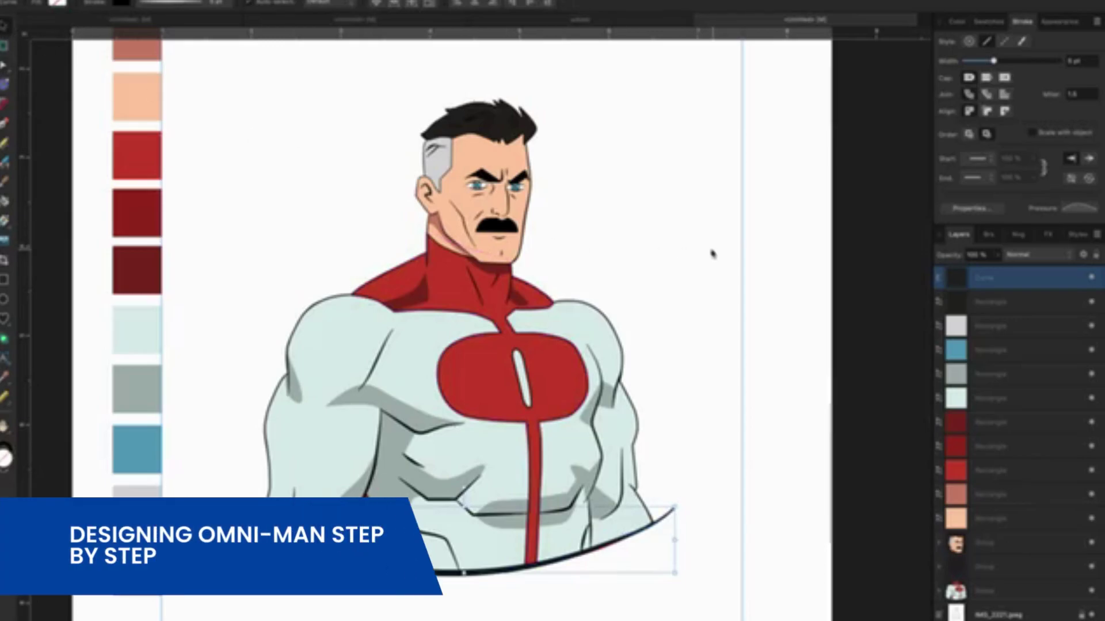
Deselect the bottom curve and bring the Omni-Man sketch with its colour swatches into view.
click(687, 293)
scroll(688, 295, up, 1)
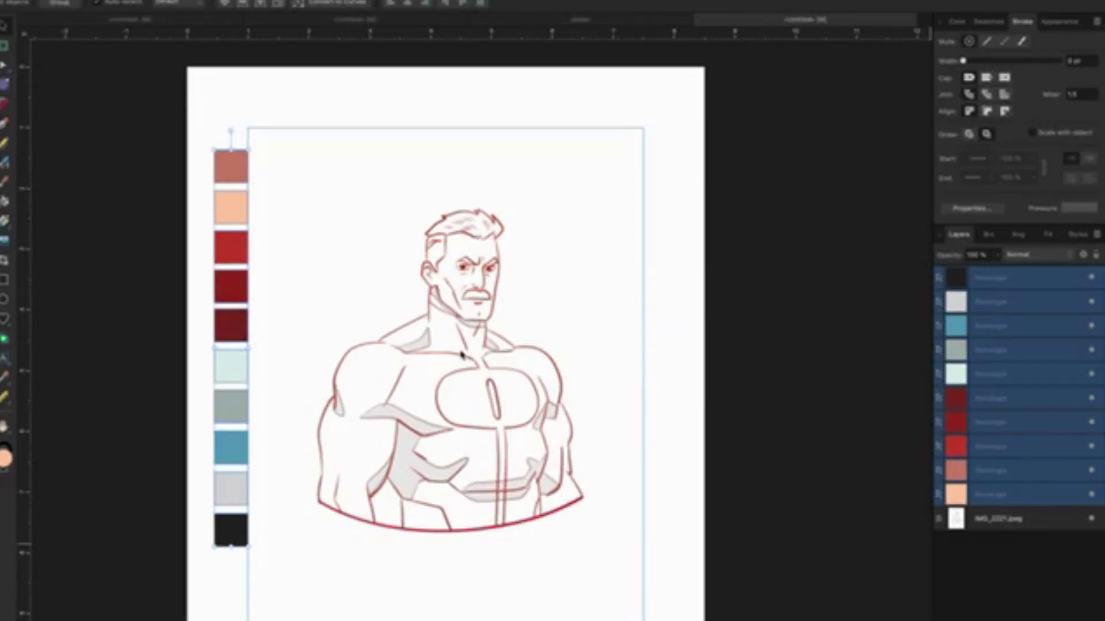
Make the IMG_2221.jpeg sketch layer the working layer.
scroll(461, 355, up, 2)
scroll(461, 355, up, 2)
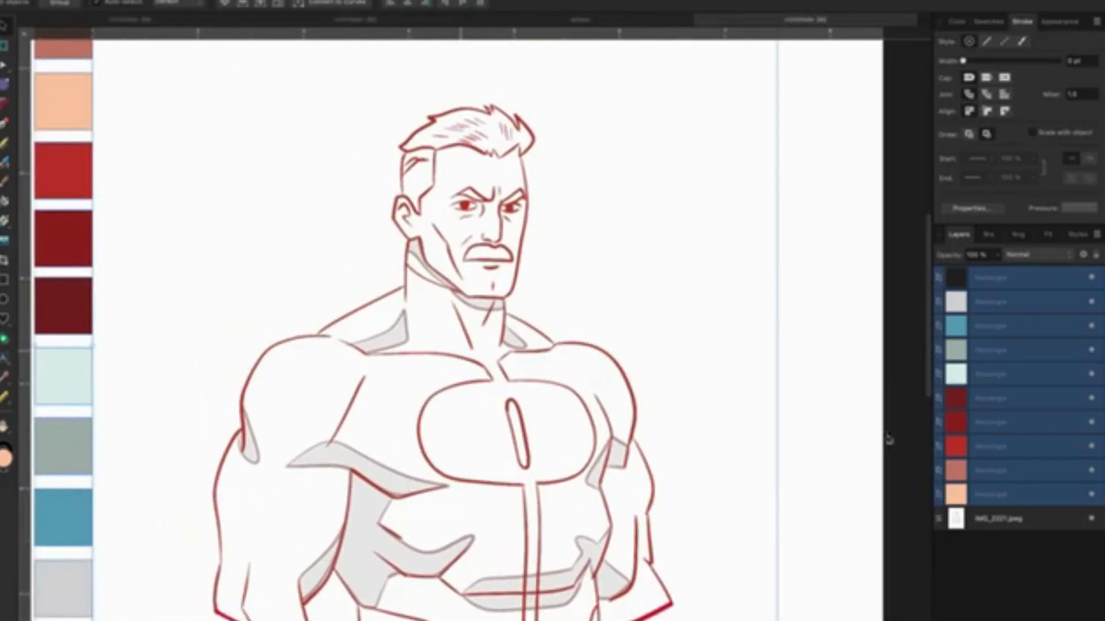
click(992, 521)
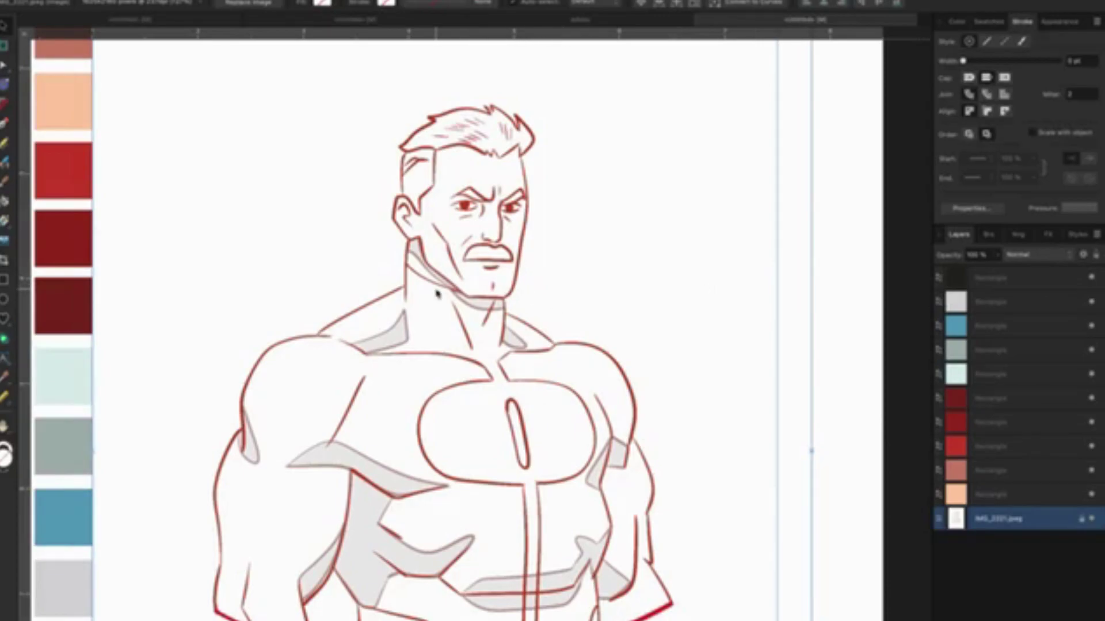
Switch to the Pen Tool and zoom in close on Omni-Man's head.
scroll(436, 293, up, 2)
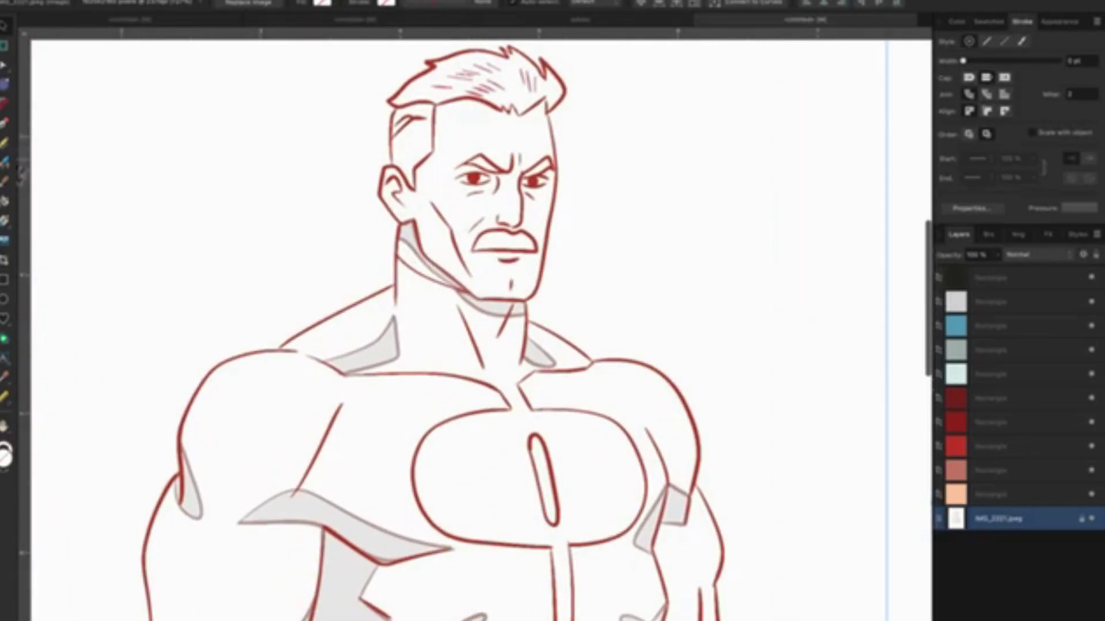
key(p)
scroll(515, 190, up, 2)
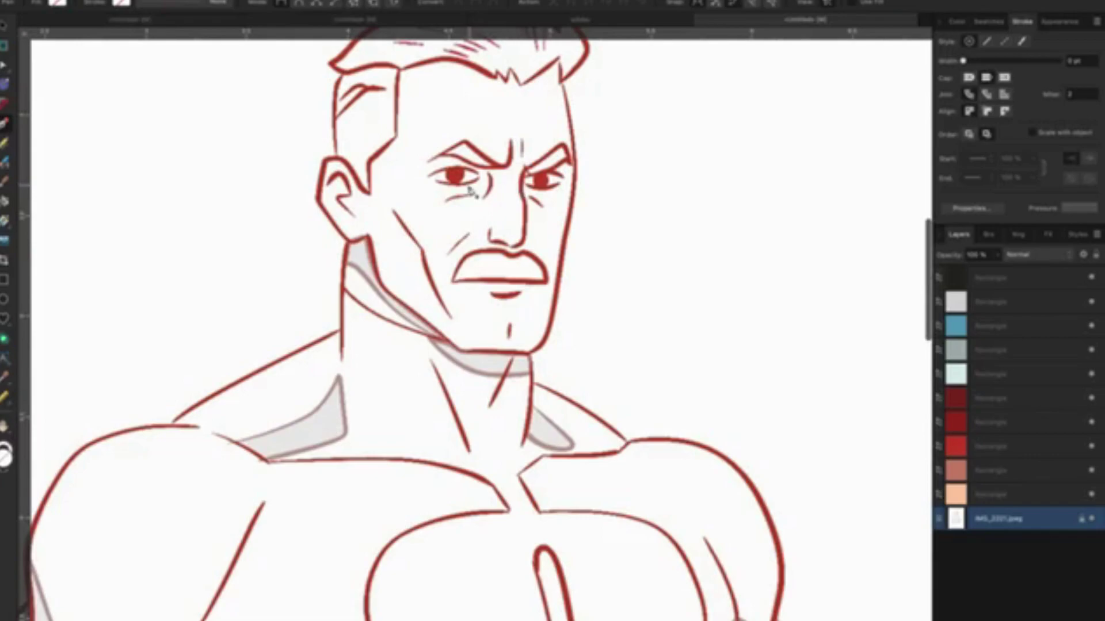
scroll(414, 193, up, 2)
scroll(413, 193, up, 4)
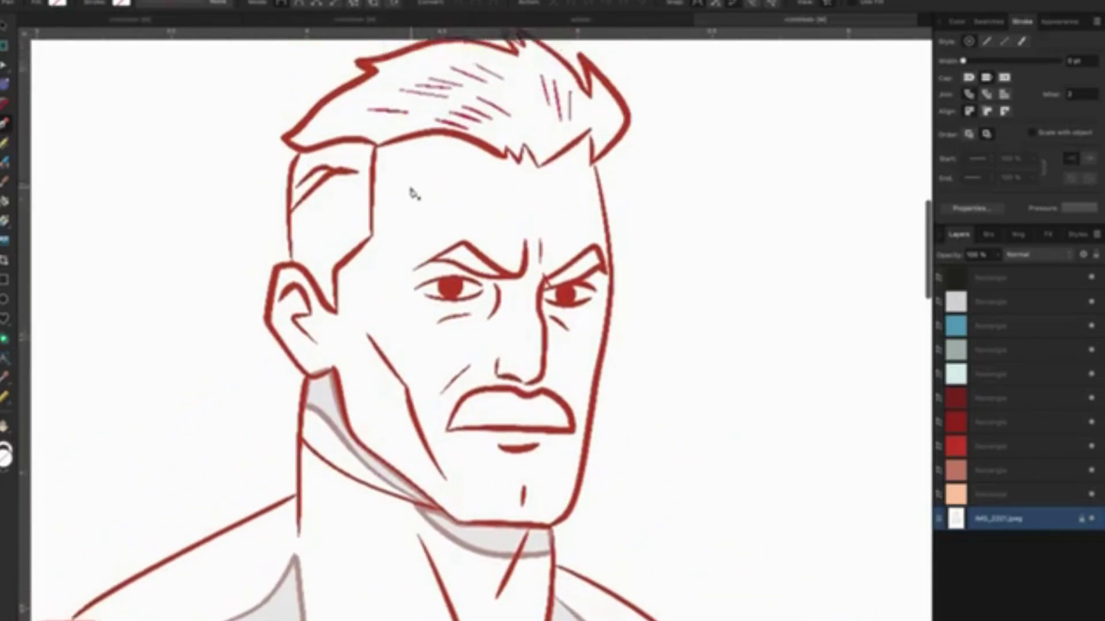
scroll(412, 193, up, 1)
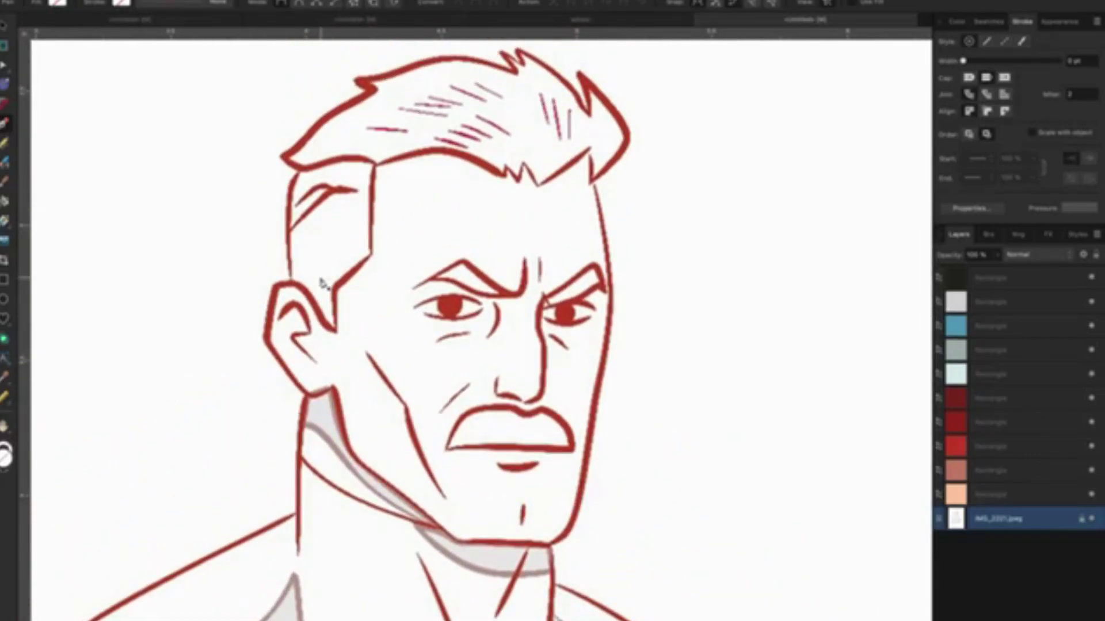
scroll(321, 283, down, 1)
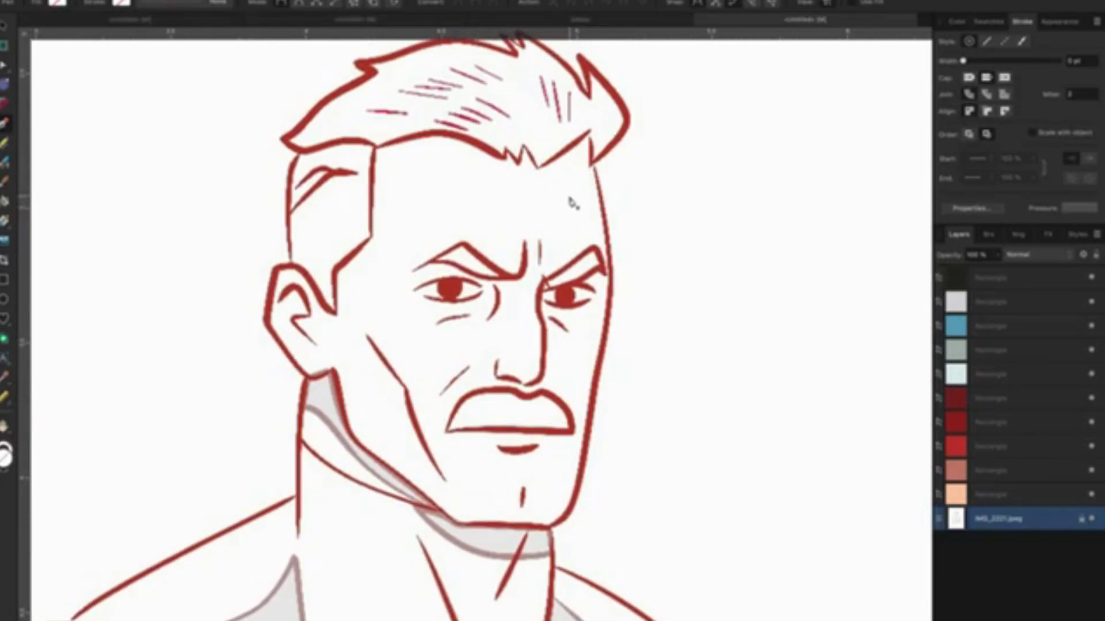
scroll(572, 214, up, 1)
scroll(571, 202, down, 1)
scroll(572, 202, up, 2)
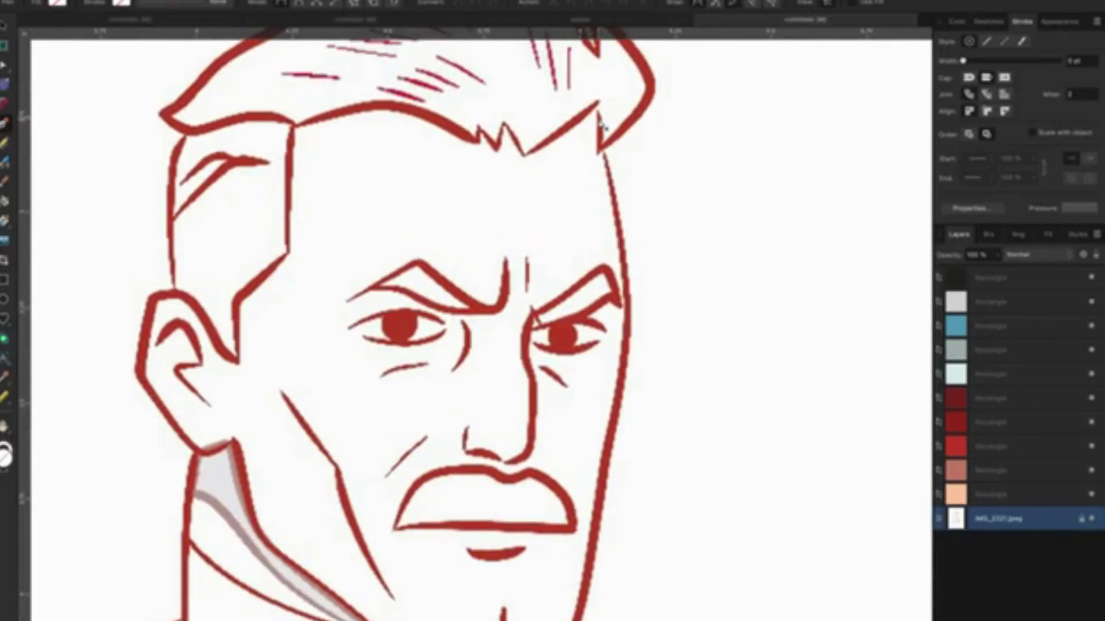
scroll(601, 124, up, 3)
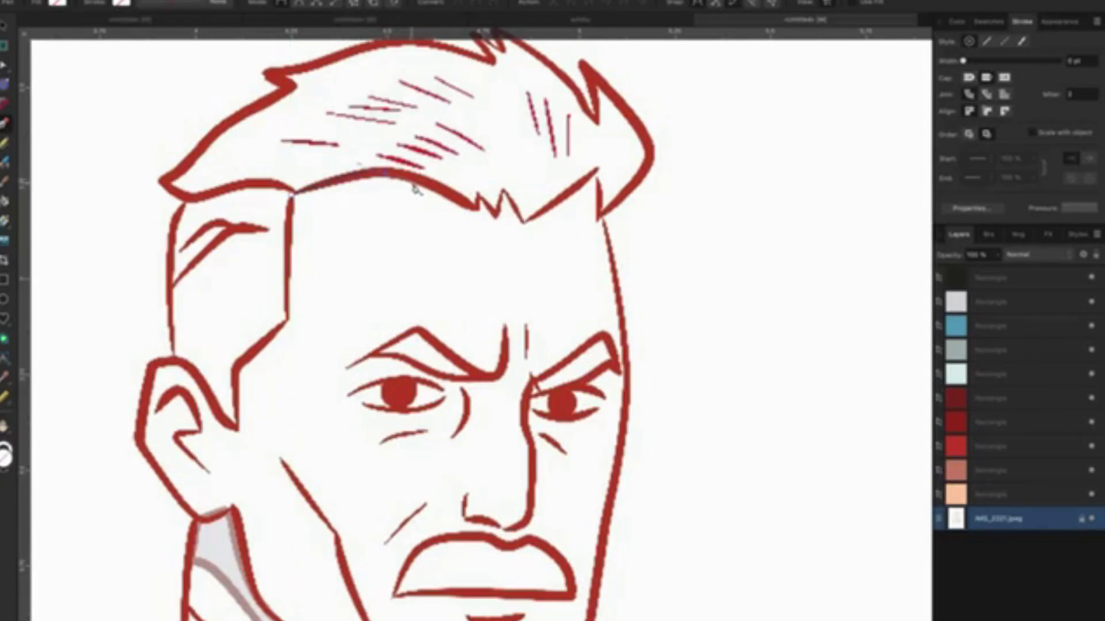
Trace the zigzag hairline and fringe points up to the spiky hair tip.
drag(420, 186, 475, 215)
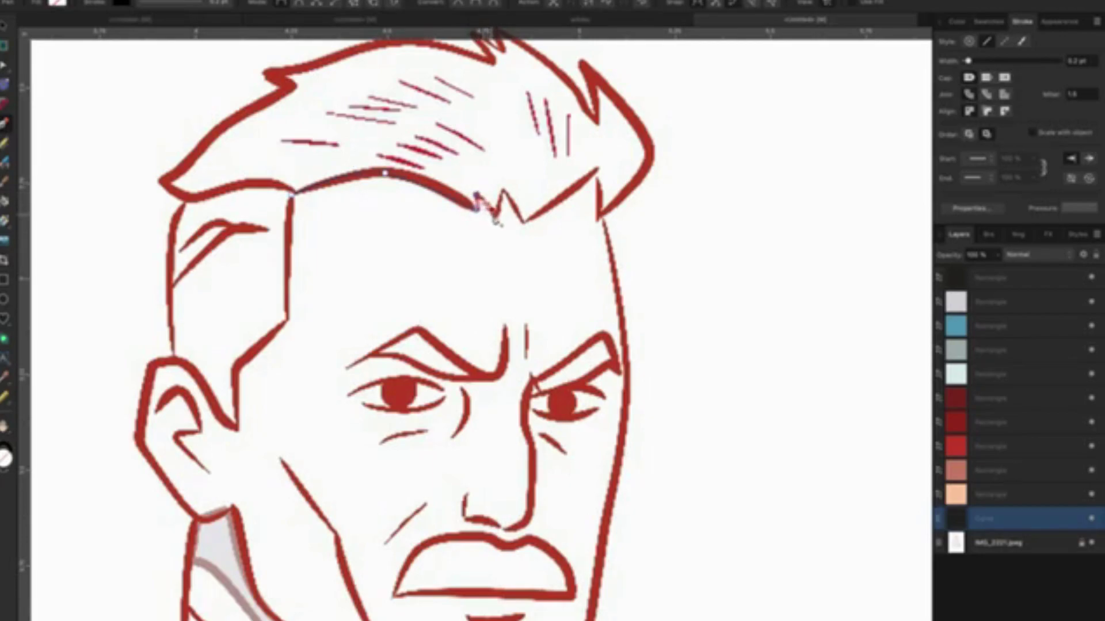
click(496, 217)
click(504, 189)
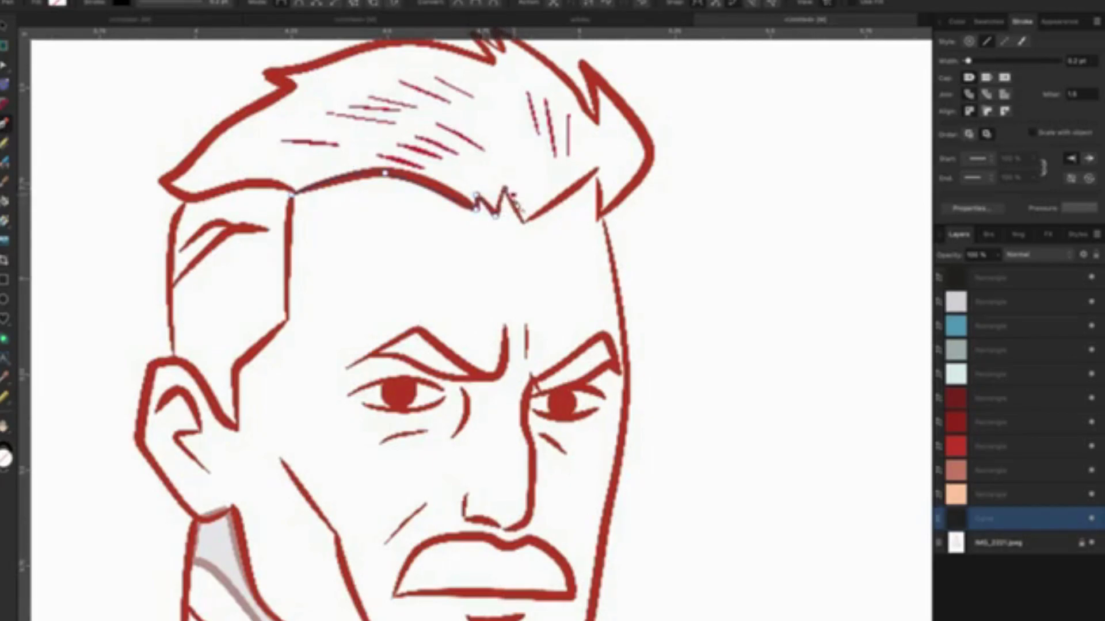
click(524, 221)
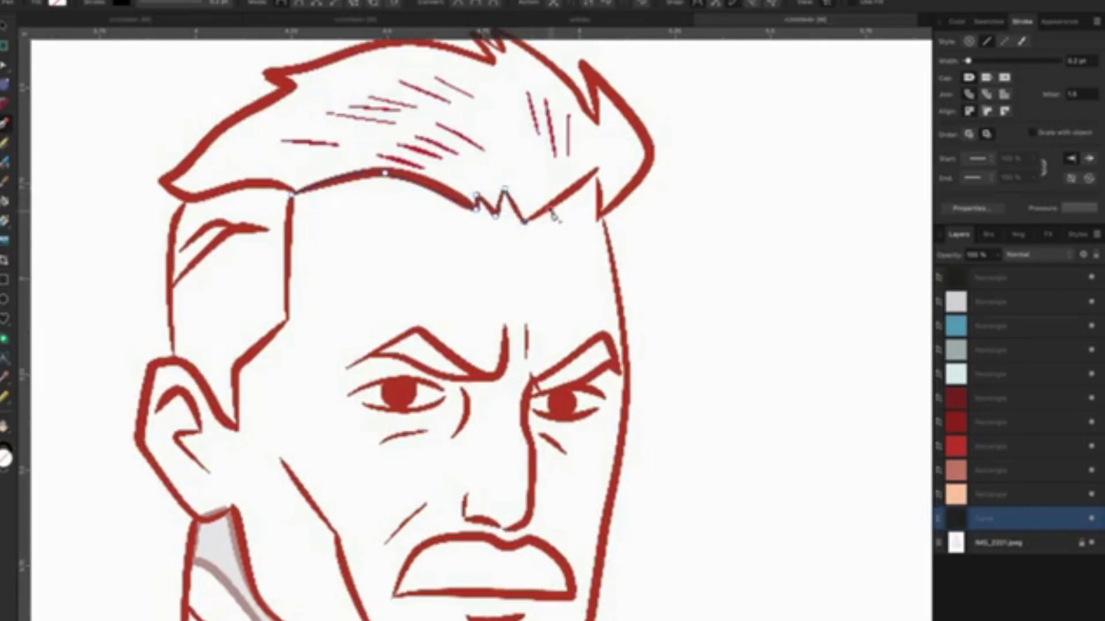
click(599, 171)
click(599, 223)
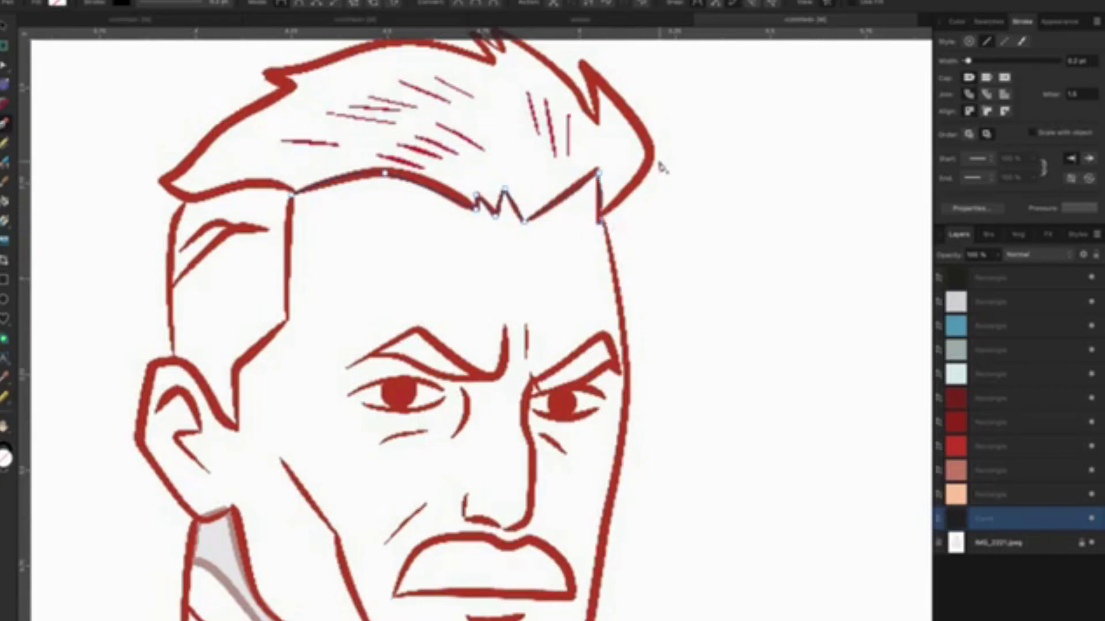
drag(655, 152, 652, 134)
scroll(627, 154, up, 3)
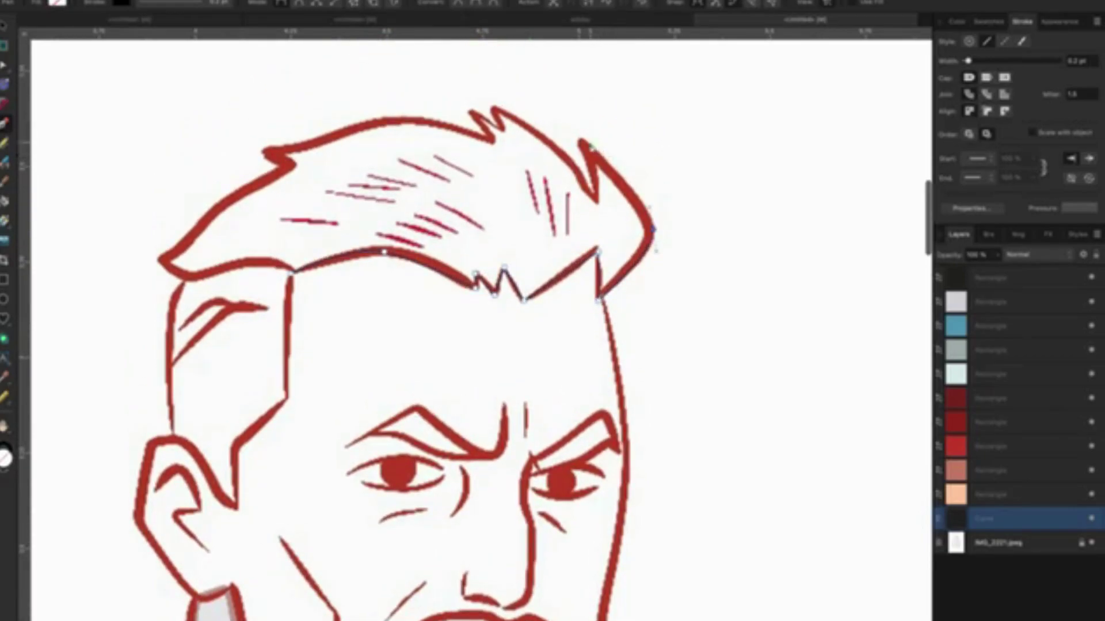
Curve the path along the outer spike and down the upper hair spikes.
drag(580, 139, 589, 176)
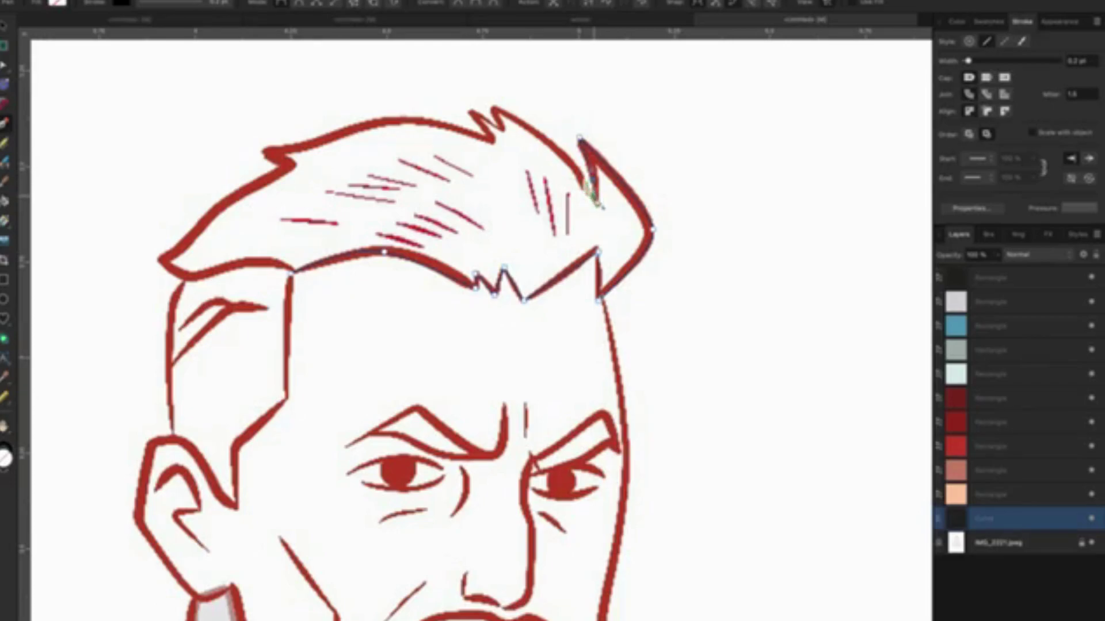
scroll(596, 199, up, 3)
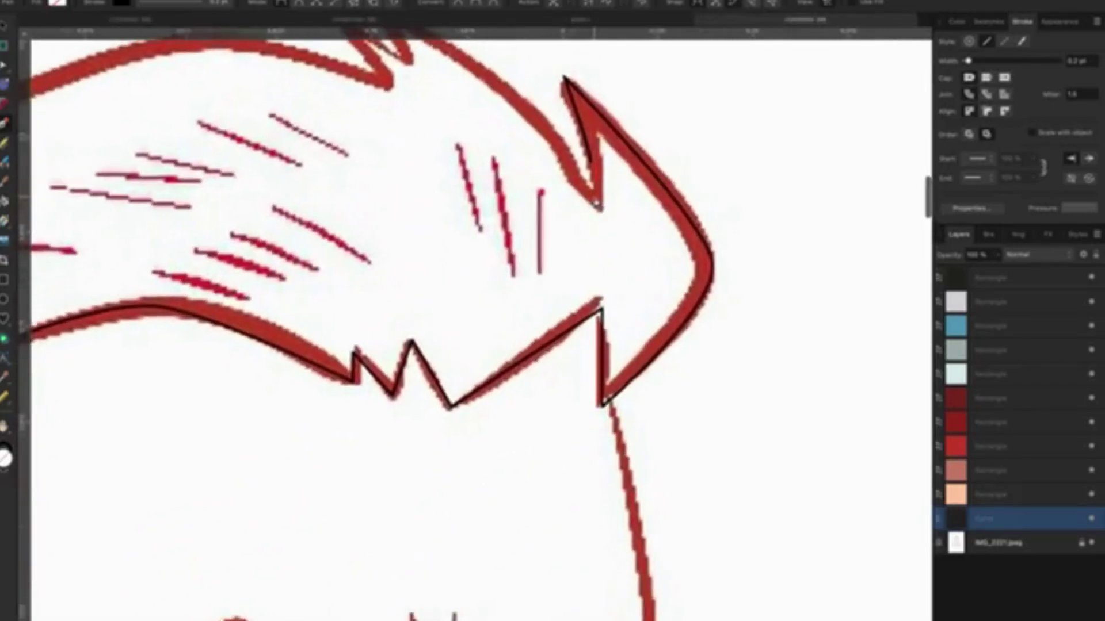
scroll(588, 189, up, 5)
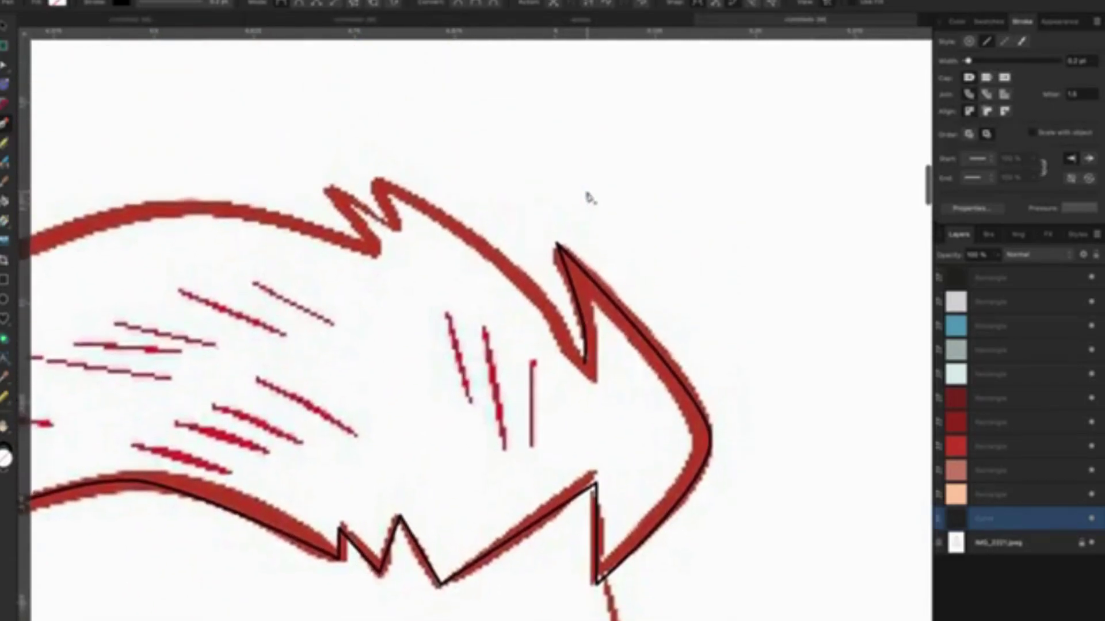
scroll(587, 192, up, 1)
drag(476, 253, 391, 199)
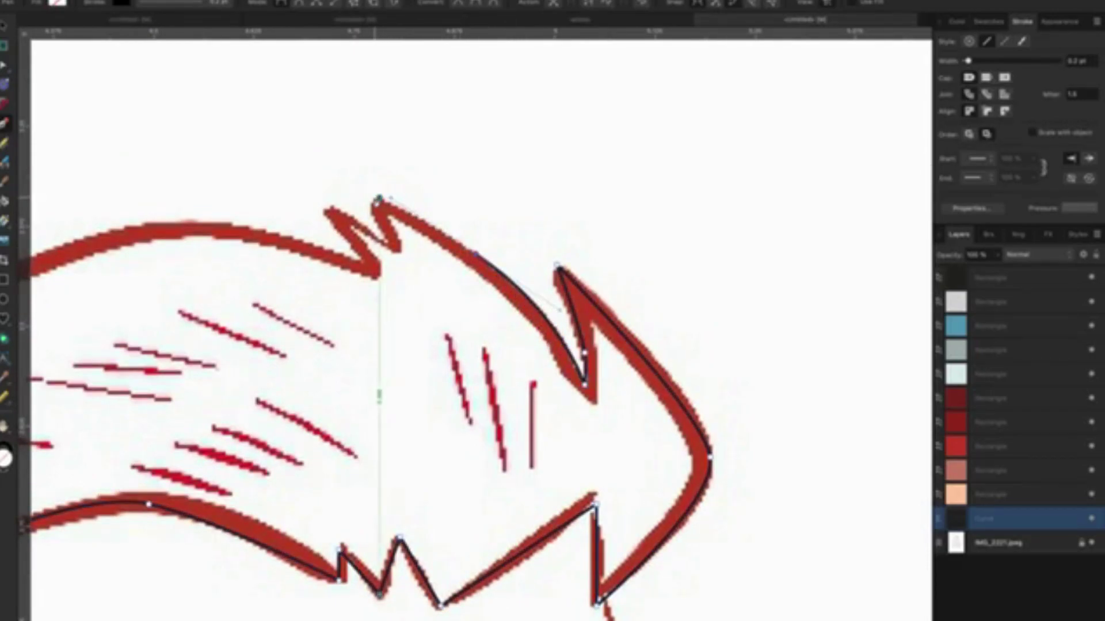
click(380, 199)
click(389, 248)
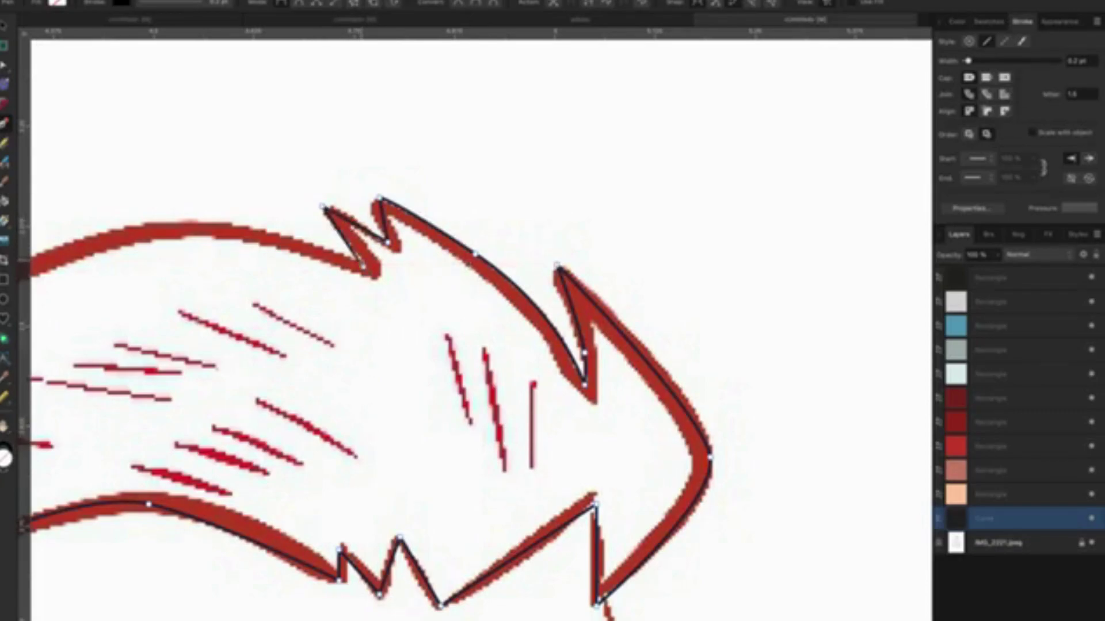
scroll(363, 265, down, 3)
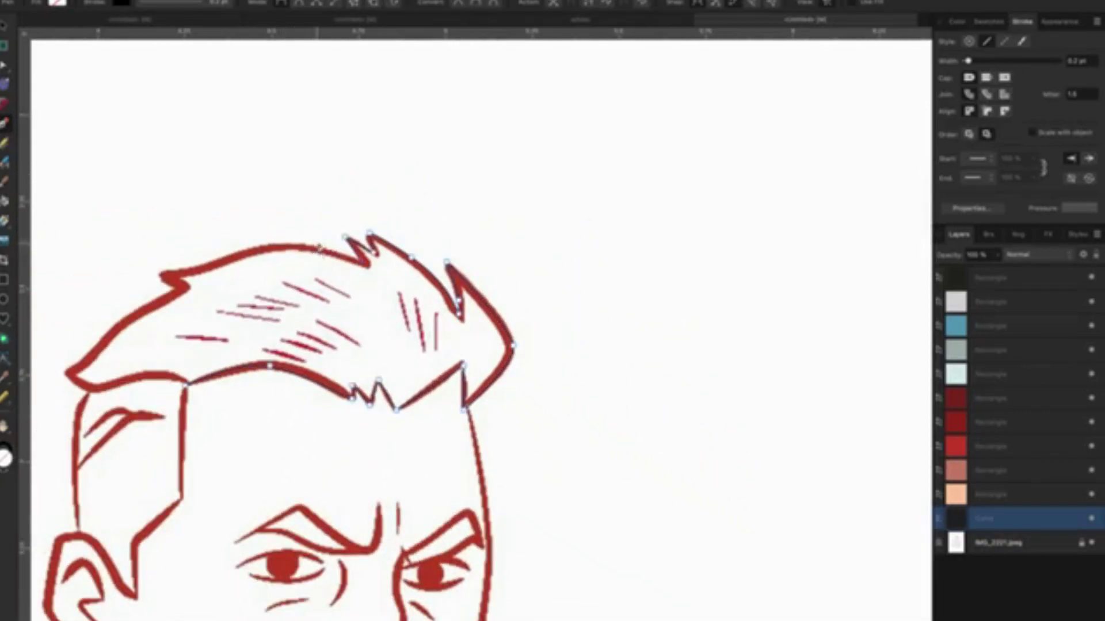
Continue the outline leftward along the hair's top edge to the front tip.
mouse_move(322, 250)
mouse_down()
mouse_move(448, 238)
mouse_move(506, 254)
mouse_up()
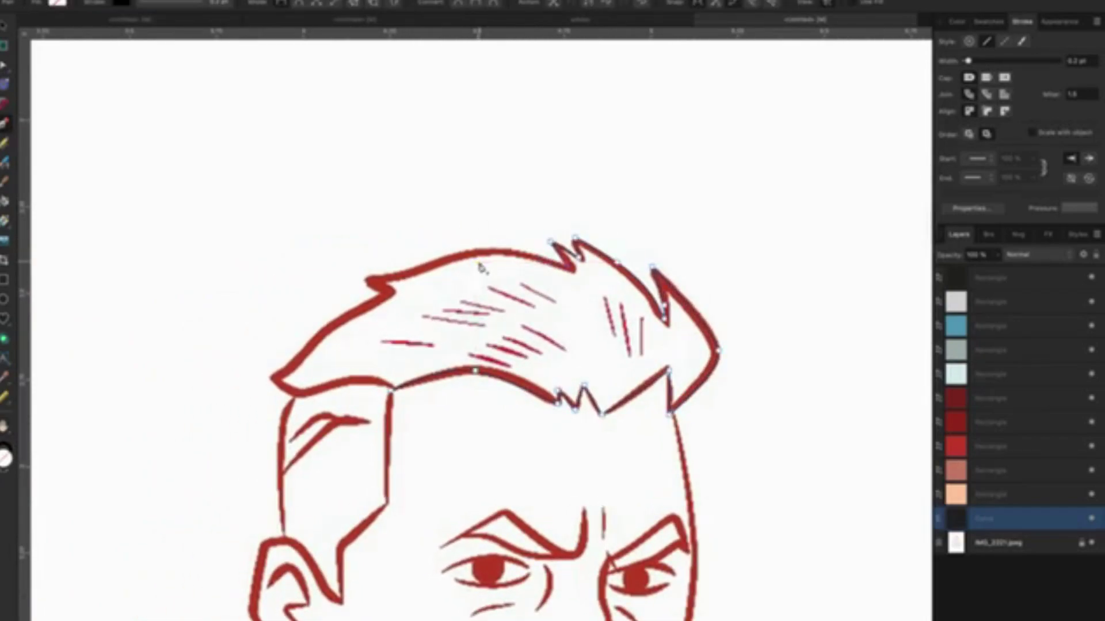
scroll(482, 268, up, 3)
scroll(501, 256, up, 1)
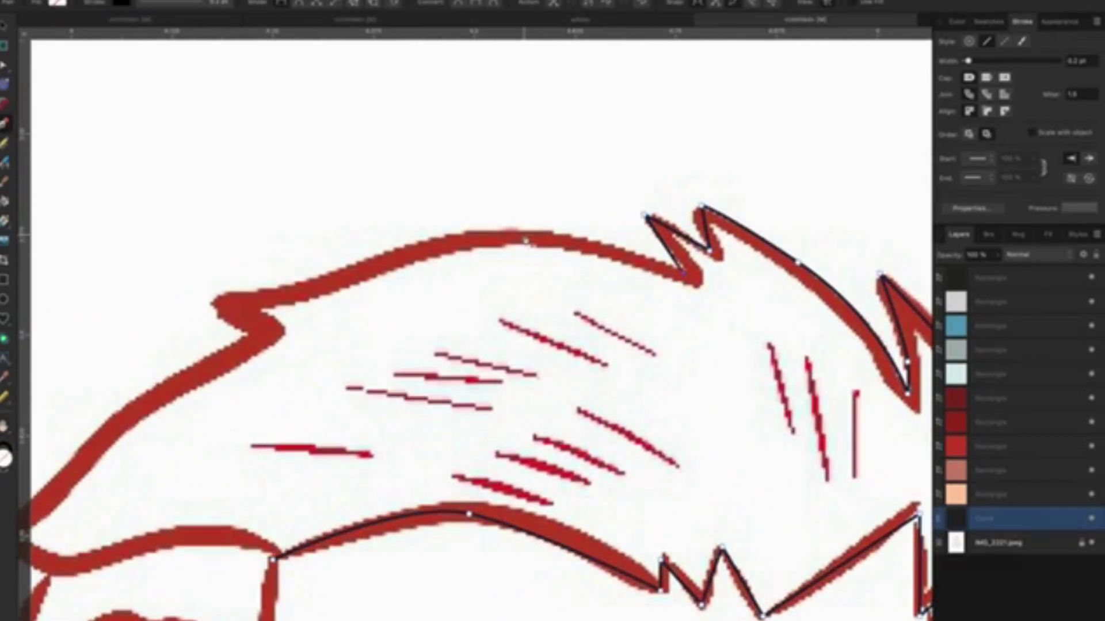
click(449, 237)
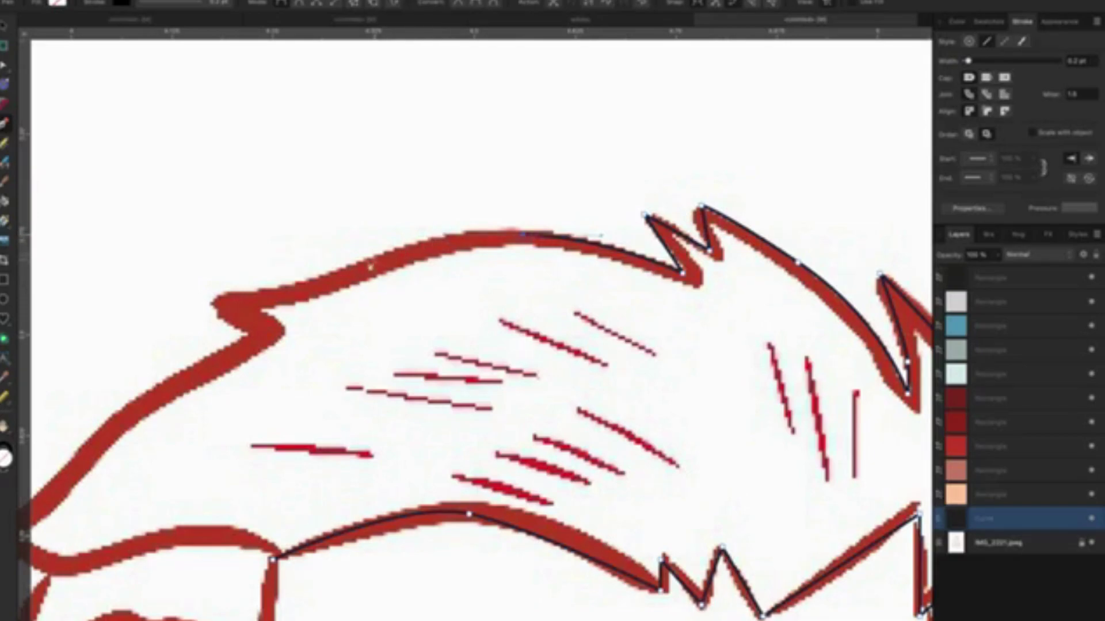
drag(298, 292, 331, 271)
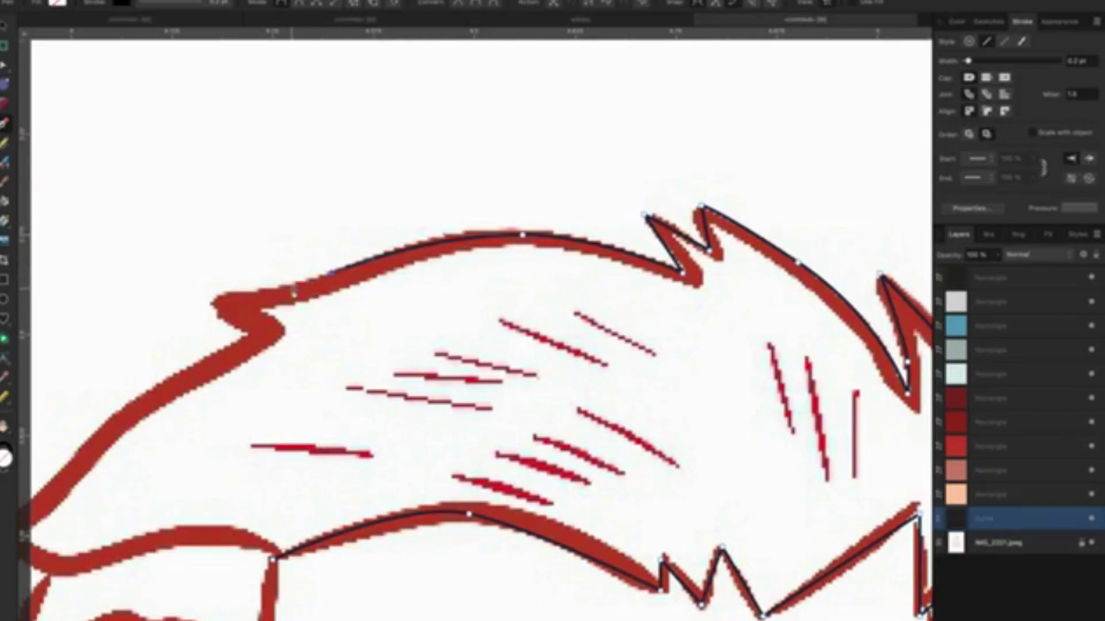
click(230, 296)
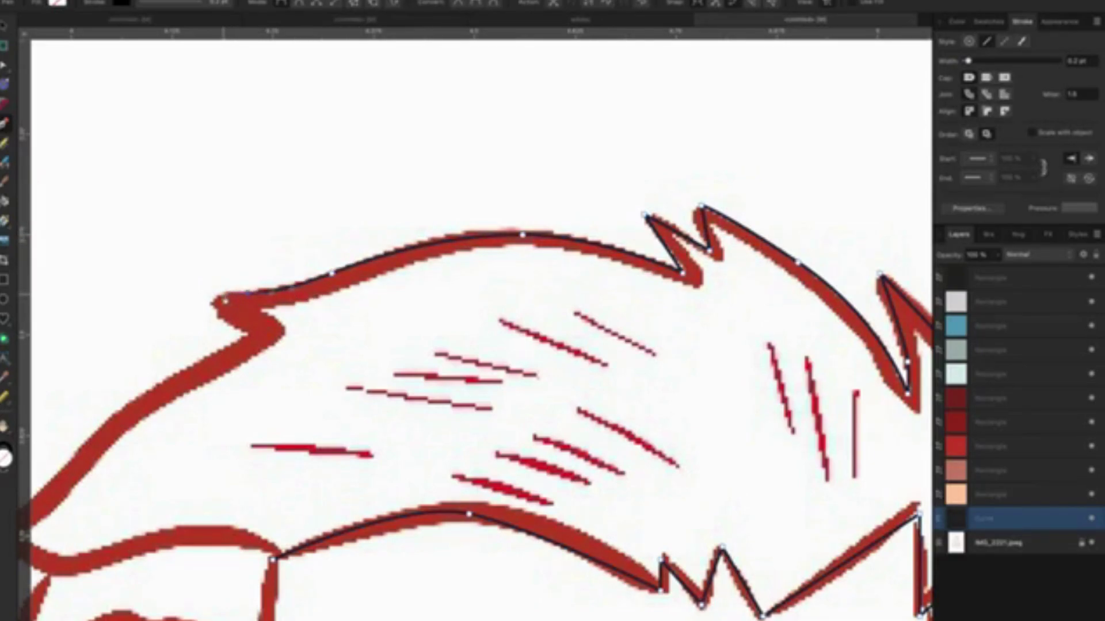
click(248, 331)
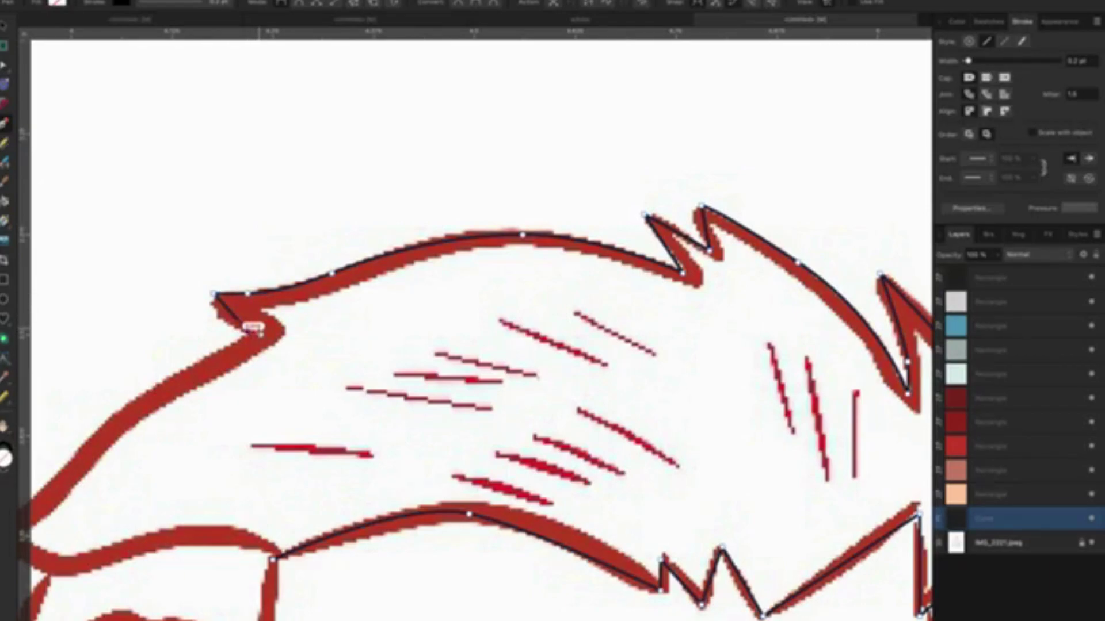
scroll(253, 331, down, 3)
scroll(353, 313, left, 3)
Extend the hair outline down its front edge, around the tip and along the underside.
scroll(352, 313, left, 5)
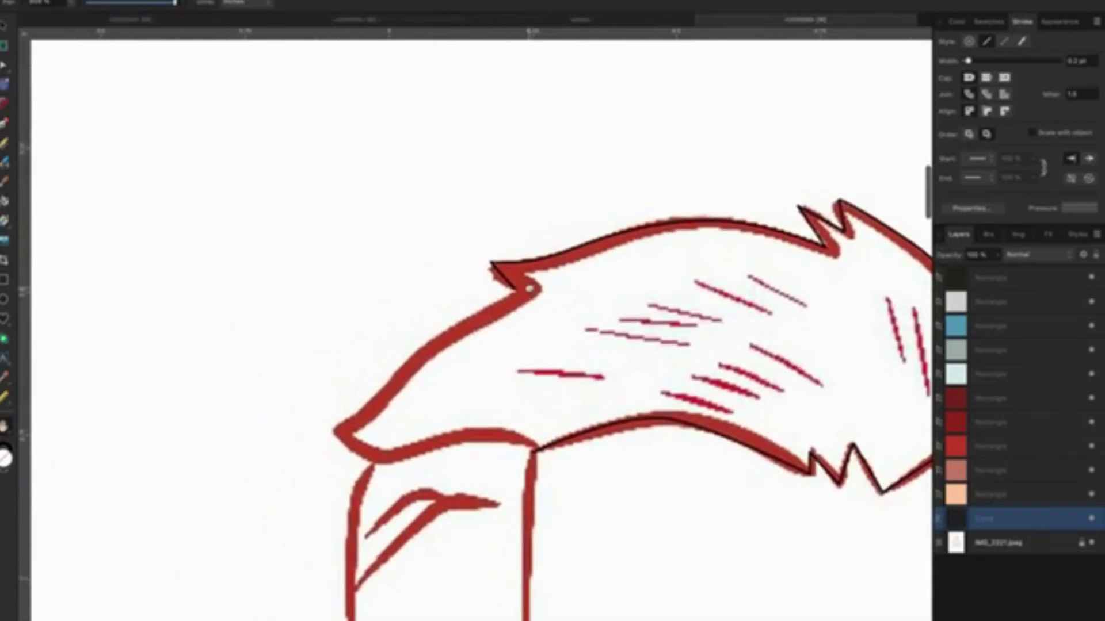
scroll(457, 333, up, 1)
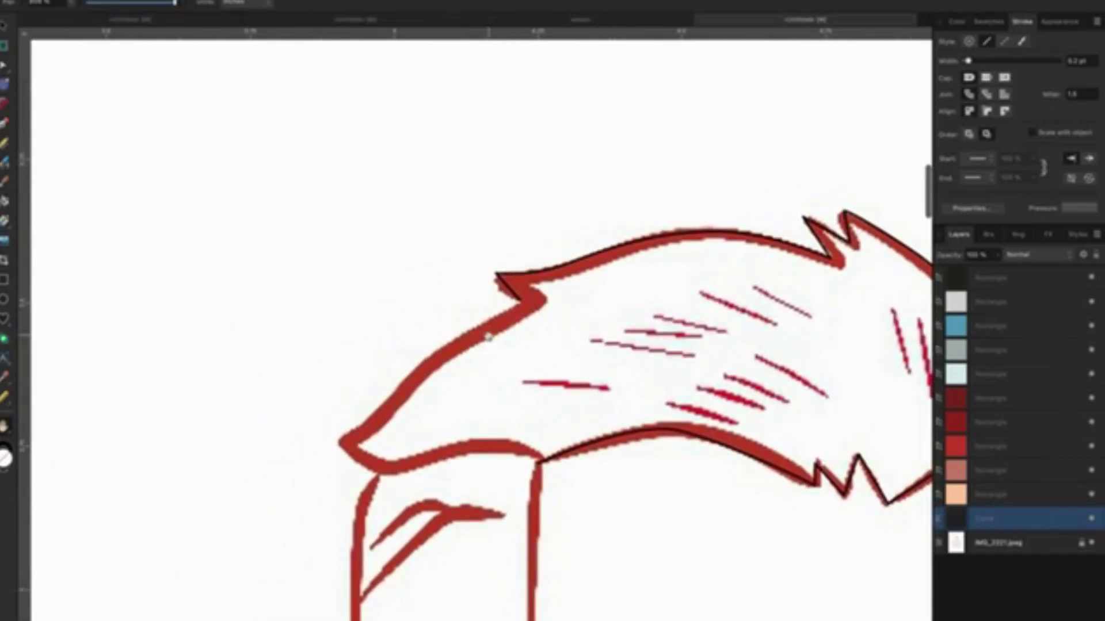
click(5, 126)
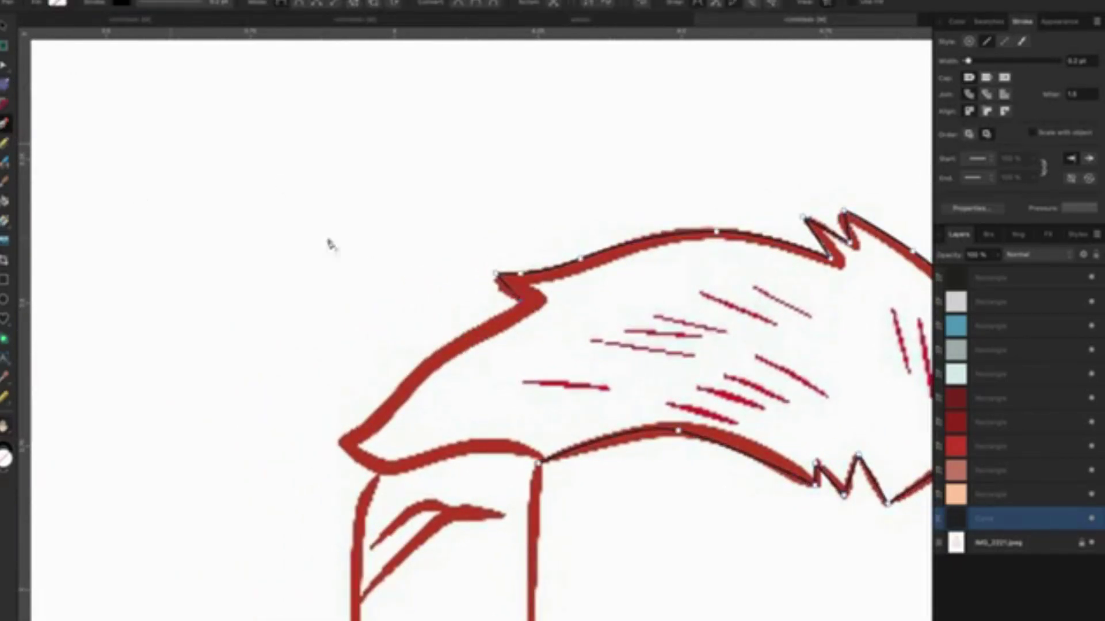
scroll(505, 324, up, 1)
scroll(505, 324, up, 1)
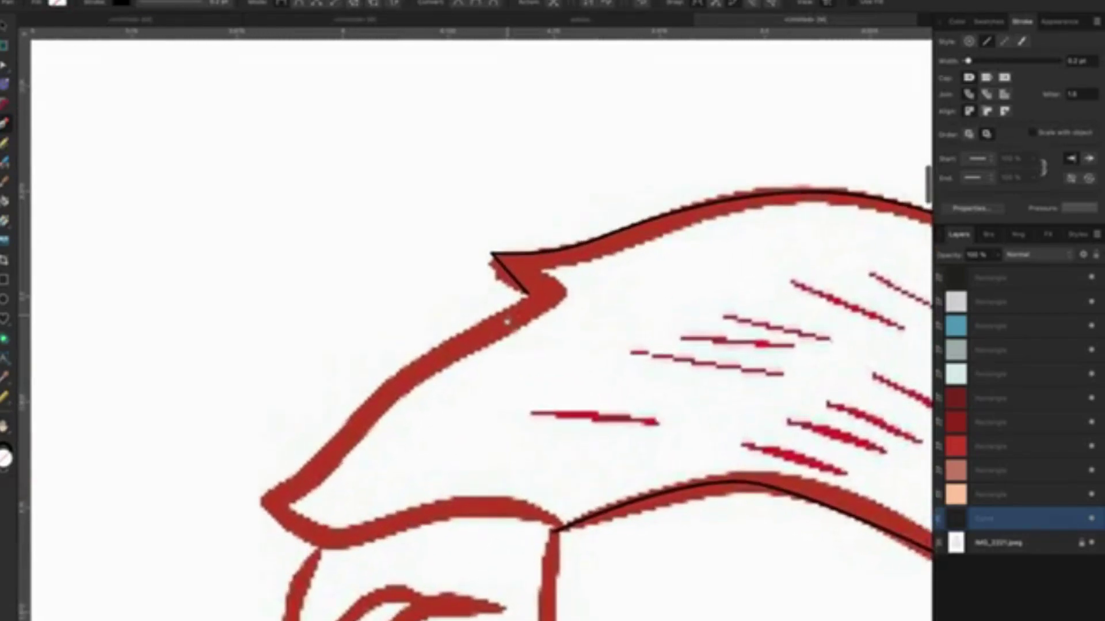
click(400, 374)
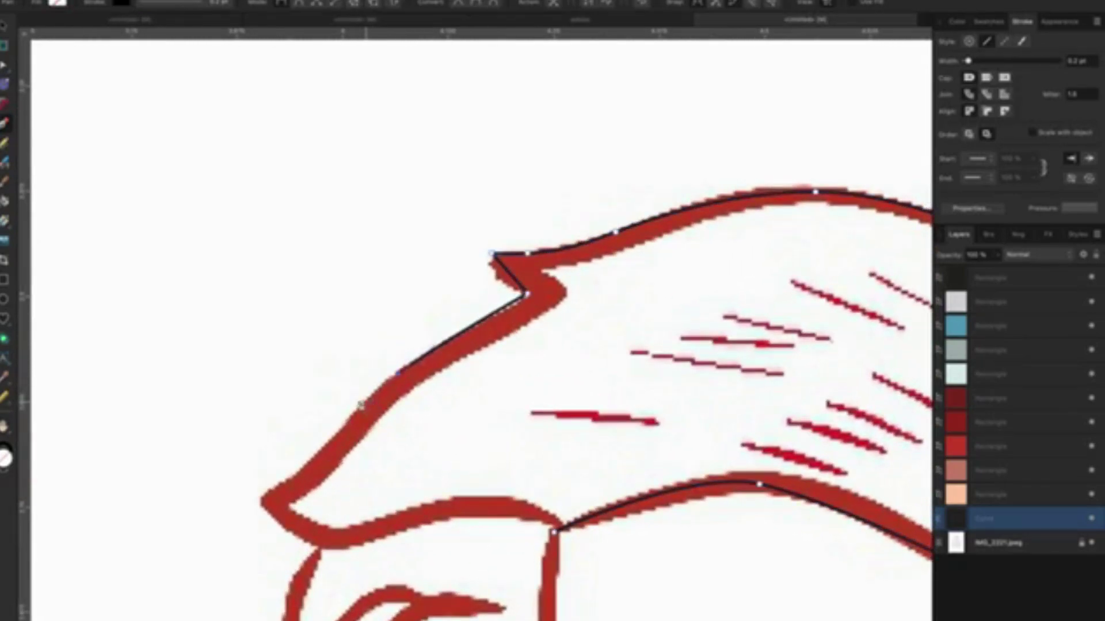
click(314, 454)
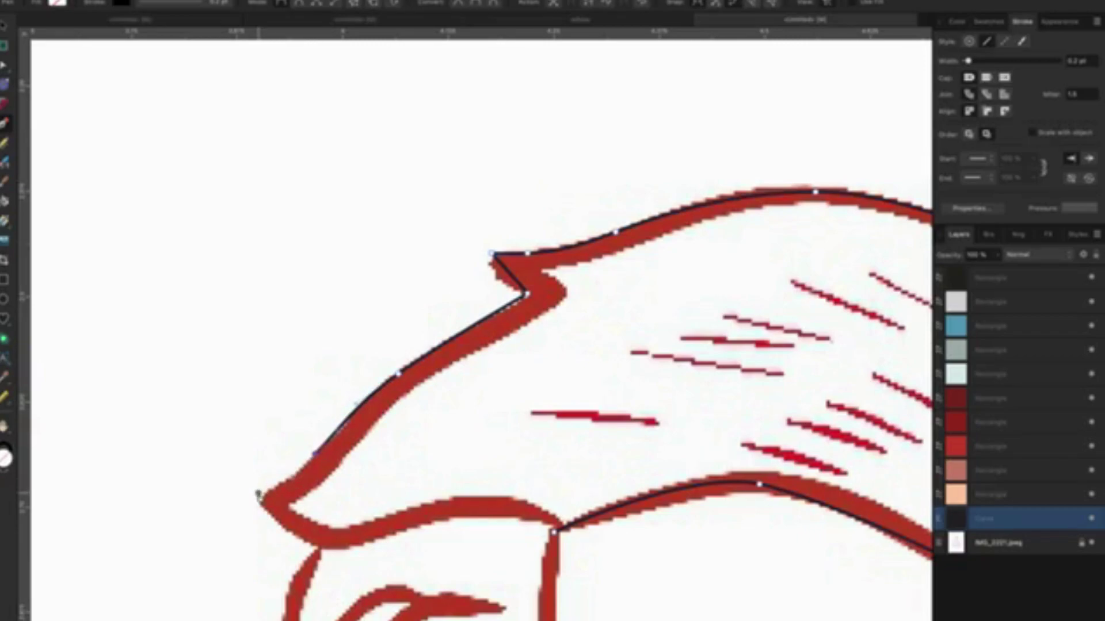
click(258, 494)
drag(327, 547, 358, 550)
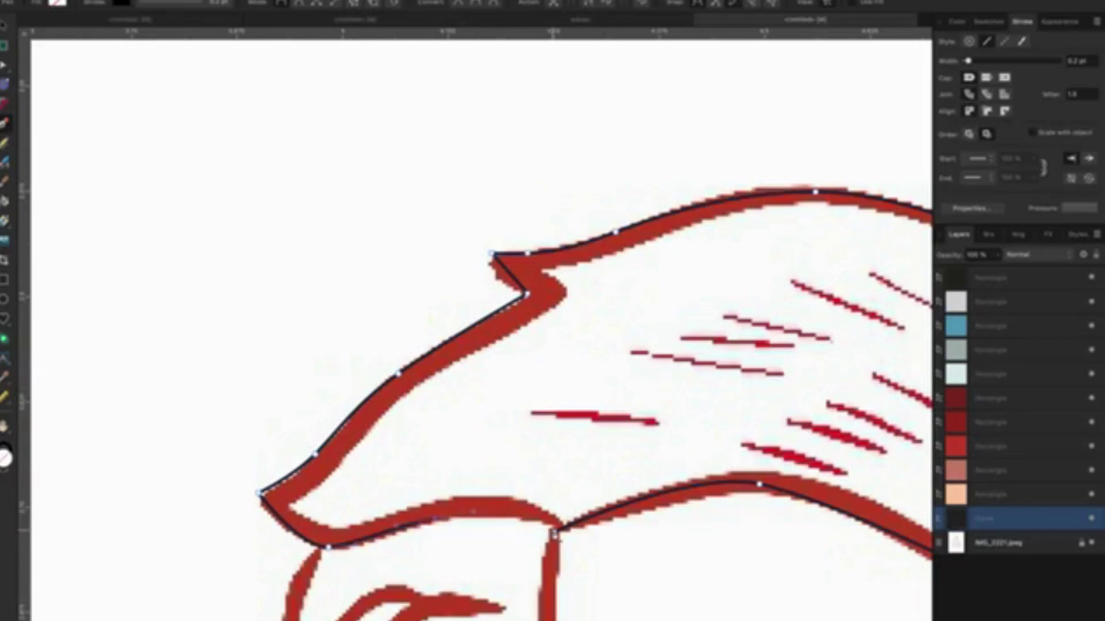
drag(553, 533, 577, 551)
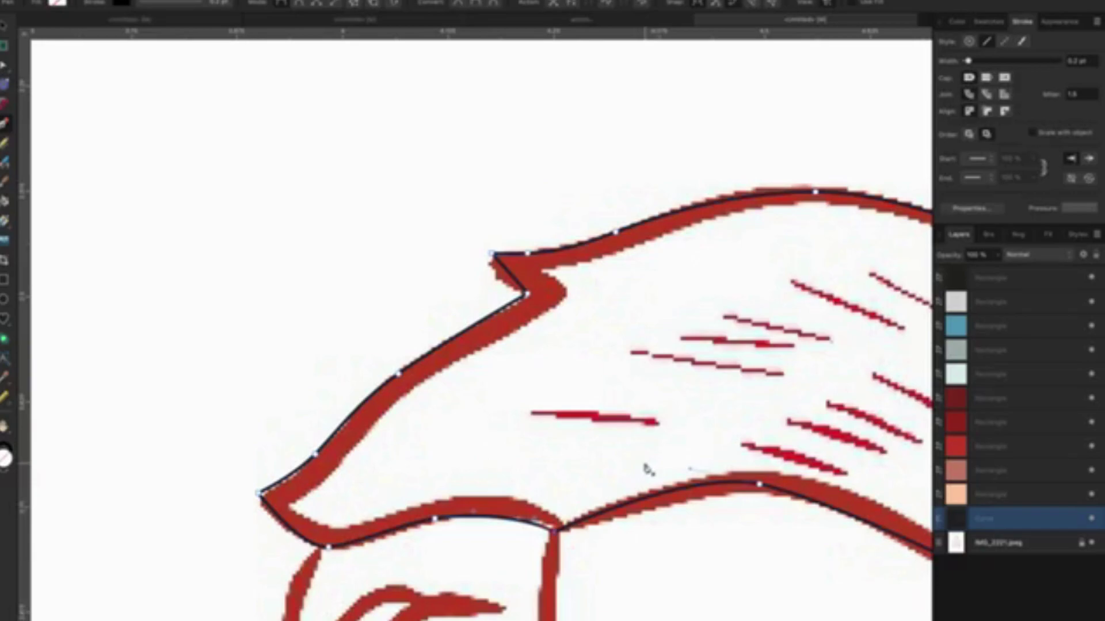
Bend the lower zigzag segment and nudge the end node onto the sketch line with the Node Tool.
drag(678, 426, 198, 359)
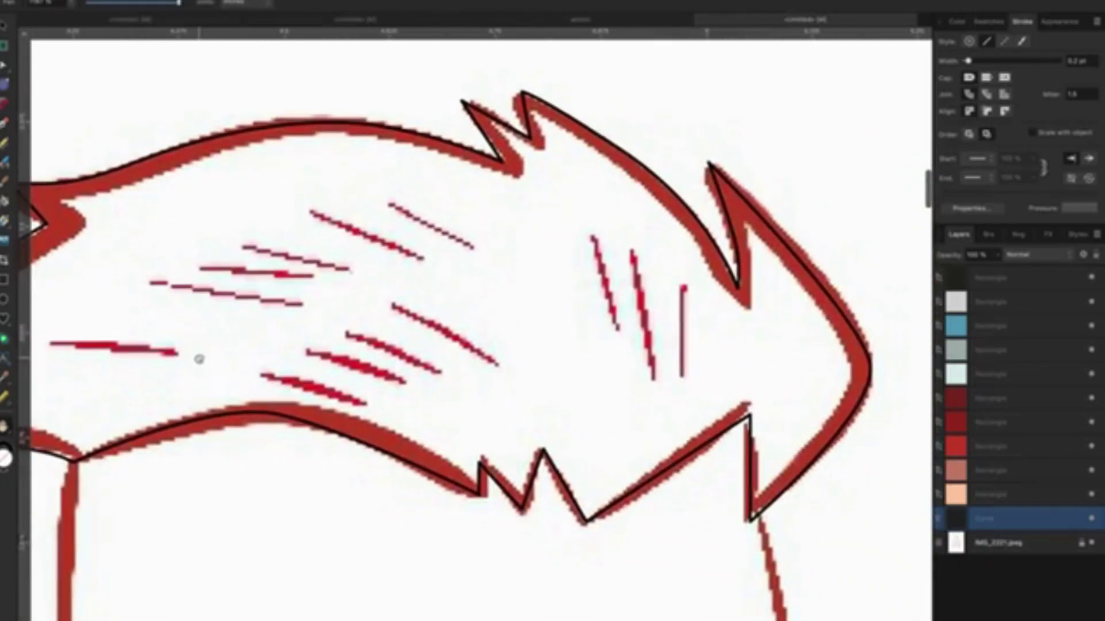
key(p)
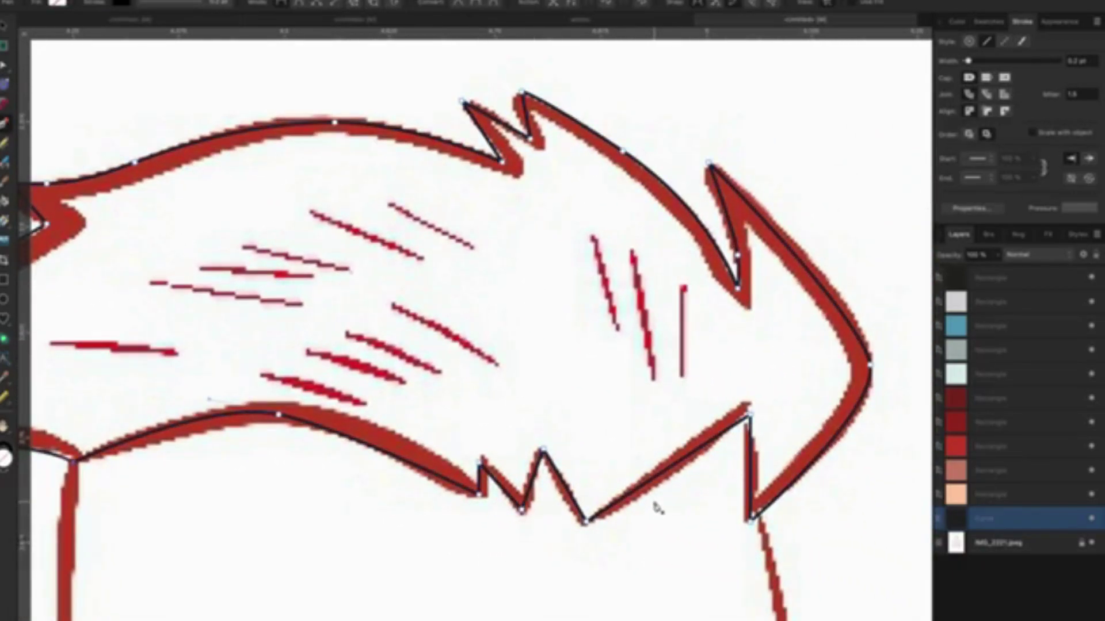
scroll(656, 507, up, 3)
scroll(656, 507, up, 2)
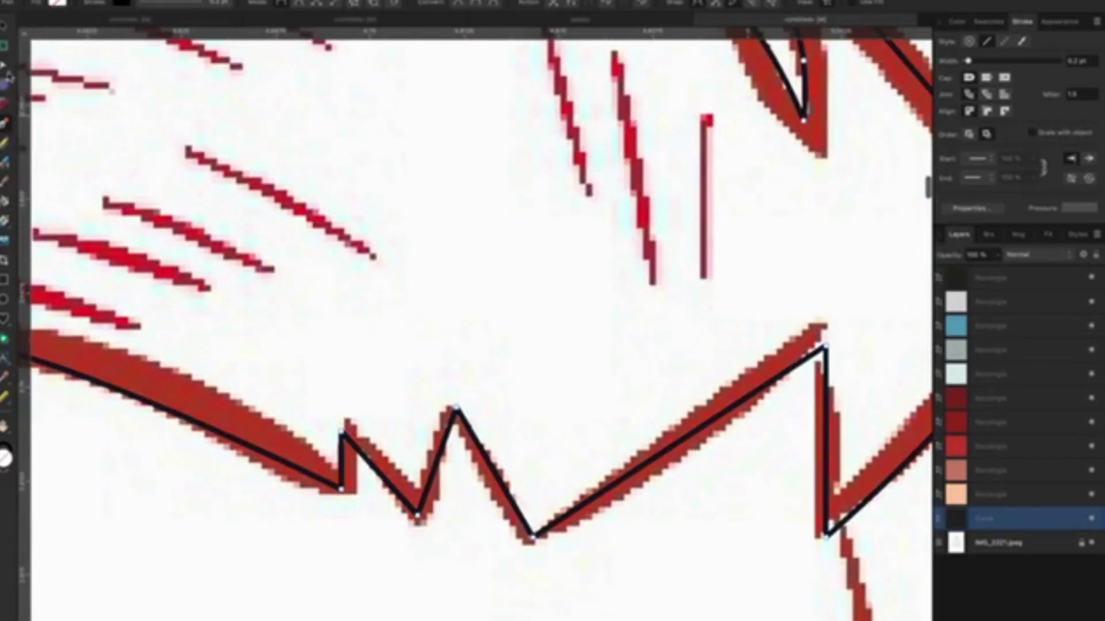
click(5, 65)
drag(683, 442, 695, 454)
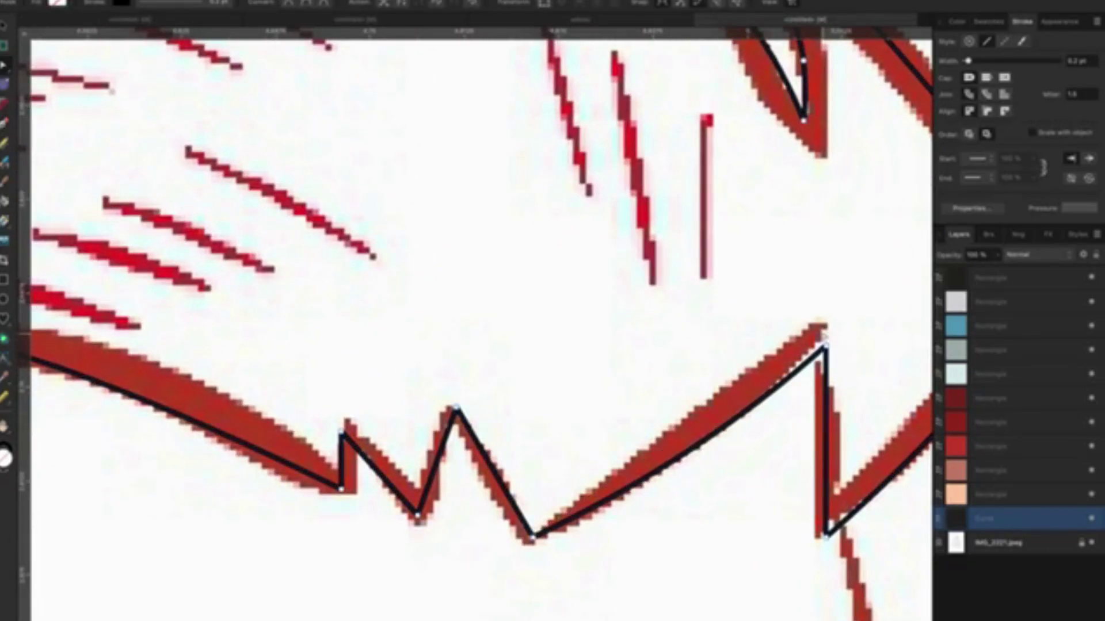
drag(825, 344, 824, 330)
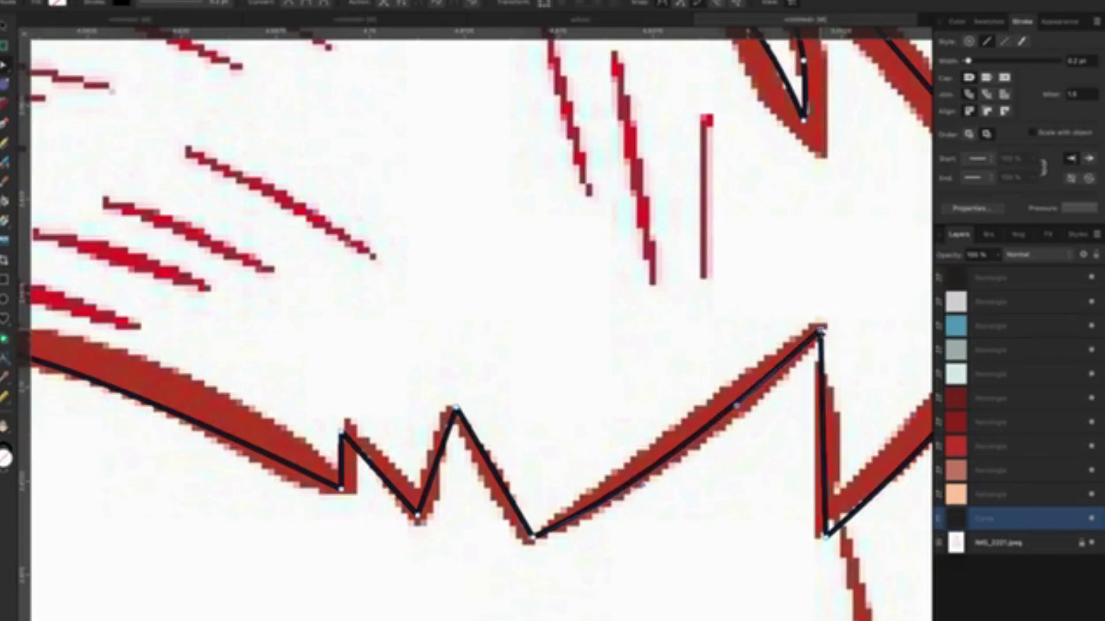
scroll(460, 322, down, 2)
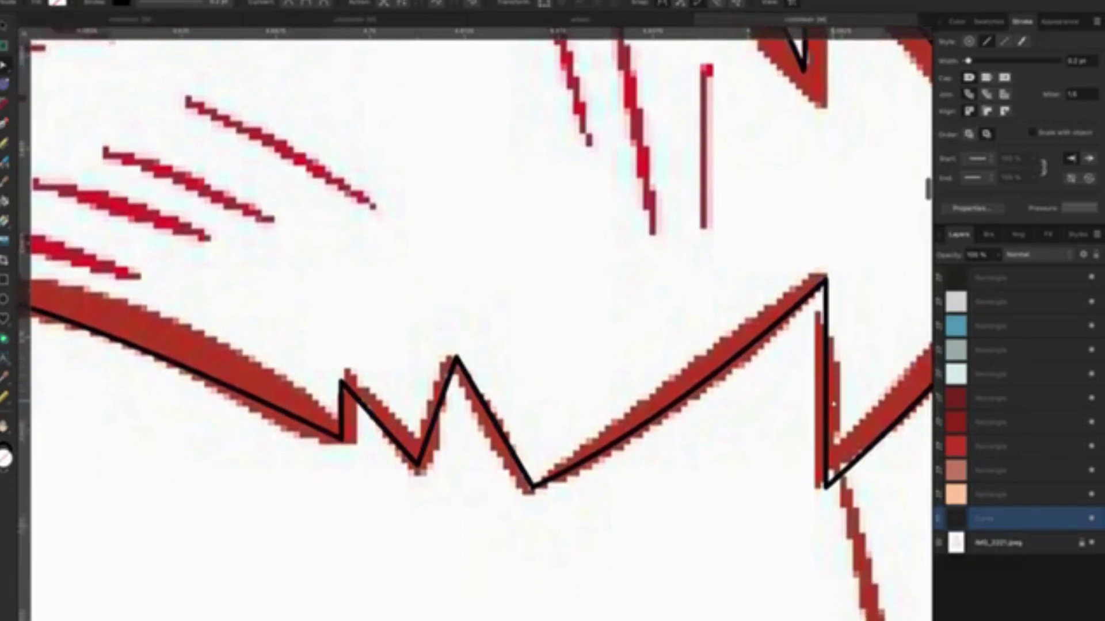
scroll(856, 148, down, 2)
scroll(831, 401, down, 3)
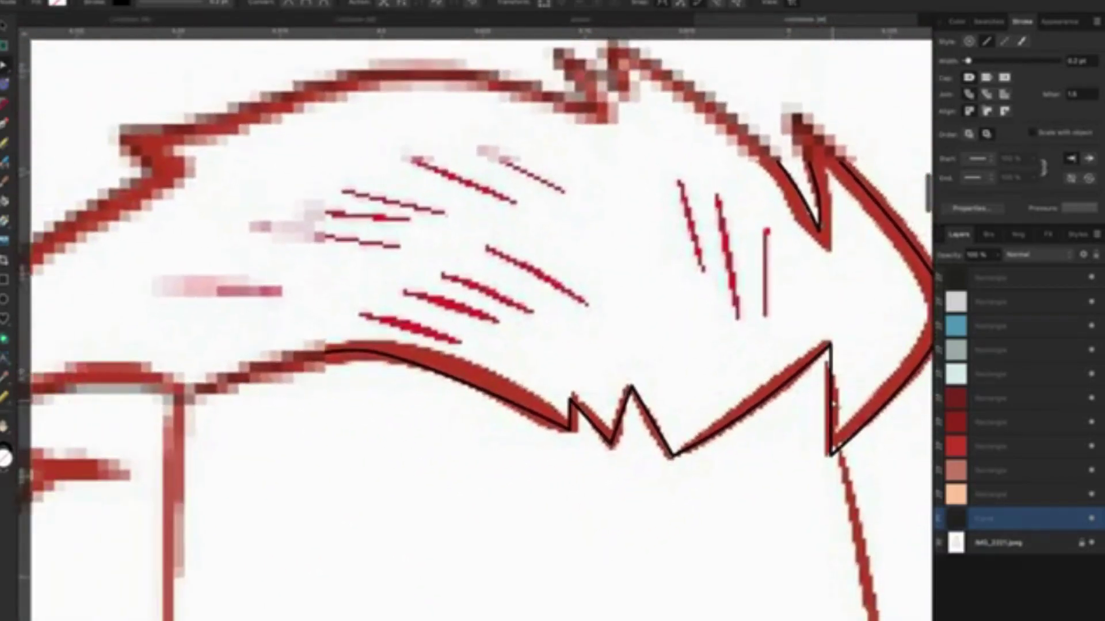
scroll(832, 401, down, 2)
scroll(832, 400, down, 2)
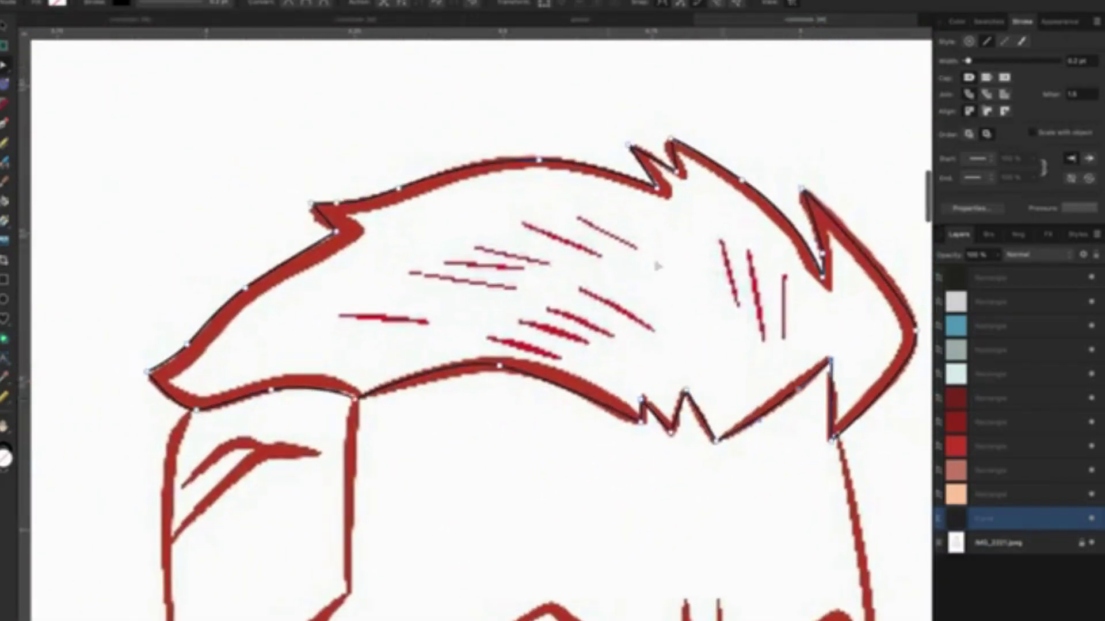
Set the hair outline's stroke width to about 0.8 pt and deselect it.
click(172, 3)
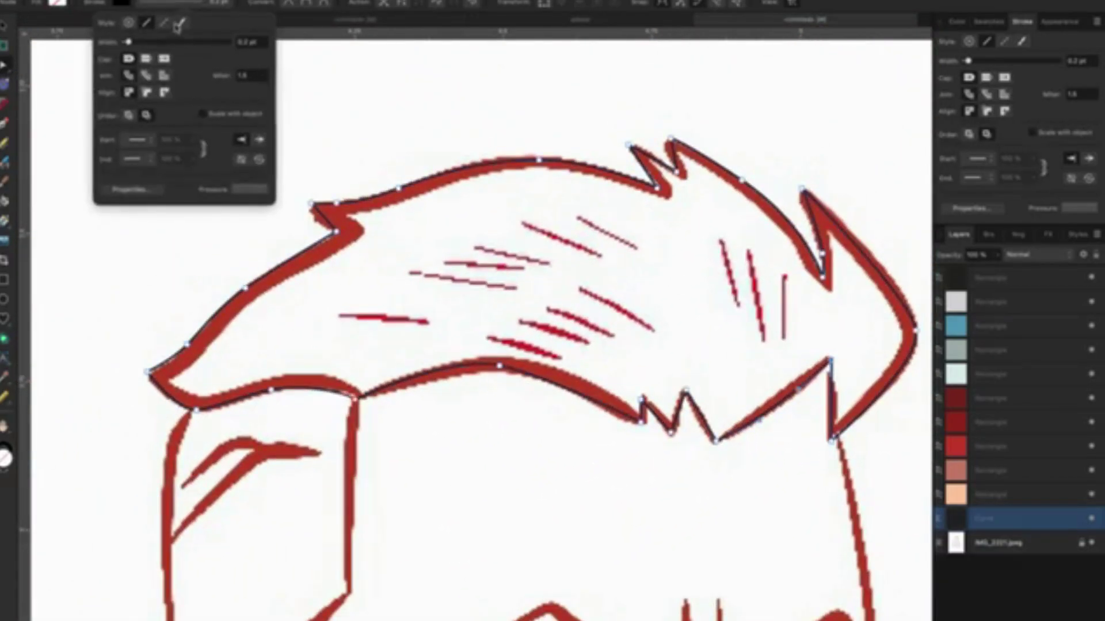
drag(130, 42, 138, 43)
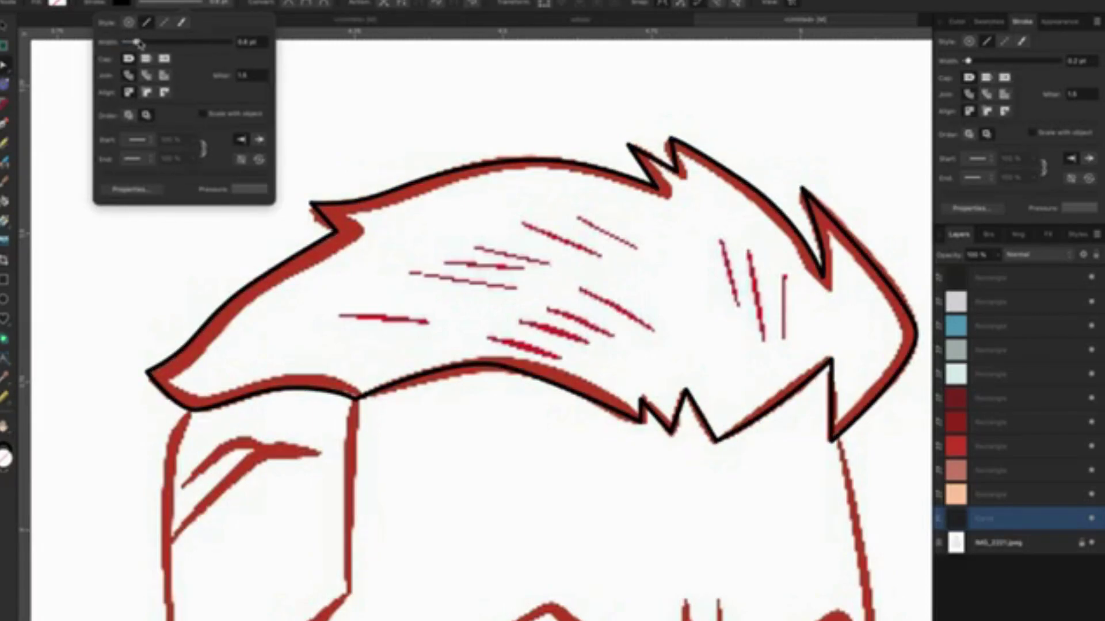
drag(139, 43, 135, 43)
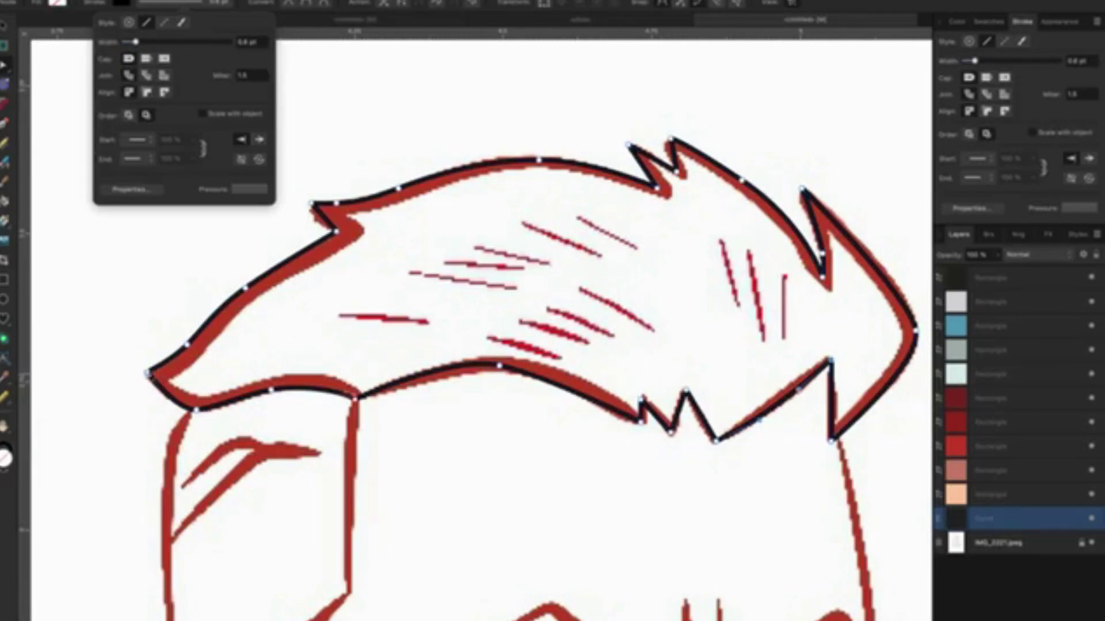
click(106, 360)
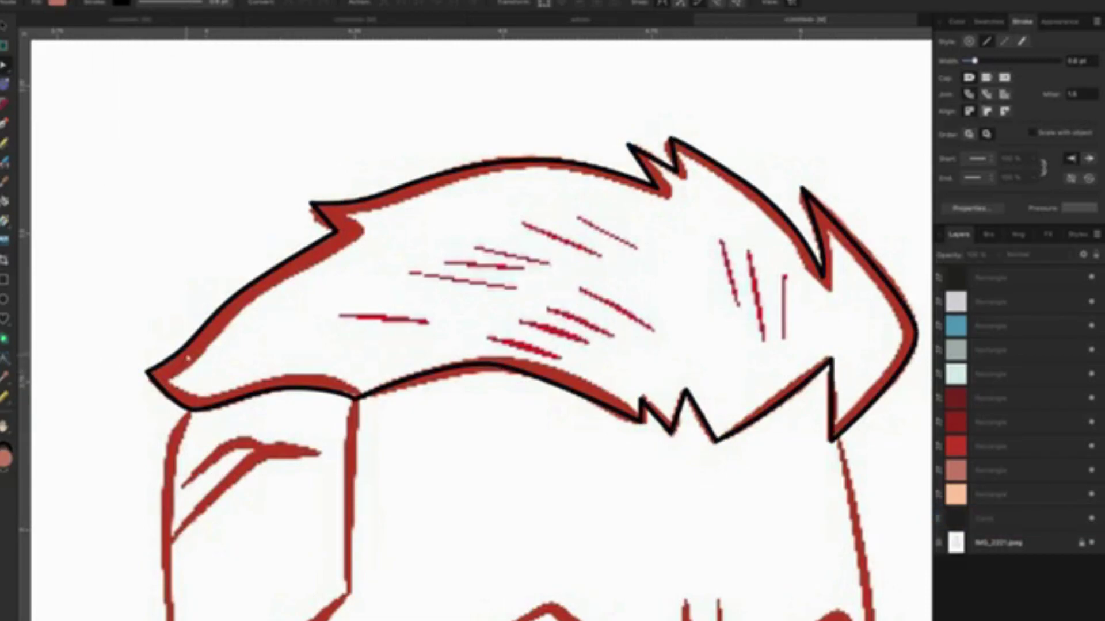
Zoom out and back in to check the bold hair outline against the sketch.
scroll(371, 387, down, 2)
scroll(371, 387, down, 3)
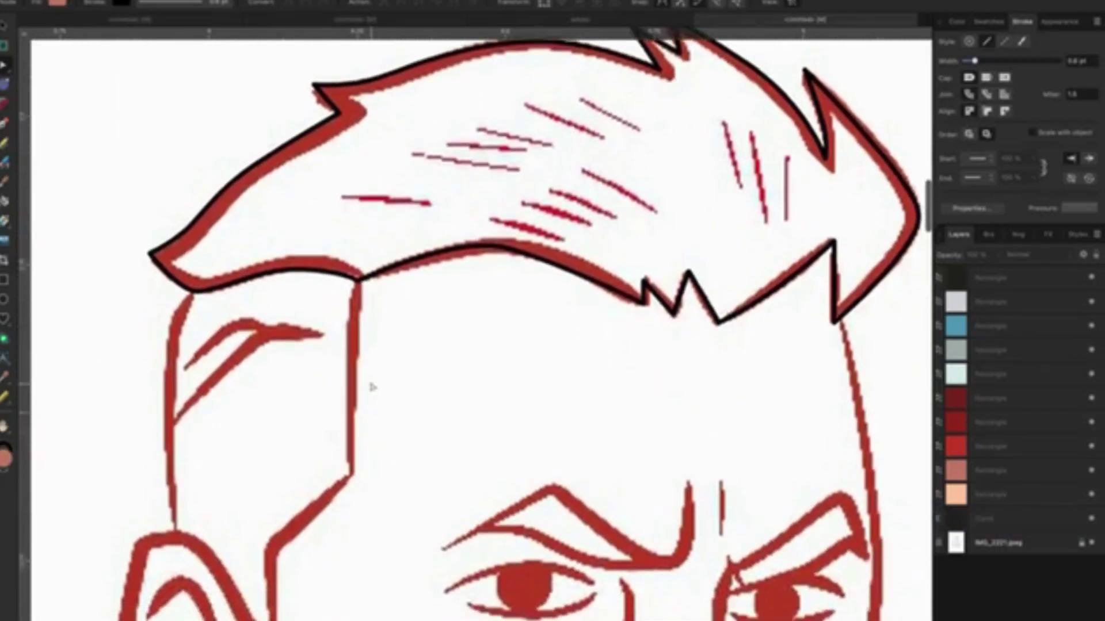
scroll(371, 386, down, 1)
scroll(372, 387, up, 2)
ctrl+scroll(375, 387, up, 2)
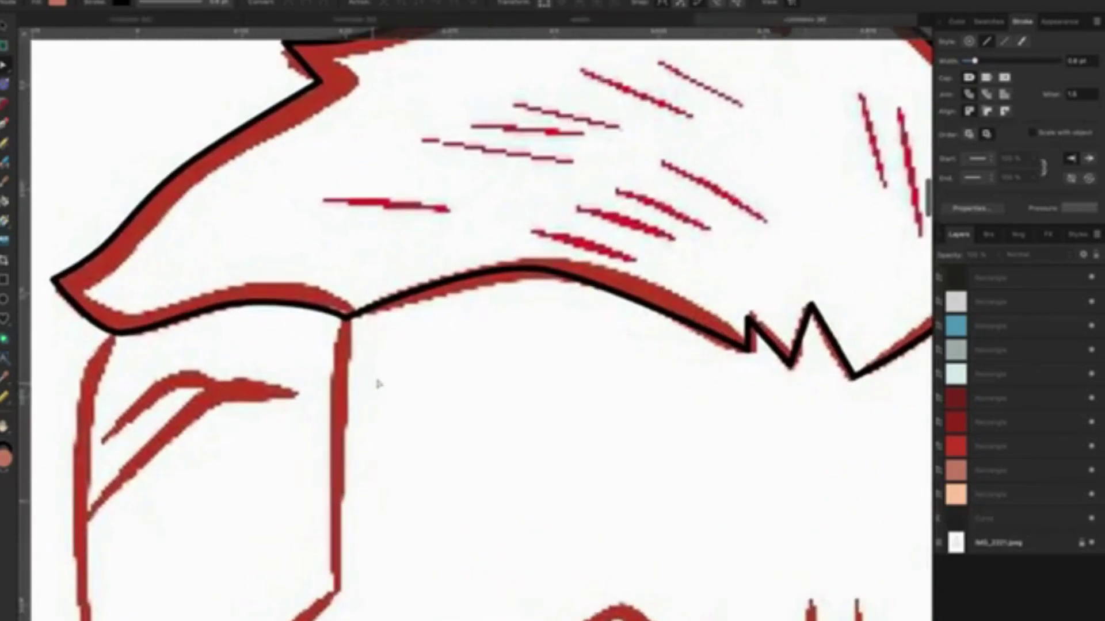
scroll(496, 323, up, 1)
scroll(495, 328, up, 1)
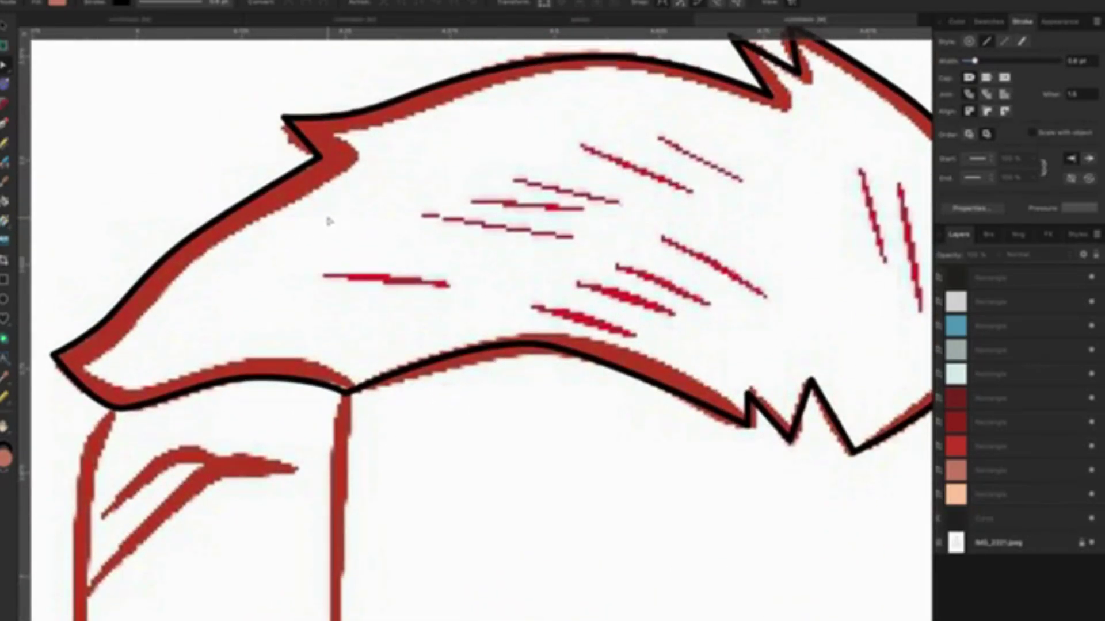
scroll(255, 247, down, 5)
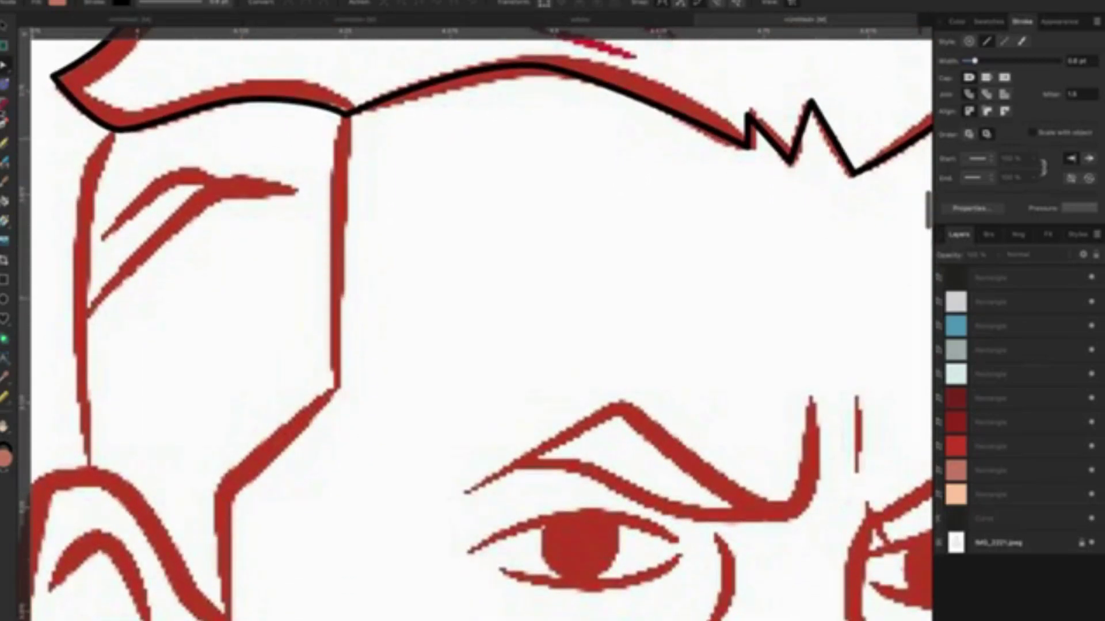
key(p)
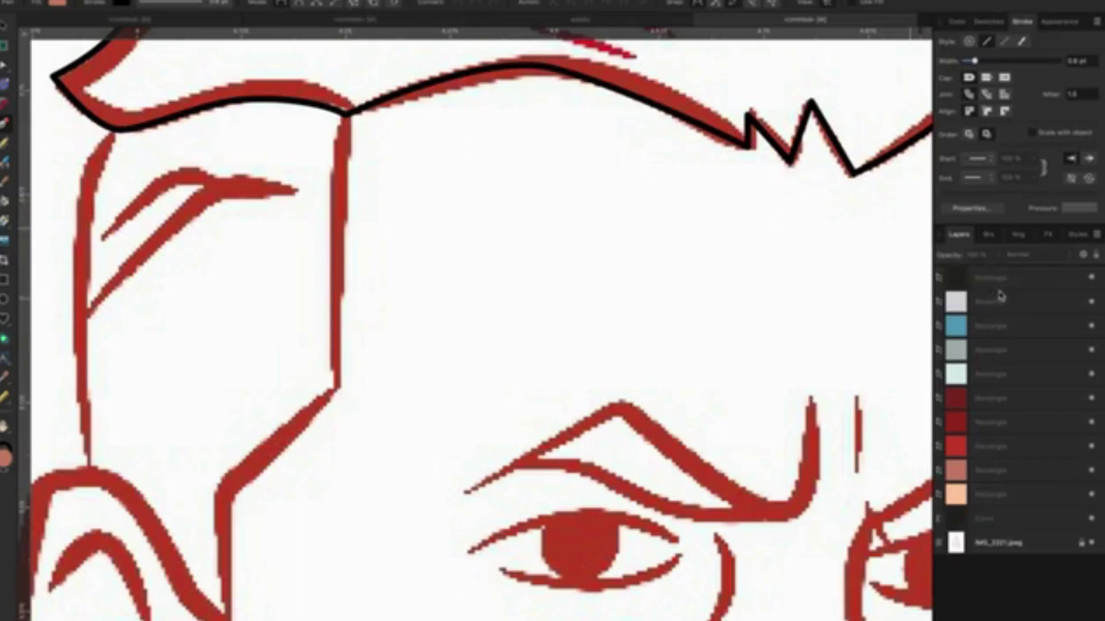
Draw a line from the hair diagonally down beside the ear.
click(1016, 545)
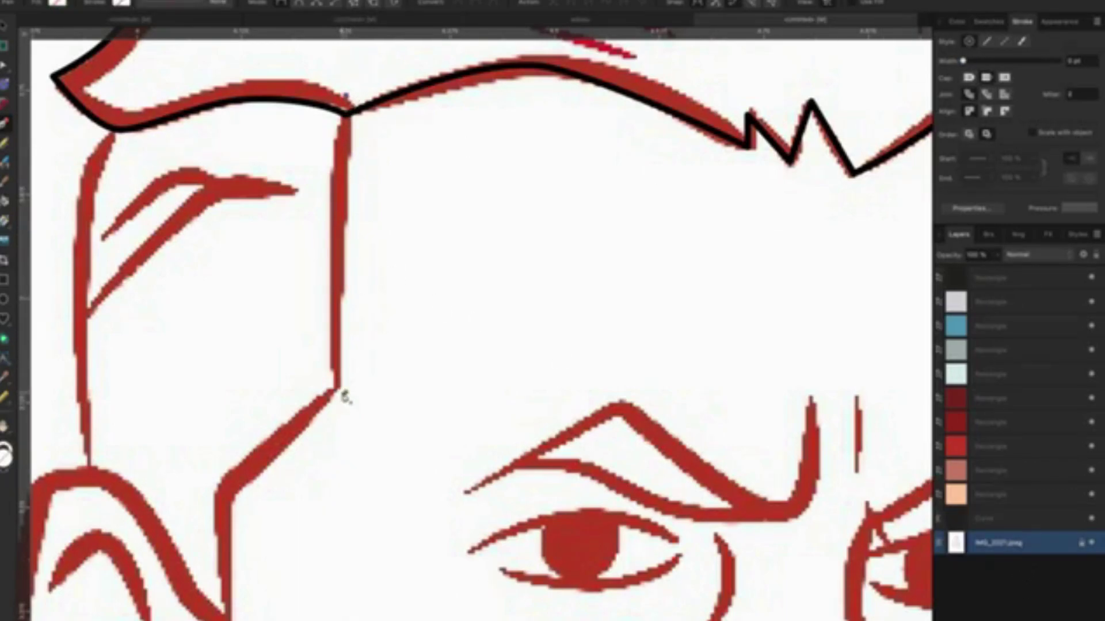
click(338, 391)
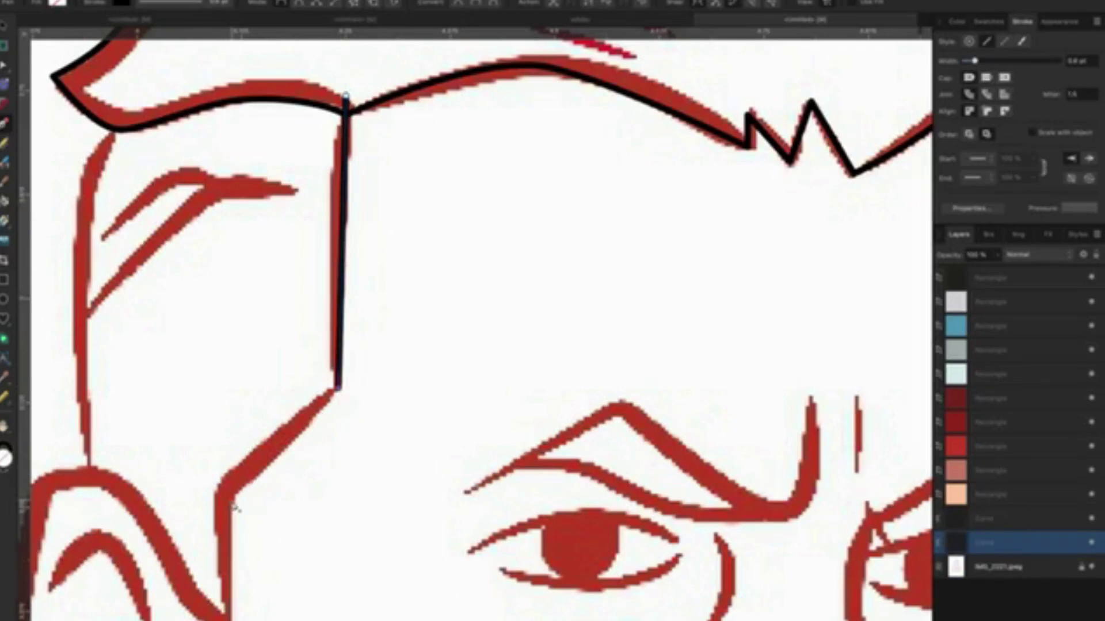
click(233, 495)
scroll(231, 501, down, 2)
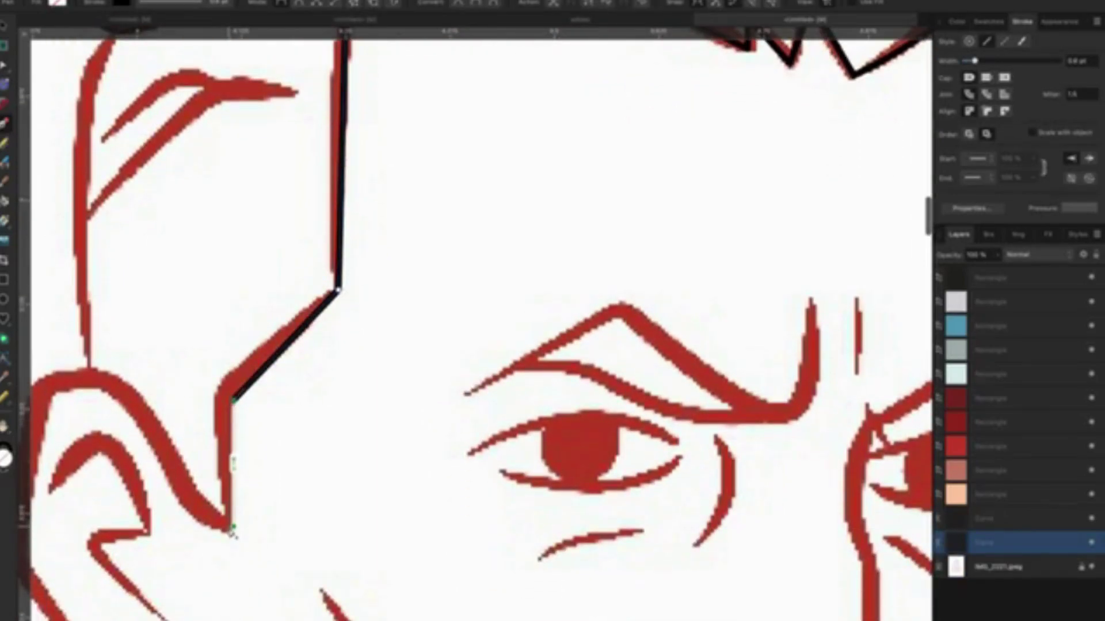
click(229, 528)
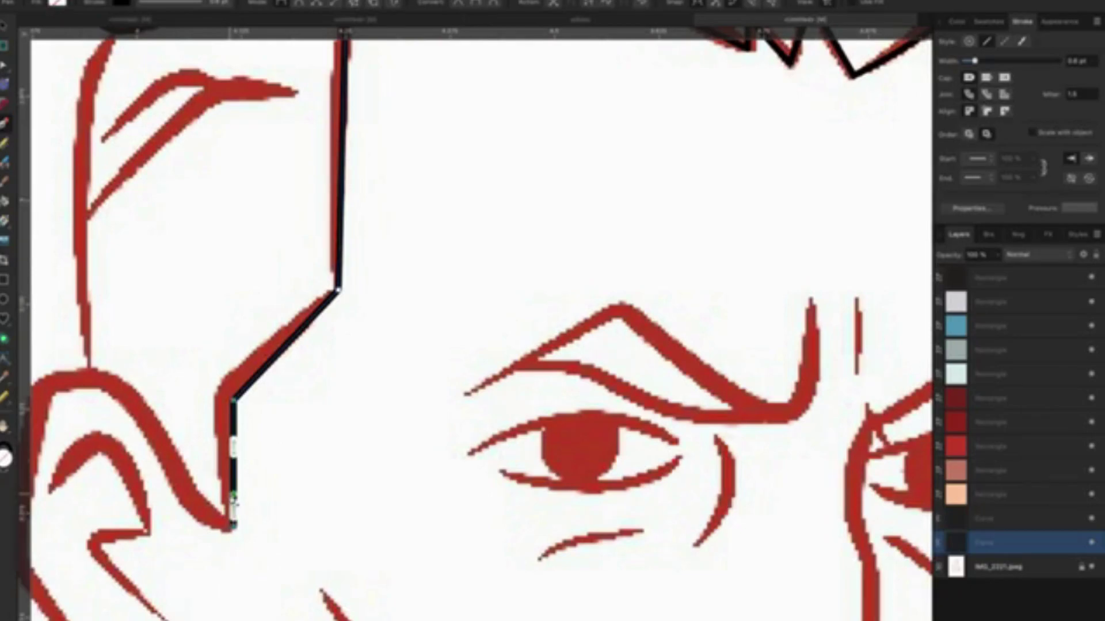
key(Escape)
Curve the outline from the ear top up the side-shave edge and across to the hairline.
mouse_move(216, 469)
mouse_down()
mouse_move(426, 479)
mouse_move(404, 423)
mouse_up()
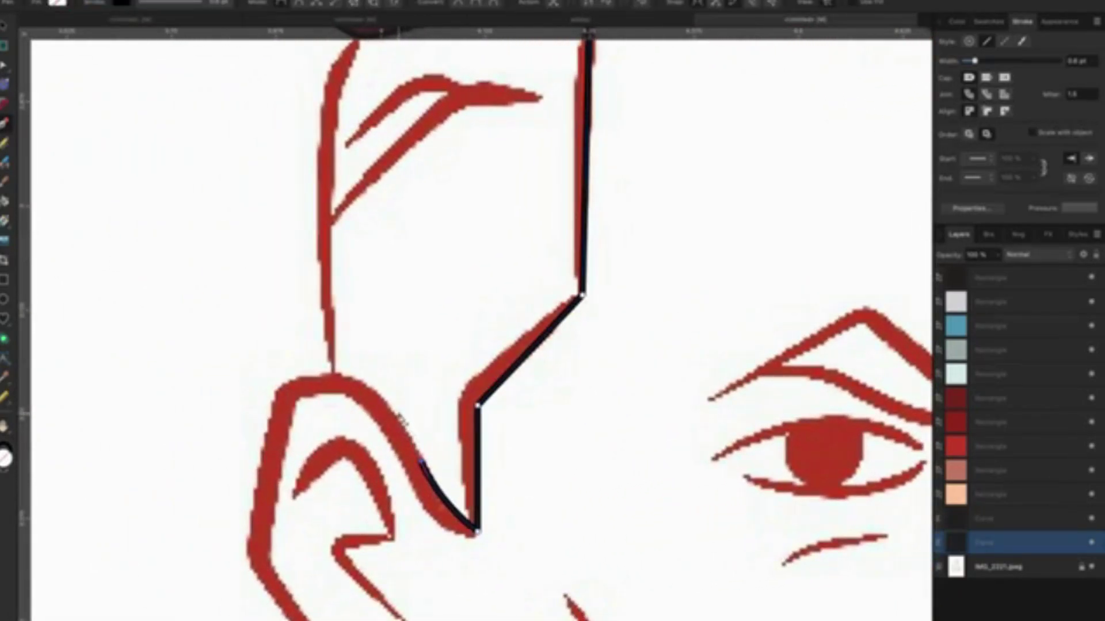
drag(344, 382, 356, 381)
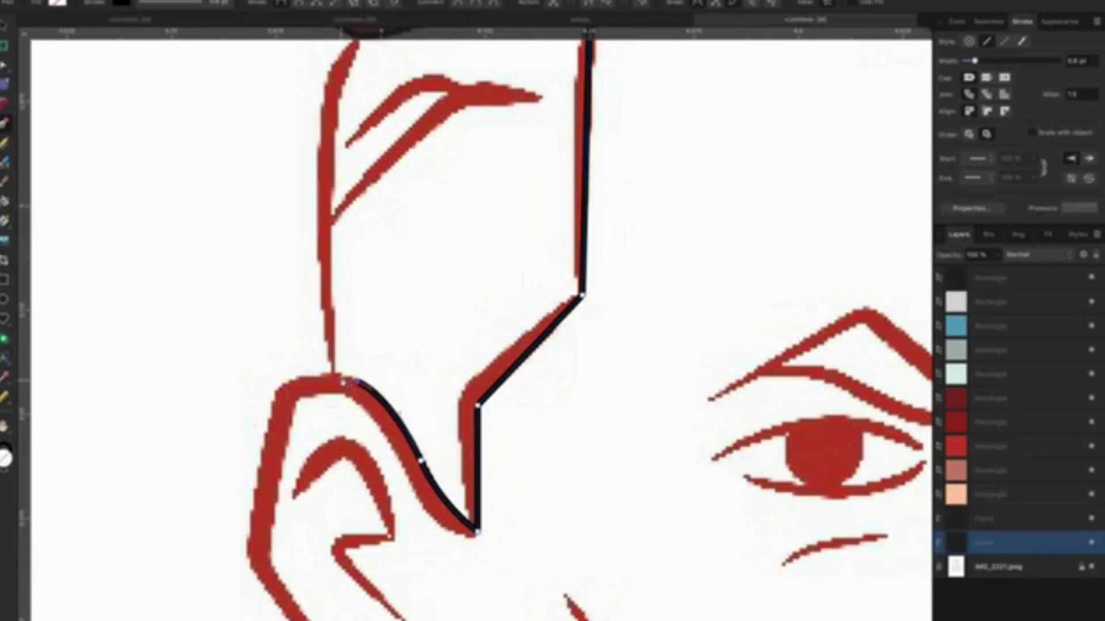
scroll(339, 345, up, 5)
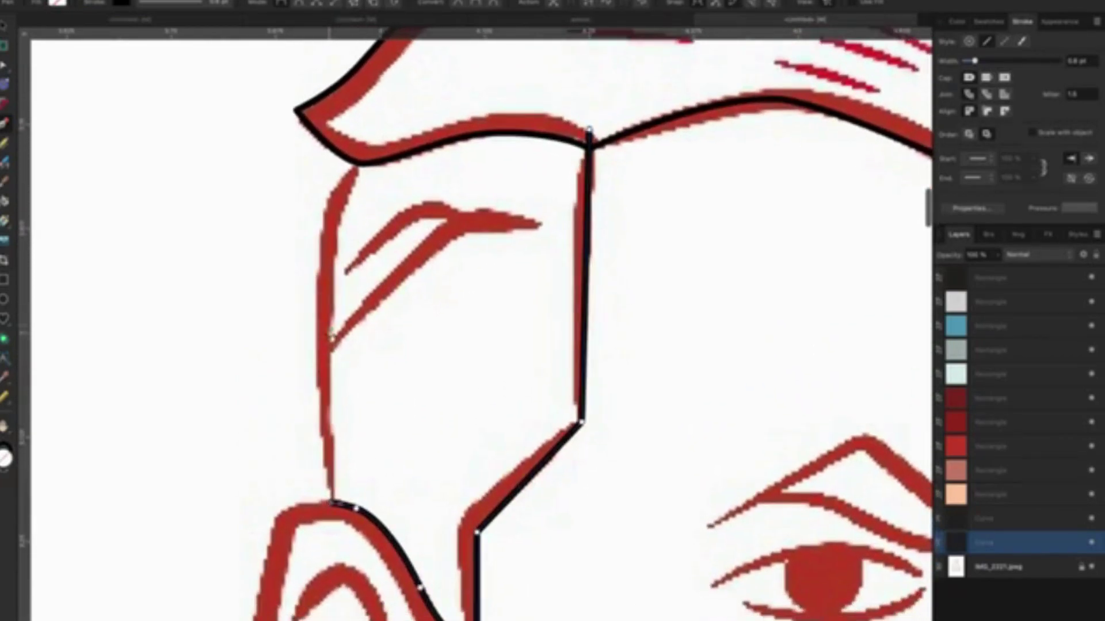
drag(321, 288, 329, 247)
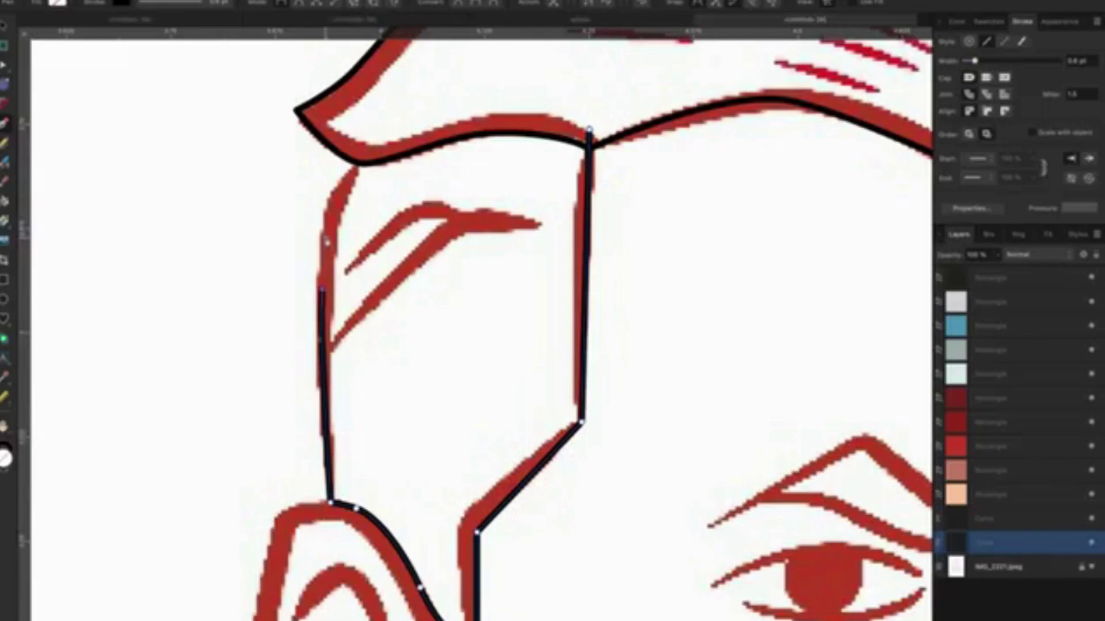
click(322, 218)
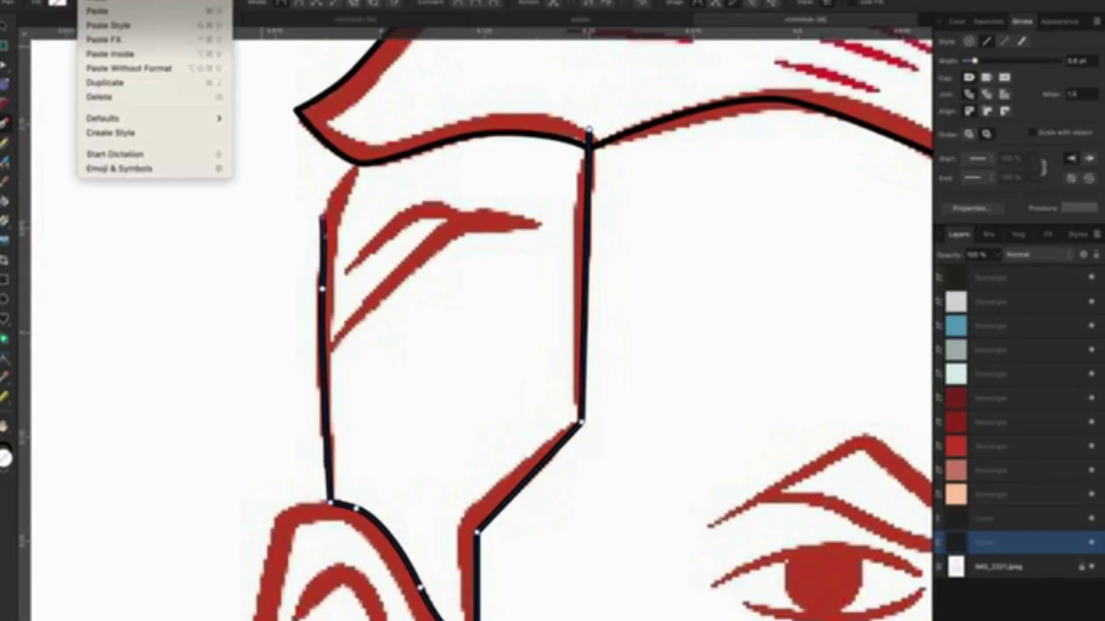
key(ctrl+z)
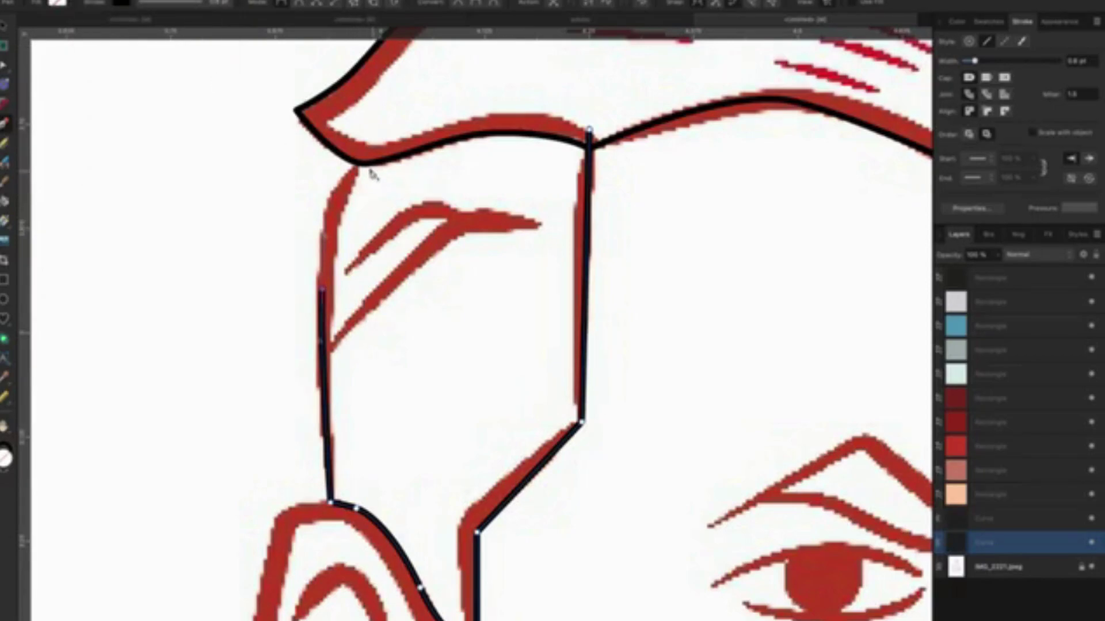
drag(357, 164, 394, 127)
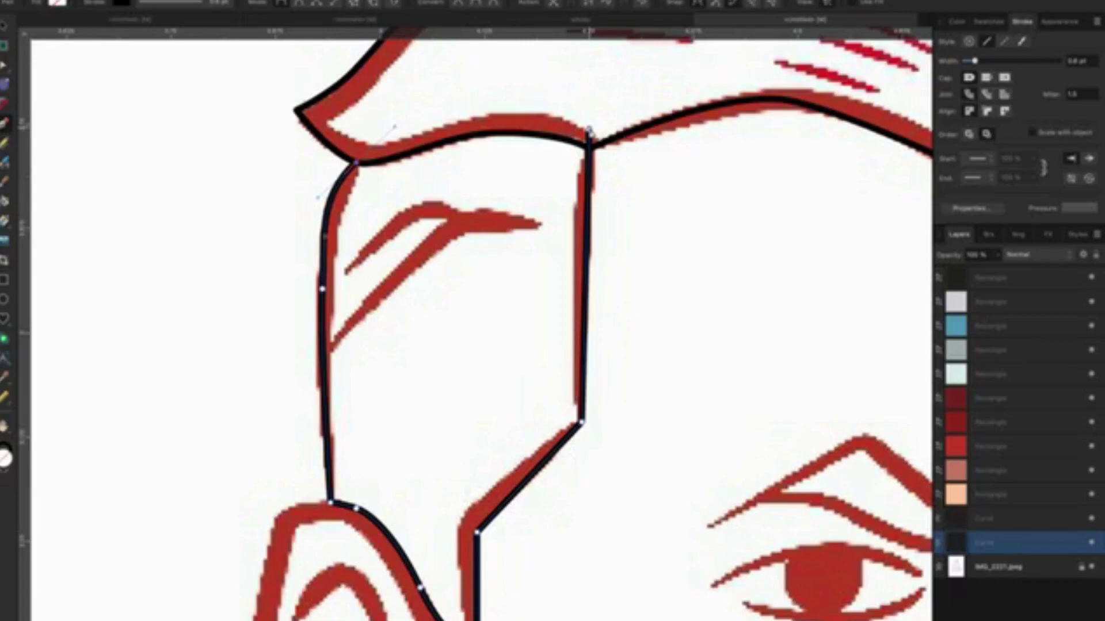
drag(589, 132, 640, 180)
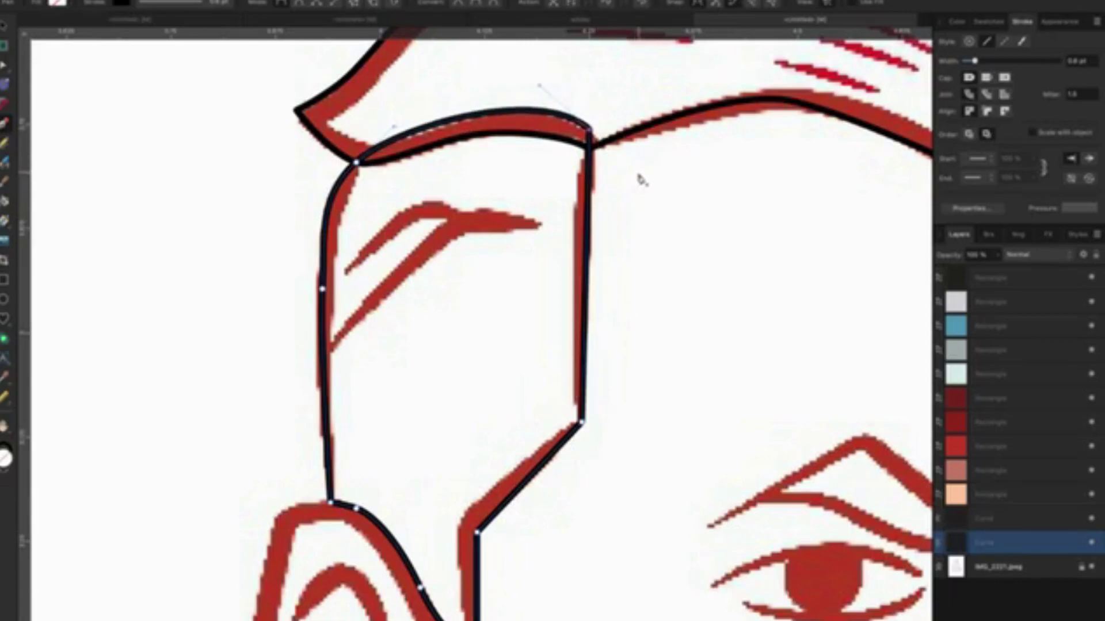
click(10, 27)
click(147, 233)
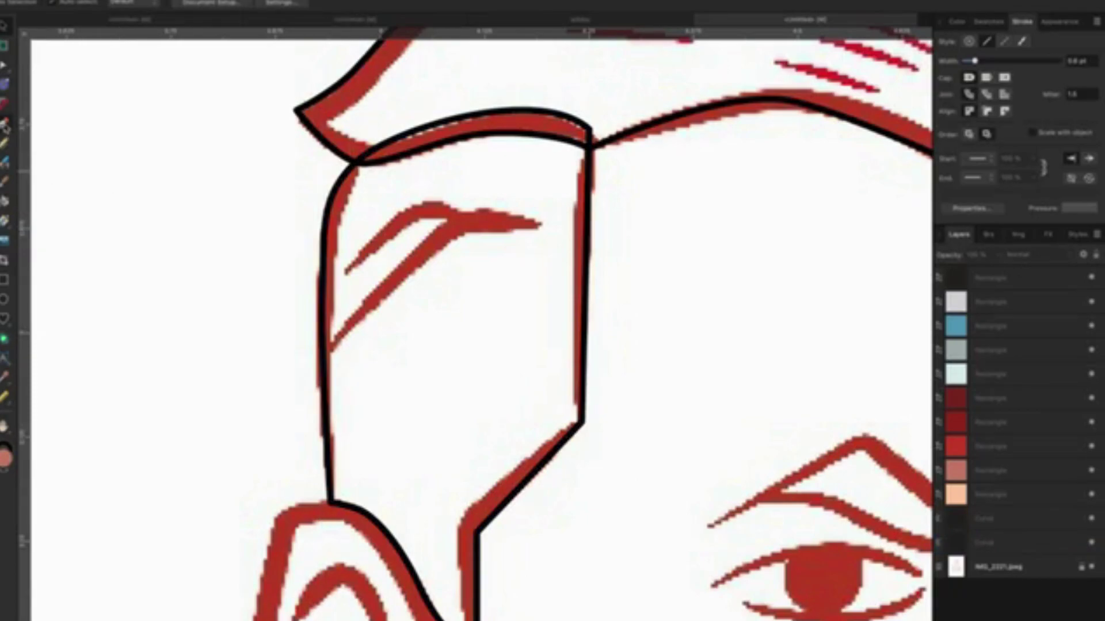
click(4, 124)
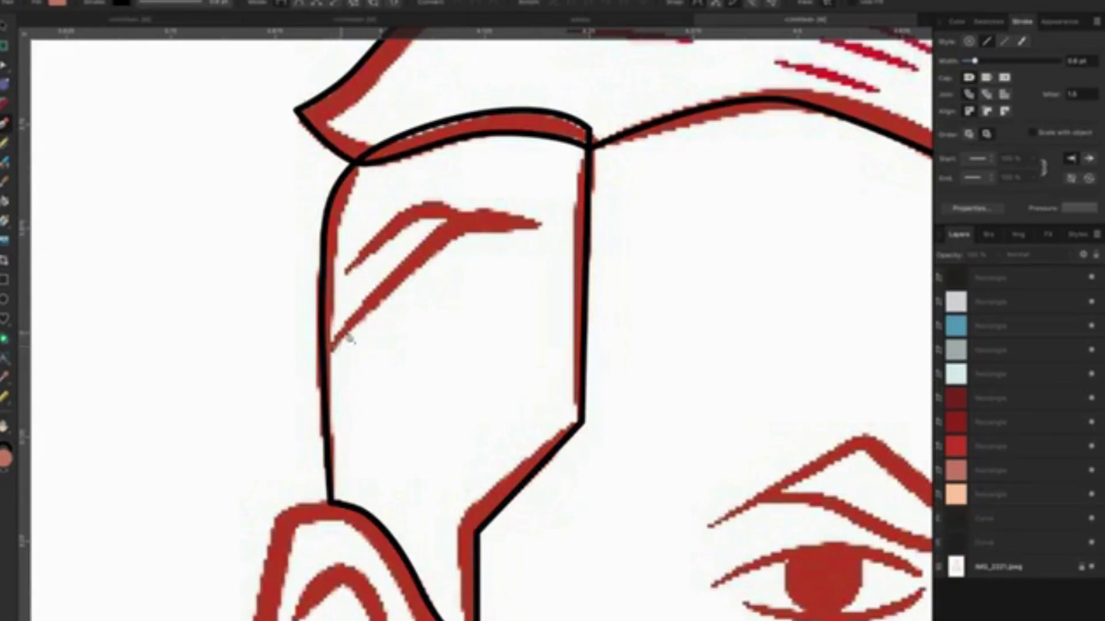
Trace the lower red mark as a thicker black stroke with a tapered pressure profile.
click(462, 225)
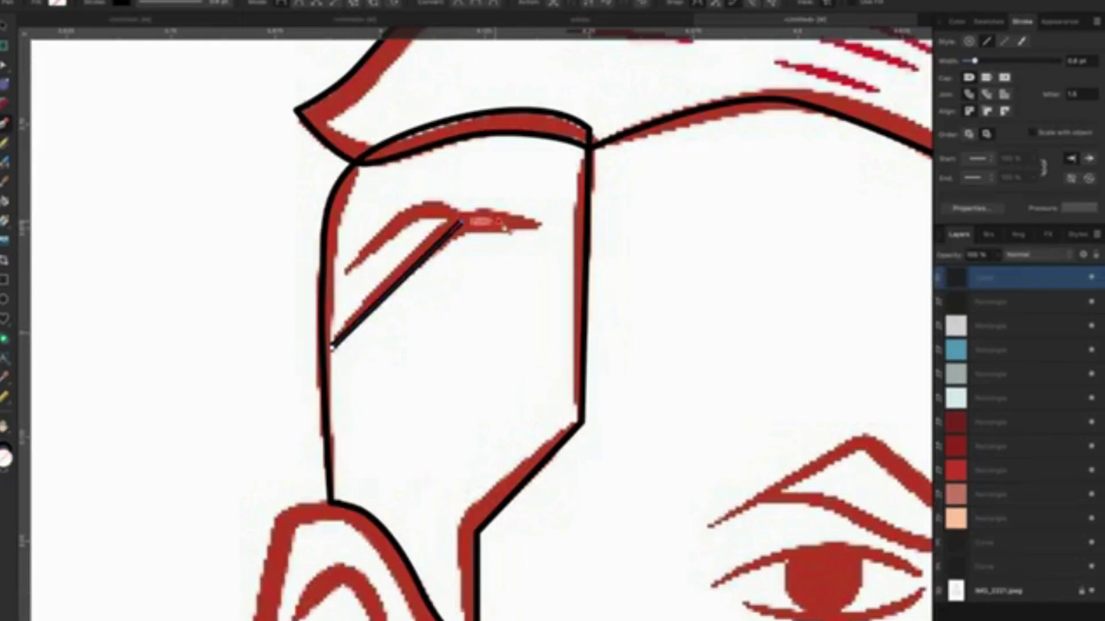
click(539, 227)
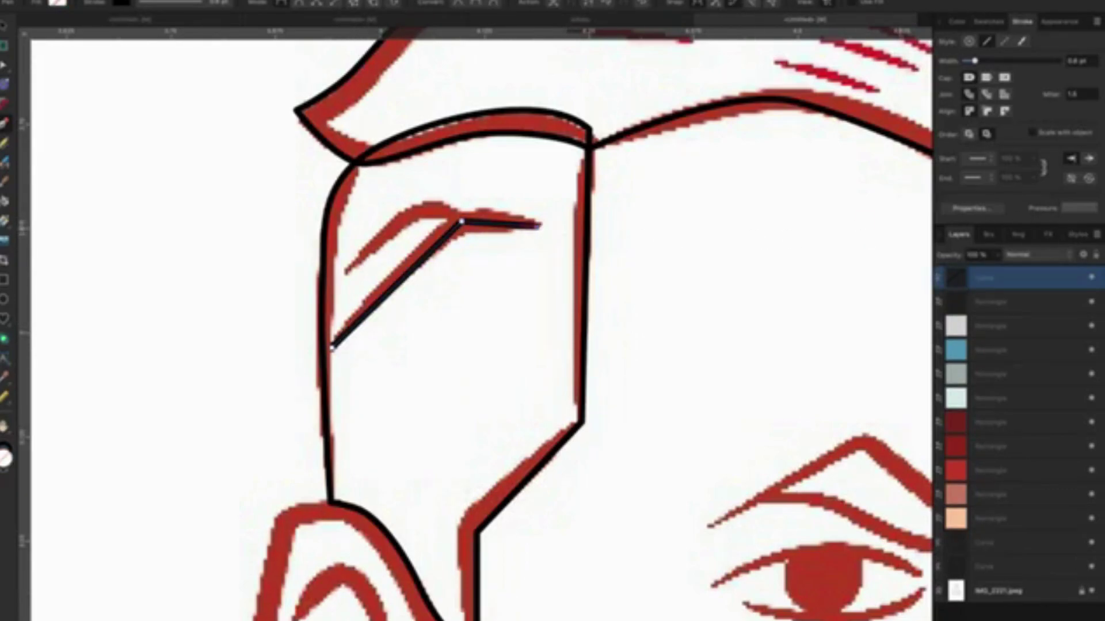
click(1085, 208)
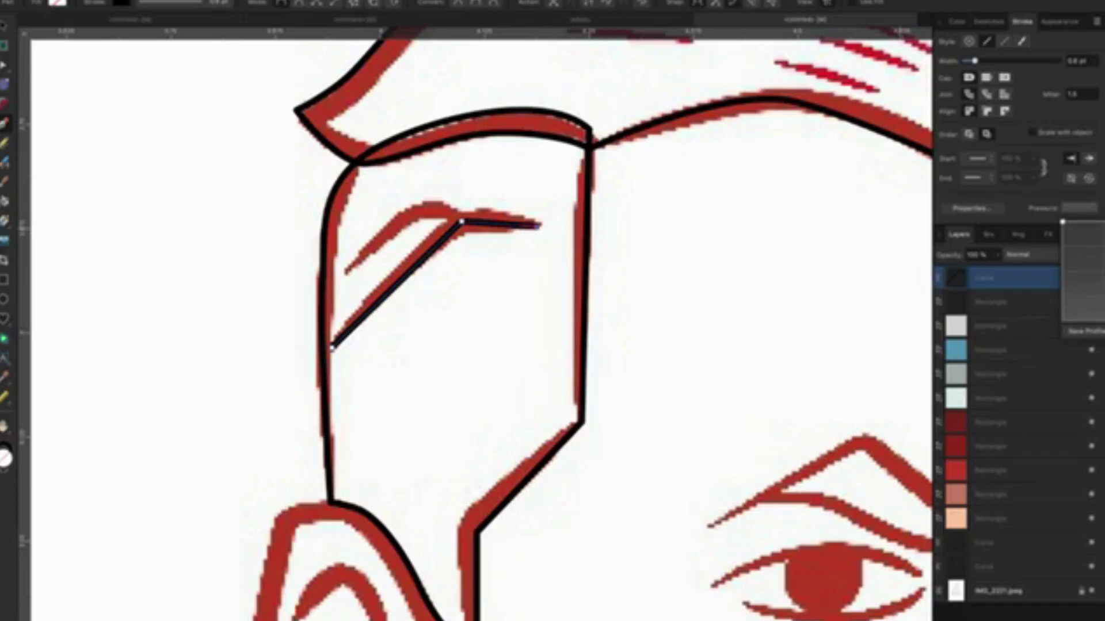
drag(1075, 274, 1082, 296)
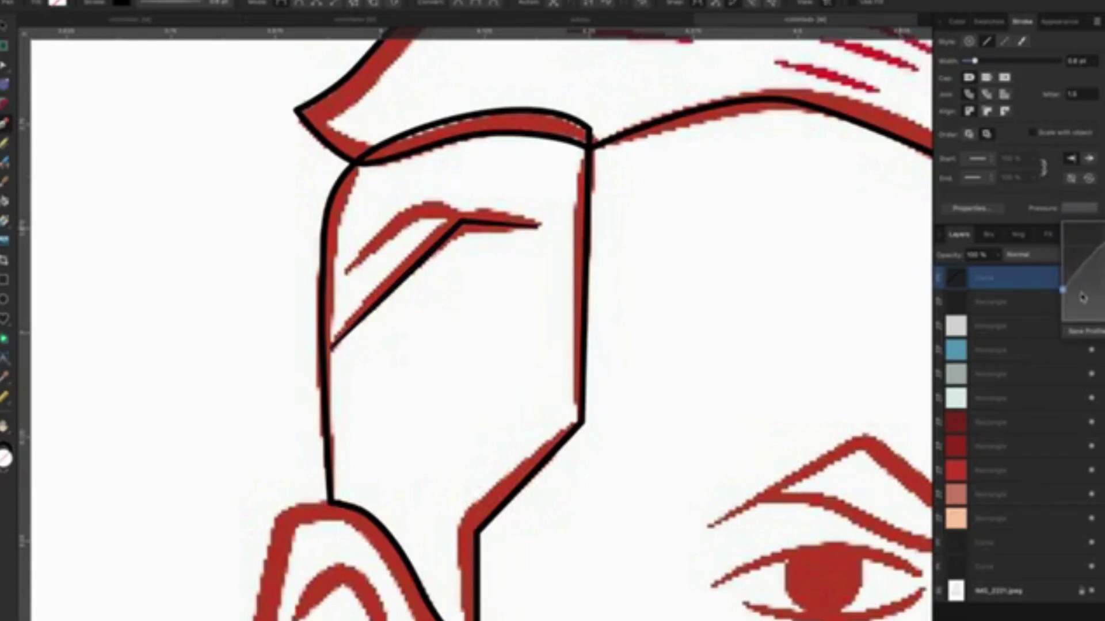
click(158, 5)
drag(138, 43, 151, 45)
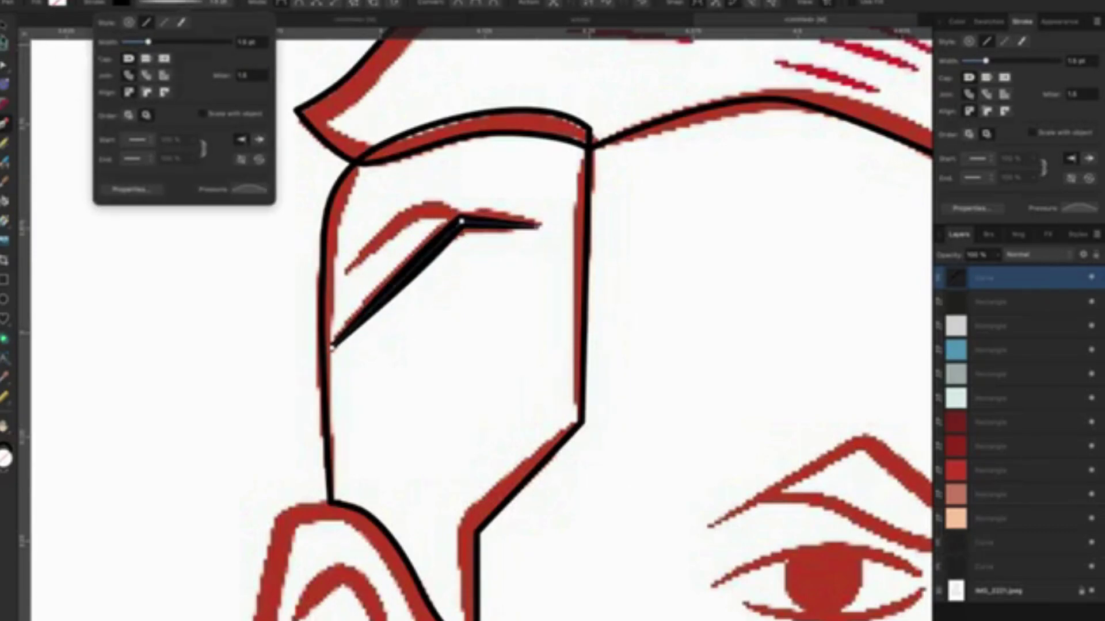
key(v)
click(669, 239)
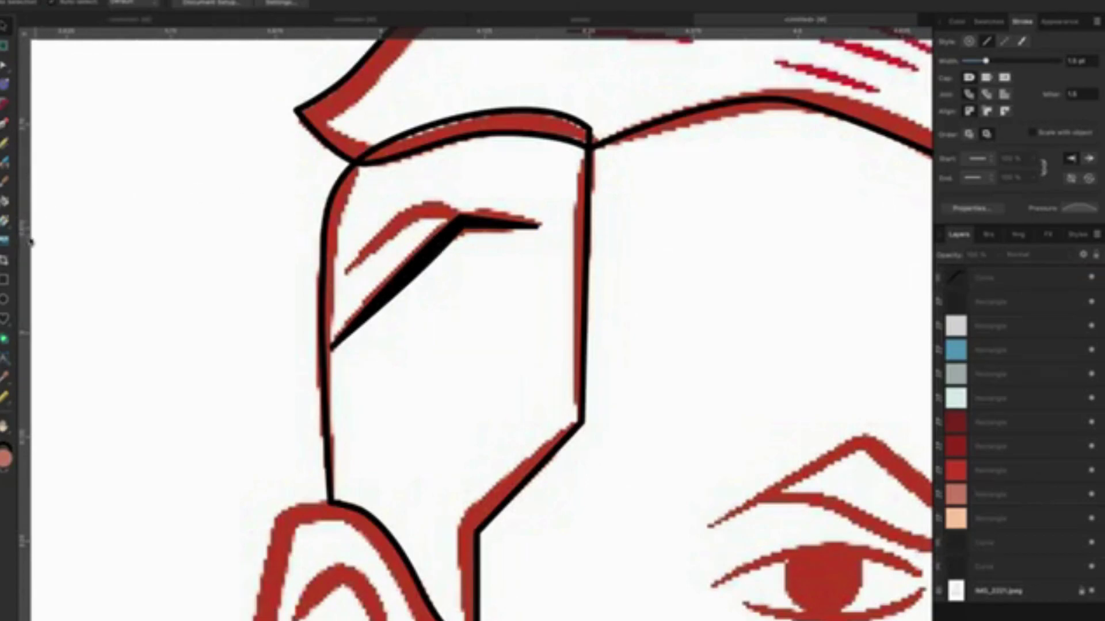
Trace the upper red mark as a curved black stroke.
key(p)
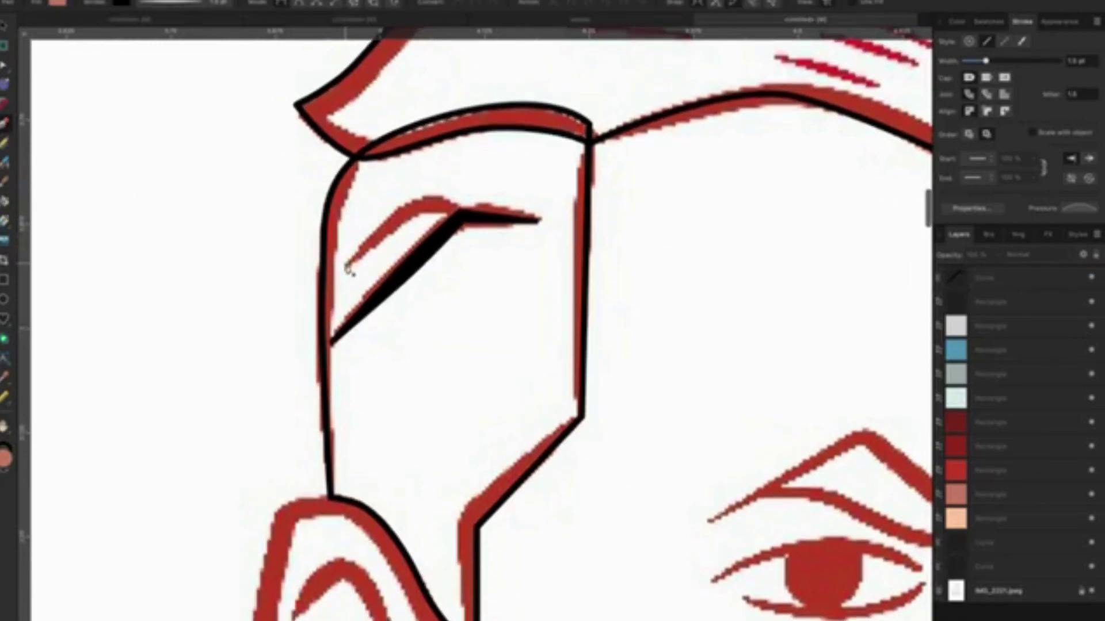
scroll(435, 203, down, 1)
click(345, 262)
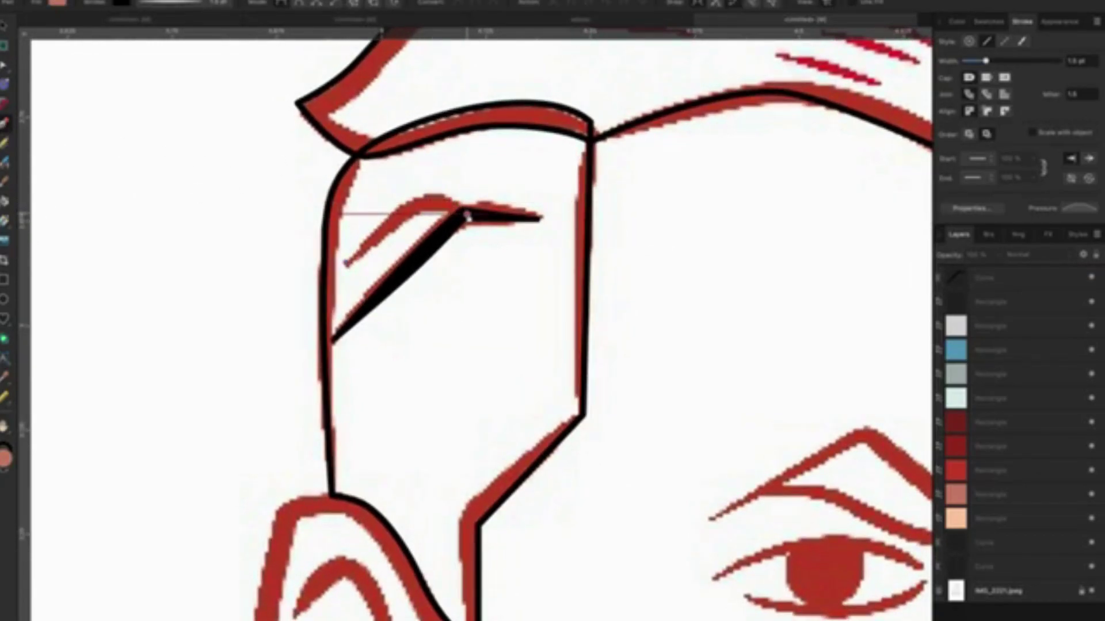
drag(466, 214, 533, 251)
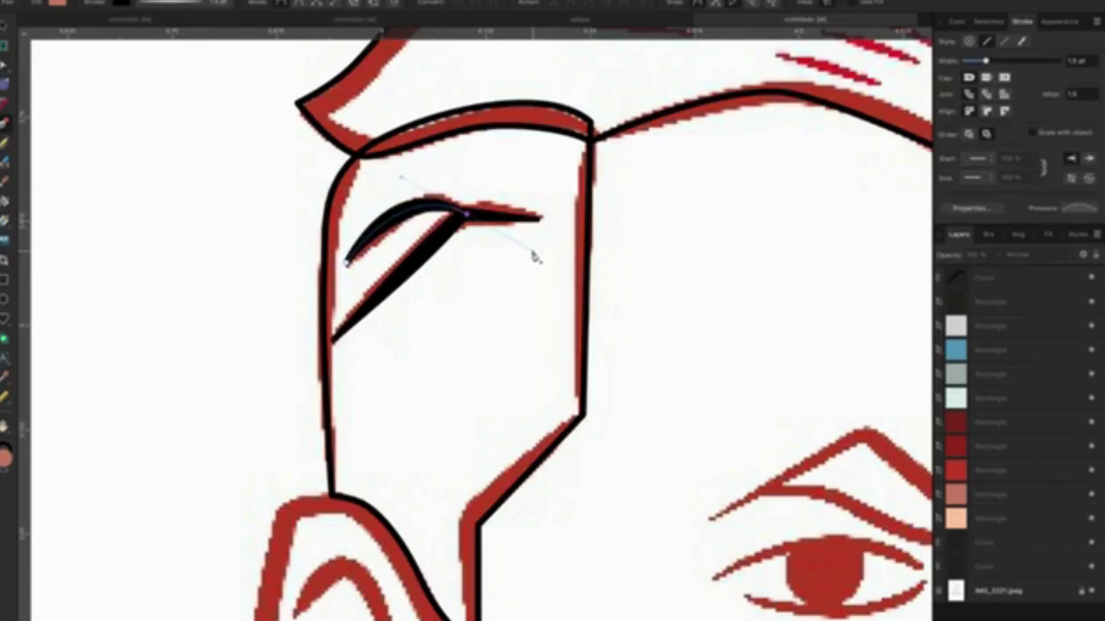
key(v)
click(703, 256)
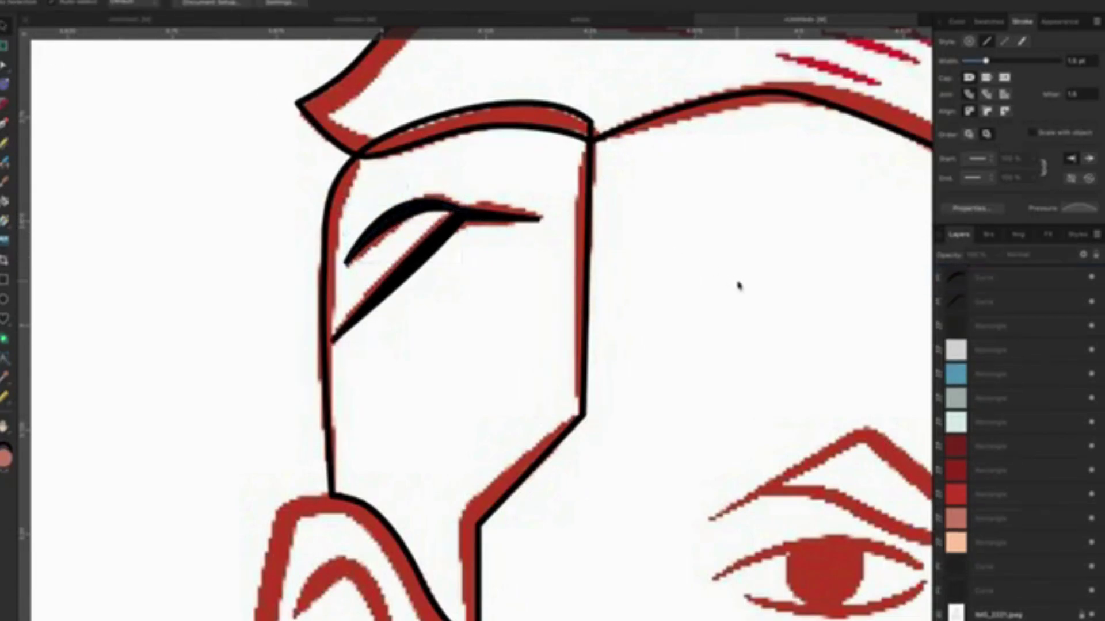
Zoom out, pan, and zoom in on the red hatch lines atop the hair.
scroll(650, 294, down, 1)
scroll(650, 293, down, 1)
scroll(650, 293, down, 2)
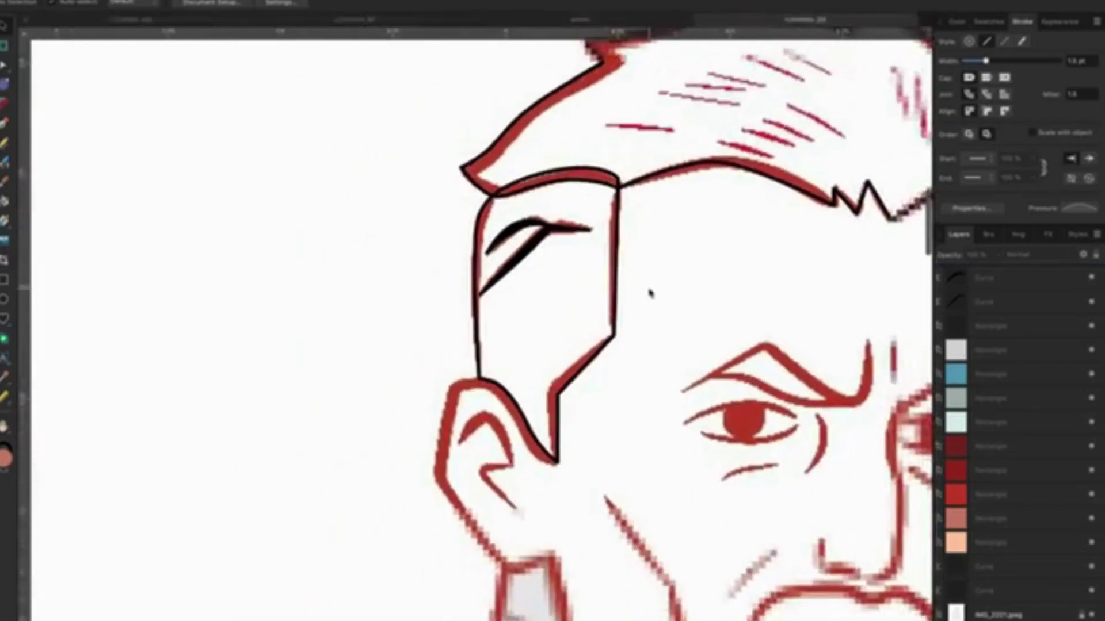
scroll(650, 294, down, 2)
drag(690, 291, 504, 289)
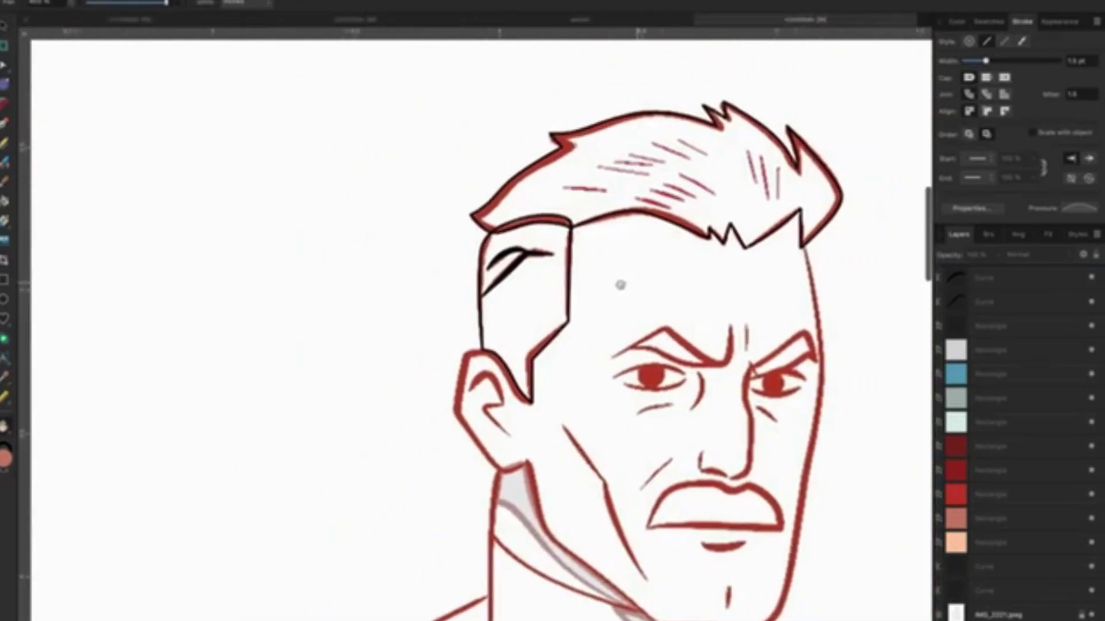
scroll(503, 288, up, 1)
scroll(577, 257, up, 1)
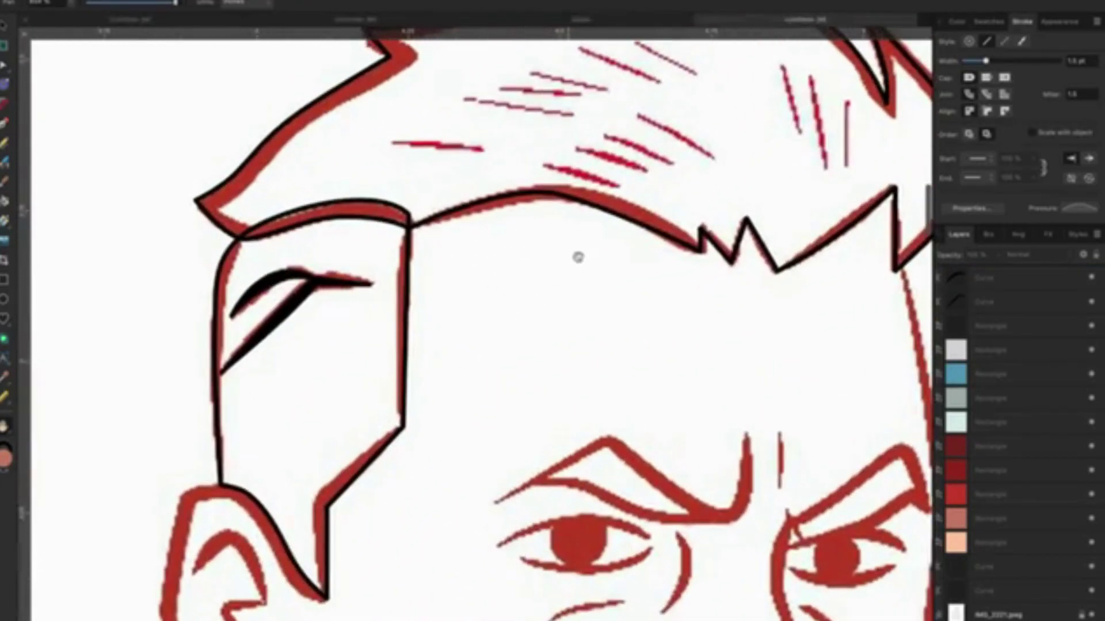
scroll(599, 258, up, 1)
scroll(620, 258, up, 1)
scroll(620, 258, up, 1)
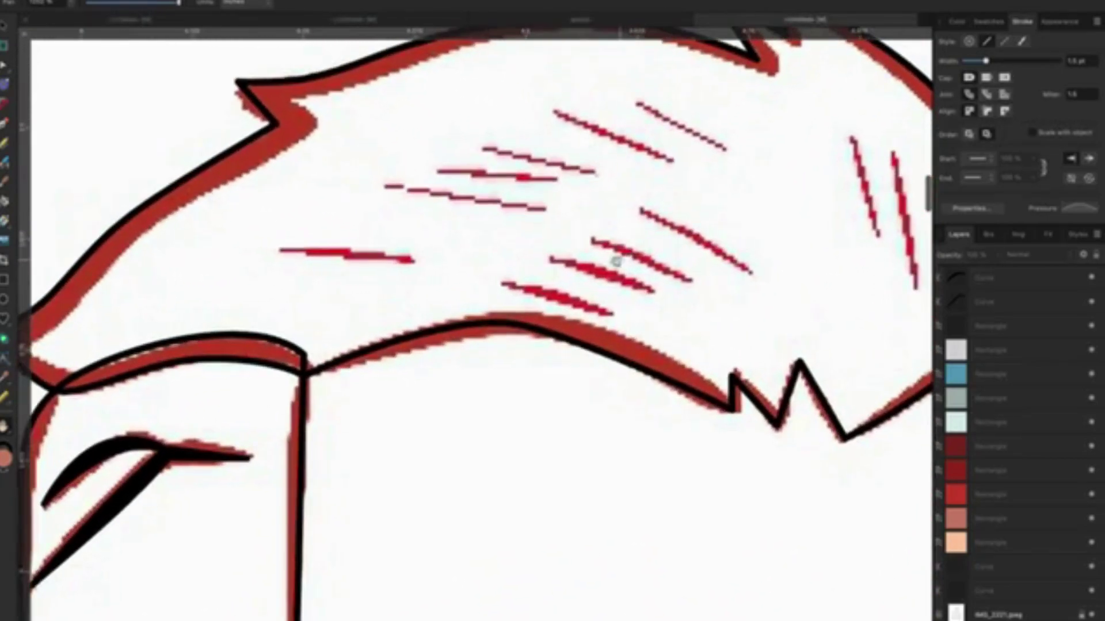
Trace the first hair hatch mark with a thinner black stroke.
key(p)
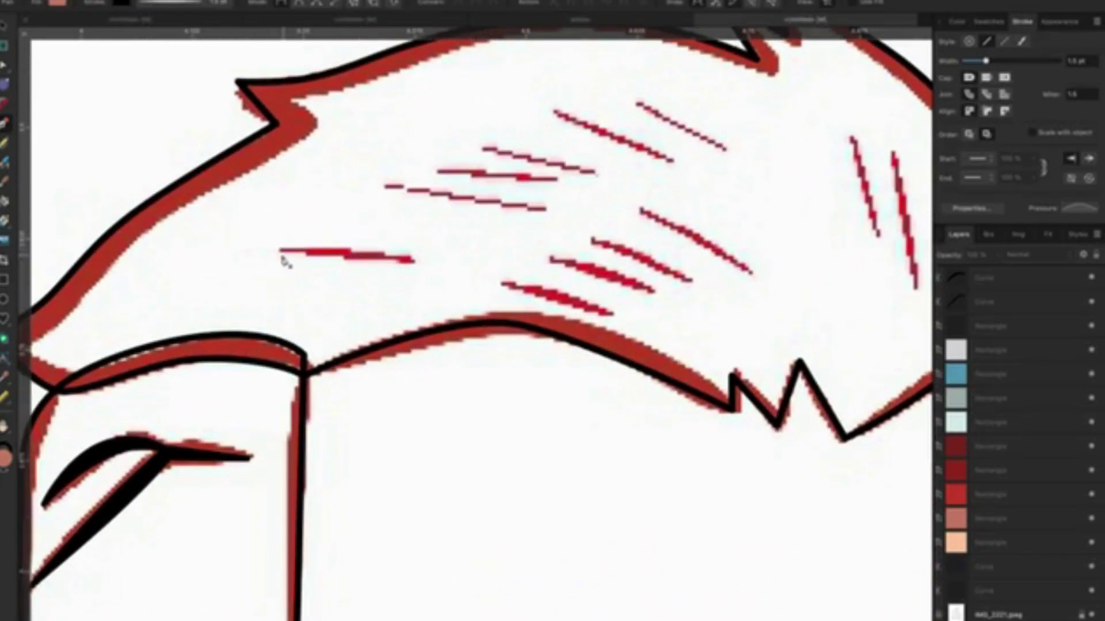
click(274, 251)
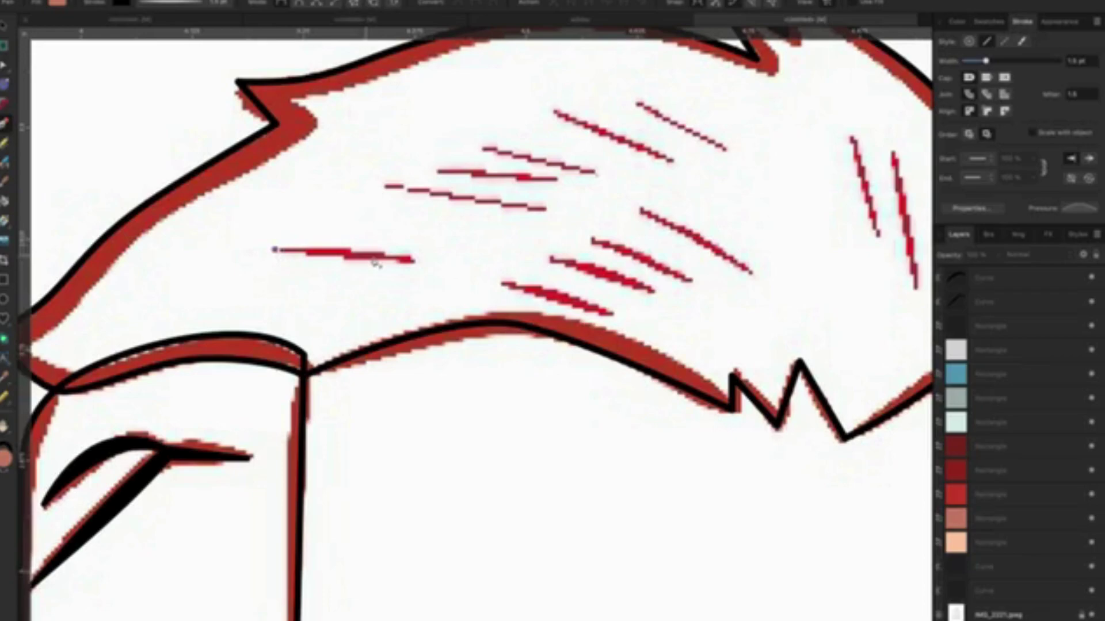
click(413, 261)
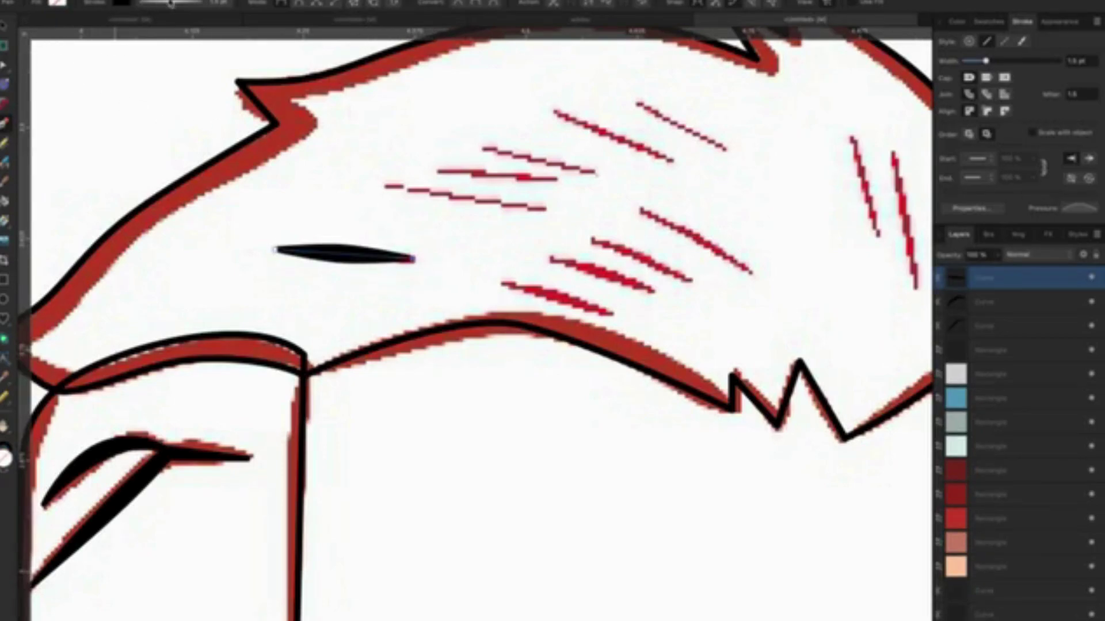
click(171, 3)
drag(153, 42, 143, 42)
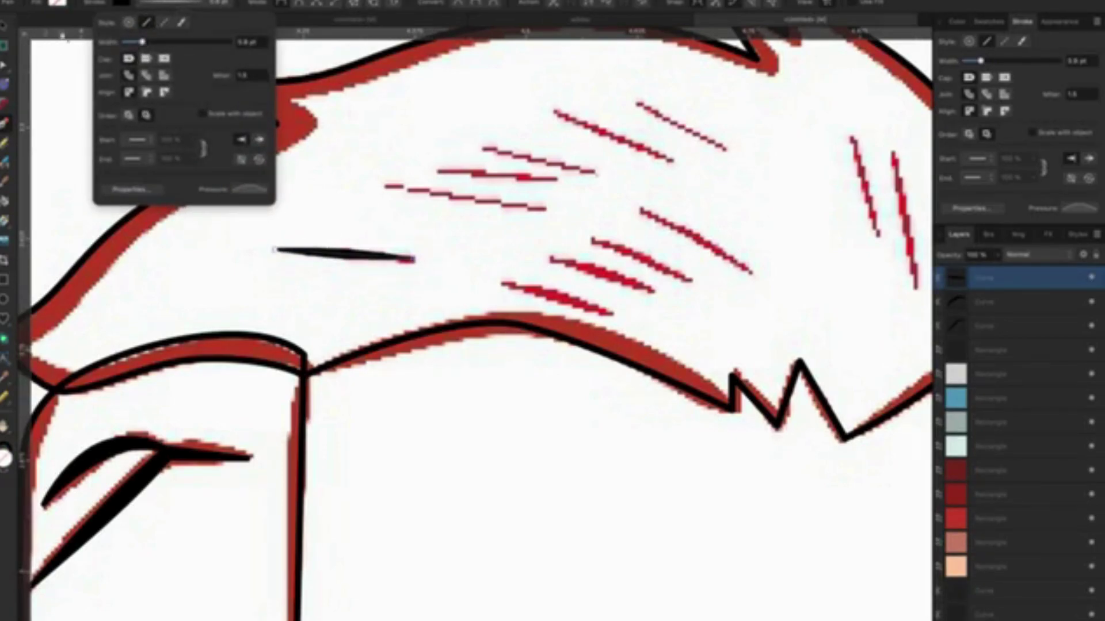
key(Escape)
key(v)
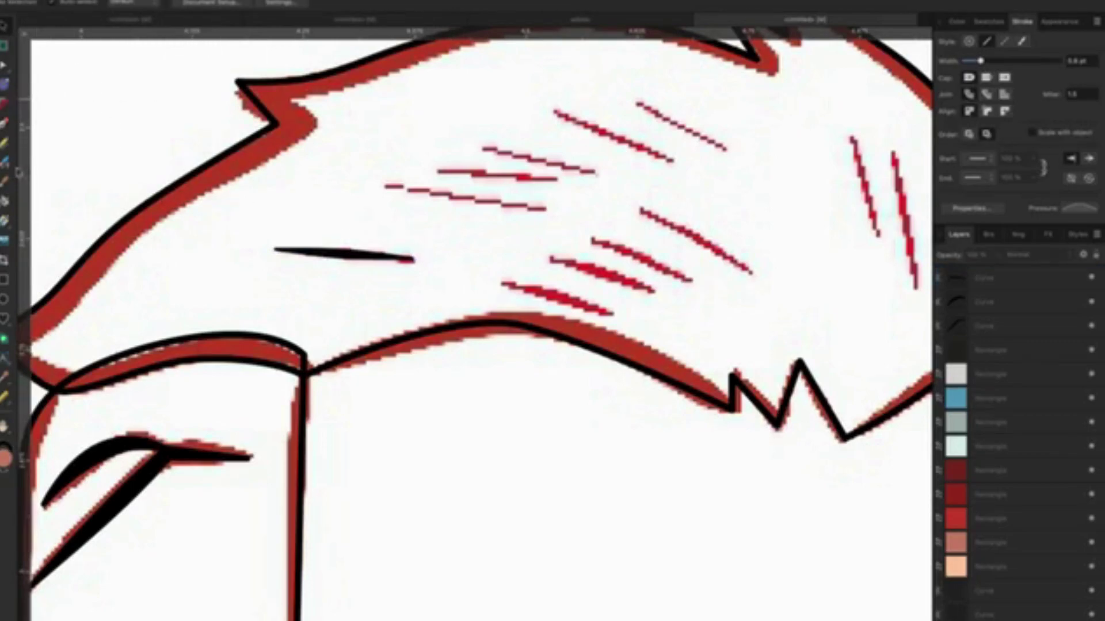
Ink the next two hair hatch marks with black strokes.
key(p)
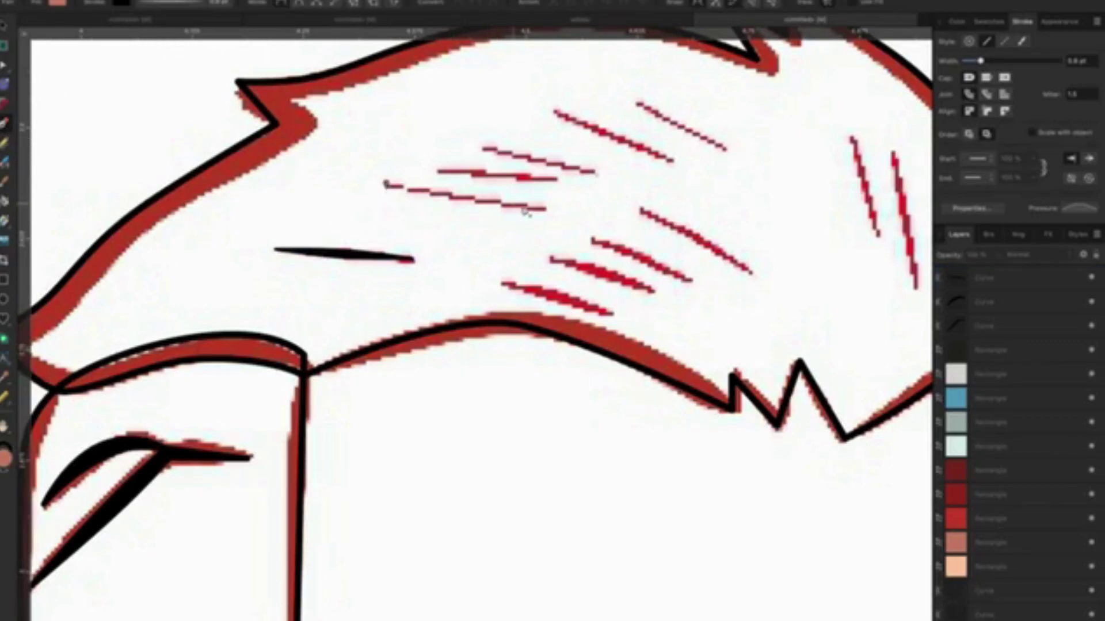
click(543, 210)
key(v)
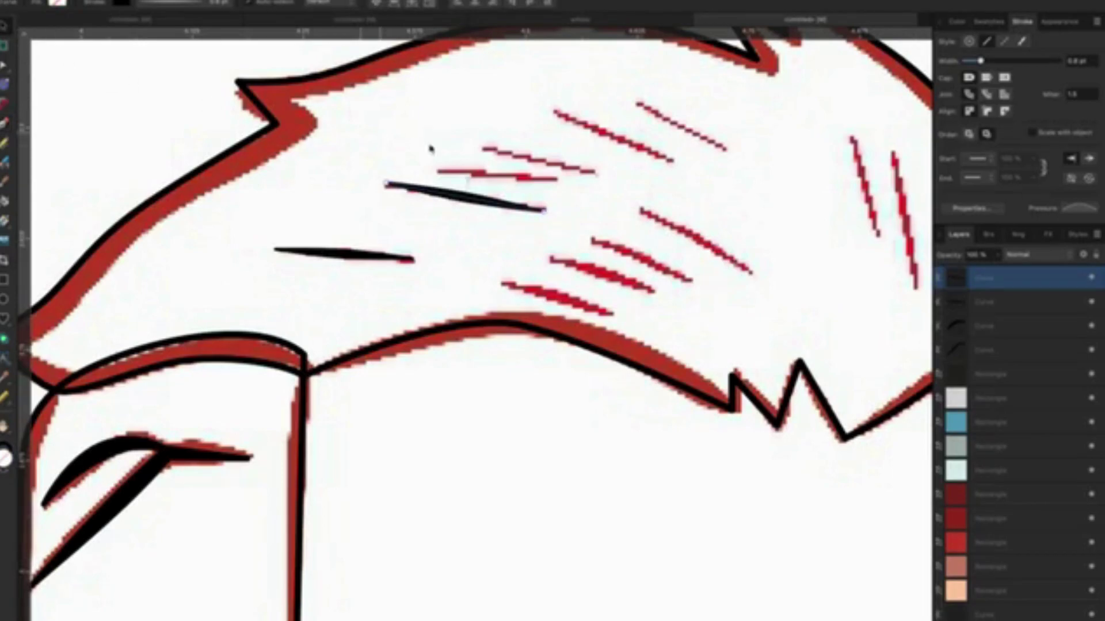
click(206, 120)
key(p)
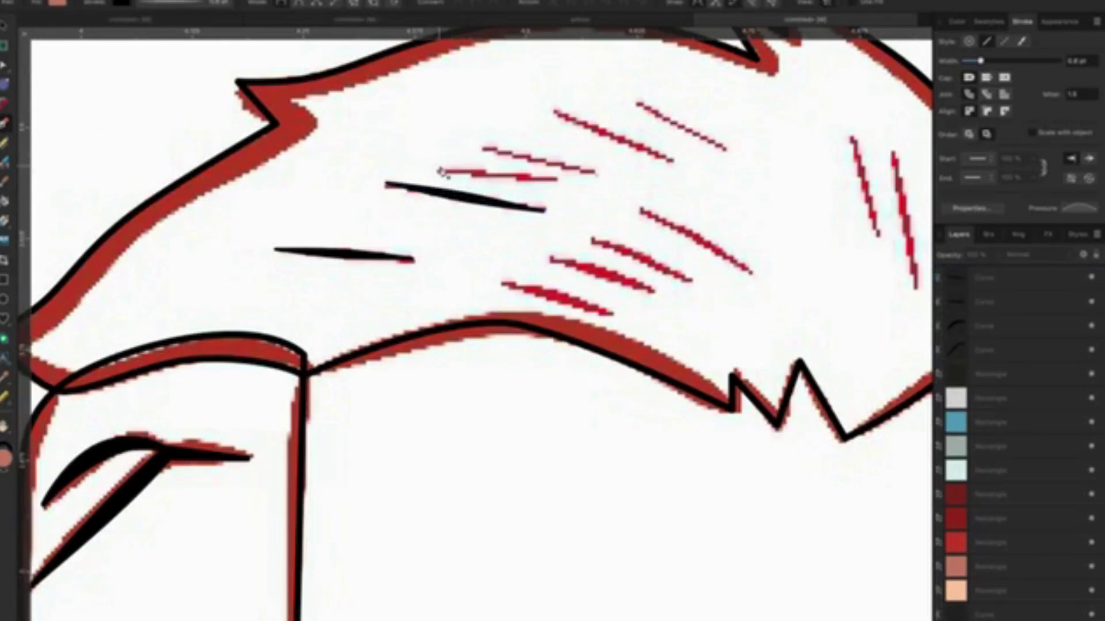
click(438, 172)
click(558, 181)
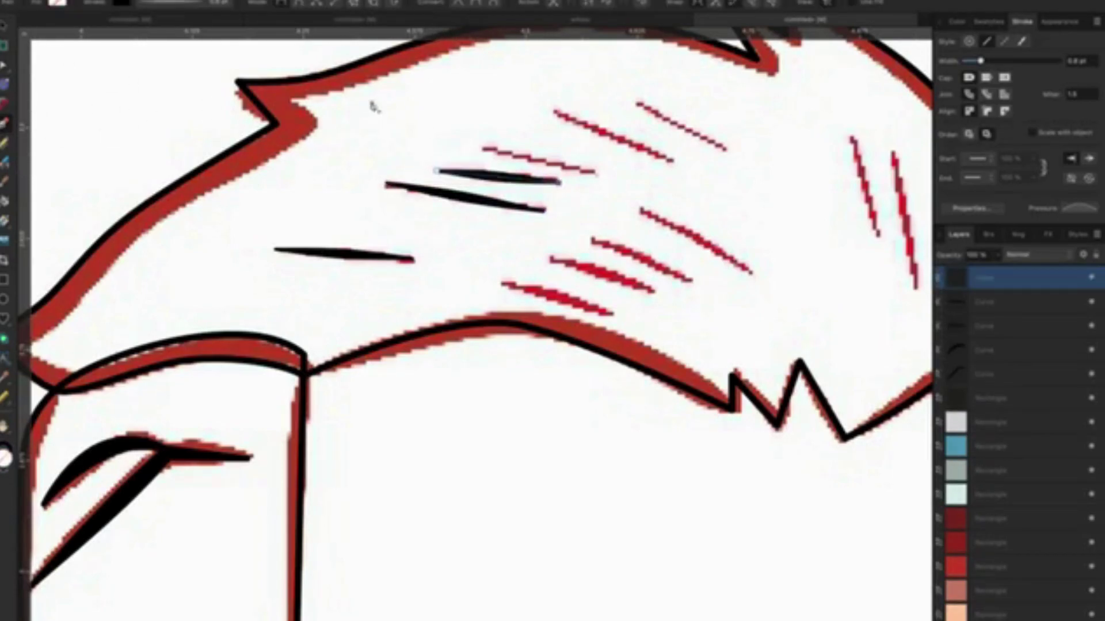
key(v)
click(199, 131)
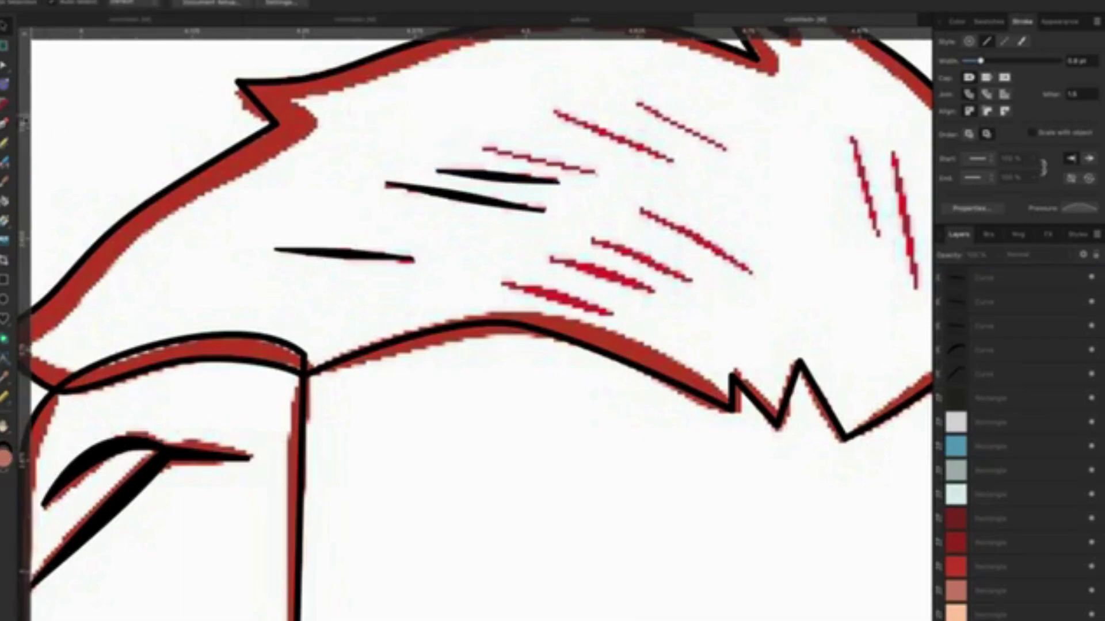
Trace three more red hatch lines across the upper-right hair in black.
key(n)
drag(483, 145, 597, 172)
key(v)
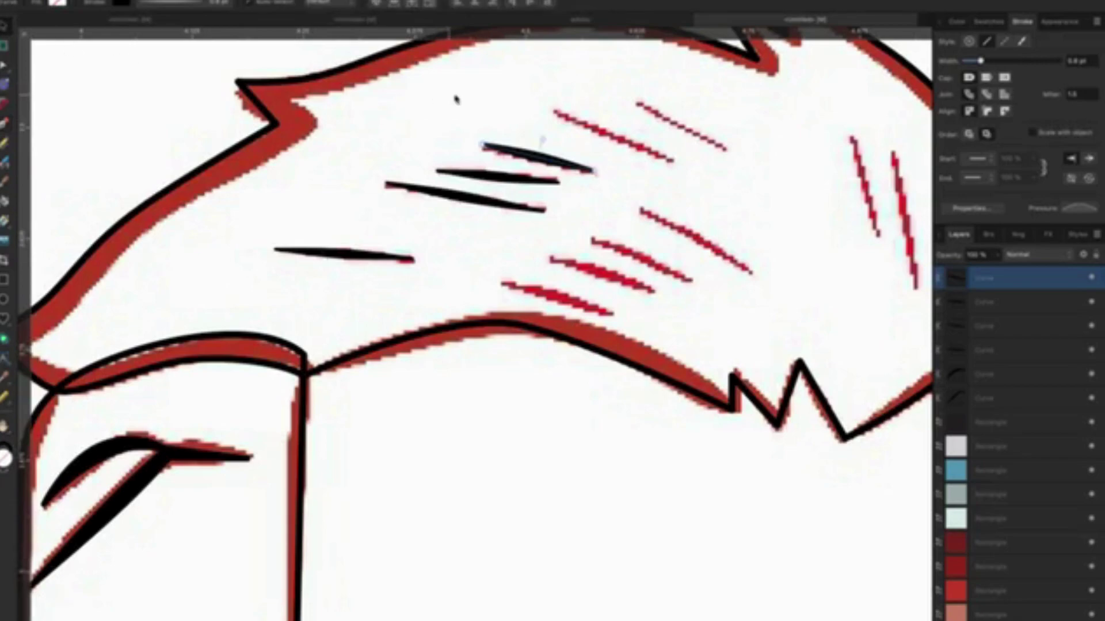
click(140, 112)
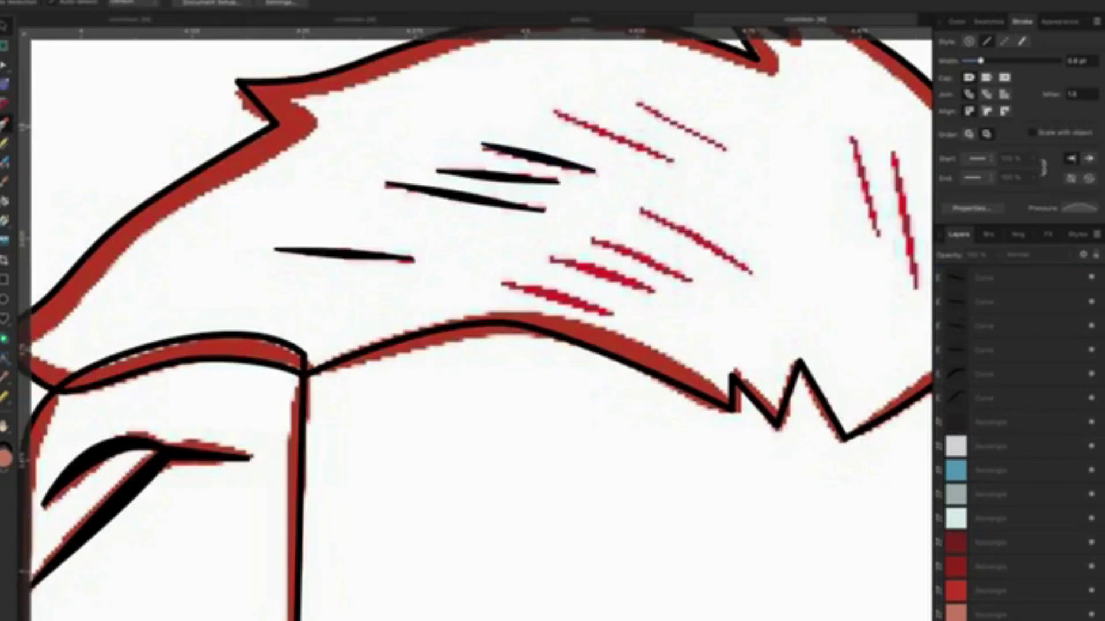
key(n)
drag(551, 108, 673, 159)
key(v)
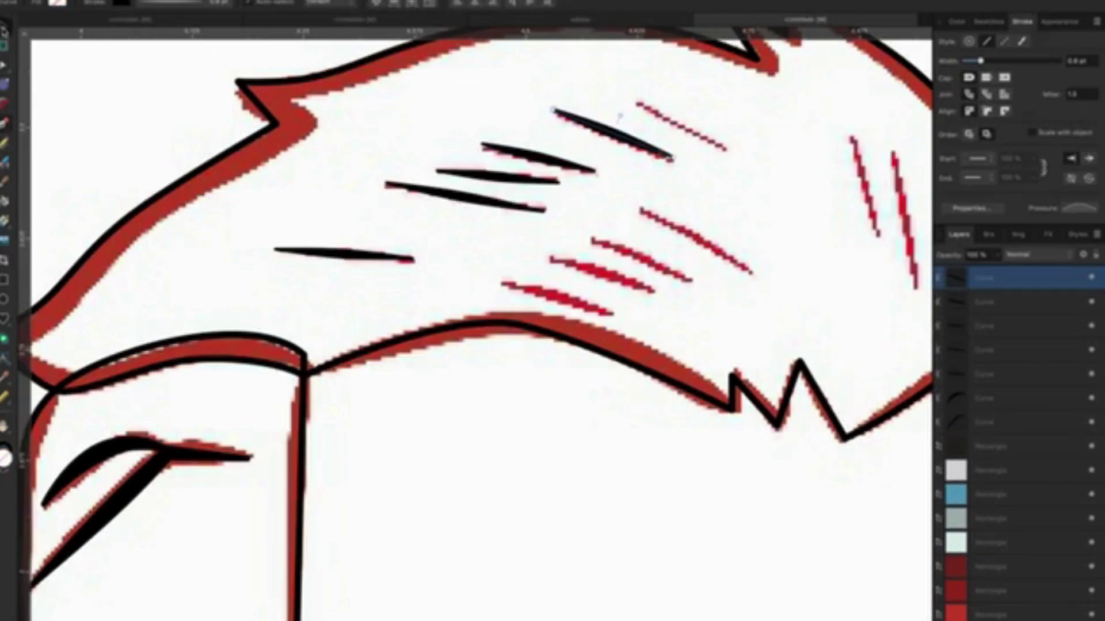
click(42, 135)
click(5, 123)
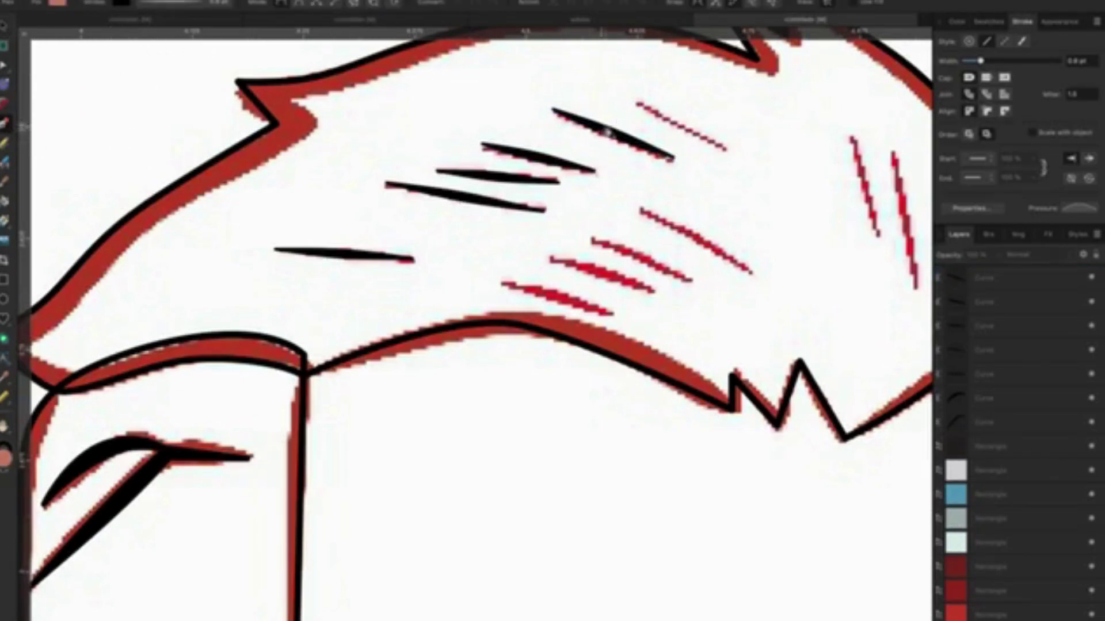
drag(635, 99, 730, 152)
click(9, 27)
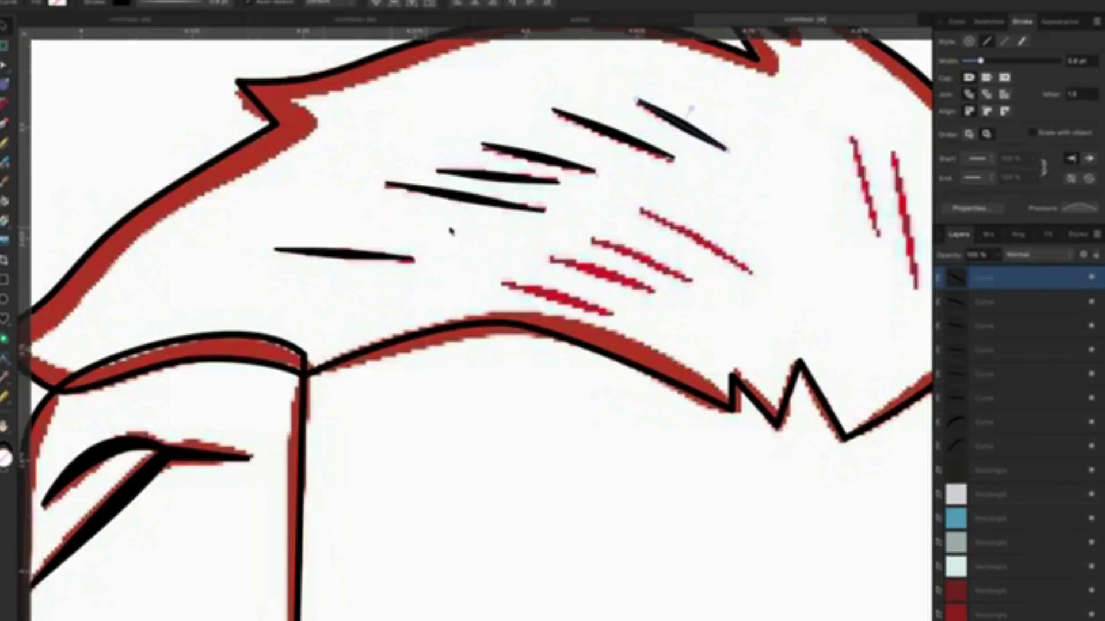
Ink the lowest red hatch line and the one above it in black.
scroll(501, 241, down, 3)
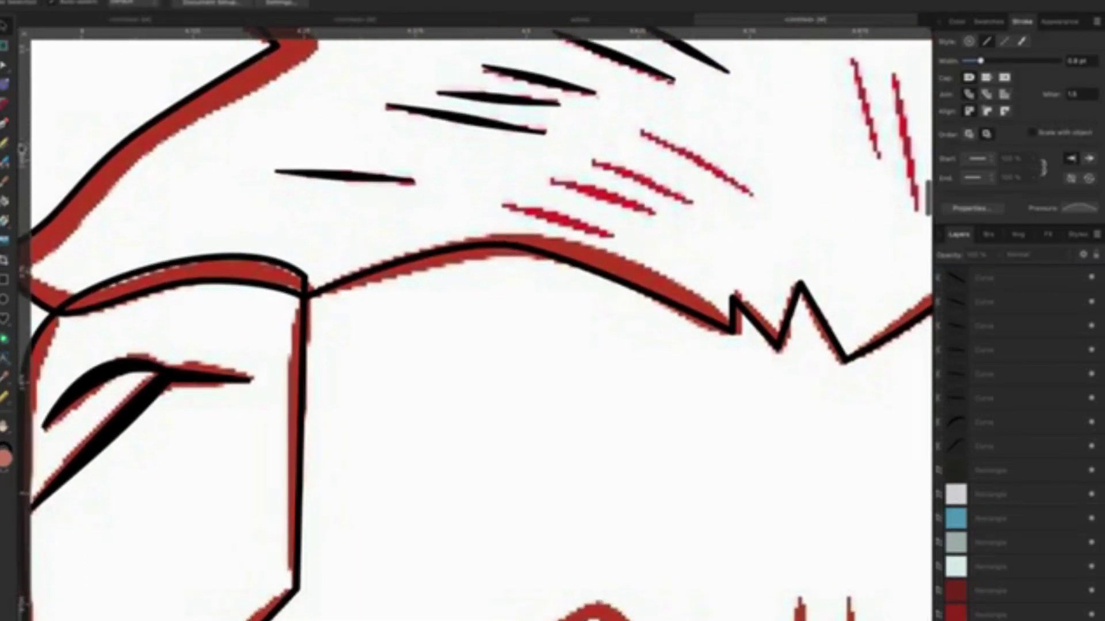
click(4, 123)
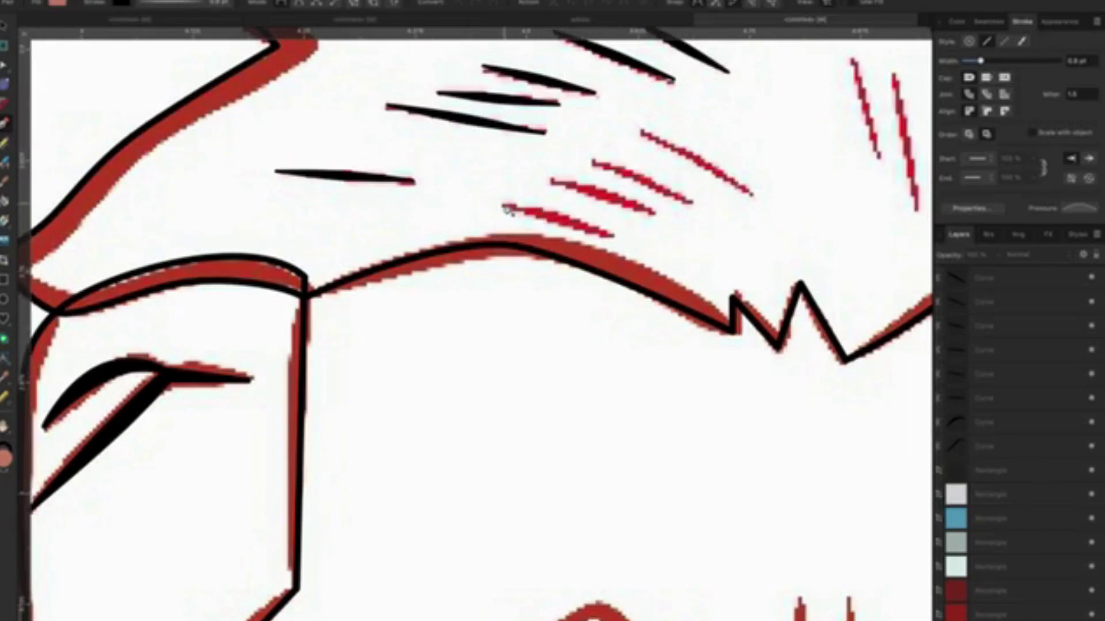
drag(505, 205, 615, 234)
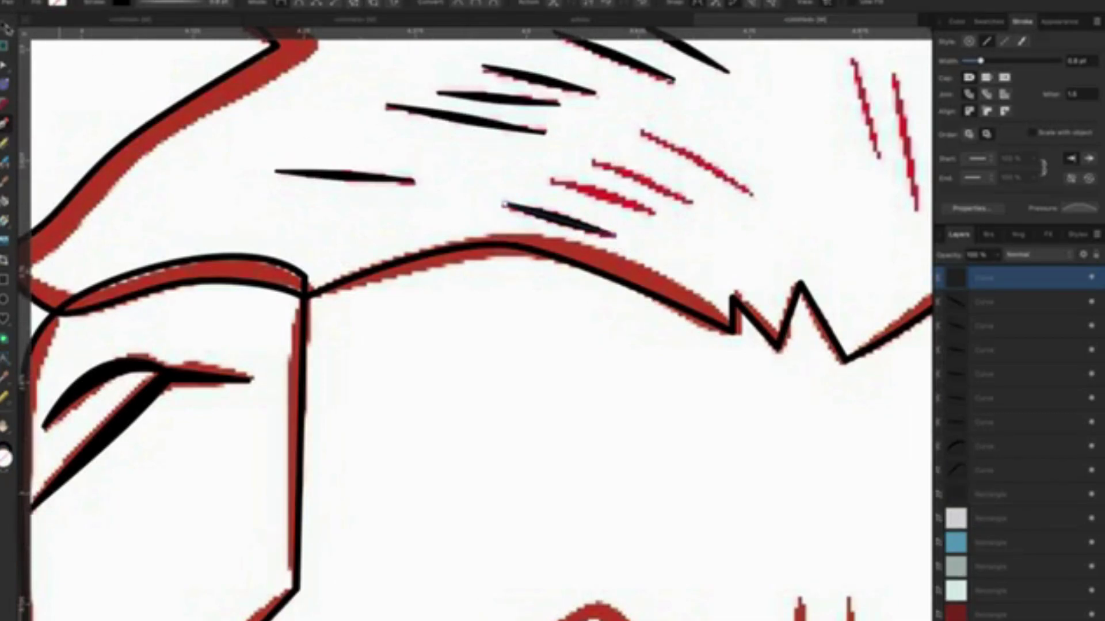
key(v)
key(ctrl+d)
key(n)
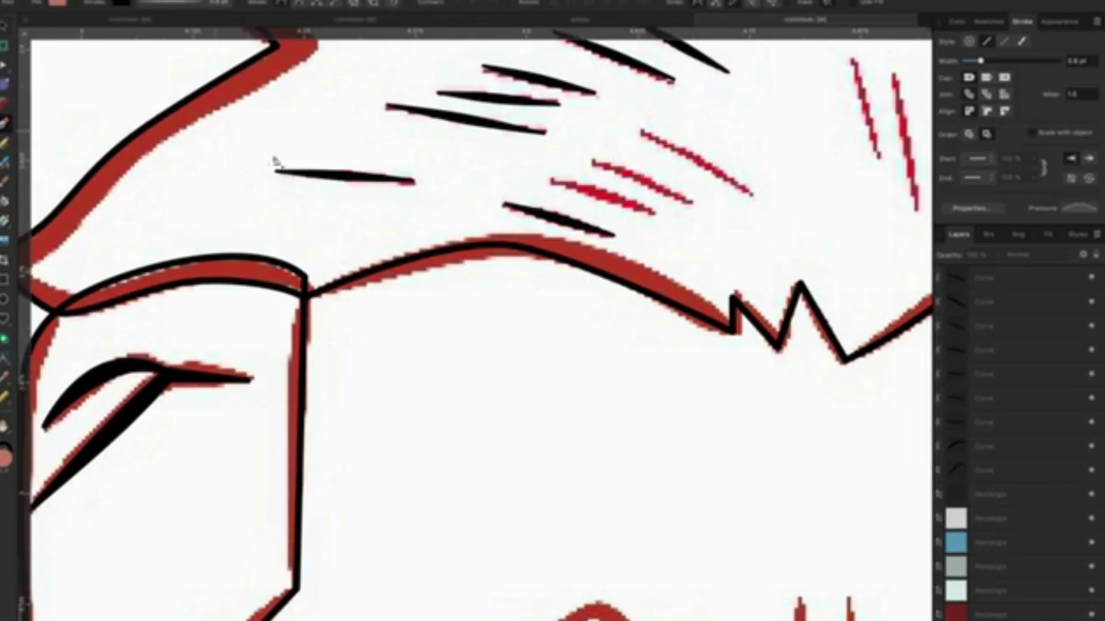
drag(557, 178, 656, 214)
key(v)
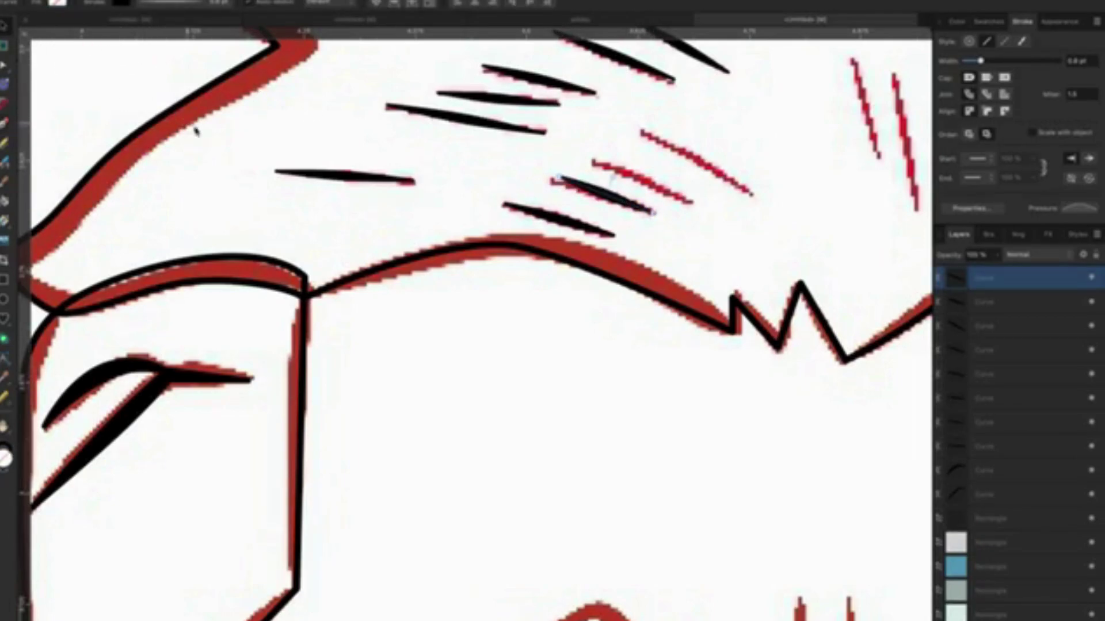
key(ctrl+d)
Ink the middle and upper red hatch lines in black.
key(n)
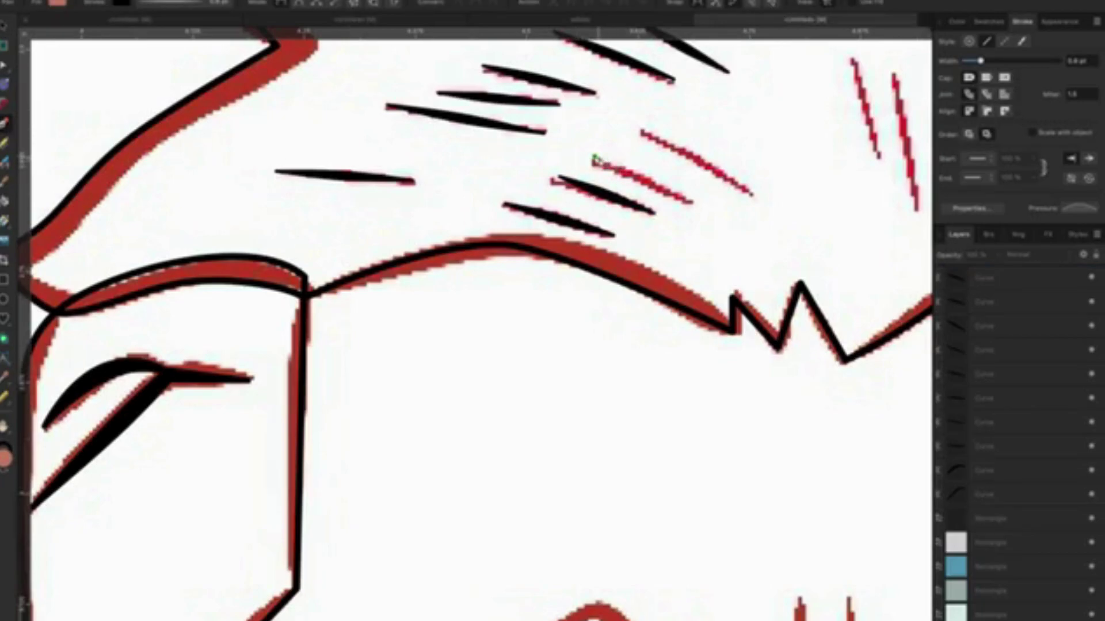
drag(596, 158, 692, 202)
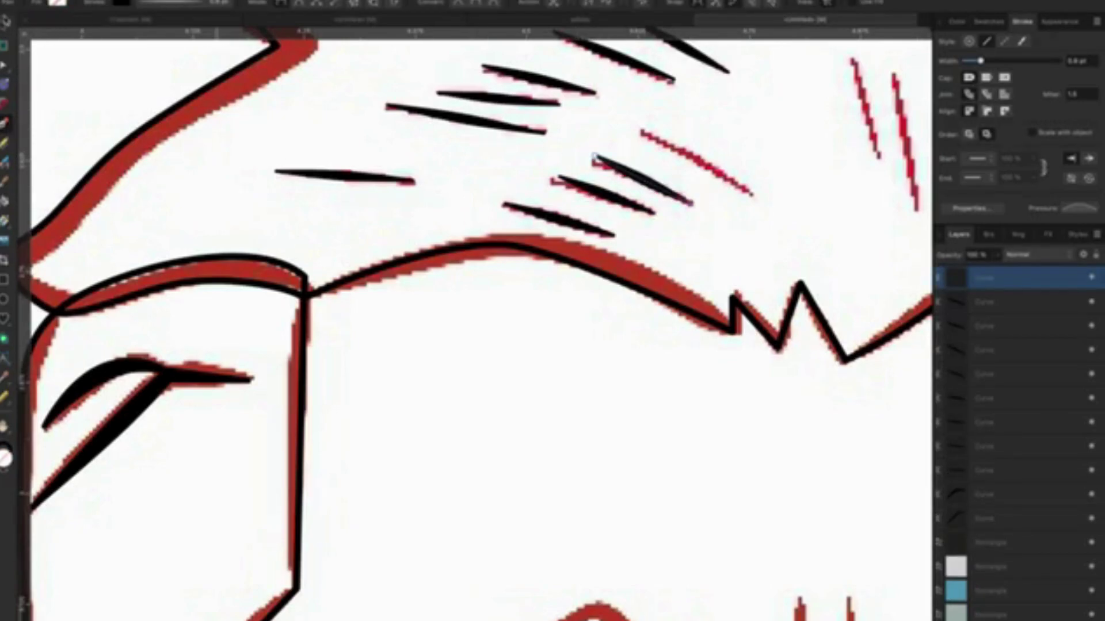
key(v)
key(ctrl+d)
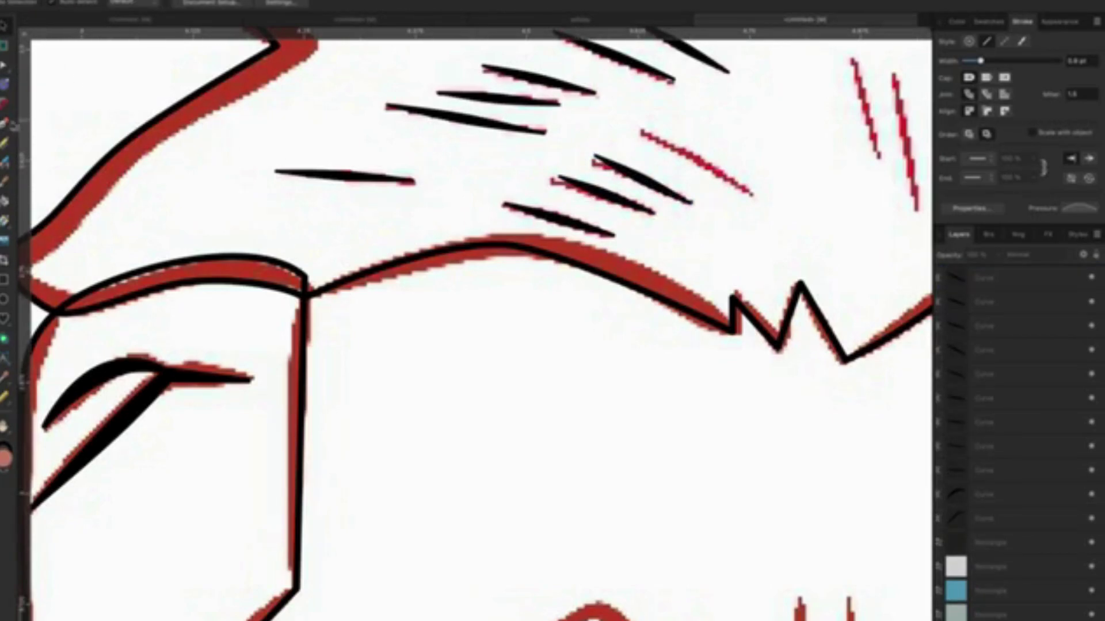
click(5, 123)
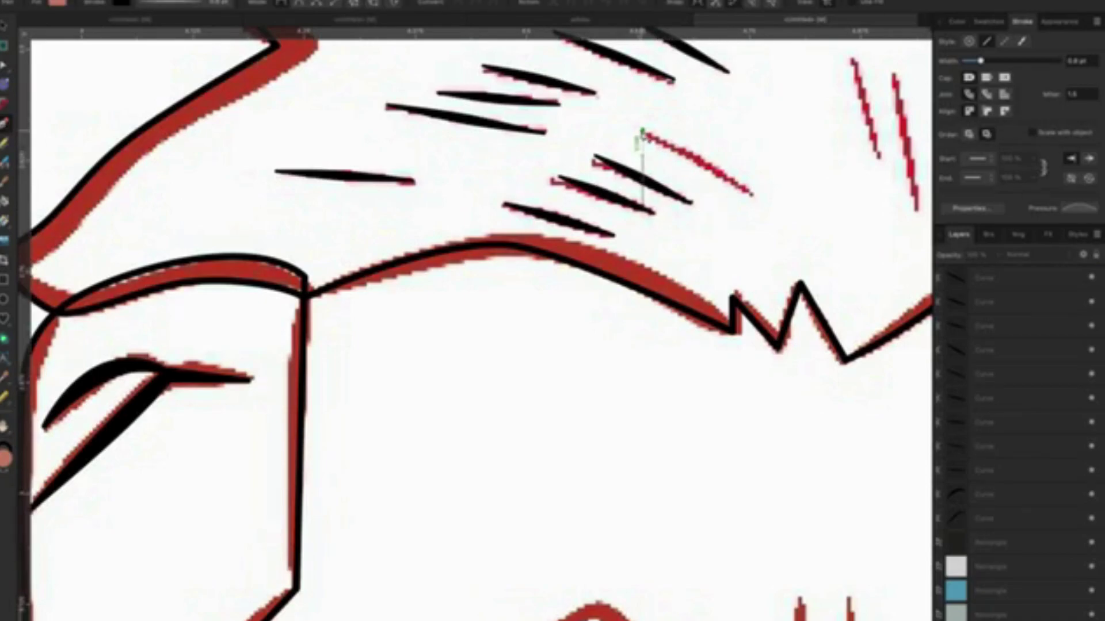
drag(642, 132, 750, 197)
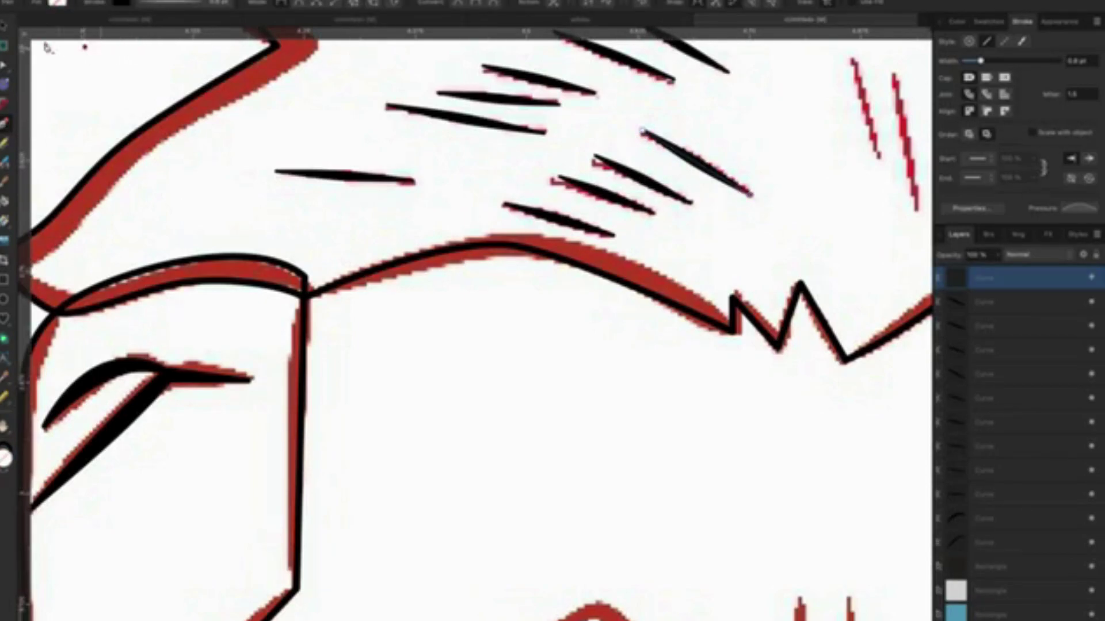
key(v)
key(ctrl+d)
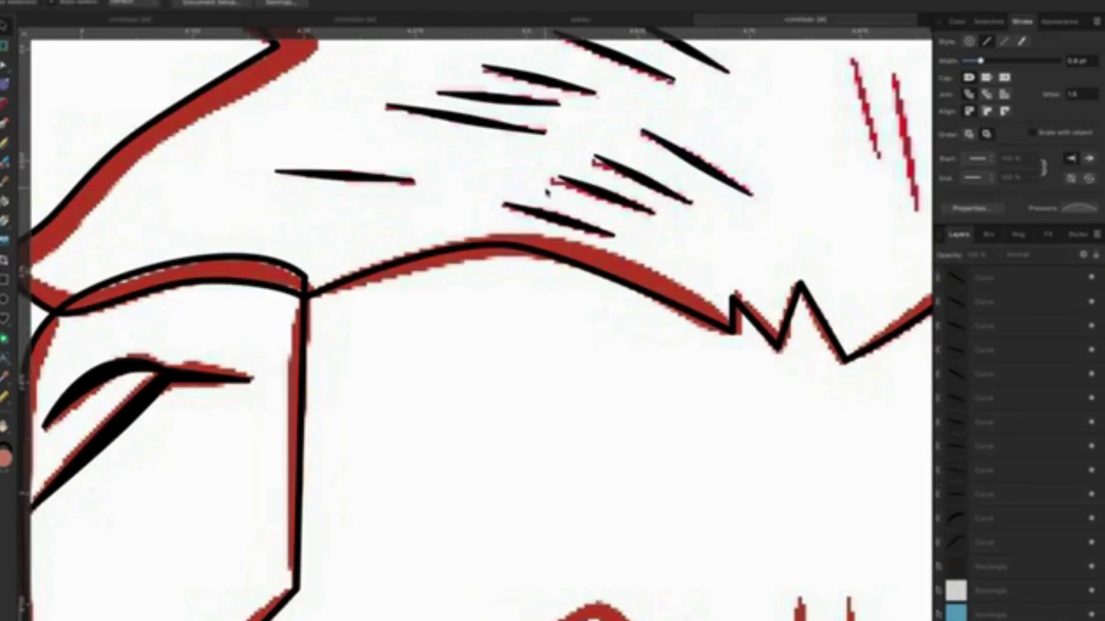
Ink the three short vertical hatch marks near the hair's pointed tip.
mouse_move(547, 192)
mouse_down()
mouse_move(357, 204)
mouse_move(170, 239)
mouse_up()
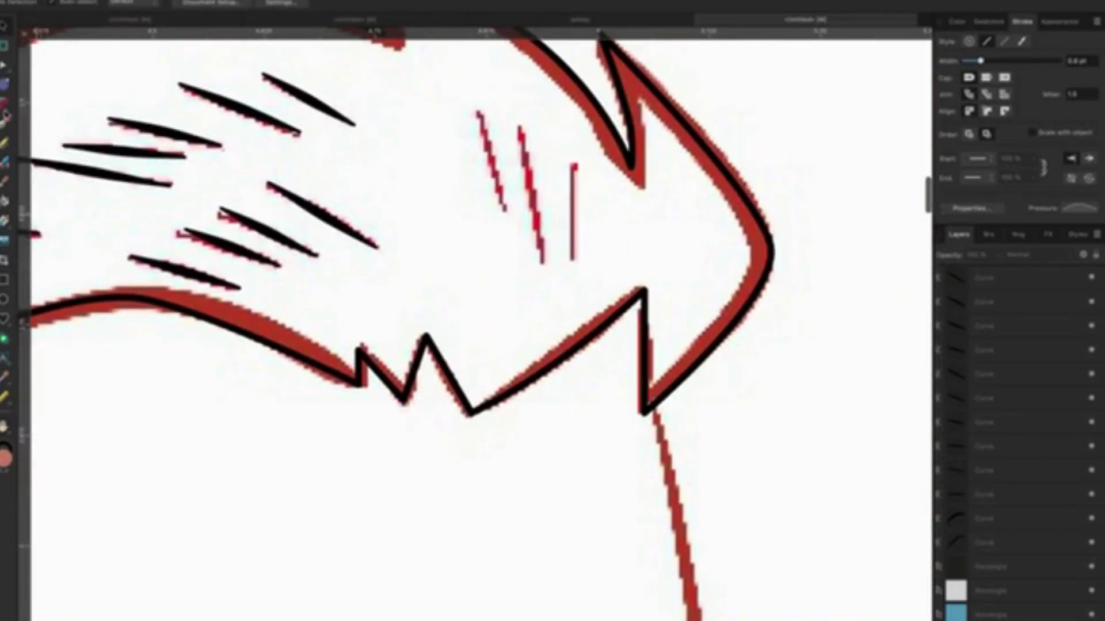
key(n)
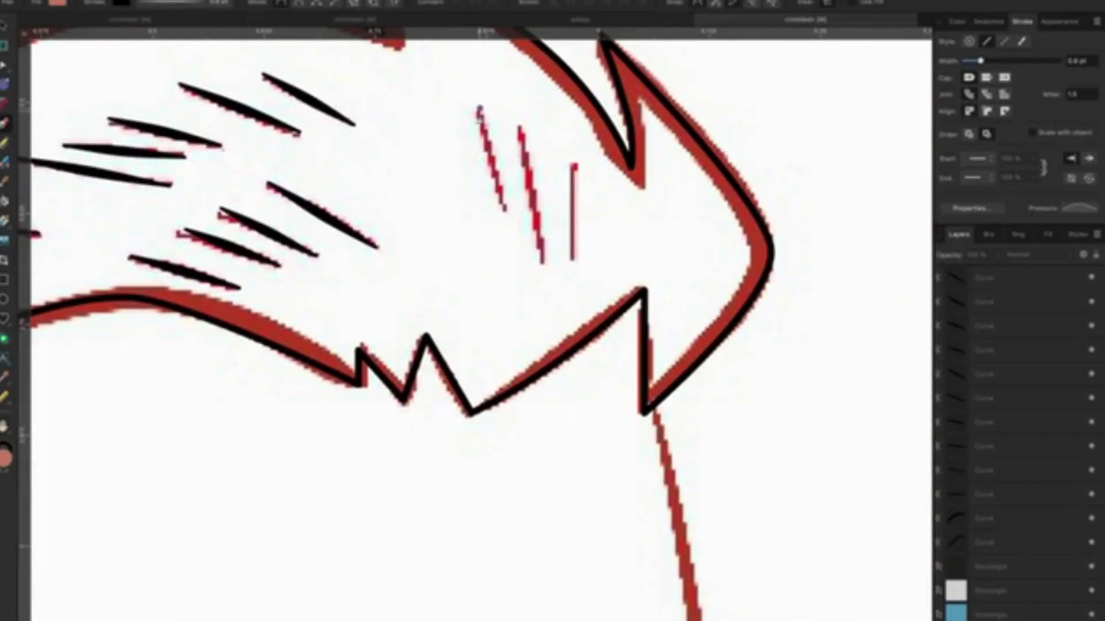
drag(478, 112, 505, 210)
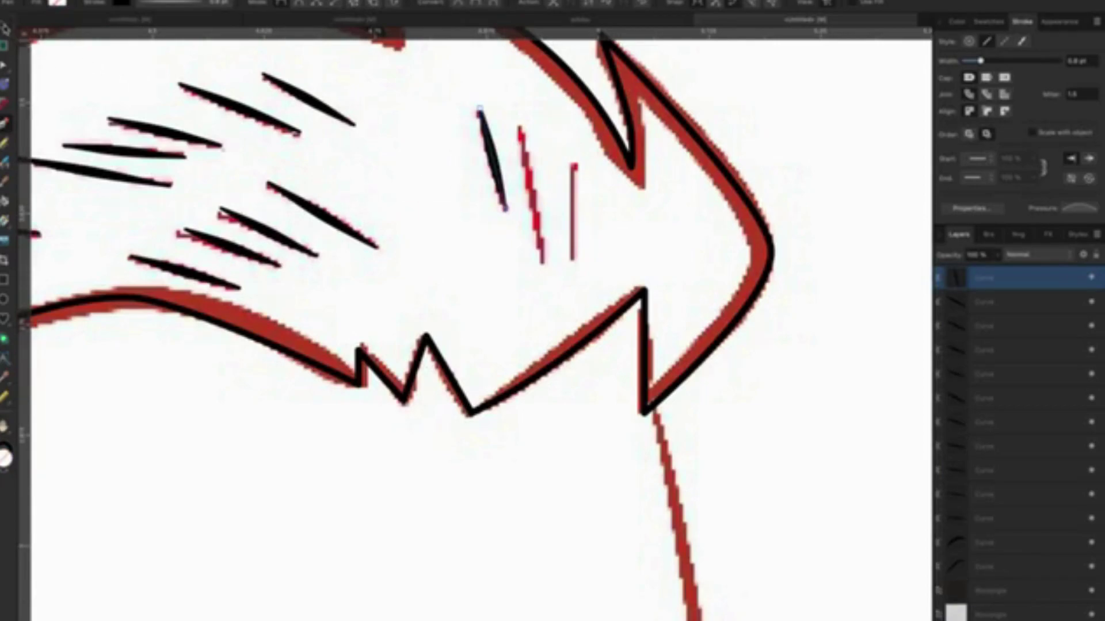
key(v)
key(ctrl+d)
key(n)
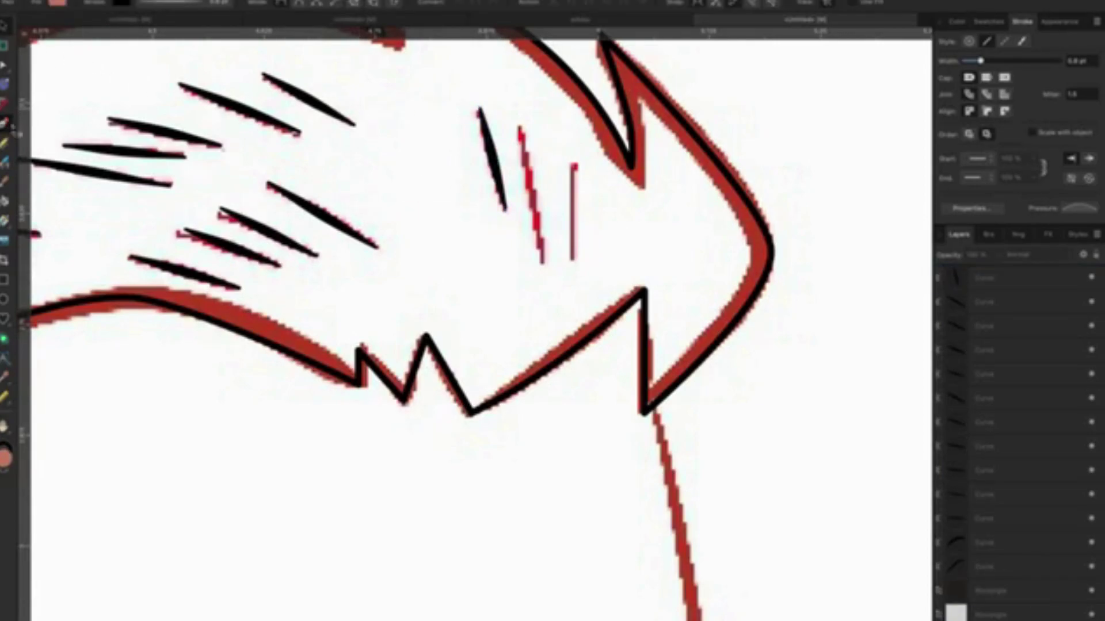
drag(523, 143, 544, 263)
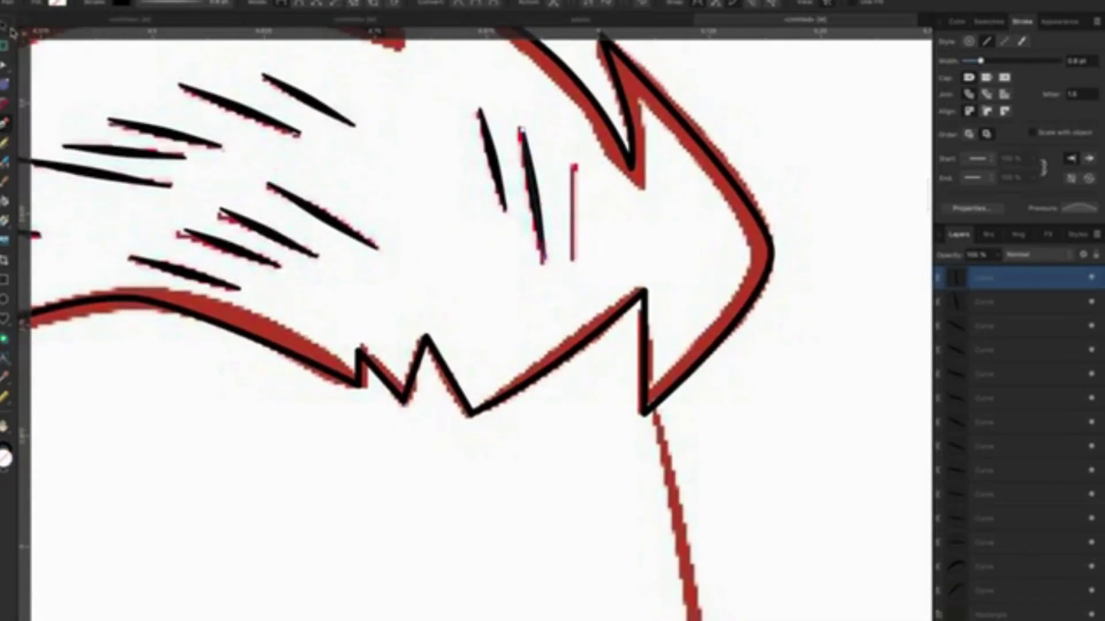
key(v)
key(ctrl+d)
key(n)
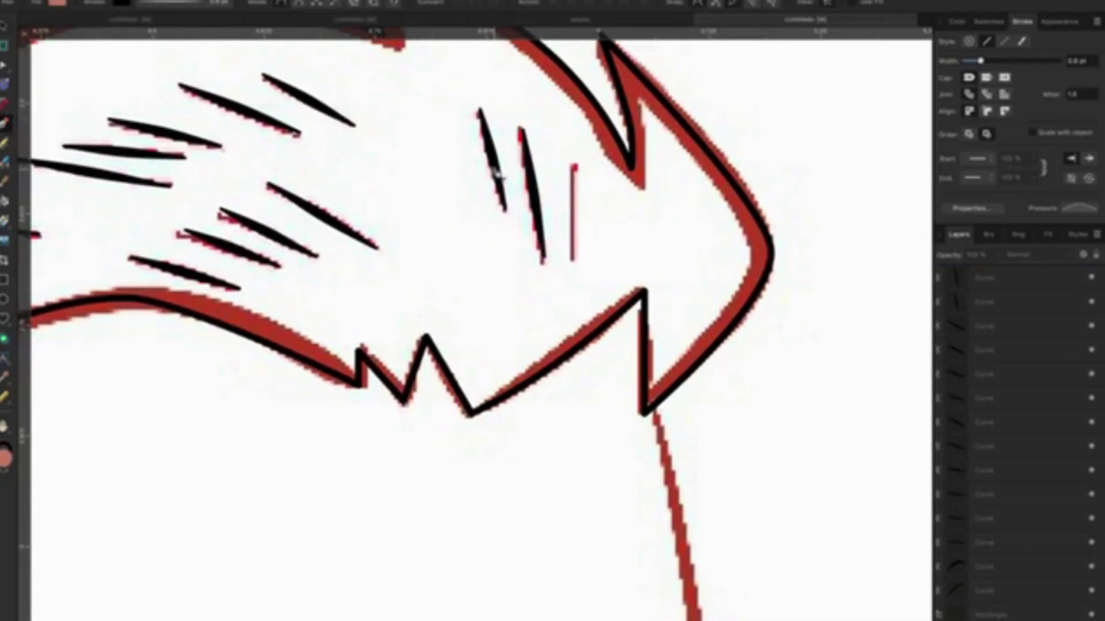
drag(575, 167, 247, 256)
Zoom out to the whole head and lower the side-shave curve's stroke width.
key(v)
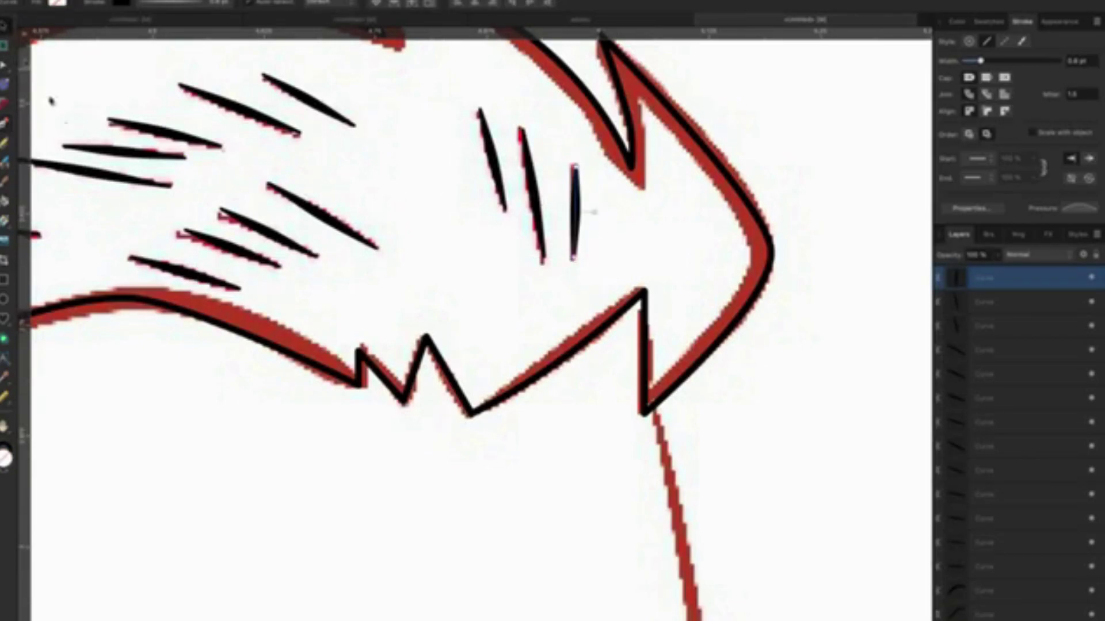
click(268, 416)
scroll(267, 416, down, 3)
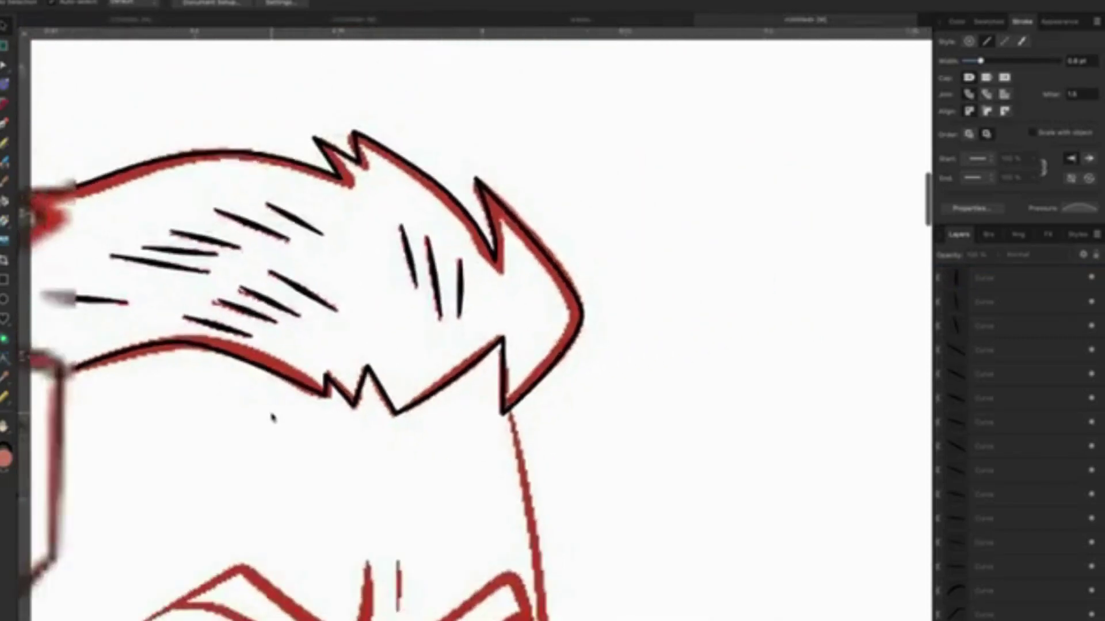
scroll(237, 431, down, 2)
scroll(236, 432, down, 2)
scroll(234, 431, down, 2)
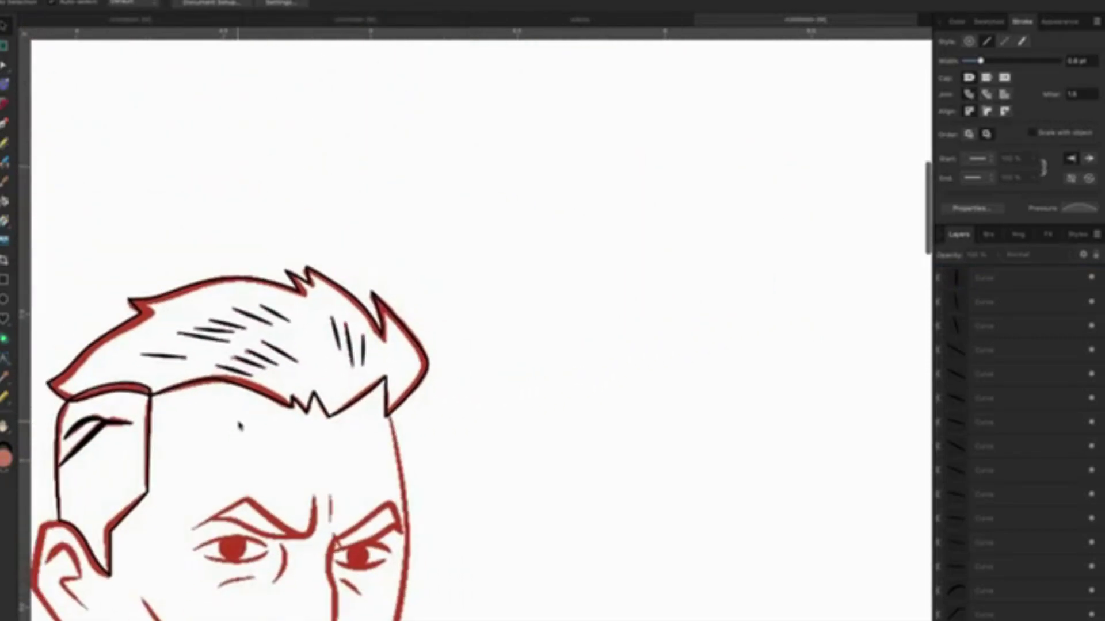
mouse_move(248, 408)
mouse_down()
mouse_move(492, 347)
mouse_move(460, 276)
mouse_move(401, 270)
mouse_up()
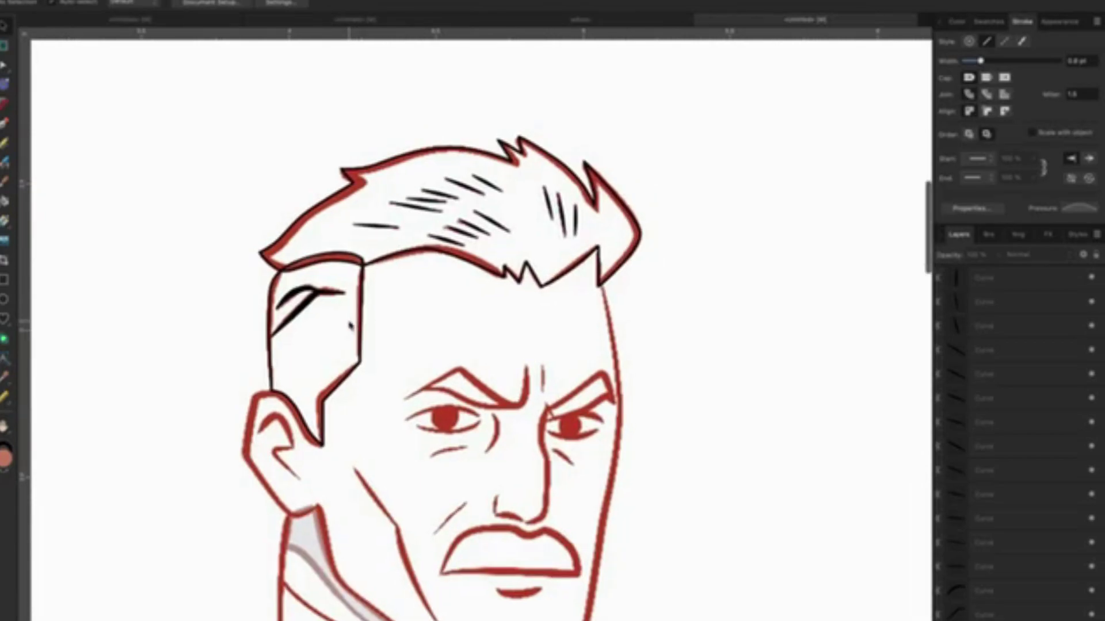
scroll(357, 317, up, 2)
click(290, 307)
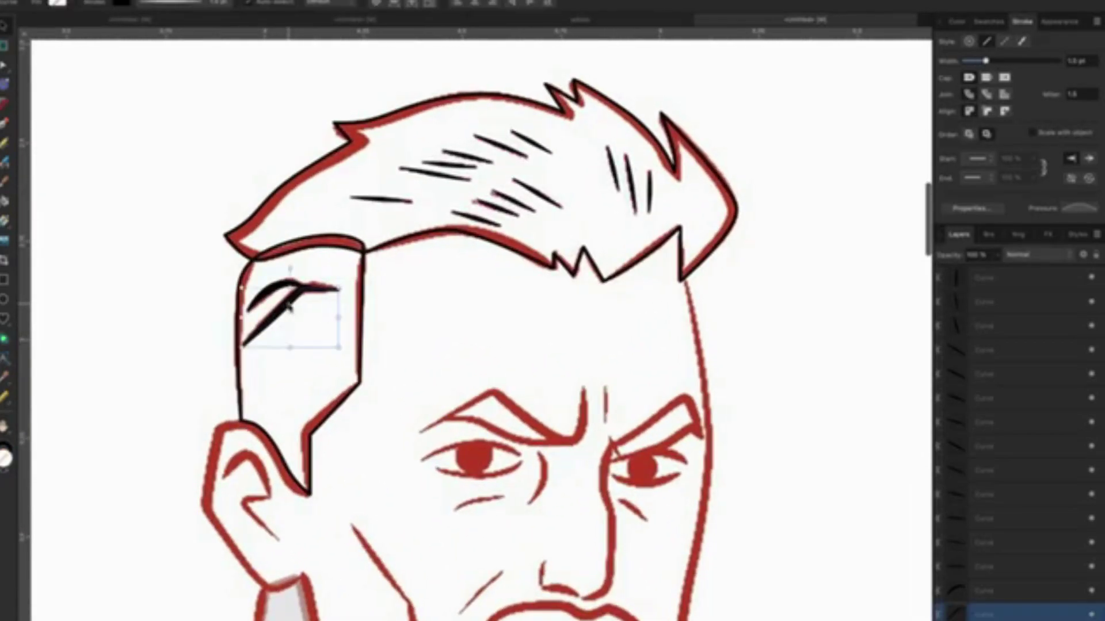
click(172, 2)
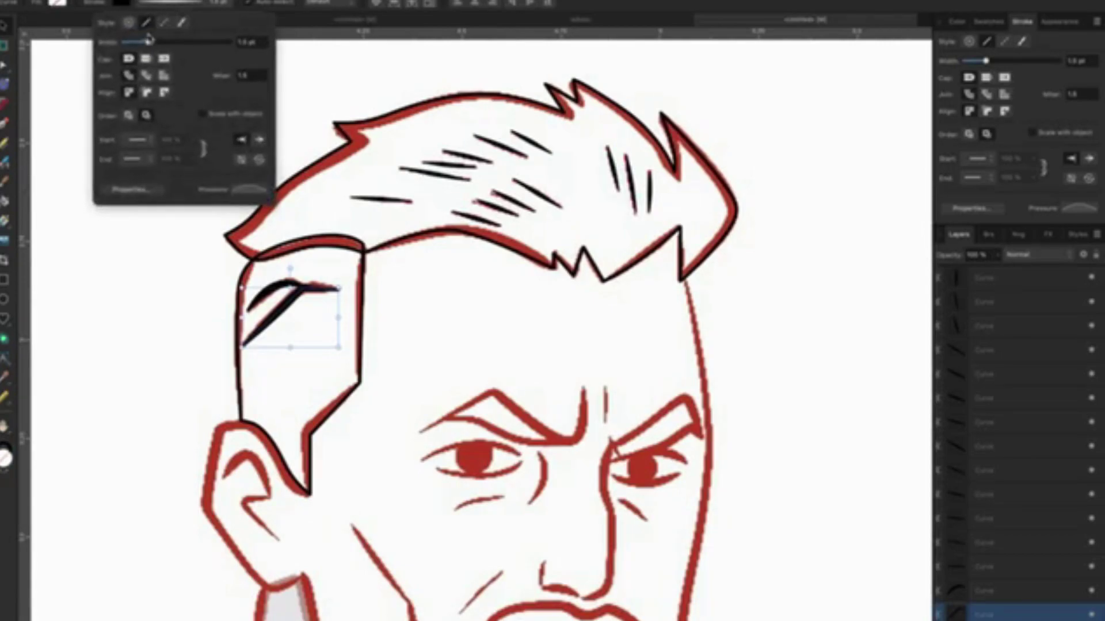
drag(149, 43, 145, 43)
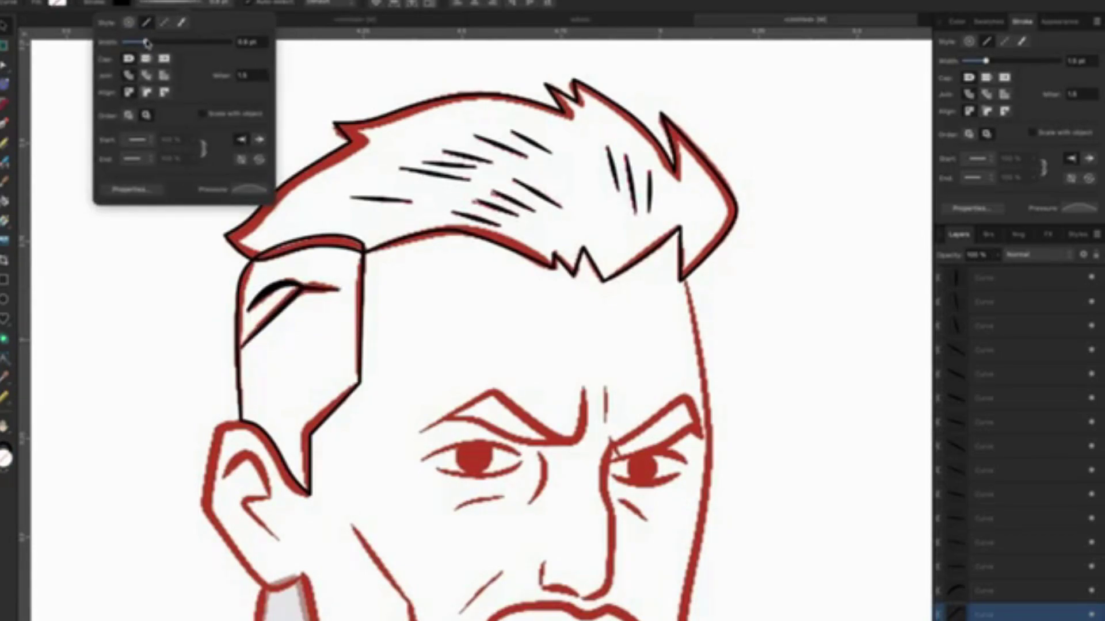
click(406, 325)
scroll(297, 331, up, 2)
Drag the thin side-shave stroke's lower end node up to shorten it.
scroll(298, 328, up, 3)
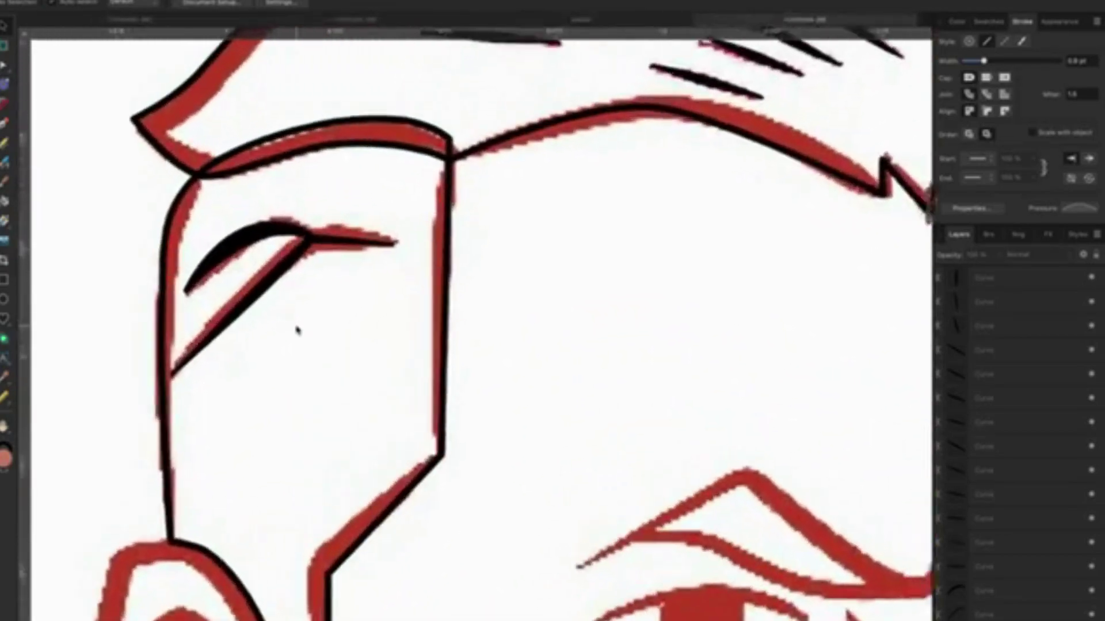
scroll(298, 328, up, 2)
click(4, 68)
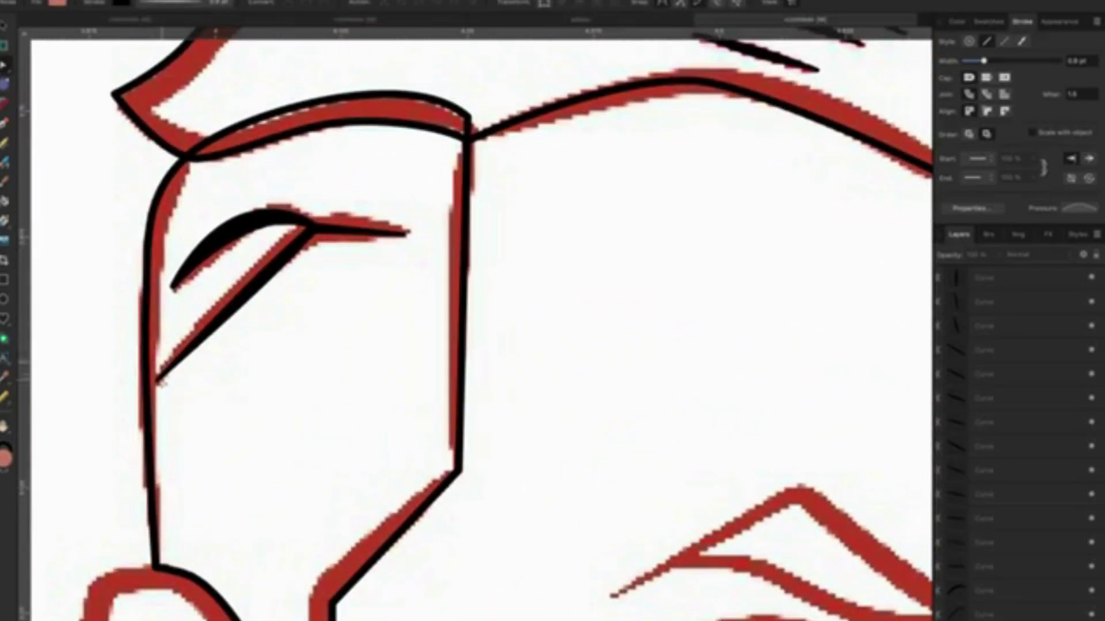
click(186, 357)
drag(157, 379, 179, 354)
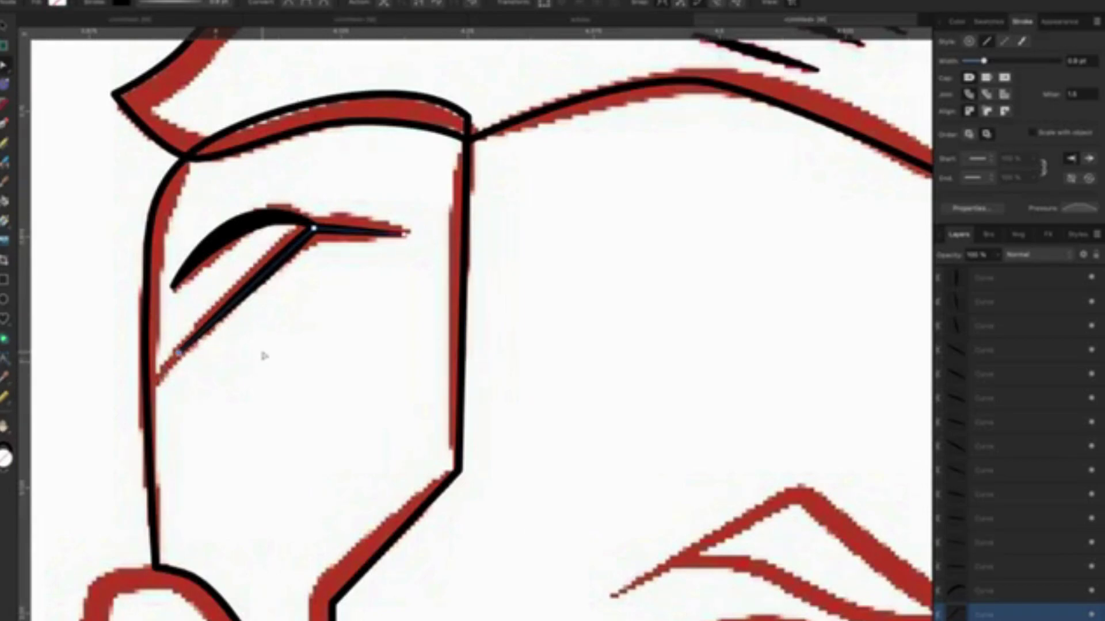
ctrl+scroll(264, 356, down, 5)
scroll(309, 332, down, 2)
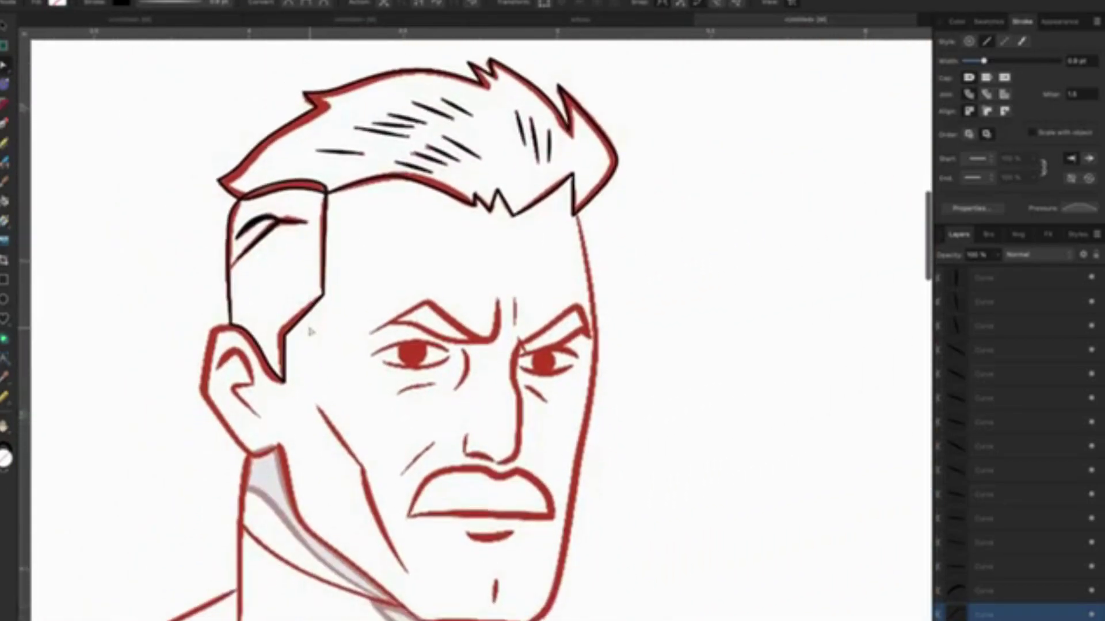
scroll(336, 258, down, 2)
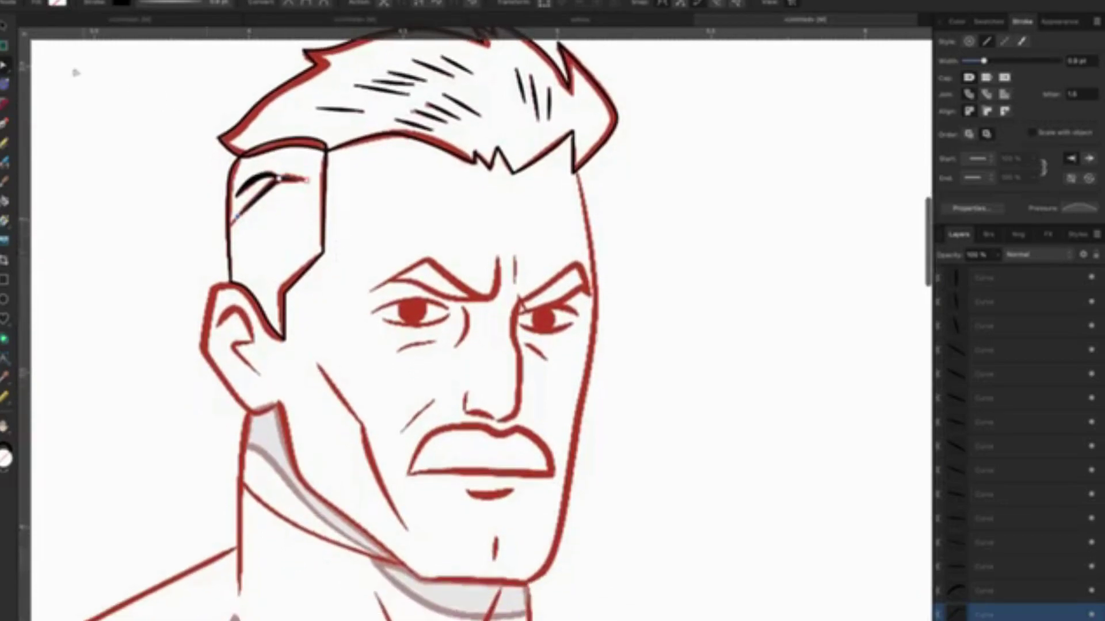
Select the hair stroke Curve layers in the Layers panel.
click(5, 123)
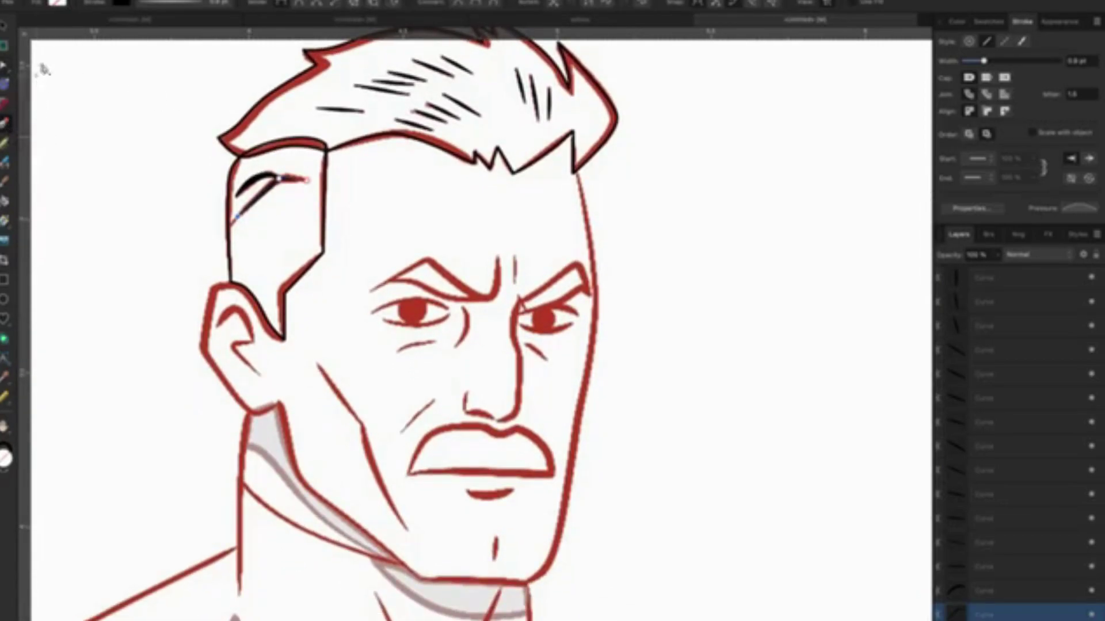
key(v)
click(866, 436)
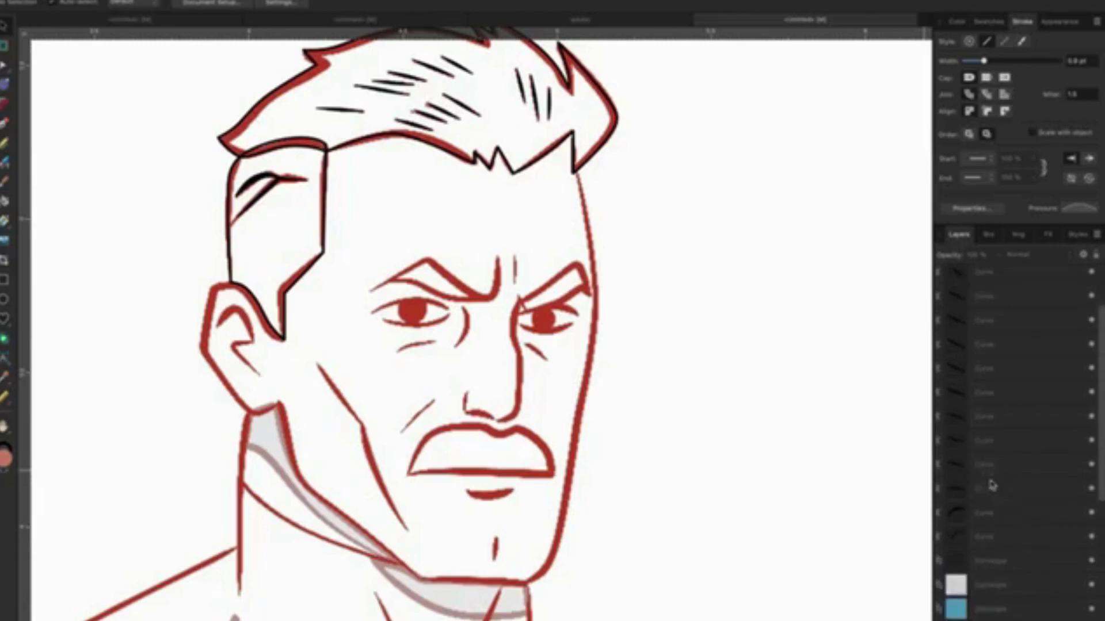
scroll(990, 485, down, 3)
scroll(997, 551, up, 1)
click(997, 567)
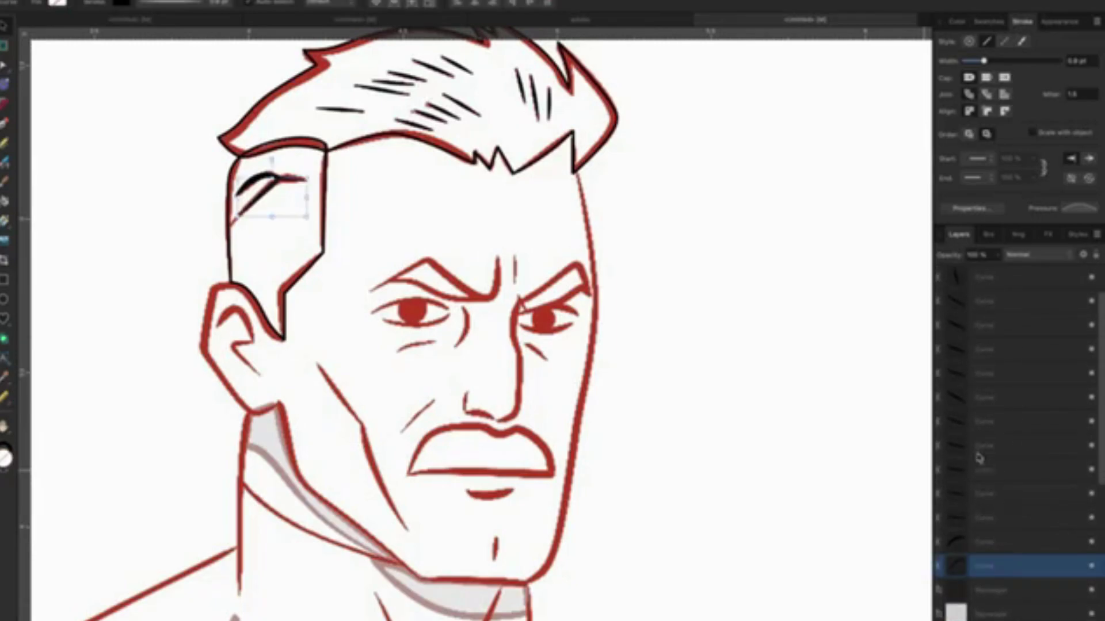
click(991, 544)
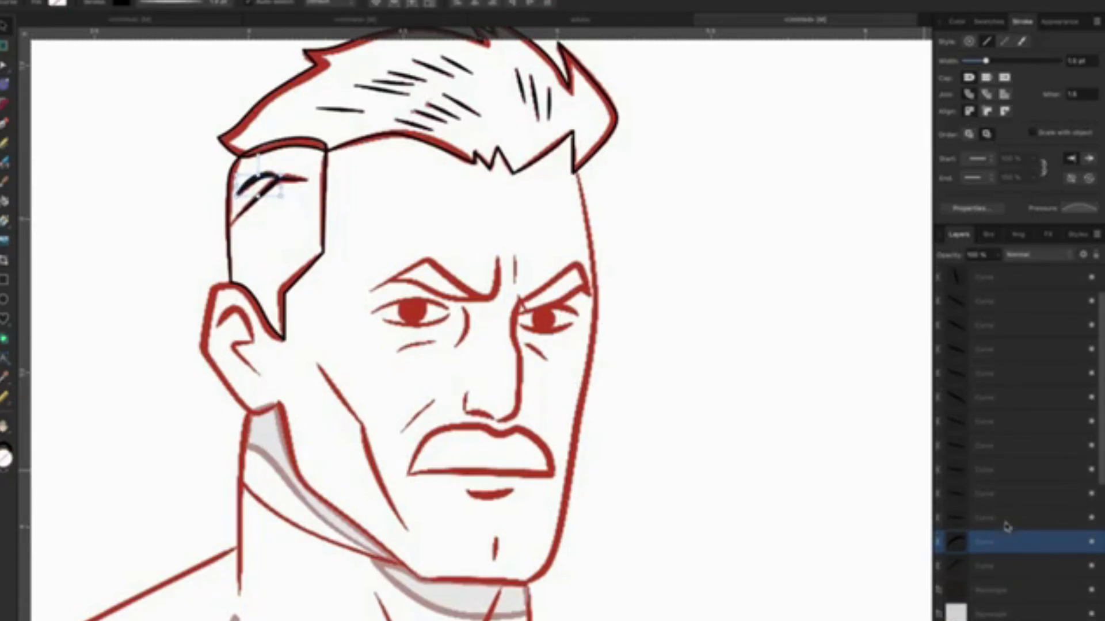
click(1017, 518)
scroll(1012, 499, up, 2)
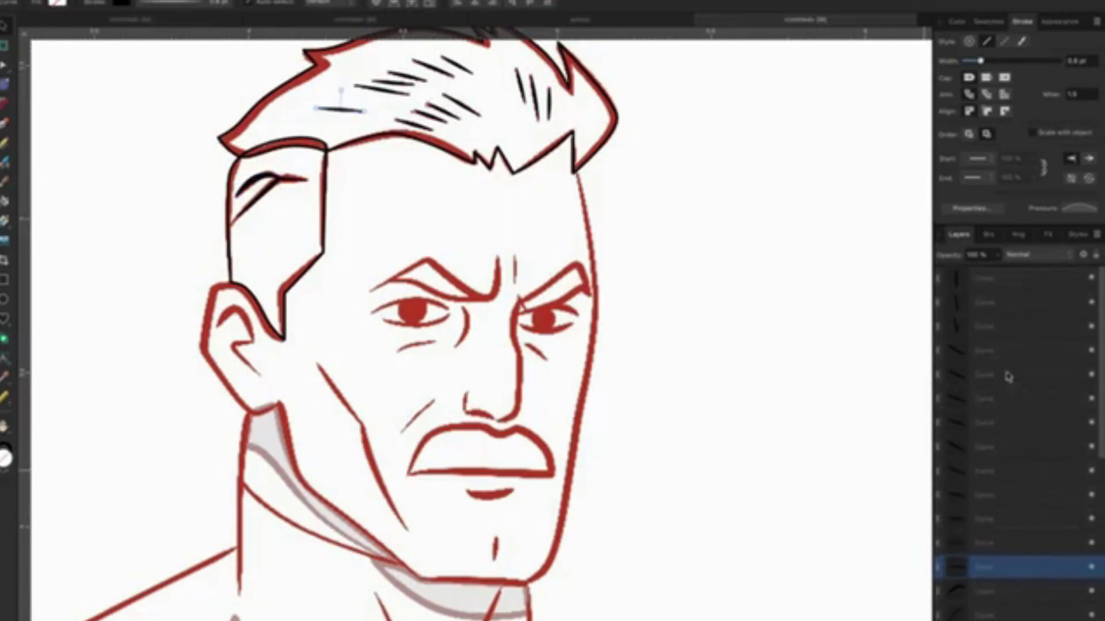
Group all the selected hair detail strokes with Ctrl+G.
shift+click(999, 284)
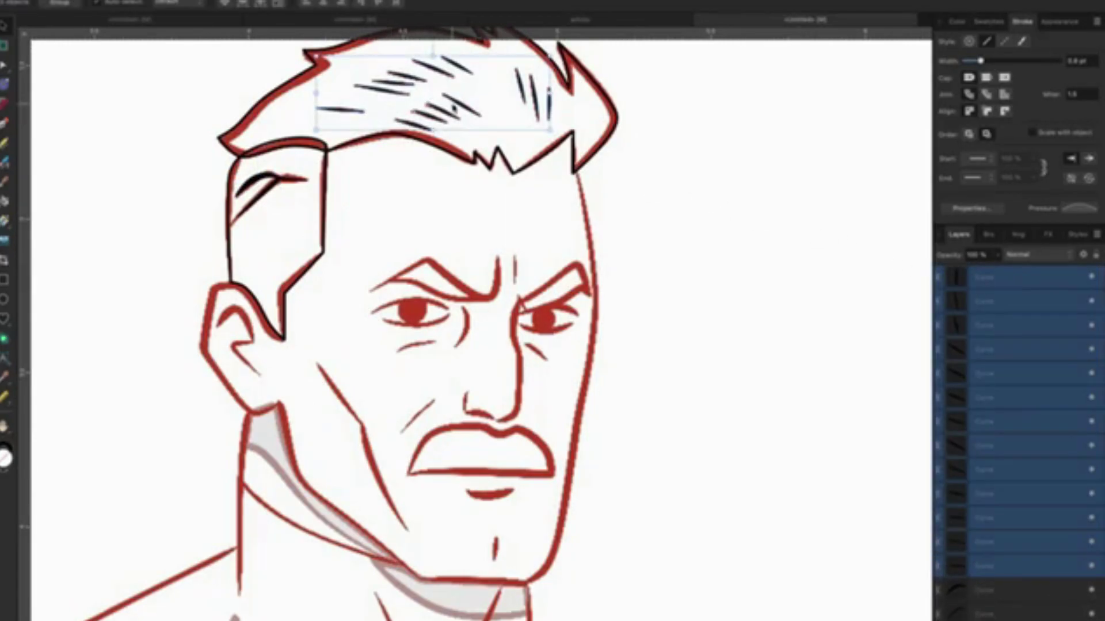
right_click(457, 105)
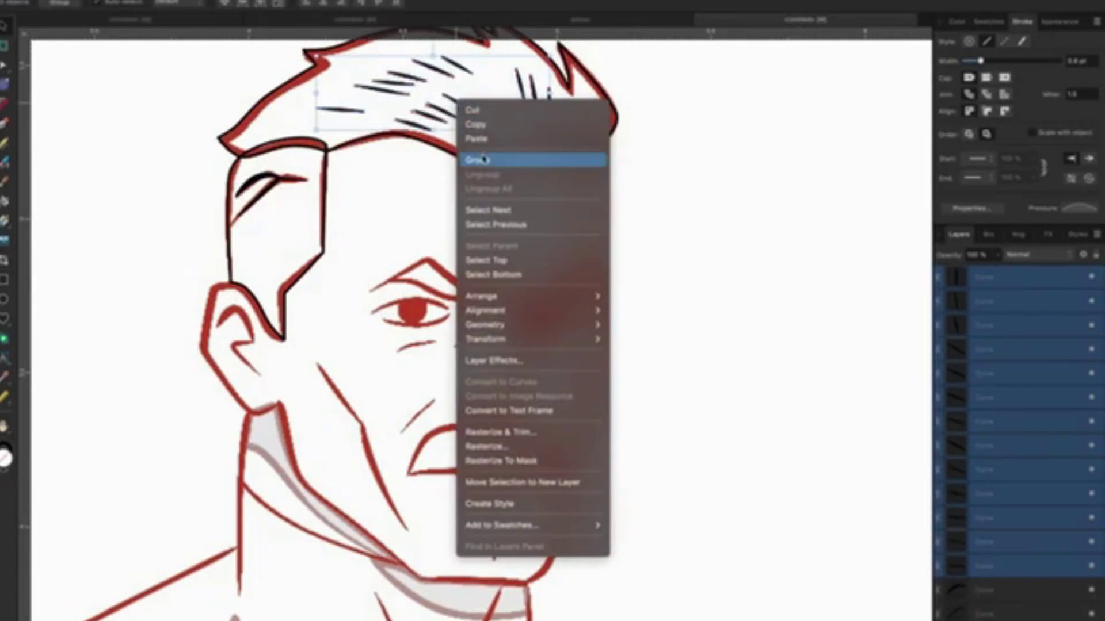
key(Escape)
key(ctrl+g)
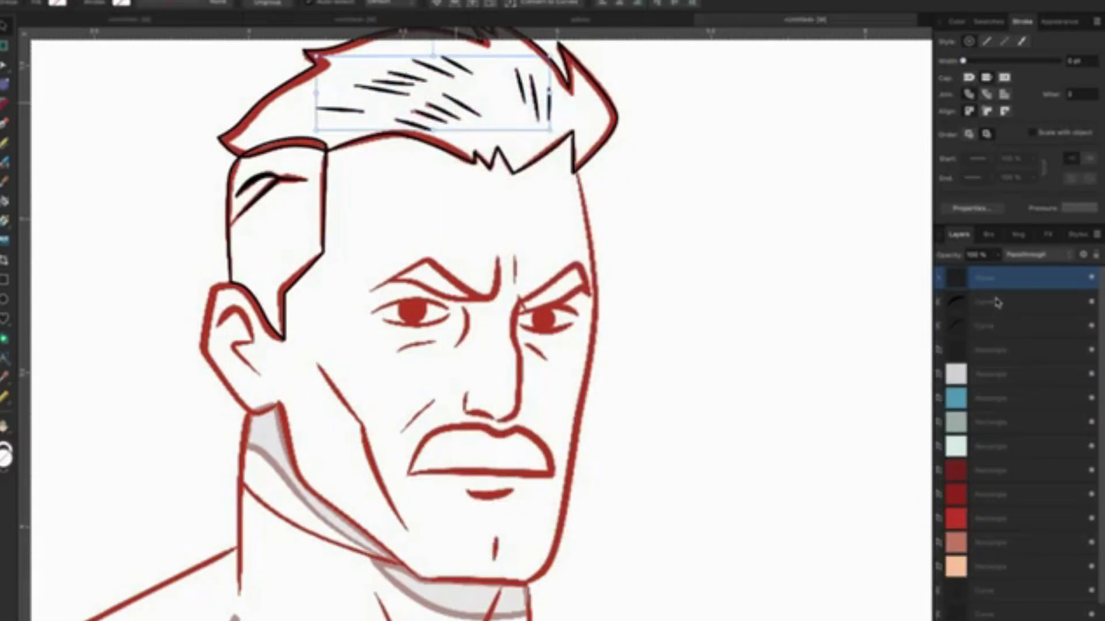
Select the two side-shave stroke layers and group them together.
click(997, 303)
shift+click(992, 327)
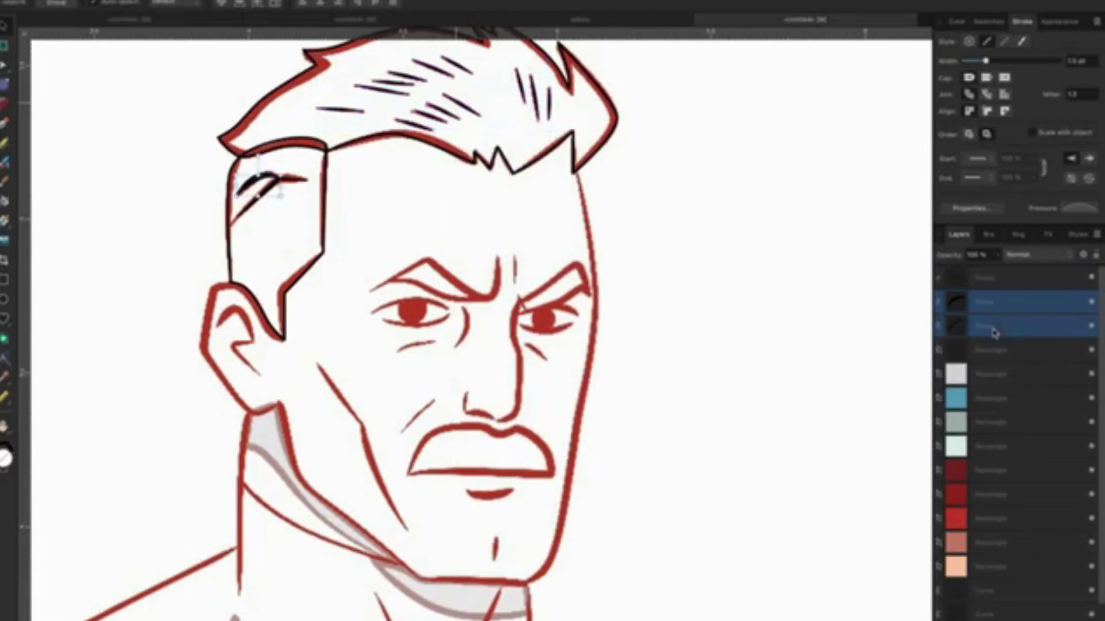
click(1022, 353)
click(1010, 326)
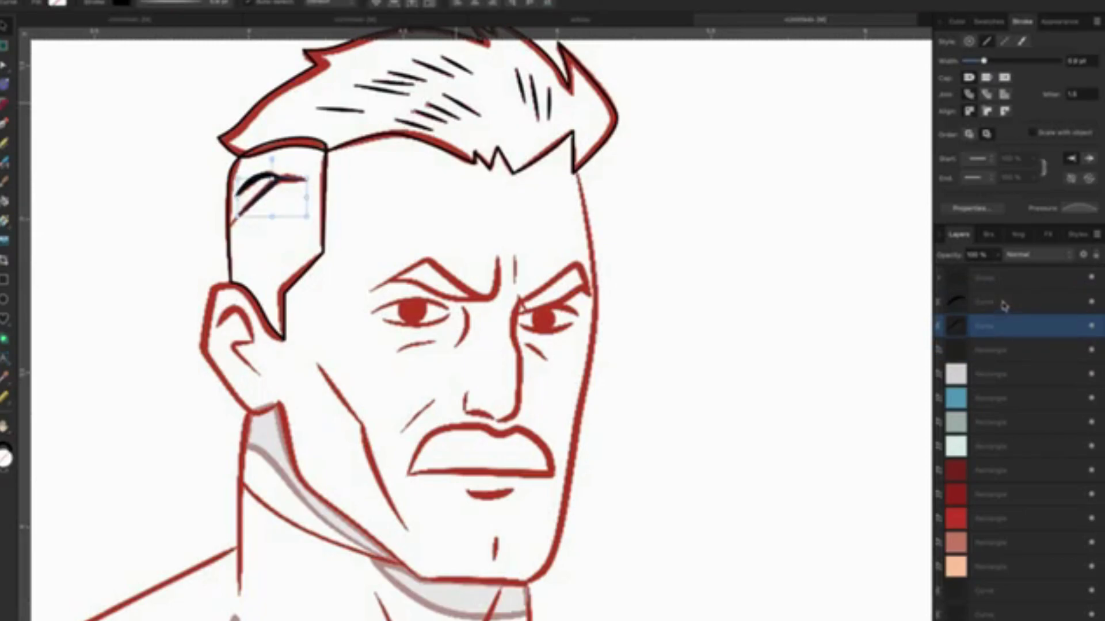
shift+click(1004, 305)
right_click(277, 181)
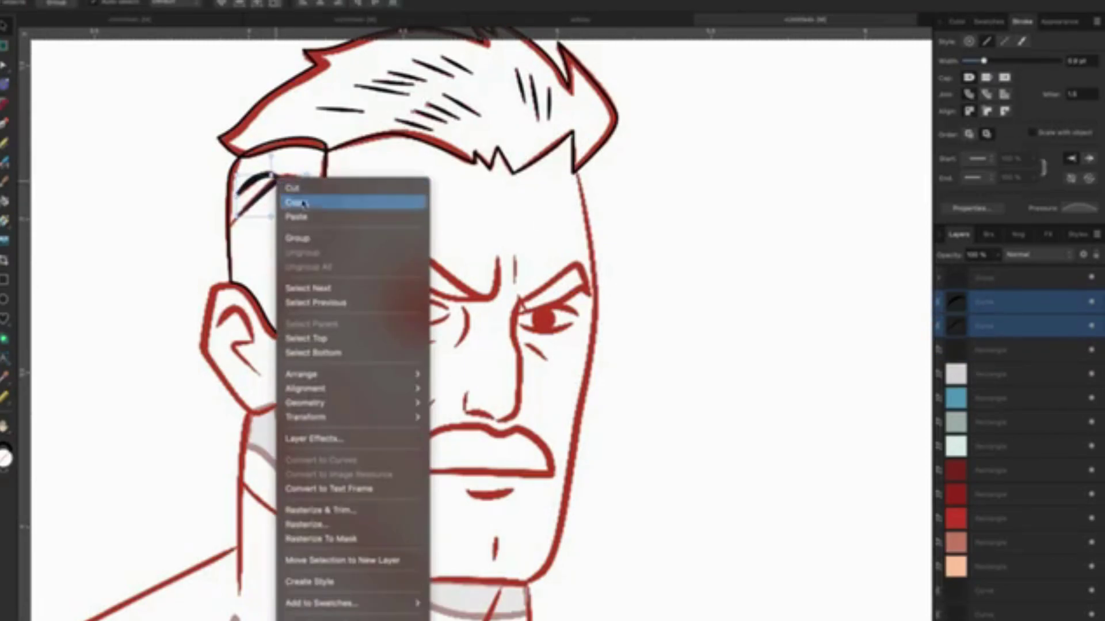
click(308, 240)
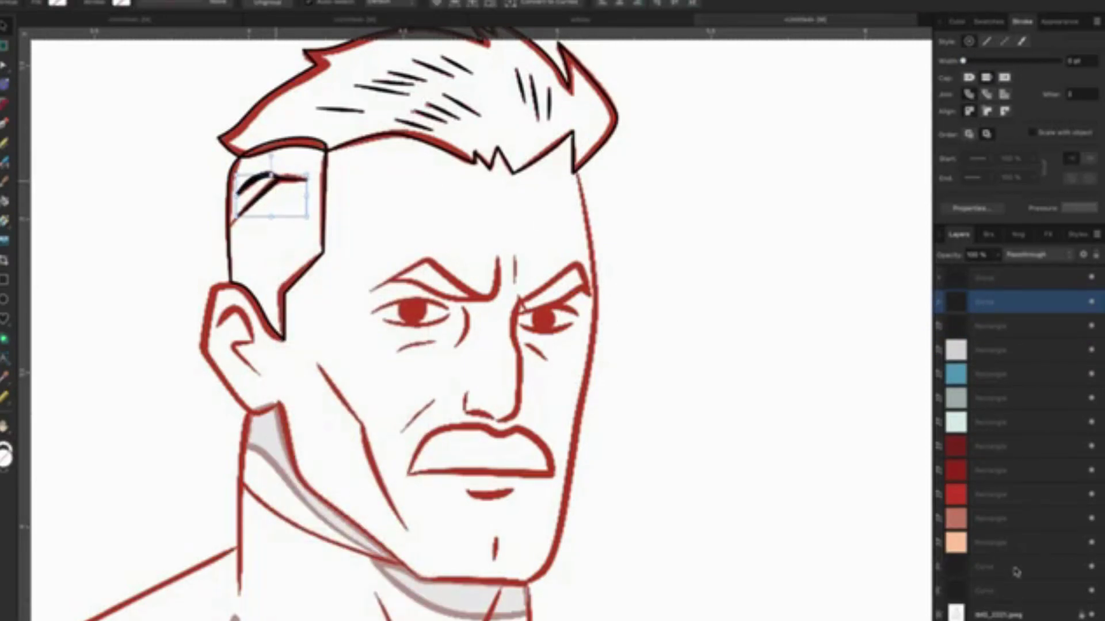
click(1004, 598)
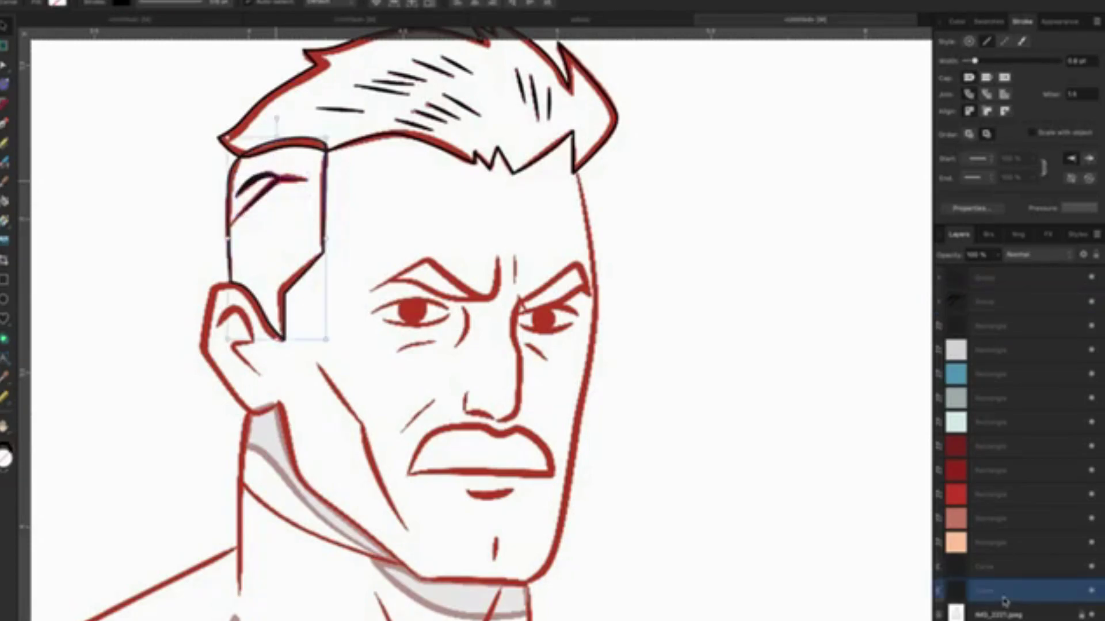
click(997, 615)
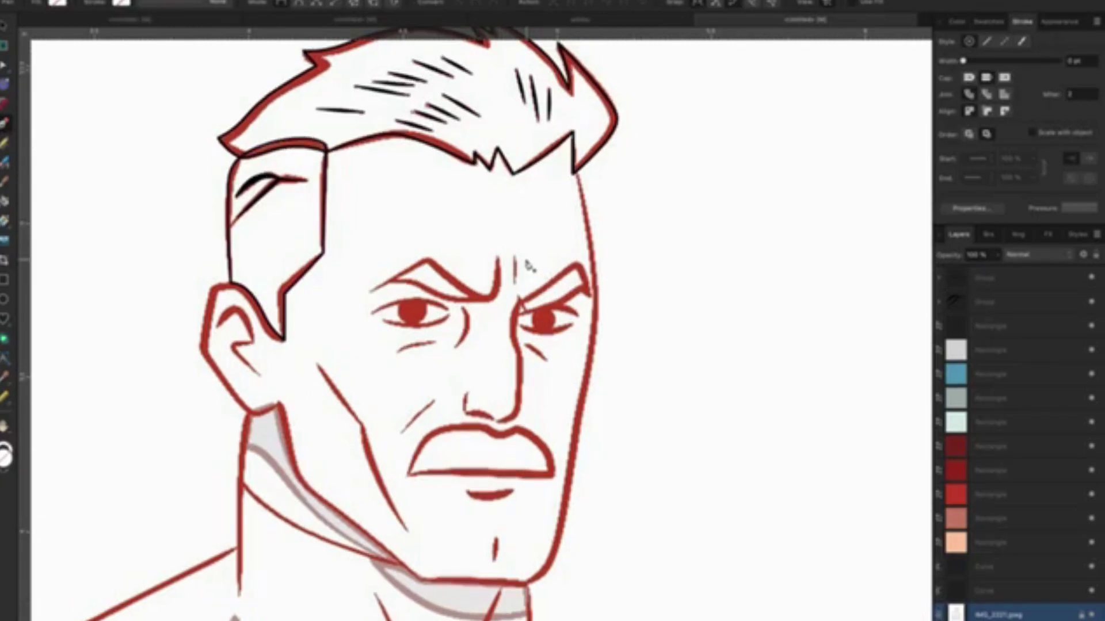
Start a Pen curve from the temple across the hair, undoing a misplaced segment.
scroll(547, 262, up, 1)
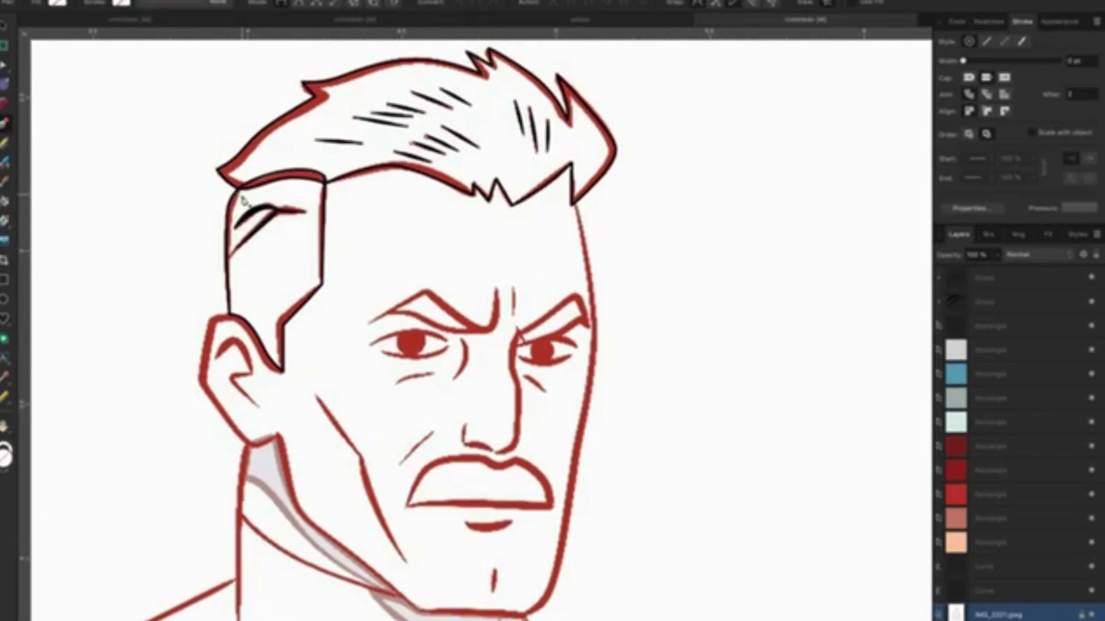
drag(349, 122, 445, 115)
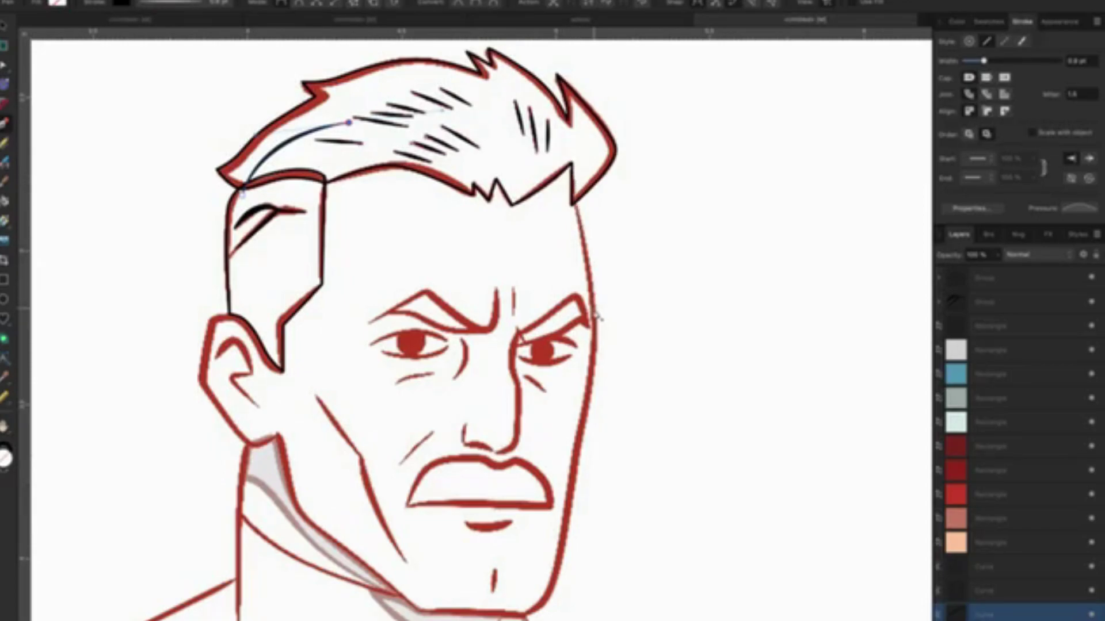
drag(596, 313, 590, 495)
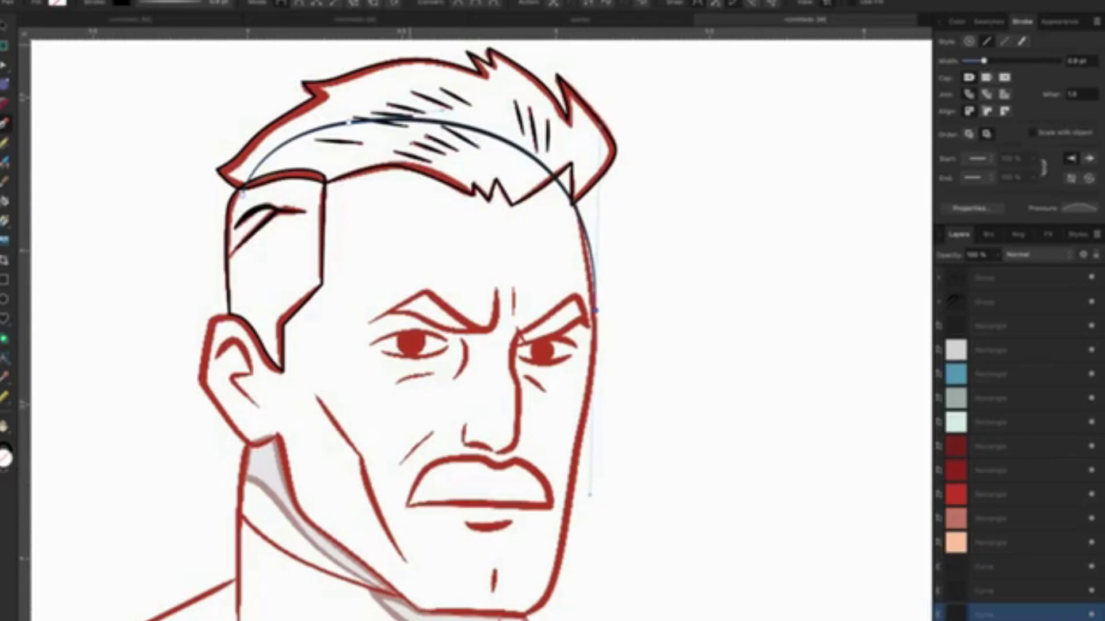
click(92, 1)
key(Escape)
key(ctrl+z)
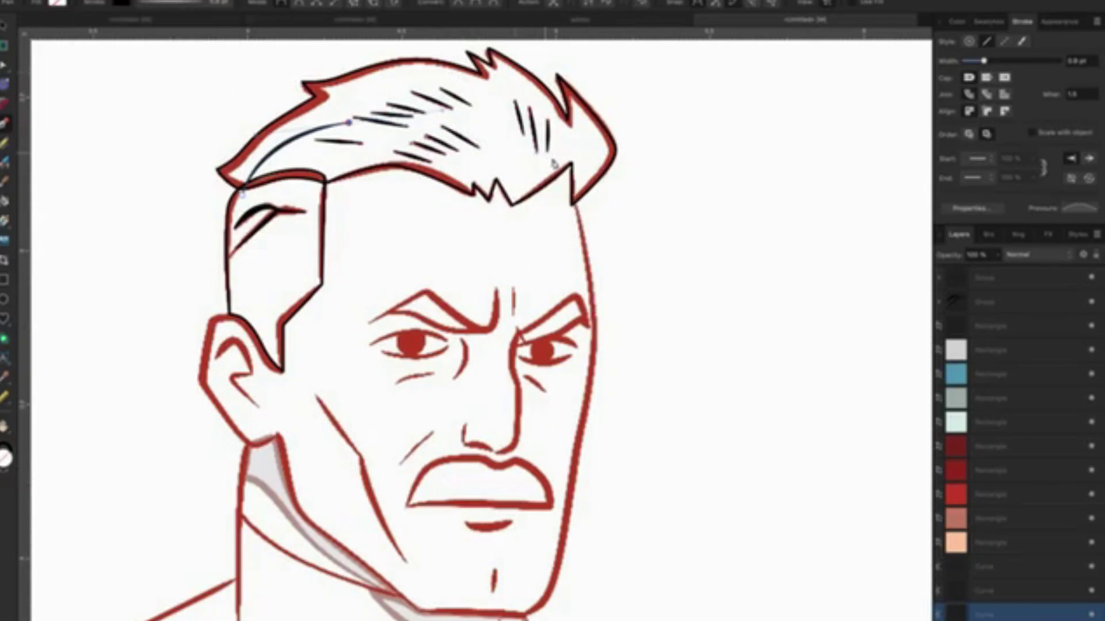
click(572, 151)
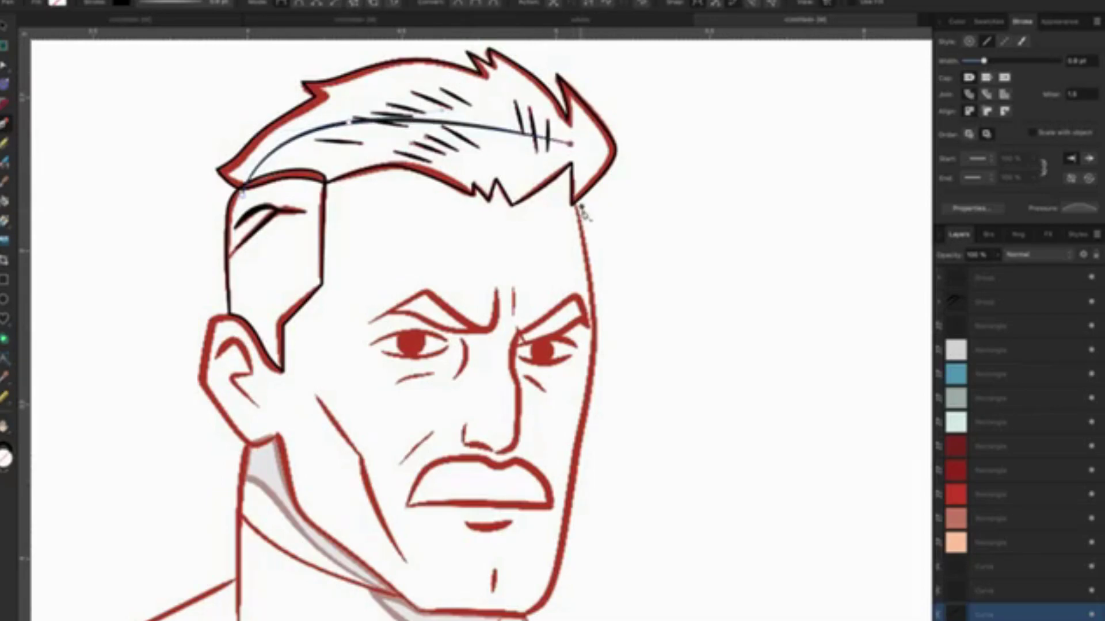
scroll(581, 239, down, 1)
scroll(580, 237, down, 1)
scroll(581, 239, up, 2)
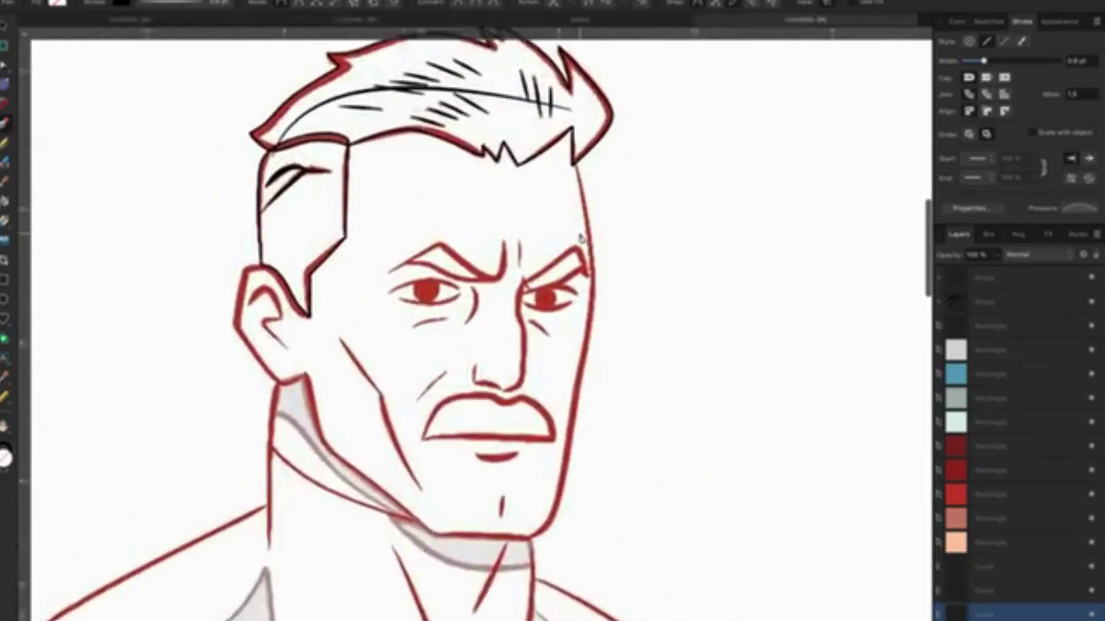
scroll(583, 236, up, 2)
scroll(606, 264, up, 1)
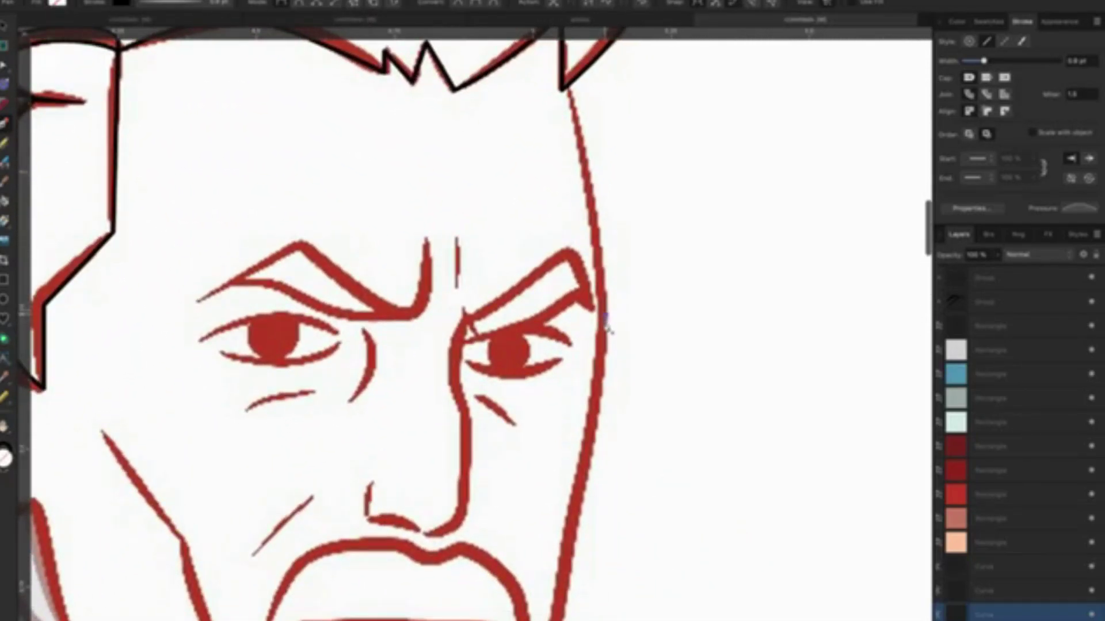
scroll(610, 334, down, 1)
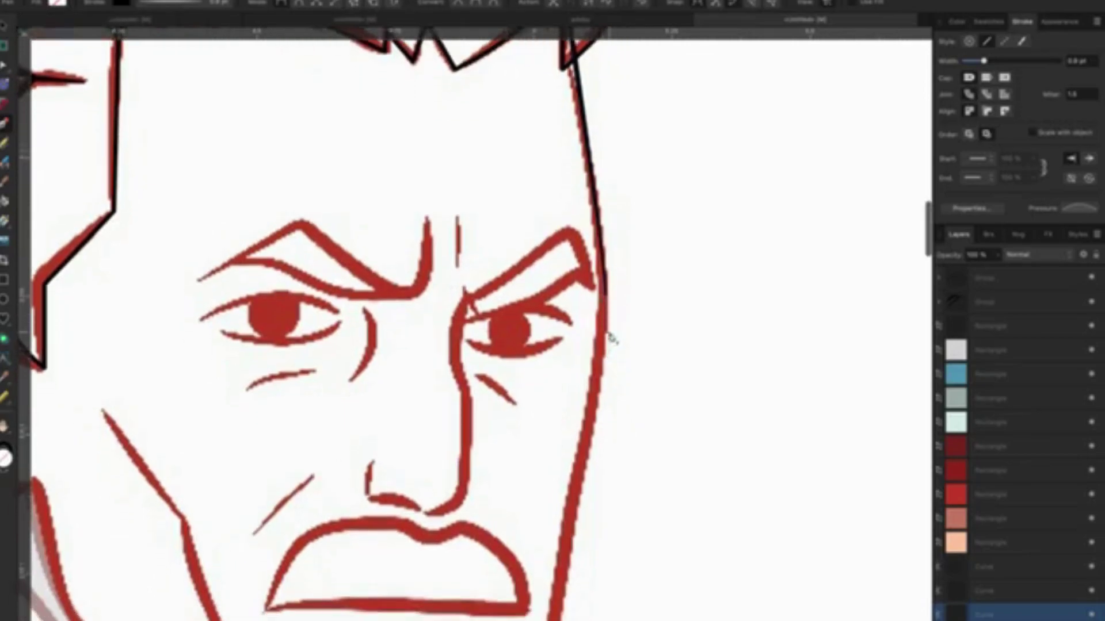
scroll(611, 338, down, 4)
scroll(611, 336, down, 1)
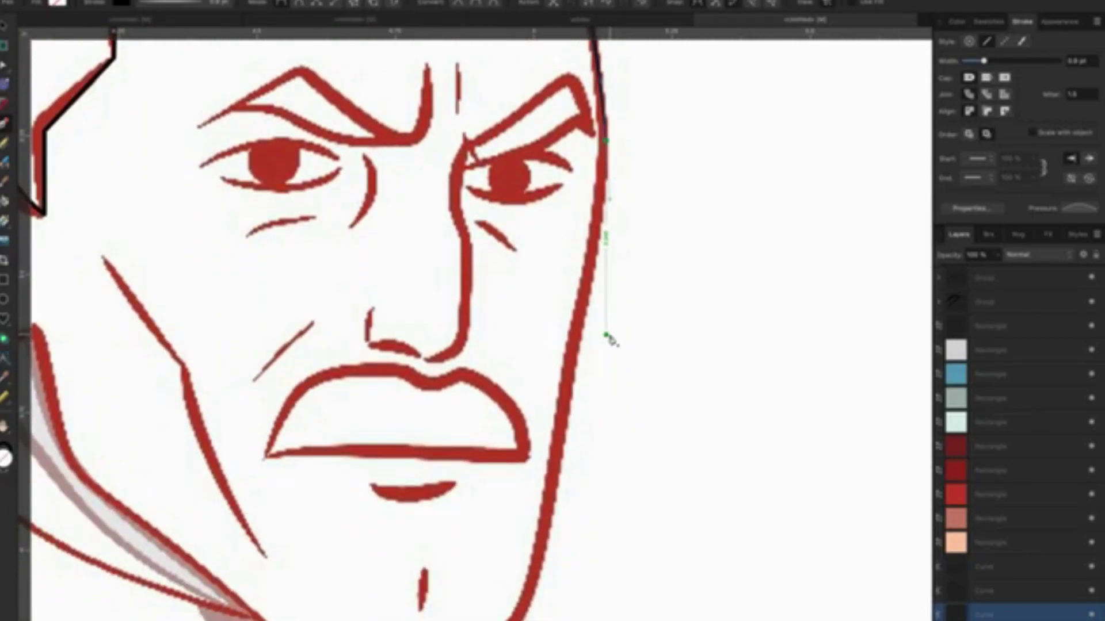
scroll(609, 331, down, 1)
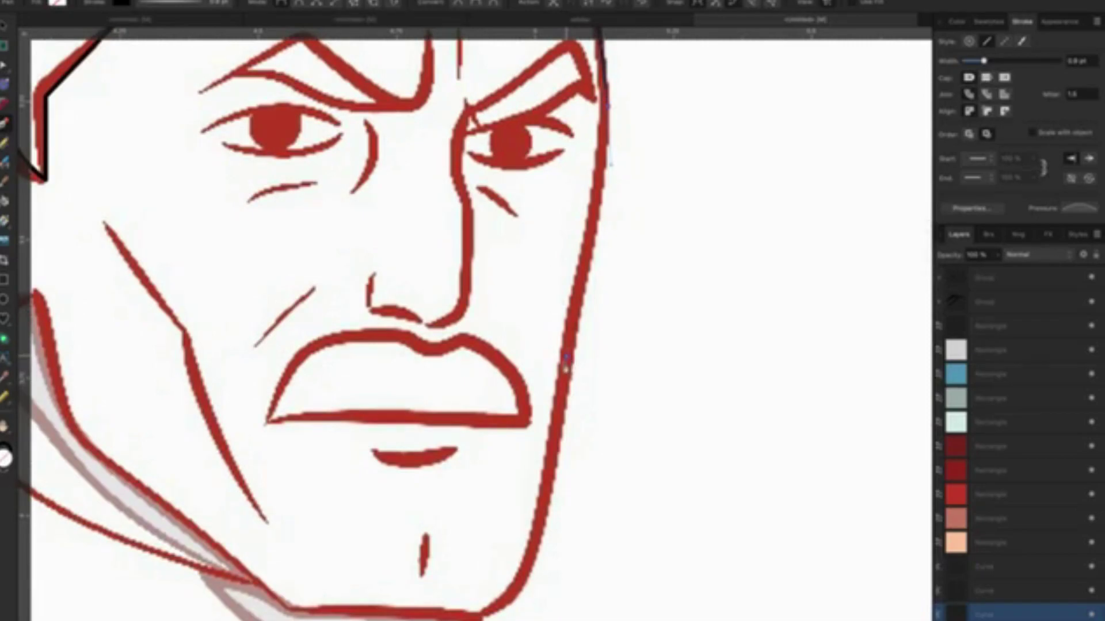
Continue the black outline down the right jaw, around the chin and along the left jawline.
click(566, 358)
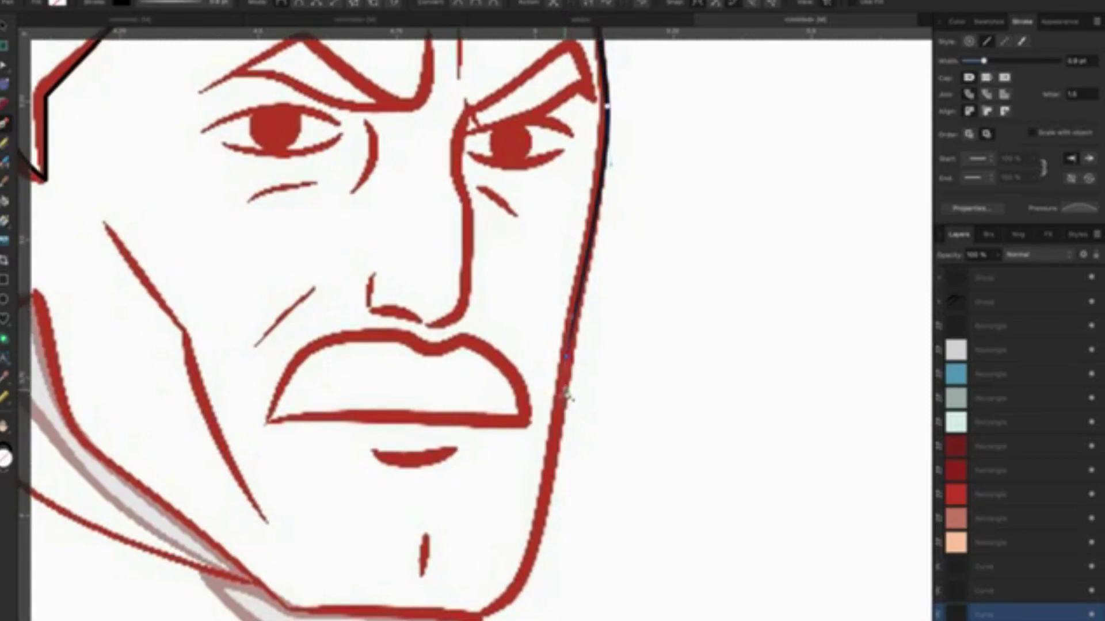
scroll(562, 397, down, 3)
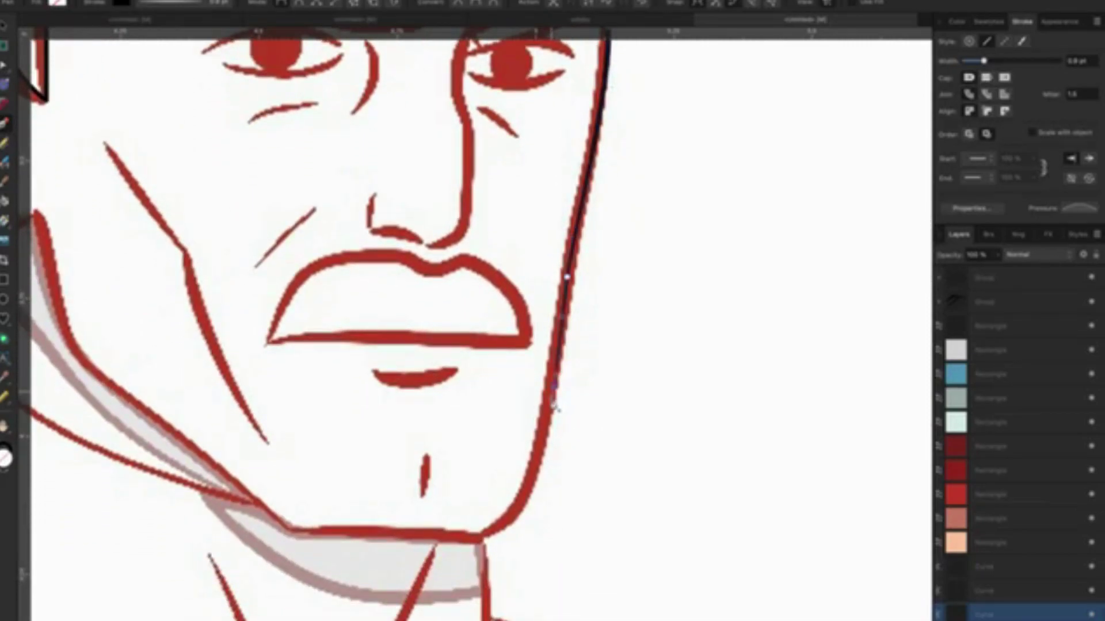
scroll(555, 397, down, 3)
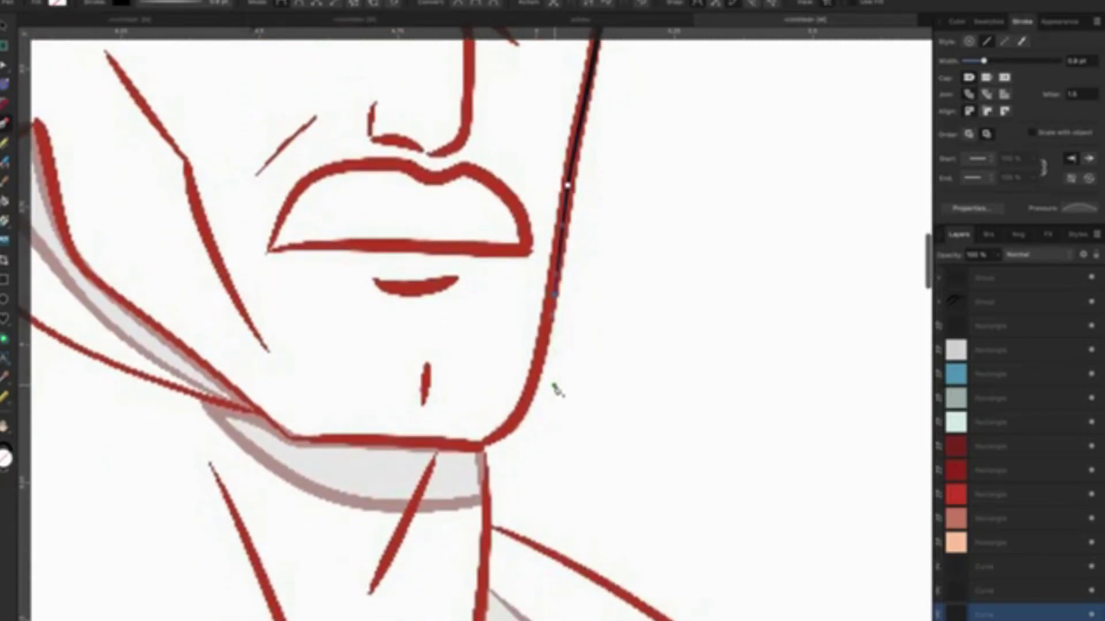
click(529, 410)
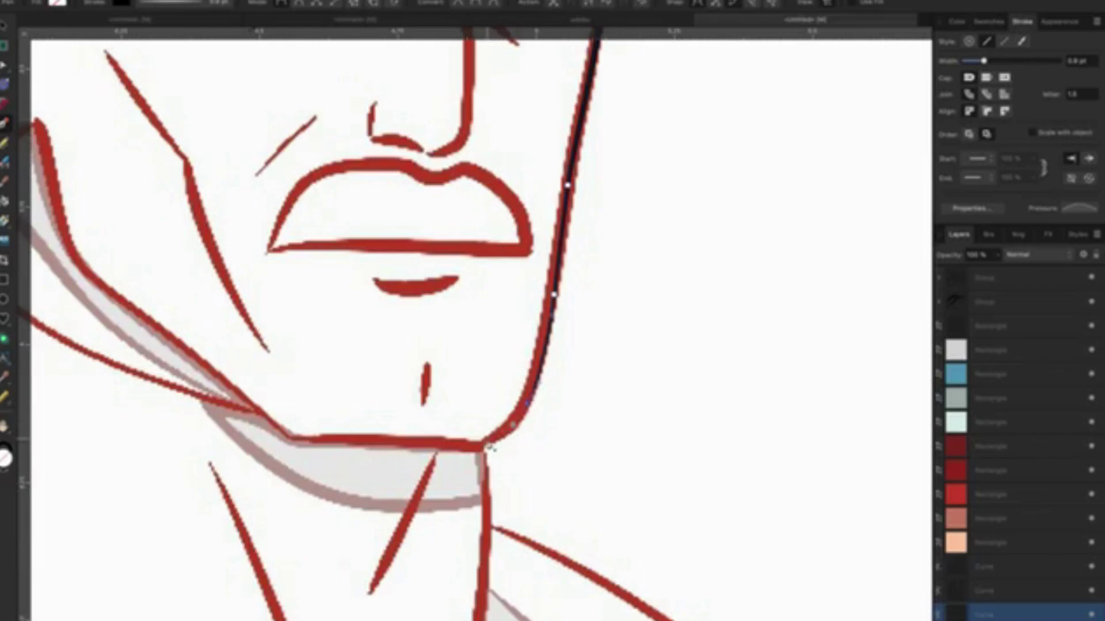
drag(477, 447, 405, 454)
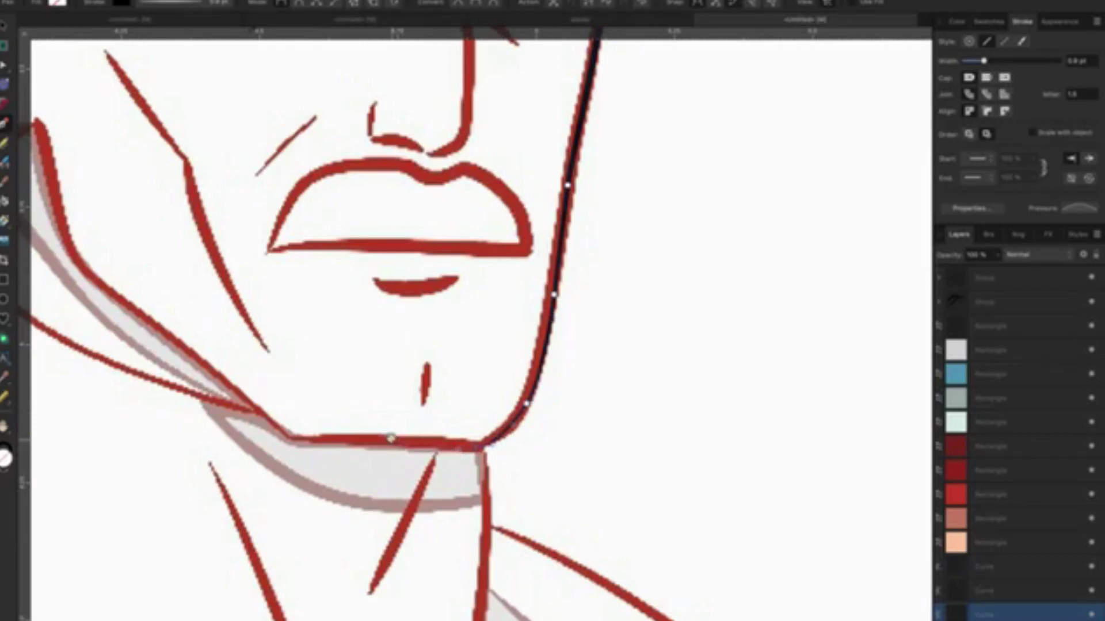
mouse_move(405, 454)
mouse_down()
mouse_move(610, 448)
mouse_move(620, 457)
mouse_up()
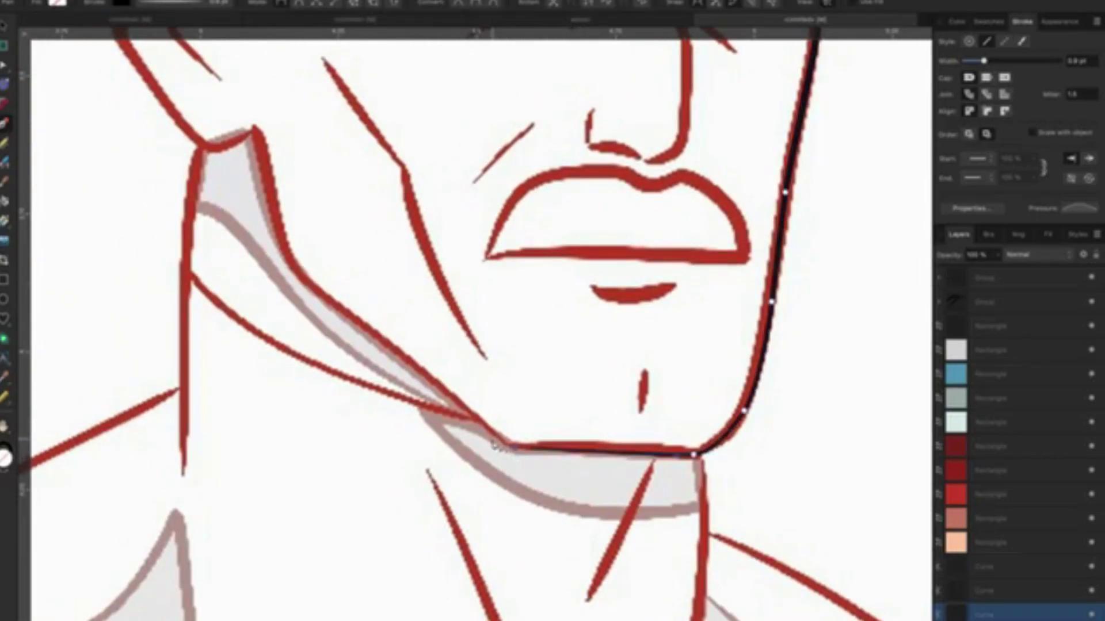
click(513, 448)
click(490, 430)
scroll(469, 422, up, 1)
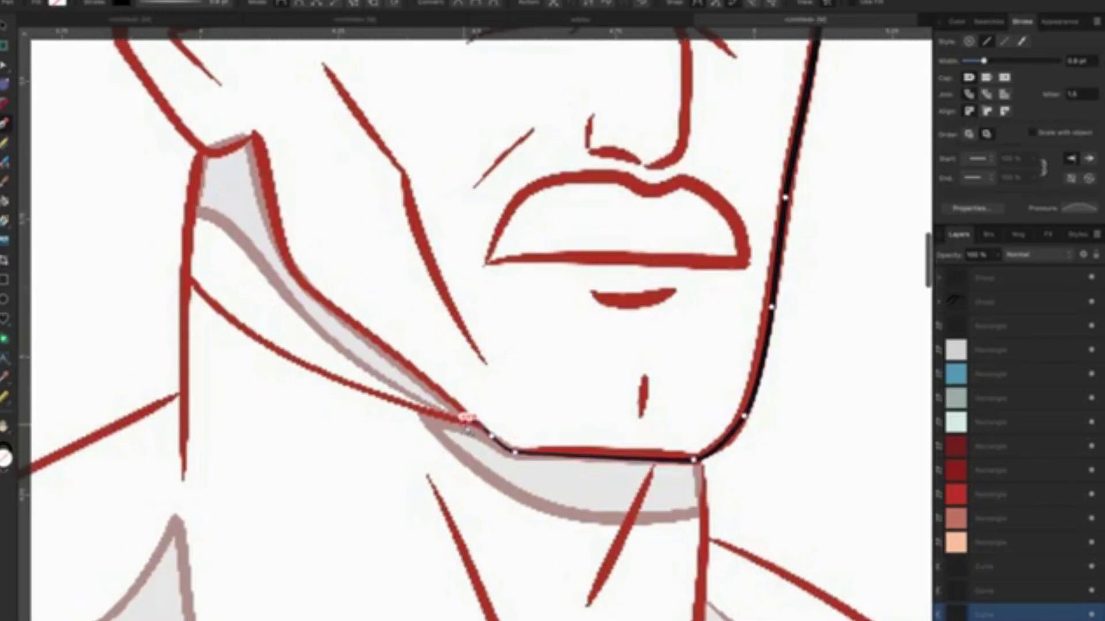
drag(469, 425, 612, 441)
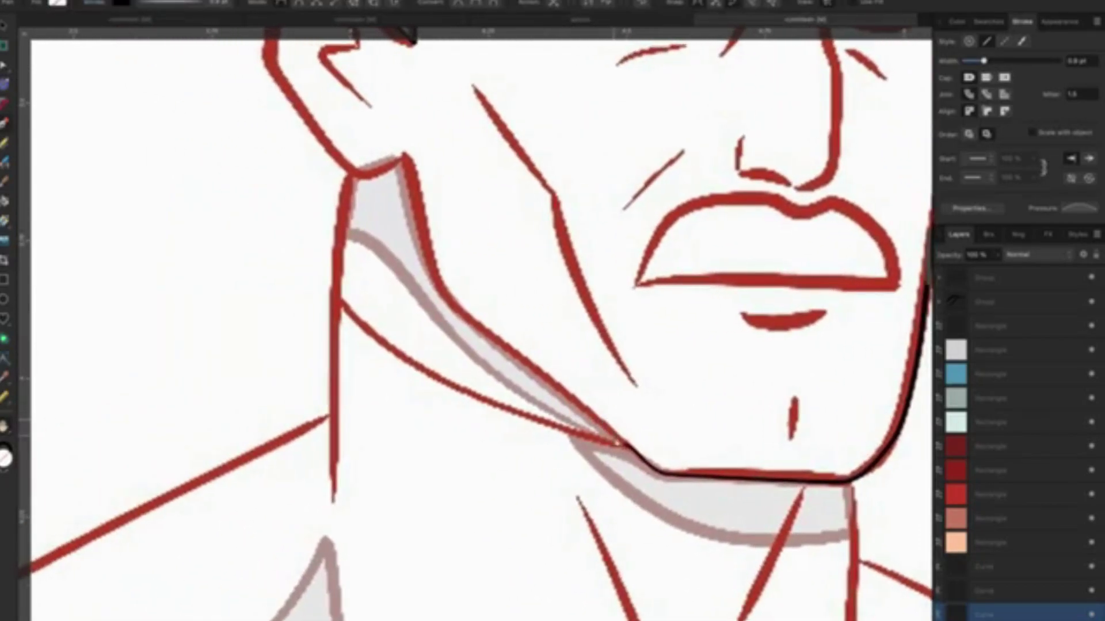
click(612, 440)
click(532, 420)
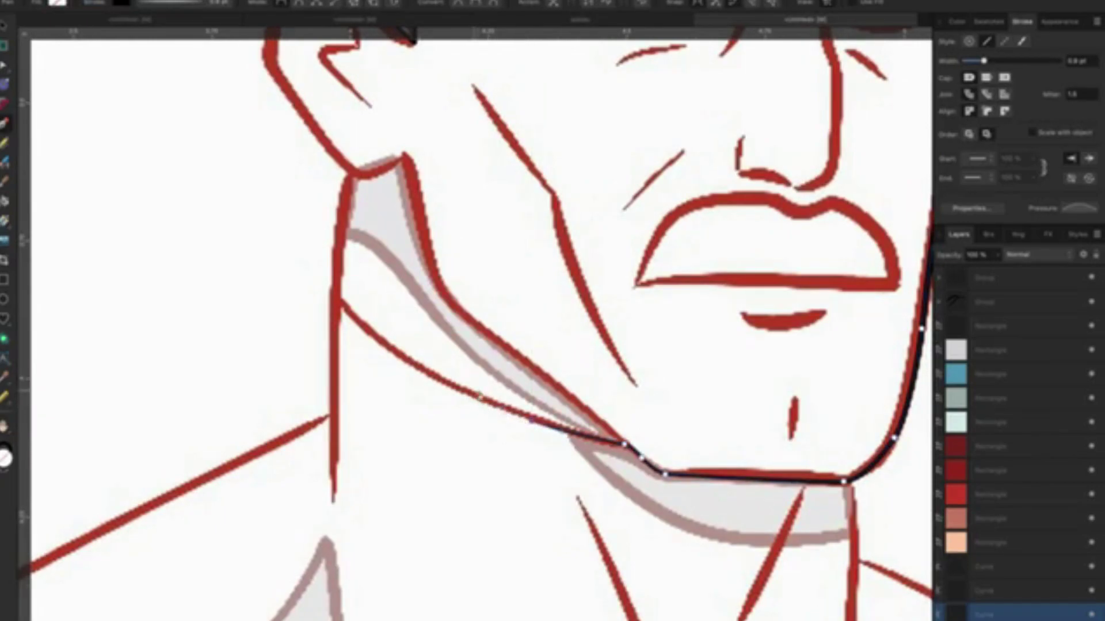
scroll(489, 397, left, 7)
scroll(489, 397, up, 3)
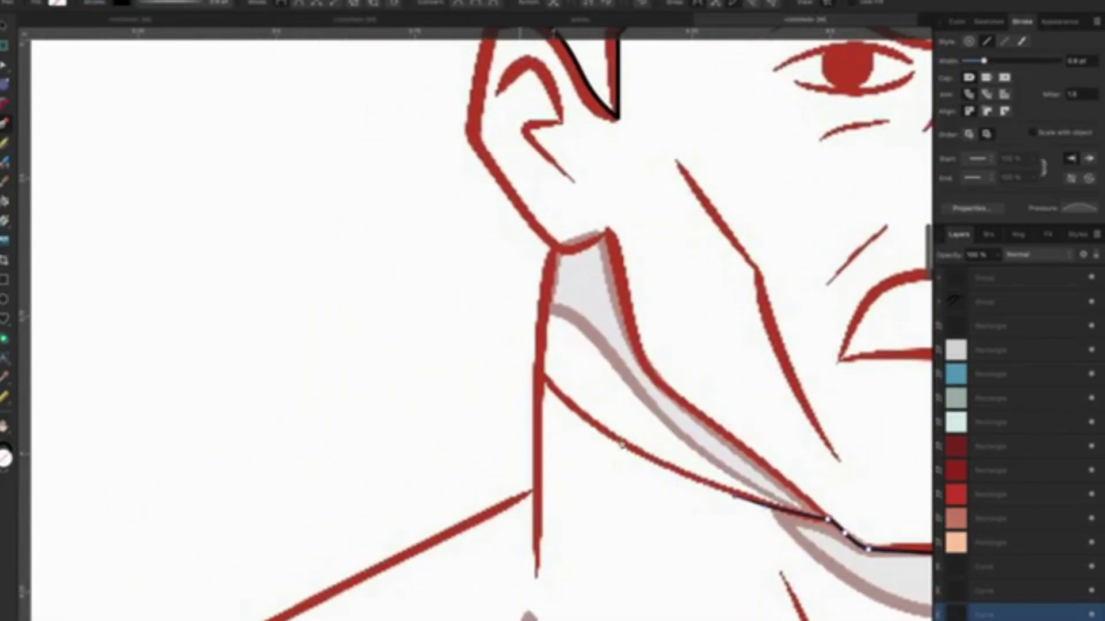
Extend the black outline along the jaw and bend it up the neck to the corner below the ear.
click(627, 448)
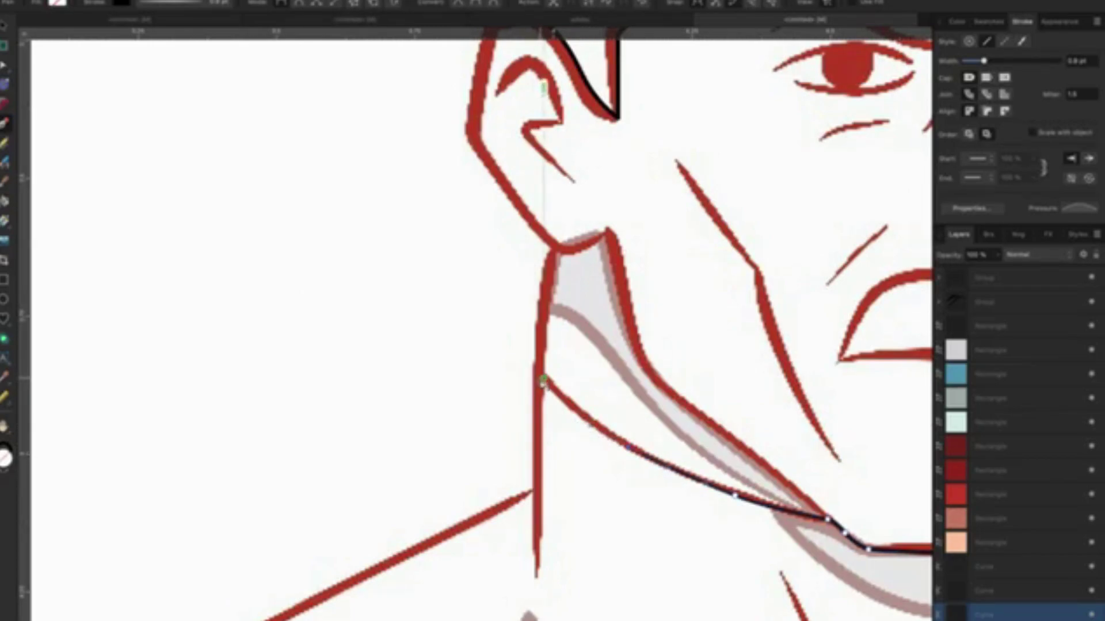
click(542, 380)
scroll(538, 383, up, 1)
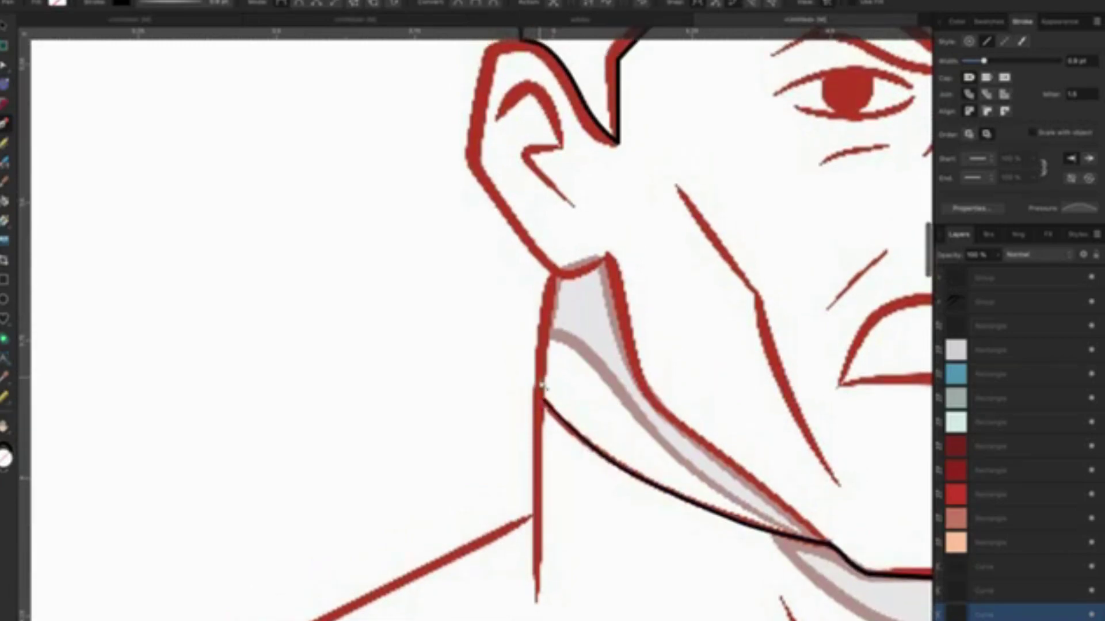
scroll(536, 386, up, 2)
scroll(535, 386, up, 1)
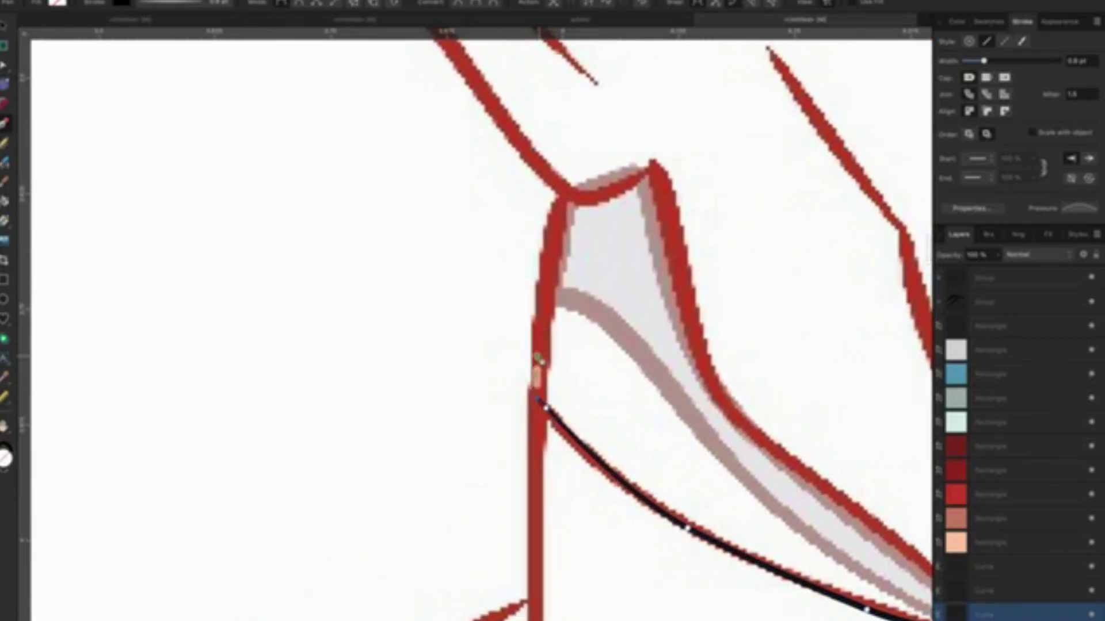
scroll(538, 385, up, 2)
drag(561, 291, 565, 281)
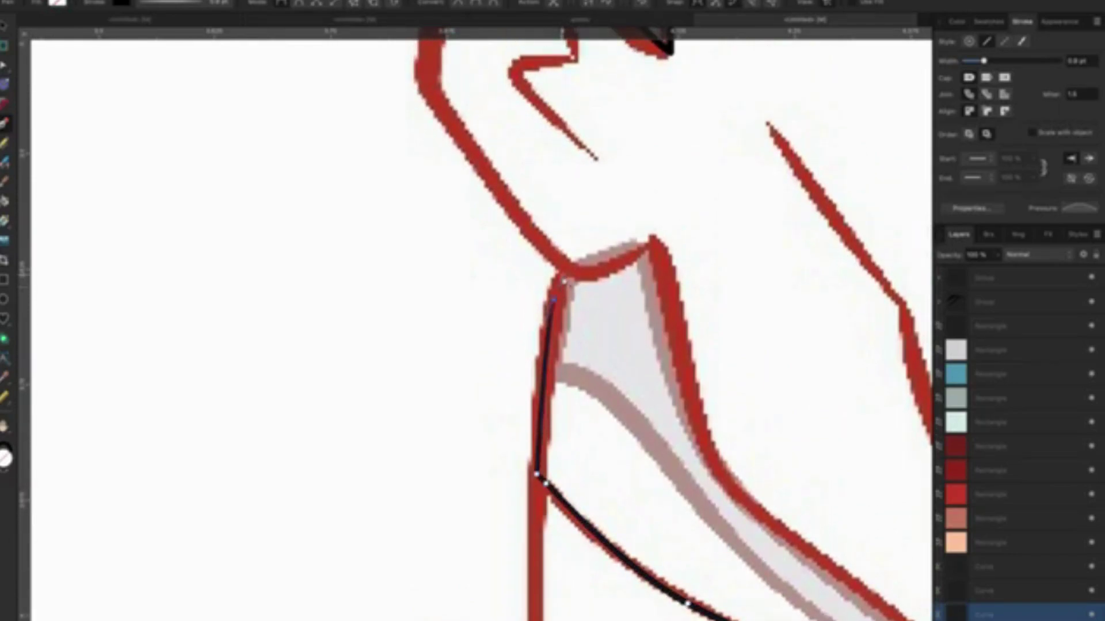
click(564, 278)
Carry the outline along the back of the ear up to its top.
scroll(580, 323, up, 1)
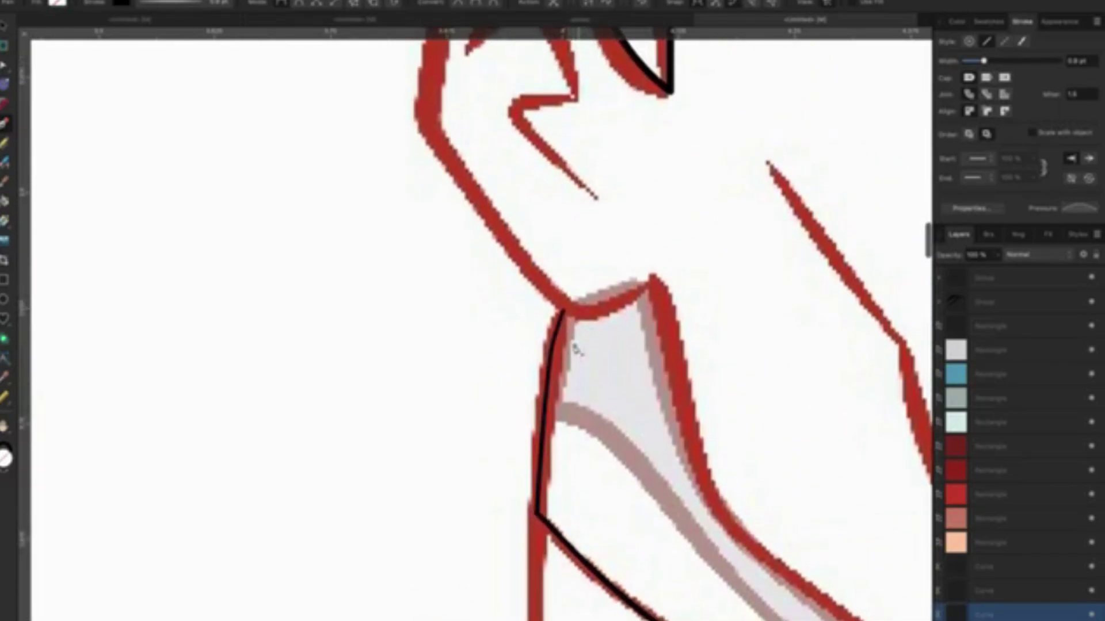
scroll(579, 374, up, 2)
scroll(584, 417, up, 1)
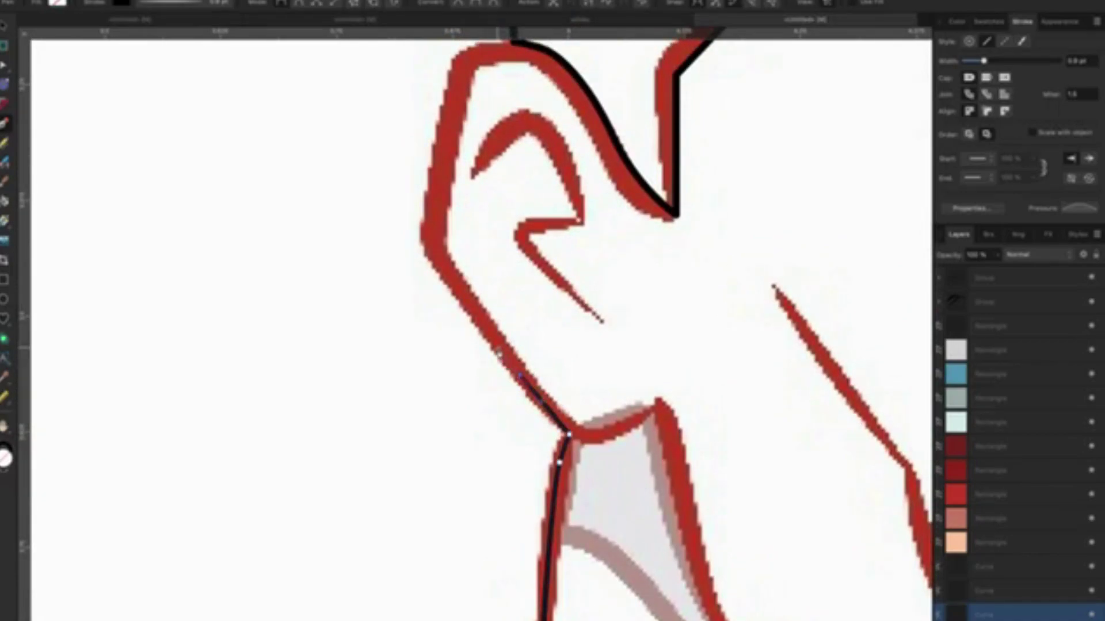
scroll(513, 320, up, 3)
scroll(512, 321, left, 3)
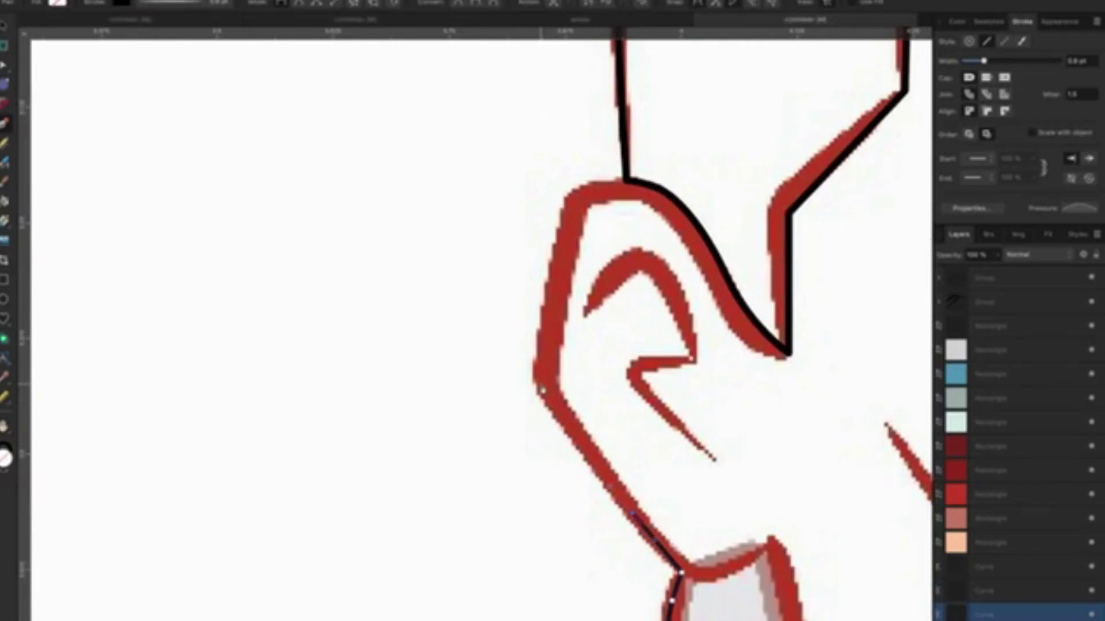
click(541, 387)
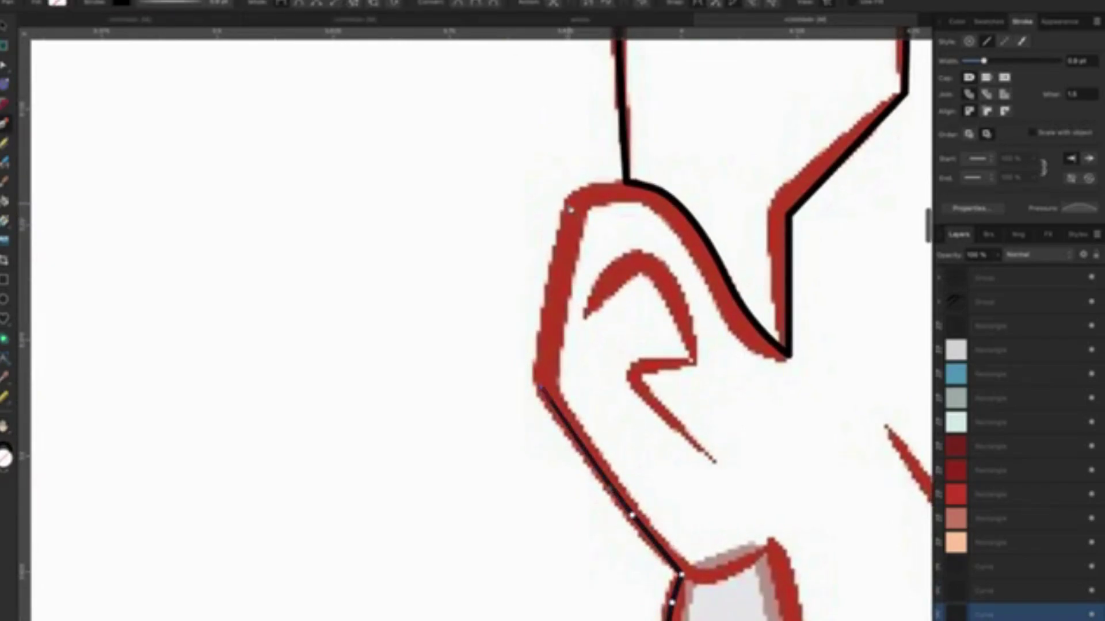
click(569, 205)
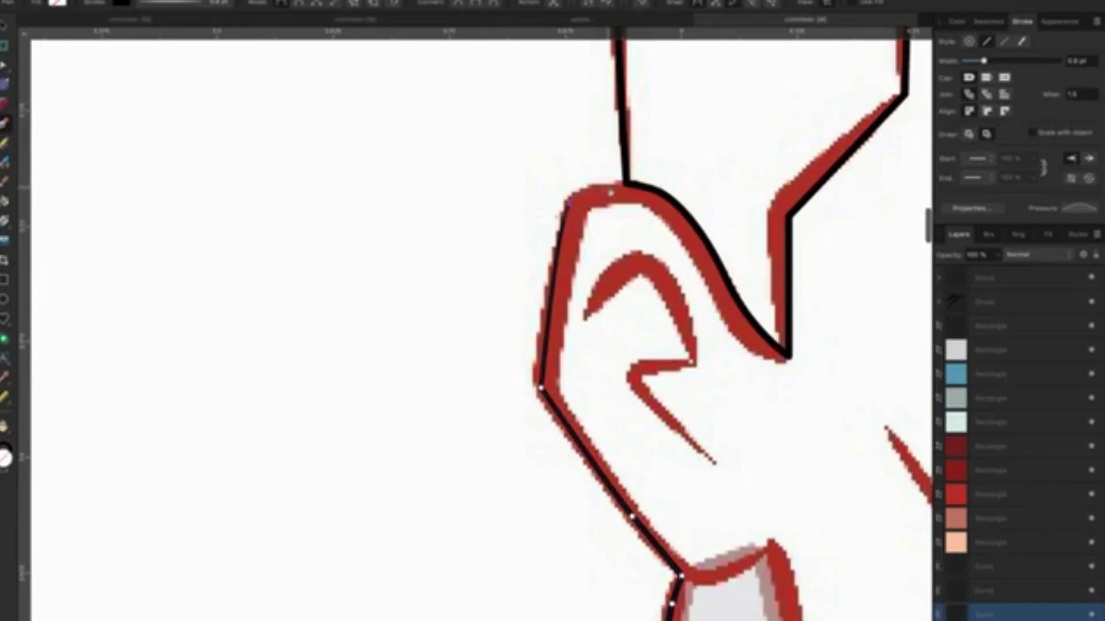
click(618, 185)
Continue the outline to a node at the tip of the side-shave.
scroll(716, 240, up, 1)
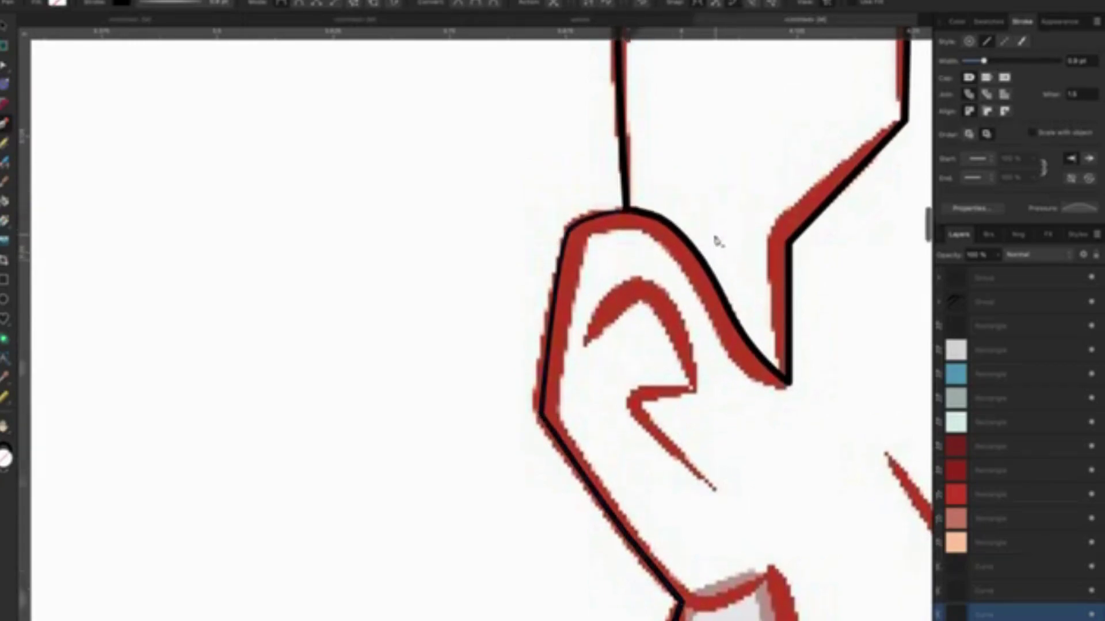
scroll(716, 239, up, 4)
scroll(714, 239, up, 3)
scroll(679, 264, up, 1)
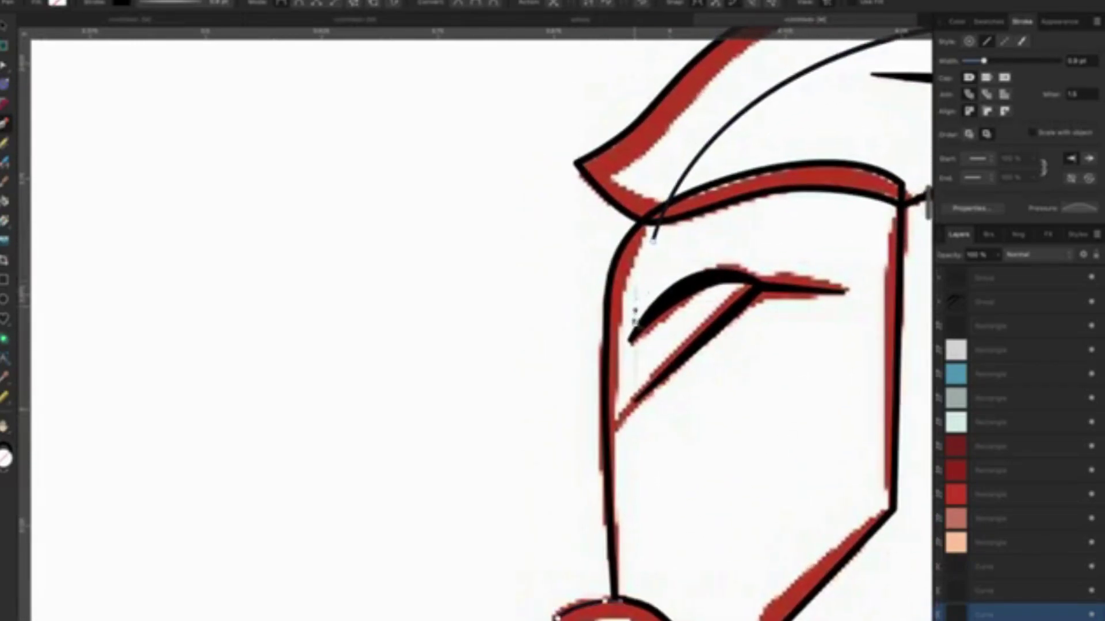
click(622, 336)
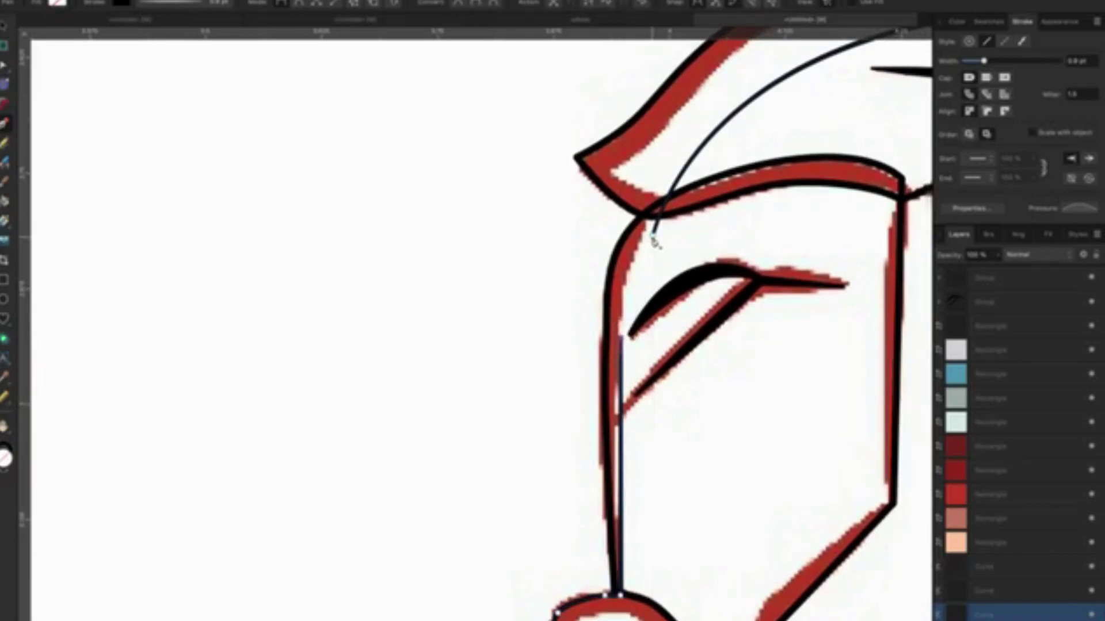
scroll(787, 431, down, 2)
scroll(786, 432, down, 3)
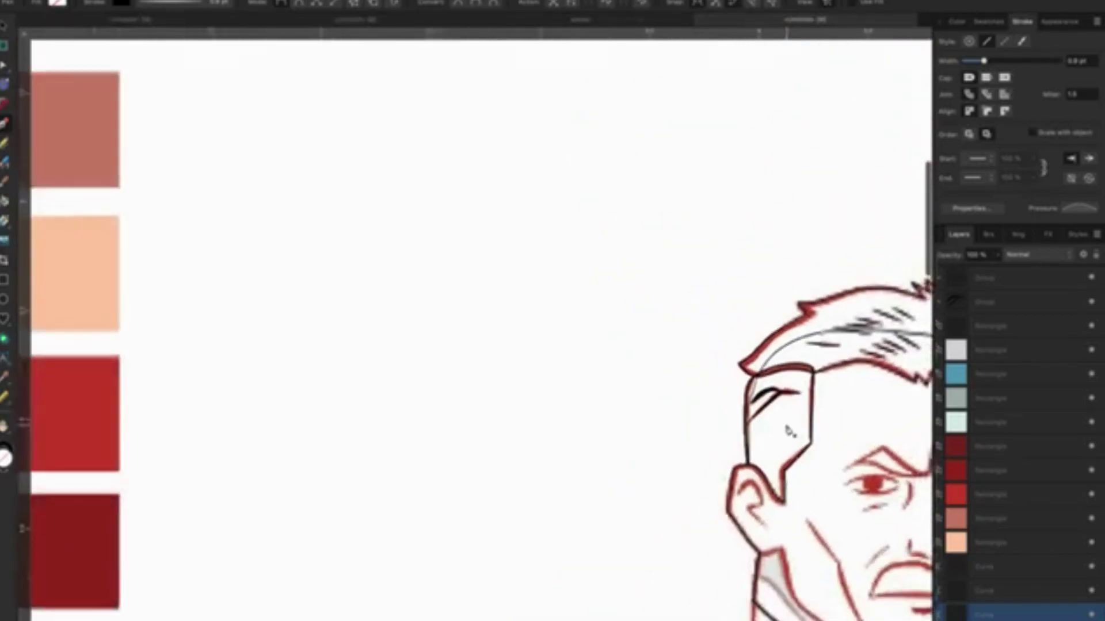
scroll(787, 432, down, 2)
Finish drawing, centre the head in view and select the head outline.
scroll(786, 432, down, 2)
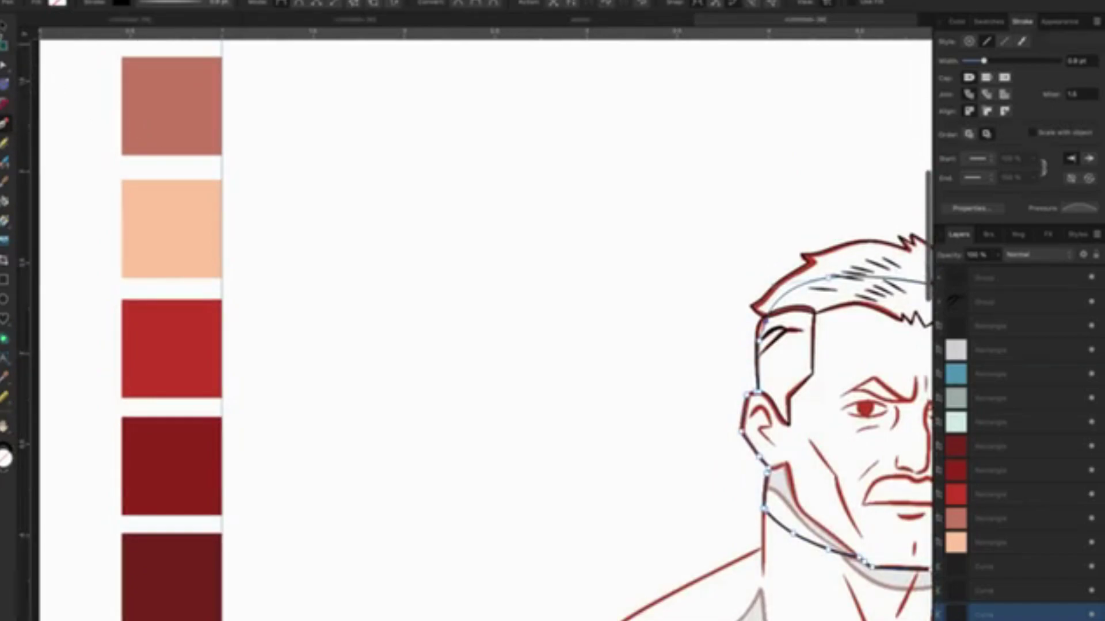
key(v)
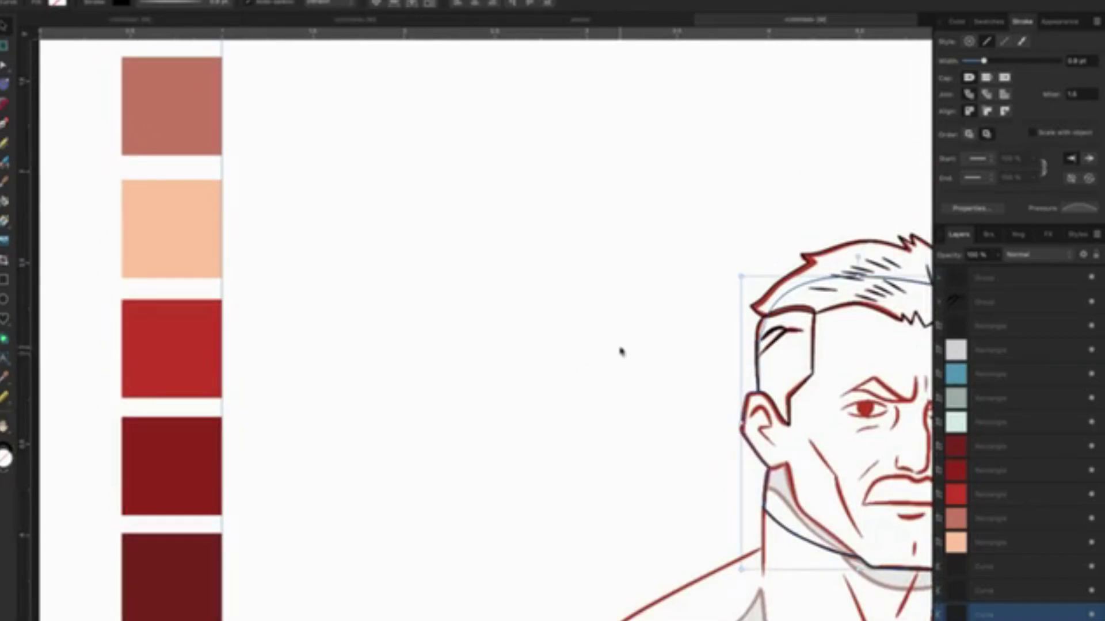
drag(619, 350, 312, 303)
click(432, 372)
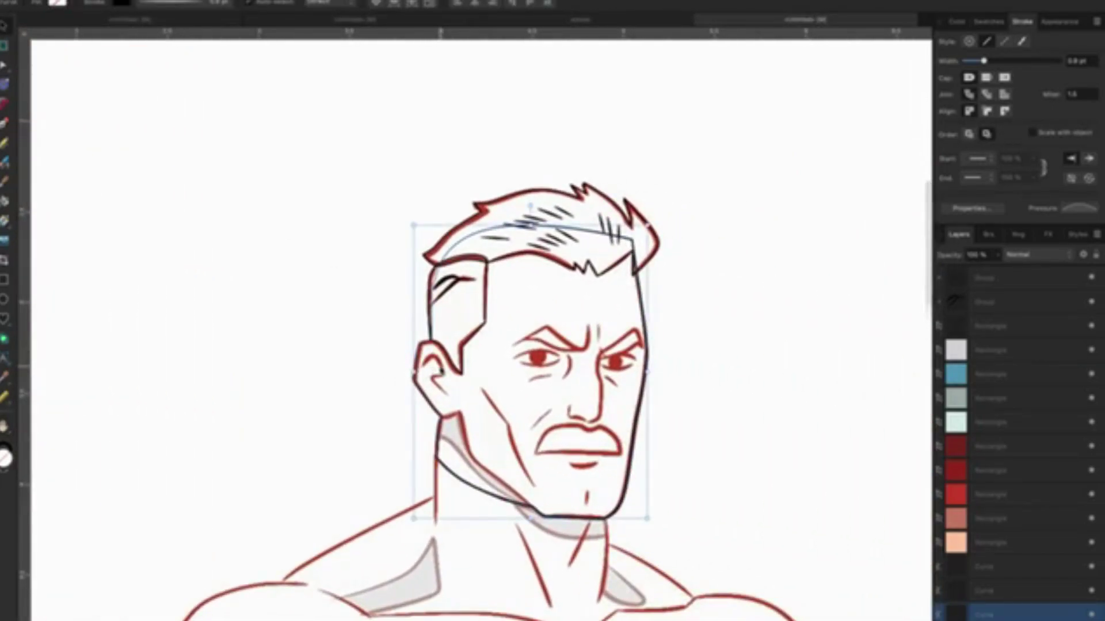
Select the hair outline shape and zoom back out.
scroll(443, 373, up, 3)
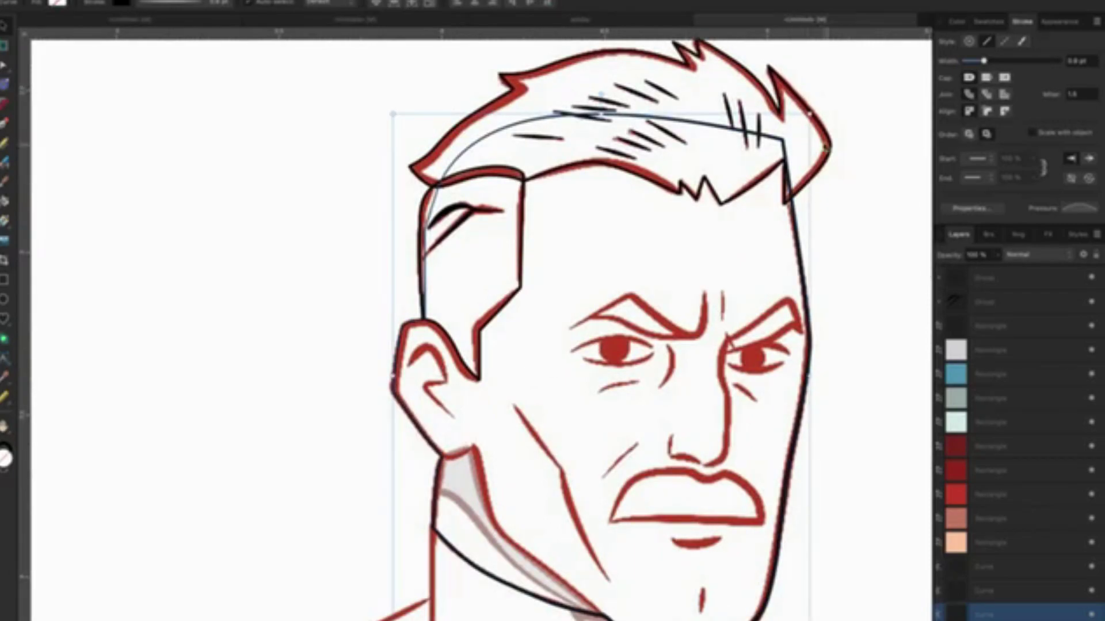
click(829, 146)
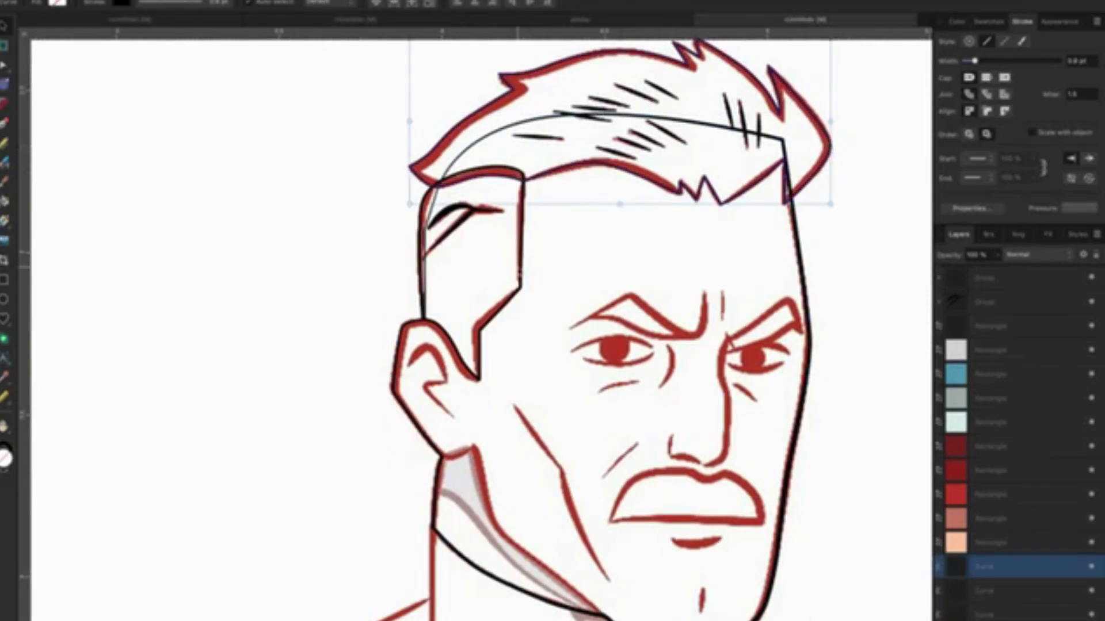
scroll(526, 274, down, 3)
scroll(526, 275, down, 2)
scroll(526, 275, down, 1)
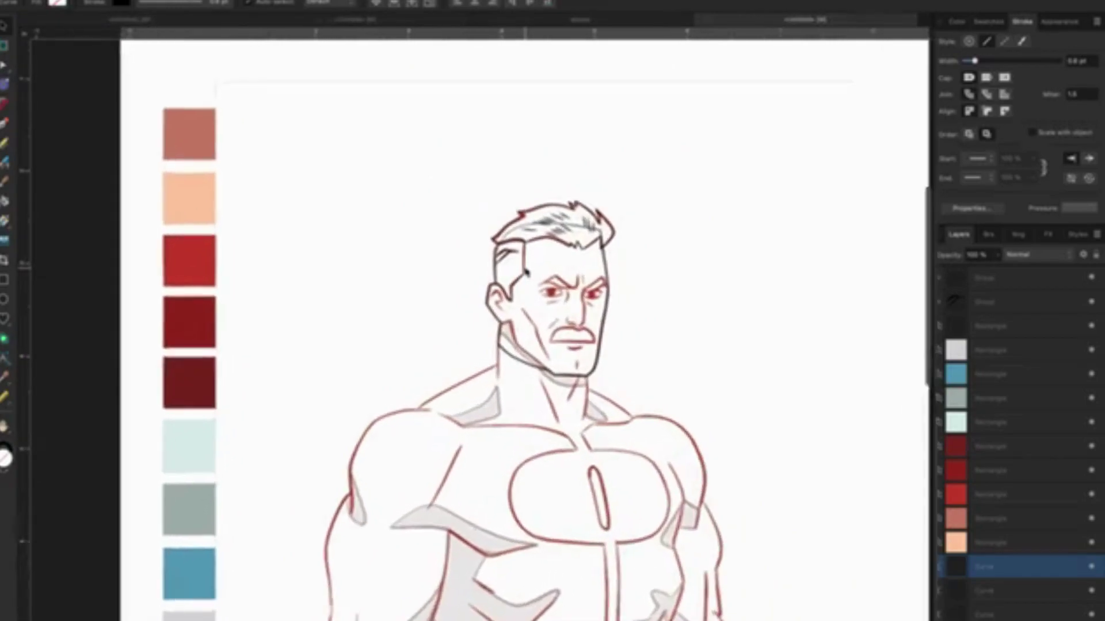
scroll(527, 276, down, 5)
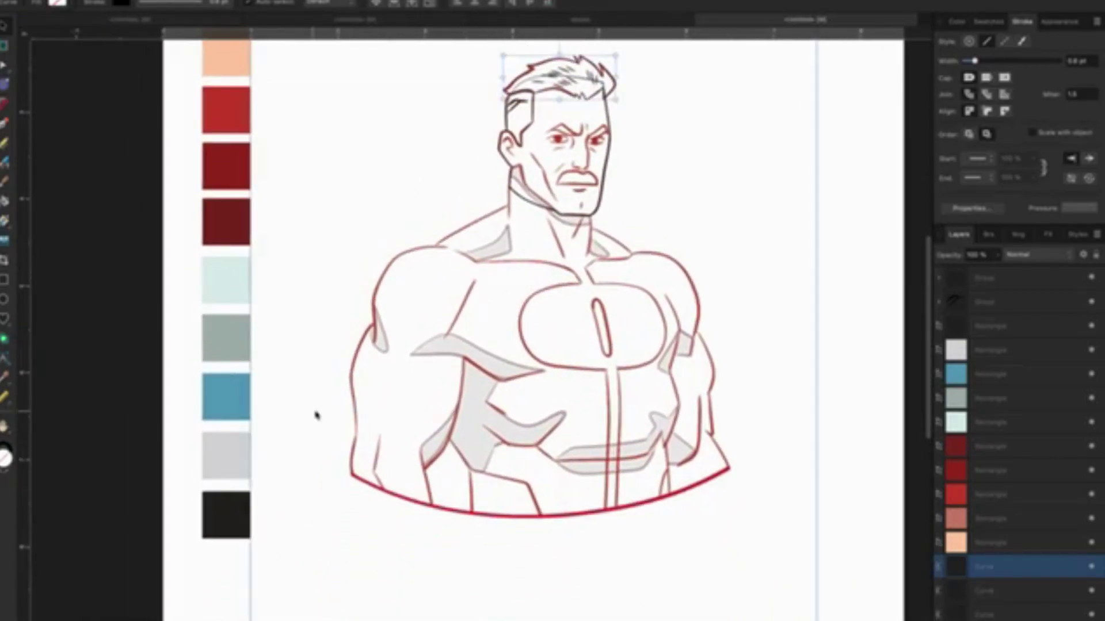
Fill the hair shape solid black.
click(5, 380)
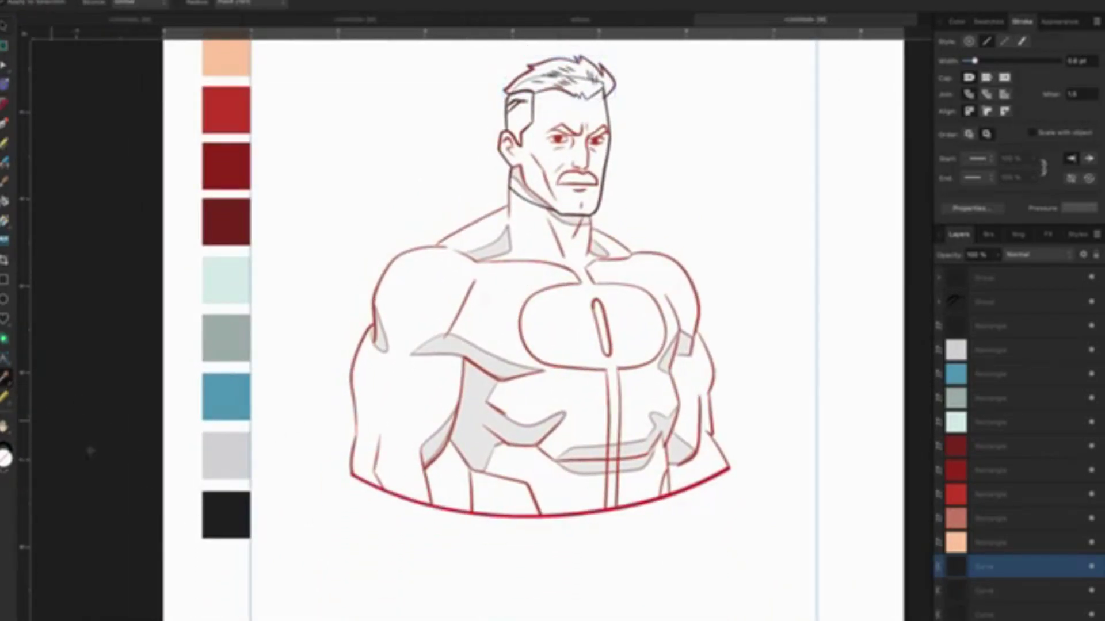
click(225, 515)
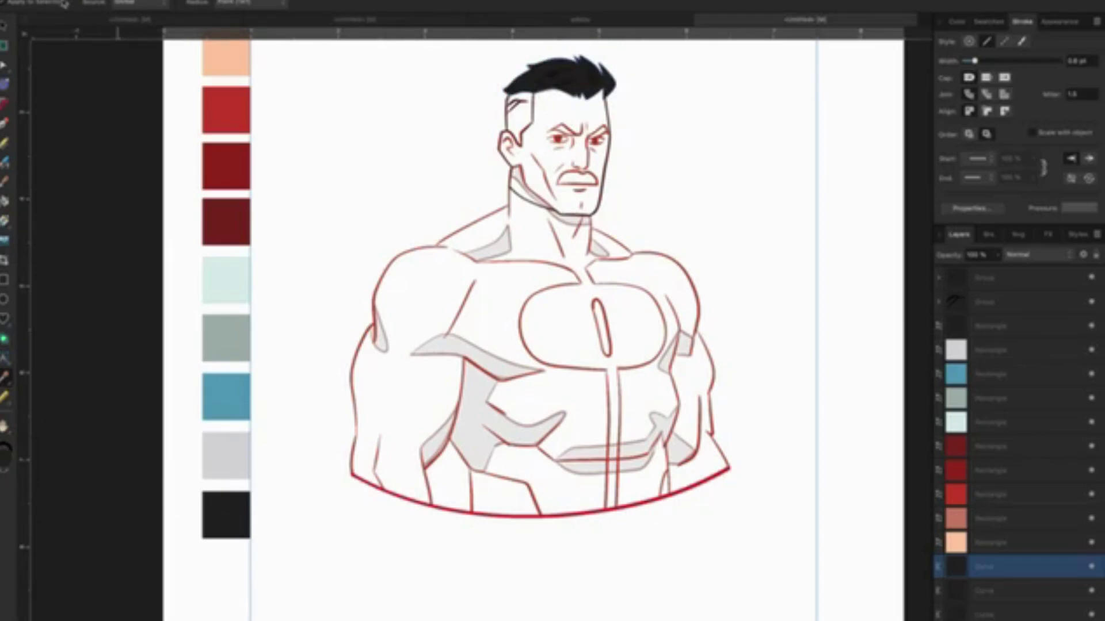
key(v)
Fill the side-shave shape beside the ear with the light grey swatch, then deselect.
click(445, 154)
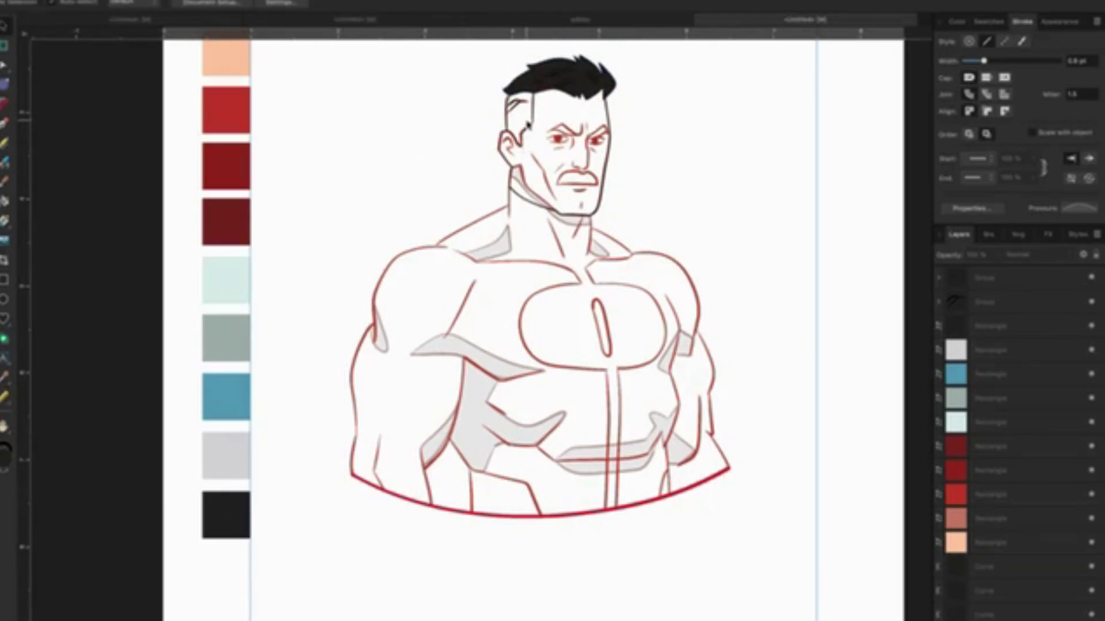
click(531, 125)
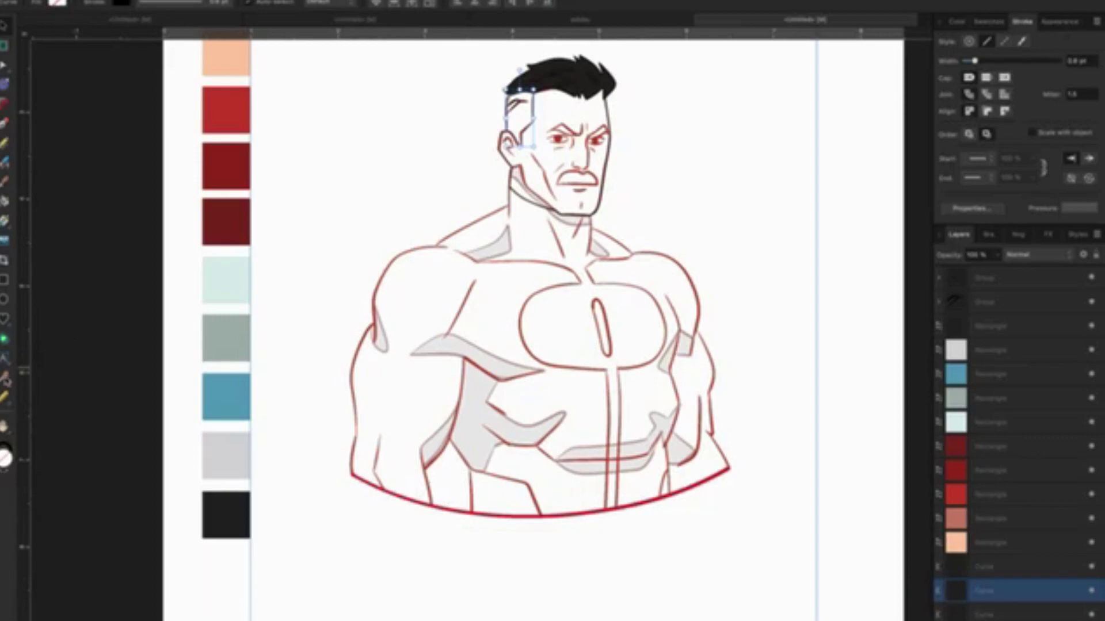
click(4, 378)
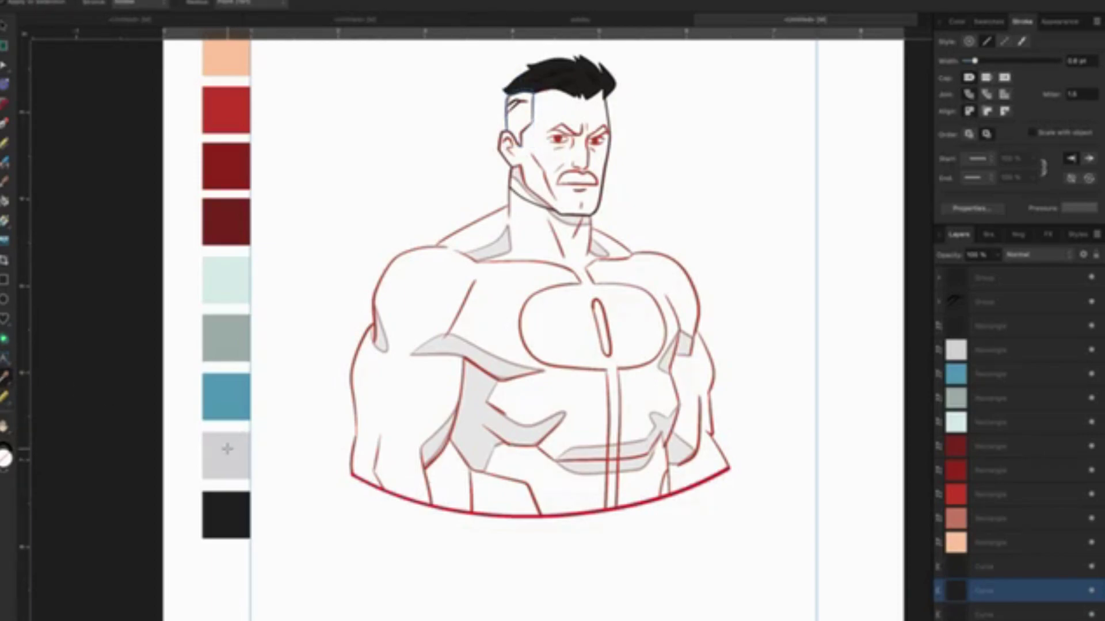
click(227, 449)
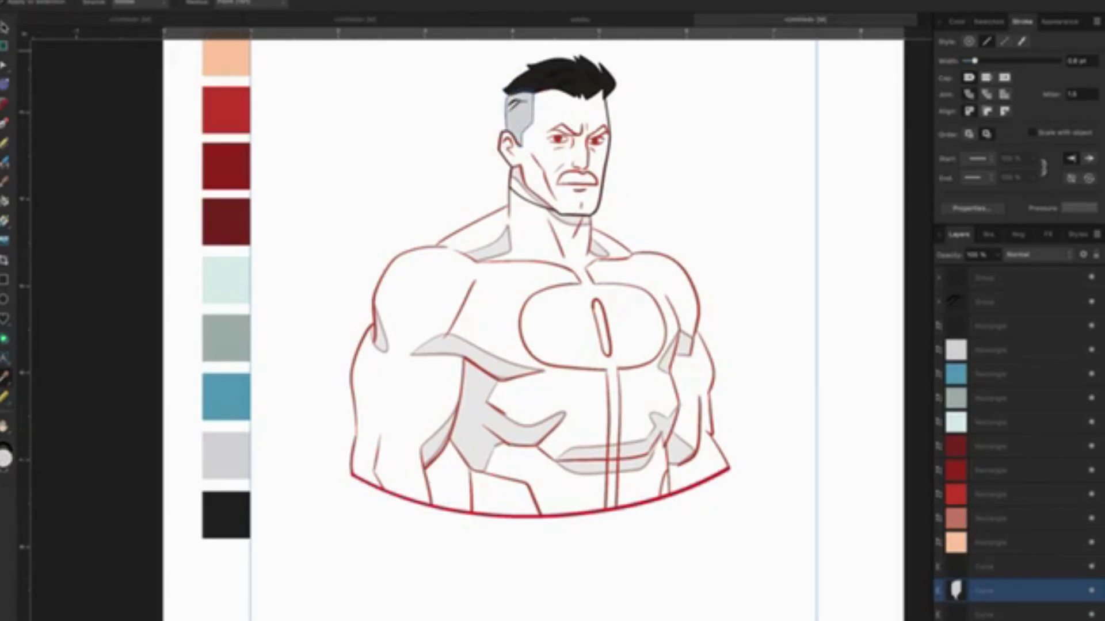
key(v)
key(ctrl+d)
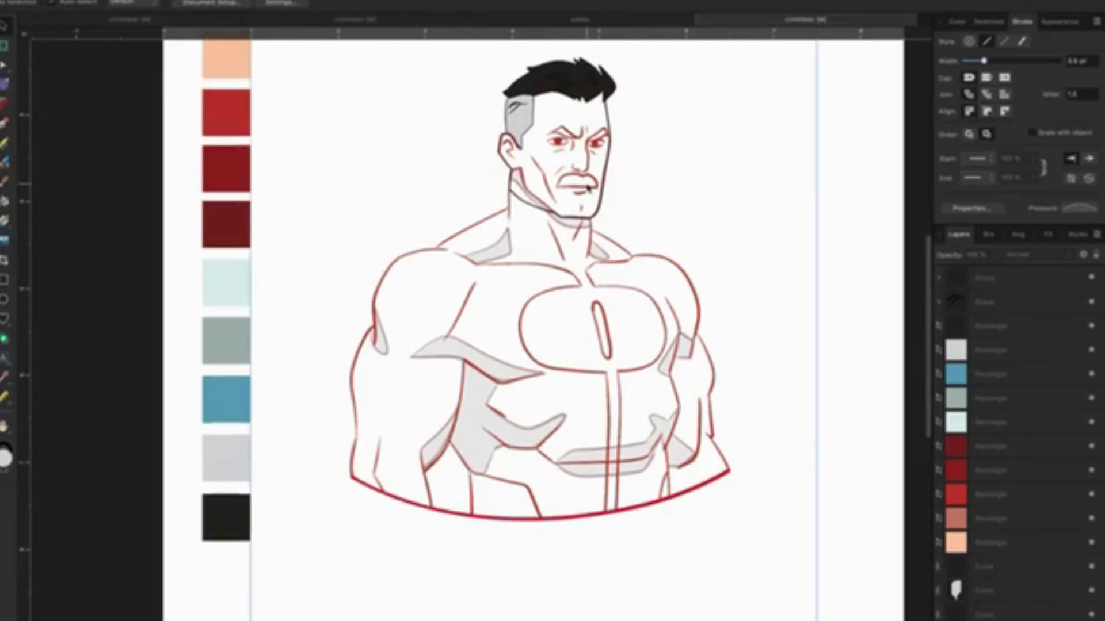
scroll(587, 187, up, 2)
scroll(587, 187, up, 3)
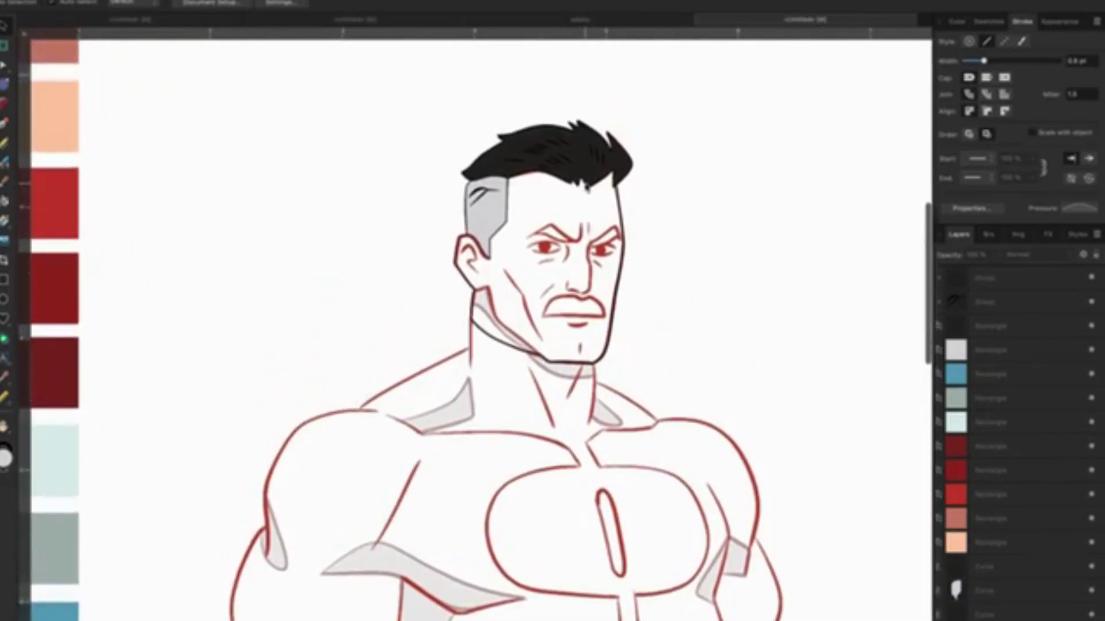
scroll(590, 196, up, 2)
scroll(596, 209, up, 2)
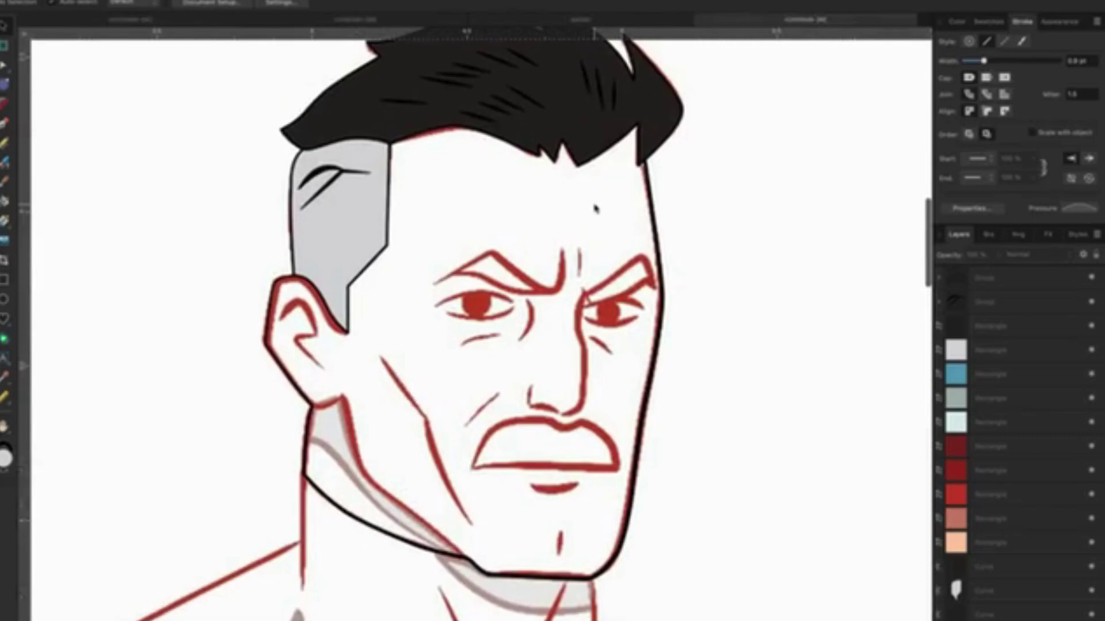
scroll(595, 208, down, 1)
scroll(596, 208, up, 2)
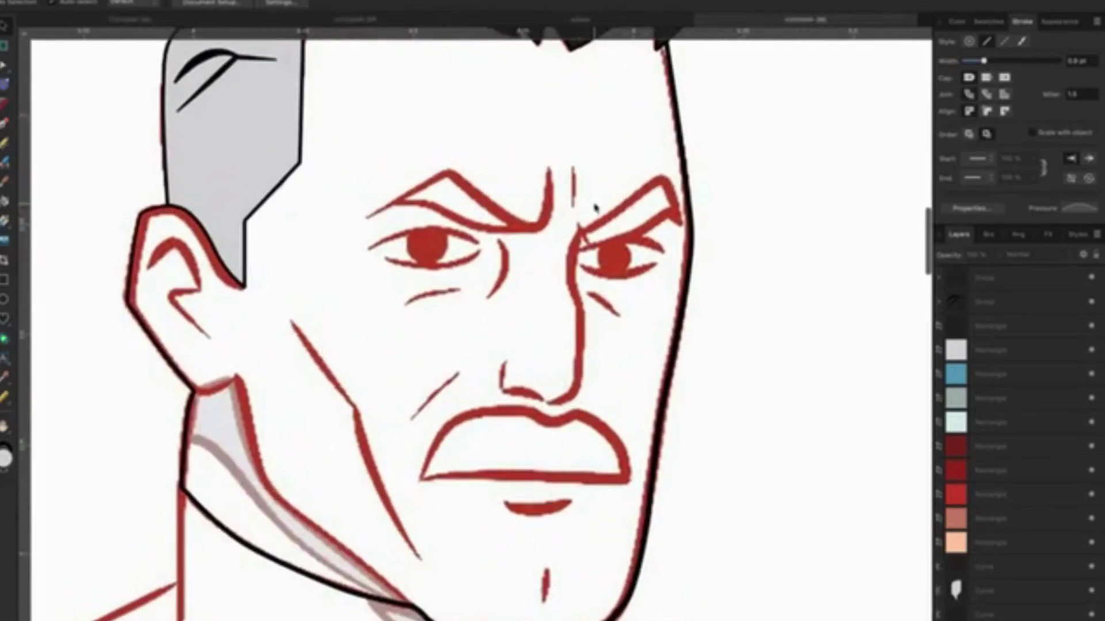
scroll(596, 208, down, 1)
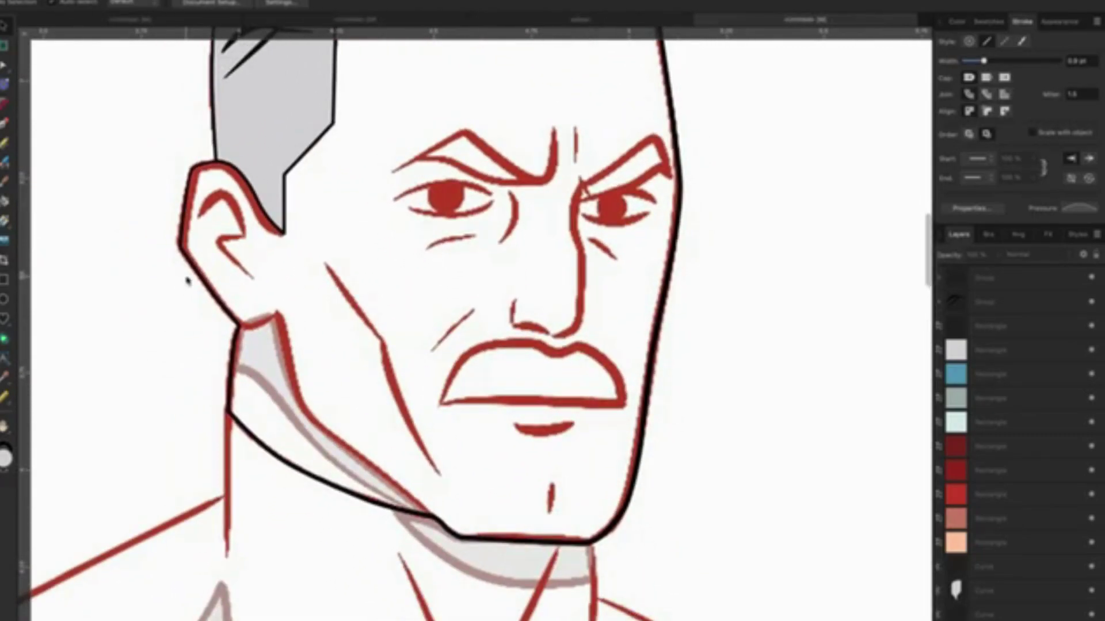
Set the black head outline's stroke width to exactly 1 pt.
key(p)
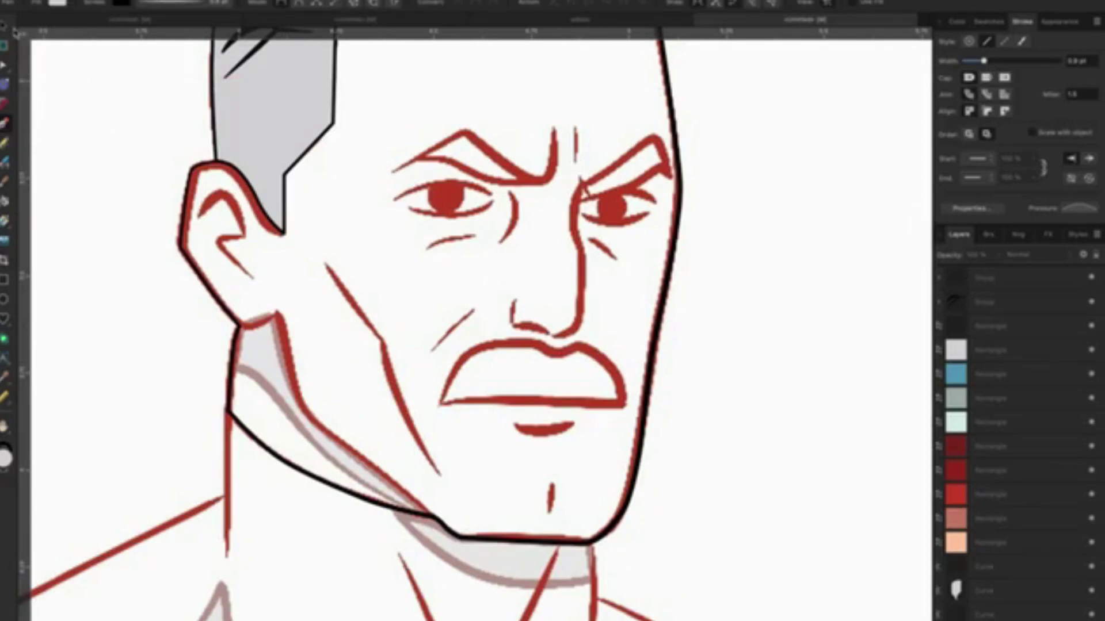
key(v)
click(195, 170)
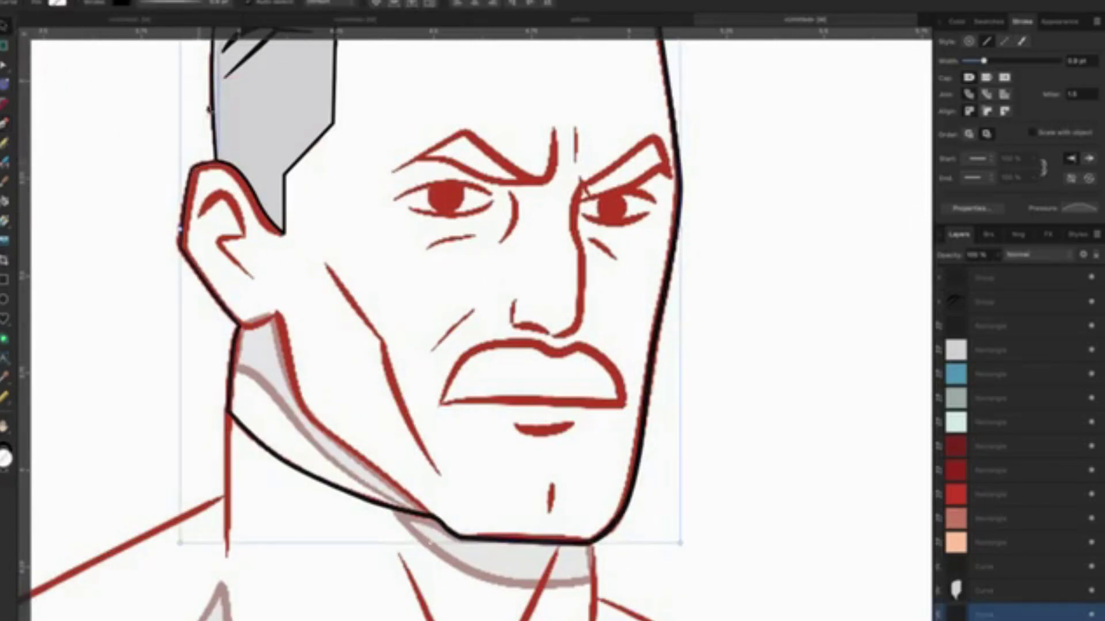
click(169, 6)
drag(145, 42, 149, 42)
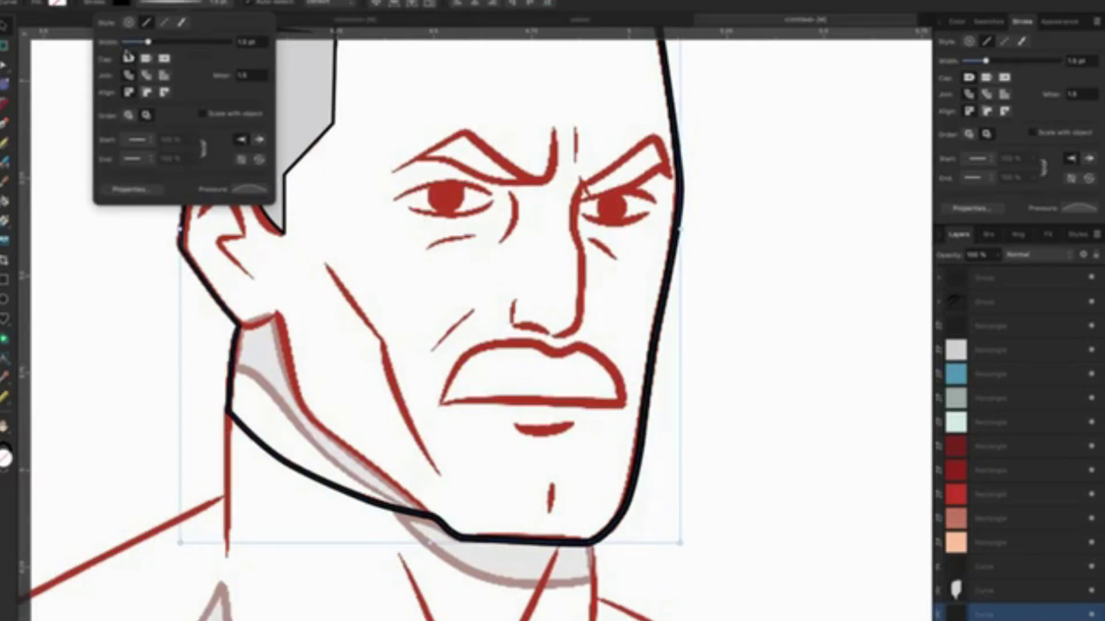
click(245, 43)
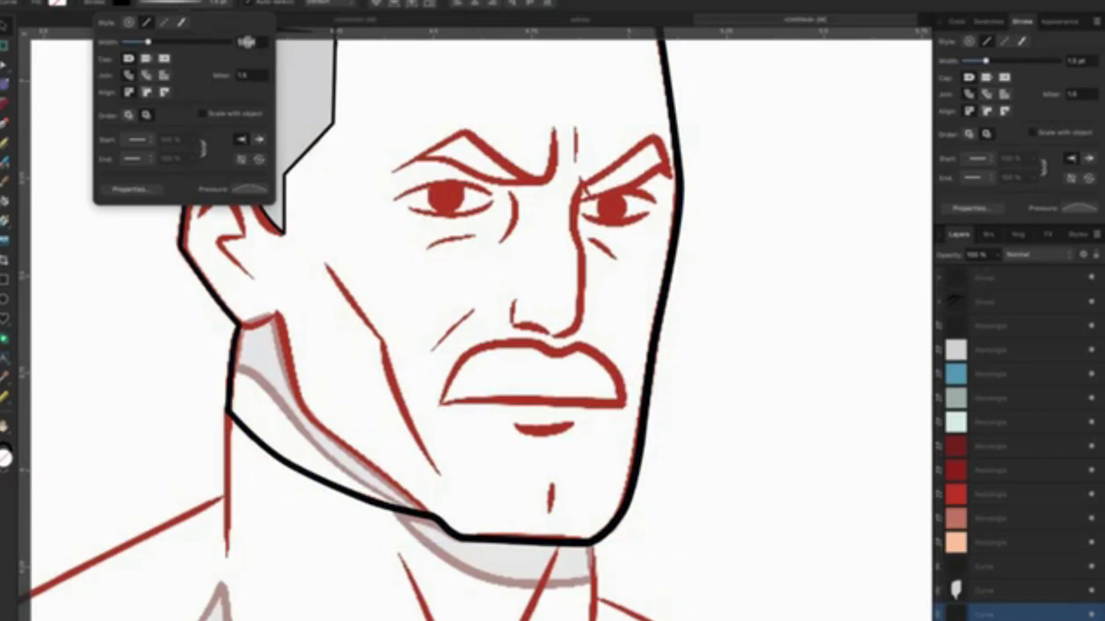
text(1)
key(Return)
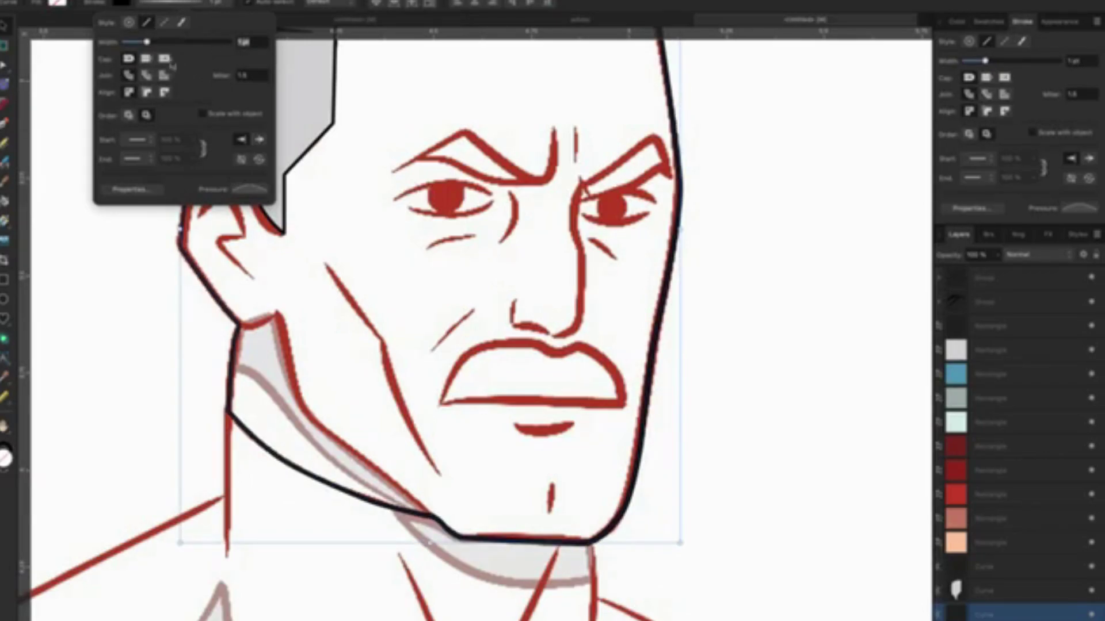
click(90, 174)
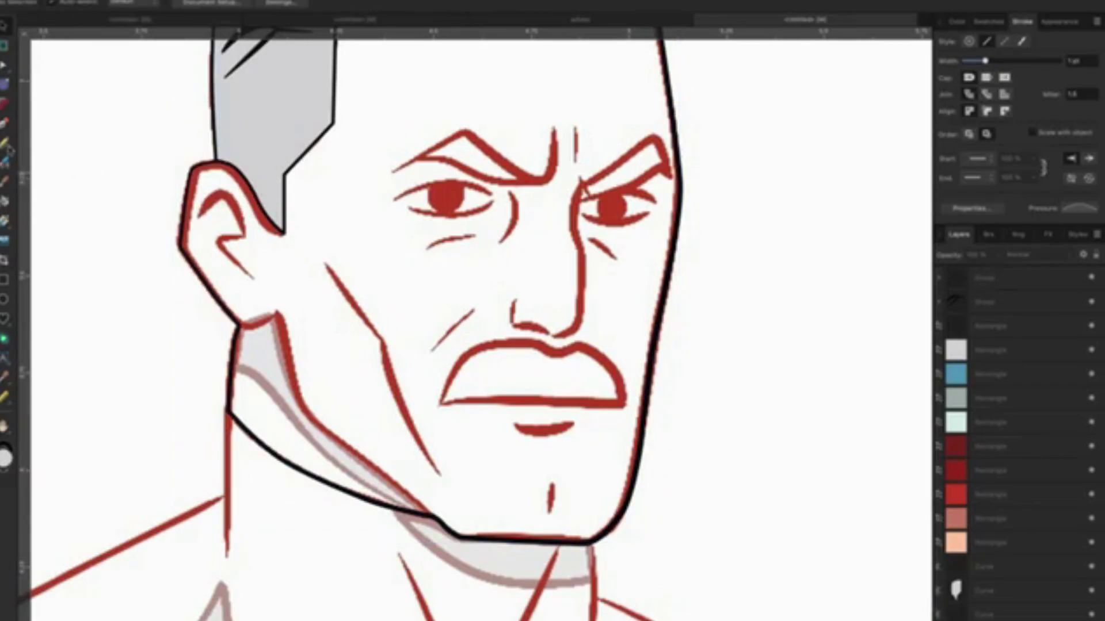
key(p)
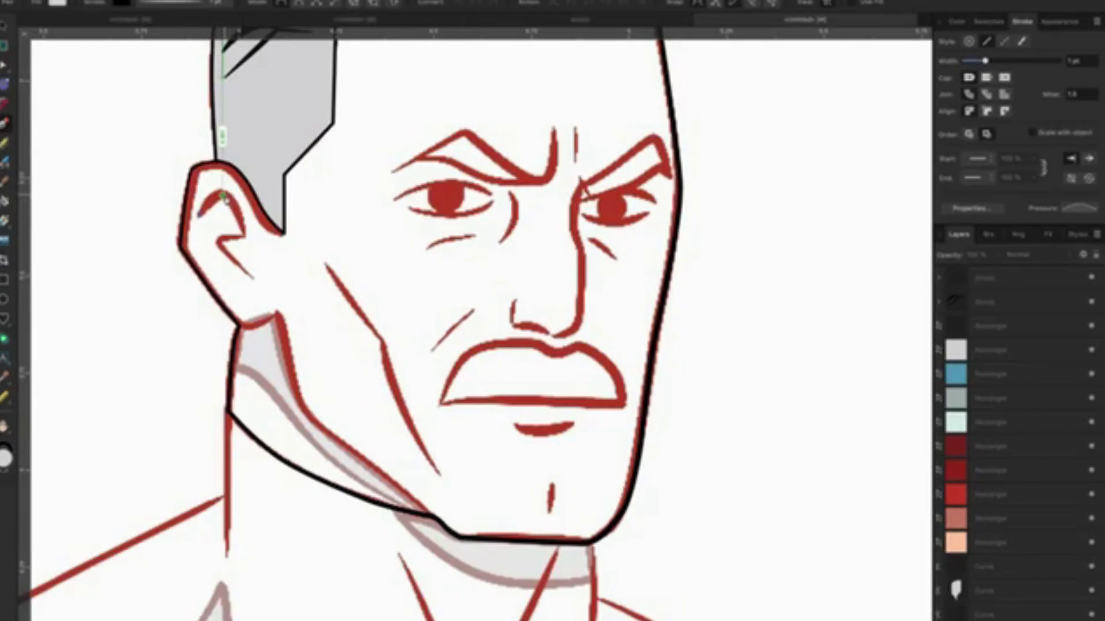
Draw a new four-point line inside the ear down to the lower ear.
click(223, 195)
click(237, 233)
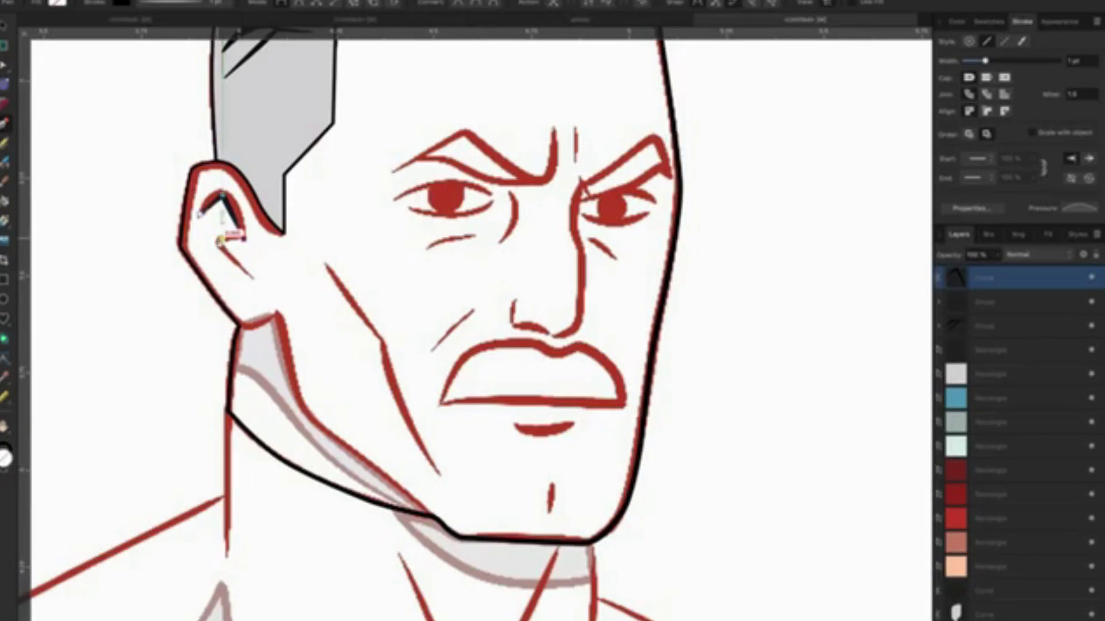
click(212, 238)
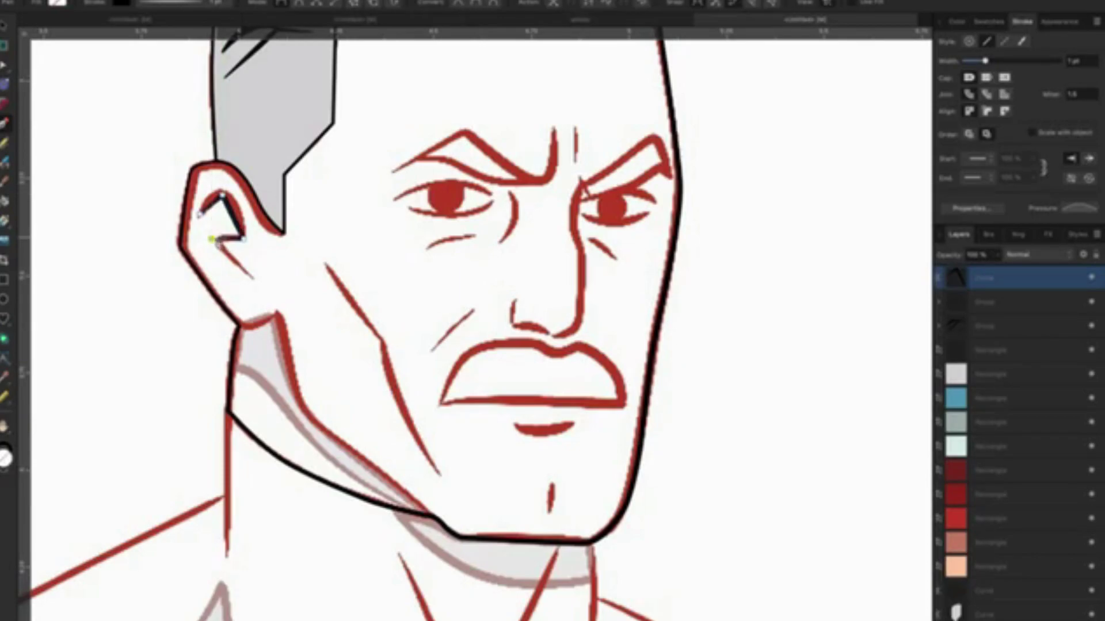
click(252, 280)
scroll(172, 230, up, 2)
scroll(182, 233, up, 3)
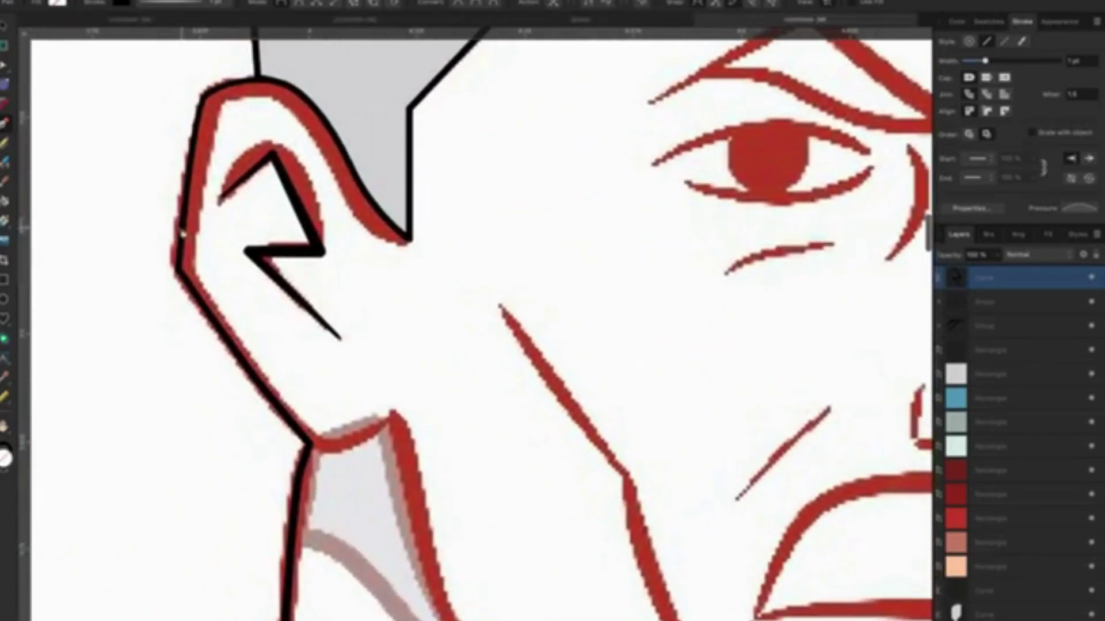
click(4, 26)
click(93, 178)
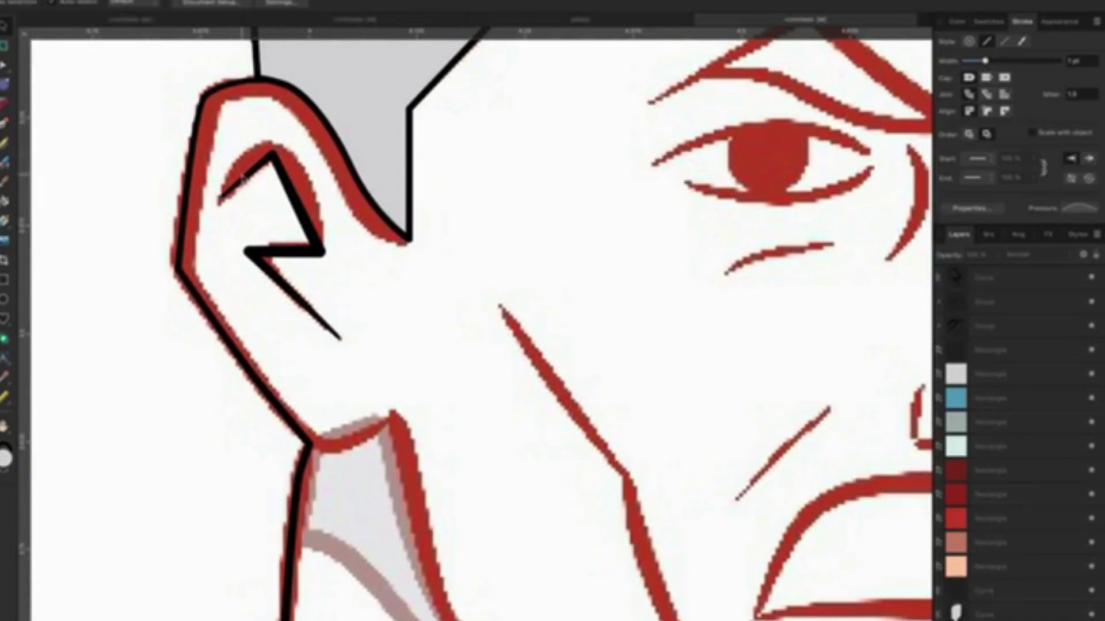
Bend the zigzag ear line's segments to follow the ear contour.
click(253, 177)
click(4, 65)
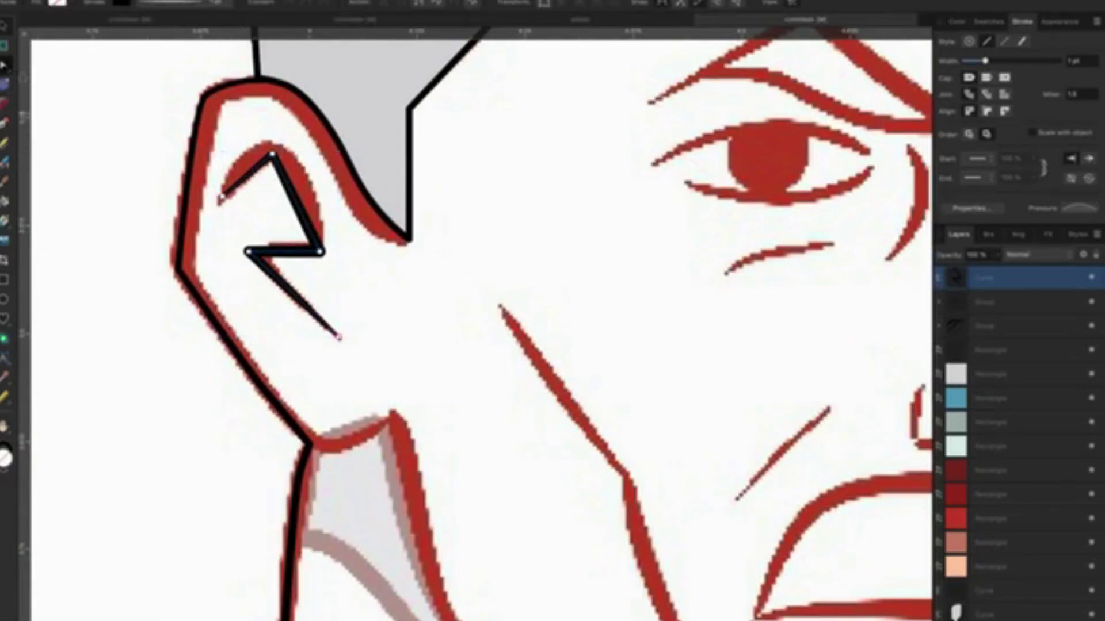
drag(250, 182, 246, 167)
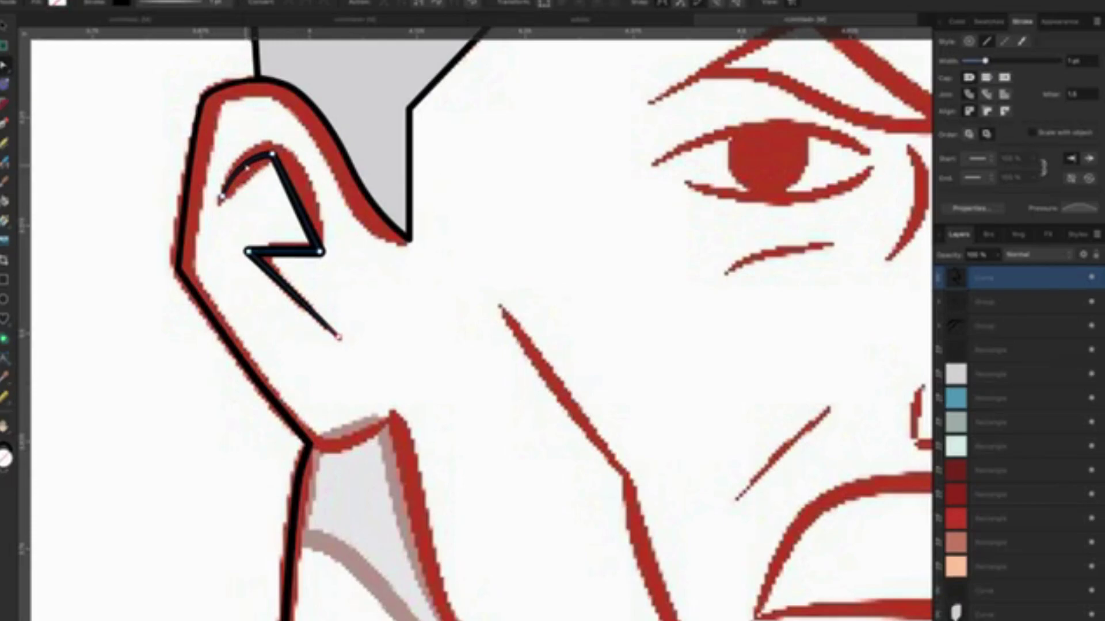
drag(300, 205, 310, 199)
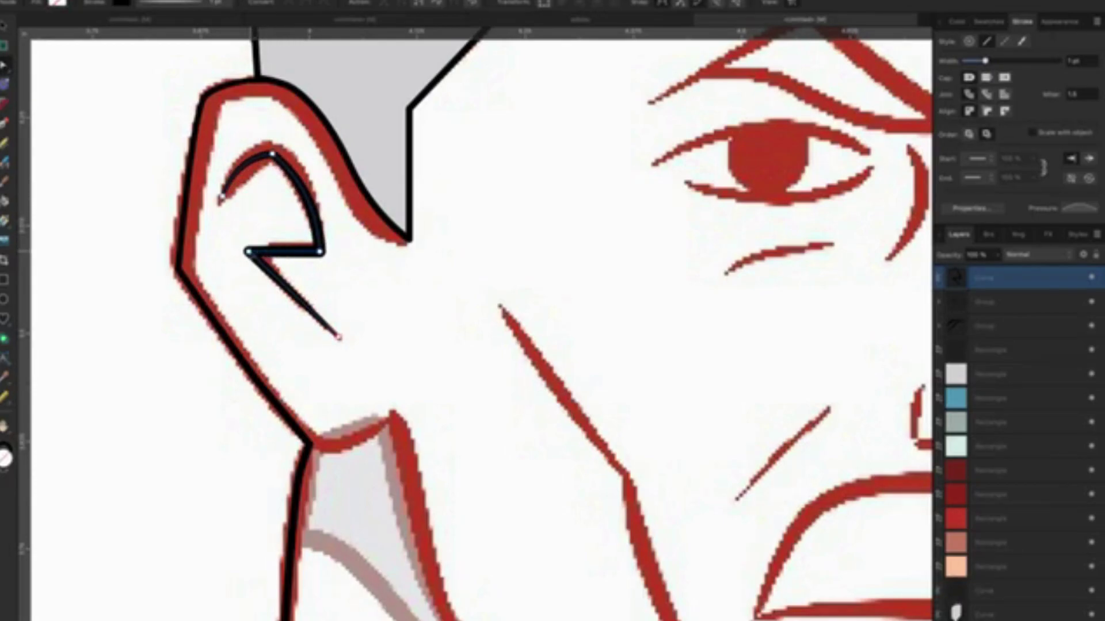
drag(248, 251, 280, 265)
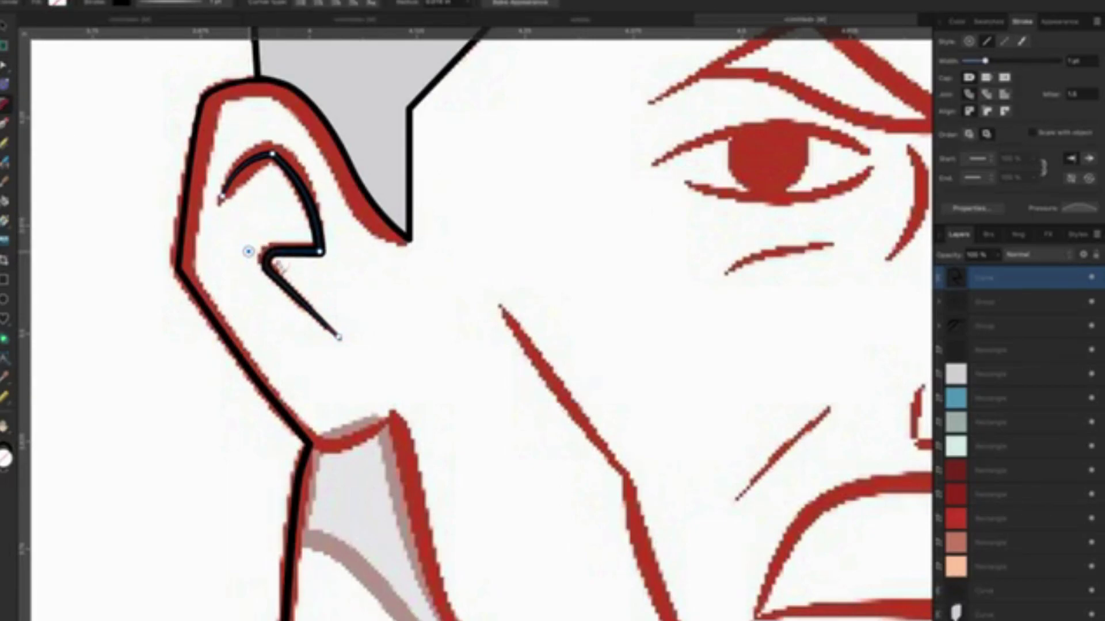
Slightly thicken the ear line's stroke.
key(v)
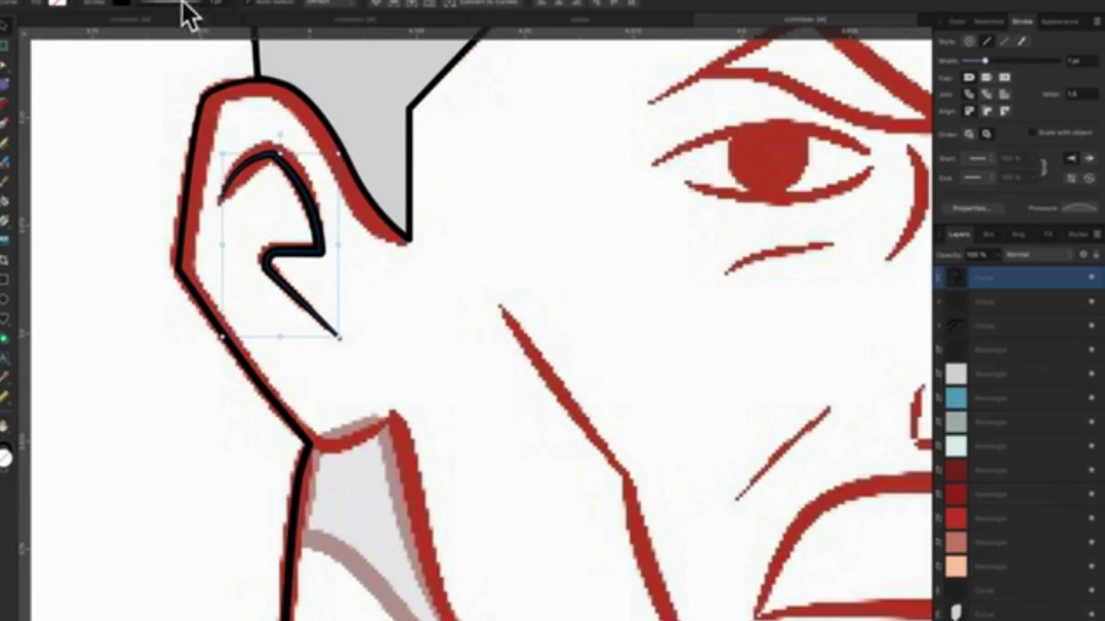
click(180, 6)
drag(148, 44, 150, 43)
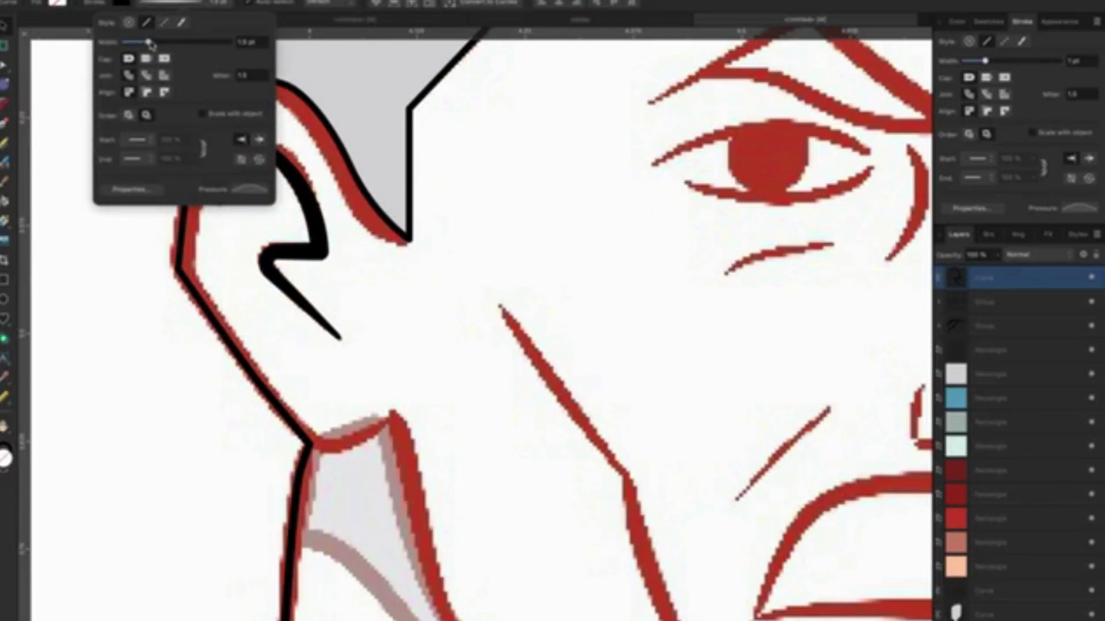
click(540, 221)
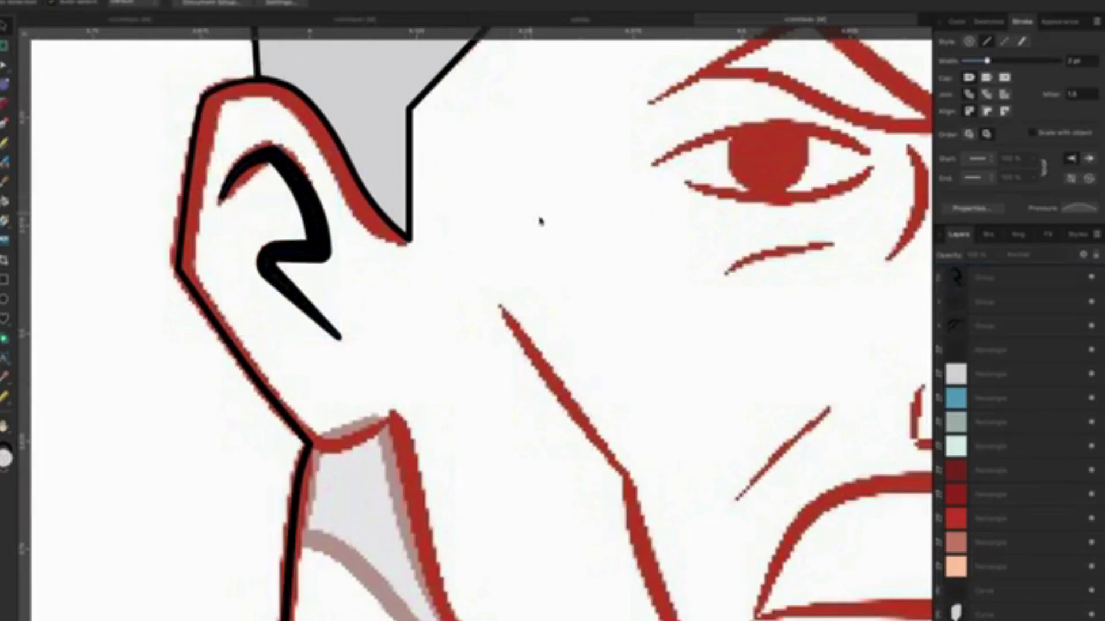
Set the ear swirl's stroke width to 1.5 pt and deselect it.
click(311, 224)
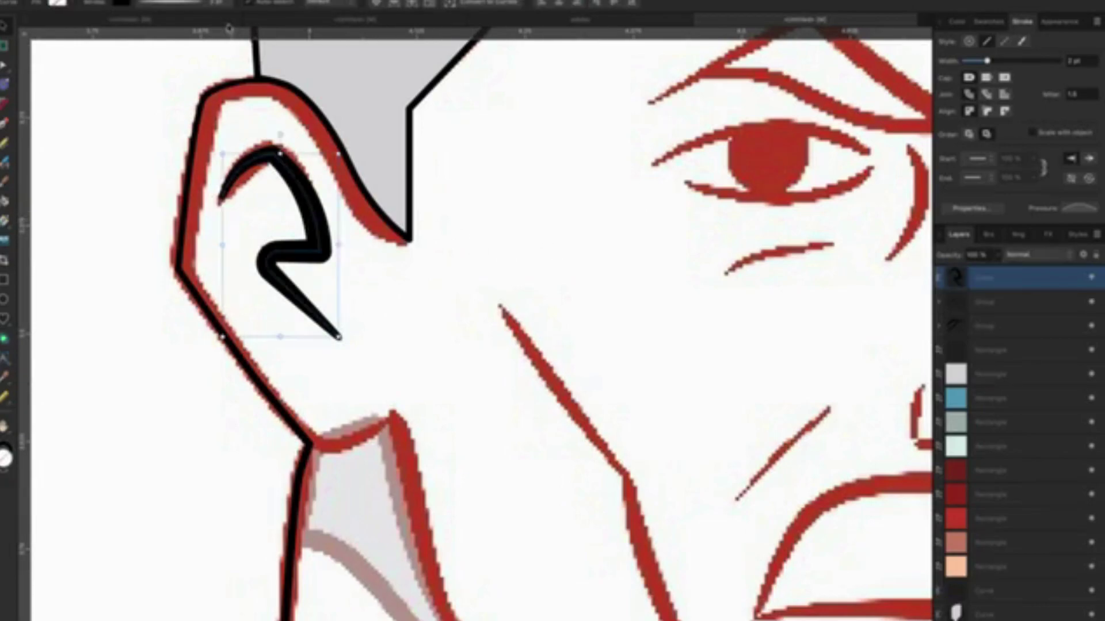
click(239, 9)
click(245, 44)
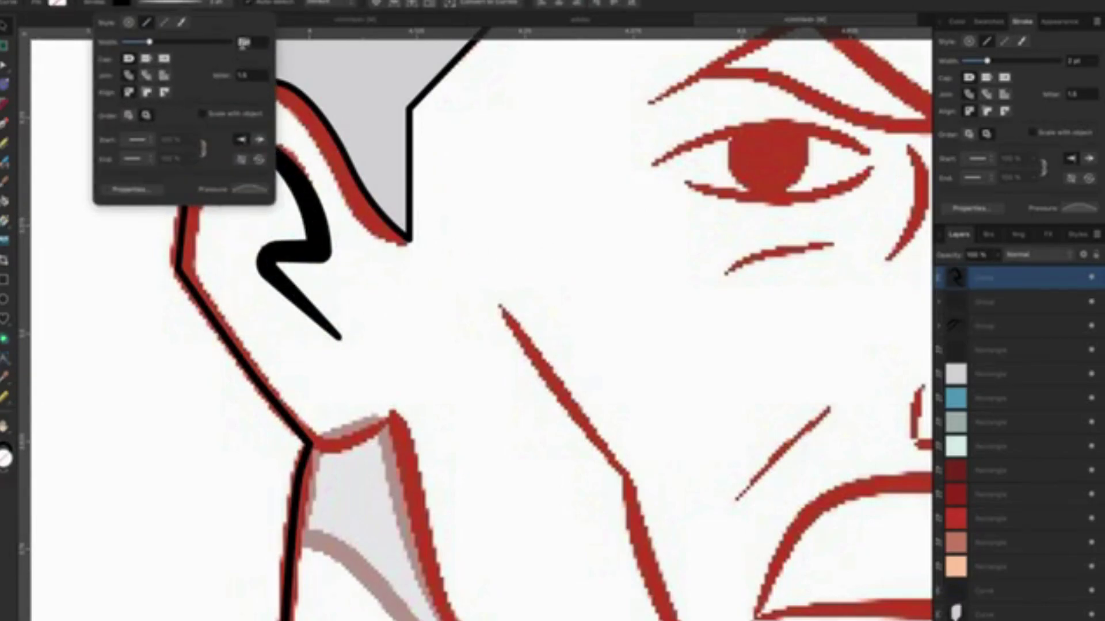
drag(244, 43, 229, 46)
text(5)
key(Return)
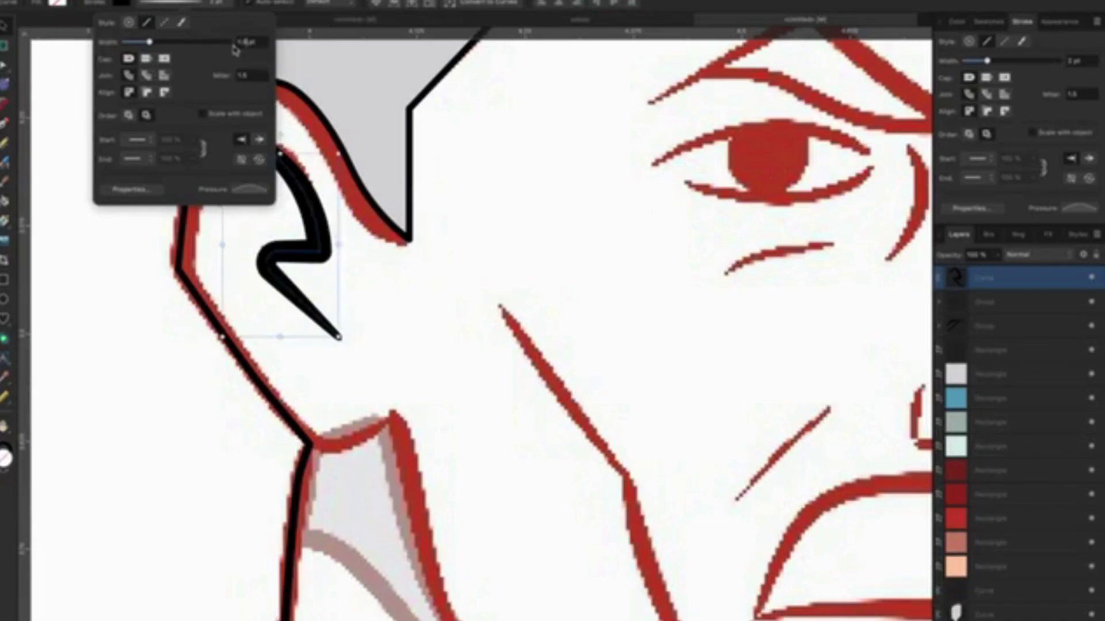
click(535, 288)
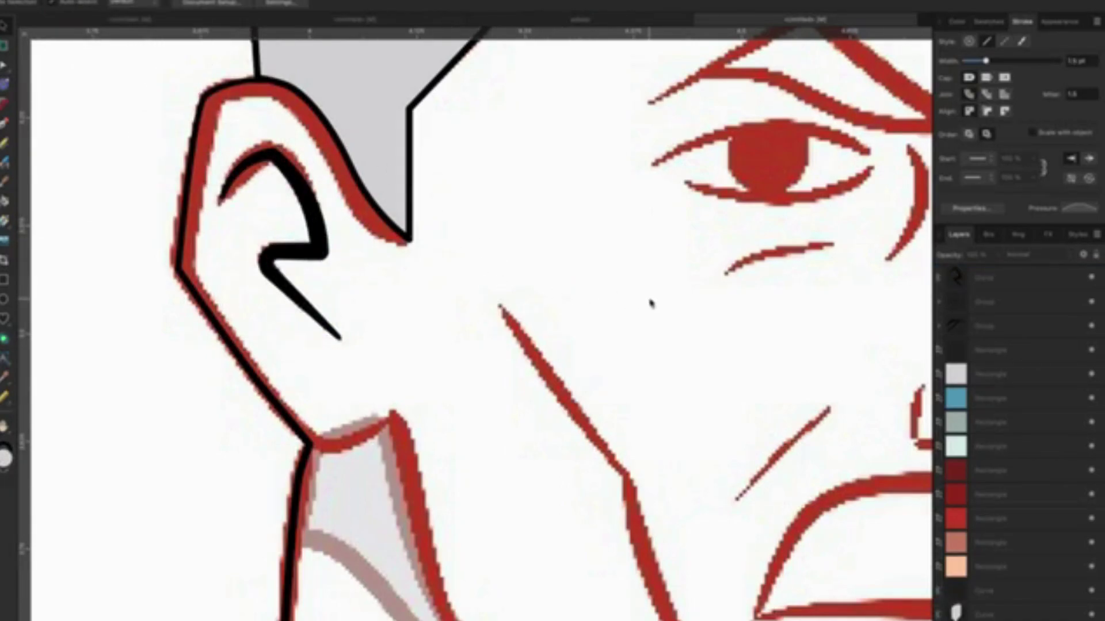
scroll(650, 304, down, 5)
Trace the eyebrow's upper edge to its peak and down toward the nose.
scroll(676, 300, right, 2)
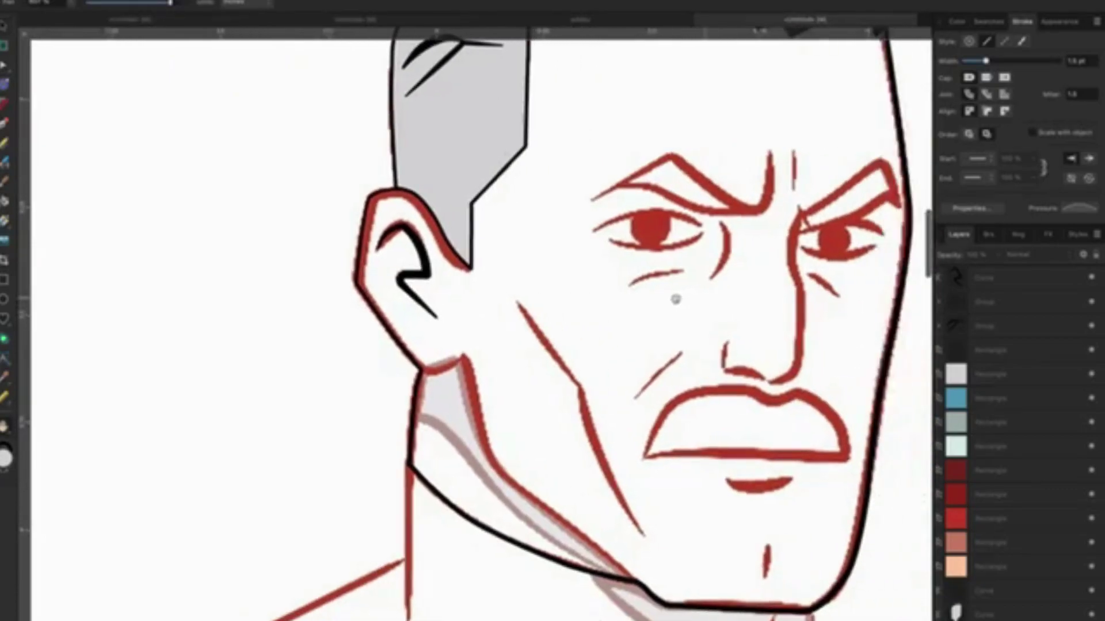
scroll(676, 299, right, 3)
scroll(502, 297, up, 1)
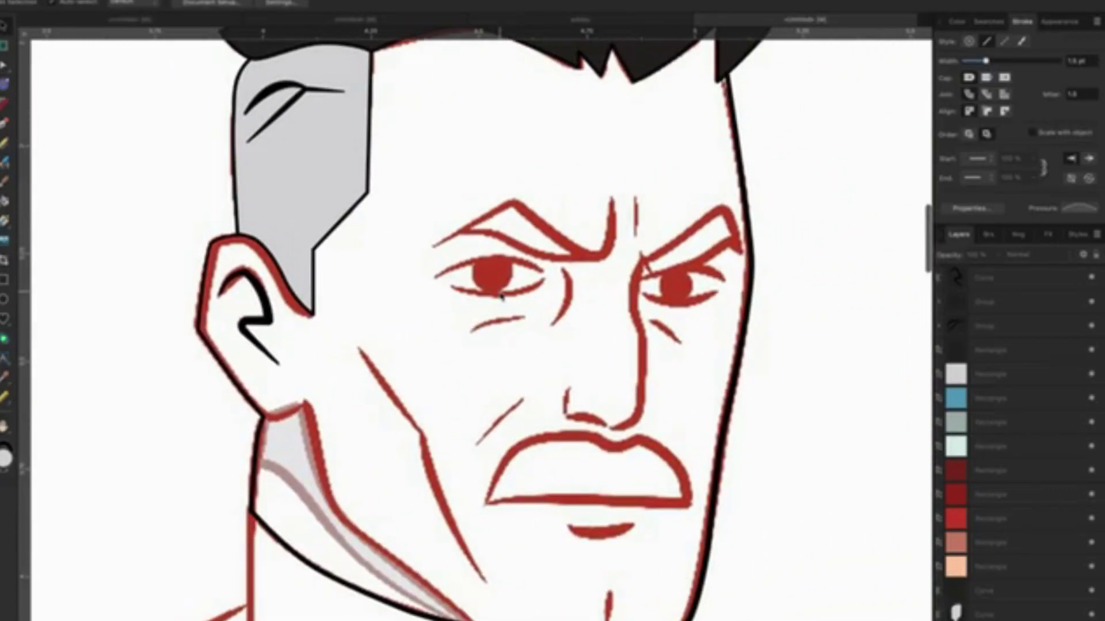
scroll(502, 296, up, 1)
scroll(501, 297, up, 1)
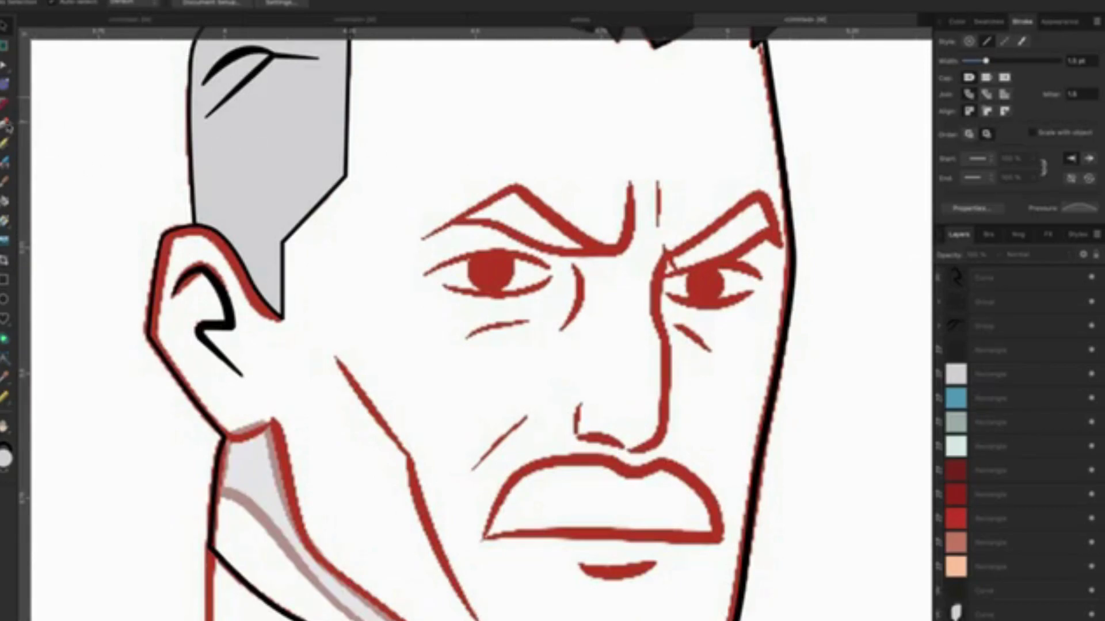
click(6, 123)
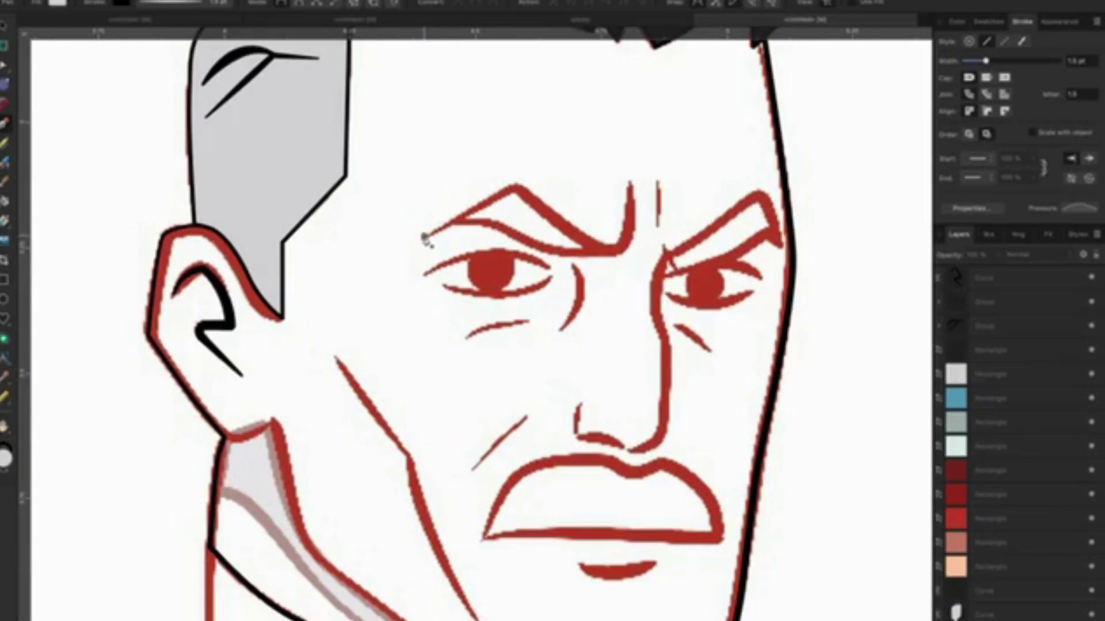
click(517, 186)
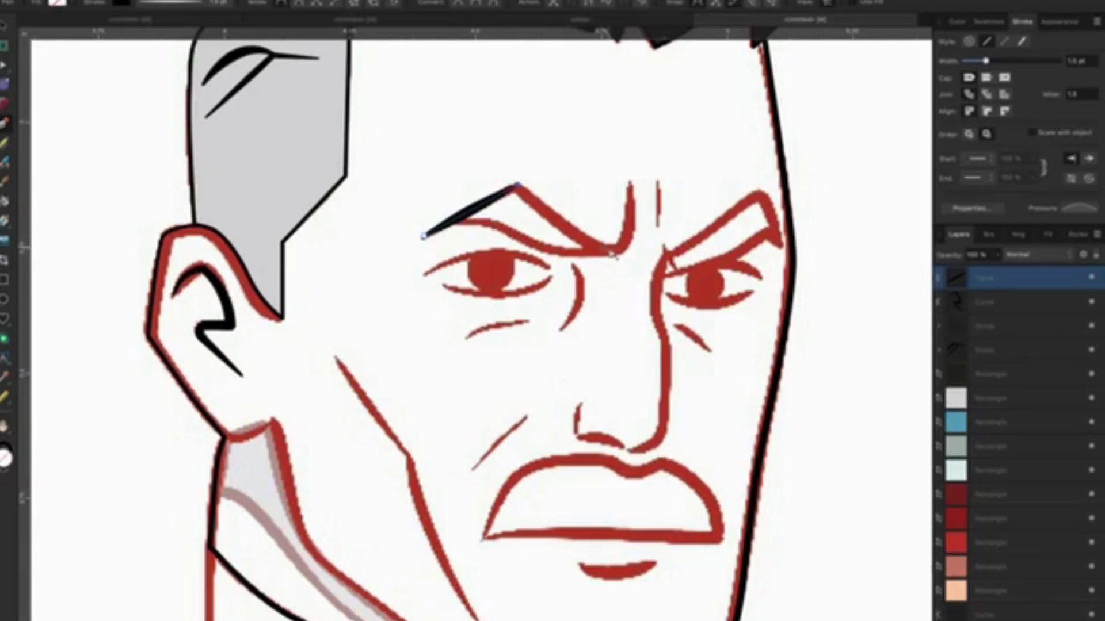
drag(615, 245, 627, 239)
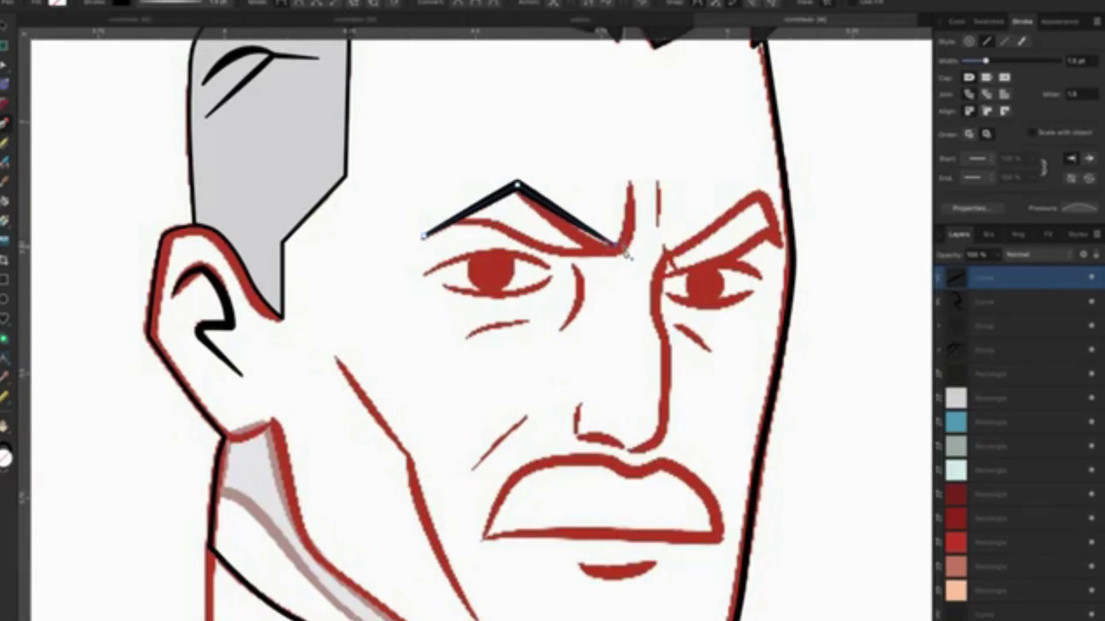
drag(626, 239, 623, 256)
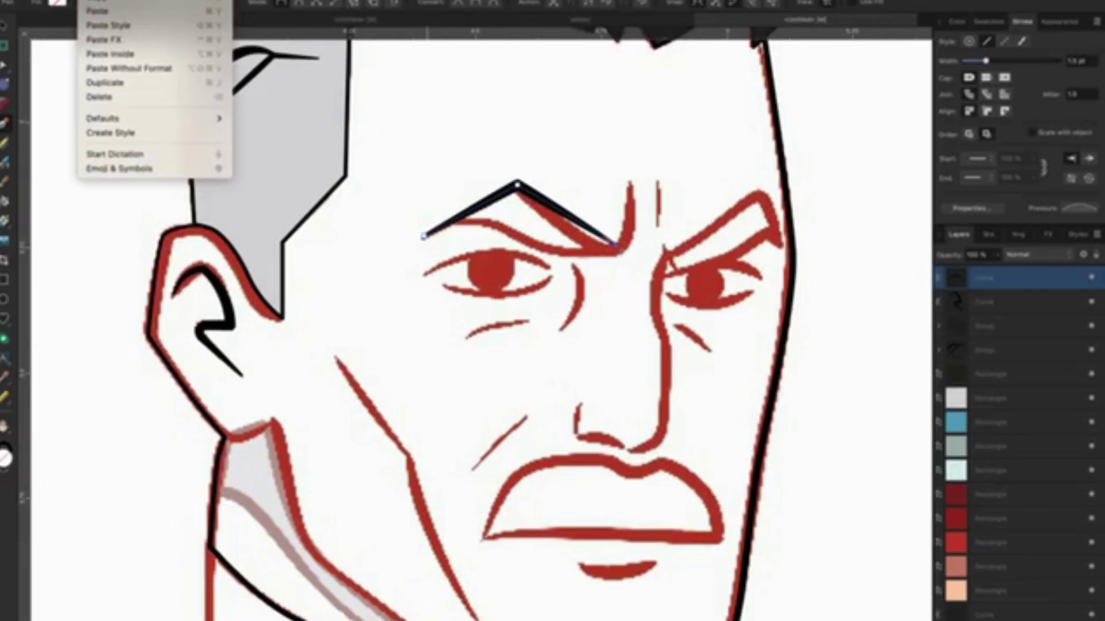
Redraw the brow's descending edge and close the angular shape along its underside.
key(Delete)
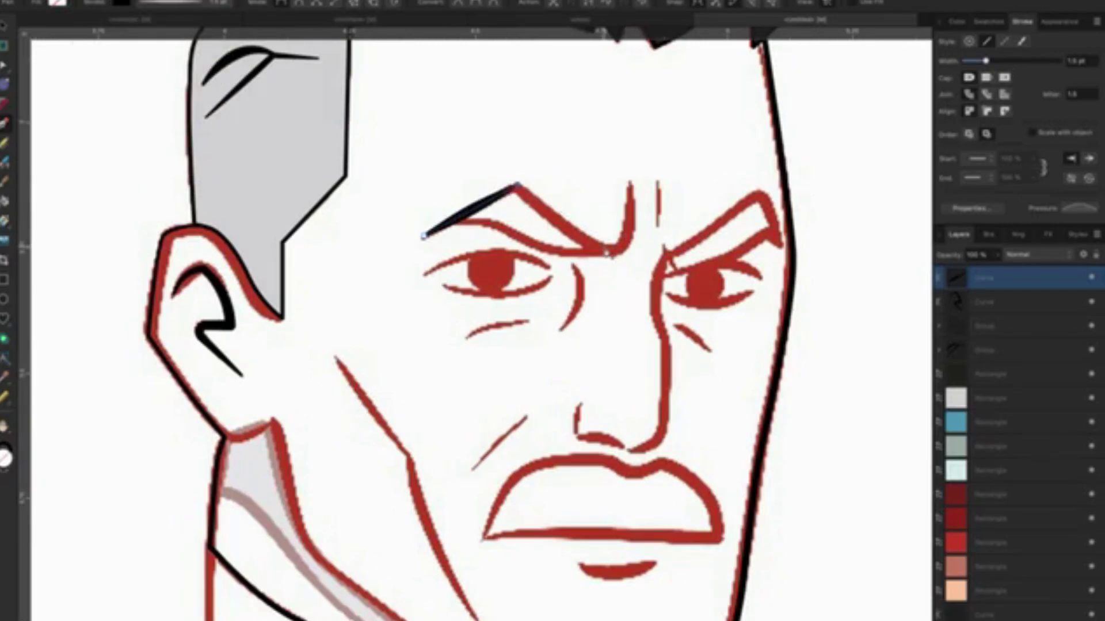
click(616, 254)
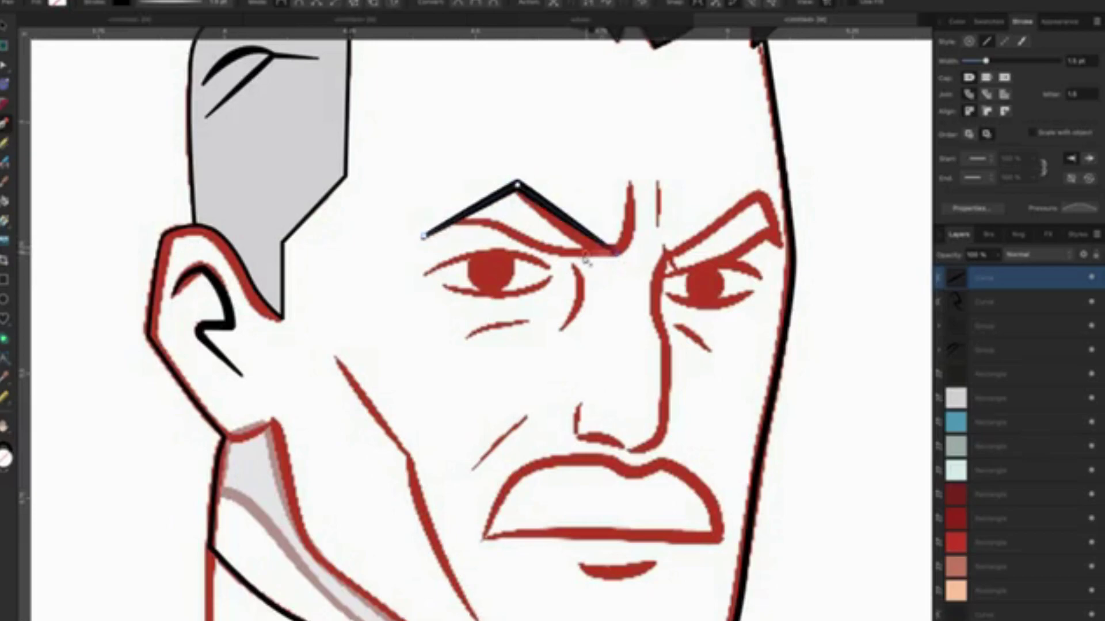
click(553, 254)
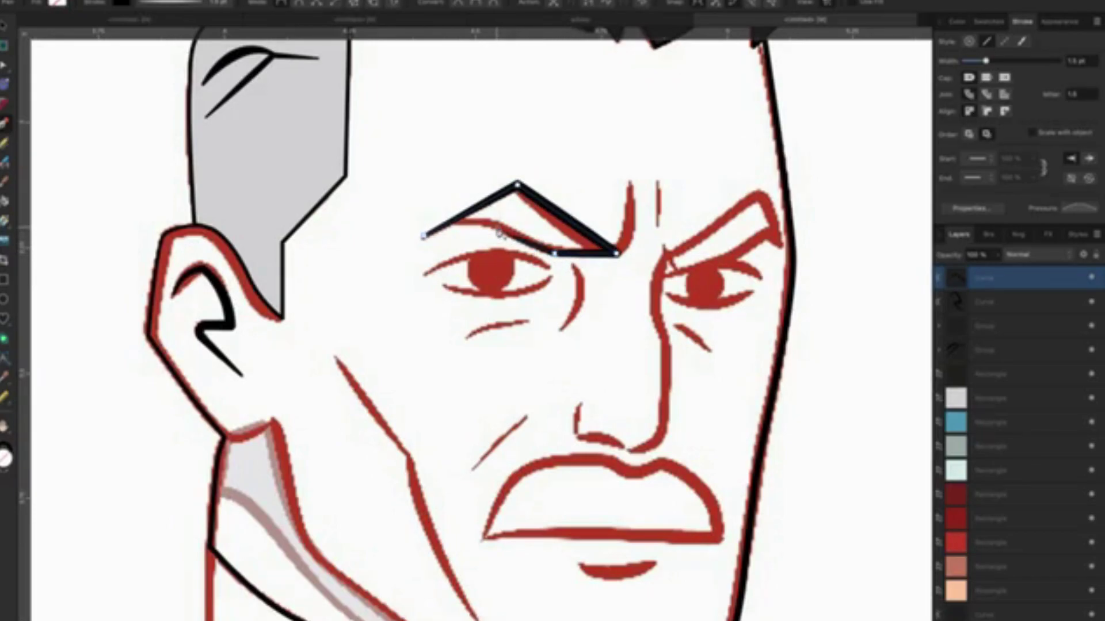
click(458, 227)
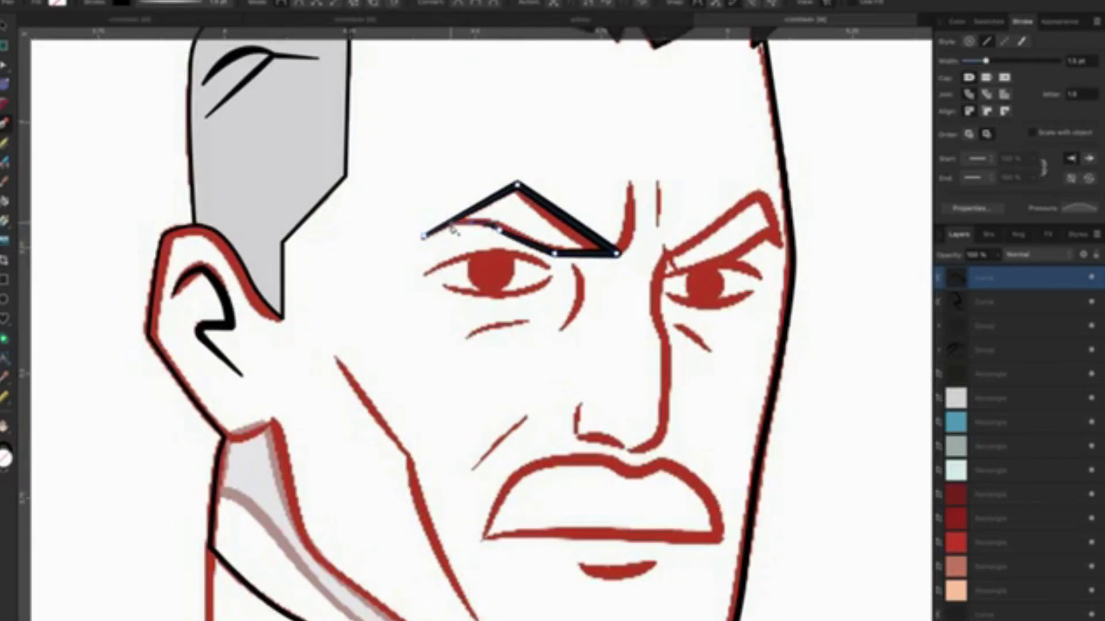
click(423, 236)
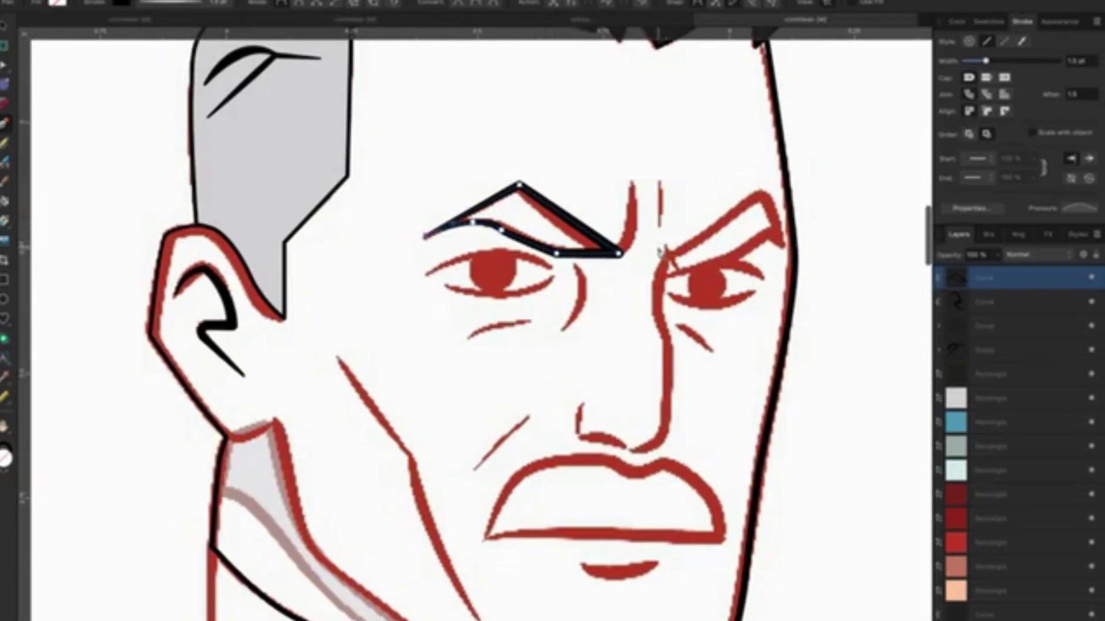
key(v)
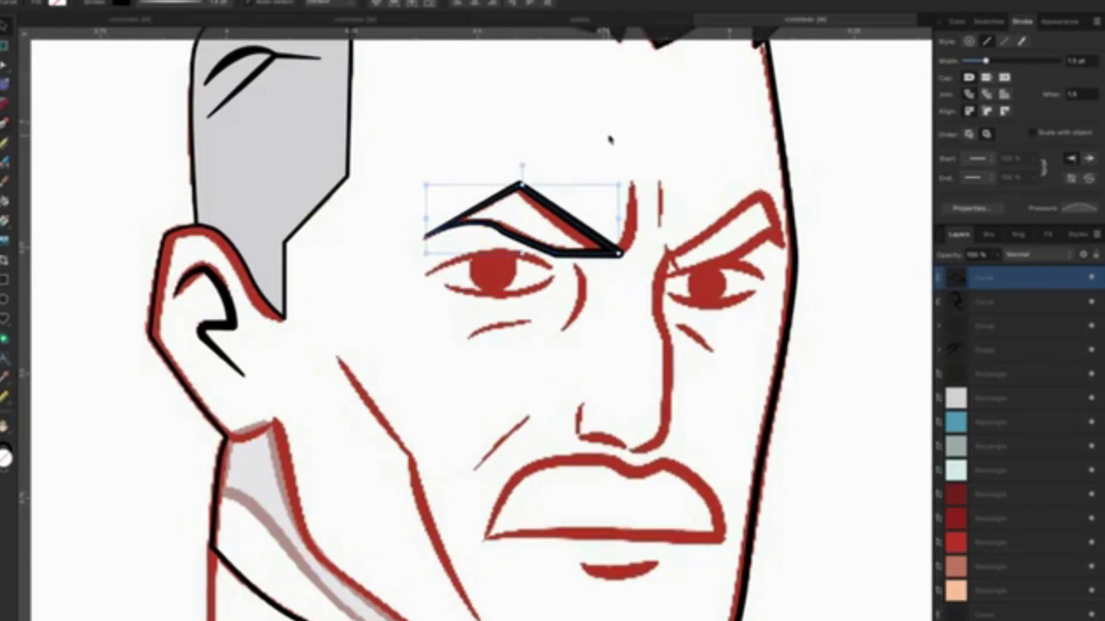
Fill the eyebrow solid black and clear the selection.
scroll(569, 209, up, 3)
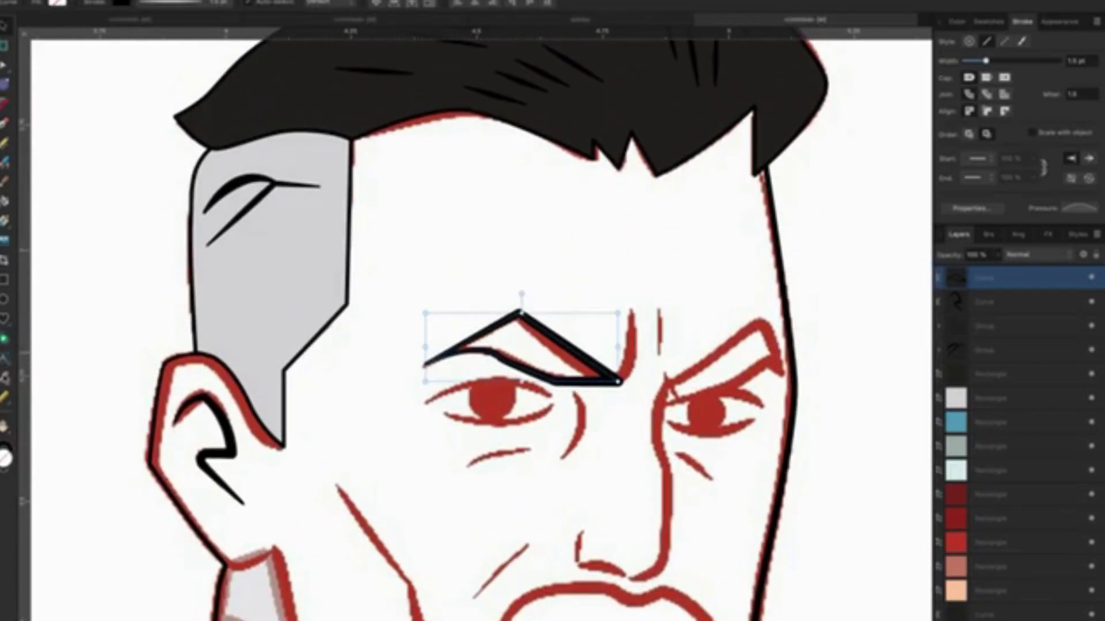
click(5, 376)
key(shift+x)
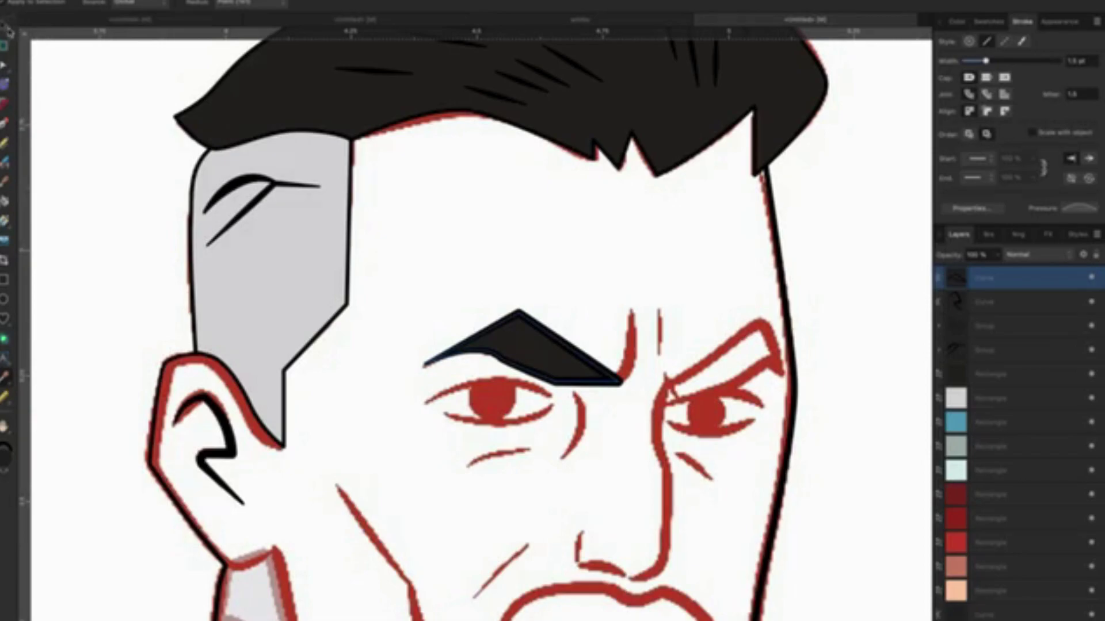
click(6, 27)
click(554, 278)
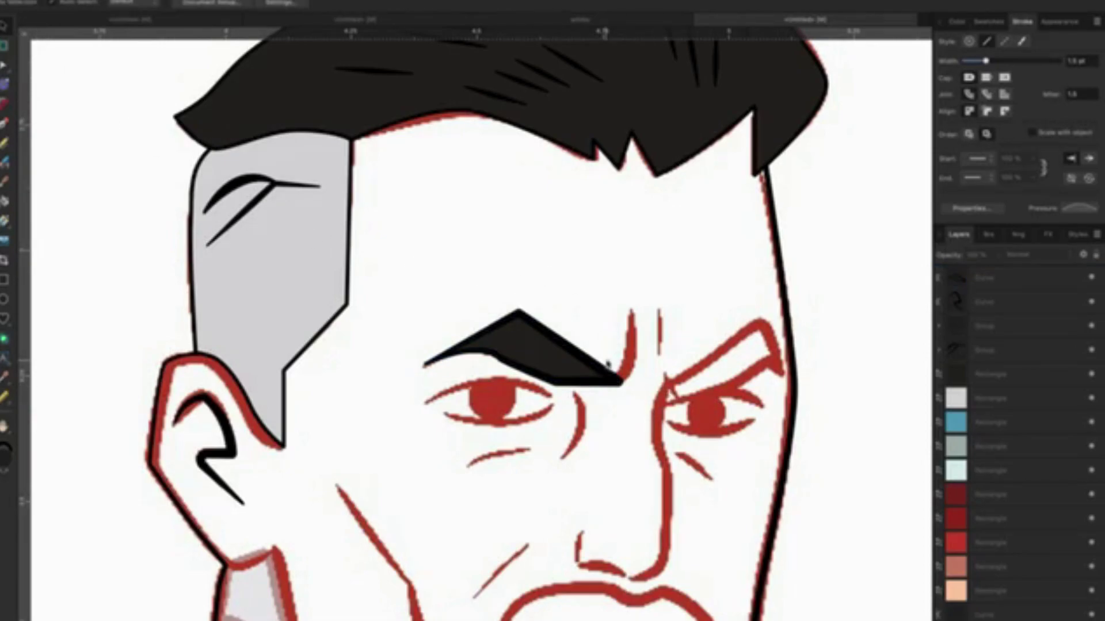
Draw a curved line from the brow's inner corner up along the frown crease.
scroll(608, 364, up, 3)
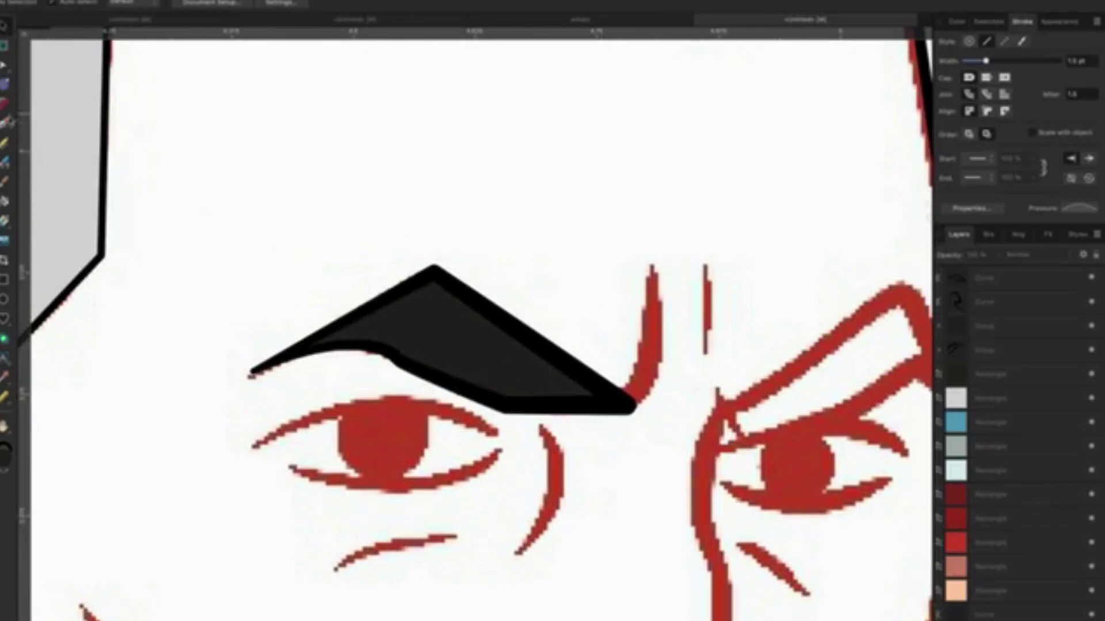
key(p)
click(611, 406)
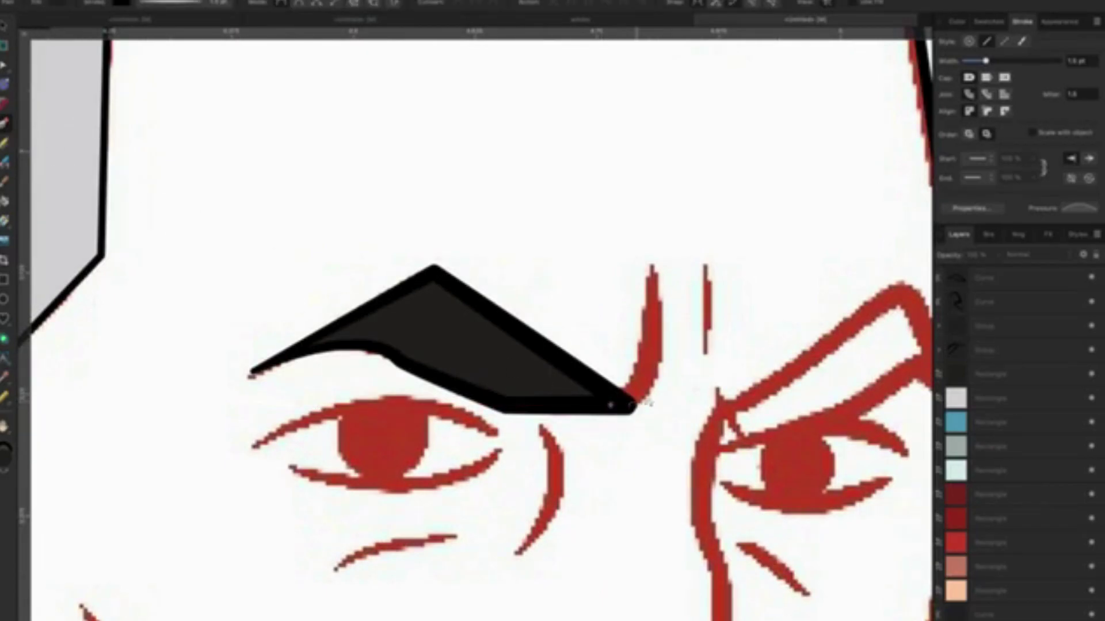
drag(656, 363, 663, 313)
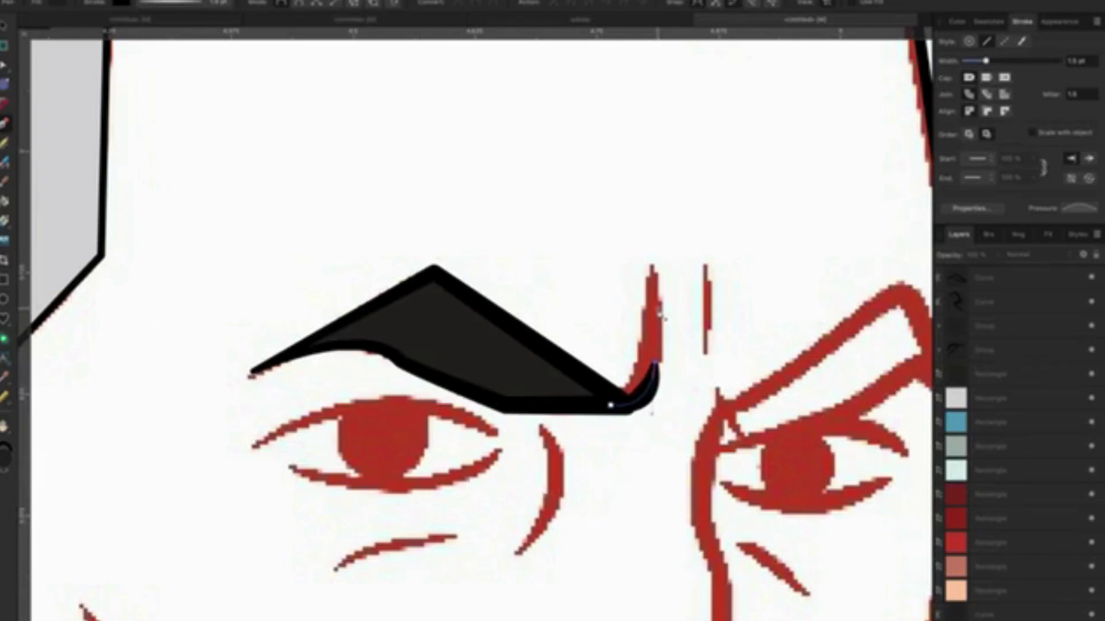
click(652, 272)
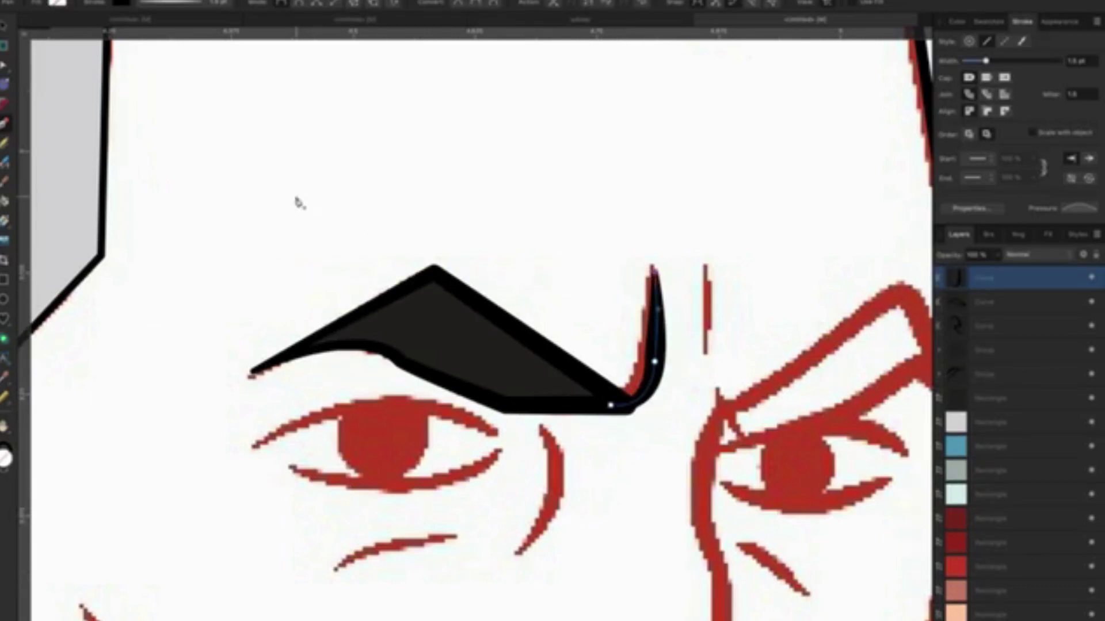
key(Escape)
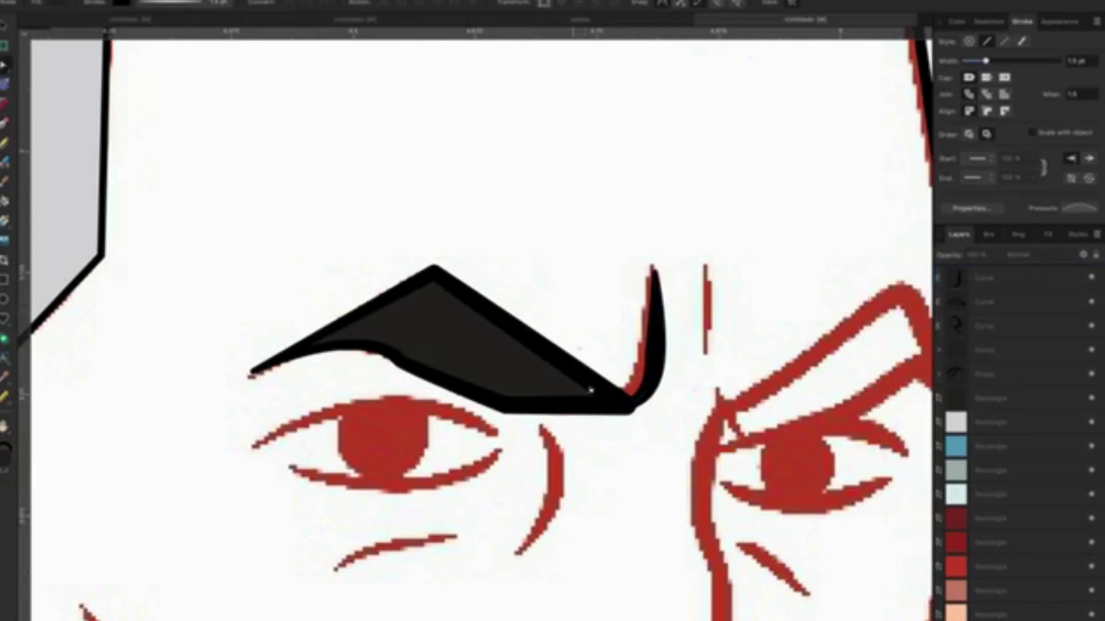
Slide the frown line's bottom node left and reshape its lower curve.
click(658, 391)
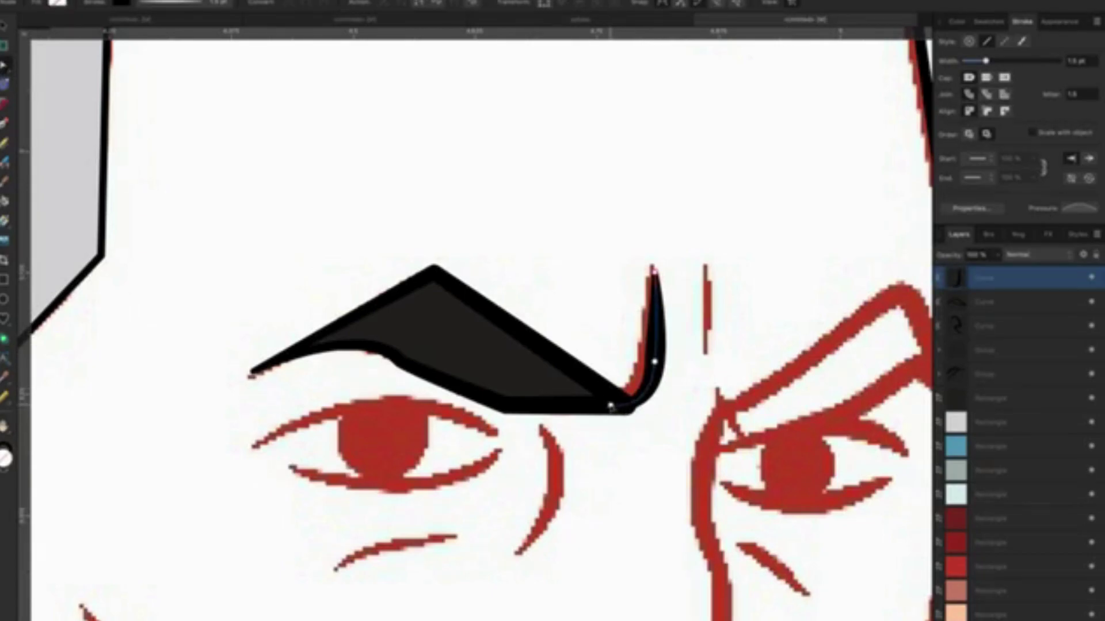
drag(611, 406, 562, 406)
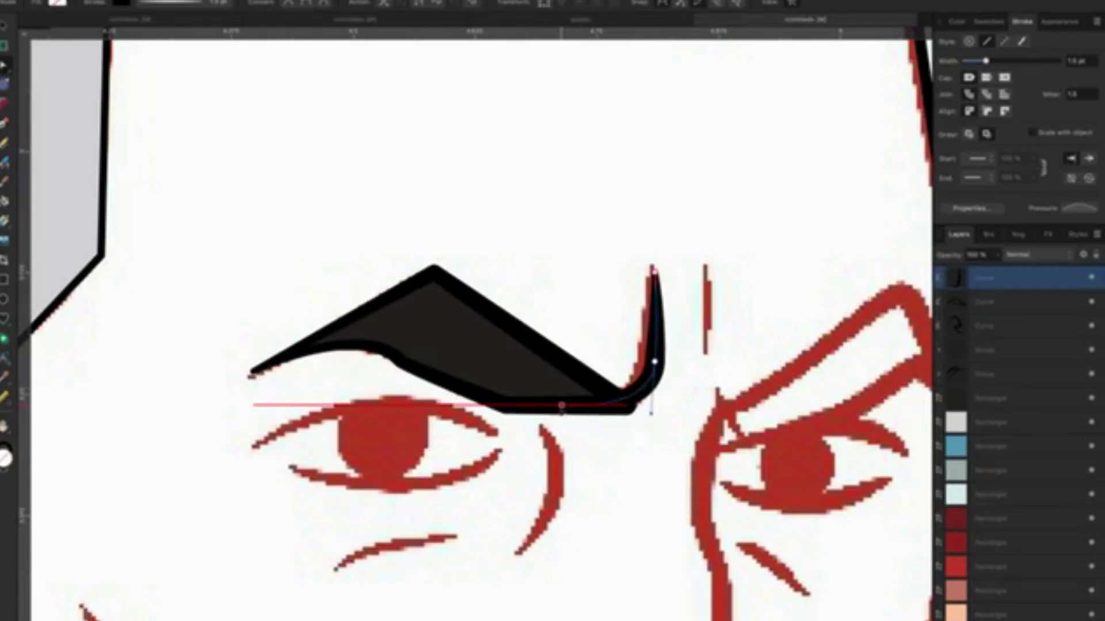
drag(655, 362, 655, 322)
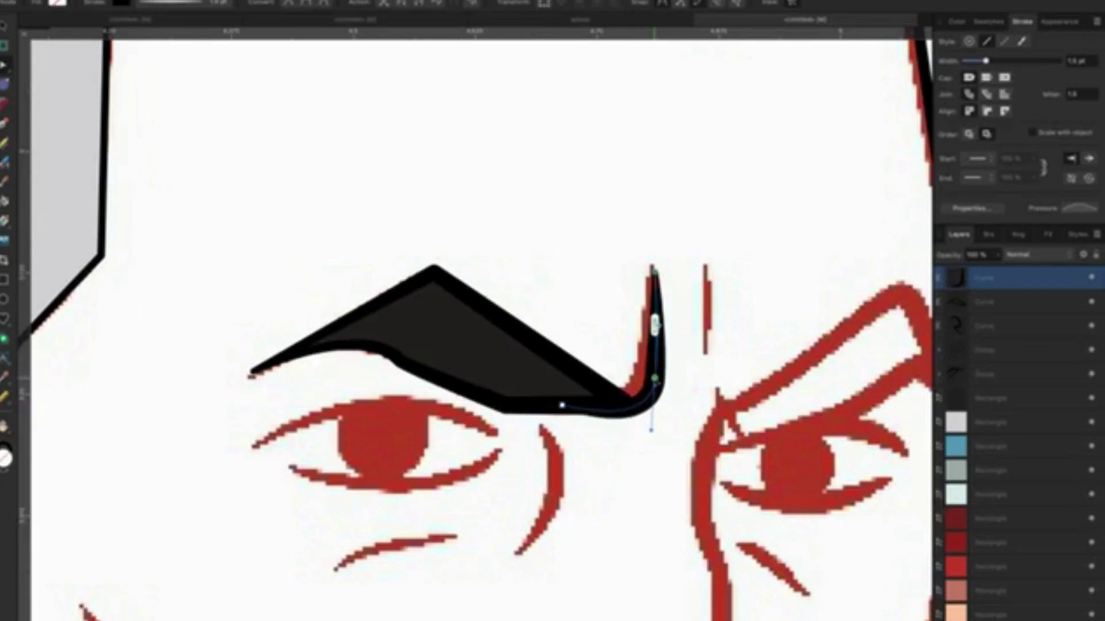
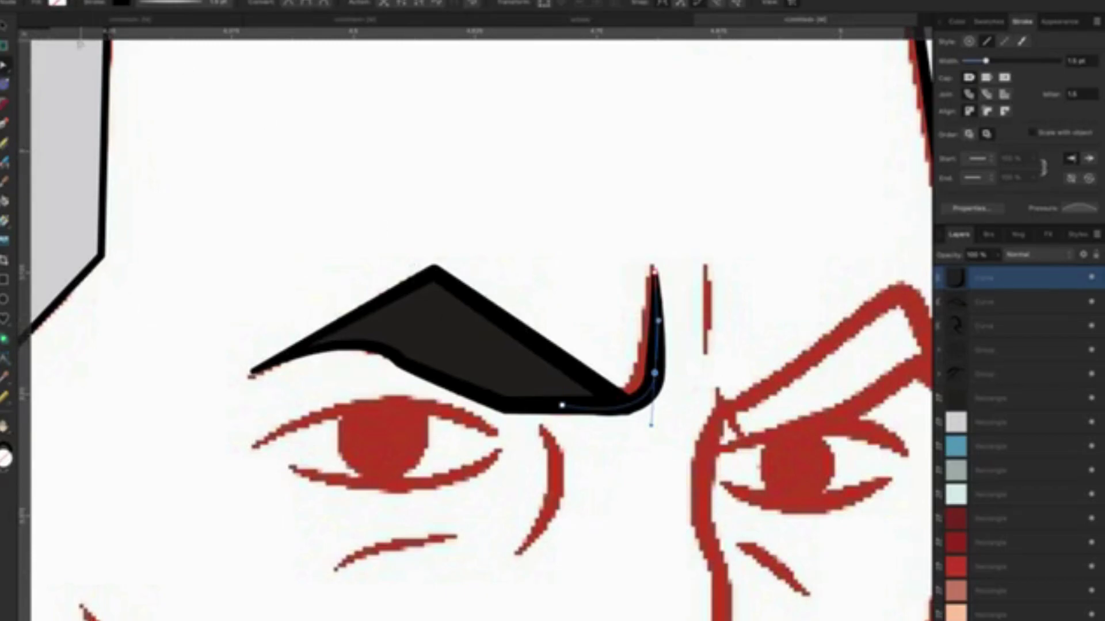
Change the left eyebrow's fill from dark grey to pure black.
click(4, 27)
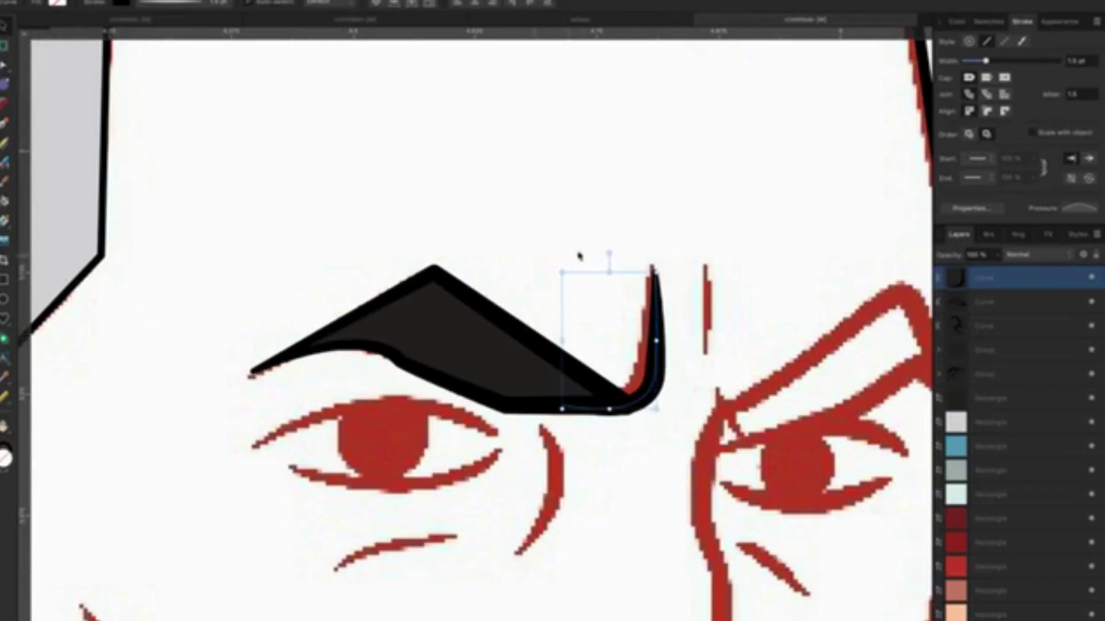
click(740, 265)
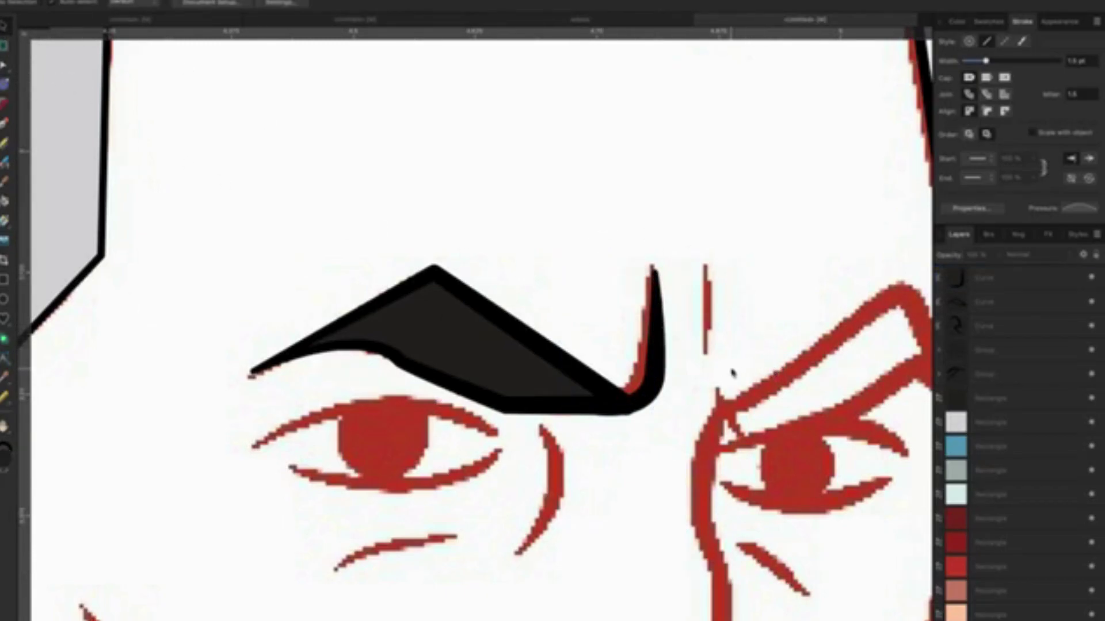
click(455, 332)
click(47, 5)
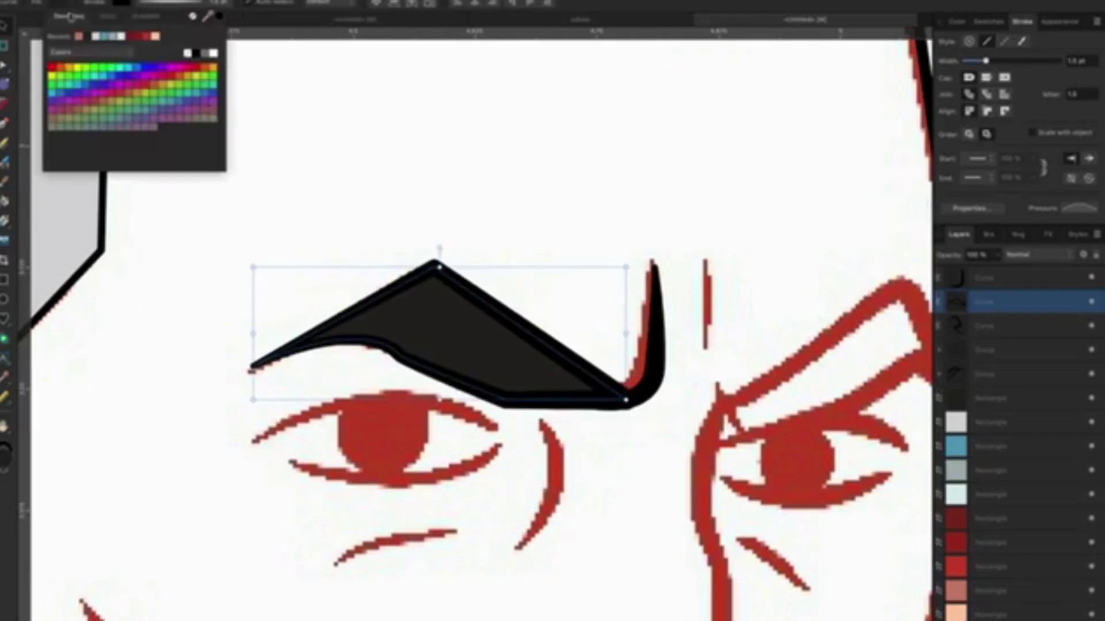
click(197, 54)
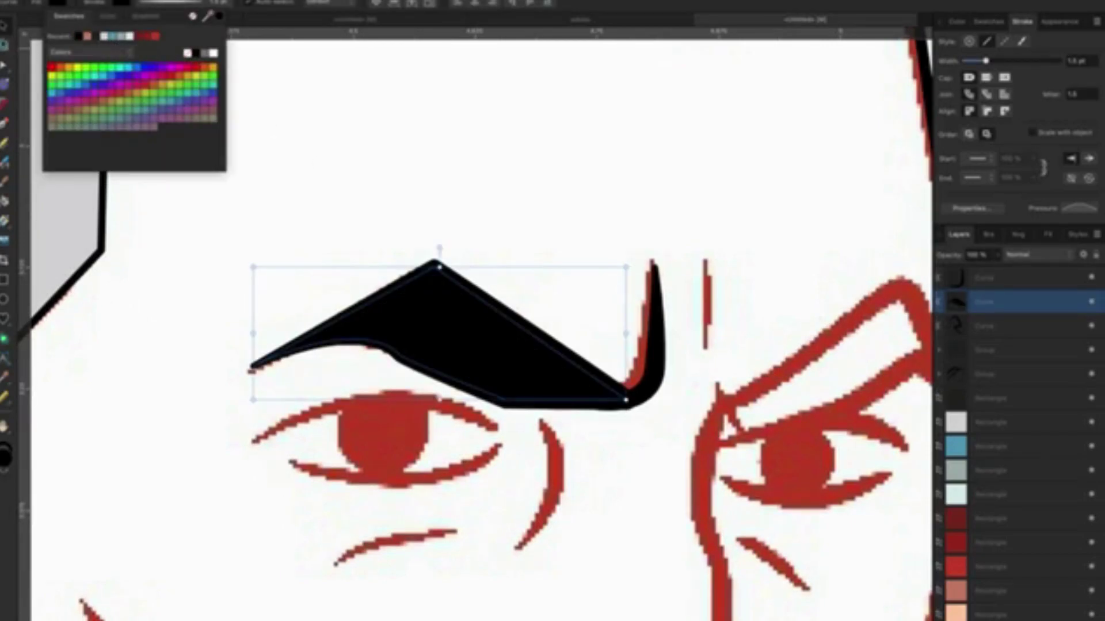
key(Escape)
click(546, 158)
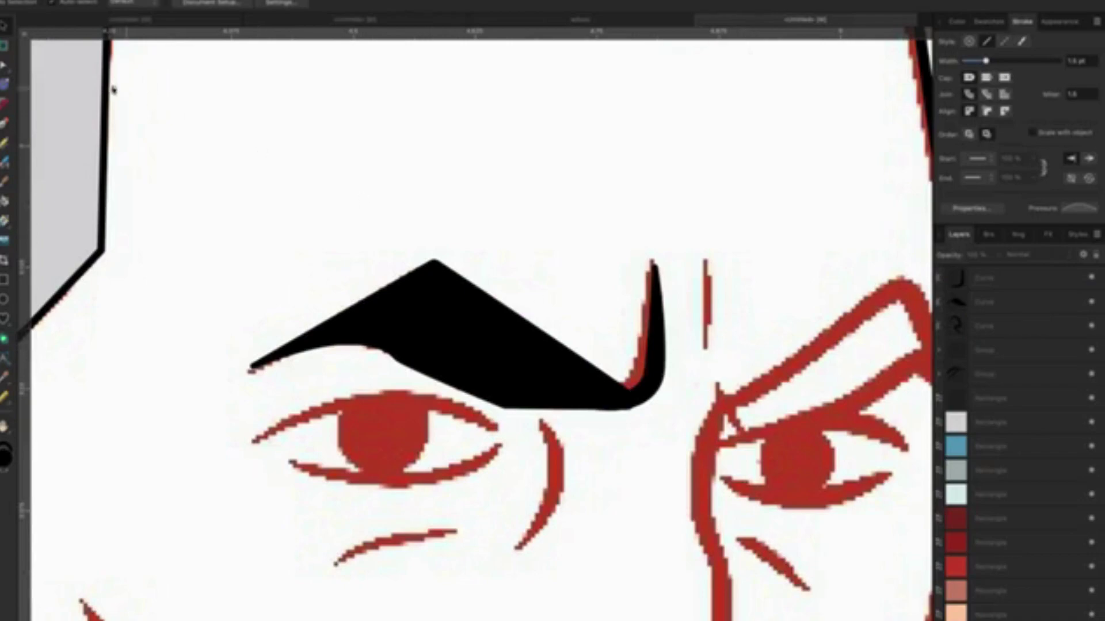
Draw the crease between the eyebrows with the Pen and reduce its stroke width.
click(5, 124)
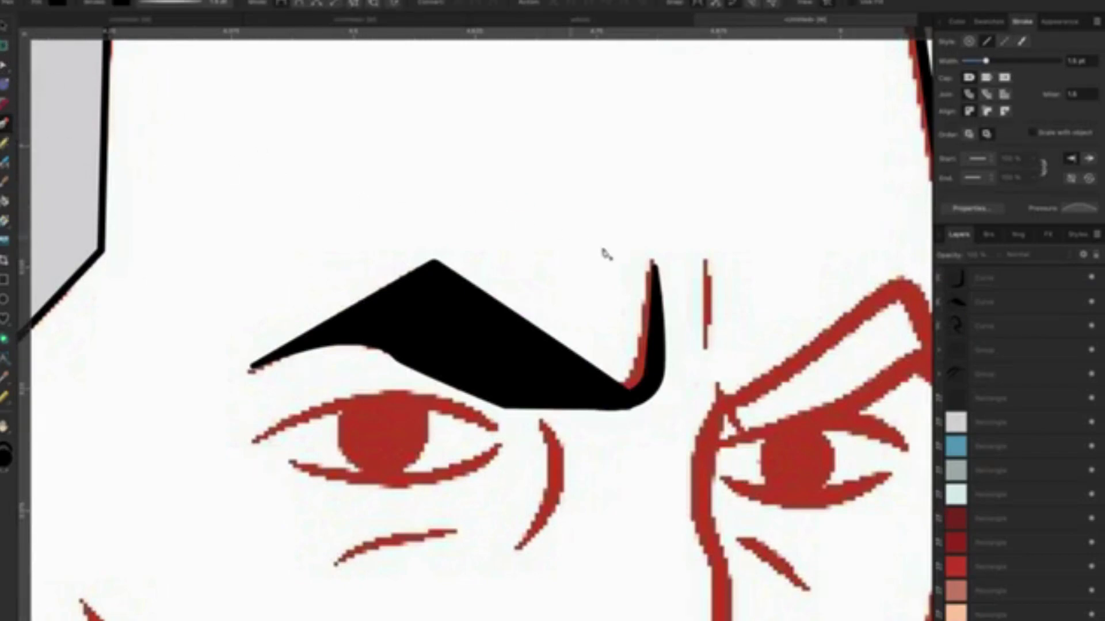
scroll(707, 340, down, 1)
drag(707, 339, 706, 343)
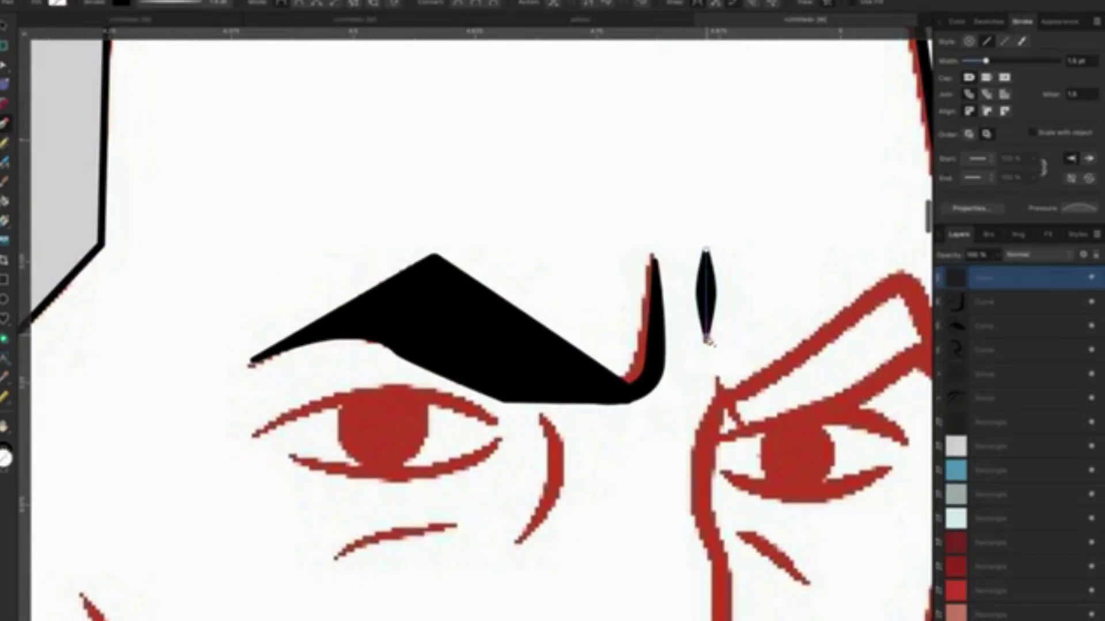
click(159, 5)
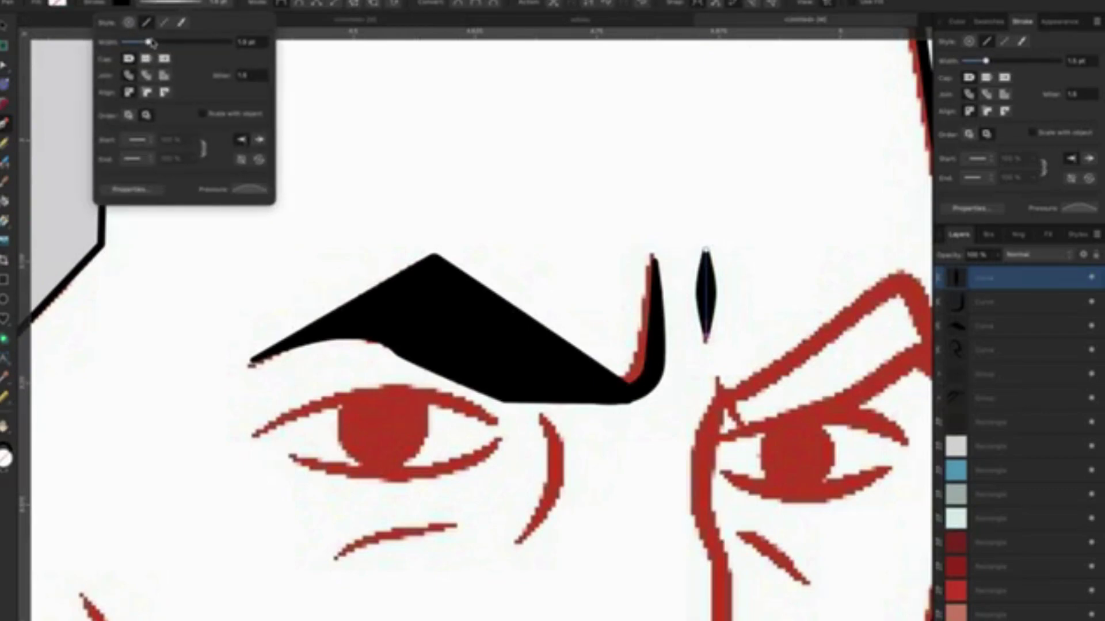
drag(148, 42, 141, 44)
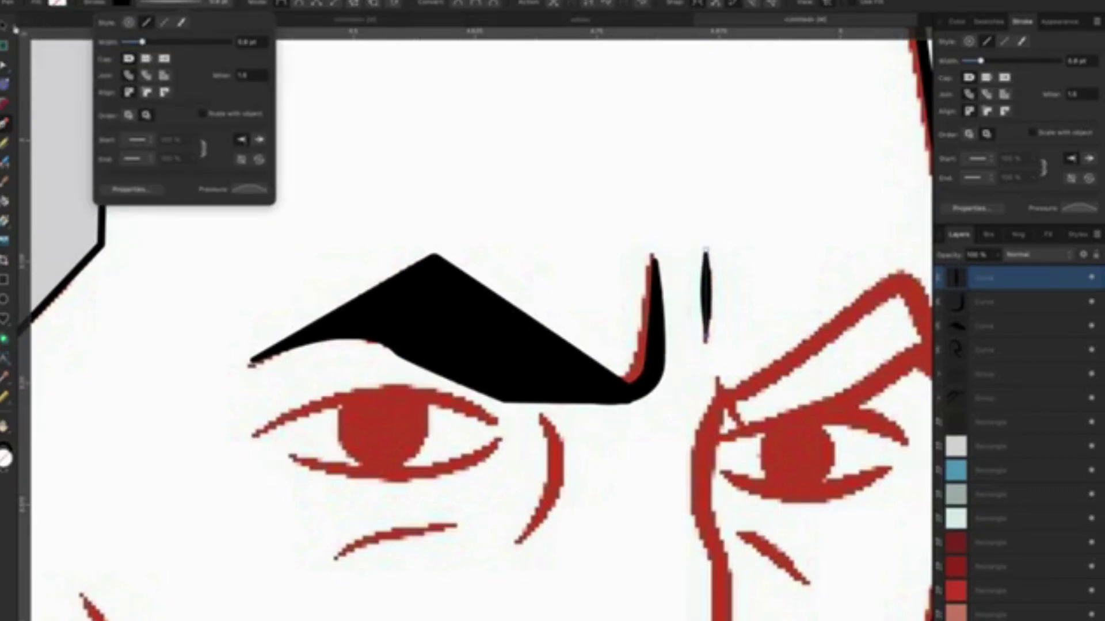
key(v)
click(460, 160)
scroll(558, 178, down, 2)
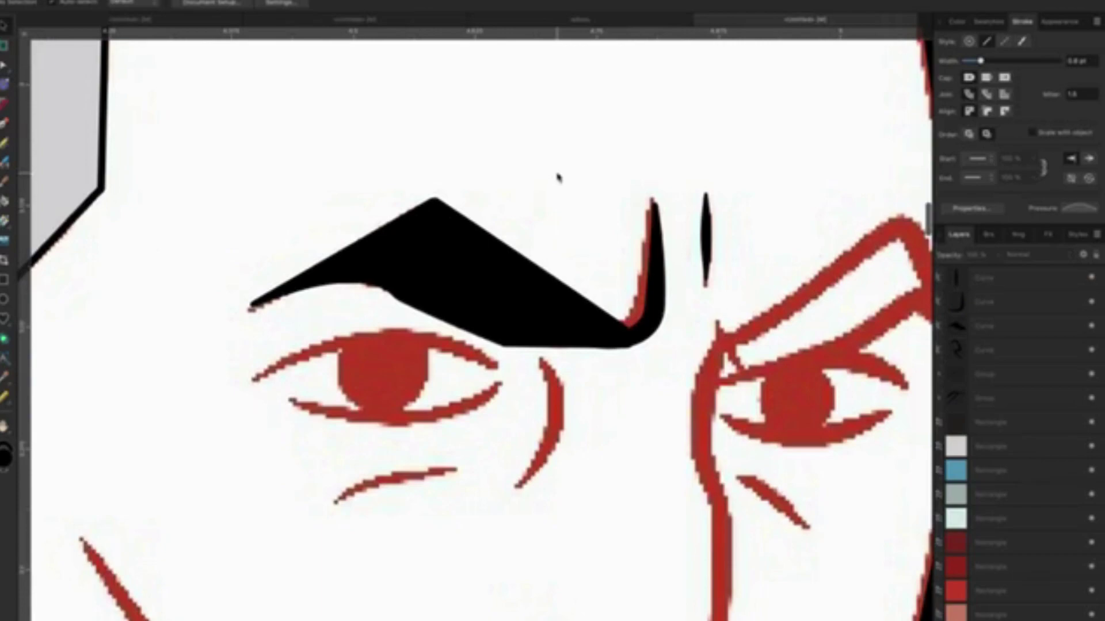
scroll(558, 178, down, 5)
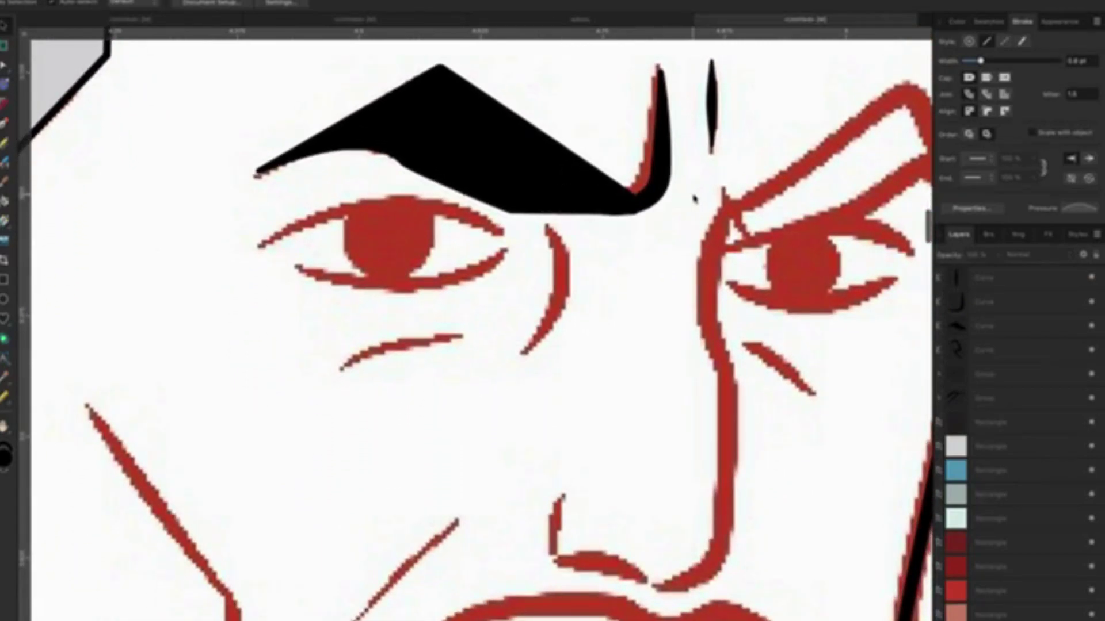
drag(720, 190, 518, 211)
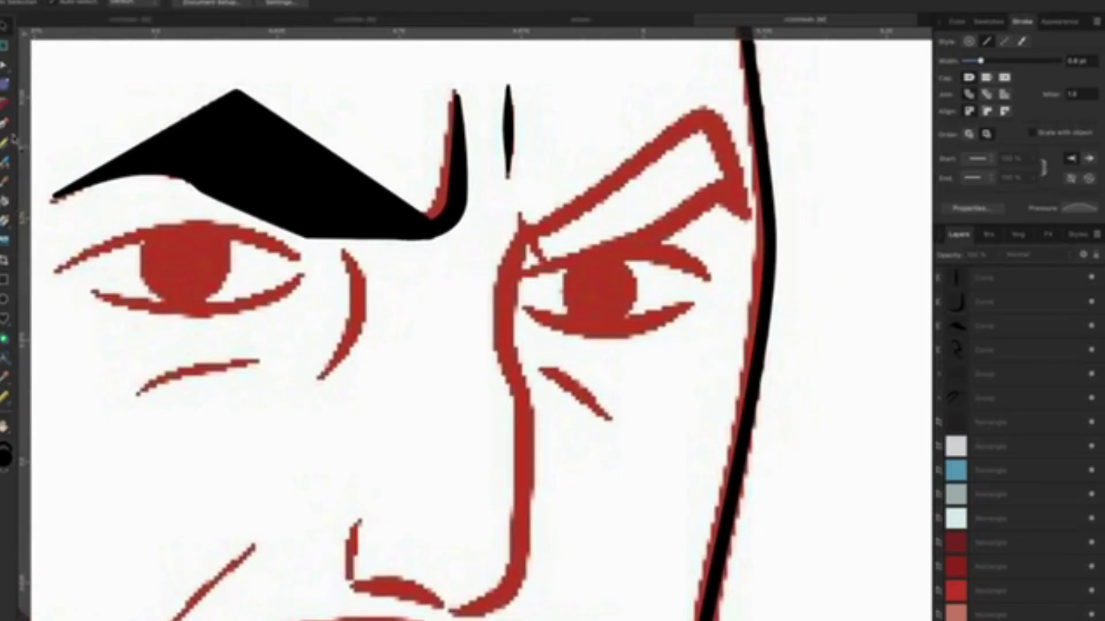
key(p)
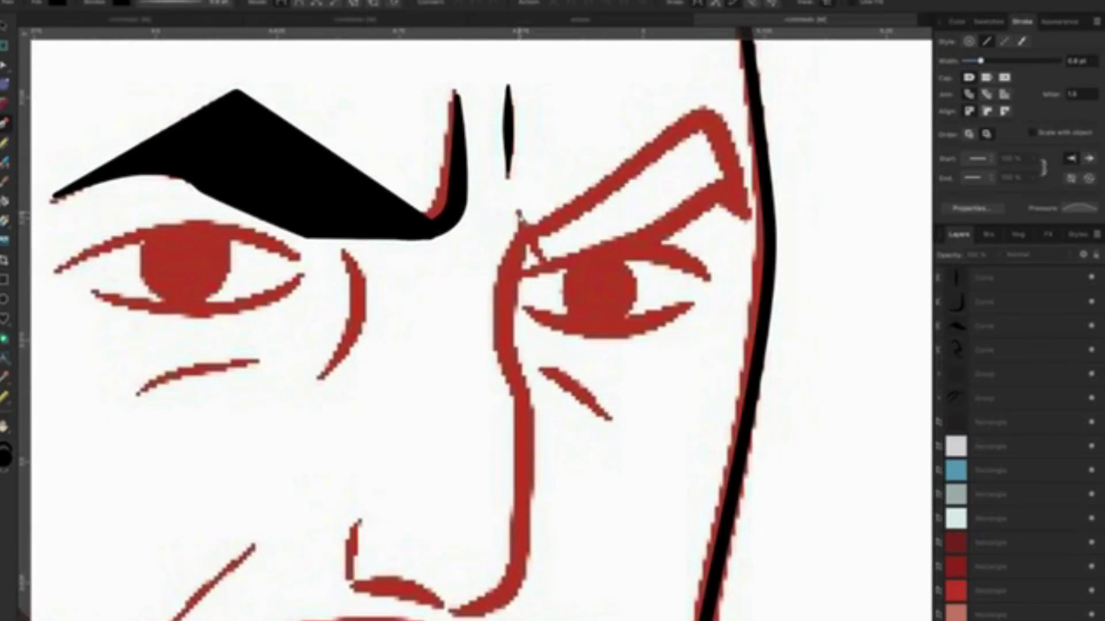
Draw a closed Pen path around the right eyebrow's outline.
click(518, 213)
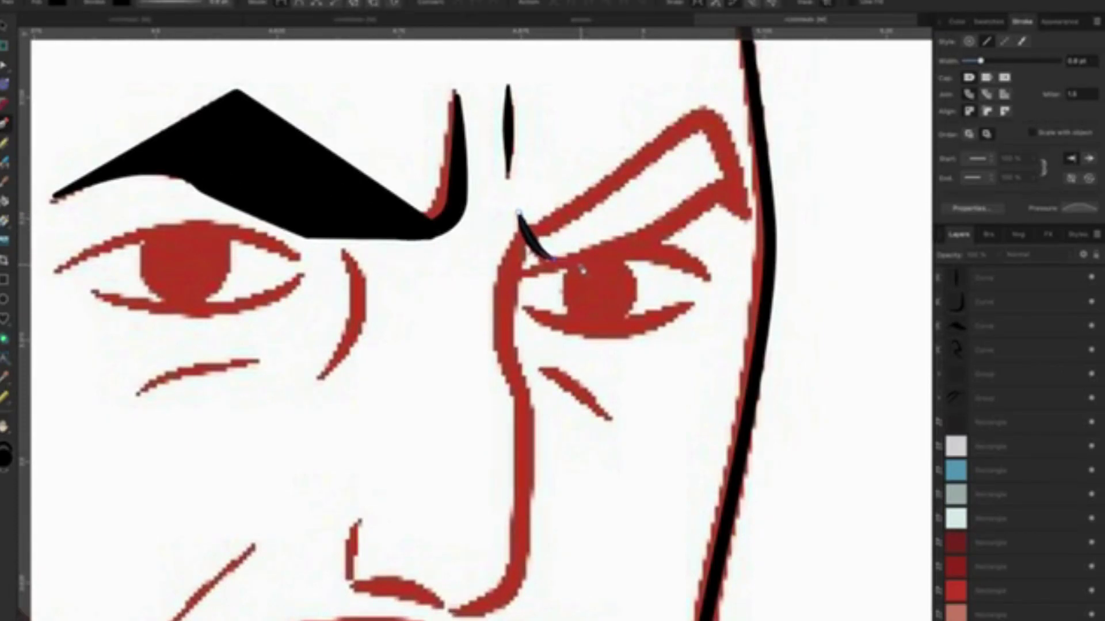
drag(551, 258, 580, 267)
drag(656, 230, 691, 214)
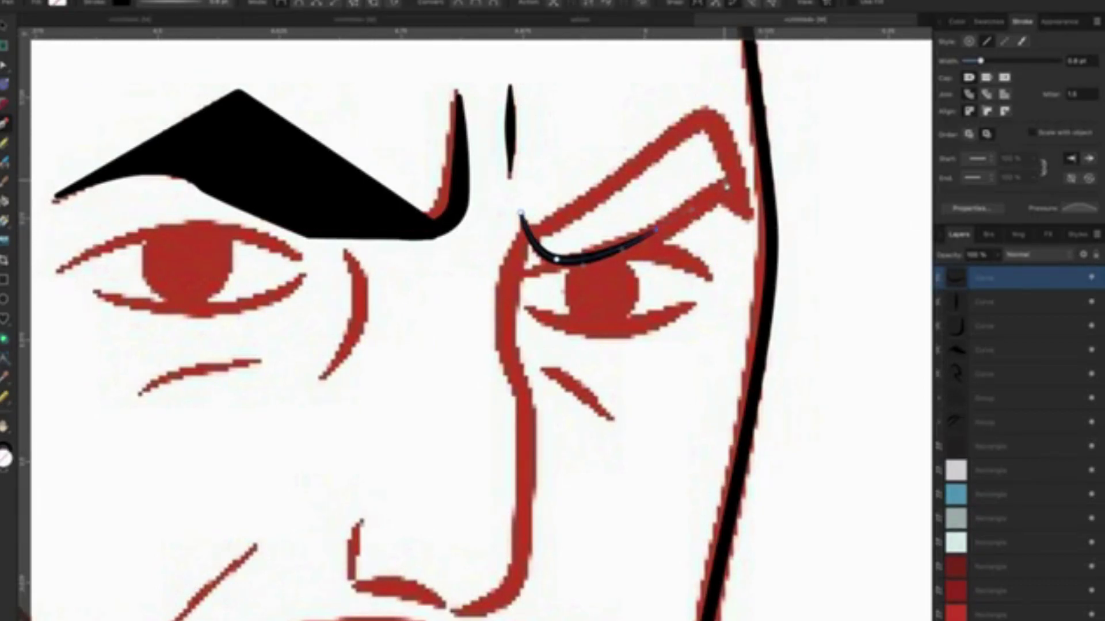
click(724, 185)
click(747, 216)
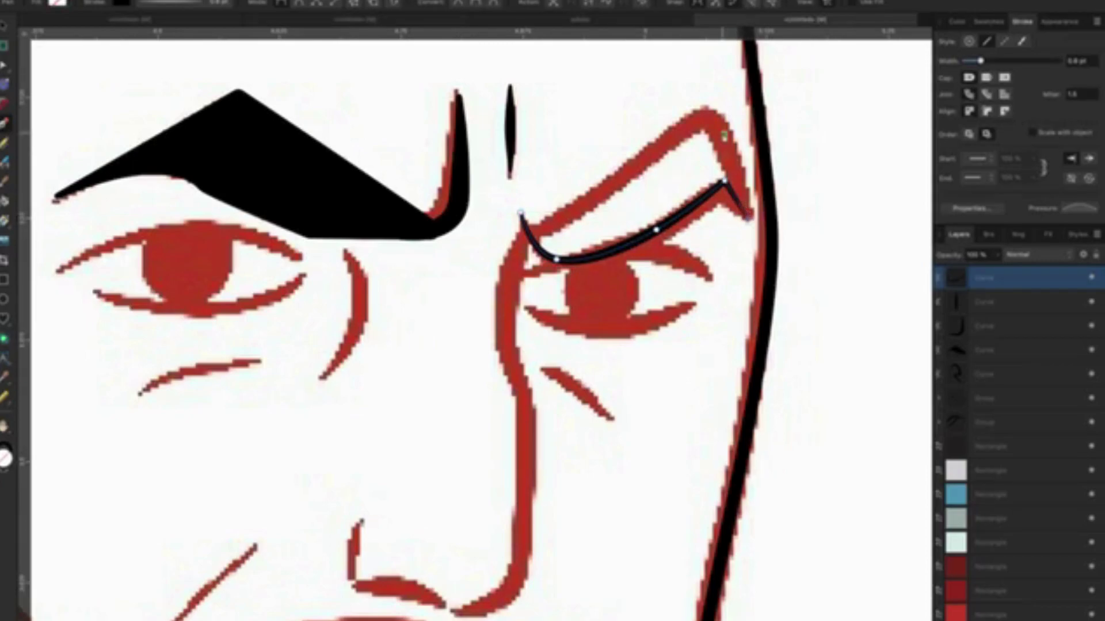
drag(709, 116, 726, 110)
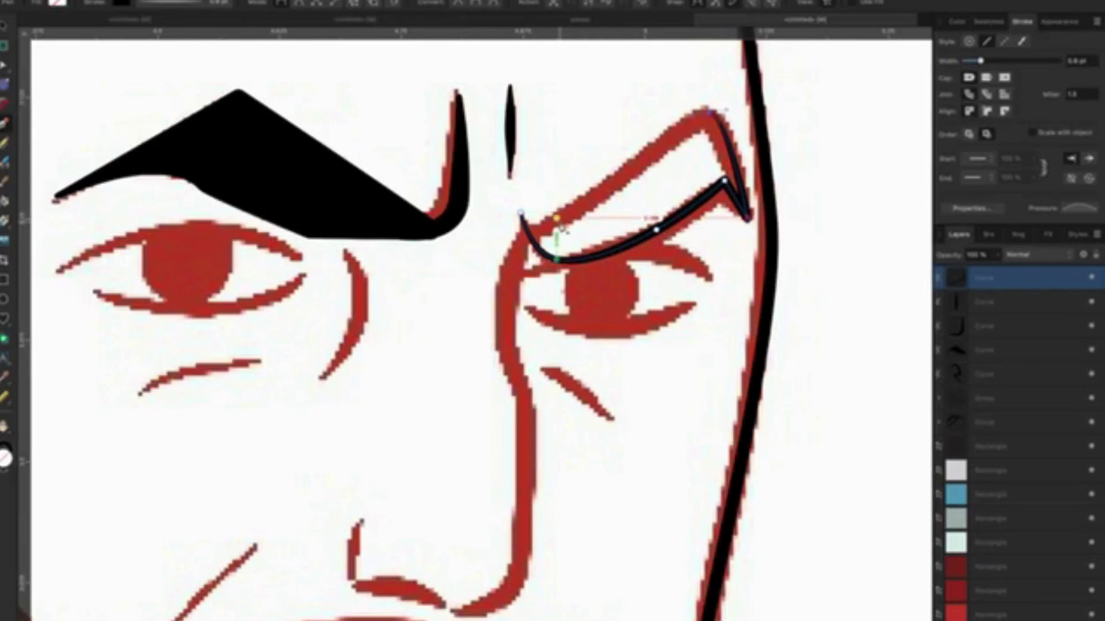
click(521, 214)
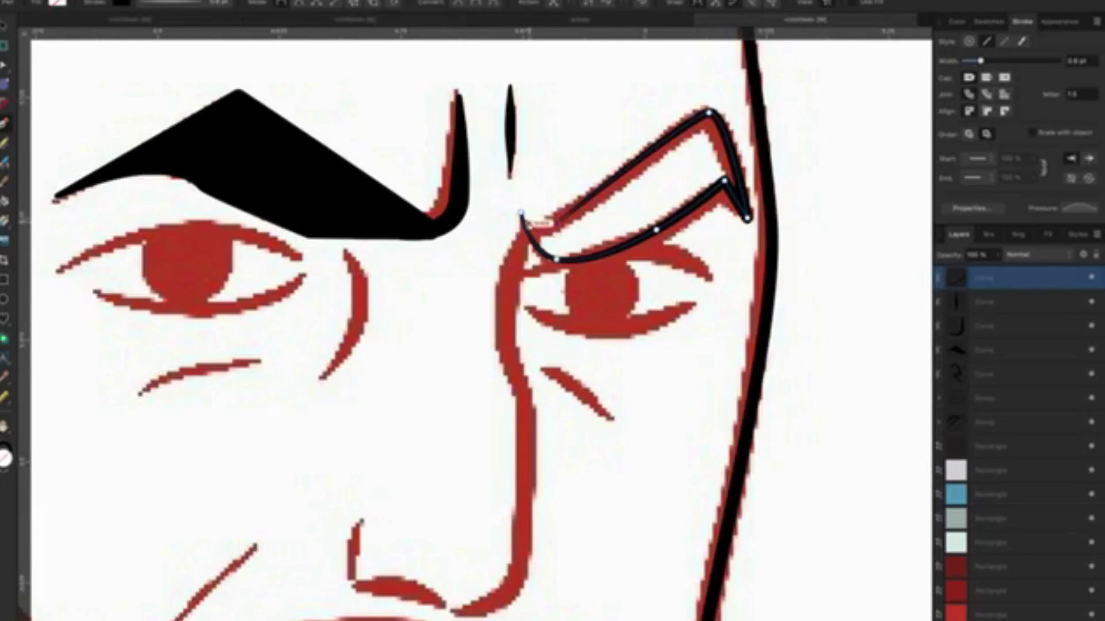
drag(521, 214, 501, 198)
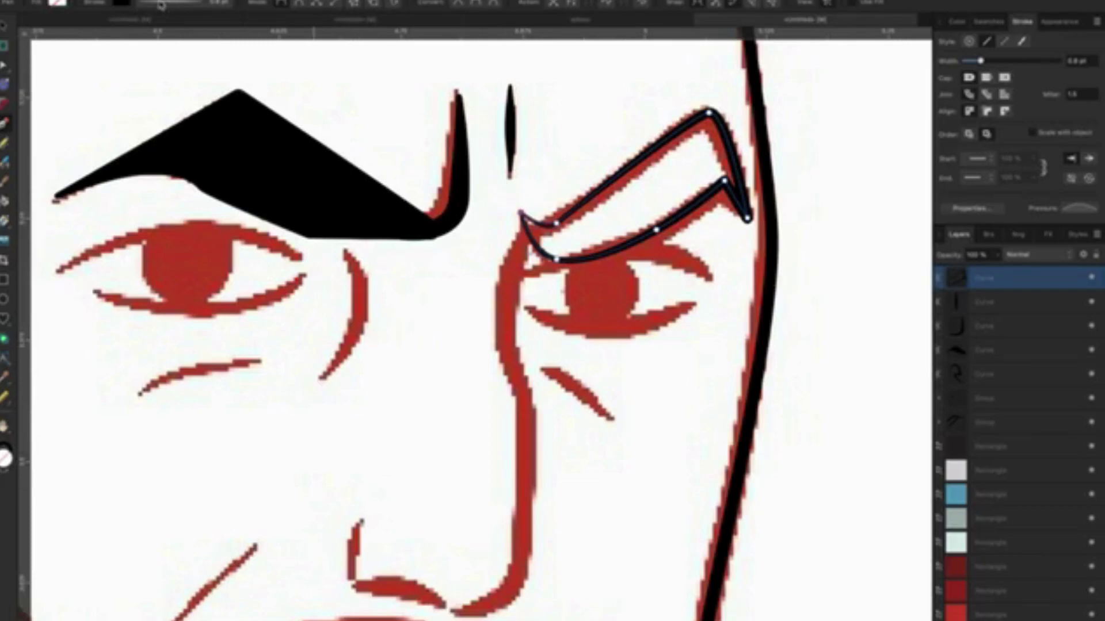
Adjust the right eyebrow's outline width and fill it with black.
click(161, 5)
drag(138, 42, 145, 42)
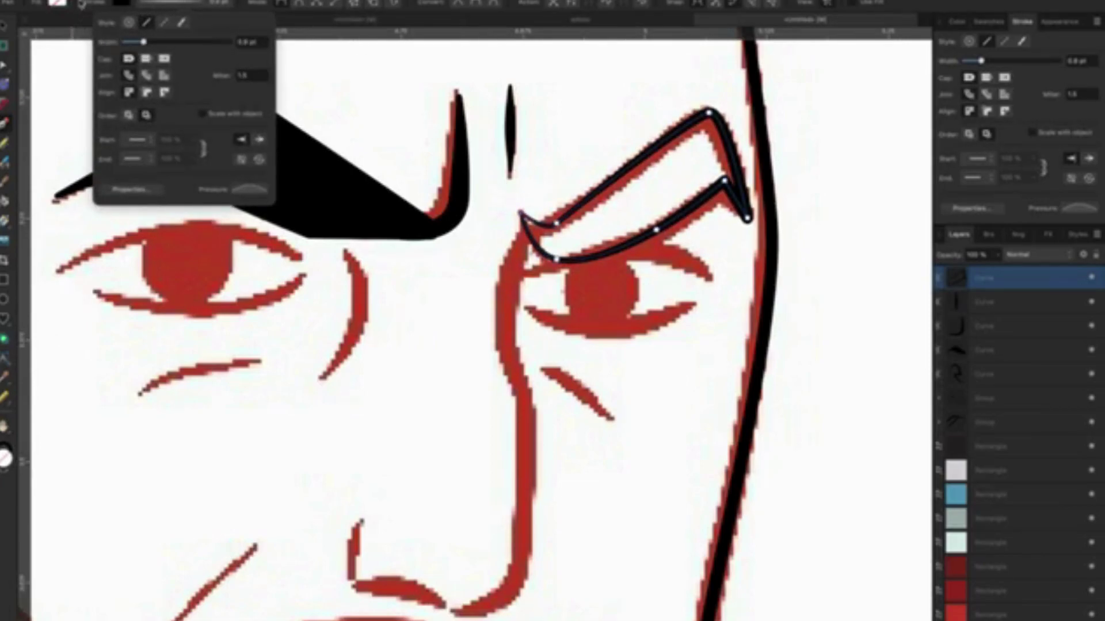
click(58, 3)
click(58, 2)
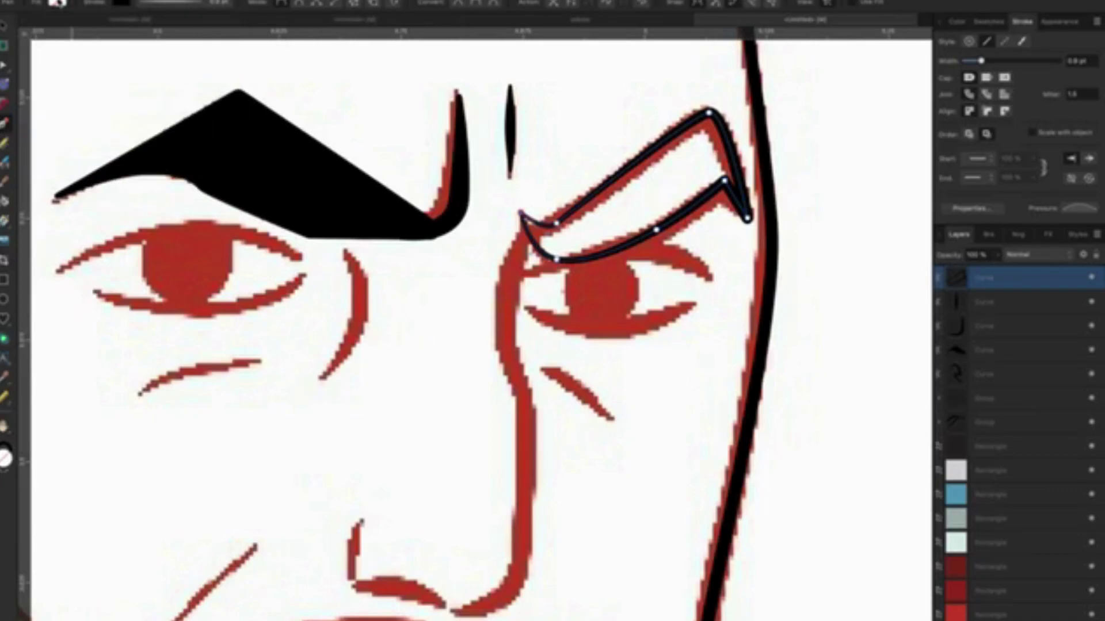
click(58, 3)
click(77, 37)
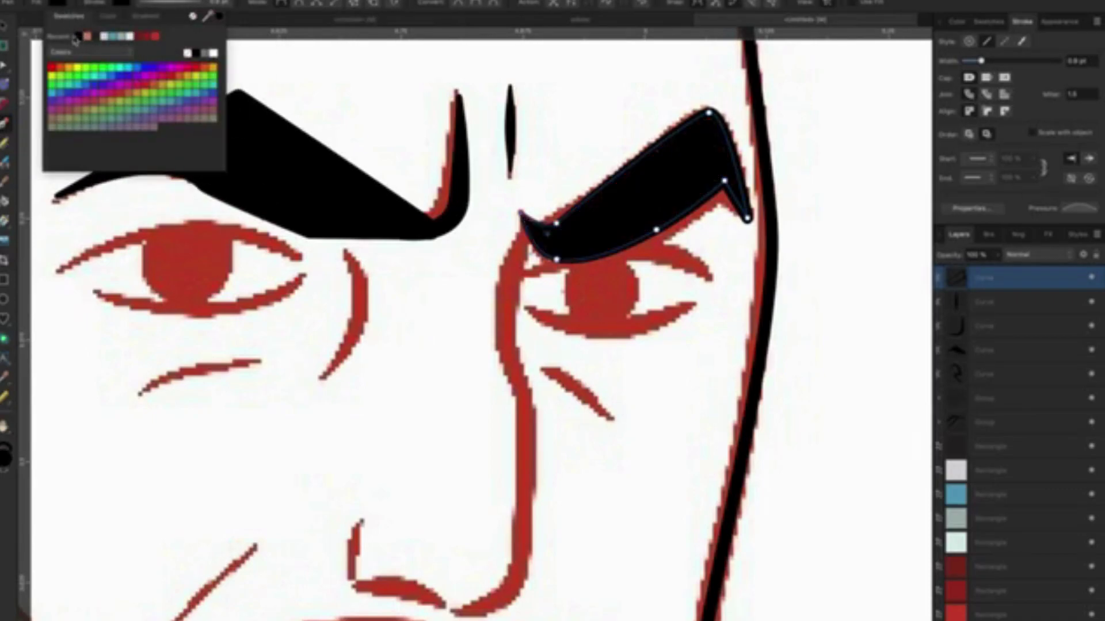
key(v)
click(389, 305)
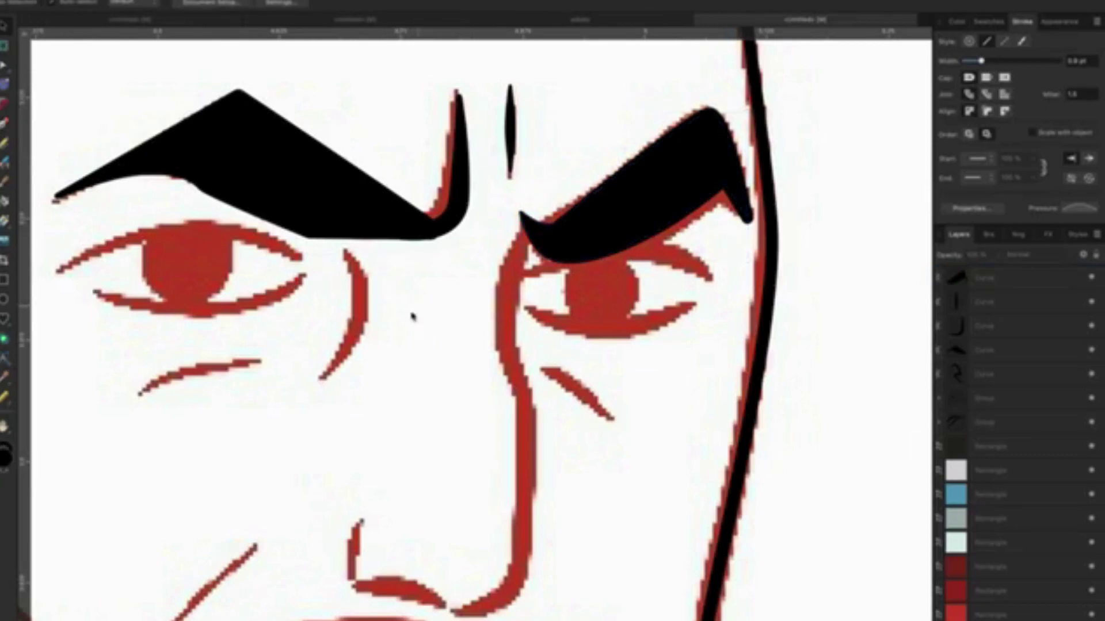
scroll(531, 276, down, 1)
scroll(531, 277, down, 1)
Trace the line beside the left eye as a black curve.
key(p)
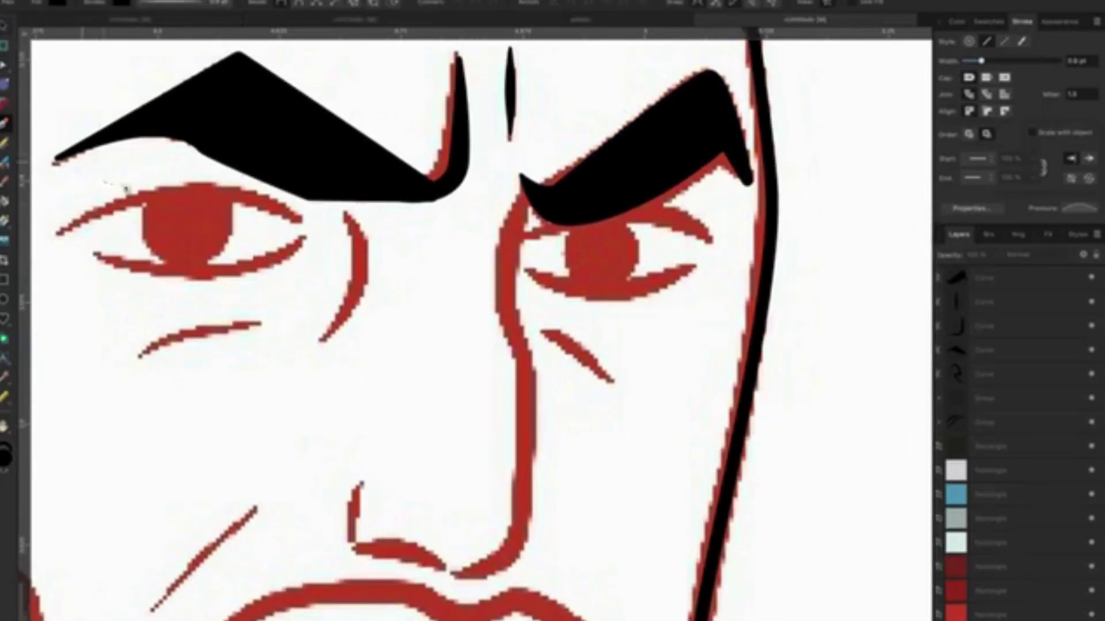
scroll(347, 222, left, 1)
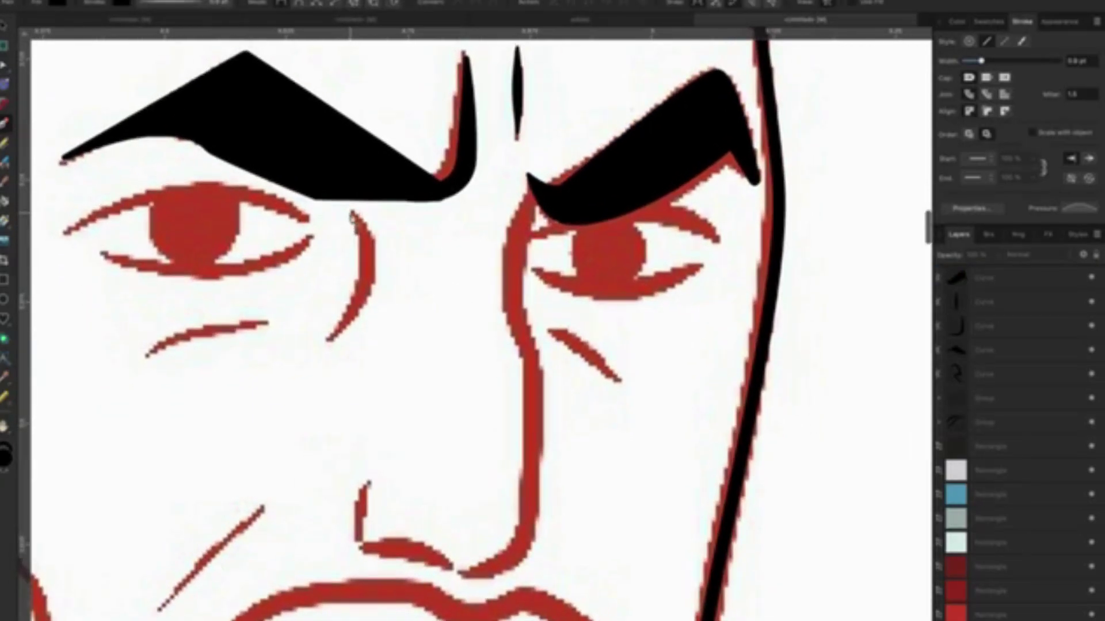
click(351, 214)
drag(373, 268, 369, 306)
click(331, 340)
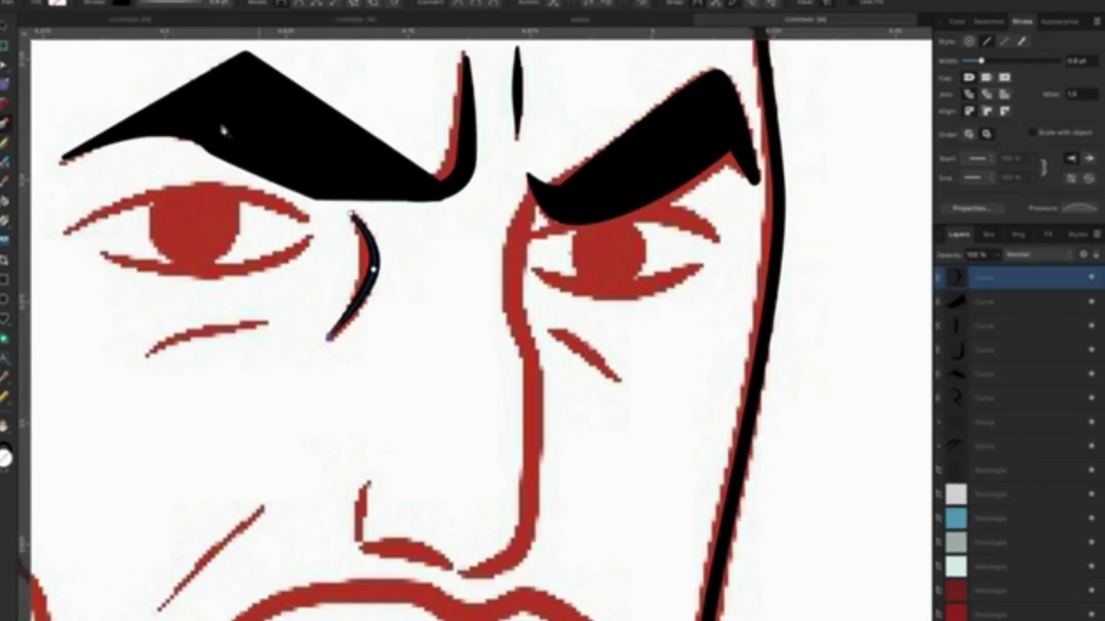
key(v)
click(210, 333)
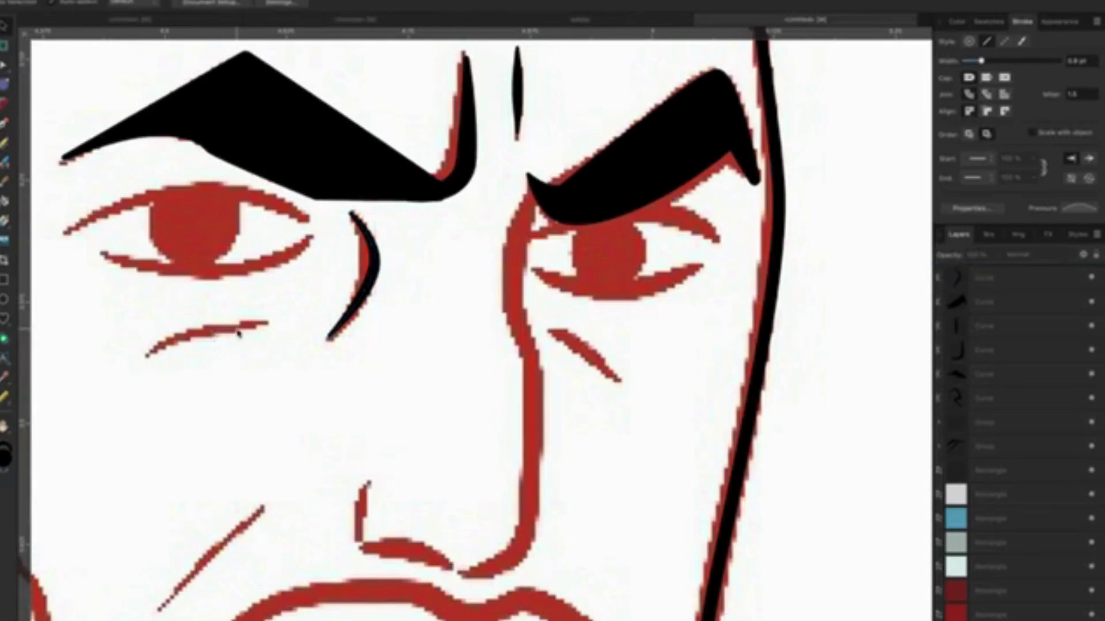
scroll(239, 336, down, 3)
Trace the curved crease under the left eye.
key(p)
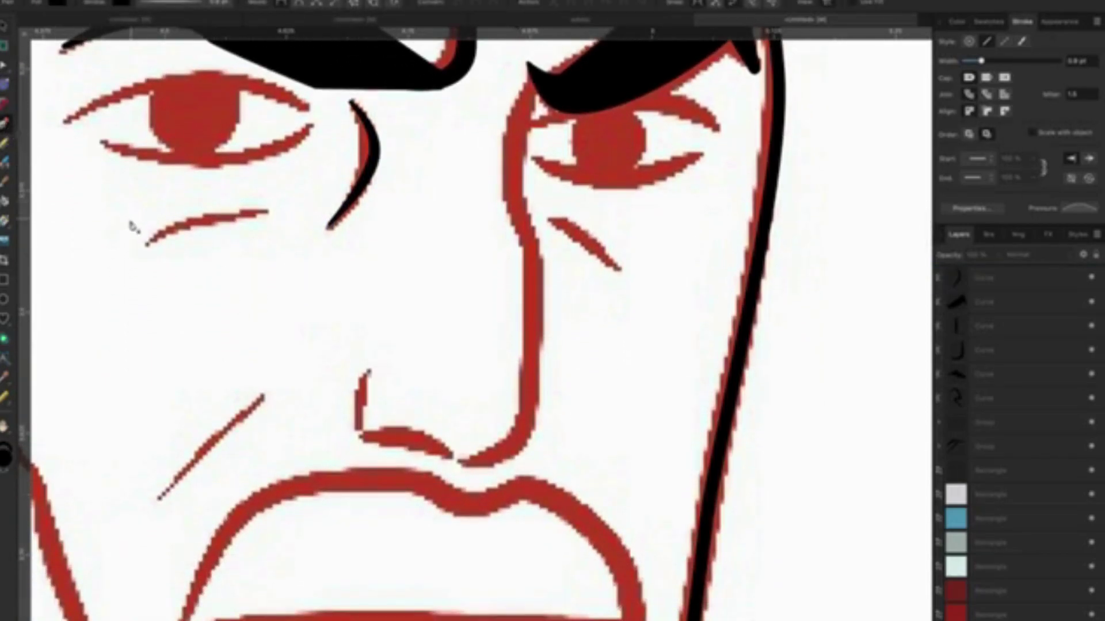
click(141, 248)
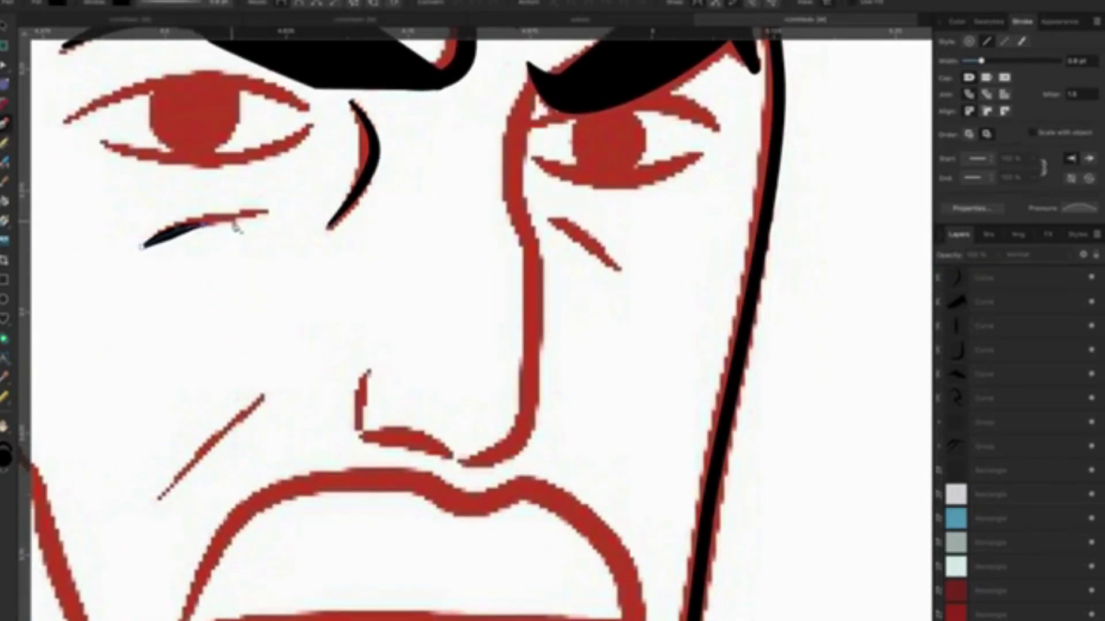
drag(208, 226, 250, 221)
click(267, 209)
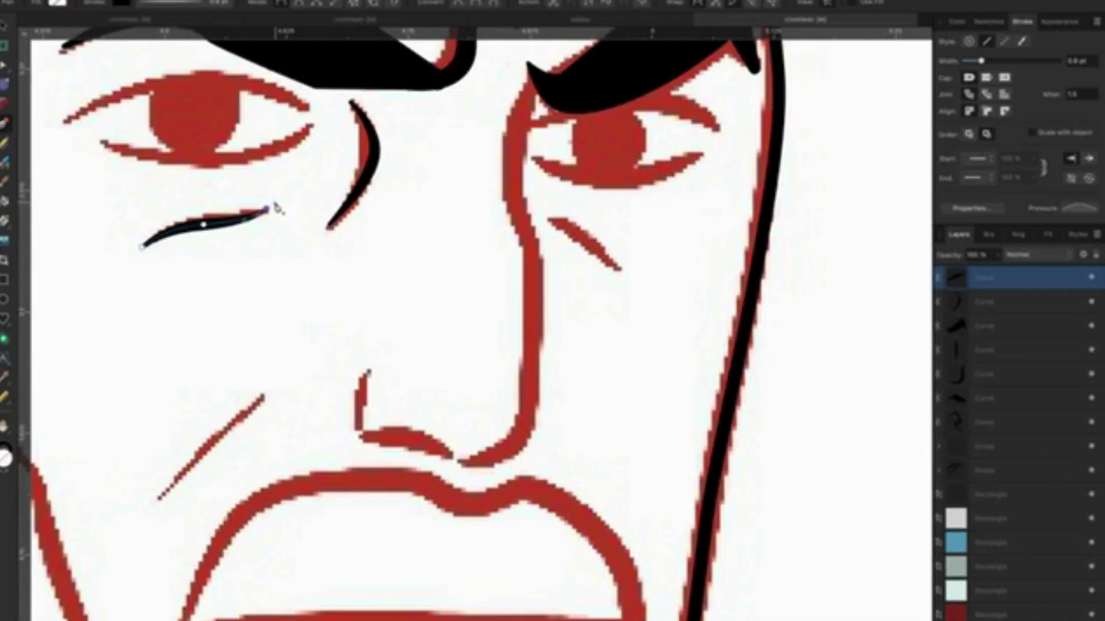
key(v)
click(98, 218)
scroll(99, 217, down, 2)
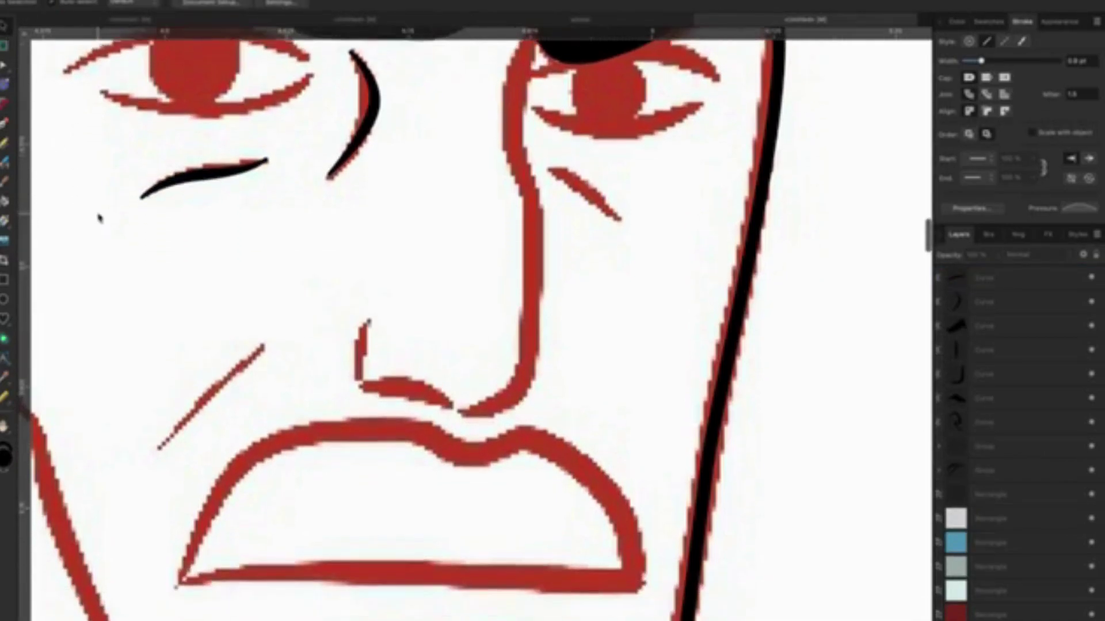
scroll(103, 215, down, 1)
Draw the straight diagonal cheek line above the mouth.
click(6, 123)
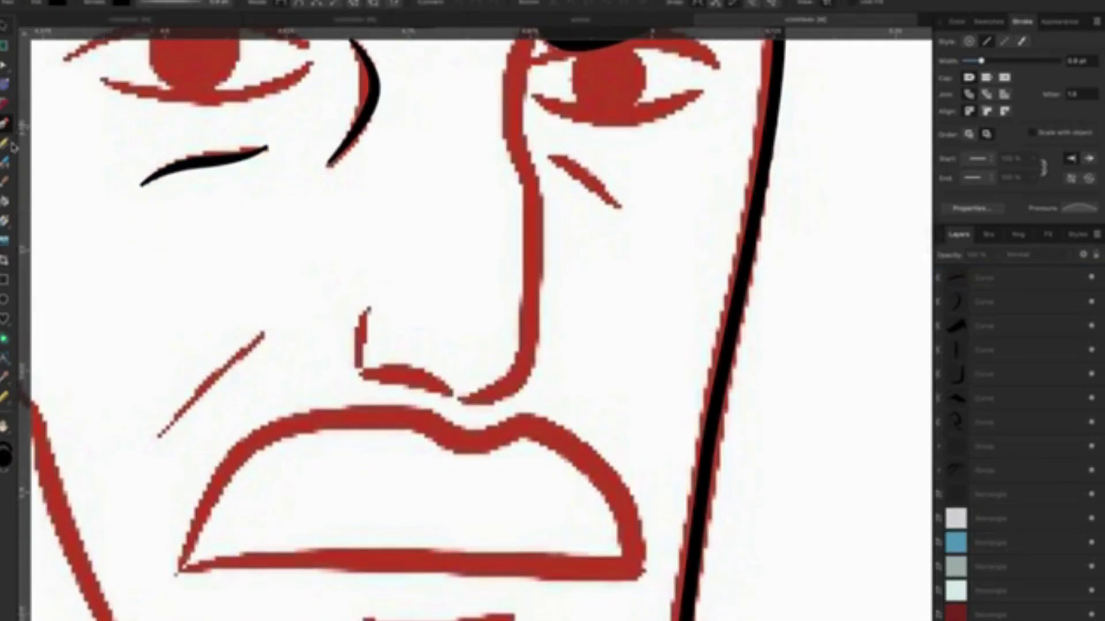
click(161, 440)
click(266, 334)
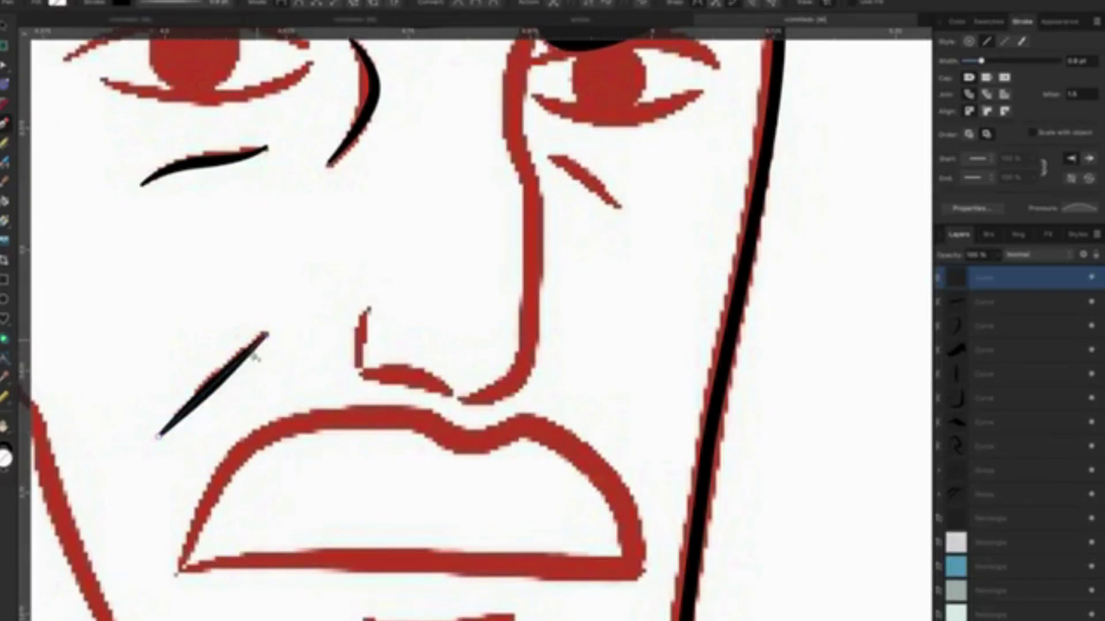
key(v)
click(391, 297)
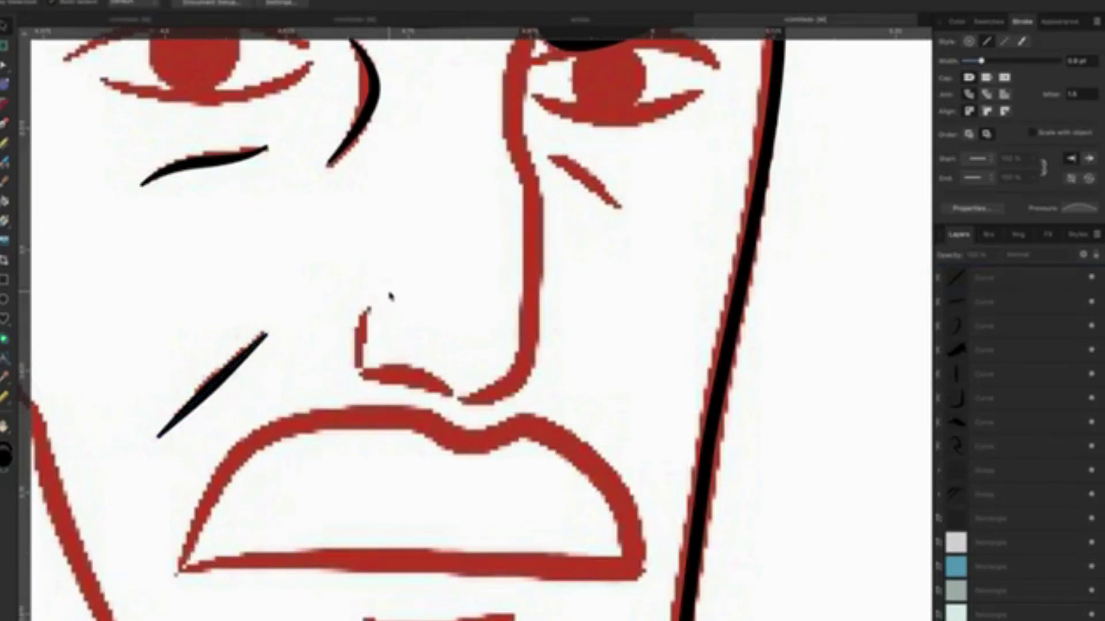
scroll(397, 297, up, 3)
Trace the crease beside the right eye.
click(6, 124)
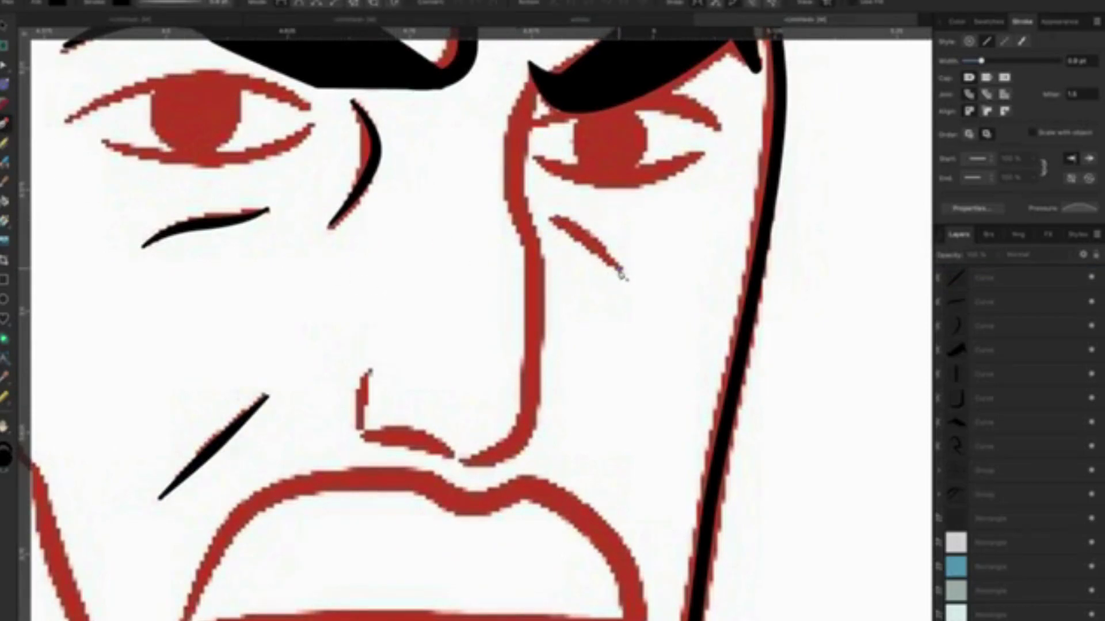
click(619, 270)
click(5, 26)
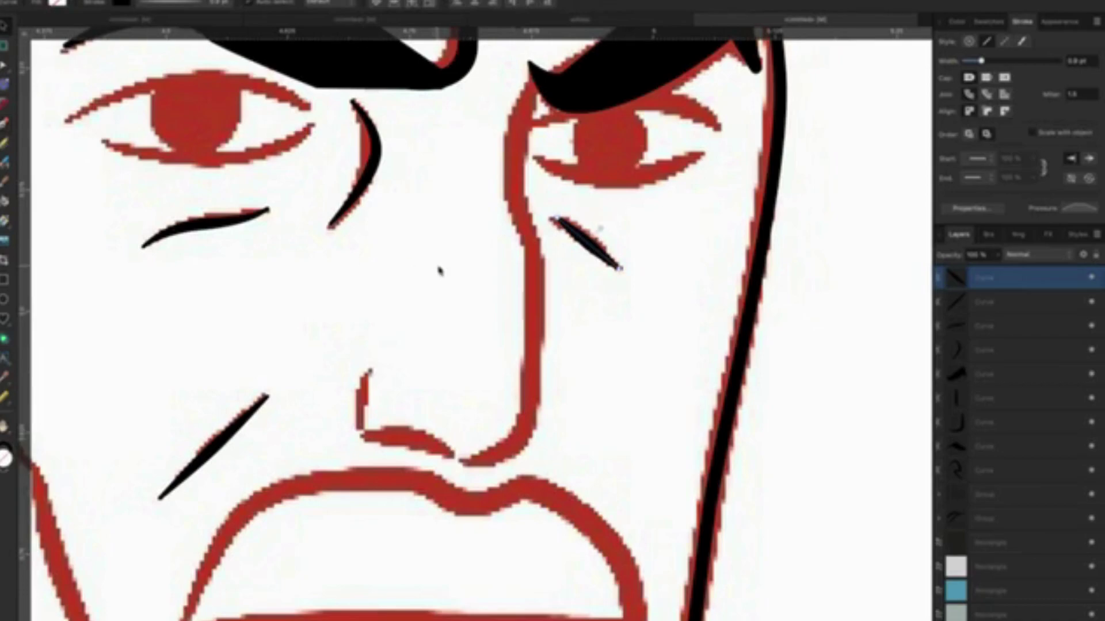
click(439, 270)
scroll(440, 276, down, 10)
scroll(441, 282, down, 2)
scroll(444, 288, down, 3)
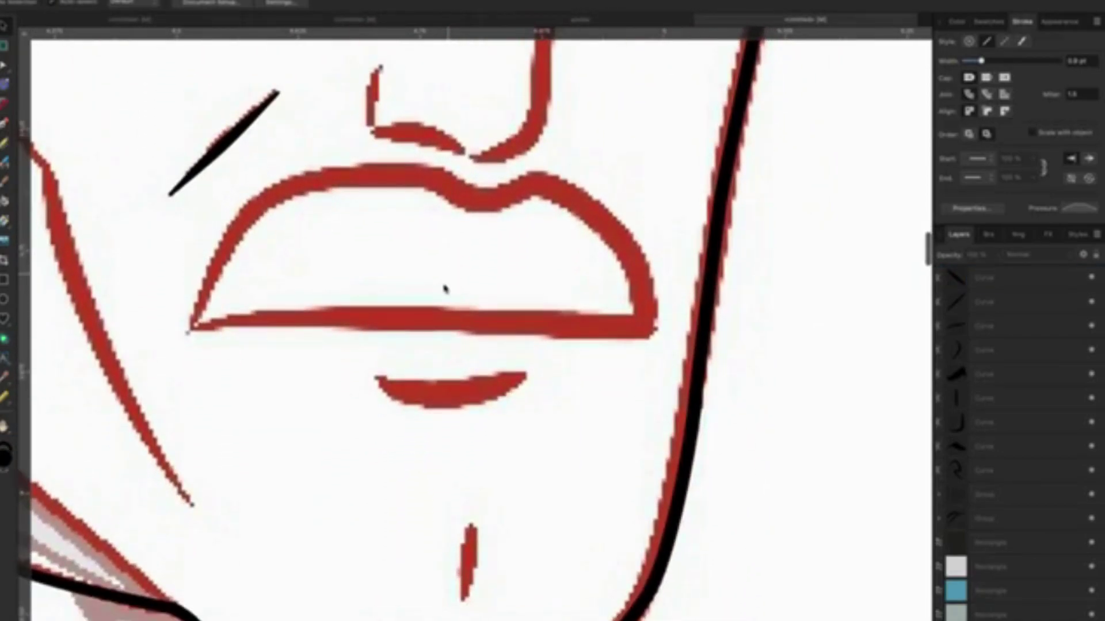
drag(415, 254, 665, 335)
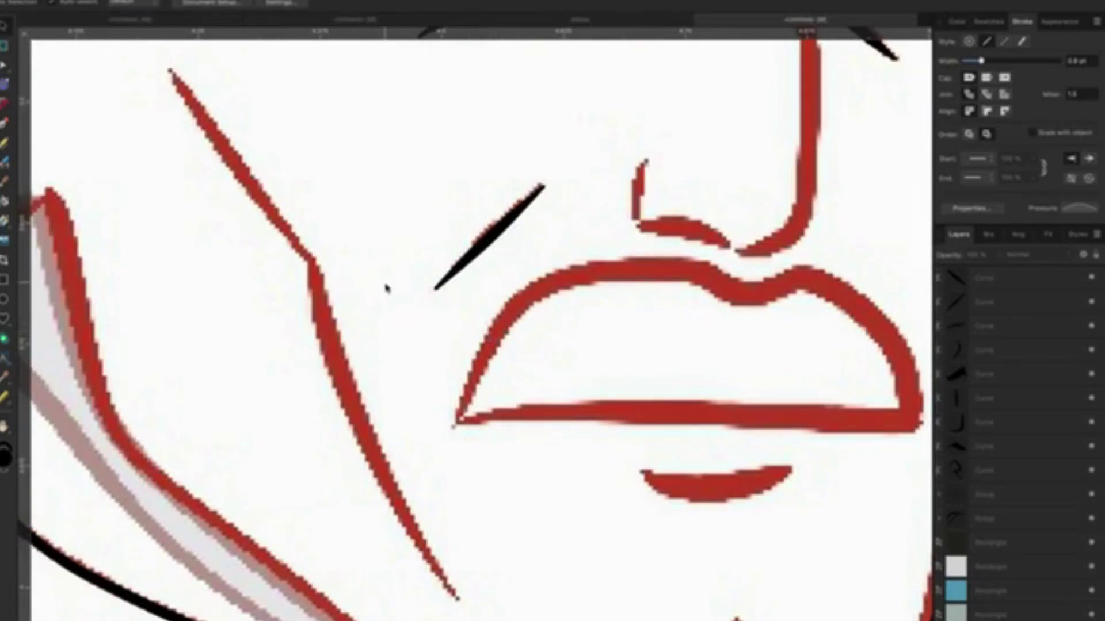
scroll(387, 288, up, 1)
Trace the long cheek line down to the jaw with a corner at its bend.
key(p)
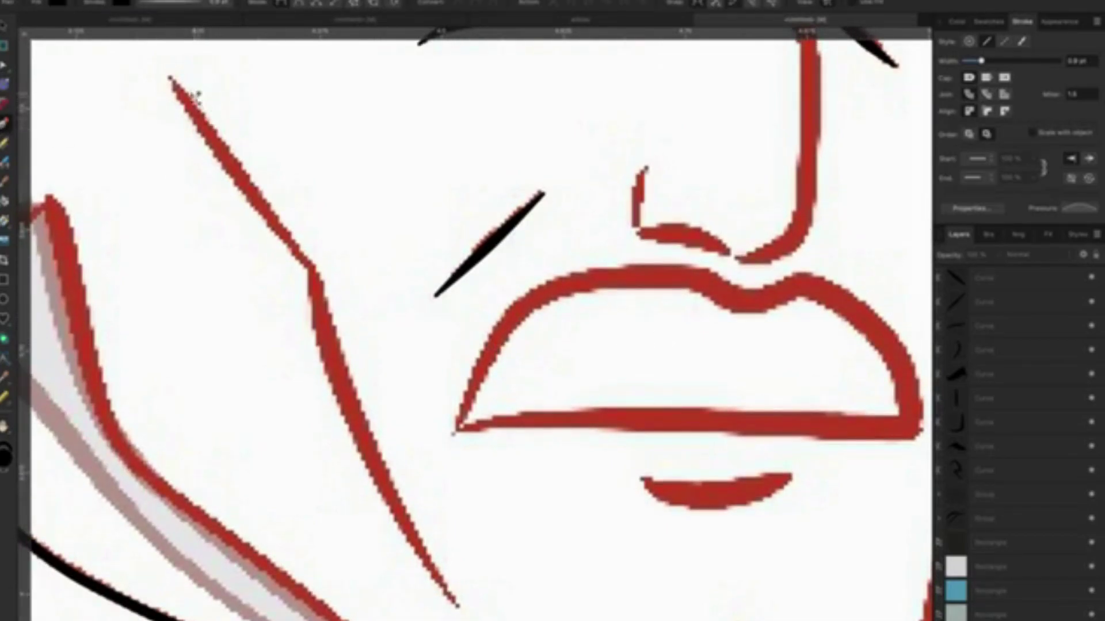
click(314, 278)
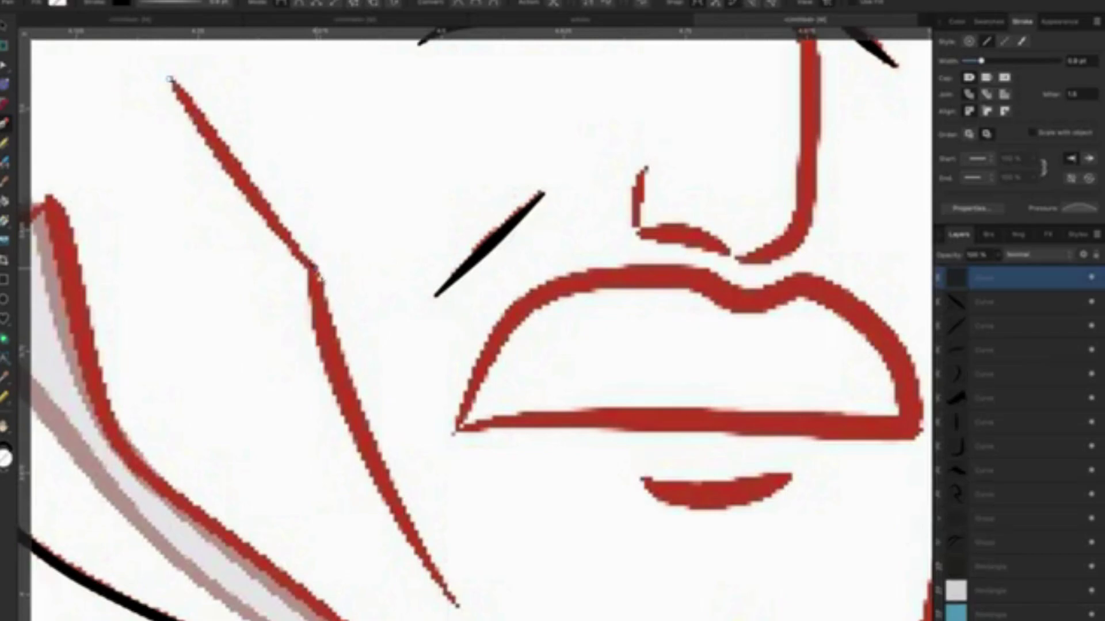
scroll(340, 299, down, 5)
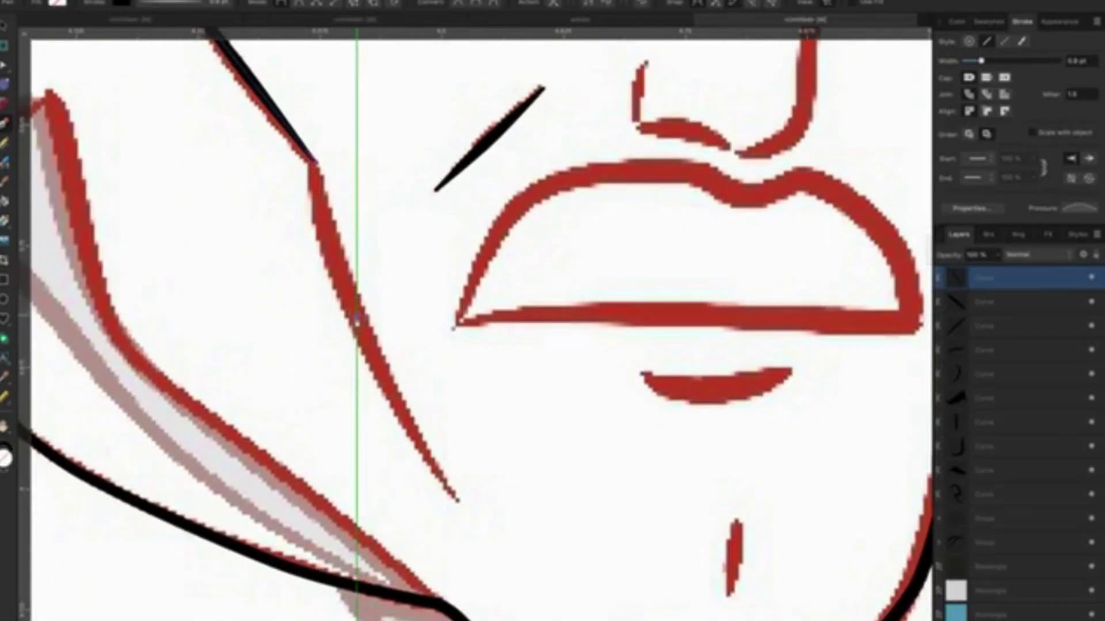
click(356, 315)
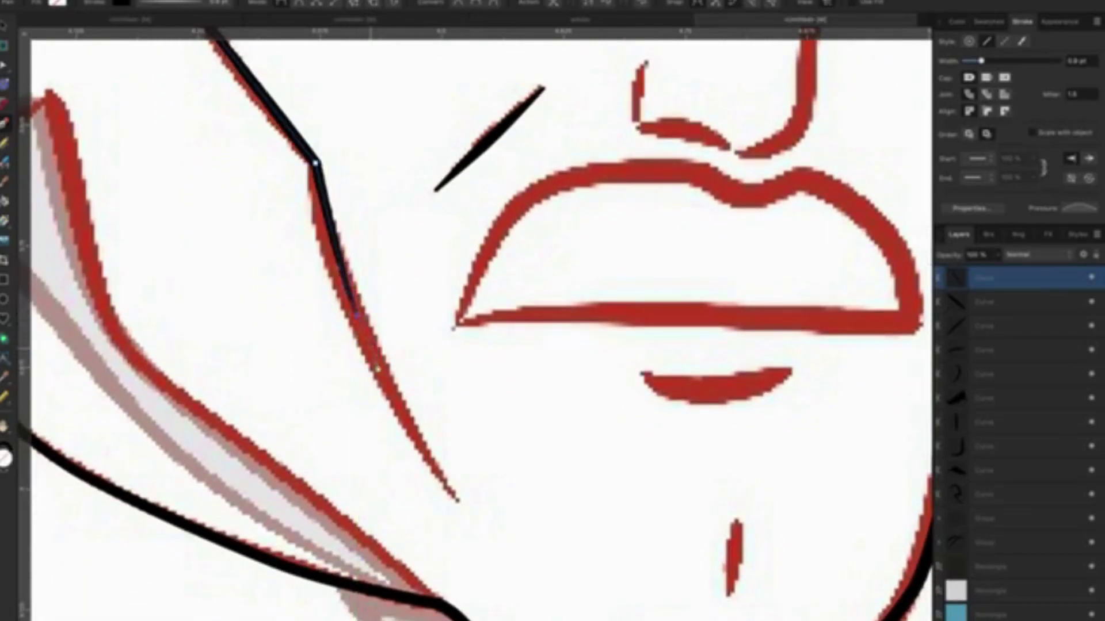
click(461, 506)
scroll(331, 260, up, 3)
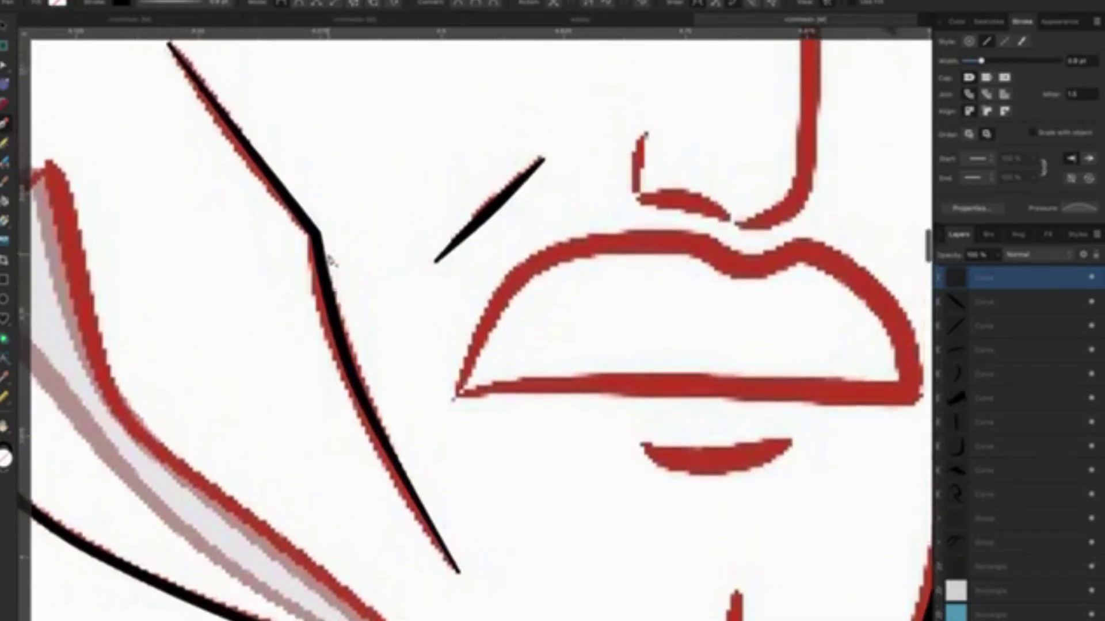
scroll(329, 258, up, 3)
scroll(424, 264, down, 3)
scroll(716, 345, down, 3)
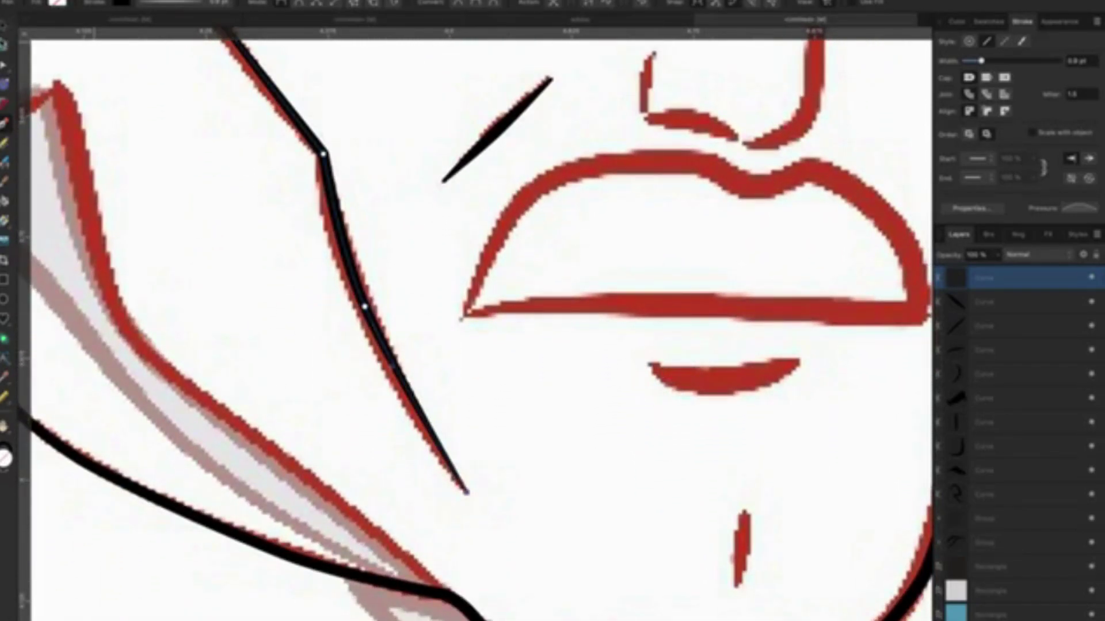
click(341, 94)
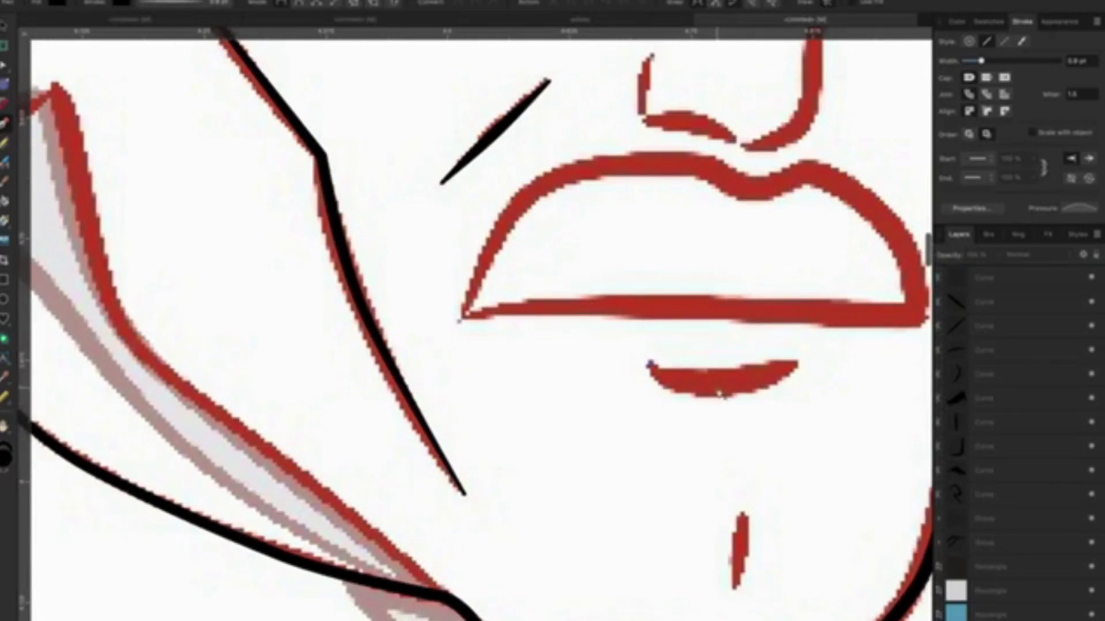
drag(649, 363, 719, 389)
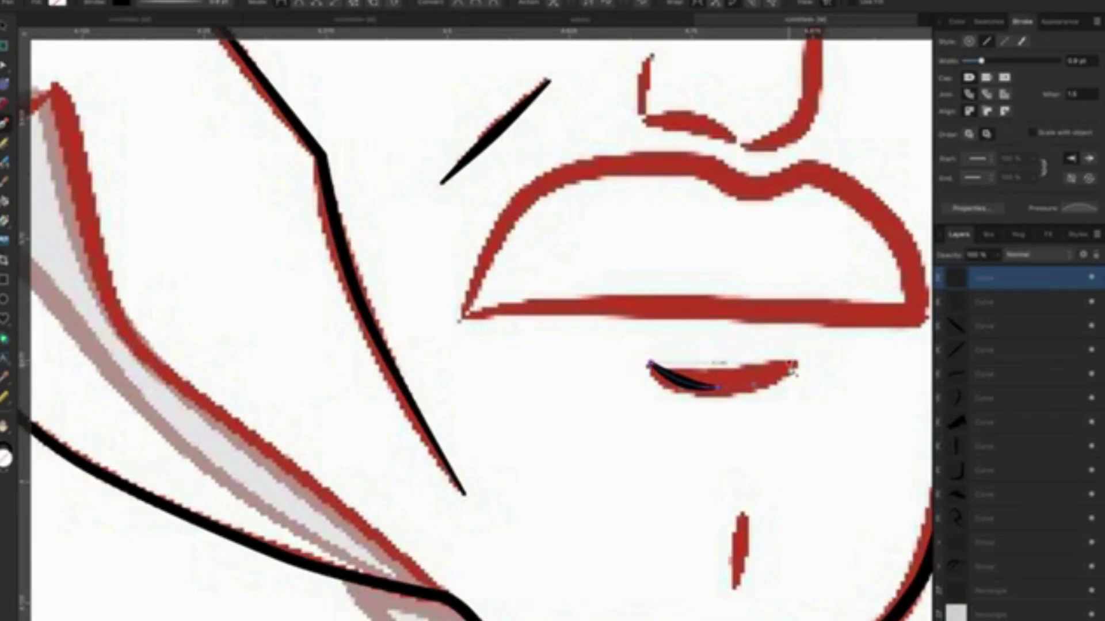
Finish the curve along the lower-lip crease.
click(791, 367)
key(v)
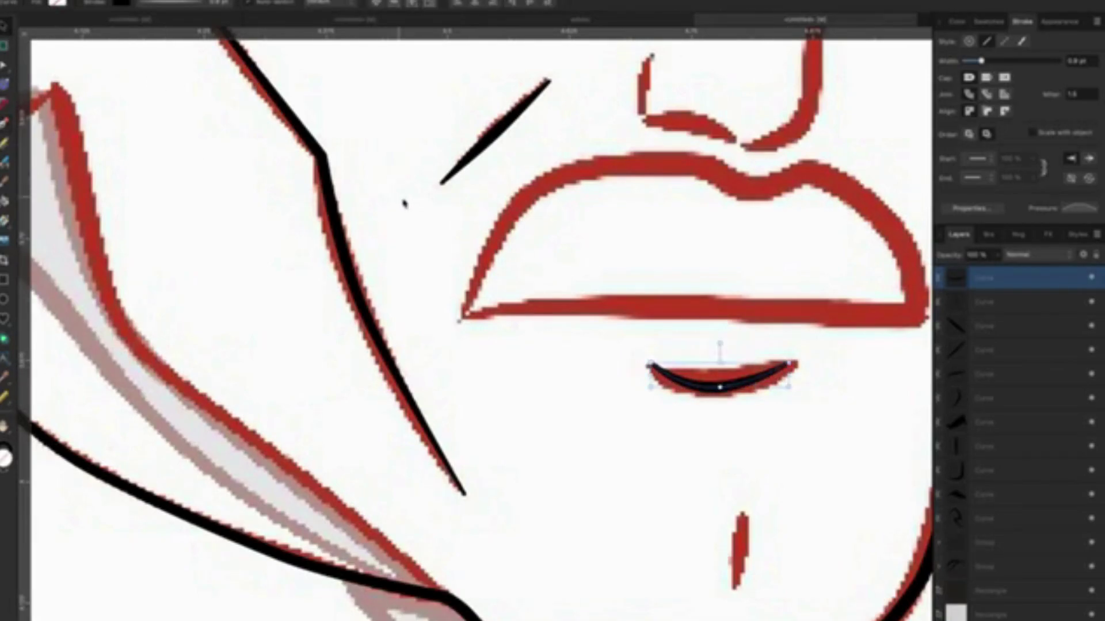
click(412, 208)
scroll(571, 384, down, 3)
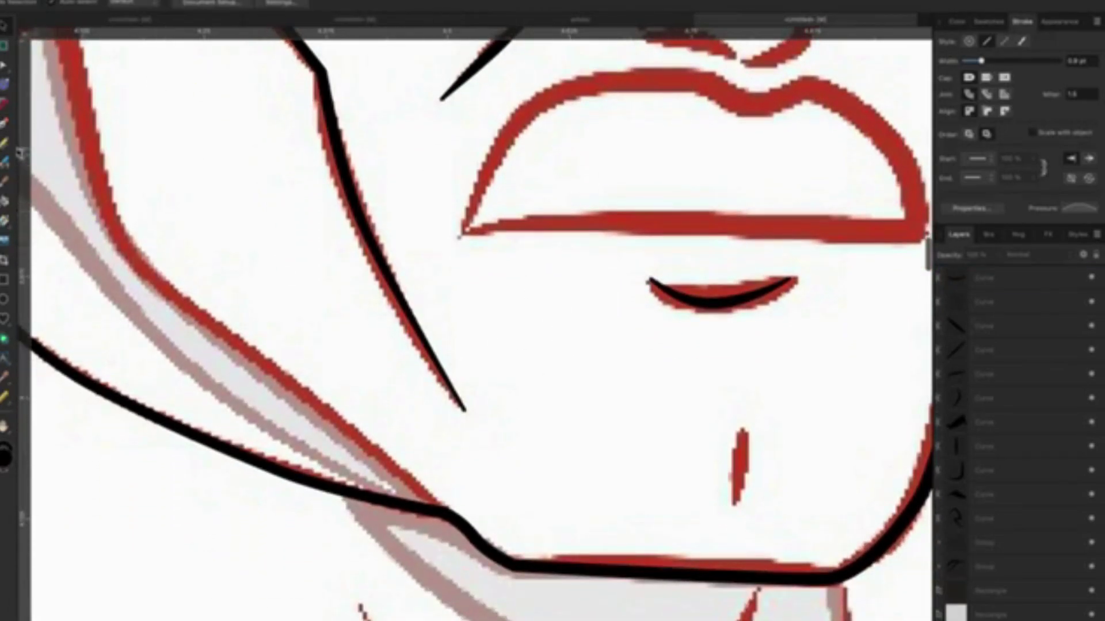
Draw a stroke over the chin mark and bow its middle slightly right.
click(5, 122)
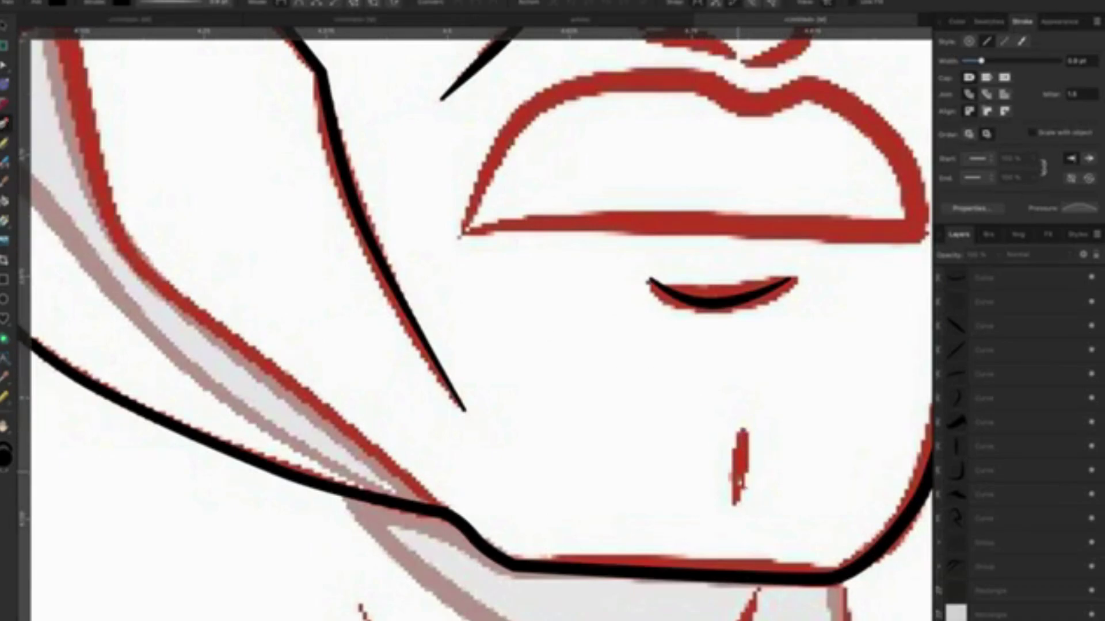
drag(738, 505, 743, 432)
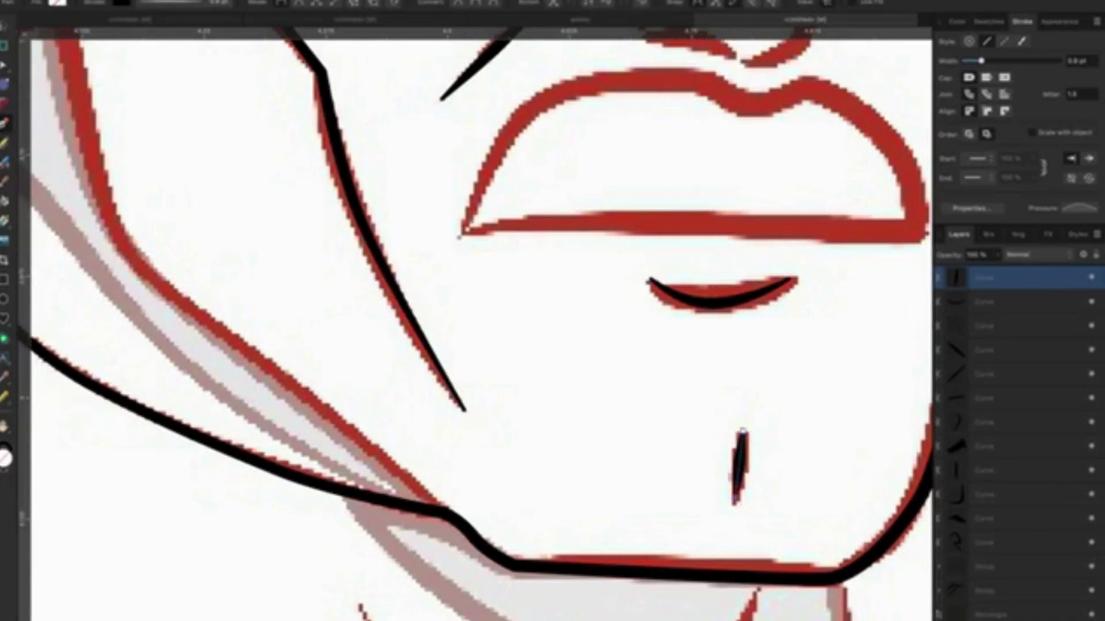
click(570, 352)
click(739, 460)
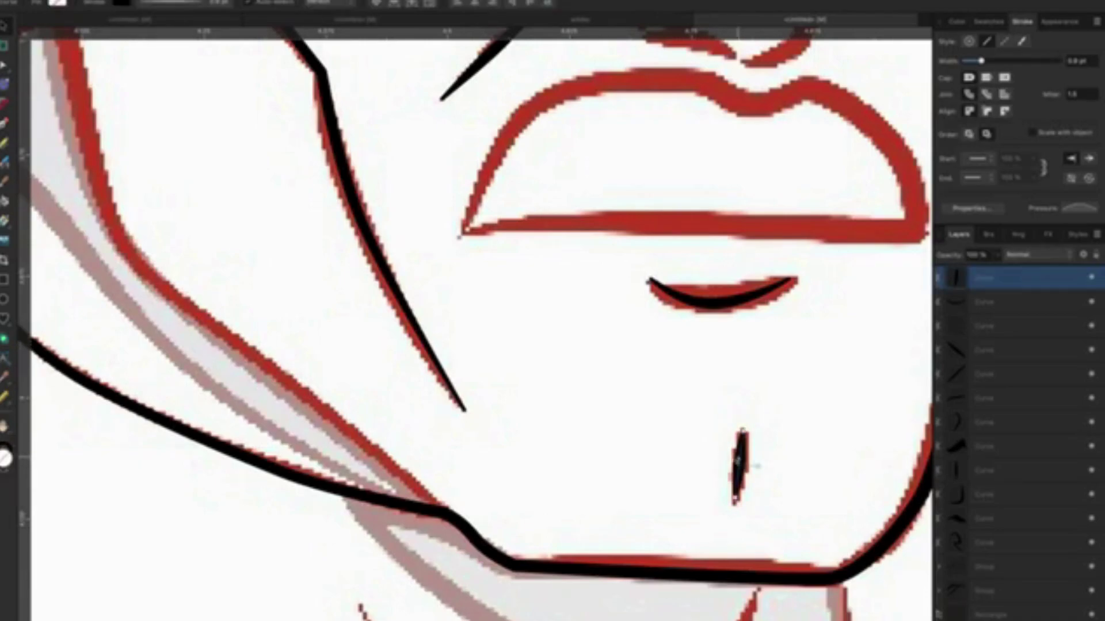
key(v)
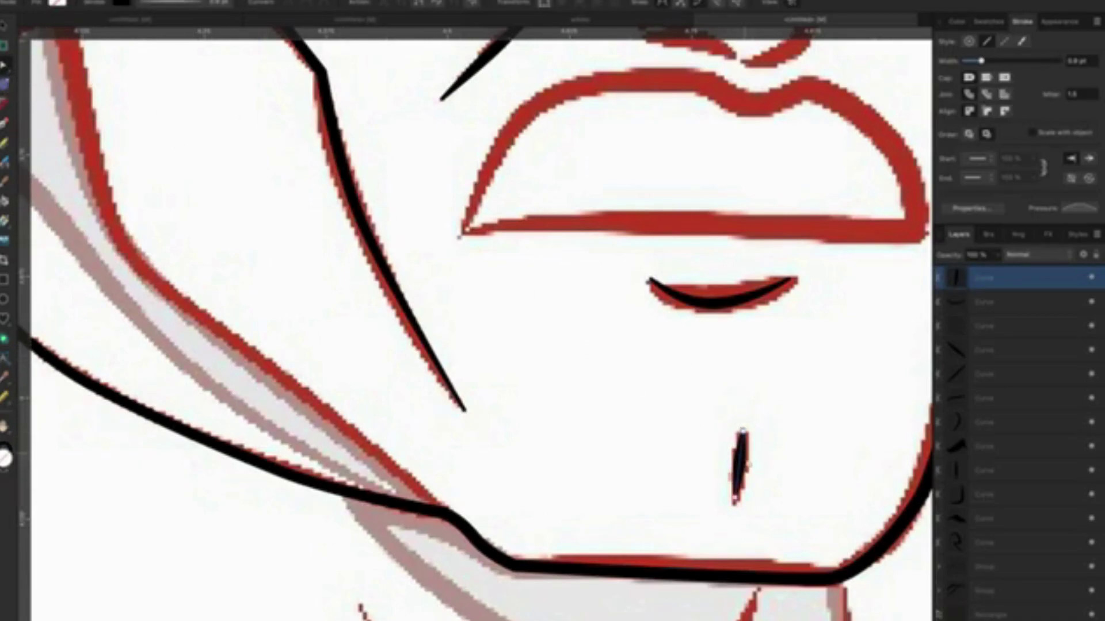
drag(740, 466, 748, 467)
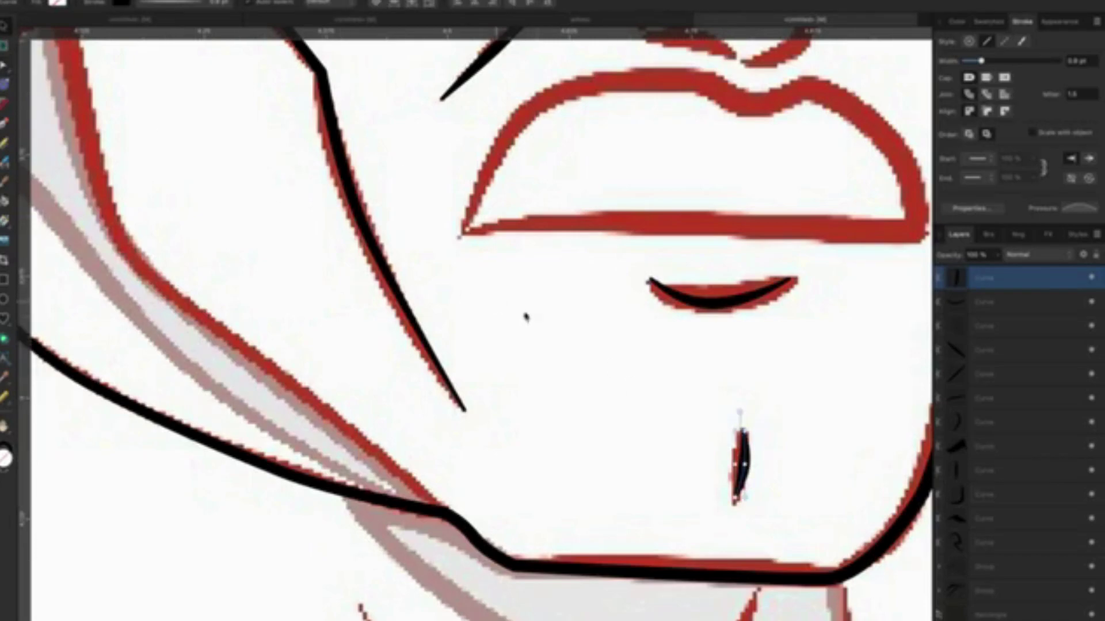
click(638, 368)
scroll(629, 360, down, 3)
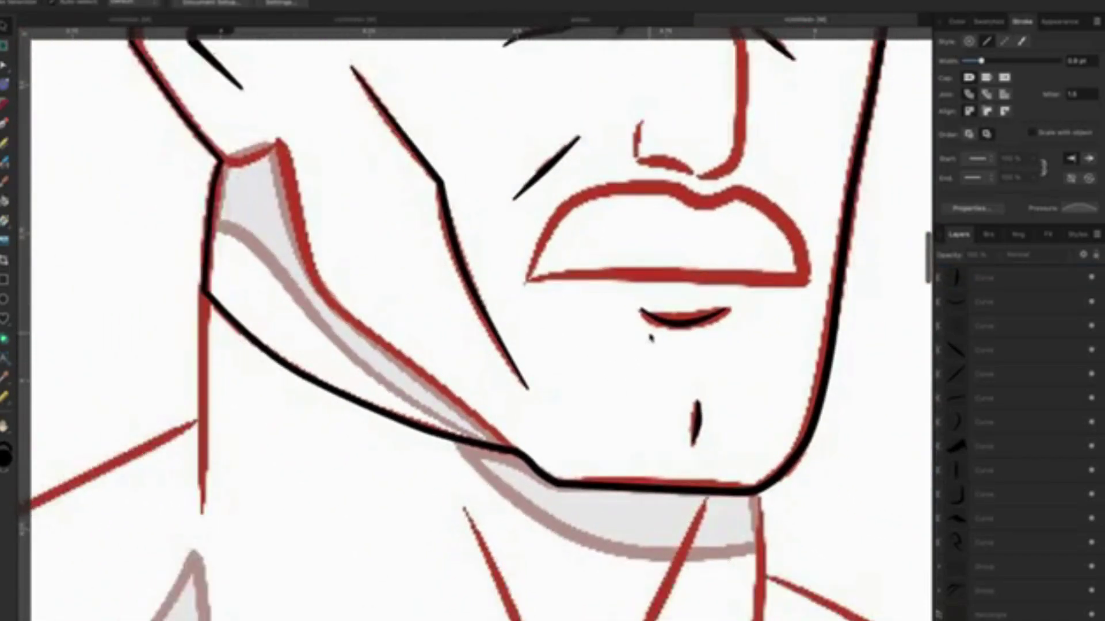
Set the lower-lip line's stroke width to 1 pt.
scroll(691, 339, down, 2)
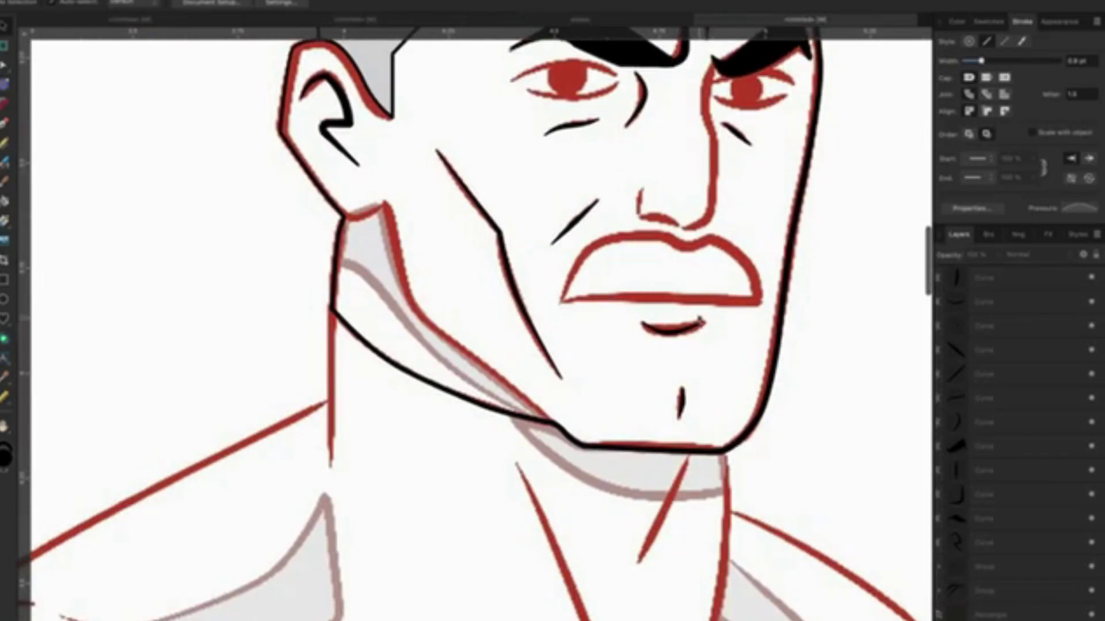
drag(700, 318, 525, 368)
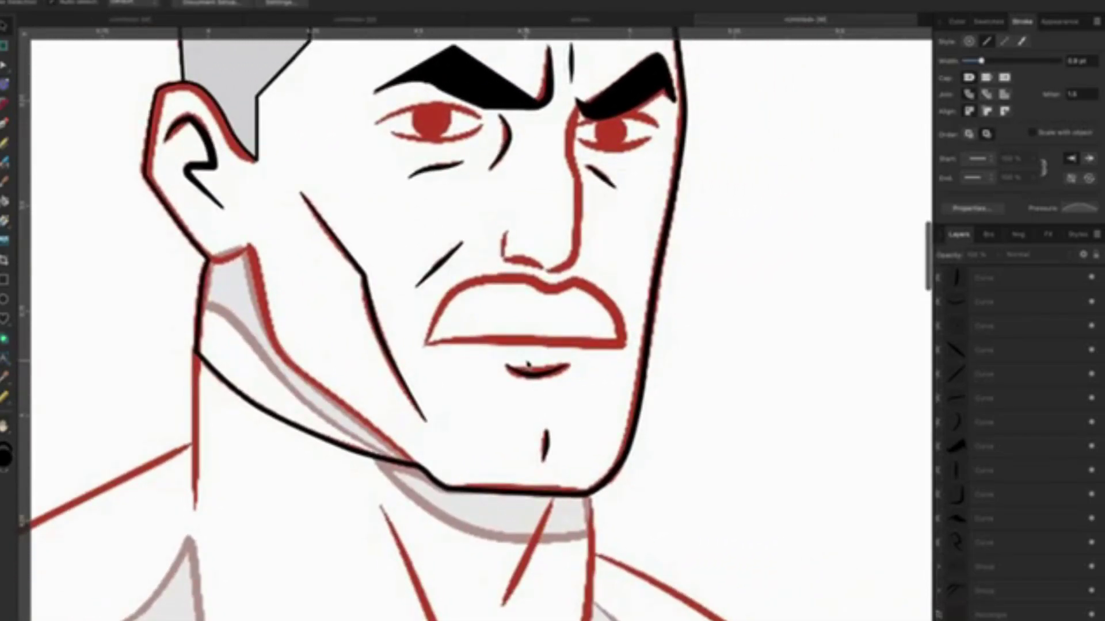
scroll(527, 363, up, 2)
click(541, 379)
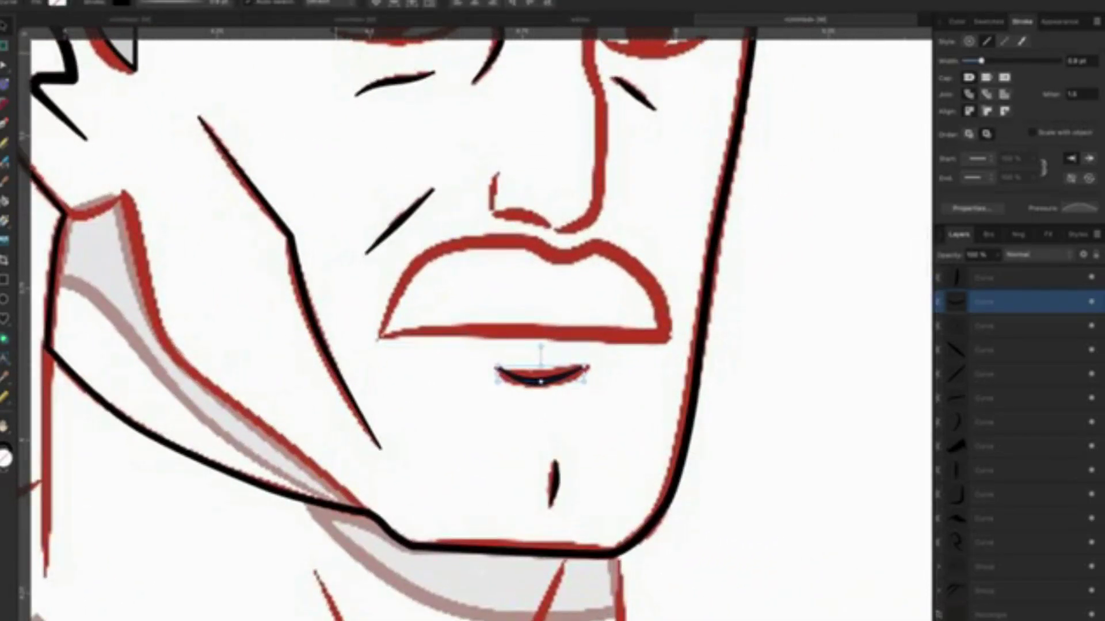
click(173, 3)
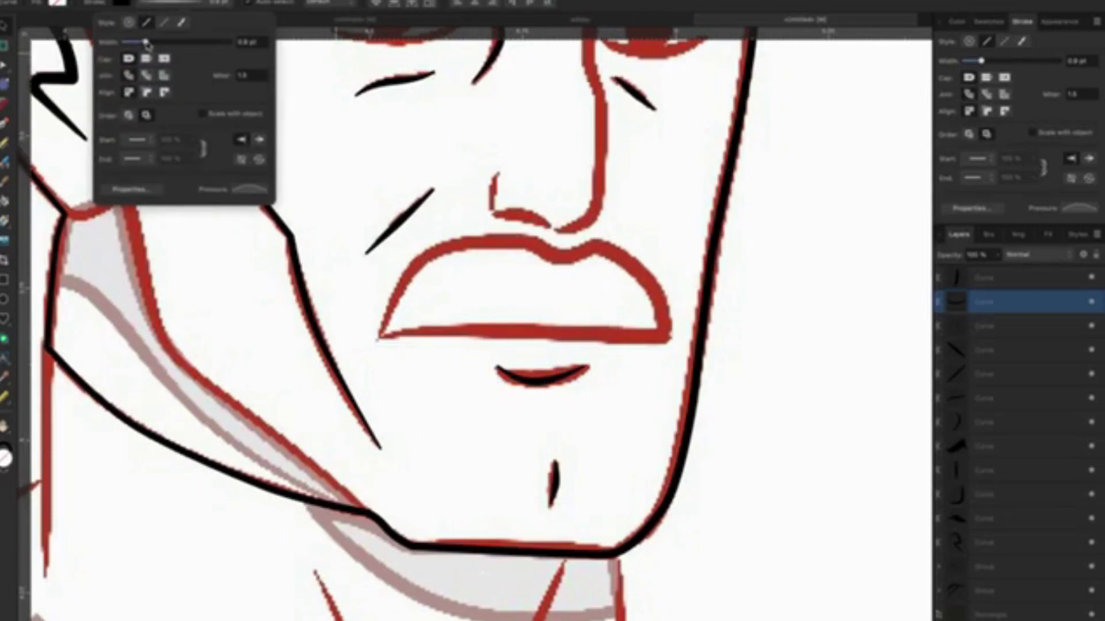
drag(147, 44, 148, 44)
click(650, 181)
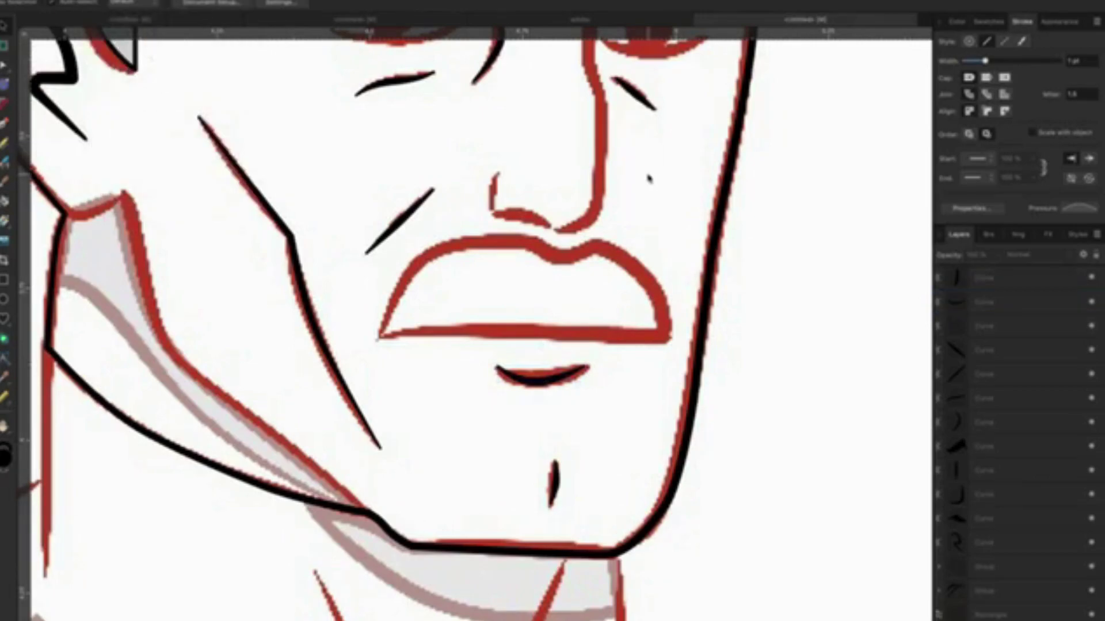
scroll(641, 180, up, 5)
scroll(611, 175, up, 1)
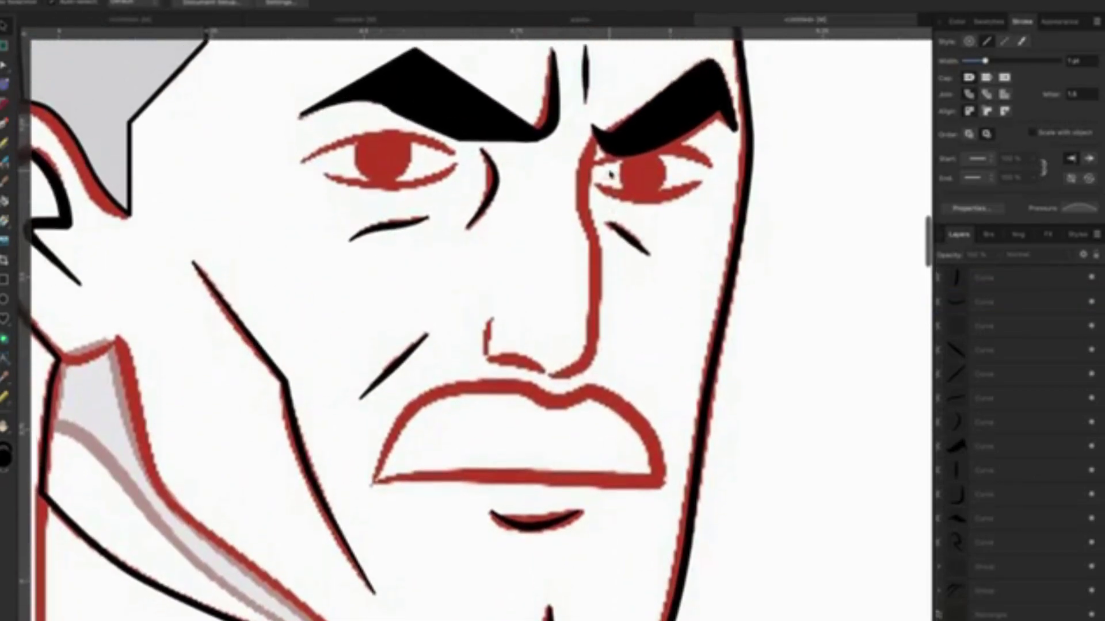
scroll(611, 175, up, 3)
scroll(611, 175, down, 3)
scroll(611, 172, up, 2)
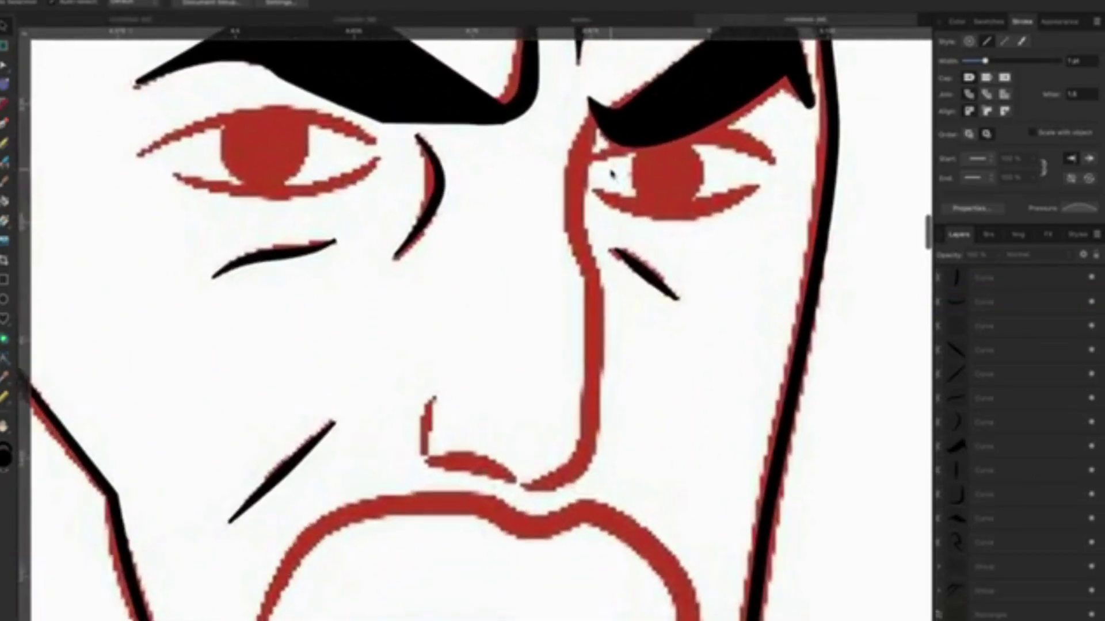
scroll(610, 173, up, 1)
scroll(610, 173, up, 1)
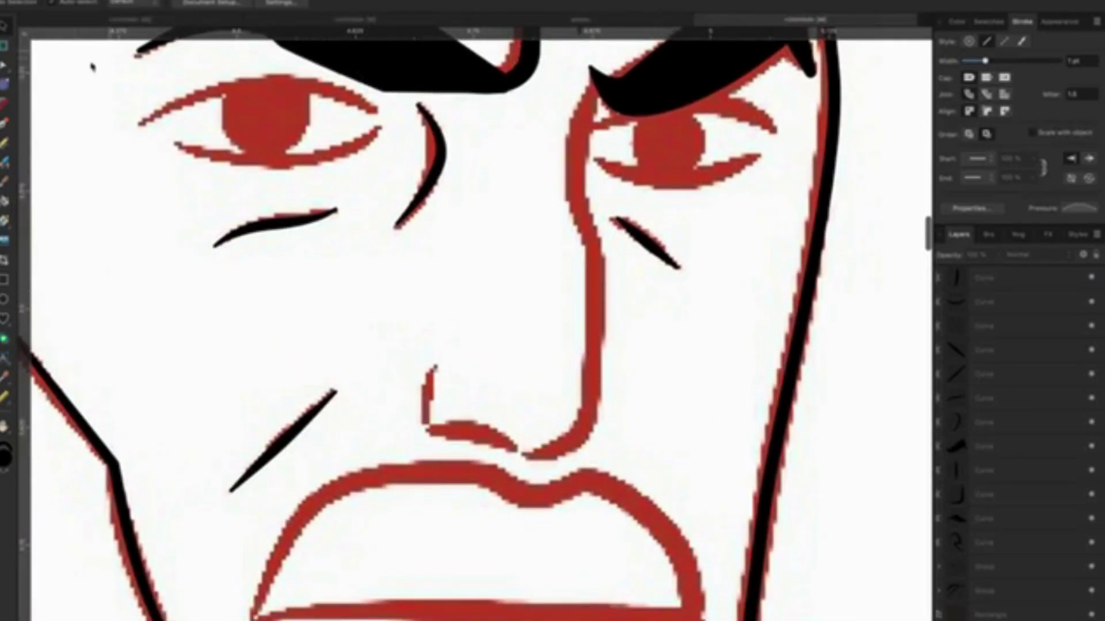
Trace the nose's right side from the right brow tip down to the nostril.
click(5, 122)
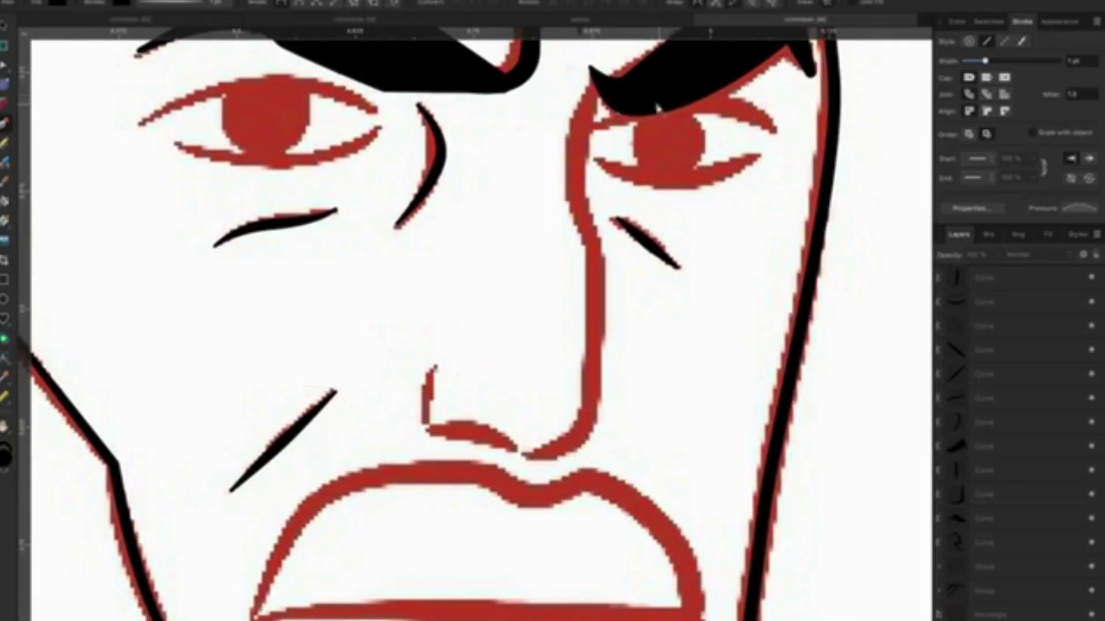
drag(599, 85, 566, 151)
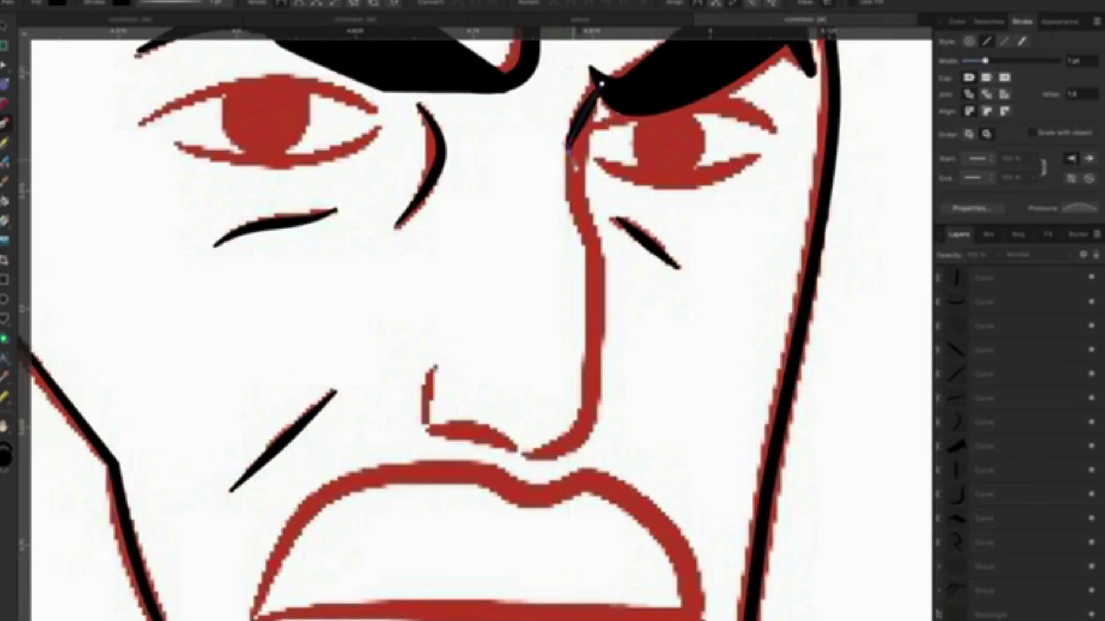
drag(598, 252, 601, 293)
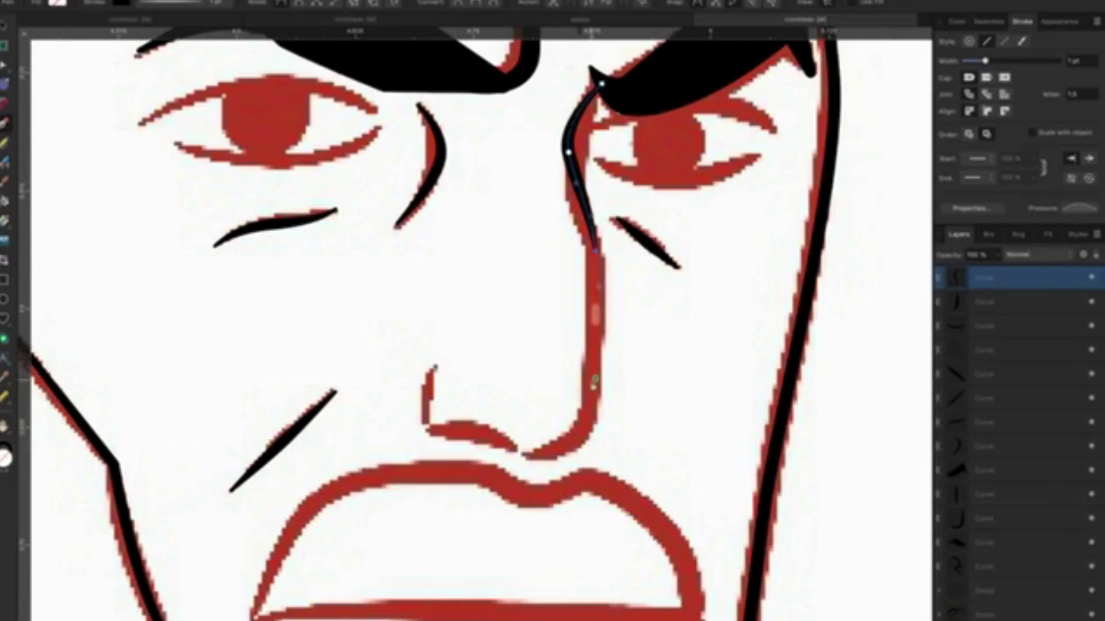
click(590, 400)
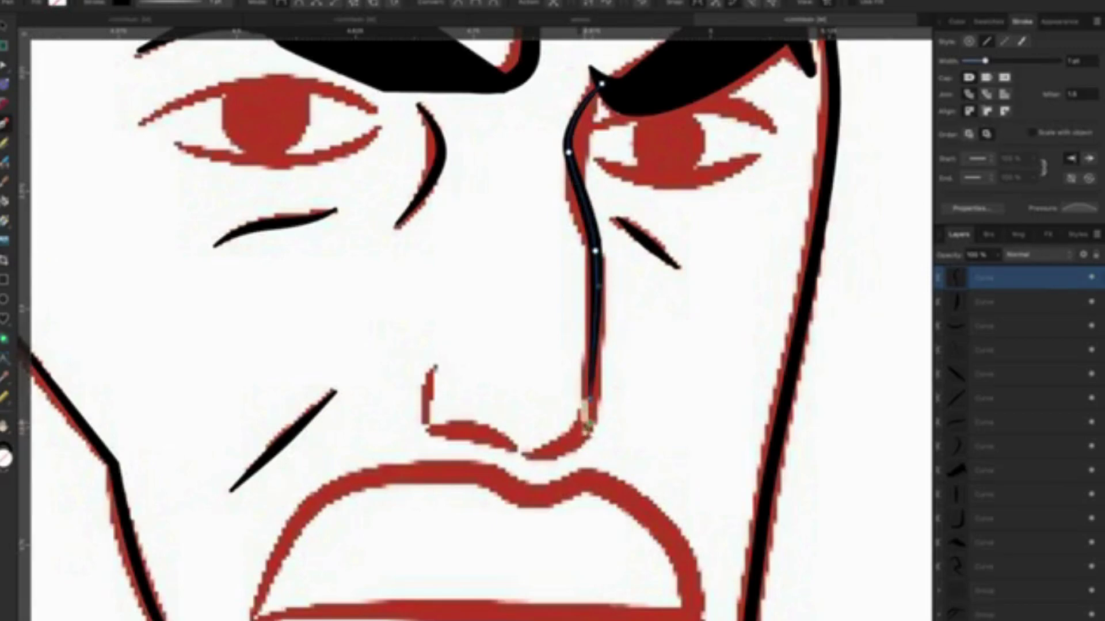
click(563, 447)
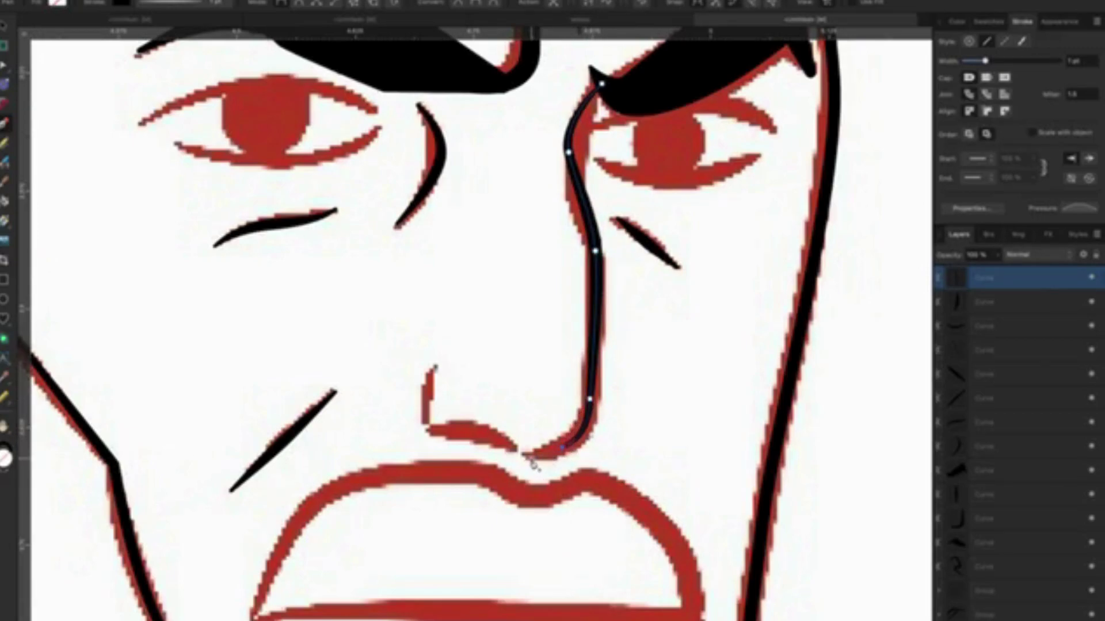
click(525, 457)
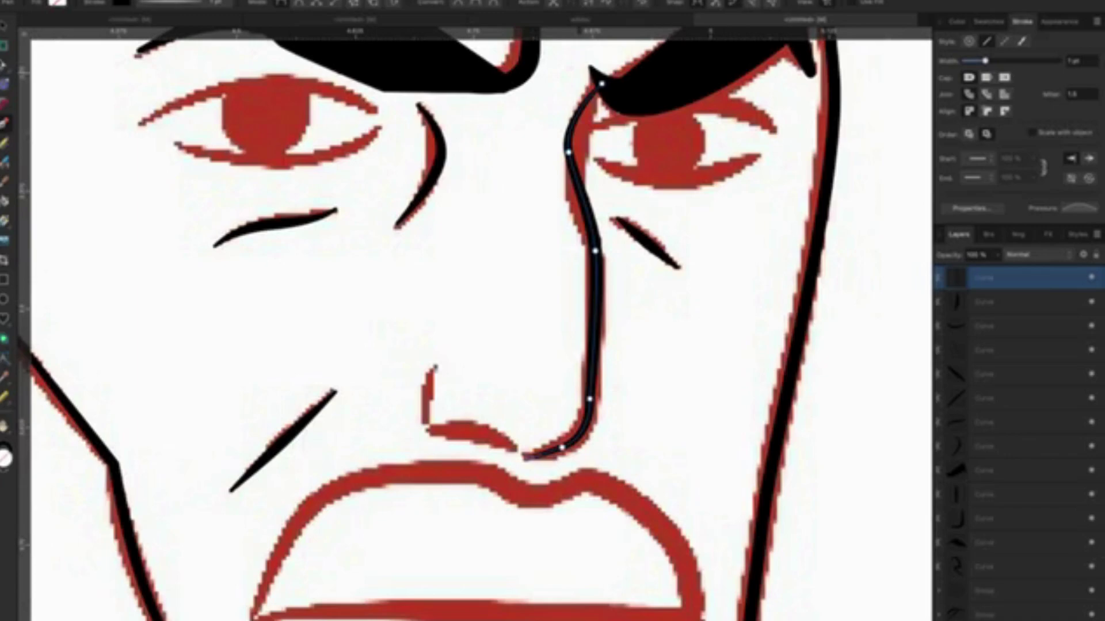
key(v)
click(608, 385)
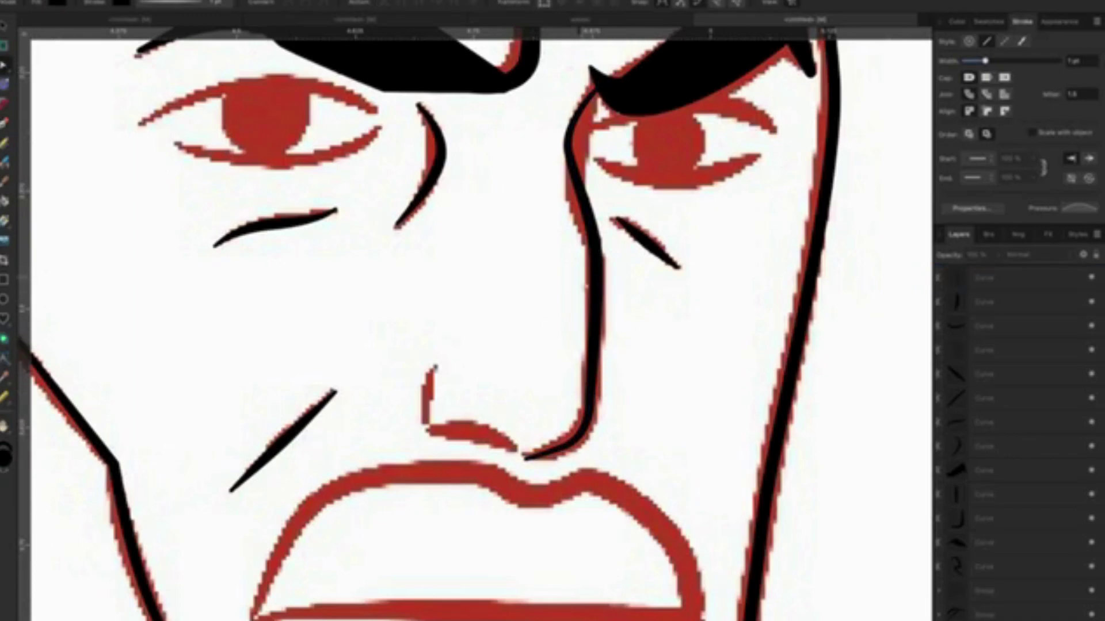
Reshape the upper part of the nose line.
click(588, 425)
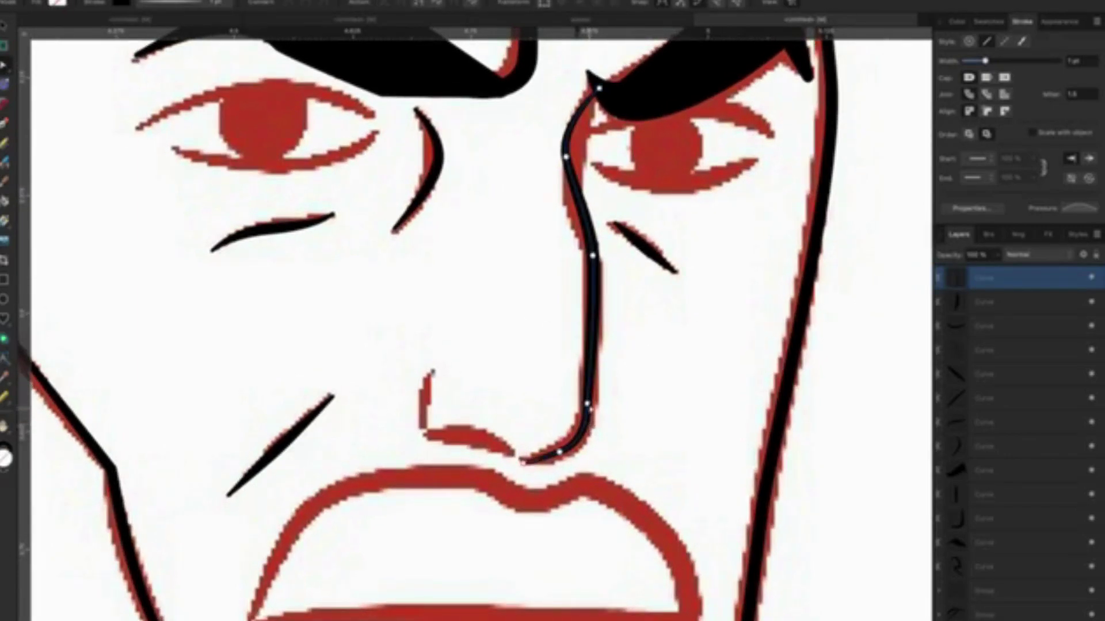
click(592, 329)
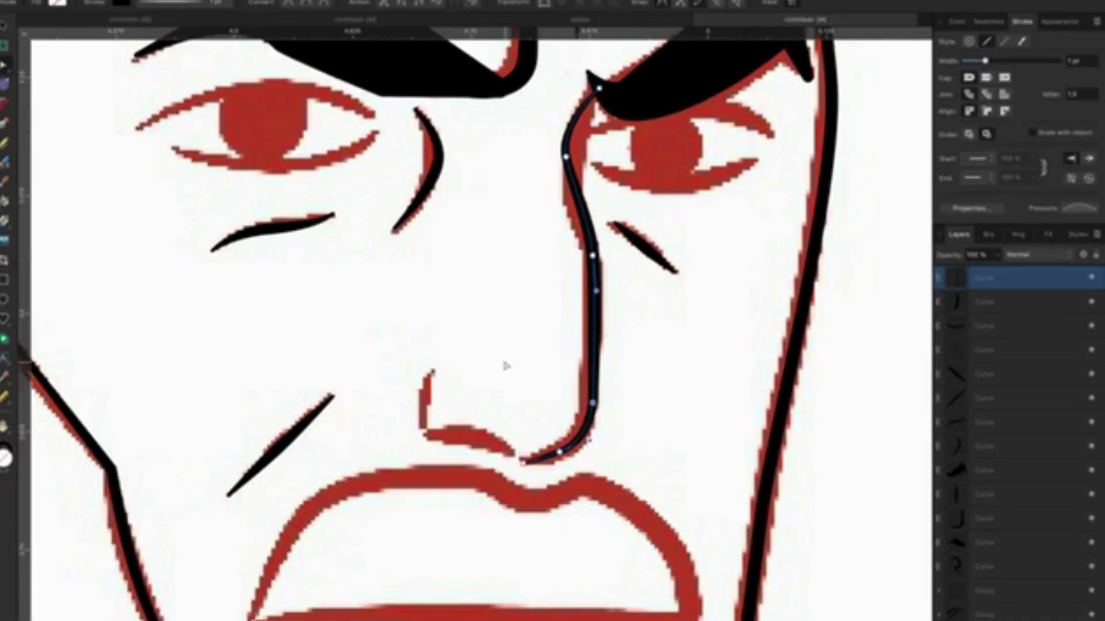
key(v)
click(432, 278)
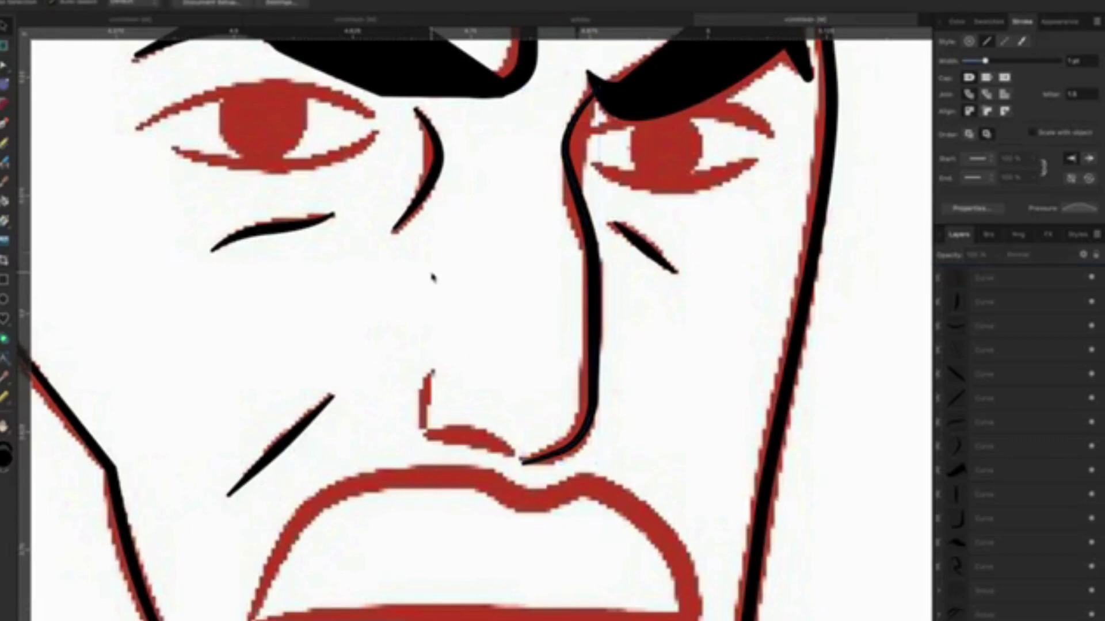
Trace a curved black line along the left side of the nostril.
scroll(506, 380, up, 2)
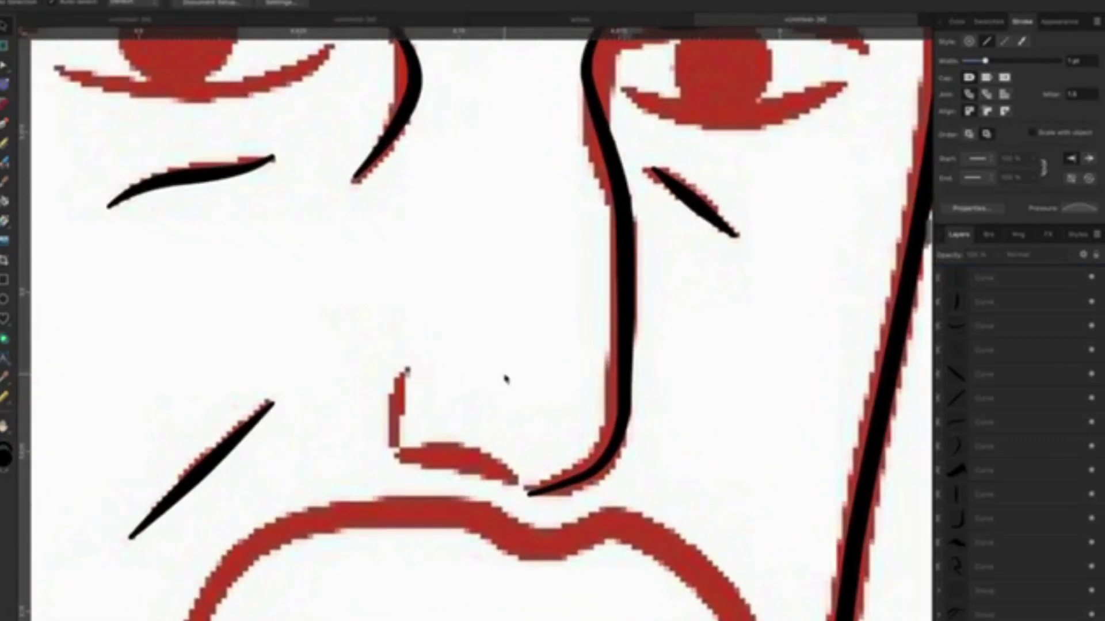
scroll(508, 378, up, 2)
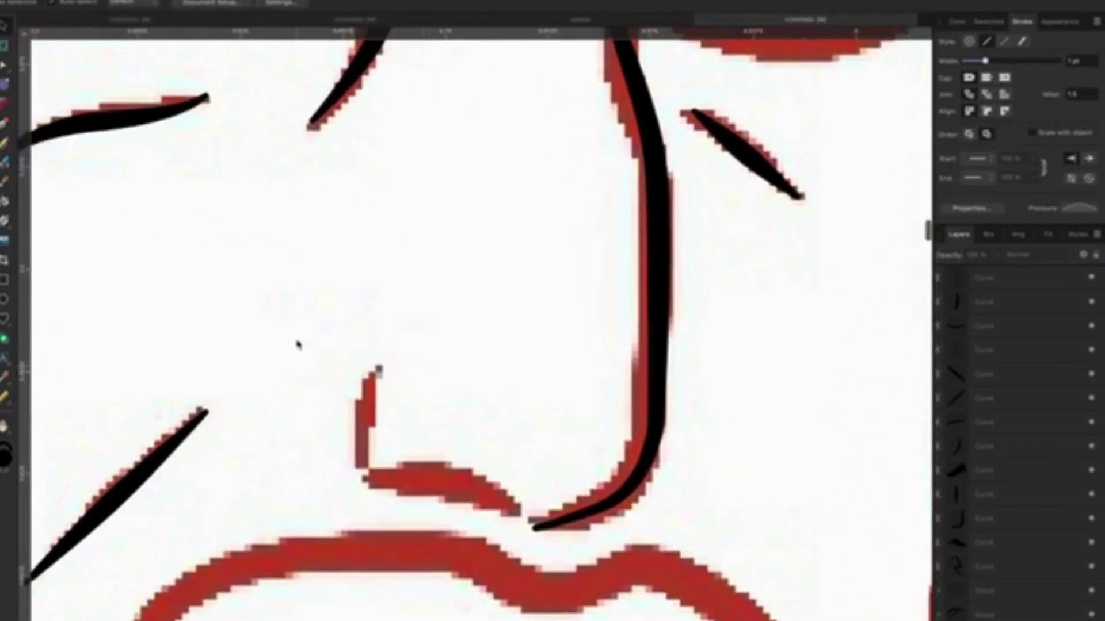
key(p)
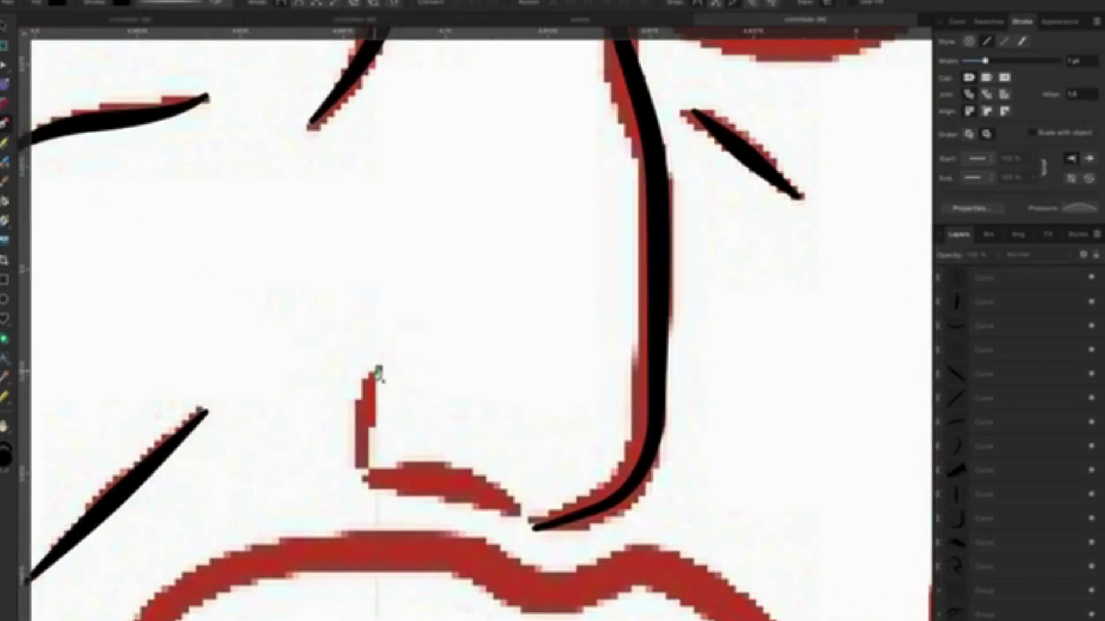
click(378, 371)
drag(362, 463, 380, 486)
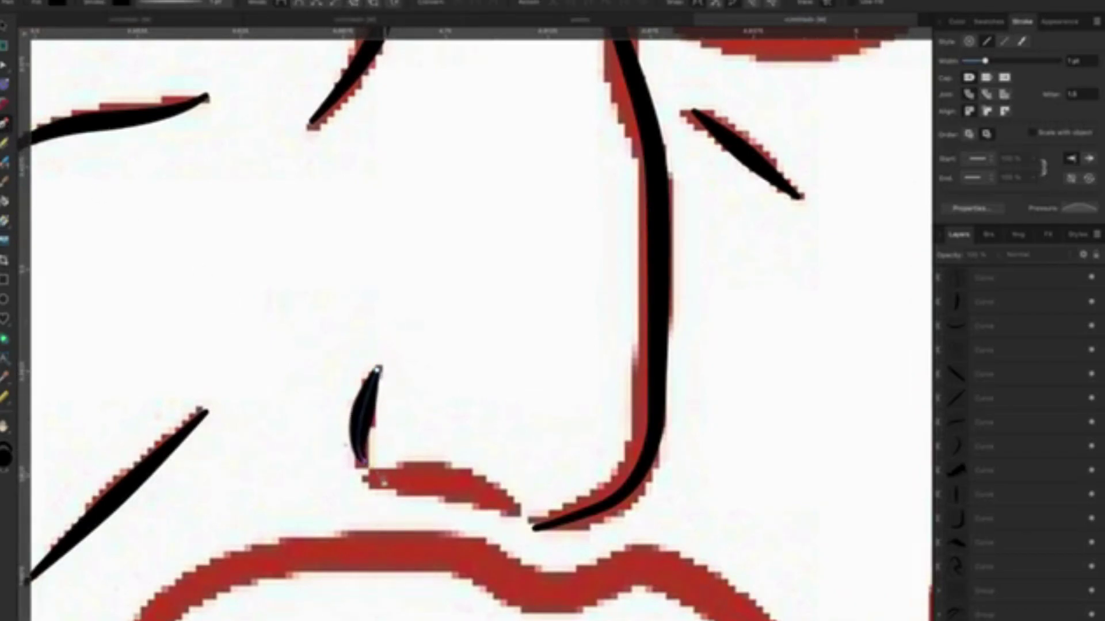
click(380, 485)
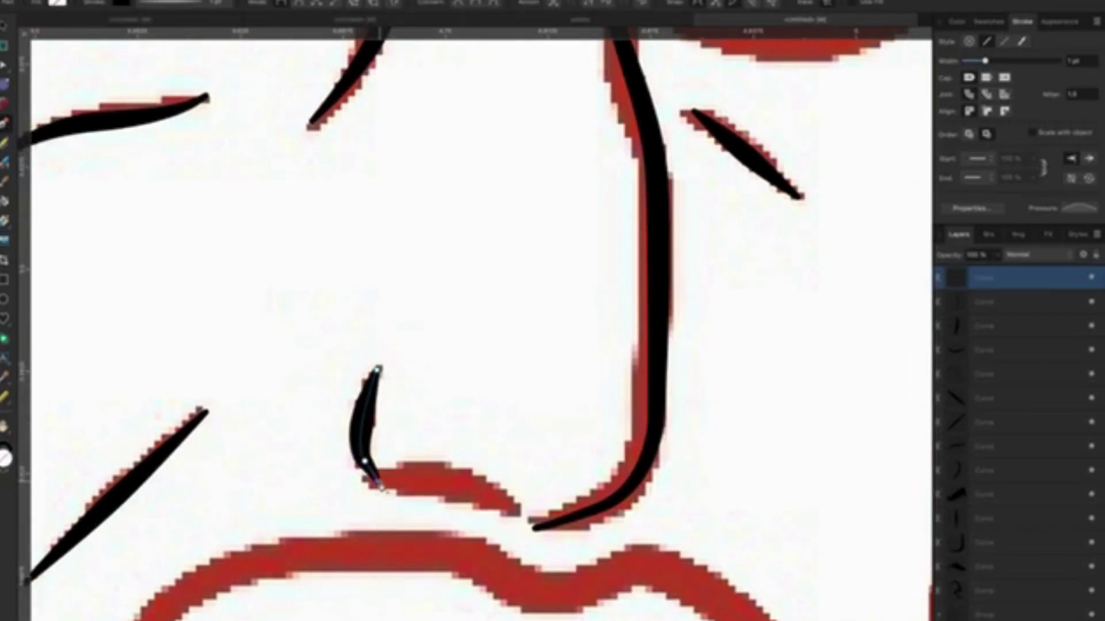
key(v)
Draw a second black curve along the top of the nostril flare.
click(381, 294)
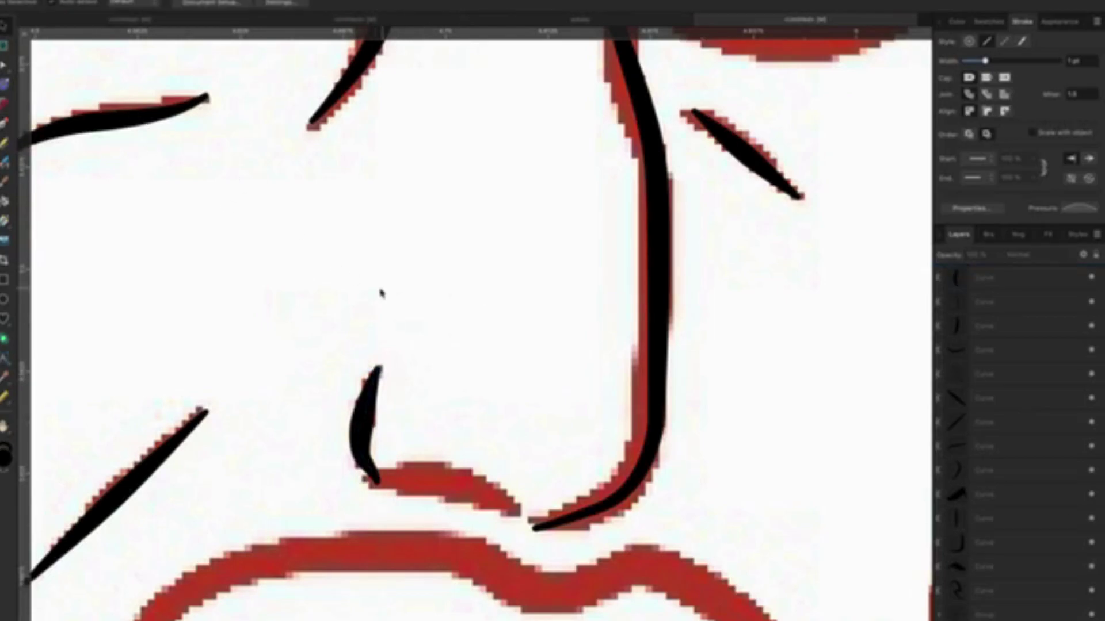
key(p)
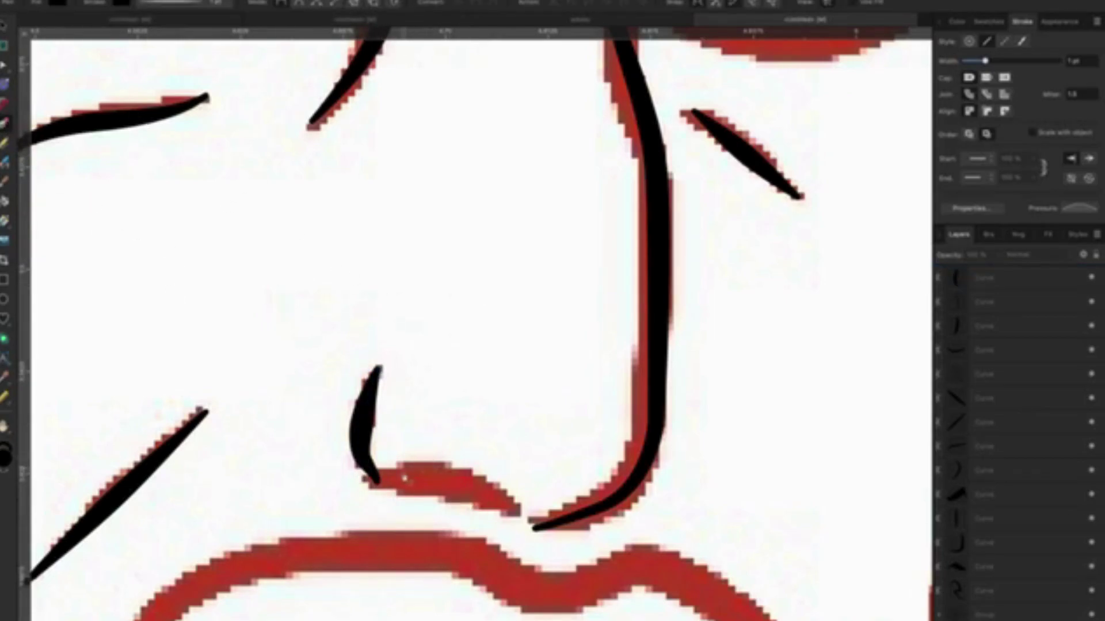
drag(465, 482, 397, 473)
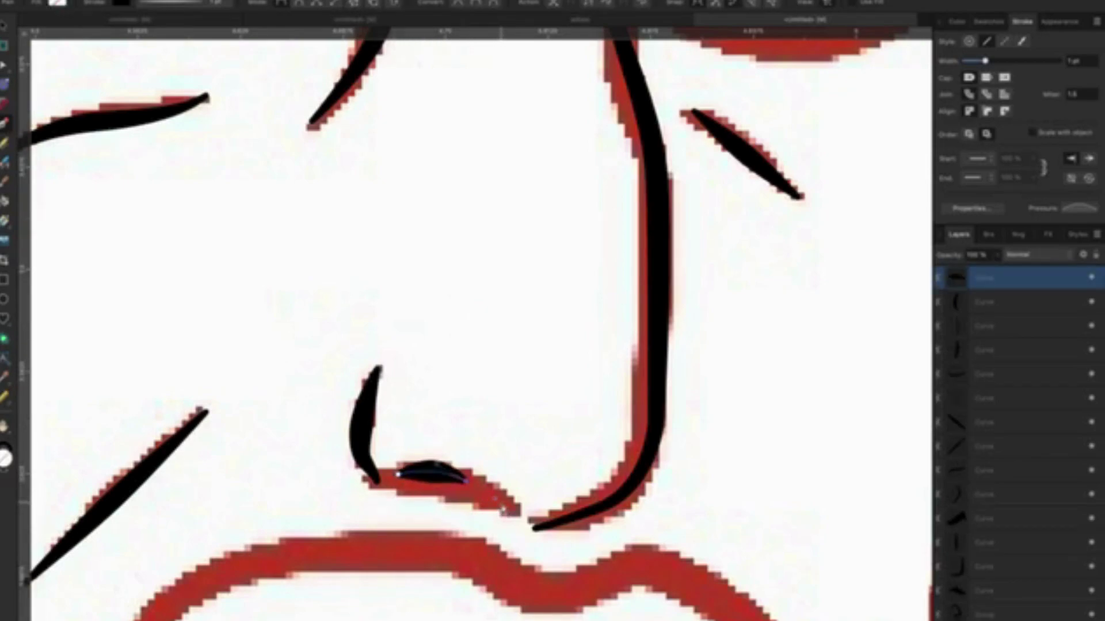
click(502, 507)
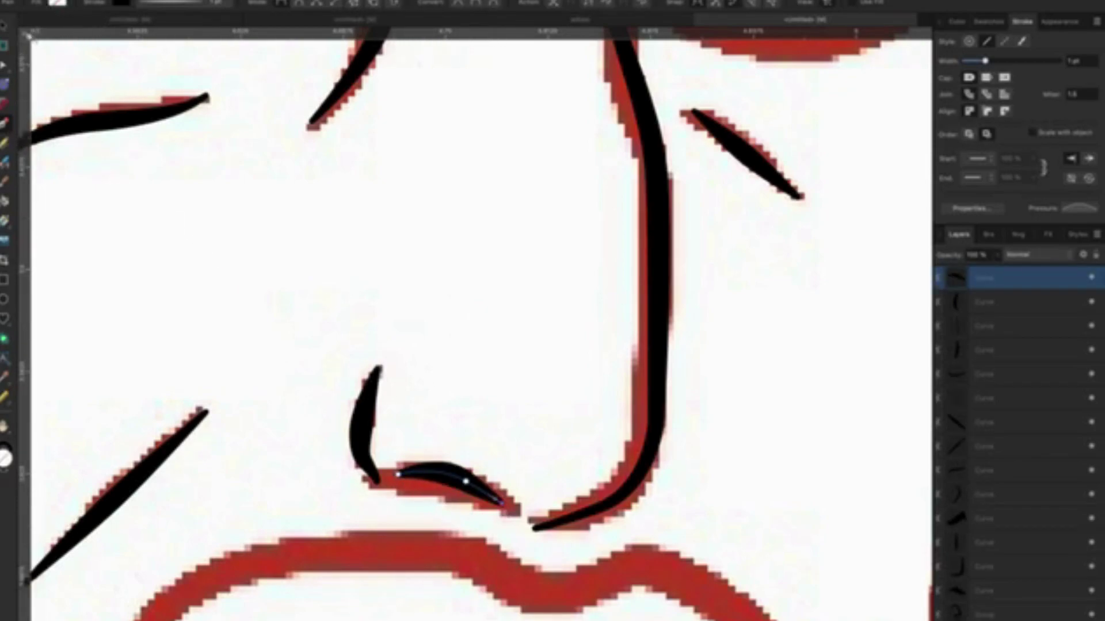
key(v)
click(407, 229)
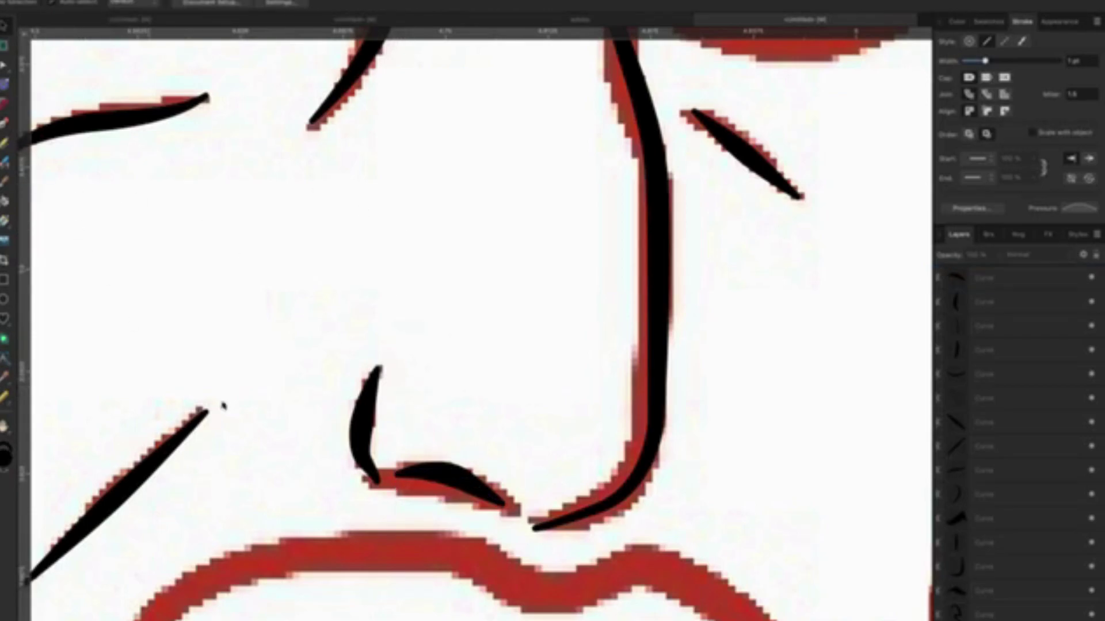
Move the left nostril curve's bottom node toward the nostril flare.
click(372, 442)
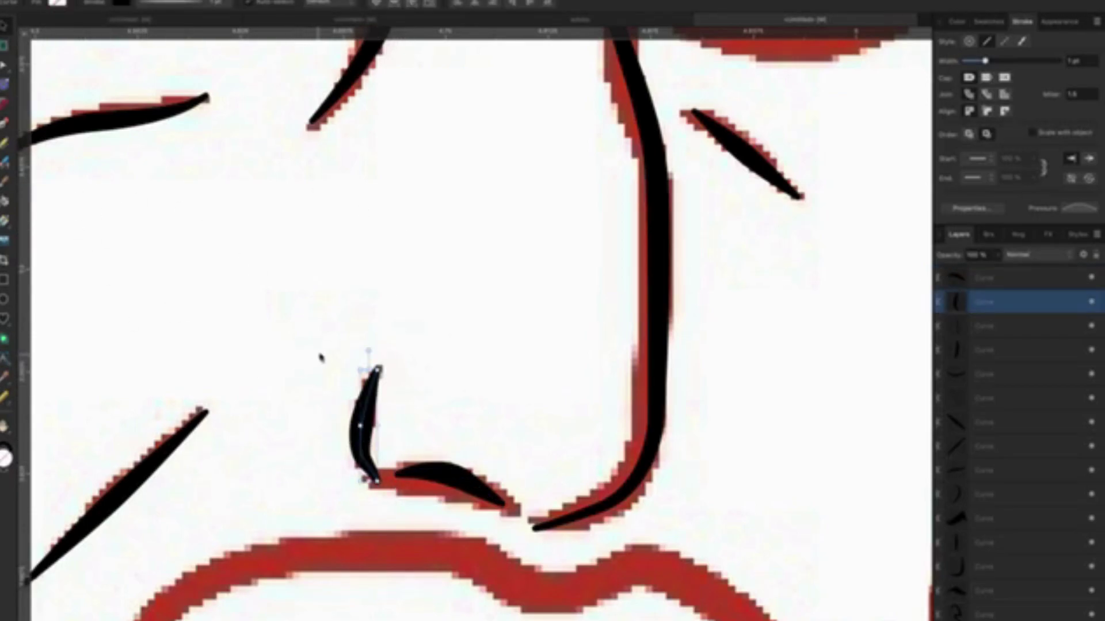
scroll(321, 358, up, 3)
scroll(377, 412, down, 5)
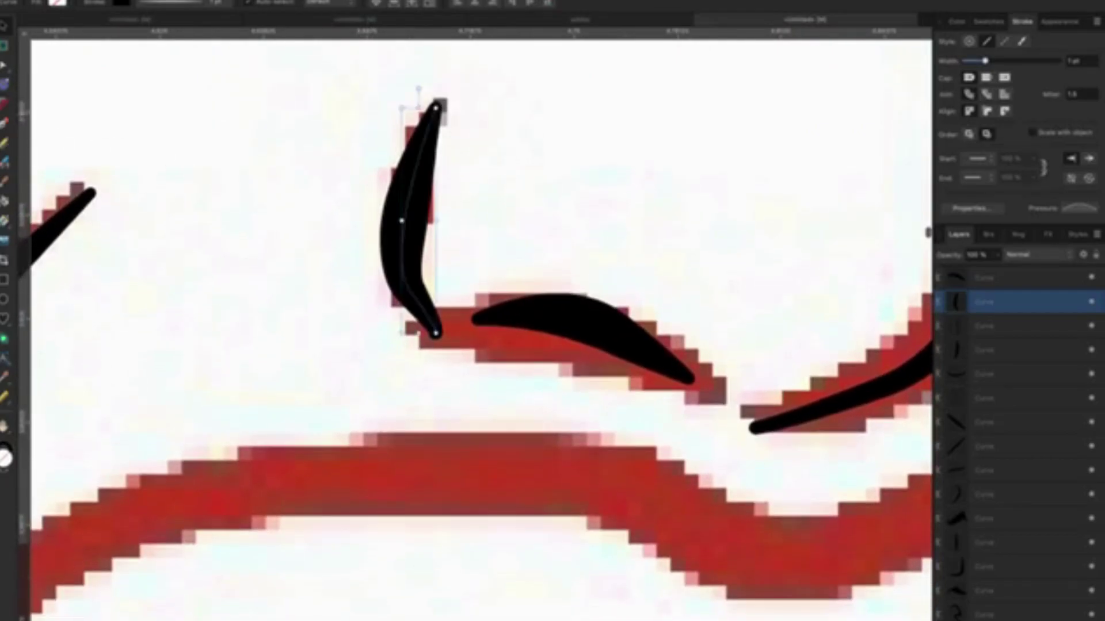
key(a)
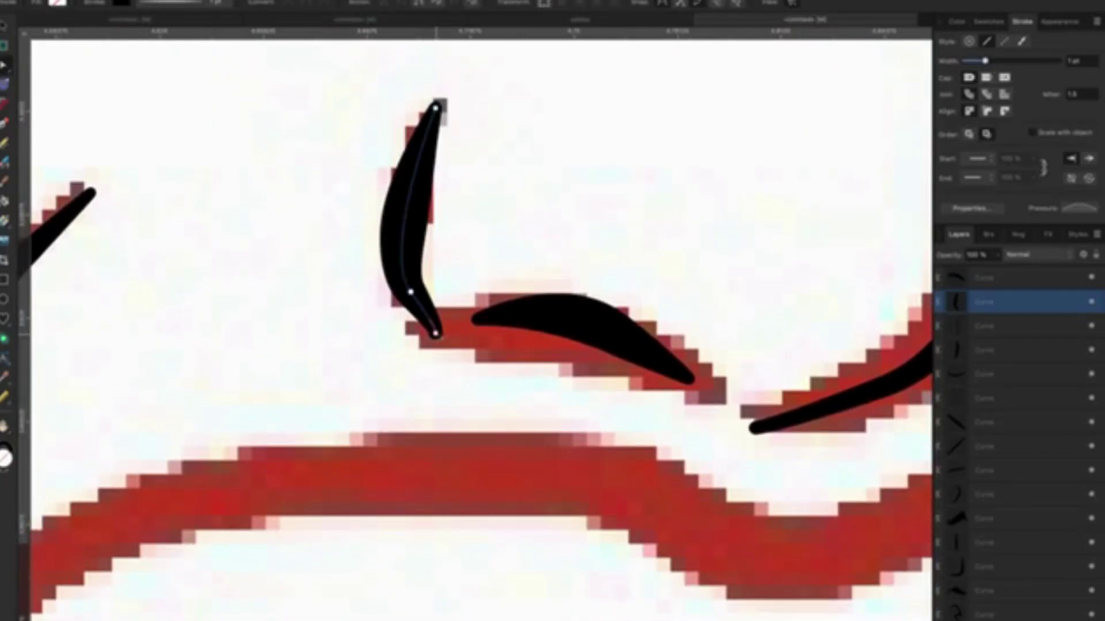
drag(435, 333, 443, 331)
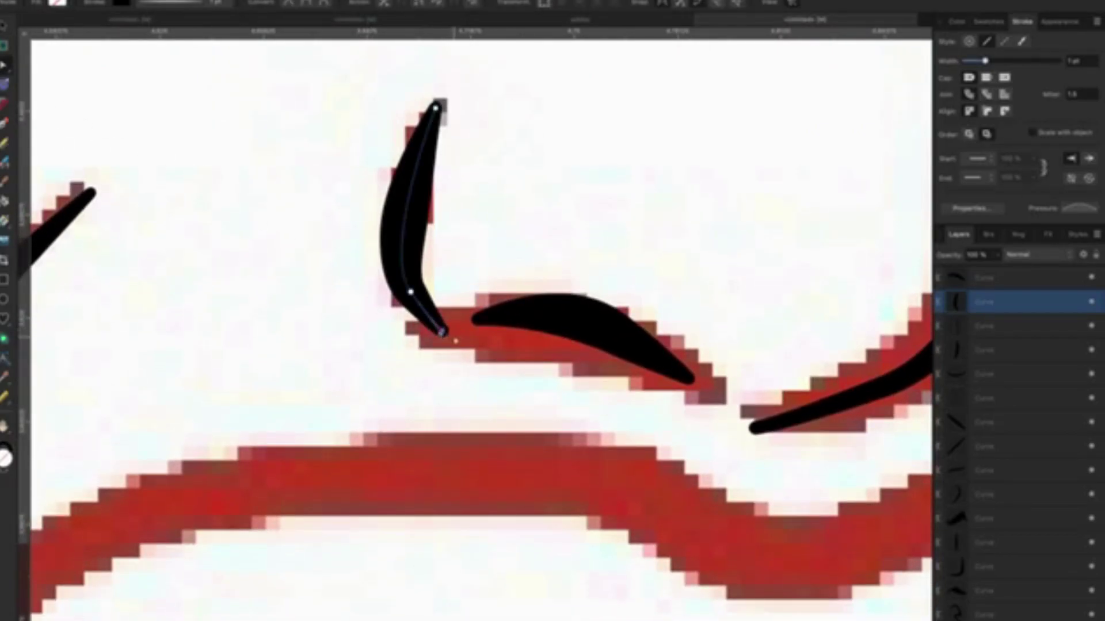
Zoom in on the jaw corner below the ear with the Pen tool ready.
scroll(456, 341, down, 5)
scroll(456, 341, down, 3)
scroll(456, 341, up, 1)
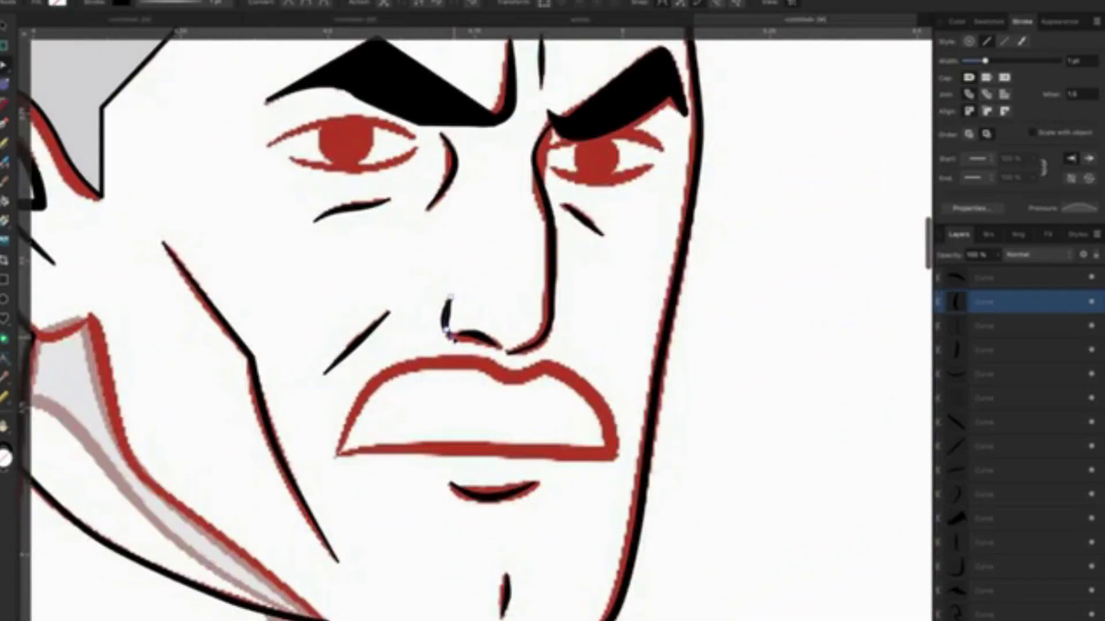
scroll(452, 338, down, 3)
scroll(452, 339, down, 2)
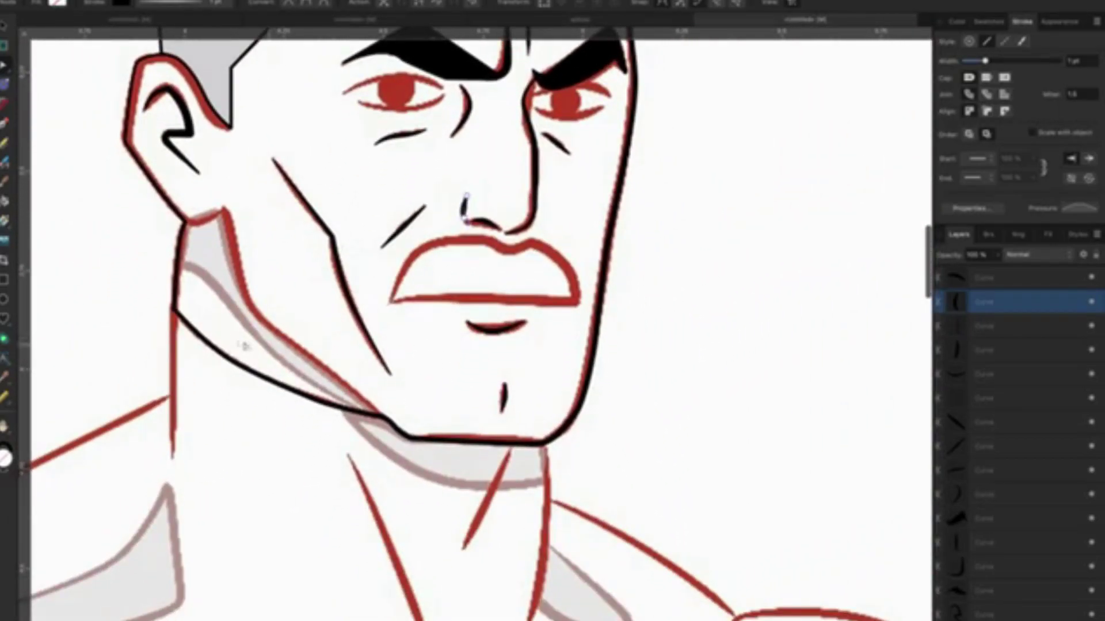
scroll(213, 324, up, 2)
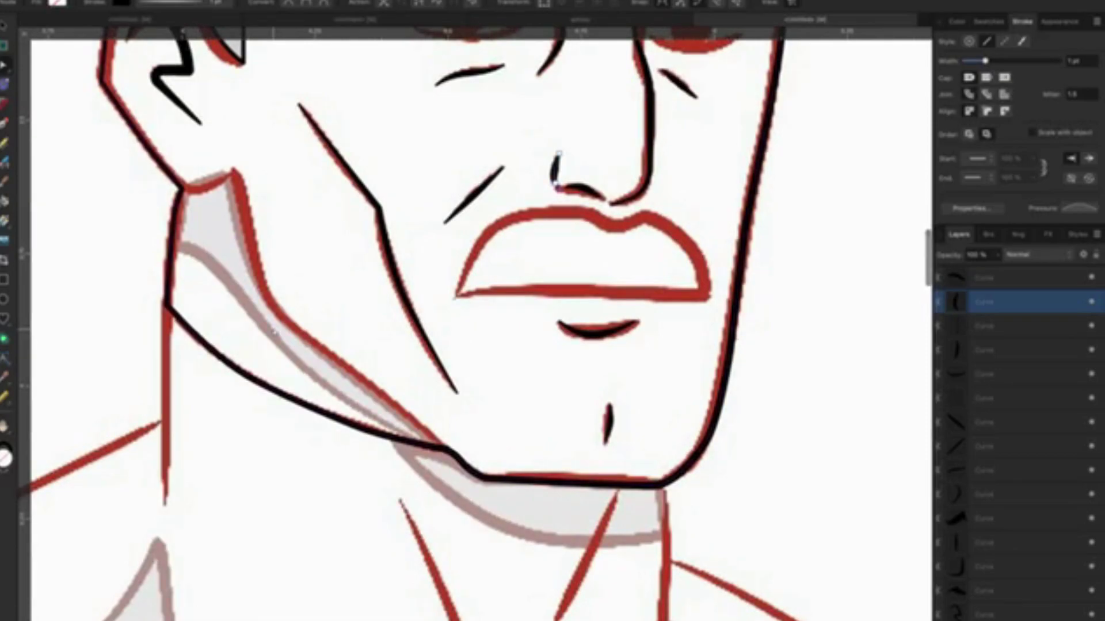
scroll(275, 332, up, 1)
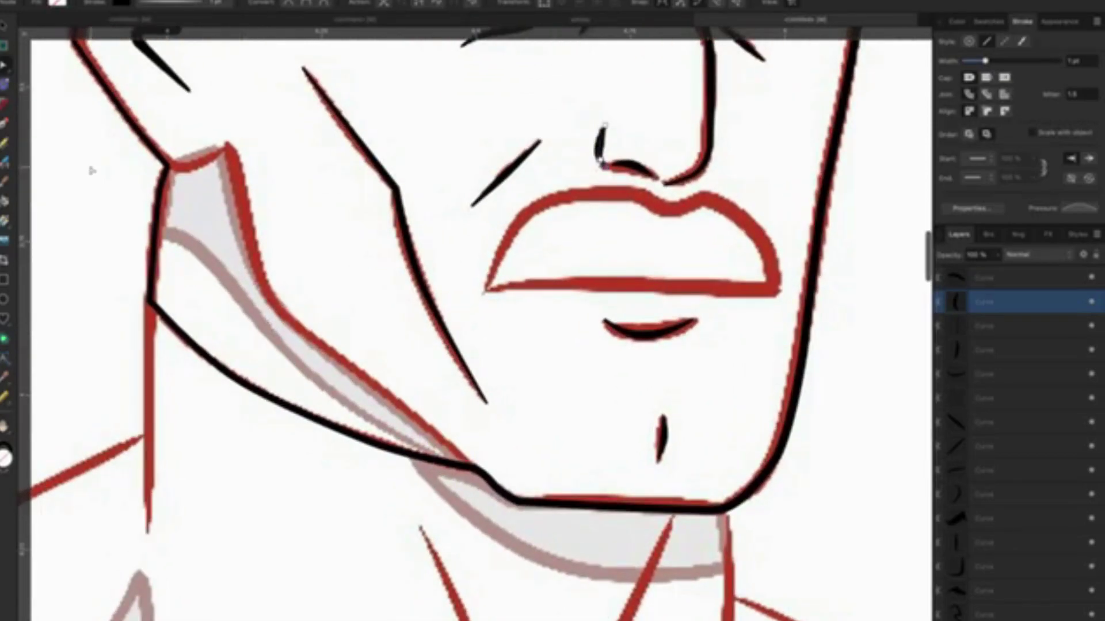
key(p)
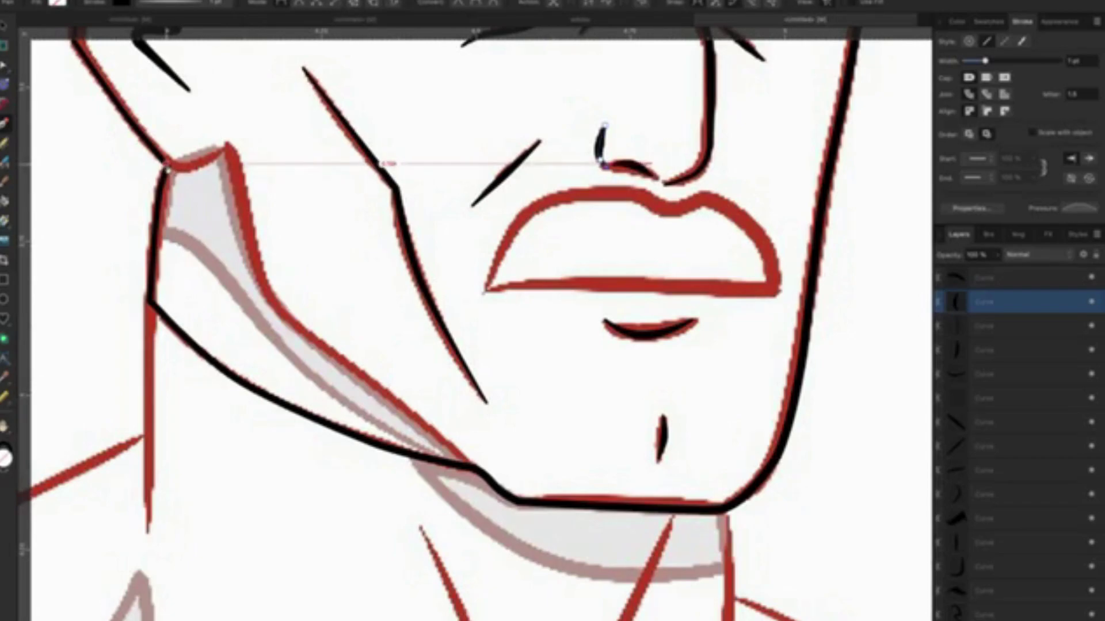
scroll(167, 168, up, 3)
scroll(167, 168, up, 1)
Undo the stray straight line accidentally drawn across the face.
click(166, 167)
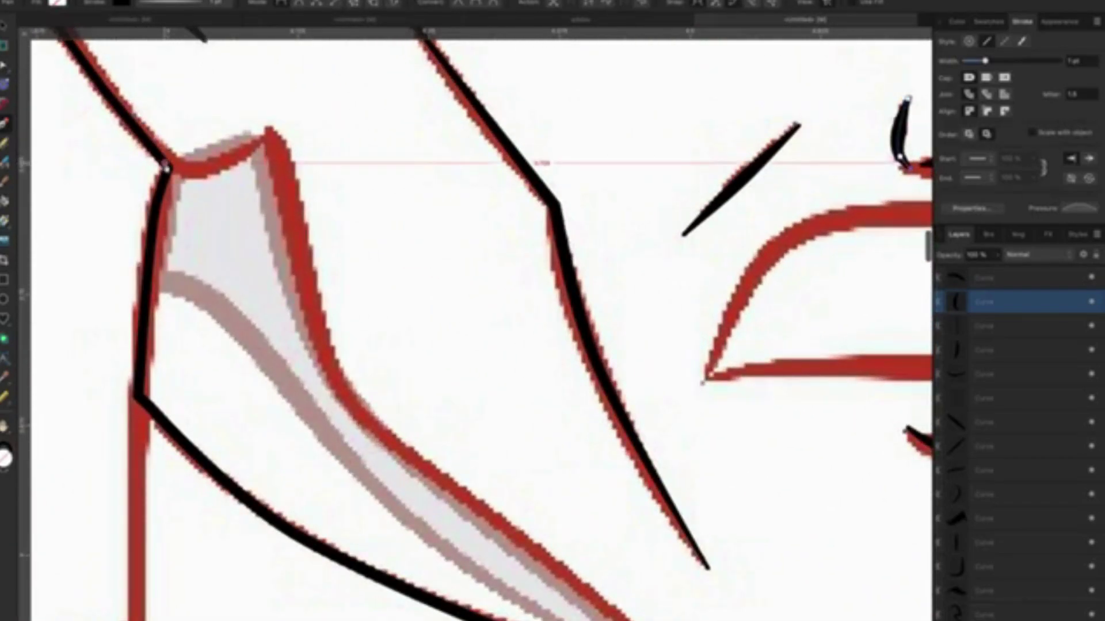
click(908, 168)
click(92, 1)
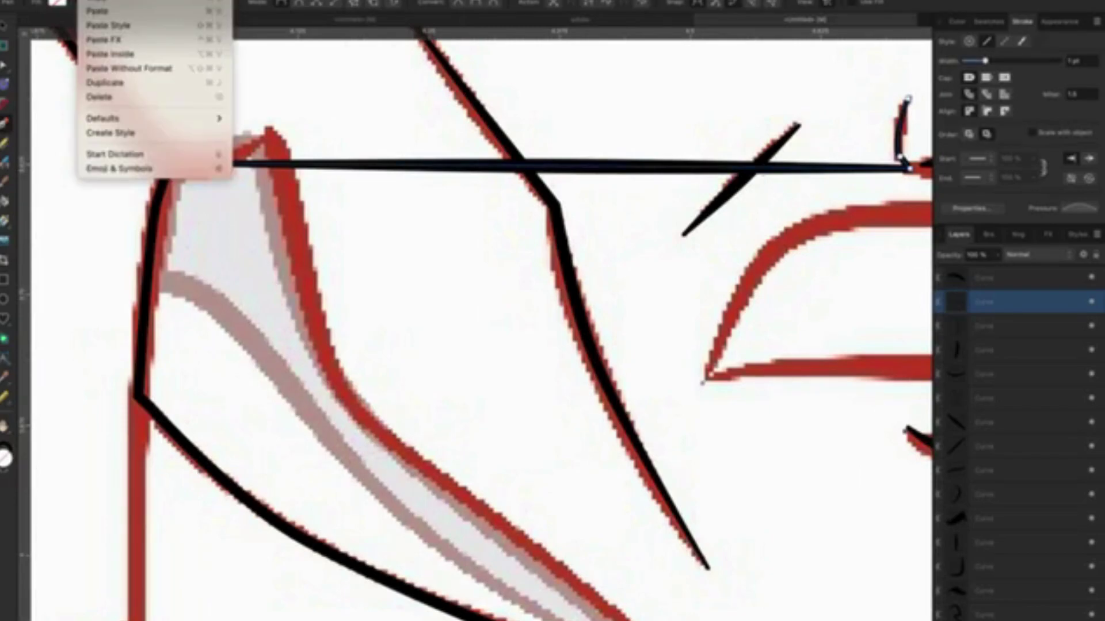
click(99, 97)
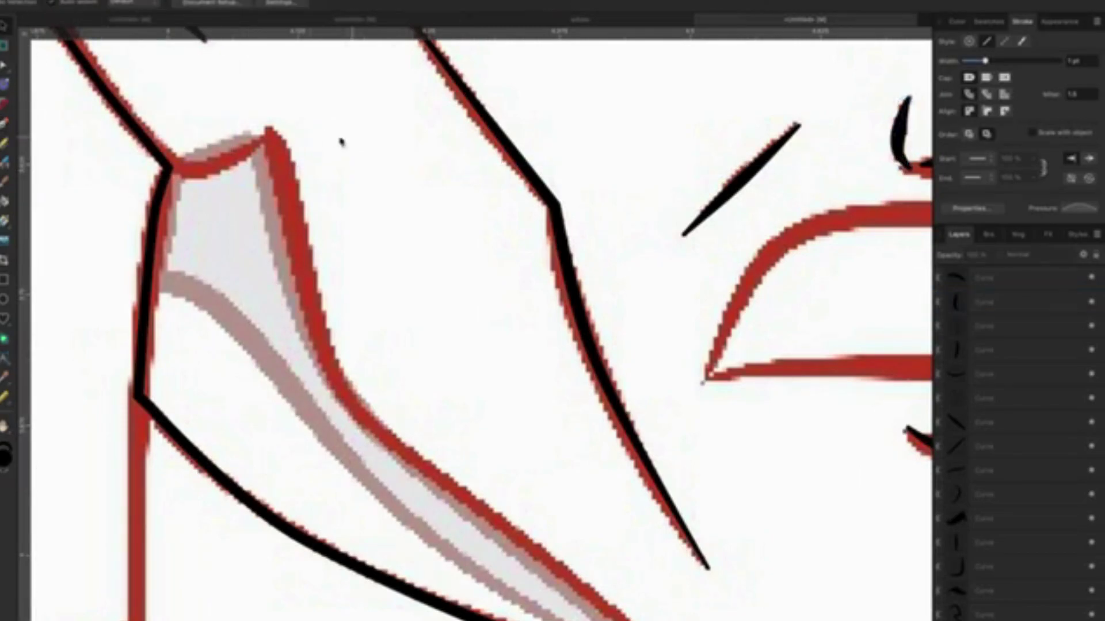
Draw a short black curve from the jaw corner along the neck shadow.
click(4, 122)
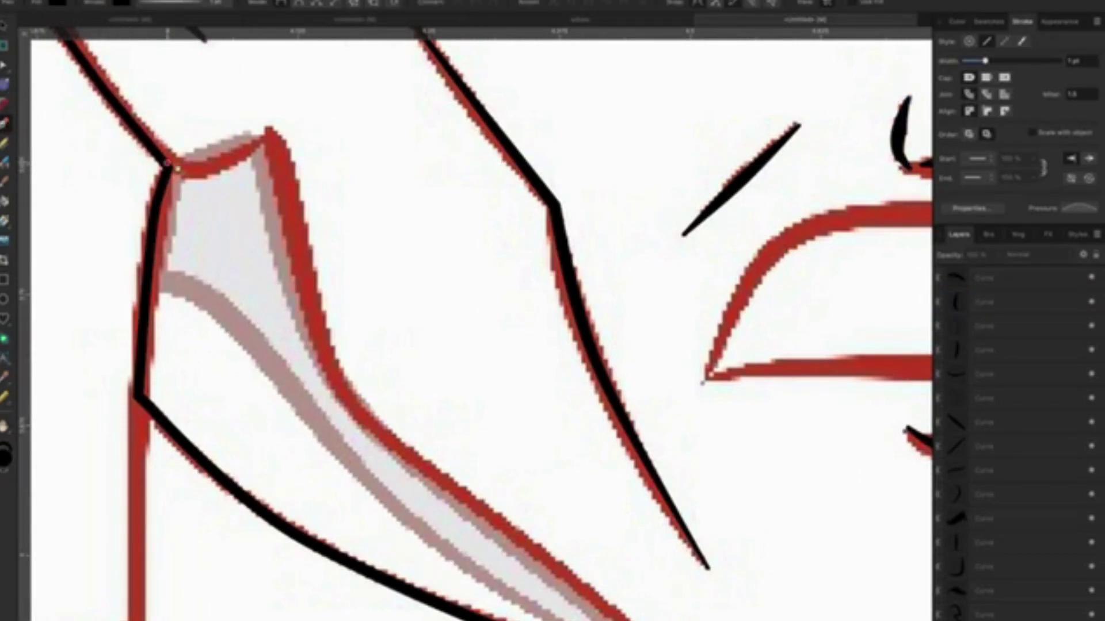
drag(170, 168, 191, 174)
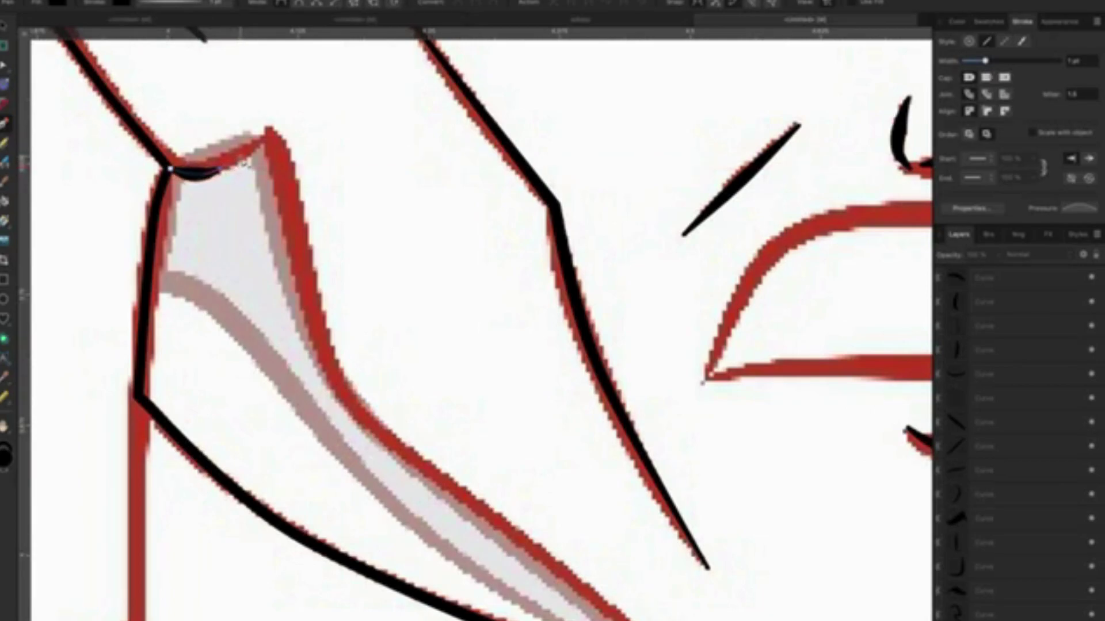
click(263, 136)
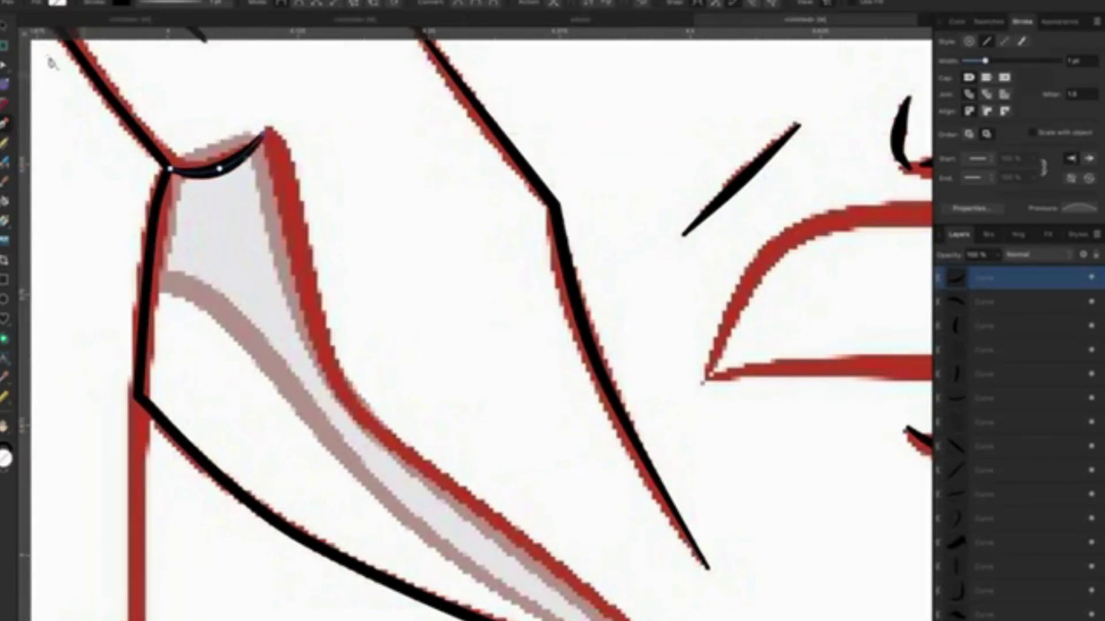
key(v)
click(341, 144)
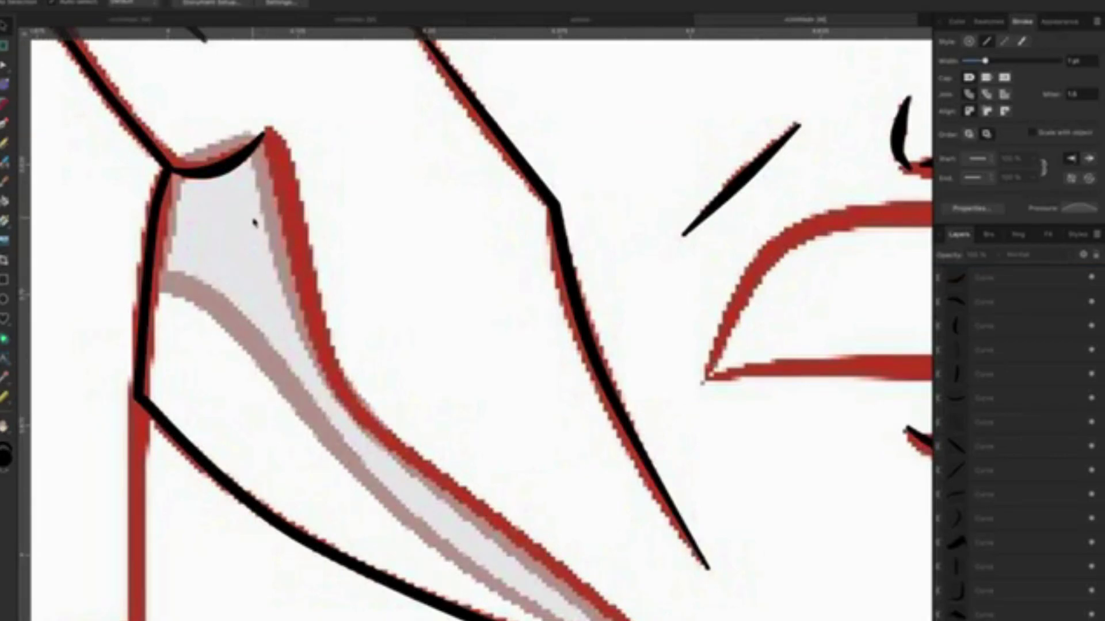
scroll(284, 189, down, 5)
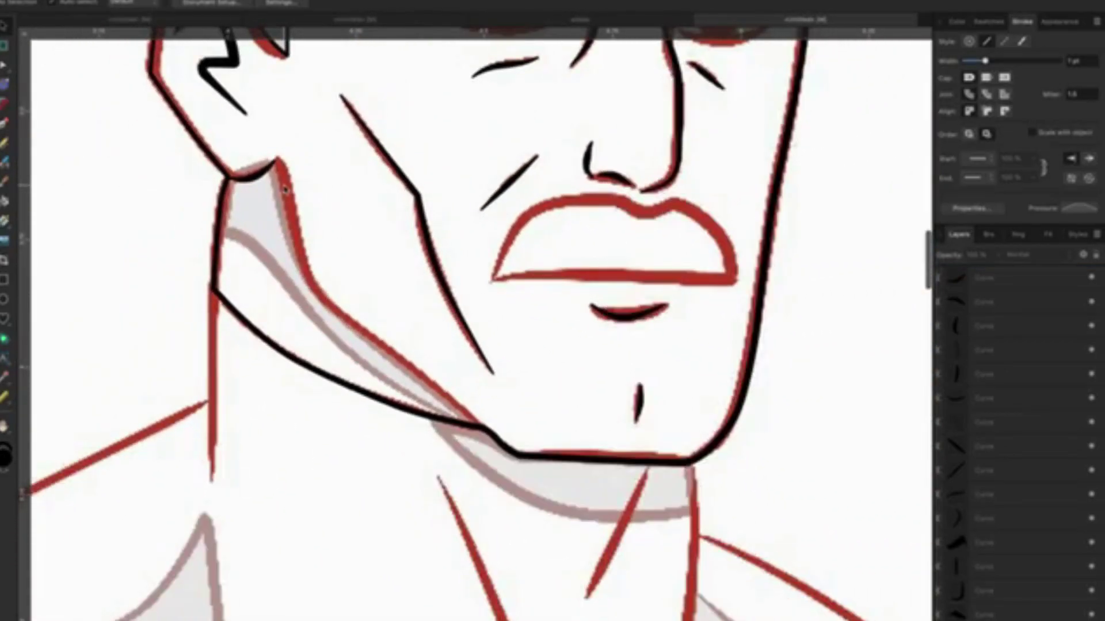
scroll(284, 188, up, 2)
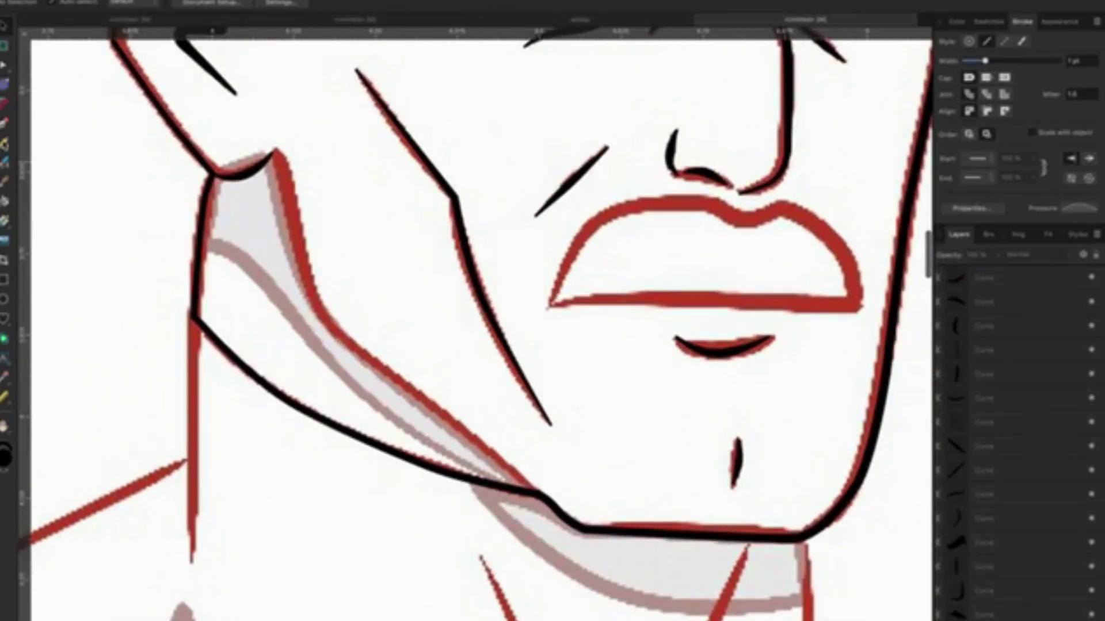
Draw a black curve from the jaw notch down the neck to the jawline.
key(p)
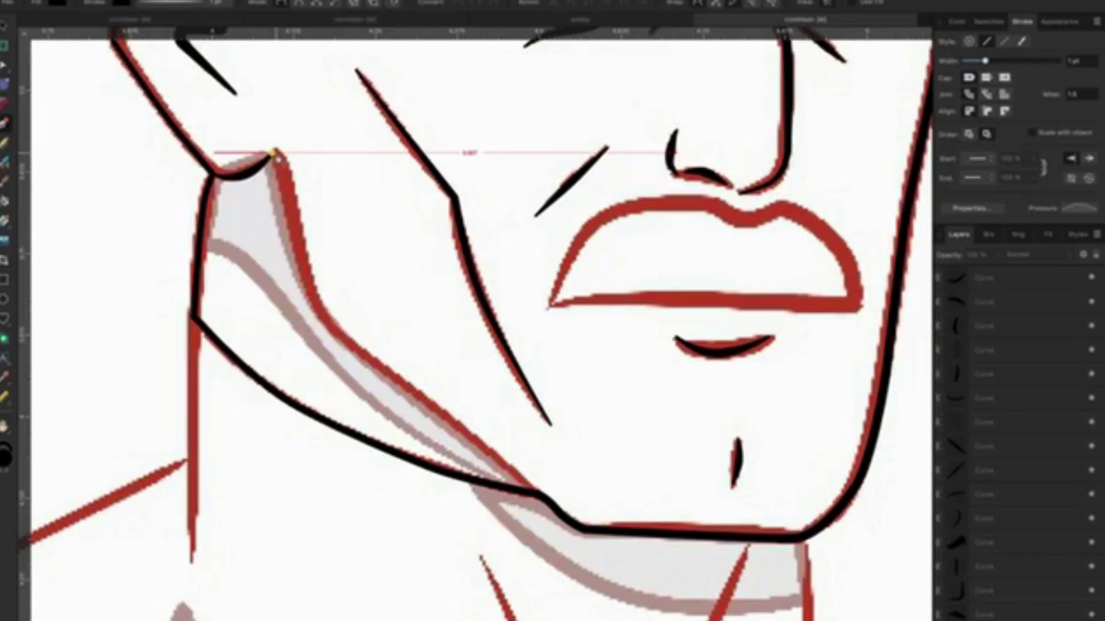
drag(334, 332, 371, 368)
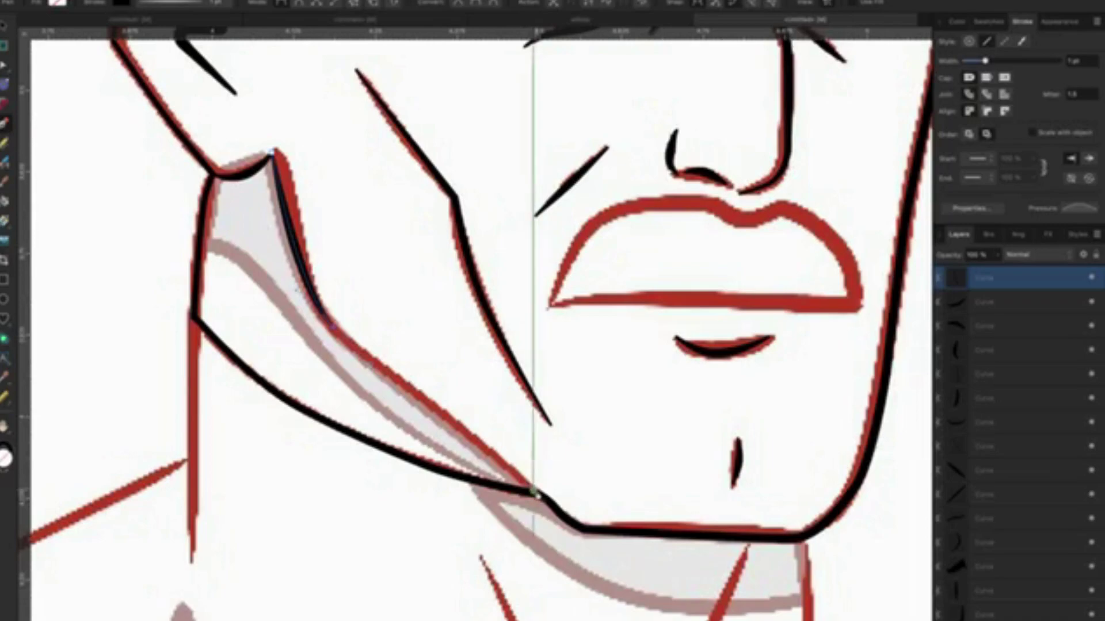
click(538, 494)
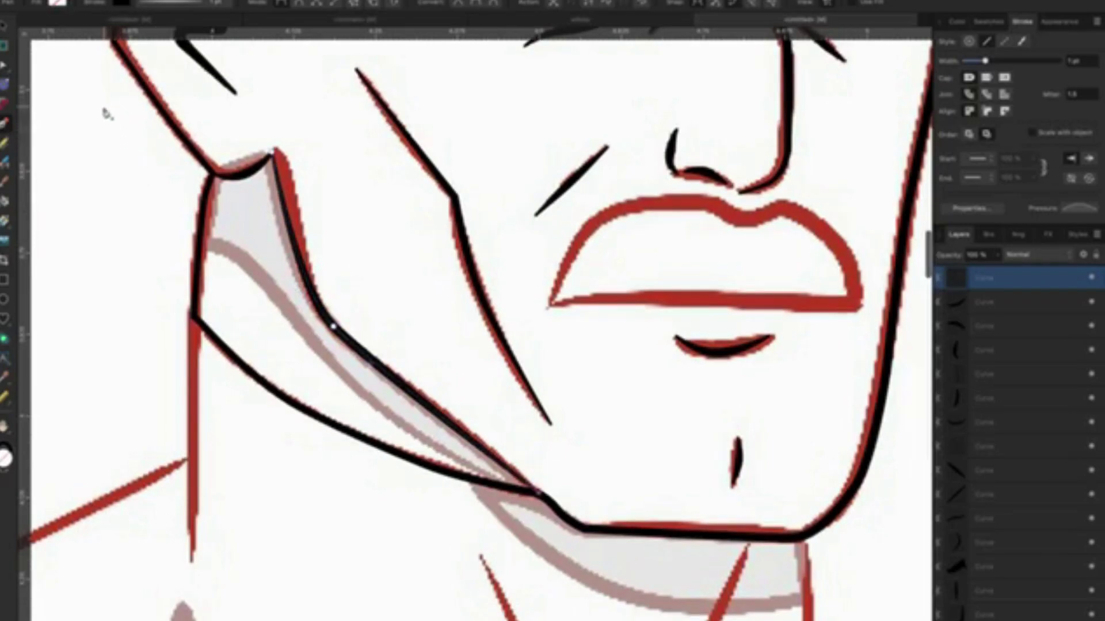
click(5, 26)
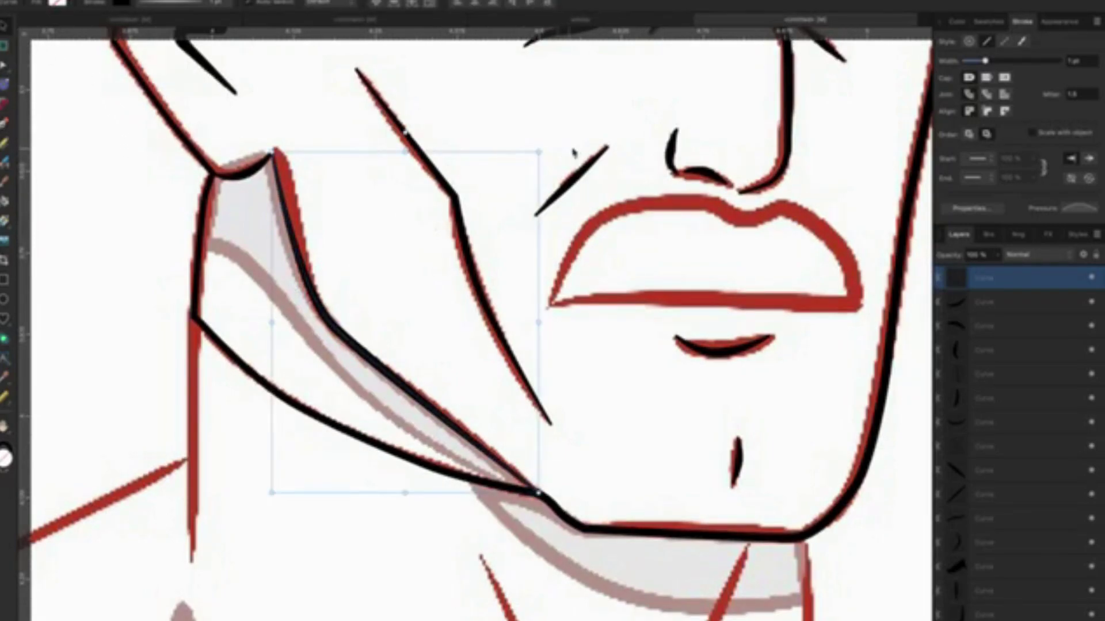
key(ctrl+d)
Start a pen outline of the mustache along its curved top edge.
scroll(610, 305, down, 3)
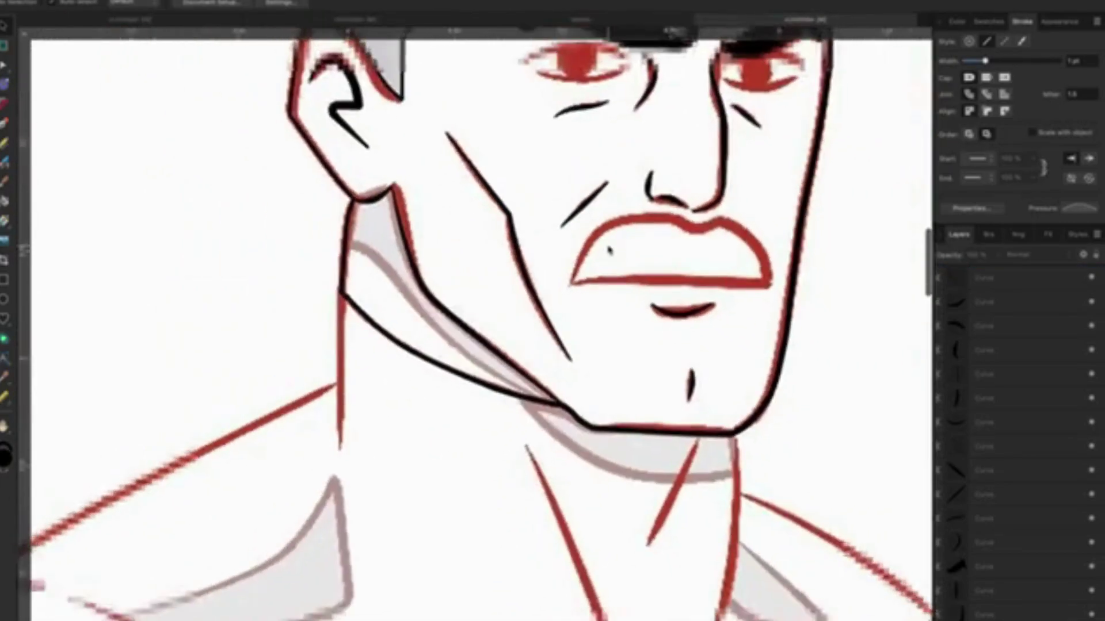
scroll(610, 305, down, 2)
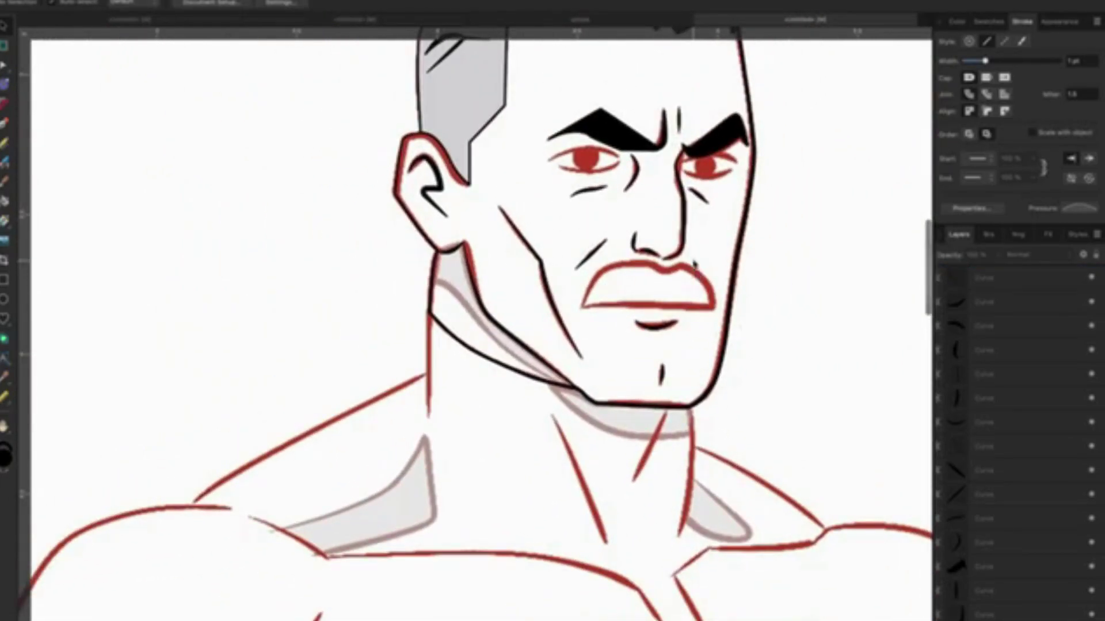
scroll(701, 277, right, 5)
scroll(447, 281, up, 1)
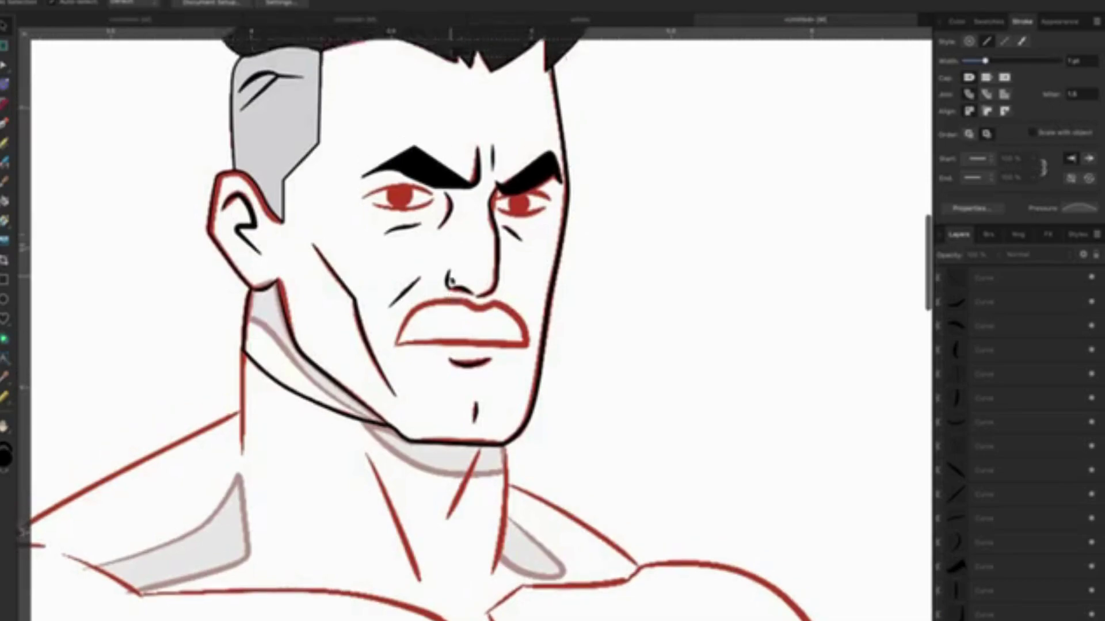
scroll(447, 281, up, 2)
scroll(447, 281, up, 2)
scroll(445, 324, up, 1)
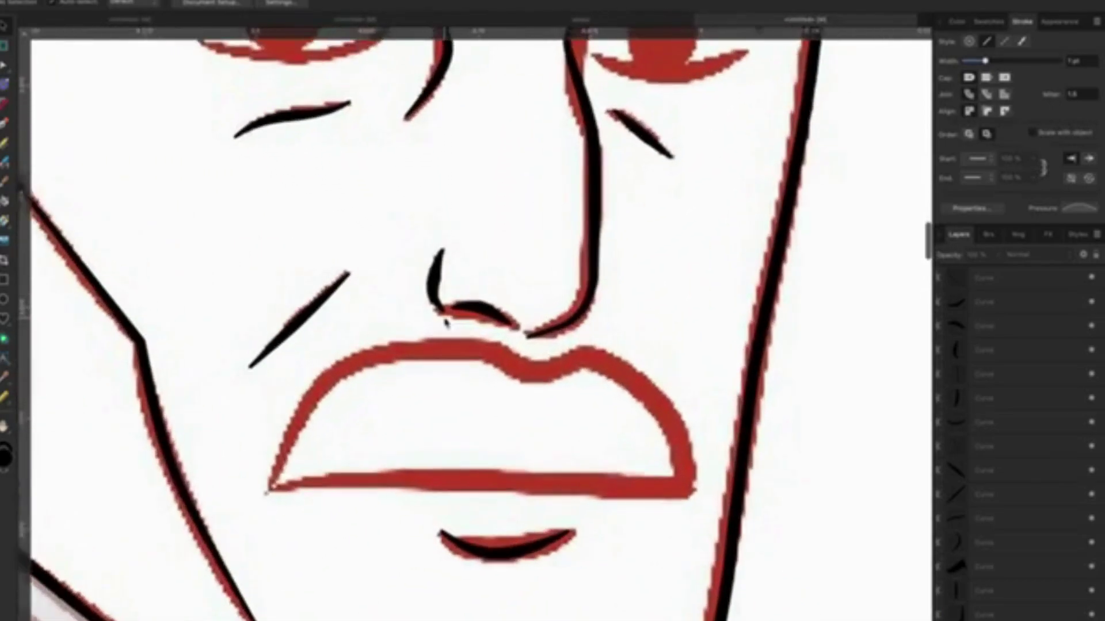
scroll(444, 315, down, 1)
scroll(248, 157, up, 1)
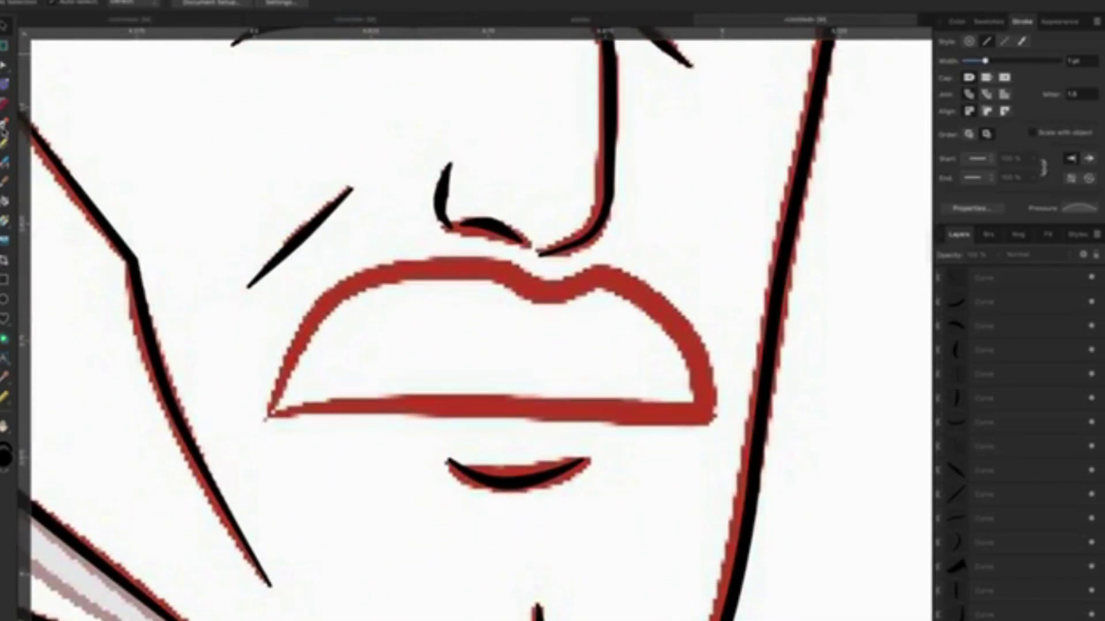
key(p)
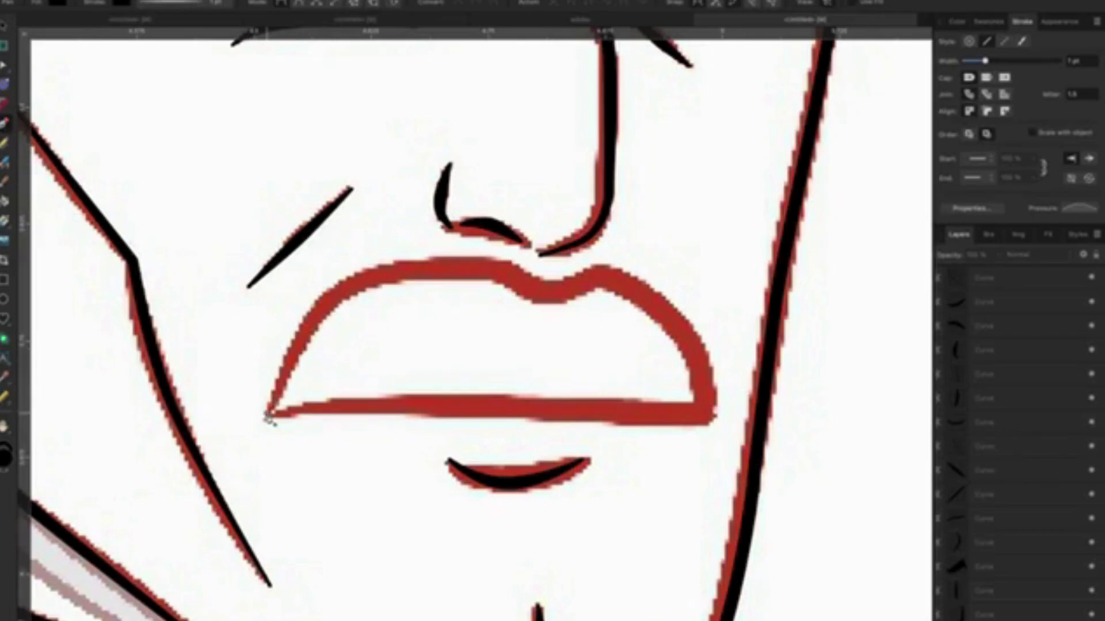
click(267, 416)
mouse_move(390, 272)
mouse_down()
mouse_move(478, 270)
mouse_move(587, 288)
mouse_up()
click(503, 273)
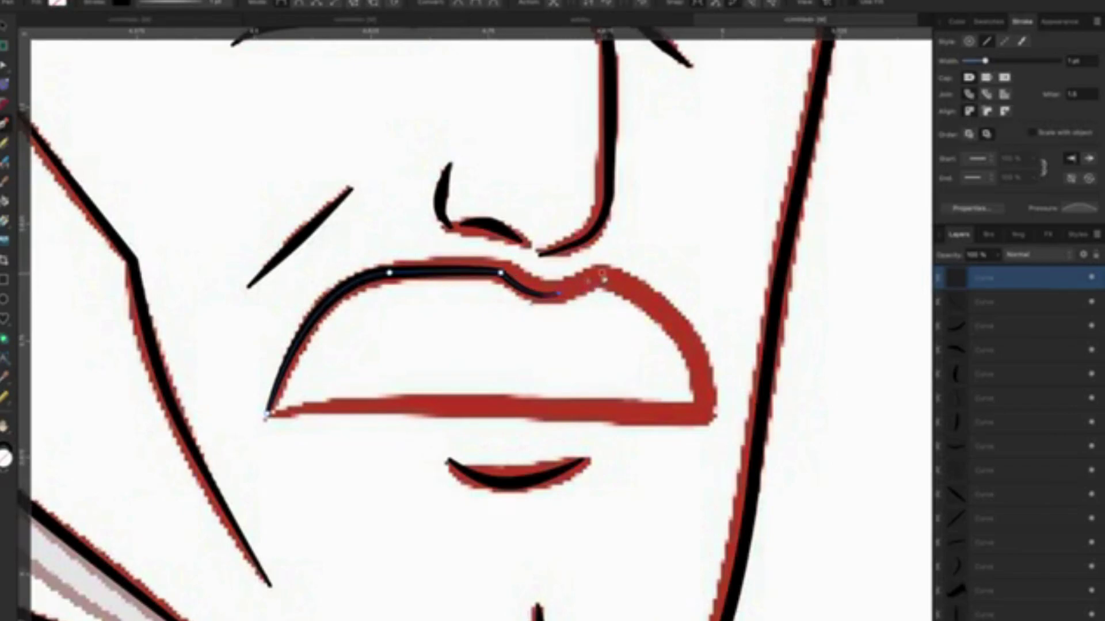
click(604, 276)
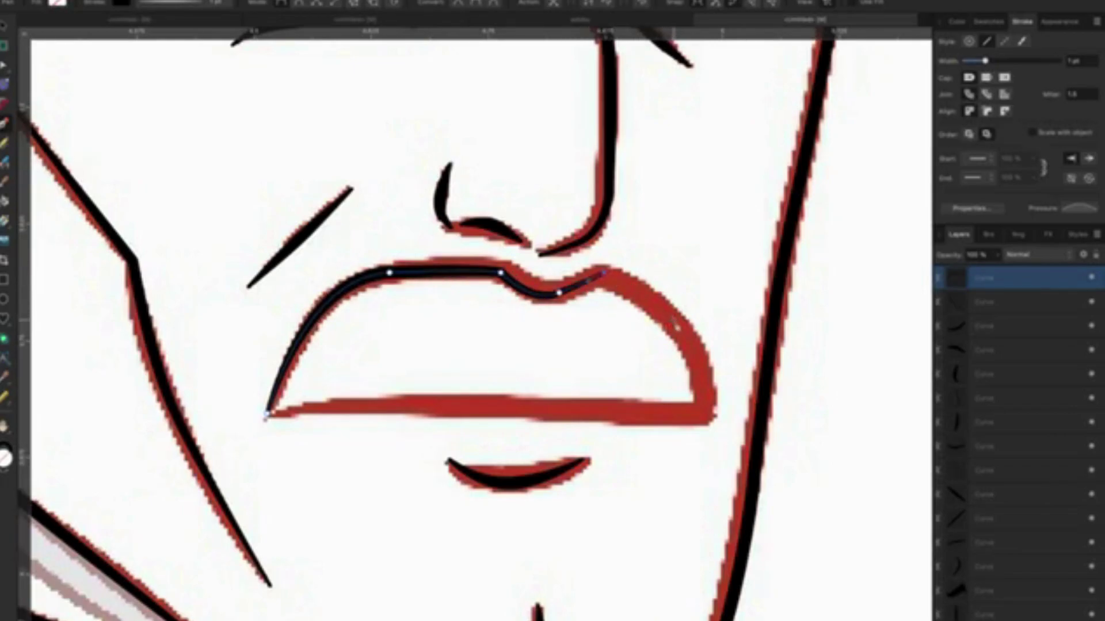
Close the mustache outline down its right side and along the bottom.
click(674, 320)
click(711, 410)
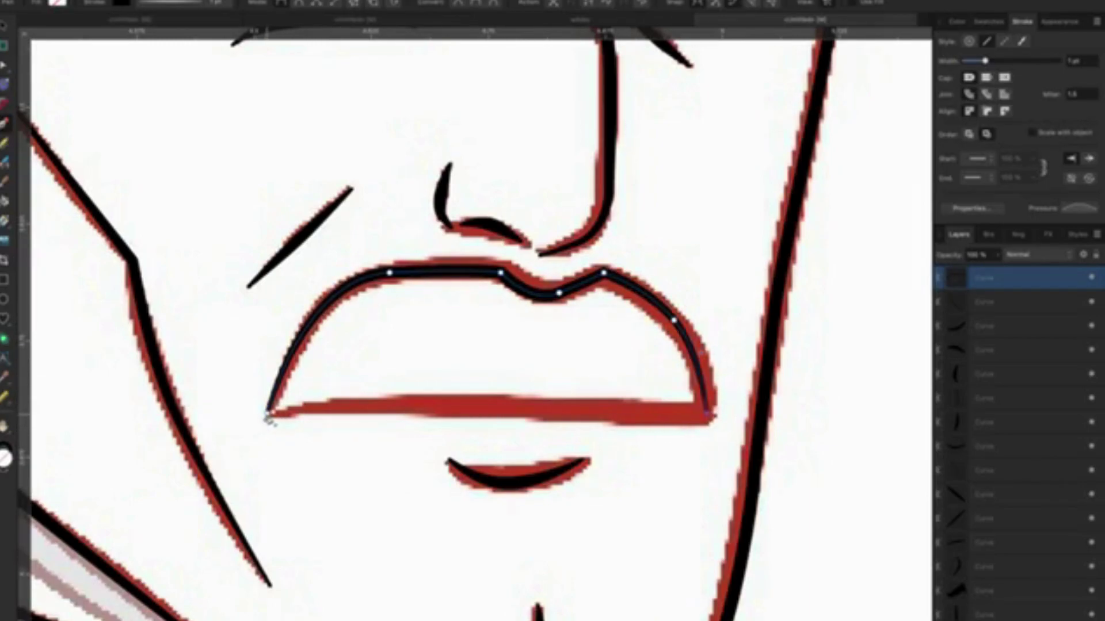
click(267, 415)
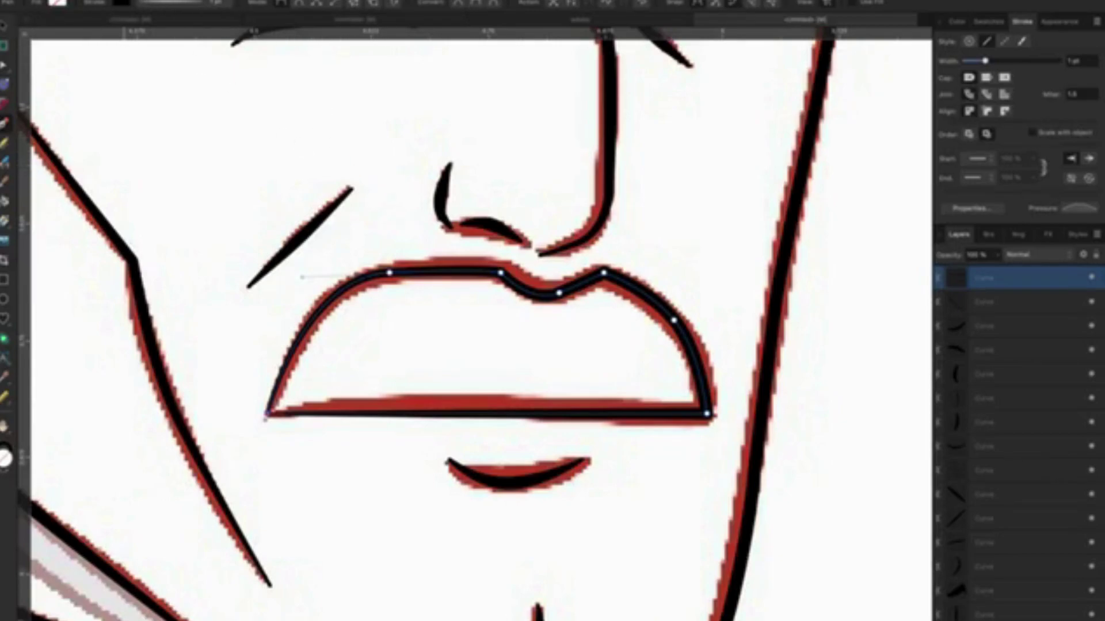
key(v)
click(301, 171)
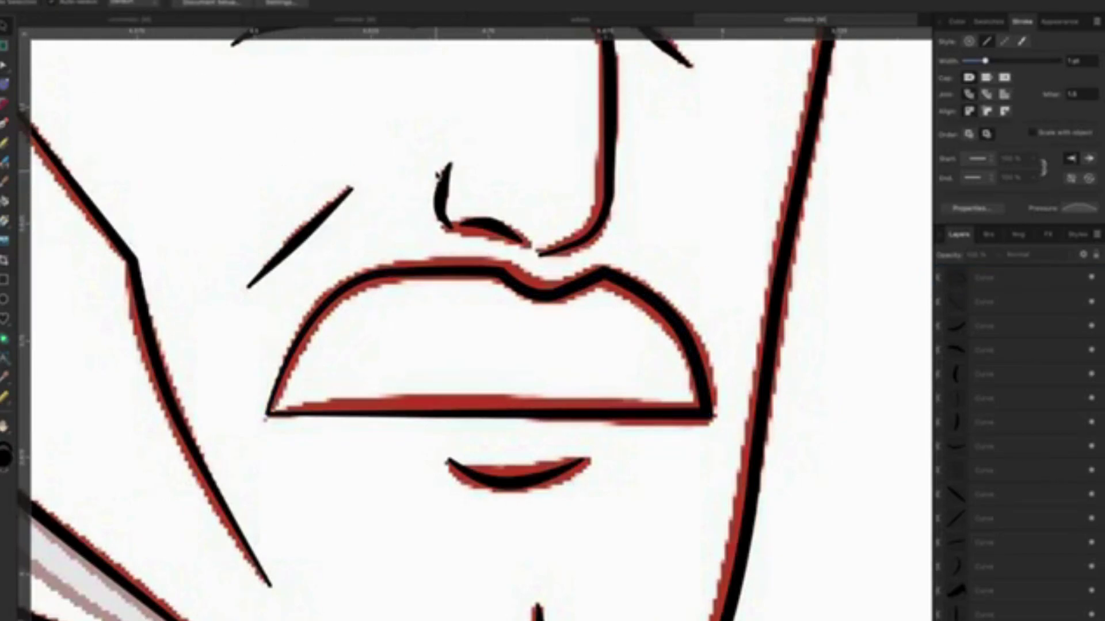
Select the mustache outline and give it a solid black fill.
scroll(437, 172, down, 3)
scroll(437, 172, down, 2)
scroll(437, 172, down, 2)
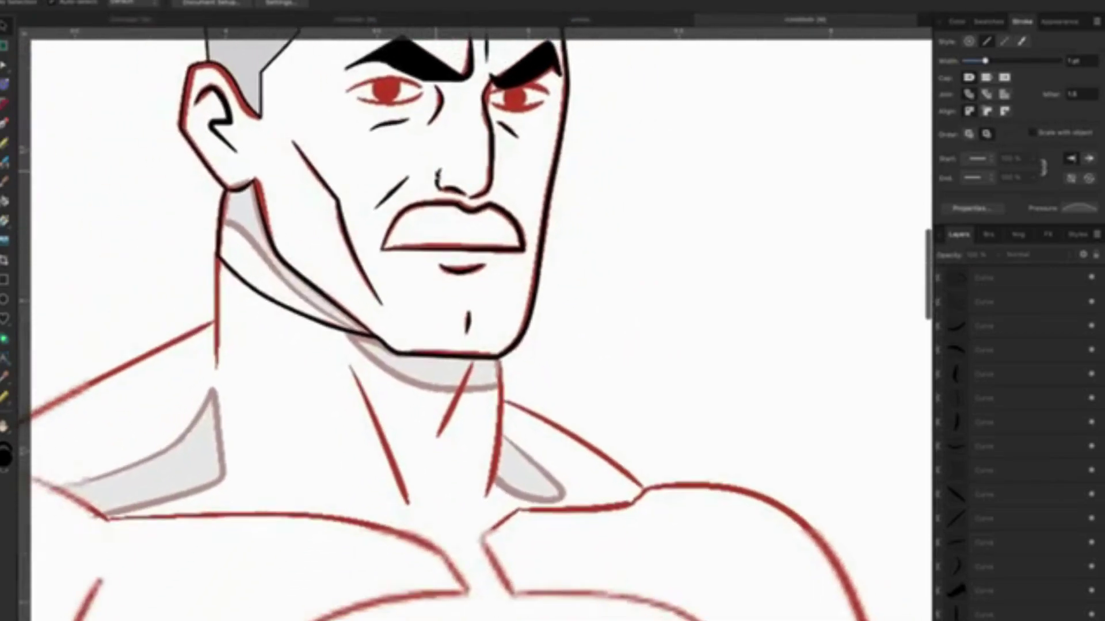
click(511, 226)
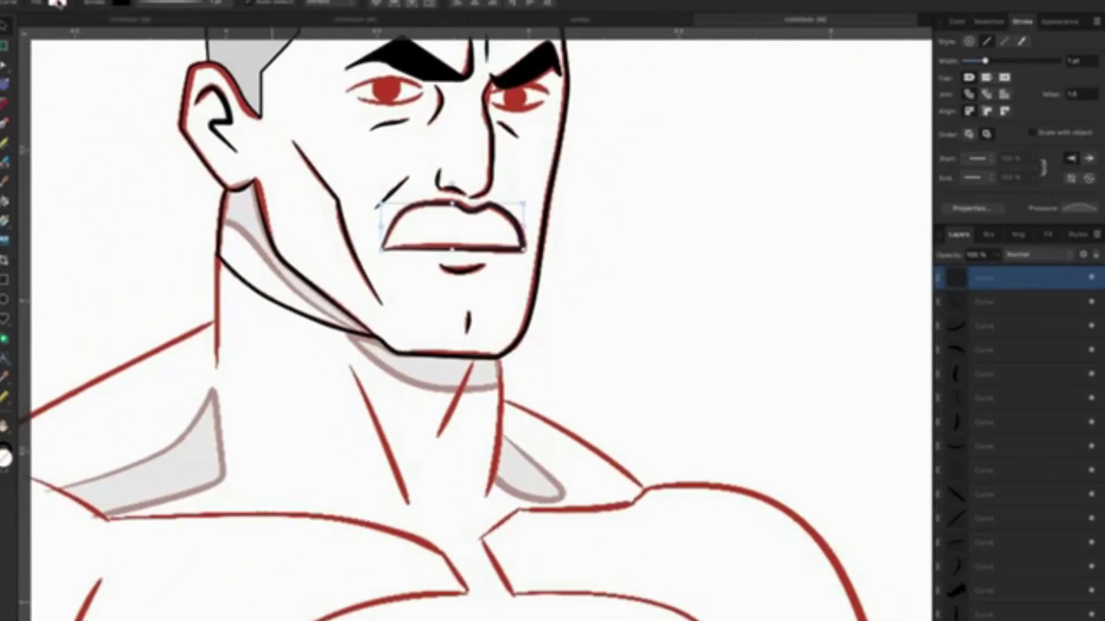
click(57, 3)
click(196, 53)
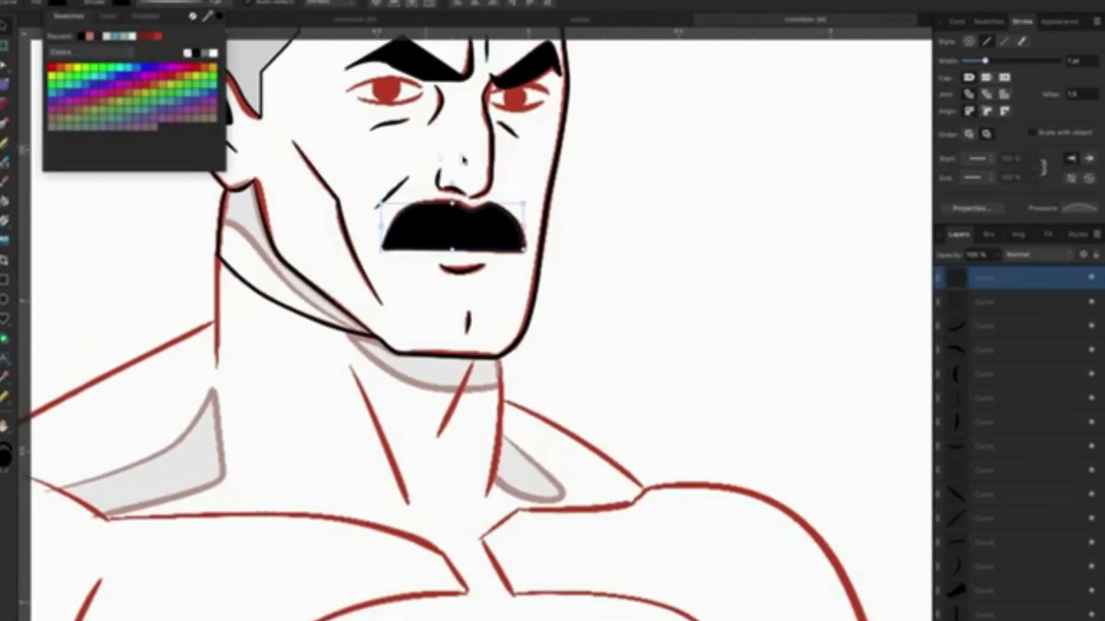
key(ctrl+d)
scroll(537, 172, up, 2)
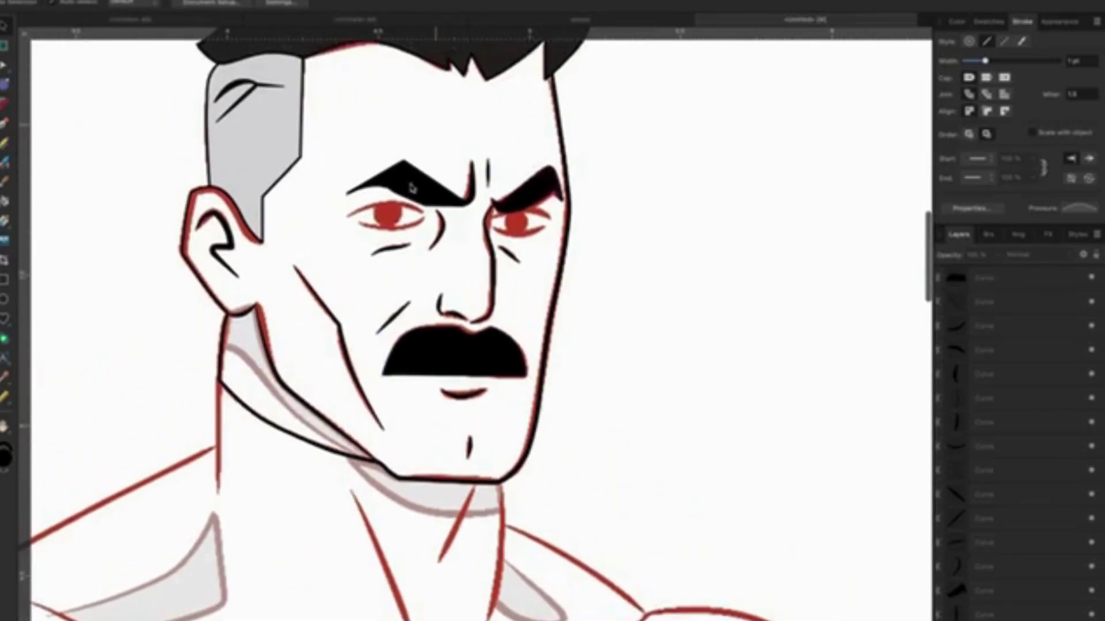
Draw a black upper eyelid curve across the left eye.
scroll(402, 188, up, 2)
scroll(419, 199, up, 3)
scroll(419, 198, up, 2)
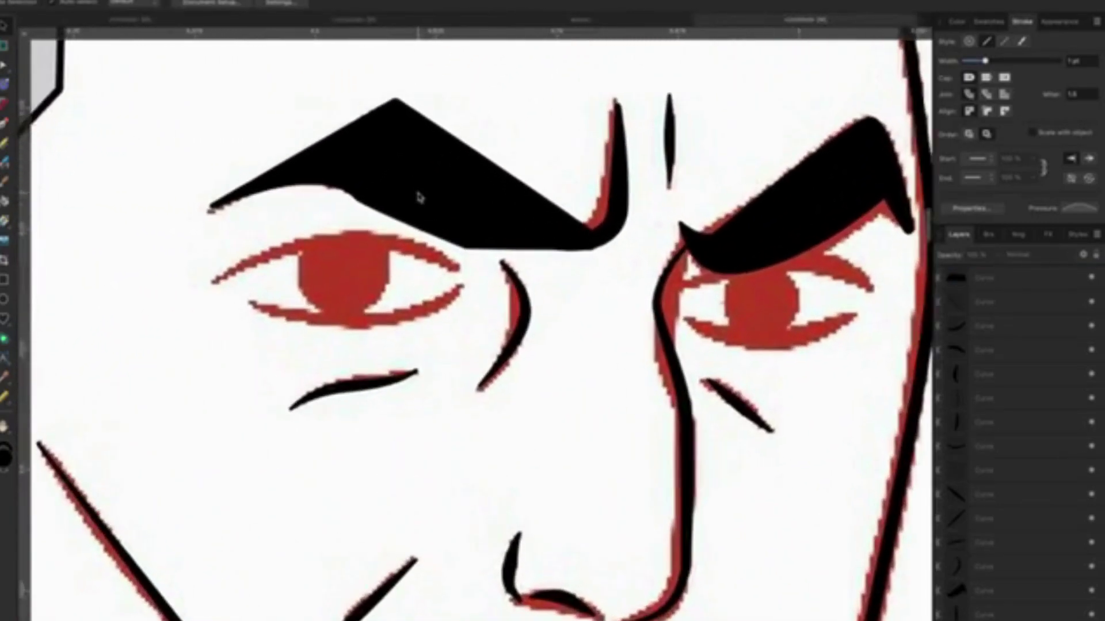
click(5, 123)
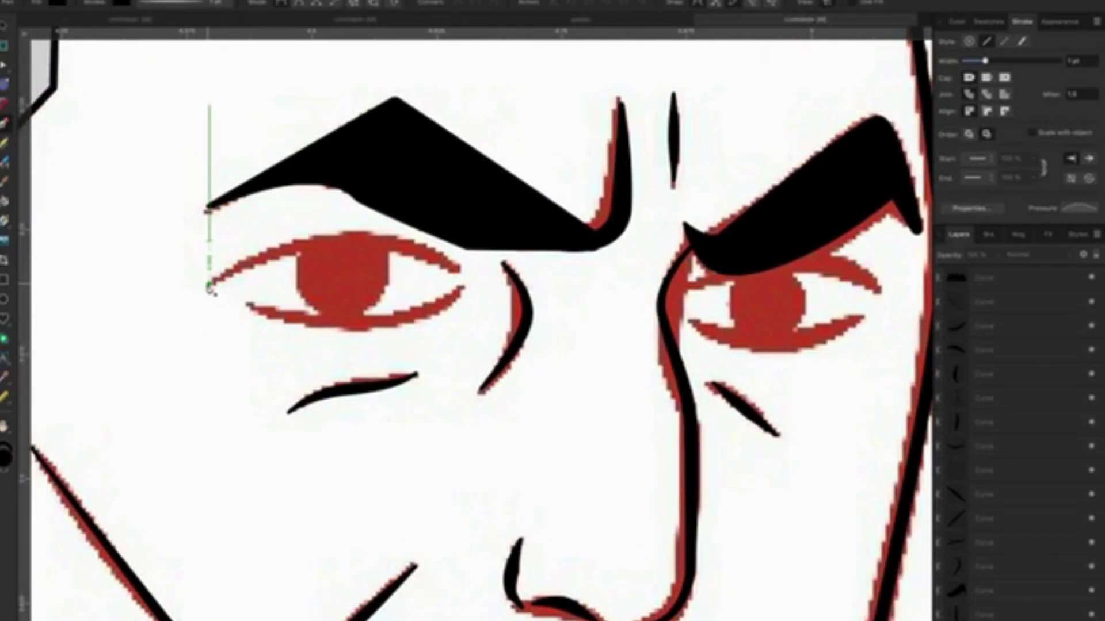
click(209, 285)
drag(356, 240, 432, 253)
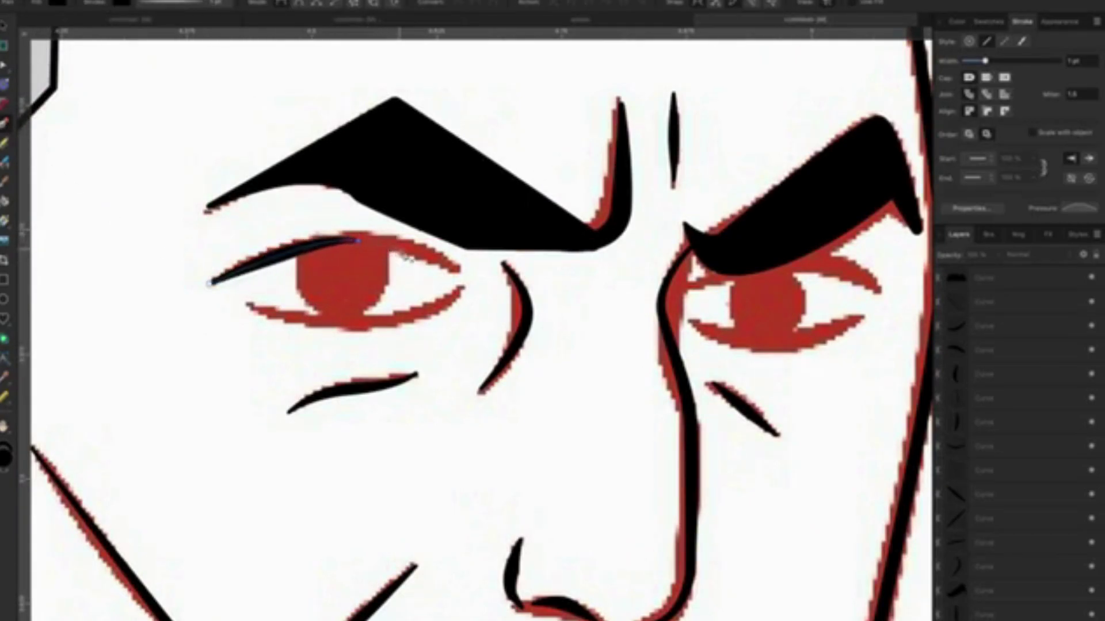
click(463, 271)
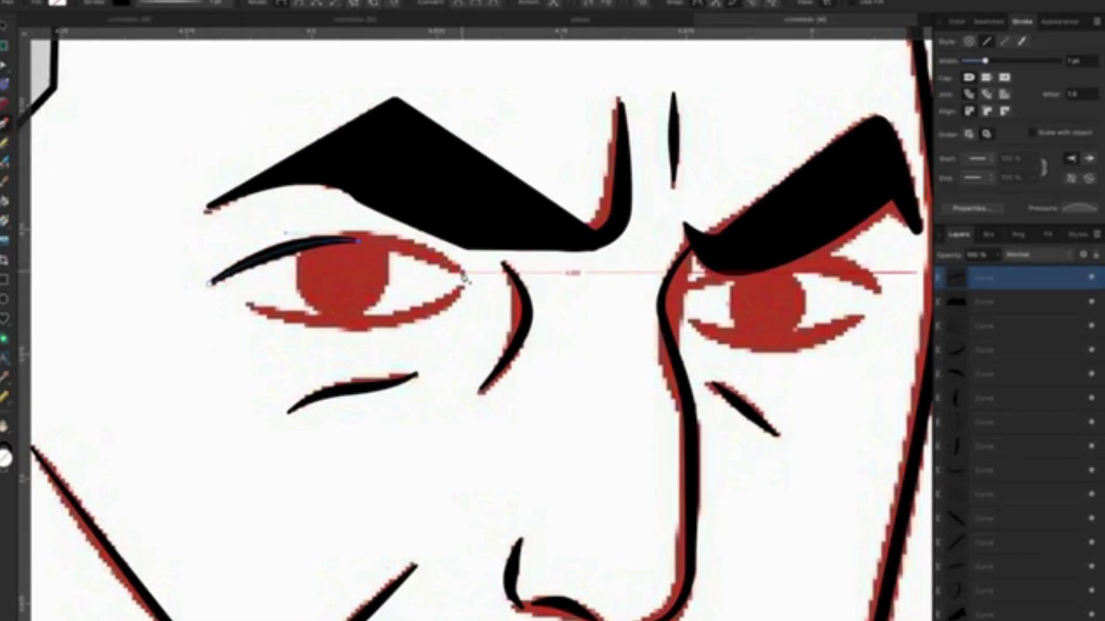
key(v)
click(104, 196)
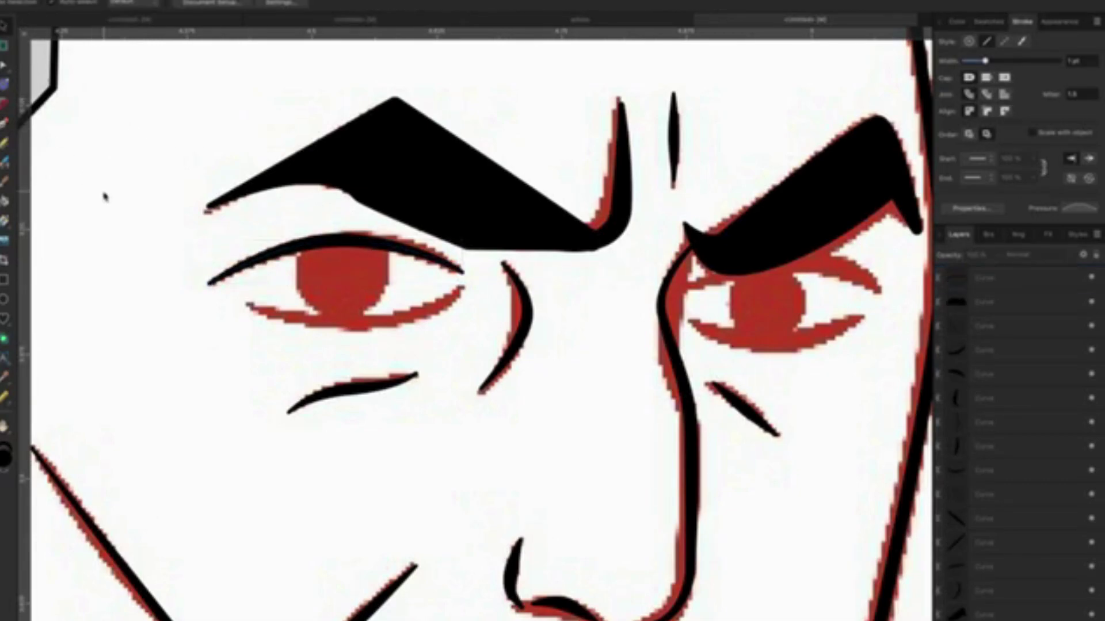
Draw a black lower eyelid curve under the left iris.
click(6, 124)
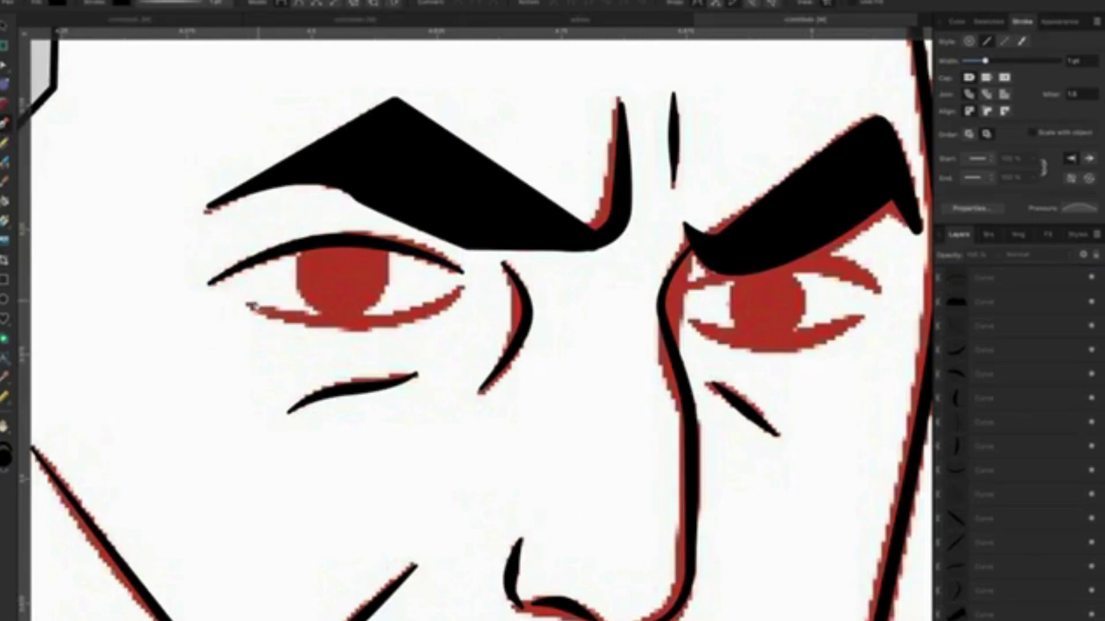
click(245, 303)
drag(367, 326, 436, 323)
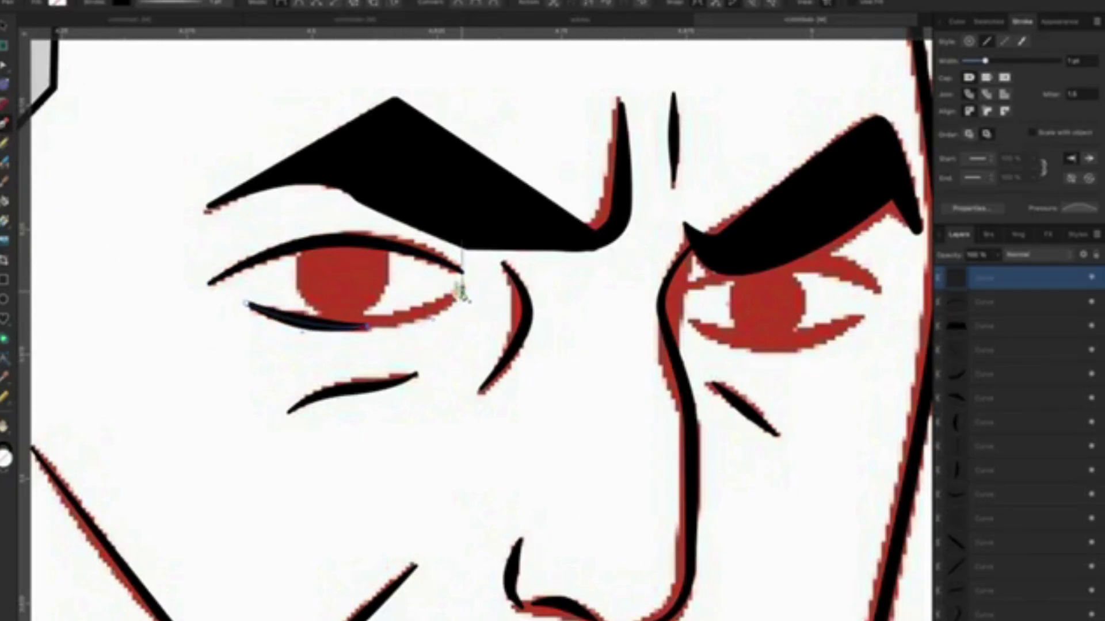
click(462, 283)
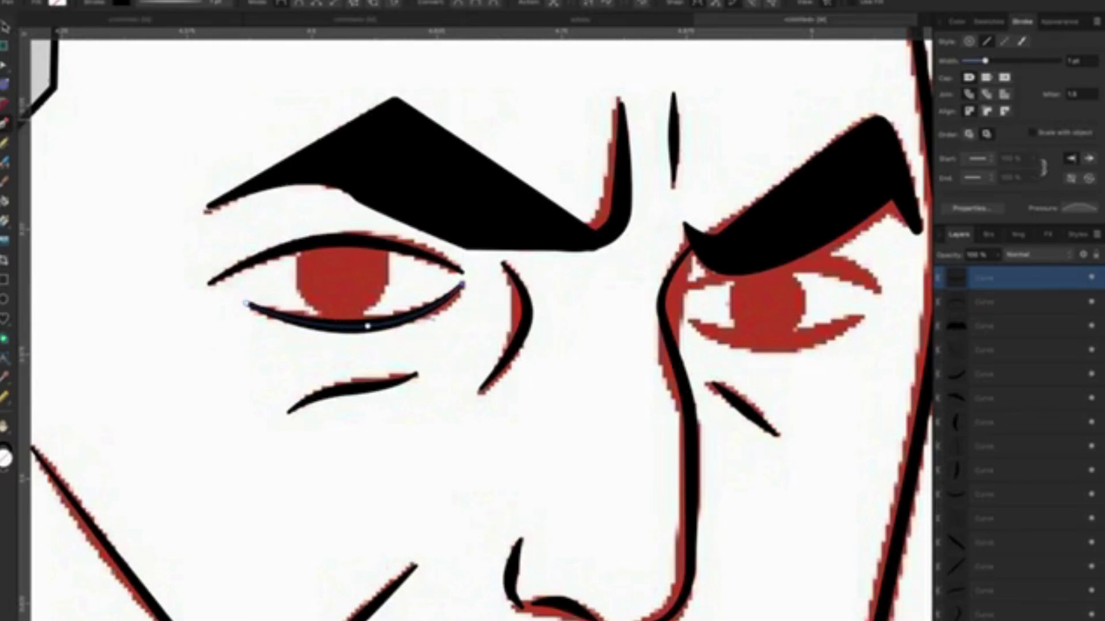
key(v)
click(101, 105)
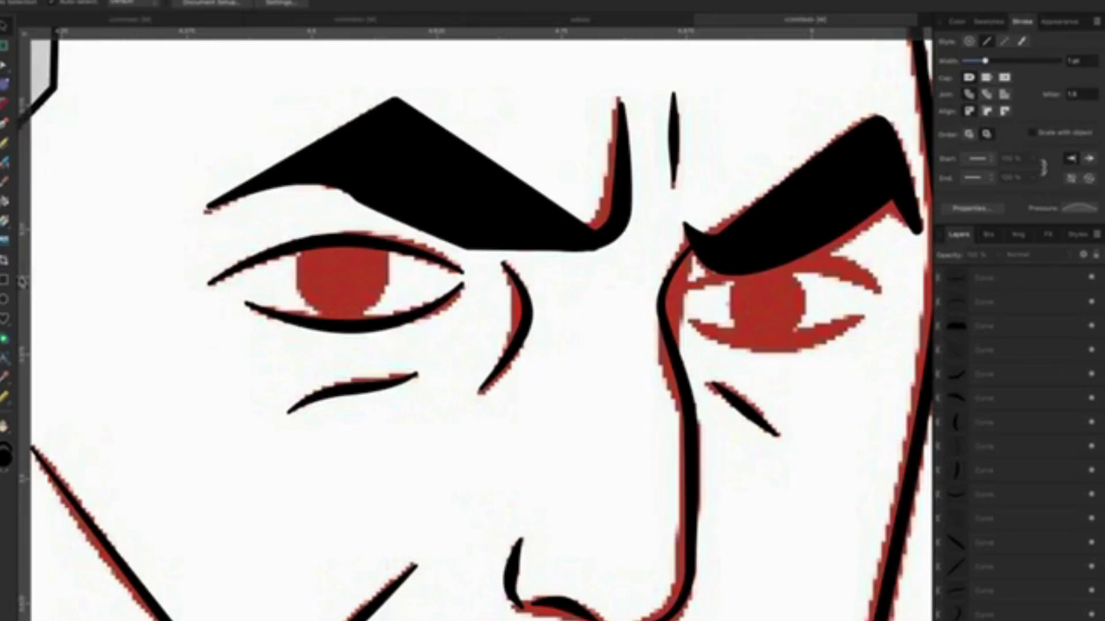
Draw a round black pupil ellipse over the left red iris.
key(m)
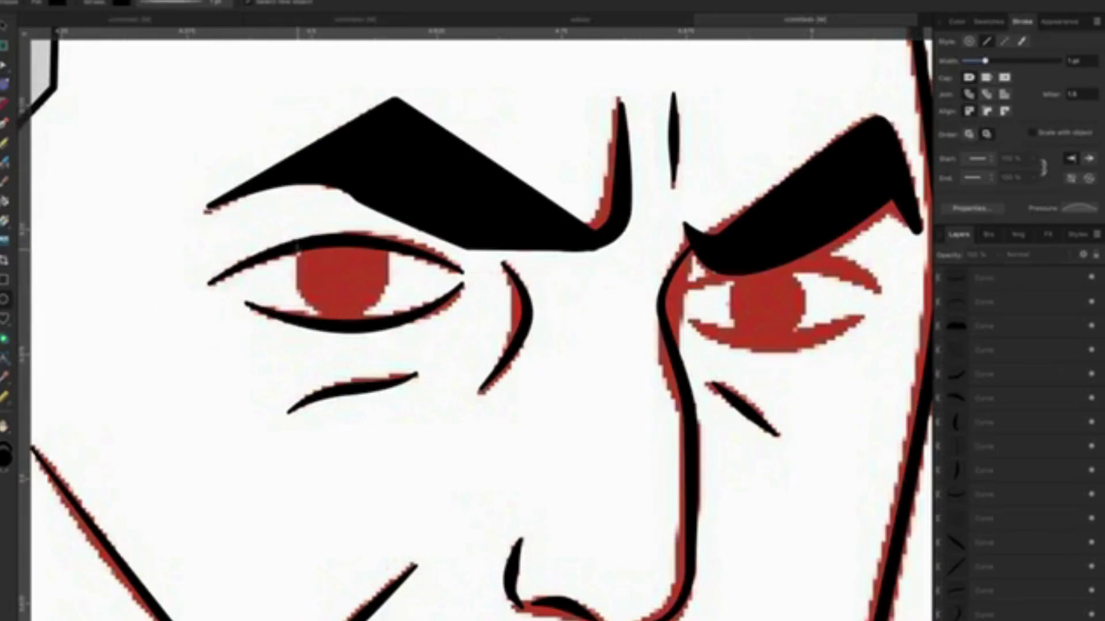
drag(297, 247, 384, 325)
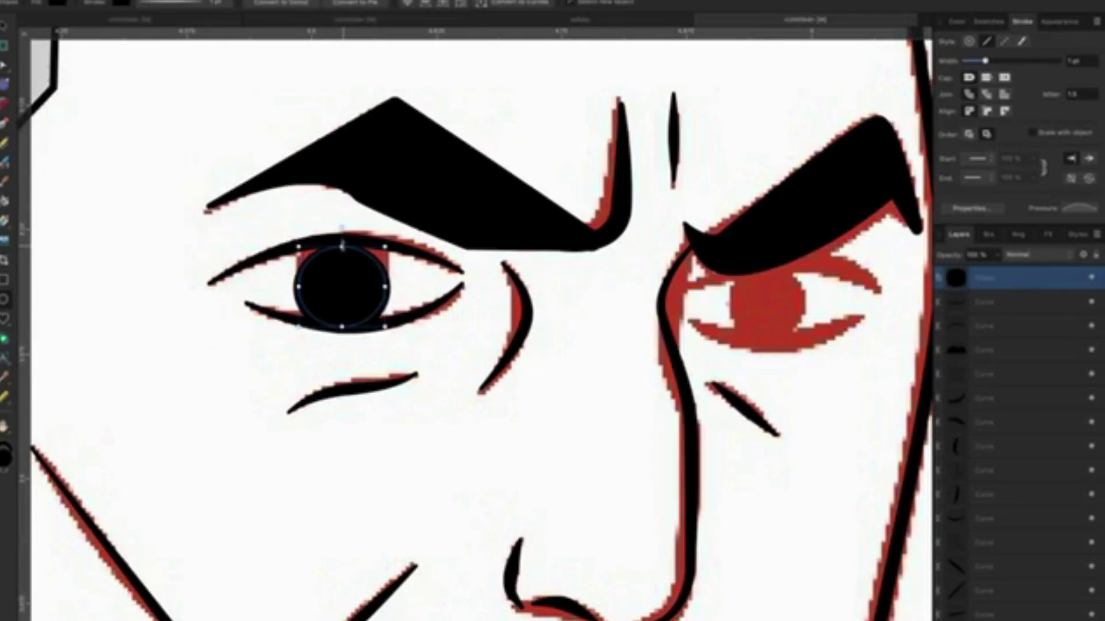
drag(342, 247, 342, 238)
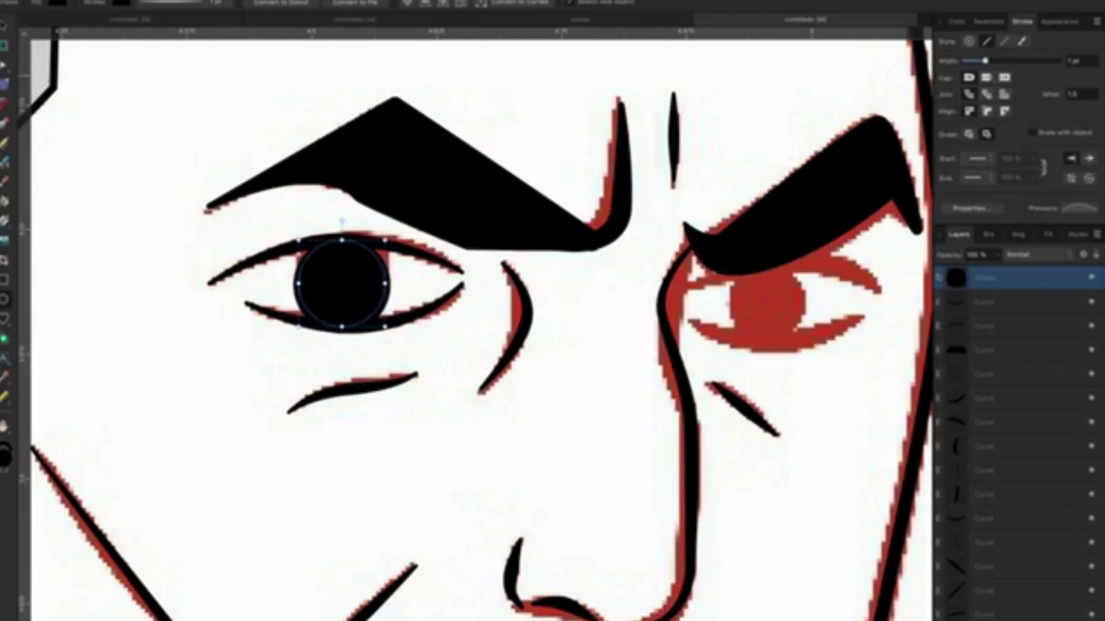
key(v)
click(125, 176)
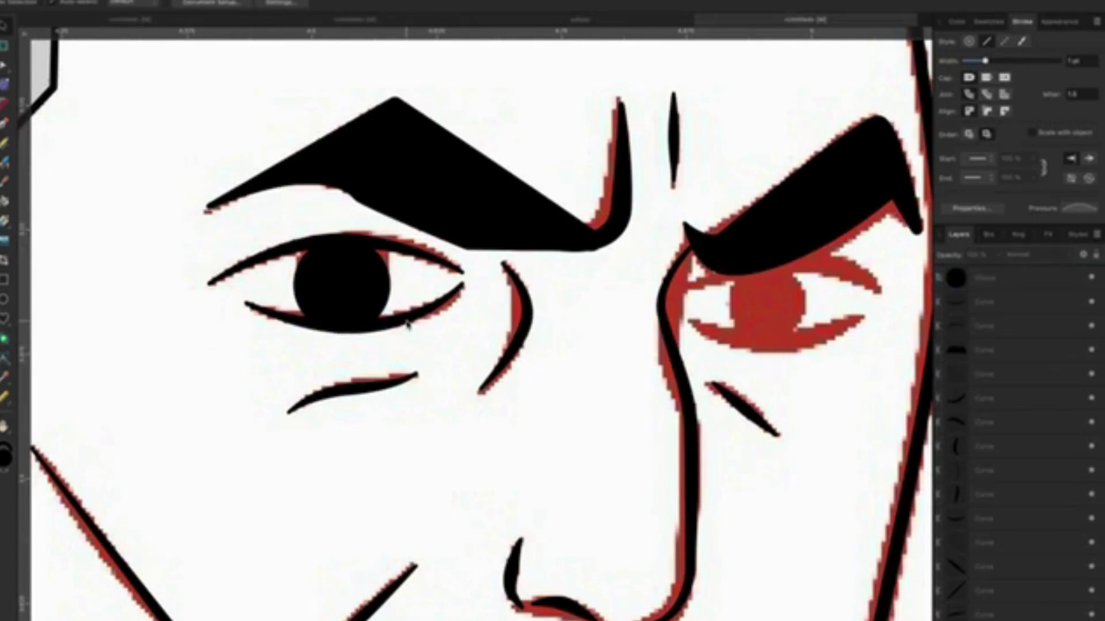
scroll(408, 325, down, 3)
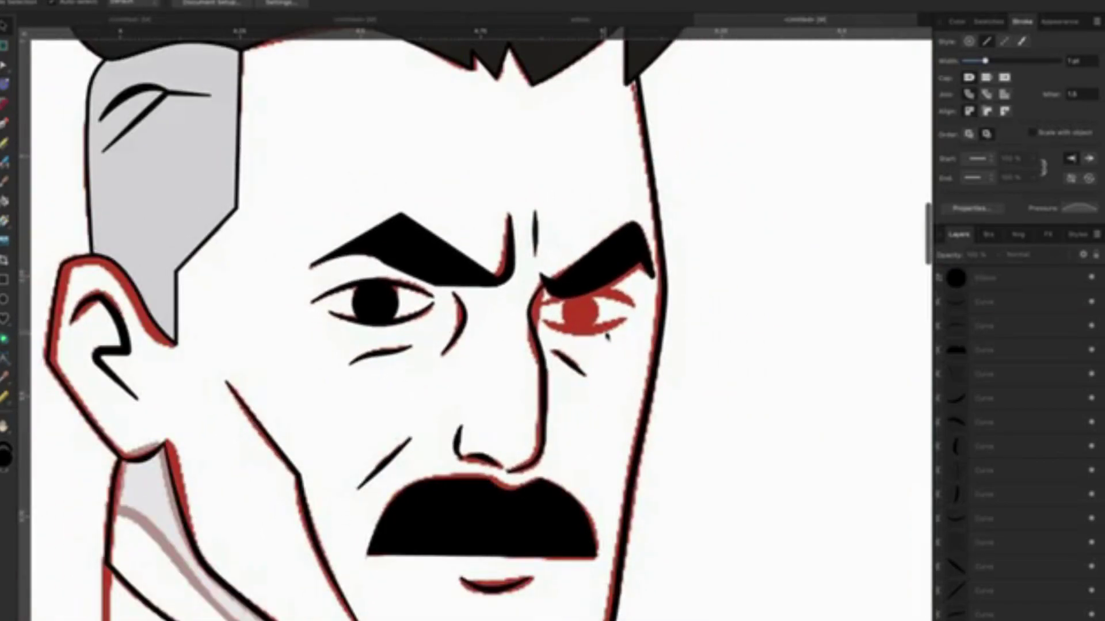
Draw the right eye's upper lid curve from inner to outer corner.
drag(606, 337, 451, 352)
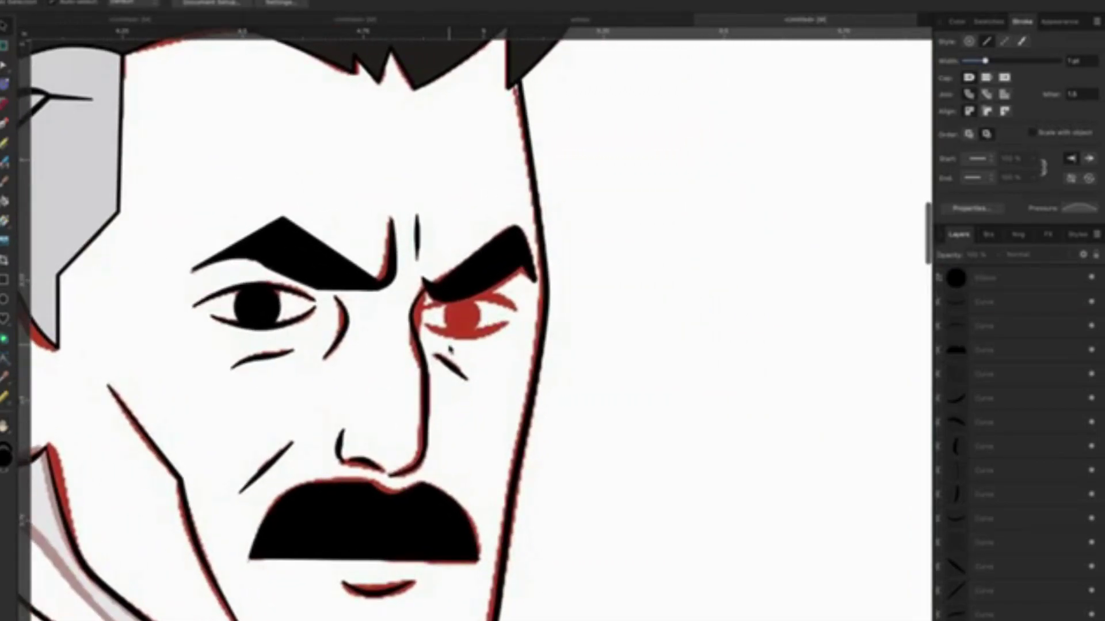
scroll(451, 348, up, 1)
scroll(451, 349, up, 3)
scroll(451, 349, up, 1)
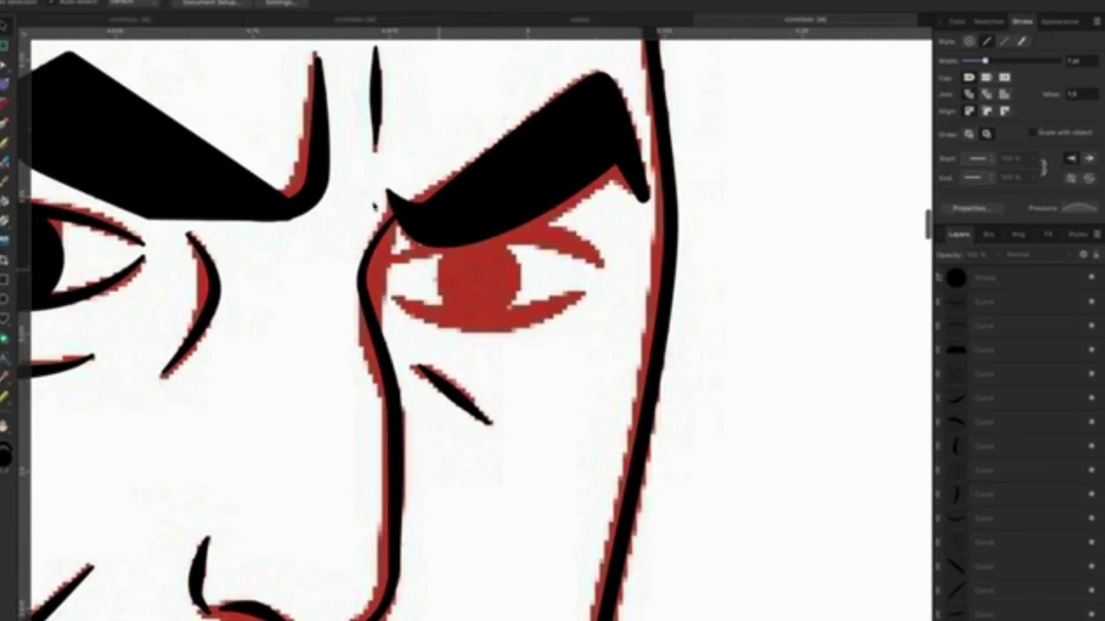
click(5, 123)
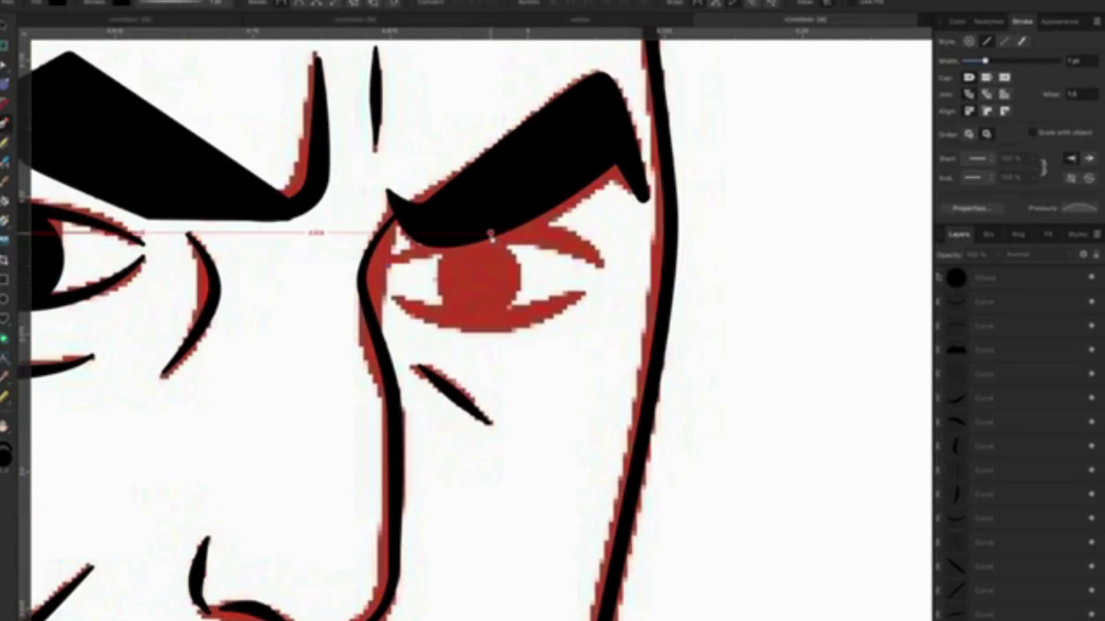
drag(488, 235, 531, 245)
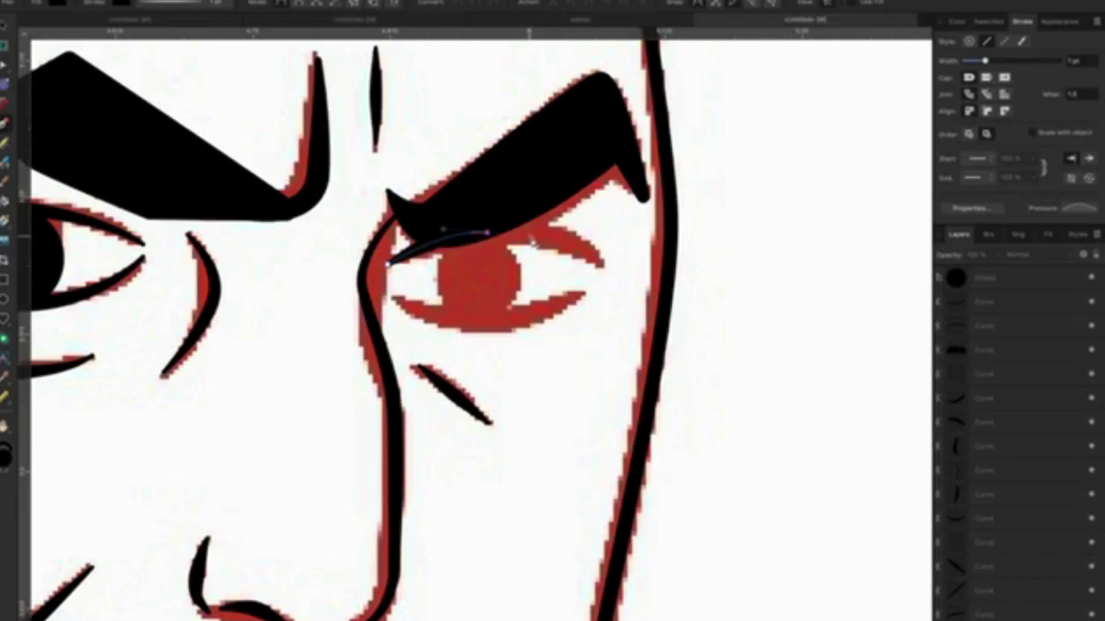
click(601, 264)
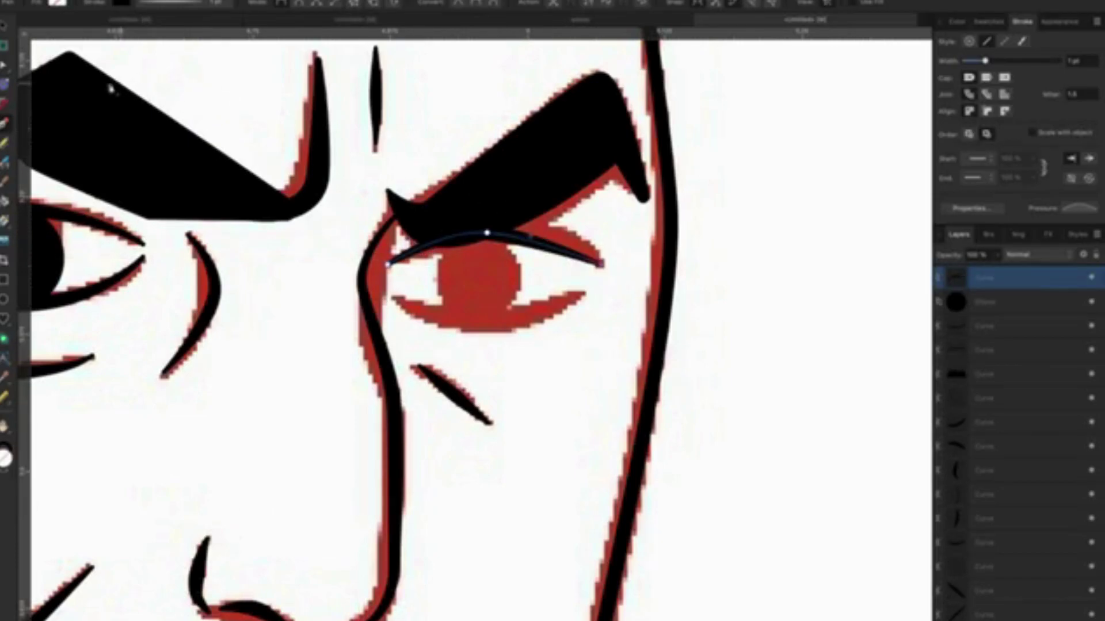
key(v)
click(538, 337)
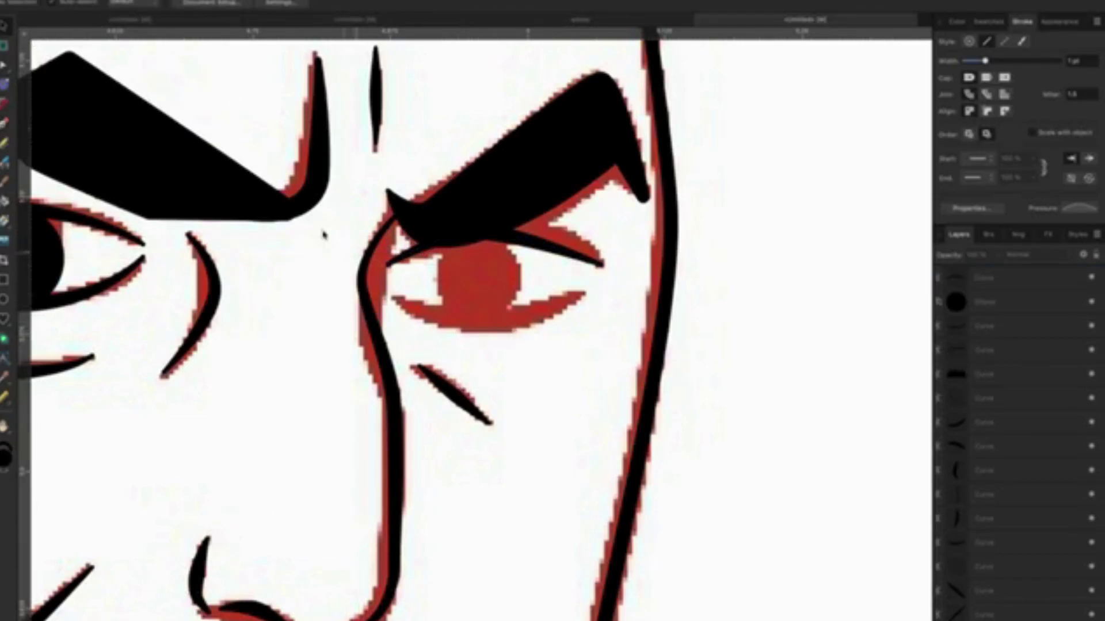
Draw the right eye's lower lid curve out to the outer corner.
click(6, 123)
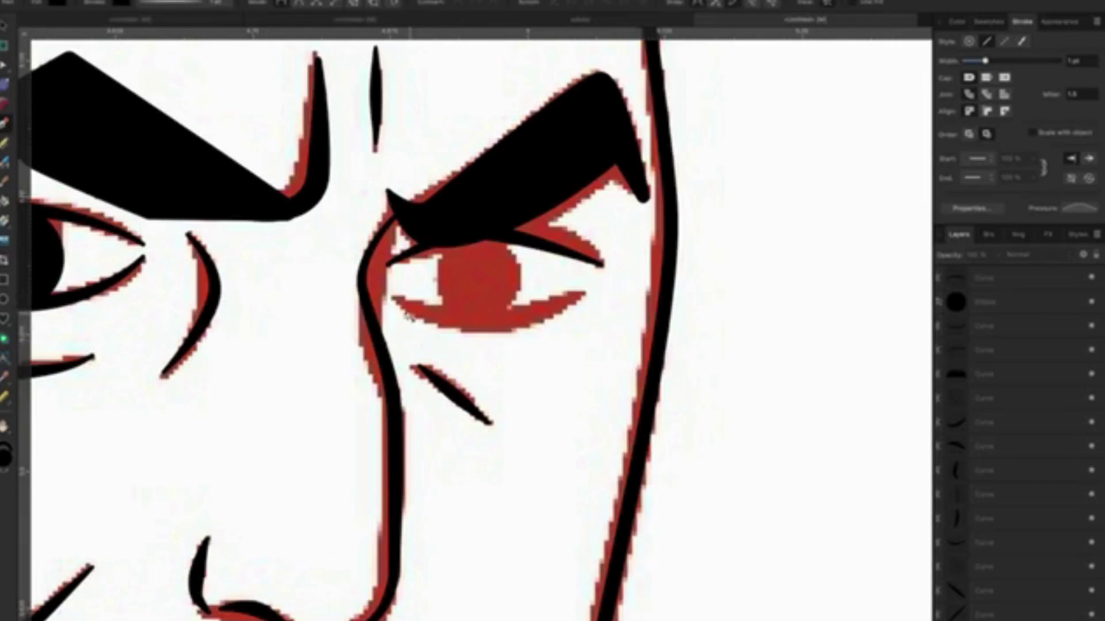
drag(486, 332, 394, 301)
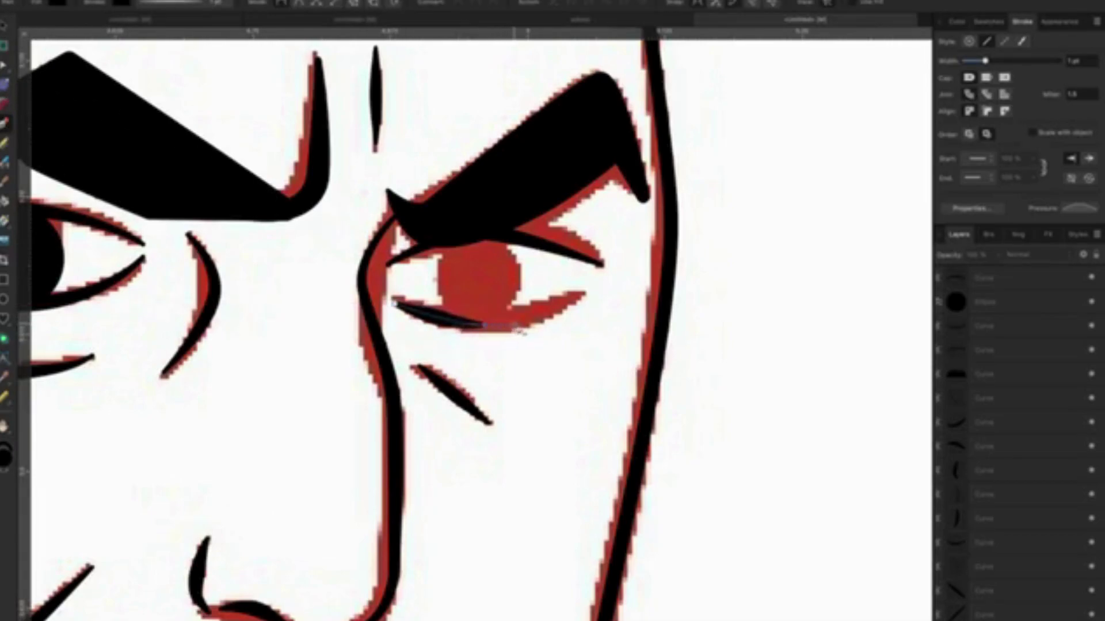
click(583, 297)
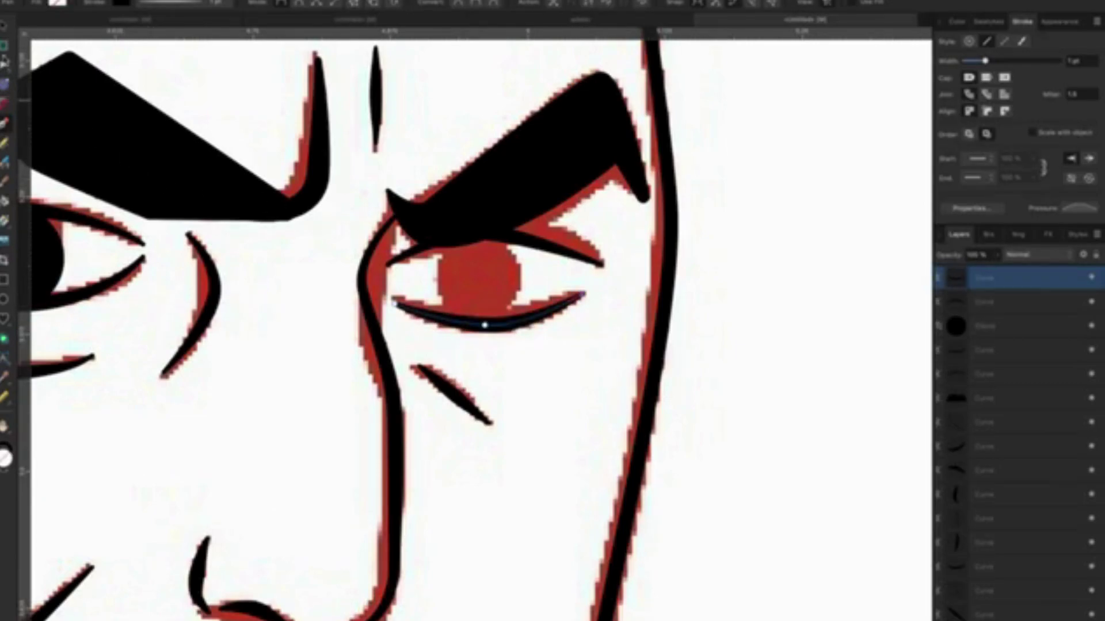
key(v)
click(523, 401)
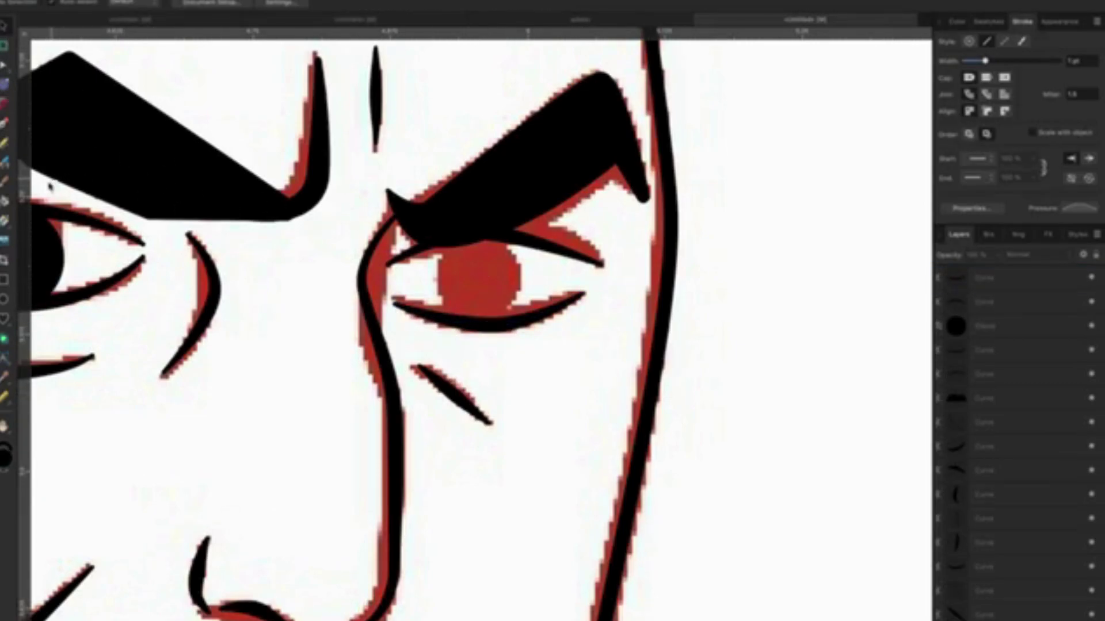
Draw a black circle, move it onto the right iris and shrink it to fit.
click(6, 298)
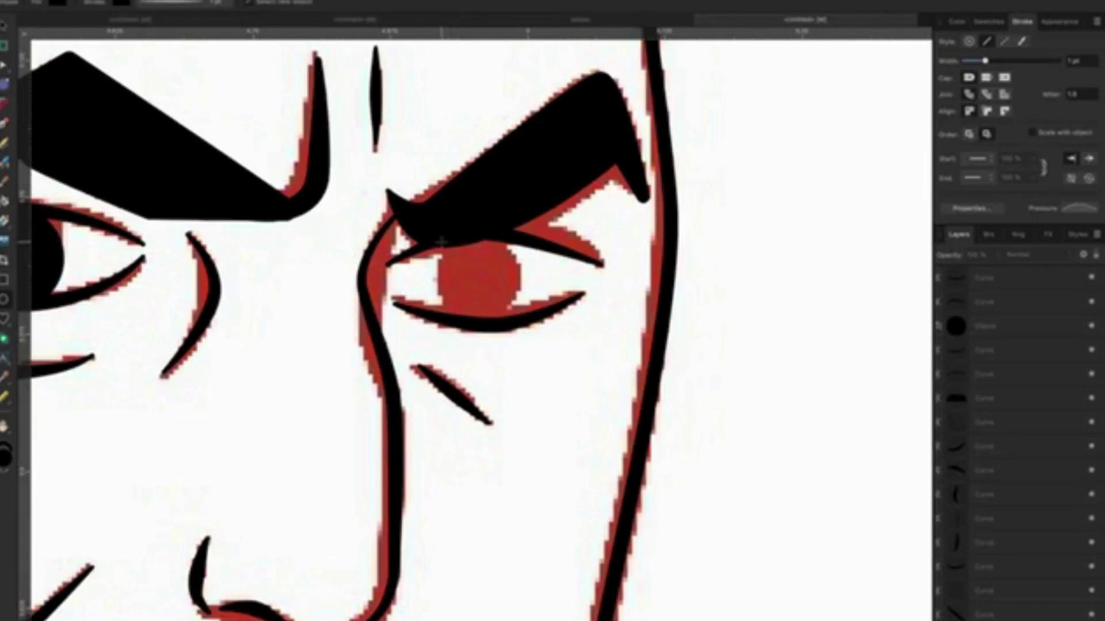
drag(437, 243, 514, 320)
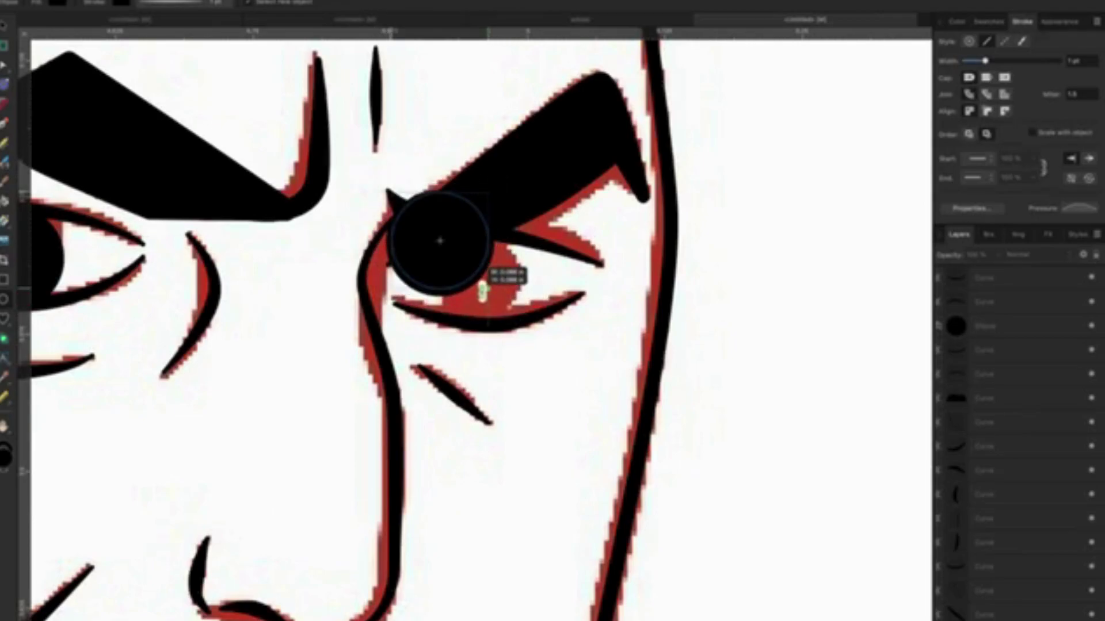
drag(514, 319, 488, 289)
key(v)
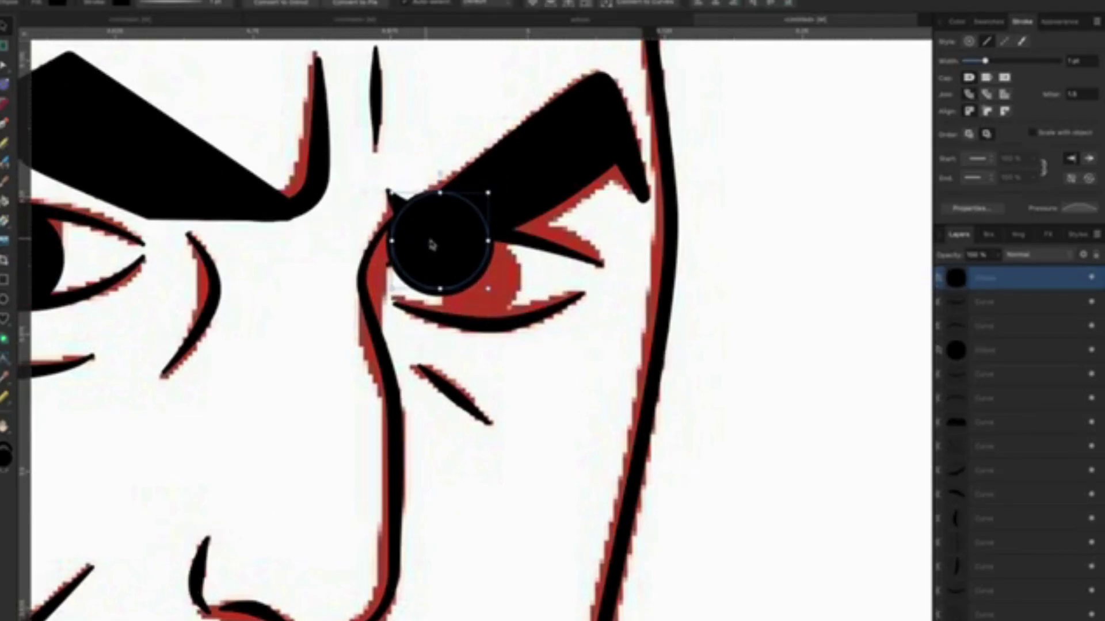
mouse_move(433, 246)
mouse_down()
mouse_move(479, 271)
mouse_move(480, 285)
mouse_up()
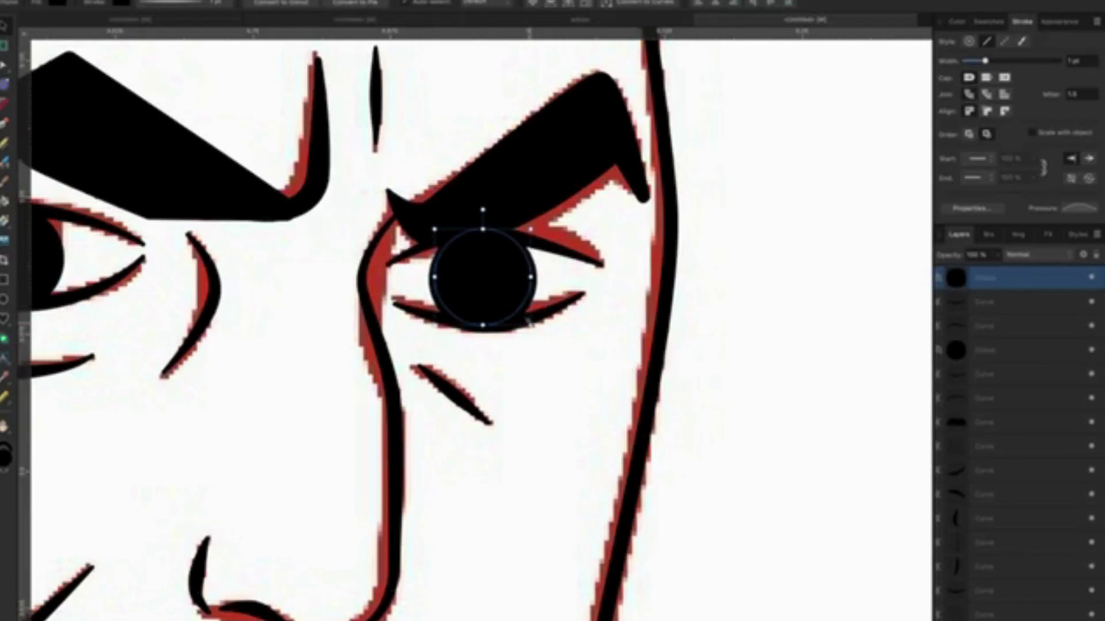
drag(527, 322, 523, 317)
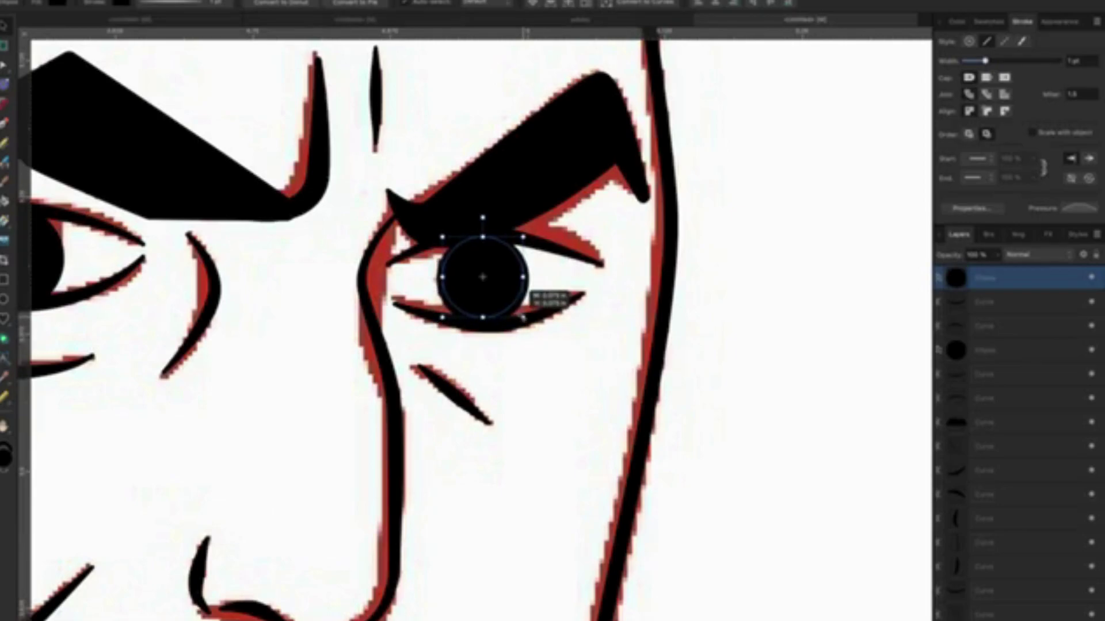
click(560, 351)
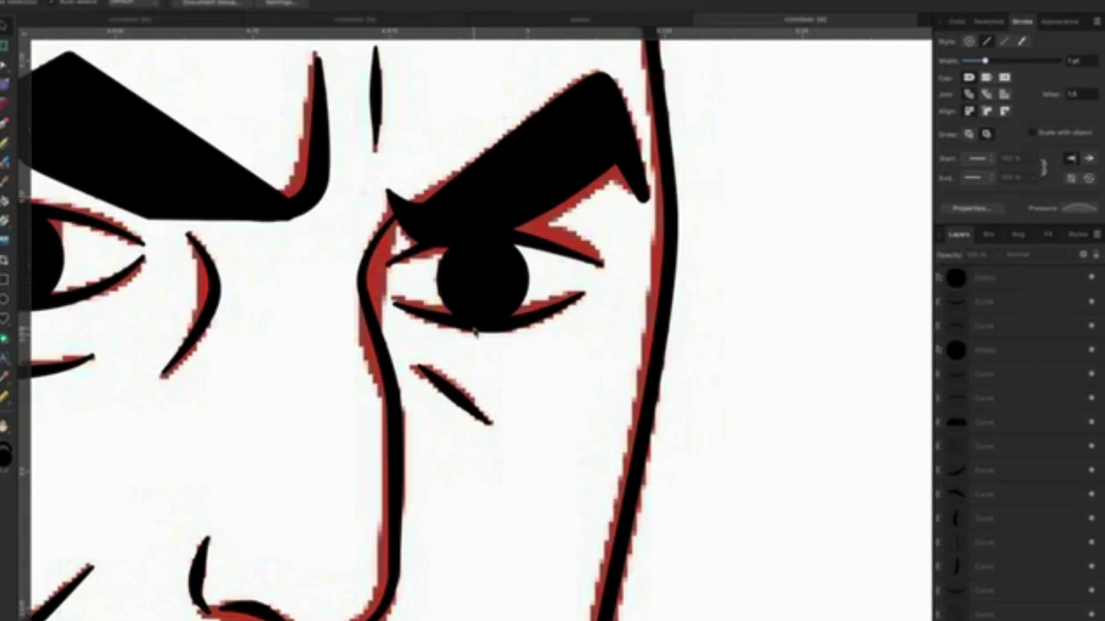
scroll(475, 333, down, 5)
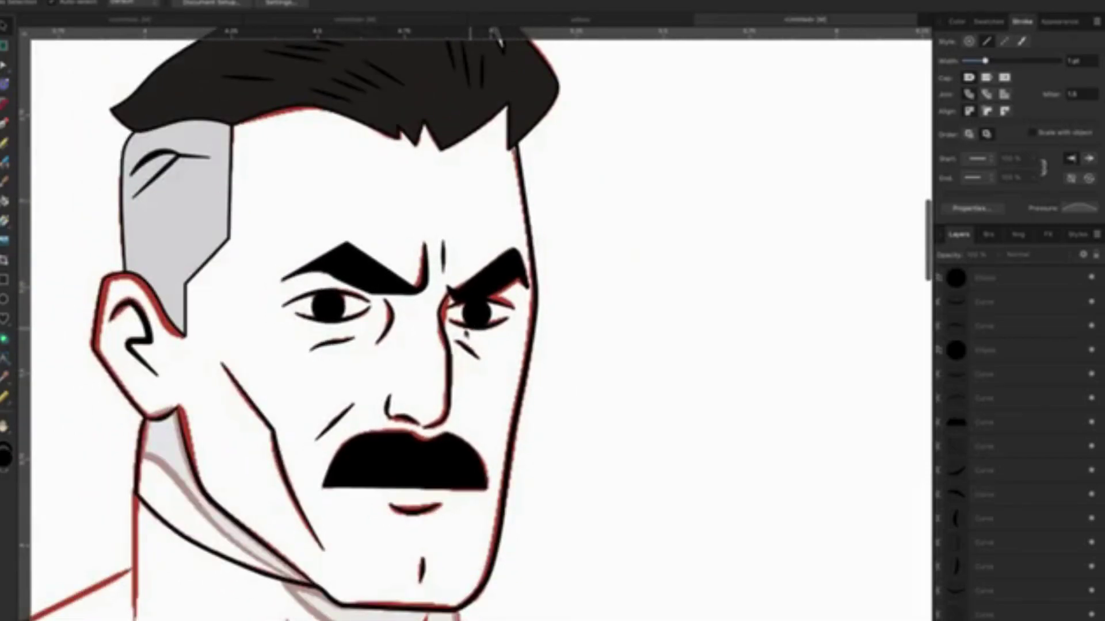
scroll(401, 340, down, 1)
scroll(401, 343, down, 1)
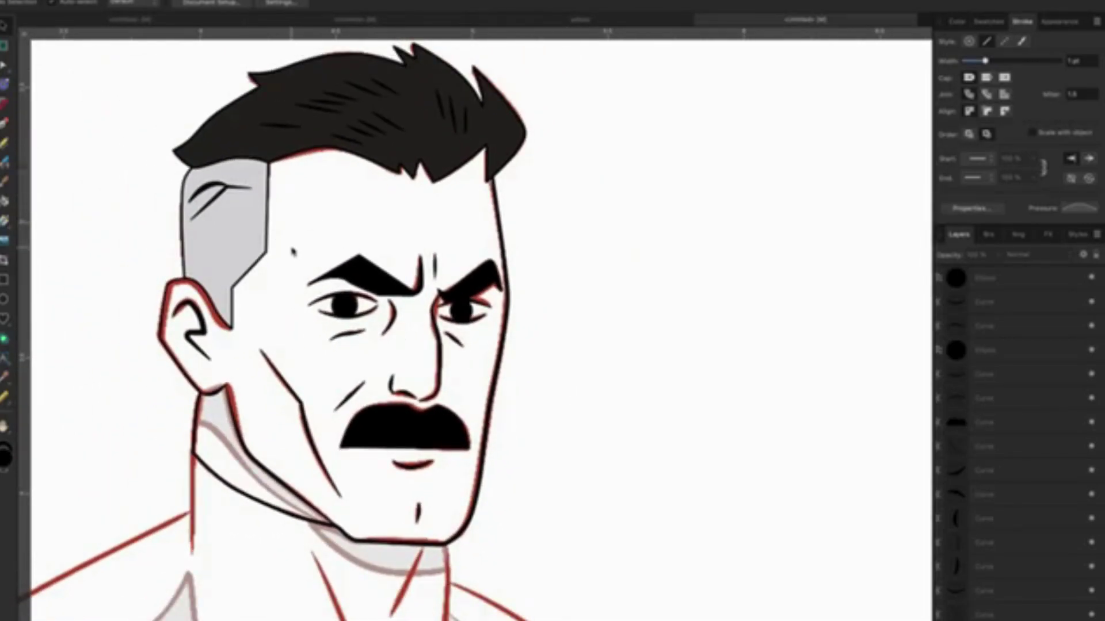
scroll(293, 251, down, 1)
scroll(296, 249, up, 1)
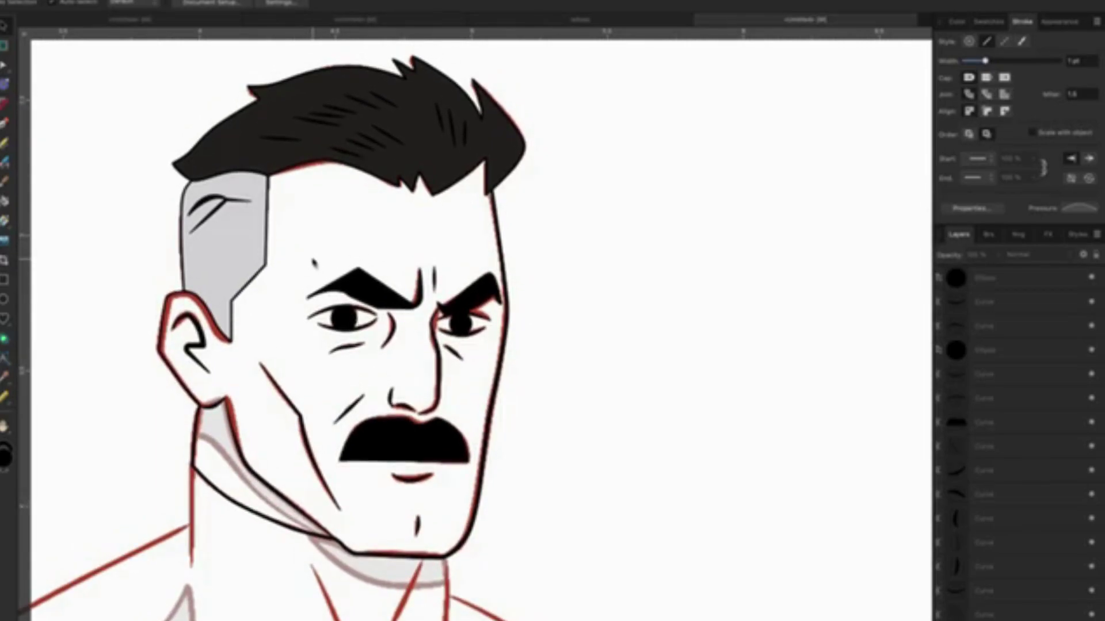
scroll(315, 262, up, 2)
scroll(322, 333, up, 2)
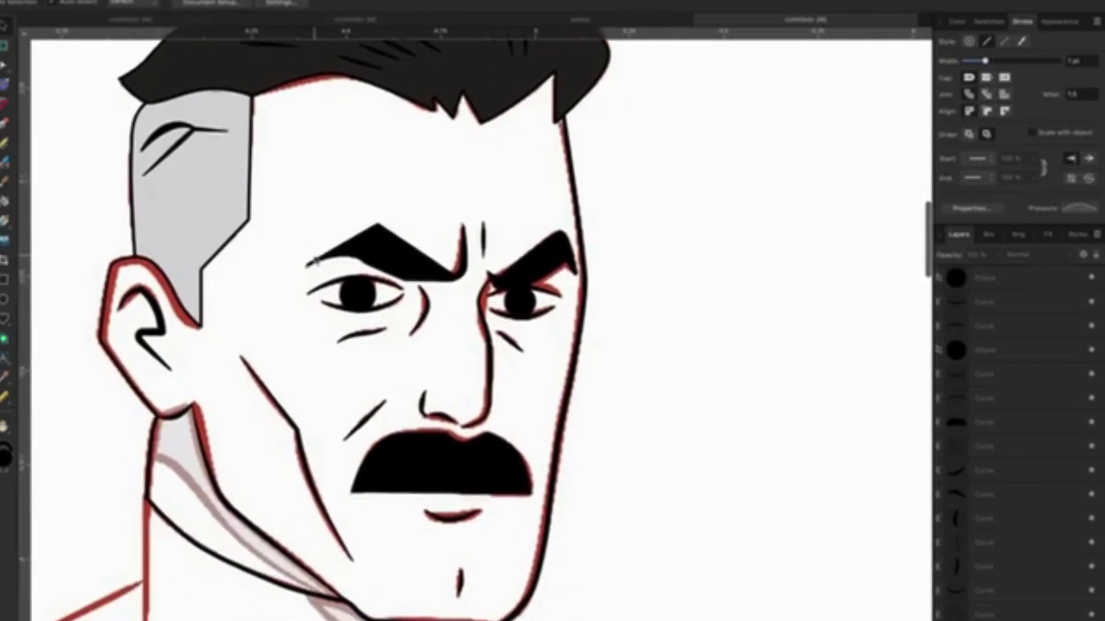
scroll(398, 291, up, 2)
scroll(398, 290, up, 1)
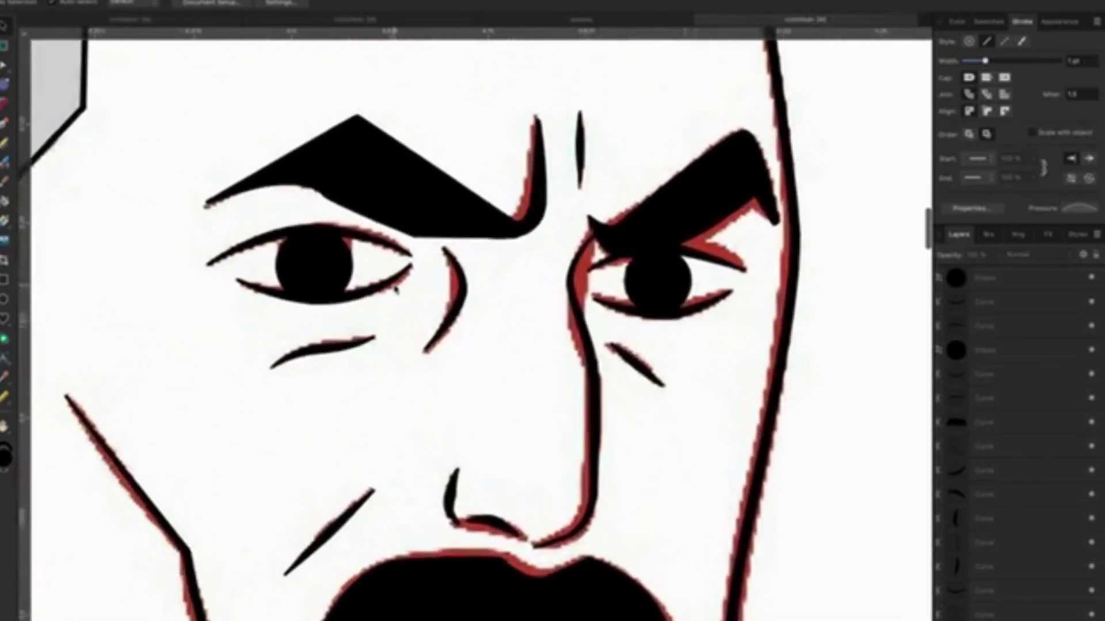
scroll(397, 290, up, 2)
key(p)
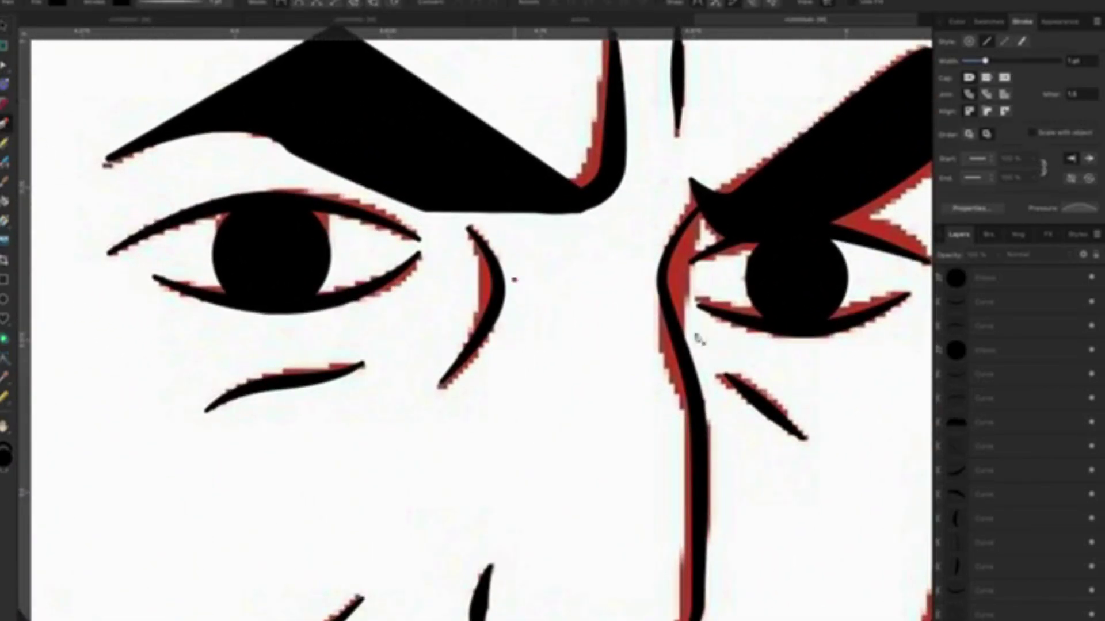
scroll(1004, 427, down, 2)
scroll(1004, 427, down, 1)
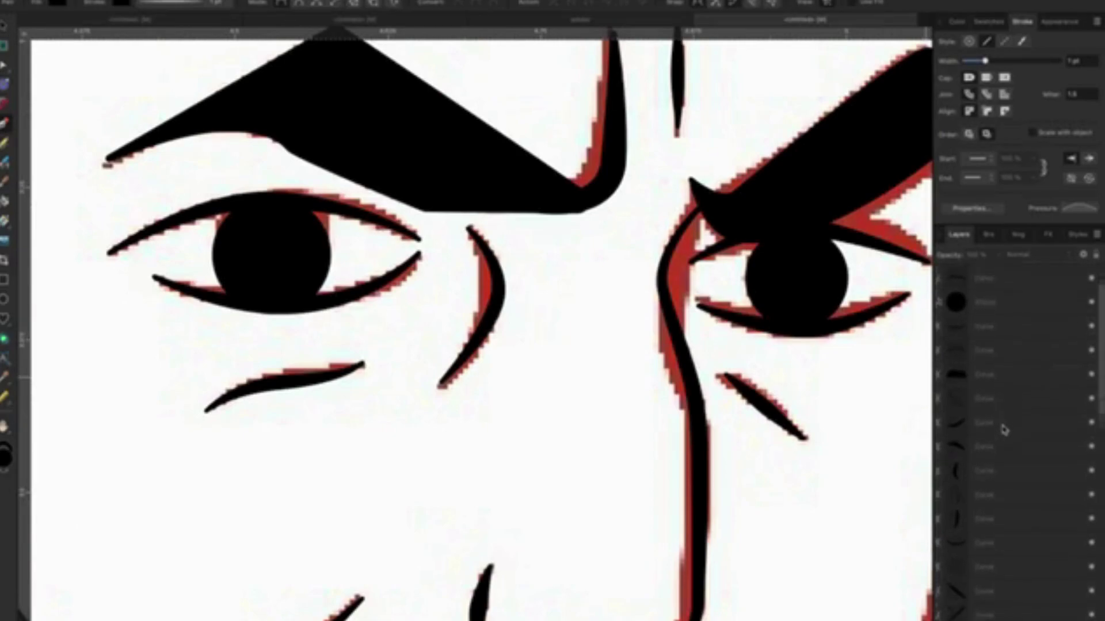
scroll(1004, 428, down, 2)
scroll(1011, 480, down, 1)
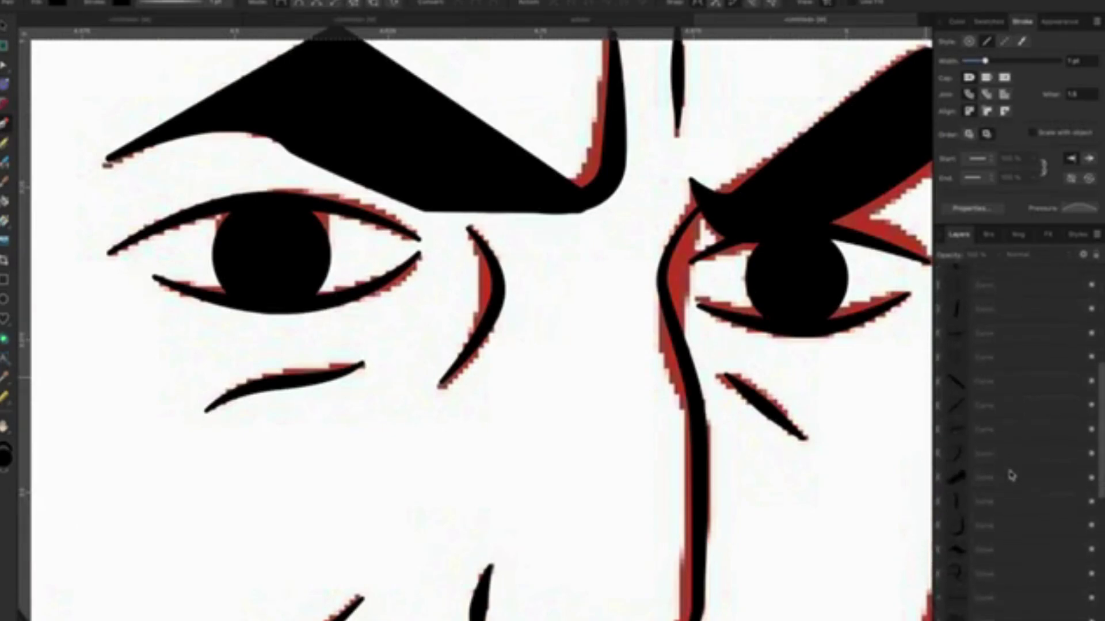
scroll(1006, 483, down, 2)
Clear the dark rectangle selection and pick a traced curve layer instead.
scroll(1001, 486, down, 1)
click(997, 489)
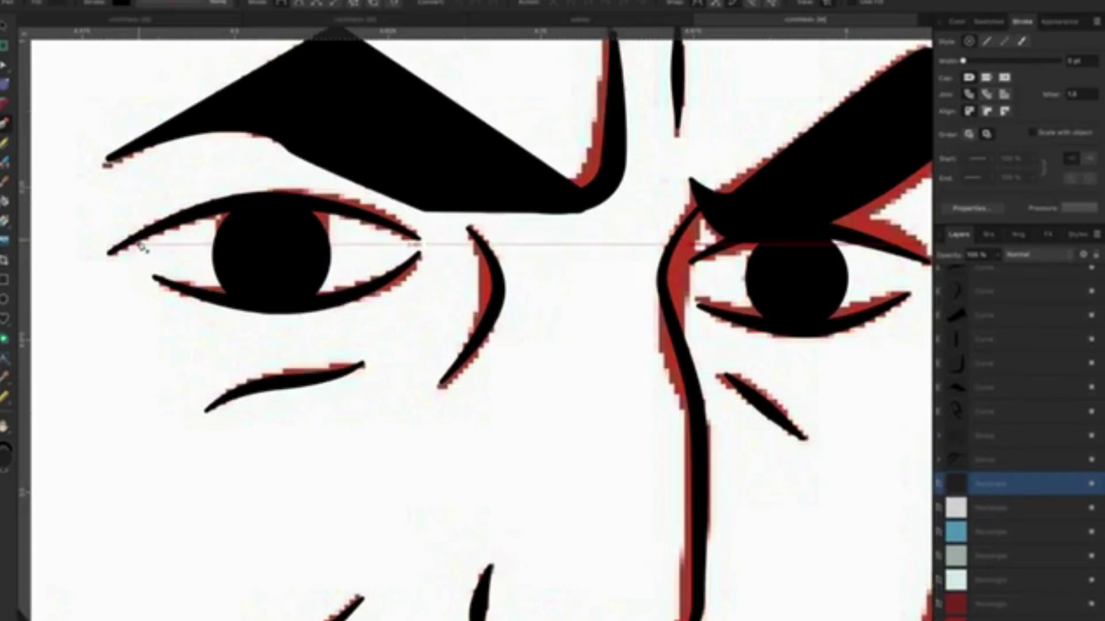
click(92, 1)
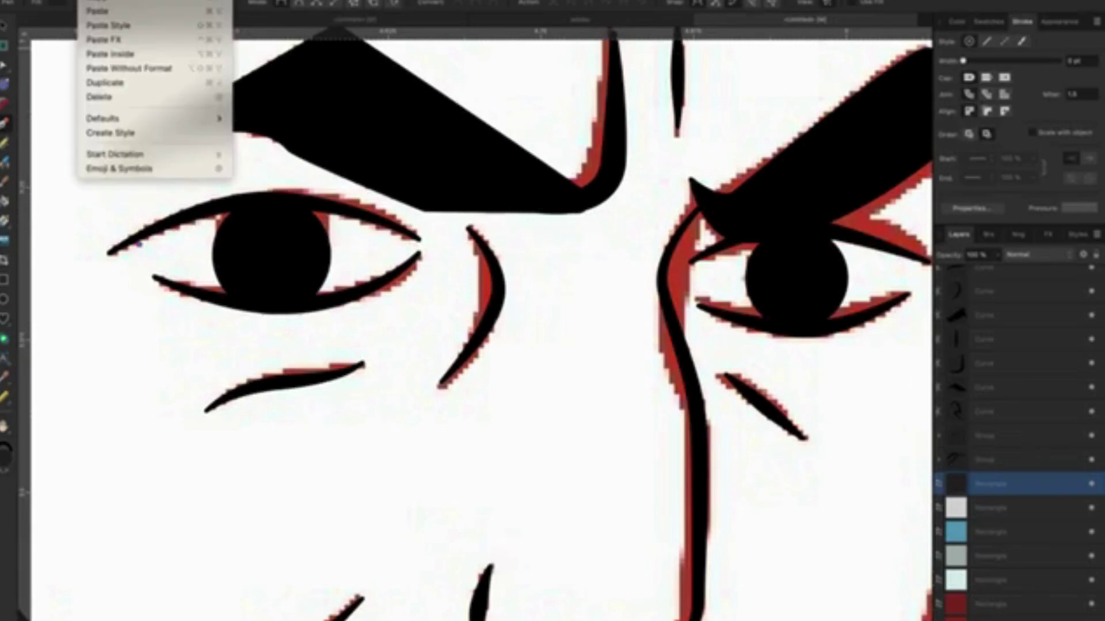
click(138, 245)
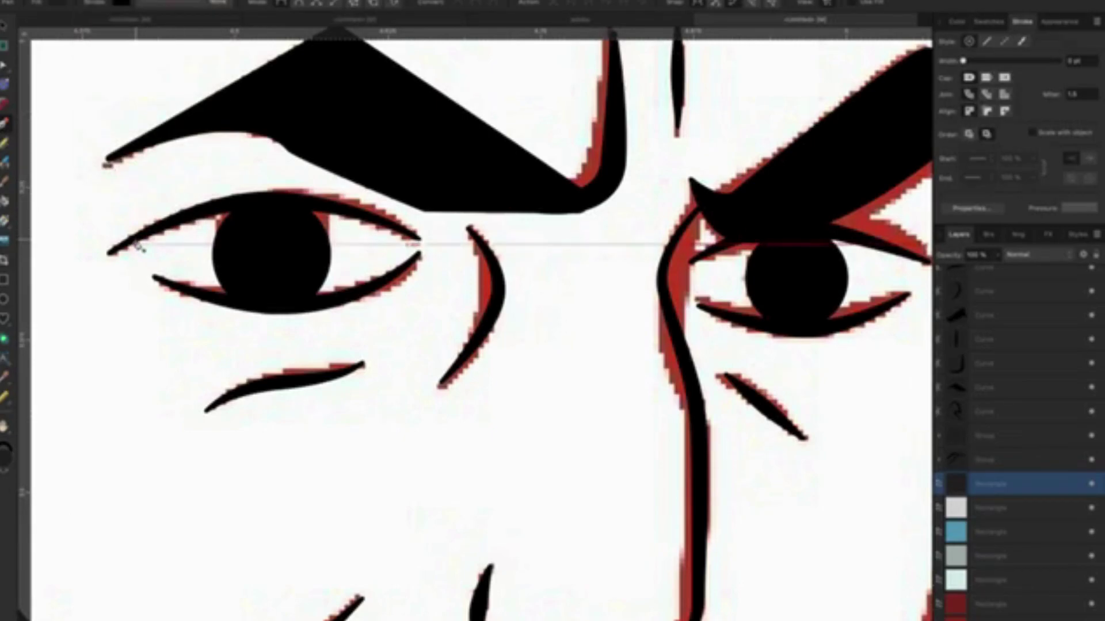
key(v)
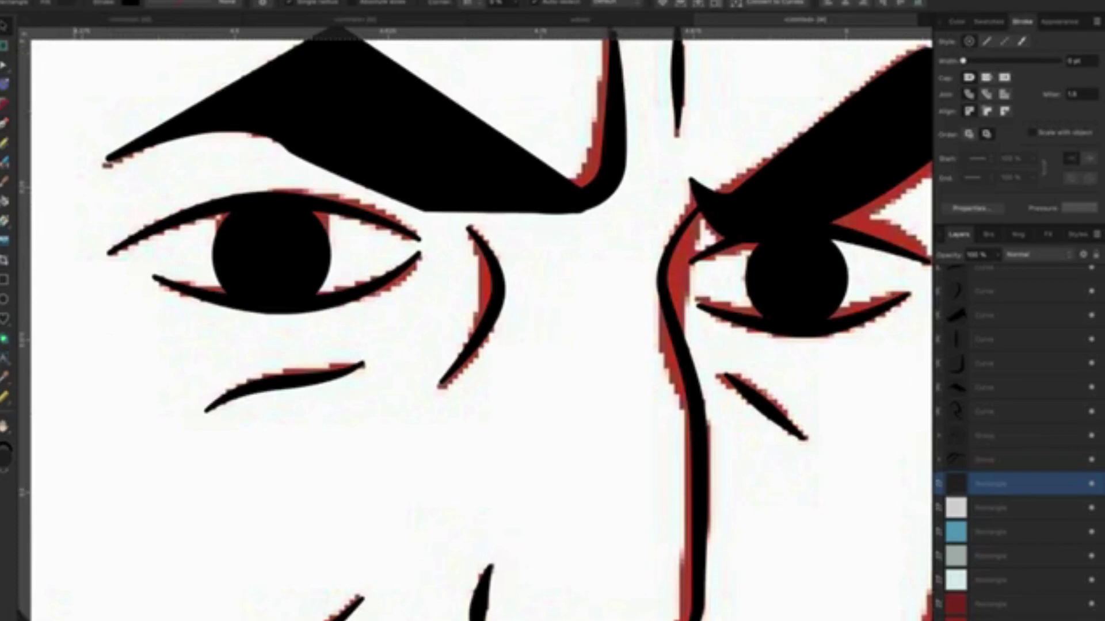
key(super+d)
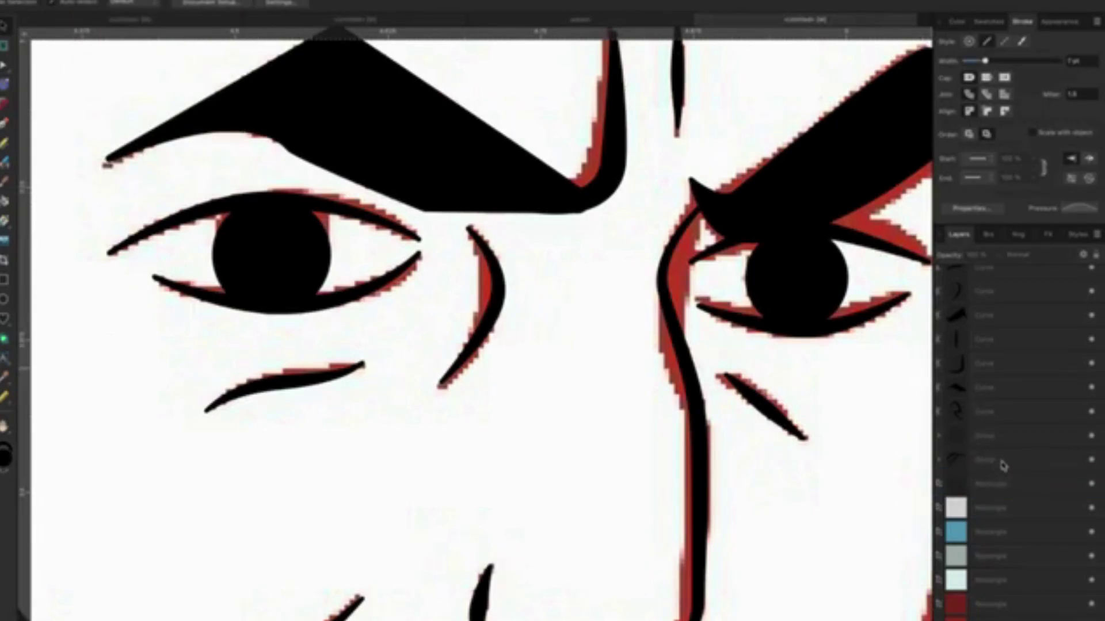
scroll(1002, 464, down, 2)
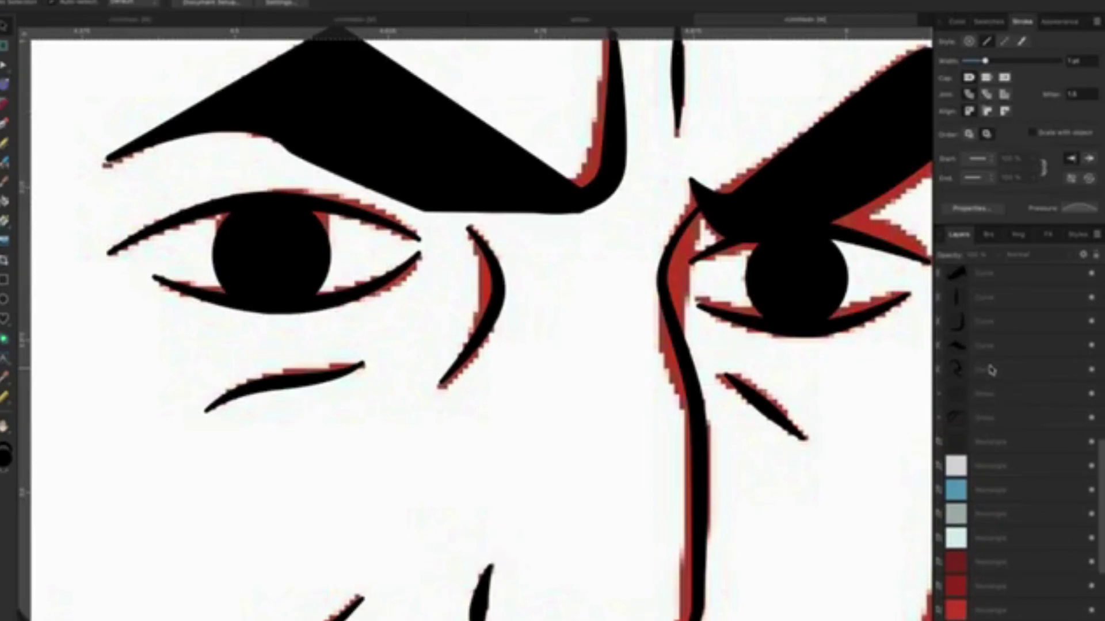
click(989, 371)
scroll(988, 371, up, 2)
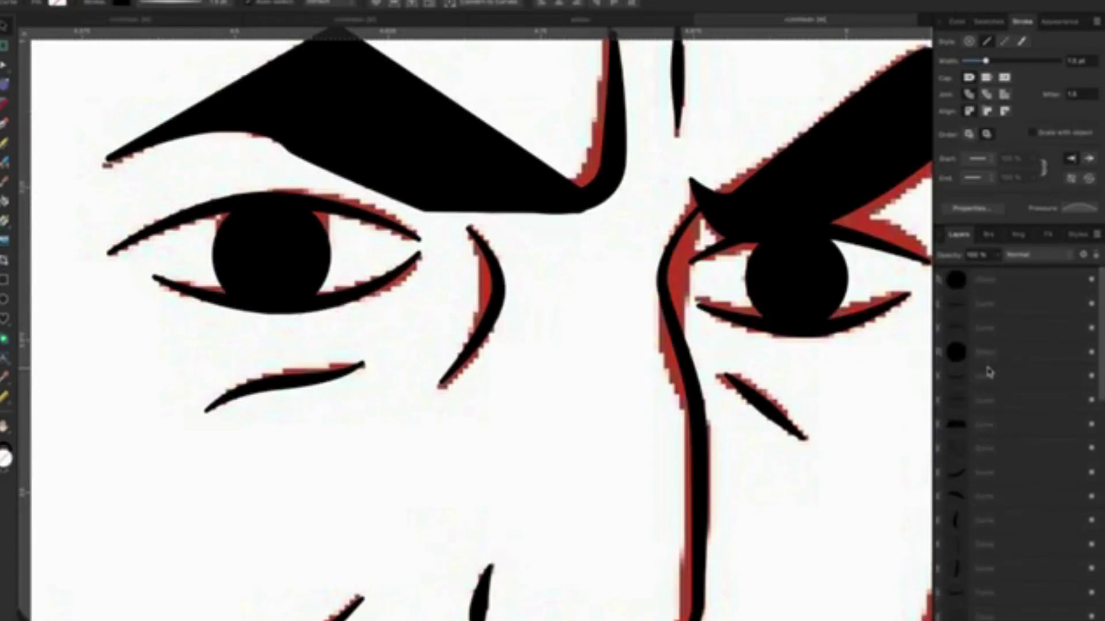
Select all layers, group them, then select the dark Rectangle layer.
key(super+a)
right_click(430, 169)
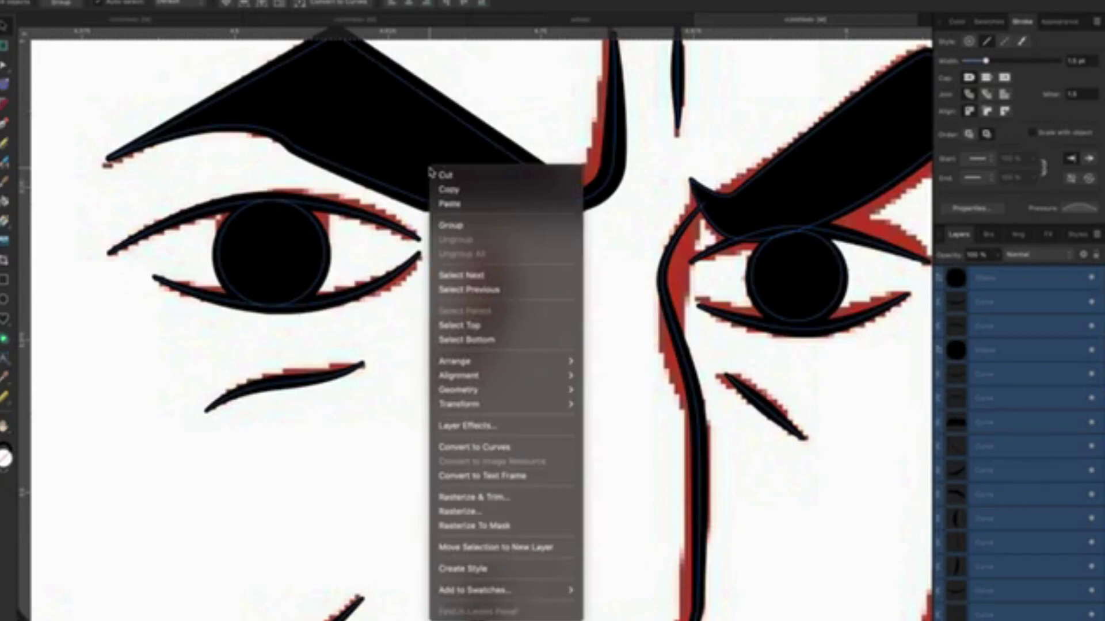
click(451, 225)
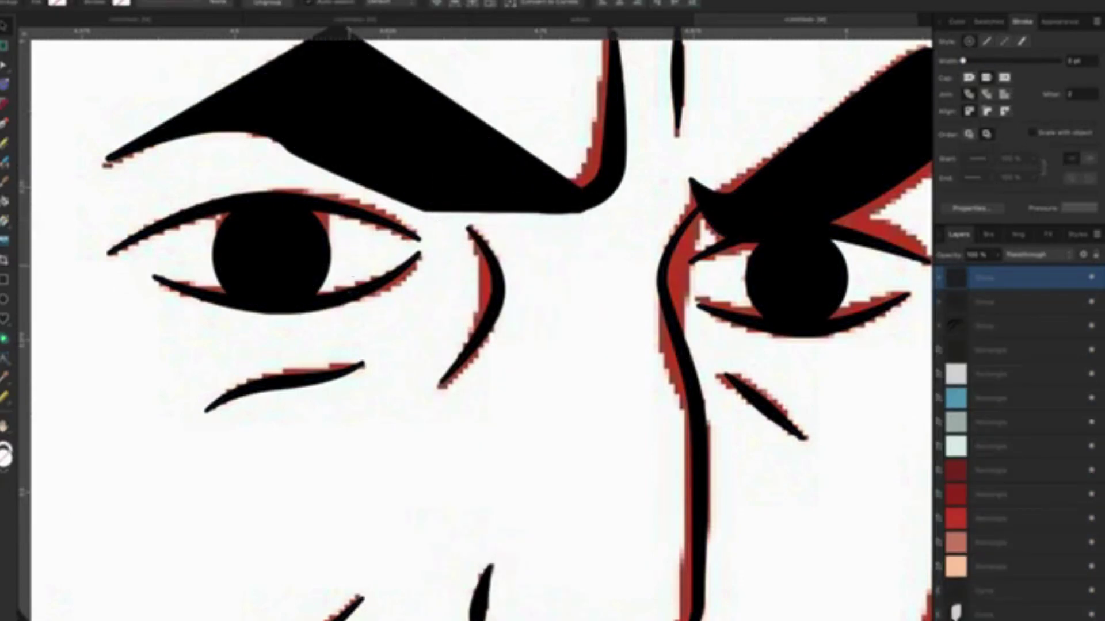
click(1003, 303)
click(999, 333)
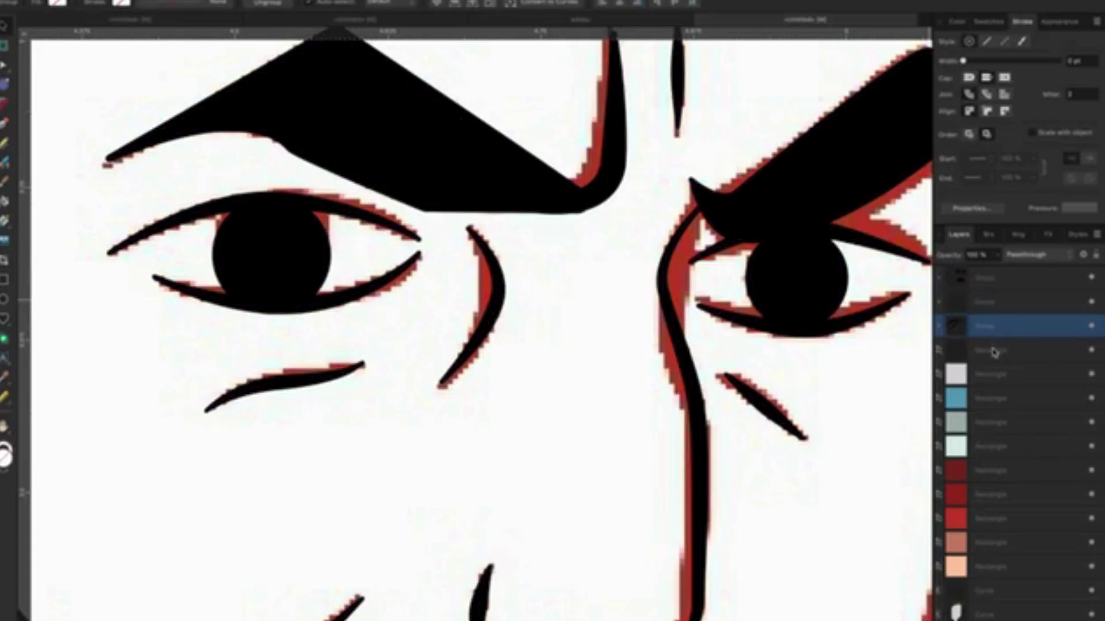
click(994, 352)
Trace a closed pen shape around the left eye along its upper and lower lids.
click(6, 124)
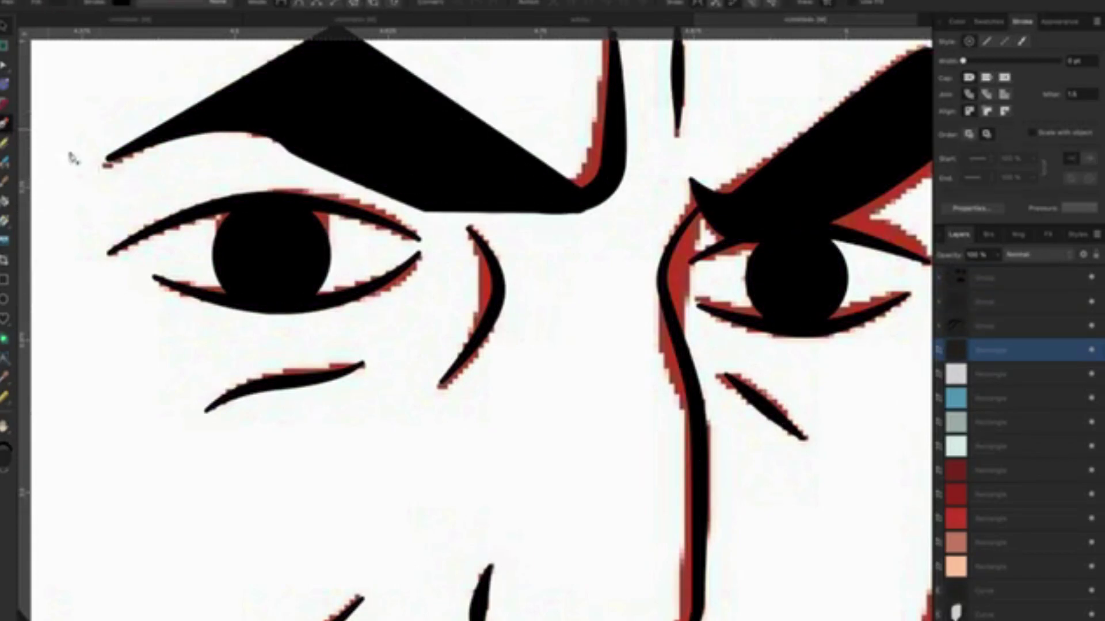
click(143, 235)
click(277, 200)
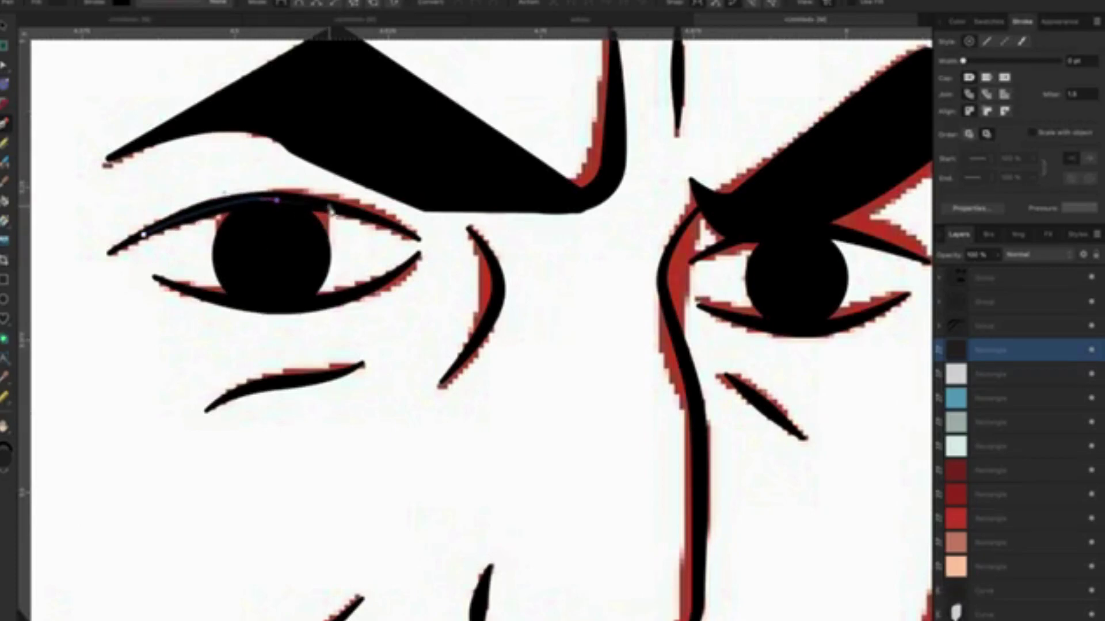
drag(326, 215, 333, 214)
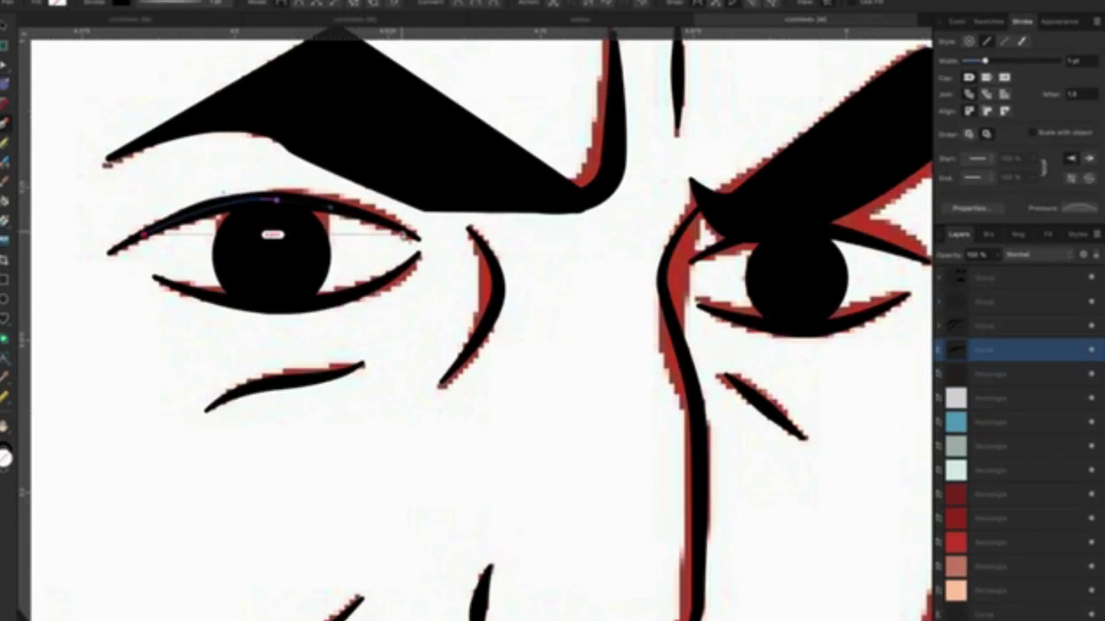
click(381, 228)
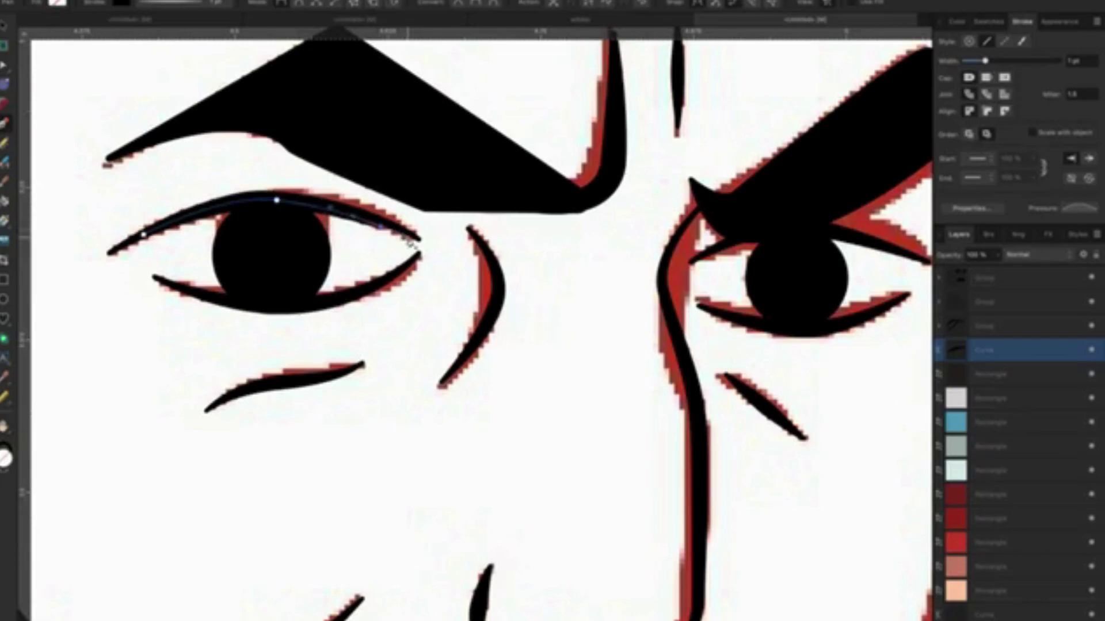
click(417, 243)
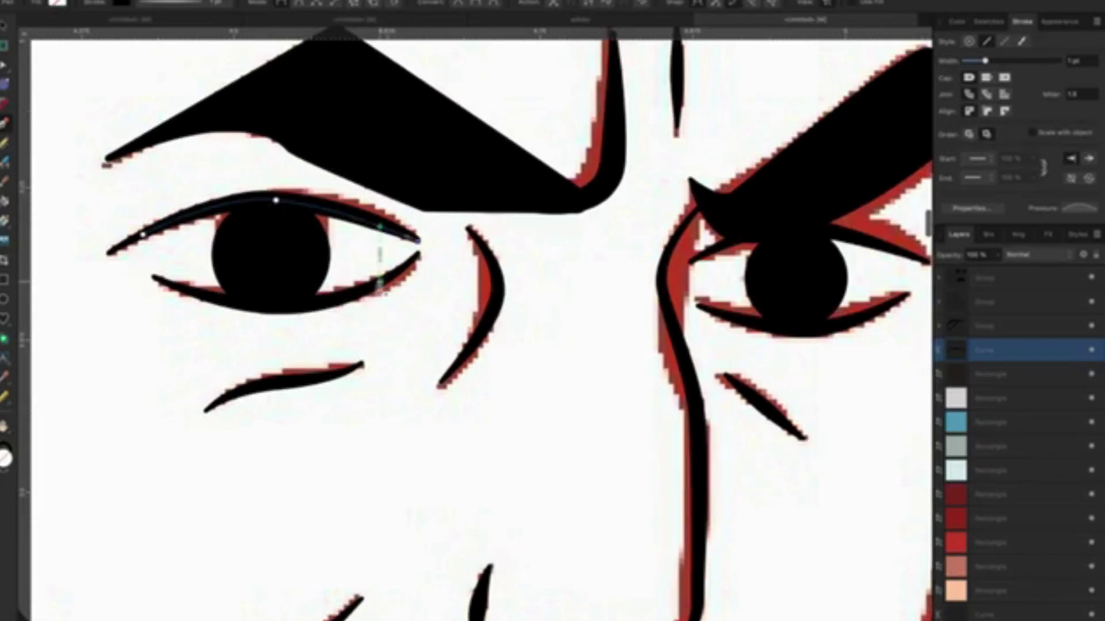
click(363, 289)
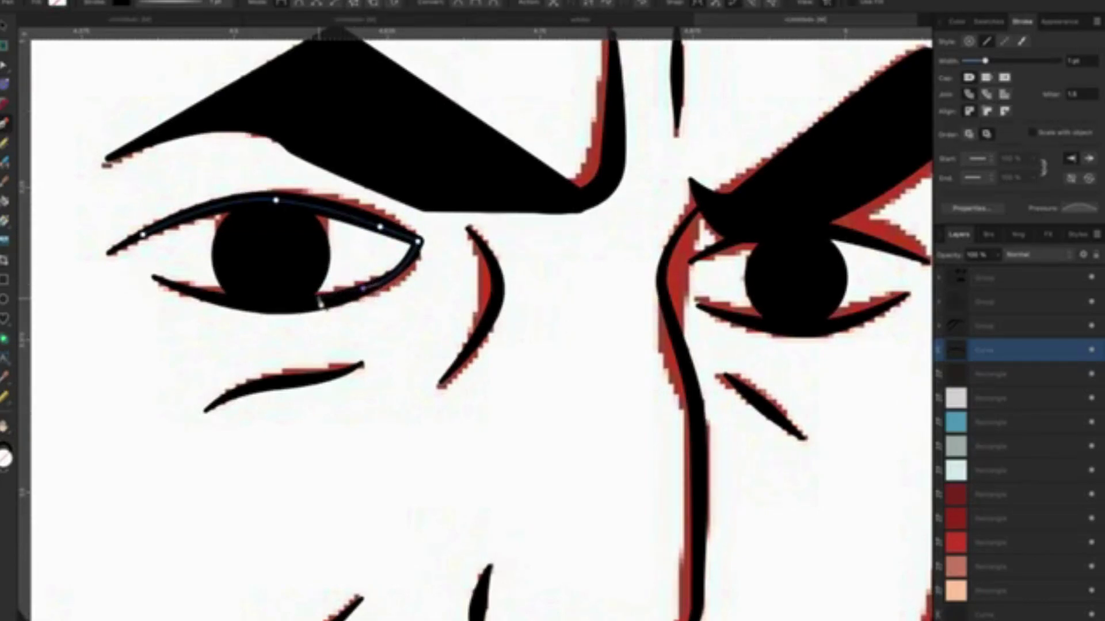
click(319, 300)
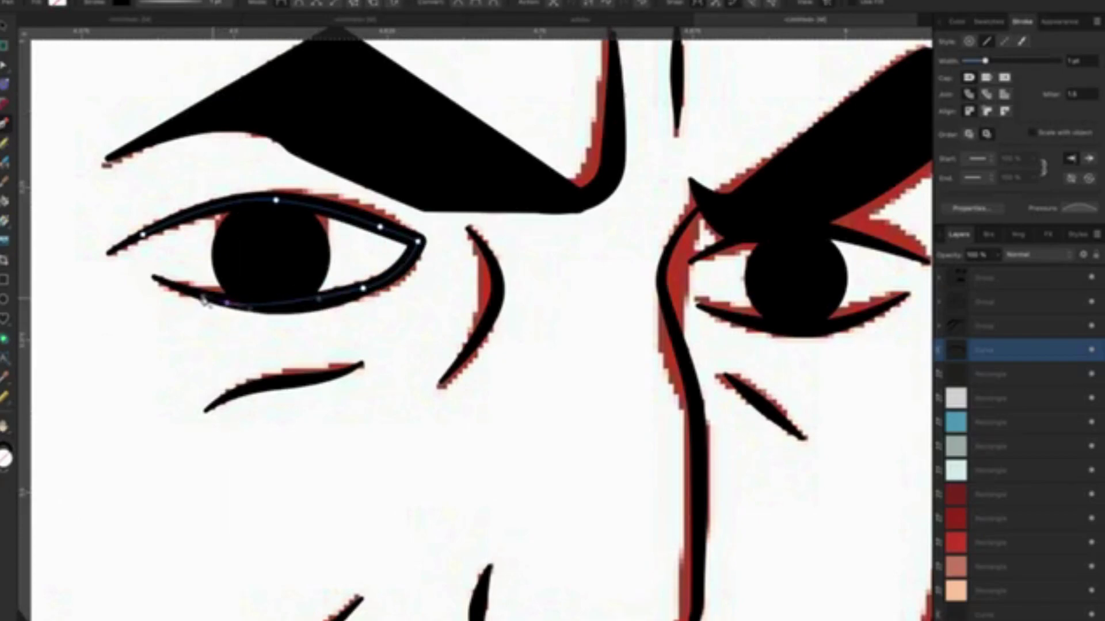
drag(204, 300, 202, 300)
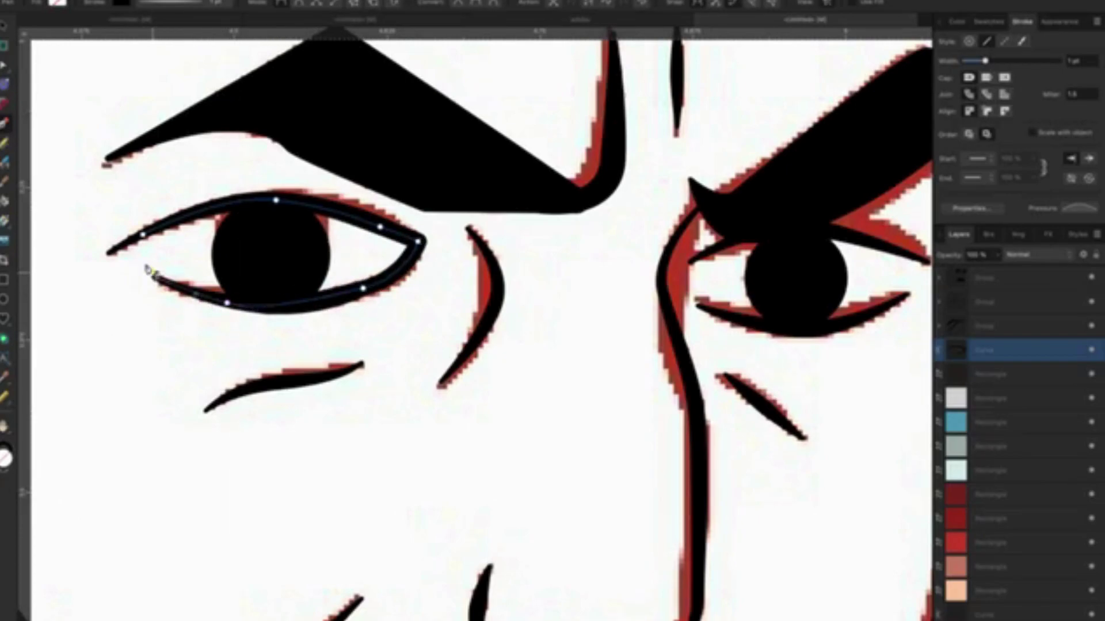
drag(144, 242, 178, 214)
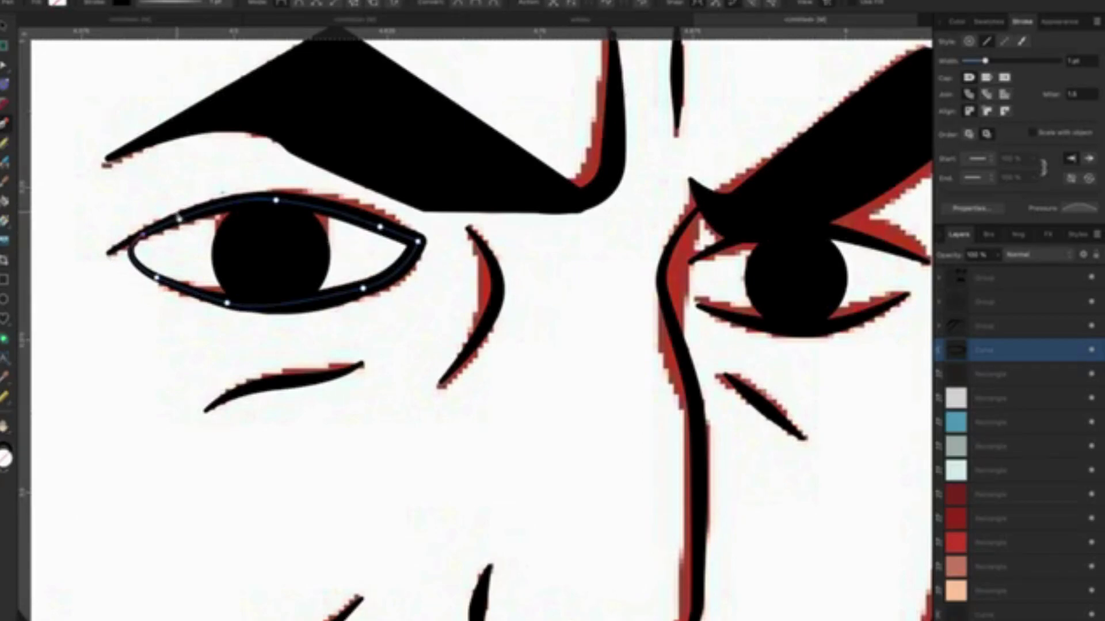
Fill the left eye shape with white and remove its outline.
click(60, 3)
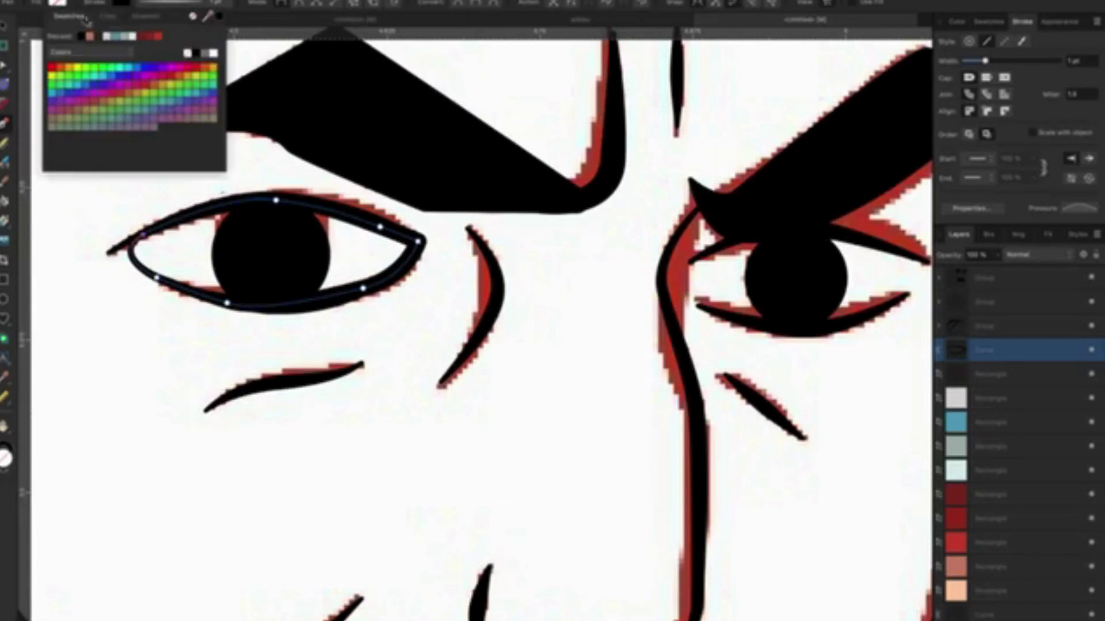
click(214, 54)
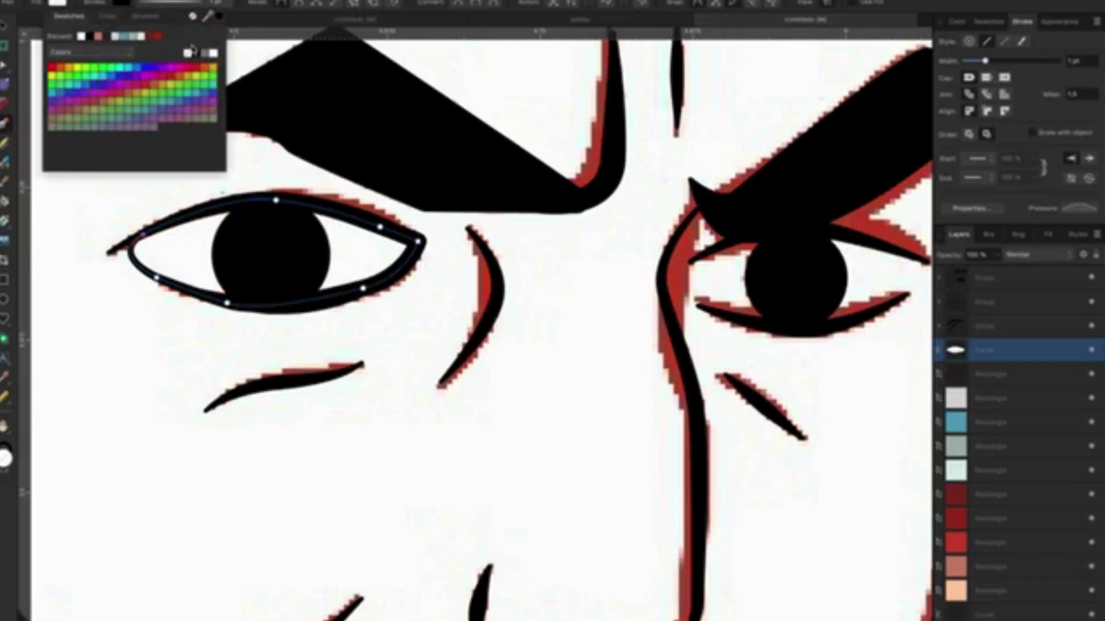
click(125, 4)
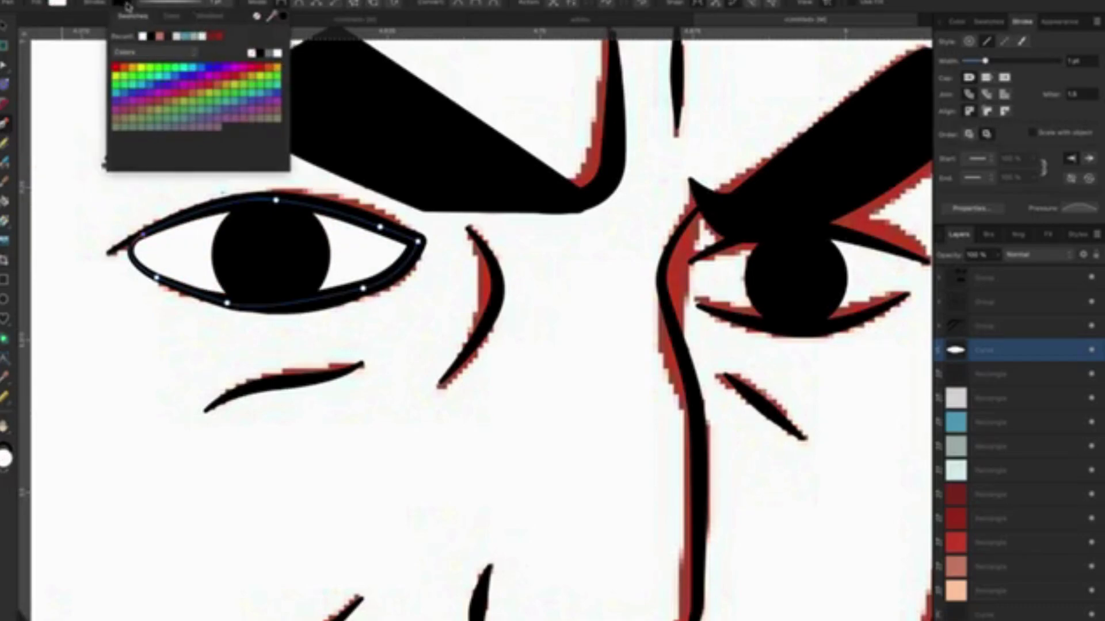
click(252, 54)
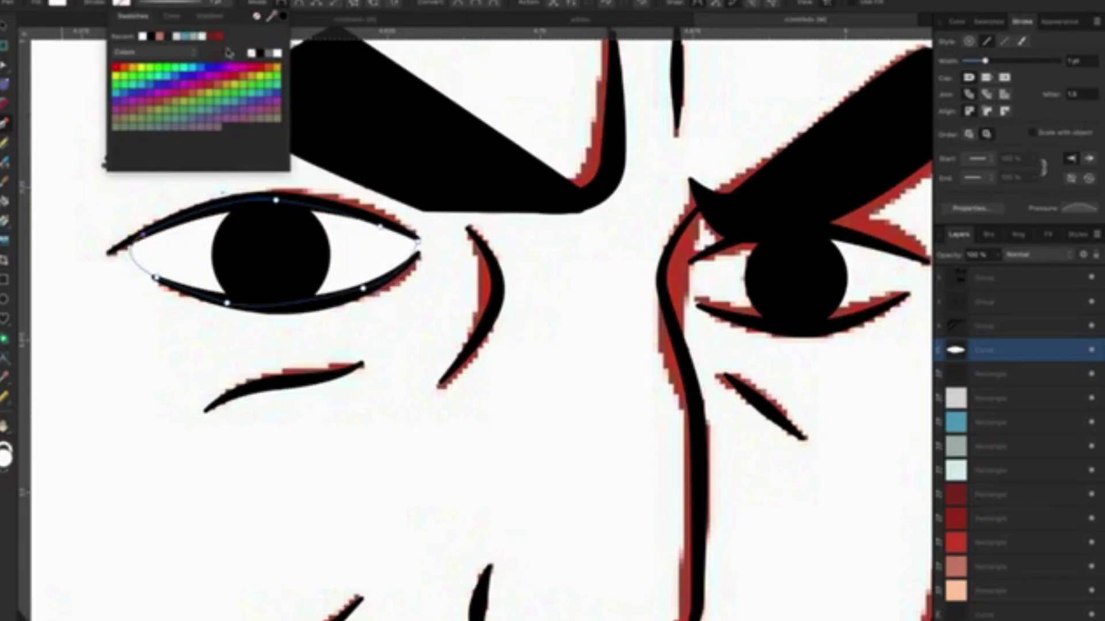
click(567, 322)
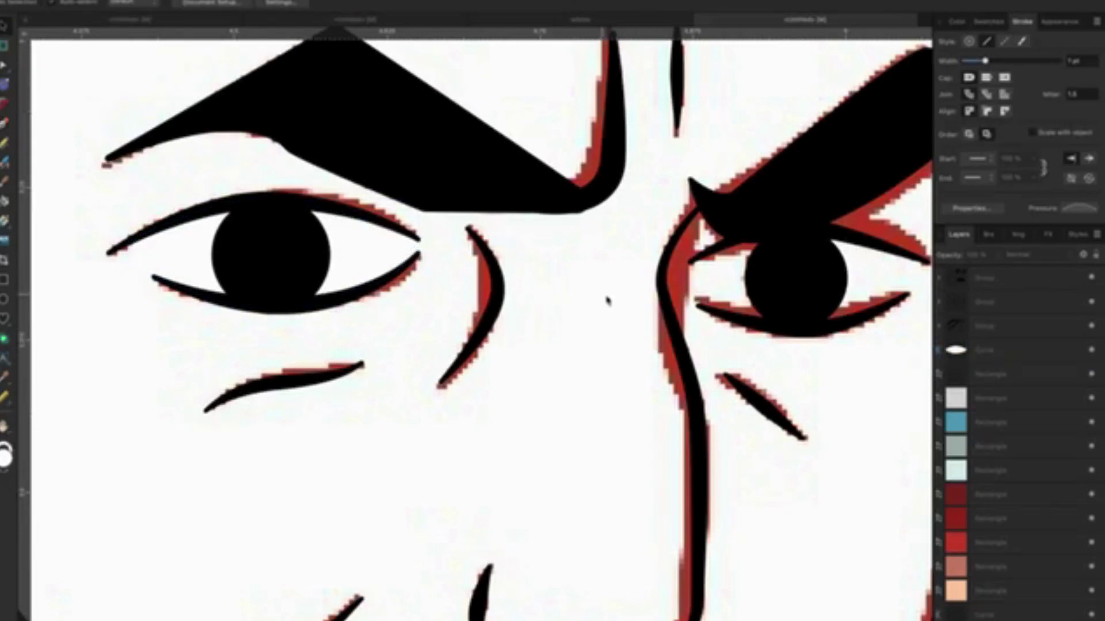
Pan to the right eye and start a pen path along its upper lid.
drag(608, 296, 301, 286)
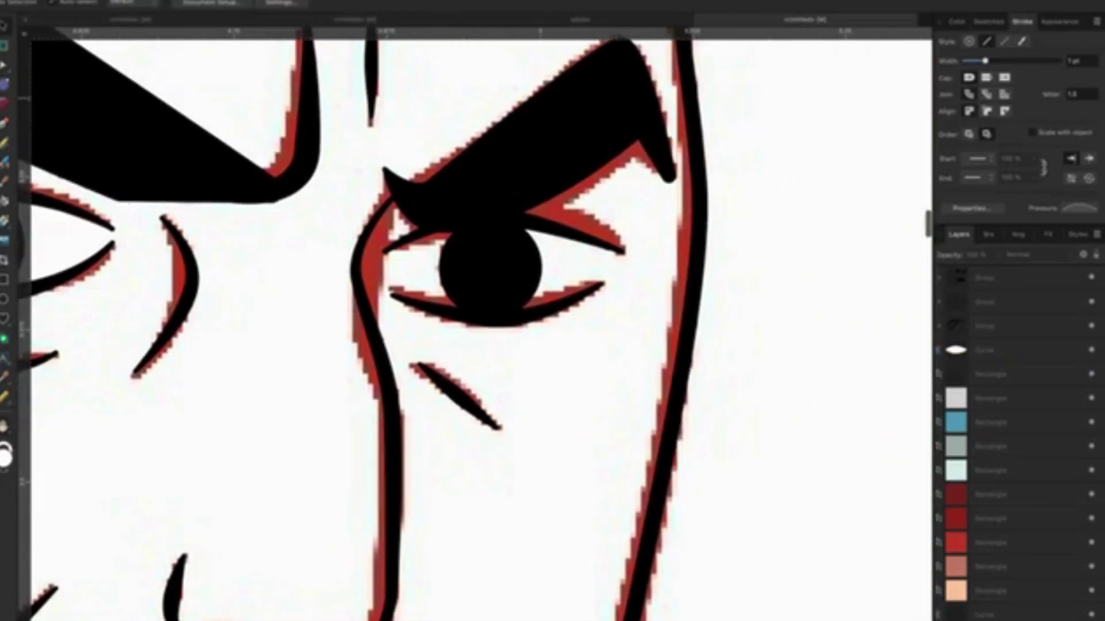
key(p)
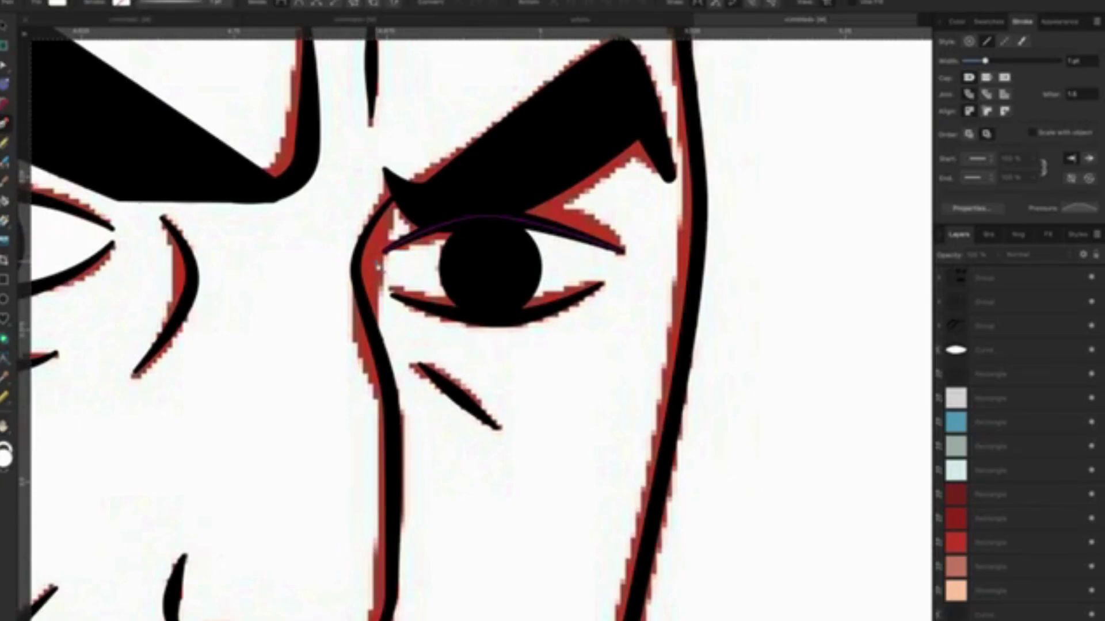
click(376, 262)
drag(462, 216, 500, 217)
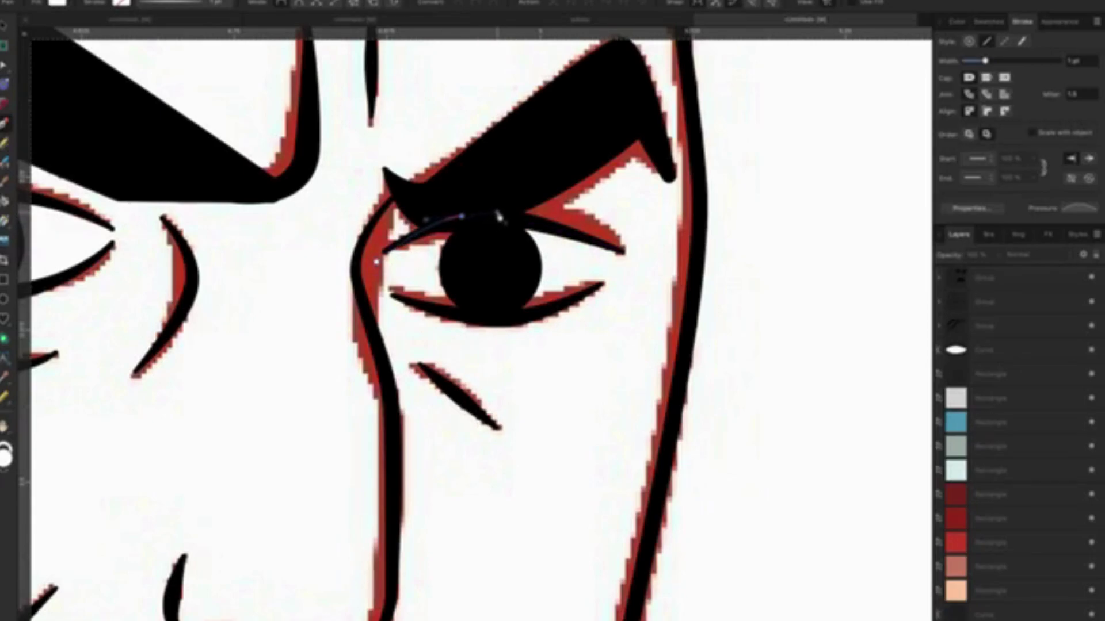
Finish the right eye path around the lower lid and fill it white.
click(571, 235)
click(621, 252)
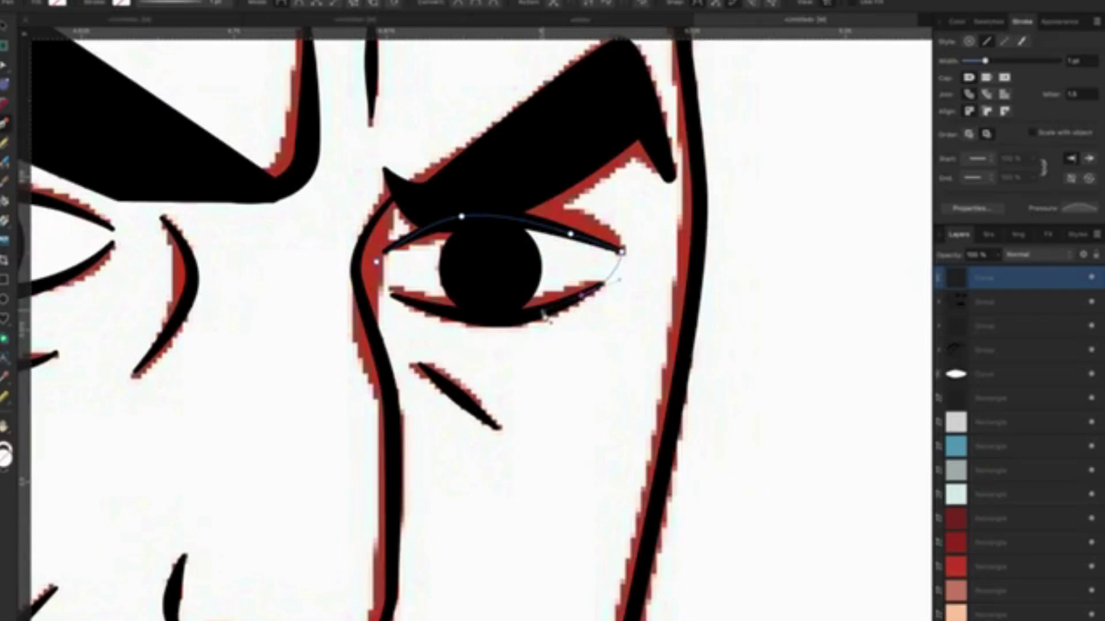
drag(490, 319, 407, 302)
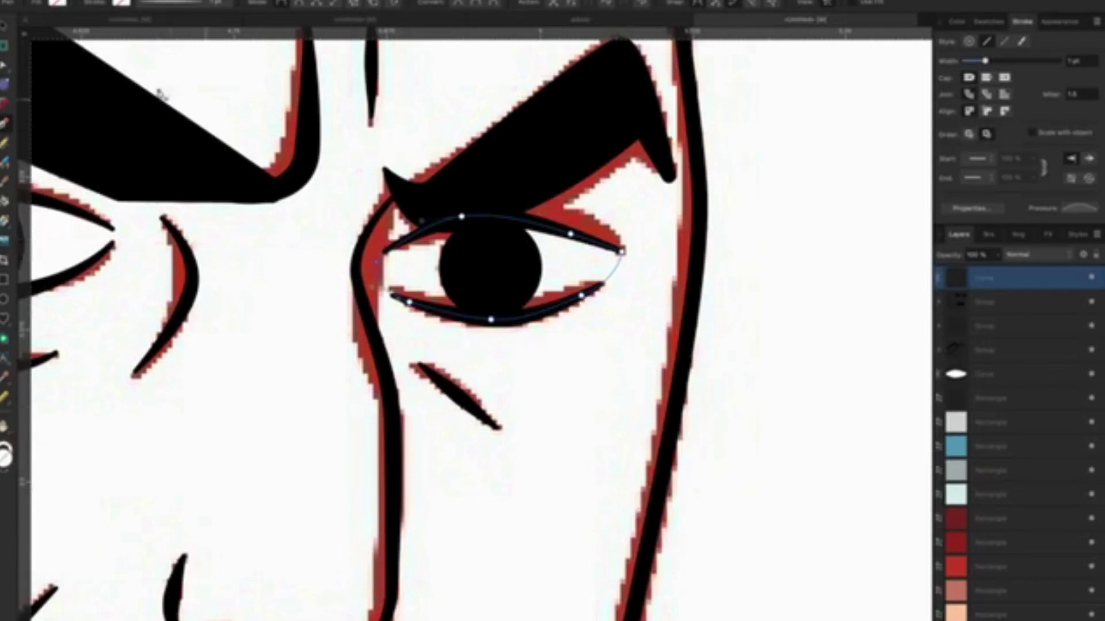
click(56, 3)
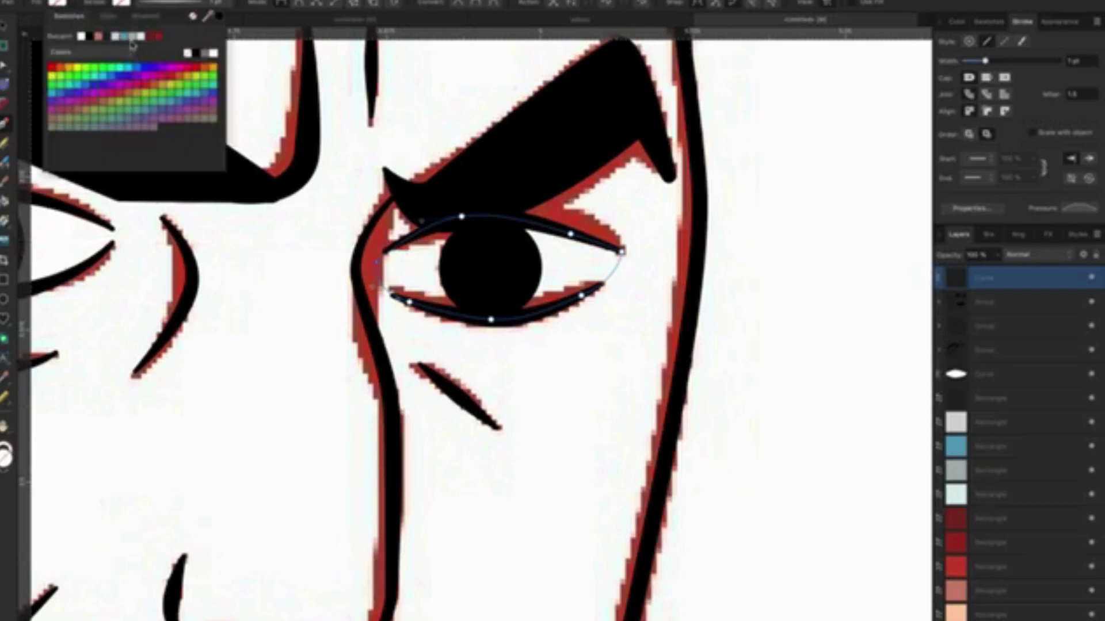
click(214, 54)
click(5, 26)
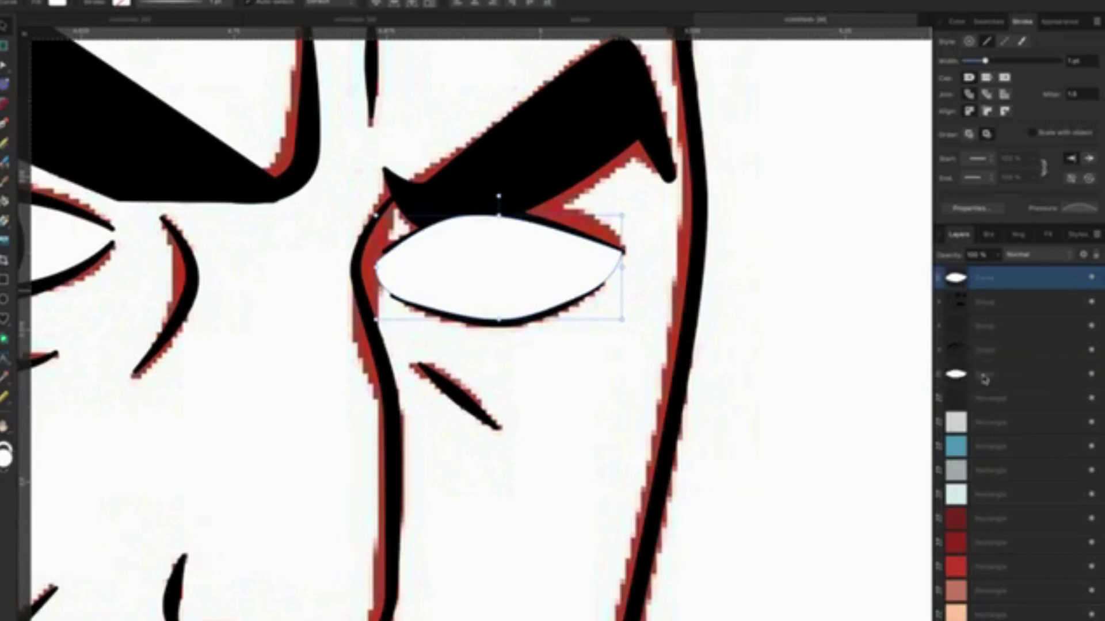
Place the right eye-white shape below the pupil layer in the Layers panel.
drag(974, 289, 986, 387)
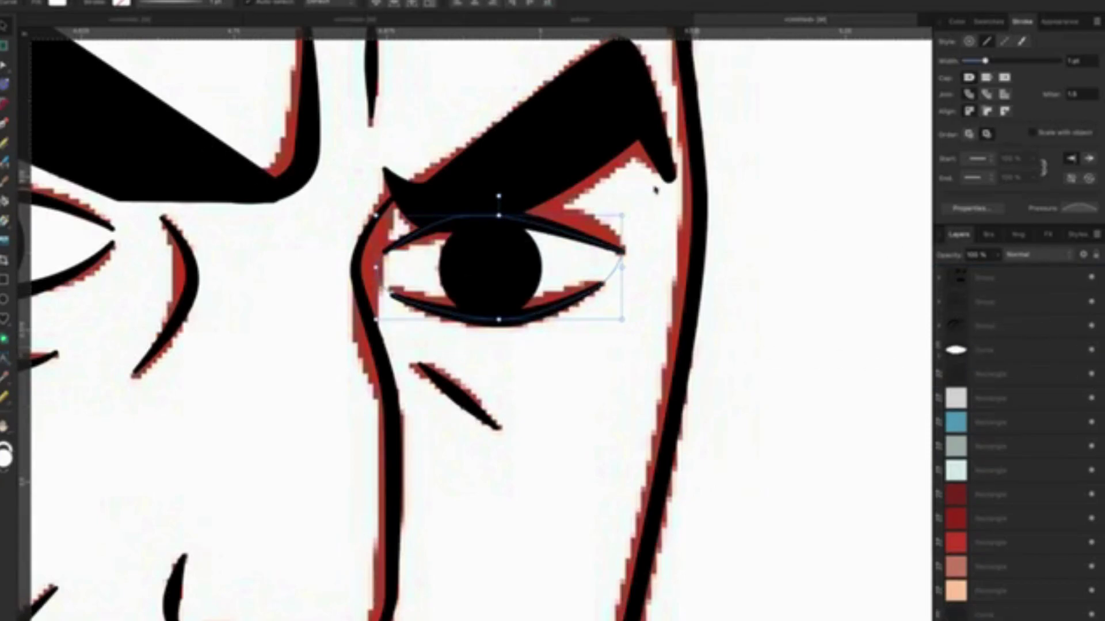
key(ctrl+j)
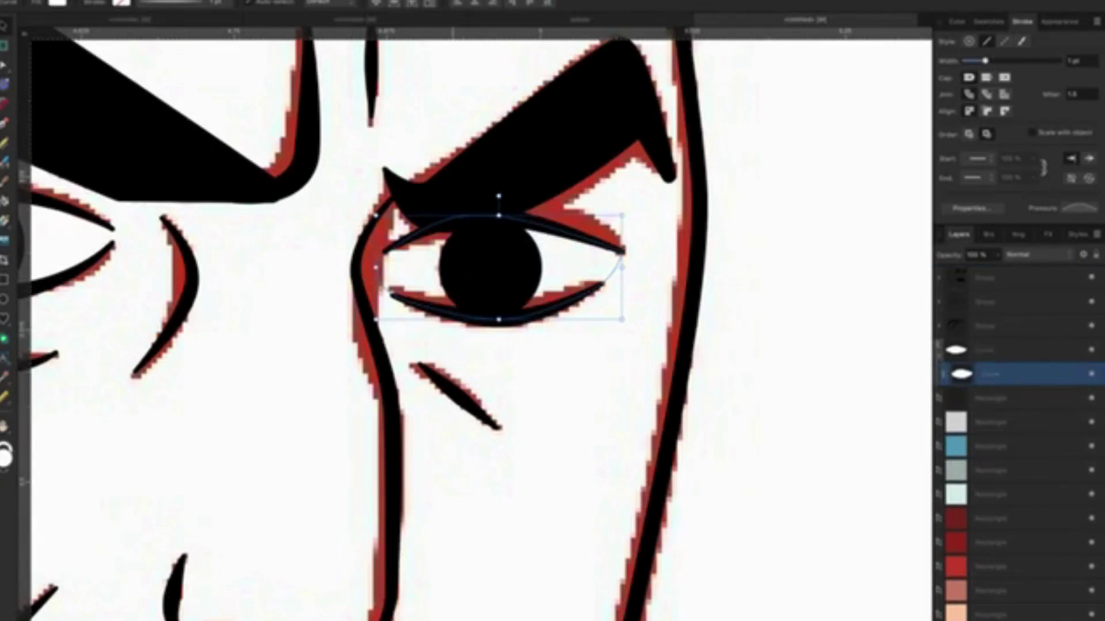
click(98, 1)
key(ctrl+shift+bracketright)
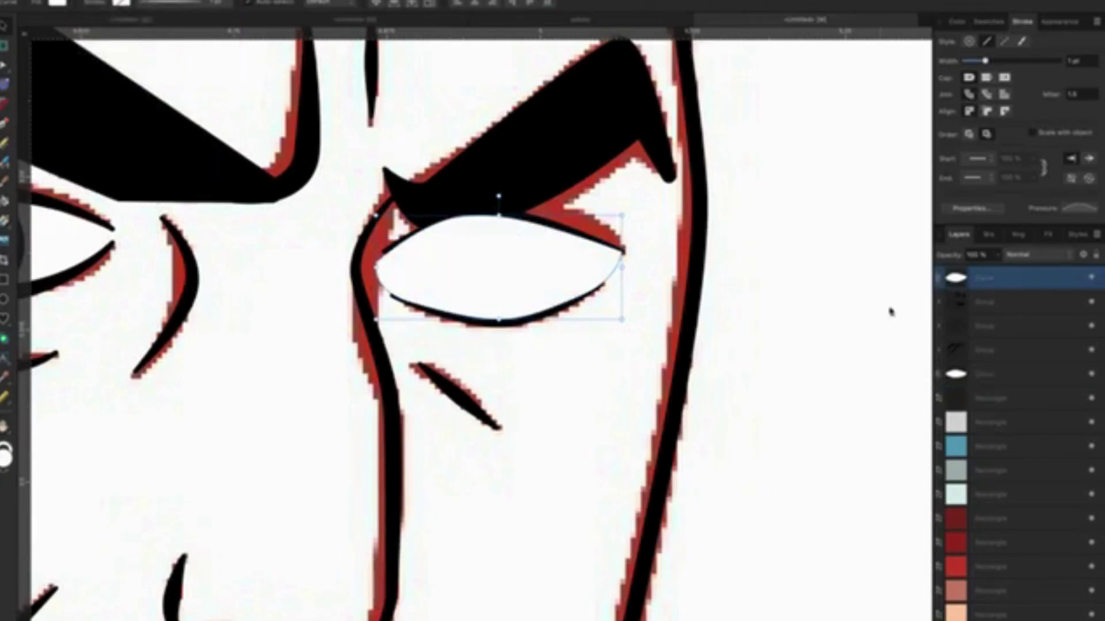
drag(988, 281, 998, 362)
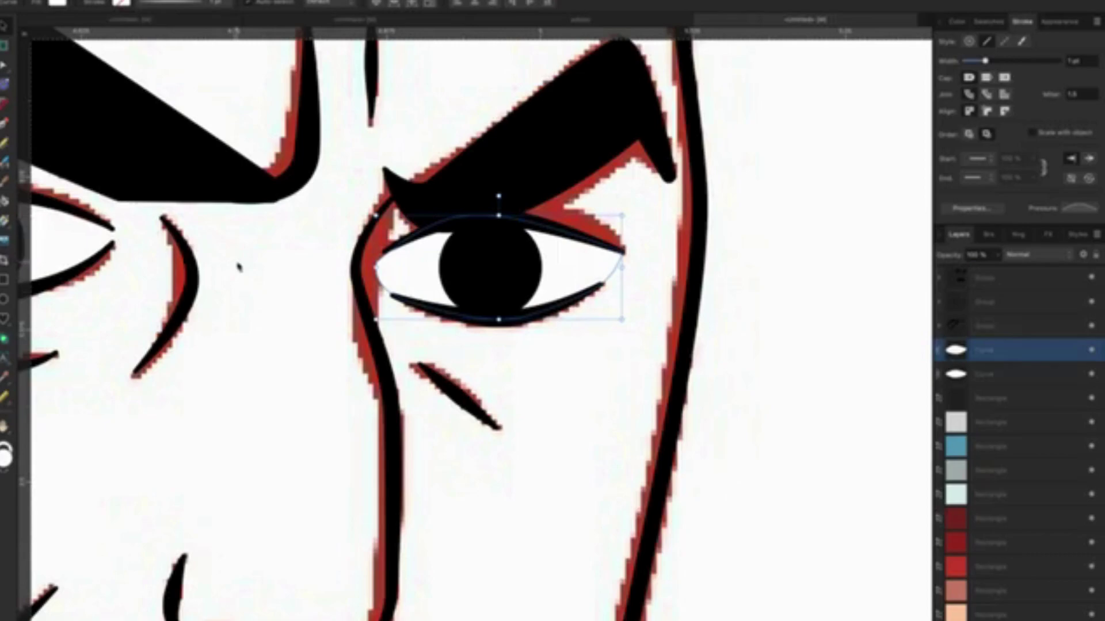
click(247, 269)
Select the Rectangle layer and start a pen curve on the neck below the jaw.
scroll(305, 311, down, 5)
scroll(305, 311, down, 3)
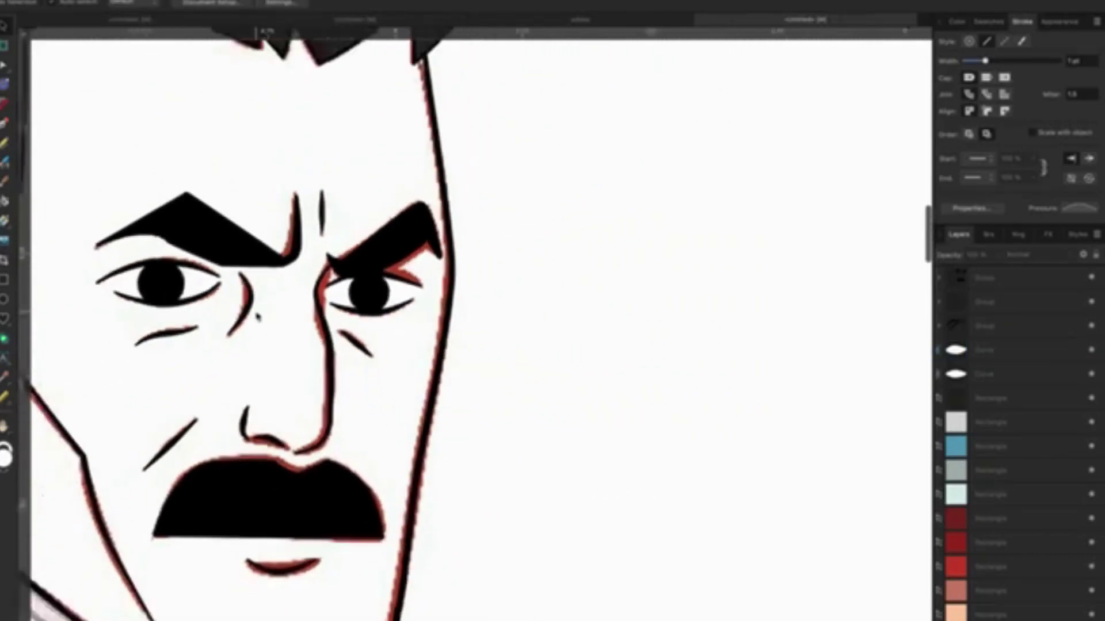
scroll(305, 311, down, 3)
scroll(259, 283, down, 2)
scroll(418, 362, up, 2)
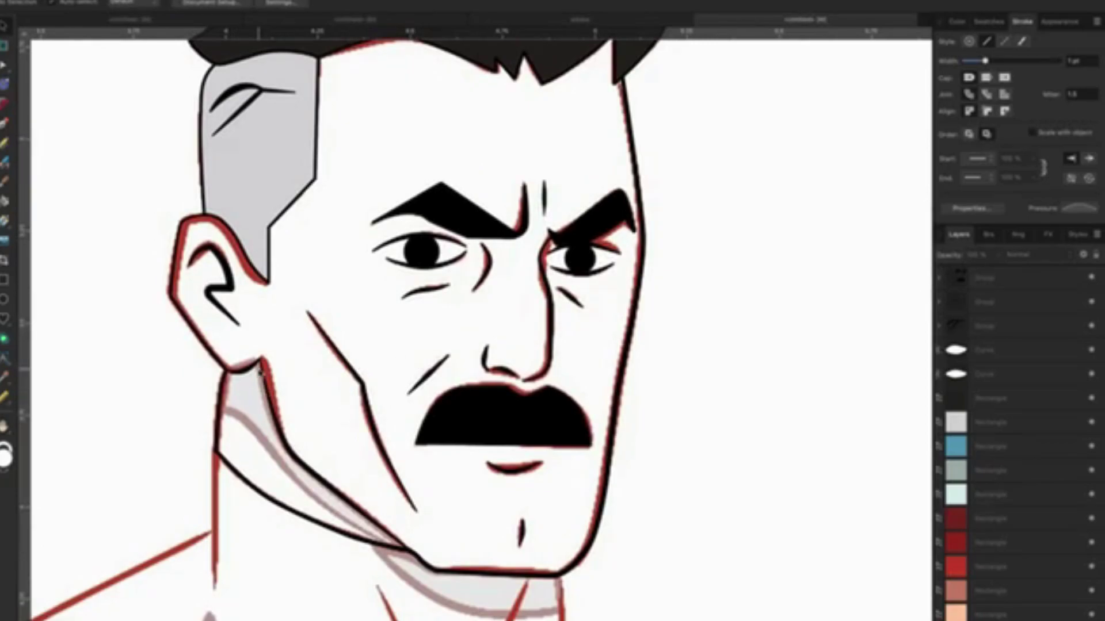
scroll(260, 373, up, 2)
scroll(282, 371, up, 2)
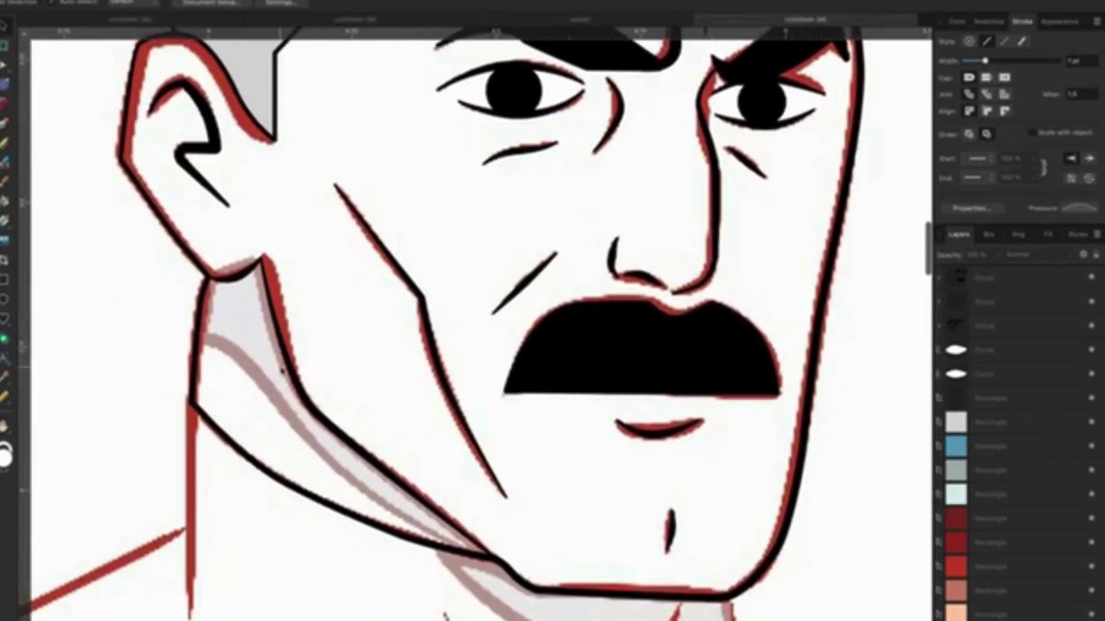
scroll(310, 364, up, 2)
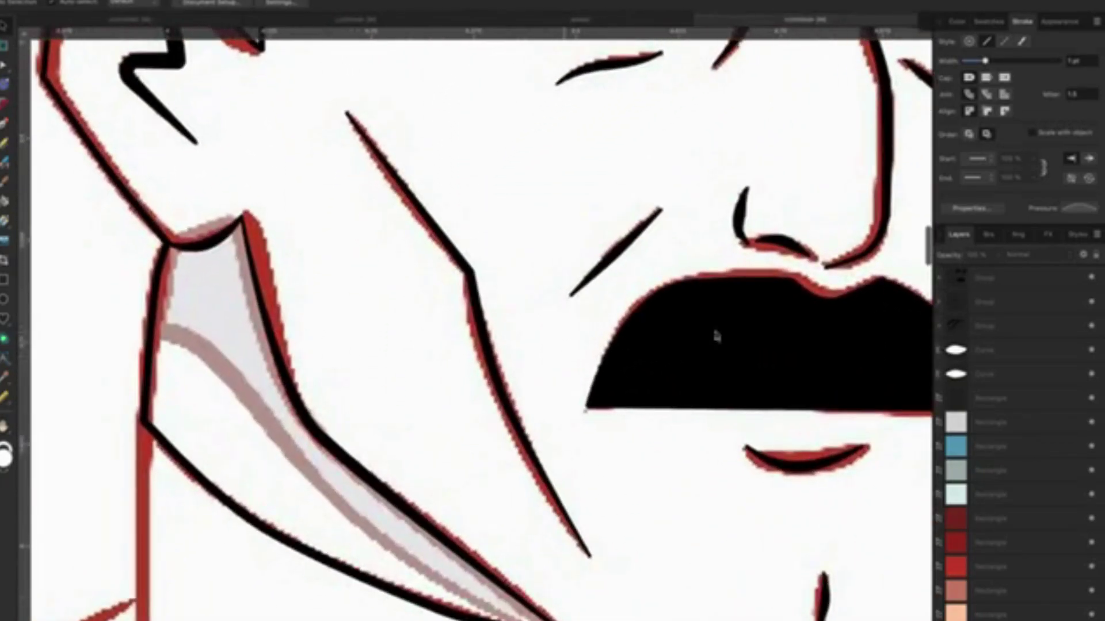
click(994, 403)
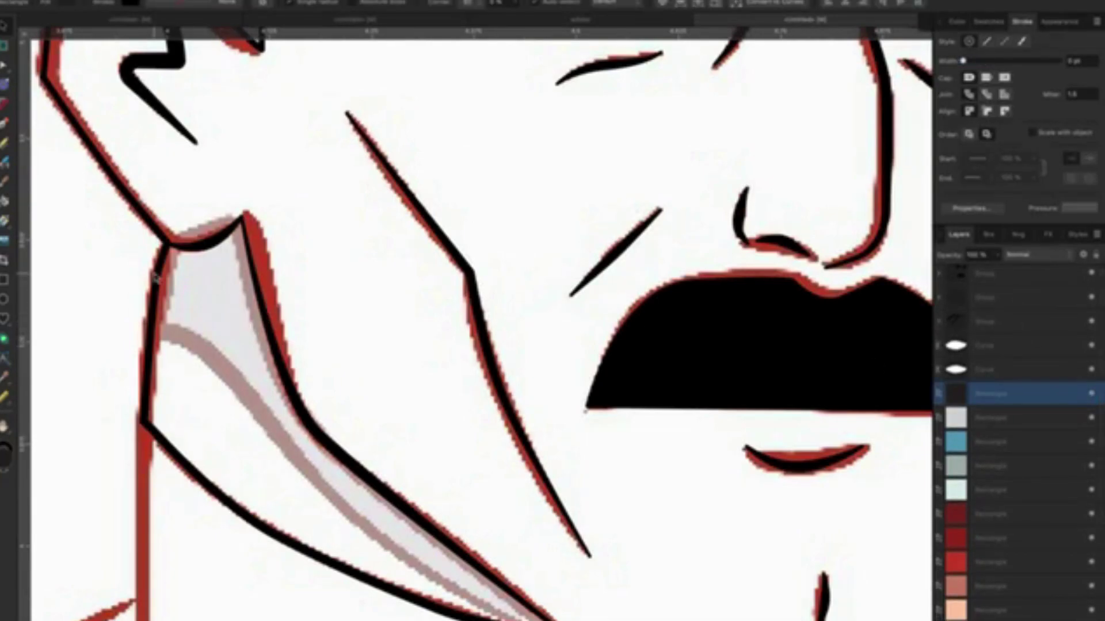
key(p)
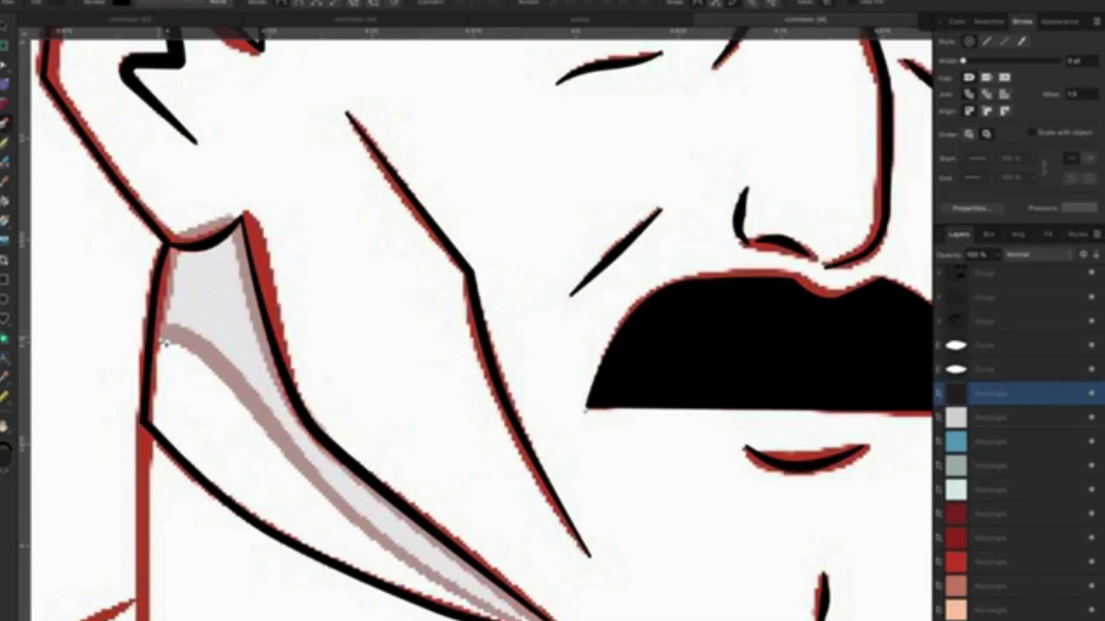
click(215, 359)
Place pen nodes around the neck shadow up toward the ear and close the shape.
scroll(246, 397, down, 3)
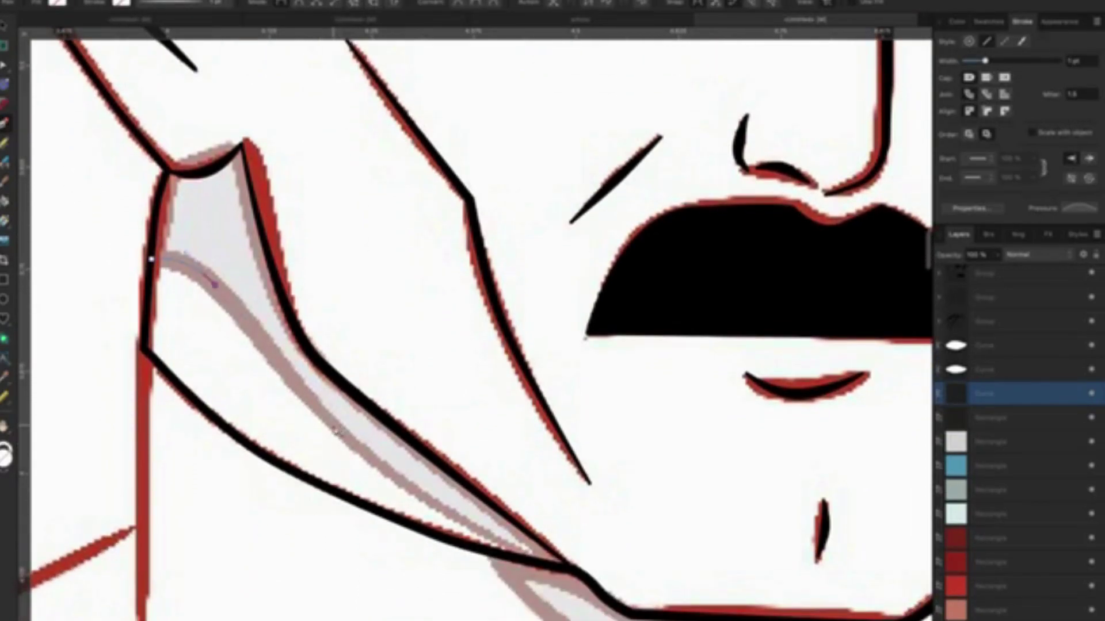
click(339, 431)
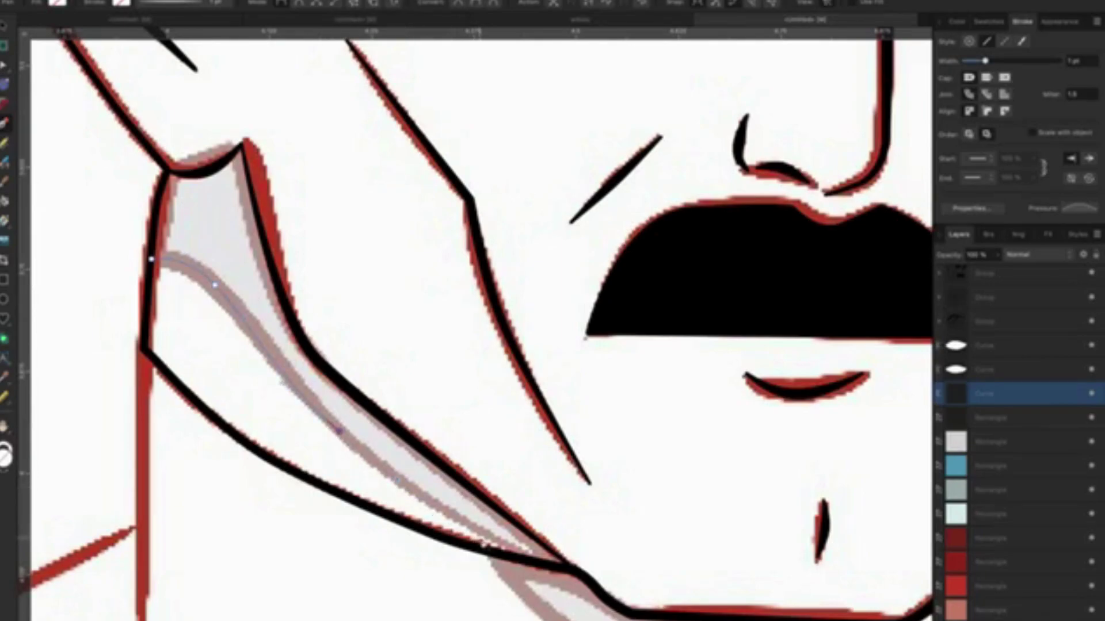
drag(487, 537, 520, 557)
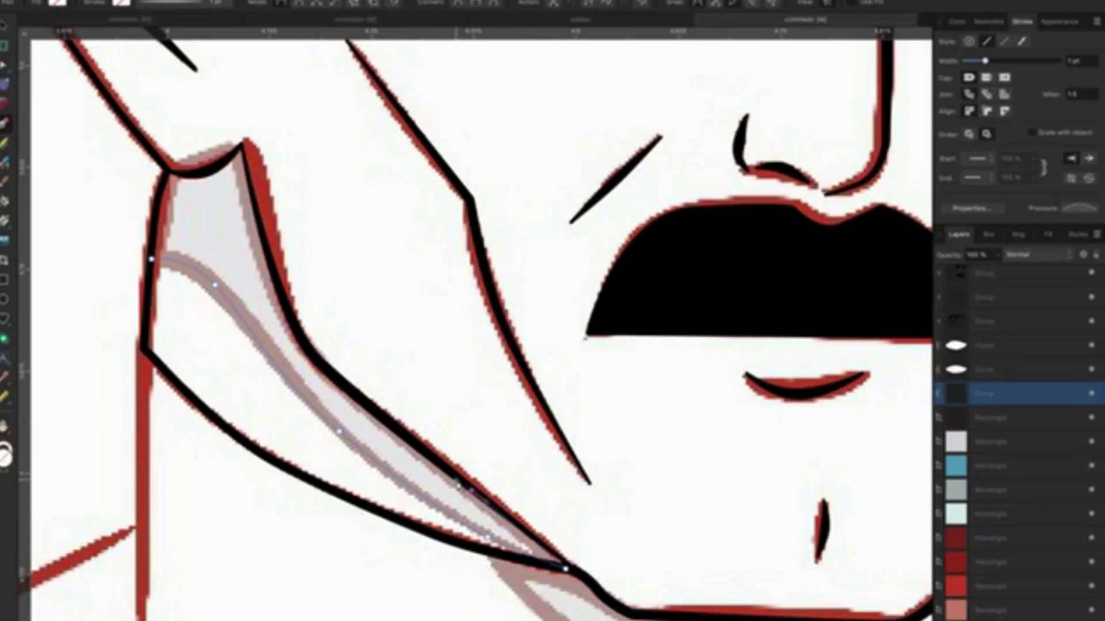
click(360, 401)
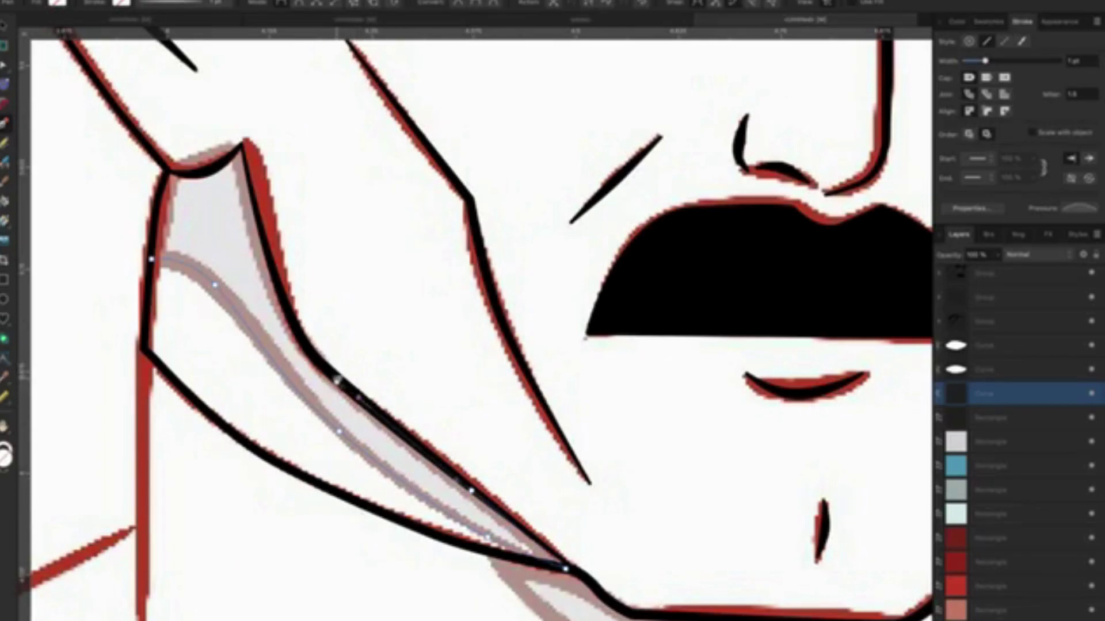
click(316, 357)
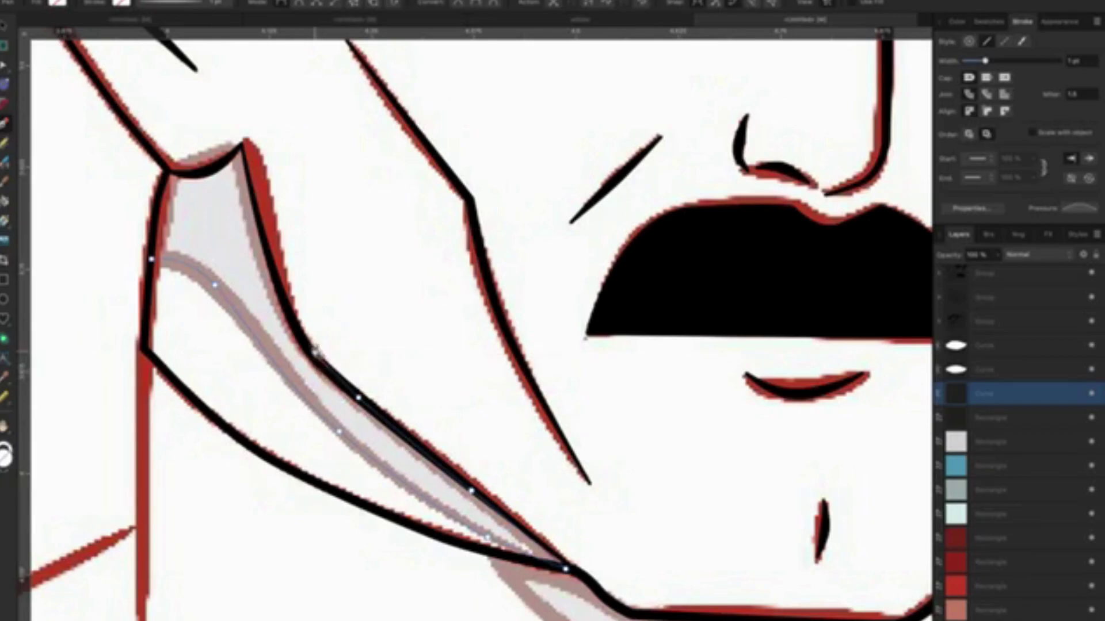
click(283, 300)
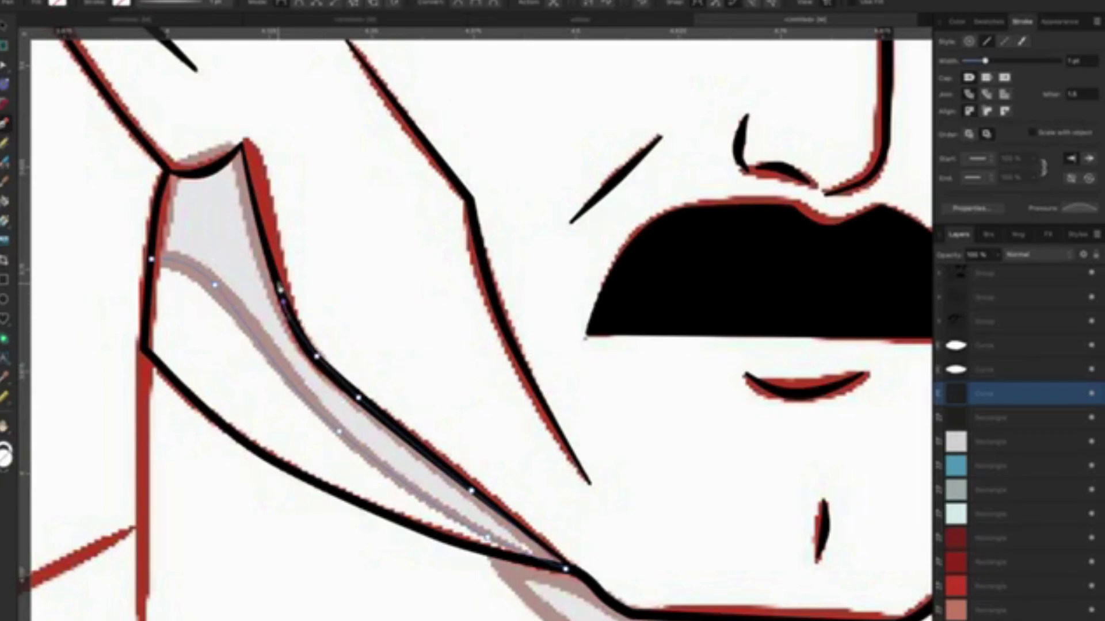
click(243, 164)
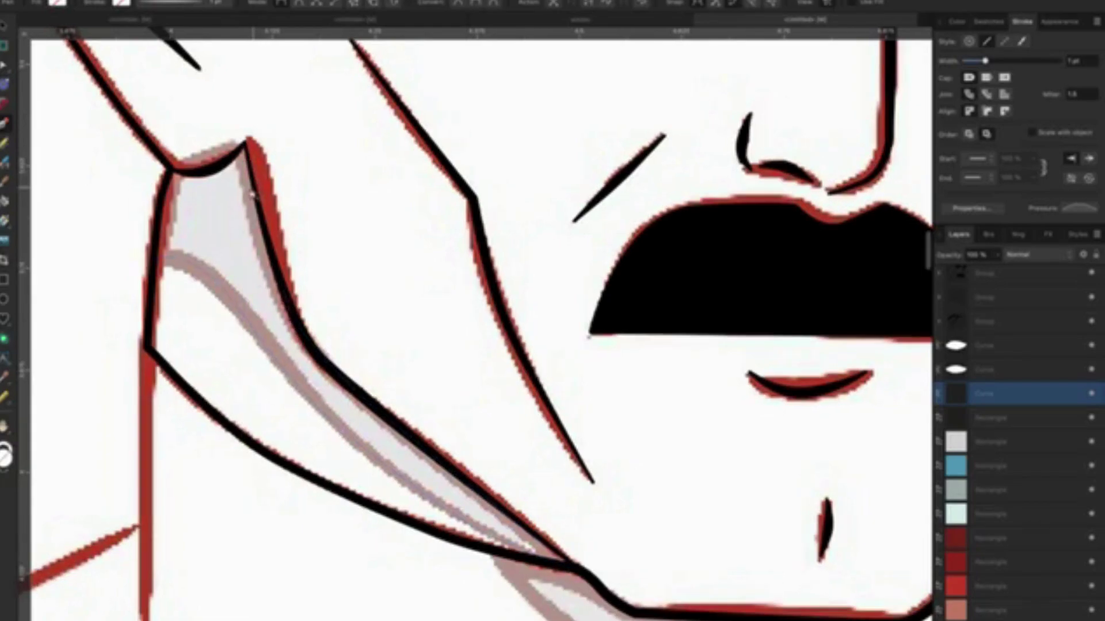
Add nodes along the shadow's right edge, top tip and left edge to follow the strokes.
scroll(235, 193, up, 2)
scroll(240, 196, up, 2)
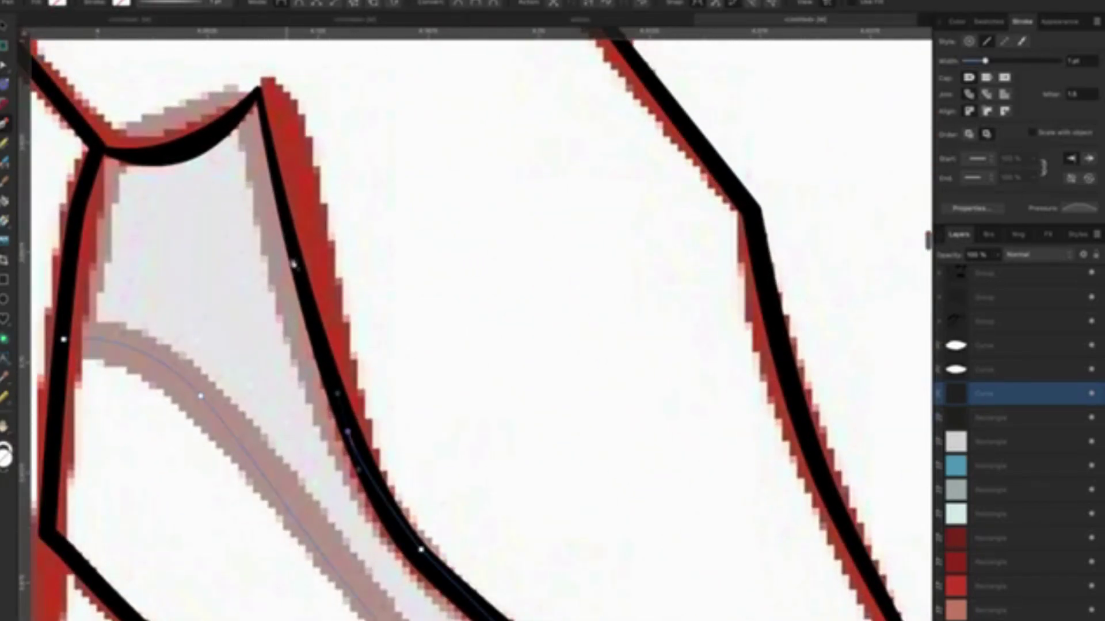
scroll(294, 265, up, 1)
click(304, 290)
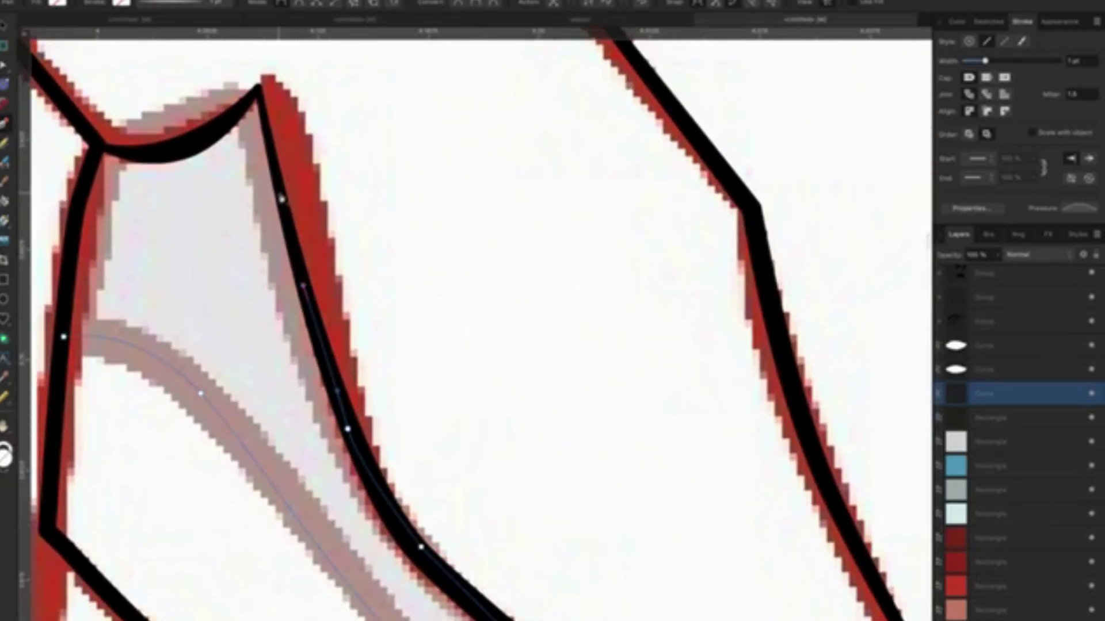
click(281, 193)
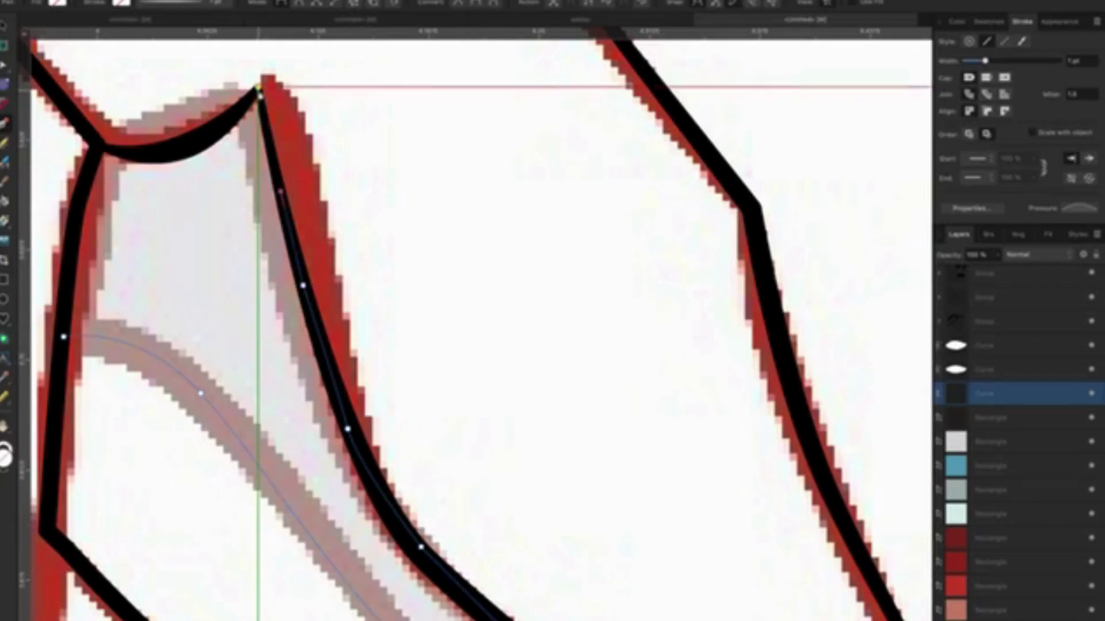
click(257, 87)
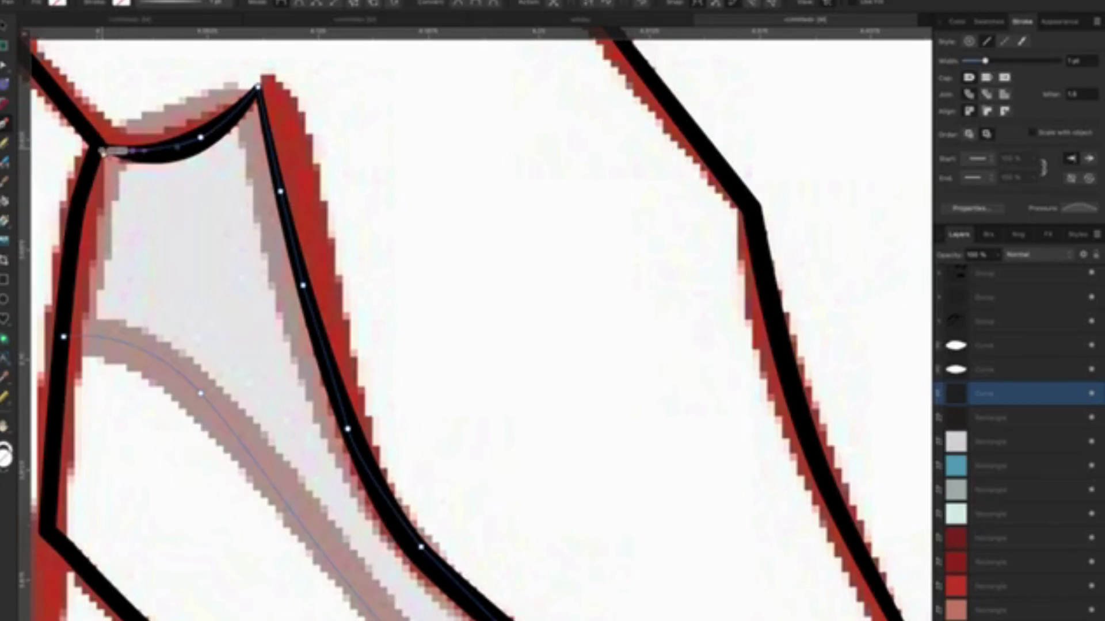
click(101, 151)
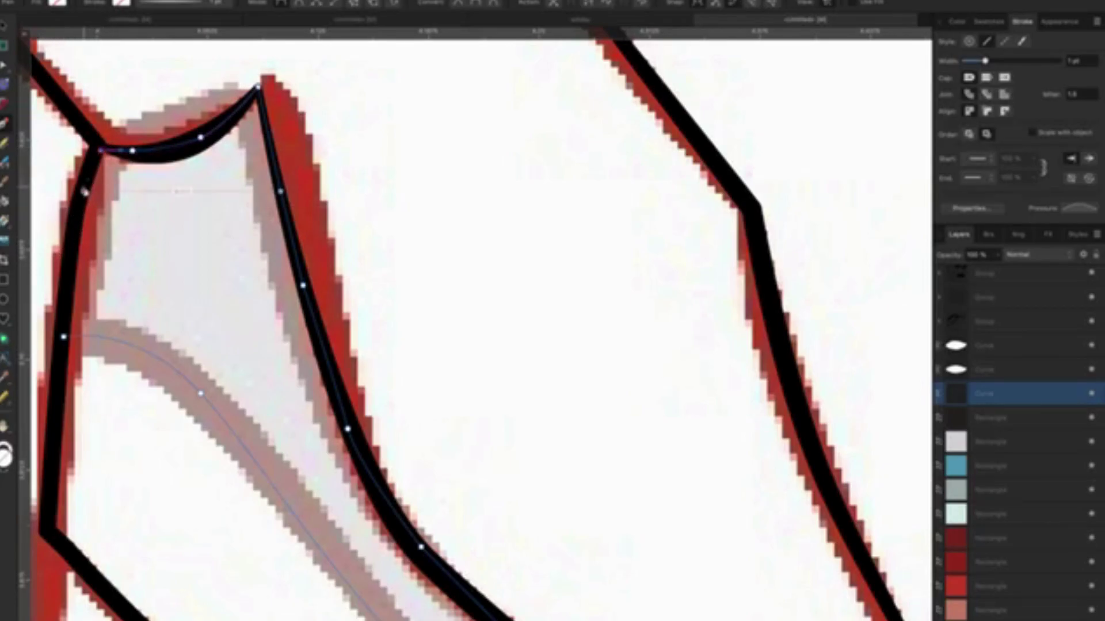
drag(63, 300, 64, 340)
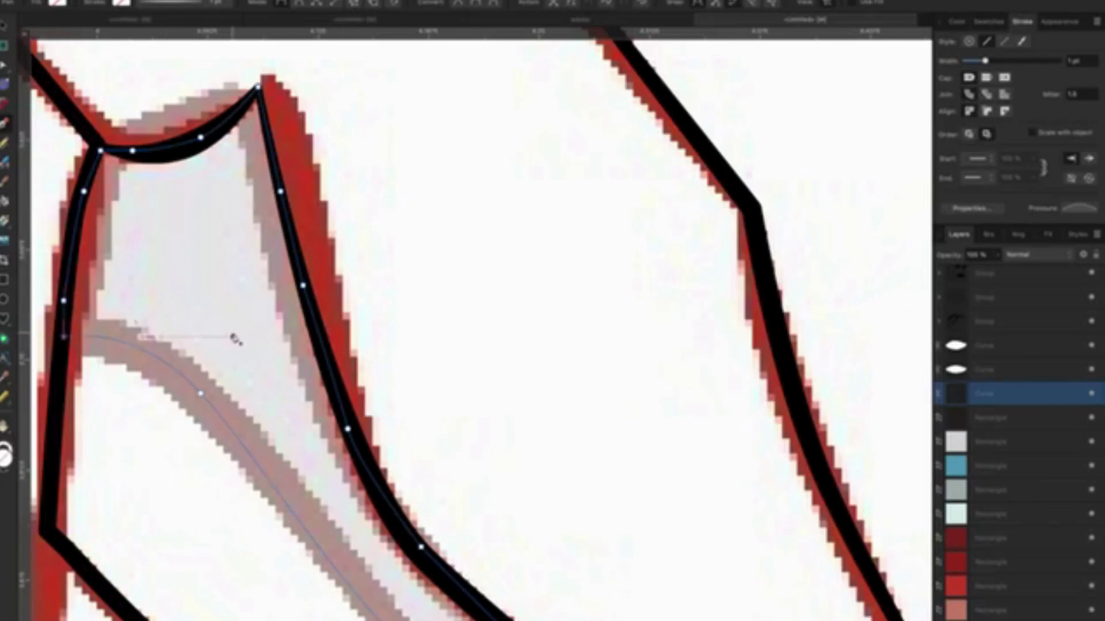
Move the neck shadow's bottom node at the jaw up onto the upper stroke.
scroll(259, 339, down, 2)
scroll(403, 403, down, 2)
scroll(517, 466, down, 2)
scroll(540, 481, down, 2)
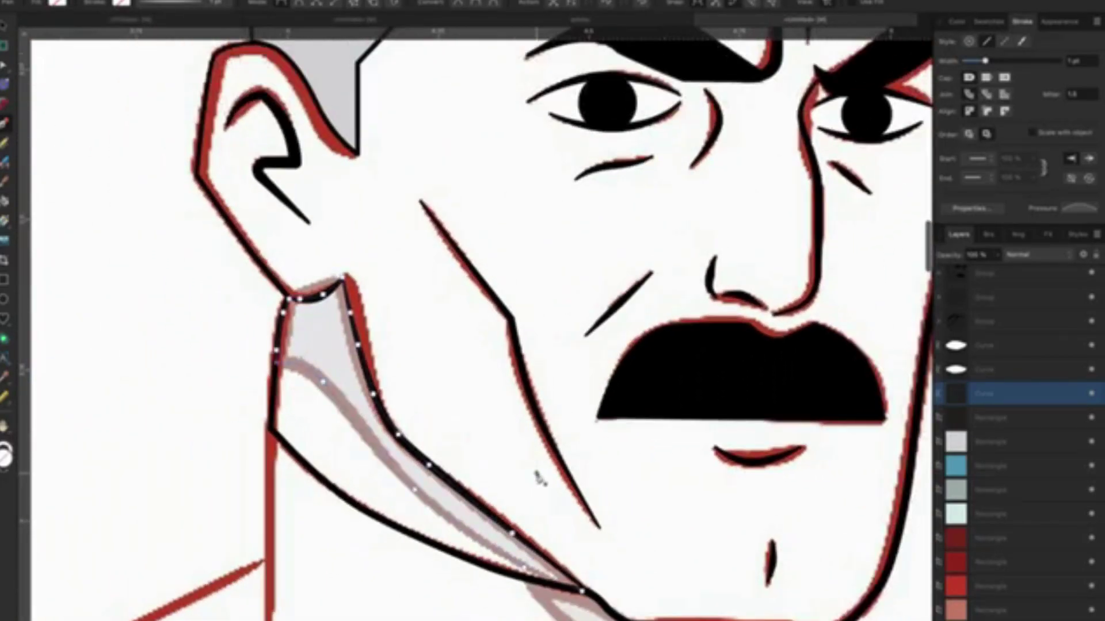
scroll(543, 478, down, 1)
scroll(575, 500, down, 2)
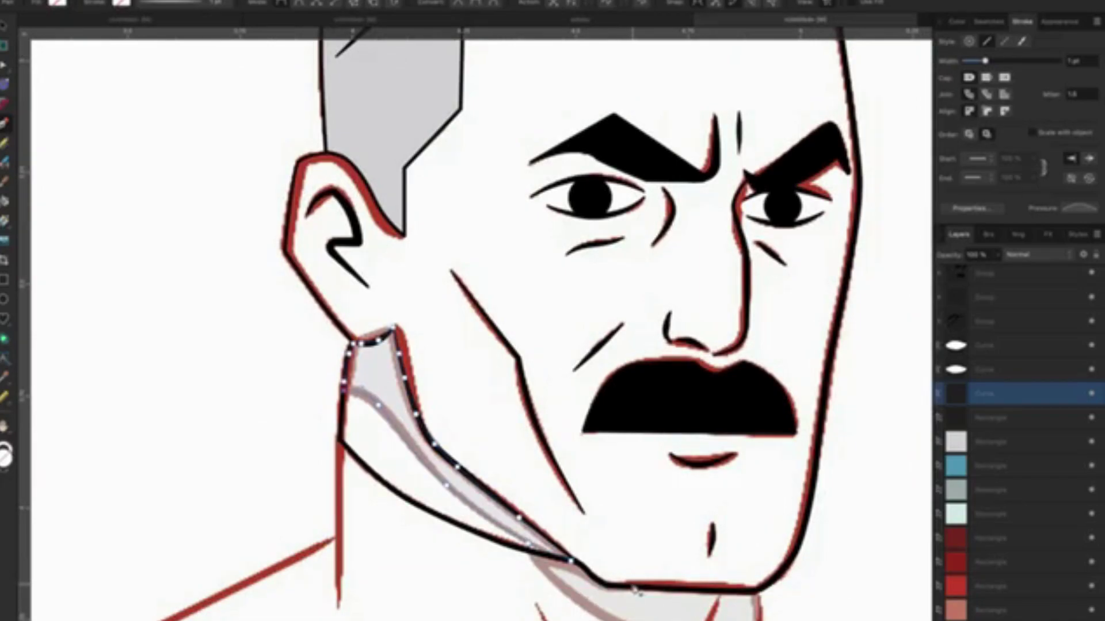
scroll(518, 541, down, 2)
scroll(518, 540, right, 3)
scroll(488, 523, up, 2)
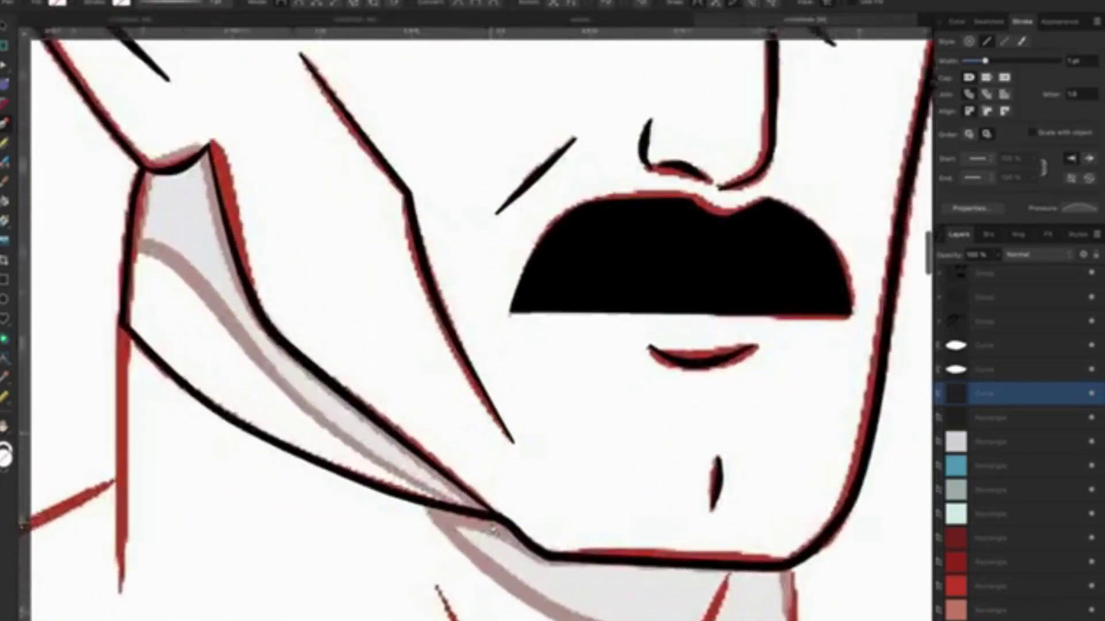
scroll(489, 521, up, 3)
scroll(495, 515, up, 2)
scroll(495, 510, up, 1)
click(494, 510)
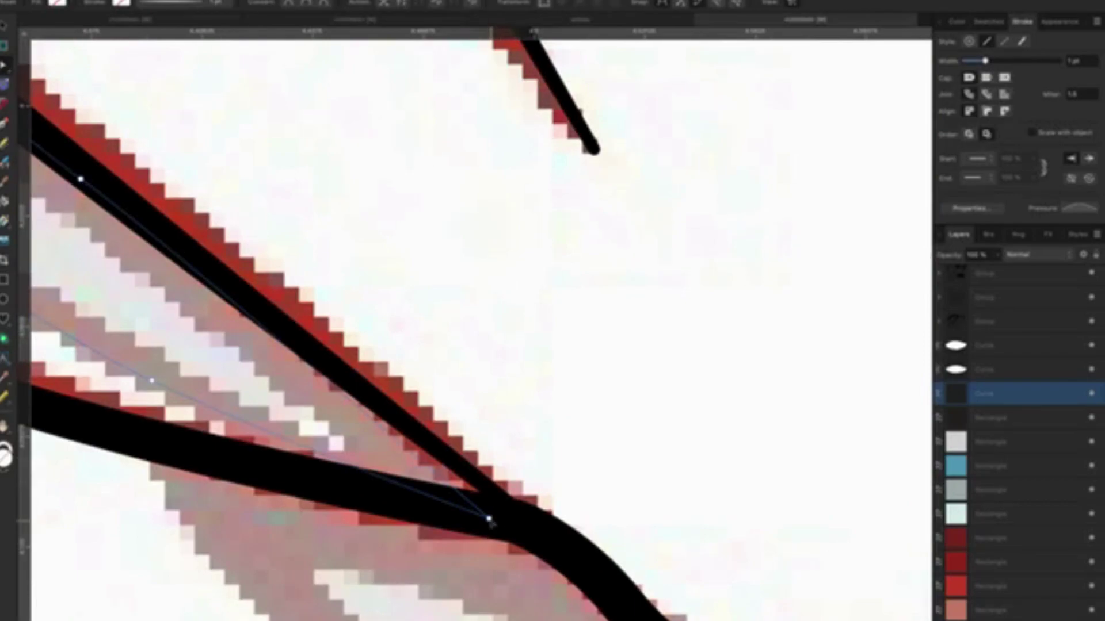
drag(489, 519, 486, 496)
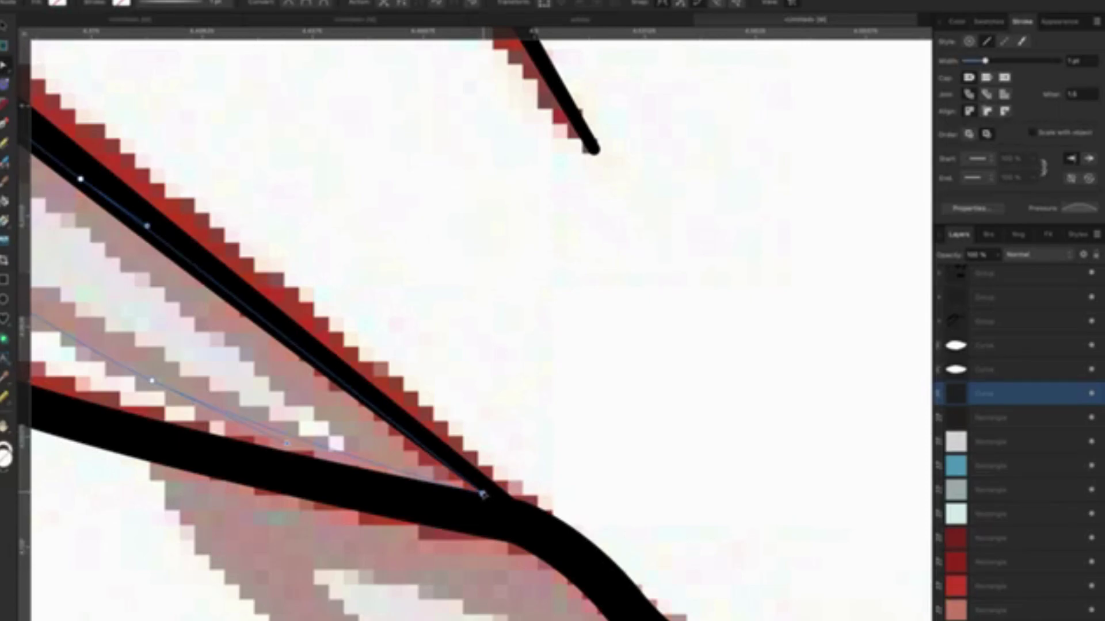
scroll(484, 495, down, 1)
scroll(483, 494, down, 2)
scroll(484, 495, down, 1)
scroll(485, 495, down, 2)
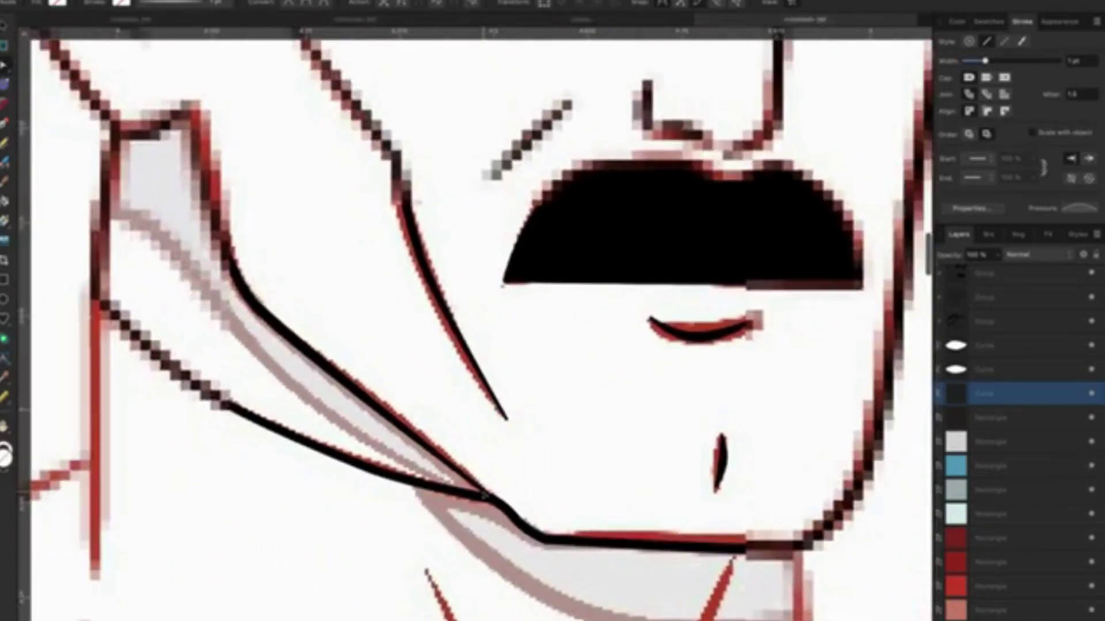
scroll(485, 495, down, 2)
scroll(485, 495, down, 1)
scroll(485, 495, down, 2)
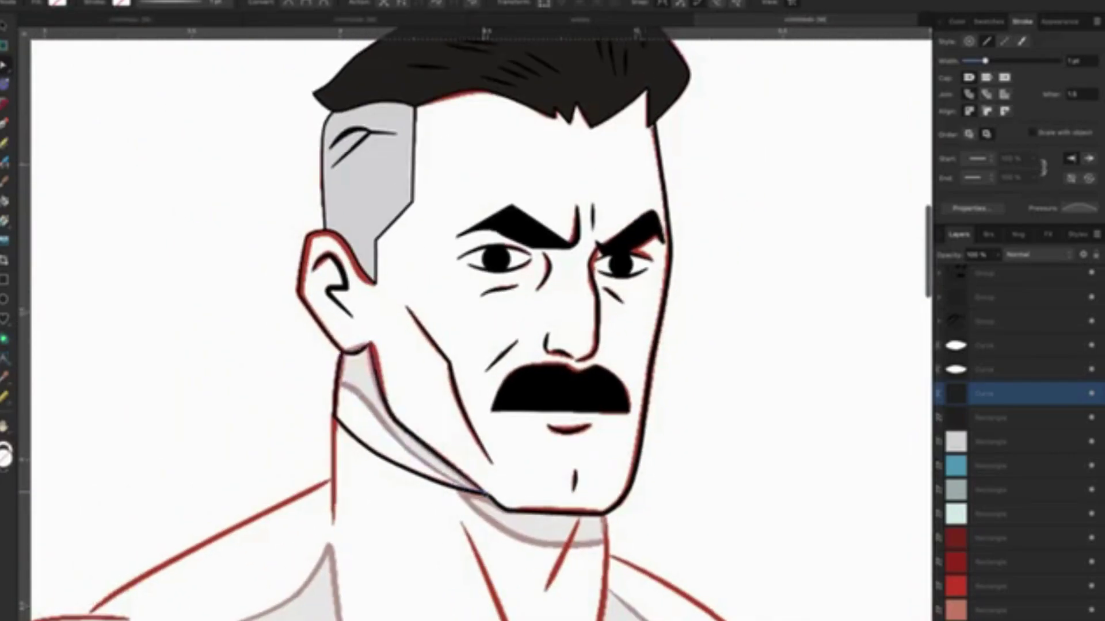
scroll(485, 494, down, 2)
scroll(485, 495, down, 2)
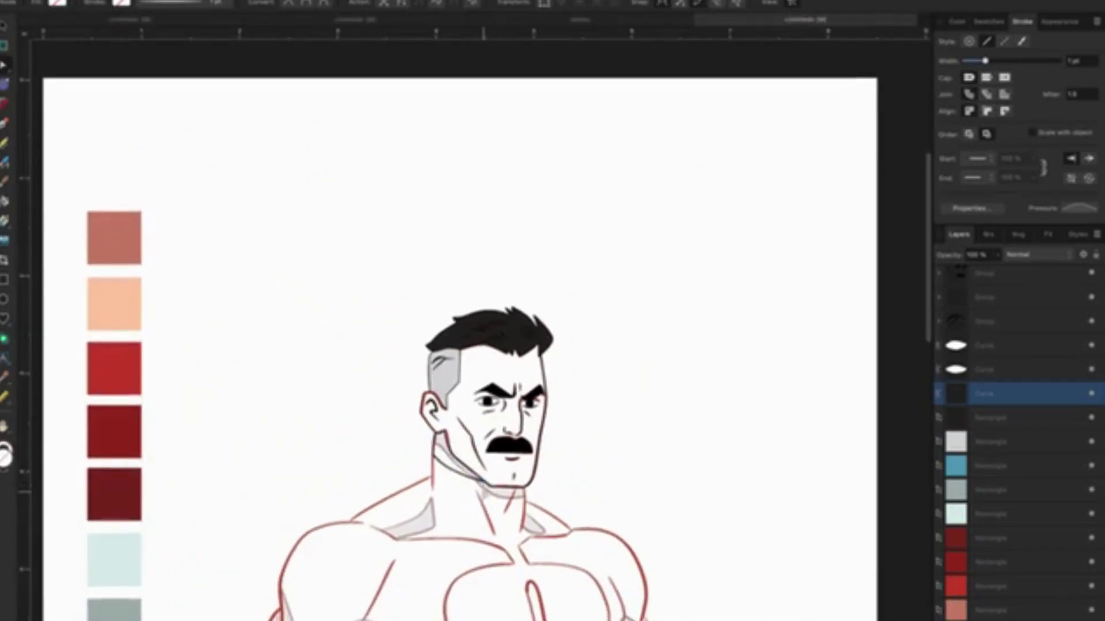
Colour the neck shadow with the reddish swatch using the Color Picker.
click(4, 377)
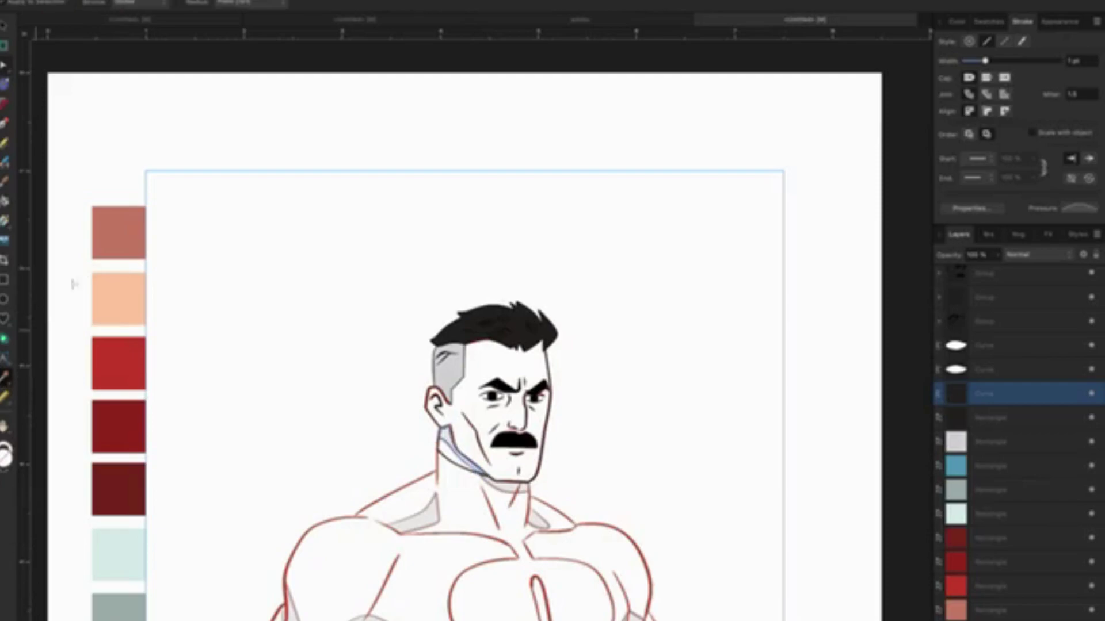
click(121, 233)
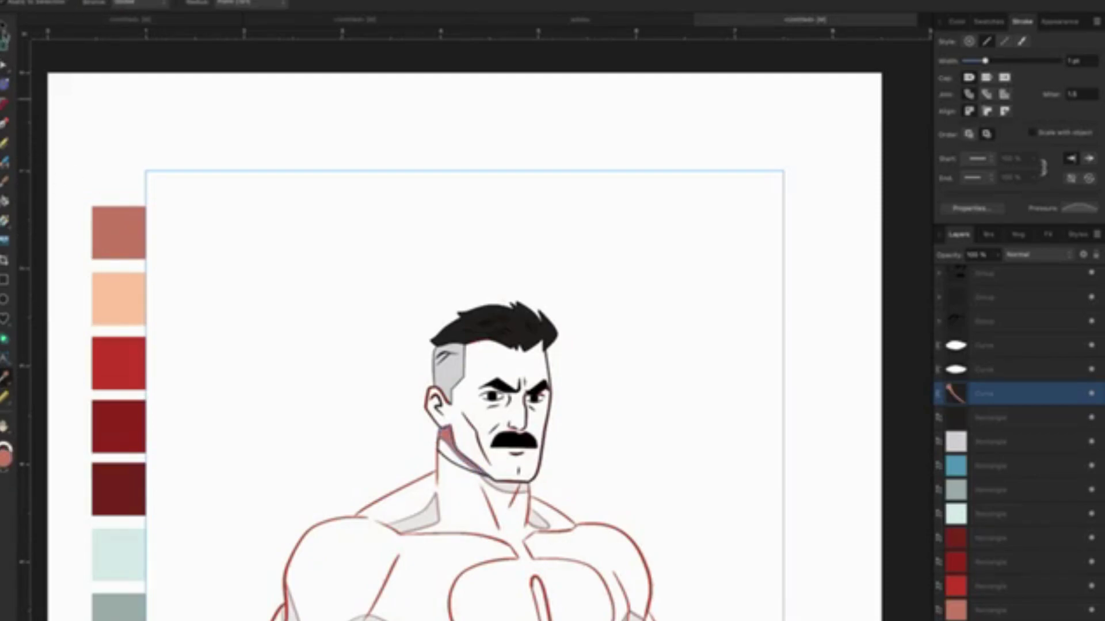
click(4, 26)
click(336, 315)
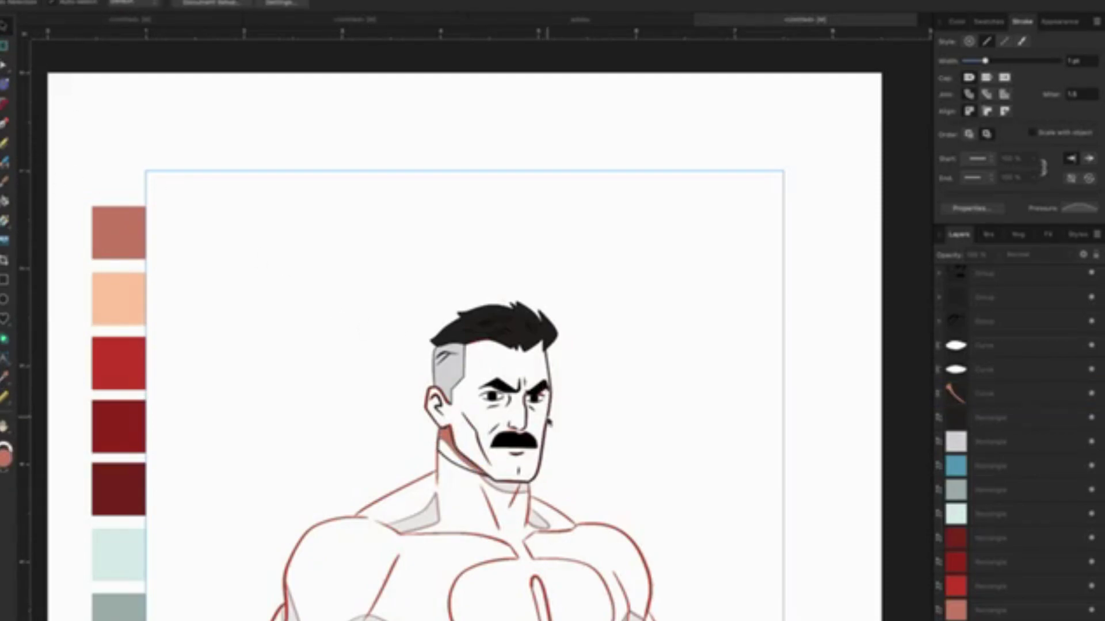
Fill the head outline shape with the peach skin swatch.
click(489, 334)
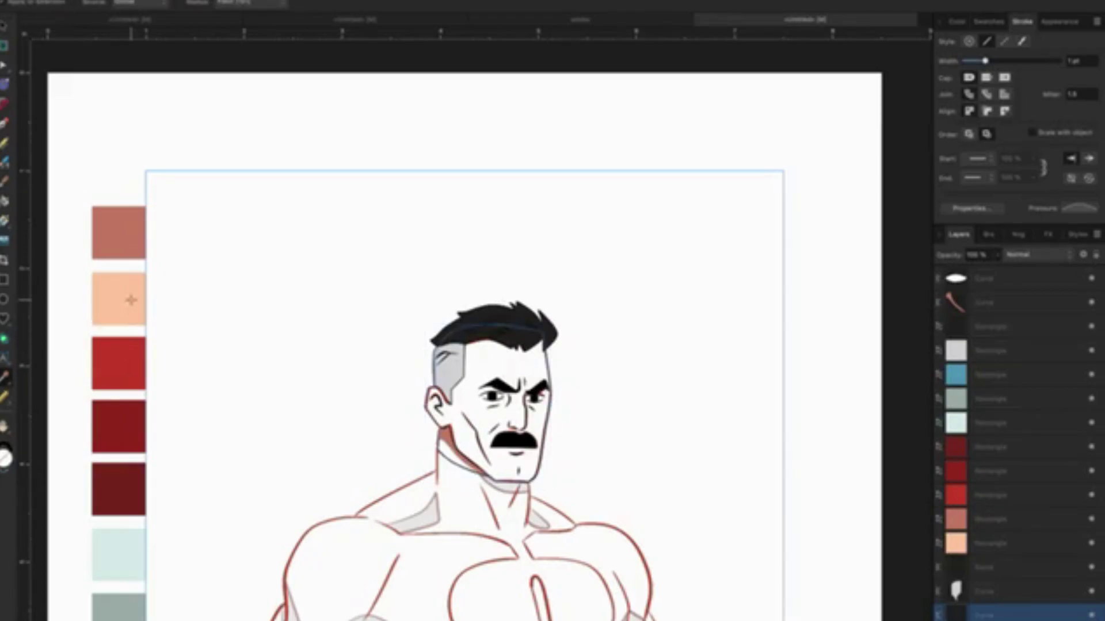
click(130, 297)
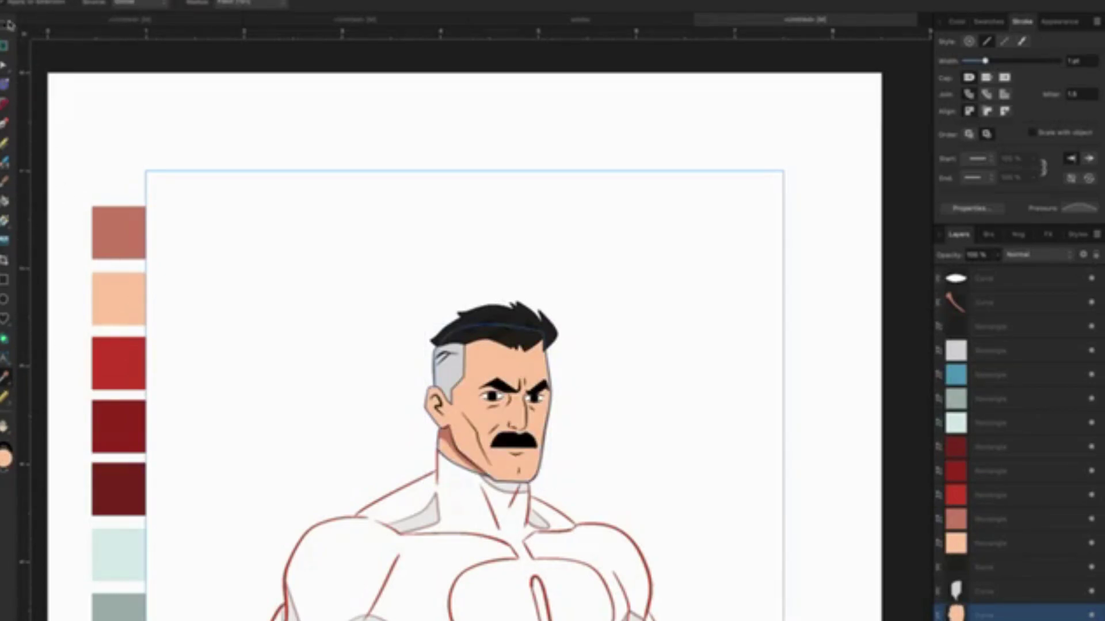
click(9, 24)
click(569, 277)
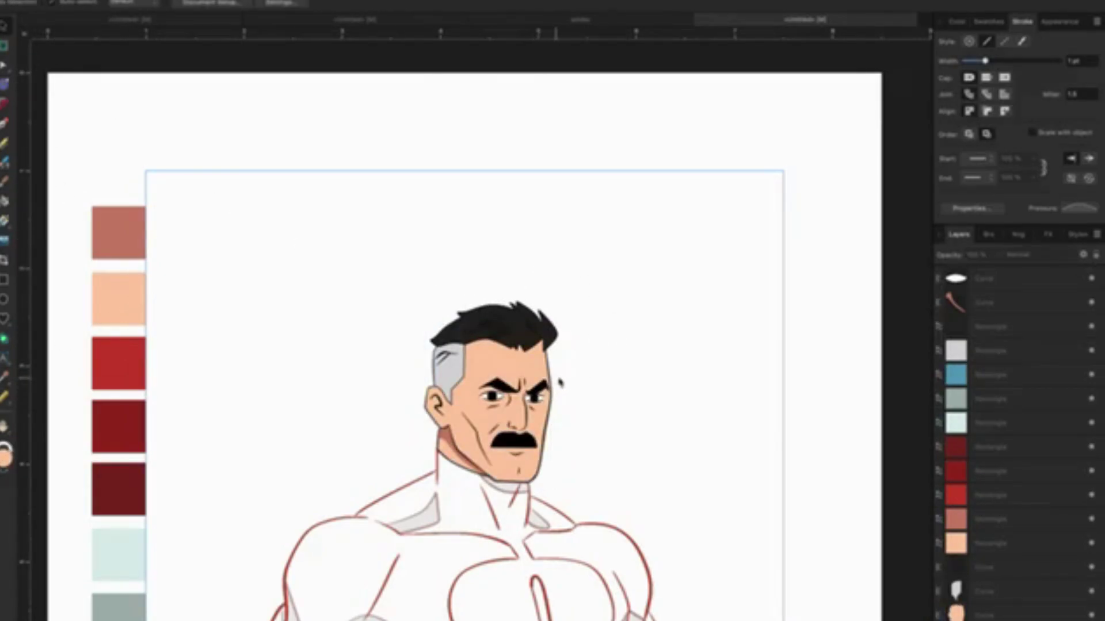
Review the coloured face and select the face artwork group.
scroll(547, 380, up, 2)
scroll(546, 380, up, 2)
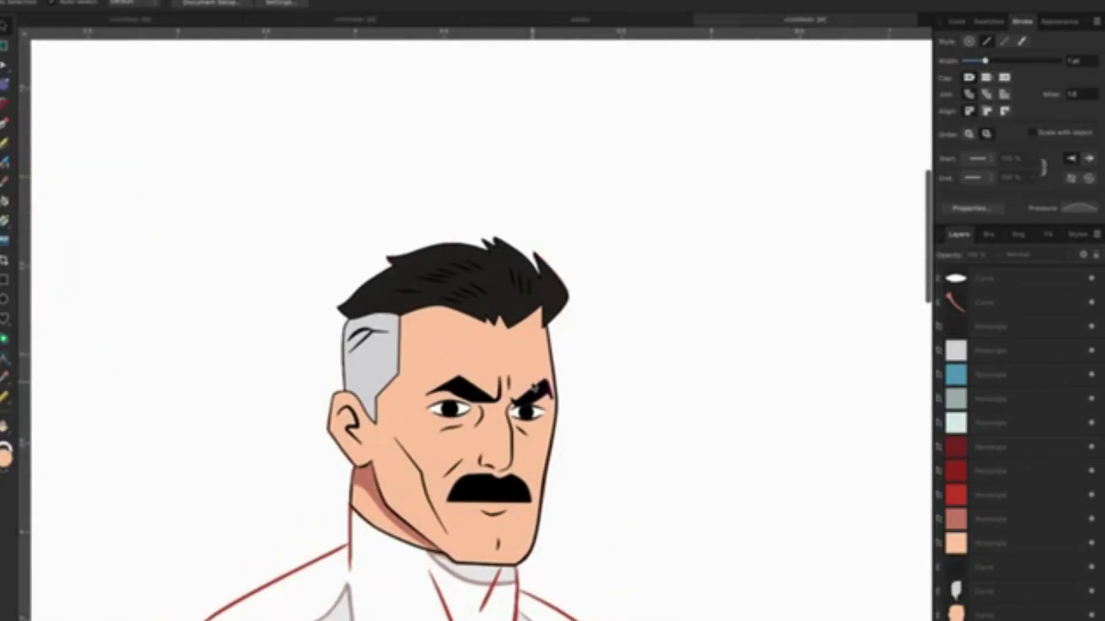
scroll(546, 380, up, 1)
scroll(546, 380, up, 2)
scroll(547, 380, down, 2)
scroll(547, 379, down, 1)
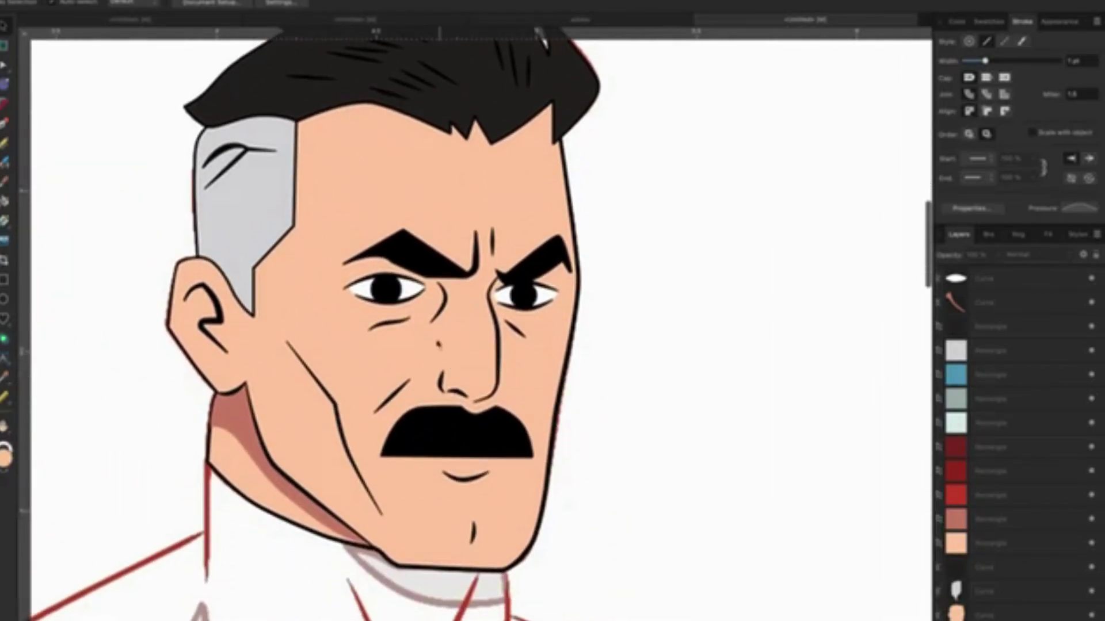
click(387, 296)
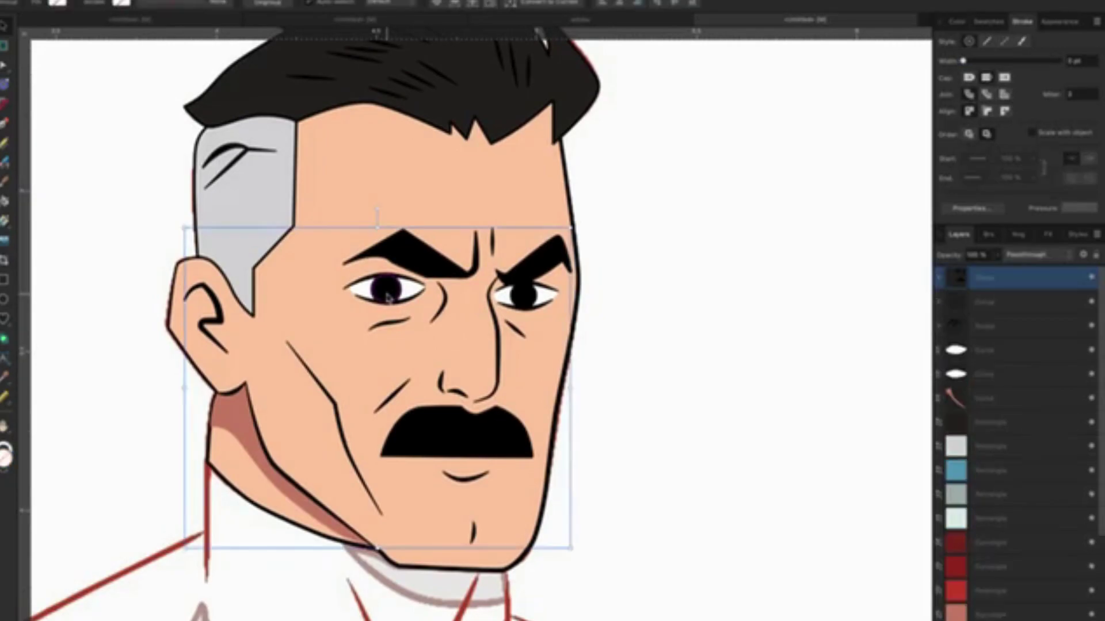
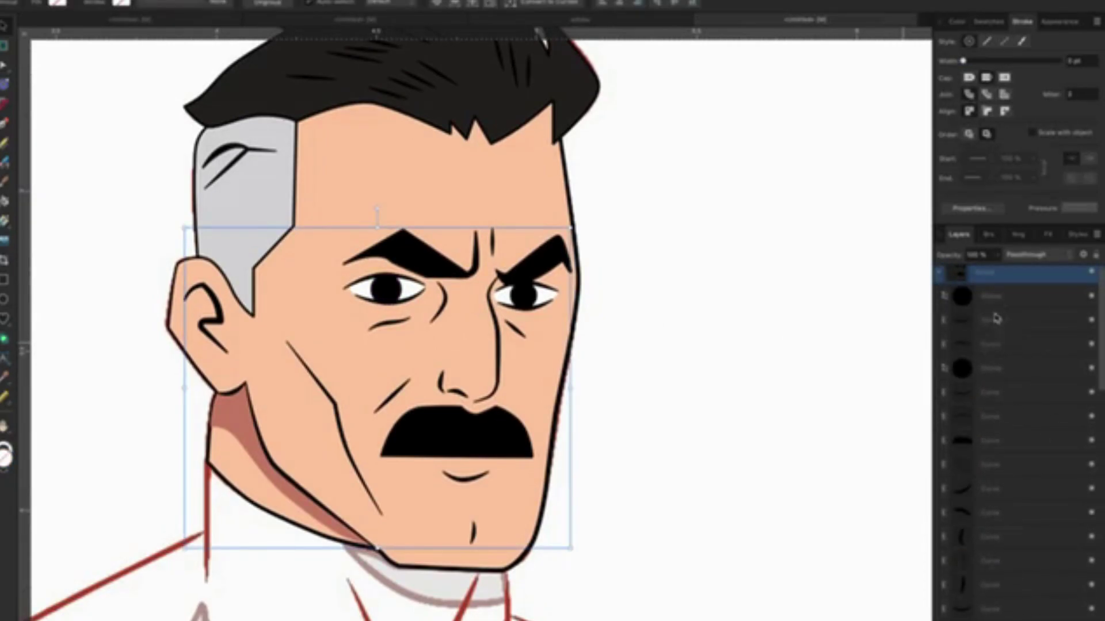
Select the left eye's iris circle and fill it with the palette's blue swatch.
click(994, 296)
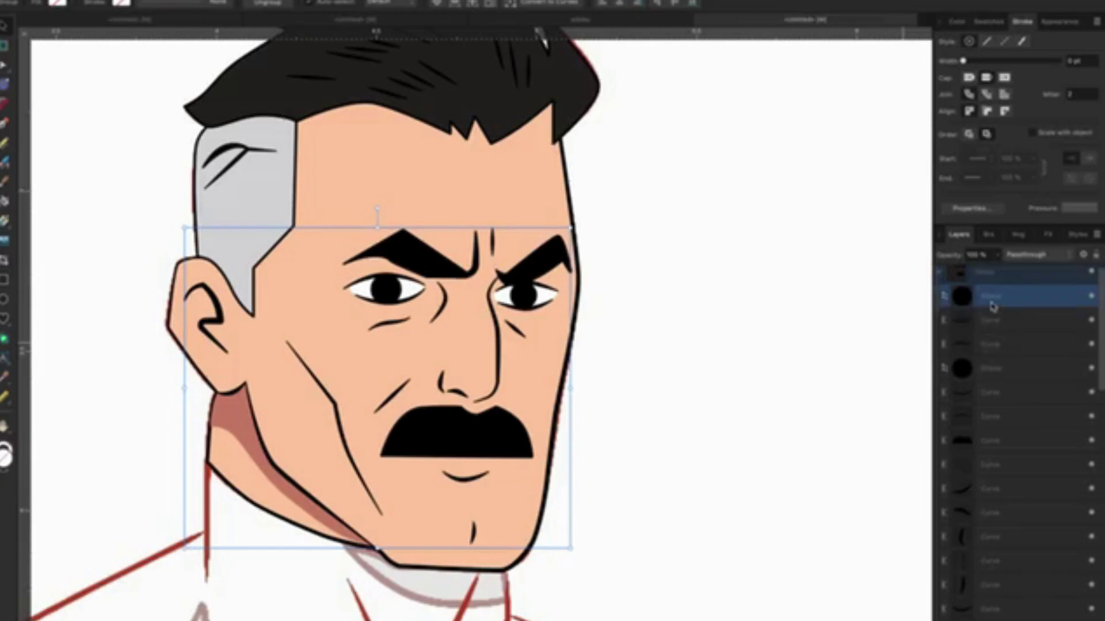
click(997, 367)
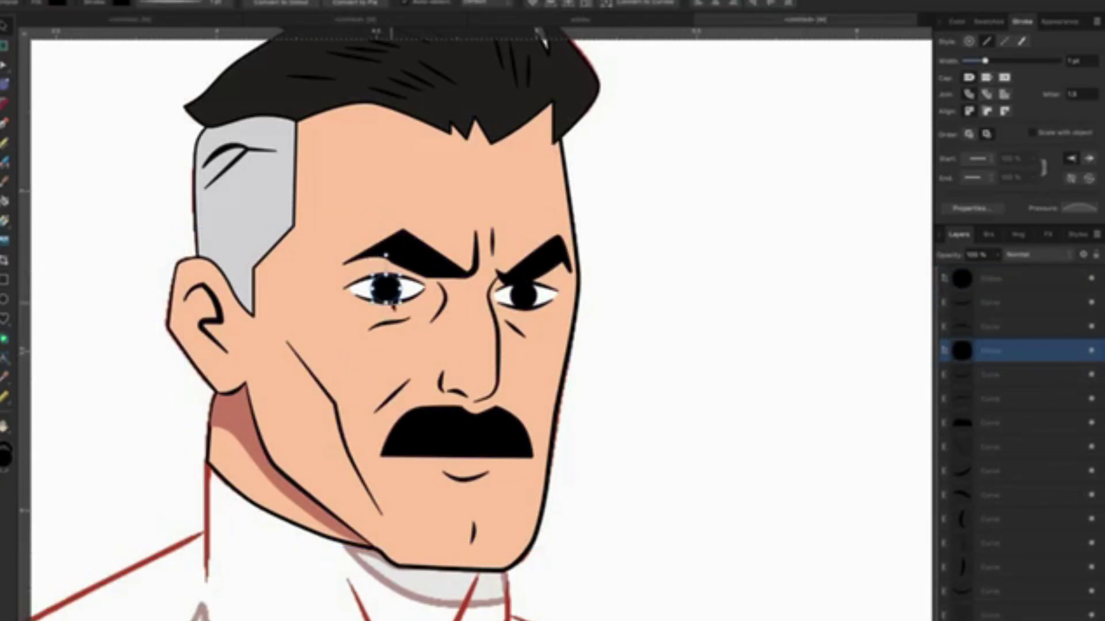
scroll(393, 305, down, 3)
drag(393, 305, 529, 344)
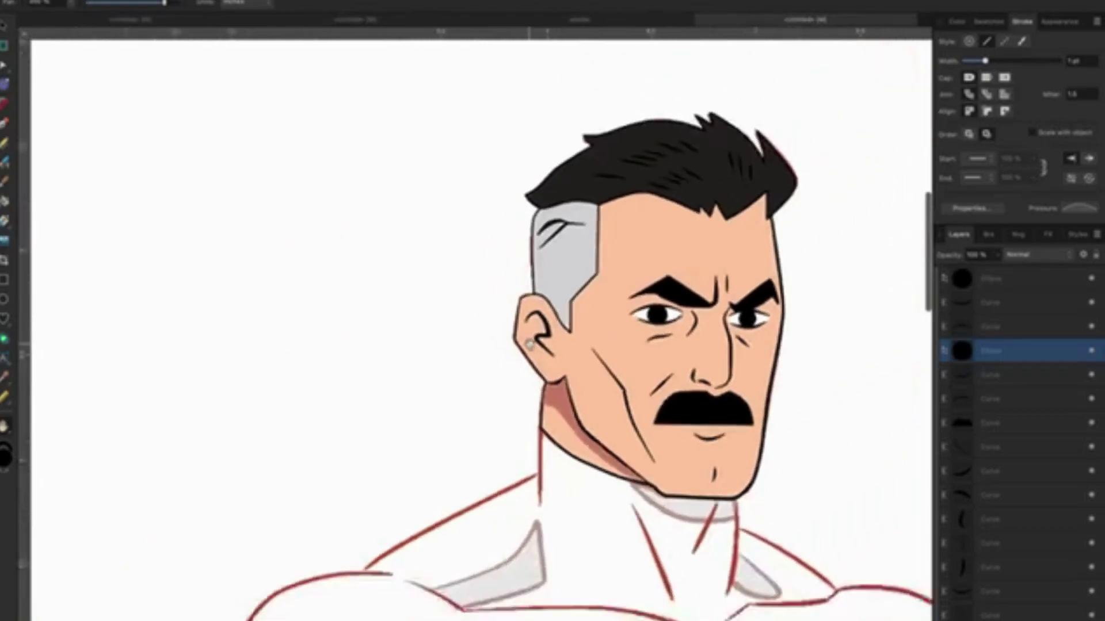
scroll(530, 344, down, 2)
scroll(459, 353, down, 3)
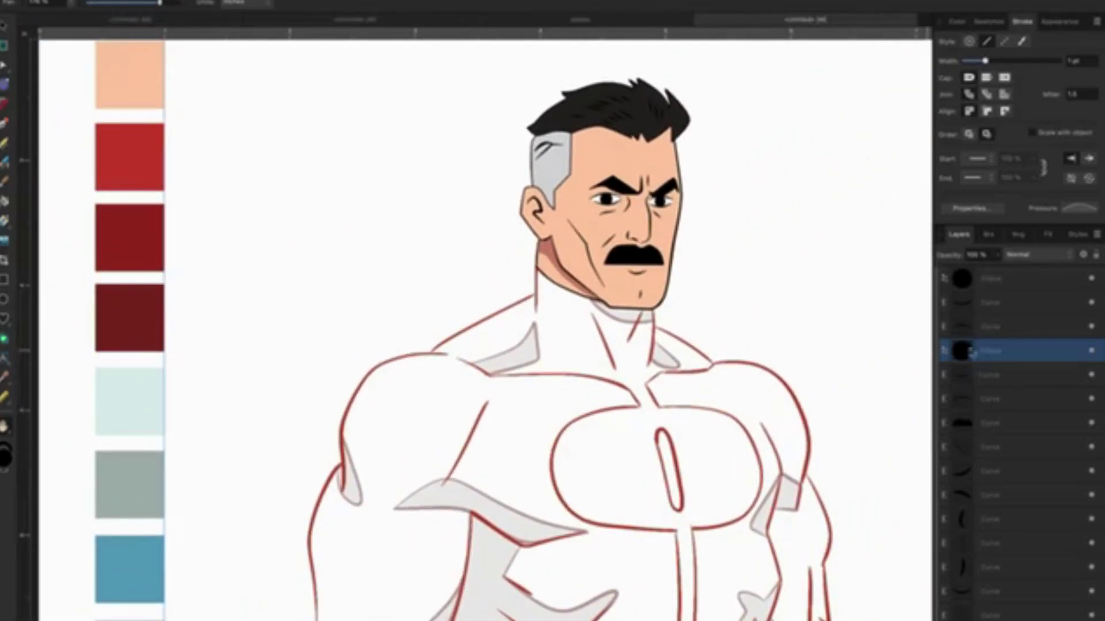
click(1023, 384)
click(1048, 352)
key(v)
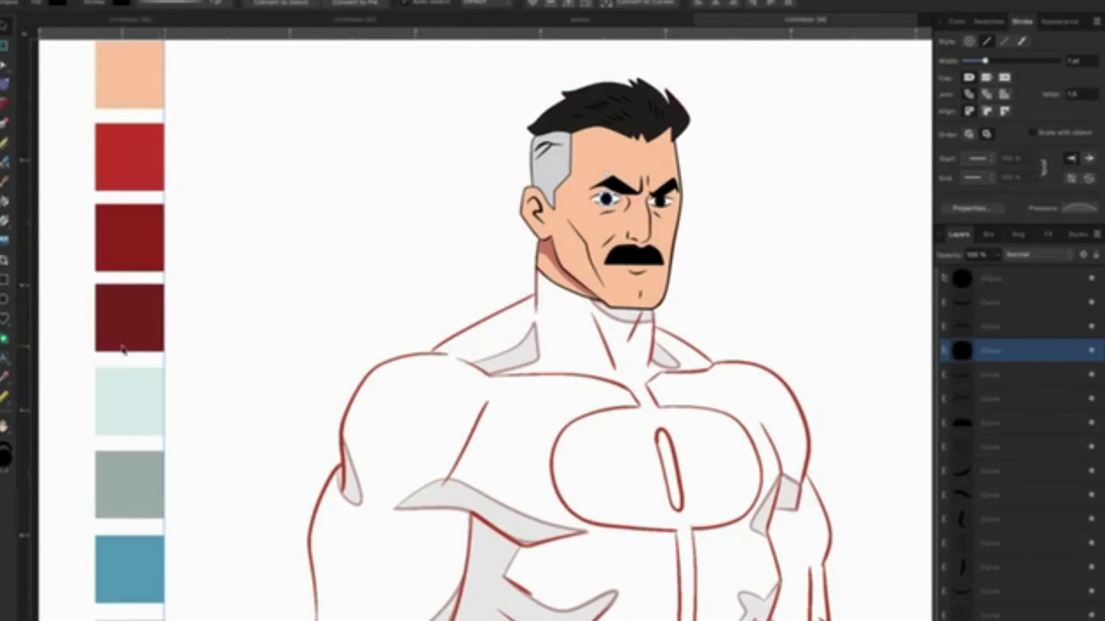
key(i)
click(129, 569)
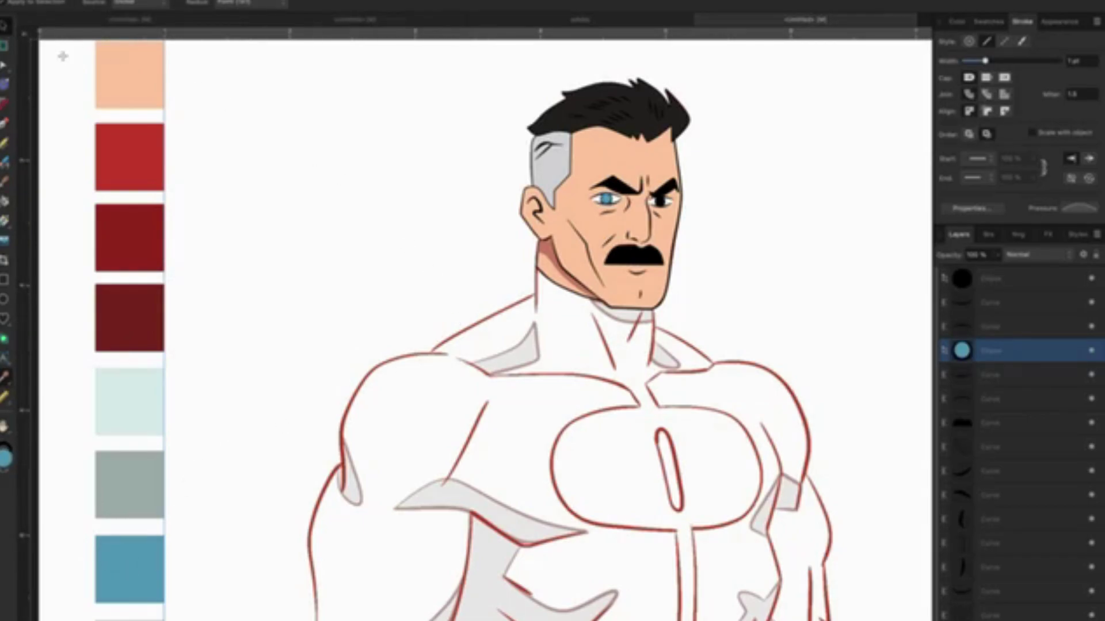
Draw a small circle at the iris centre and fill it black as the pupil.
key(v)
scroll(587, 242, up, 2)
scroll(587, 242, up, 3)
scroll(633, 201, up, 2)
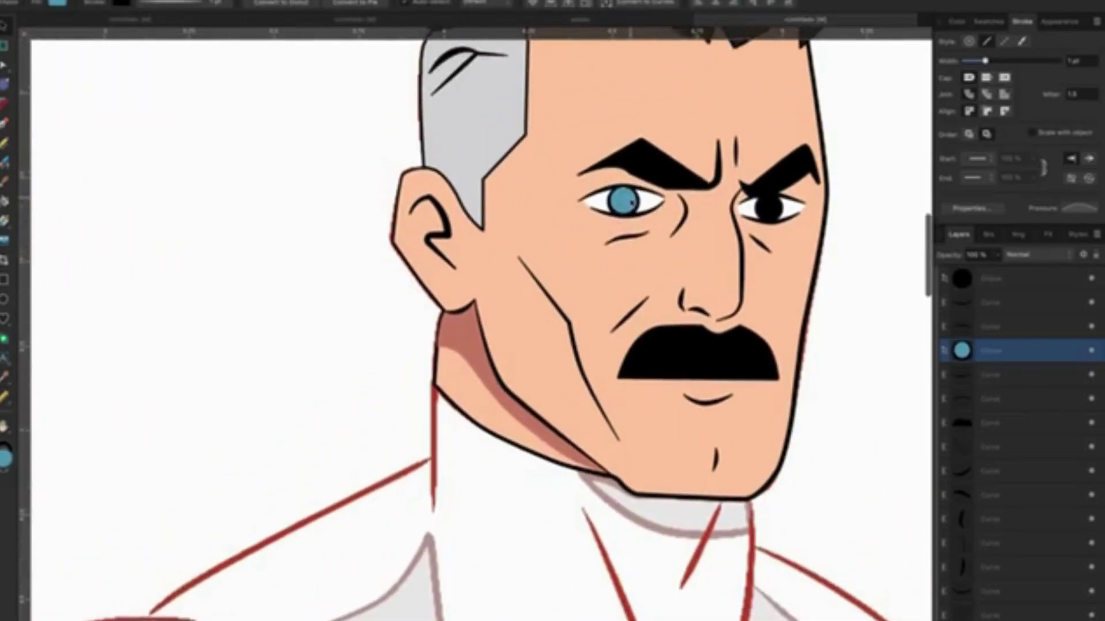
scroll(633, 202, up, 3)
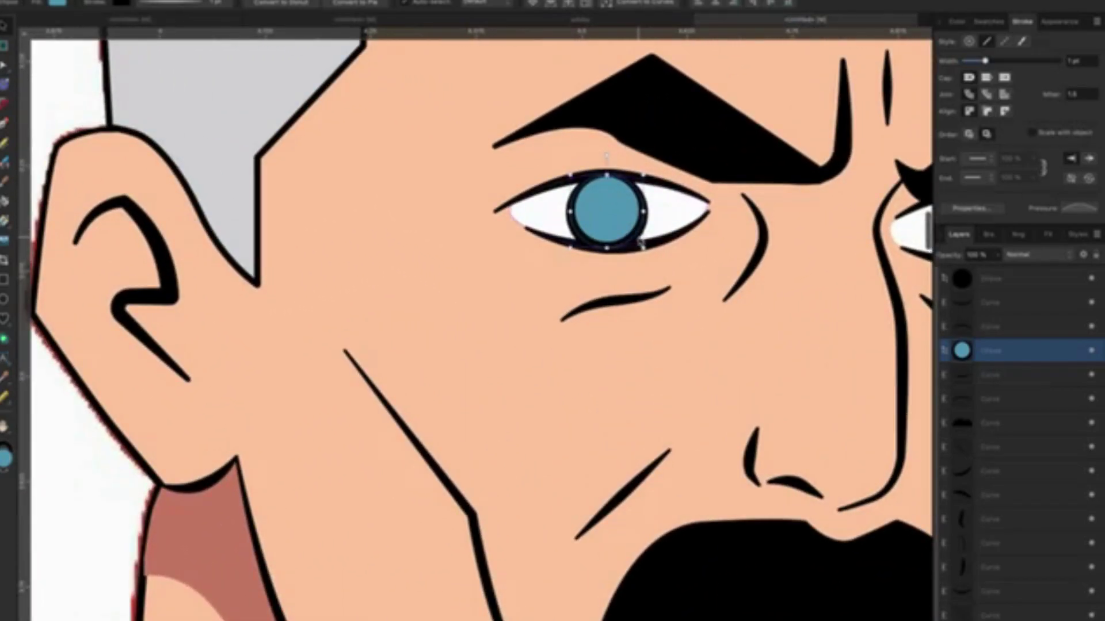
scroll(634, 233, up, 3)
scroll(561, 217, up, 1)
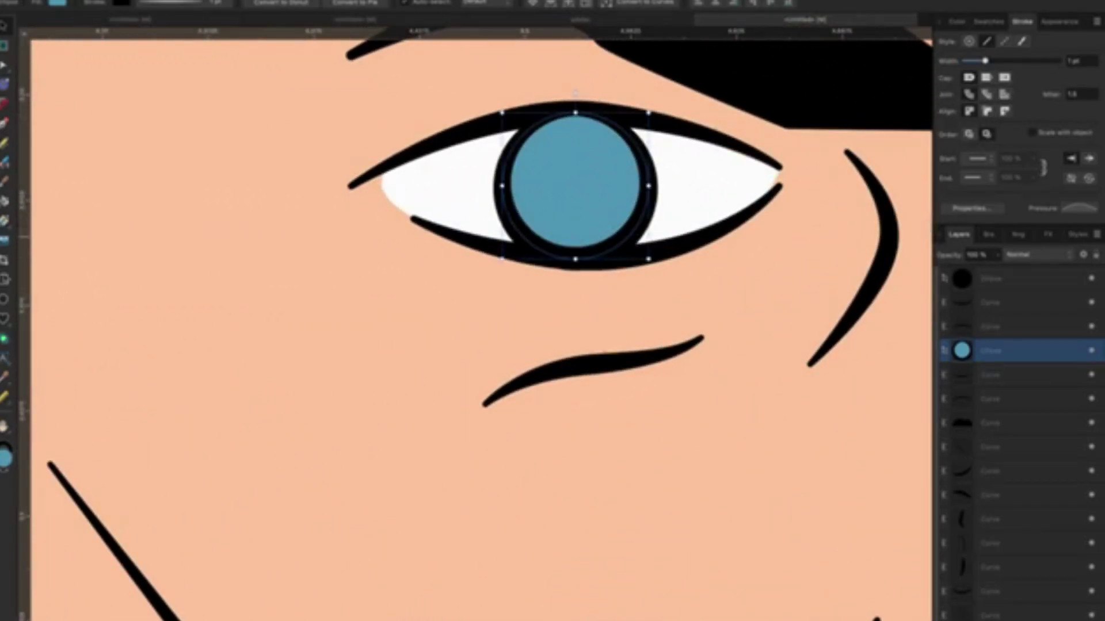
key(e)
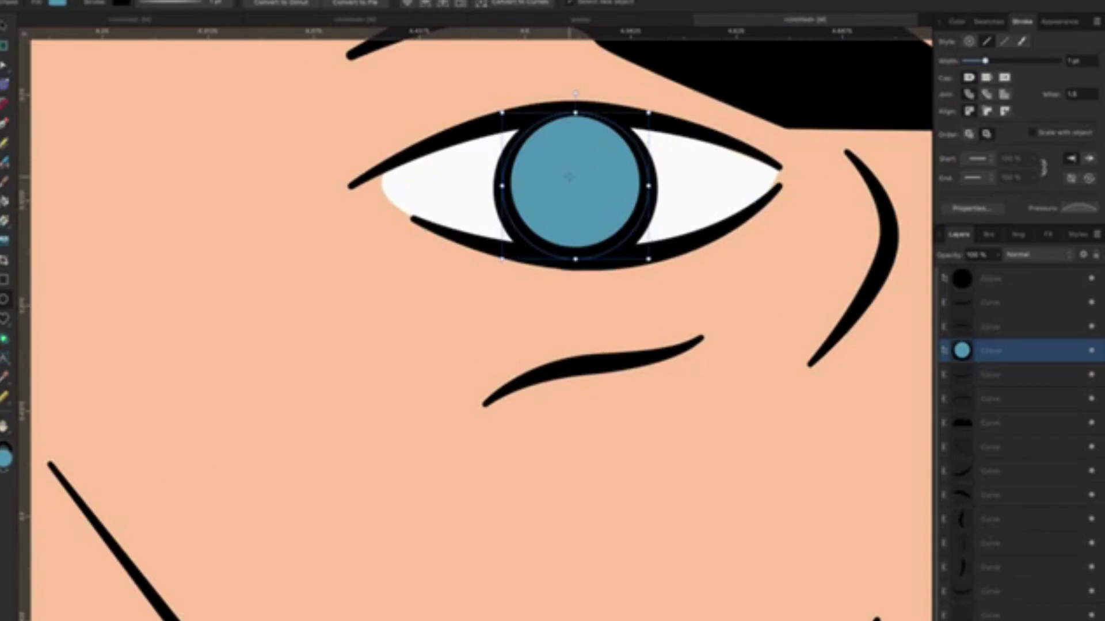
drag(576, 185, 597, 205)
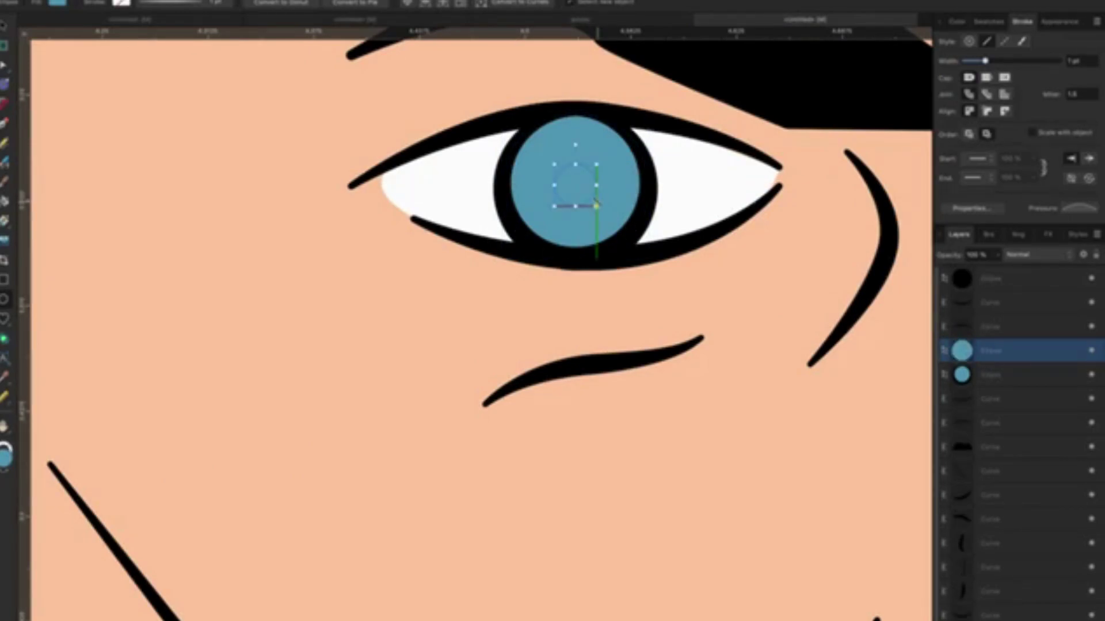
click(61, 3)
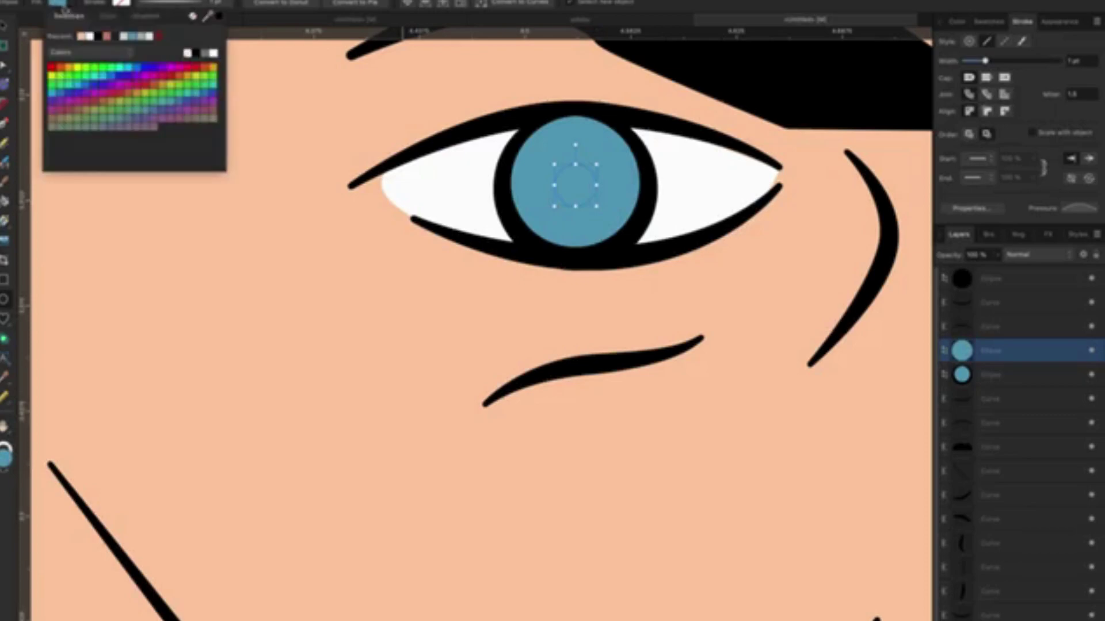
click(196, 53)
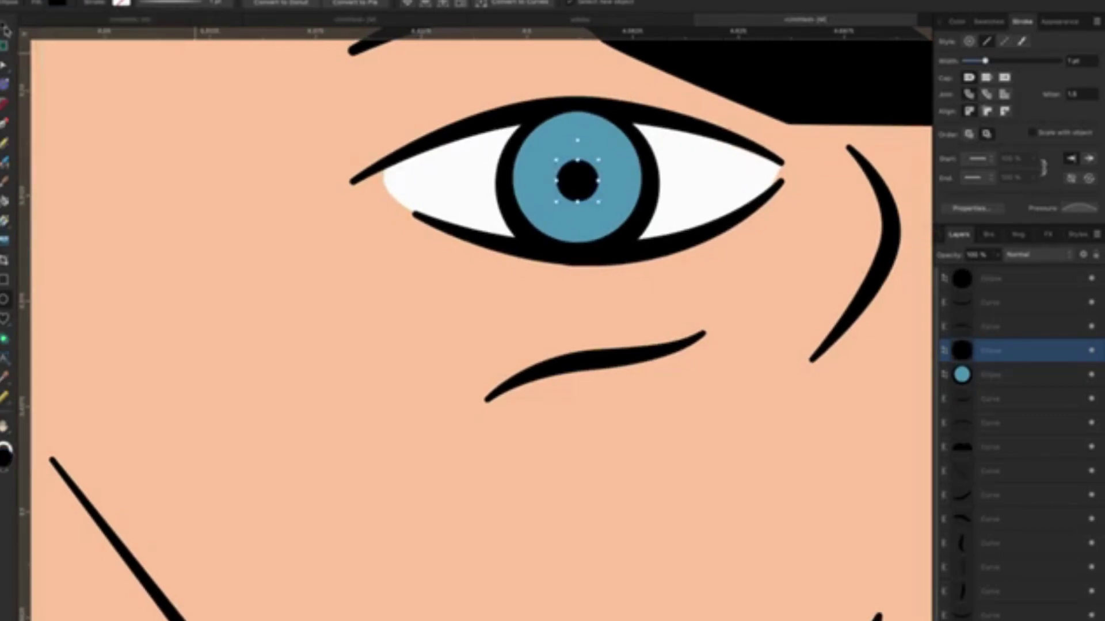
click(217, 158)
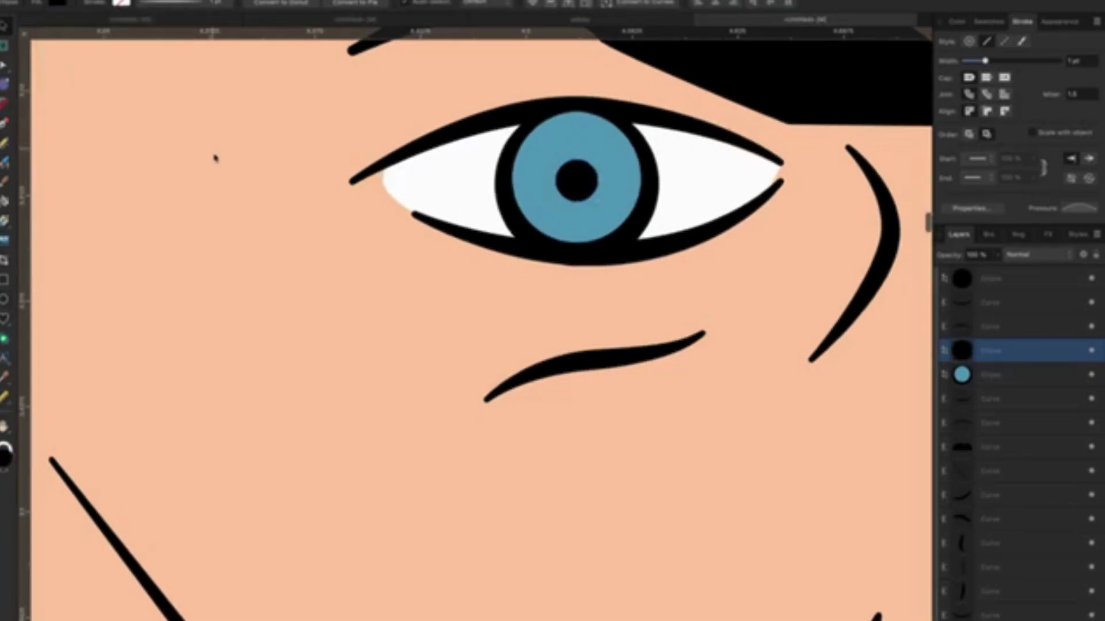
Adjust the blue iris's stroke pressure and width to give it a thinner outline.
click(649, 200)
click(1039, 397)
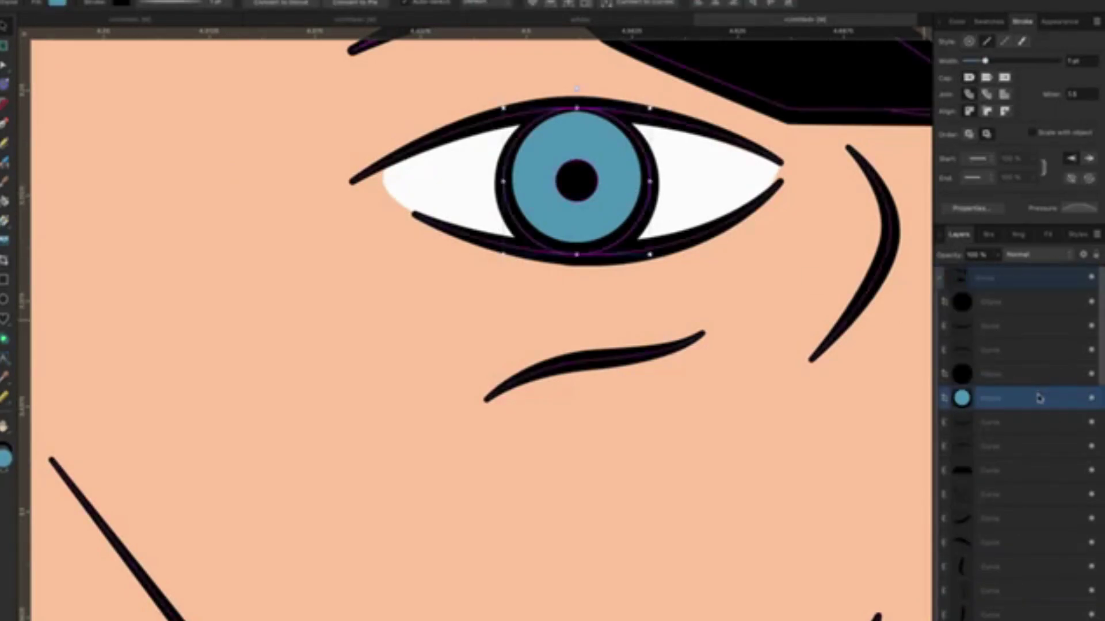
click(1080, 210)
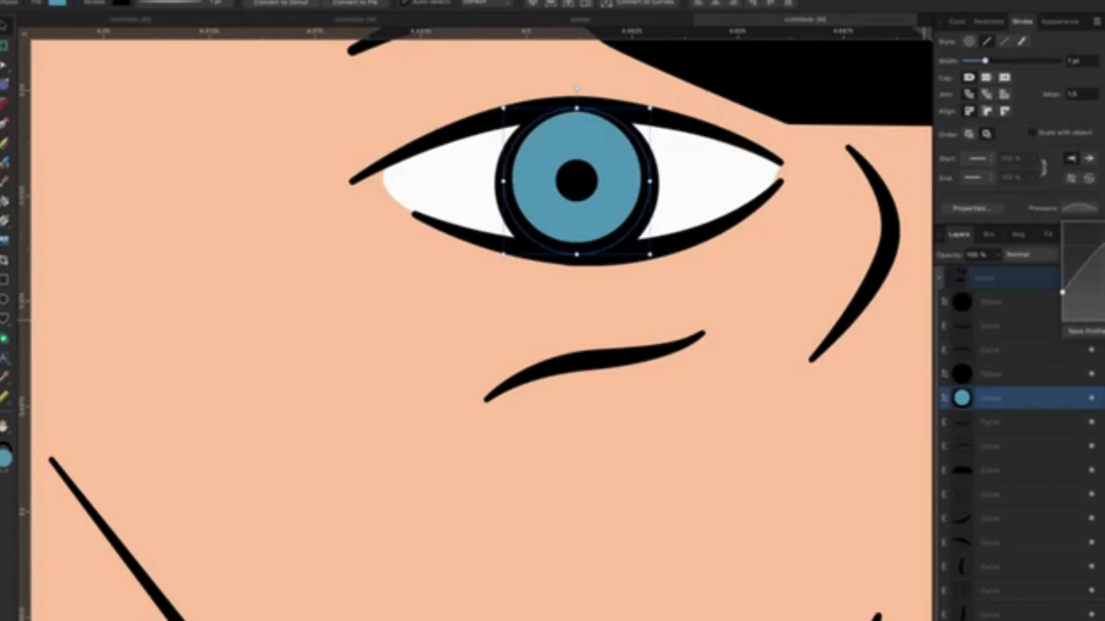
drag(1062, 292, 1062, 221)
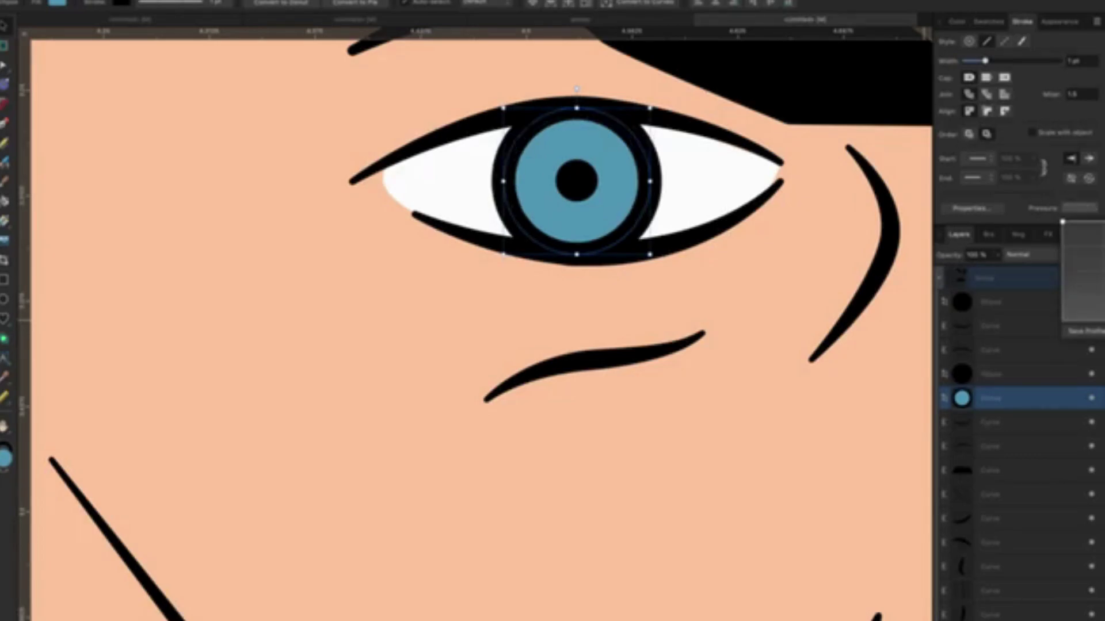
click(196, 3)
drag(147, 43, 135, 46)
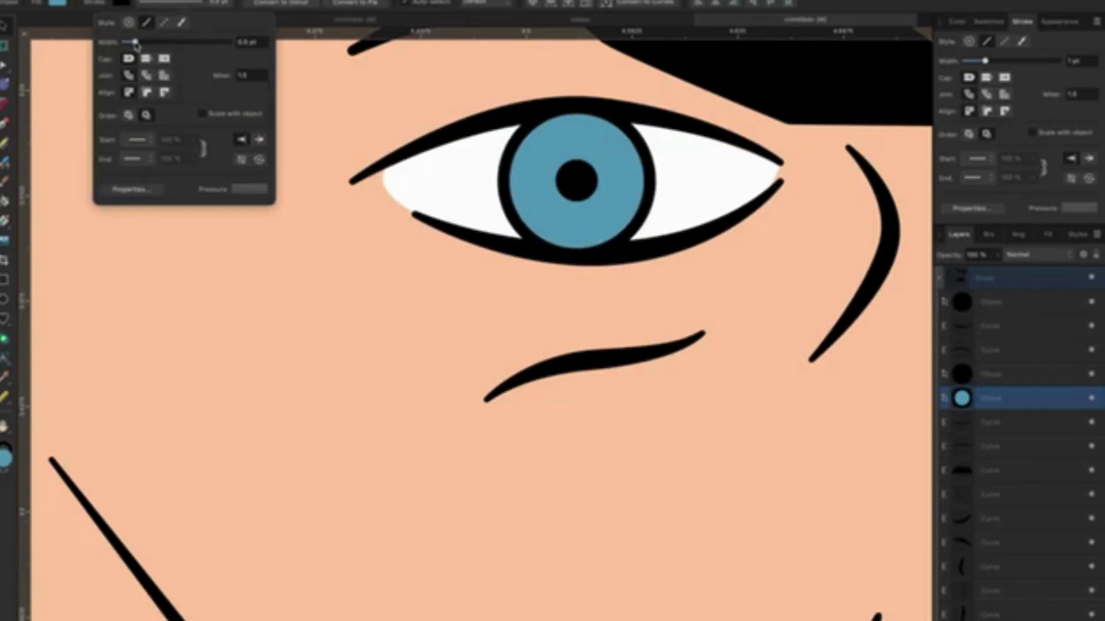
click(271, 179)
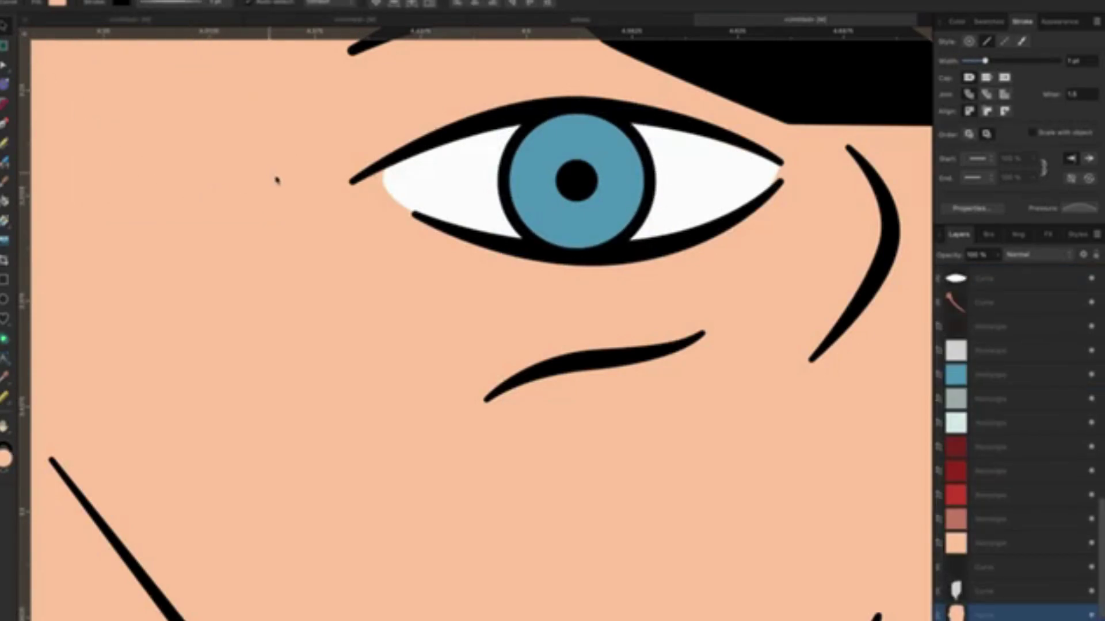
scroll(326, 190, down, 3)
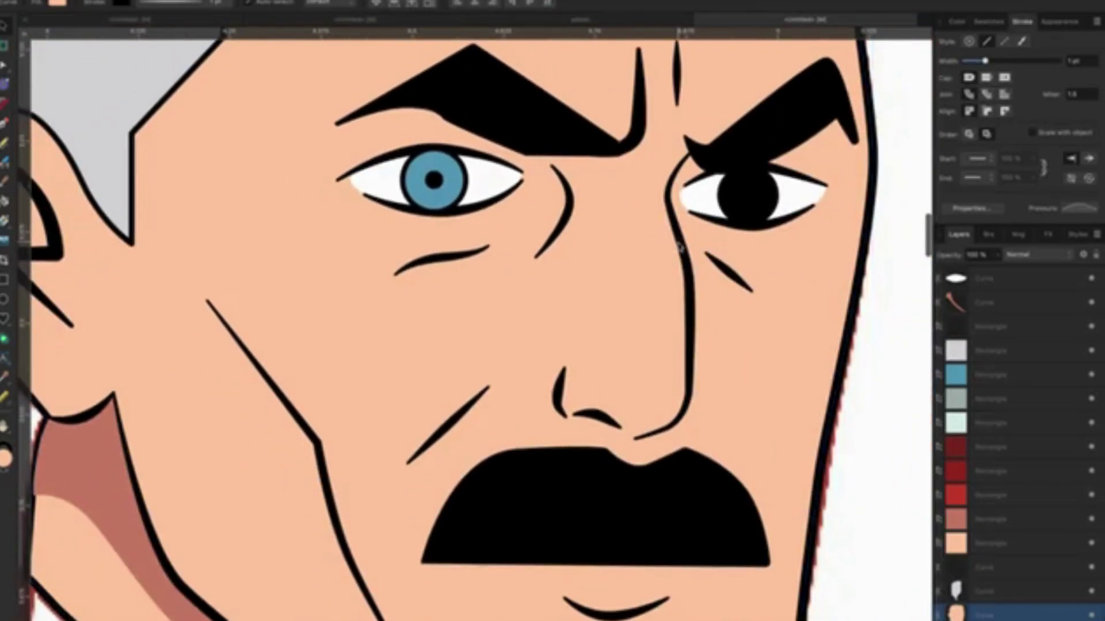
scroll(679, 247, down, 1)
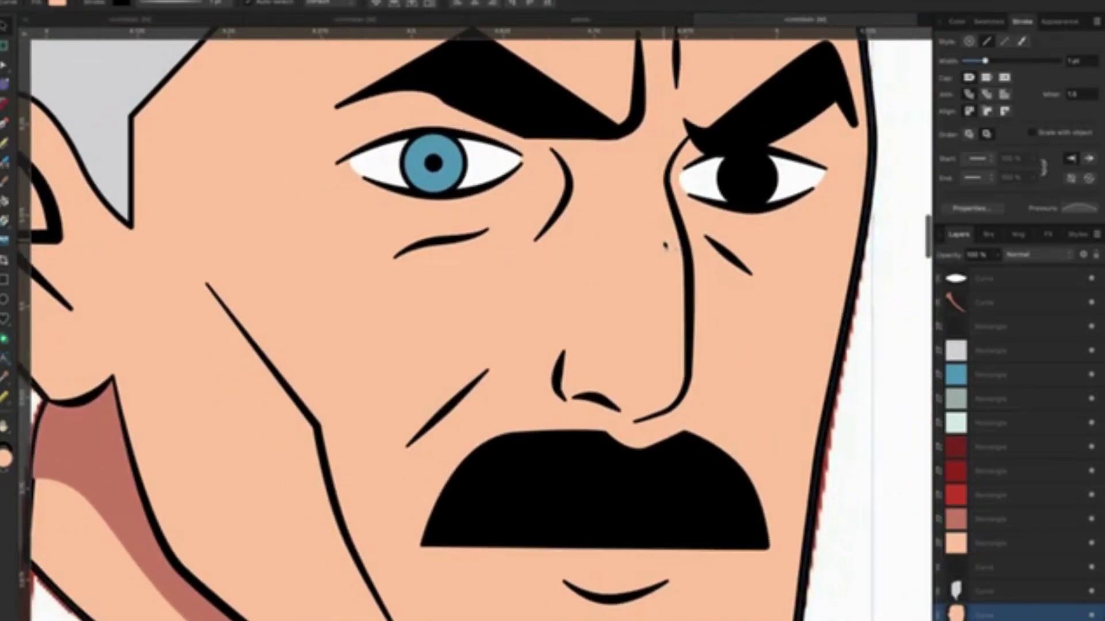
scroll(645, 237, down, 1)
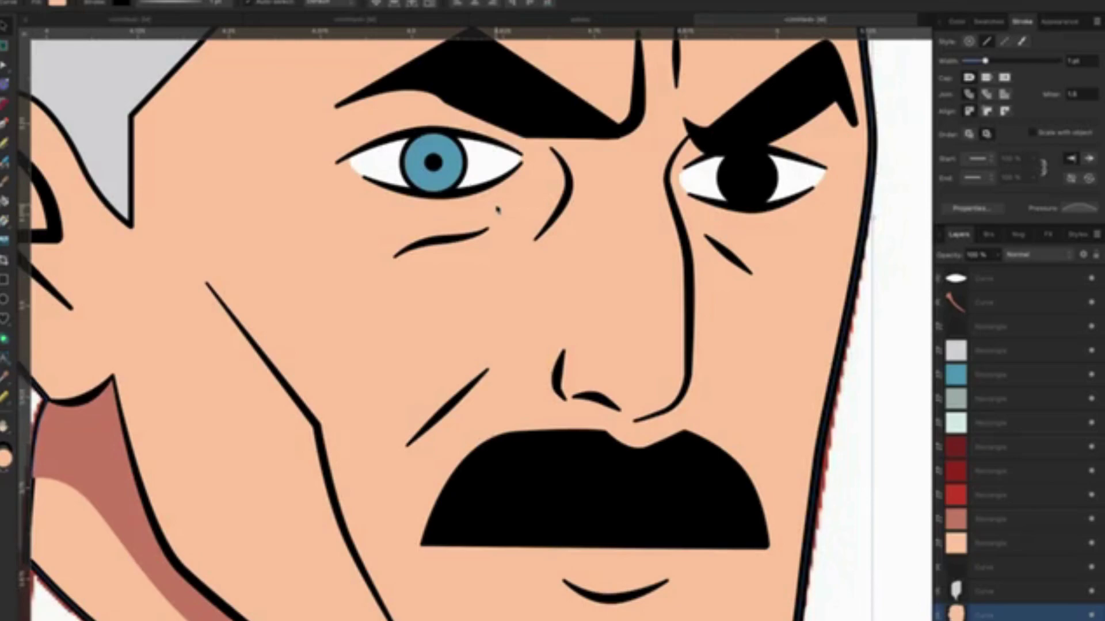
scroll(498, 208, up, 3)
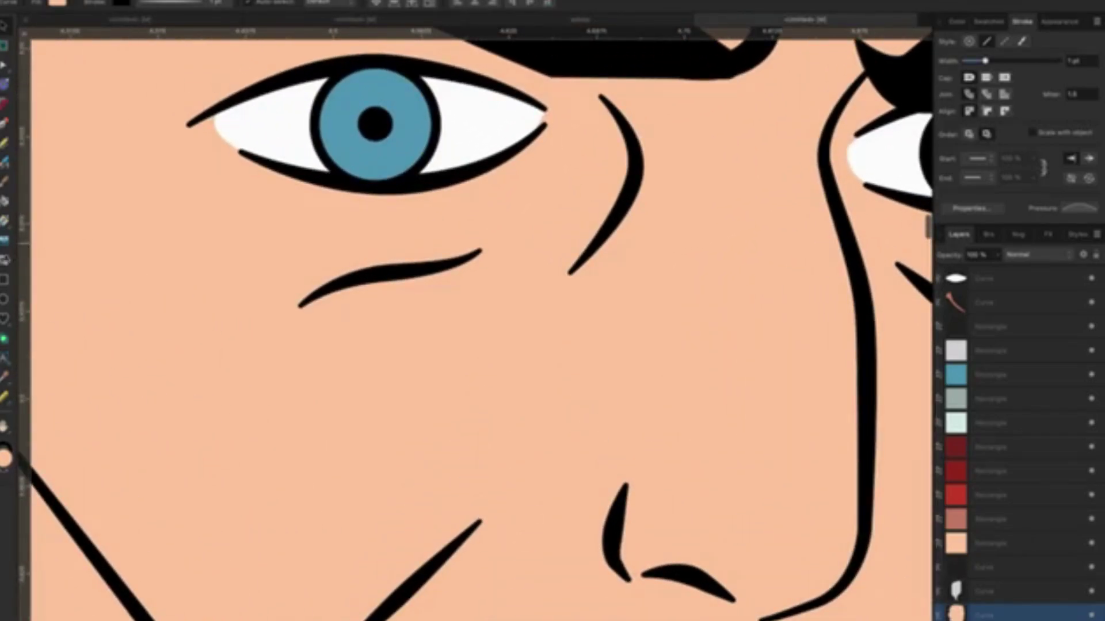
Draw a small highlight ellipse on the iris and move it above the blue iris in Layers.
click(5, 299)
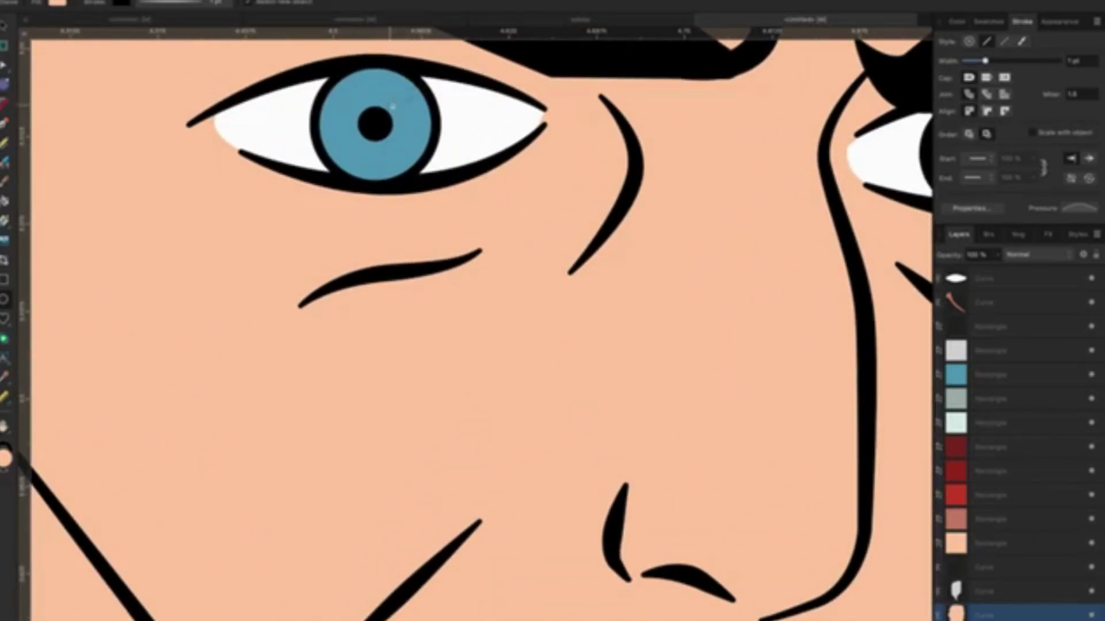
drag(391, 98, 414, 125)
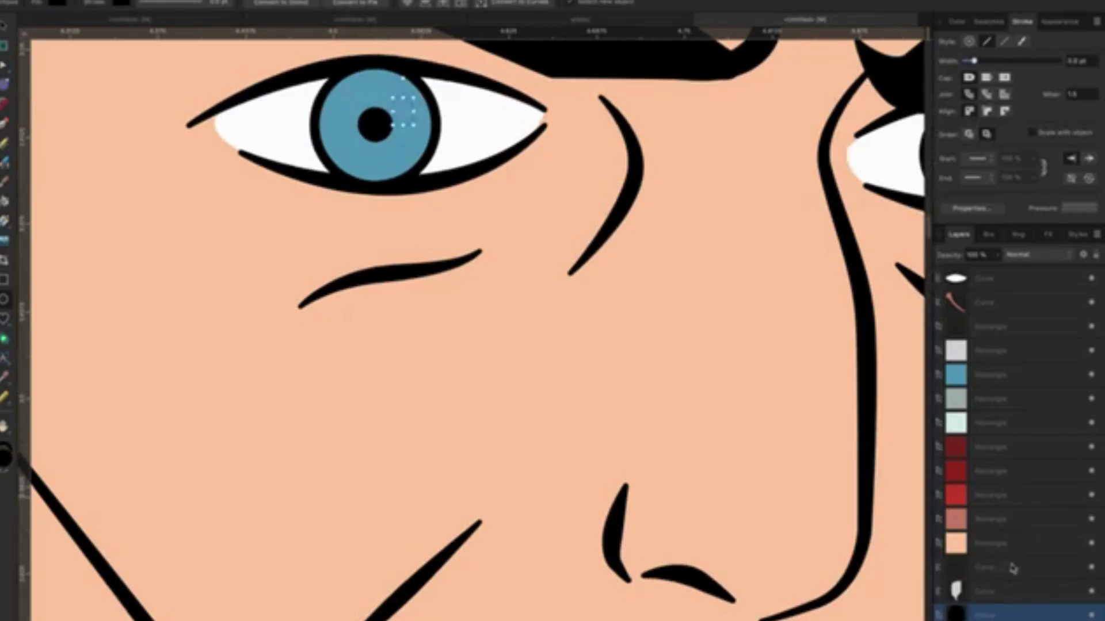
drag(996, 614, 998, 298)
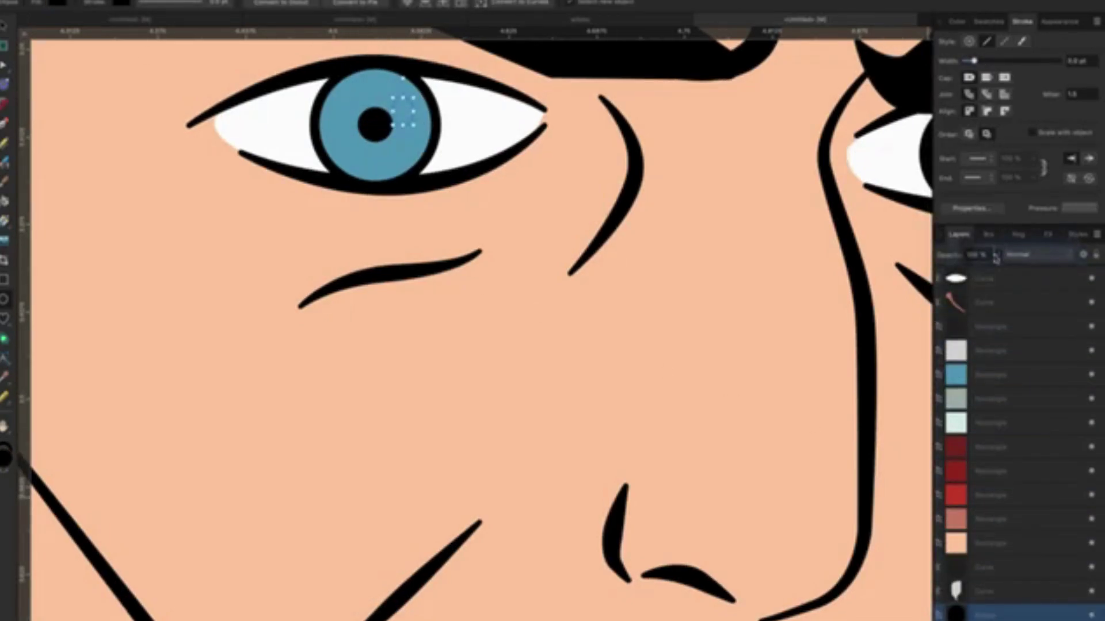
scroll(1004, 308, up, 2)
scroll(1008, 320, up, 3)
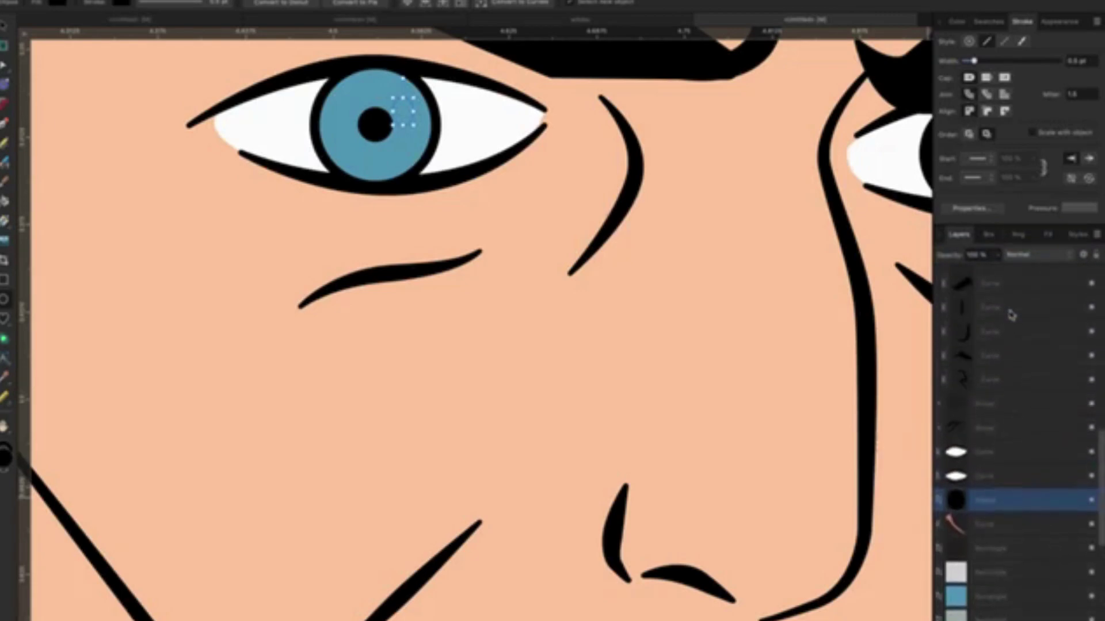
scroll(1011, 328, up, 2)
drag(981, 578, 1008, 298)
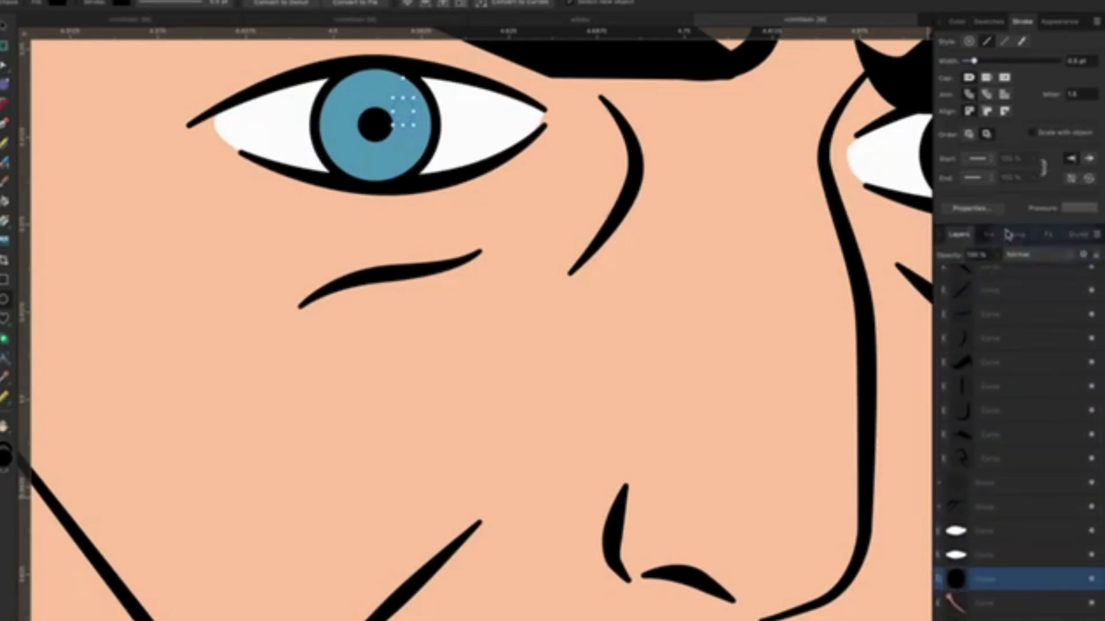
scroll(1009, 305, up, 2)
scroll(1015, 328, up, 3)
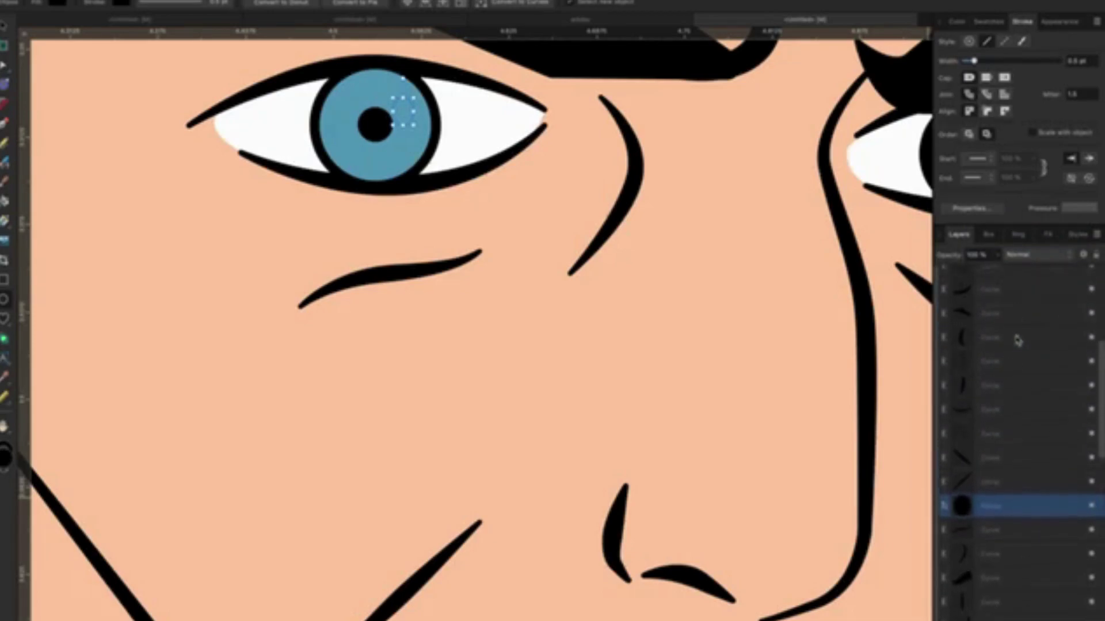
scroll(1003, 291, down, 5)
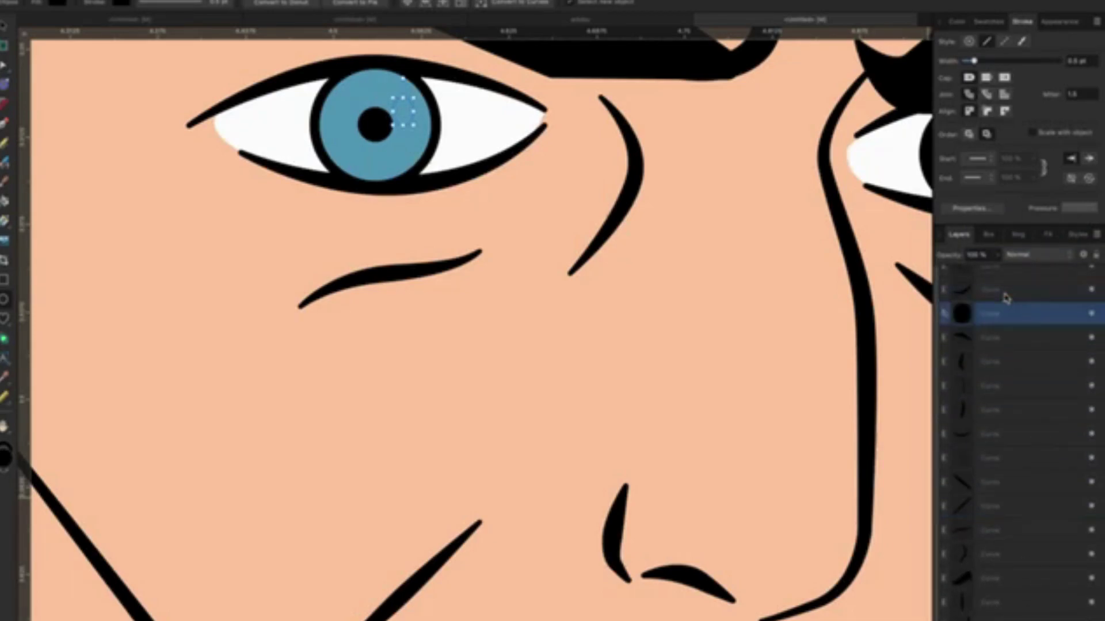
scroll(1010, 310, up, 3)
scroll(1004, 374, up, 1)
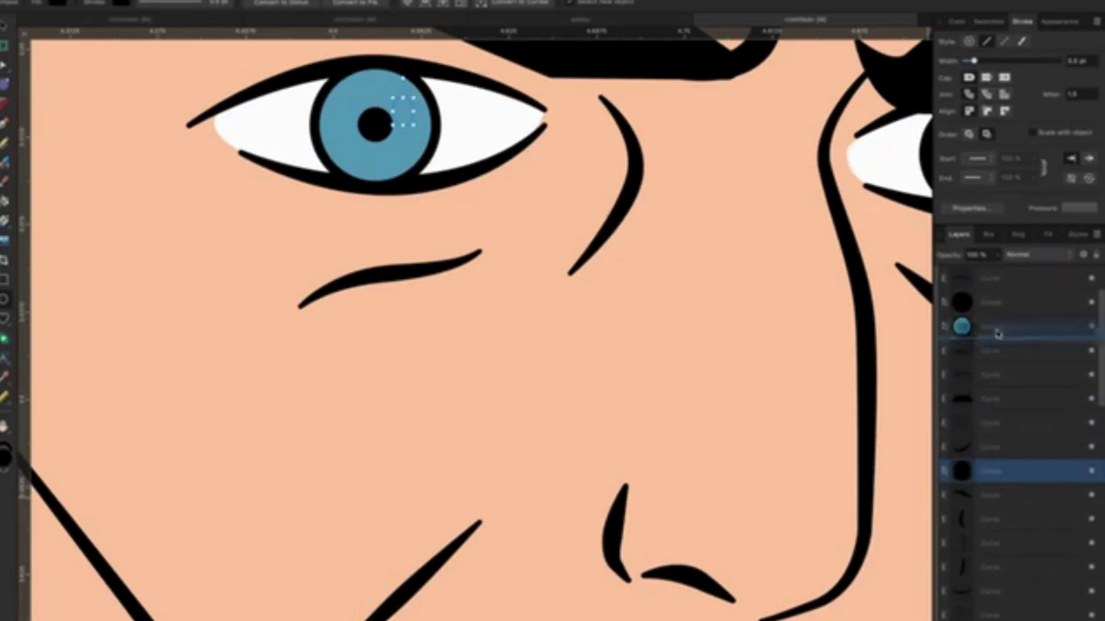
drag(990, 478, 992, 294)
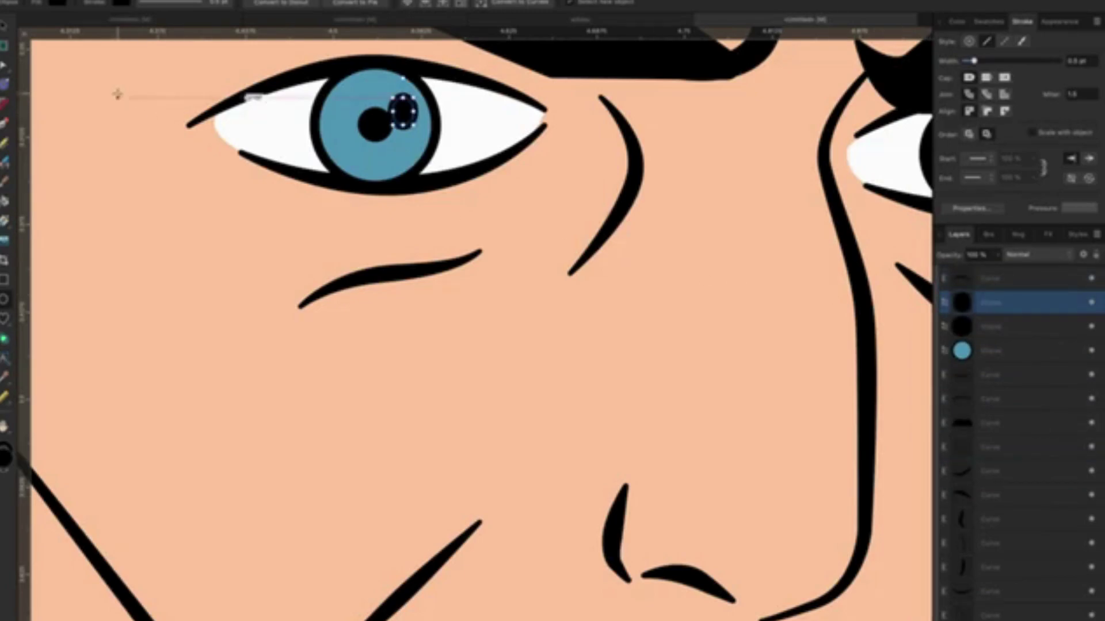
Set the highlight ellipse's fill and outline both to white.
click(60, 4)
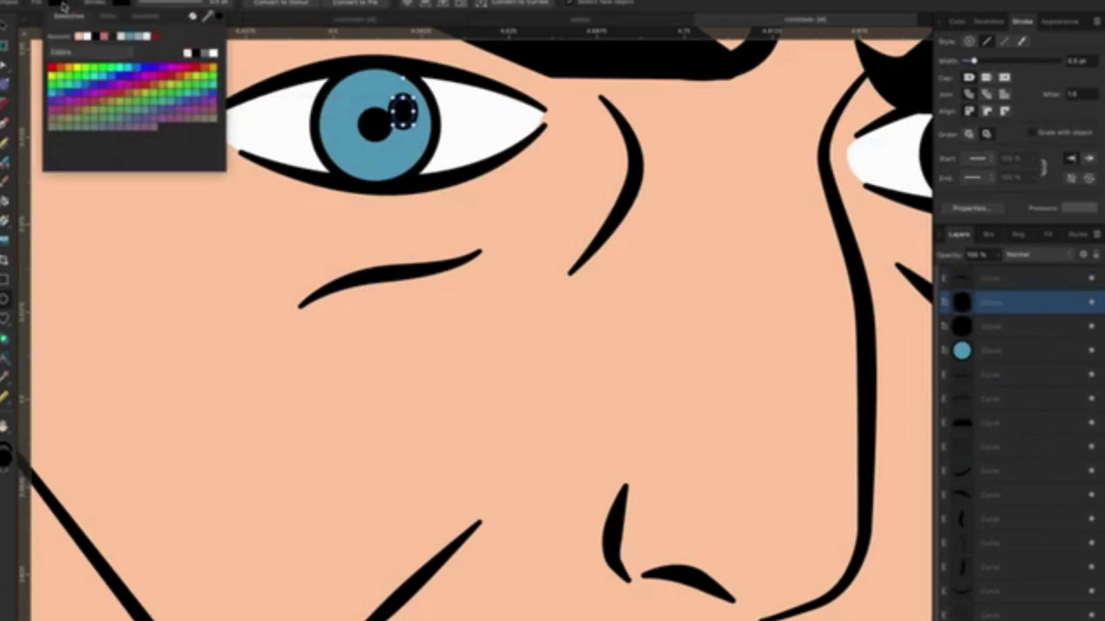
click(215, 54)
click(122, 4)
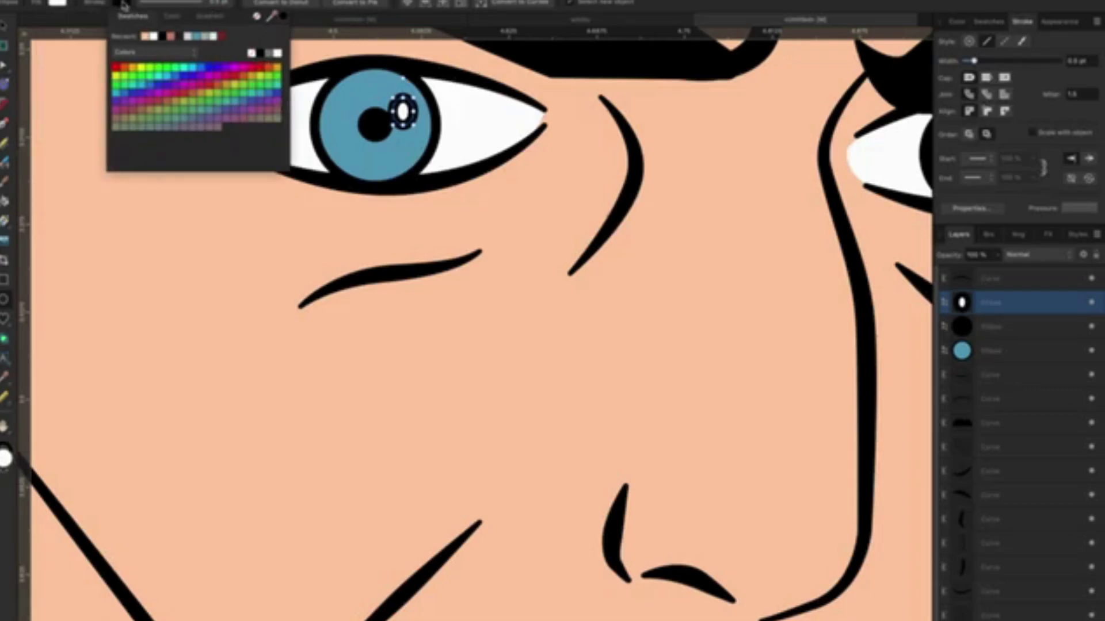
click(252, 53)
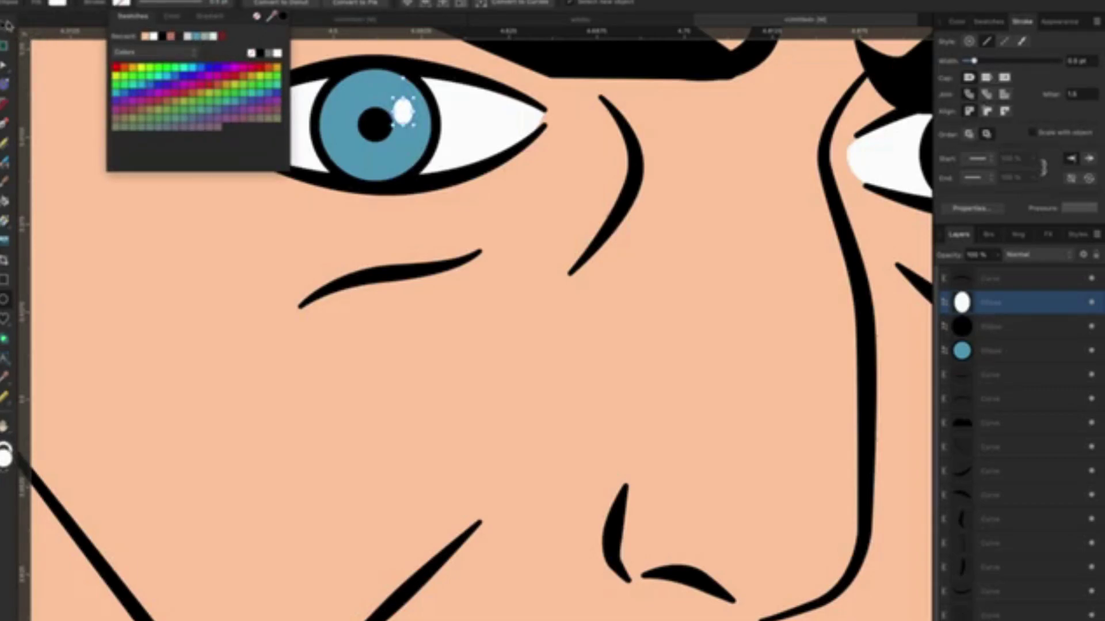
click(492, 248)
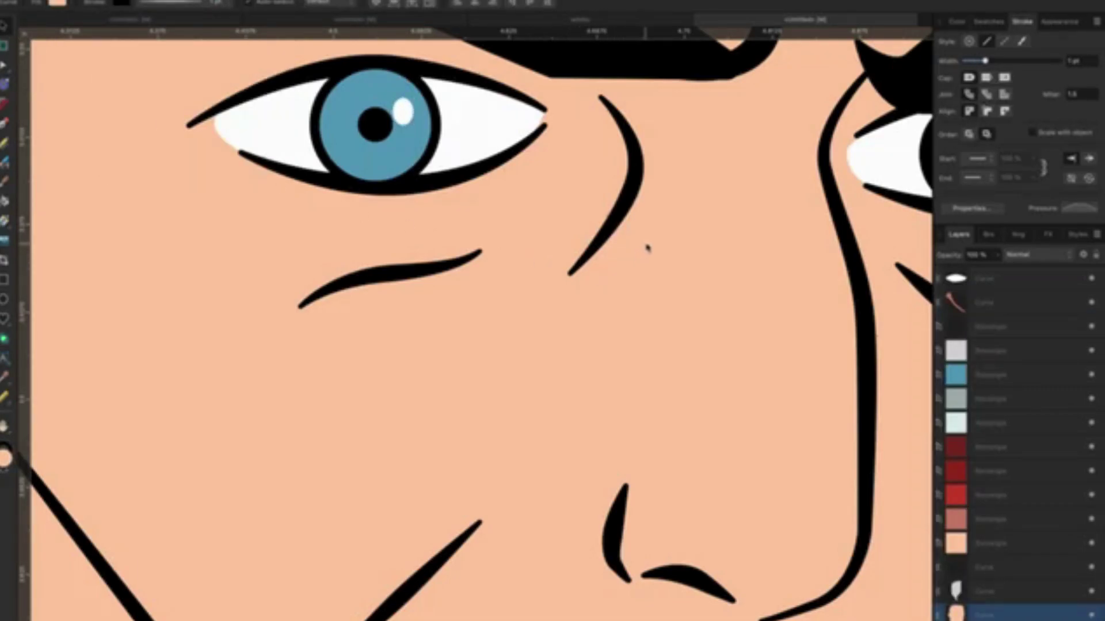
Duplicate the first eye's iris, pupil and highlight and place the copy over the second eye.
drag(653, 219, 382, 294)
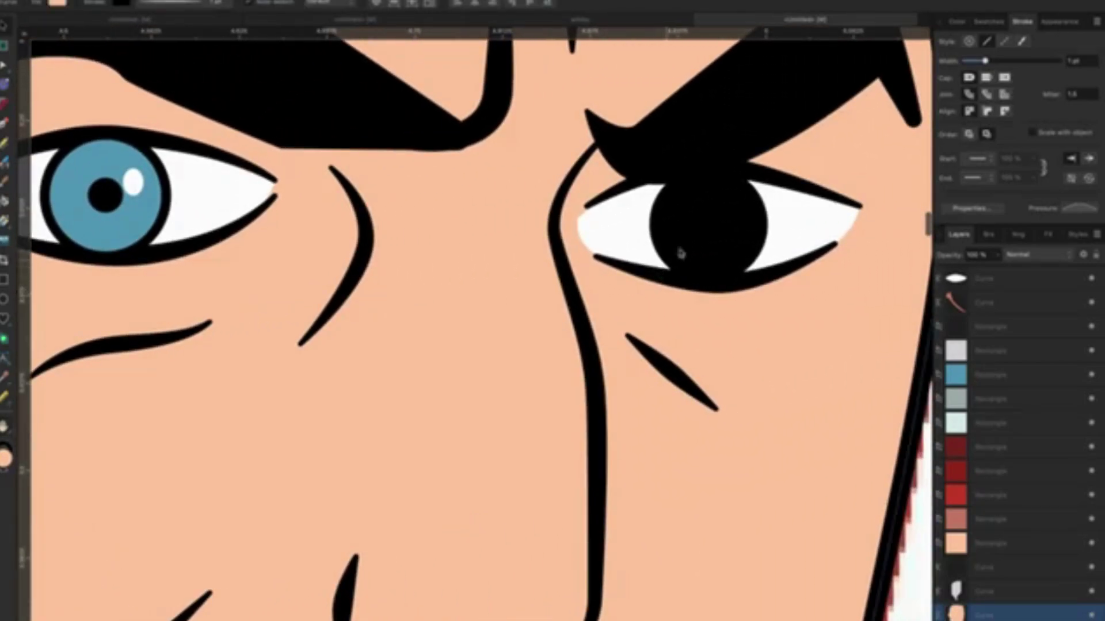
click(696, 240)
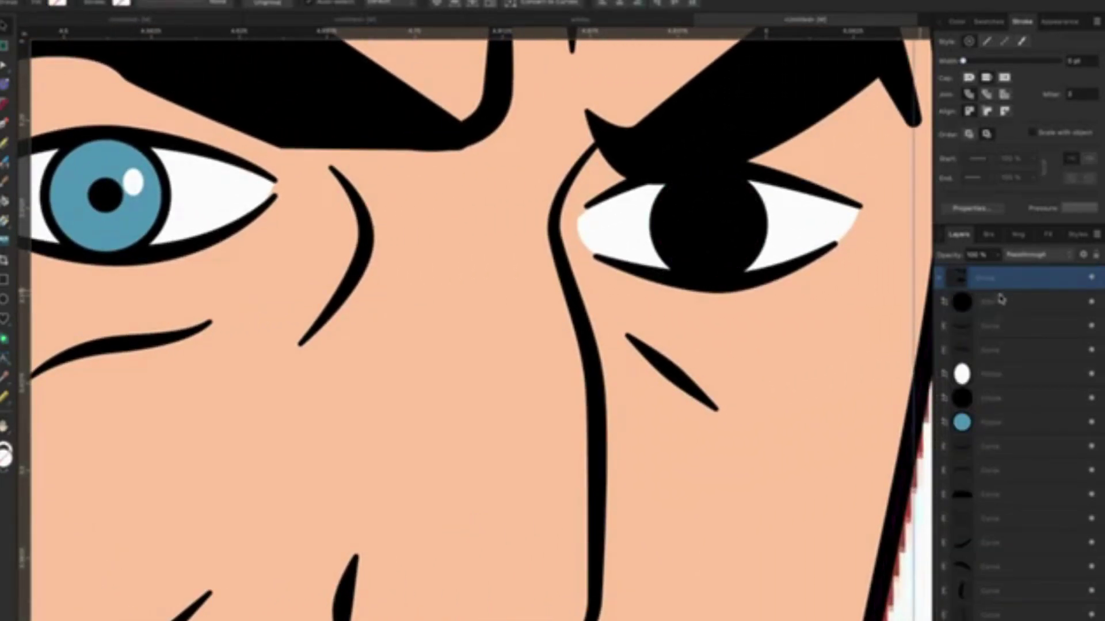
click(998, 304)
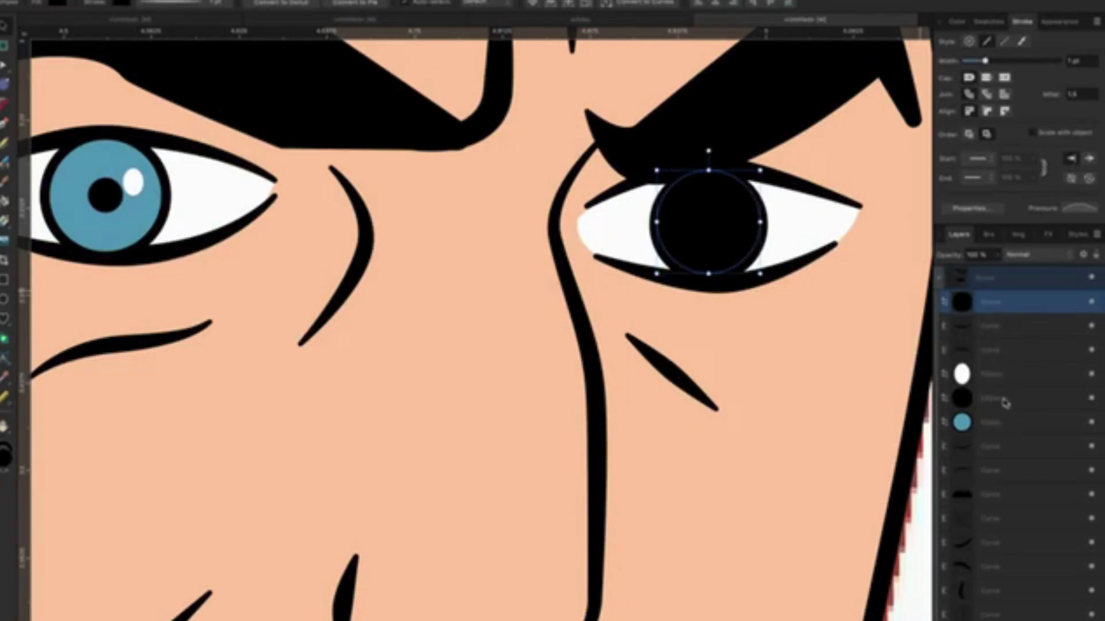
click(988, 423)
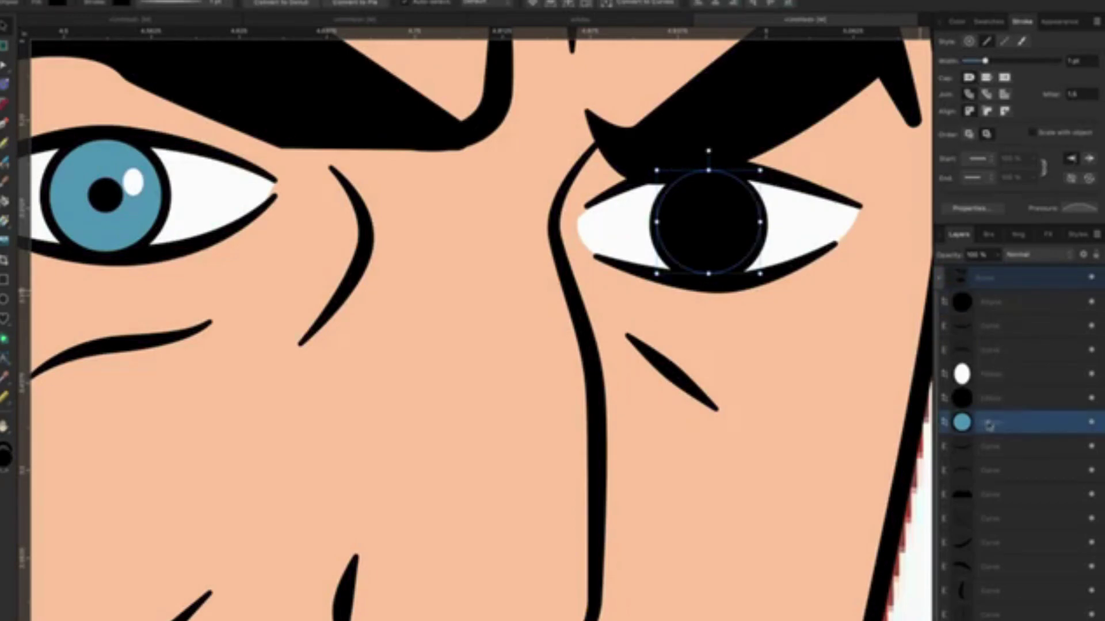
shift+click(994, 376)
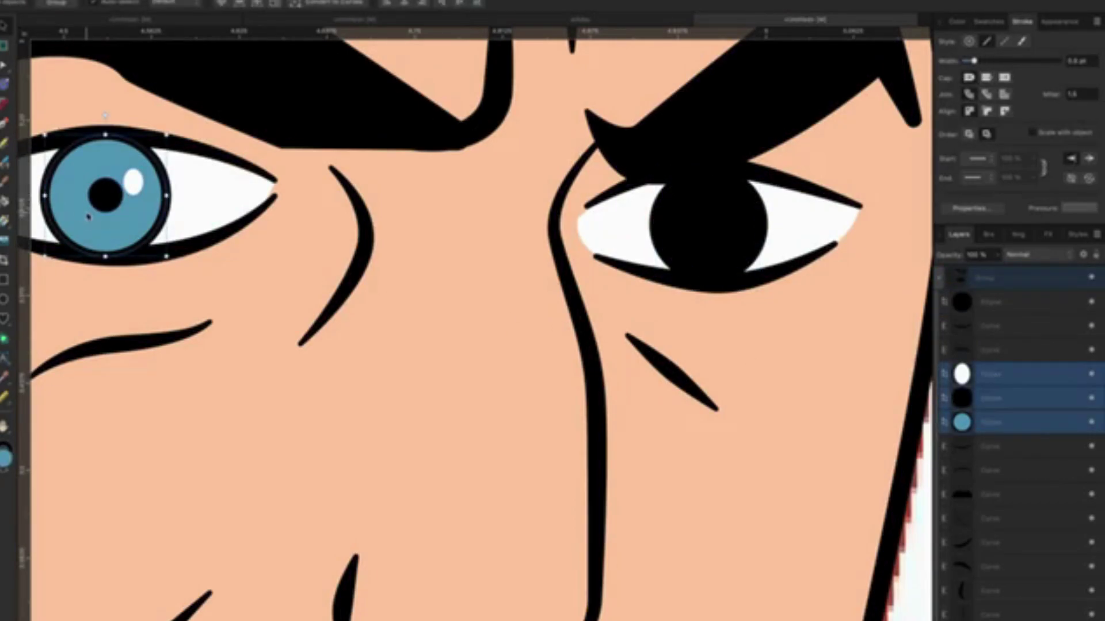
key(ctrl+j)
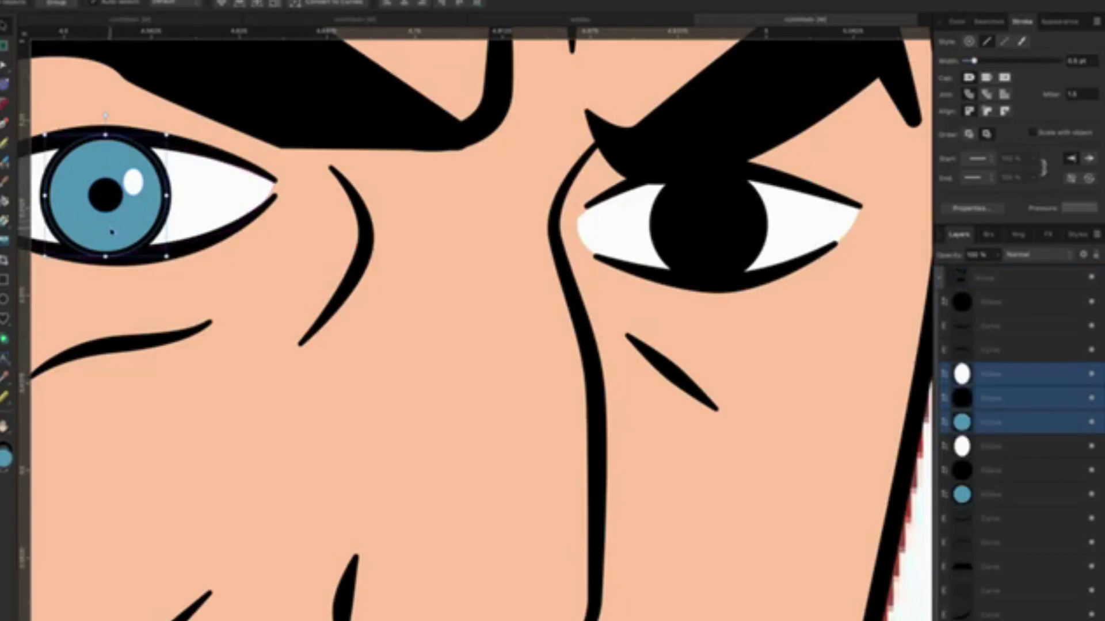
drag(142, 257, 712, 257)
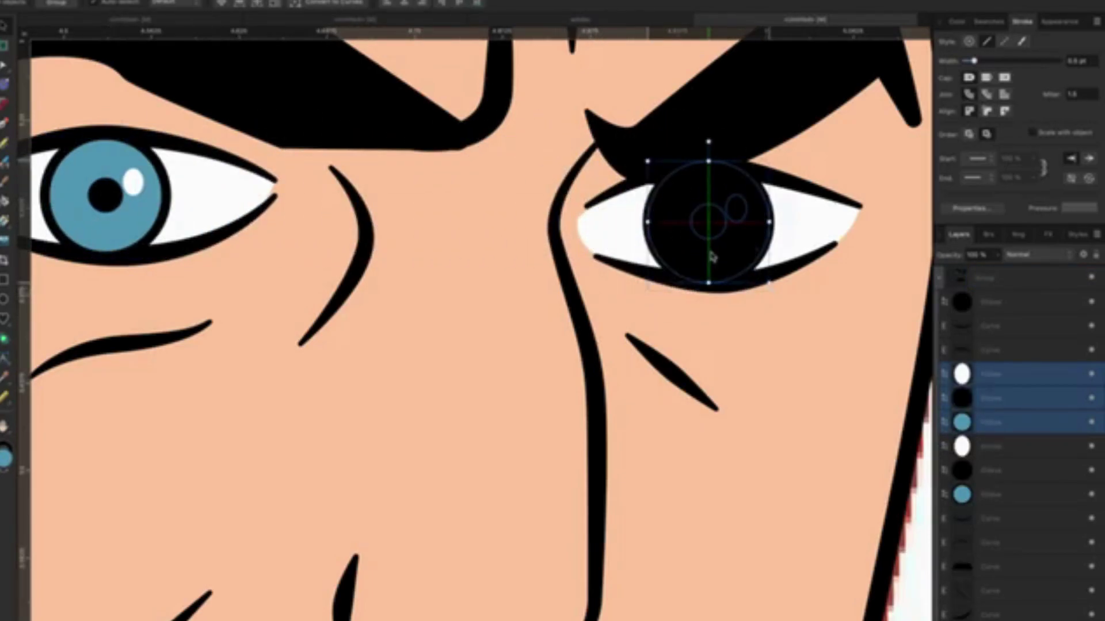
Delete the old black circle from the second eye.
click(1070, 303)
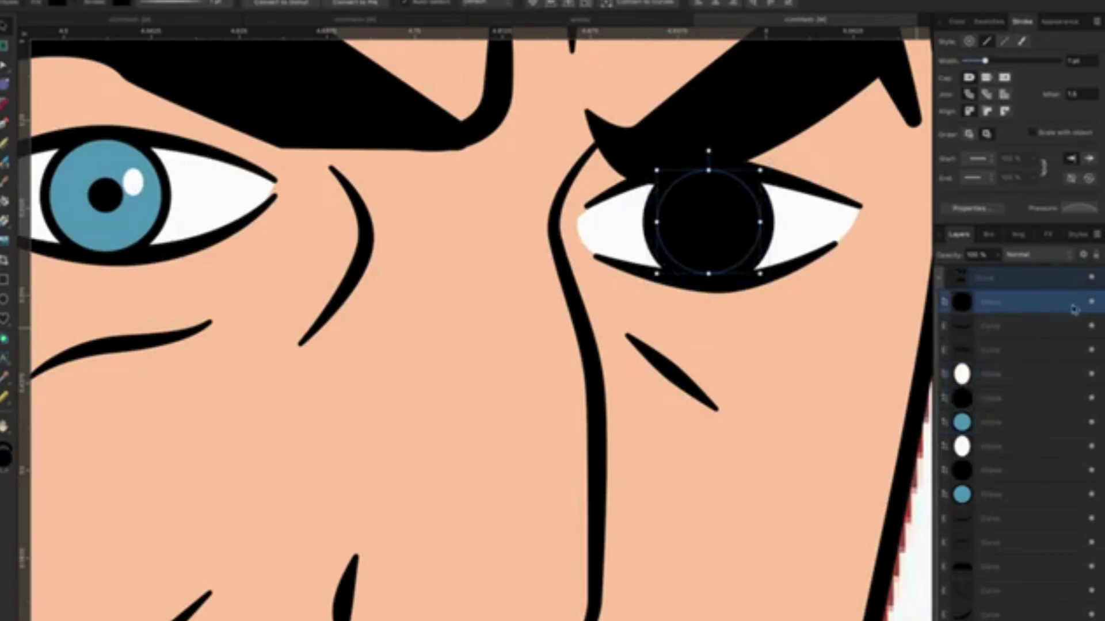
key(Delete)
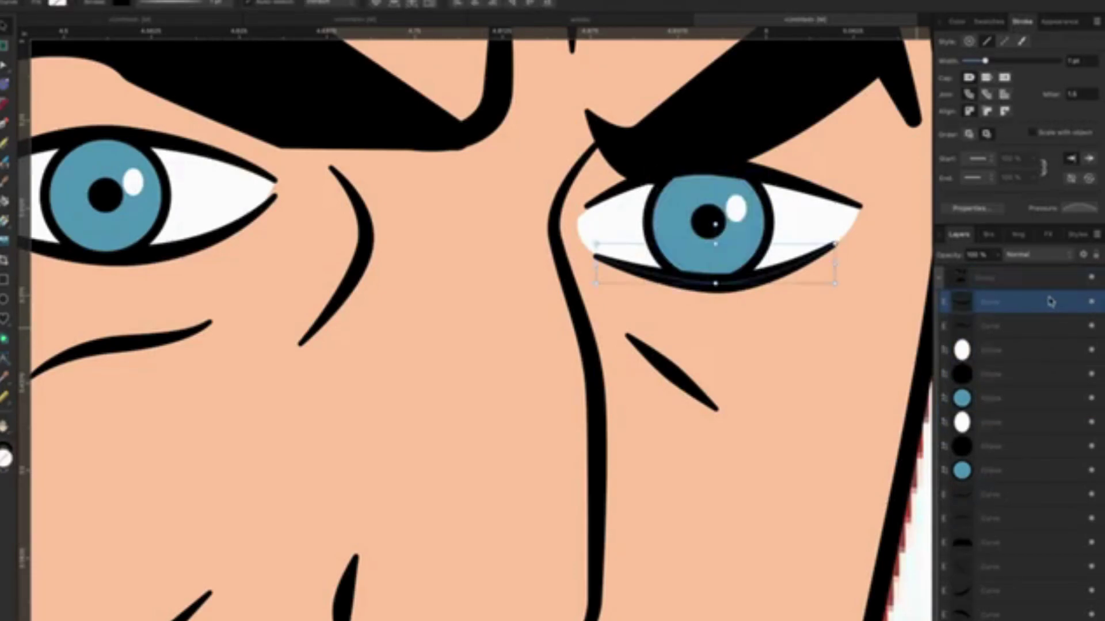
click(823, 407)
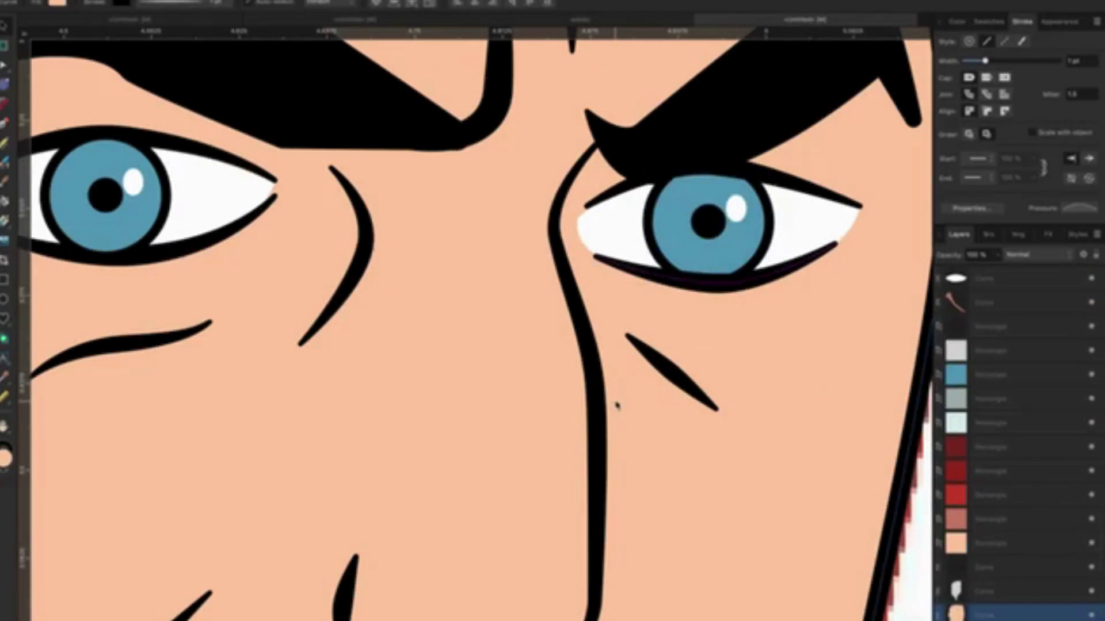
scroll(616, 402, down, 3)
scroll(618, 426, down, 2)
scroll(620, 425, down, 1)
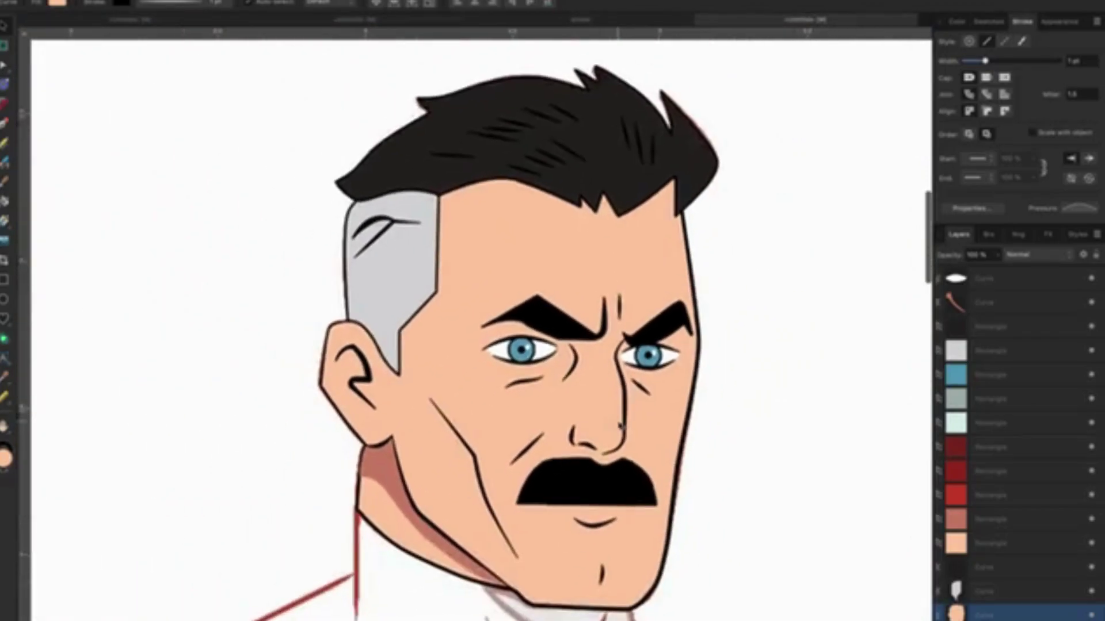
scroll(620, 424, down, 2)
scroll(620, 424, down, 2)
scroll(619, 424, down, 3)
scroll(619, 424, down, 2)
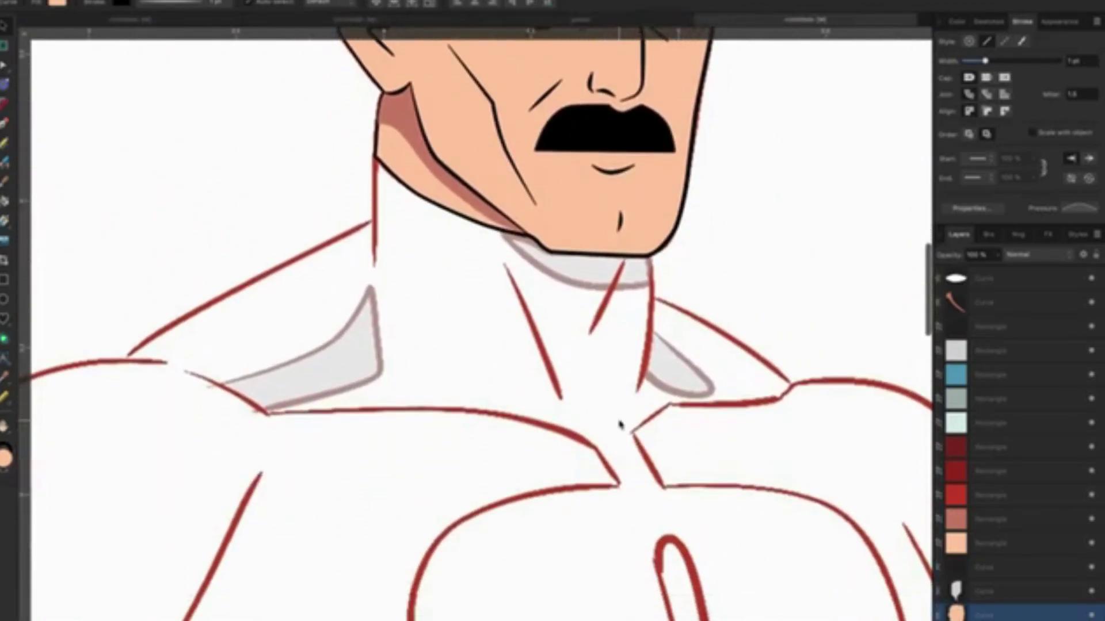
scroll(618, 423, down, 1)
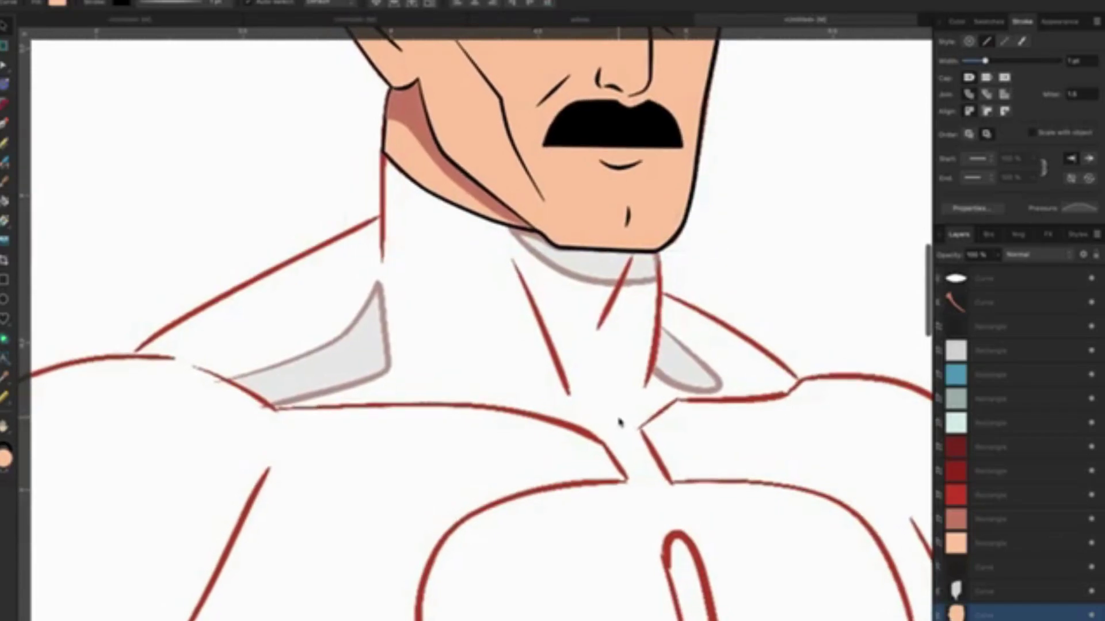
scroll(618, 421, down, 1)
scroll(619, 420, down, 3)
scroll(619, 419, down, 2)
scroll(620, 418, down, 4)
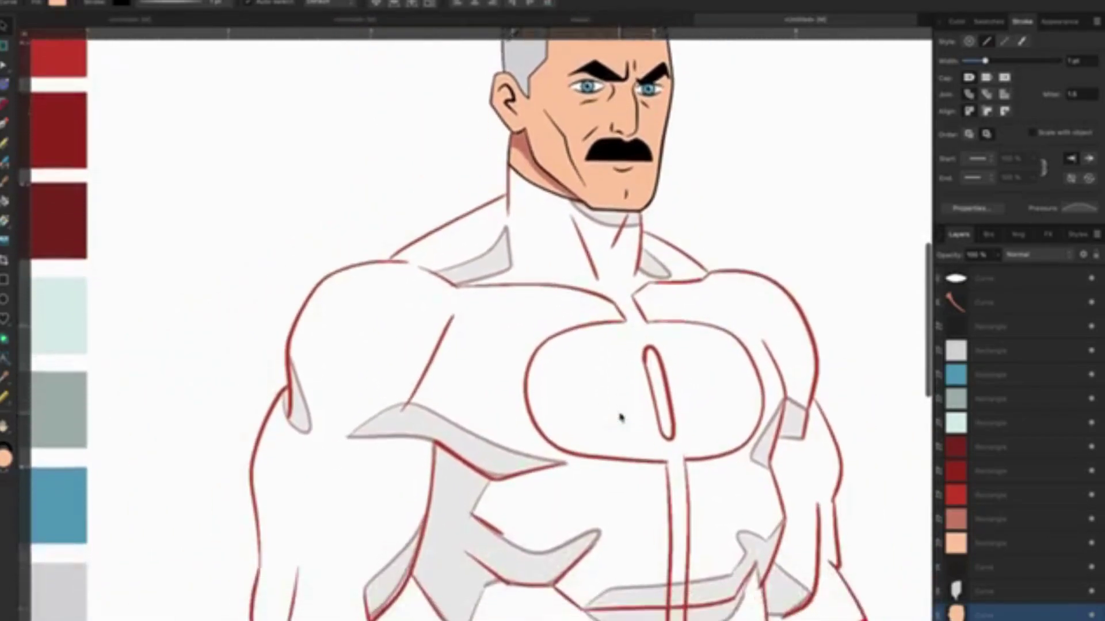
scroll(619, 419, down, 3)
scroll(621, 417, up, 2)
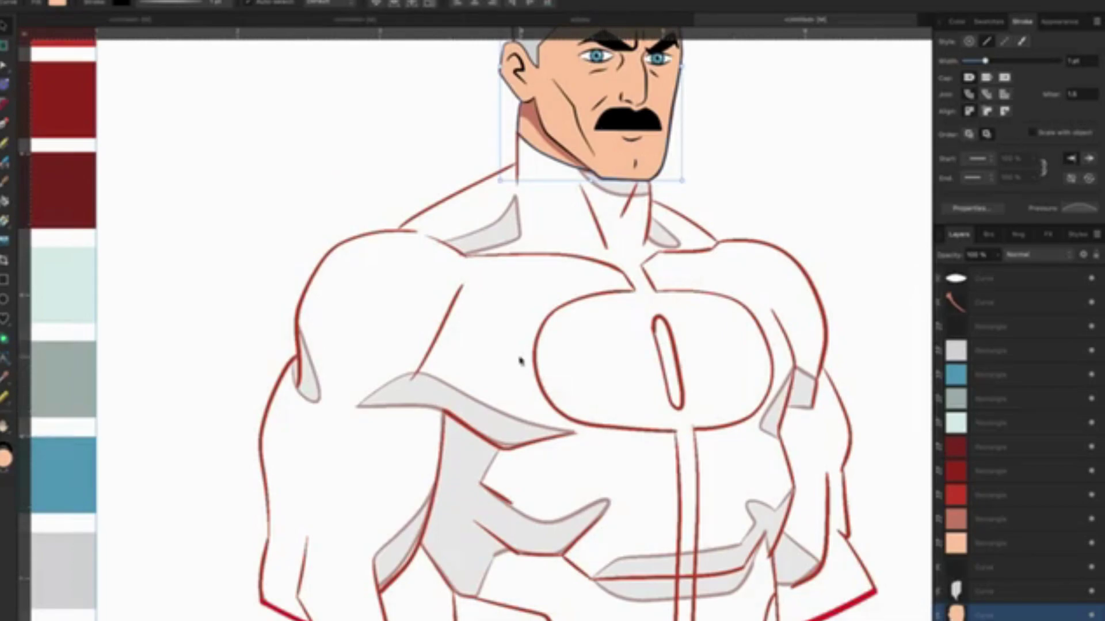
ctrl+scroll(516, 335, up, 2)
scroll(517, 334, up, 1)
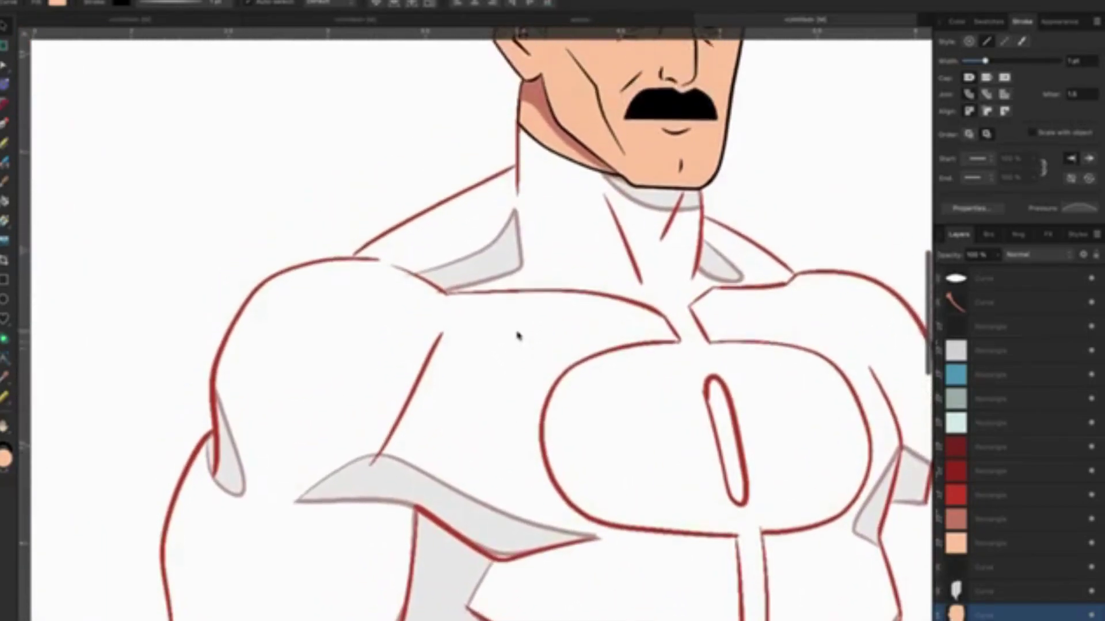
scroll(517, 335, up, 2)
scroll(517, 334, up, 1)
scroll(517, 334, down, 1)
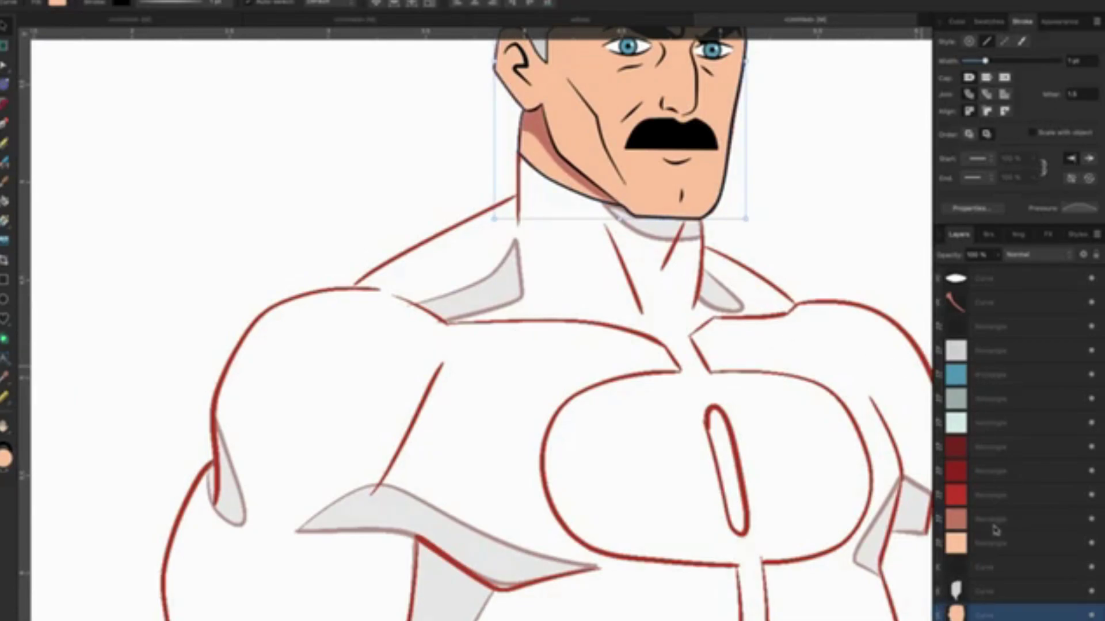
scroll(995, 535, down, 1)
Collapse the eye ellipse group and pick out face detail layers in the Layers panel.
click(994, 615)
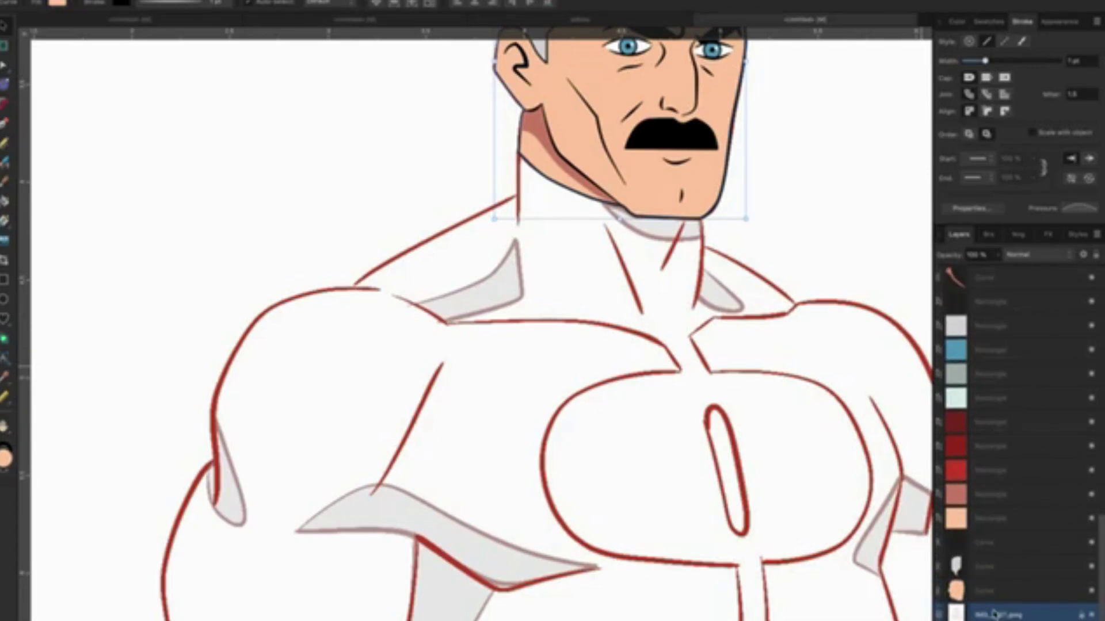
scroll(985, 494, up, 5)
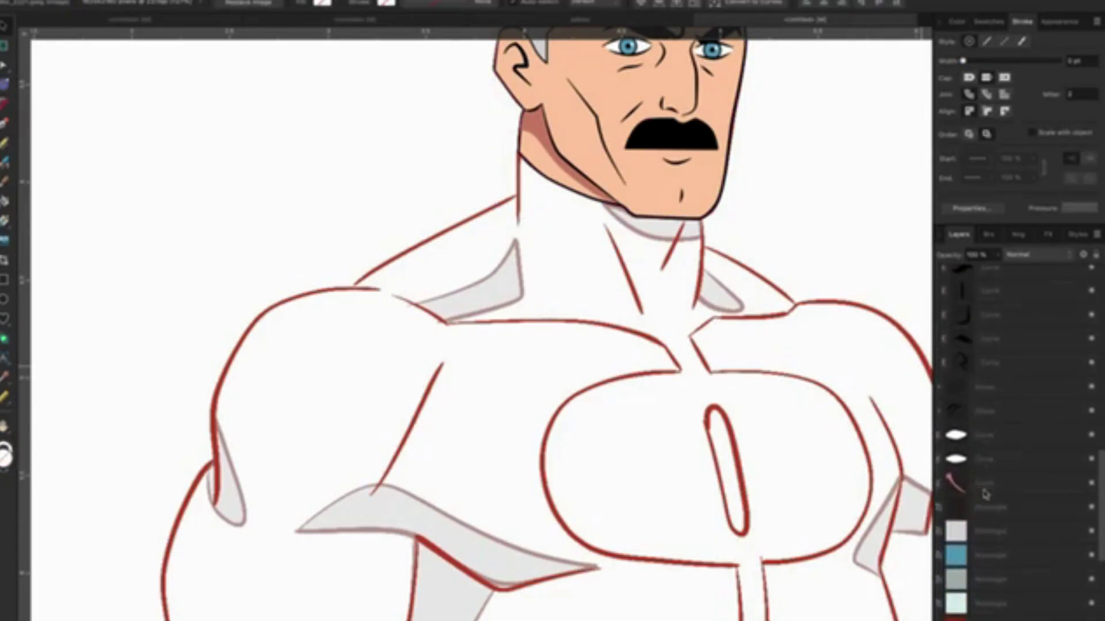
scroll(1001, 472, down, 3)
scroll(1013, 458, up, 2)
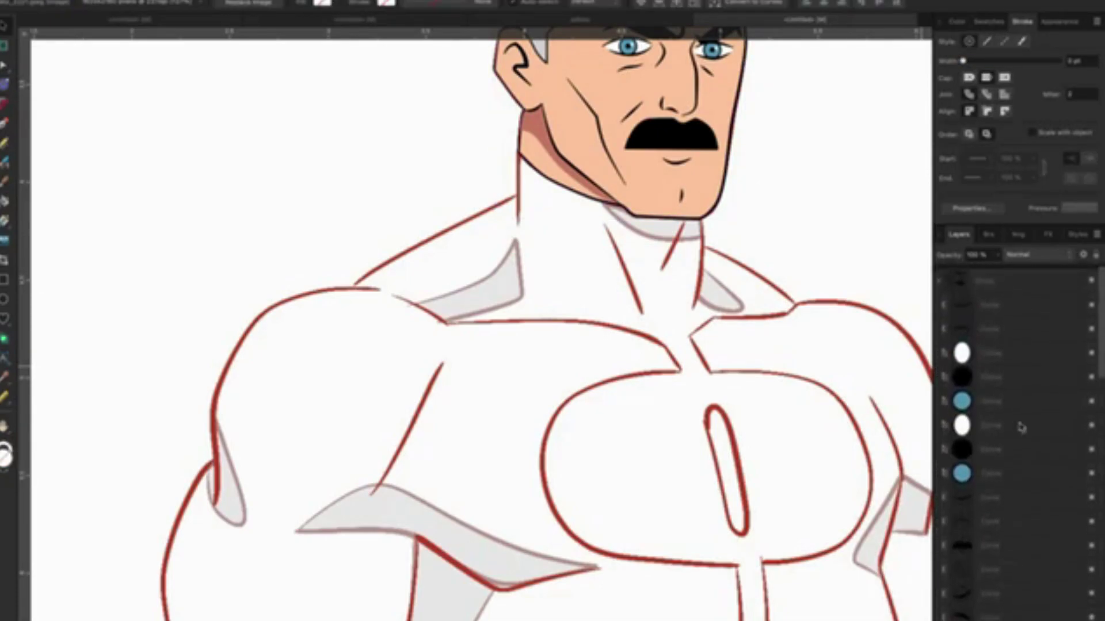
click(942, 282)
click(1009, 284)
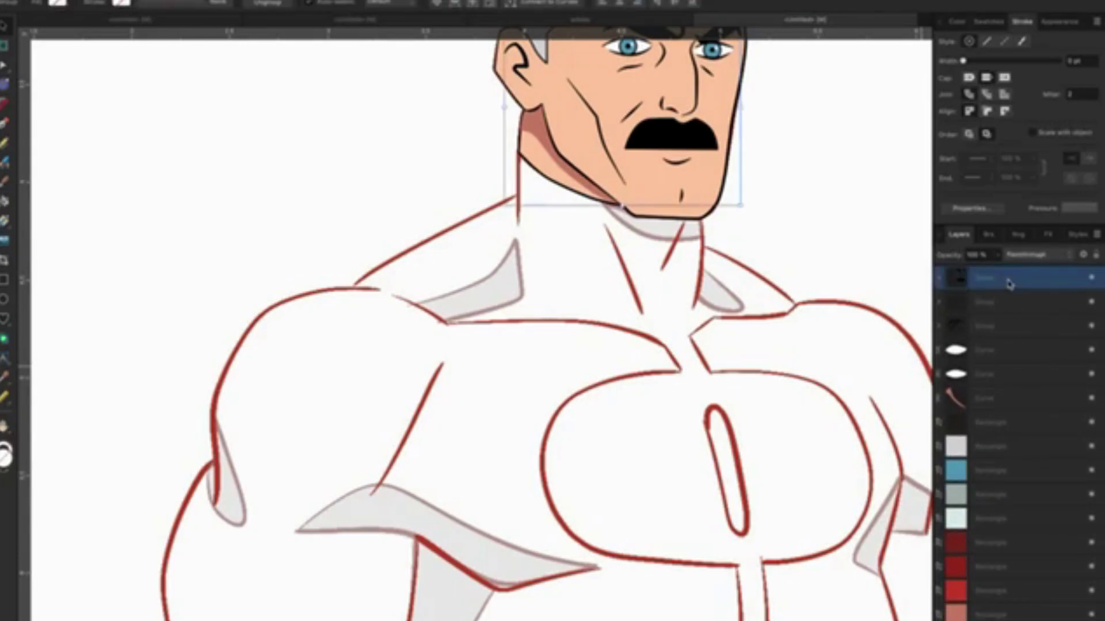
click(1001, 300)
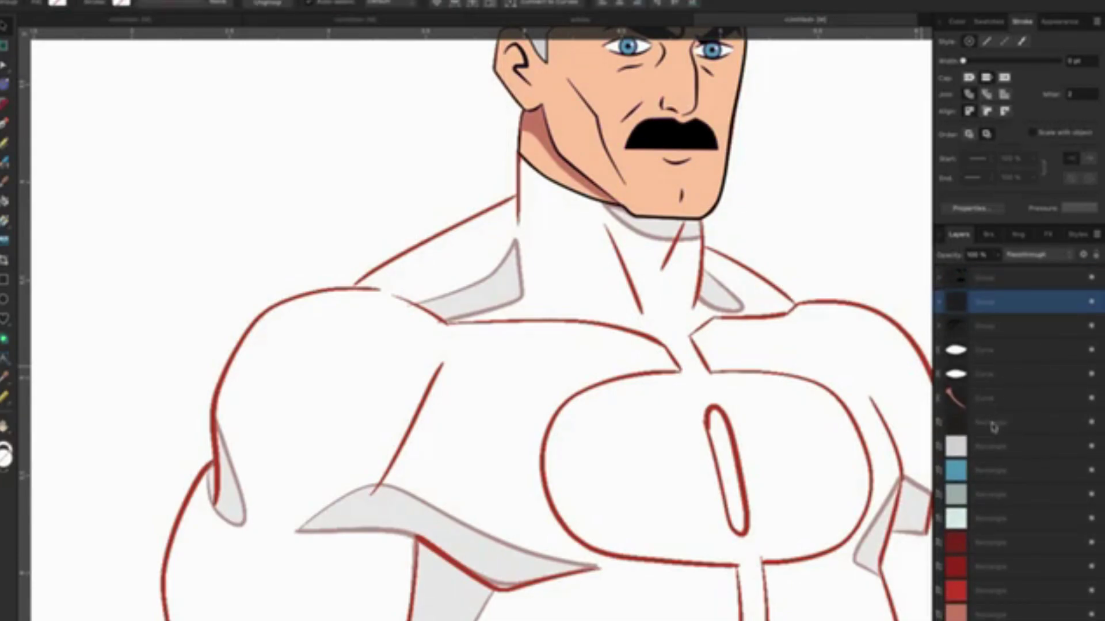
shift+click(1019, 405)
click(1010, 423)
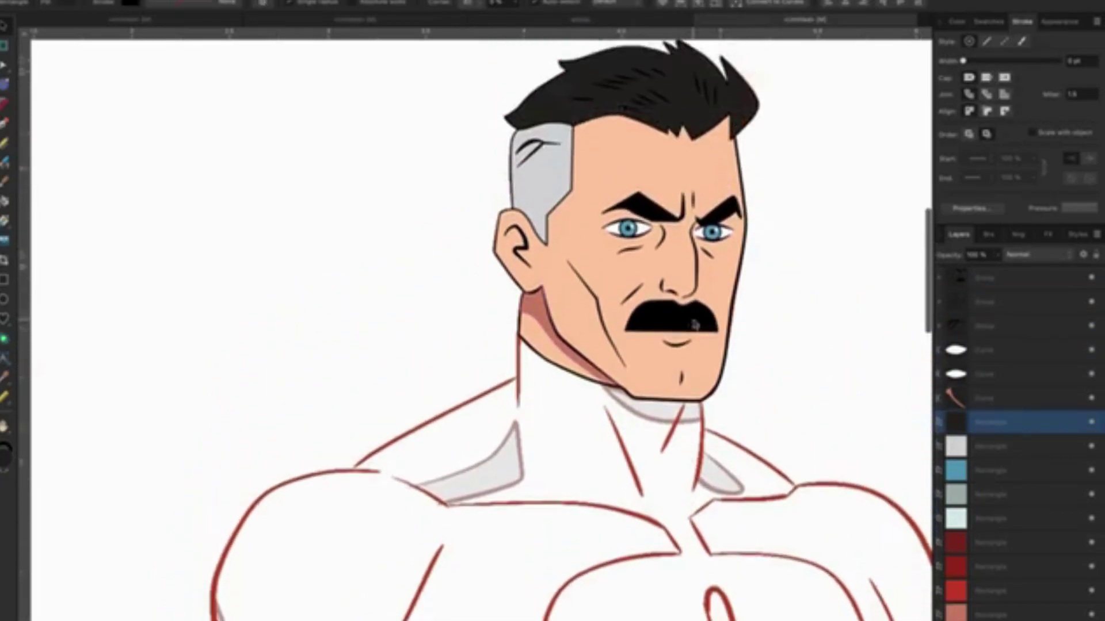
scroll(686, 374, down, 5)
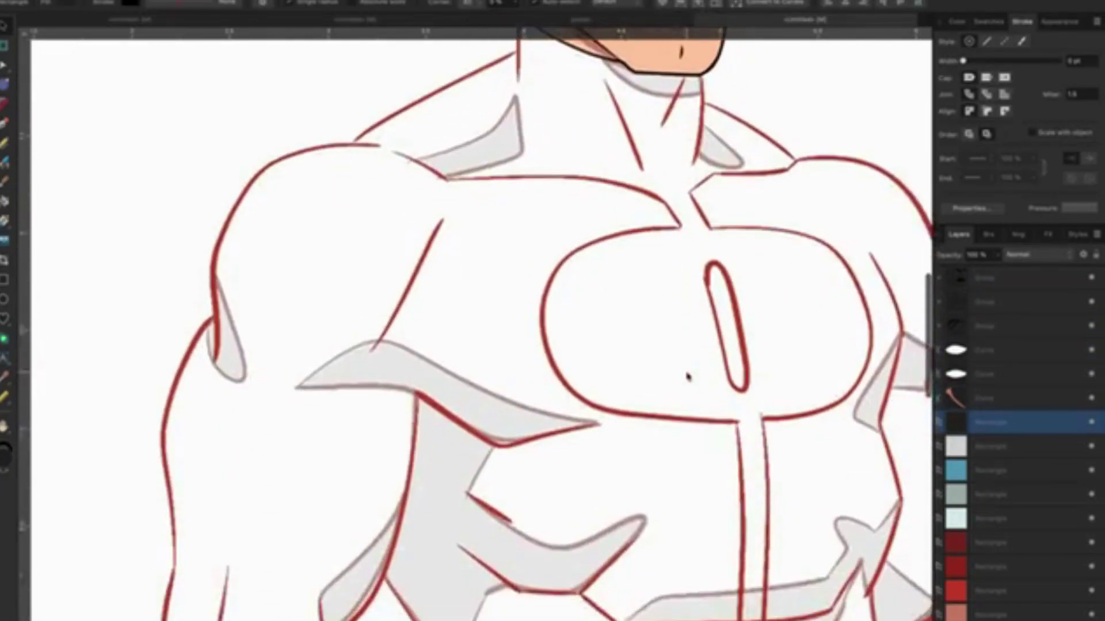
Select from the curve layer up through the five face detail layers and group them.
click(1010, 406)
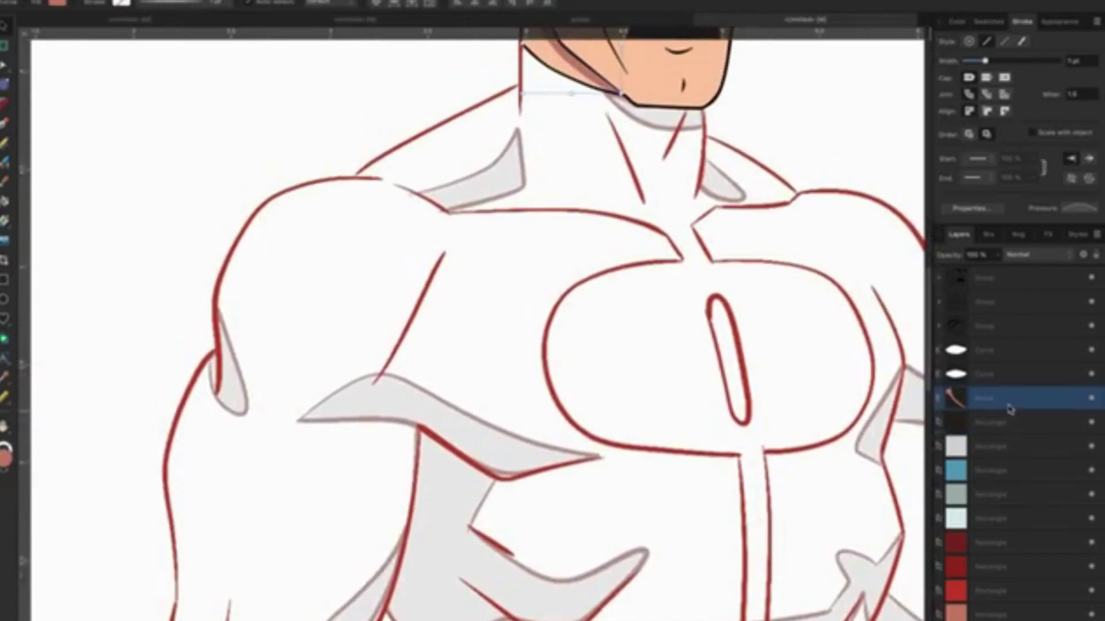
shift+click(998, 307)
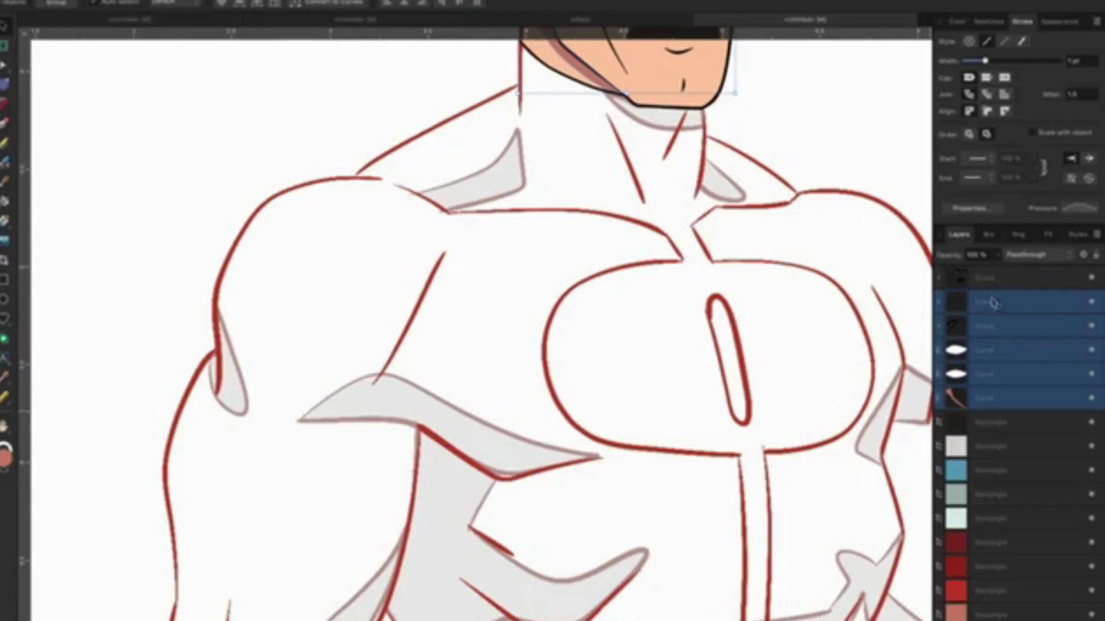
scroll(677, 190, up, 1)
scroll(678, 190, up, 4)
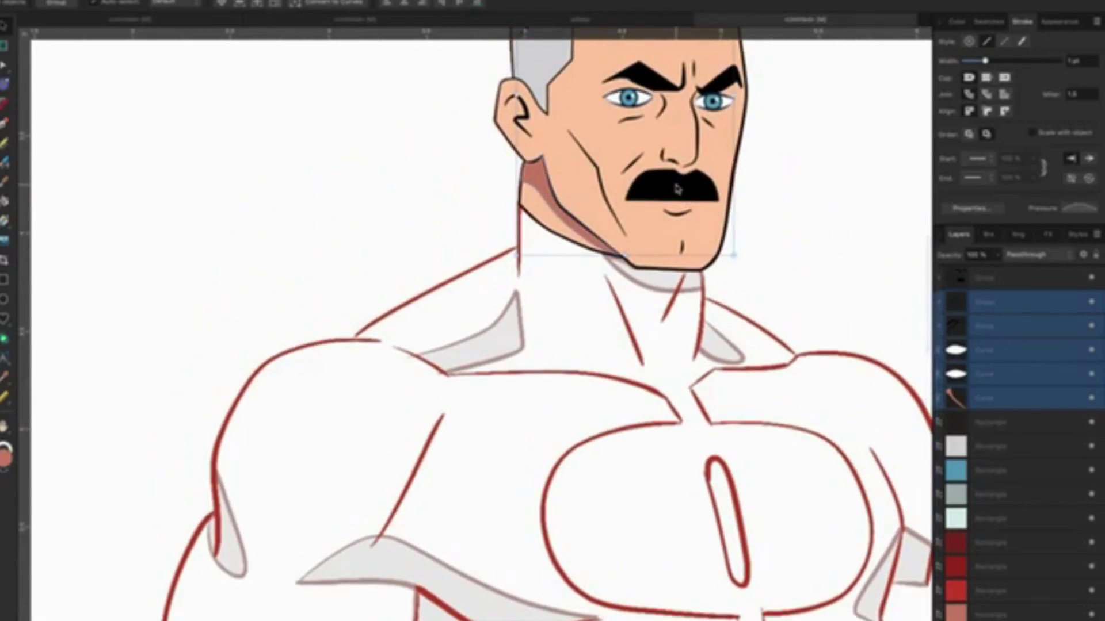
scroll(677, 190, up, 2)
scroll(677, 190, up, 2)
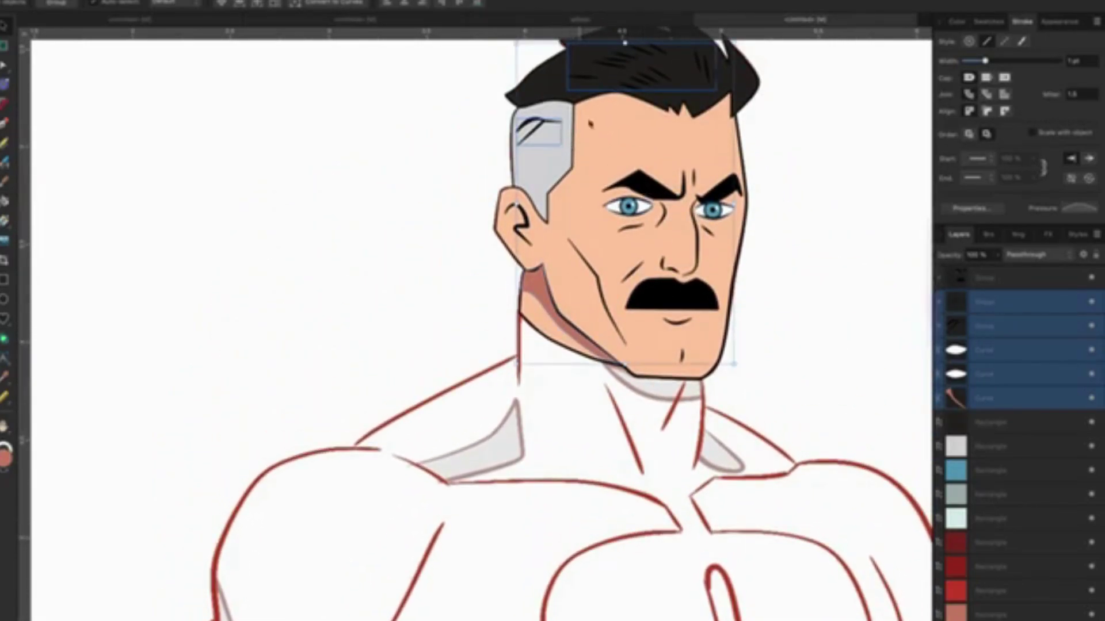
right_click(541, 134)
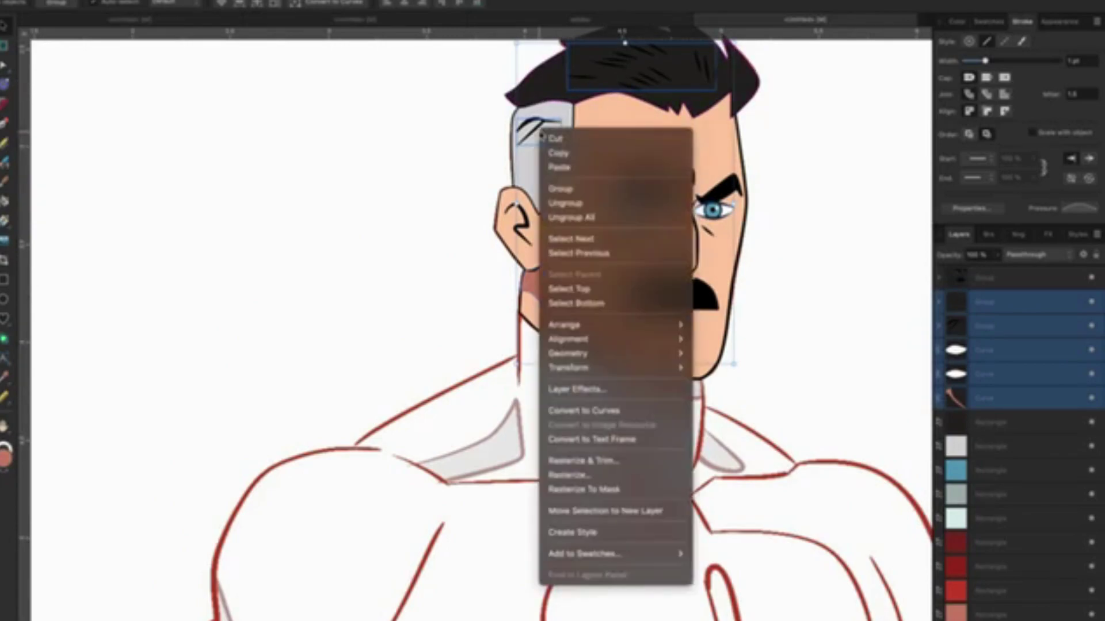
click(594, 196)
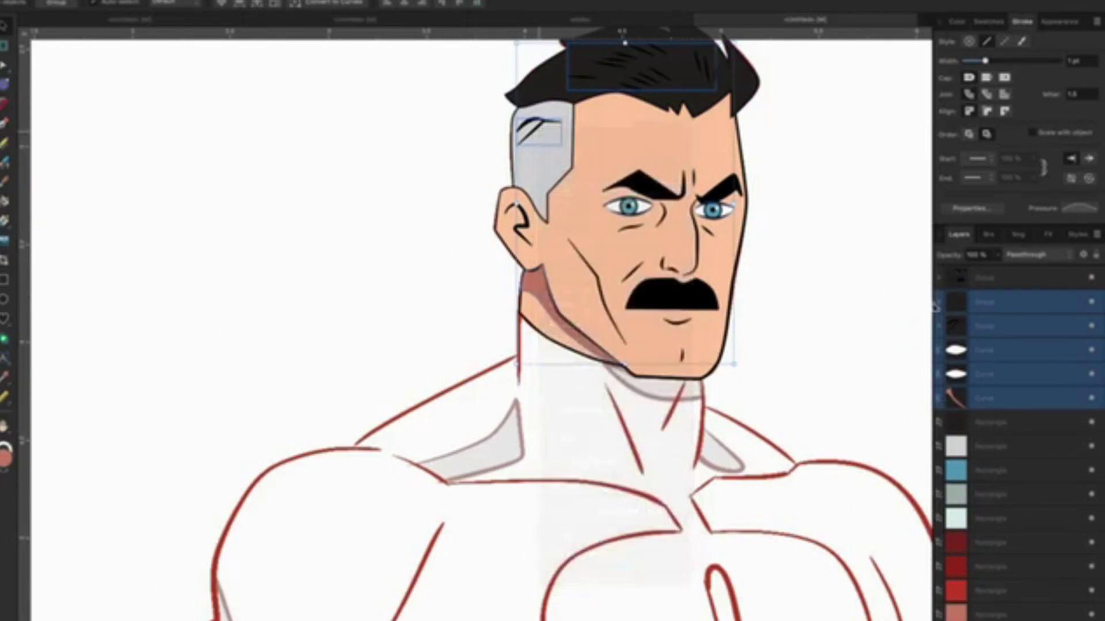
Delete the two face detail groups, then restore them with Undo.
click(1030, 331)
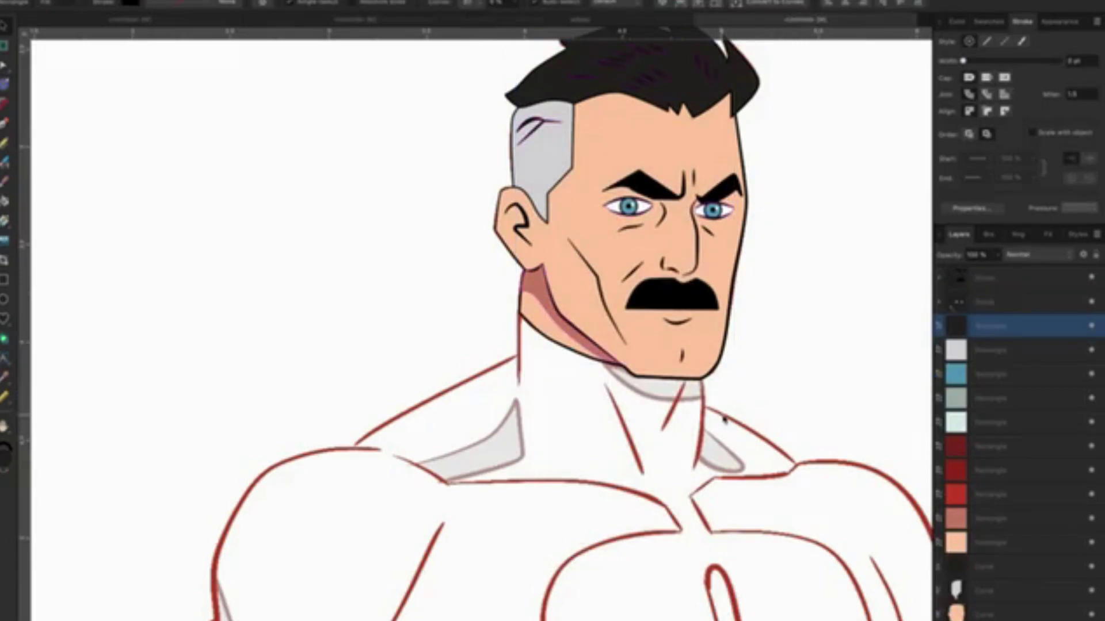
scroll(765, 409, down, 2)
scroll(1022, 507, down, 1)
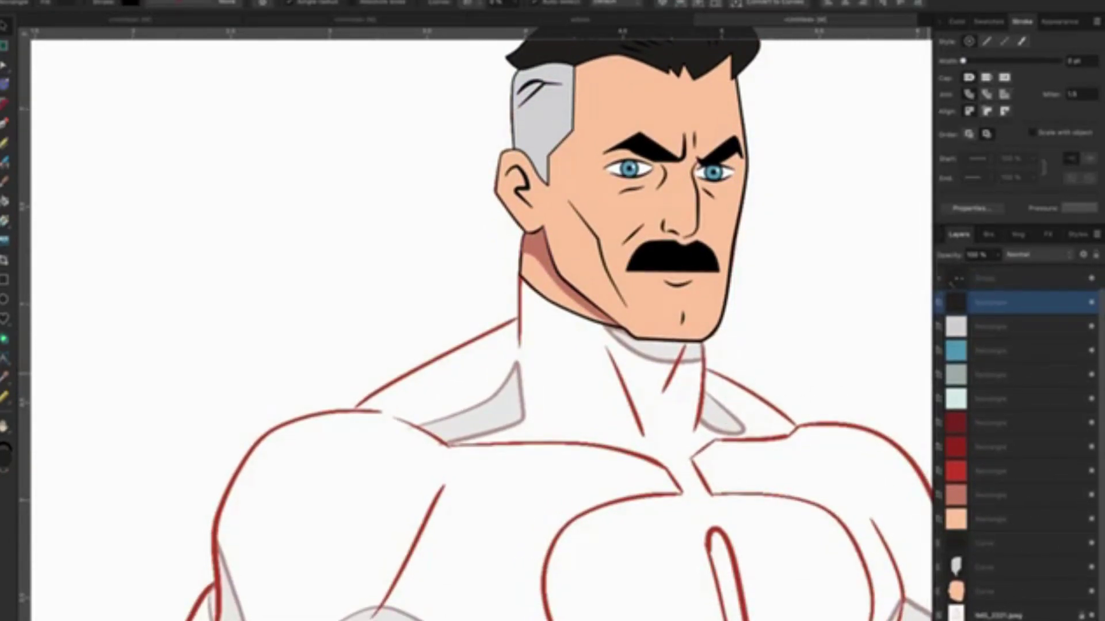
scroll(1004, 302, up, 1)
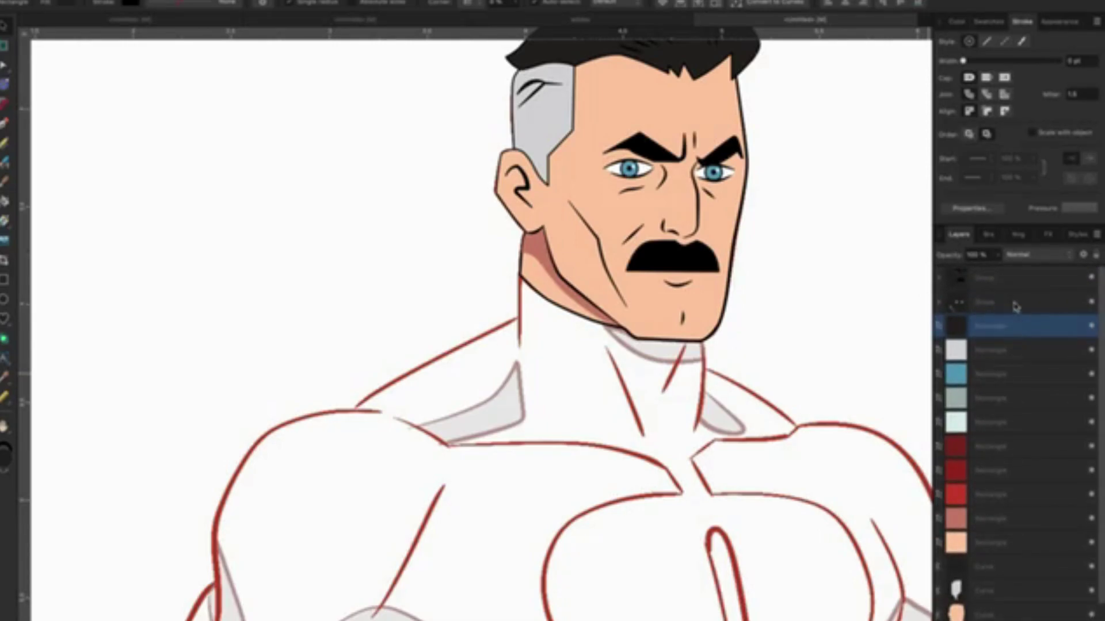
click(1015, 304)
shift+click(1005, 280)
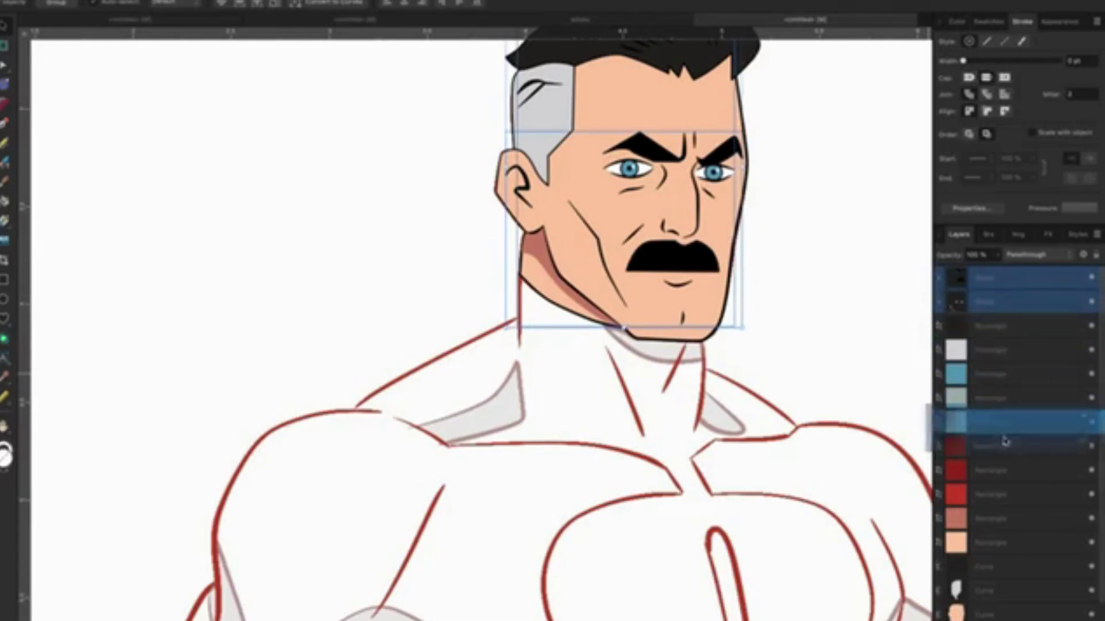
key(Delete)
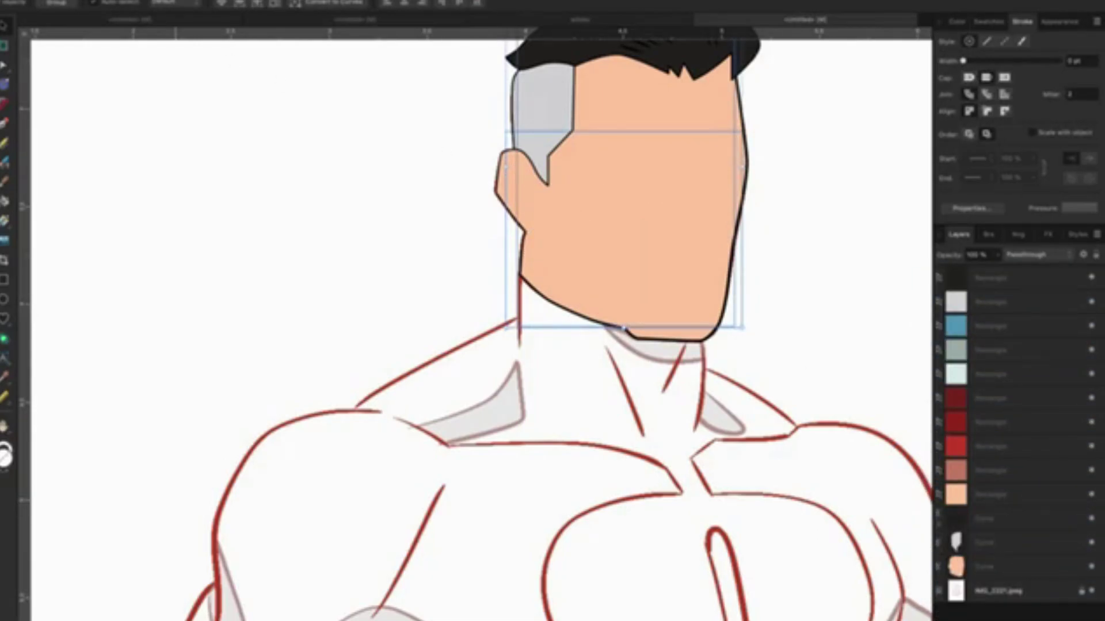
click(92, 1)
click(96, 11)
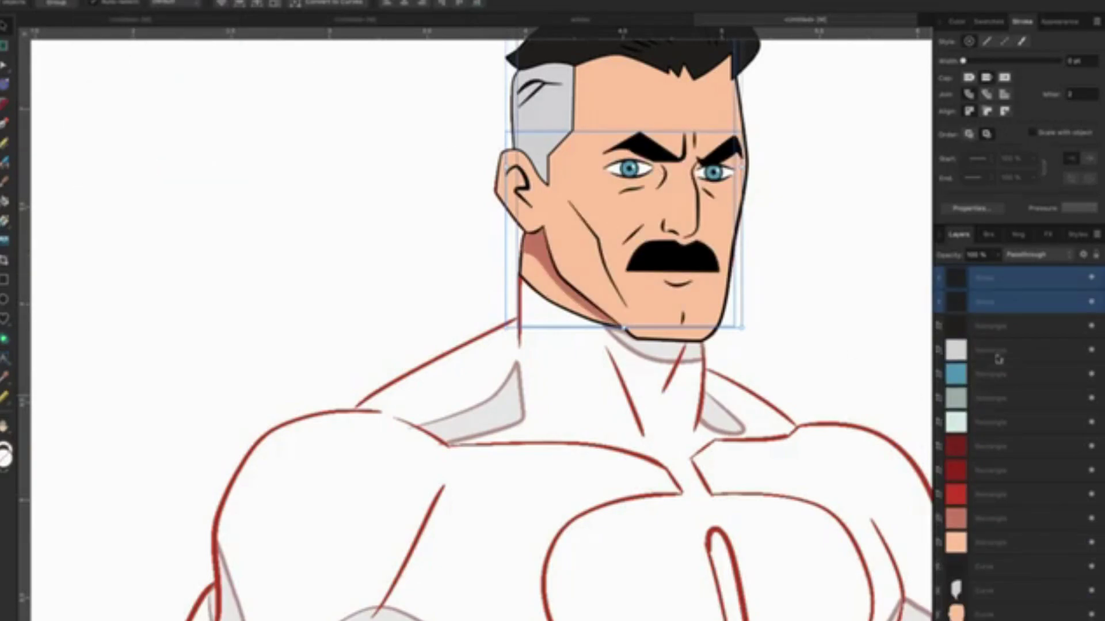
Move the face detail groups below the colour rectangles and group them with the skin shape.
drag(989, 305, 1001, 547)
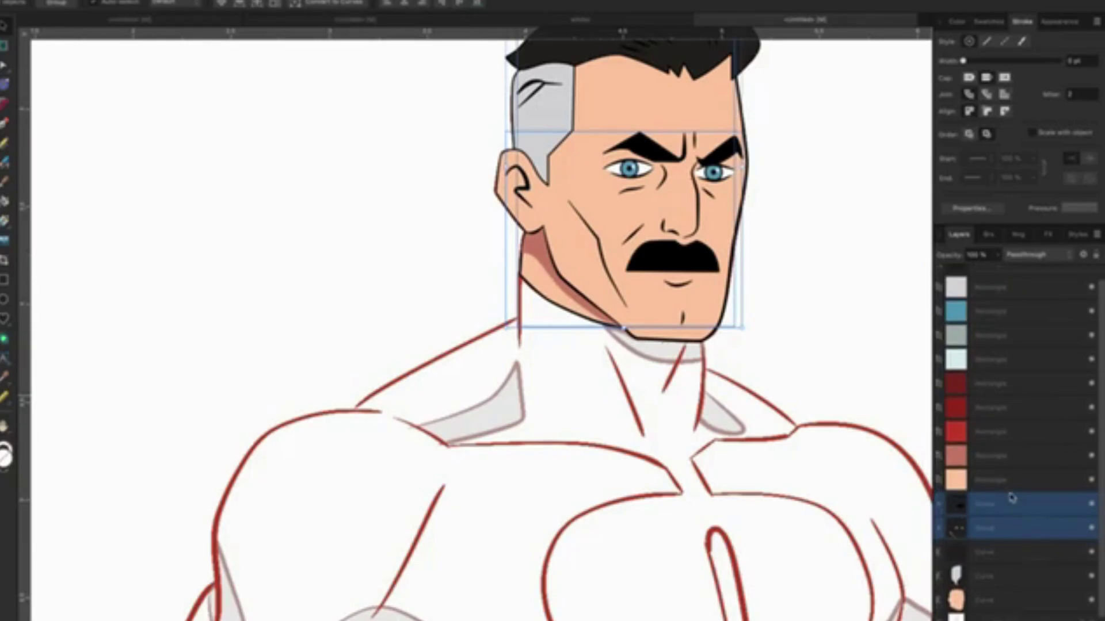
scroll(1008, 499, down, 1)
click(1010, 568)
click(1003, 592)
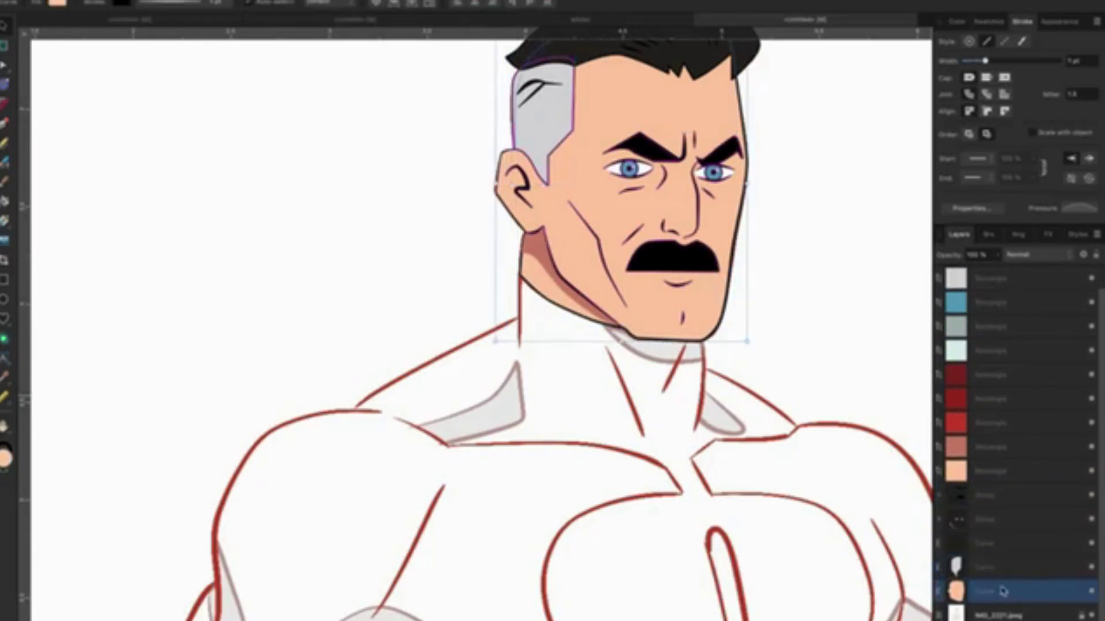
shift+click(1003, 502)
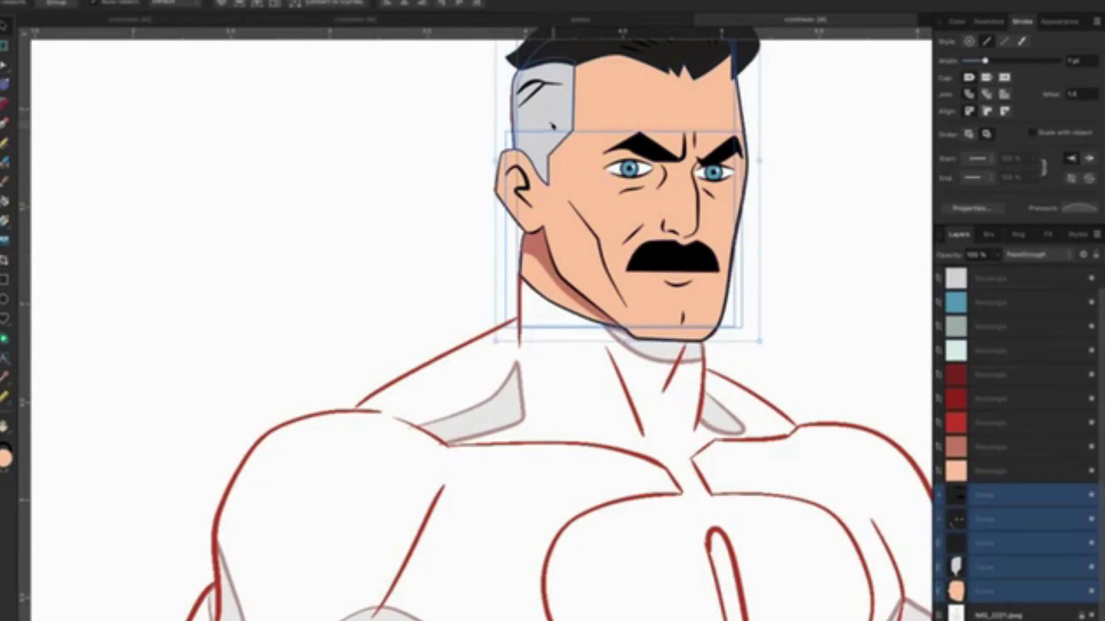
right_click(550, 120)
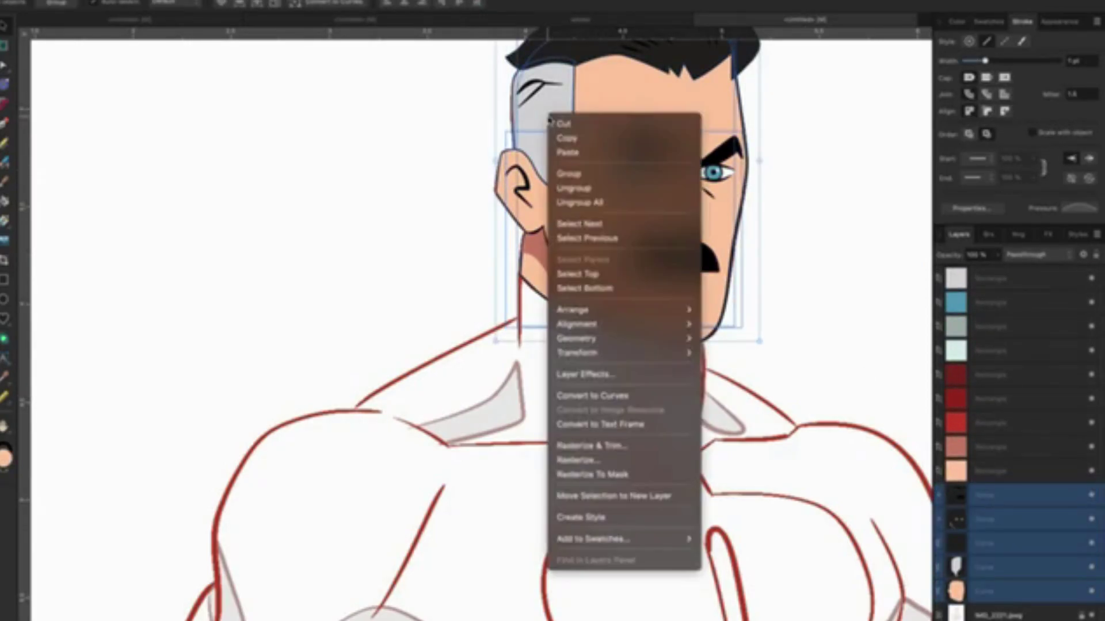
click(570, 173)
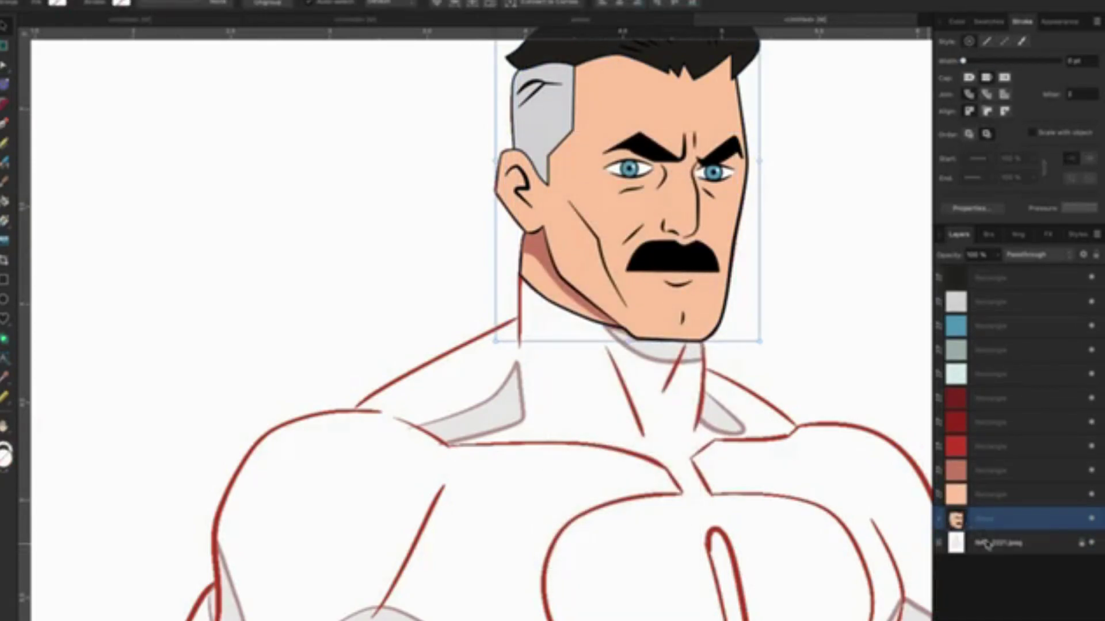
click(985, 543)
Inspect the black jaw outline's nodes with the Node and Corner tools.
scroll(626, 385, down, 1)
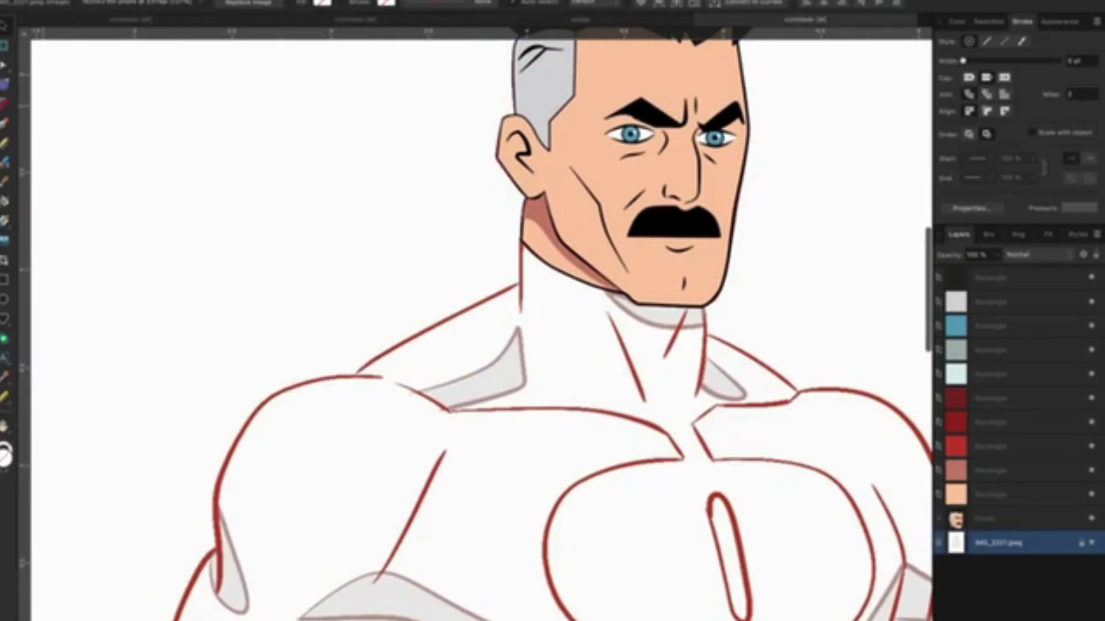
click(5, 122)
scroll(475, 238, down, 1)
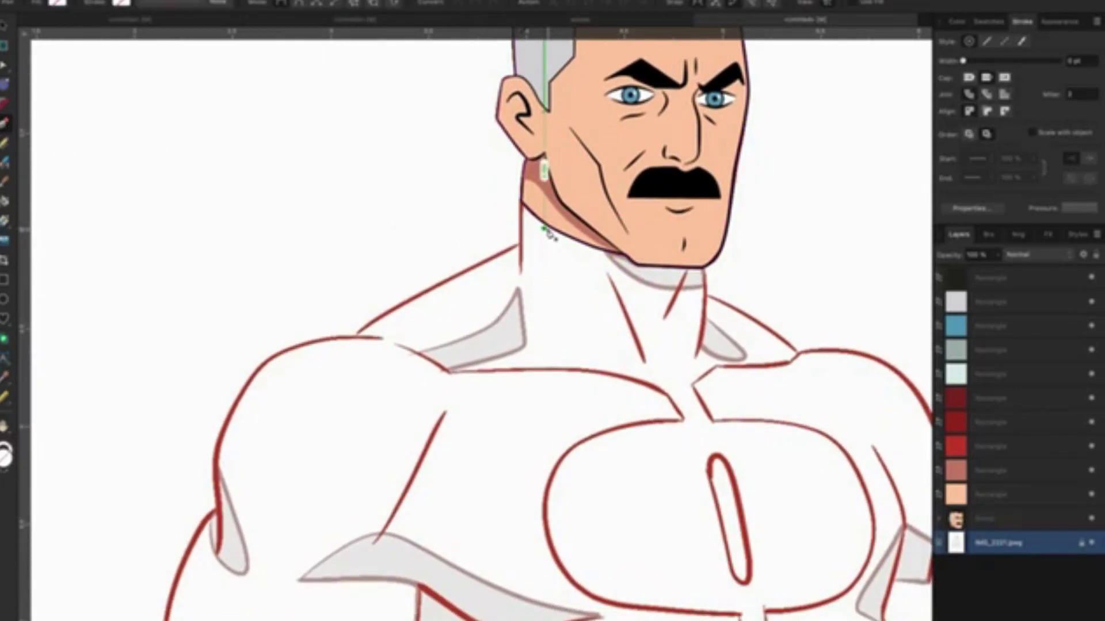
scroll(548, 234, down, 1)
scroll(548, 231, down, 3)
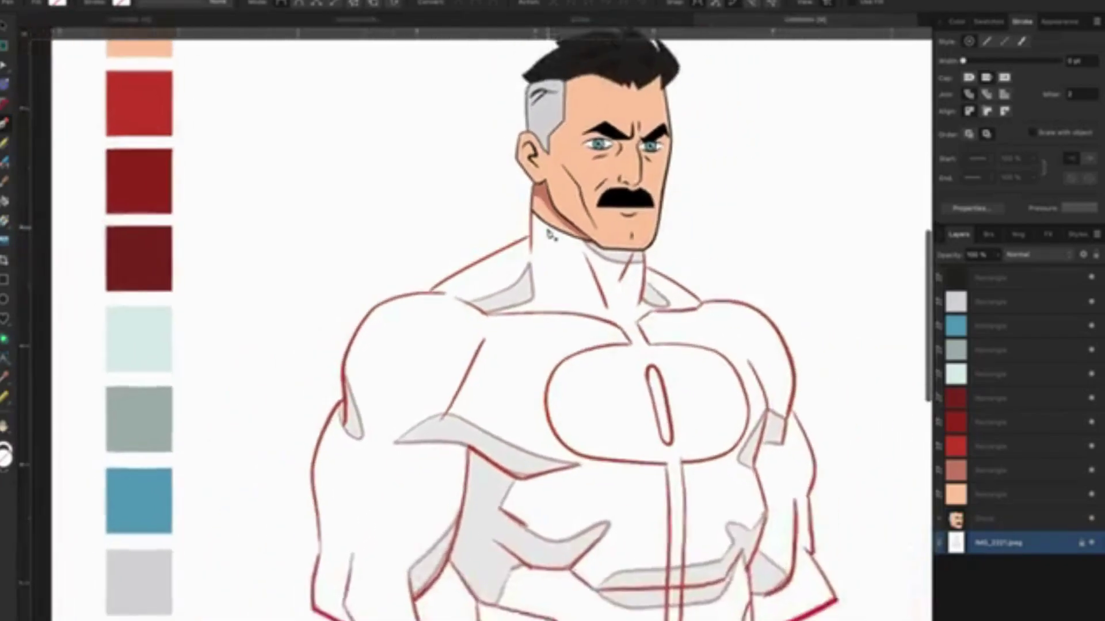
scroll(547, 232, up, 5)
scroll(578, 247, up, 2)
scroll(567, 246, up, 2)
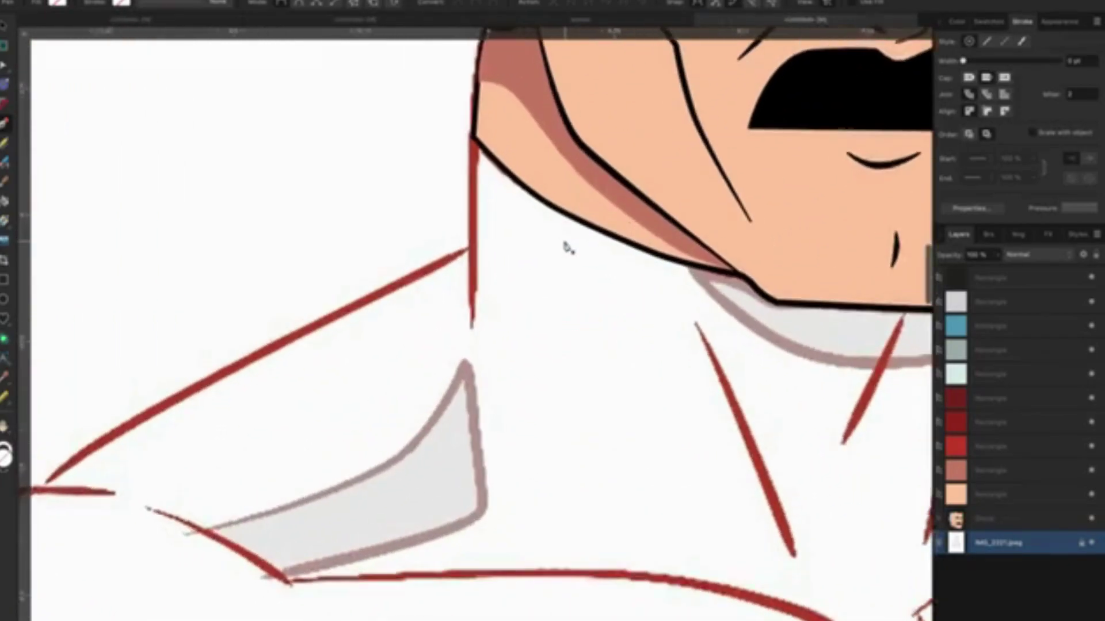
click(4, 65)
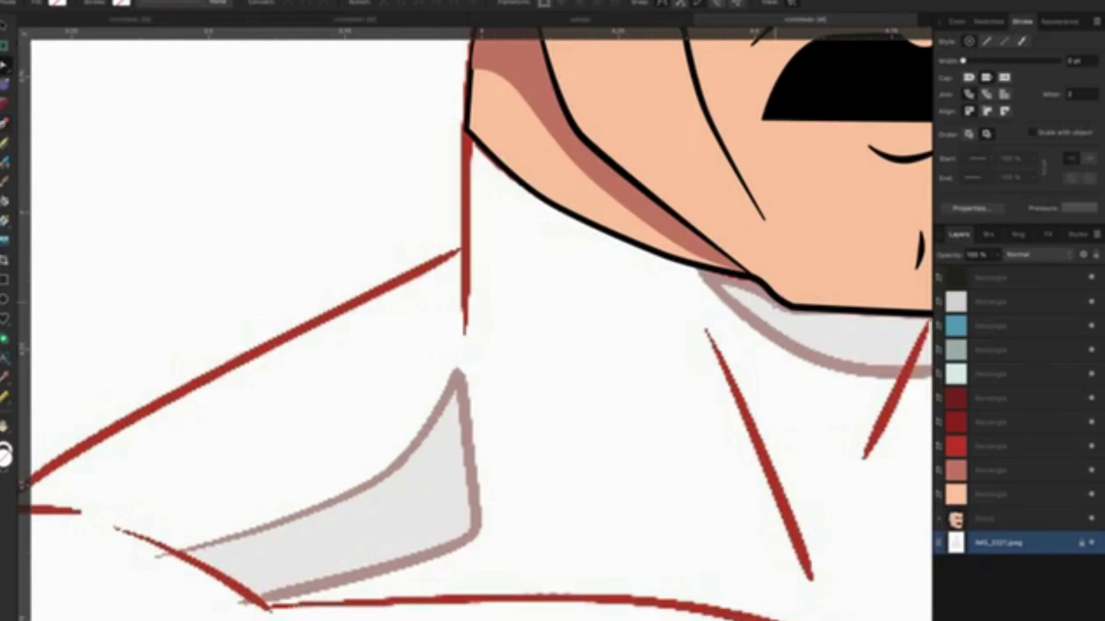
click(786, 305)
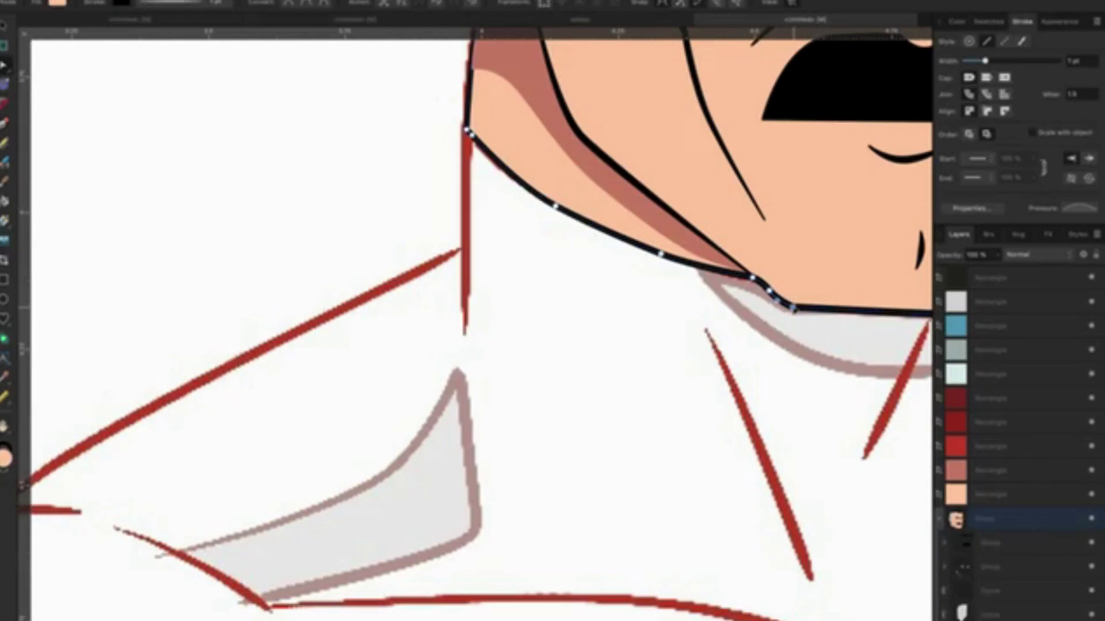
key(c)
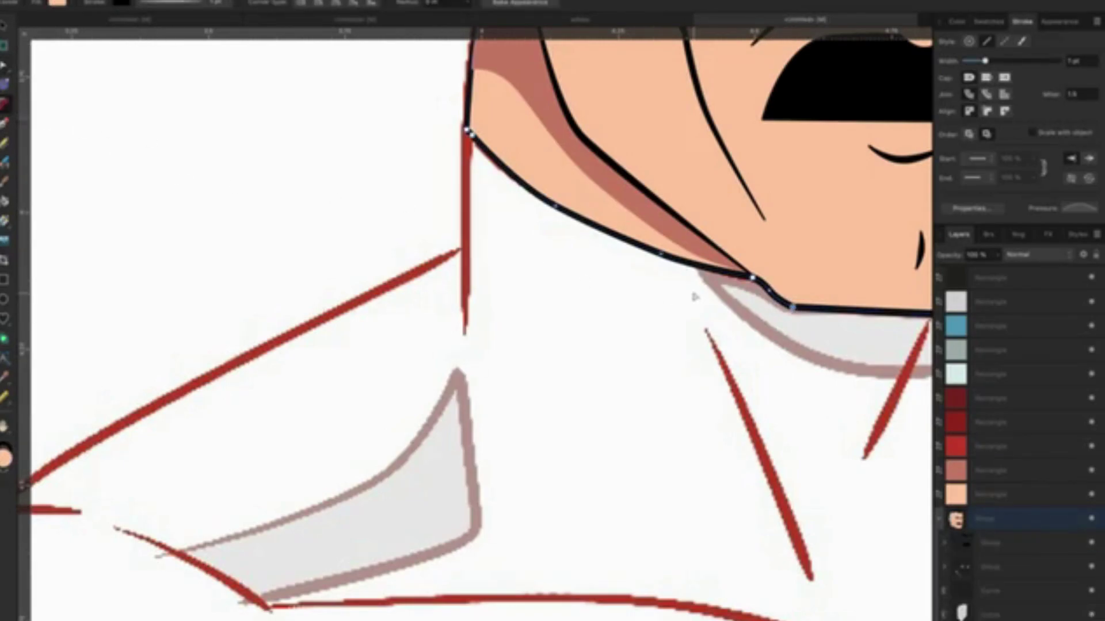
key(v)
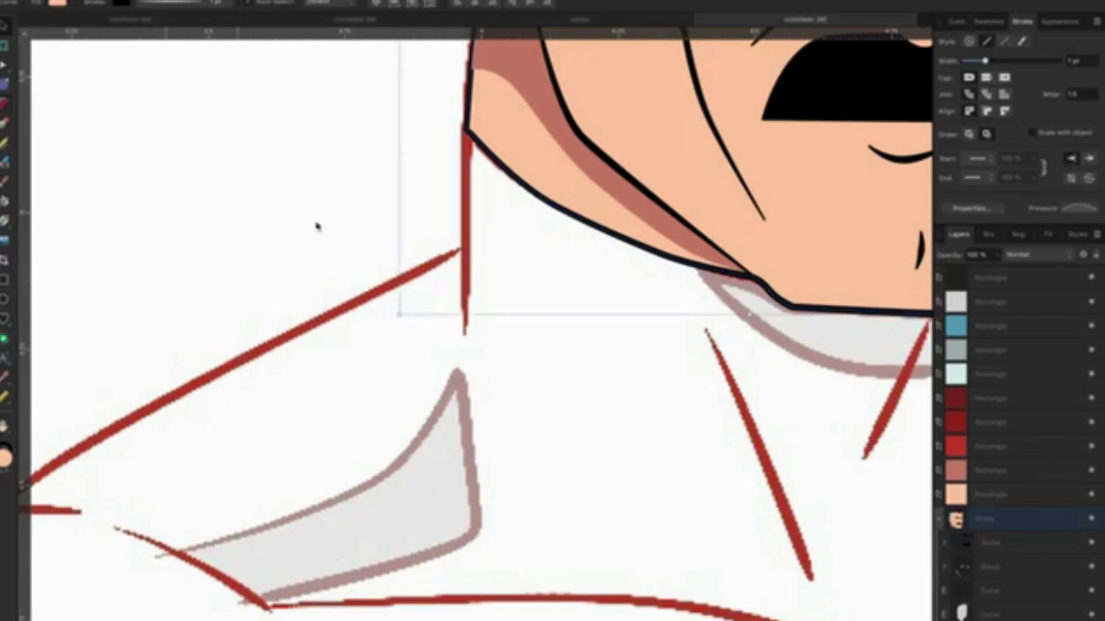
Collapse the head and face groups, pick the Pen tool and zoom onto the neck.
scroll(455, 299, down, 3)
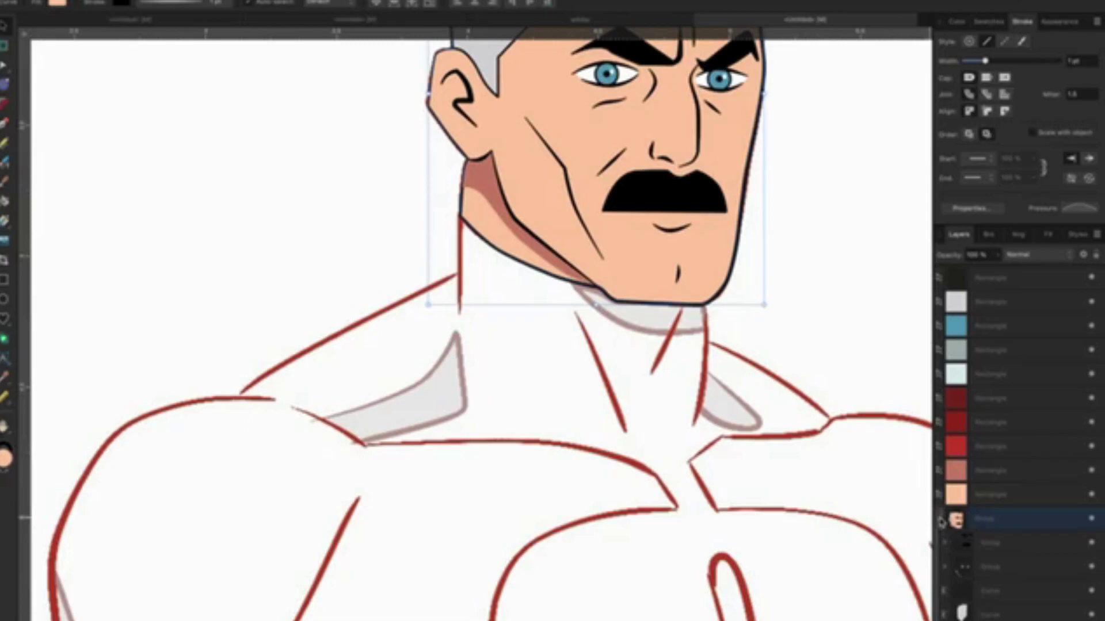
click(941, 522)
click(991, 543)
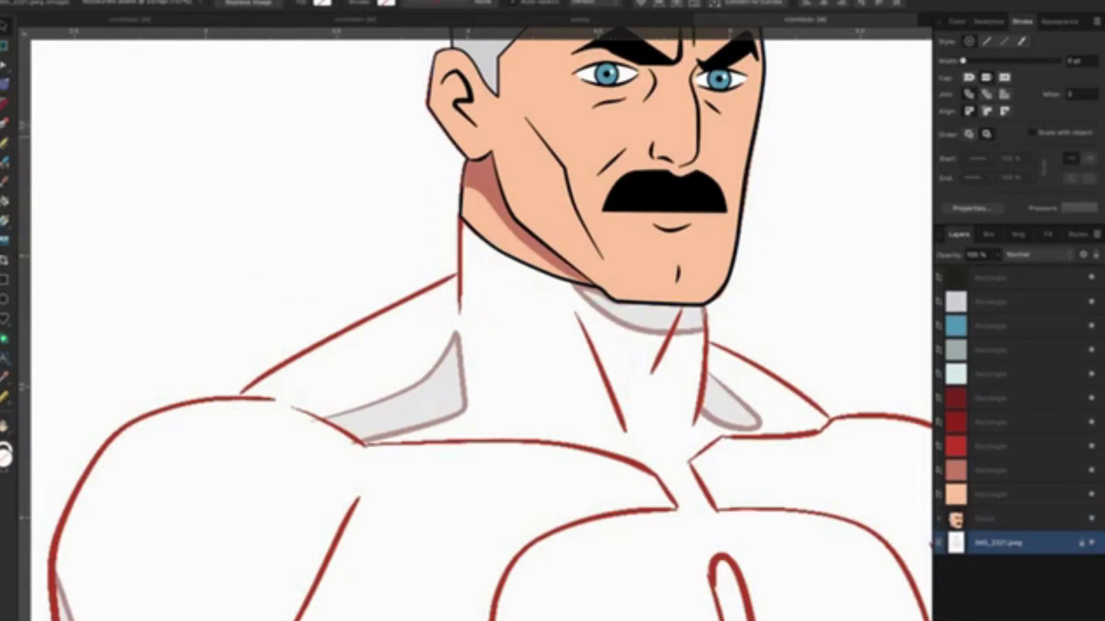
click(7, 125)
scroll(426, 219, down, 1)
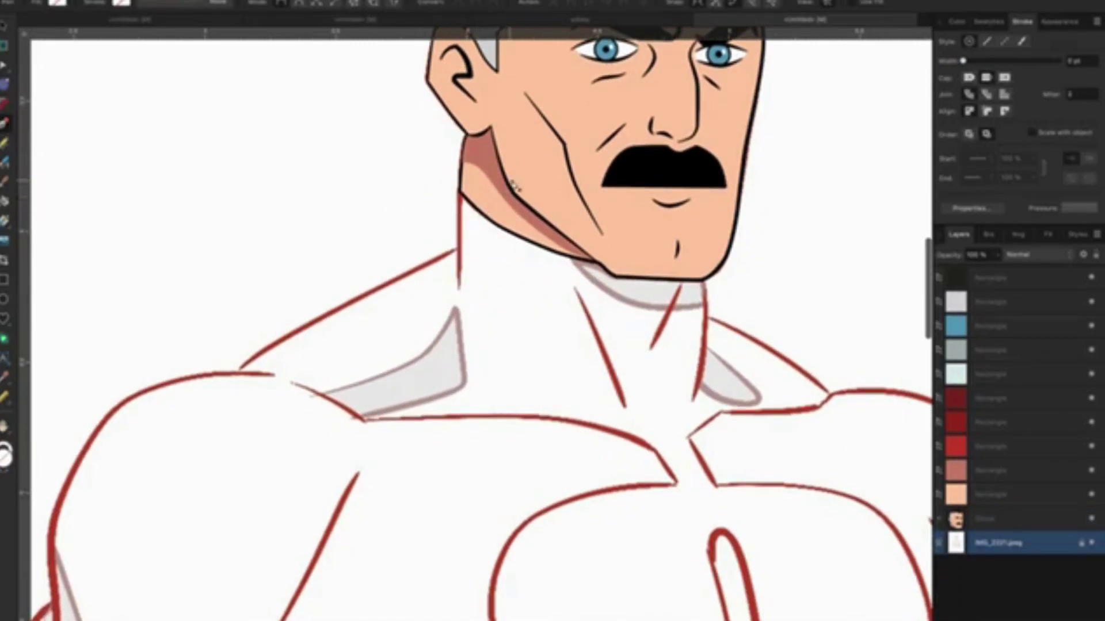
scroll(473, 231, up, 1)
scroll(471, 227, up, 3)
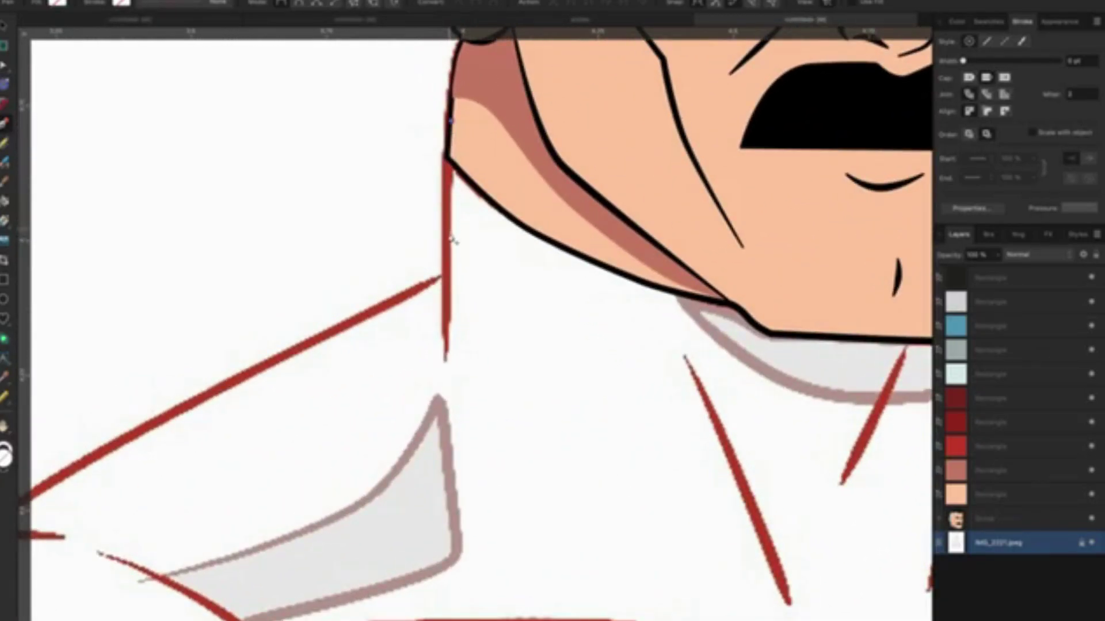
Start a Pen path on the neck sketch line and give it a black stroke.
click(449, 279)
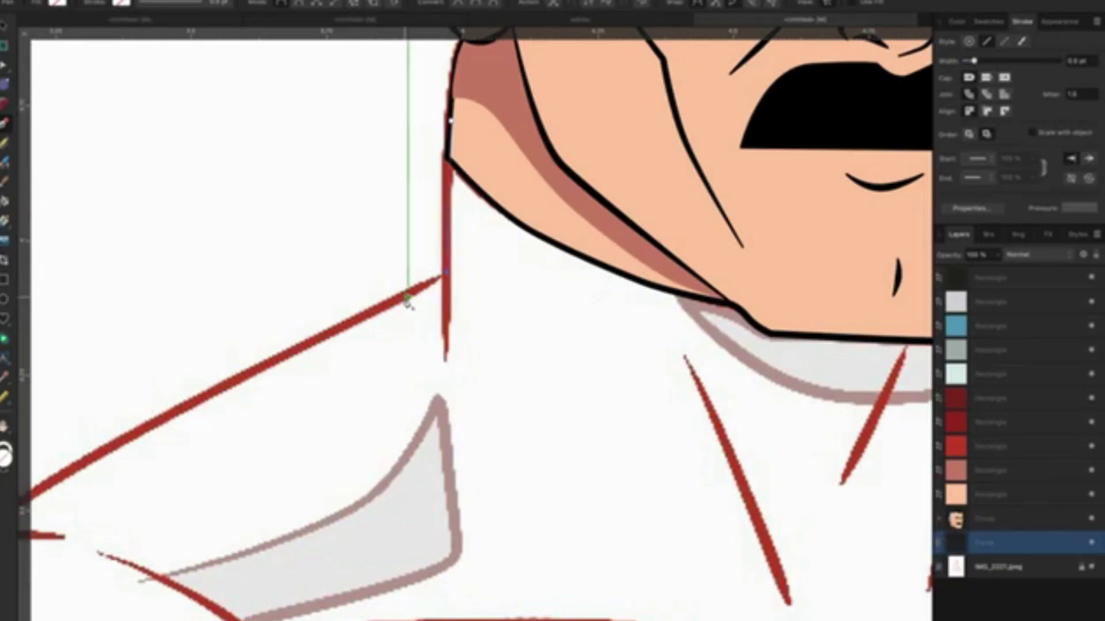
drag(401, 284, 624, 234)
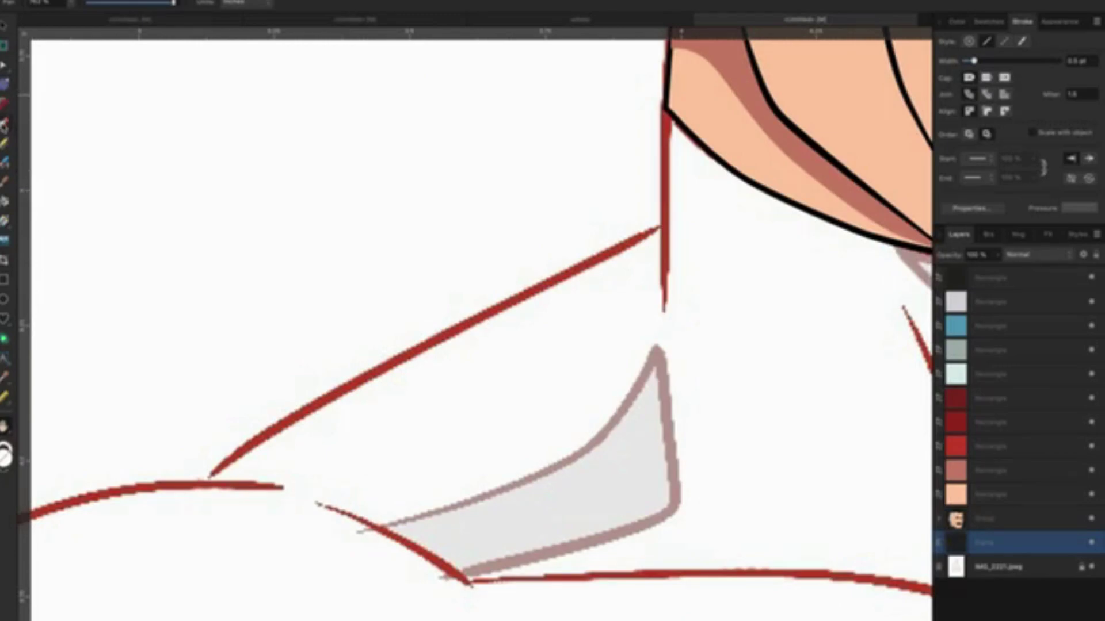
key(p)
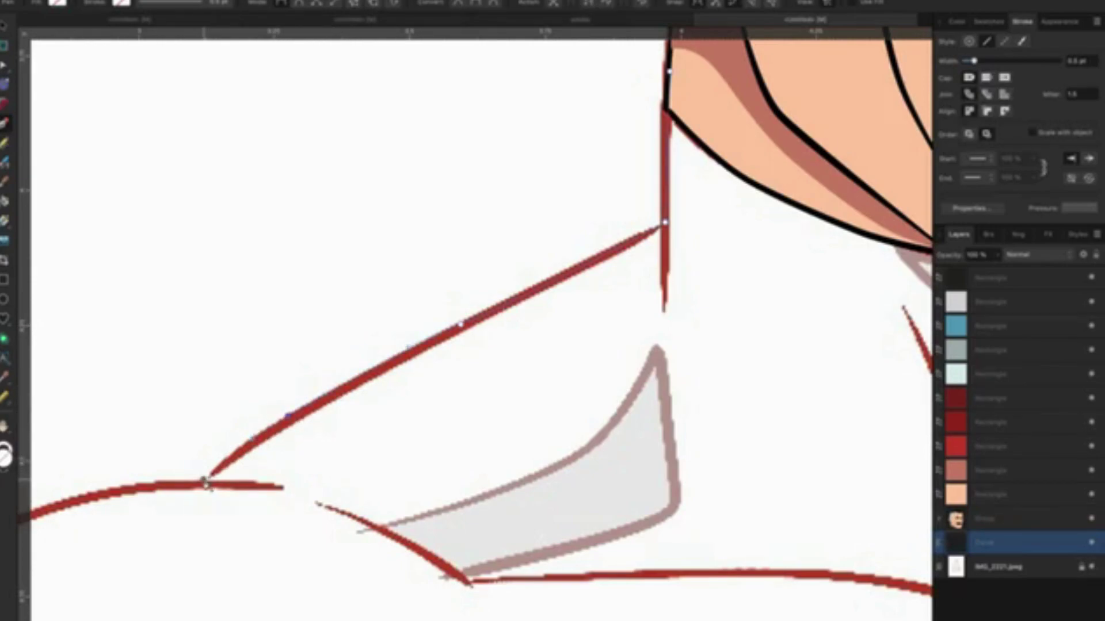
click(122, 3)
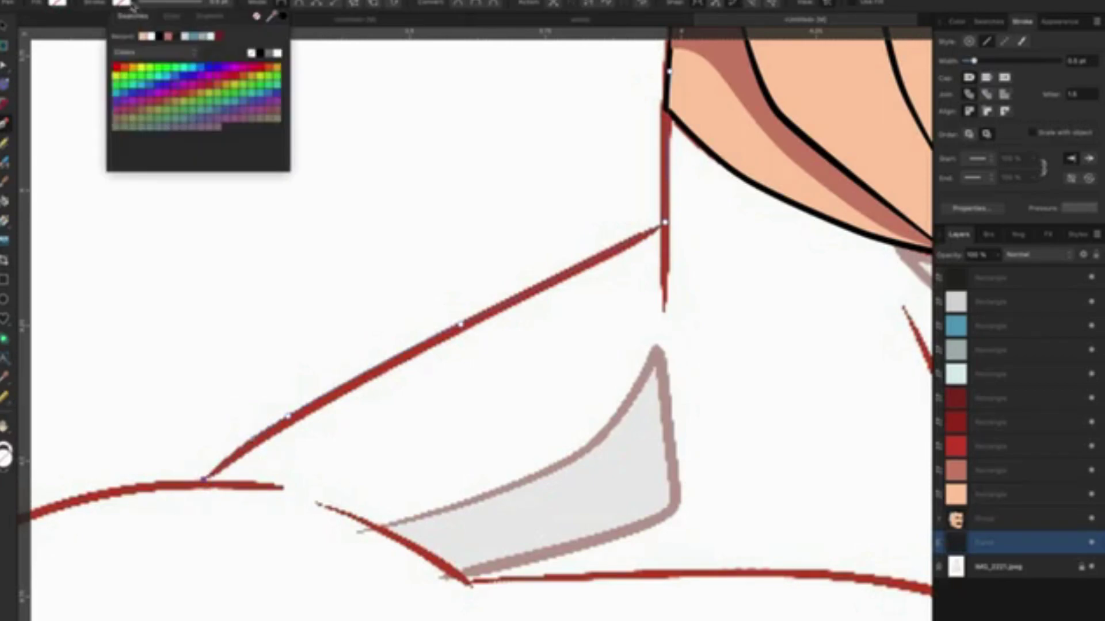
click(262, 53)
click(4, 25)
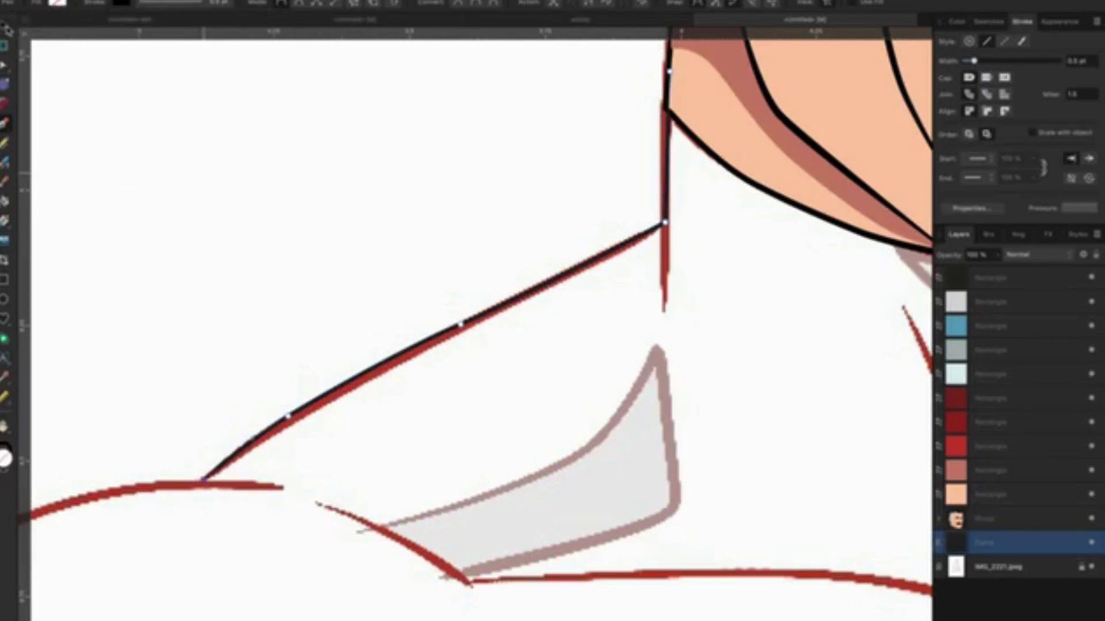
Extend the black curve around the shoulder and down the arm sketch line.
scroll(323, 248, down, 5)
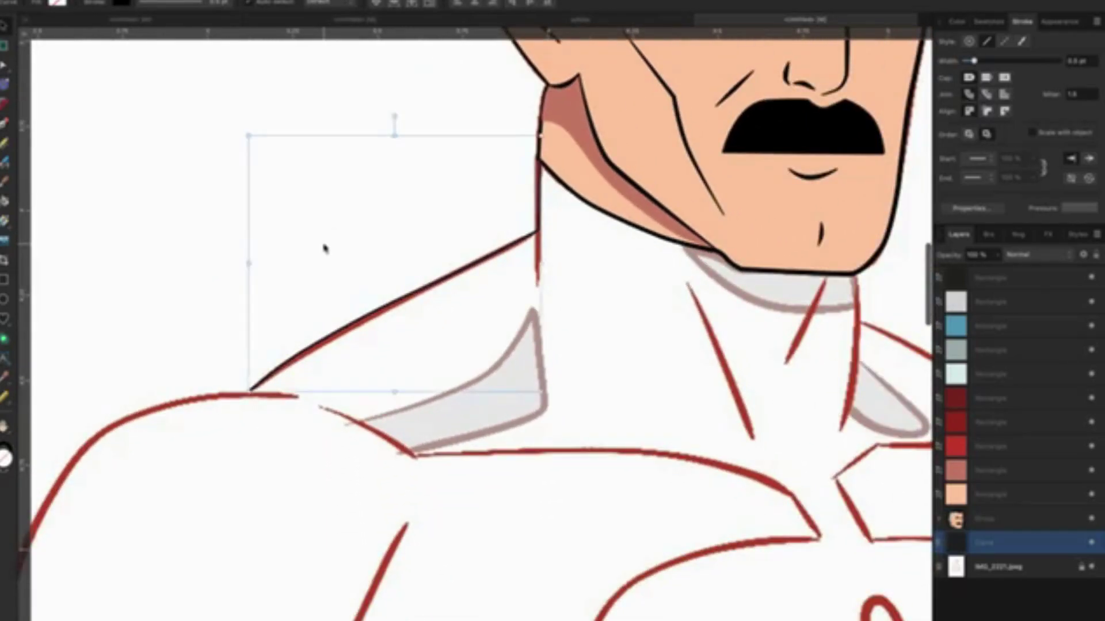
scroll(315, 256, down, 1)
key(a)
scroll(575, 339, left, 5)
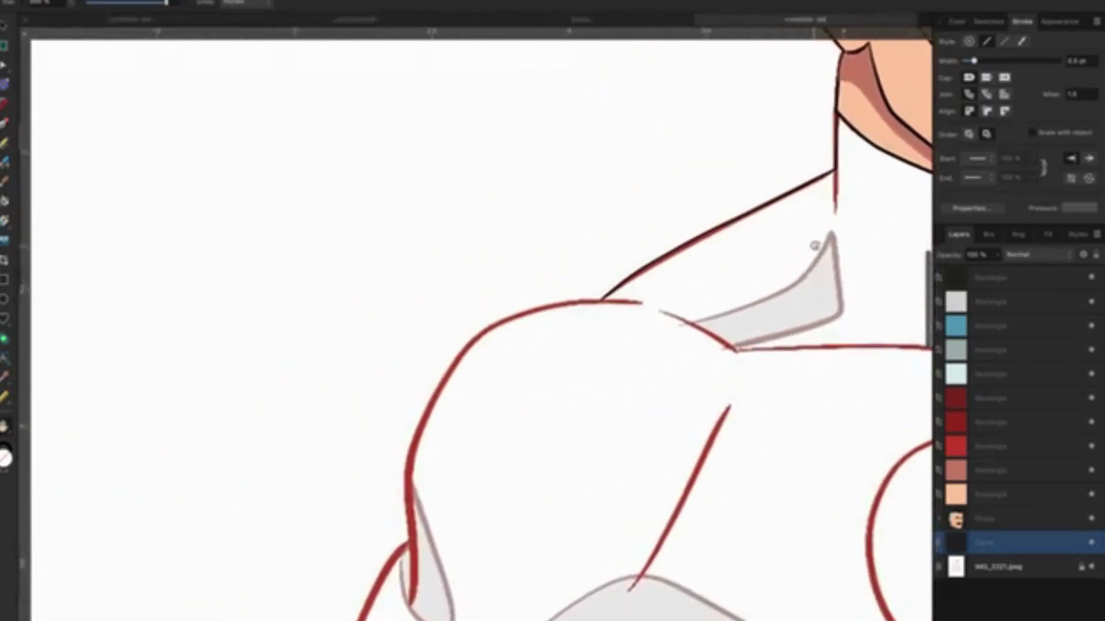
scroll(719, 345, left, 5)
scroll(747, 346, down, 2)
scroll(613, 333, up, 2)
scroll(614, 333, up, 1)
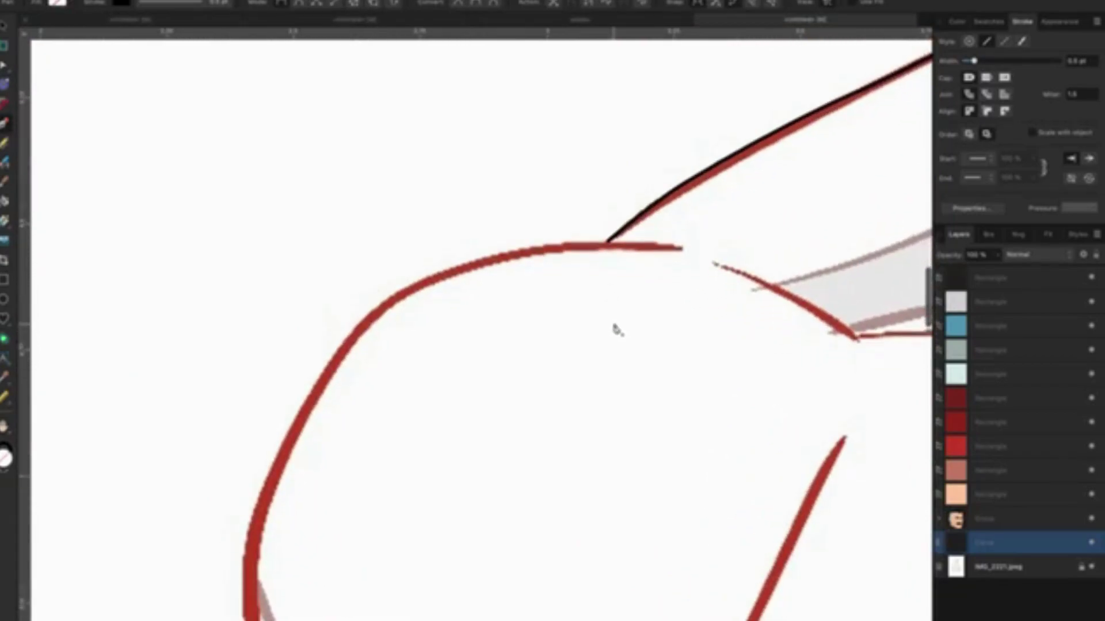
scroll(627, 318, up, 2)
scroll(631, 315, up, 1)
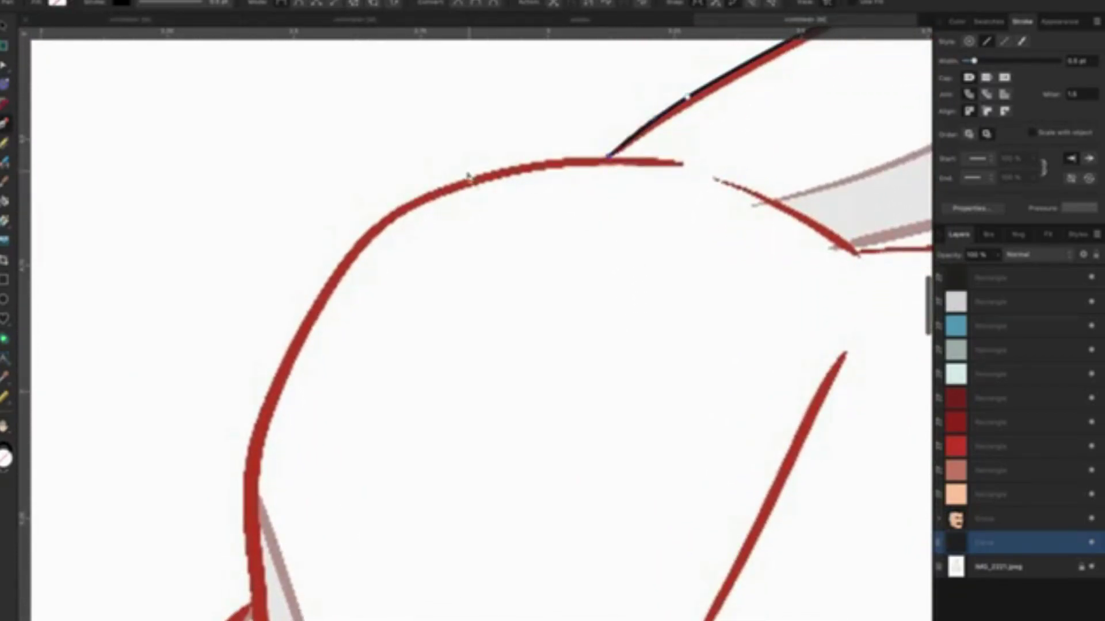
drag(460, 184, 388, 215)
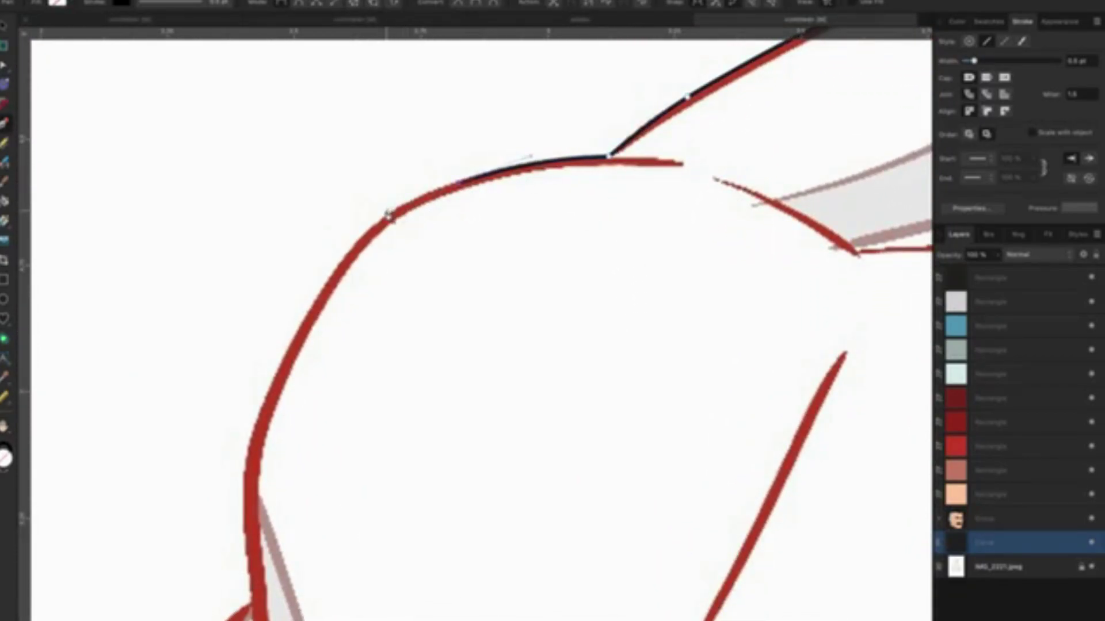
drag(322, 291, 308, 328)
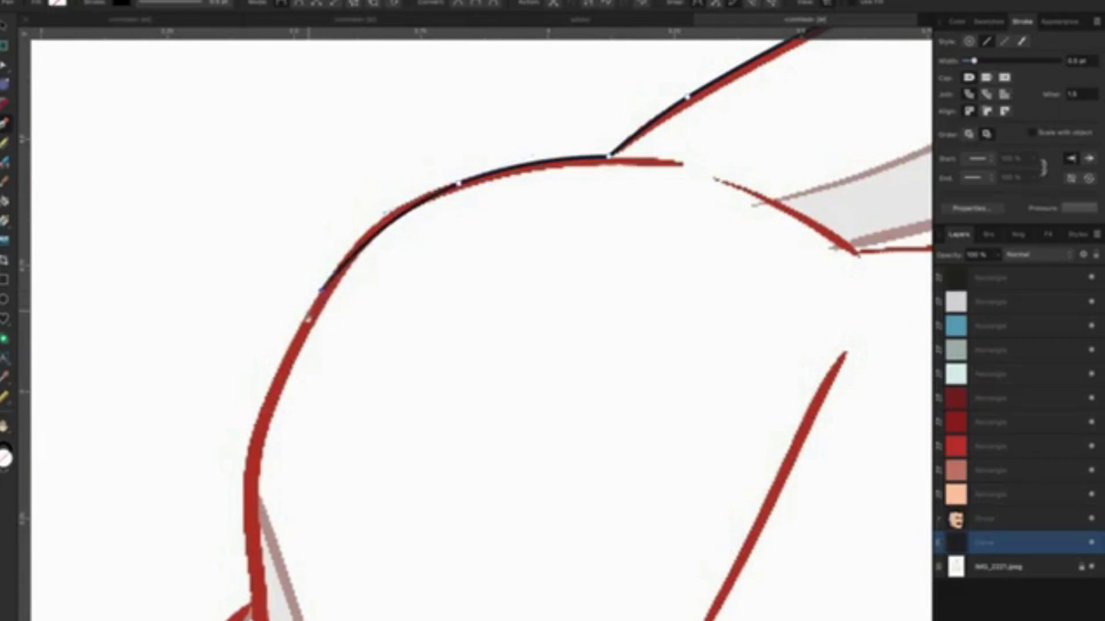
scroll(310, 322, down, 1)
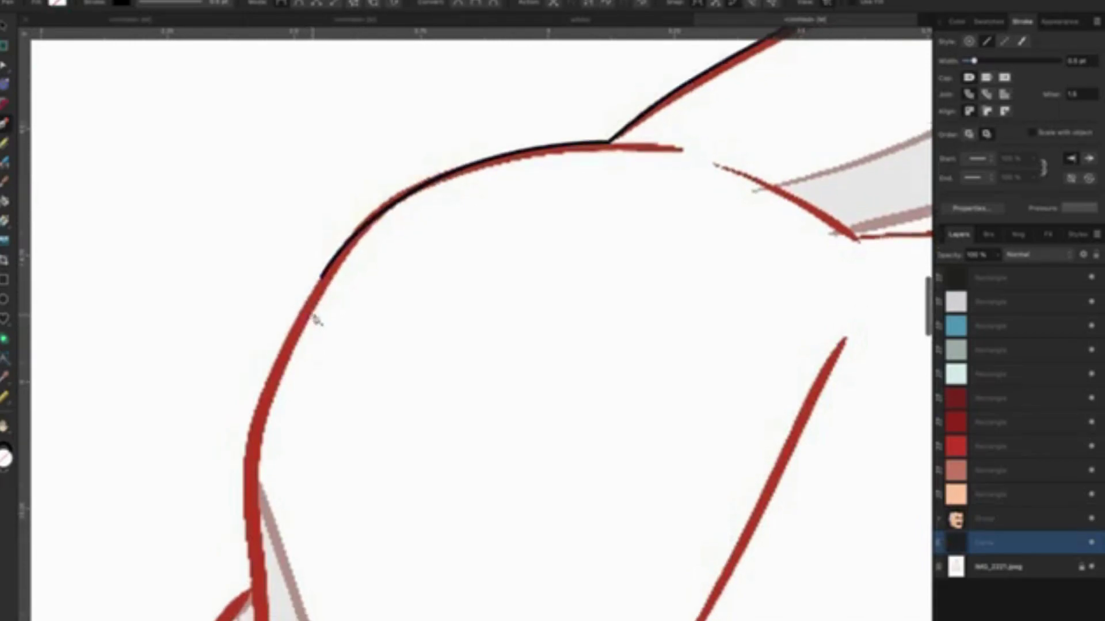
scroll(314, 316, down, 2)
scroll(314, 304, down, 4)
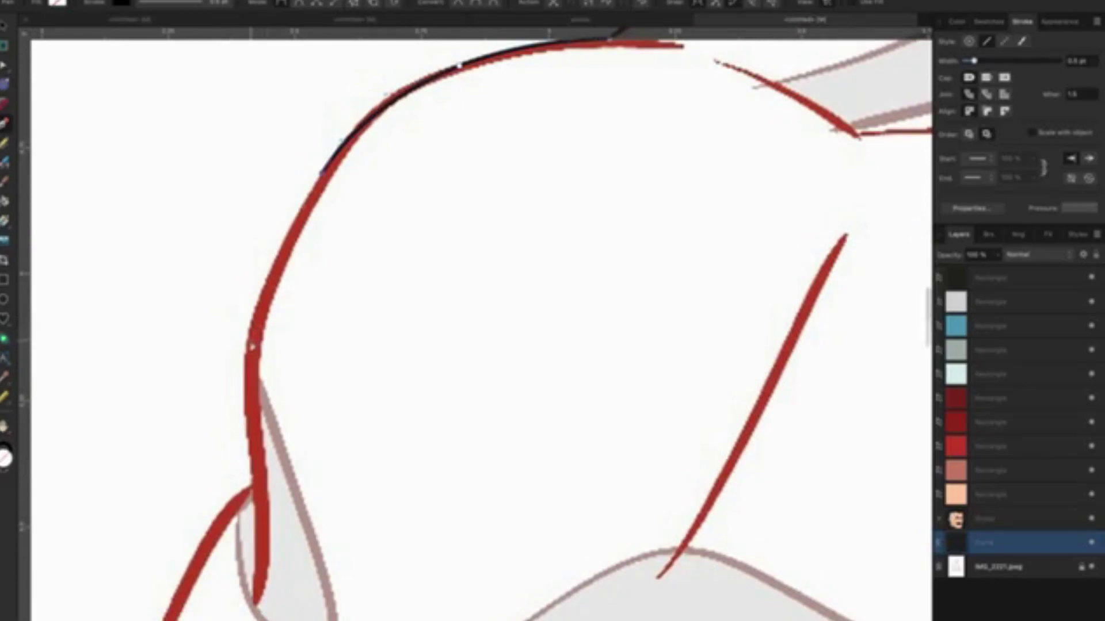
drag(247, 346, 245, 392)
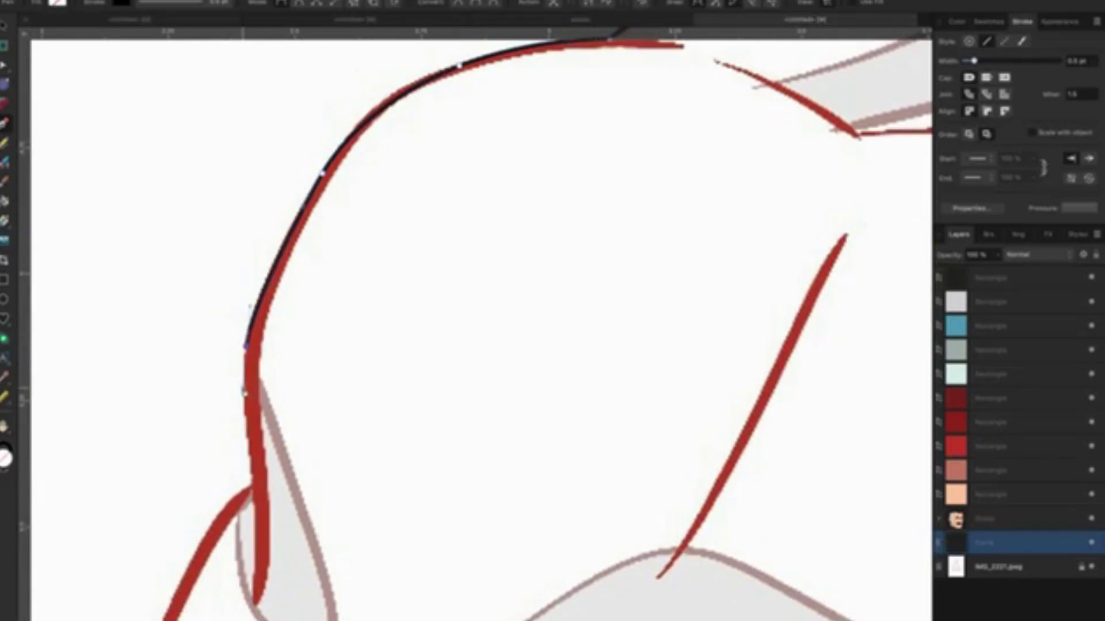
scroll(246, 368, down, 5)
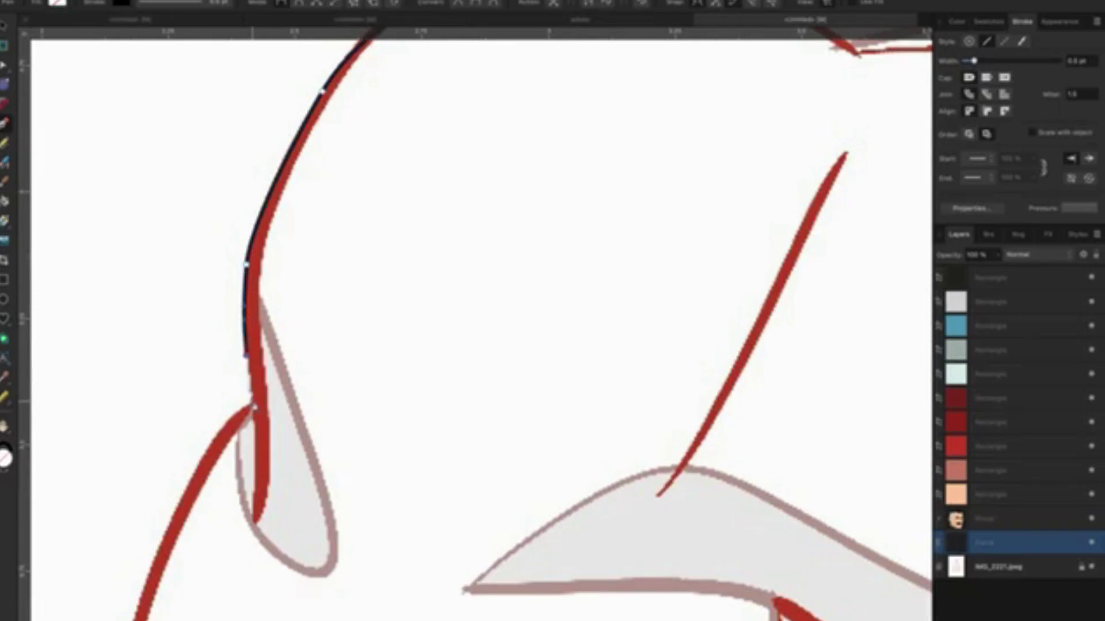
scroll(256, 400, down, 3)
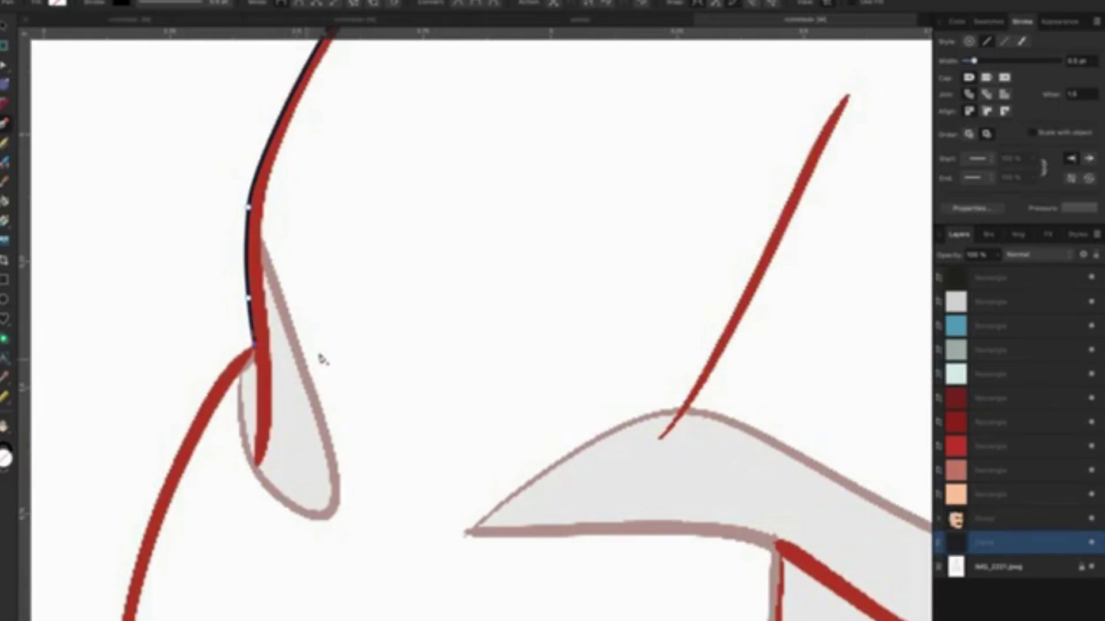
Trace the upper stretch of the left red suit edge with curved Pen nodes.
drag(340, 328, 573, 99)
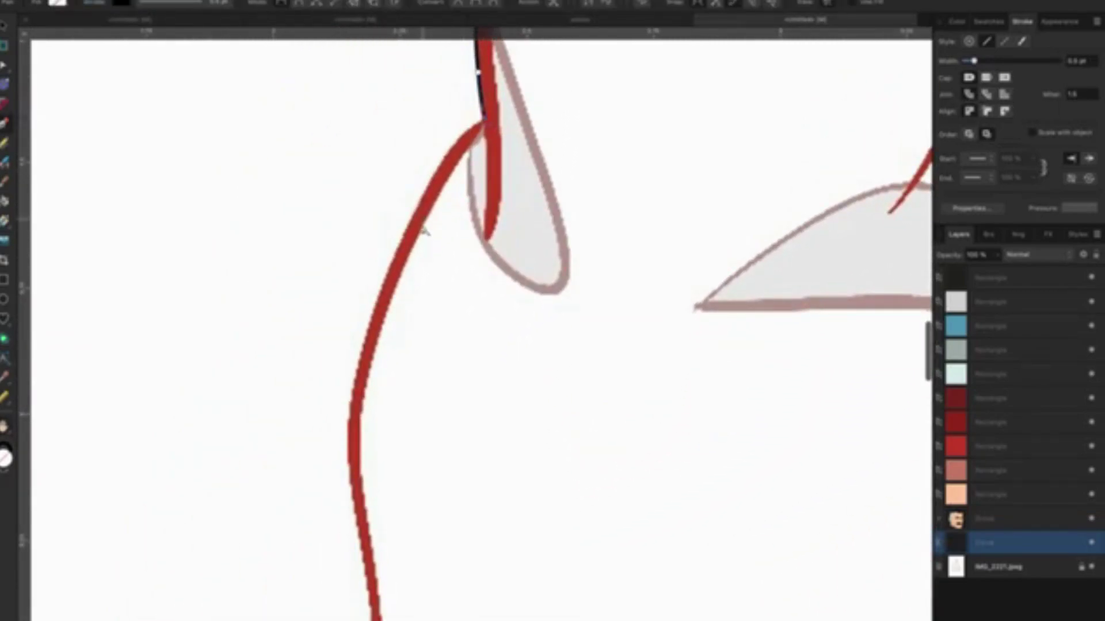
drag(423, 230, 420, 214)
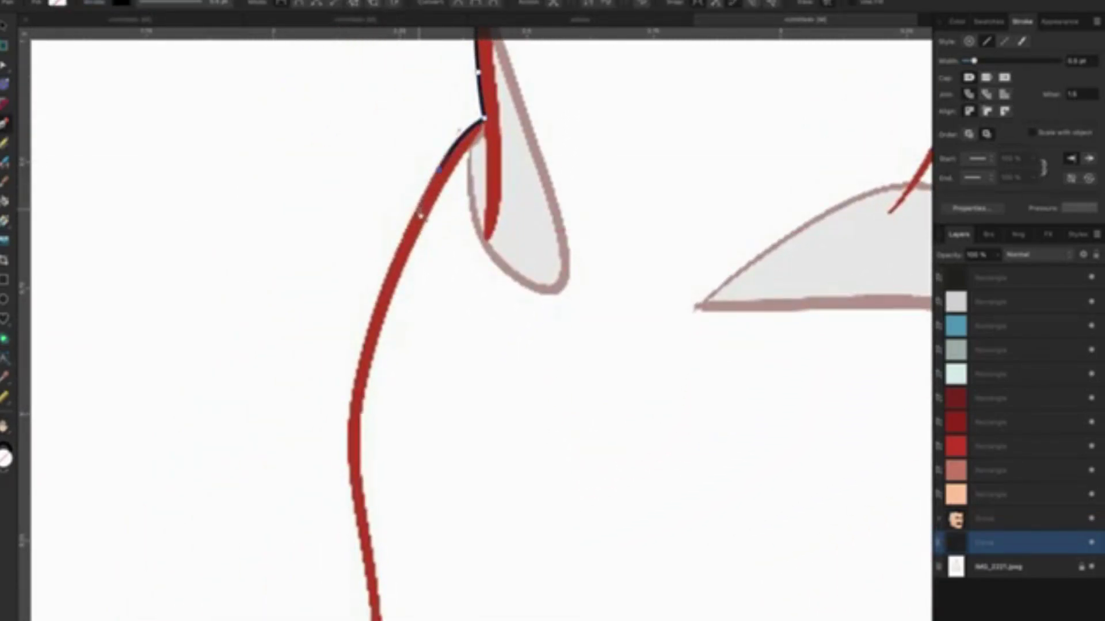
scroll(408, 233, down, 3)
scroll(405, 236, down, 2)
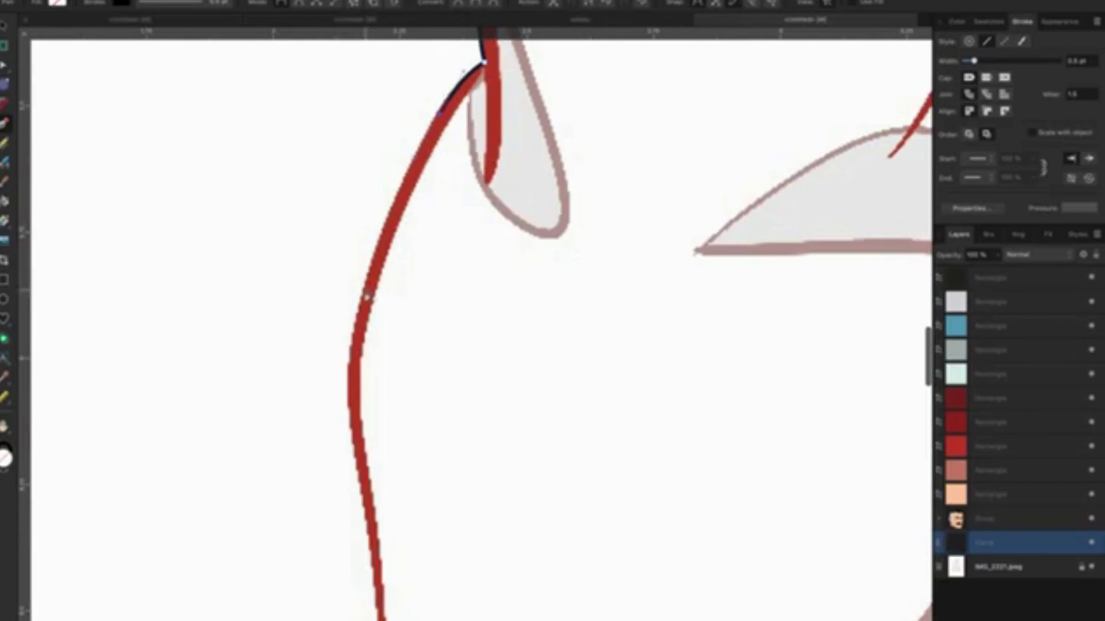
drag(365, 296, 359, 319)
scroll(362, 310, down, 5)
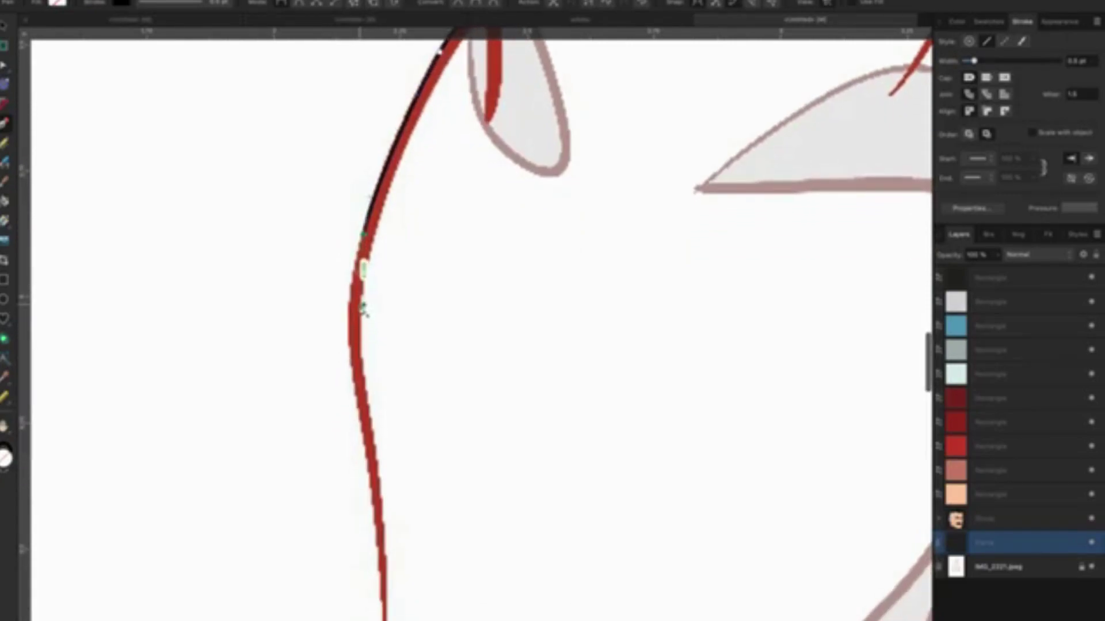
scroll(360, 322, down, 5)
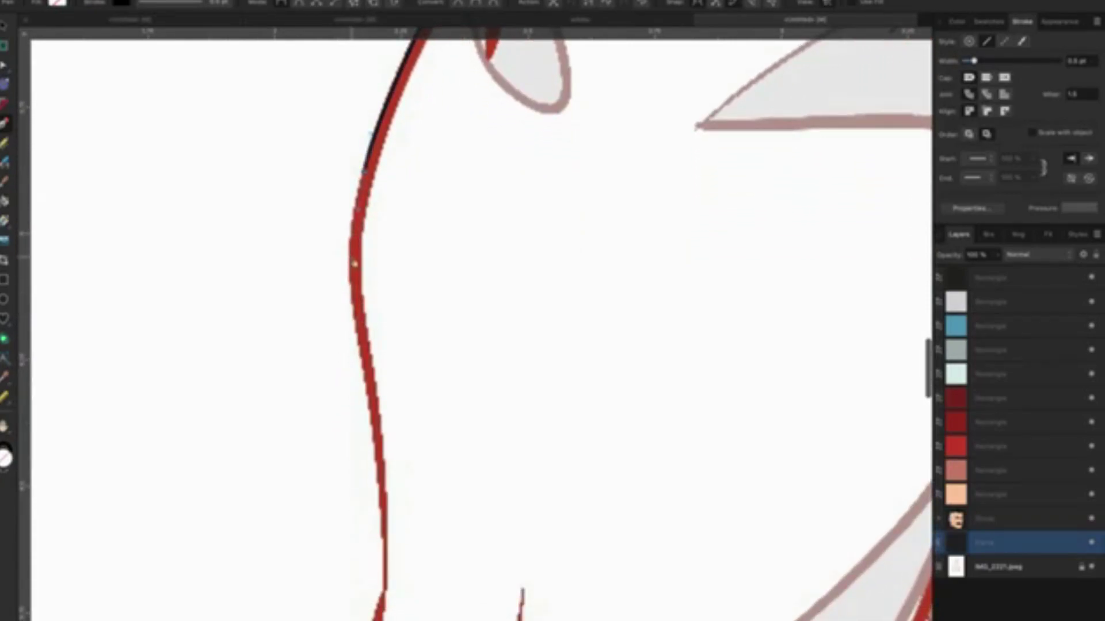
mouse_move(363, 170)
mouse_down()
mouse_move(353, 248)
mouse_move(356, 308)
mouse_move(369, 314)
mouse_up()
Continue the dark curve down the left edge toward its bottom corner.
scroll(356, 310, down, 3)
scroll(359, 288, down, 2)
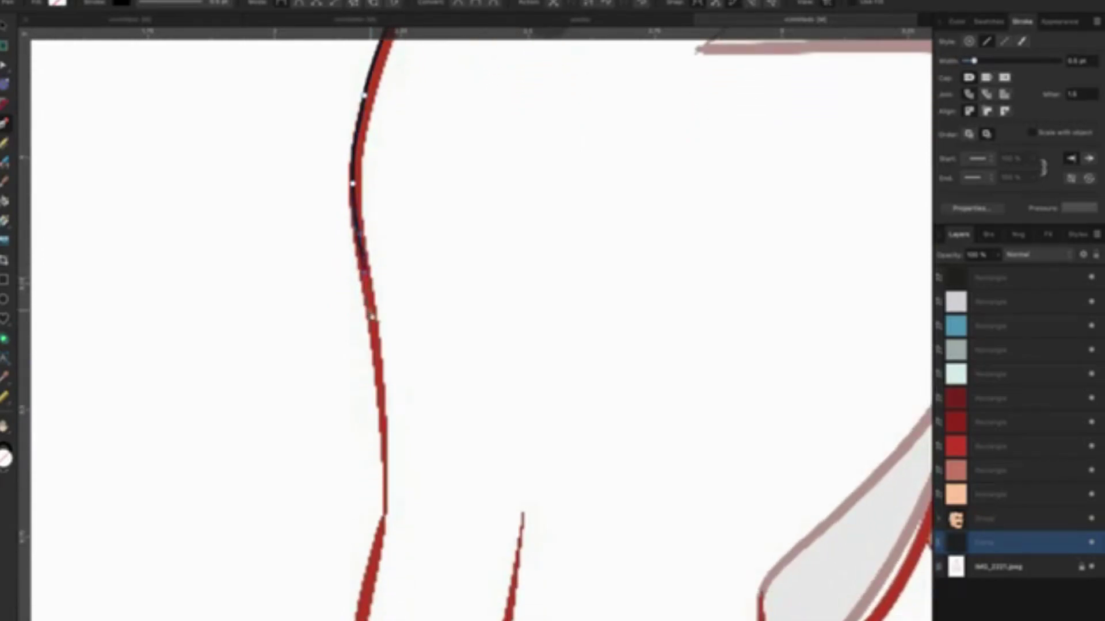
scroll(371, 311, down, 2)
scroll(379, 305, down, 2)
scroll(387, 299, down, 1)
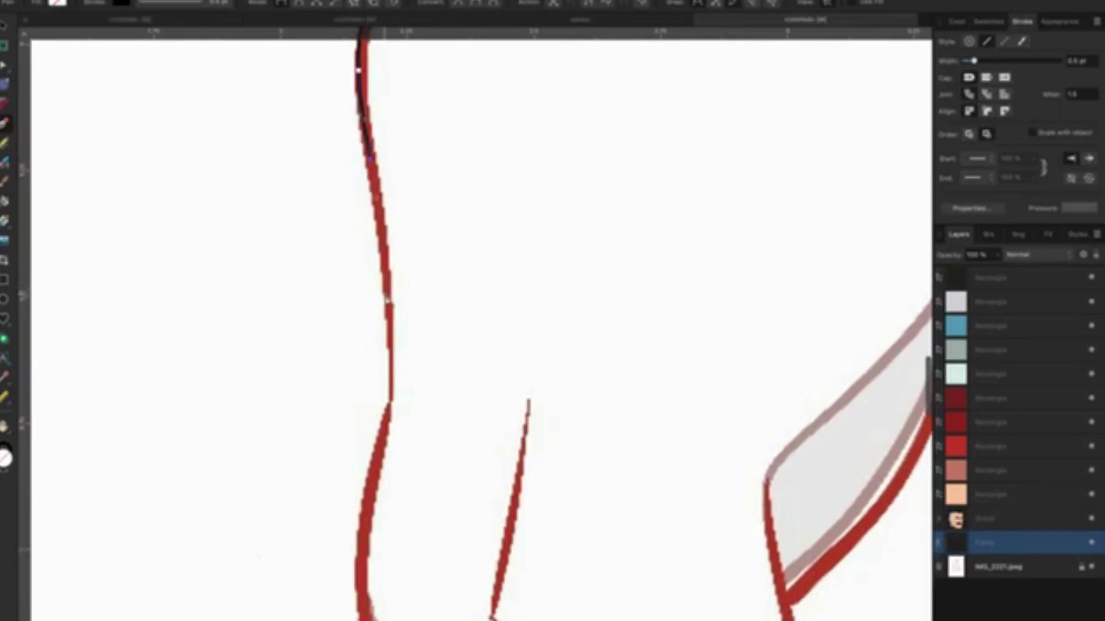
drag(388, 311, 388, 349)
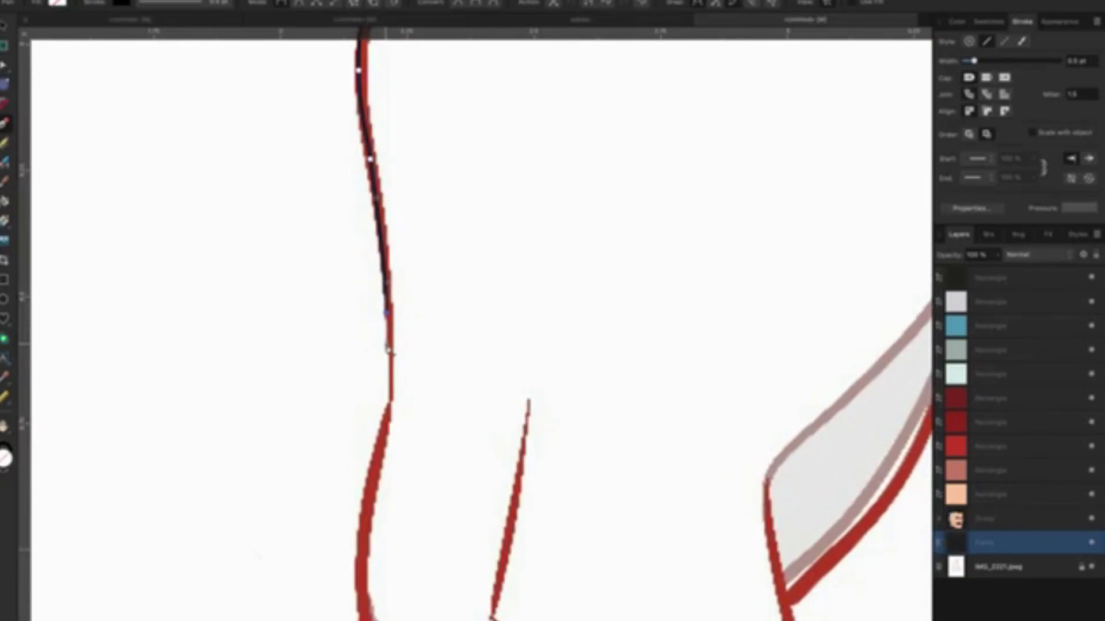
scroll(402, 352, down, 3)
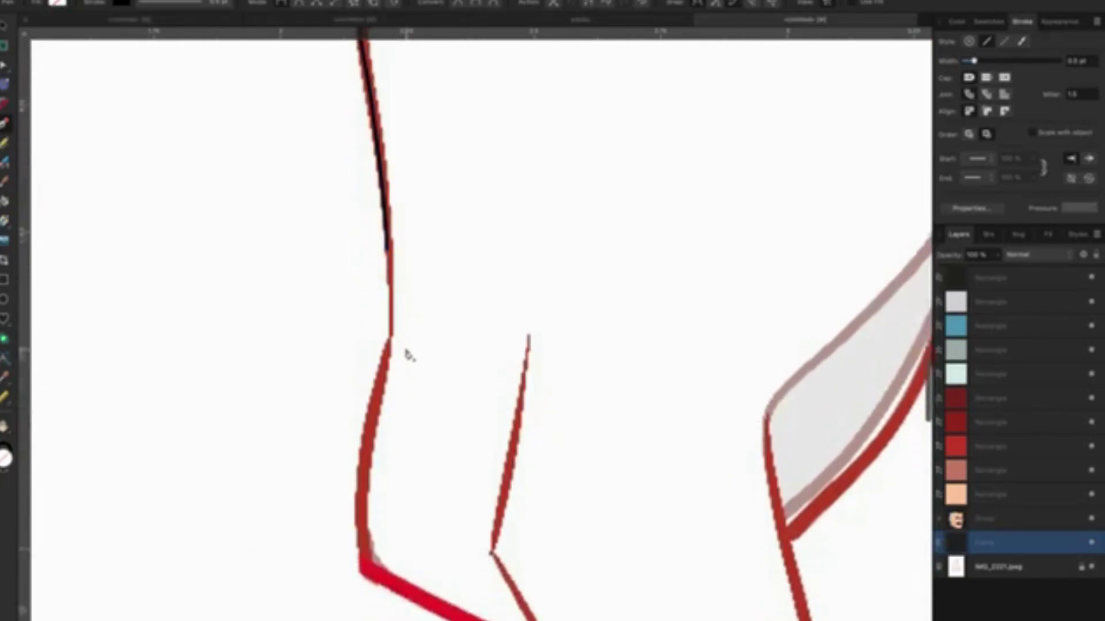
scroll(406, 352, down, 1)
drag(389, 321, 386, 351)
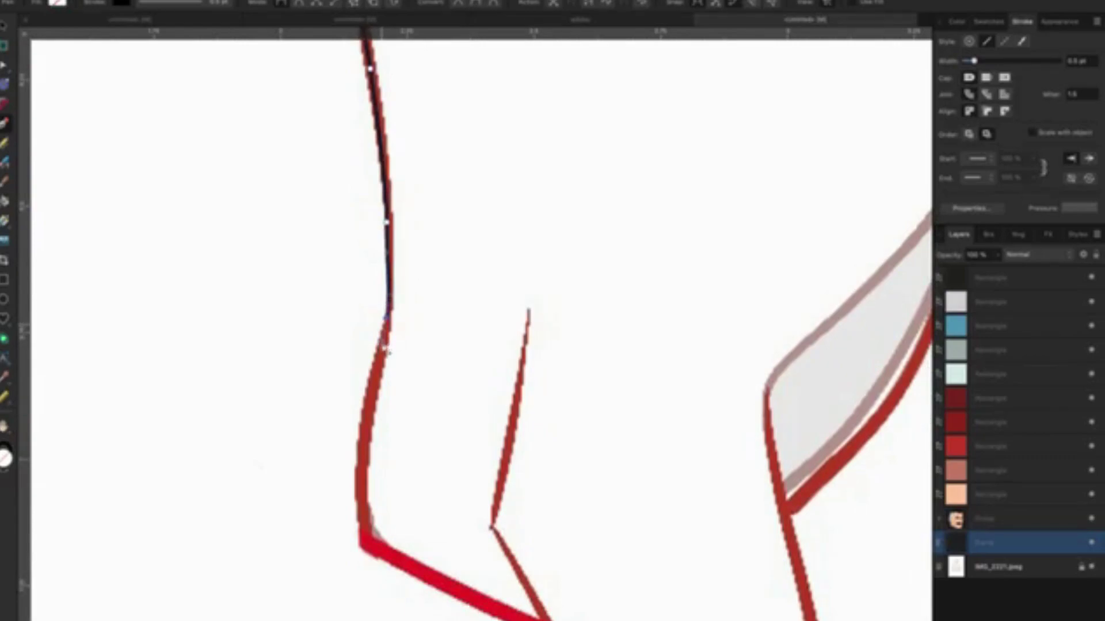
scroll(385, 347, down, 3)
scroll(386, 341, down, 3)
scroll(387, 342, down, 2)
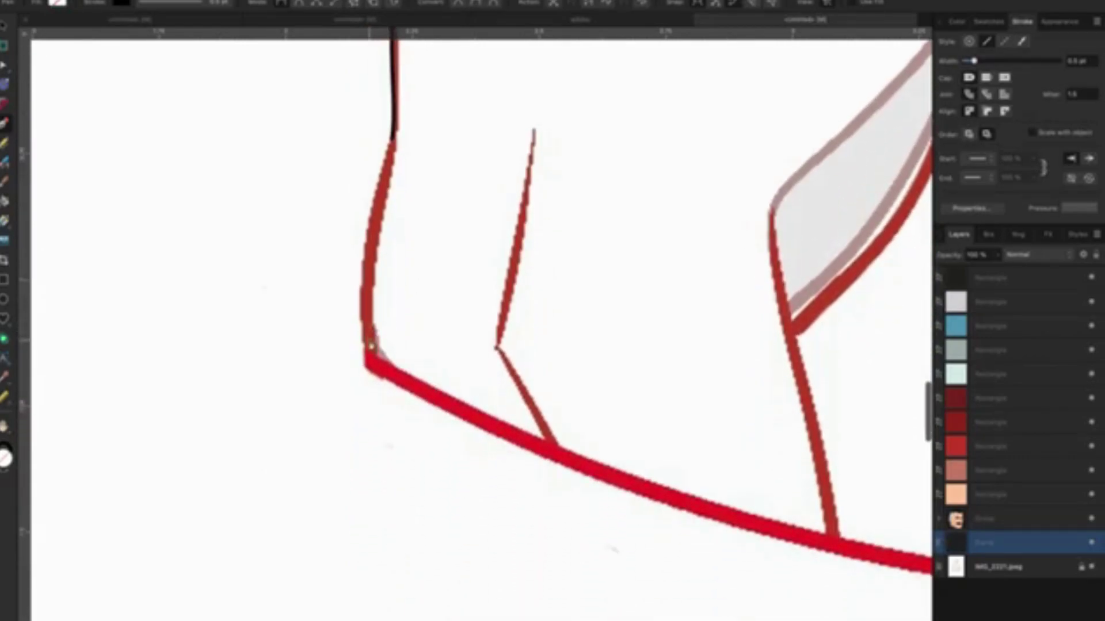
drag(365, 343, 377, 380)
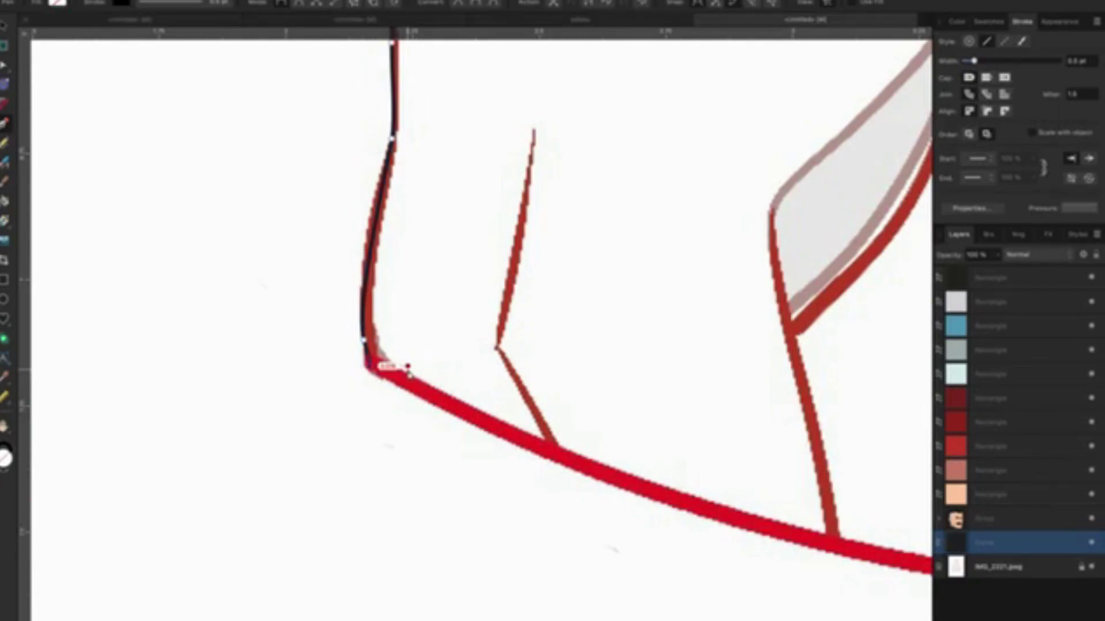
Remove the faulty dark trace along the left suit edge via the Edit menu.
click(93, 1)
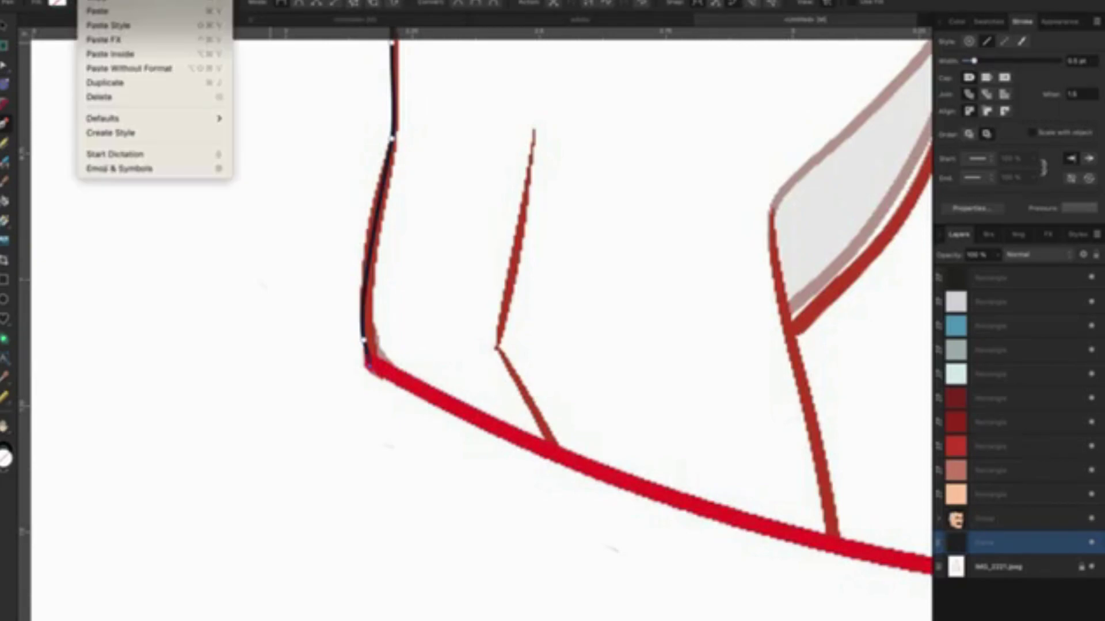
click(99, 97)
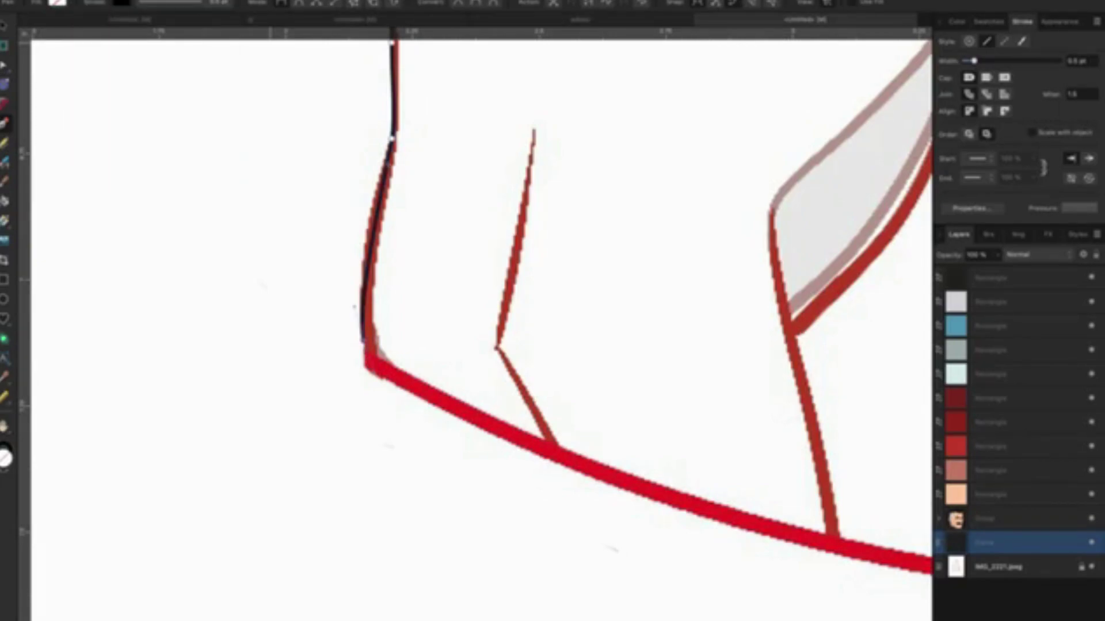
click(92, 1)
click(99, 96)
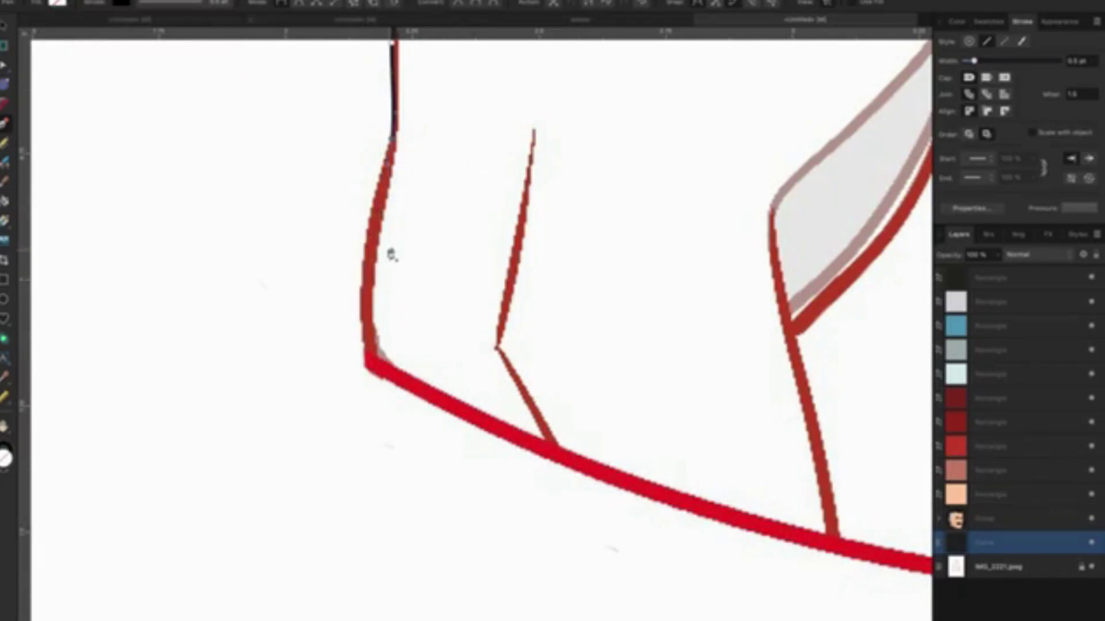
Redraw the left edge trace with a midway node ending at the bottom corner.
click(372, 259)
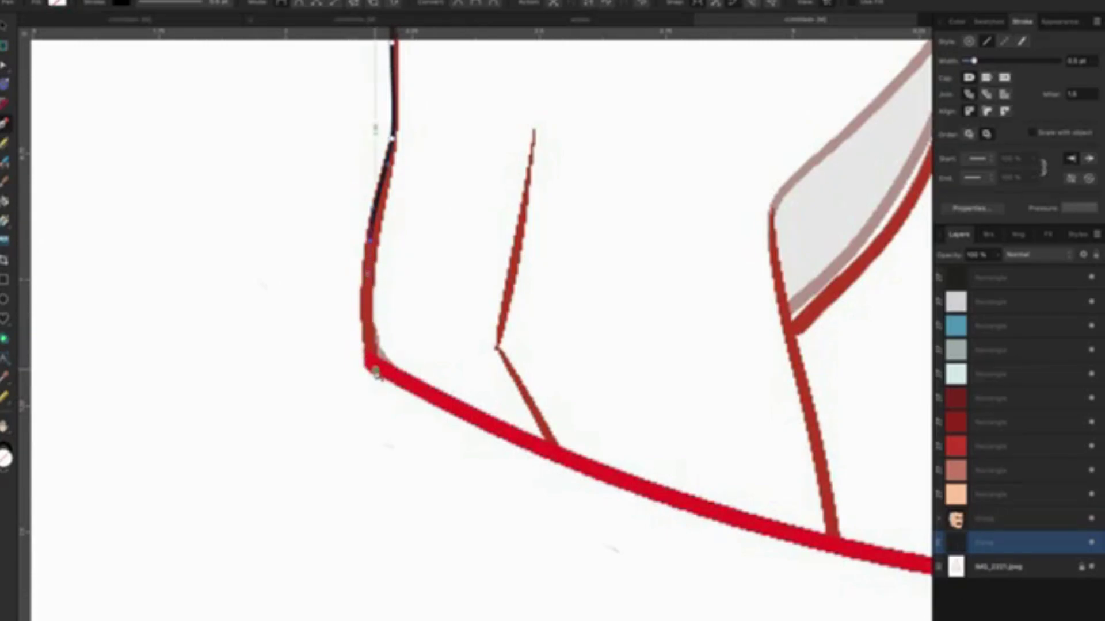
click(369, 367)
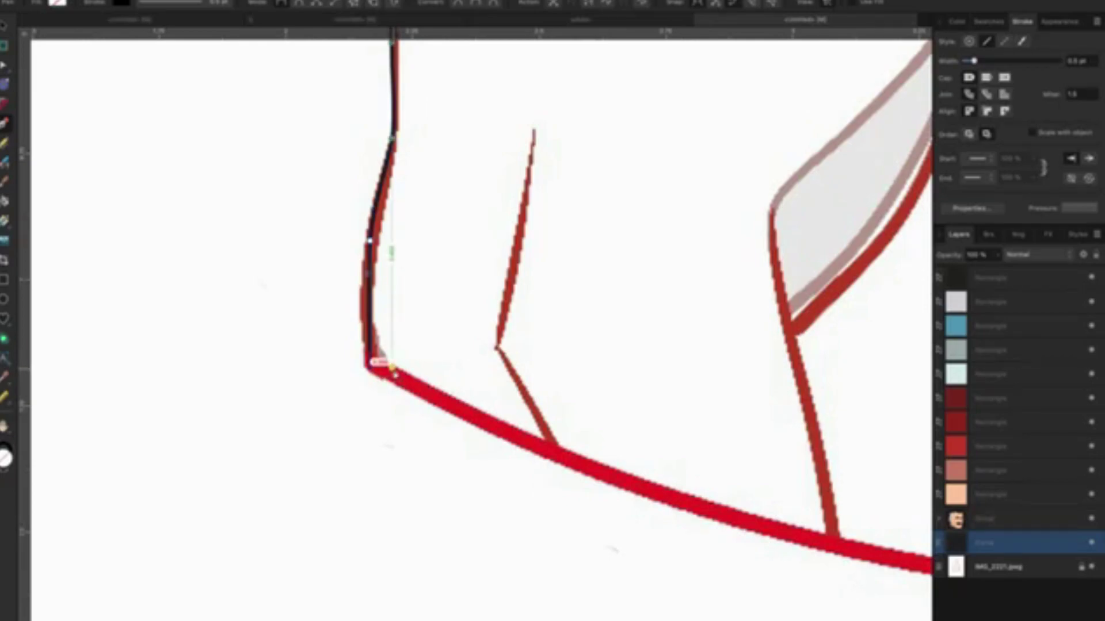
scroll(373, 372, down, 3)
scroll(397, 375, down, 2)
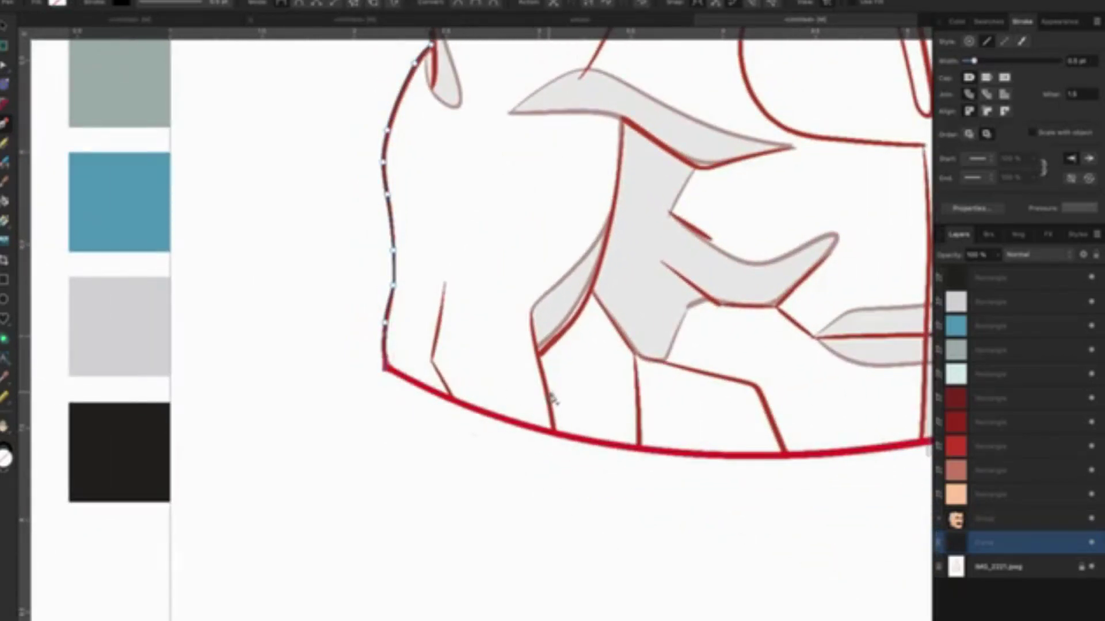
Continue the left outline path along the curved bottom hem toward the right corner.
mouse_move(601, 378)
mouse_down()
mouse_move(460, 397)
mouse_move(377, 376)
mouse_up()
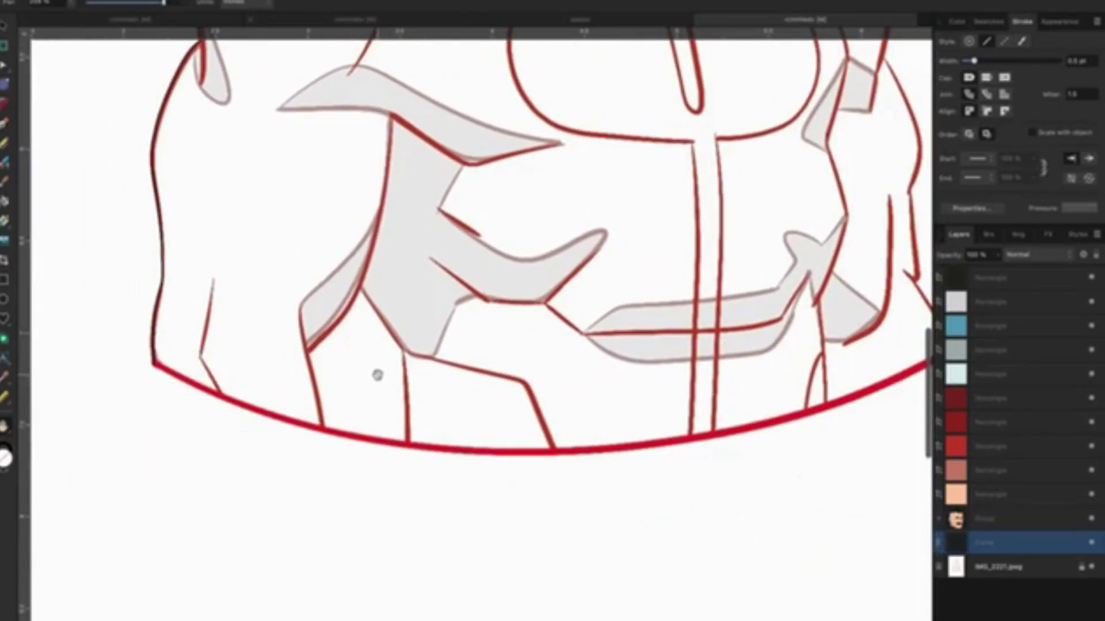
click(236, 402)
scroll(239, 404, up, 3)
scroll(240, 397, up, 2)
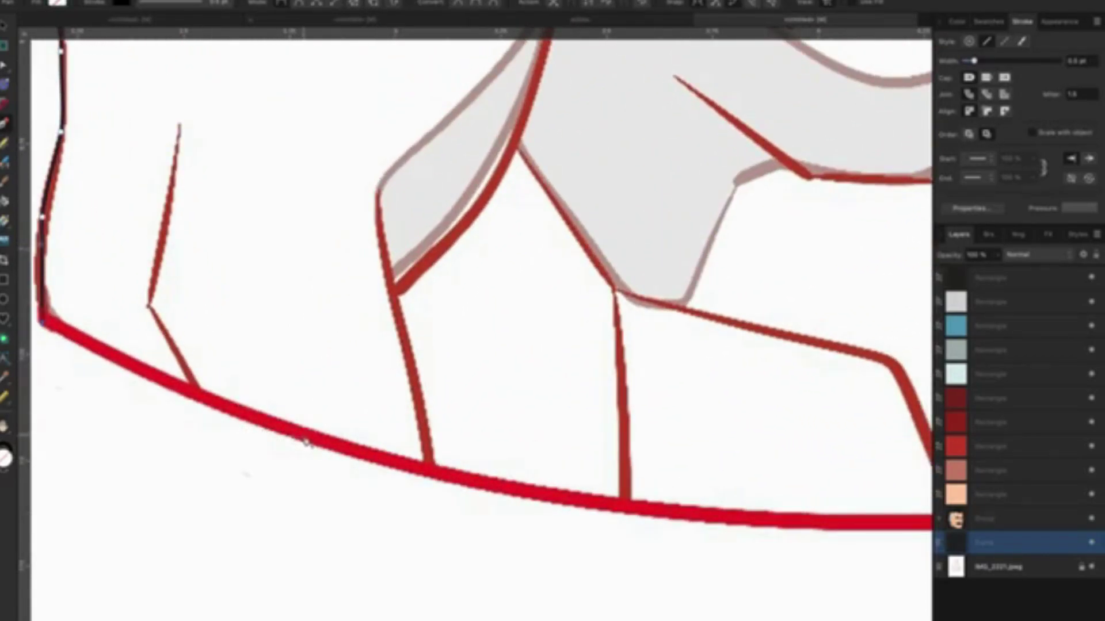
drag(307, 439, 403, 469)
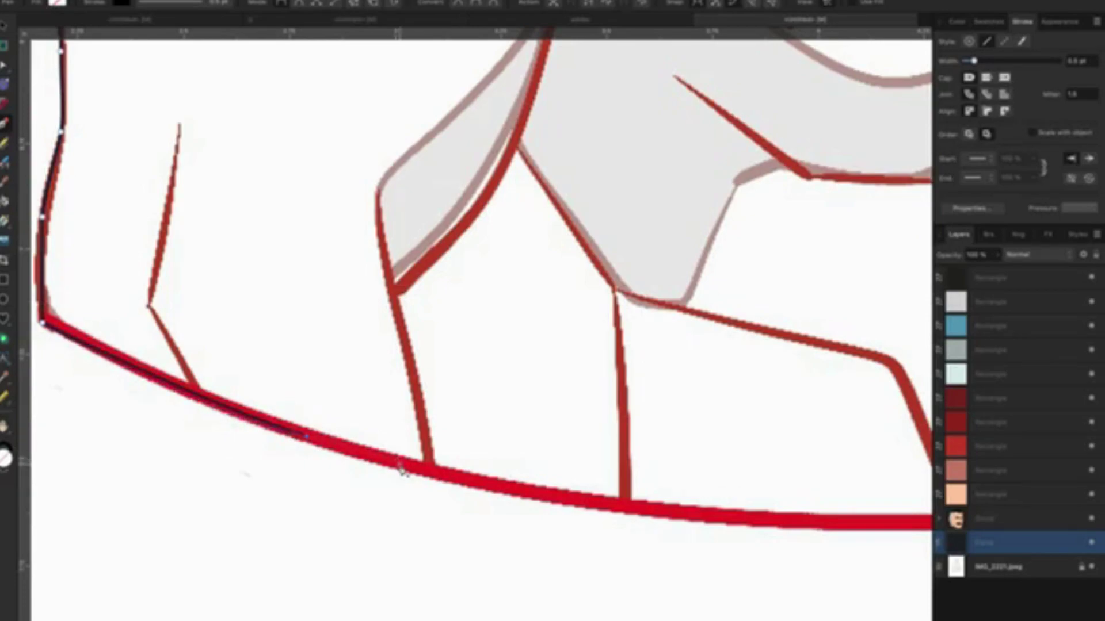
drag(696, 446, 433, 390)
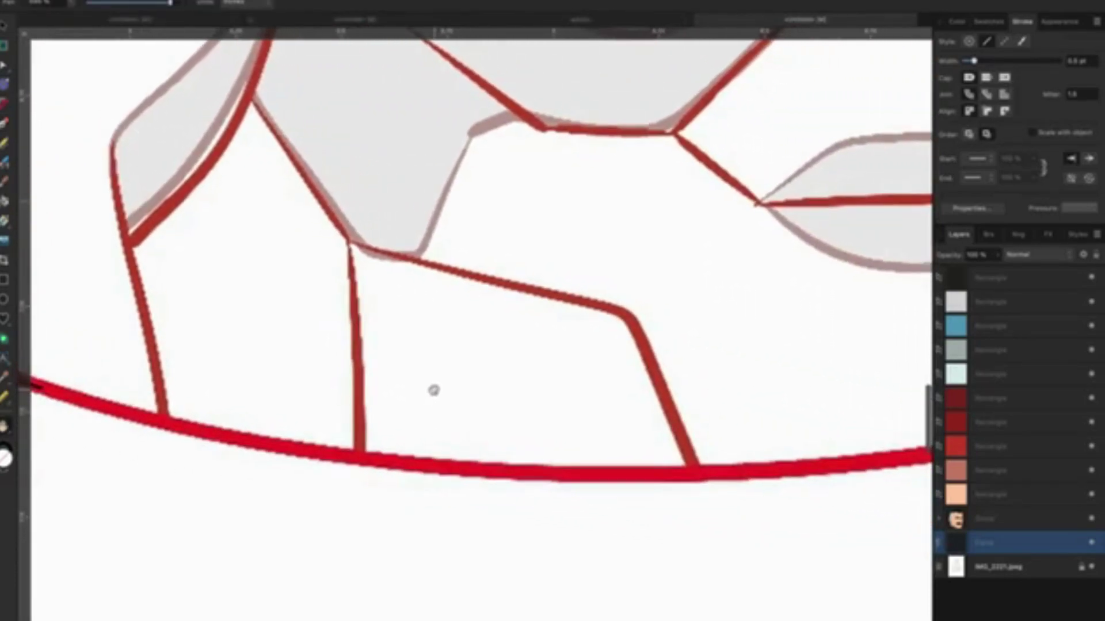
key(p)
drag(360, 465, 467, 473)
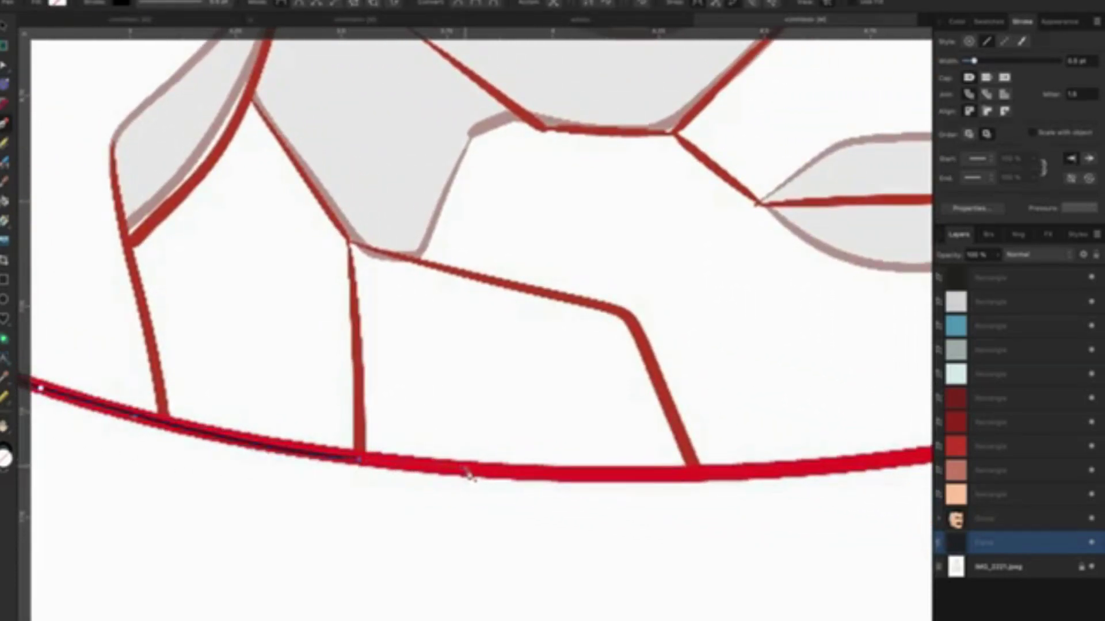
mouse_move(728, 474)
mouse_down()
mouse_move(765, 470)
mouse_move(204, 461)
mouse_up()
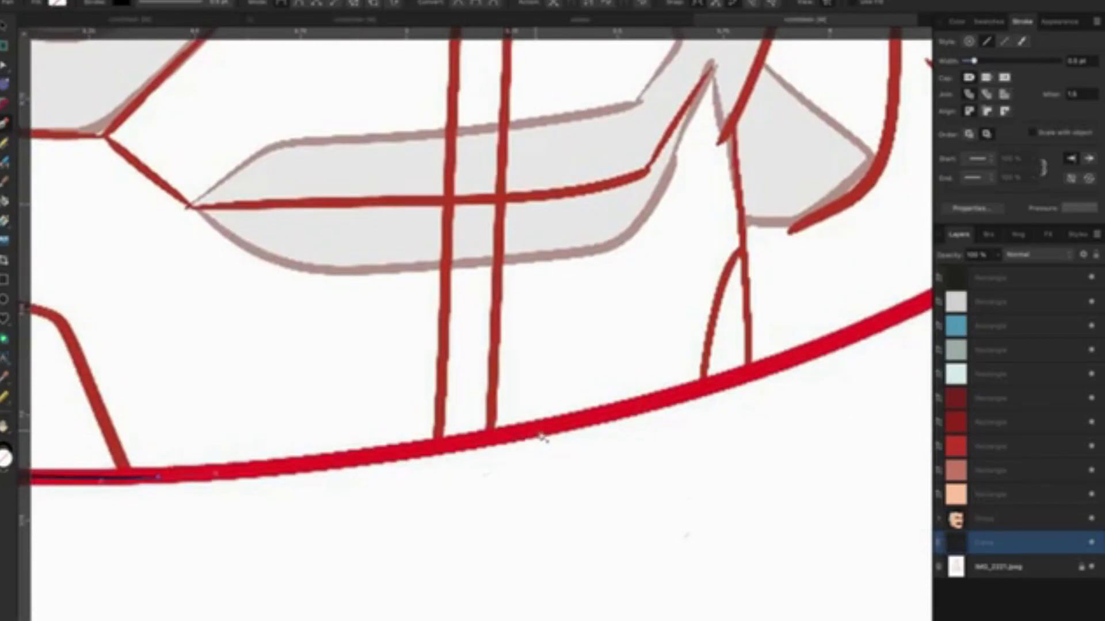
drag(544, 430, 575, 429)
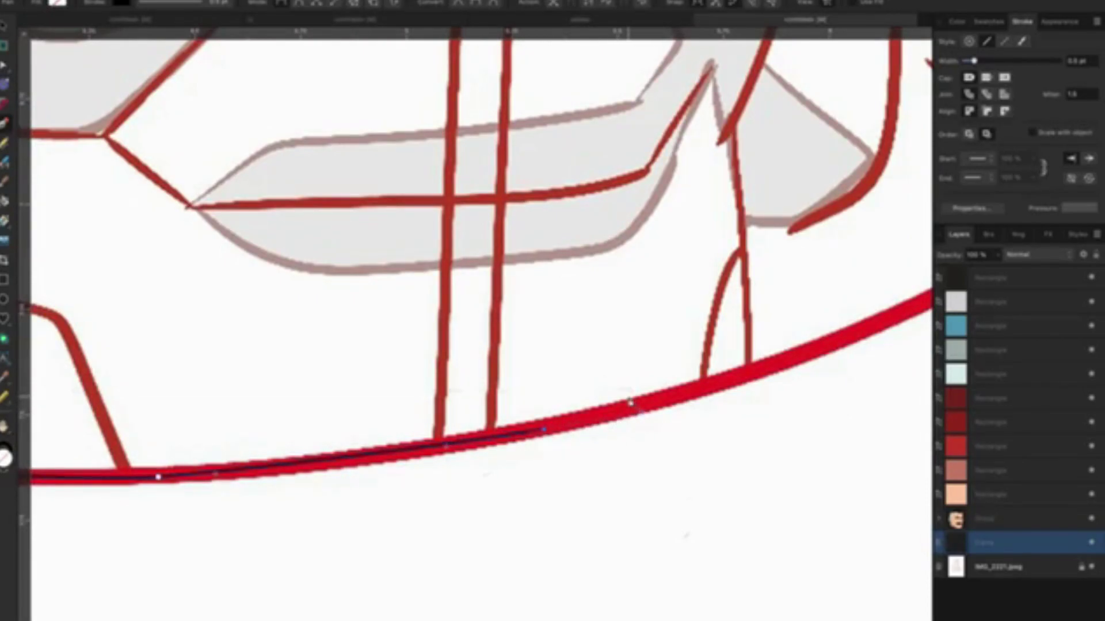
scroll(630, 402, right, 10)
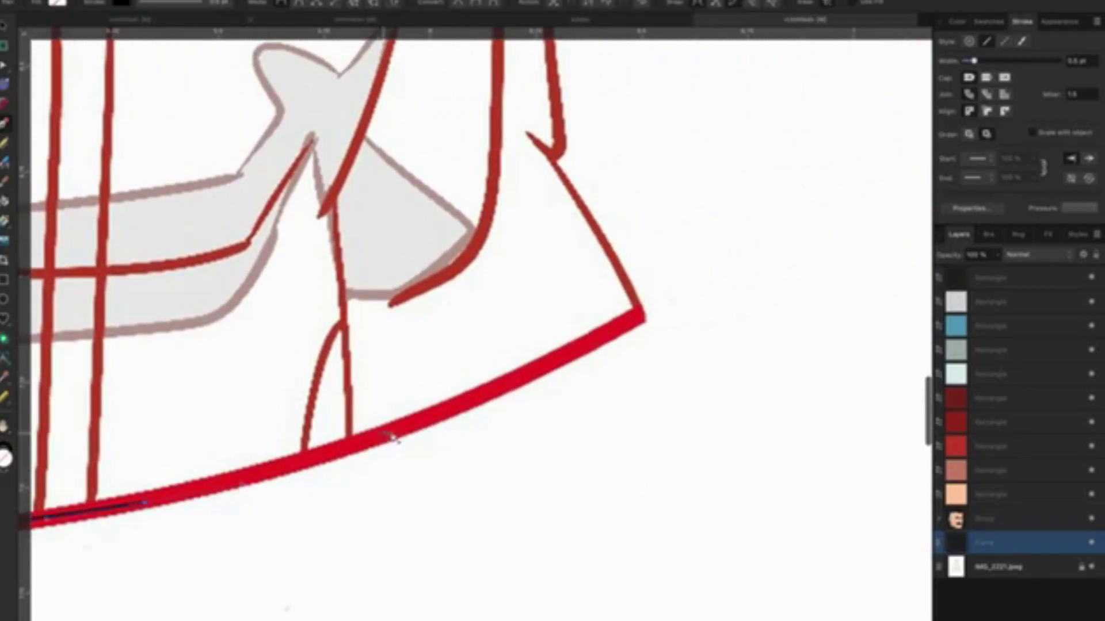
drag(387, 434, 469, 406)
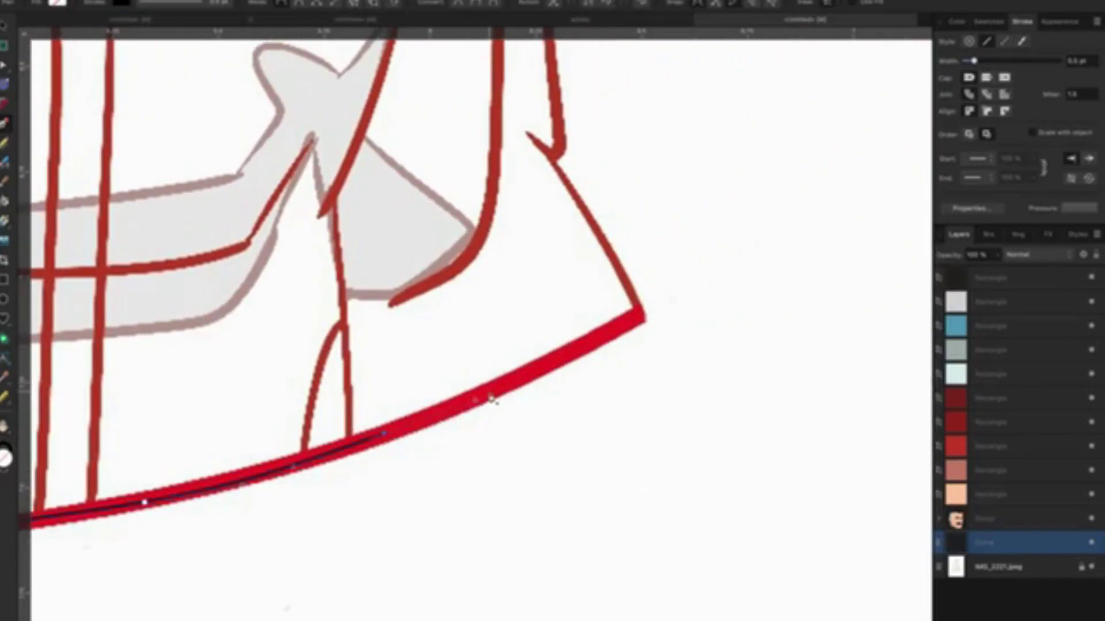
Close the hem at its right corner and curve the outline up the right side.
click(635, 325)
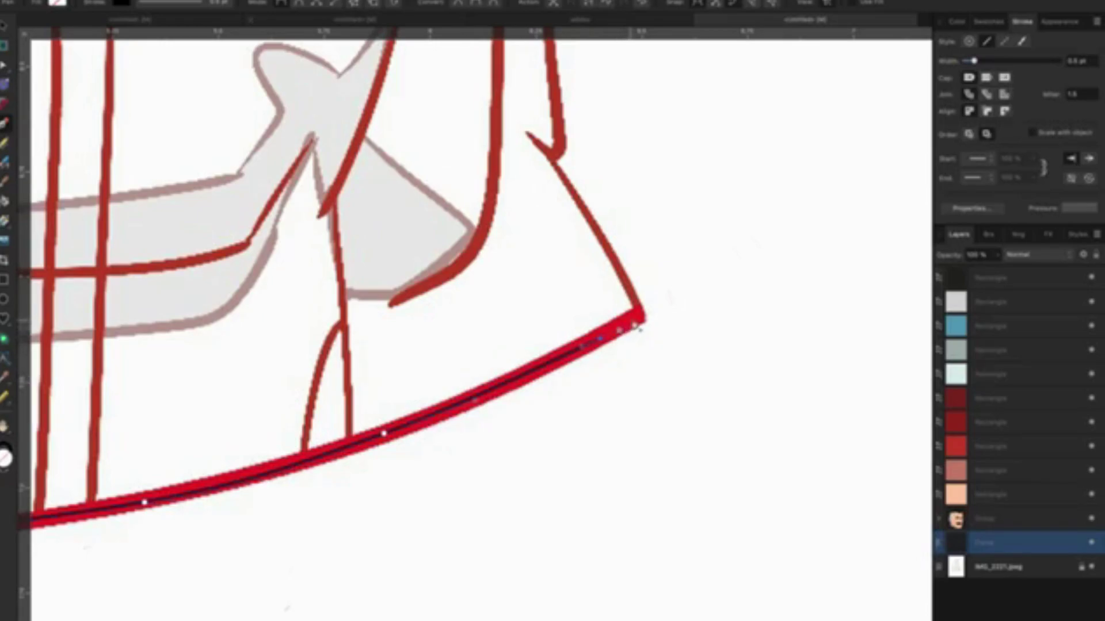
drag(645, 326, 622, 330)
scroll(620, 302, up, 2)
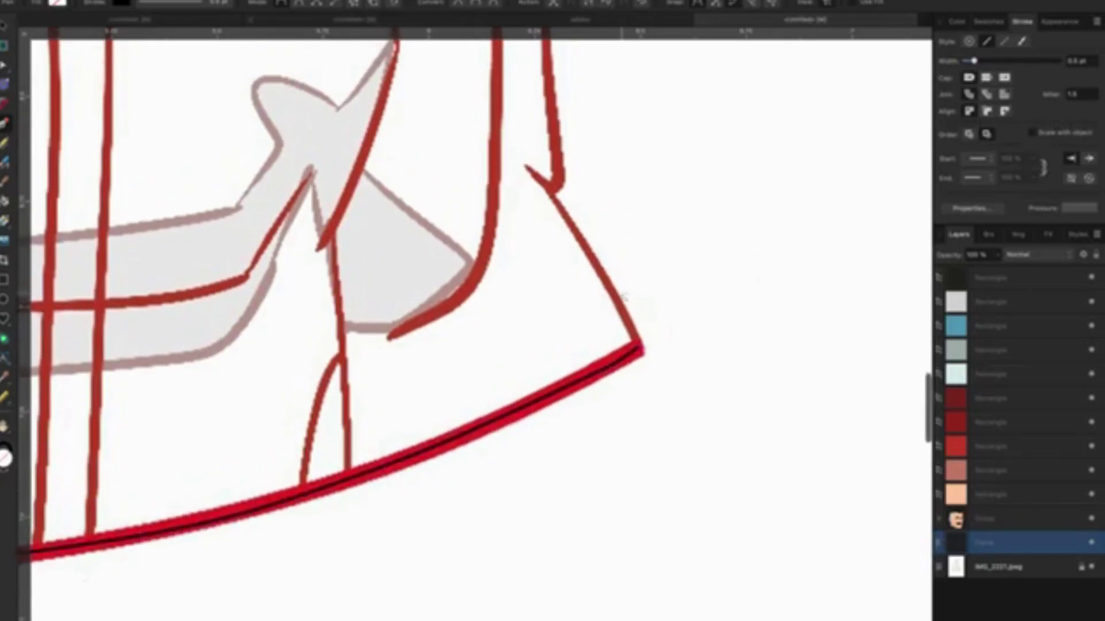
scroll(617, 311, up, 2)
scroll(618, 328, up, 2)
scroll(619, 344, up, 3)
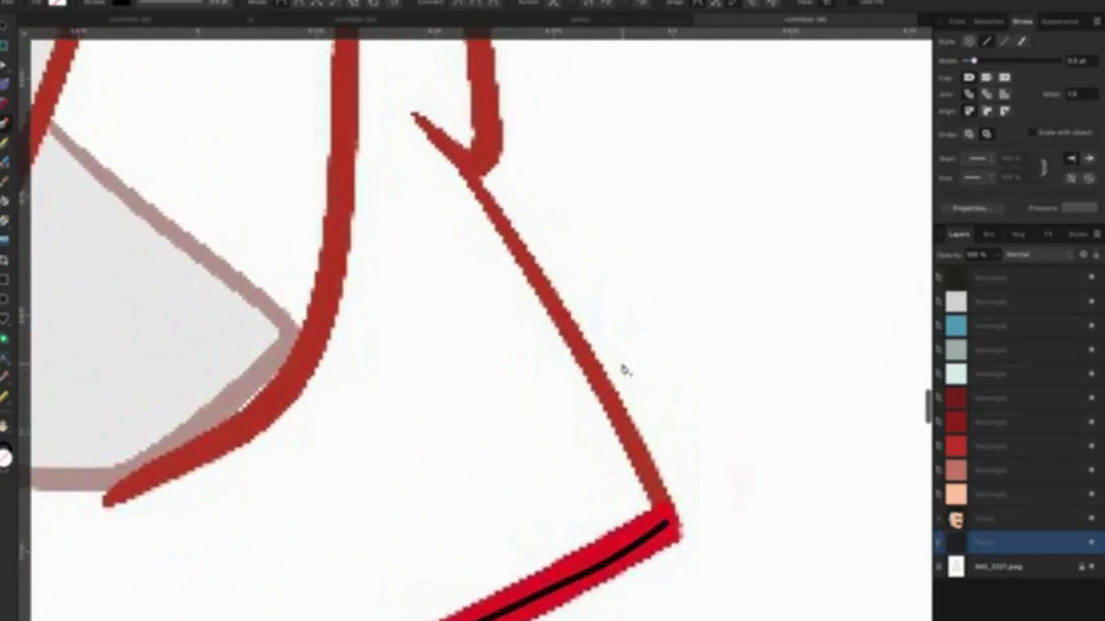
scroll(623, 370, up, 1)
drag(578, 375, 536, 304)
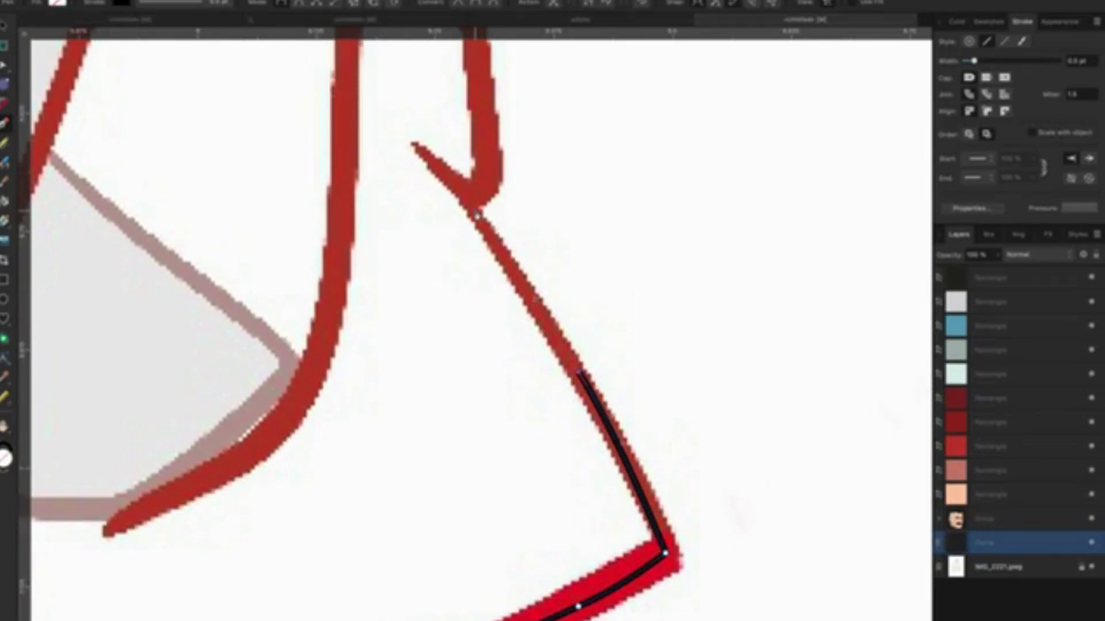
drag(476, 213, 489, 234)
Add nodes climbing further up the torso's right edge.
scroll(466, 344, down, 1)
scroll(466, 344, down, 3)
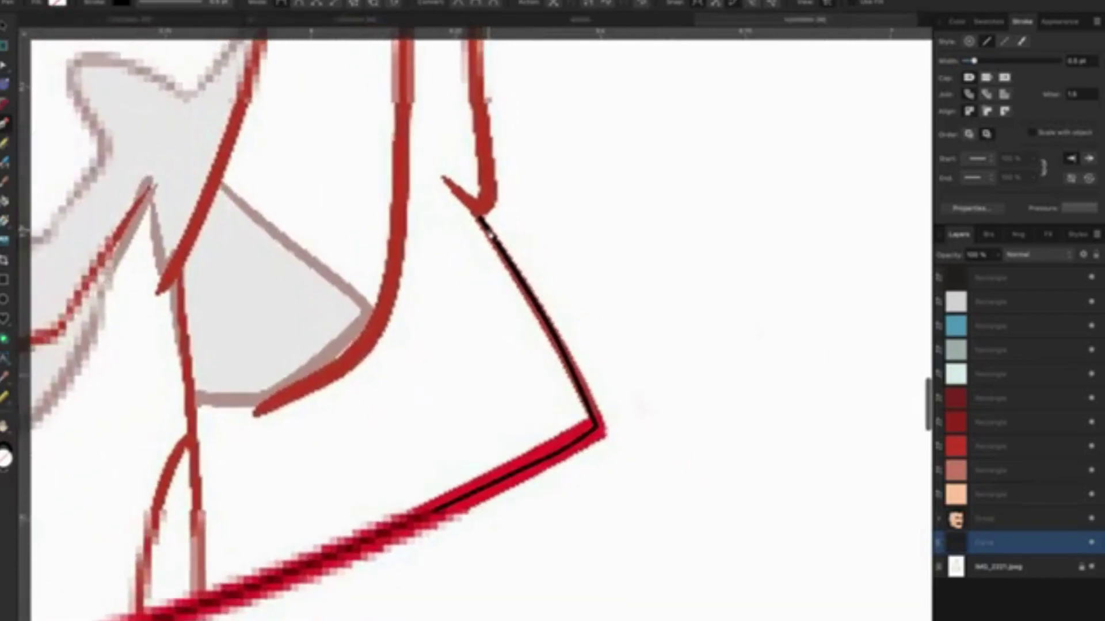
scroll(466, 344, up, 3)
scroll(466, 344, up, 1)
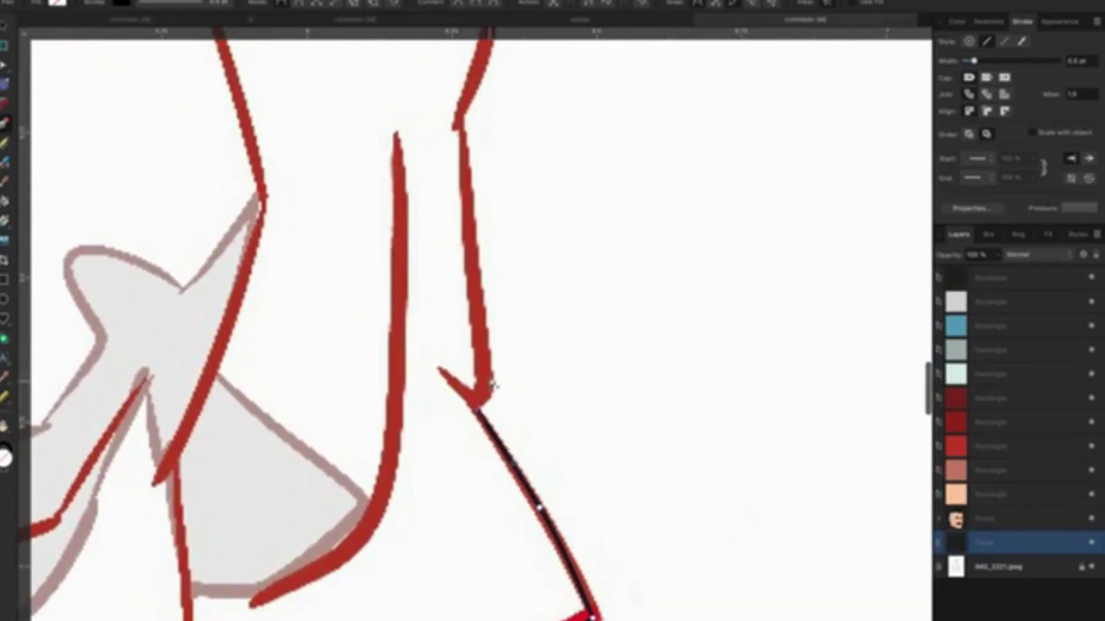
scroll(475, 340, up, 5)
scroll(469, 331, up, 1)
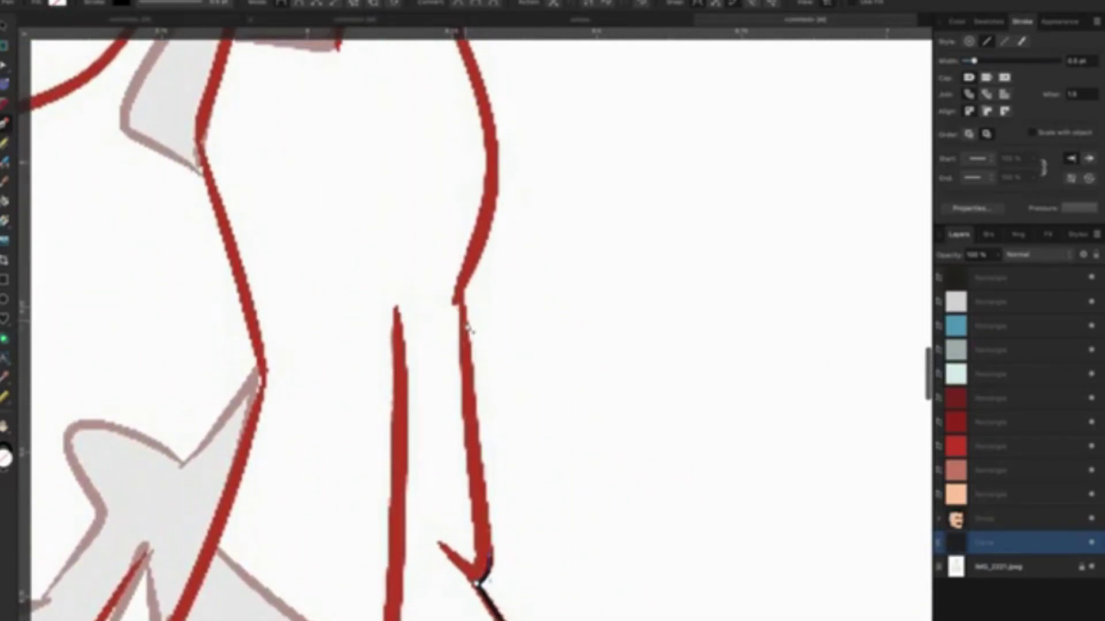
click(461, 302)
scroll(469, 299, up, 2)
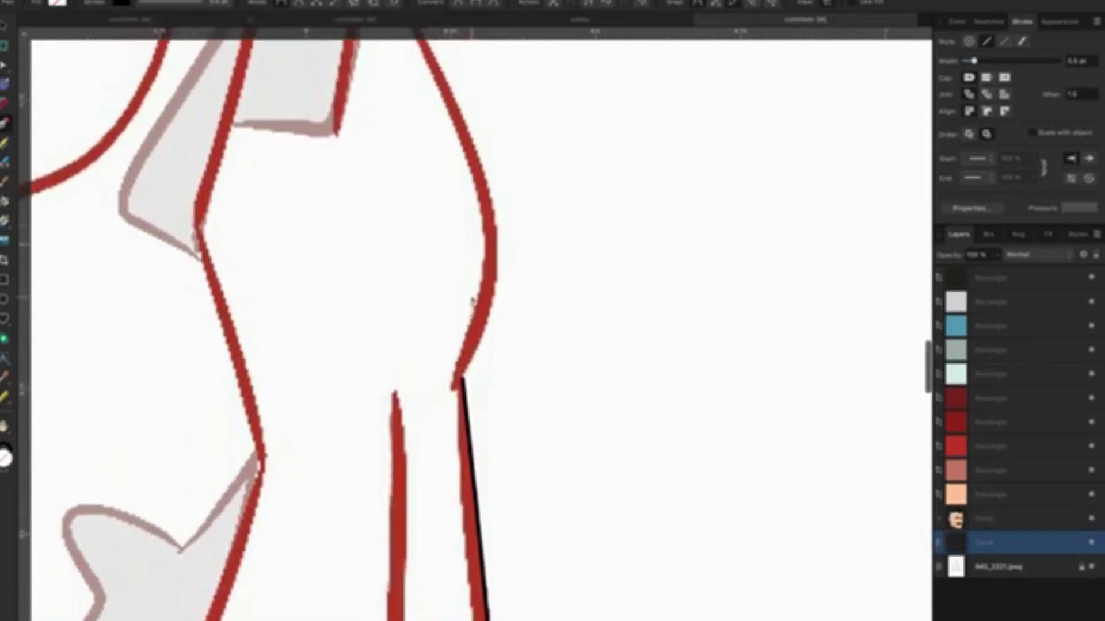
scroll(499, 296, up, 3)
click(499, 317)
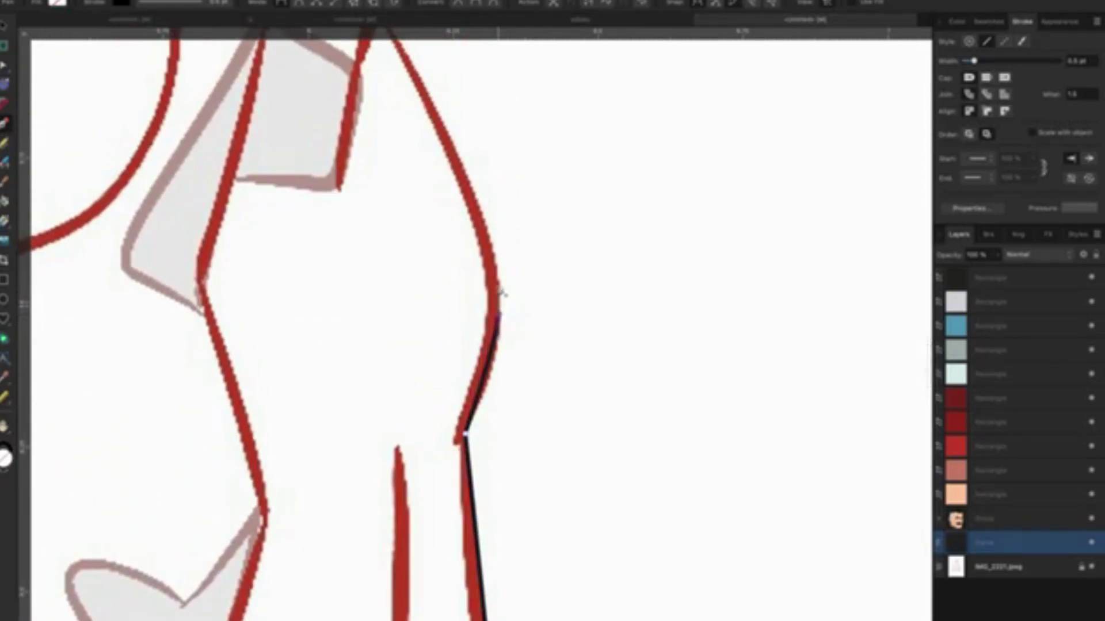
scroll(496, 292, up, 3)
scroll(483, 293, up, 2)
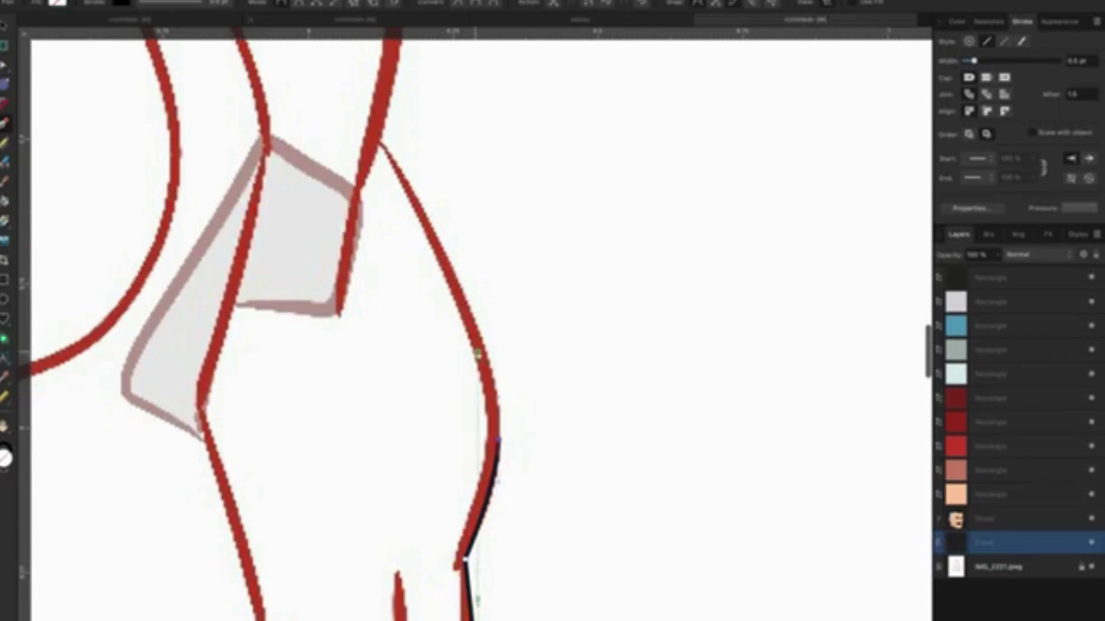
click(476, 325)
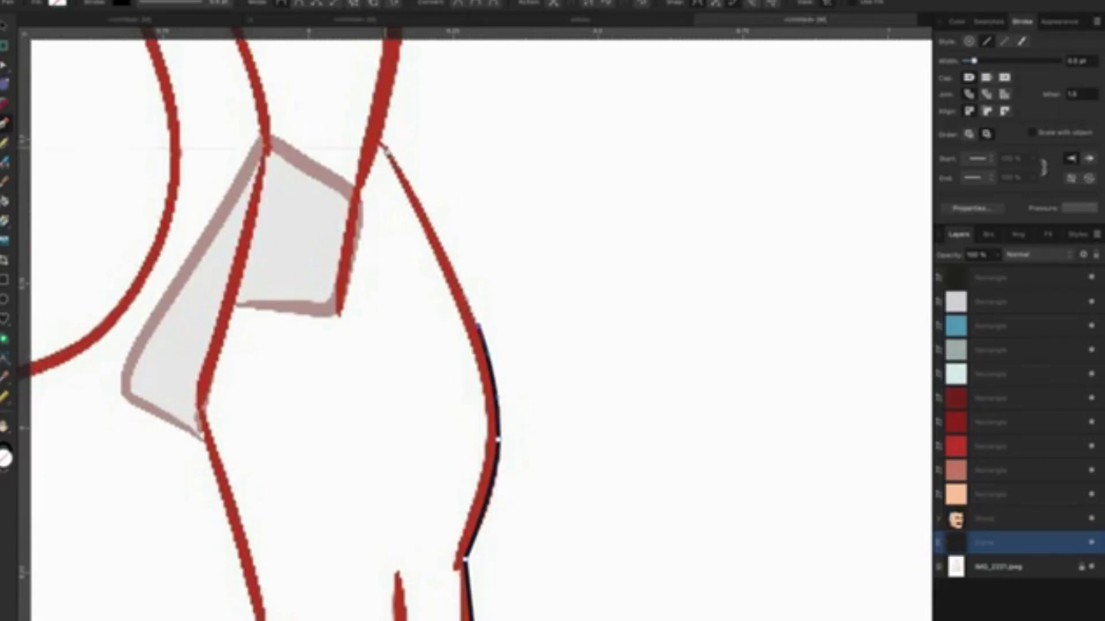
click(382, 146)
scroll(427, 192, up, 2)
scroll(423, 207, up, 3)
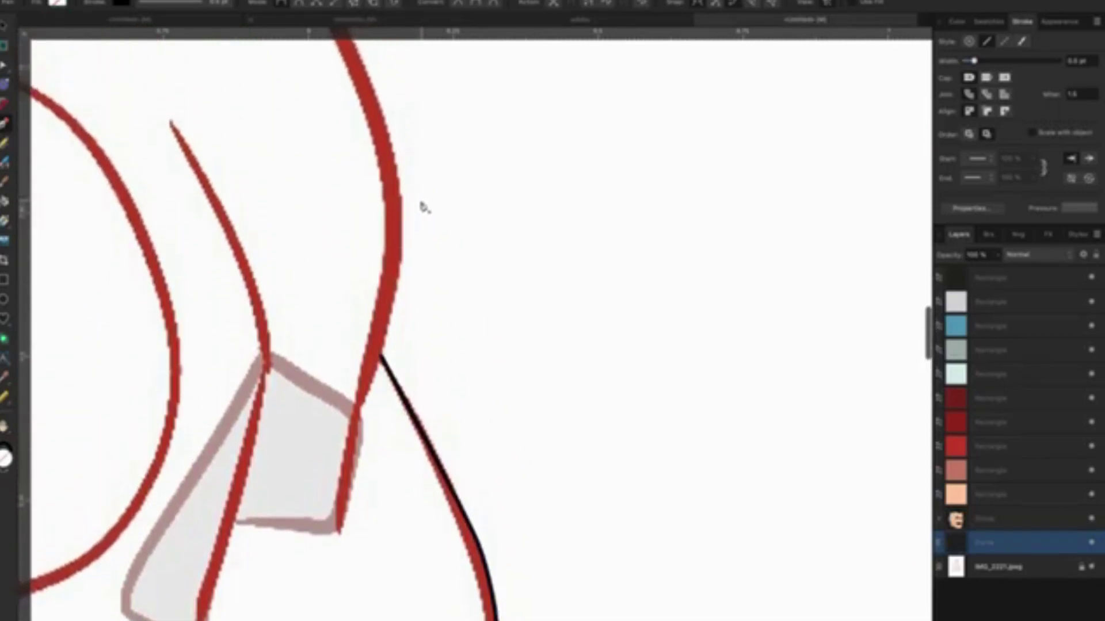
scroll(423, 207, up, 3)
scroll(518, 214, up, 2)
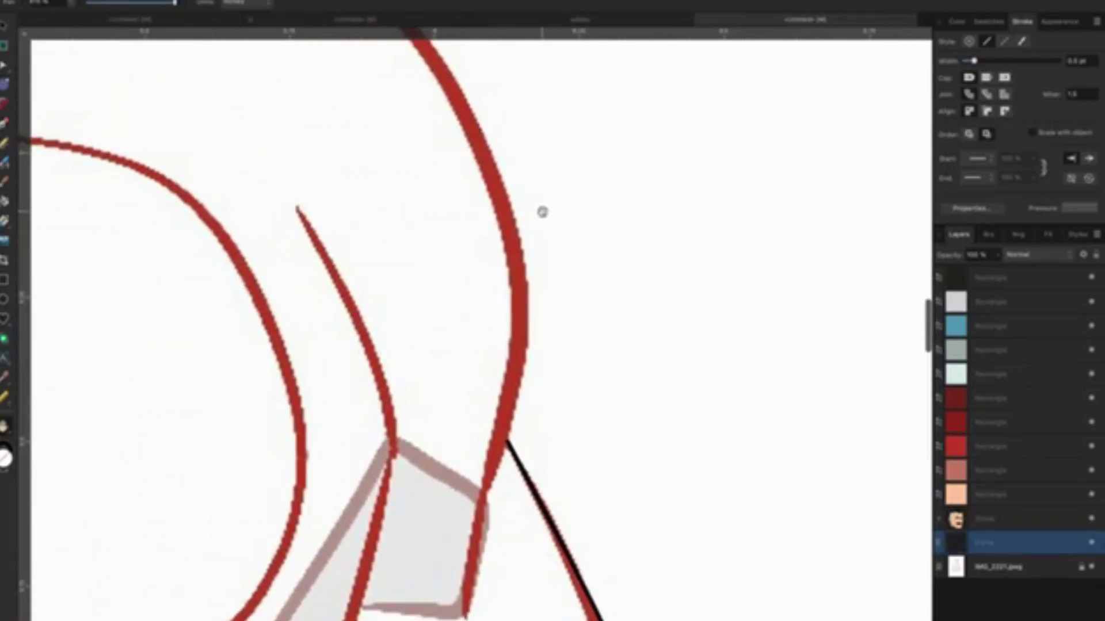
Undo a misplaced segment, then curve the outline over the right shoulder to its corner.
key(p)
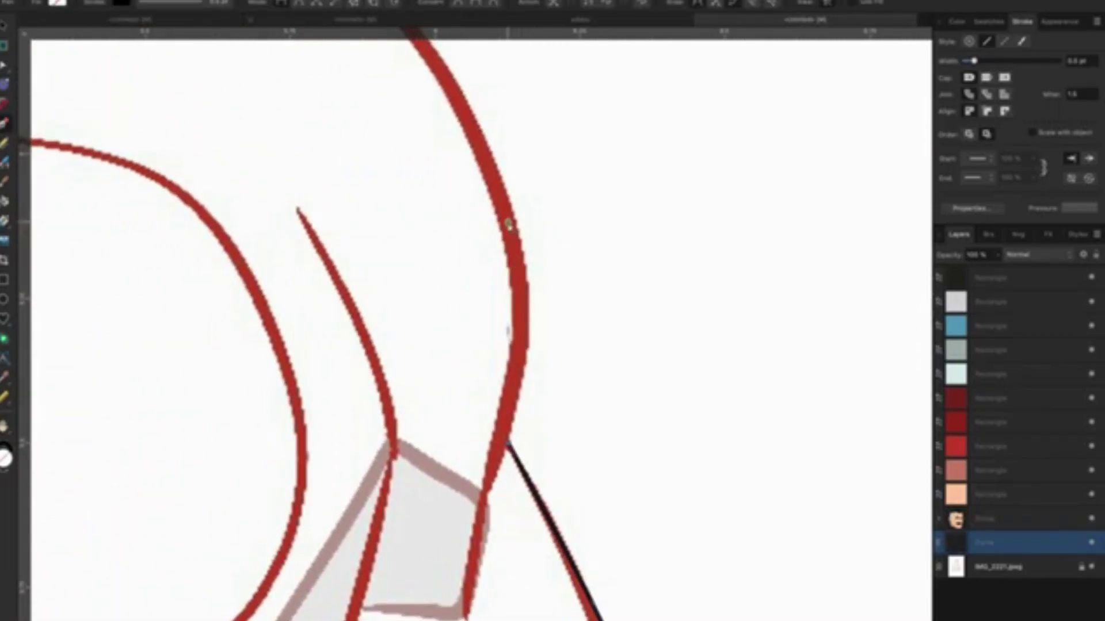
scroll(521, 248, up, 1)
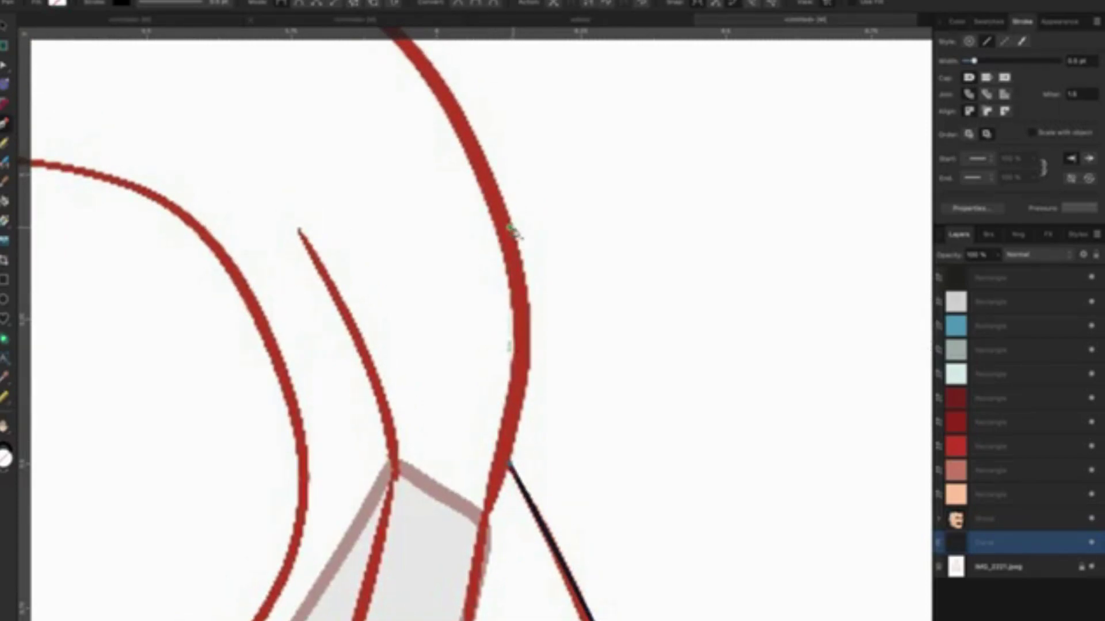
click(517, 236)
click(93, 1)
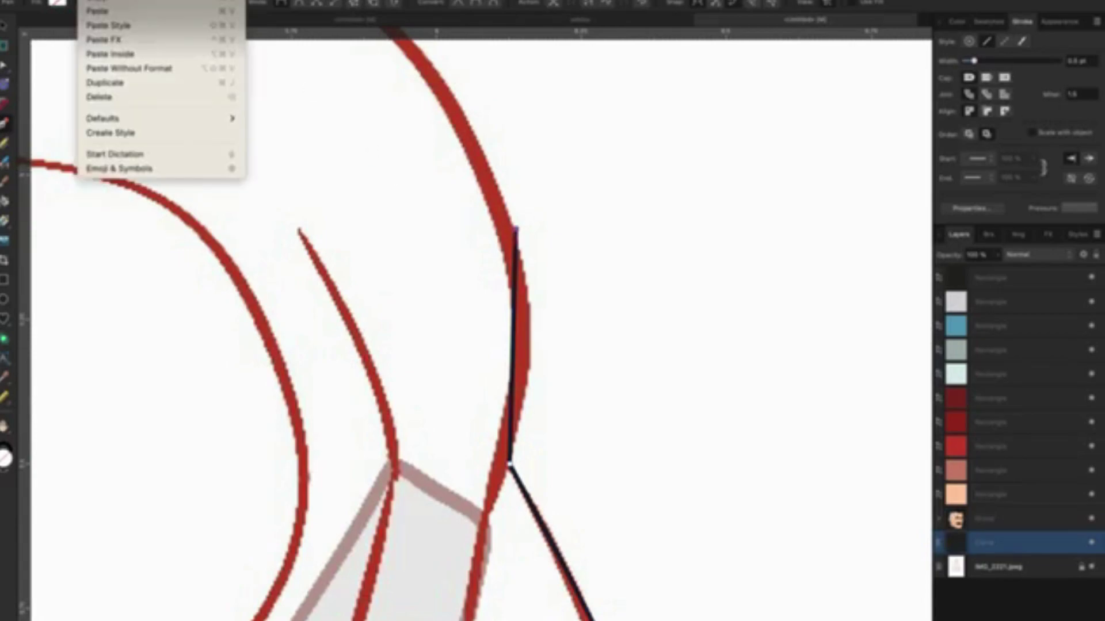
click(493, 239)
key(super+z)
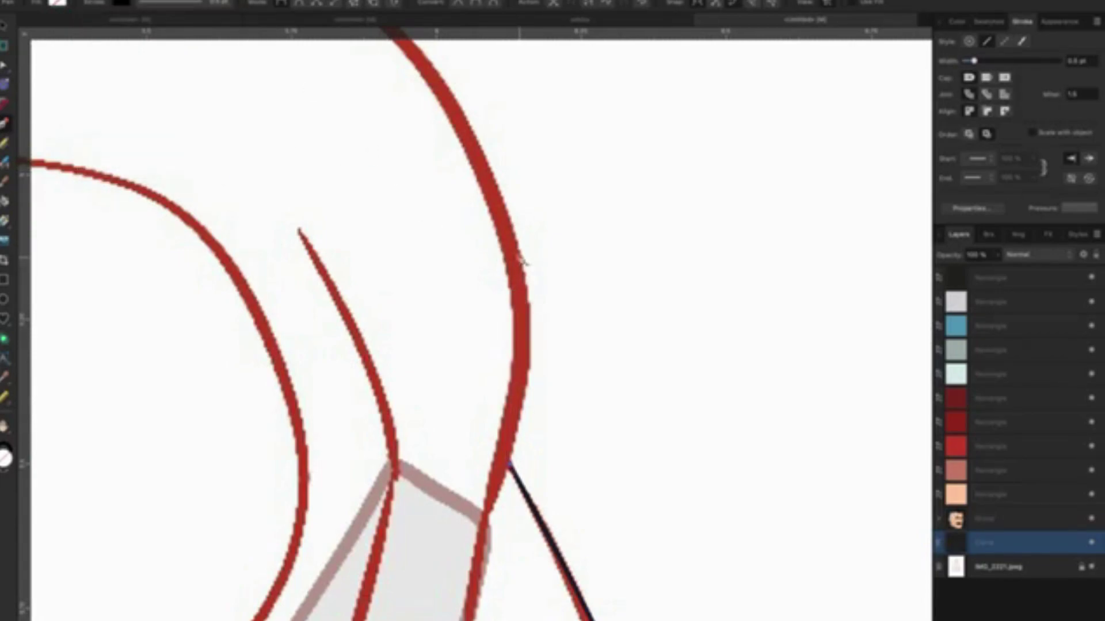
drag(517, 246, 492, 165)
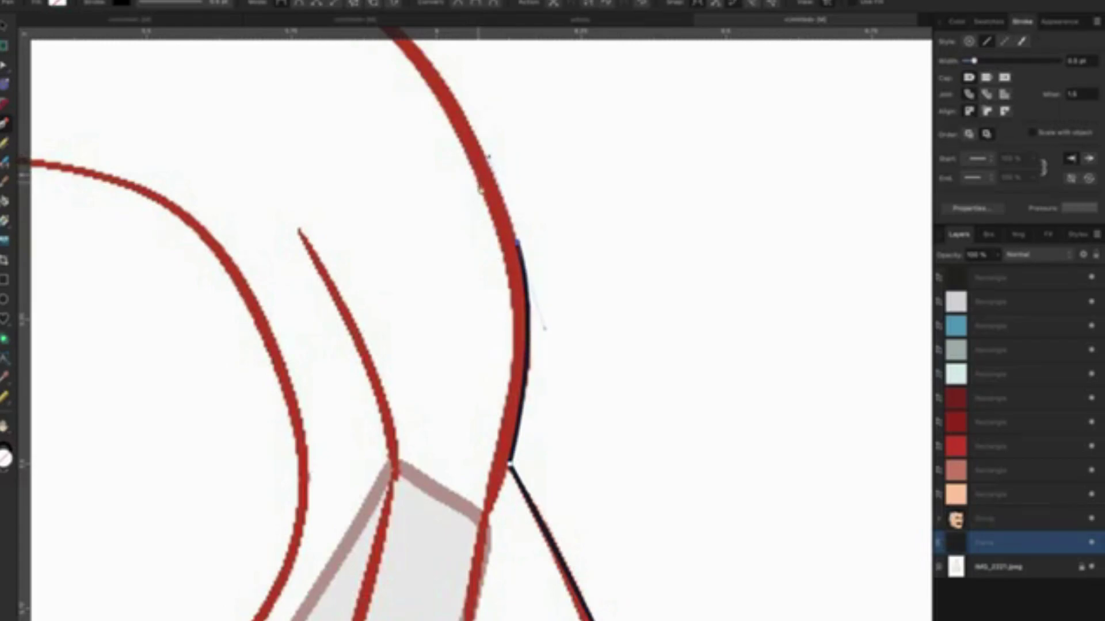
scroll(483, 172, up, 5)
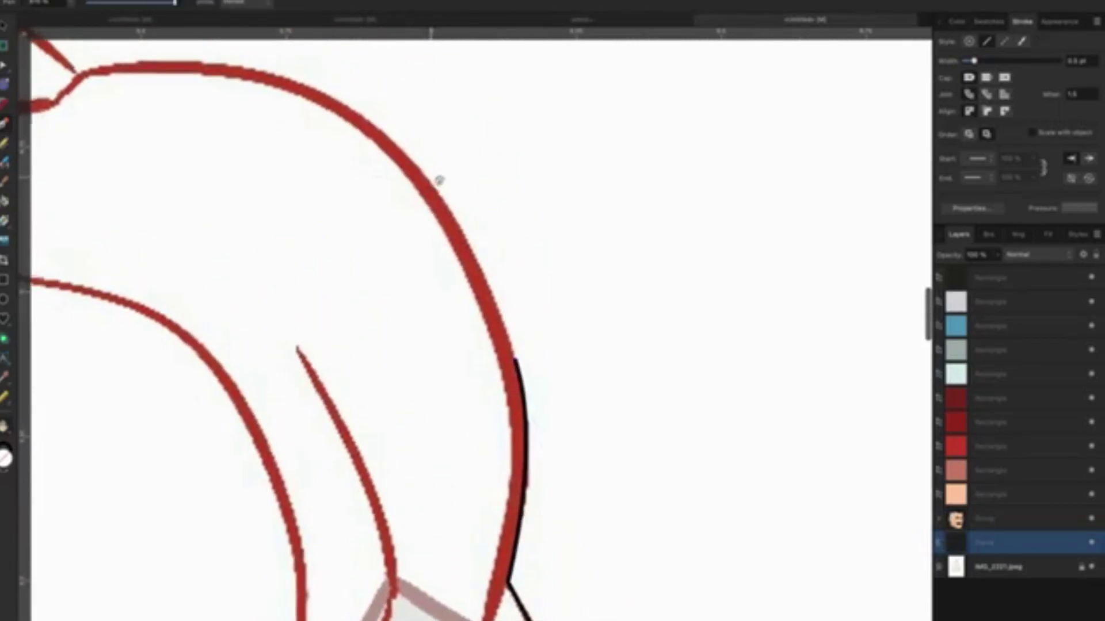
scroll(439, 180, left, 5)
scroll(439, 180, up, 1)
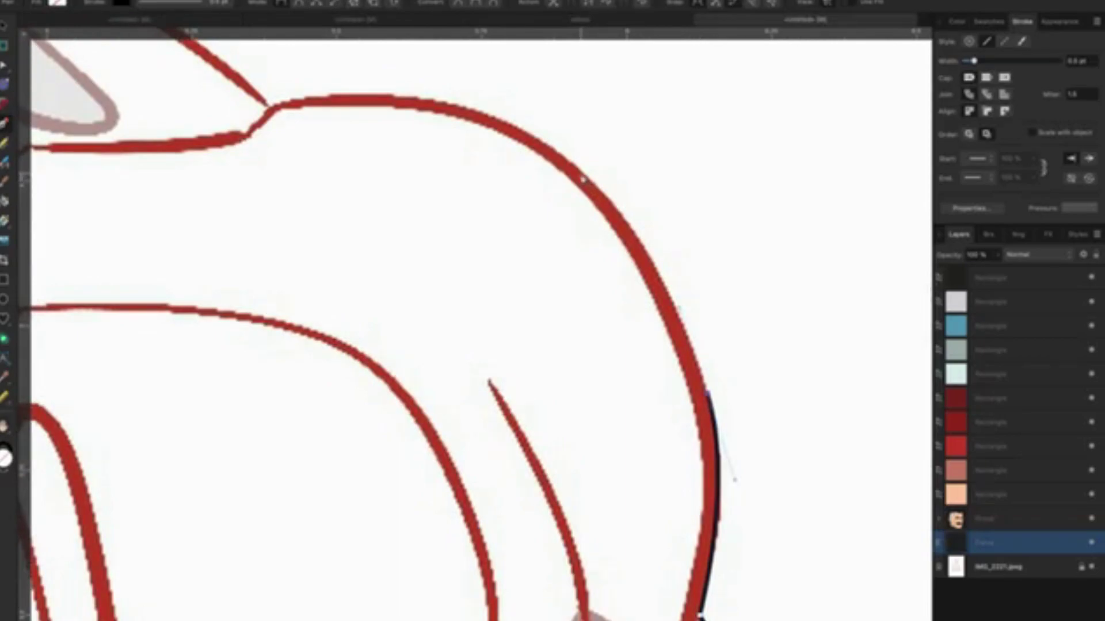
drag(581, 174, 531, 133)
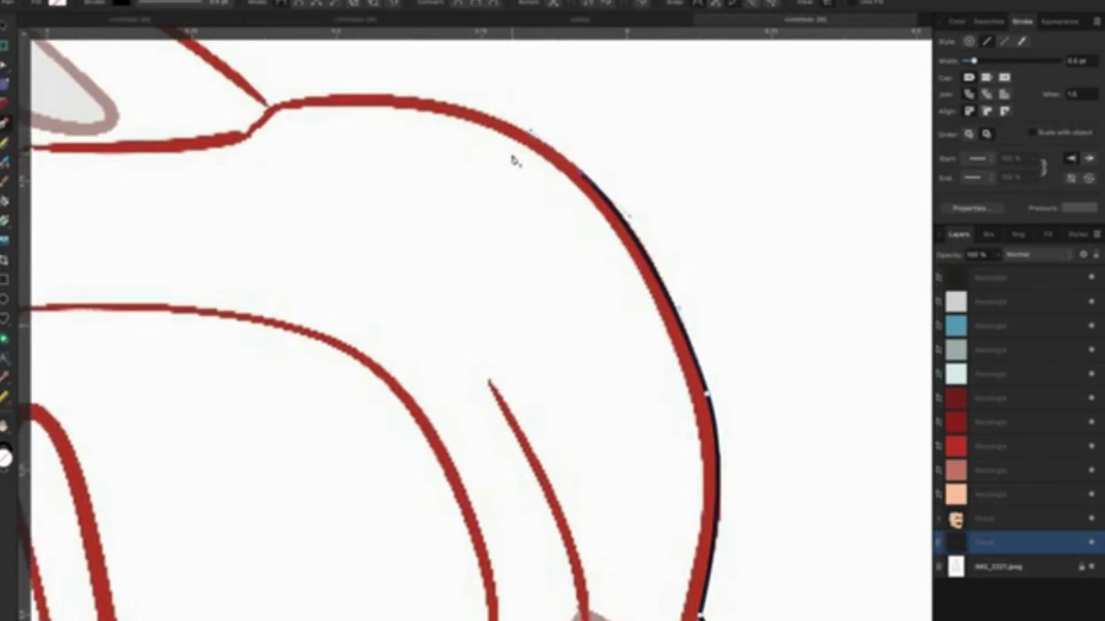
scroll(516, 161, left, 5)
scroll(516, 161, up, 3)
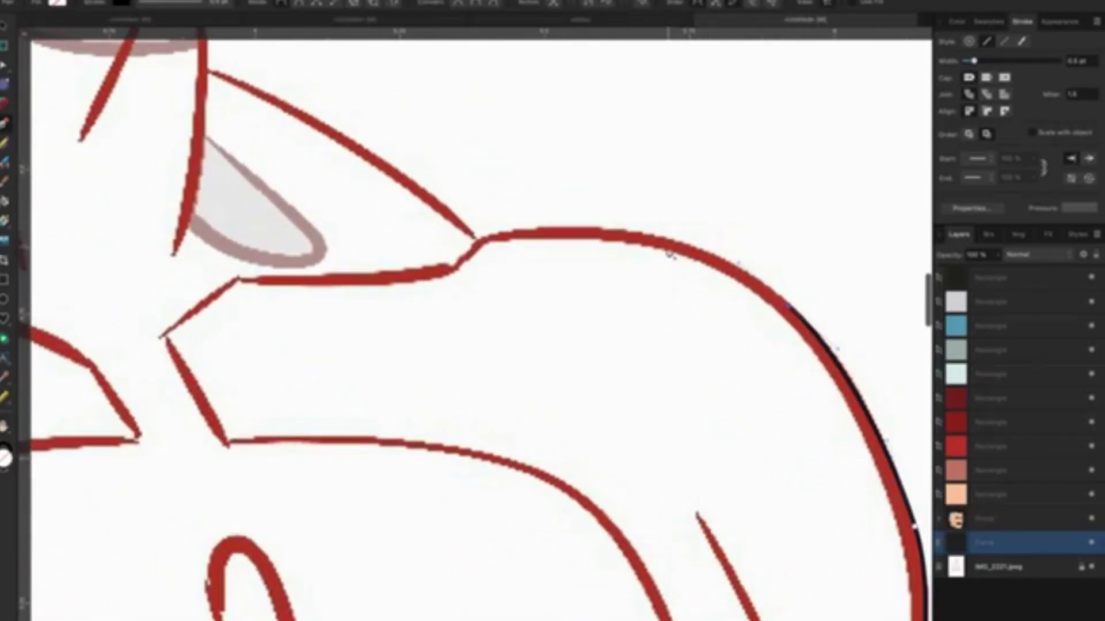
drag(638, 232, 597, 230)
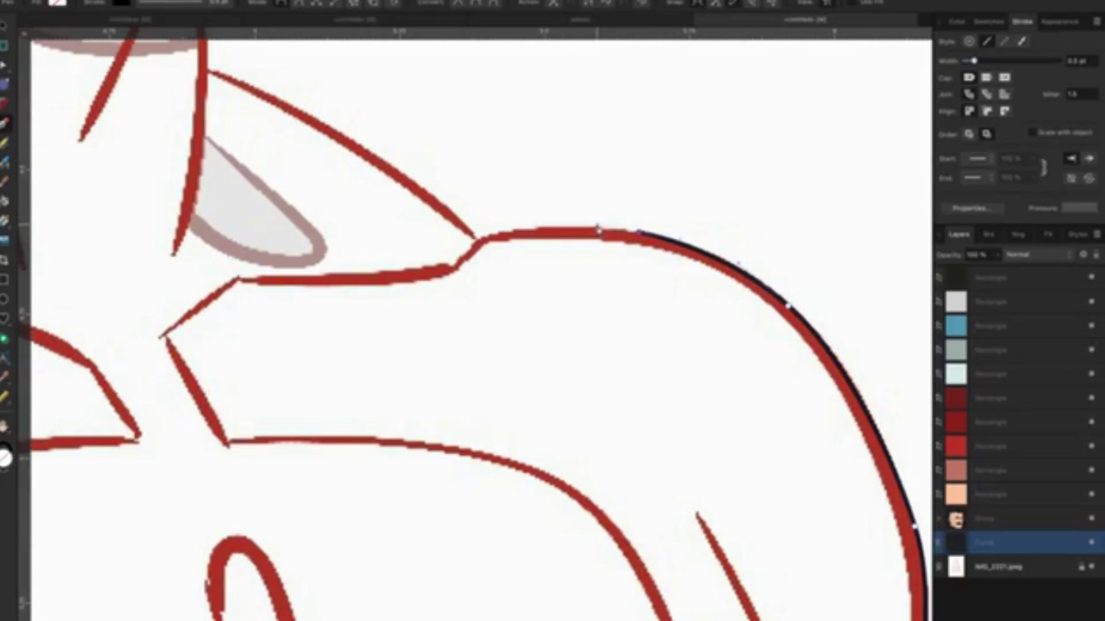
click(501, 234)
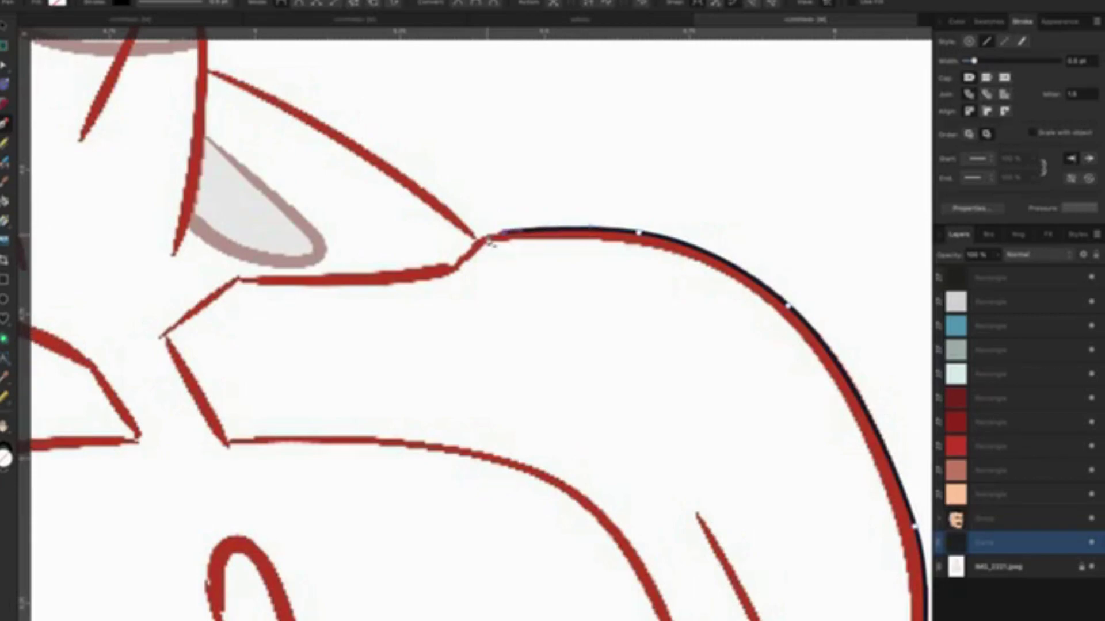
Extend the outline along the collar stroke to the collar's end.
scroll(479, 253, up, 2)
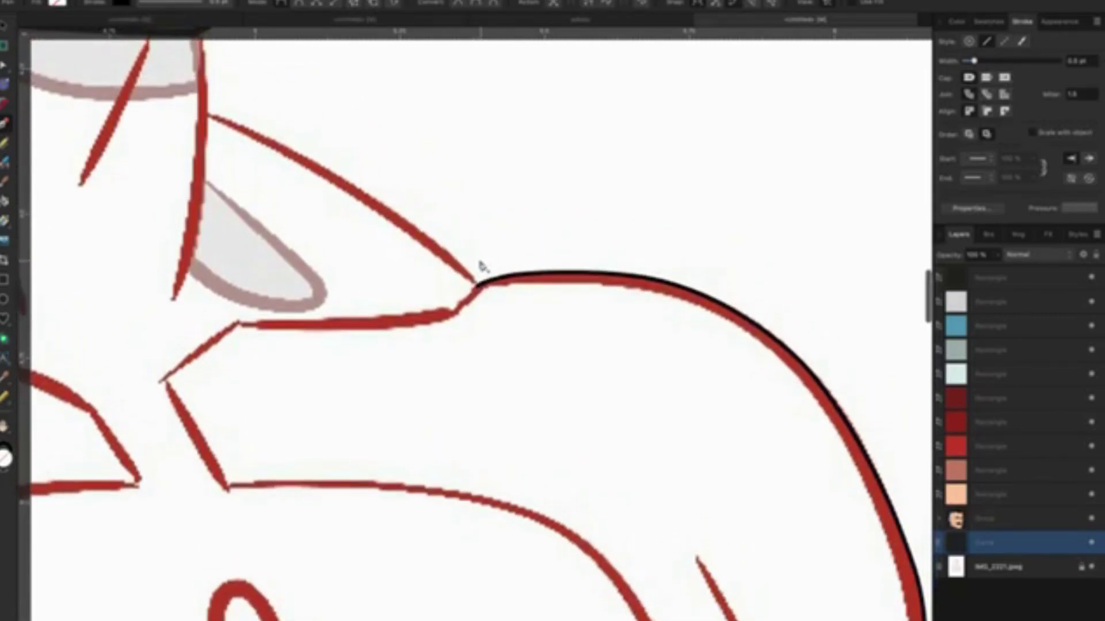
drag(460, 230, 638, 311)
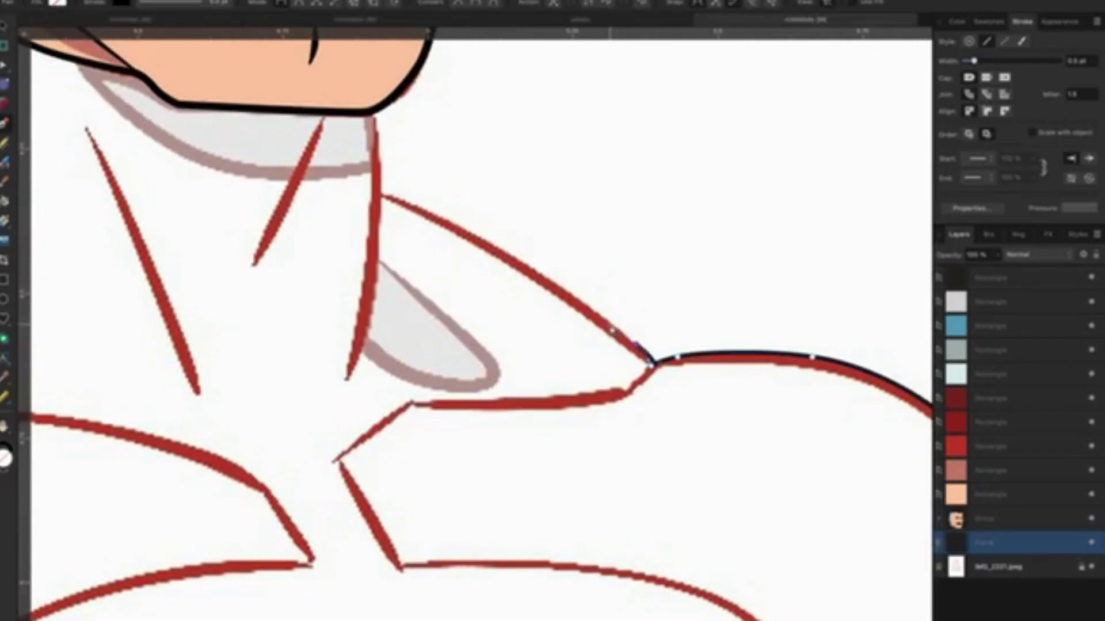
drag(493, 272, 650, 326)
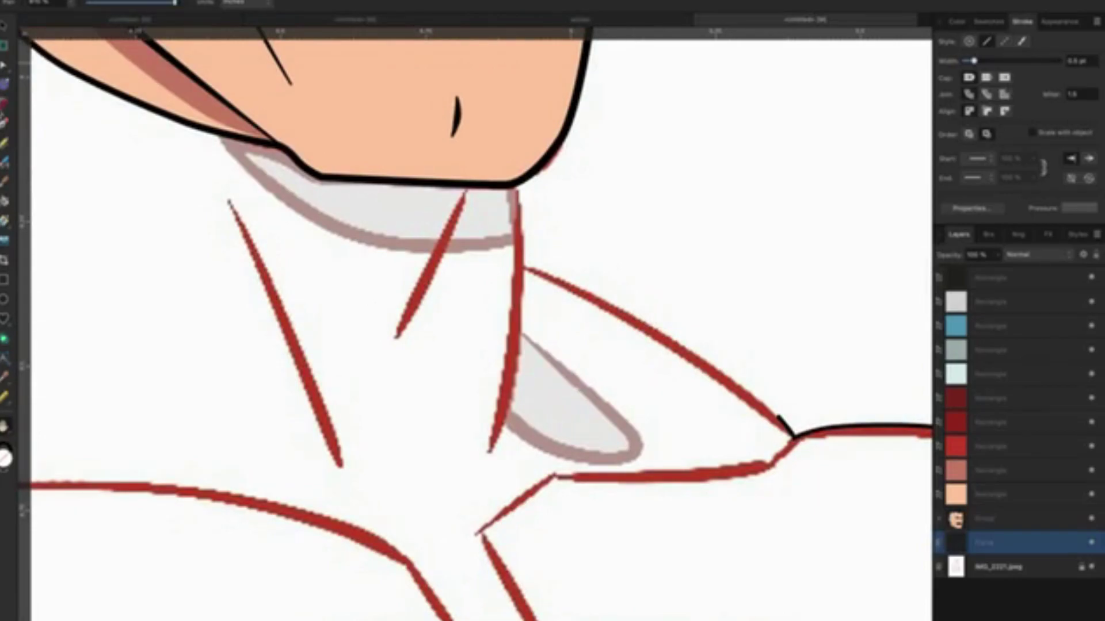
key(p)
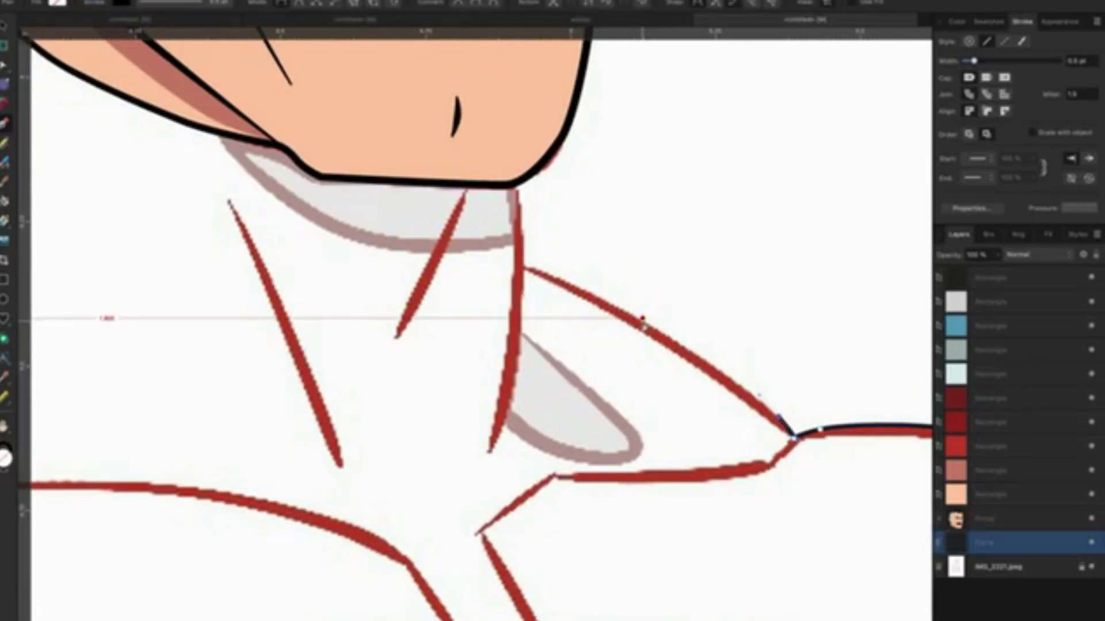
click(645, 327)
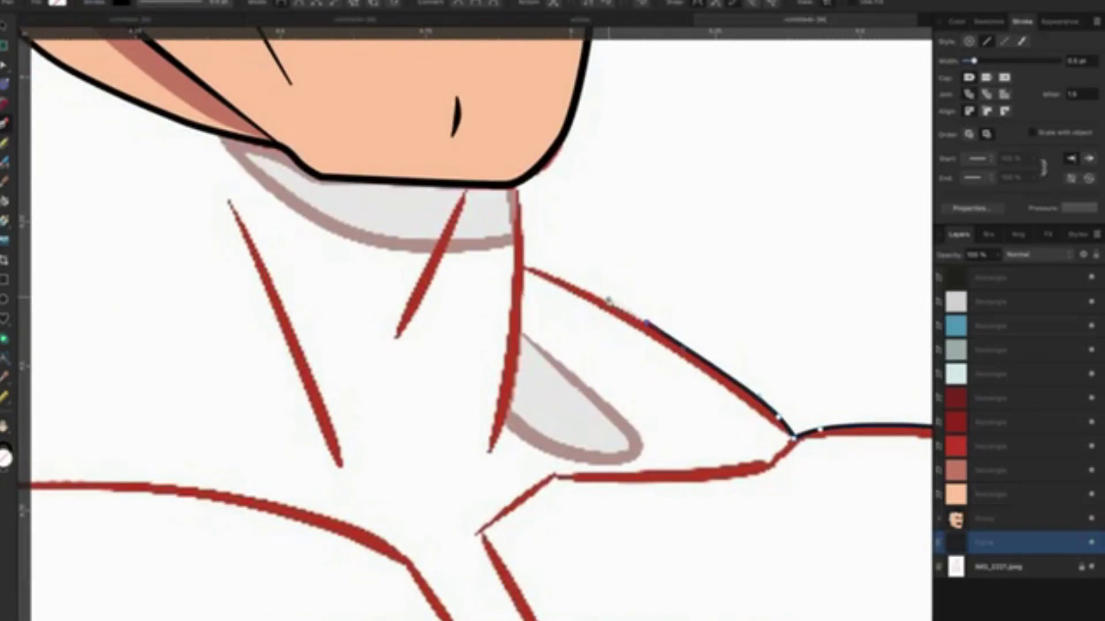
click(523, 269)
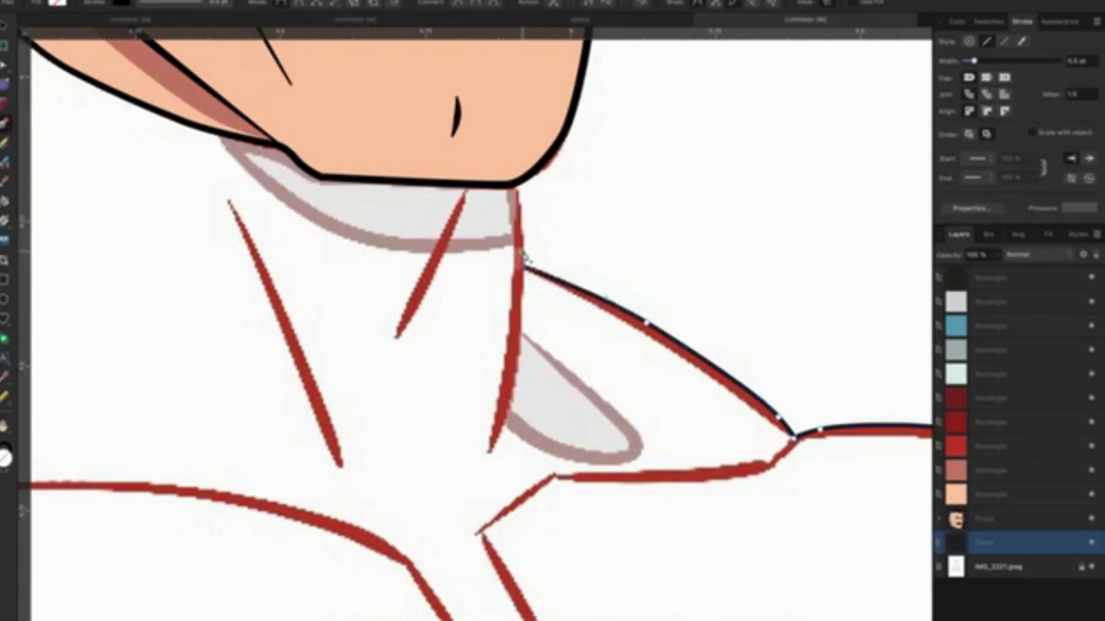
Carry the outline up the neck to the chin and along the jaw to the neck's left side.
scroll(522, 258, up, 2)
click(516, 230)
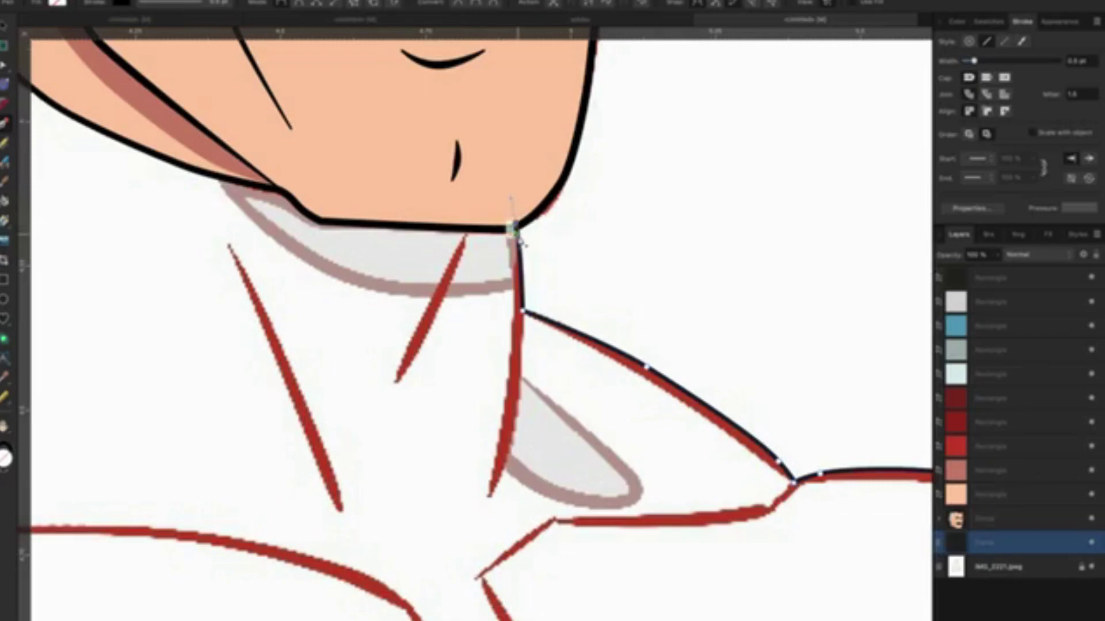
scroll(513, 221, down, 1)
scroll(513, 222, down, 1)
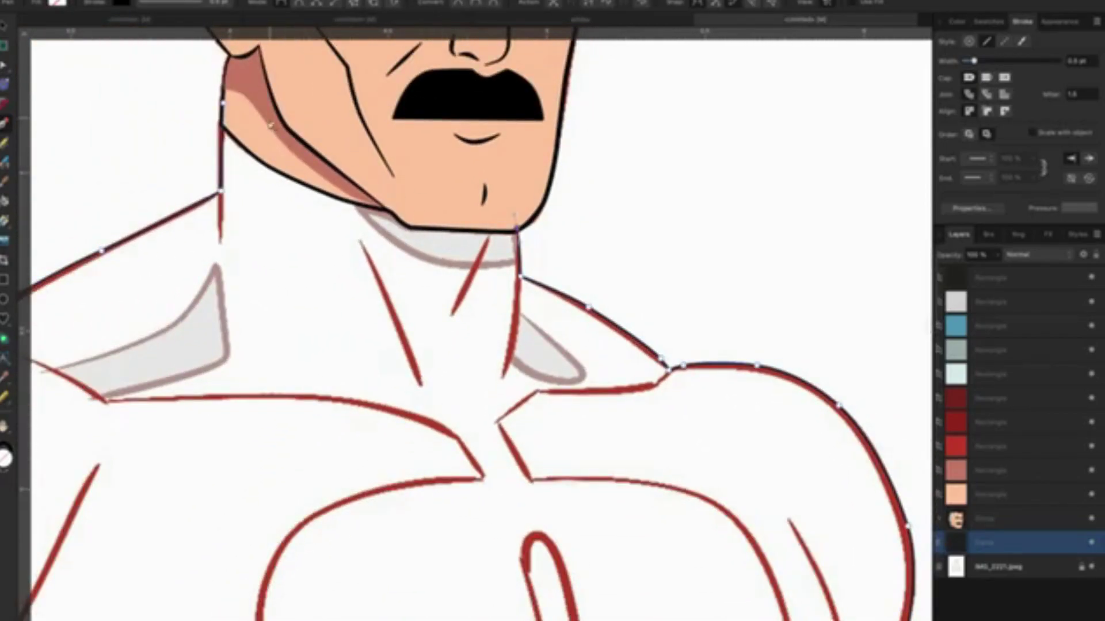
click(272, 118)
click(223, 106)
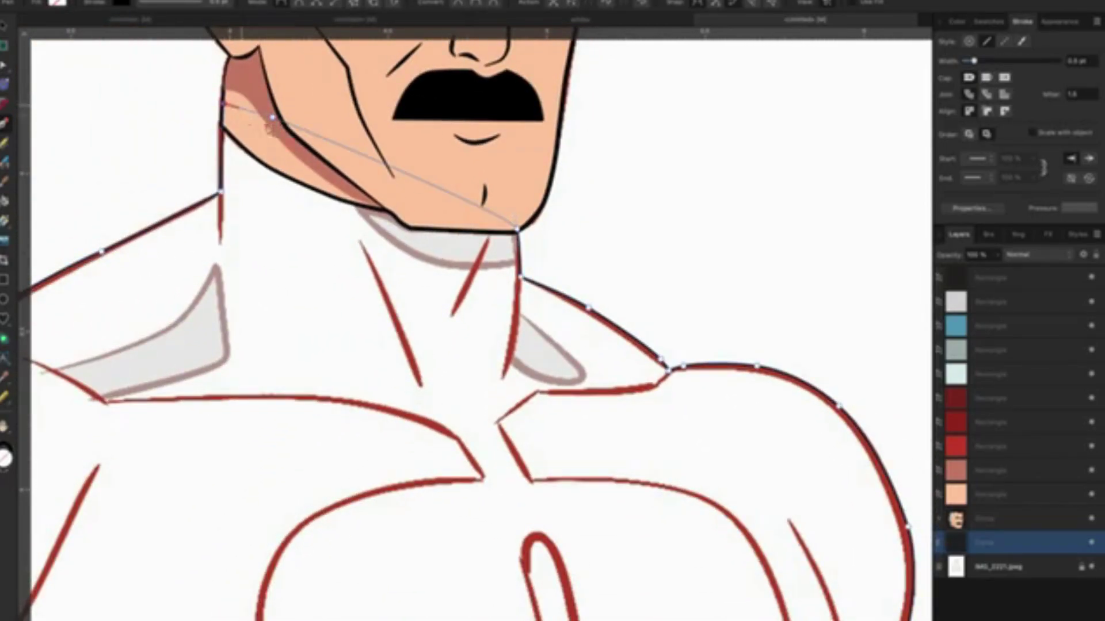
scroll(406, 305, down, 1)
scroll(406, 305, down, 2)
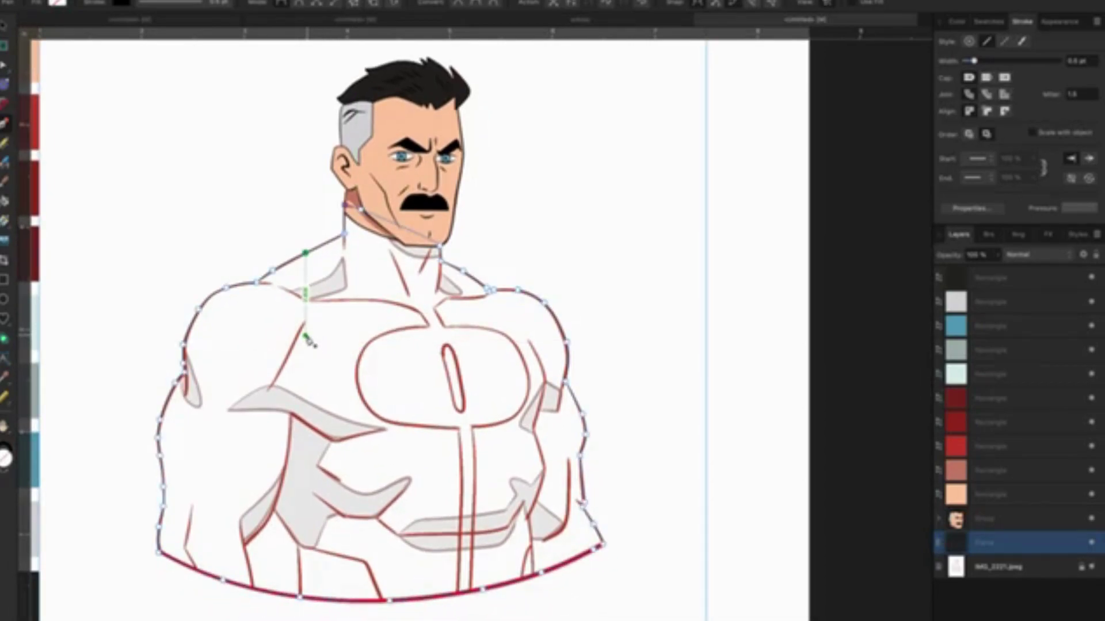
Select the finished body outline and raise its stroke width to about 1 pt.
click(318, 338)
key(v)
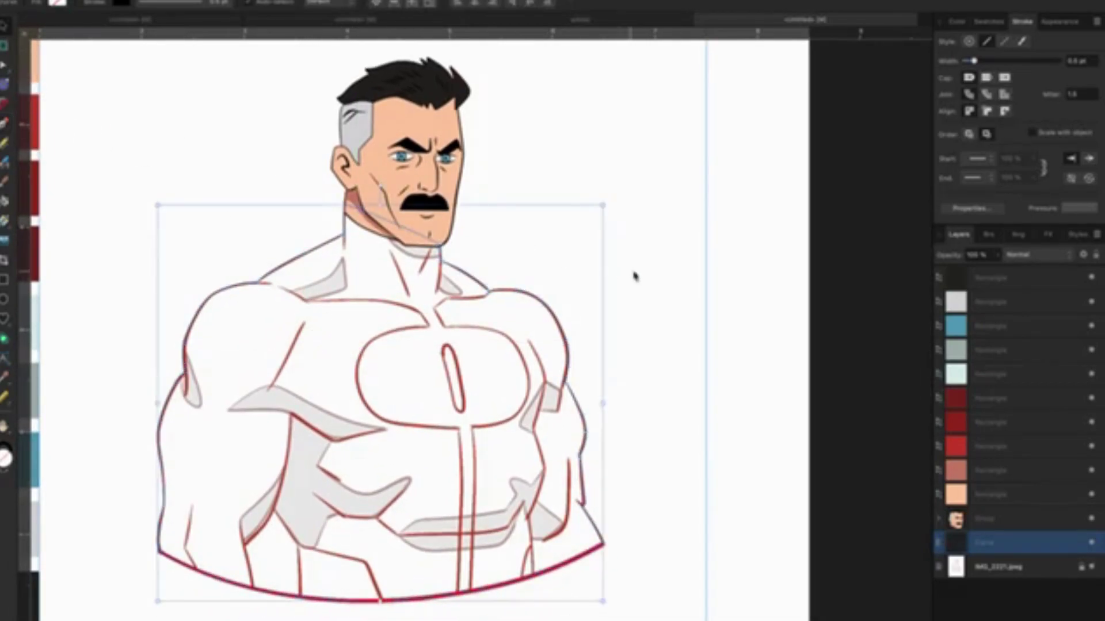
click(623, 299)
click(553, 316)
click(162, 3)
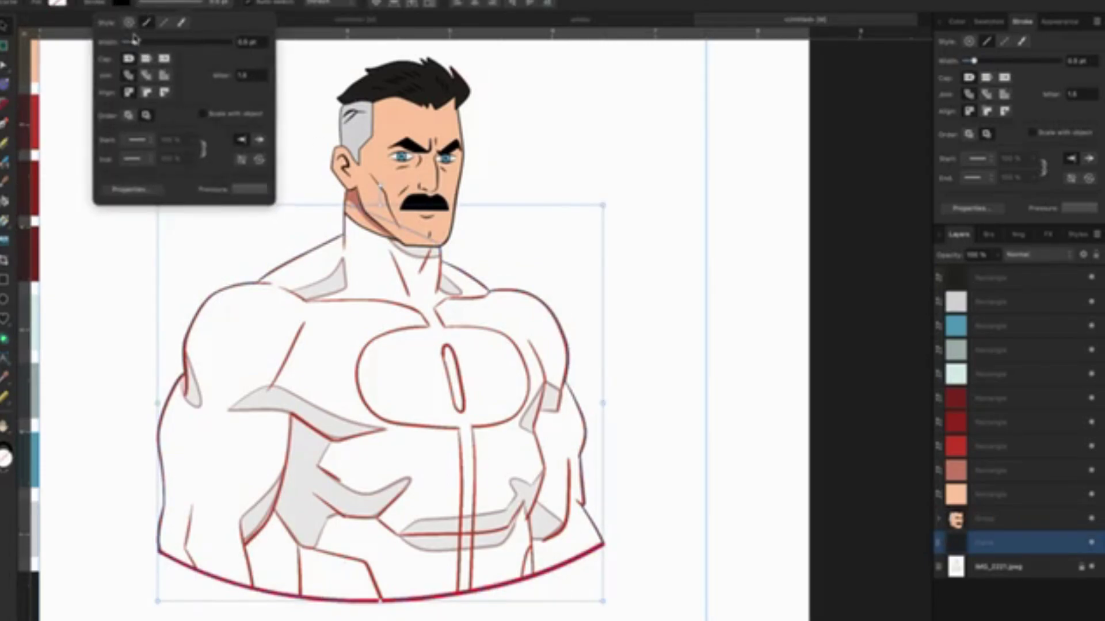
drag(142, 43, 147, 44)
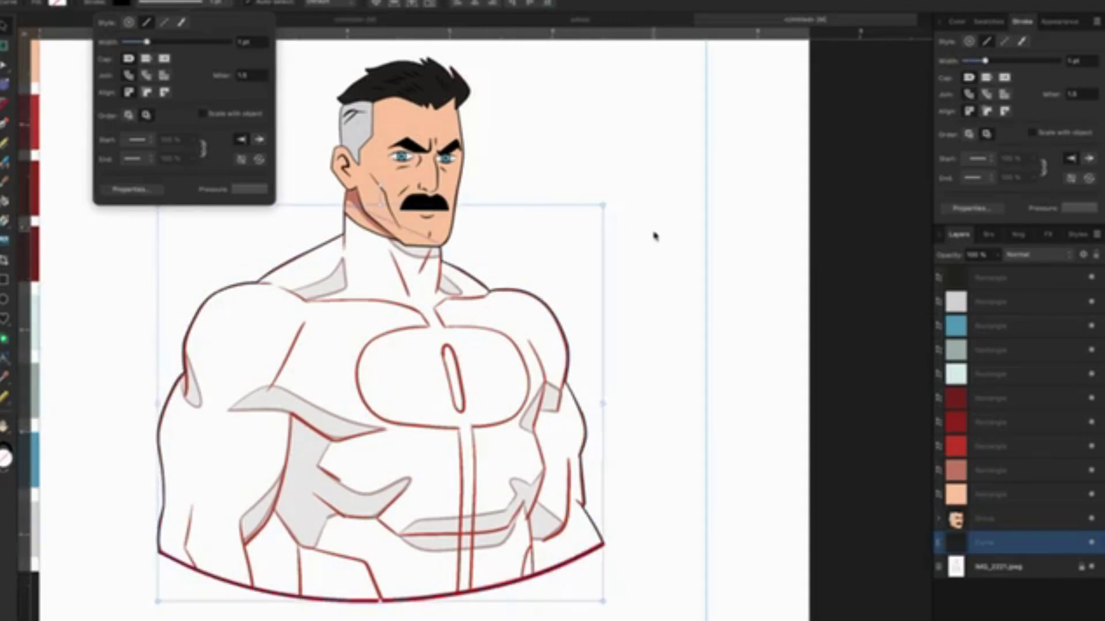
click(616, 180)
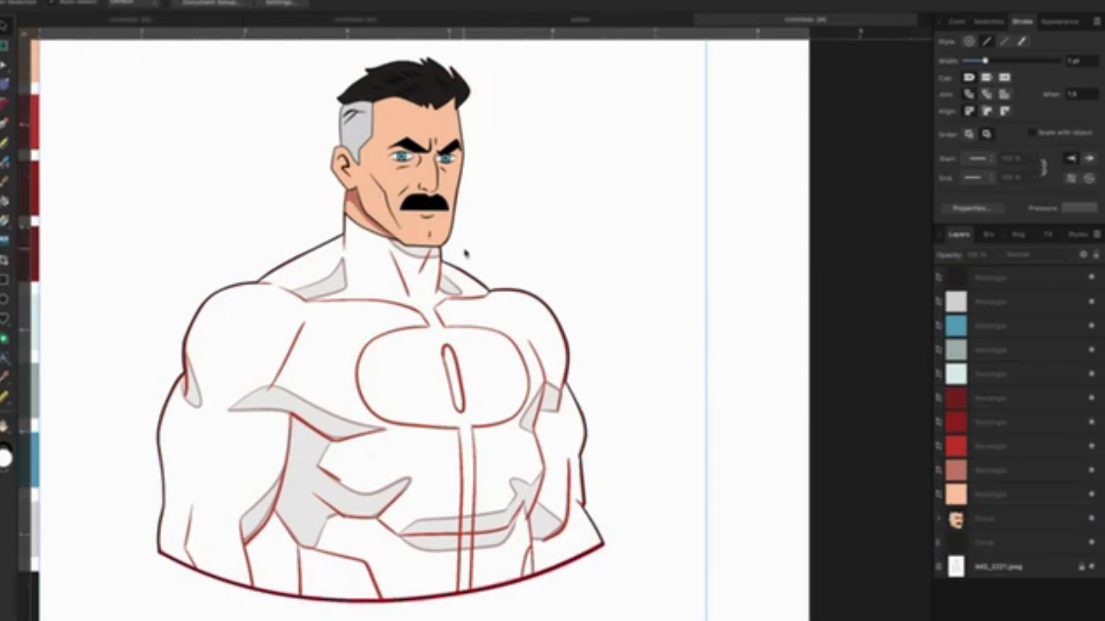
Pick the Pen tool and frame the suit's neck and collar area on the canvas.
scroll(440, 266, up, 1)
scroll(438, 271, up, 2)
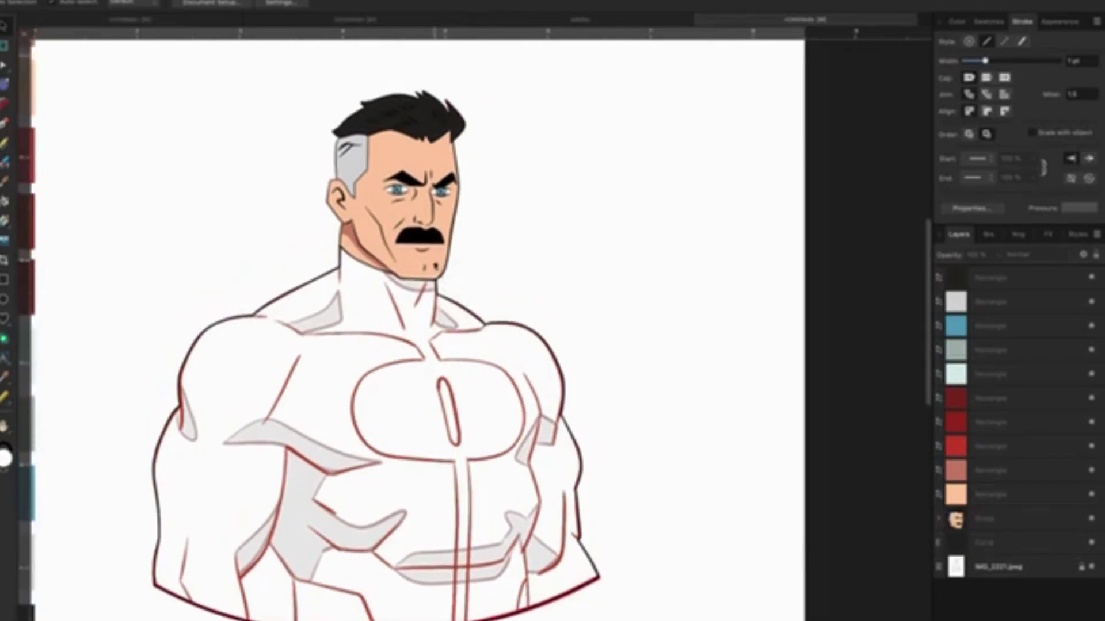
scroll(420, 282, up, 2)
scroll(404, 297, up, 2)
scroll(405, 297, down, 2)
scroll(413, 294, down, 1)
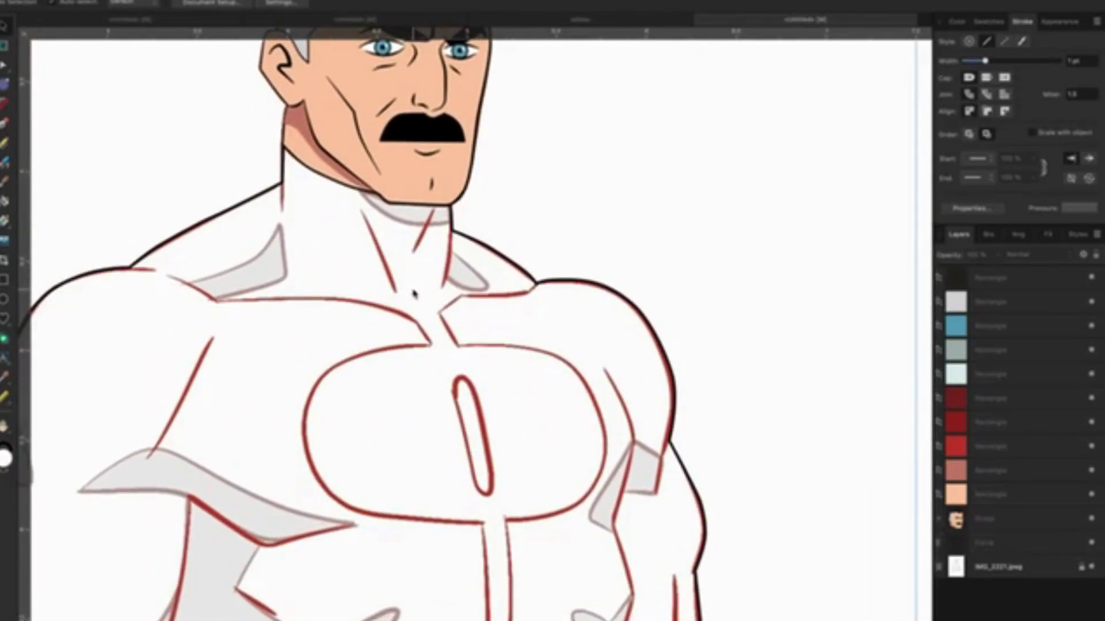
mouse_move(346, 264)
mouse_down()
mouse_move(362, 246)
mouse_move(443, 252)
mouse_up()
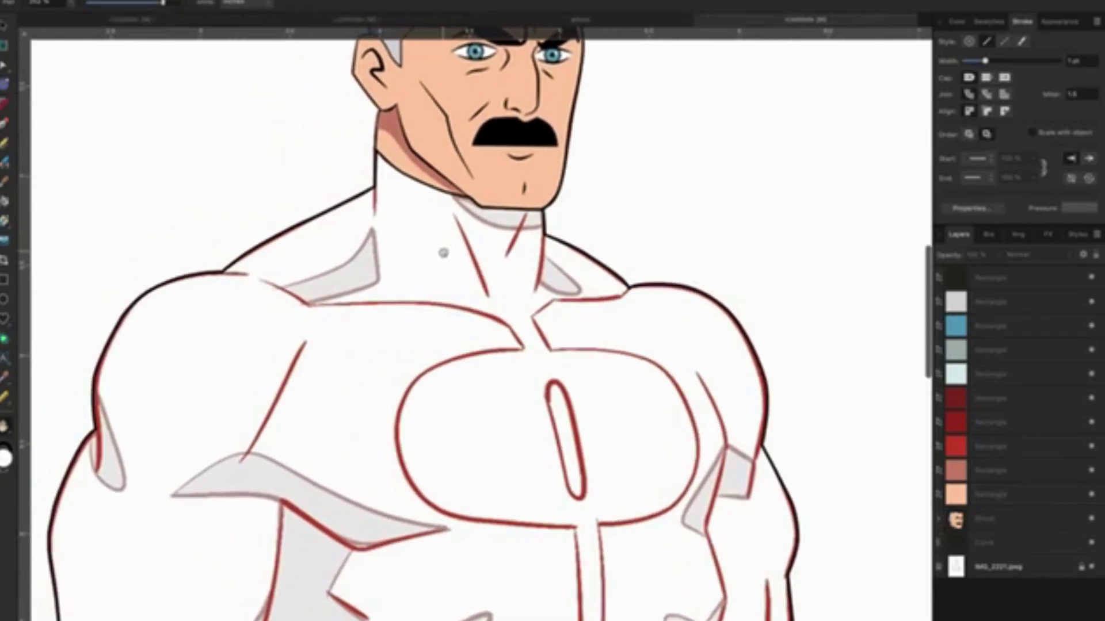
scroll(436, 257, up, 1)
scroll(437, 256, up, 1)
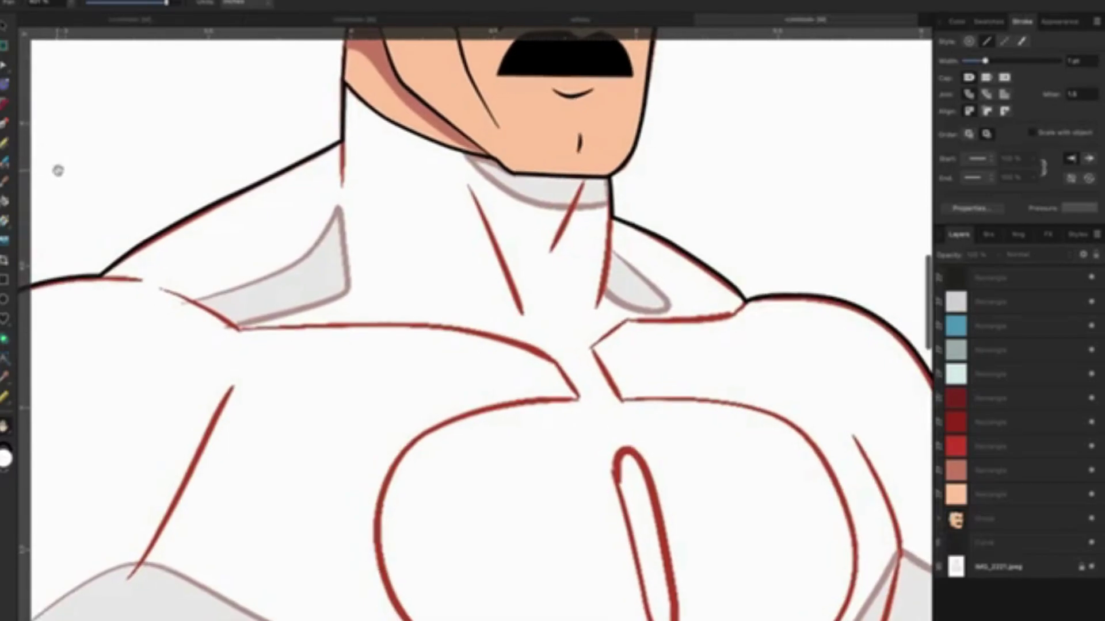
scroll(56, 170, left, 1)
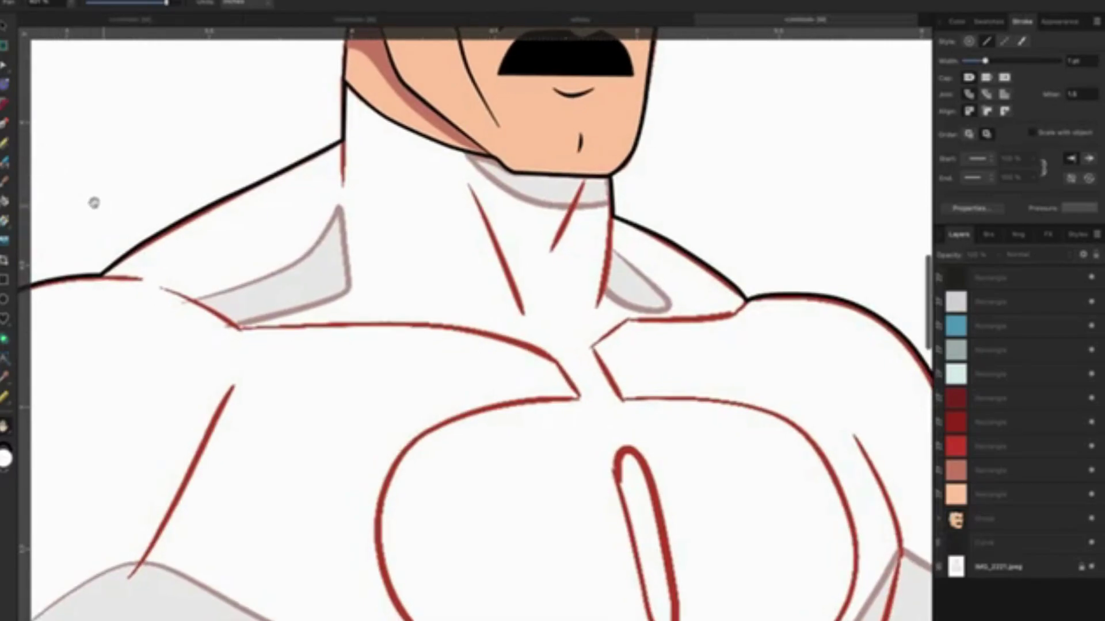
click(4, 124)
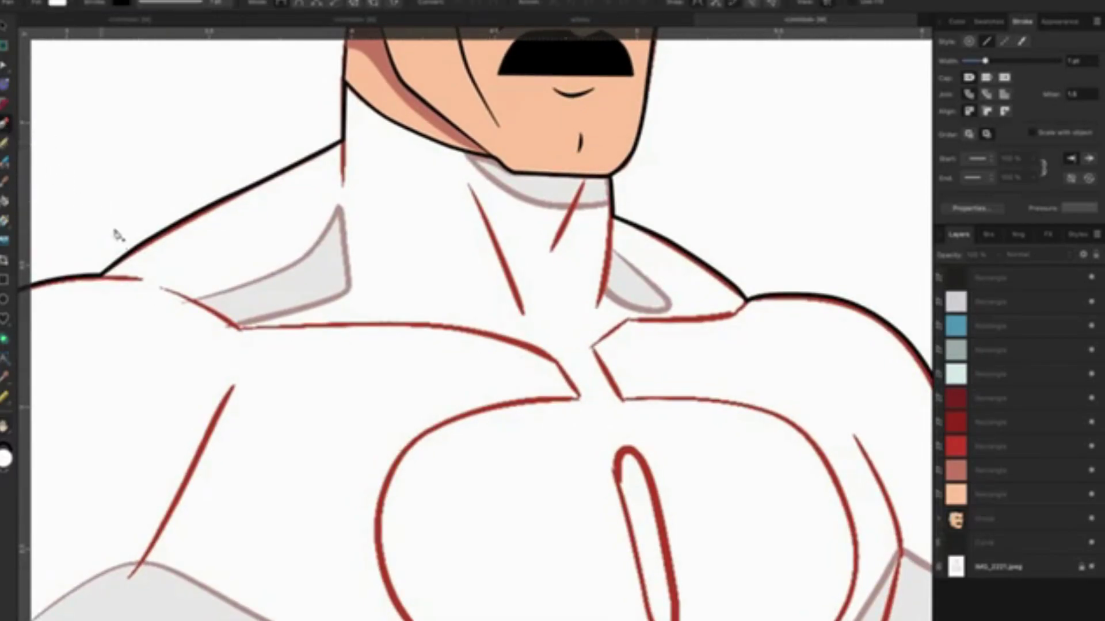
scroll(145, 286, up, 5)
scroll(148, 285, down, 3)
scroll(148, 280, down, 3)
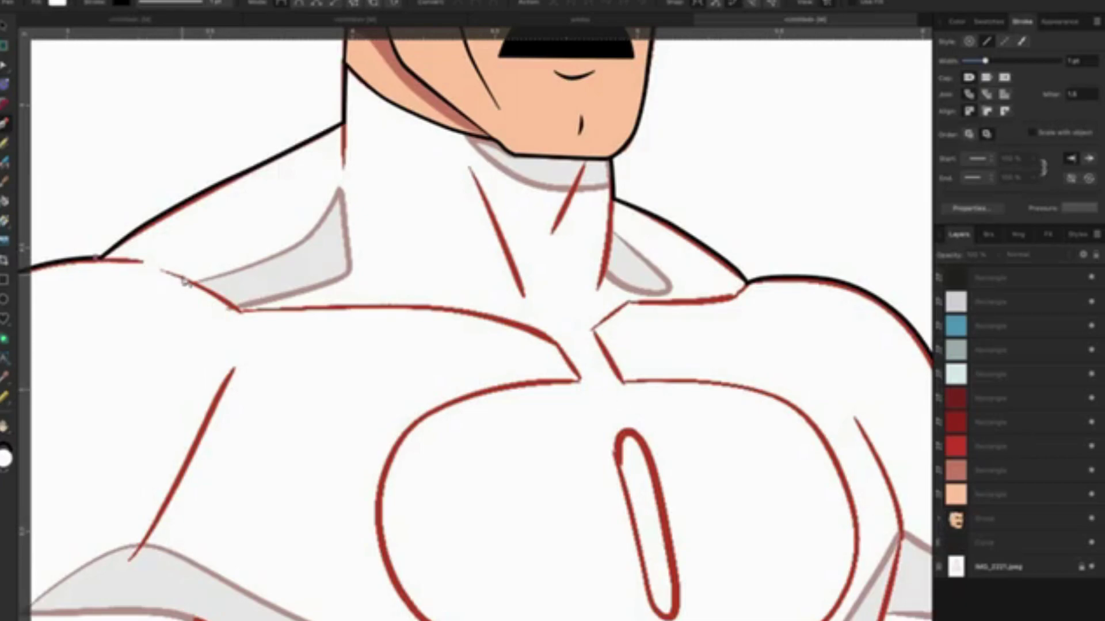
Start the black outline at the left shoulder, running along the chest line to the lapel point.
drag(184, 279, 210, 296)
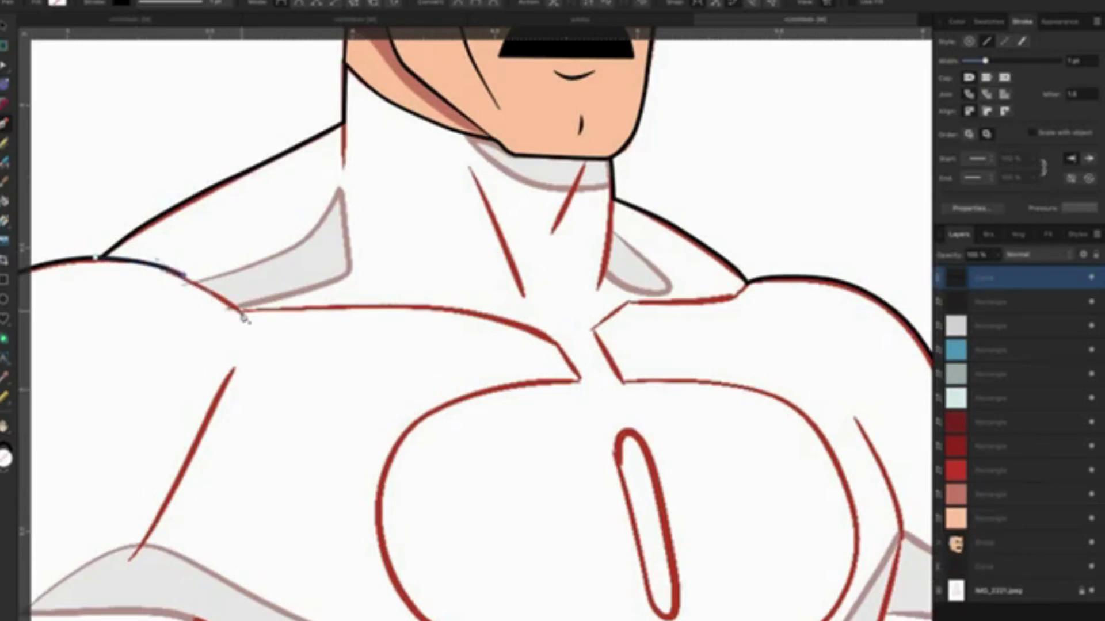
click(242, 312)
click(384, 312)
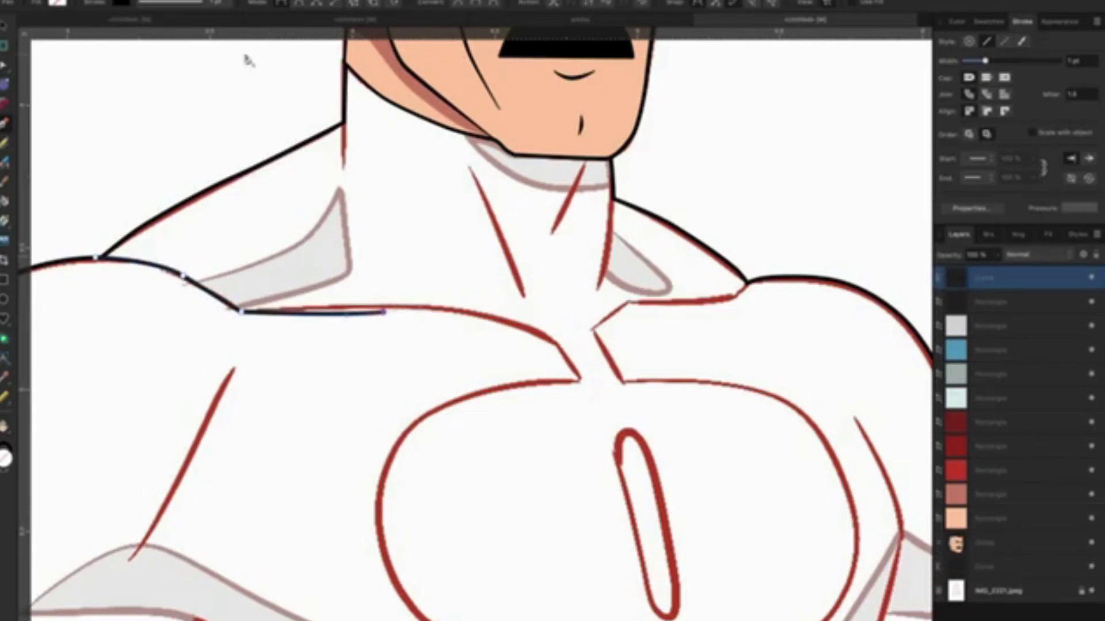
key(ctrl+z)
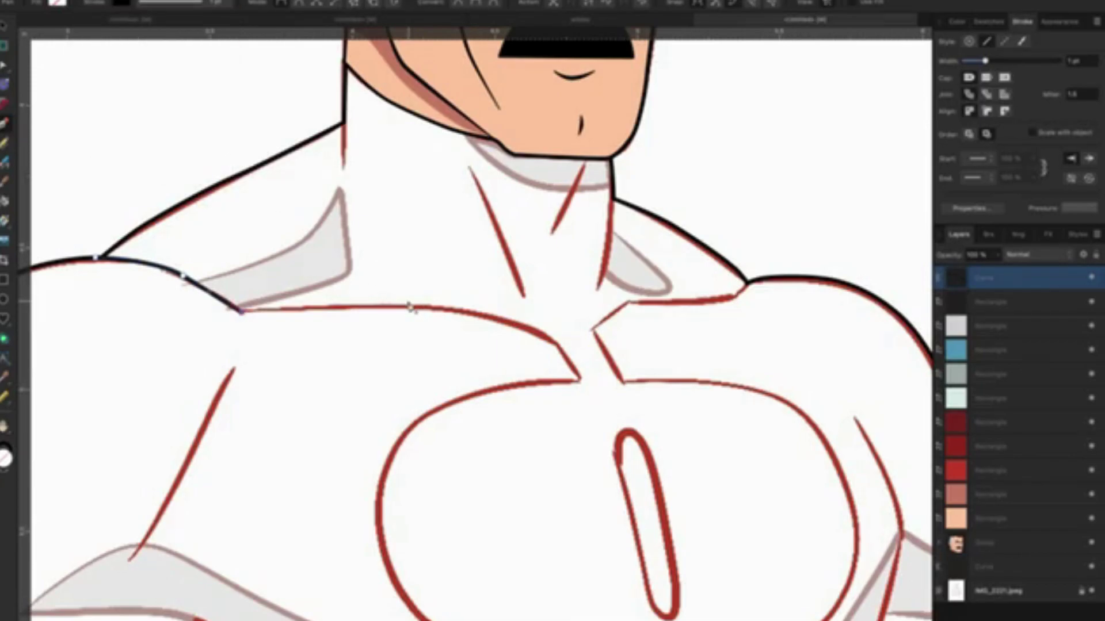
scroll(405, 306, up, 3)
click(356, 312)
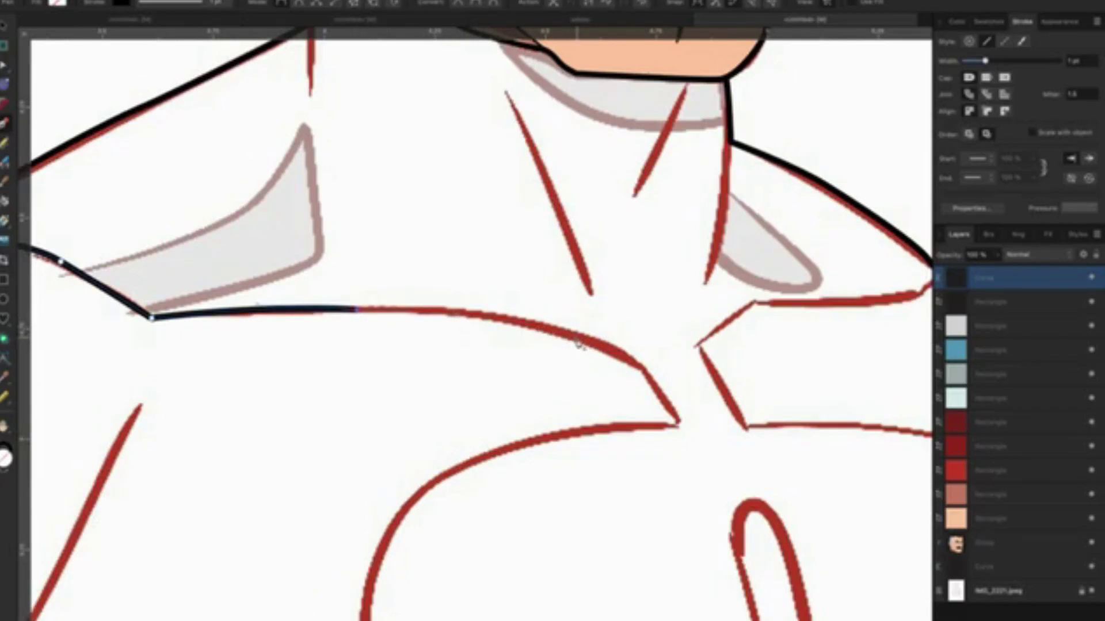
drag(576, 339, 631, 363)
click(638, 367)
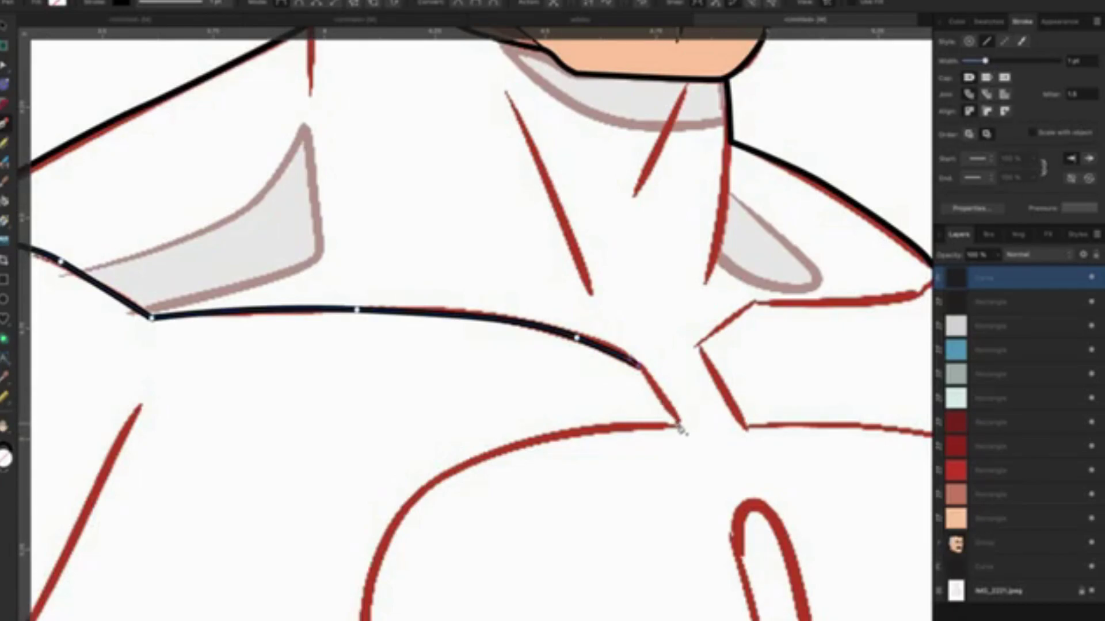
click(678, 426)
Curve the outline back along the lapel edge and around the rounded chest to the vertical line.
scroll(679, 426, down, 1)
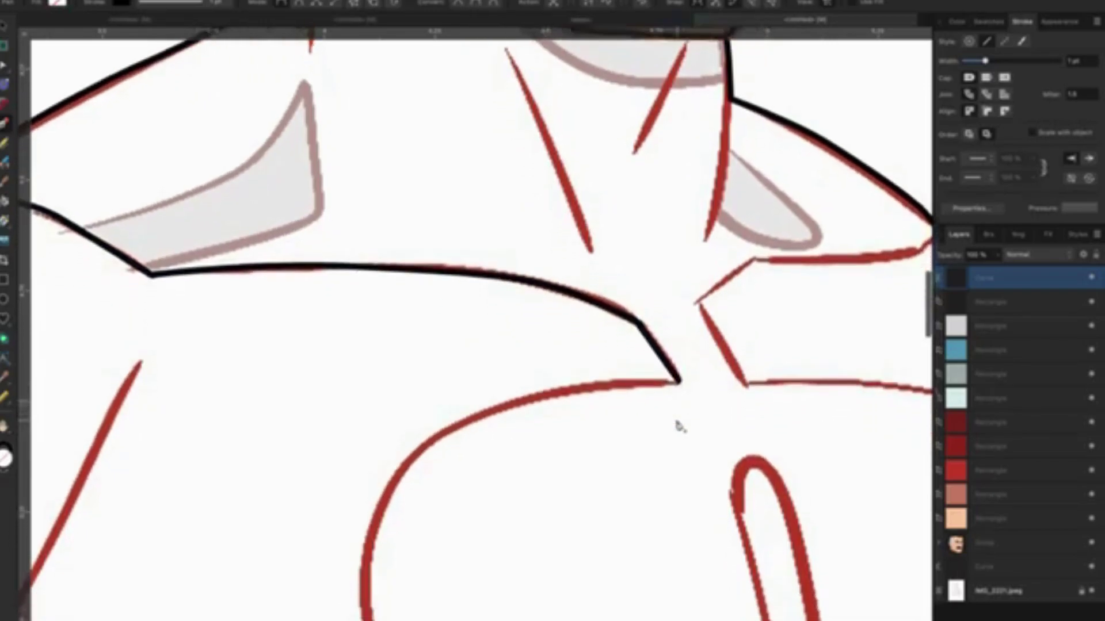
scroll(679, 426, down, 5)
scroll(679, 425, down, 3)
scroll(679, 426, up, 2)
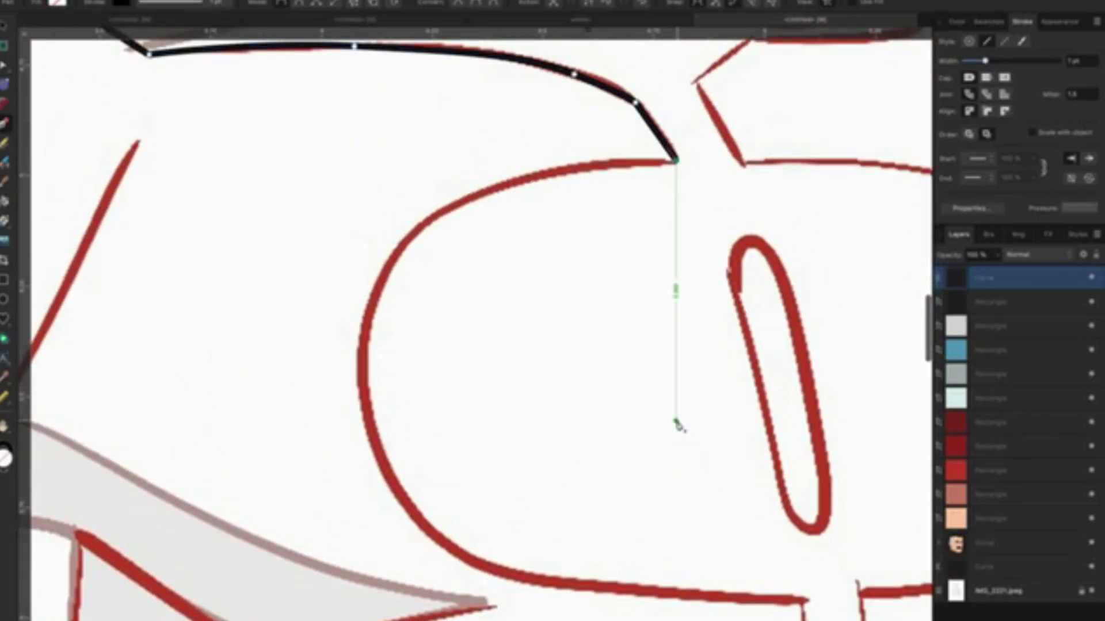
scroll(679, 426, down, 2)
scroll(679, 425, down, 3)
scroll(679, 426, down, 3)
scroll(679, 425, down, 2)
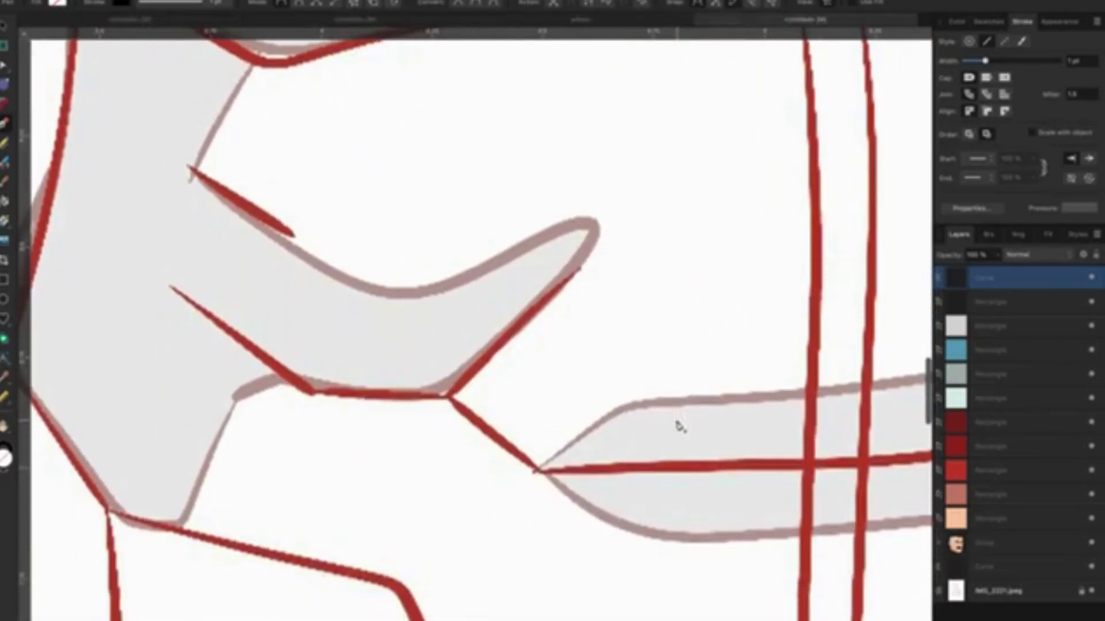
scroll(678, 426, up, 5)
scroll(677, 424, up, 5)
scroll(676, 425, up, 1)
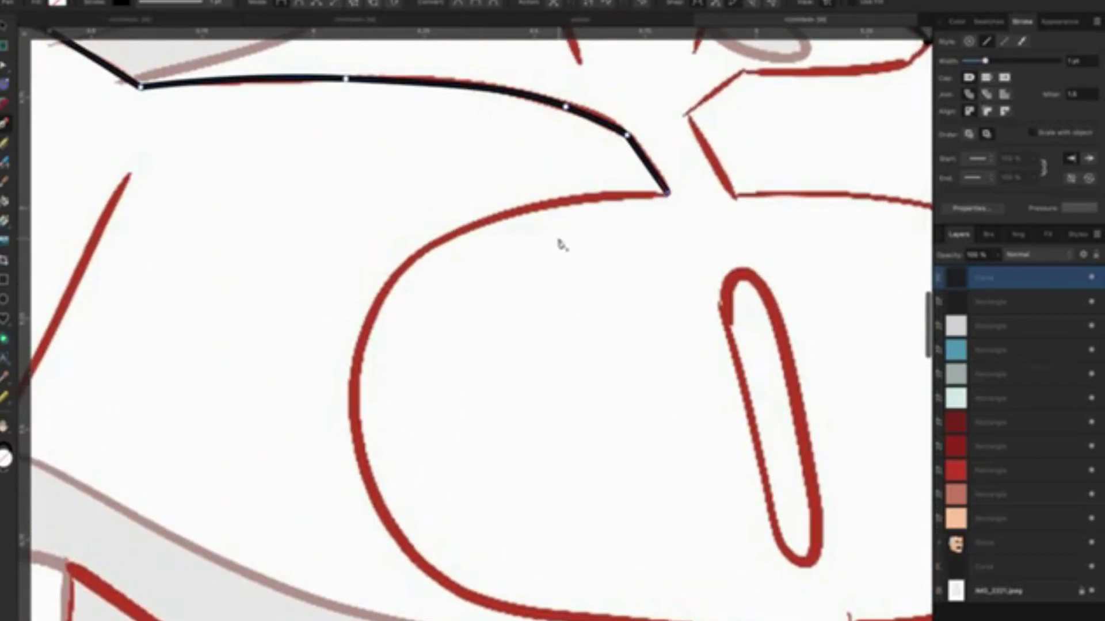
drag(521, 206, 453, 231)
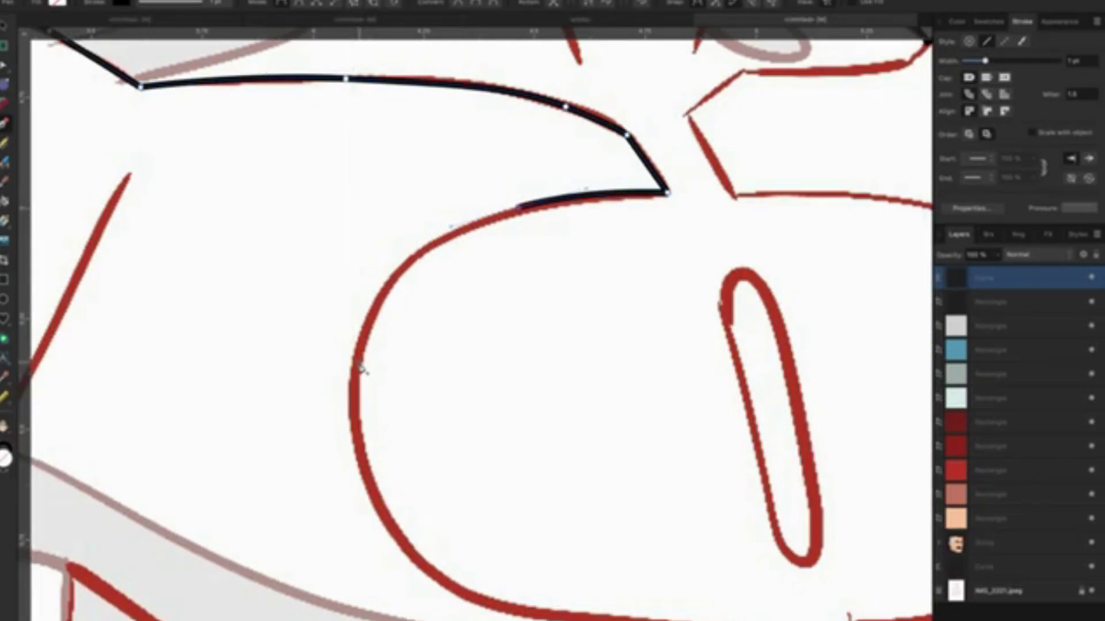
drag(354, 365, 340, 470)
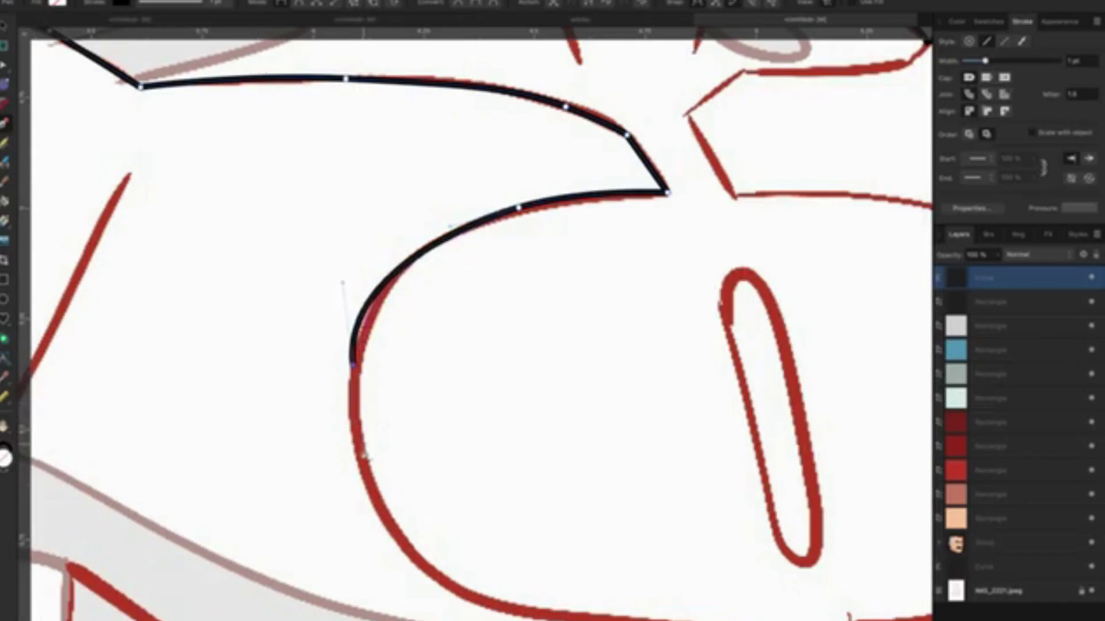
scroll(394, 451, down, 7)
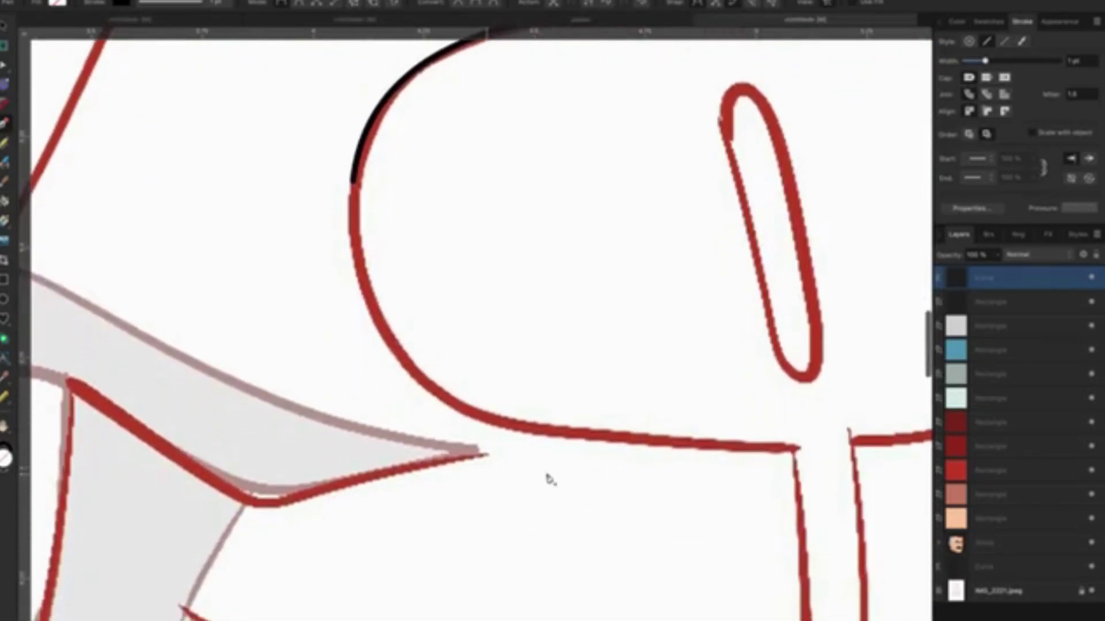
drag(519, 413, 643, 437)
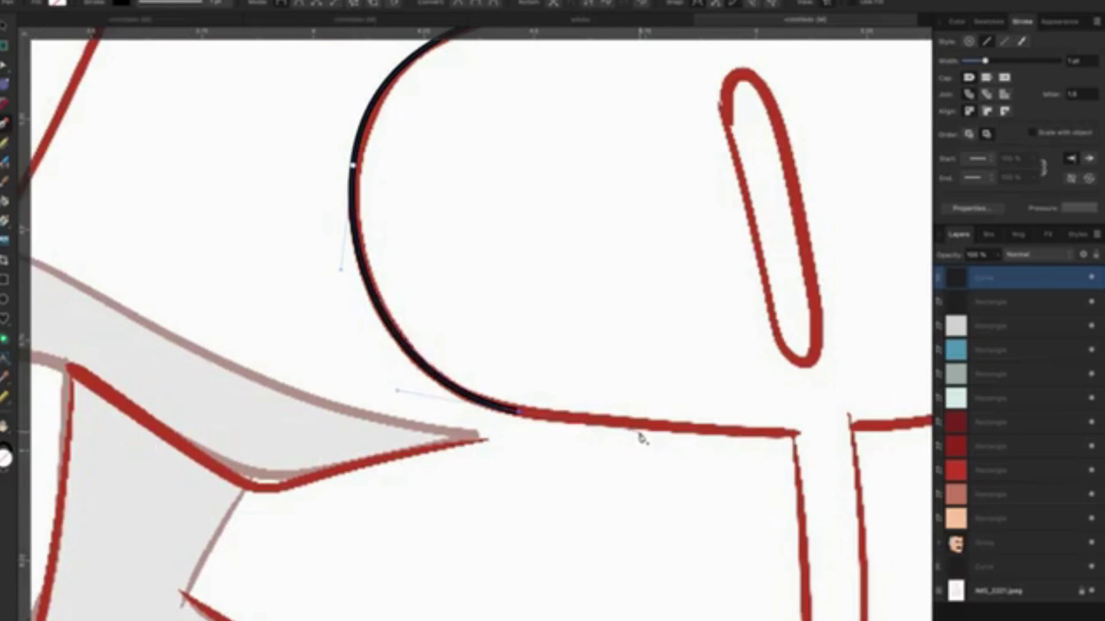
click(738, 435)
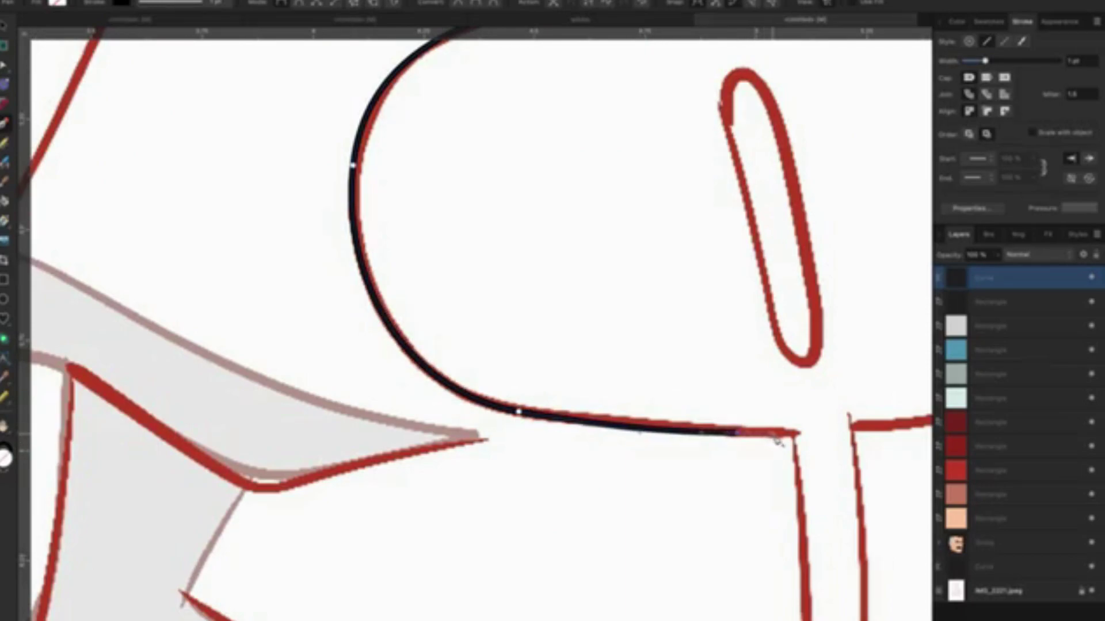
Continue the outline down the vertical sketch line to the bottom curve.
scroll(793, 455, down, 6)
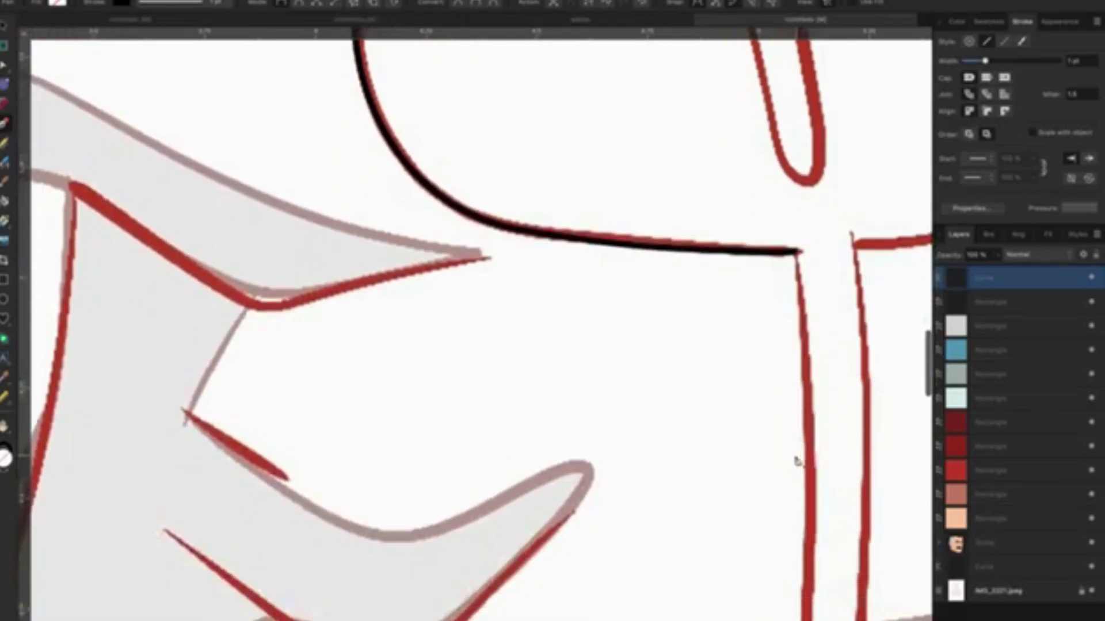
scroll(794, 403, down, 4)
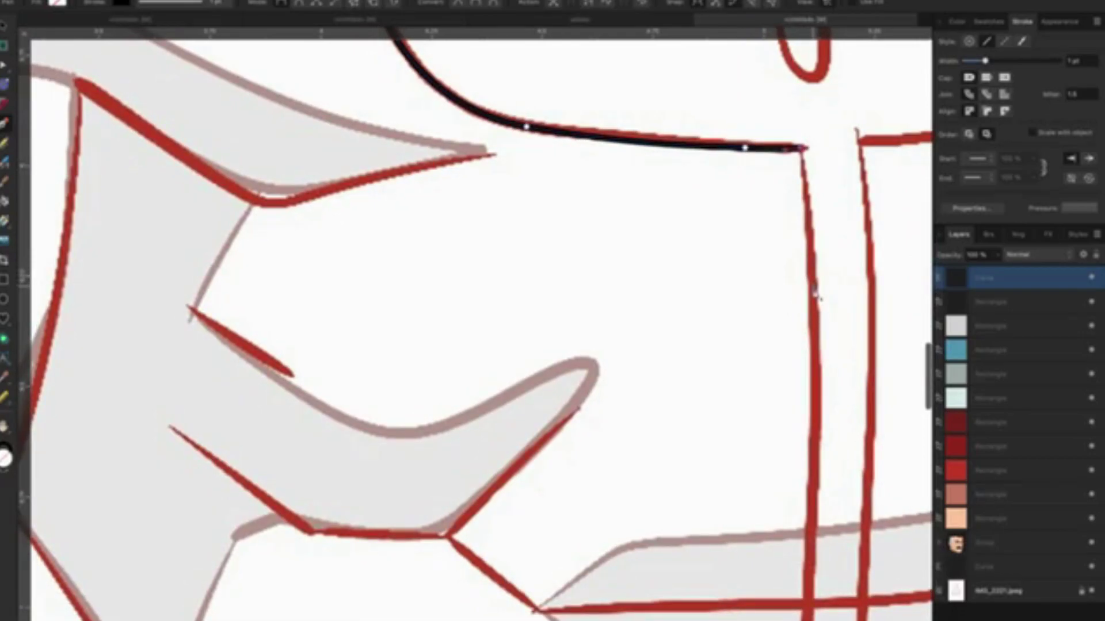
click(815, 287)
scroll(822, 411, down, 2)
scroll(824, 416, down, 2)
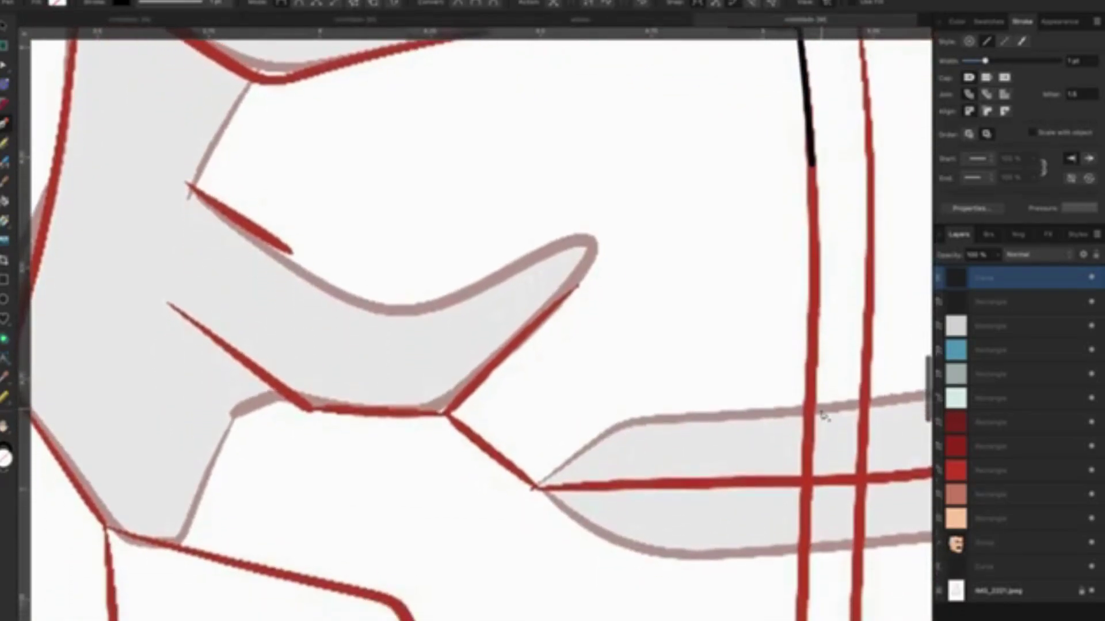
scroll(824, 415, down, 2)
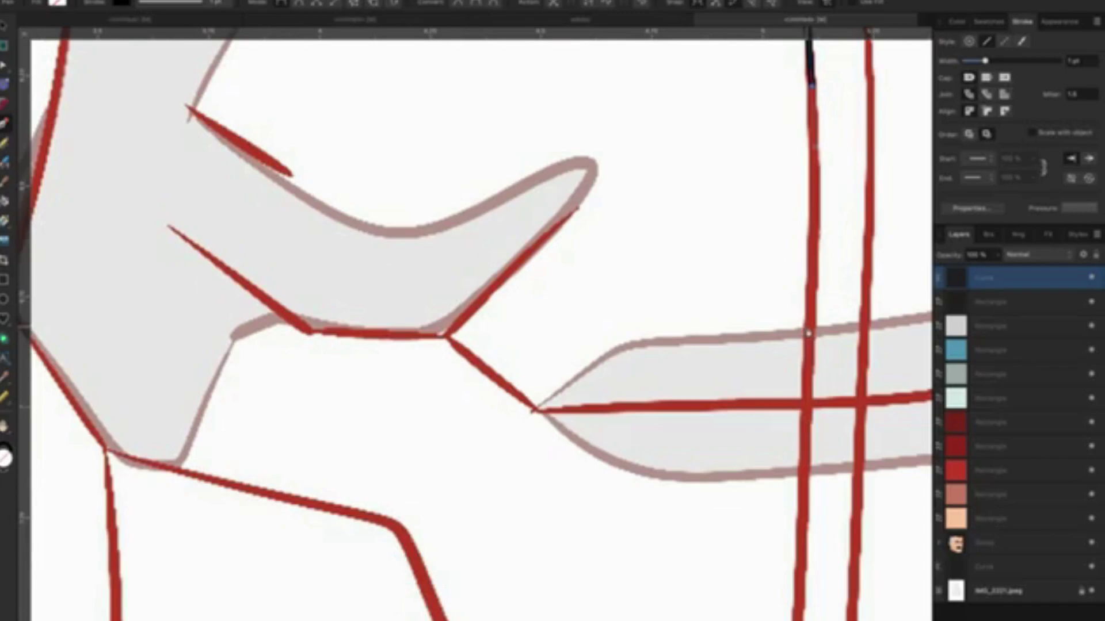
click(811, 339)
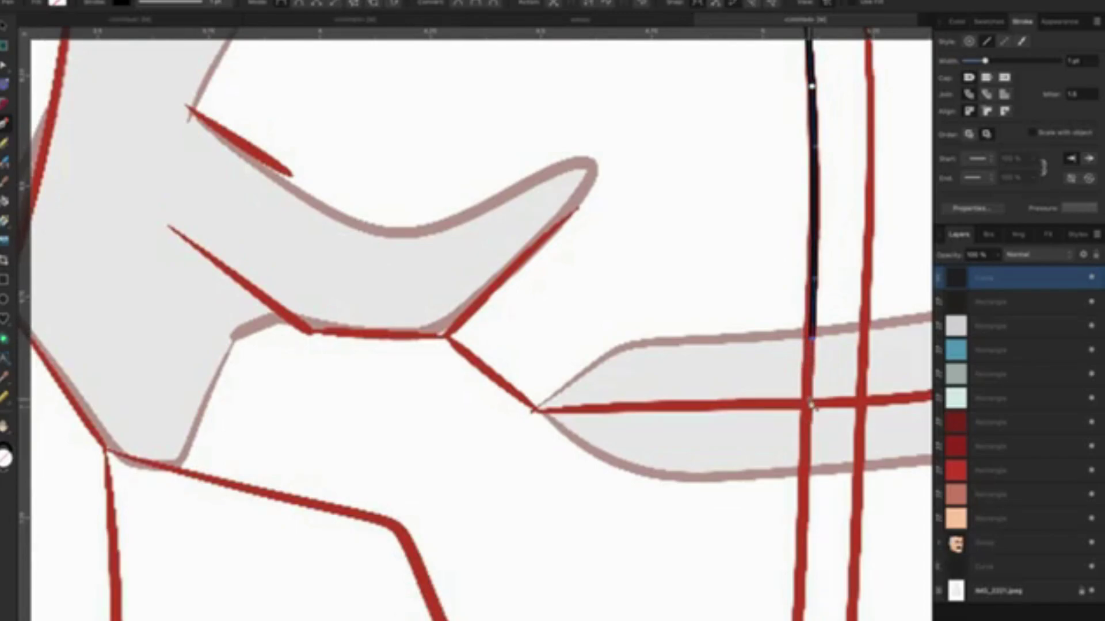
scroll(806, 405, down, 4)
scroll(801, 345, down, 2)
scroll(801, 271, right, 1)
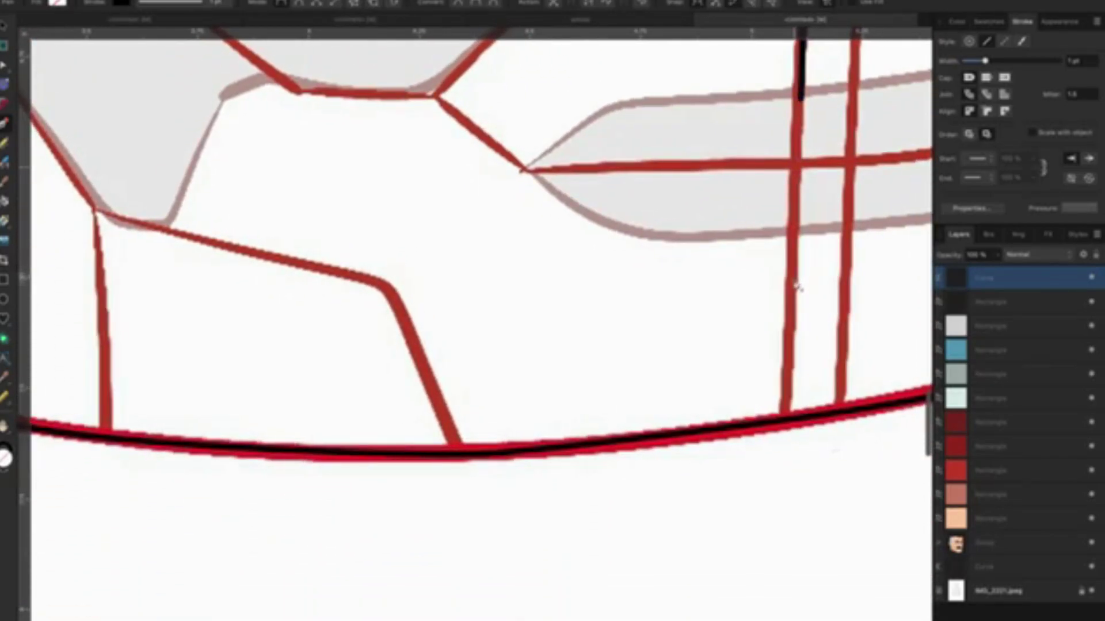
scroll(797, 286, right, 1)
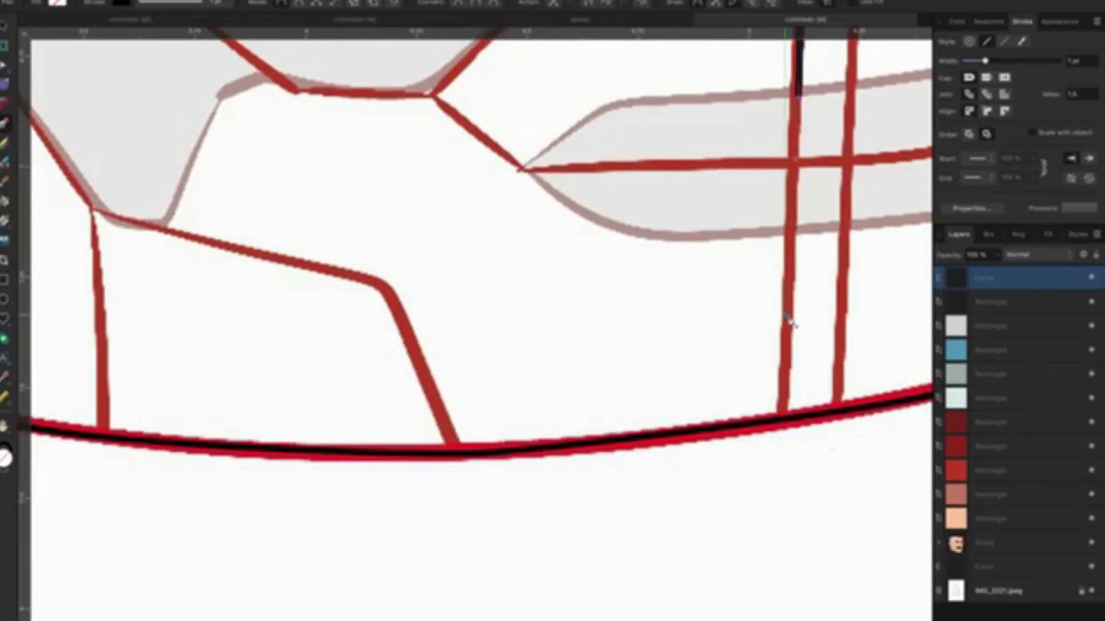
click(784, 314)
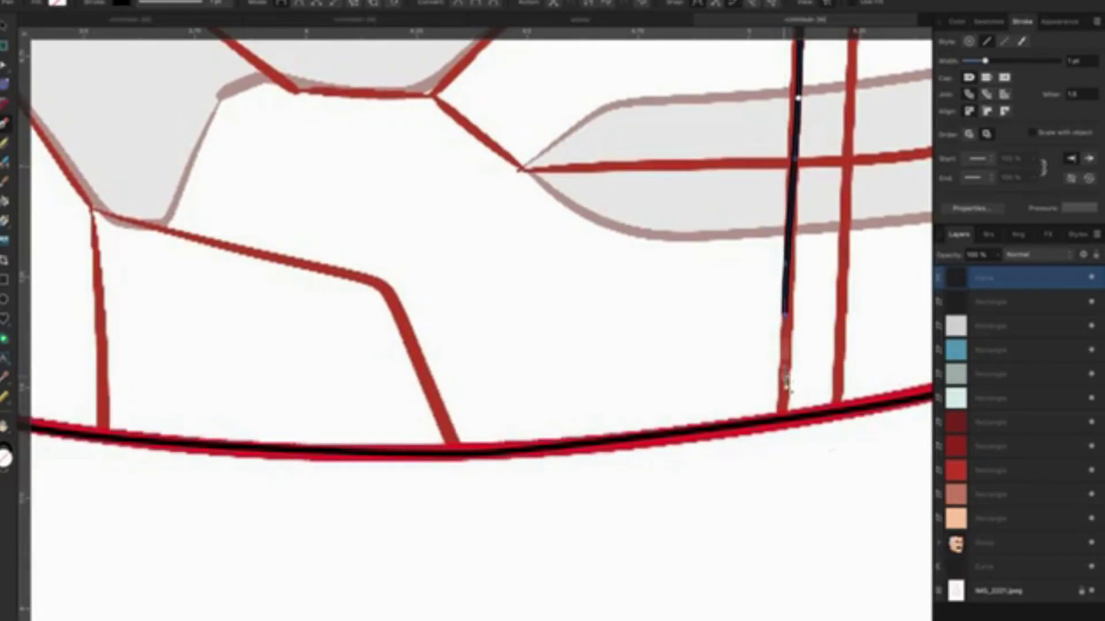
click(778, 413)
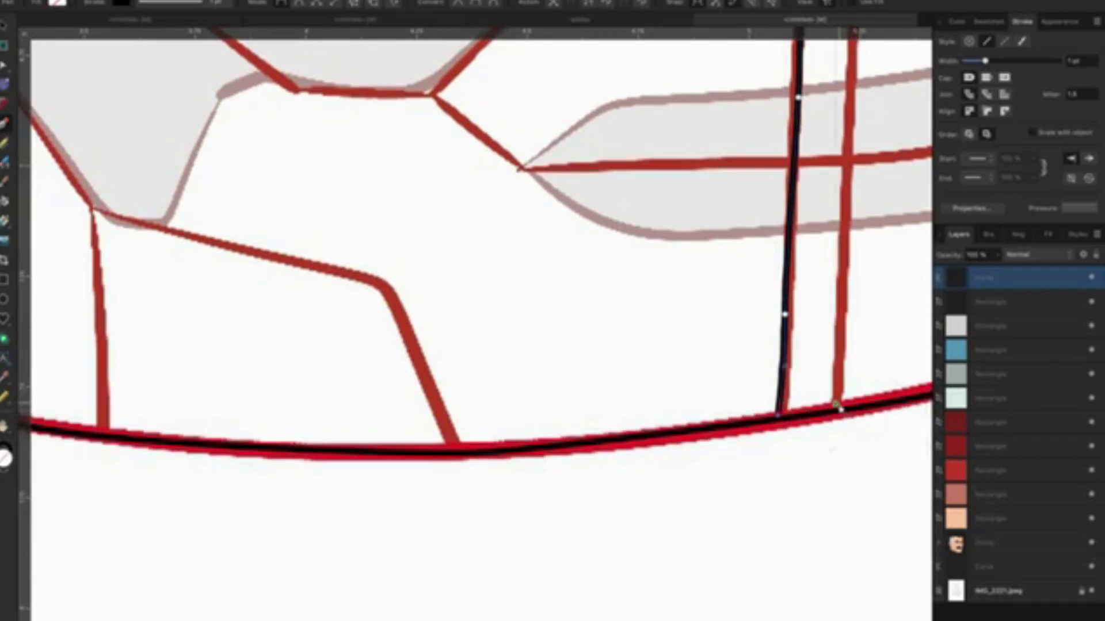
click(836, 404)
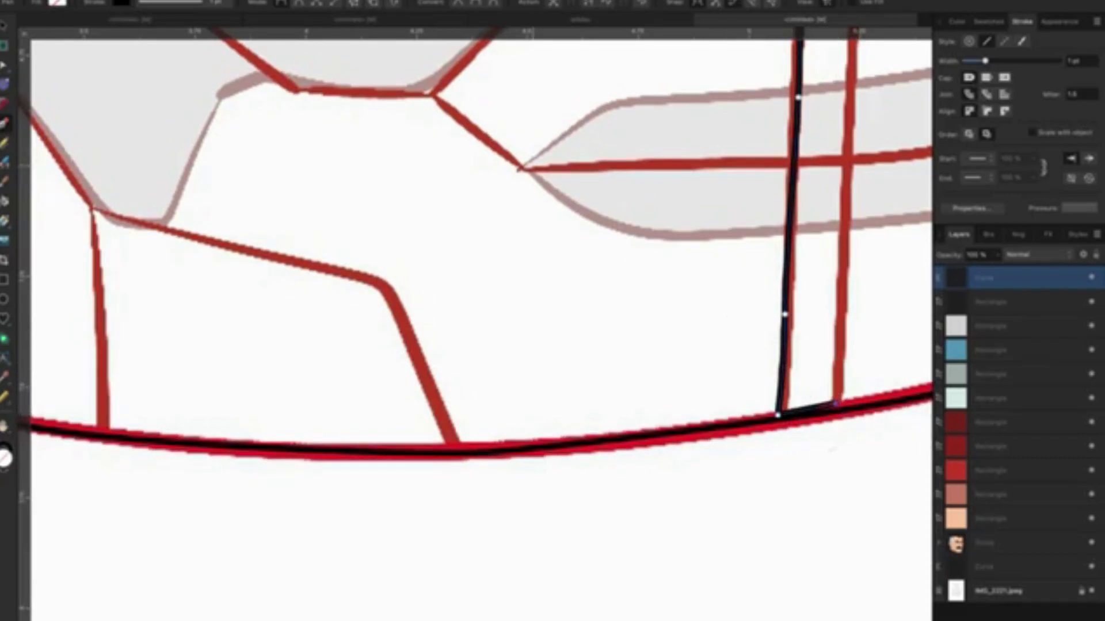
click(92, 1)
Undo the short bottom segment and trace black up the left vertical red centre line.
key(ctrl+z)
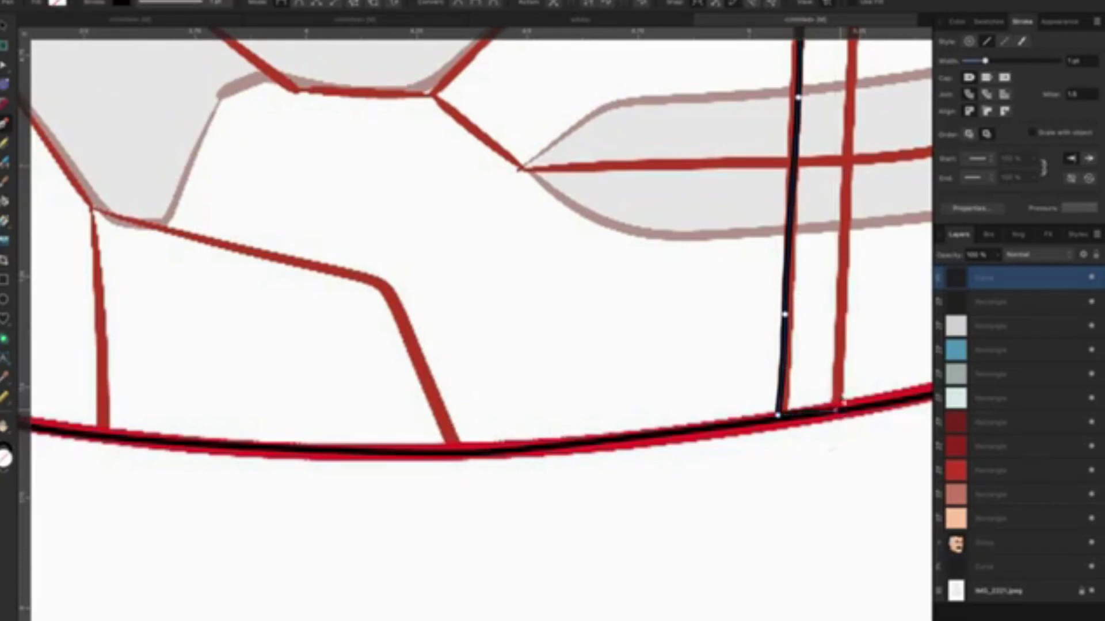
scroll(834, 254, up, 2)
scroll(855, 251, up, 3)
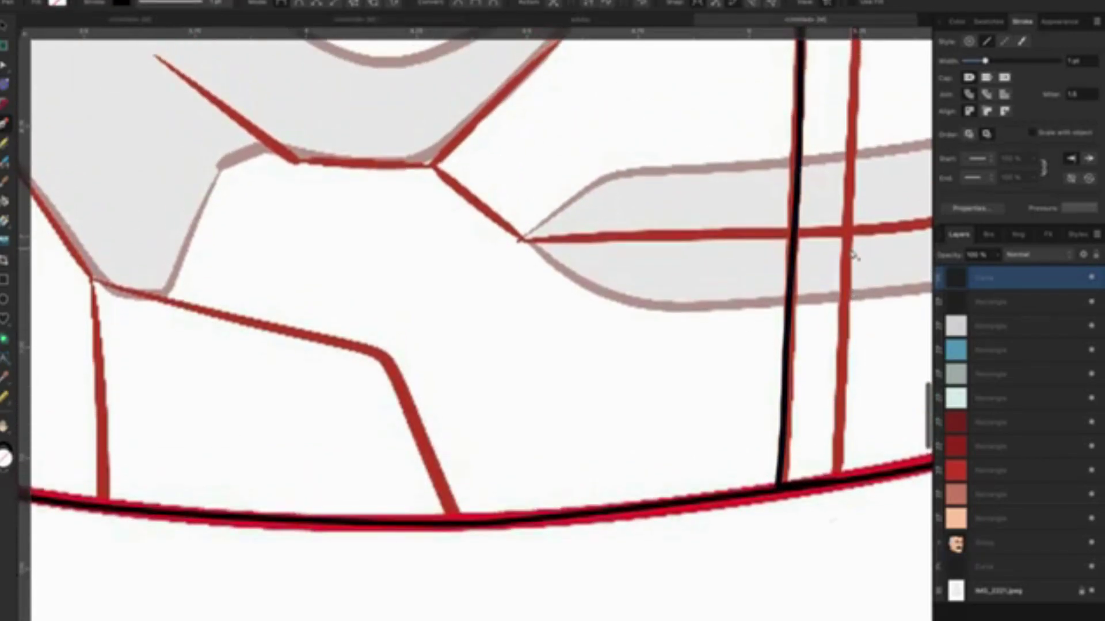
drag(855, 249, 671, 224)
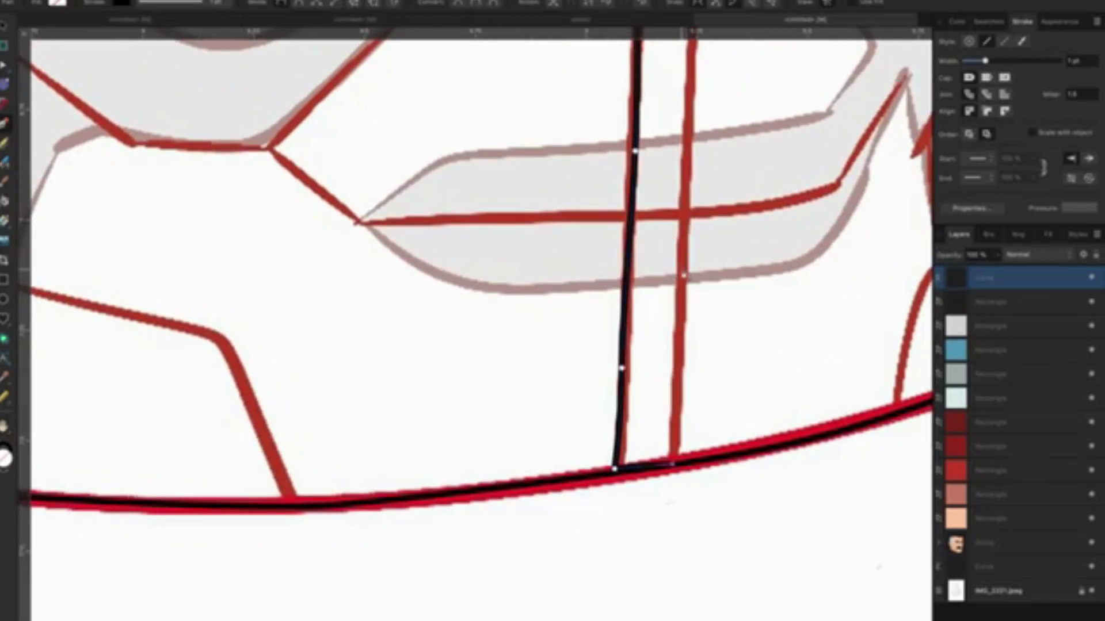
drag(684, 263, 690, 163)
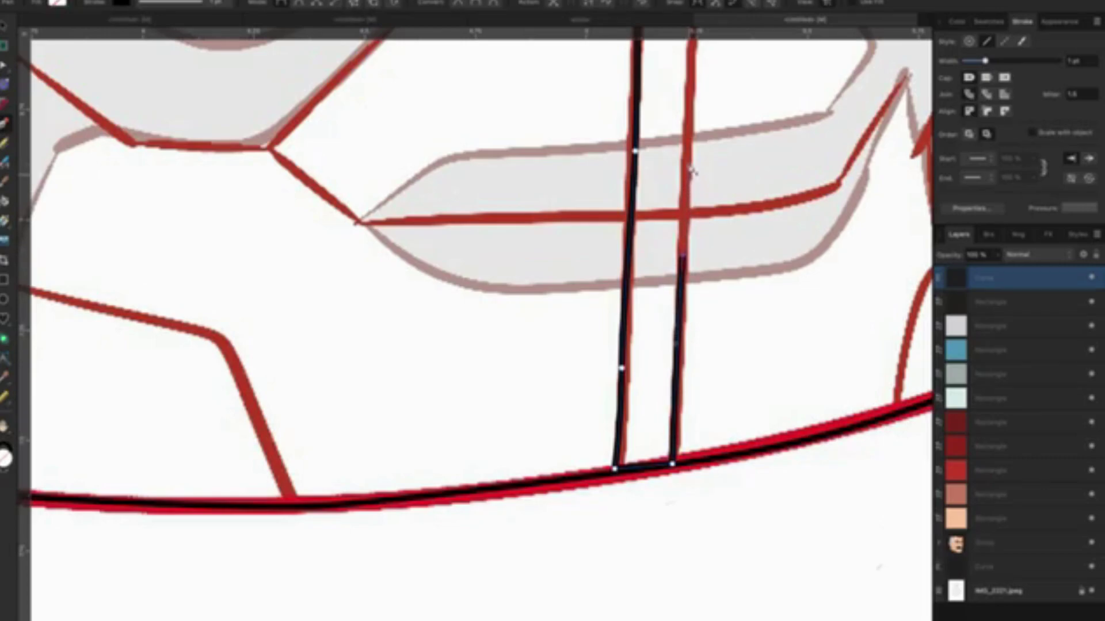
scroll(688, 158, up, 3)
scroll(690, 184, up, 3)
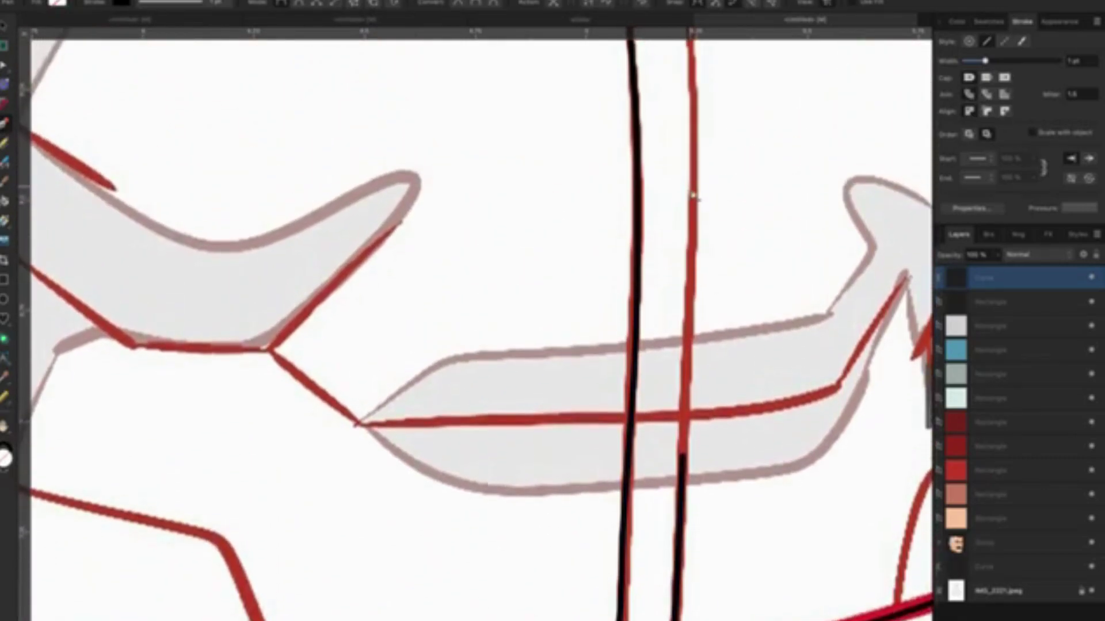
drag(698, 215, 698, 182)
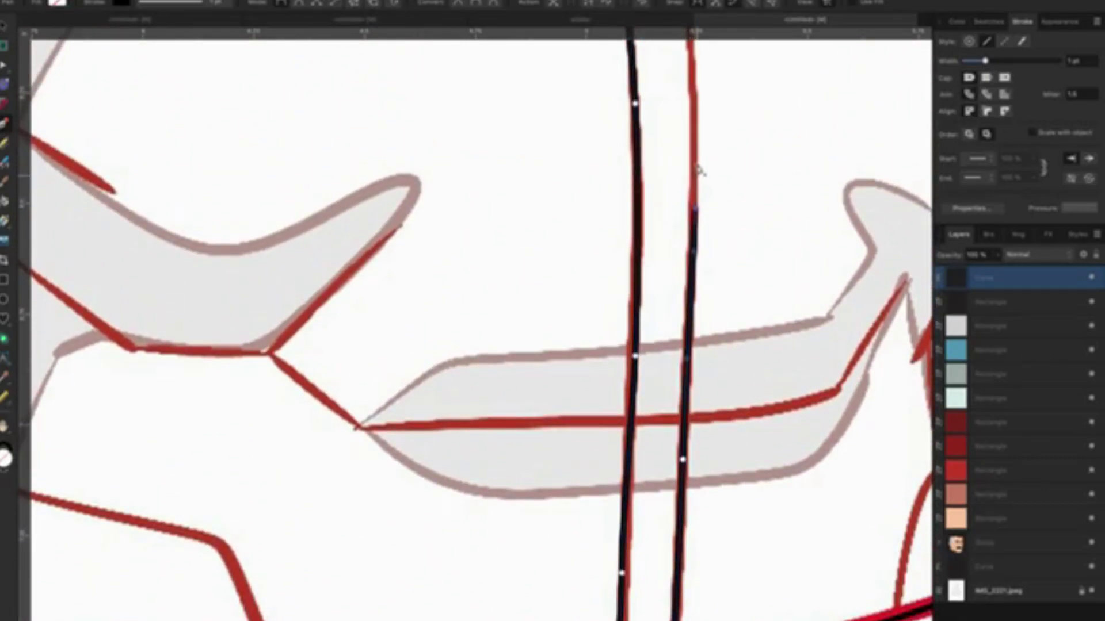
Trace black along the right vertical red centre line from hem to top.
scroll(698, 164, up, 4)
scroll(685, 185, up, 3)
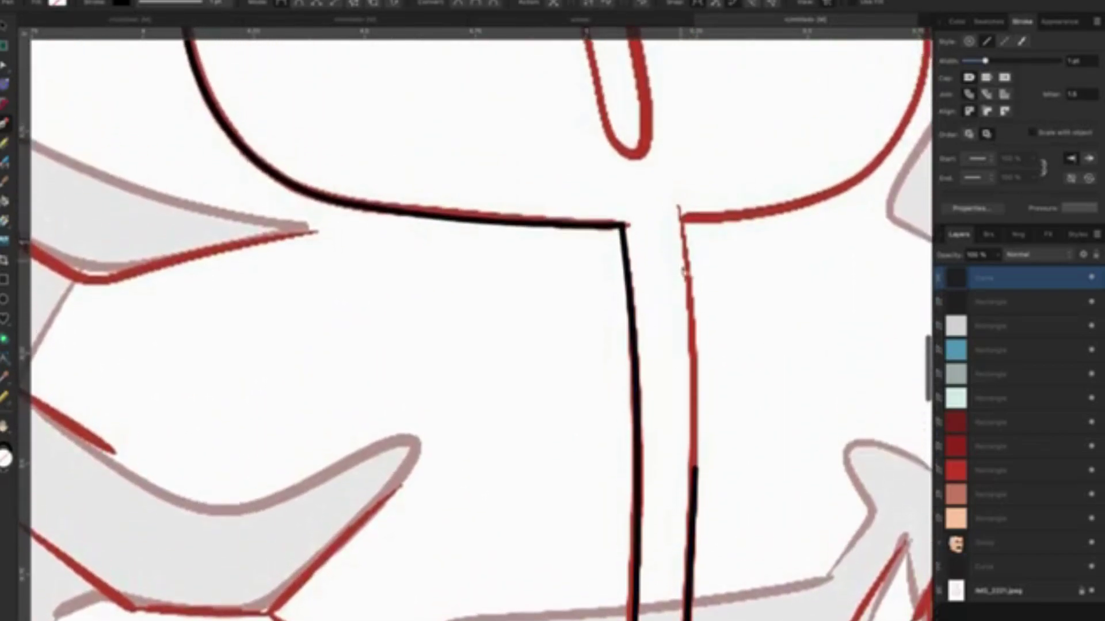
scroll(684, 322, up, 1)
drag(693, 325, 694, 480)
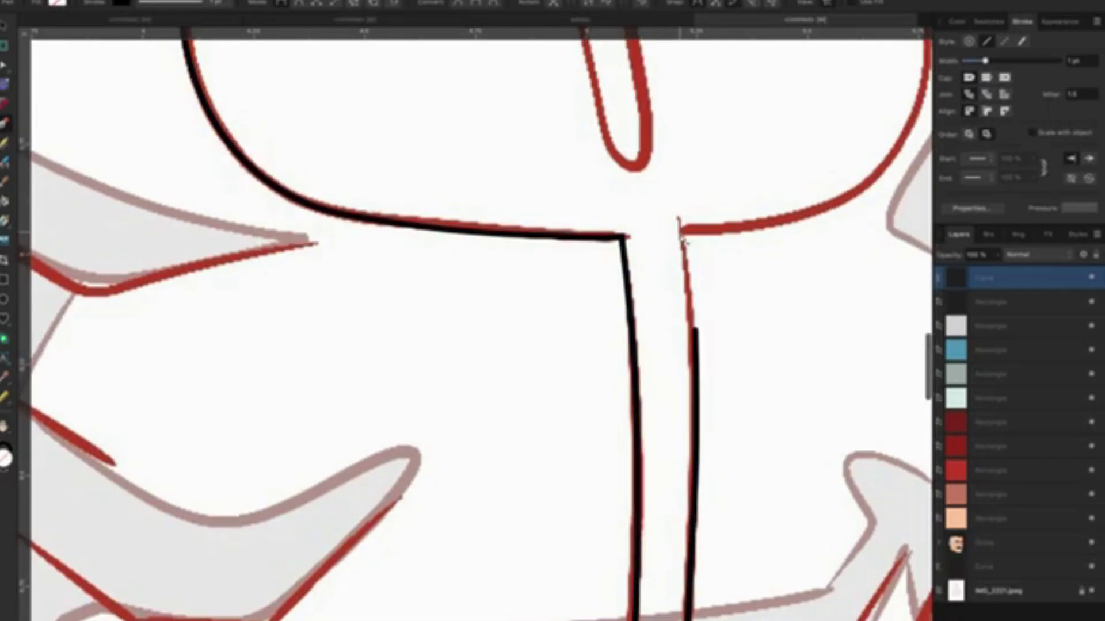
drag(680, 233, 693, 329)
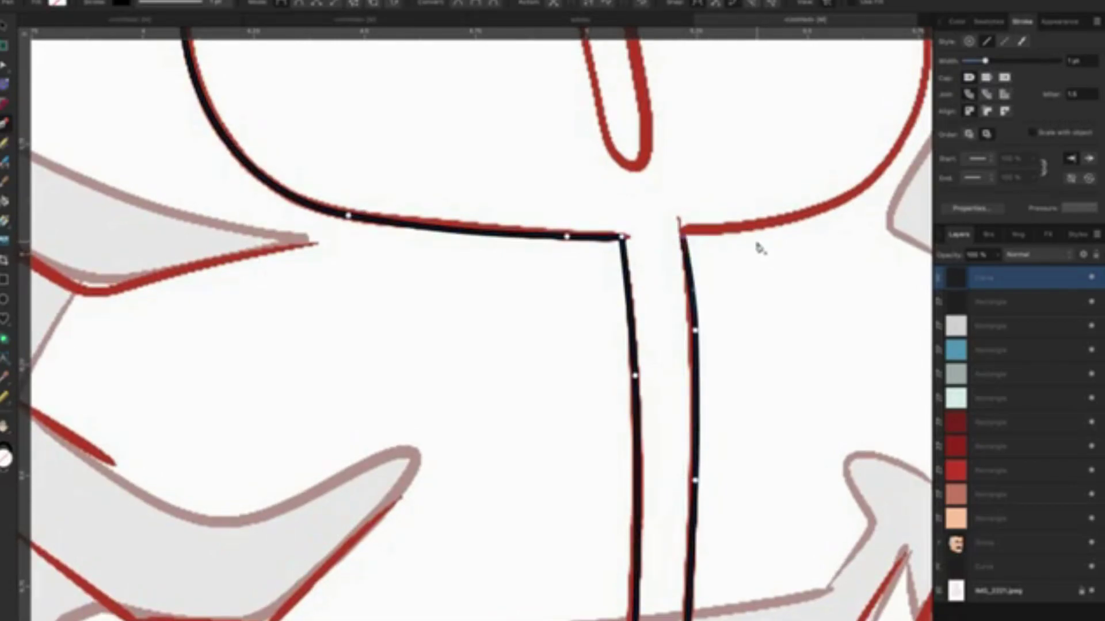
Trace the rounded chest panel curve in black up to its top edge.
scroll(632, 253, right, 7)
scroll(633, 253, up, 2)
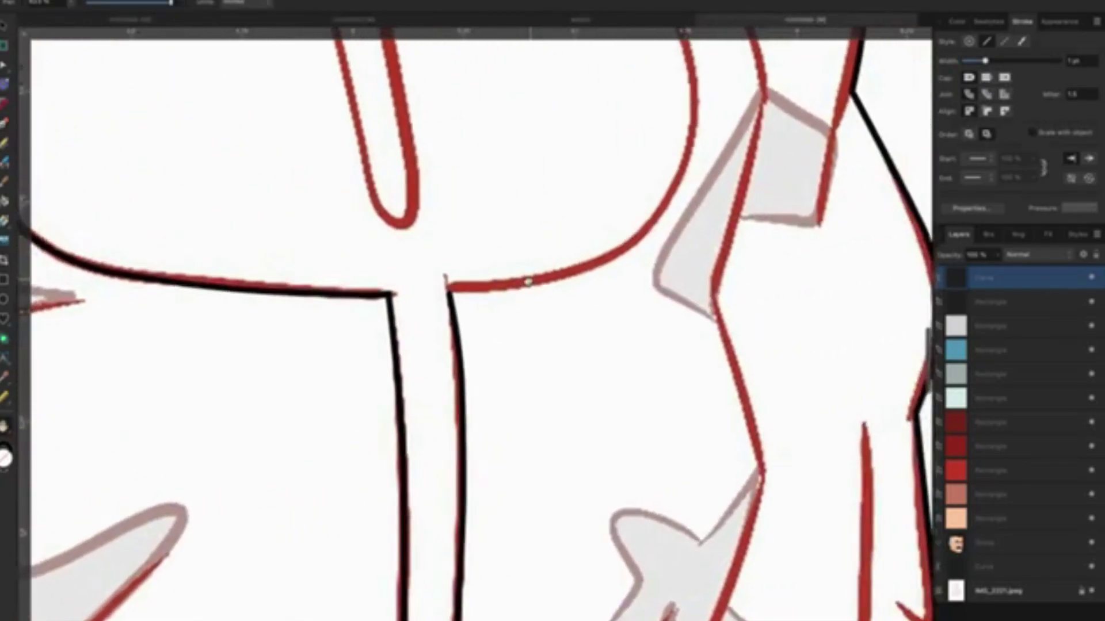
drag(594, 263, 426, 301)
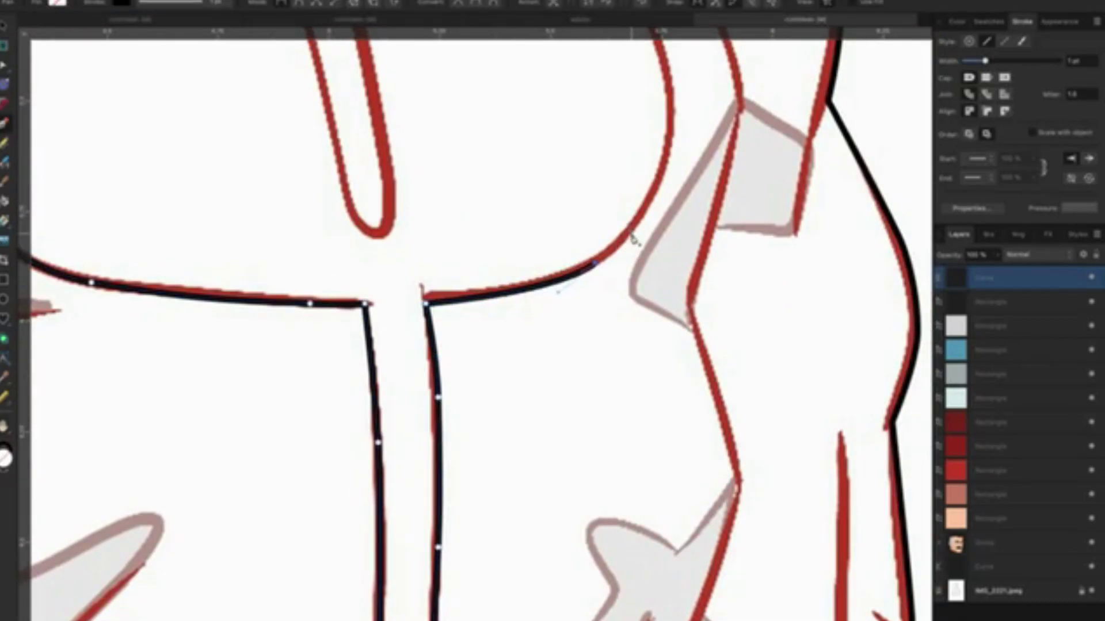
scroll(673, 245, right, 3)
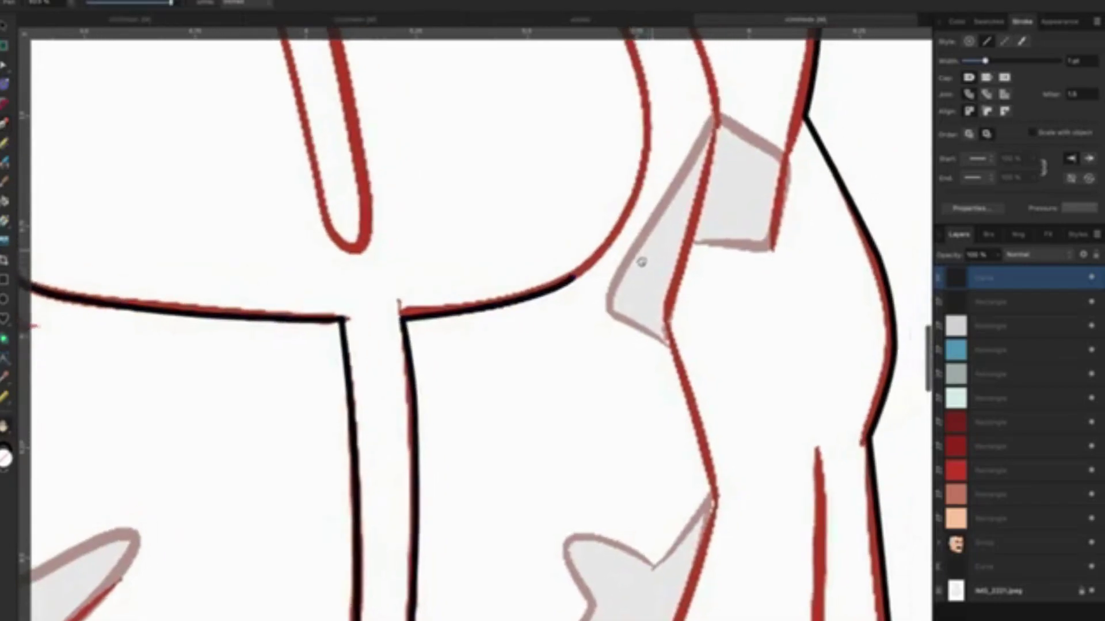
scroll(640, 259, up, 5)
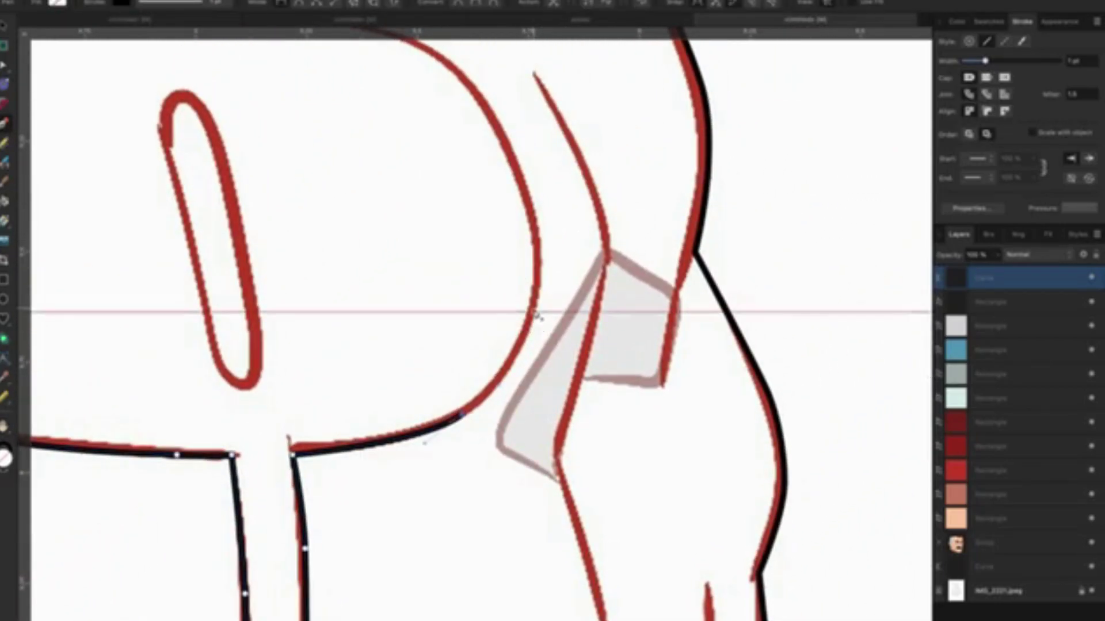
drag(535, 311, 460, 414)
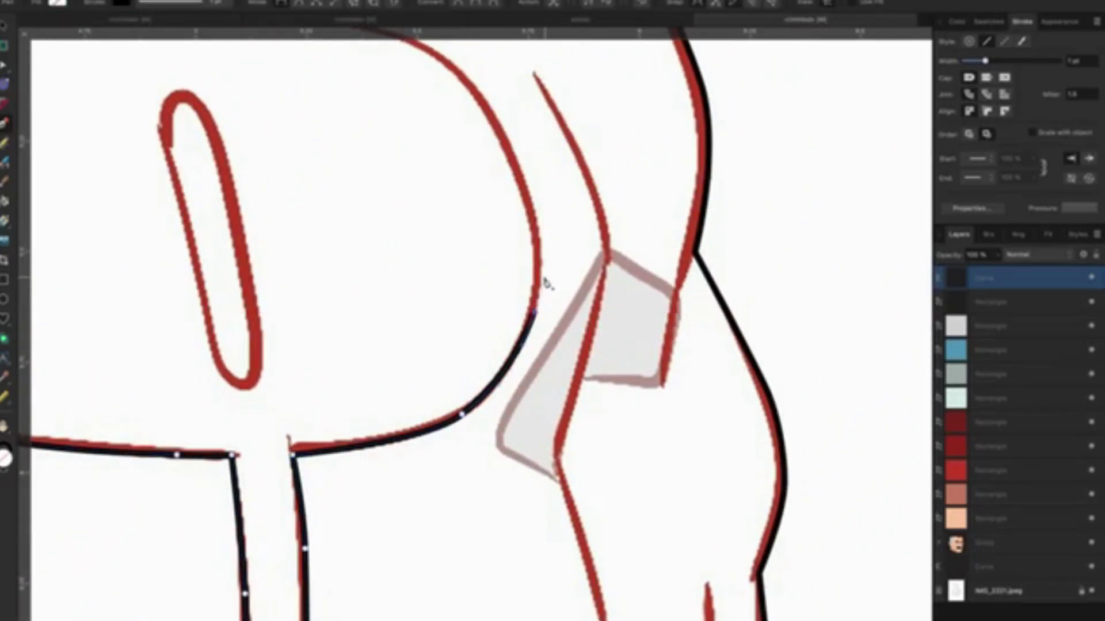
scroll(545, 283, up, 4)
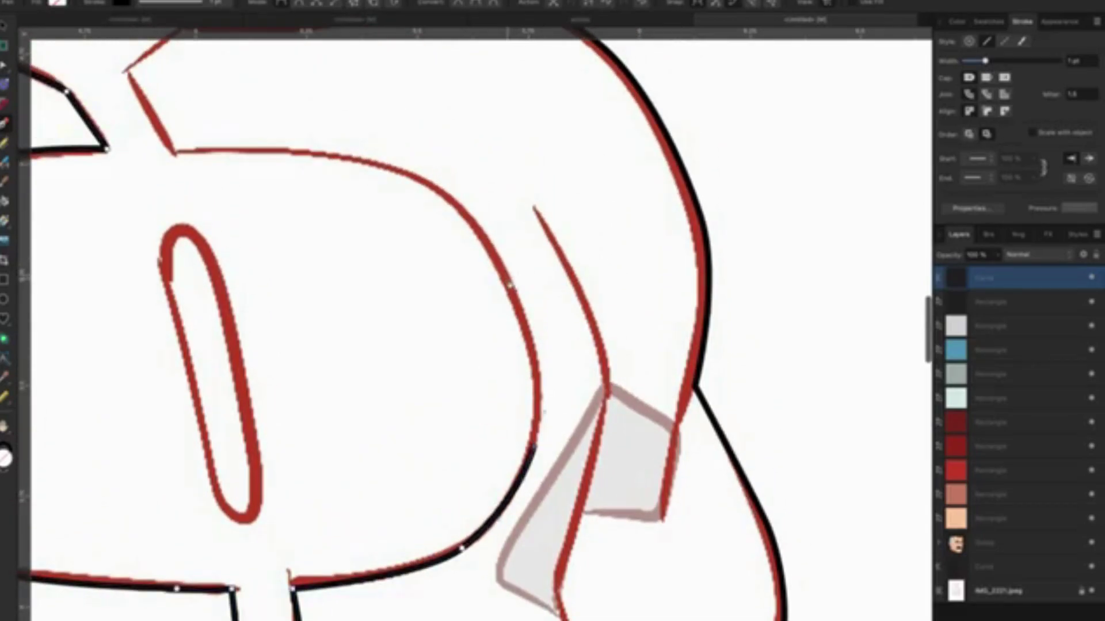
drag(536, 445, 504, 270)
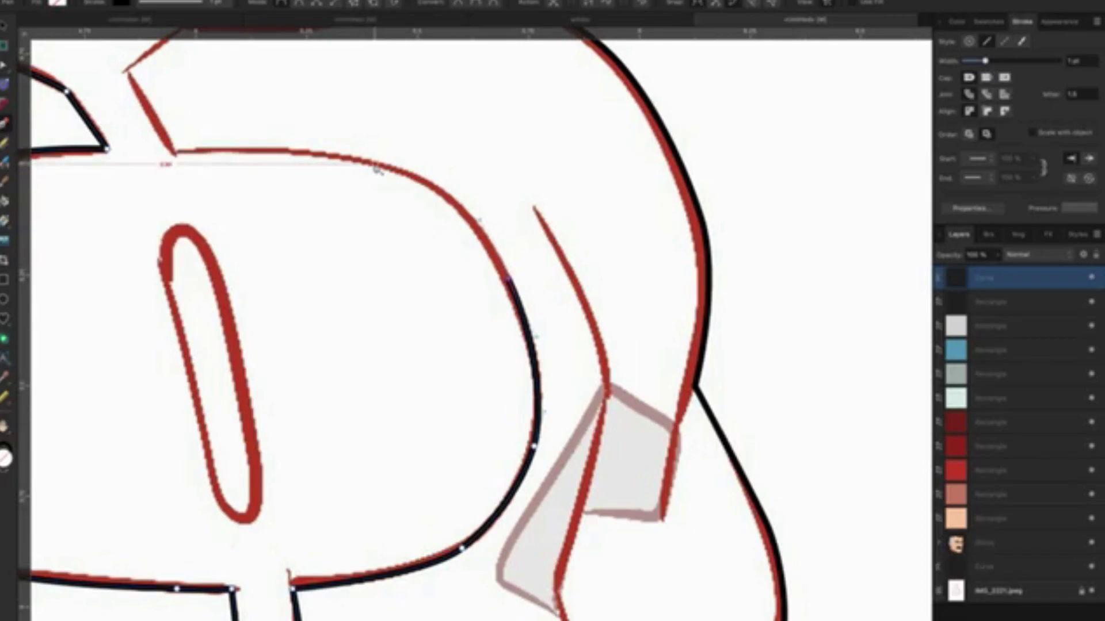
drag(371, 167, 269, 146)
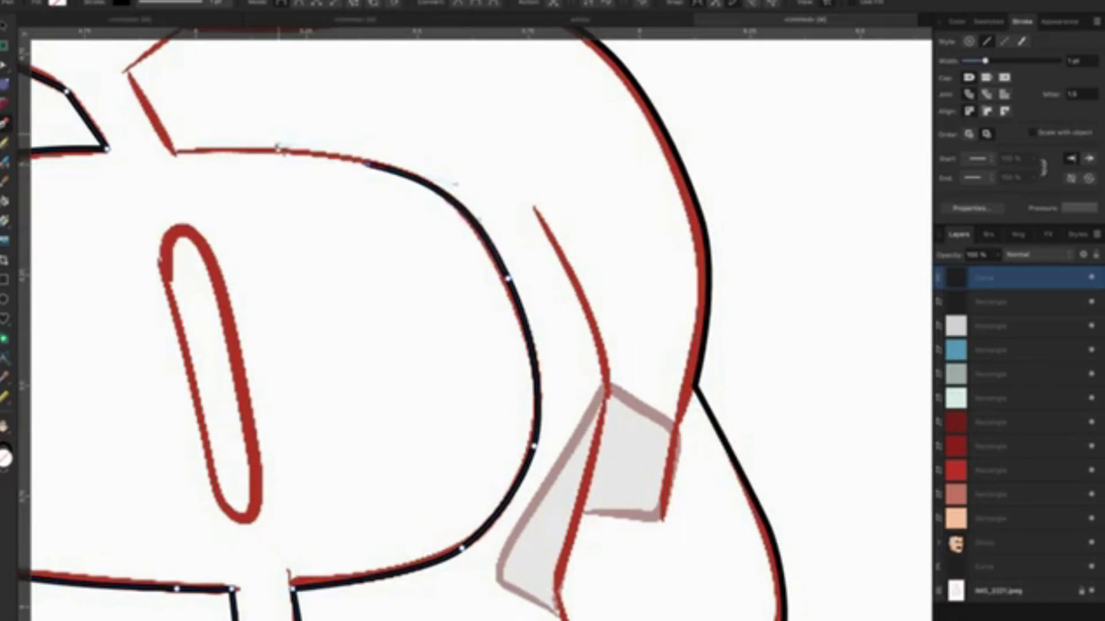
click(244, 146)
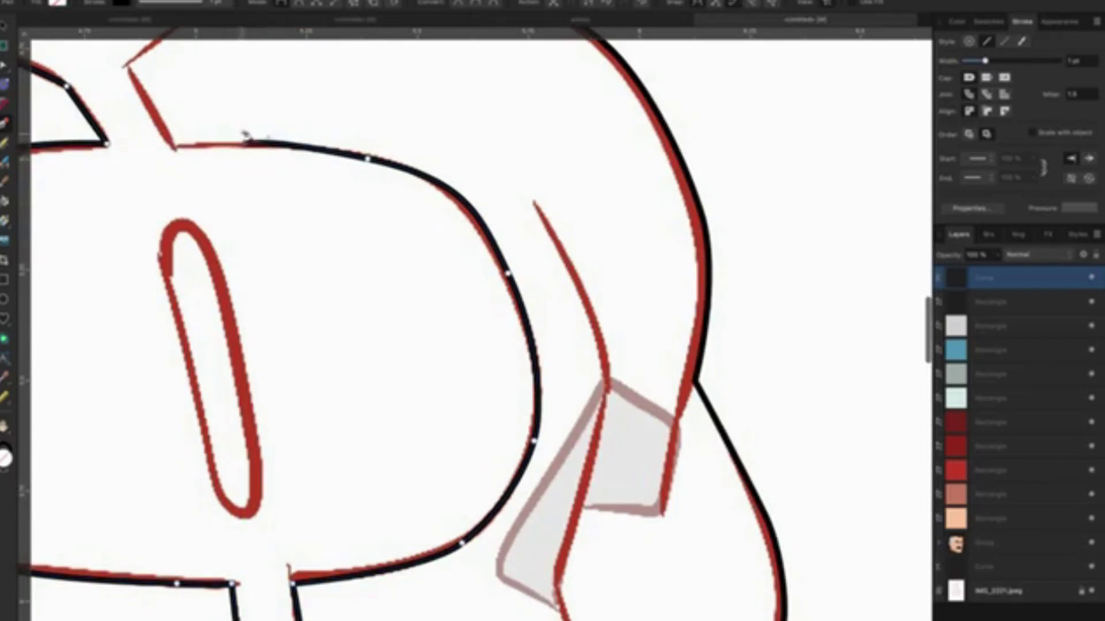
Outline the collar notch in black and follow the collar line to the shoulder.
drag(278, 123, 442, 211)
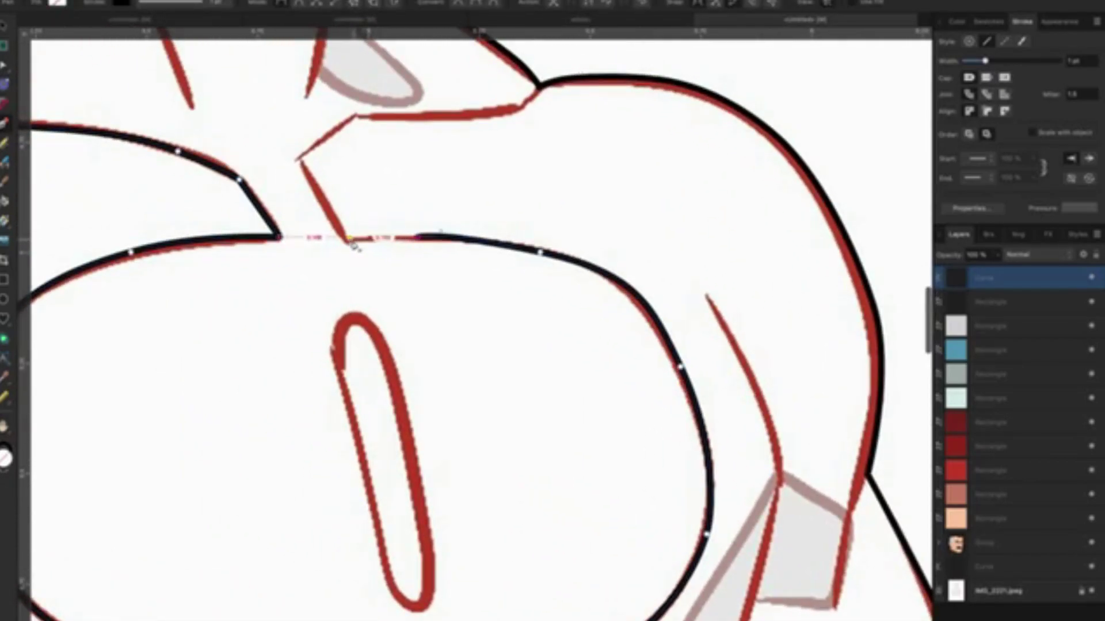
click(349, 238)
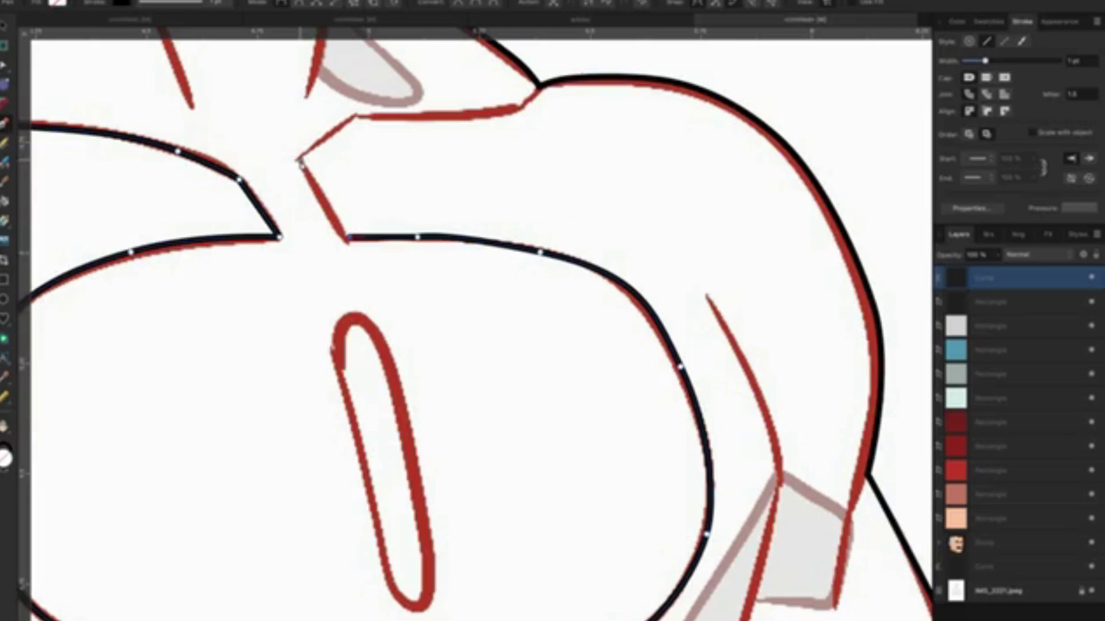
click(300, 160)
click(354, 117)
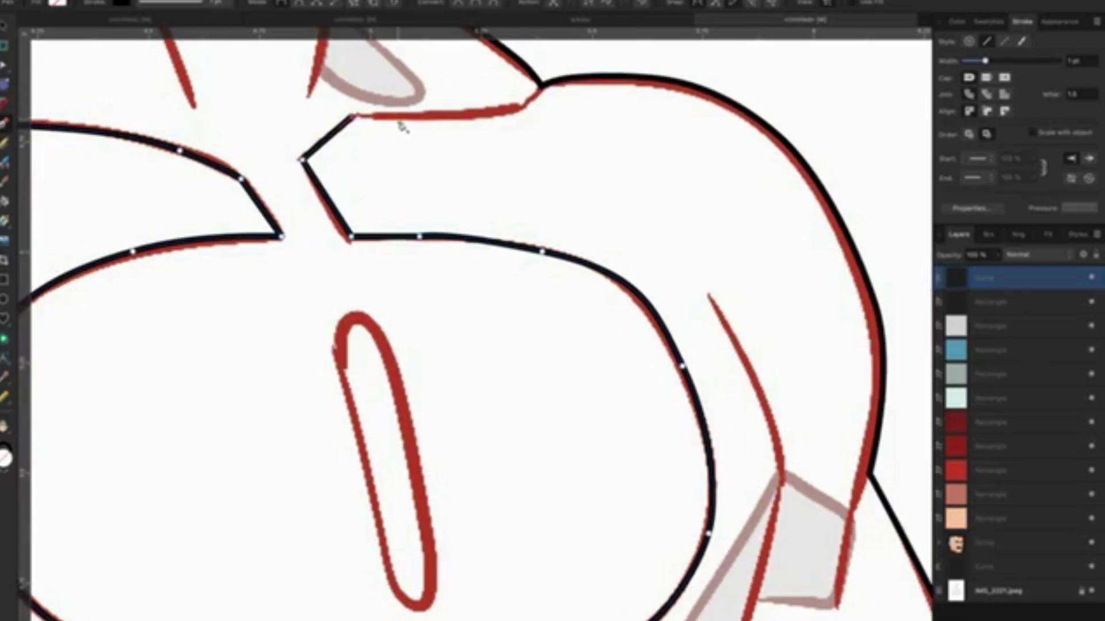
scroll(476, 128, up, 3)
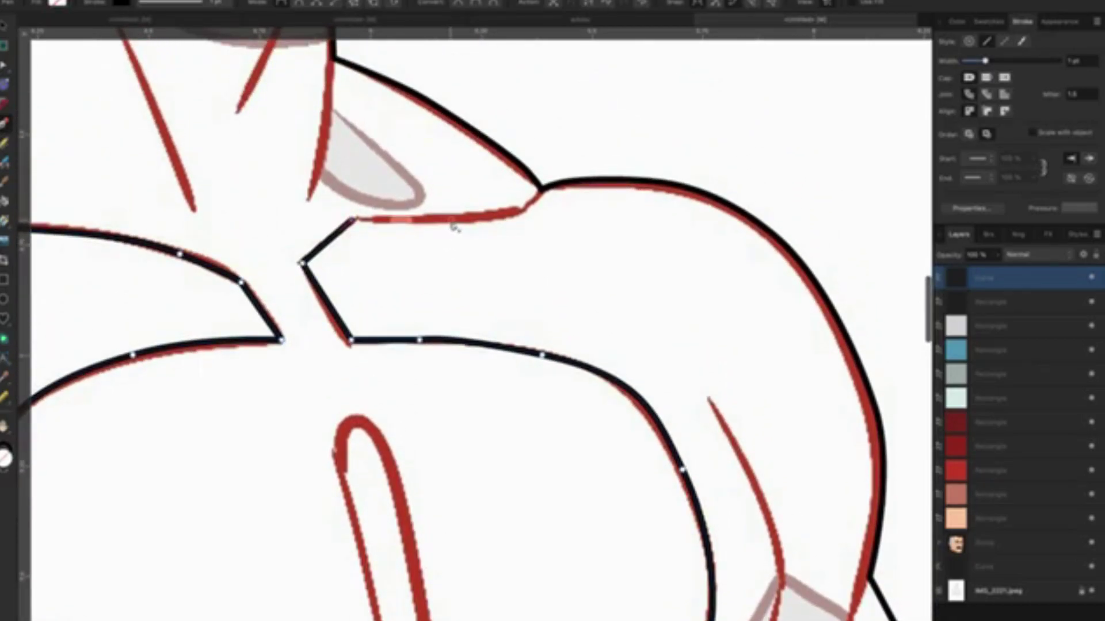
click(454, 223)
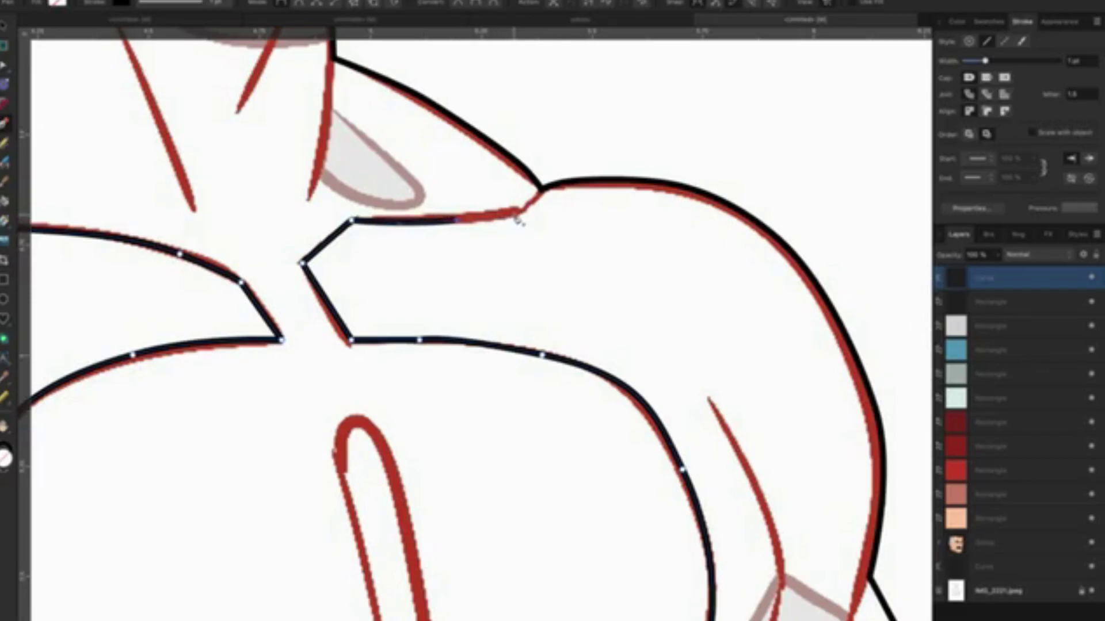
click(527, 206)
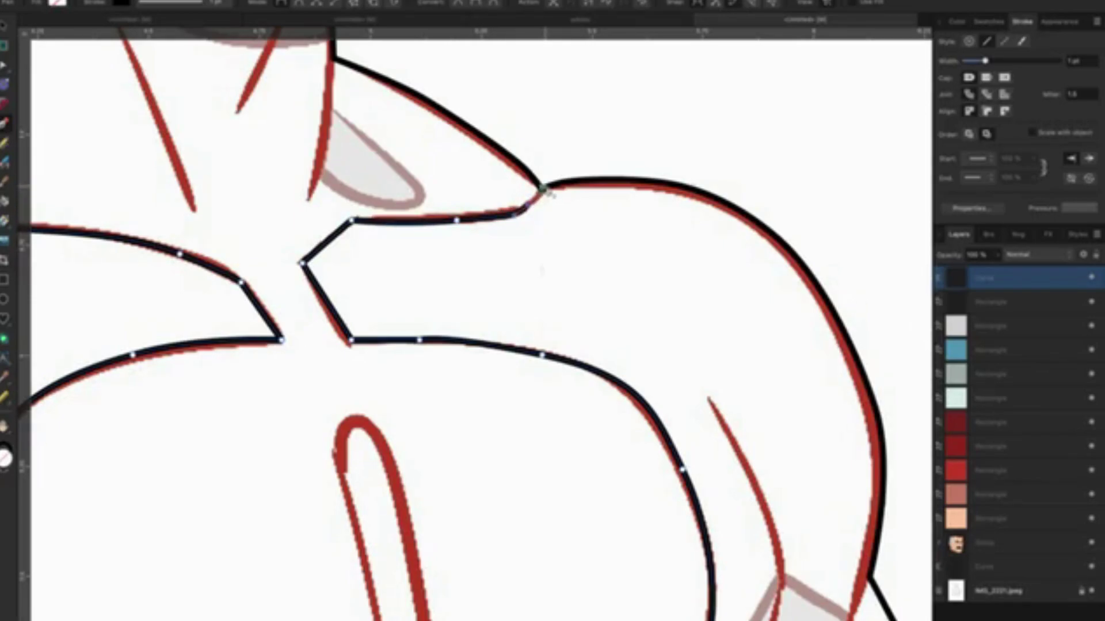
scroll(566, 180, left, 3)
scroll(578, 177, left, 2)
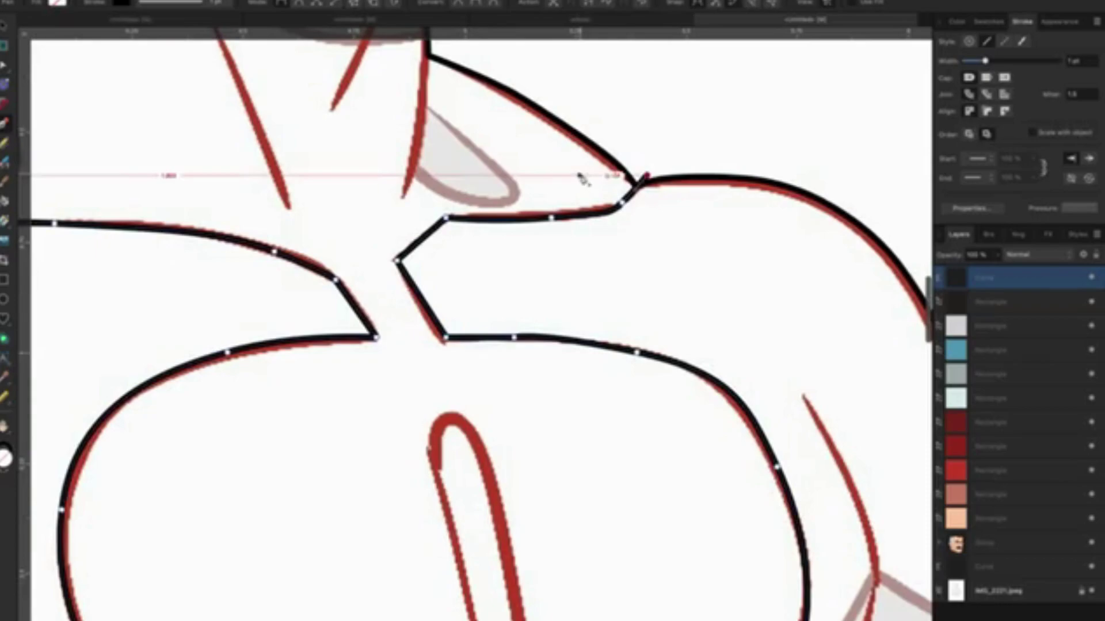
scroll(702, 158, down, 1)
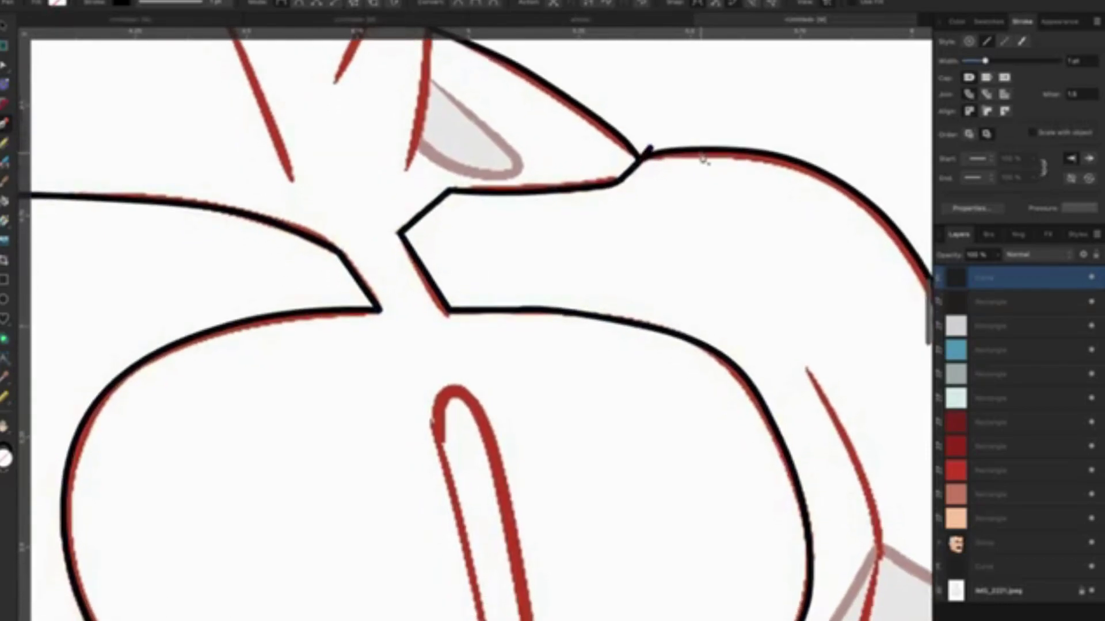
Place the last Pen node on the right shoulder curve and zoom out to review the chest.
click(702, 159)
scroll(702, 159, down, 5)
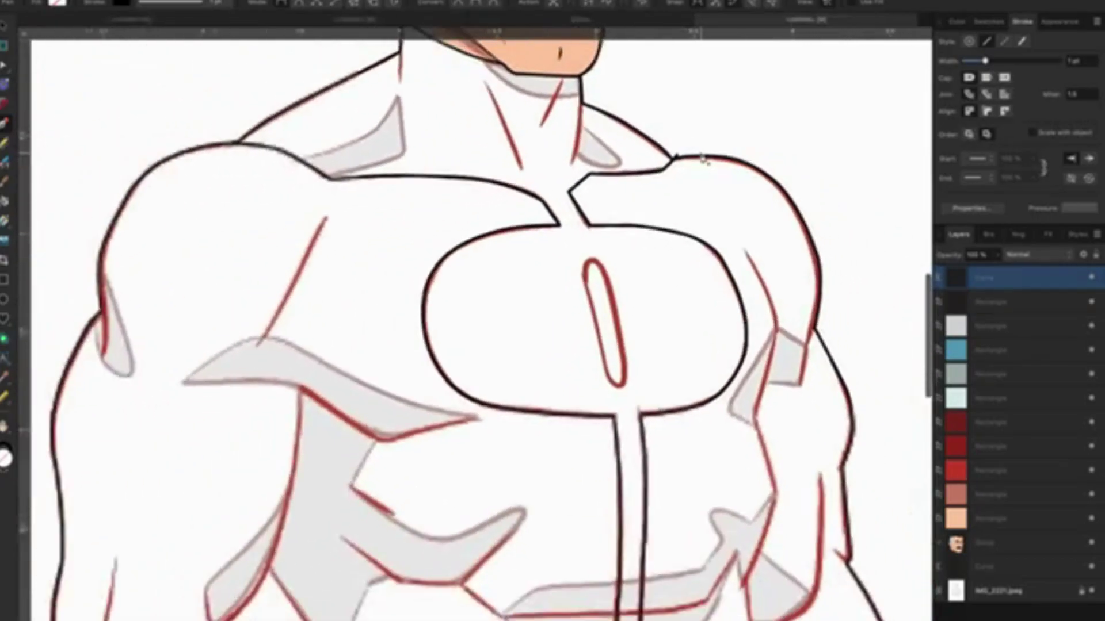
scroll(701, 158, down, 2)
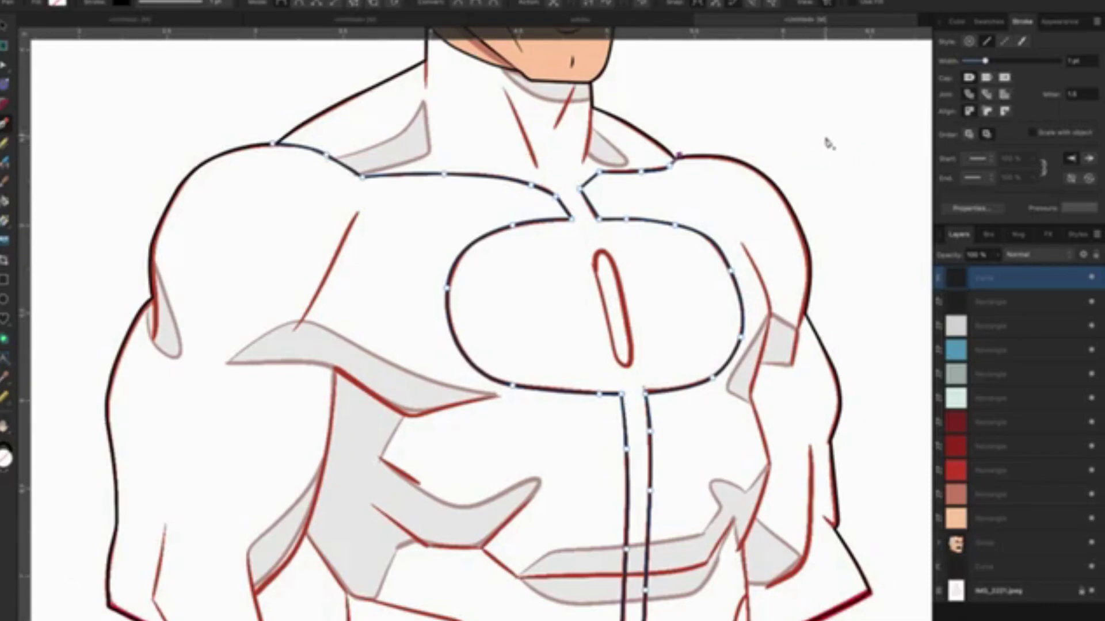
scroll(828, 143, down, 2)
scroll(828, 143, up, 2)
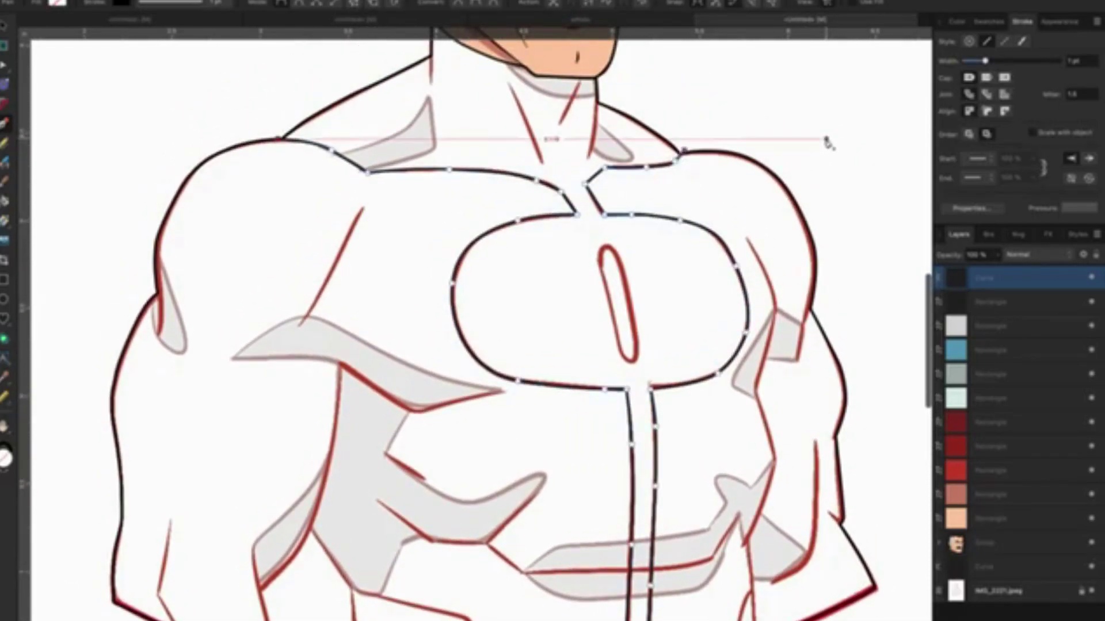
scroll(829, 144, down, 1)
scroll(806, 142, up, 2)
scroll(787, 141, up, 1)
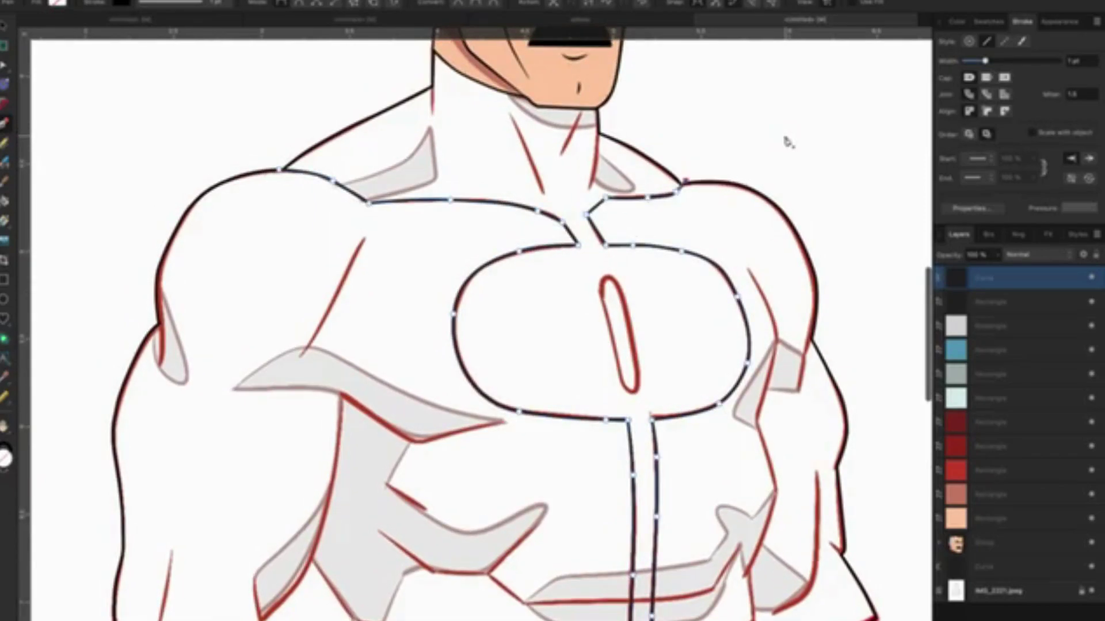
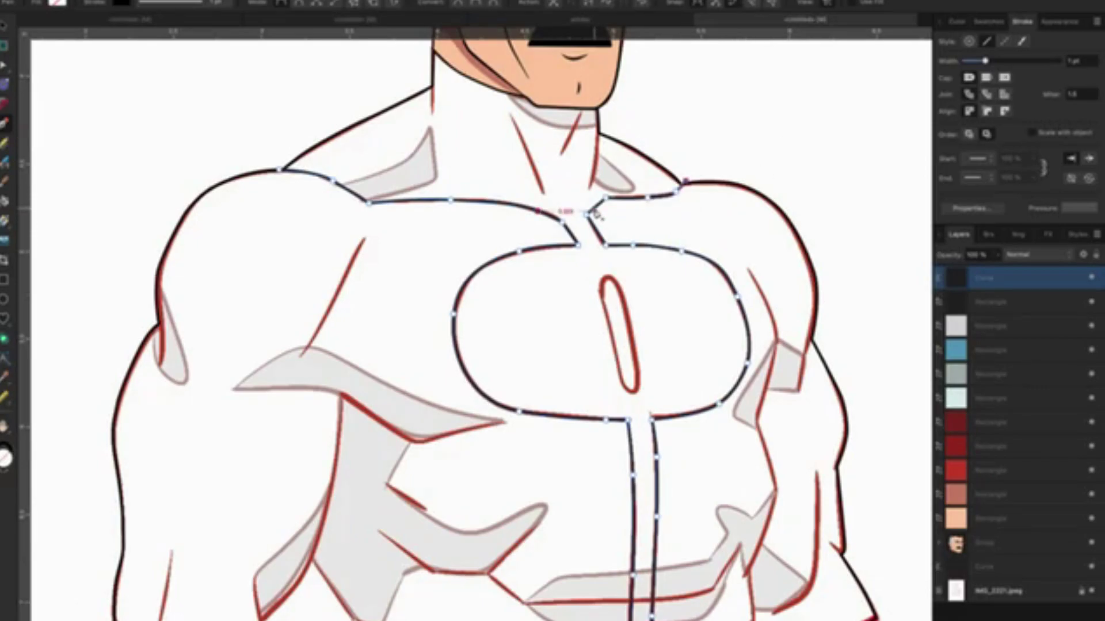
Extend the black outline from the chin corner up along the jaw line.
scroll(593, 214, up, 2)
scroll(593, 215, up, 2)
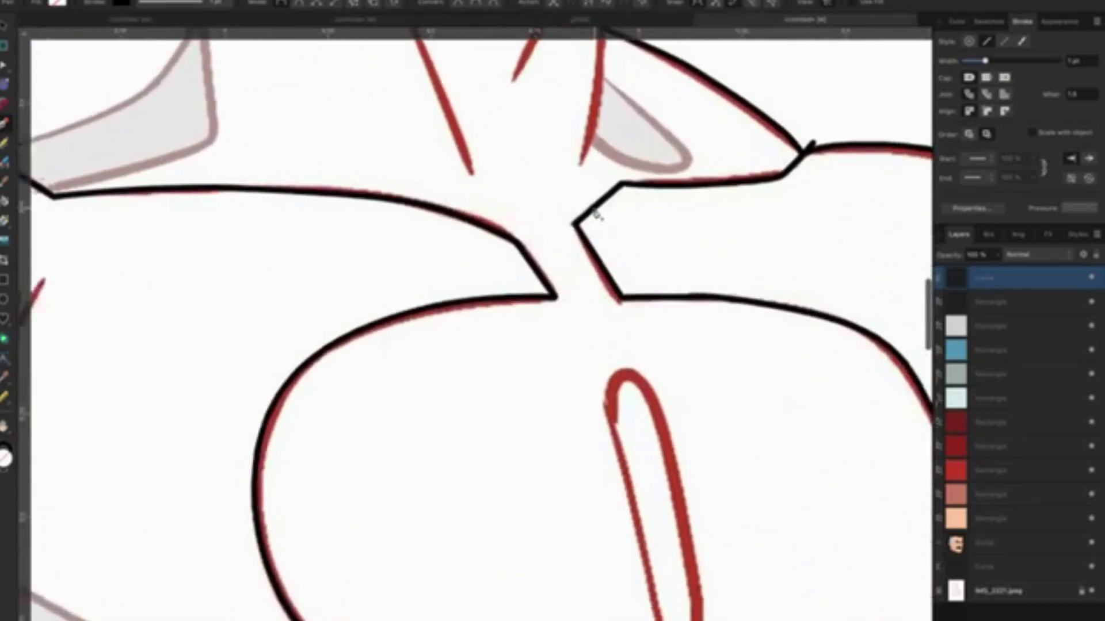
click(94, 1)
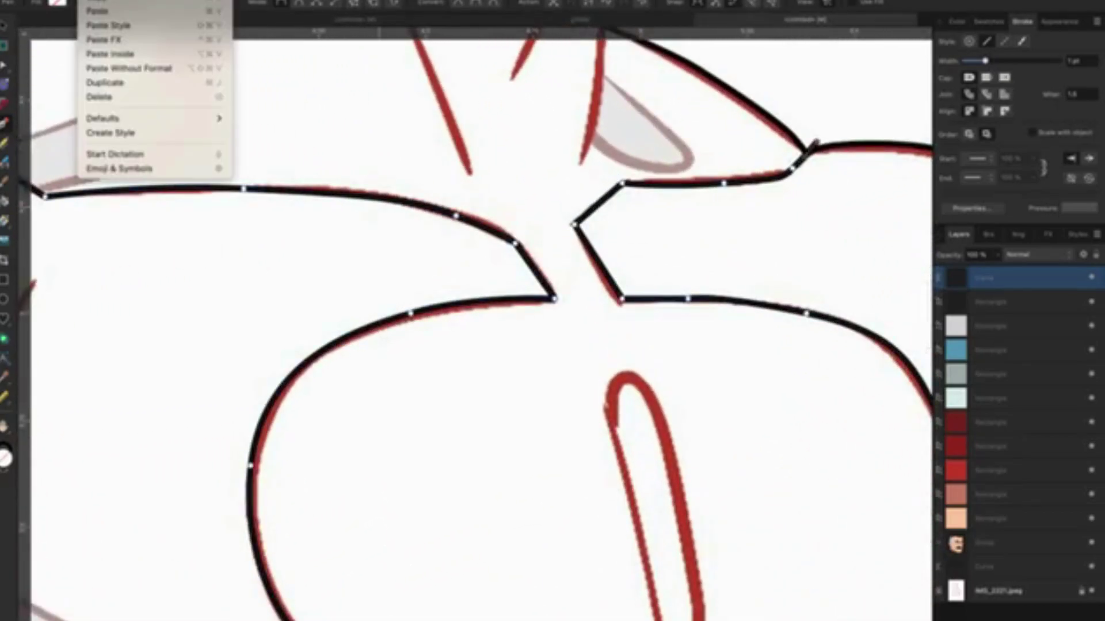
click(253, 14)
scroll(809, 165, up, 2)
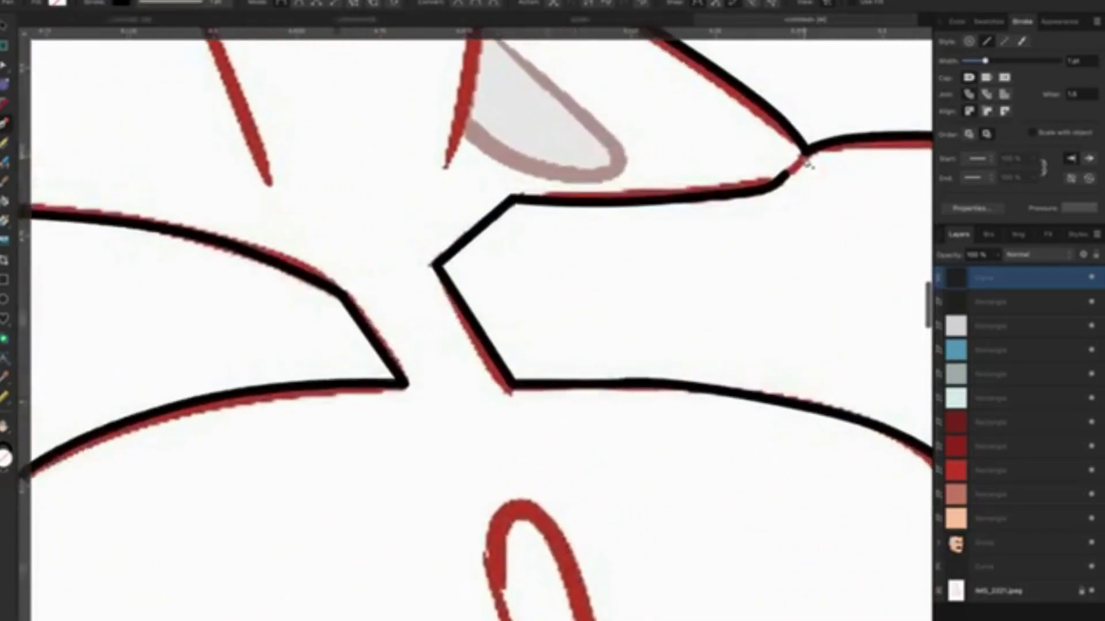
scroll(808, 165, up, 1)
scroll(800, 167, up, 3)
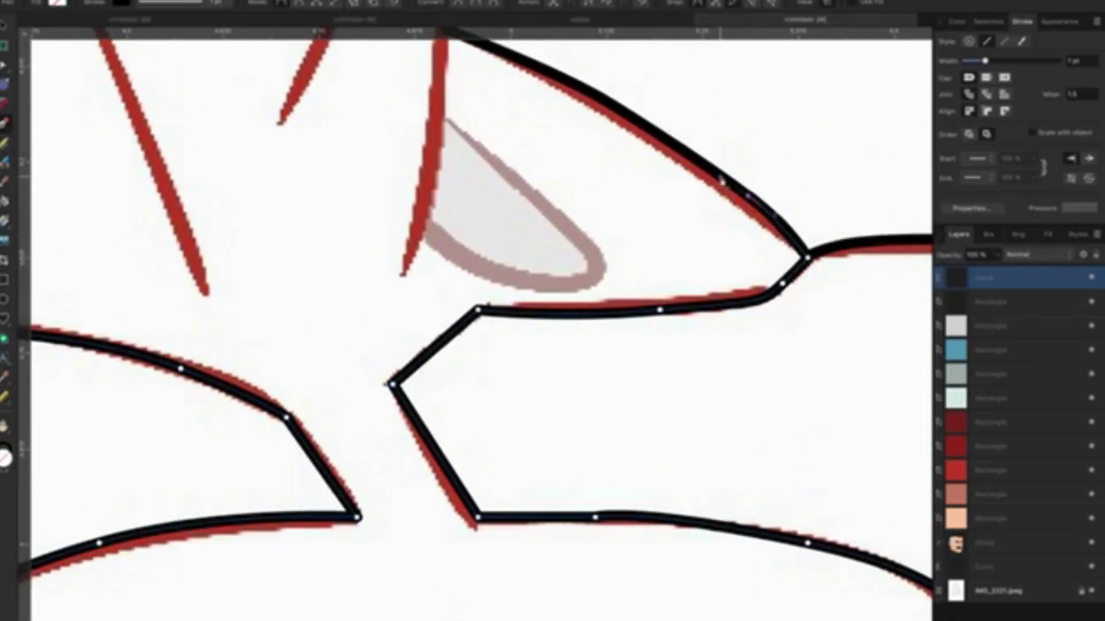
scroll(714, 185, up, 3)
scroll(699, 201, up, 1)
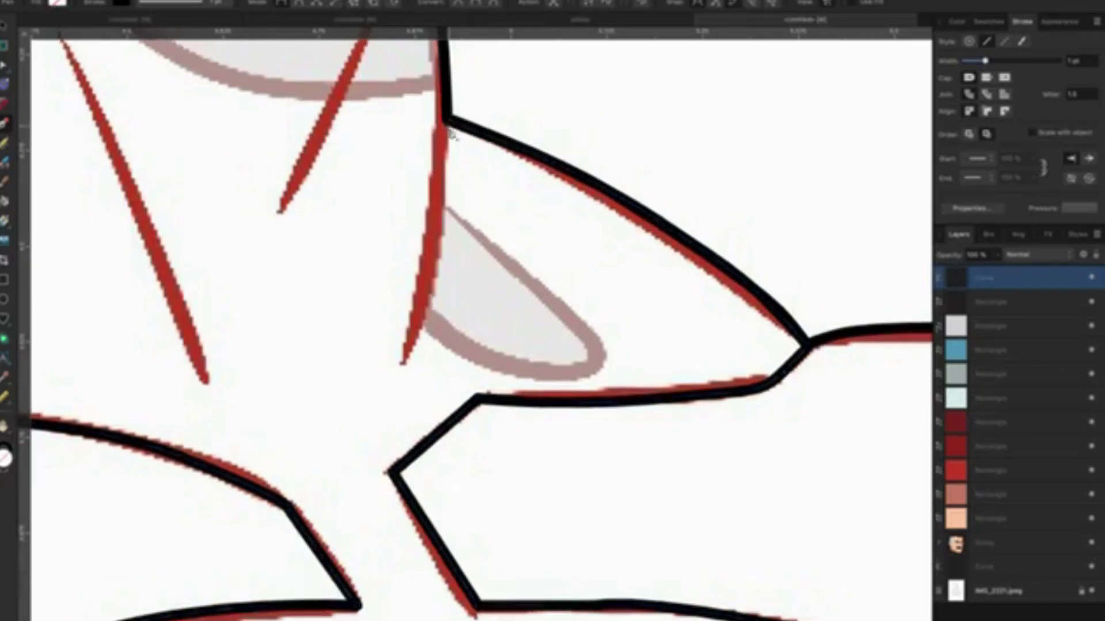
scroll(446, 167, up, 5)
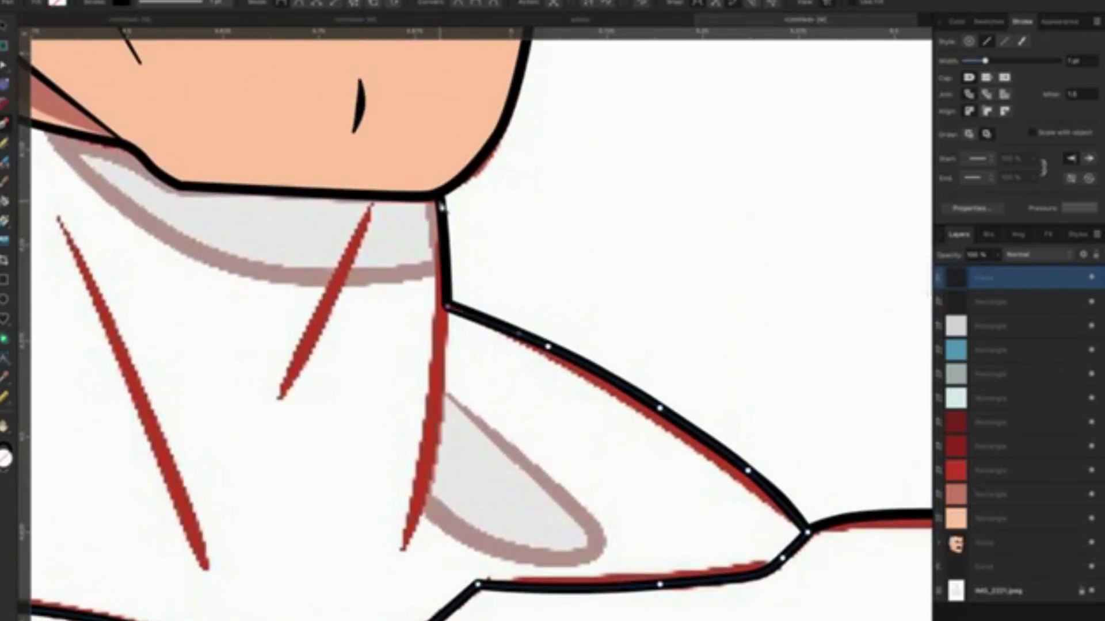
drag(439, 175, 384, 151)
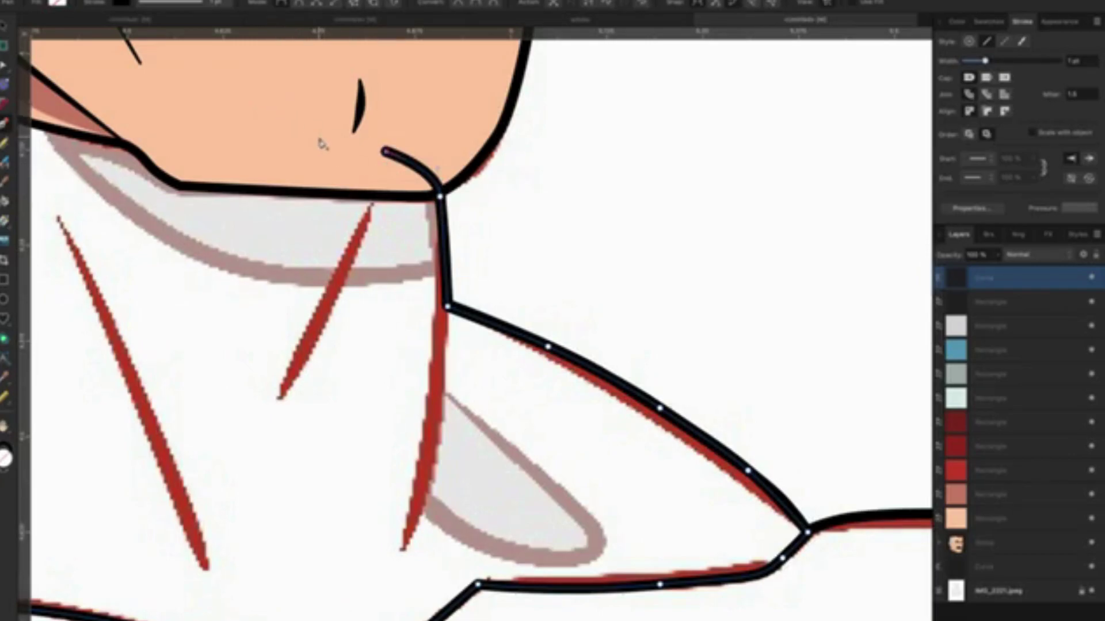
drag(333, 107, 693, 225)
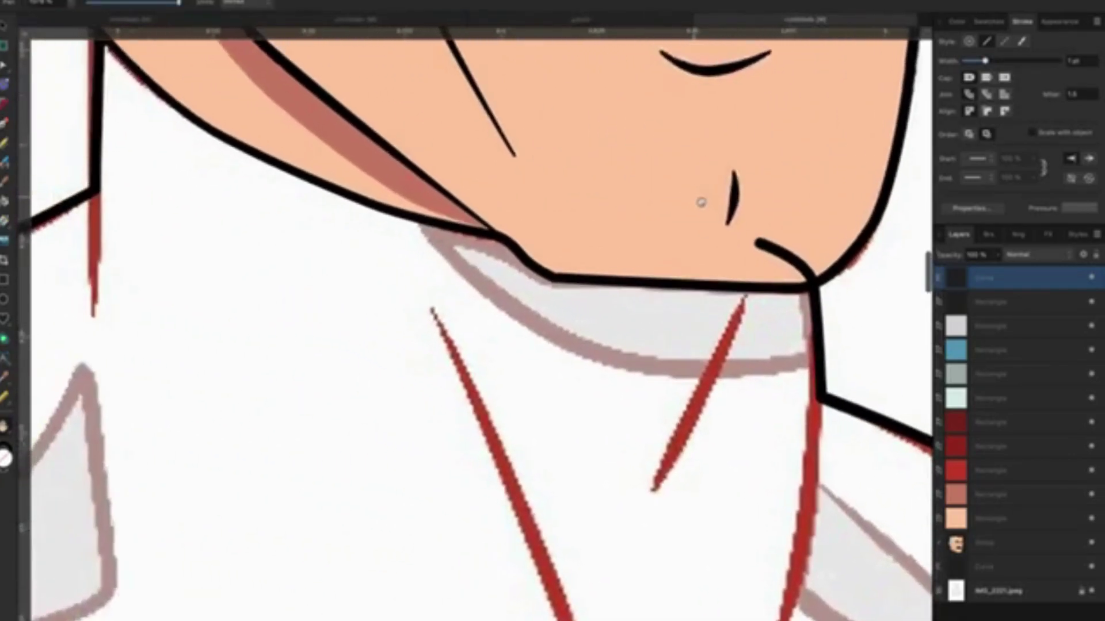
click(514, 186)
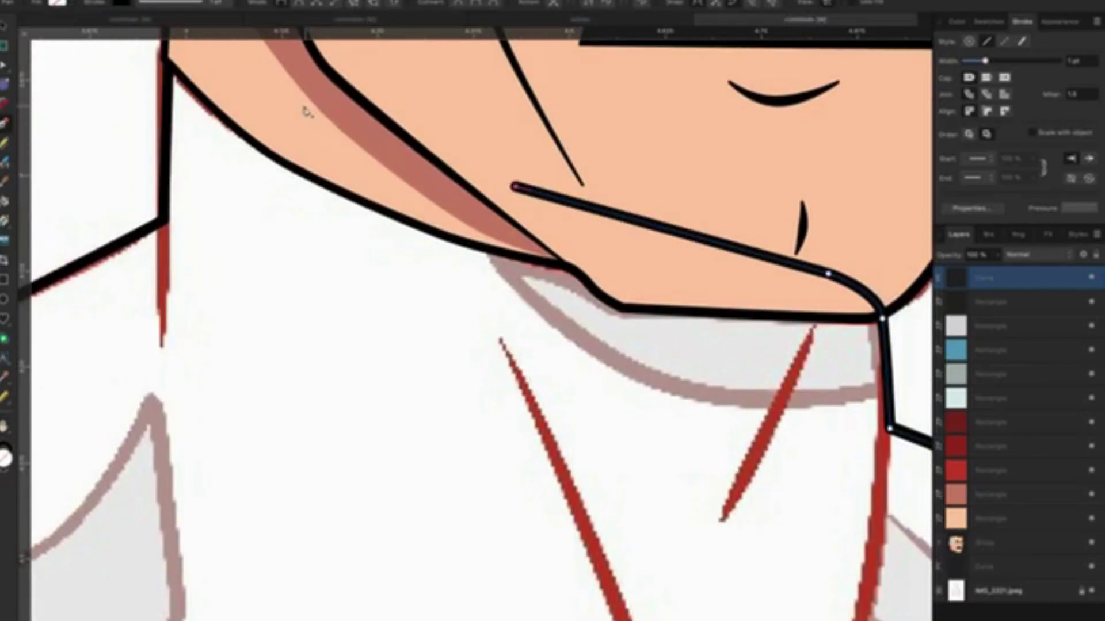
click(303, 106)
Continue the outline to the neck's top-left, then down its left side to the shoulder.
scroll(268, 120, up, 3)
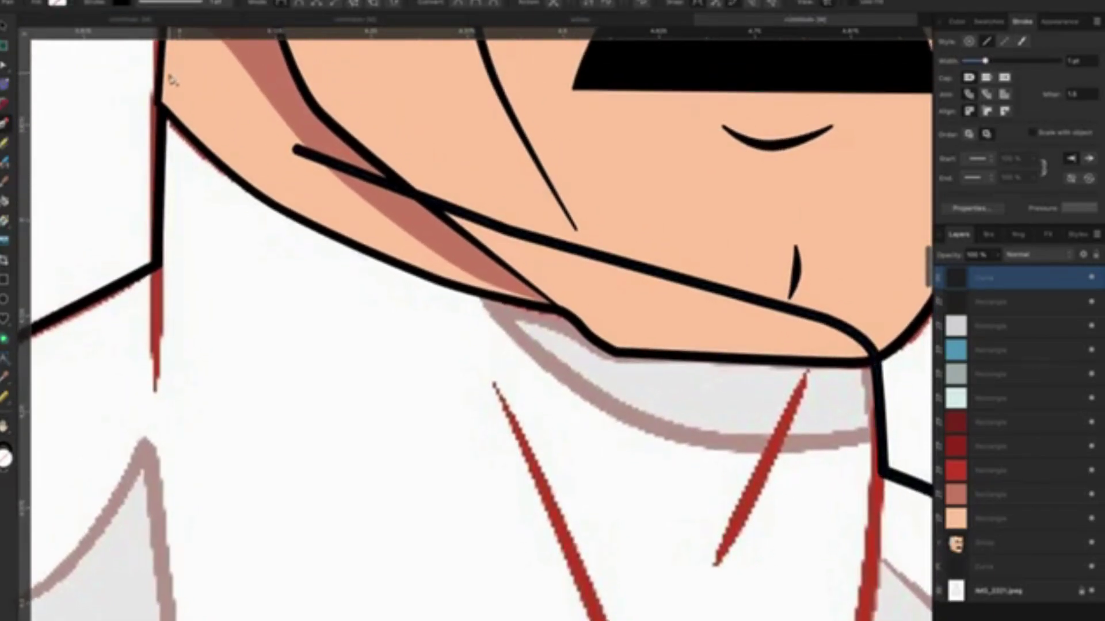
click(165, 69)
scroll(161, 116, down, 1)
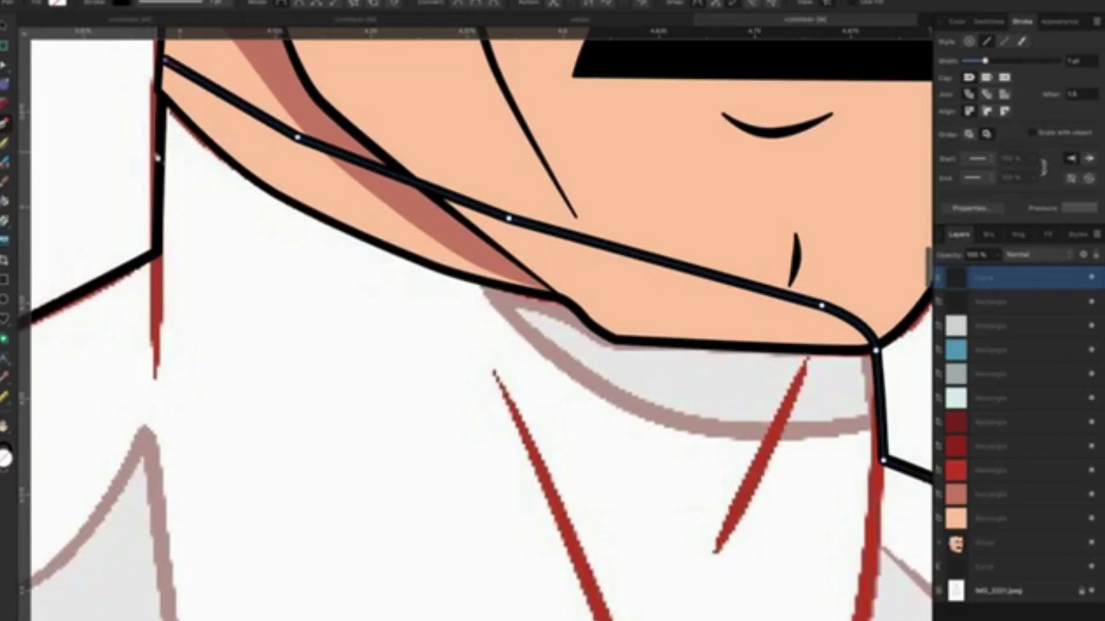
click(156, 163)
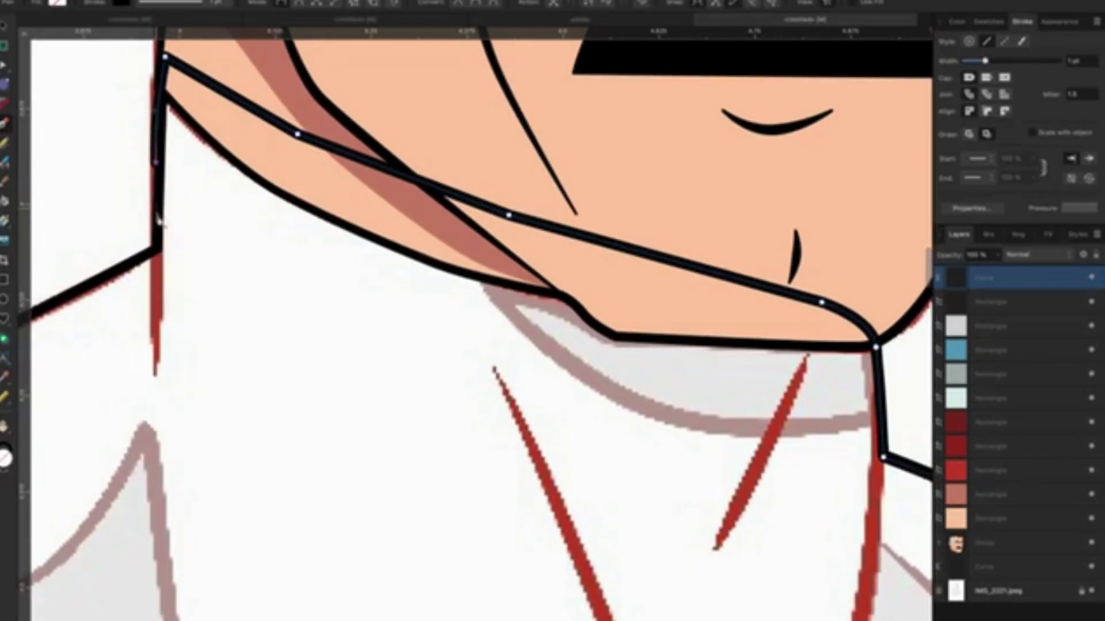
click(157, 248)
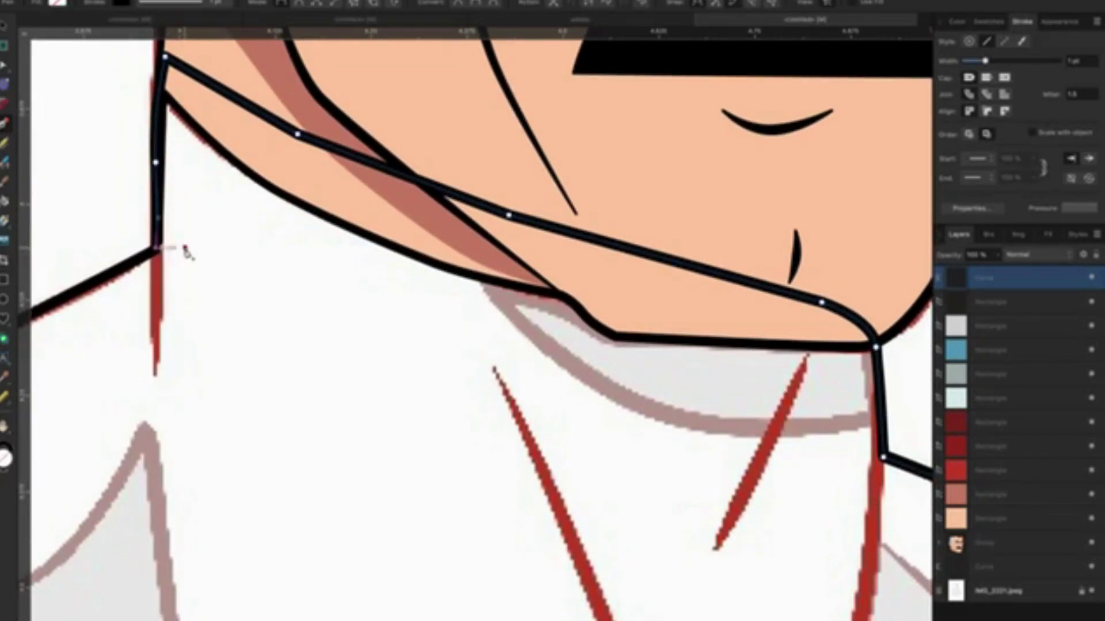
drag(223, 246, 596, 177)
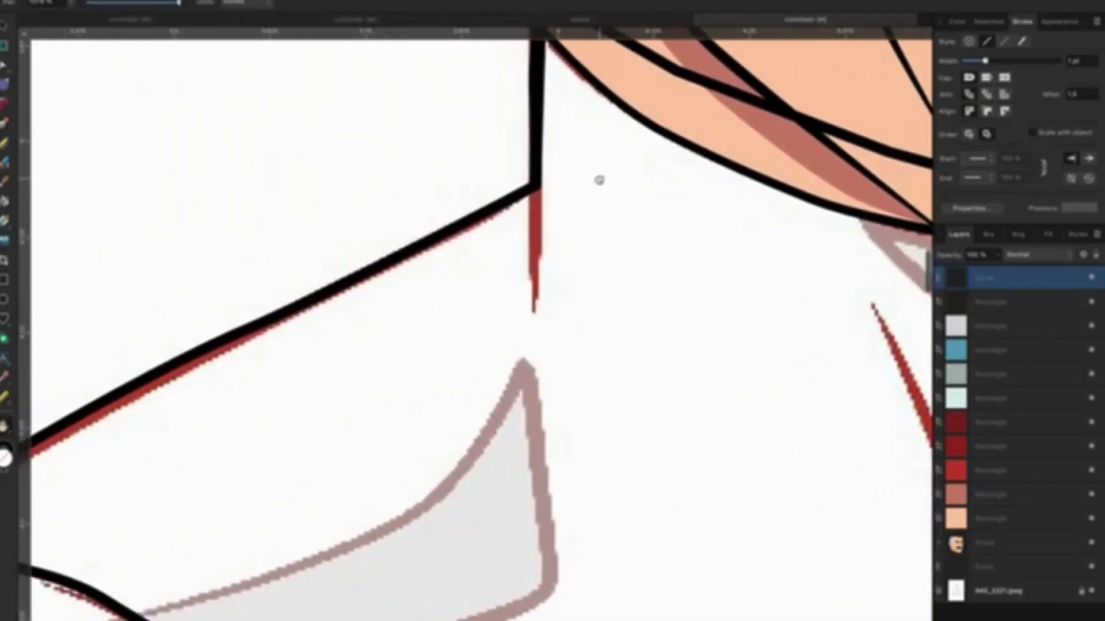
Add two nodes along the shoulder curve to refine its shape.
key(a)
click(355, 280)
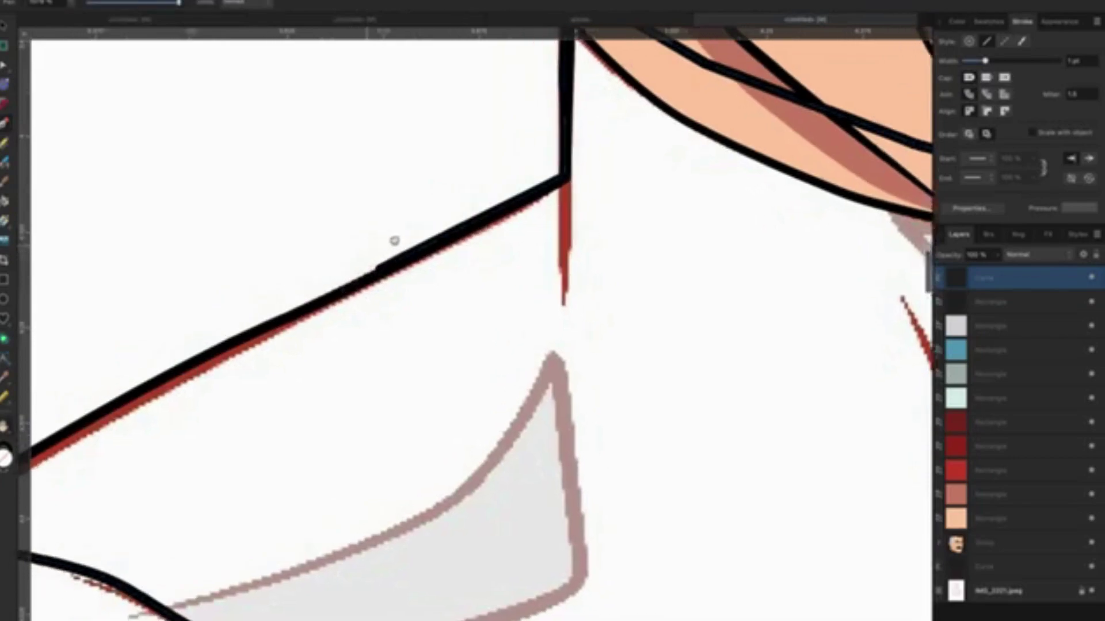
scroll(395, 240, left, 5)
scroll(394, 240, down, 2)
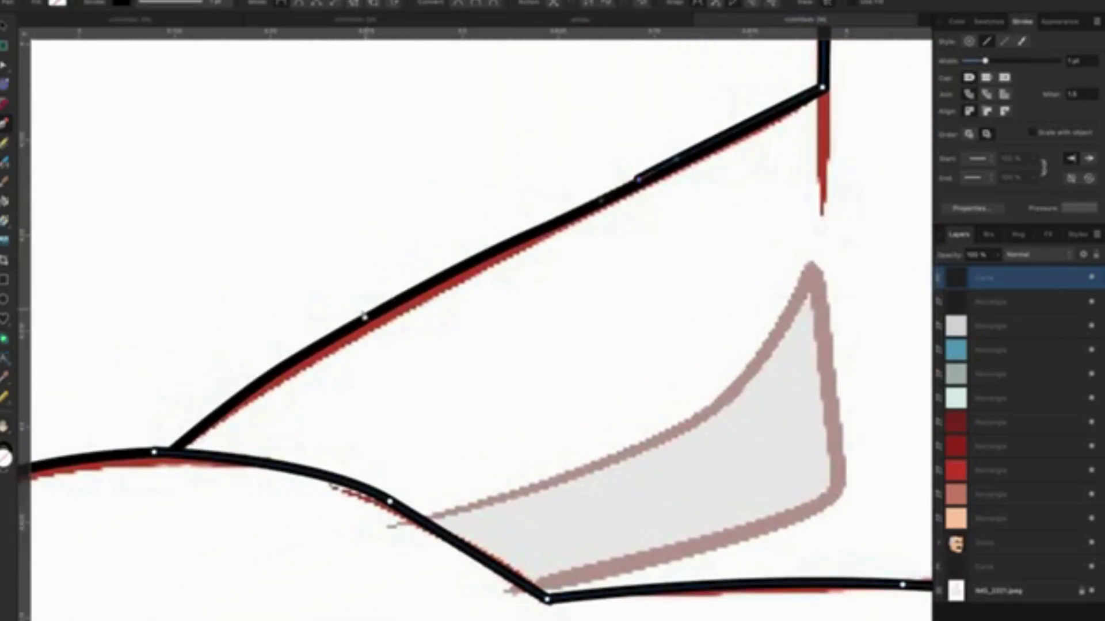
click(355, 328)
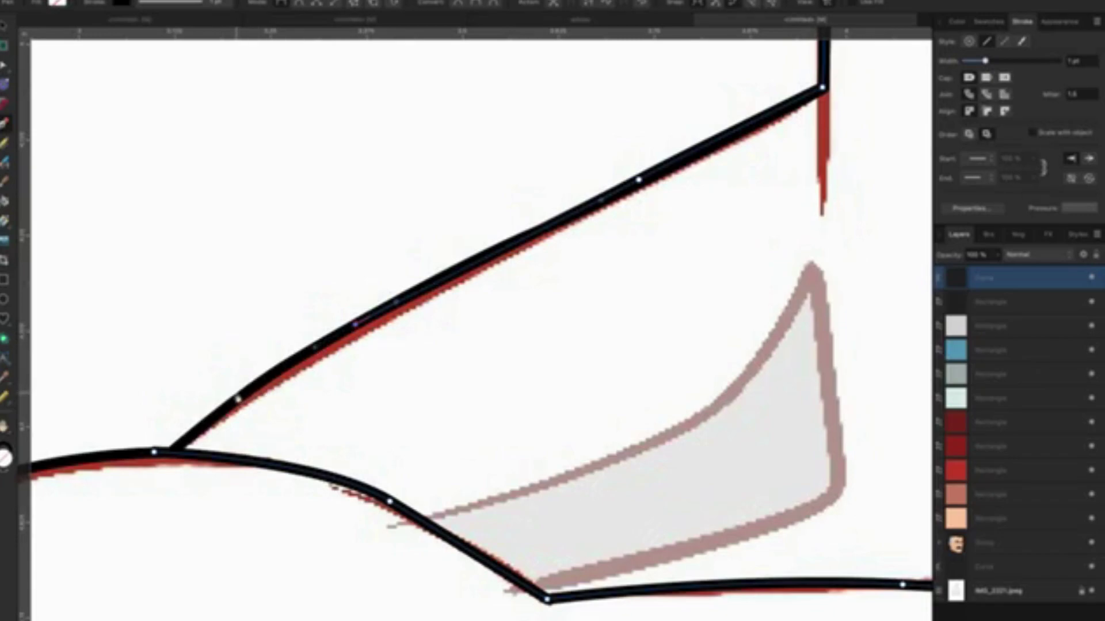
click(236, 397)
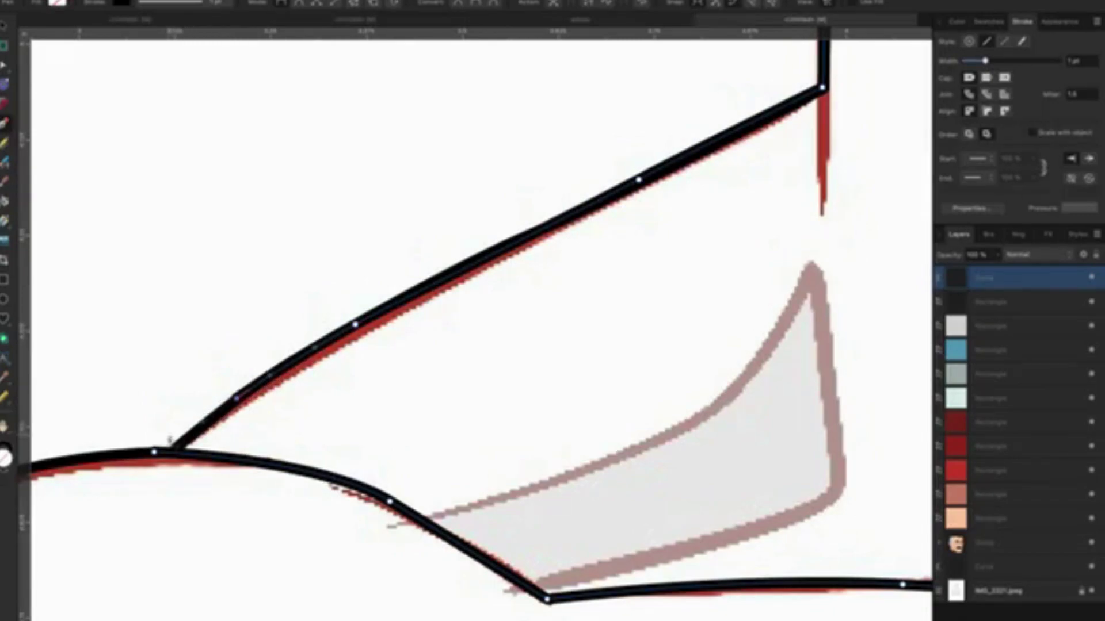
click(176, 453)
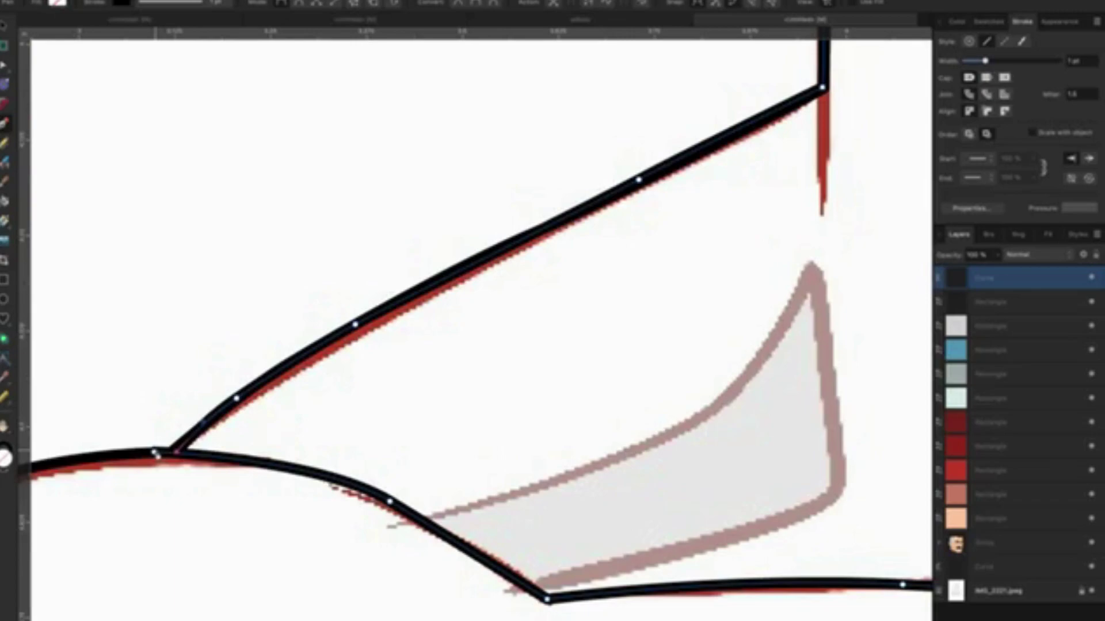
click(871, 241)
Drag the outline's top node up into alignment with the sketch.
scroll(871, 240, up, 1)
scroll(870, 240, up, 5)
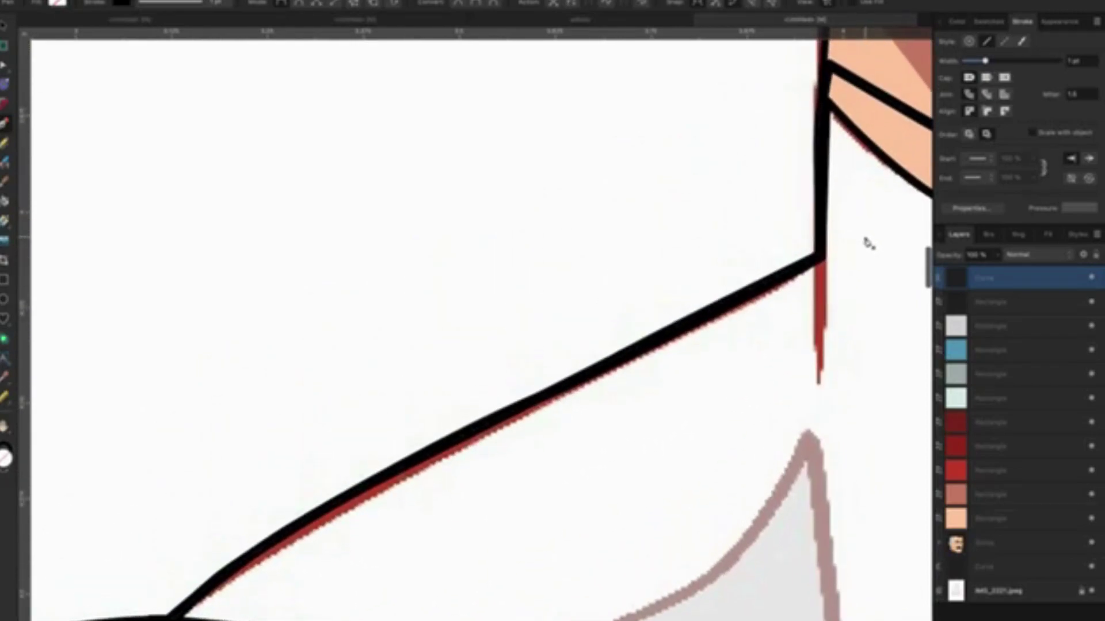
scroll(704, 163, up, 1)
scroll(719, 166, up, 1)
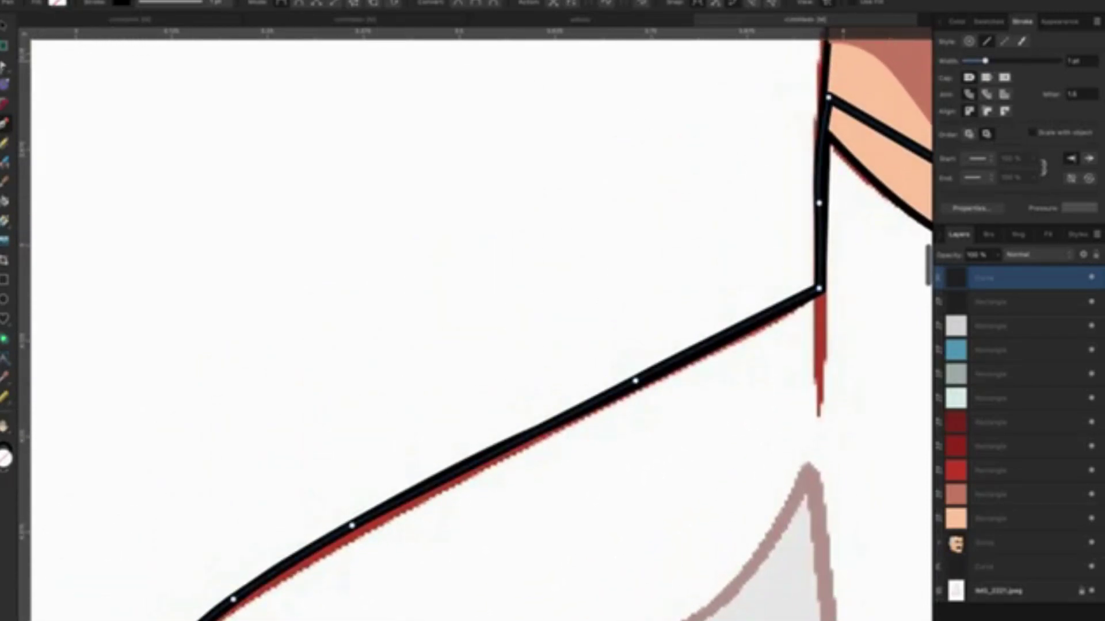
key(a)
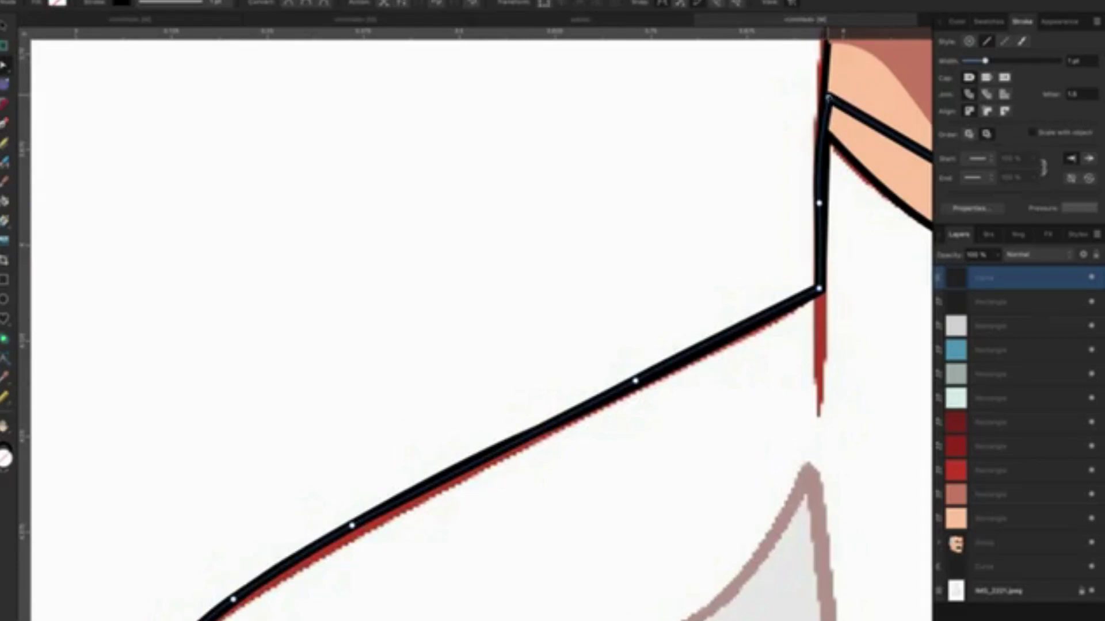
drag(827, 97, 825, 76)
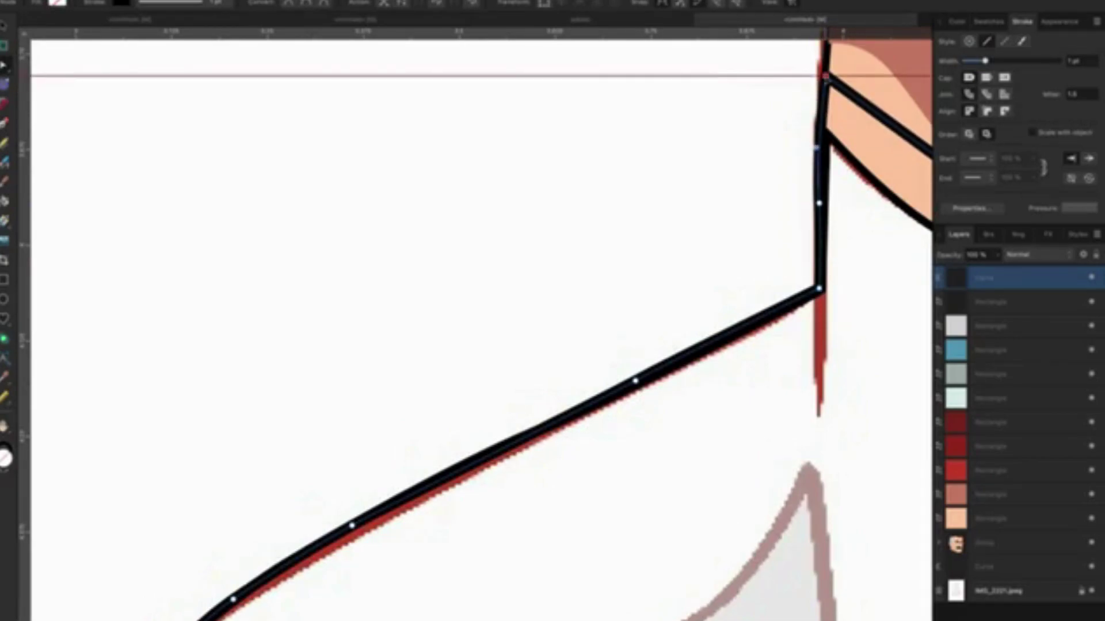
Move the outline Curve layer just below the face group in the Layers panel.
scroll(575, 322, down, 3)
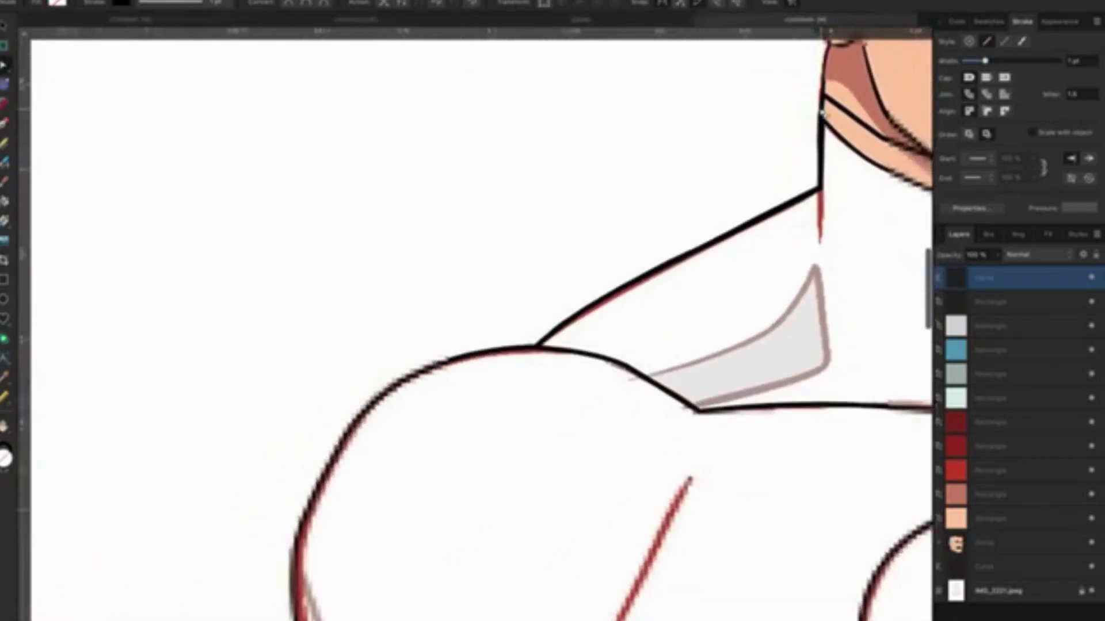
scroll(575, 322, down, 3)
scroll(575, 322, down, 3)
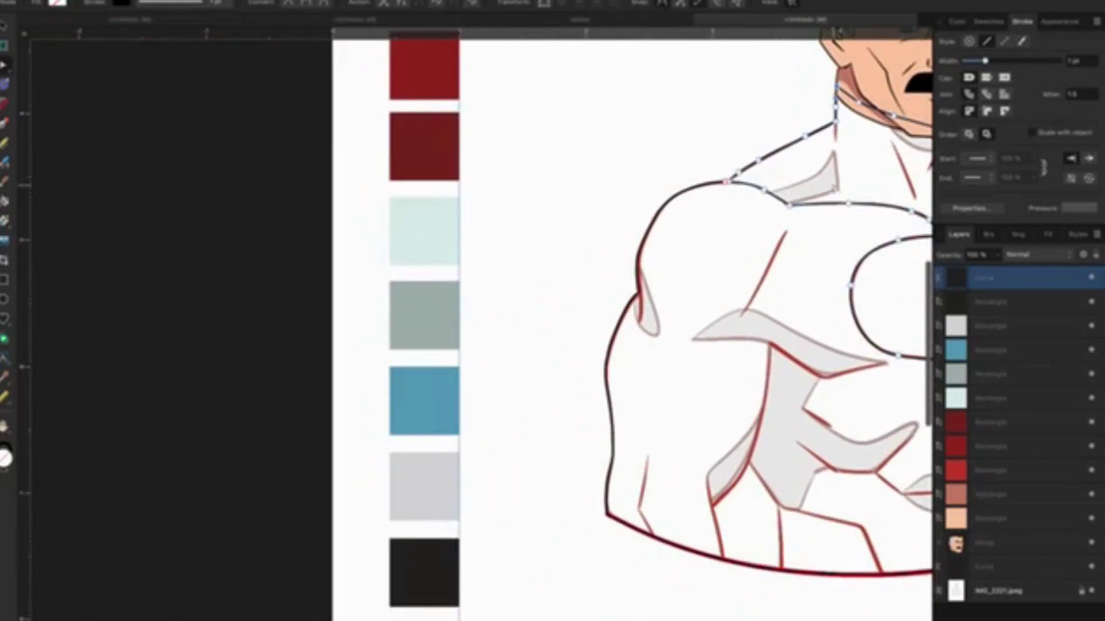
scroll(734, 324, right, 10)
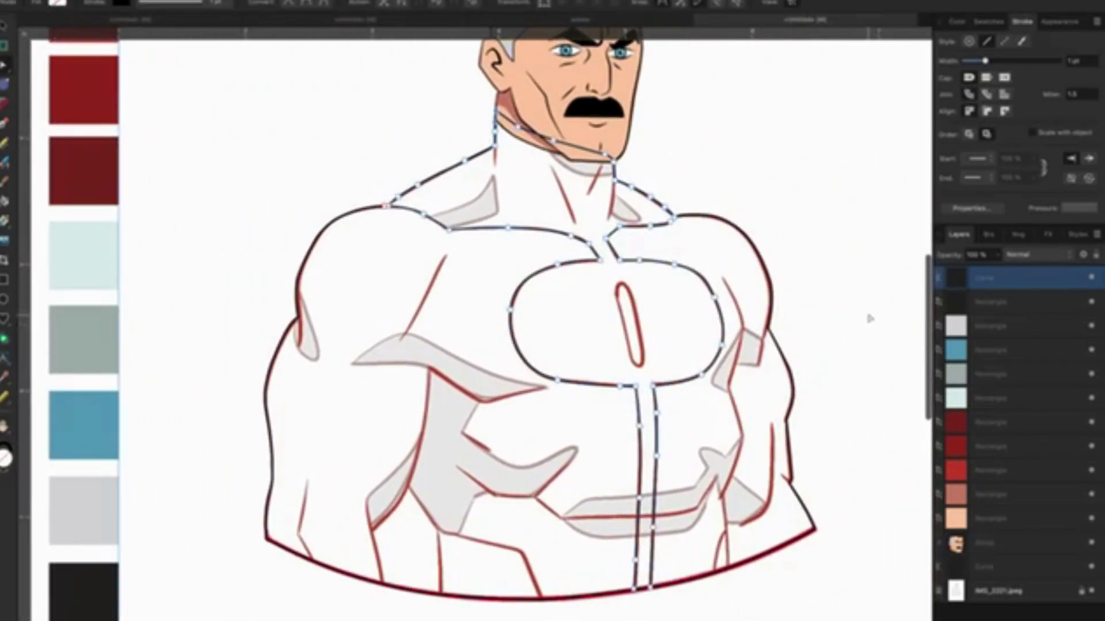
click(1001, 303)
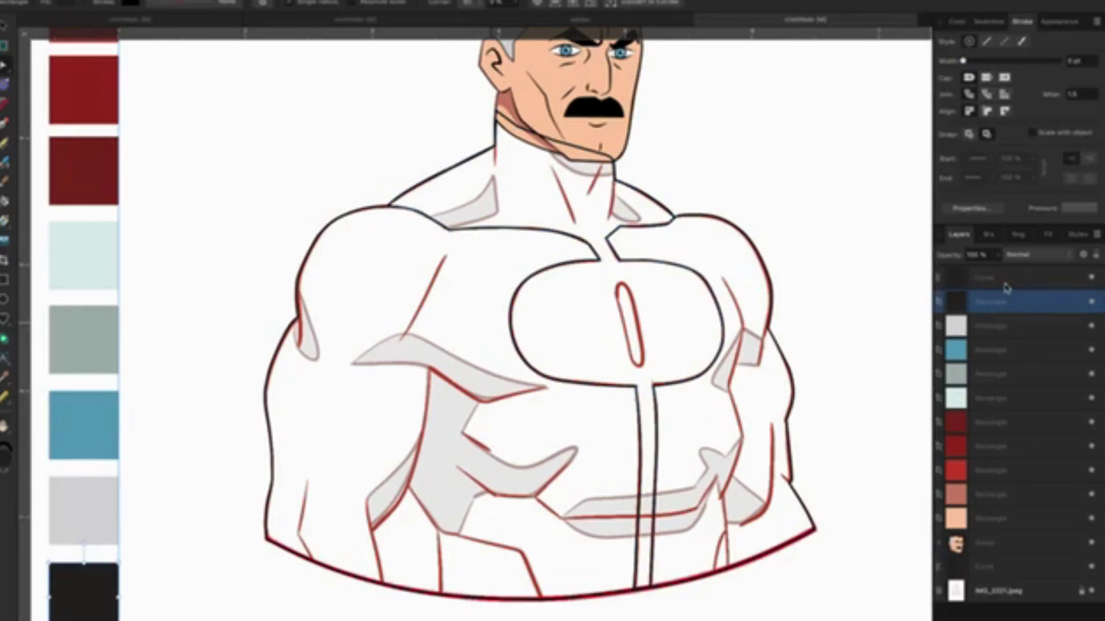
click(1008, 279)
mouse_move(1010, 283)
mouse_down()
mouse_move(981, 451)
mouse_move(986, 562)
mouse_move(983, 525)
mouse_up()
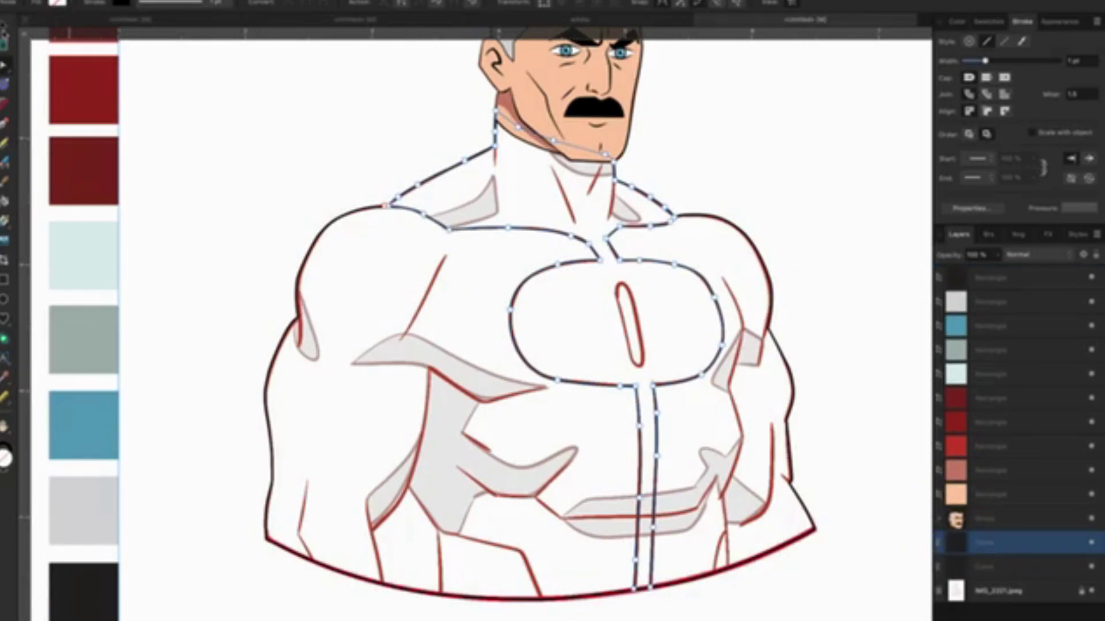
key(v)
Check the neck outline curve by selecting it, then leave it deselected.
click(325, 141)
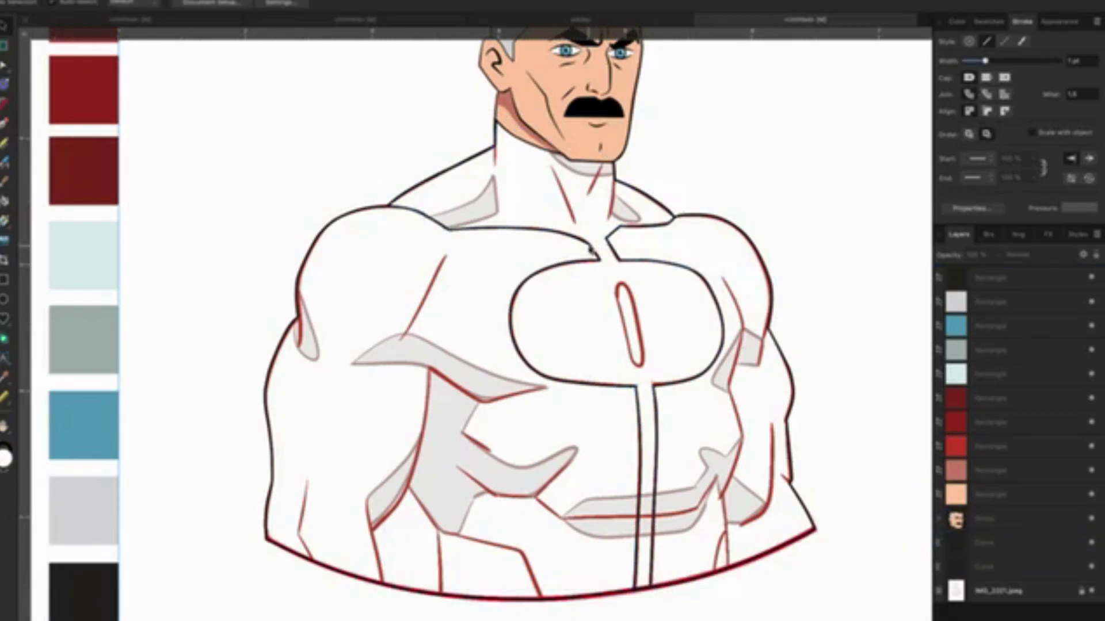
click(589, 249)
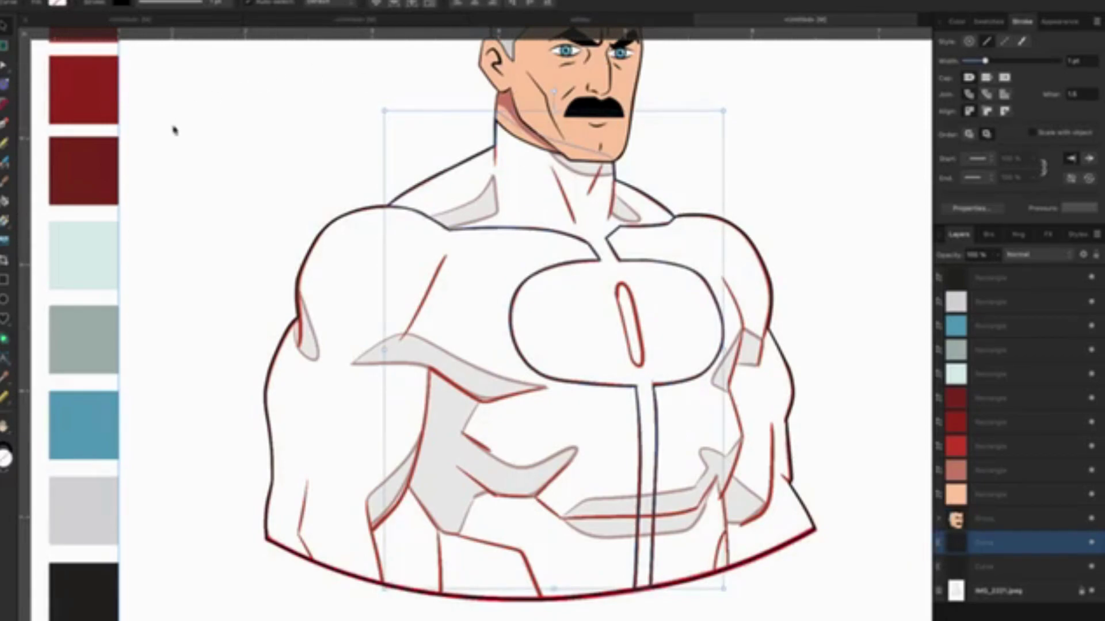
scroll(139, 138, up, 2)
scroll(141, 136, up, 3)
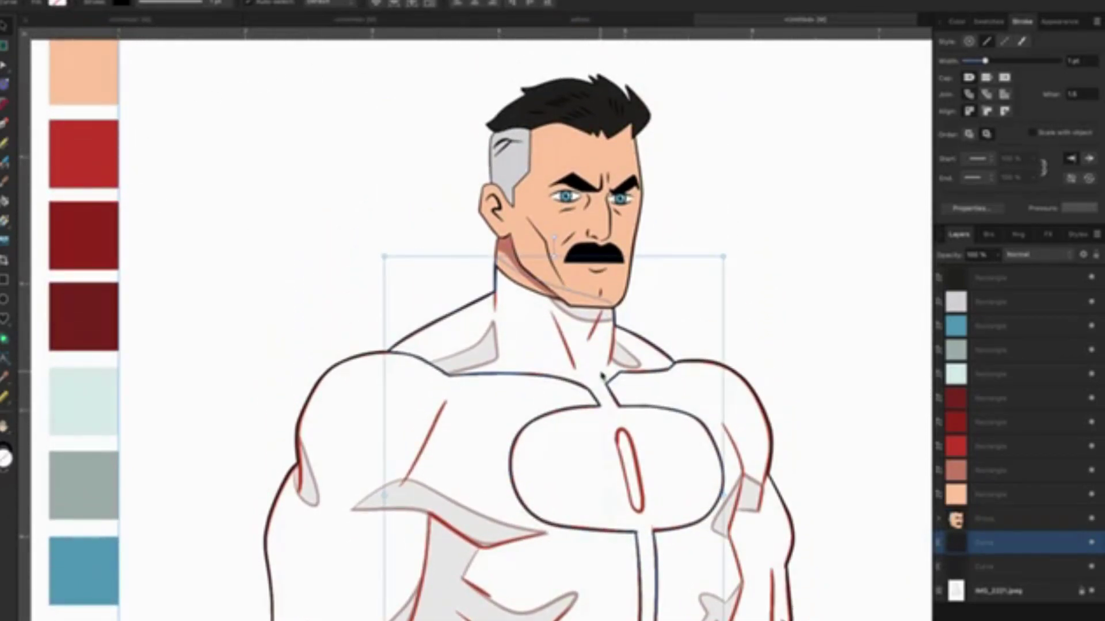
scroll(602, 376, up, 3)
scroll(475, 357, up, 1)
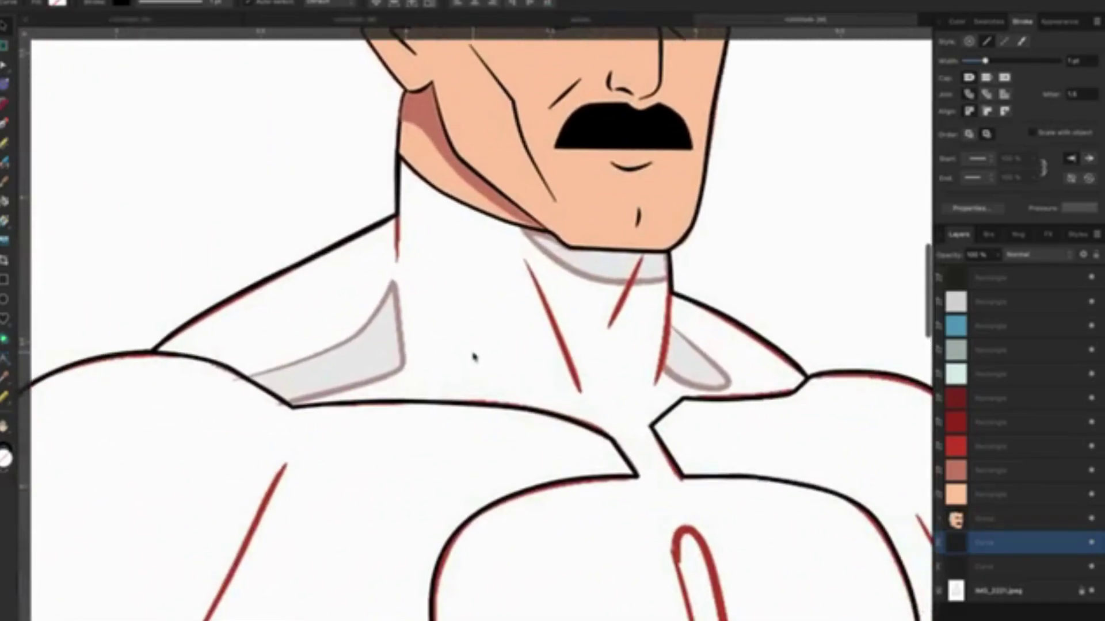
click(116, 121)
Draw a tapered black Pen stroke along the left edge of the neck.
click(5, 125)
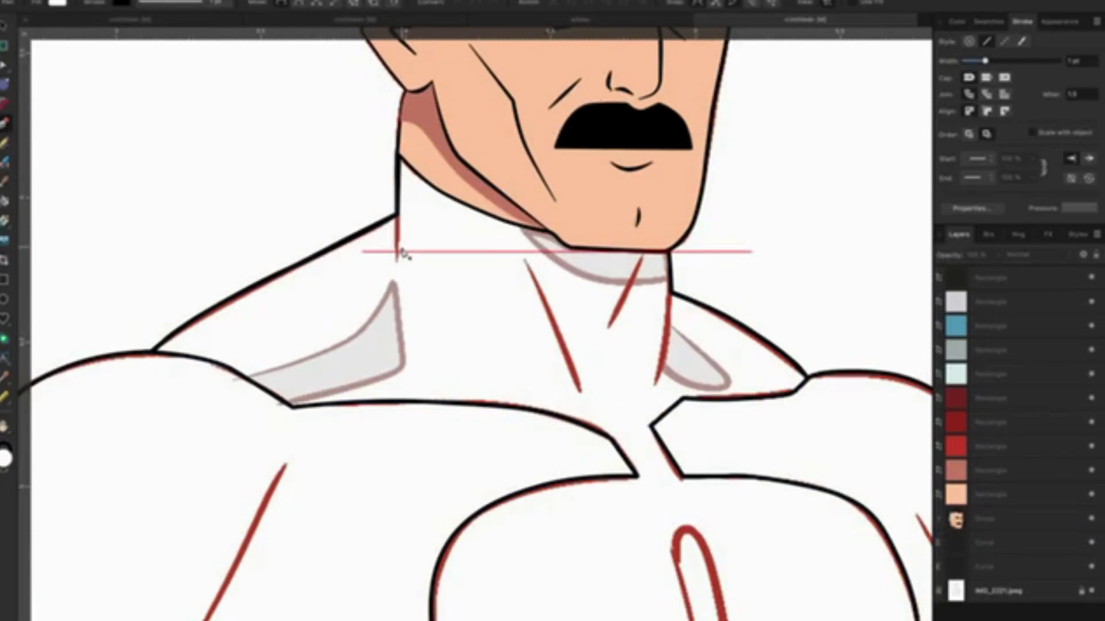
scroll(400, 270, up, 3)
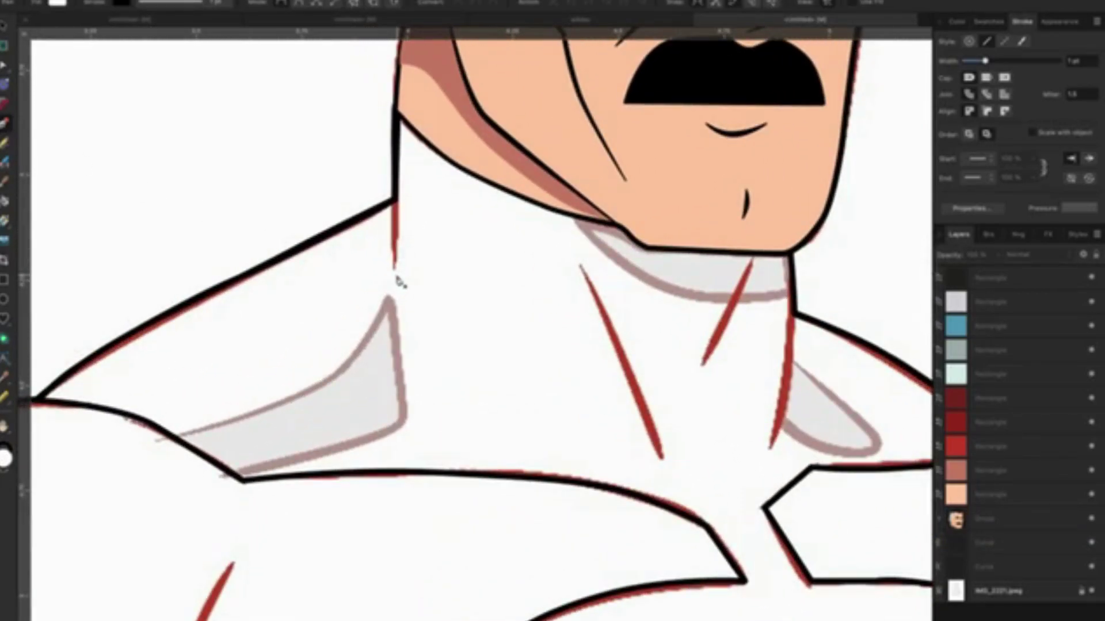
click(1019, 543)
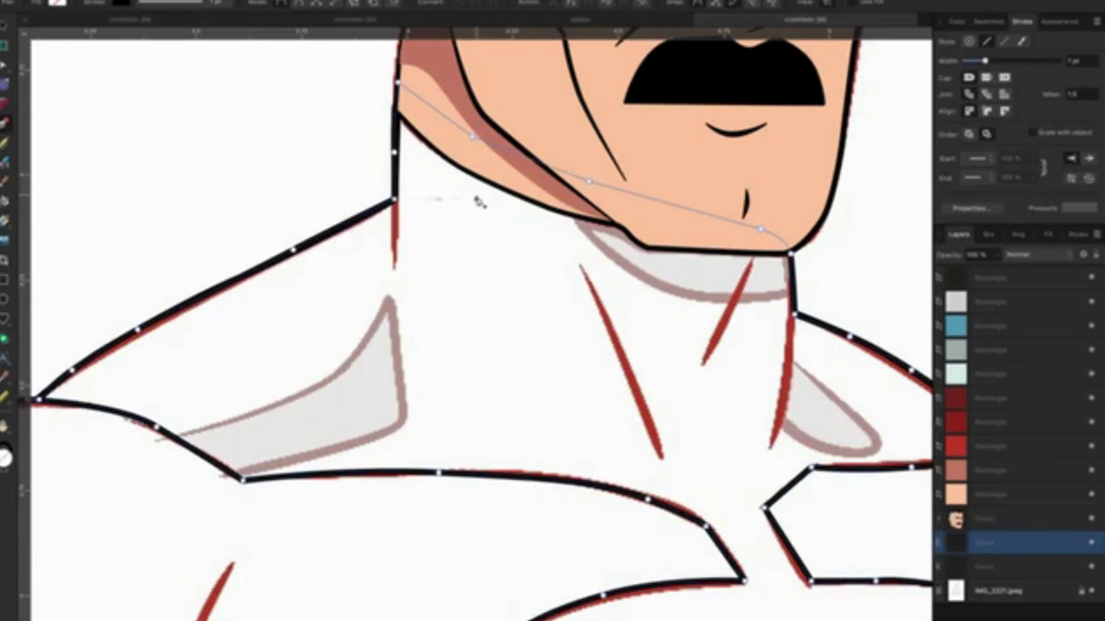
click(62, 149)
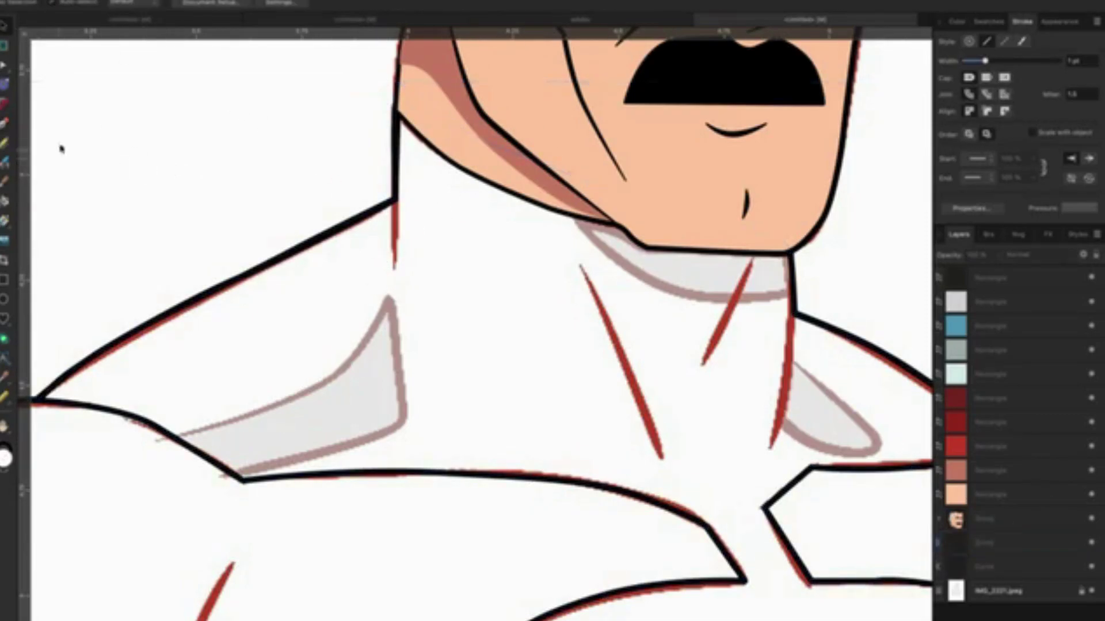
key(p)
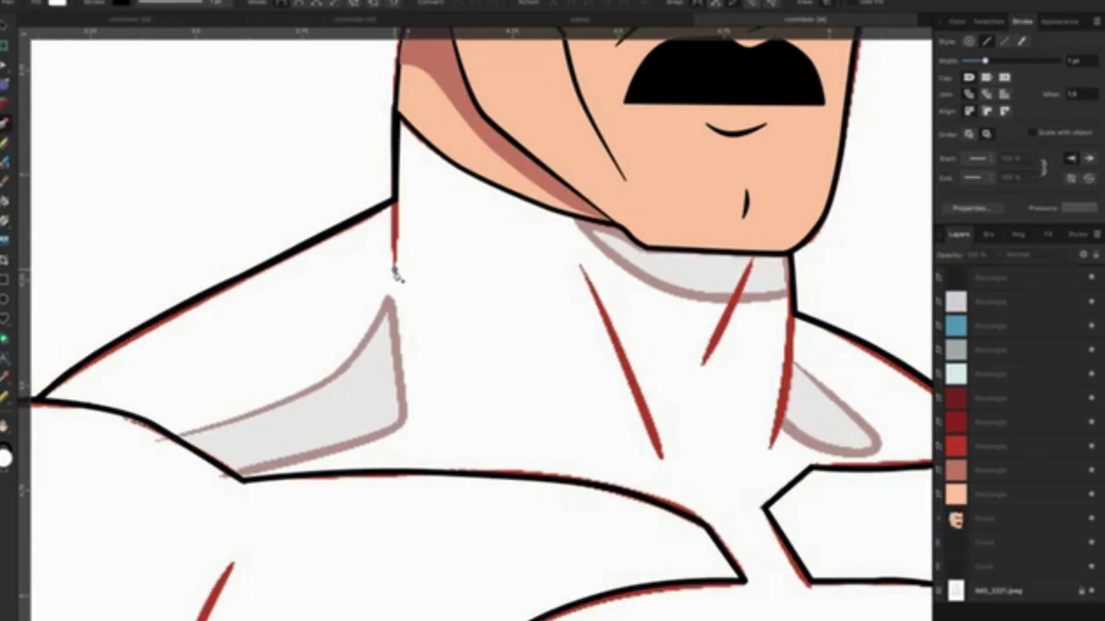
click(394, 269)
drag(395, 176, 398, 146)
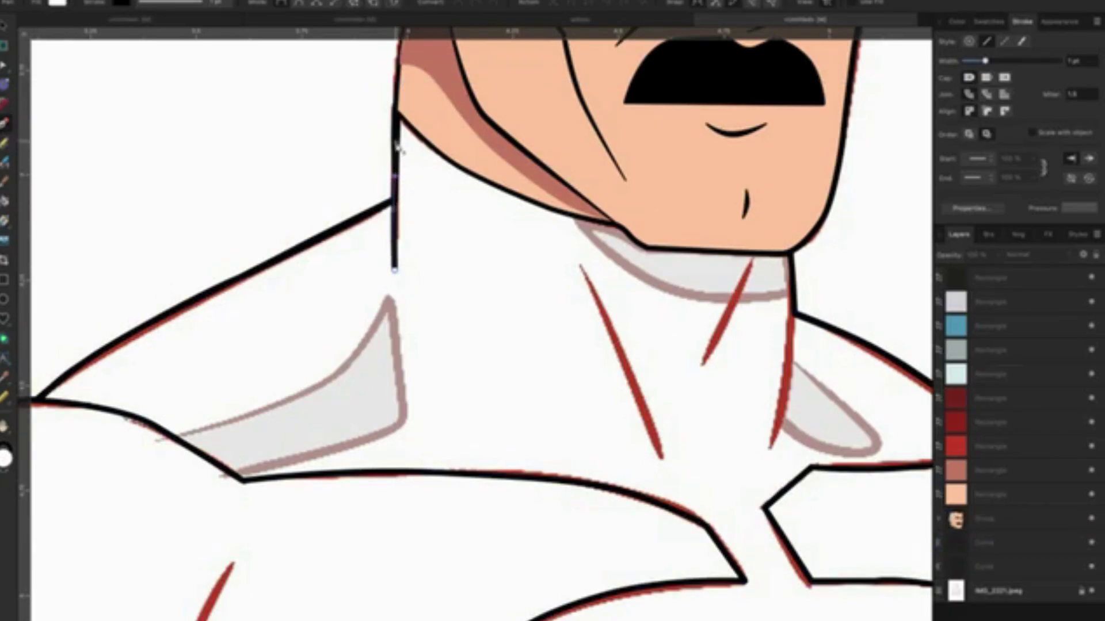
click(1080, 208)
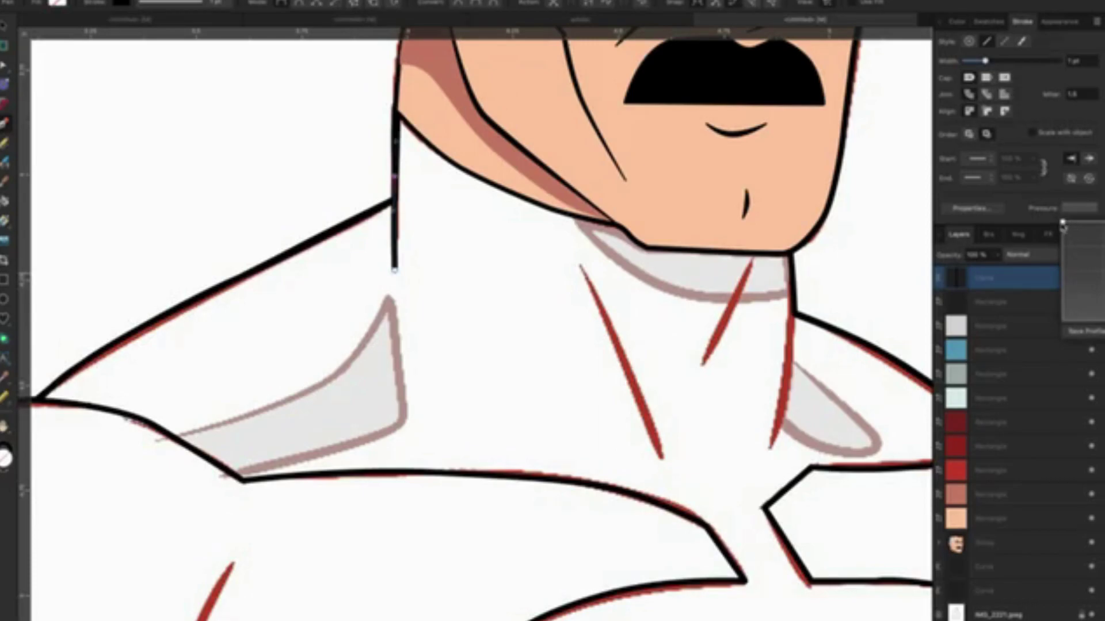
drag(1062, 223, 1062, 275)
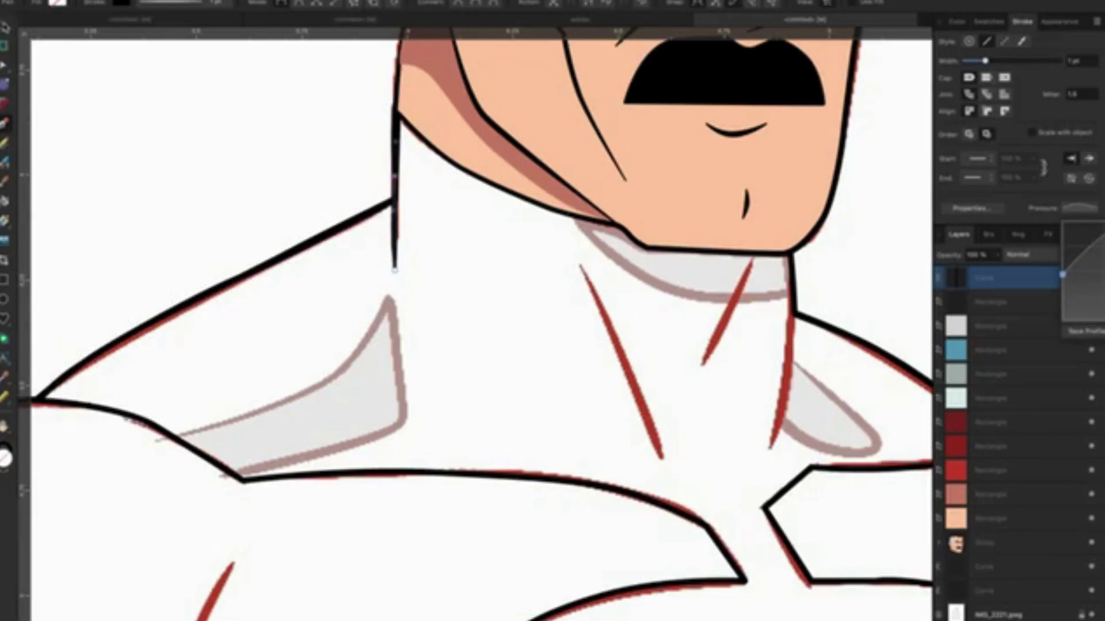
key(v)
click(210, 200)
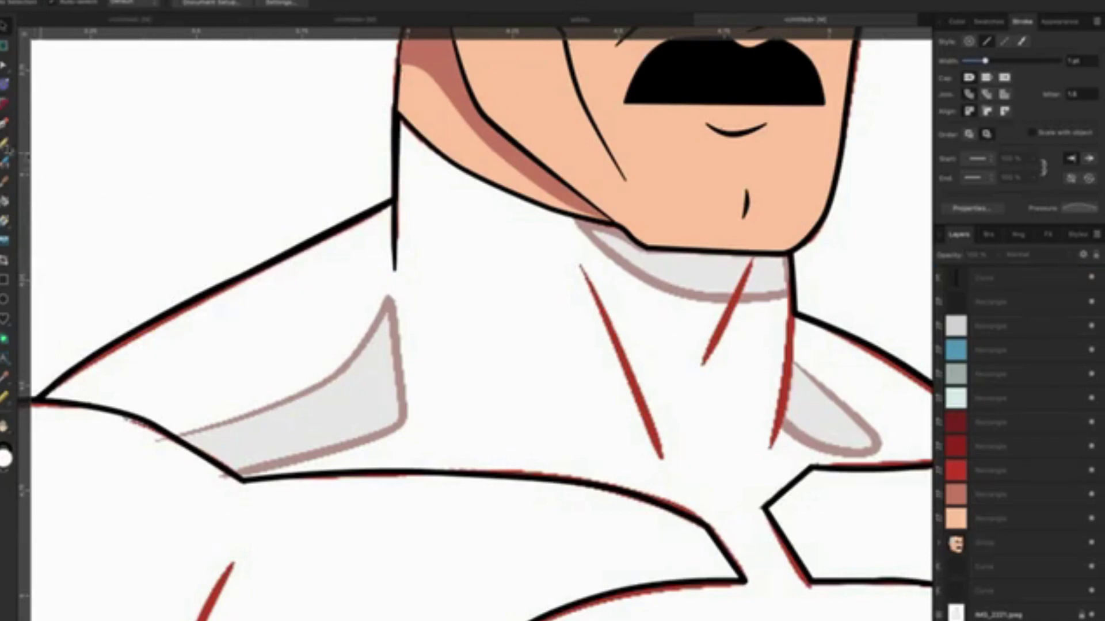
Trace the diagonal red neck line with a black Pencil stroke.
click(5, 122)
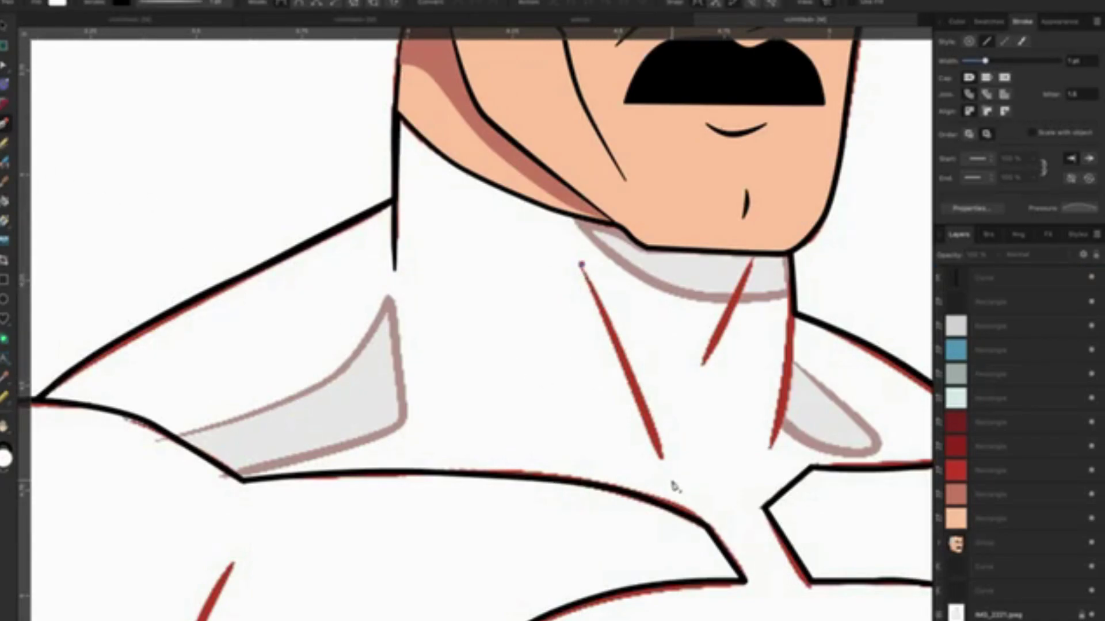
scroll(656, 417, down, 1)
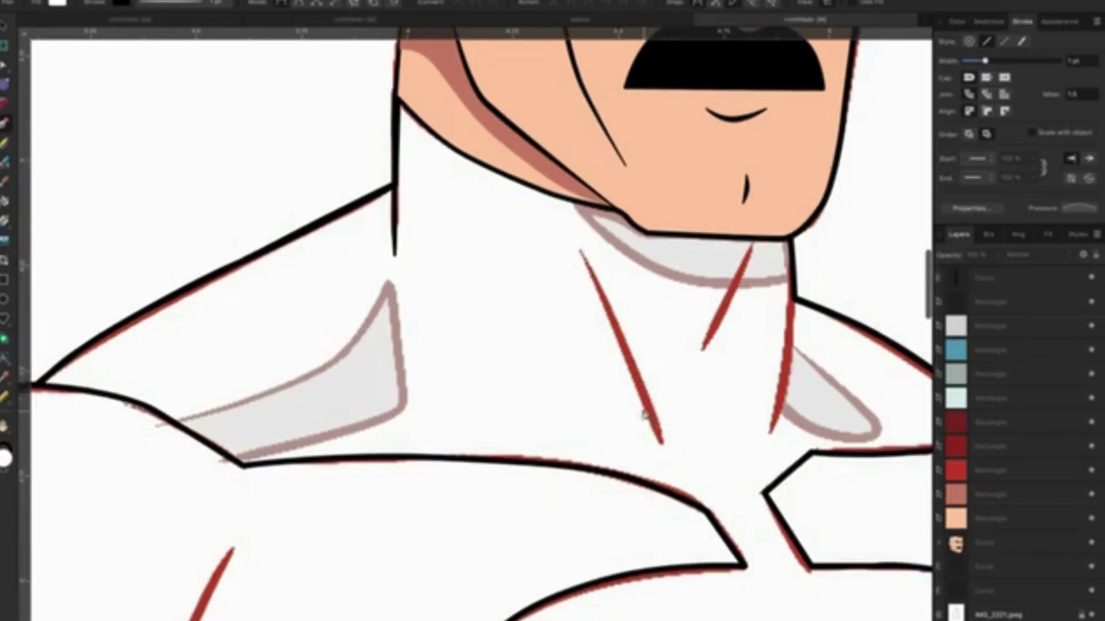
drag(581, 252, 661, 446)
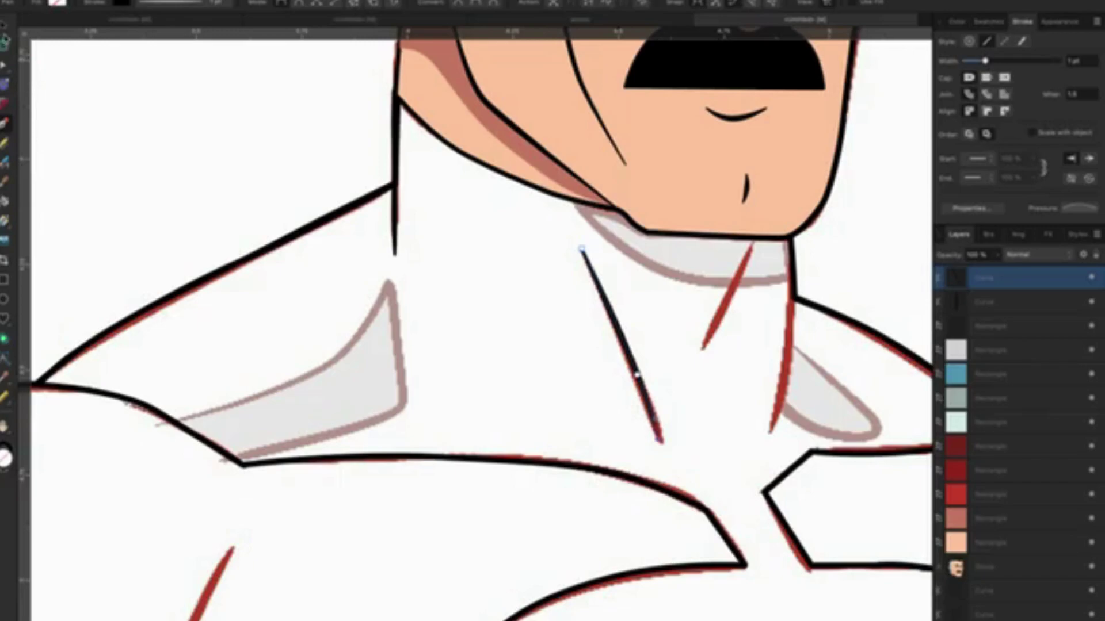
key(v)
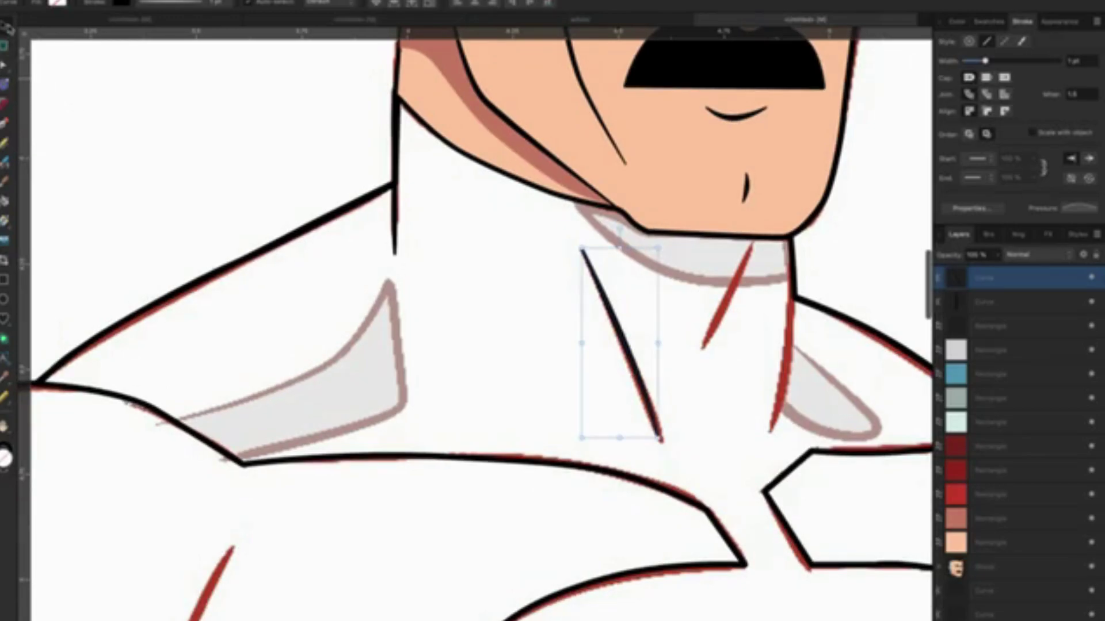
click(443, 289)
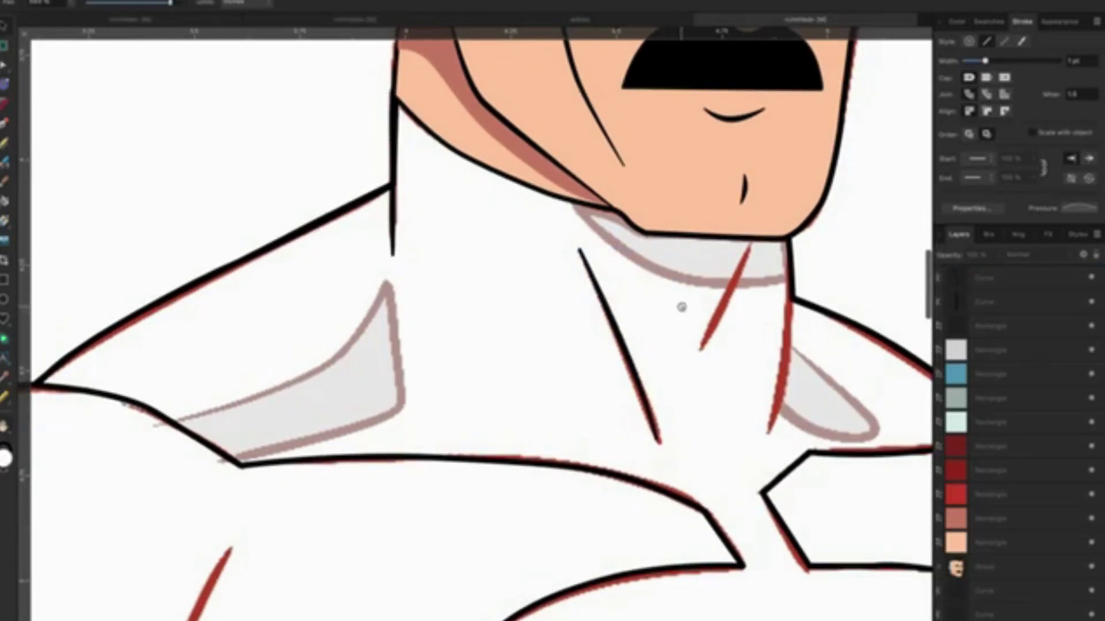
Ink the middle neck line with a thicker black Pen stroke.
drag(679, 306, 506, 309)
key(p)
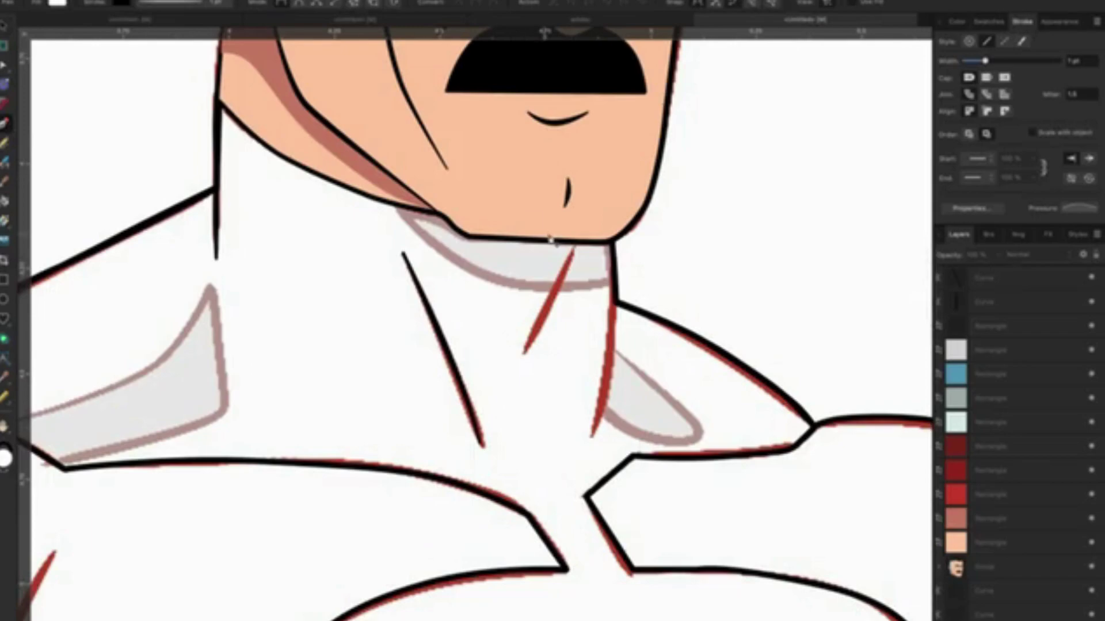
click(402, 252)
click(574, 253)
click(526, 348)
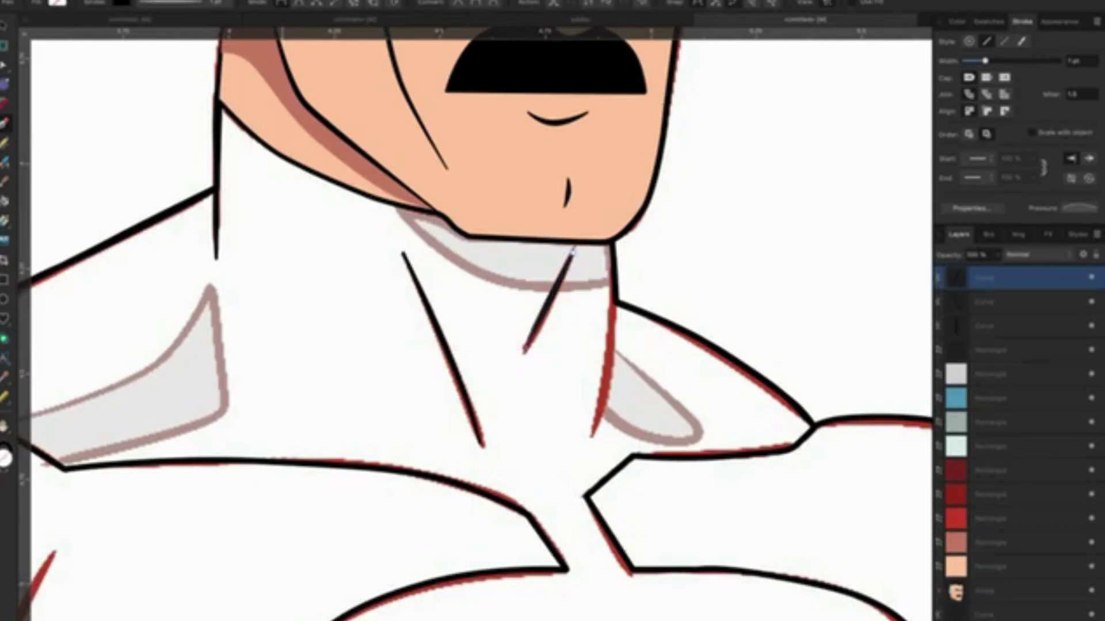
click(158, 7)
drag(144, 43, 147, 44)
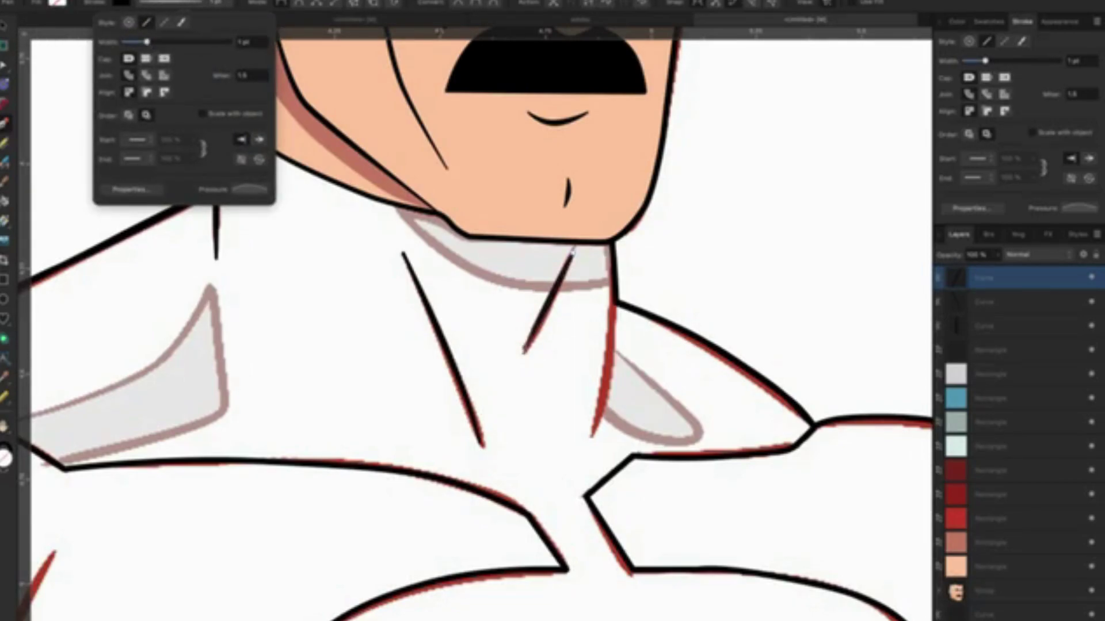
key(v)
click(715, 240)
Draw a black stroke over the red collar line.
scroll(706, 337, down, 2)
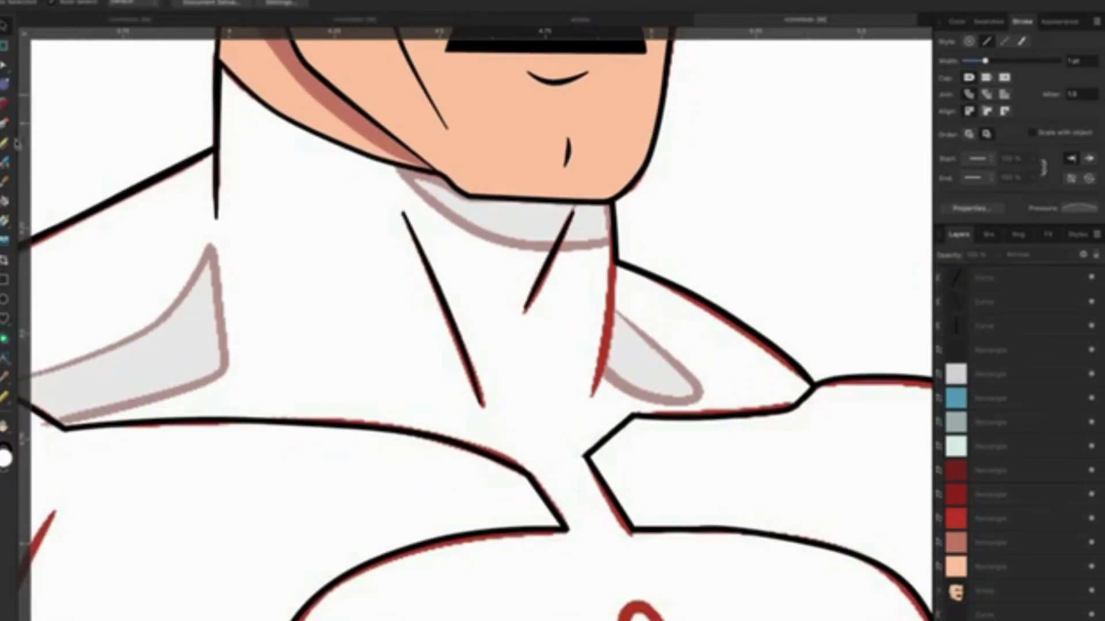
click(4, 125)
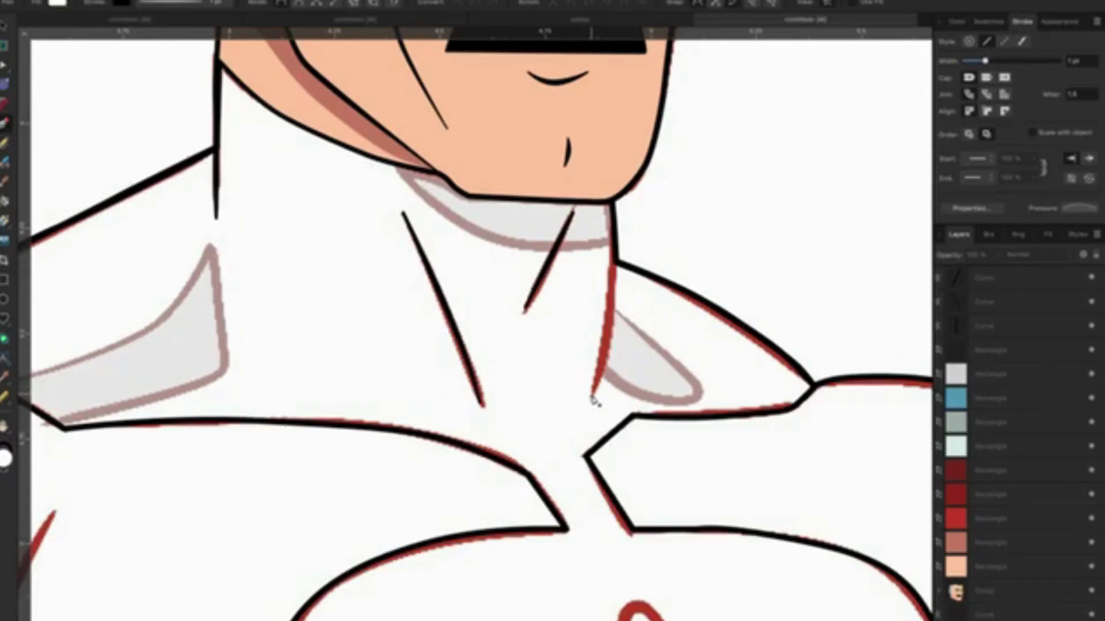
click(615, 287)
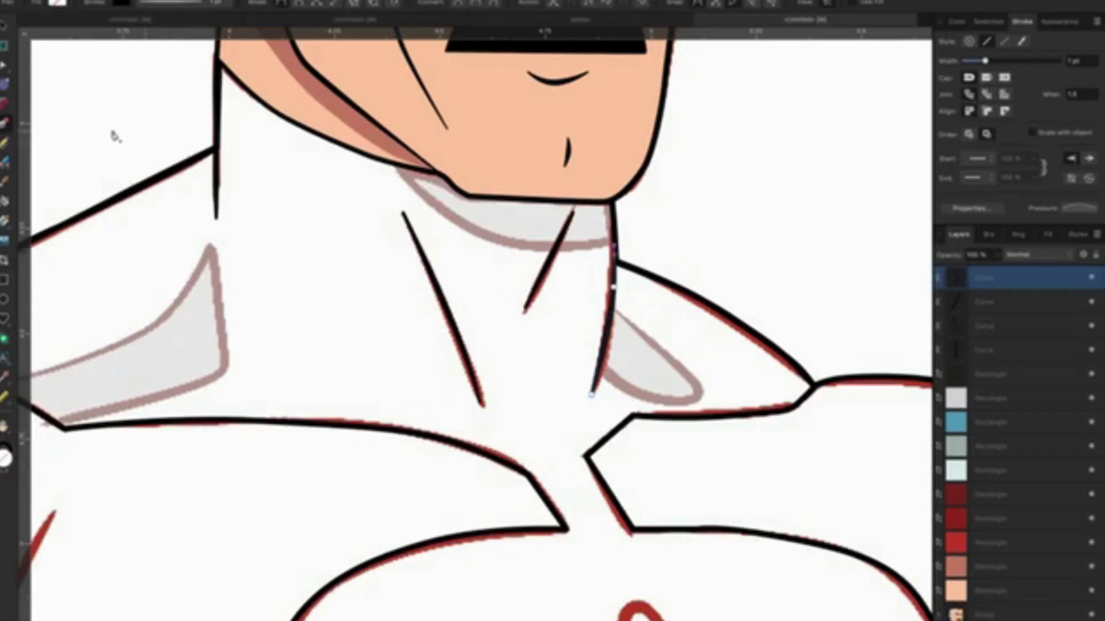
click(5, 26)
click(754, 240)
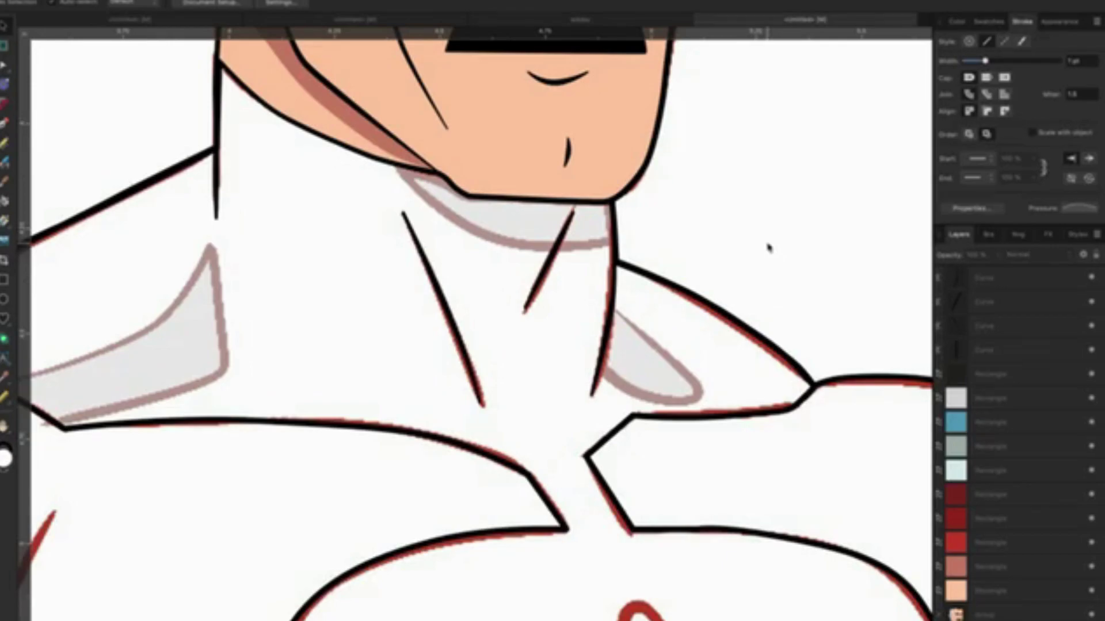
scroll(655, 295, down, 2)
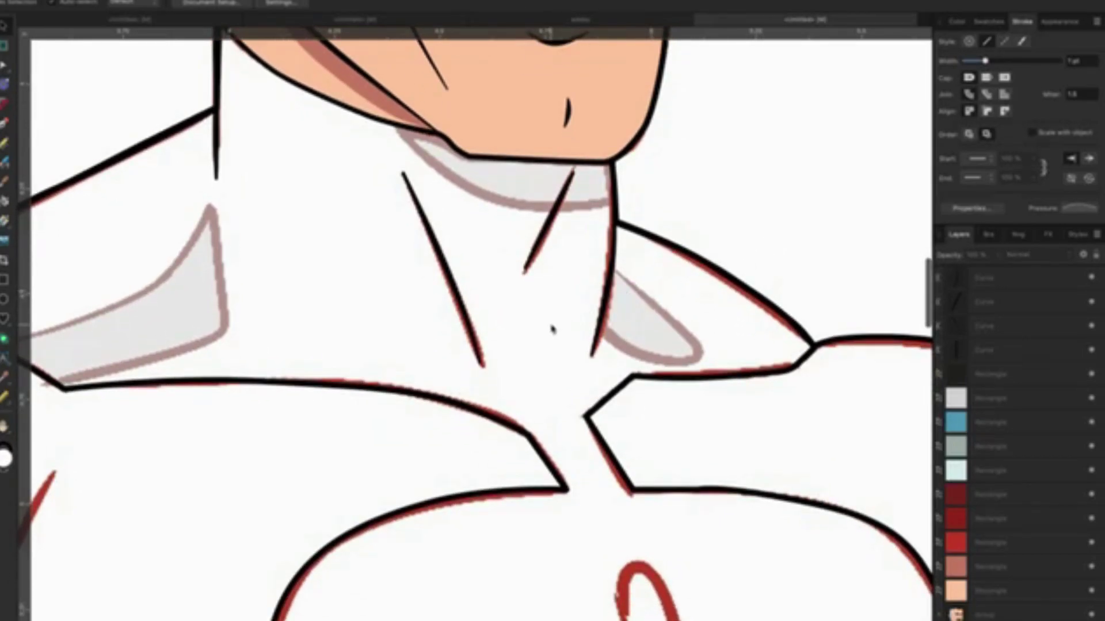
Shift-select the four neck stroke layers and drag them below the face group.
scroll(553, 329, down, 2)
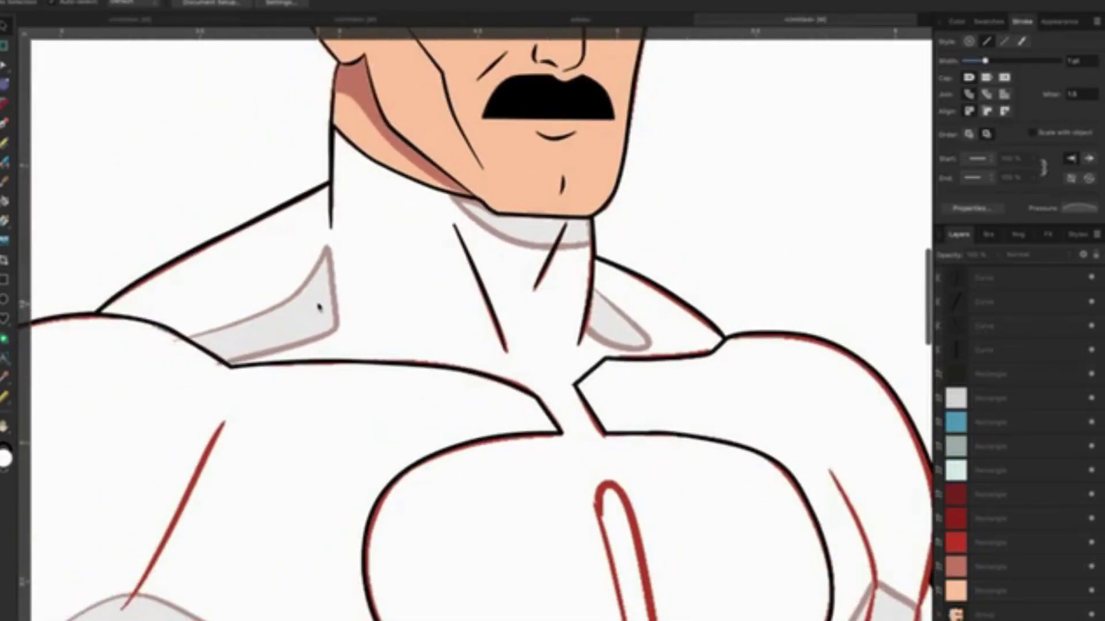
drag(347, 284, 468, 284)
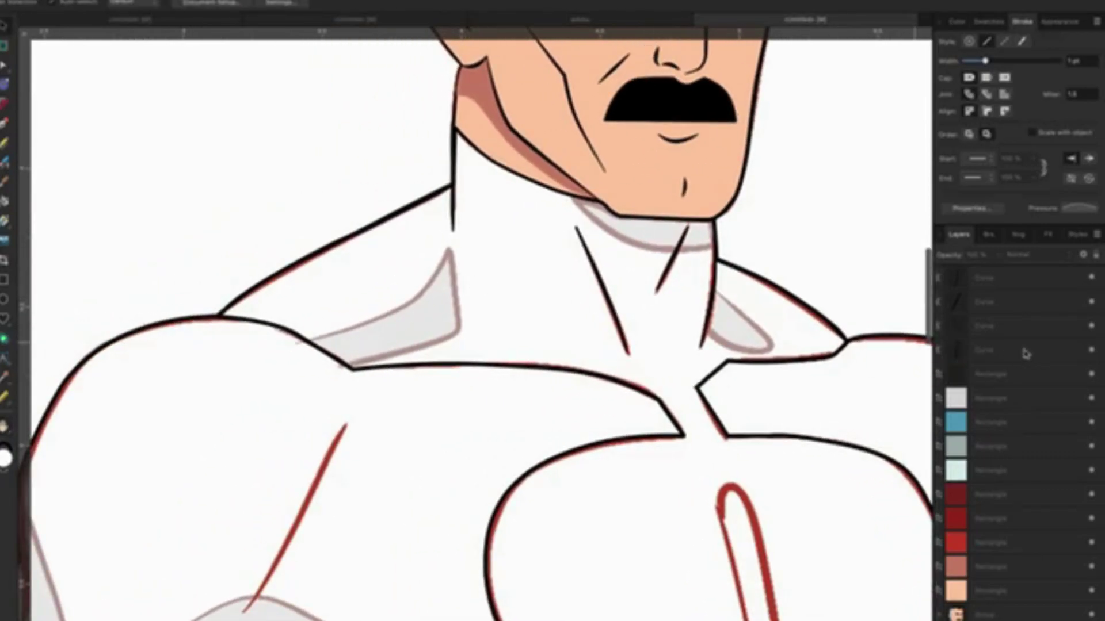
scroll(987, 382, down, 1)
scroll(987, 382, up, 1)
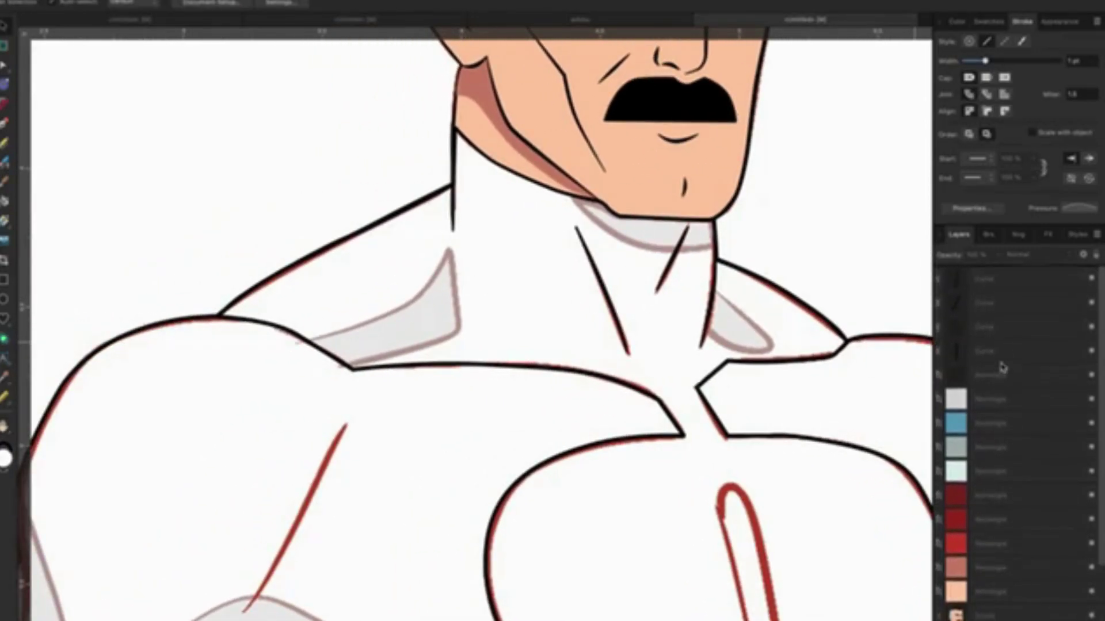
click(1016, 280)
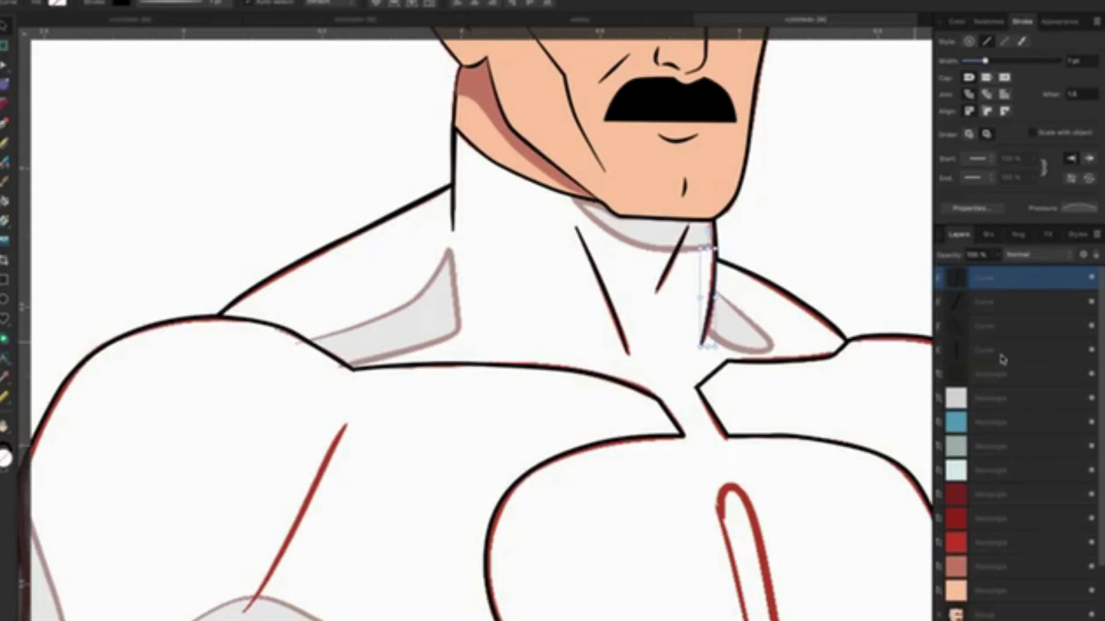
shift+click(1003, 354)
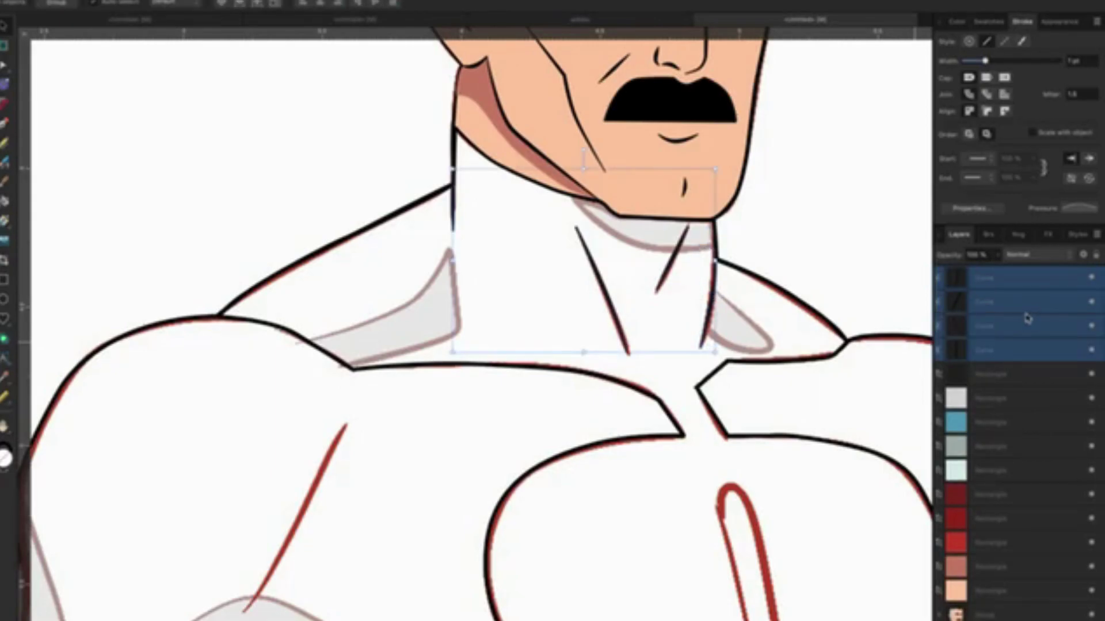
drag(1028, 318, 997, 610)
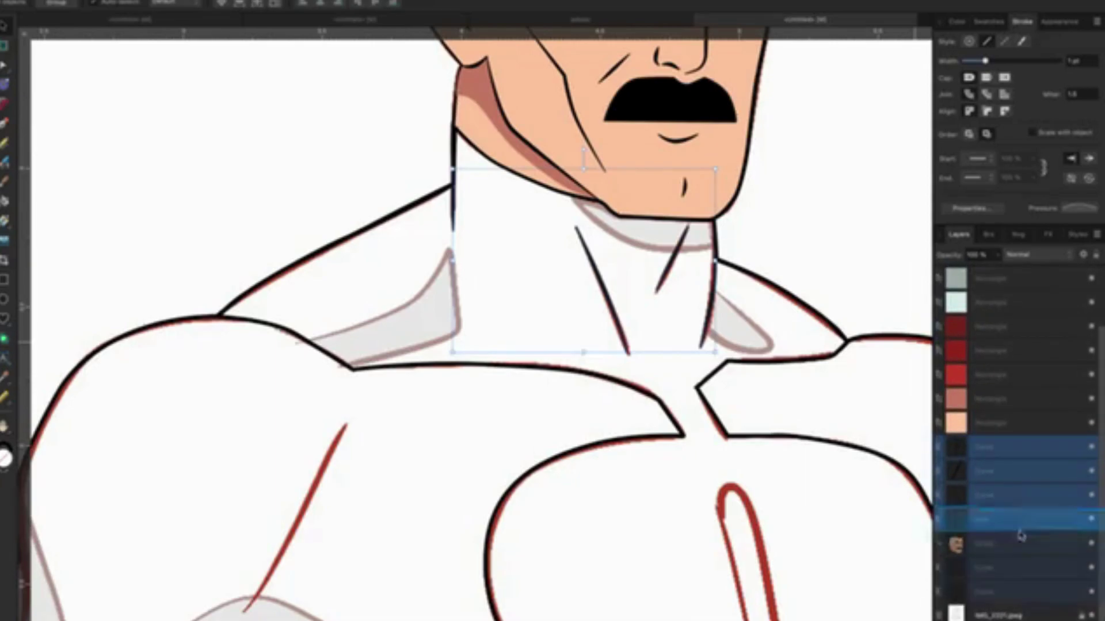
drag(1020, 535, 1020, 537)
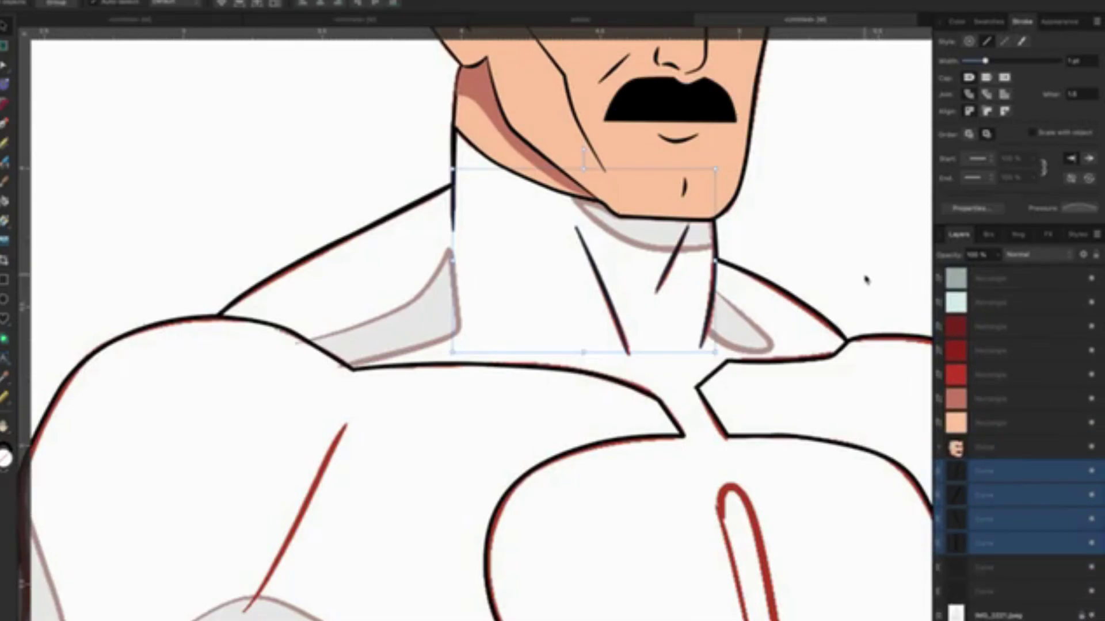
click(866, 280)
Toggle the torso outlines' visibility repeatedly to compare them against the sketch.
click(1091, 568)
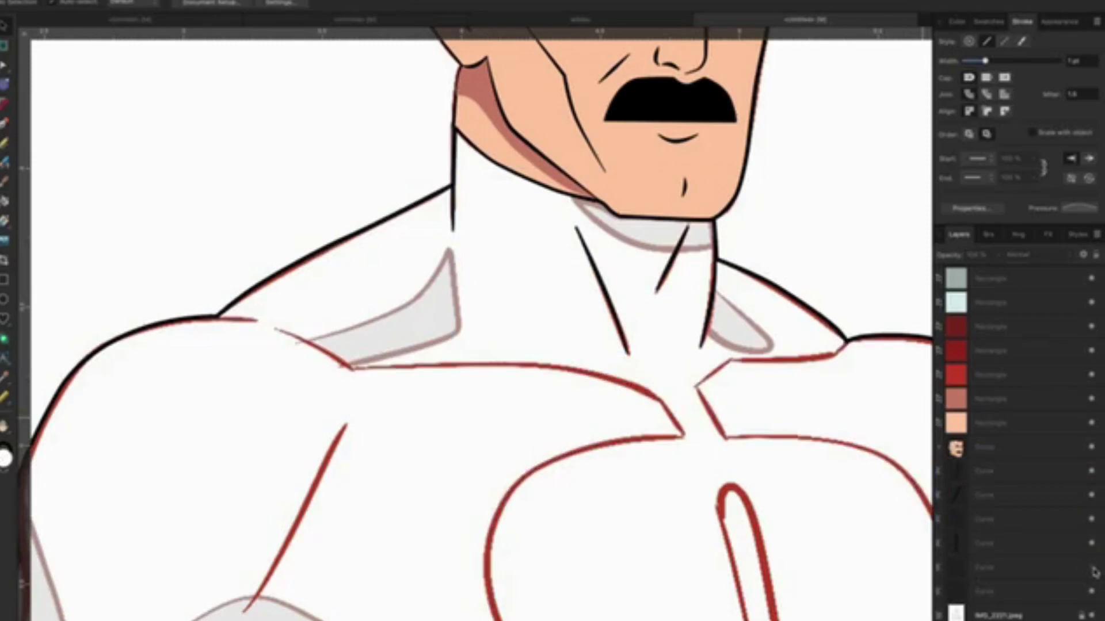
click(1090, 568)
click(1091, 568)
click(1091, 568)
click(1090, 568)
click(1091, 569)
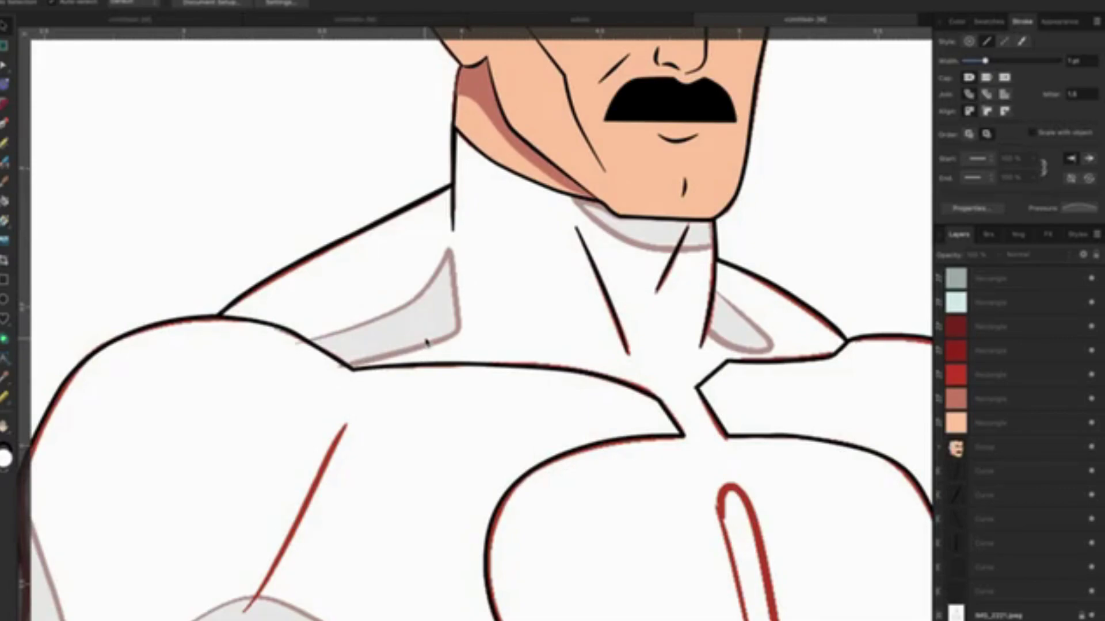
scroll(426, 343, up, 3)
Nudge a node of the existing collar outline onto the sketch line.
key(p)
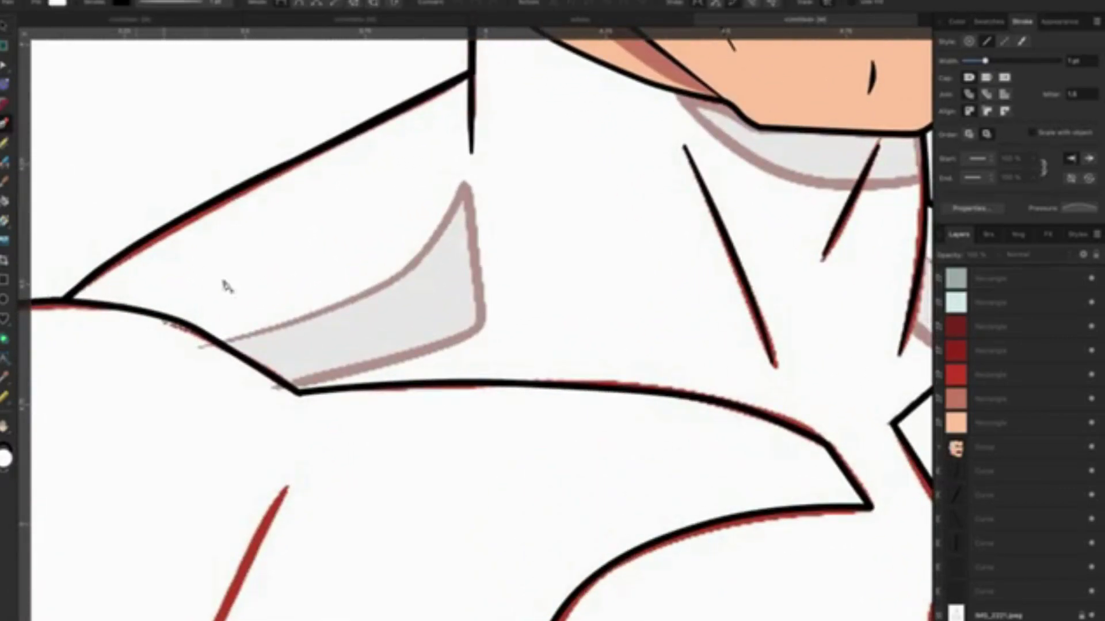
scroll(234, 345, up, 2)
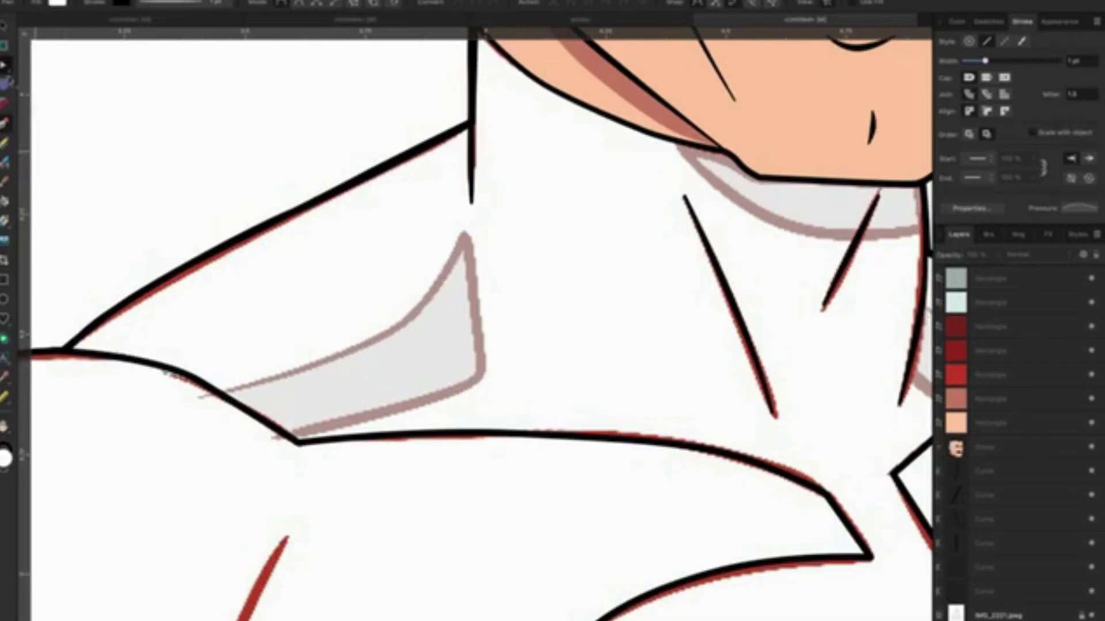
key(a)
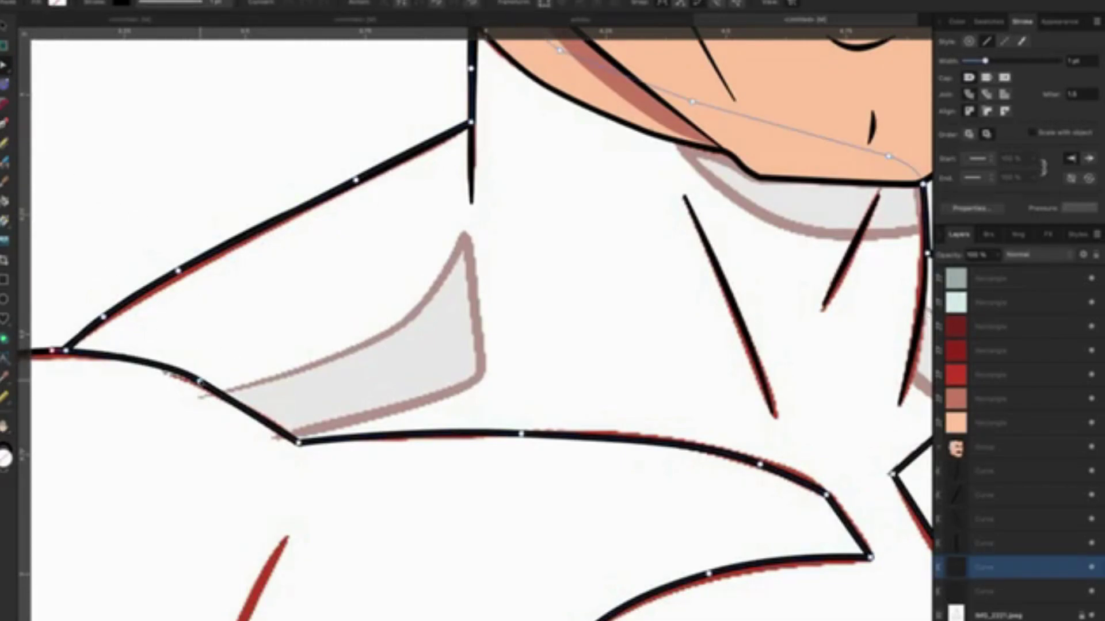
drag(200, 381, 217, 389)
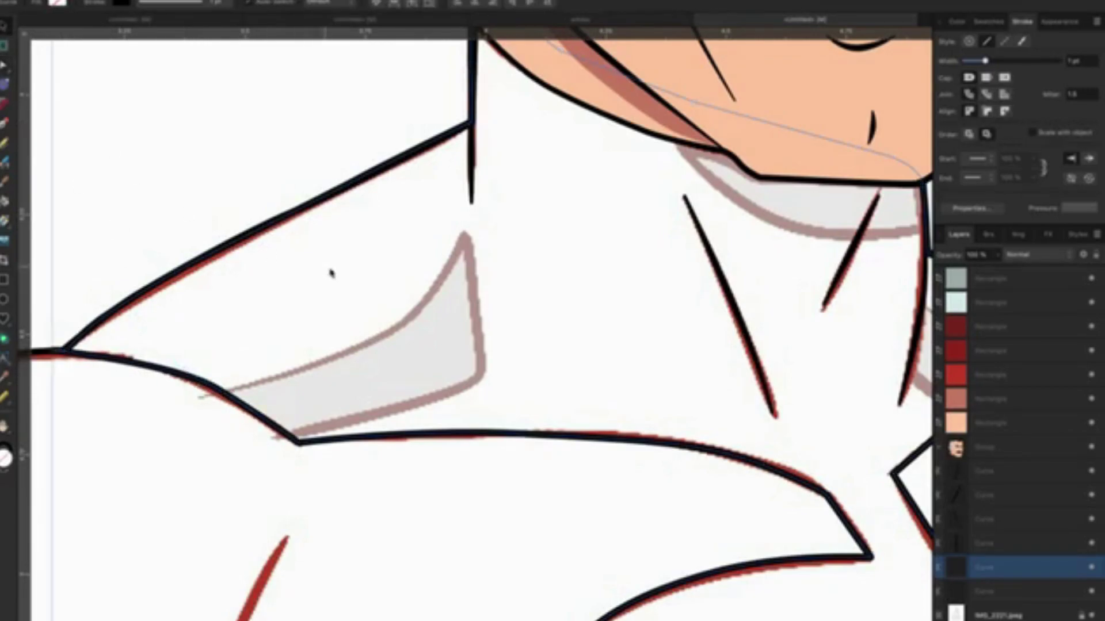
click(52, 201)
Trace a closed Pen outline around the left collar fold, from base to pointed tip.
click(6, 124)
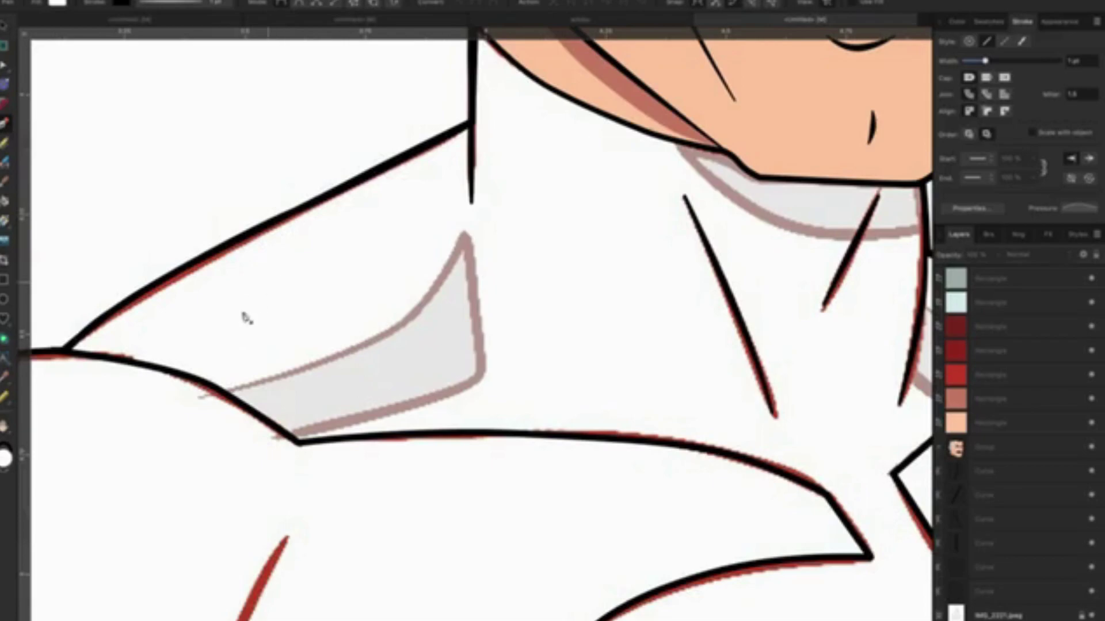
click(226, 392)
drag(367, 344, 405, 325)
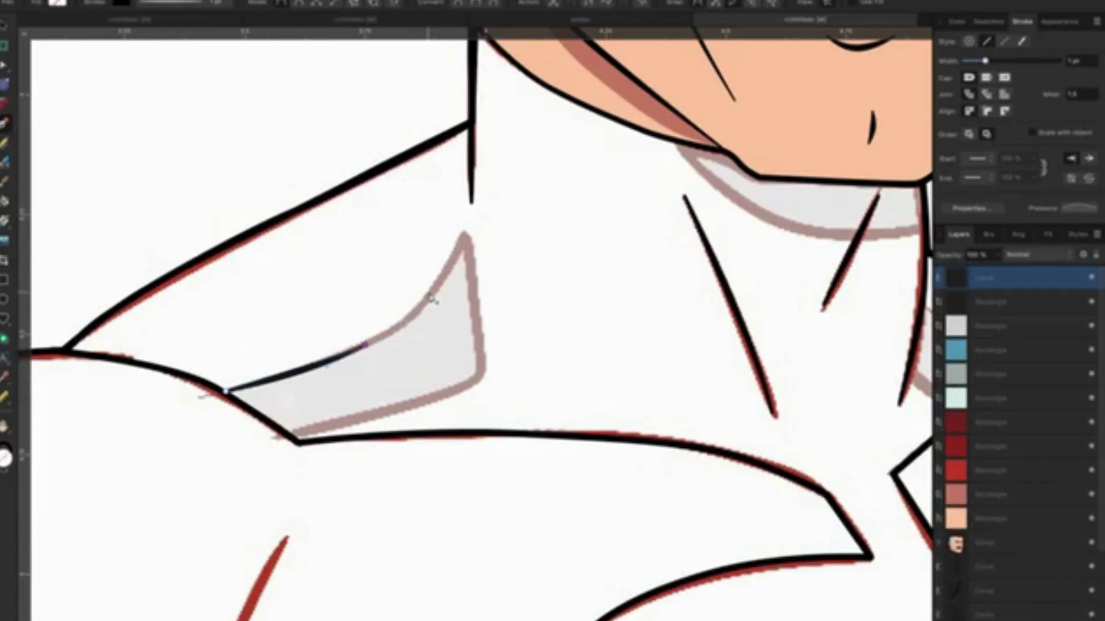
drag(431, 289, 448, 273)
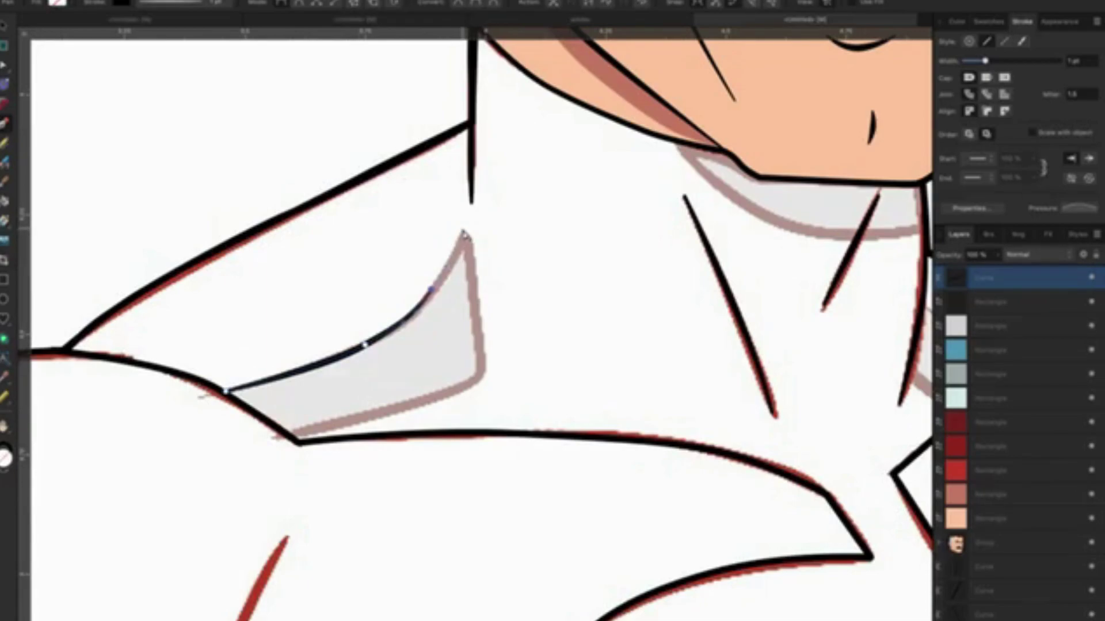
click(464, 233)
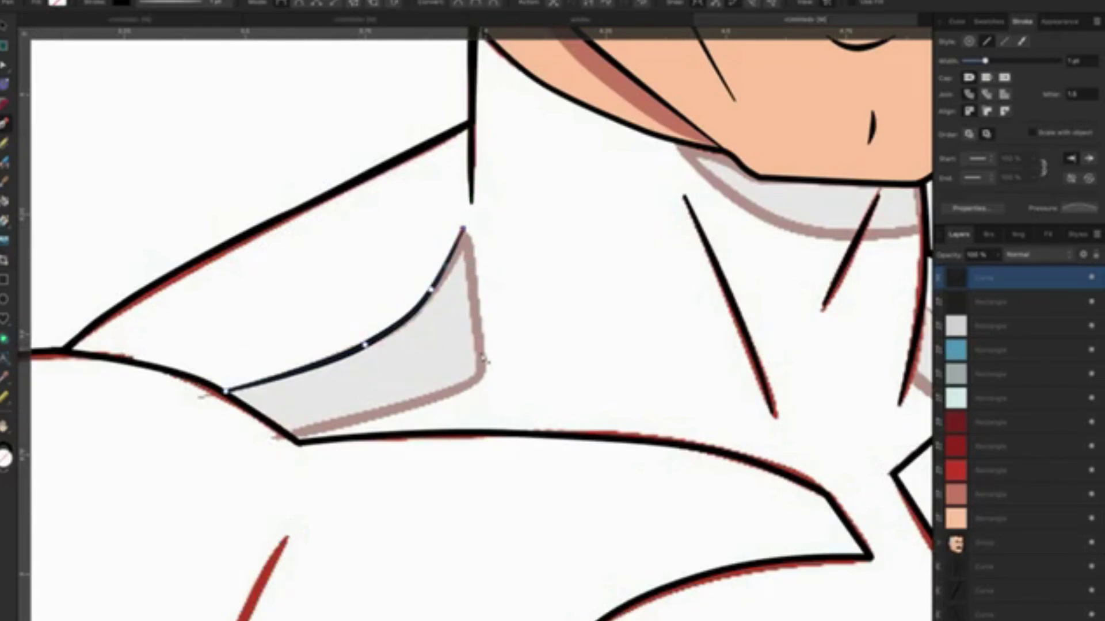
click(482, 357)
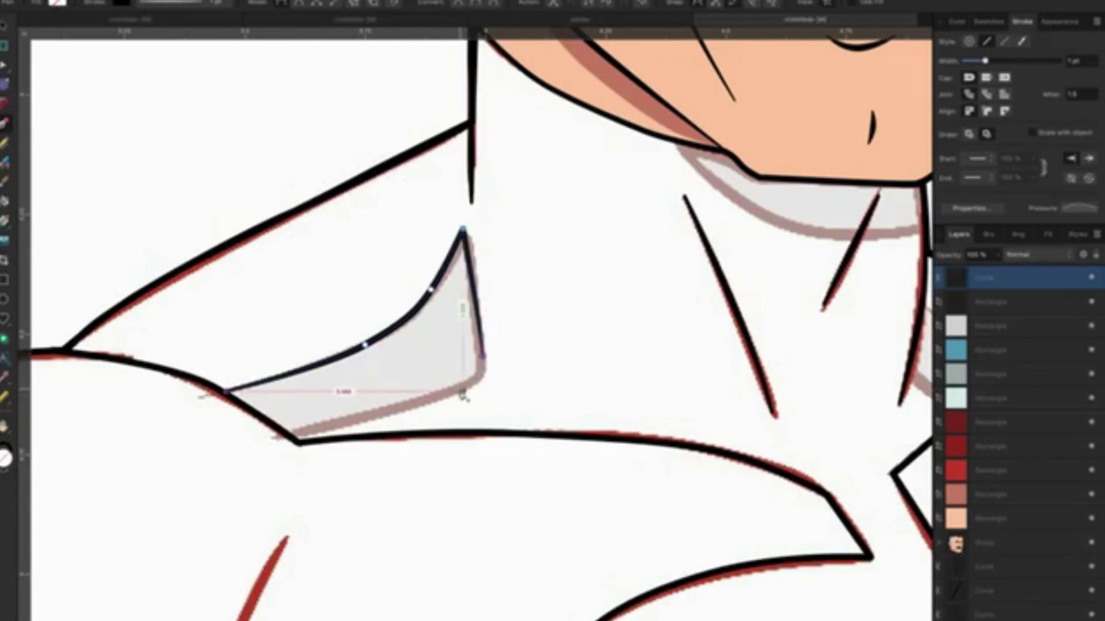
drag(439, 403, 444, 406)
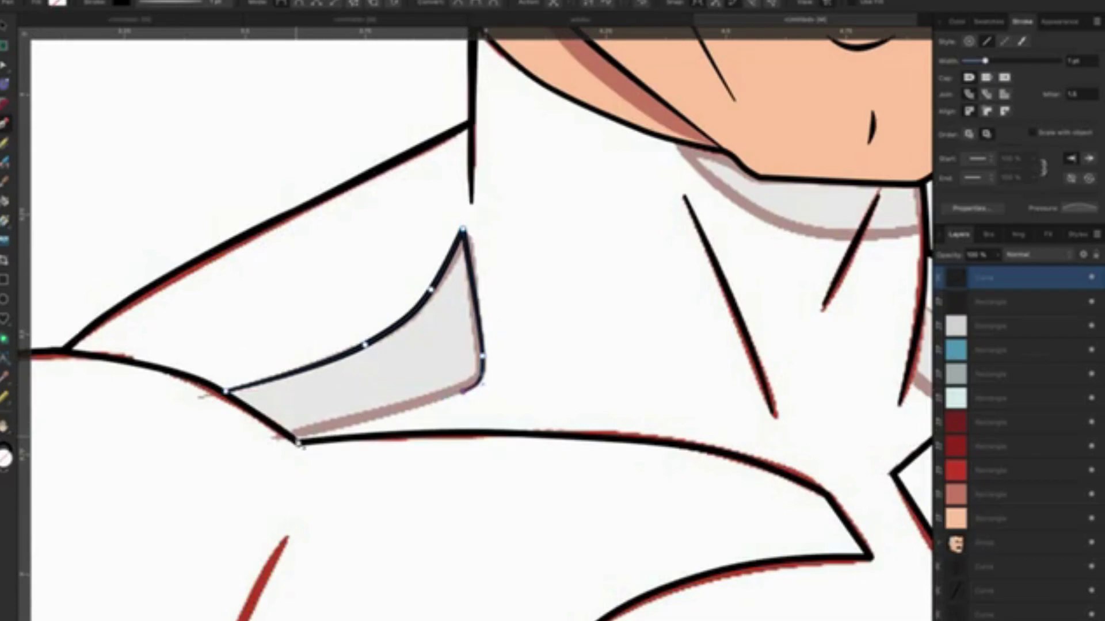
click(297, 443)
drag(226, 392, 233, 395)
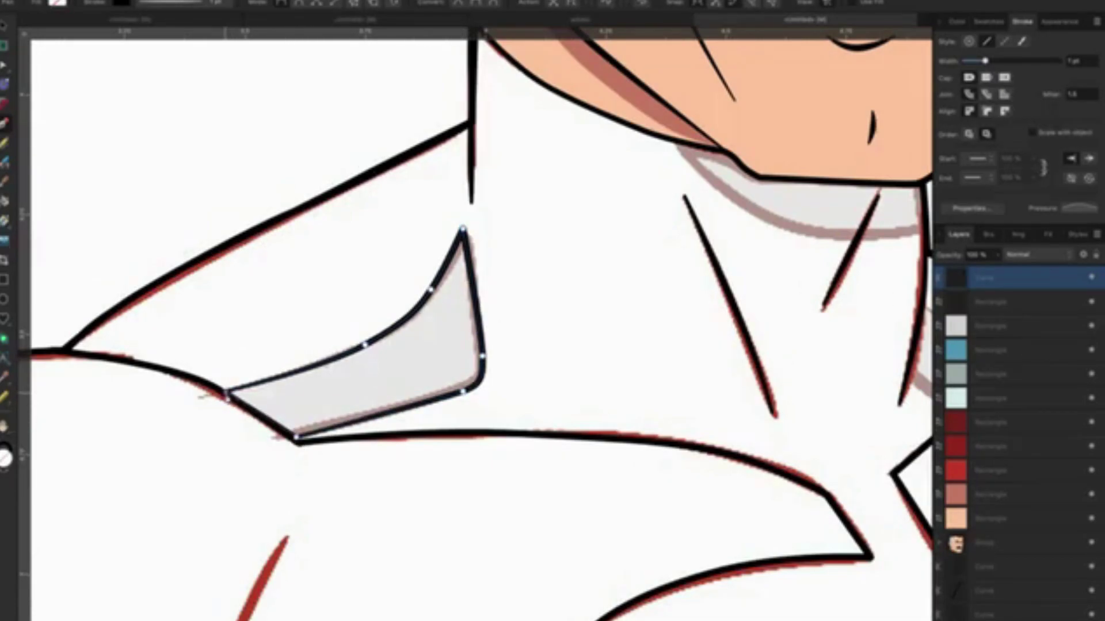
key(ctrl+z)
Thicken the fold outline's stroke and shape its Pressure curve to taper the ends.
click(147, 3)
drag(138, 42, 145, 45)
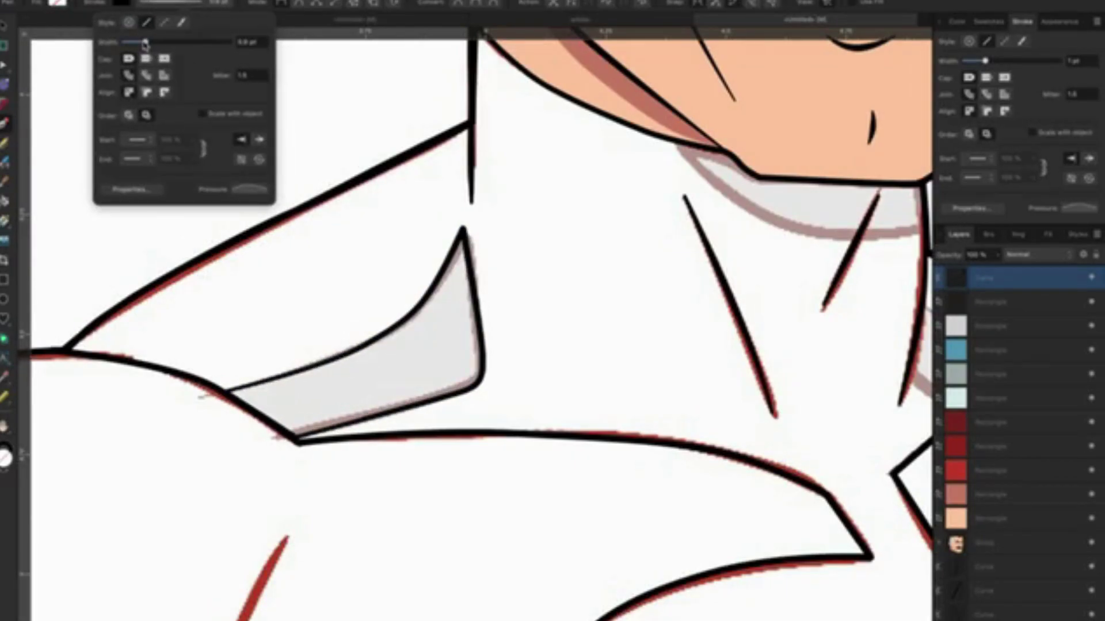
click(1080, 208)
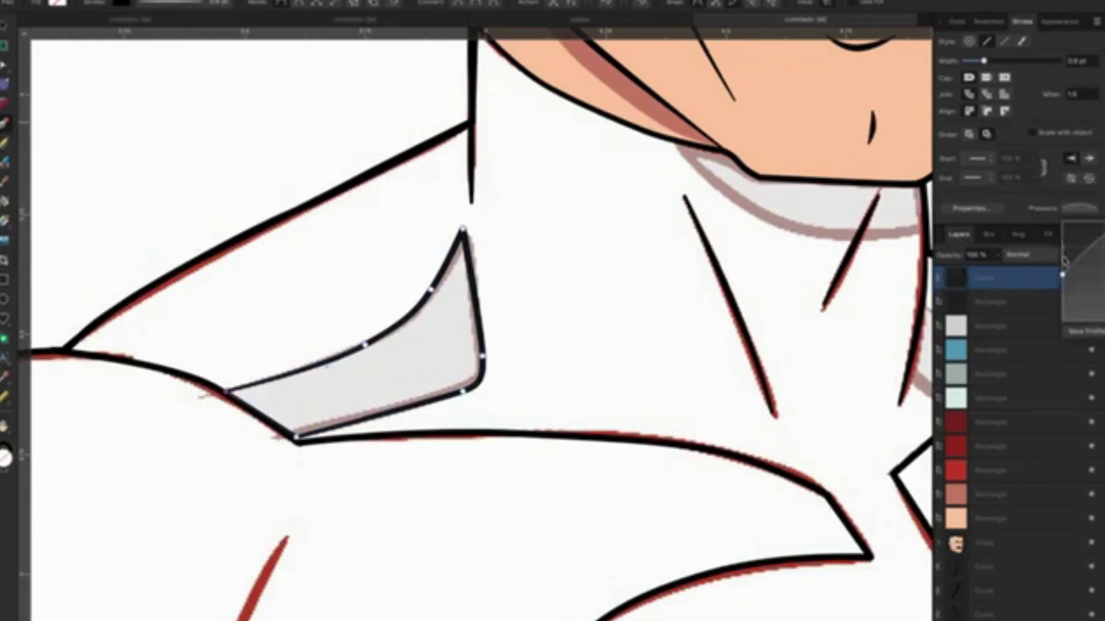
drag(1063, 277, 1063, 294)
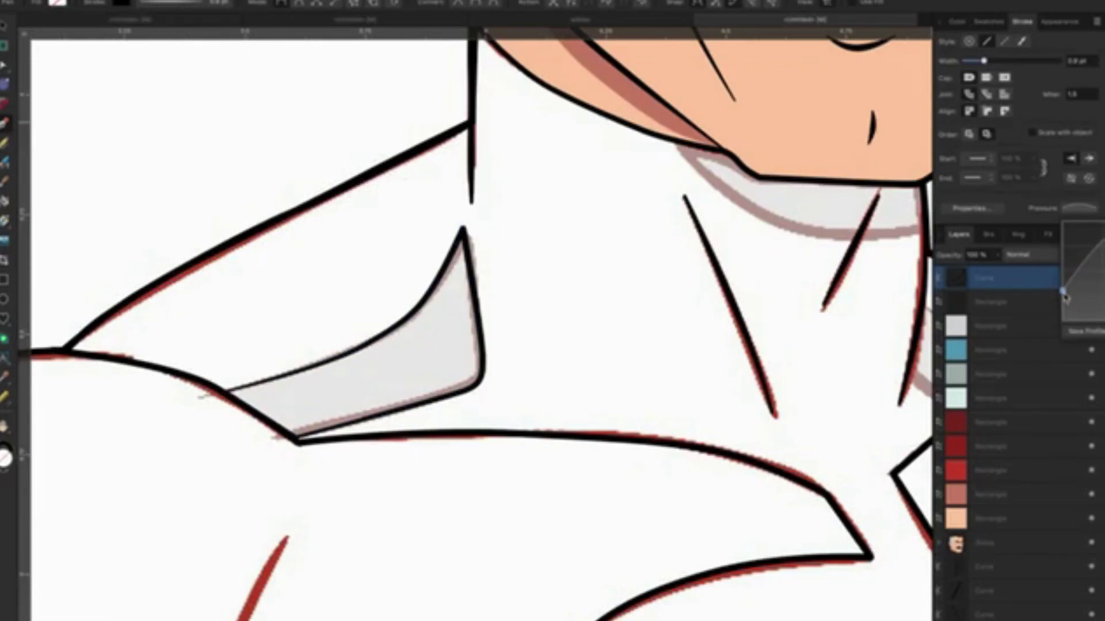
Trace a black Pen outline around the right collar fold's rounded end and upper tip.
key(v)
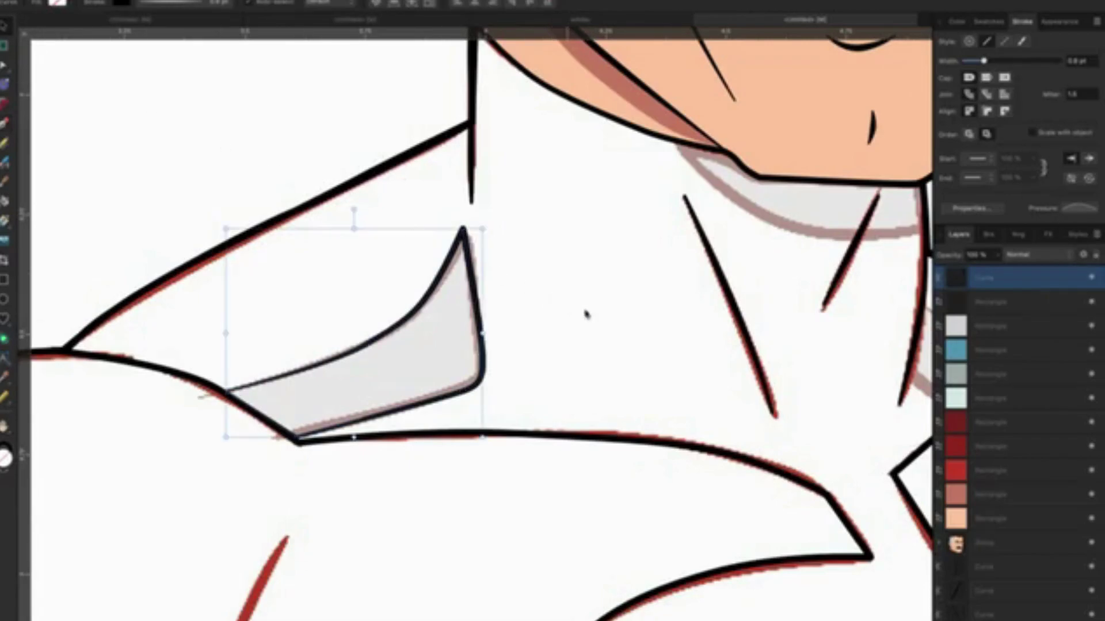
scroll(618, 315, down, 2)
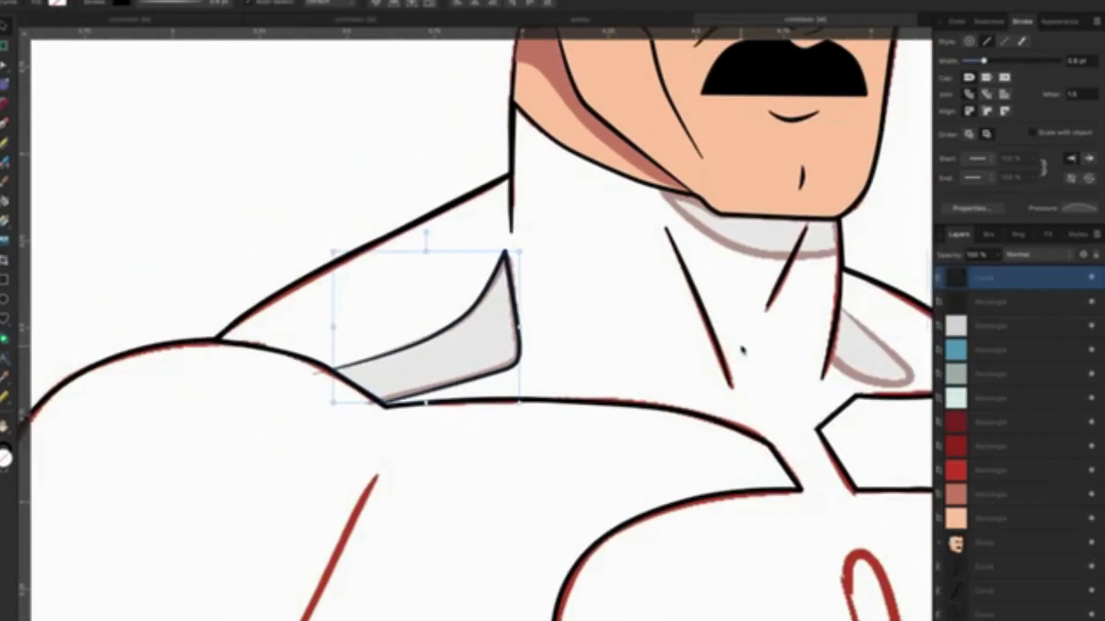
scroll(617, 353, down, 2)
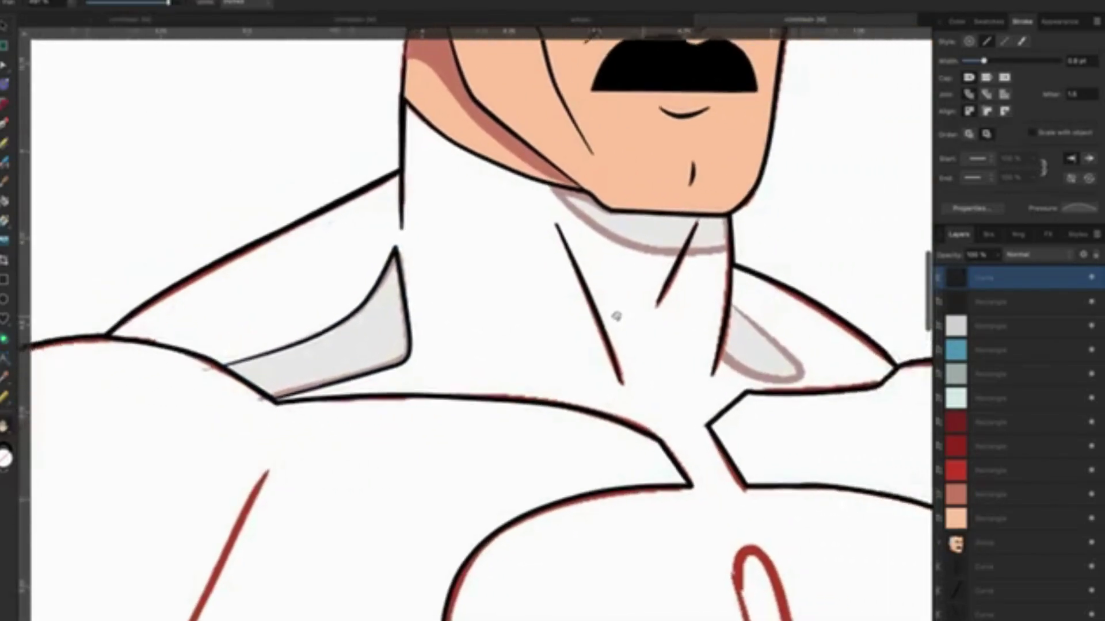
scroll(617, 353, up, 4)
scroll(618, 353, up, 1)
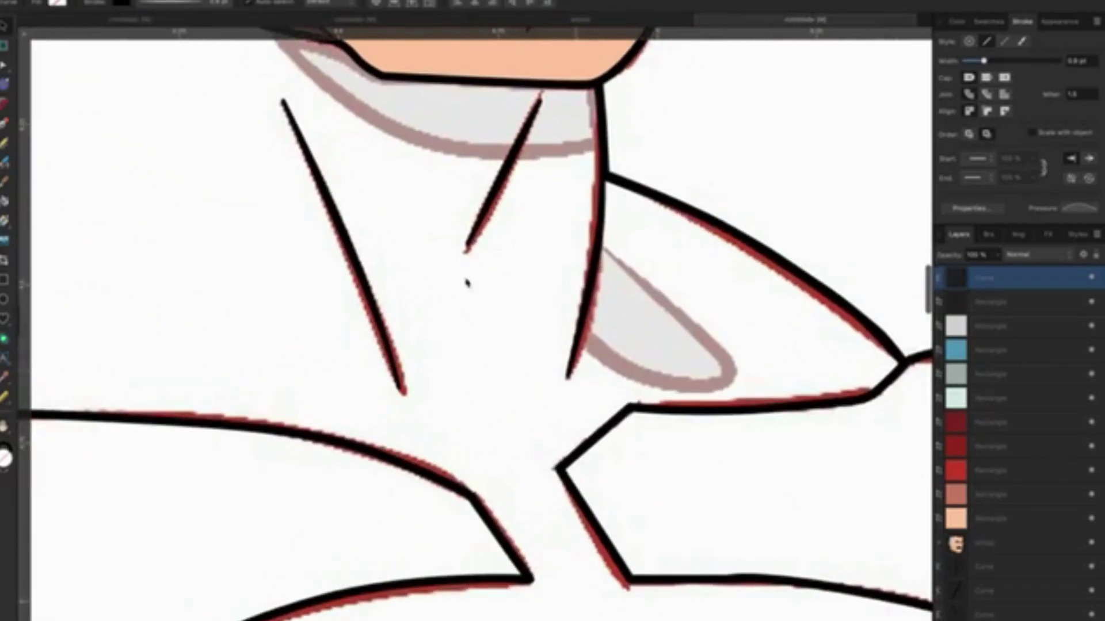
click(154, 171)
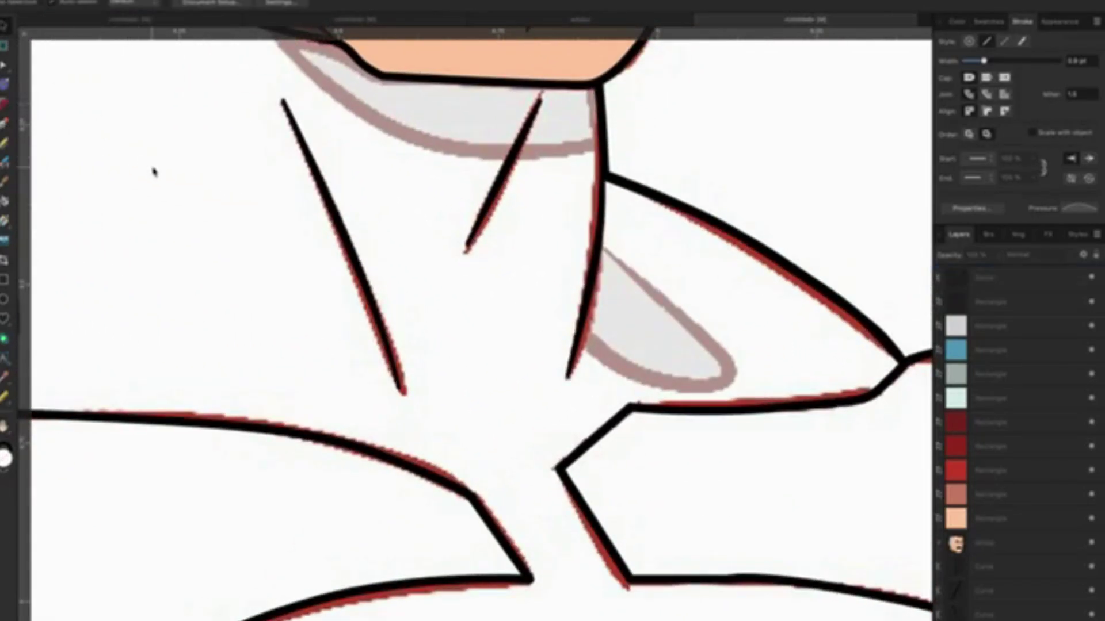
click(4, 124)
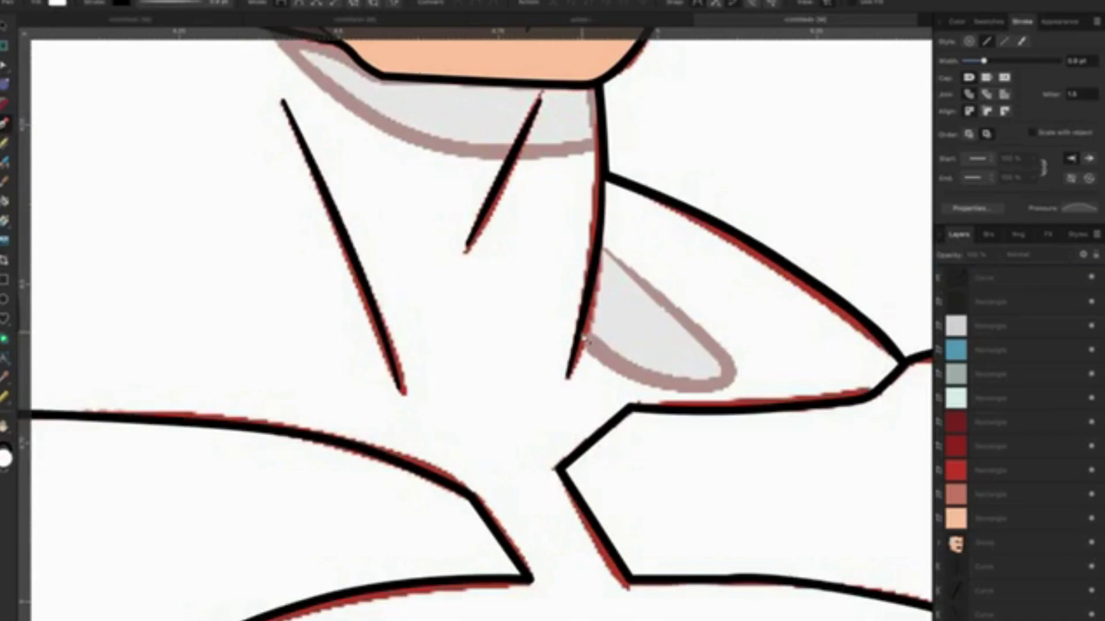
drag(680, 390, 581, 333)
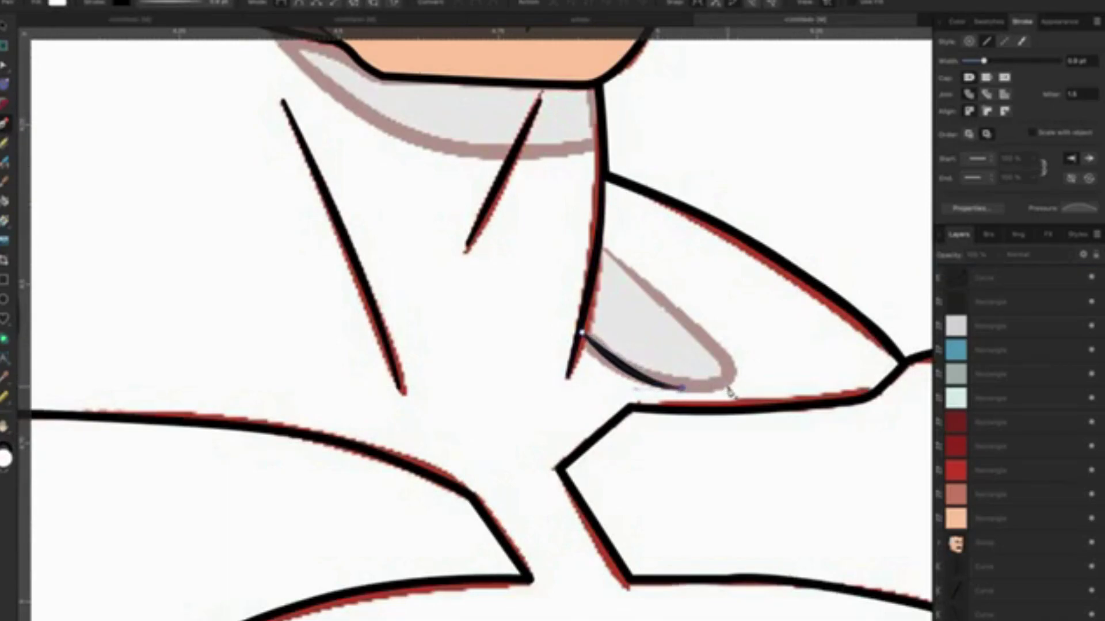
drag(718, 352, 700, 339)
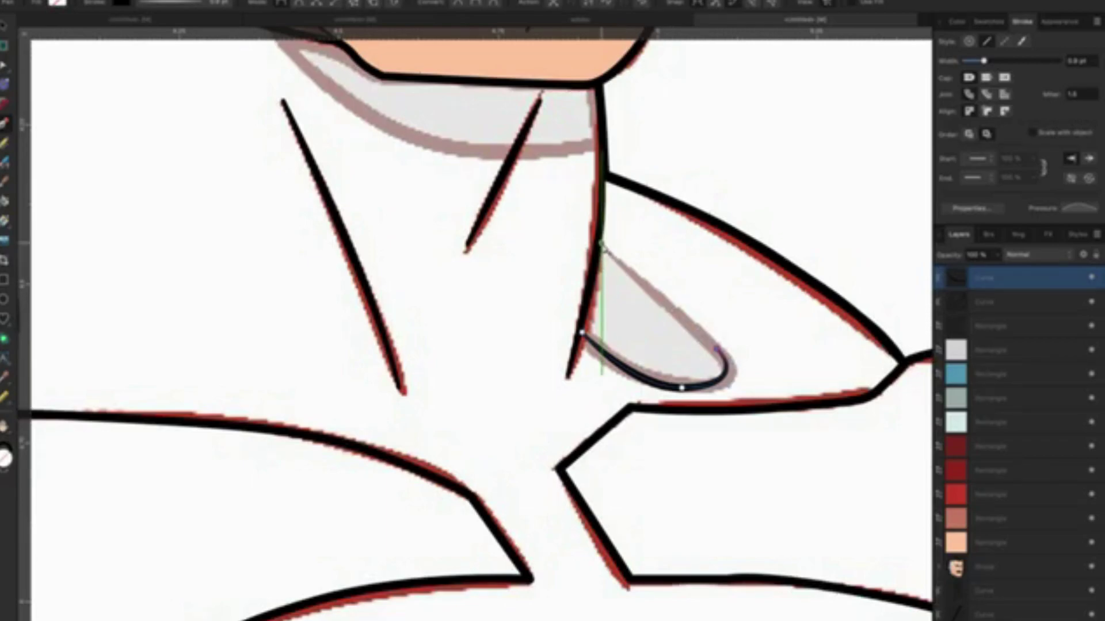
click(602, 245)
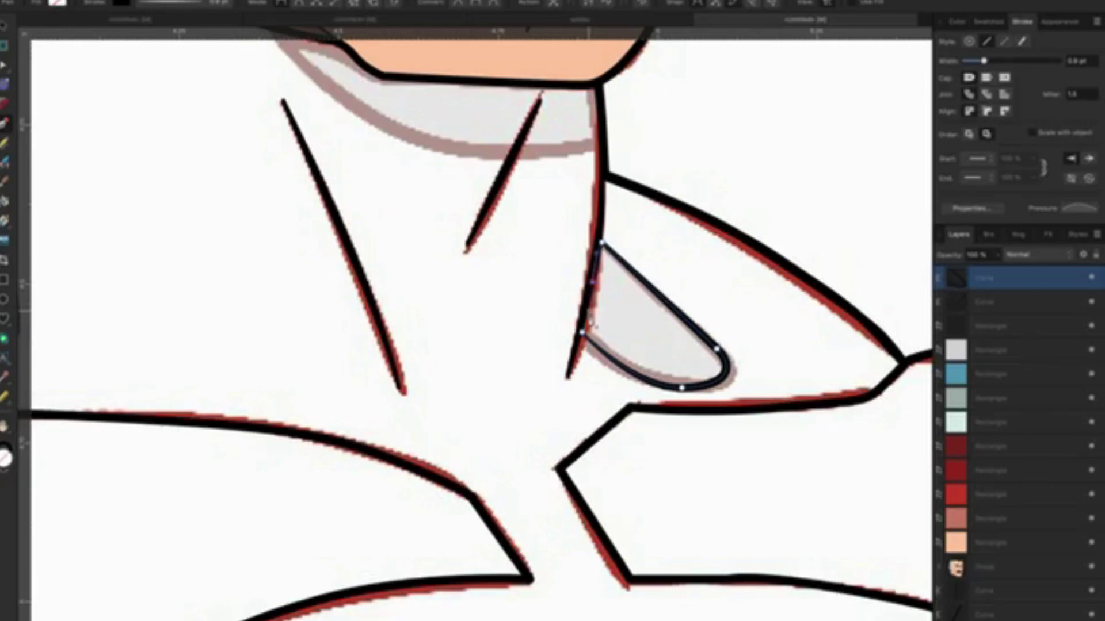
click(592, 283)
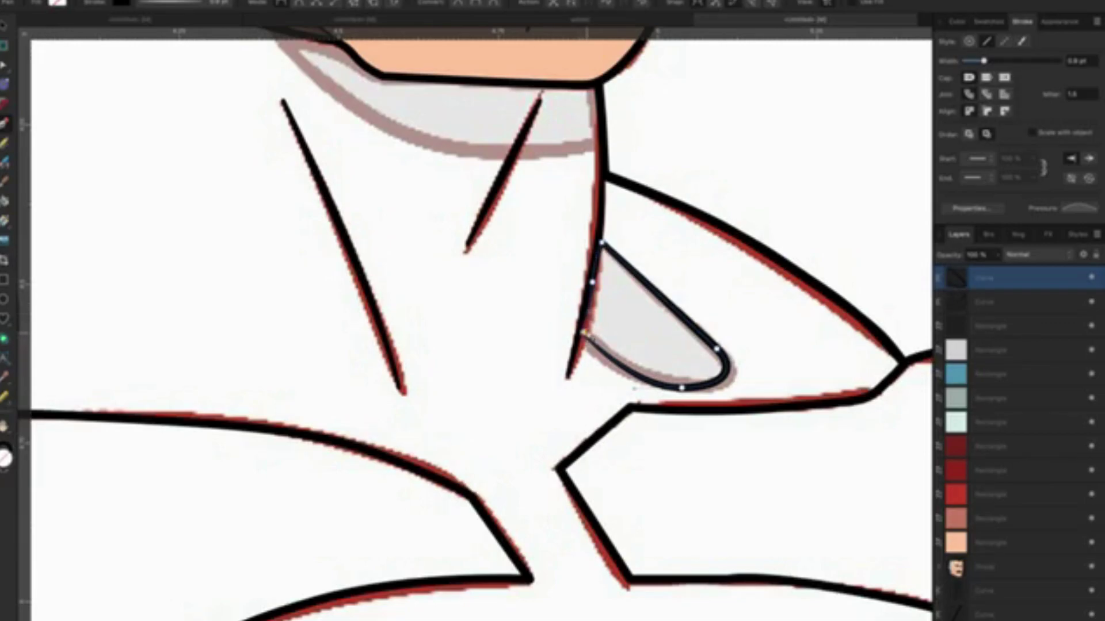
click(4, 26)
Select both collar Curve layers and drag them below the face group.
click(115, 141)
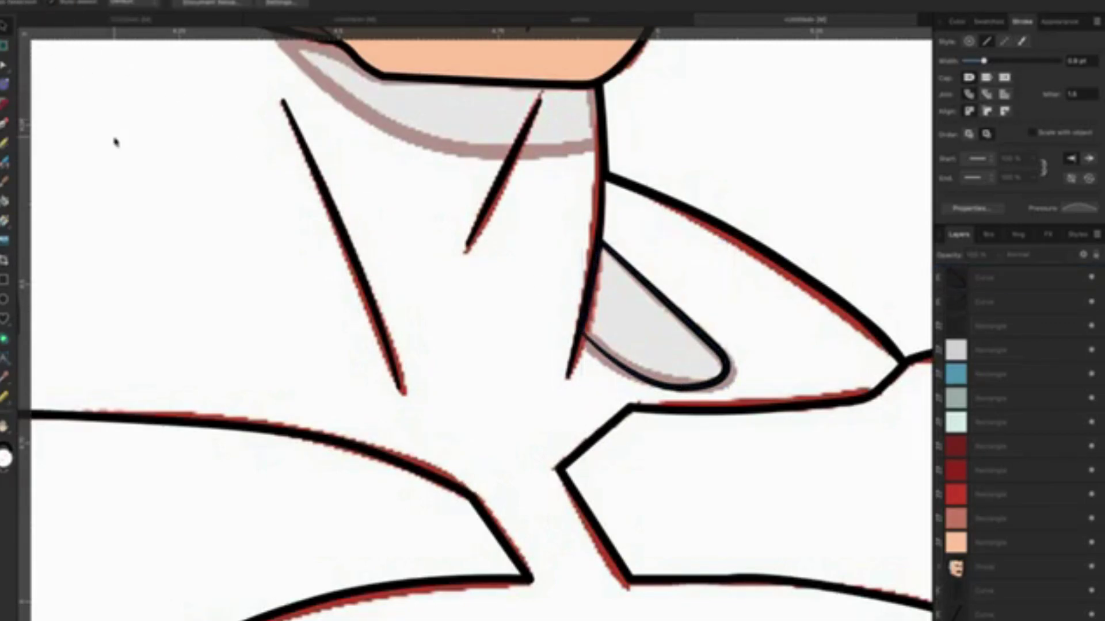
scroll(477, 323, down, 5)
scroll(478, 322, up, 2)
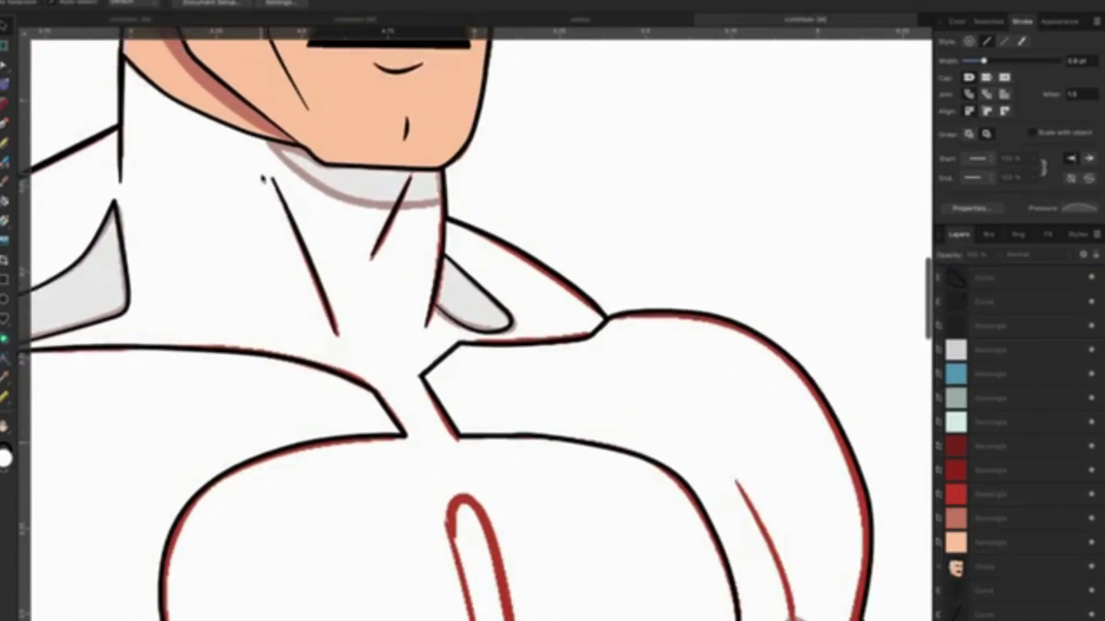
scroll(345, 230, up, 4)
scroll(264, 177, up, 1)
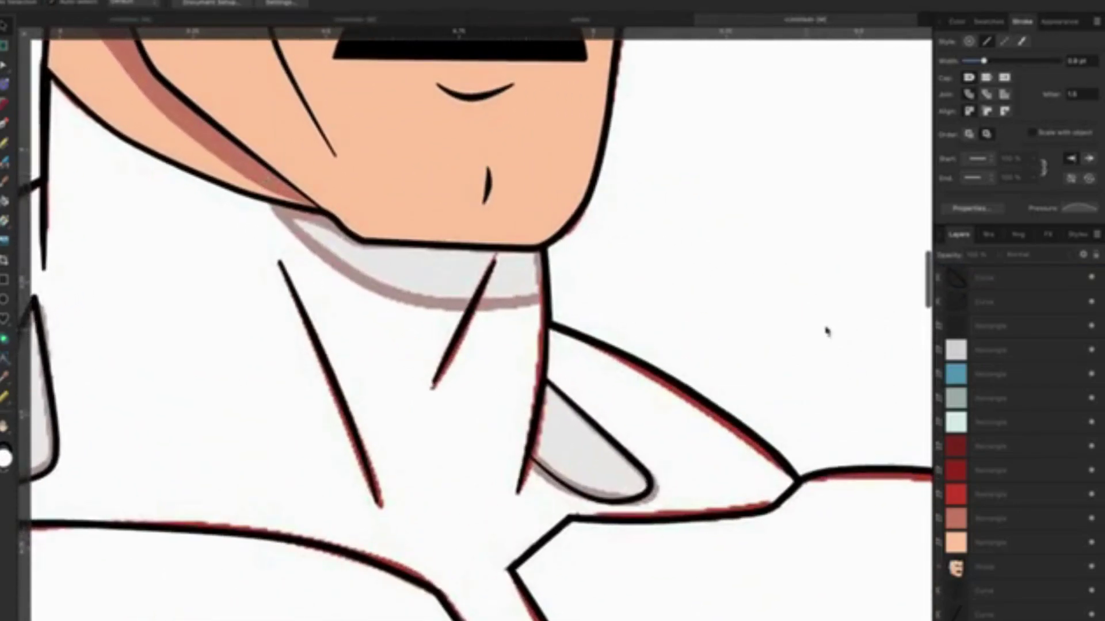
click(991, 300)
shift+click(1008, 282)
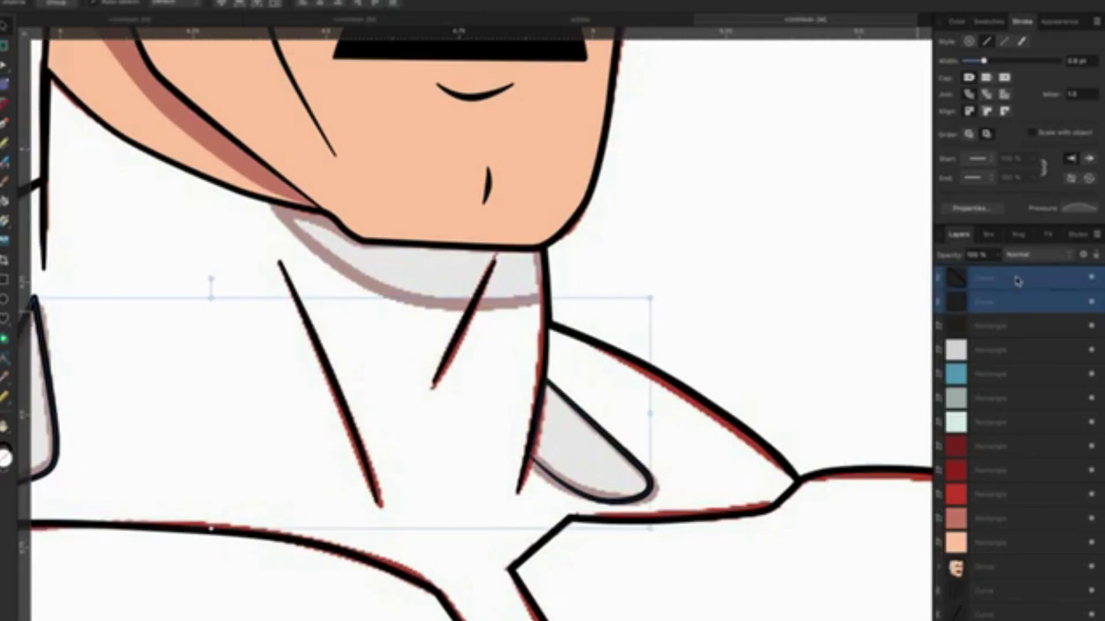
drag(1008, 282, 1016, 575)
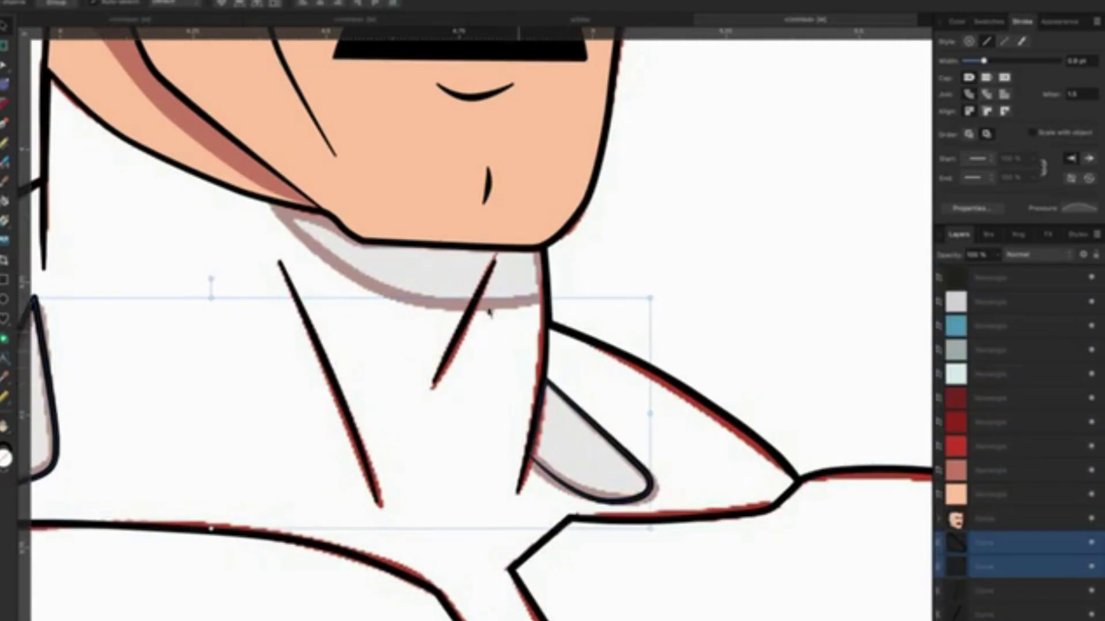
click(599, 260)
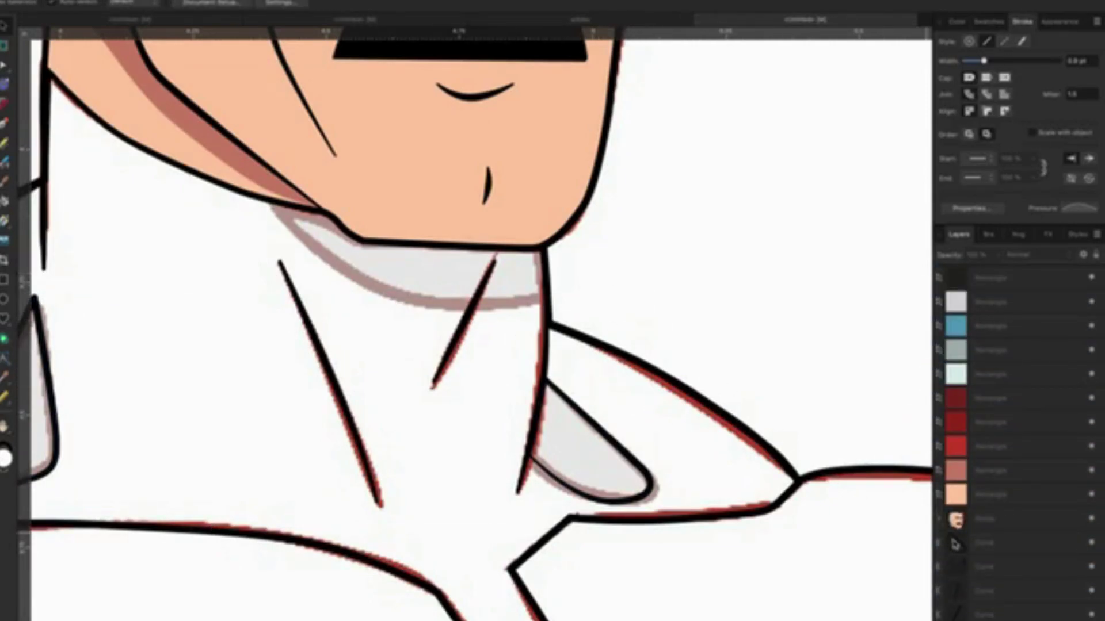
click(992, 544)
Draw a black curve along the lower edge of the grey collar shadow beneath the chin.
scroll(412, 362, up, 3)
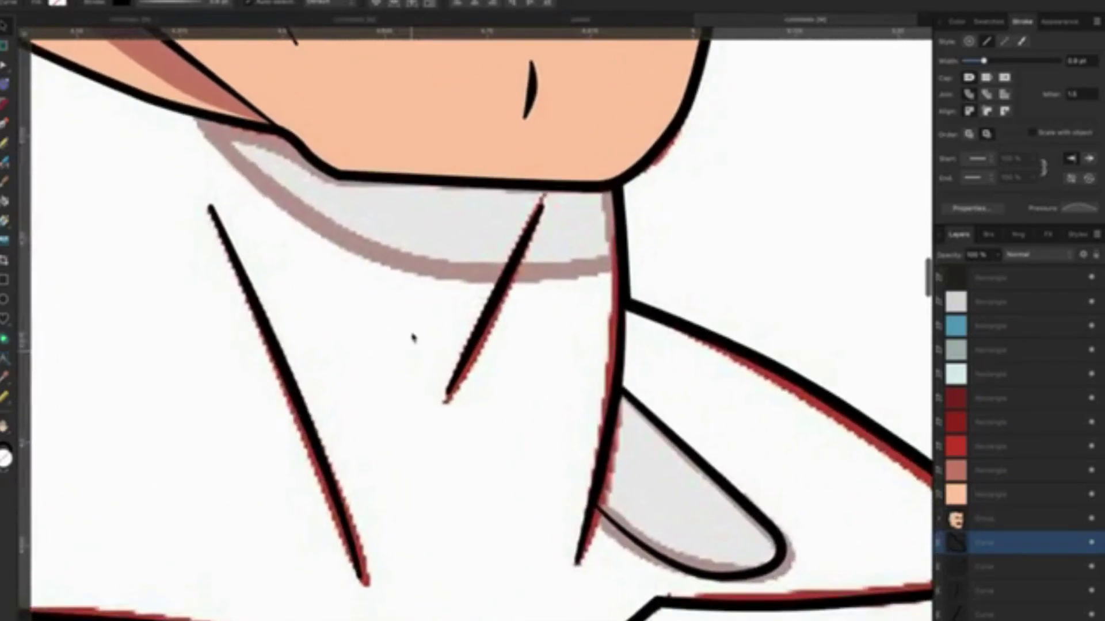
click(5, 122)
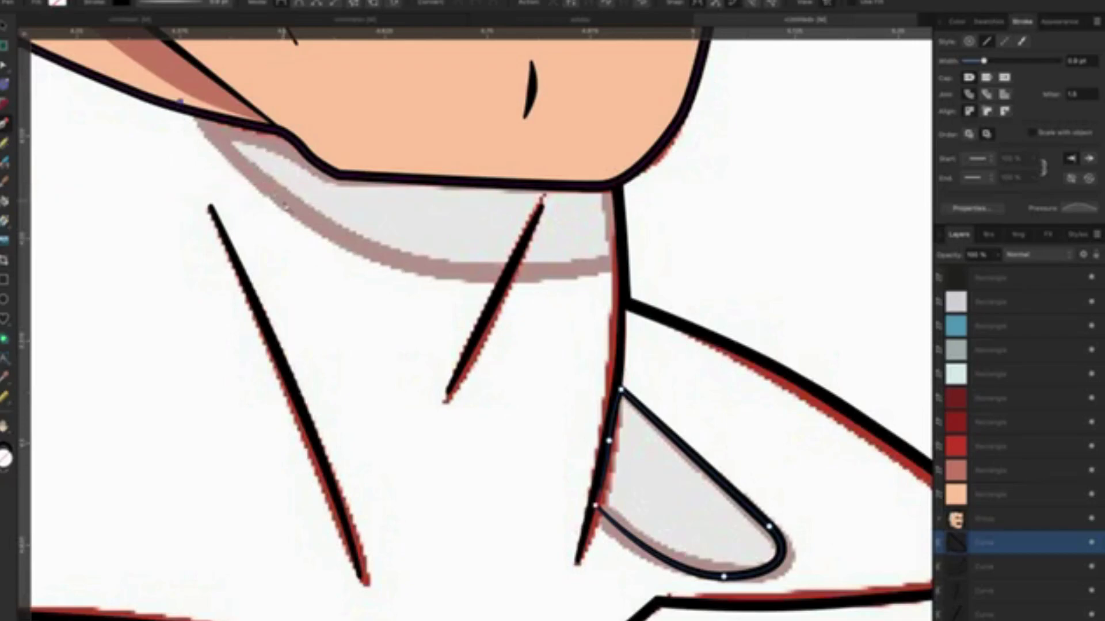
drag(180, 103, 314, 224)
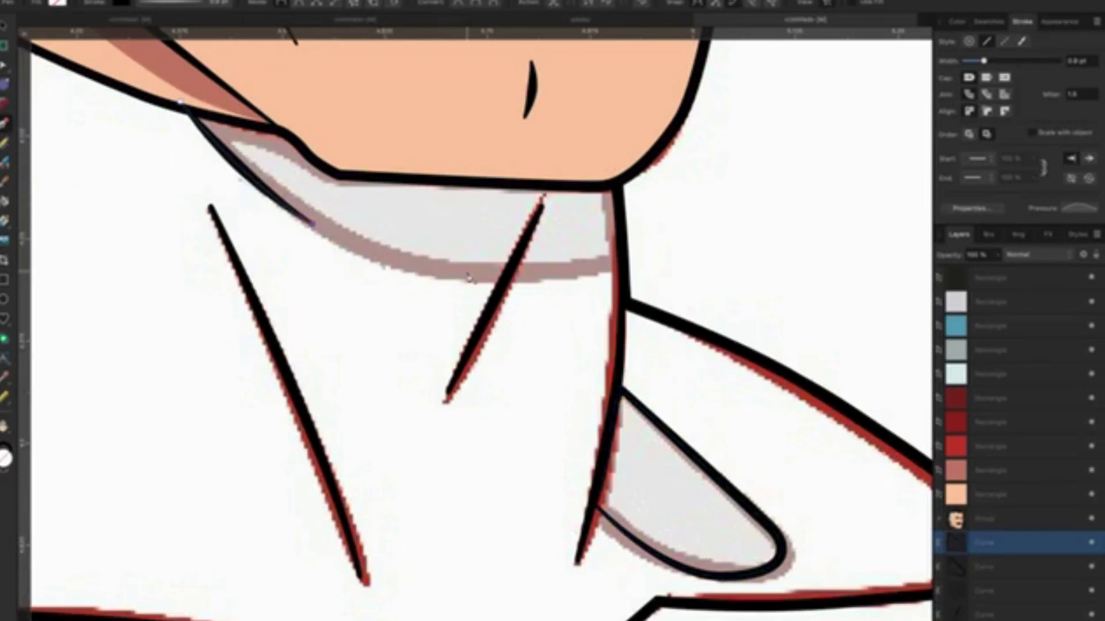
drag(480, 270, 549, 281)
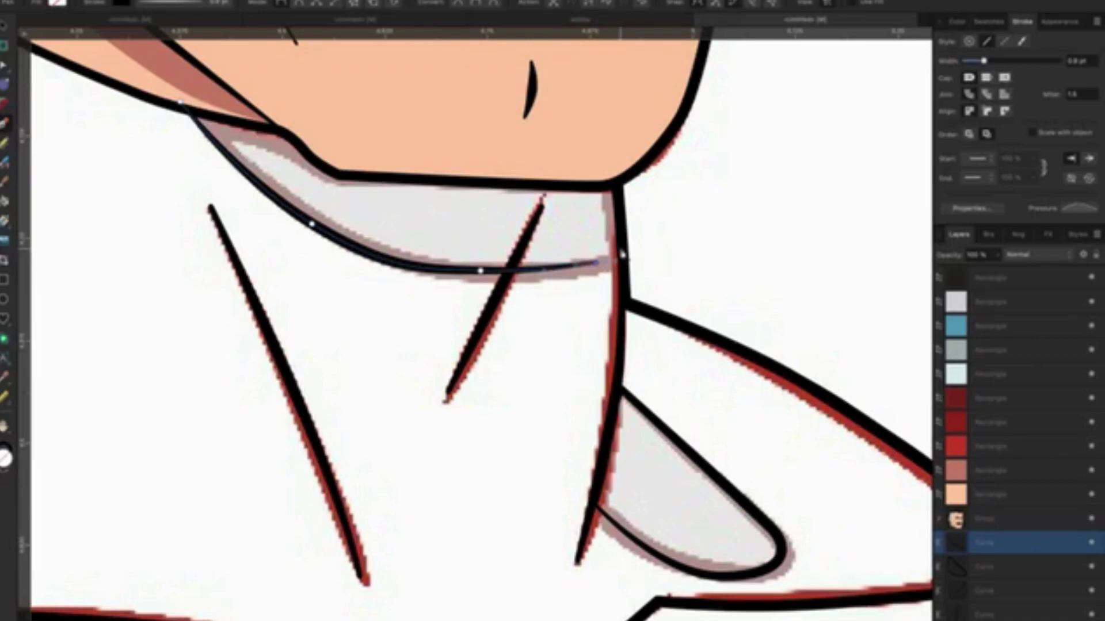
click(622, 249)
drag(608, 162, 327, 102)
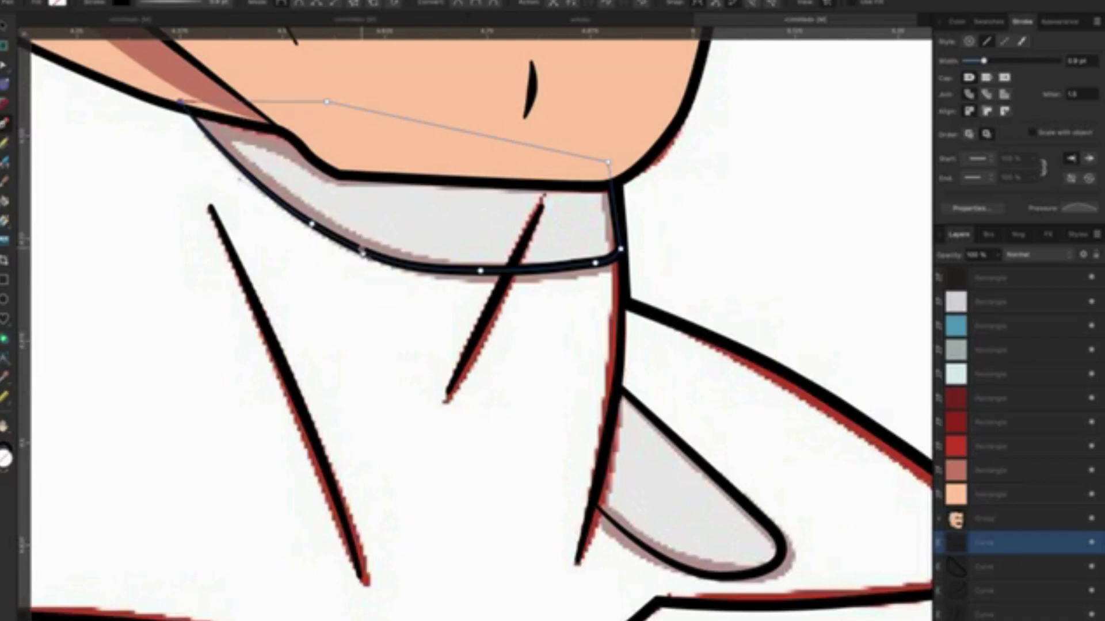
scroll(357, 260, down, 3)
scroll(352, 267, down, 3)
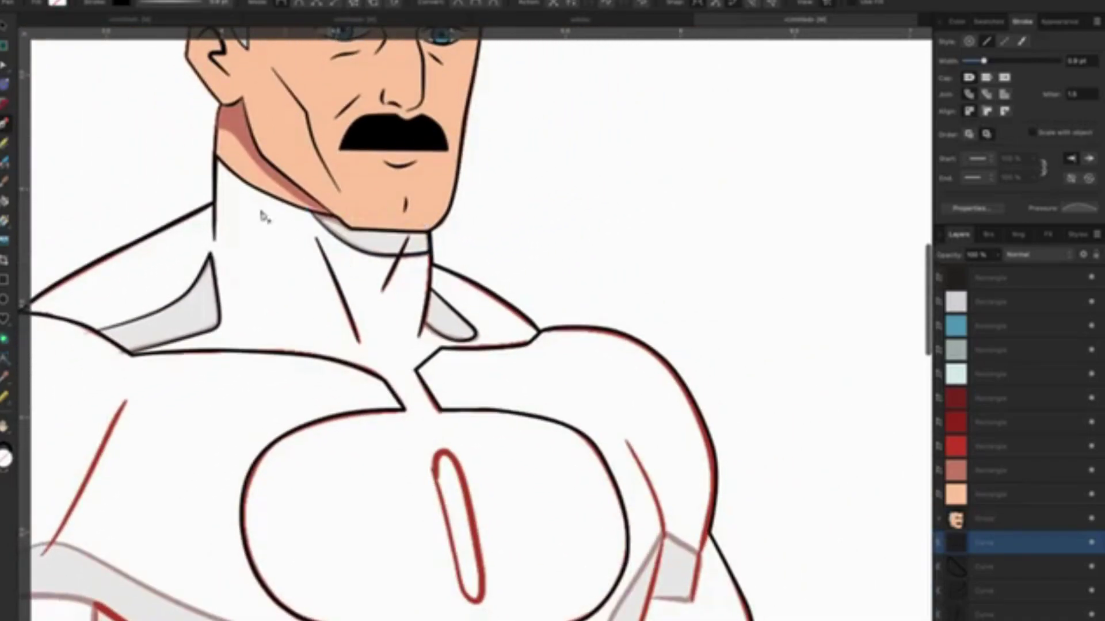
Finish the collar curve, then select the chest emblem curve for node editing.
key(v)
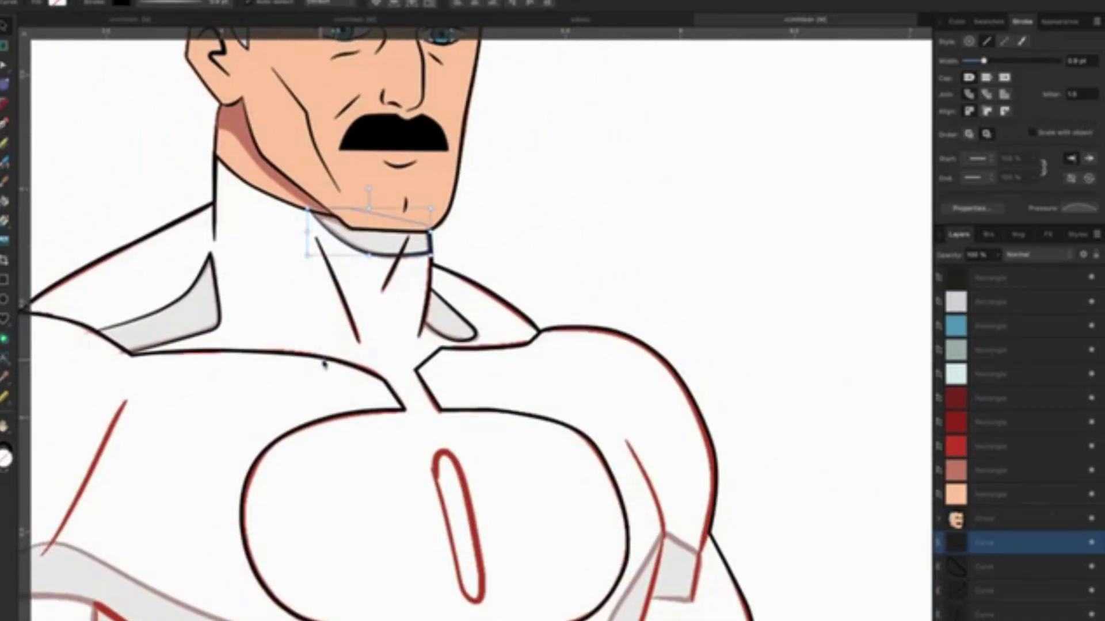
click(327, 361)
scroll(167, 224, down, 3)
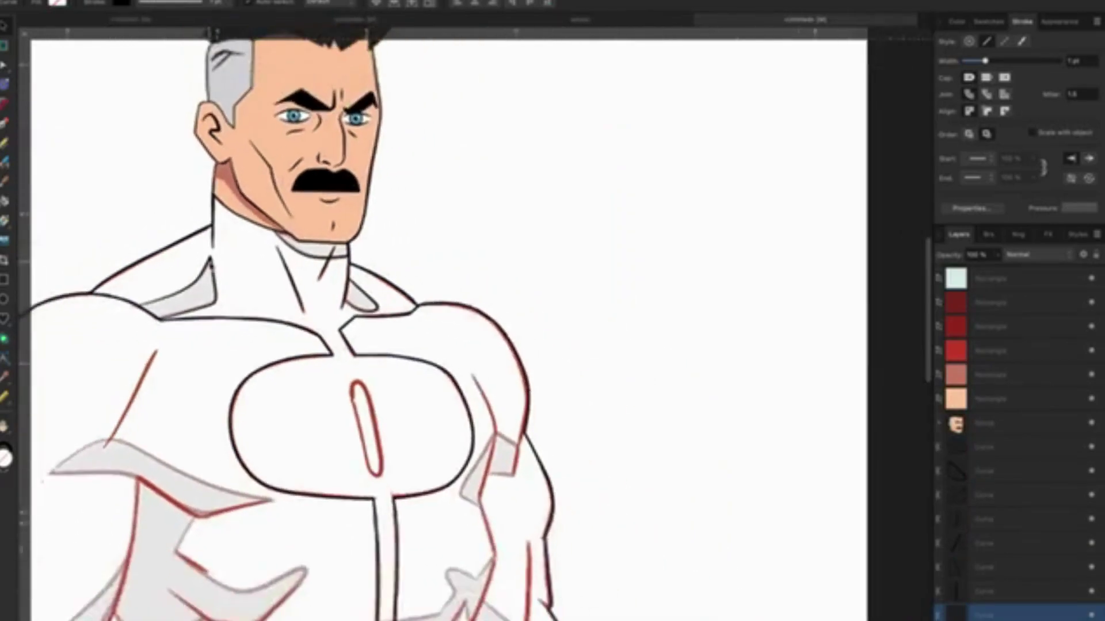
scroll(173, 230, down, 2)
scroll(202, 235, up, 2)
drag(286, 234, 521, 214)
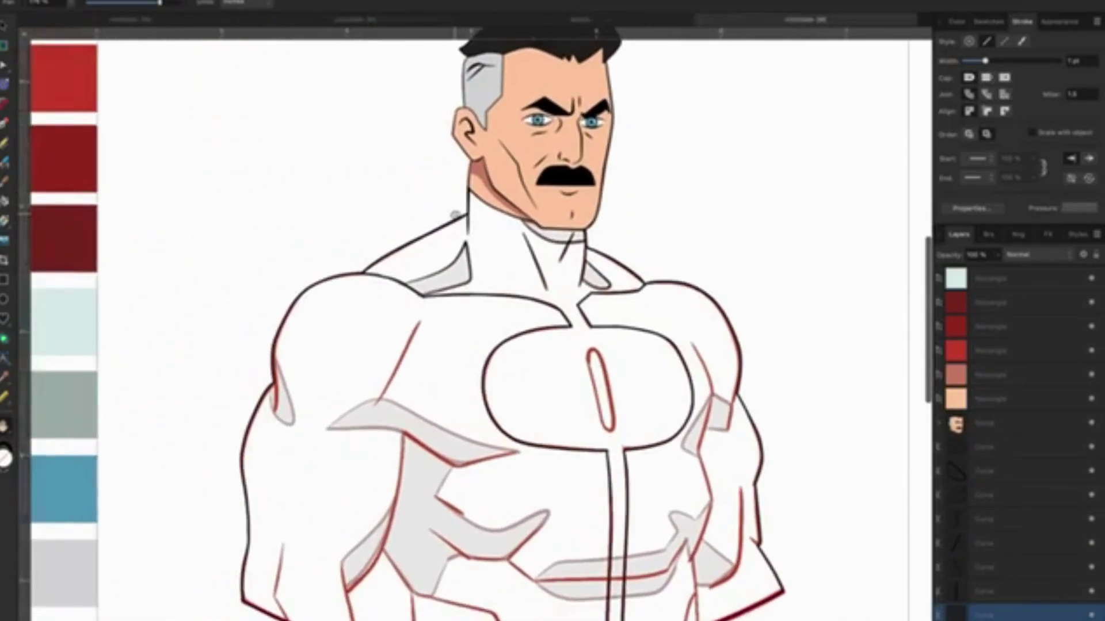
click(674, 397)
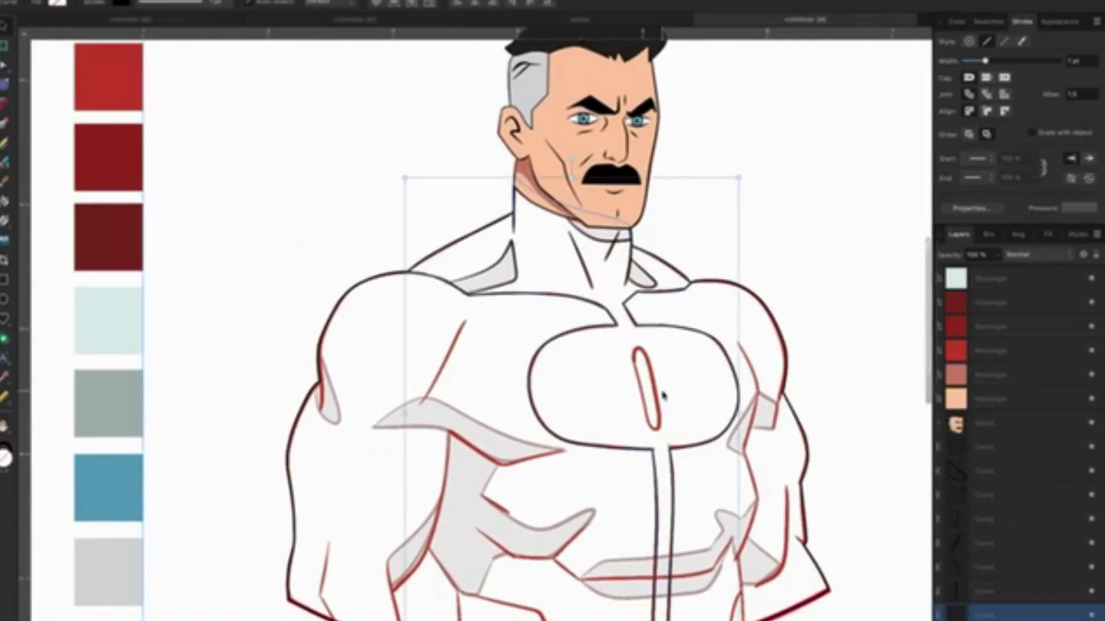
scroll(673, 396, up, 2)
scroll(661, 392, up, 3)
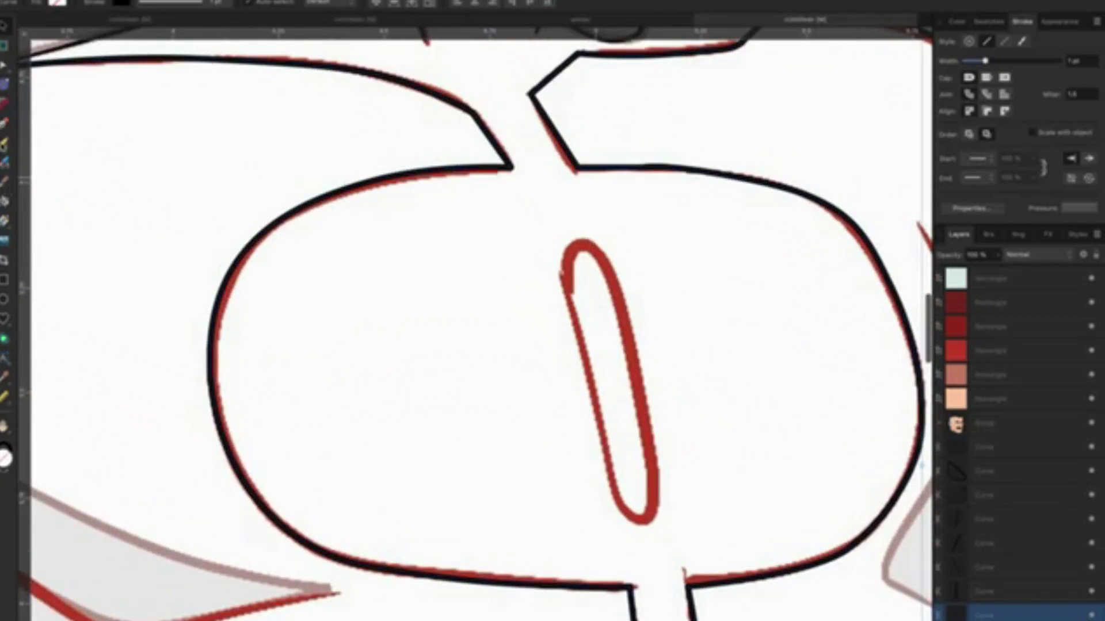
key(a)
scroll(542, 288, down, 1)
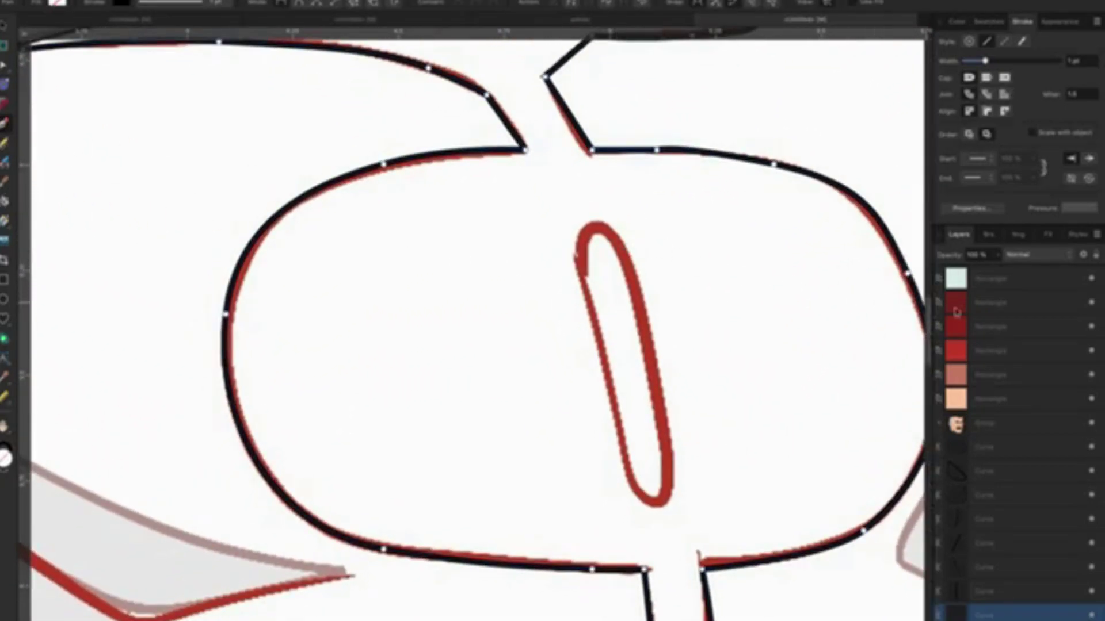
click(1002, 447)
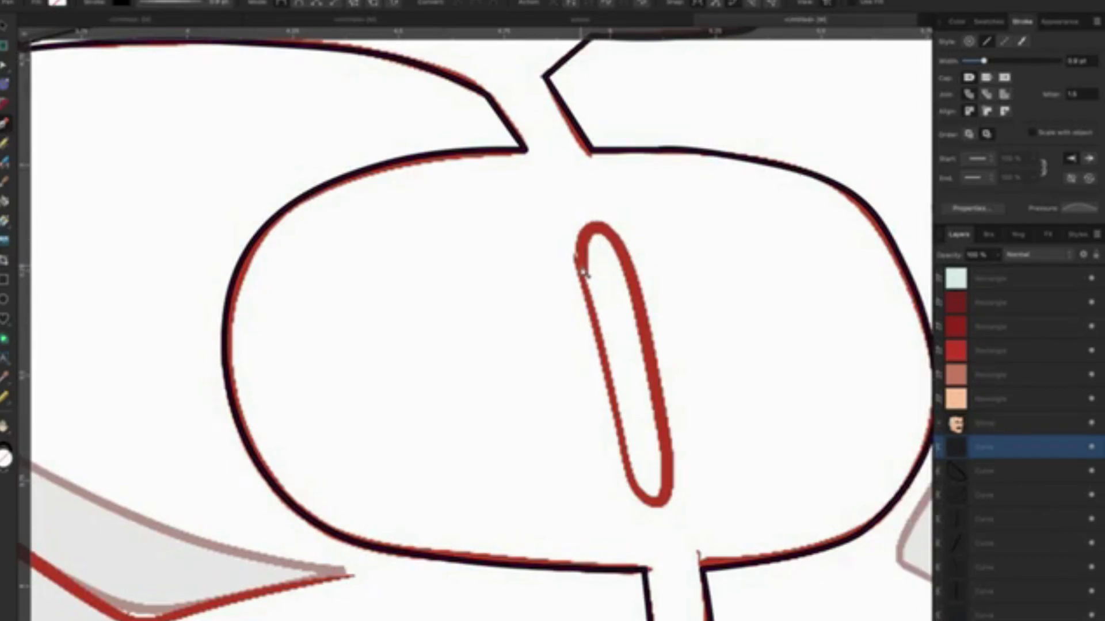
Trace the narrow slanted oval inside the chest emblem as a closed black outline.
click(600, 229)
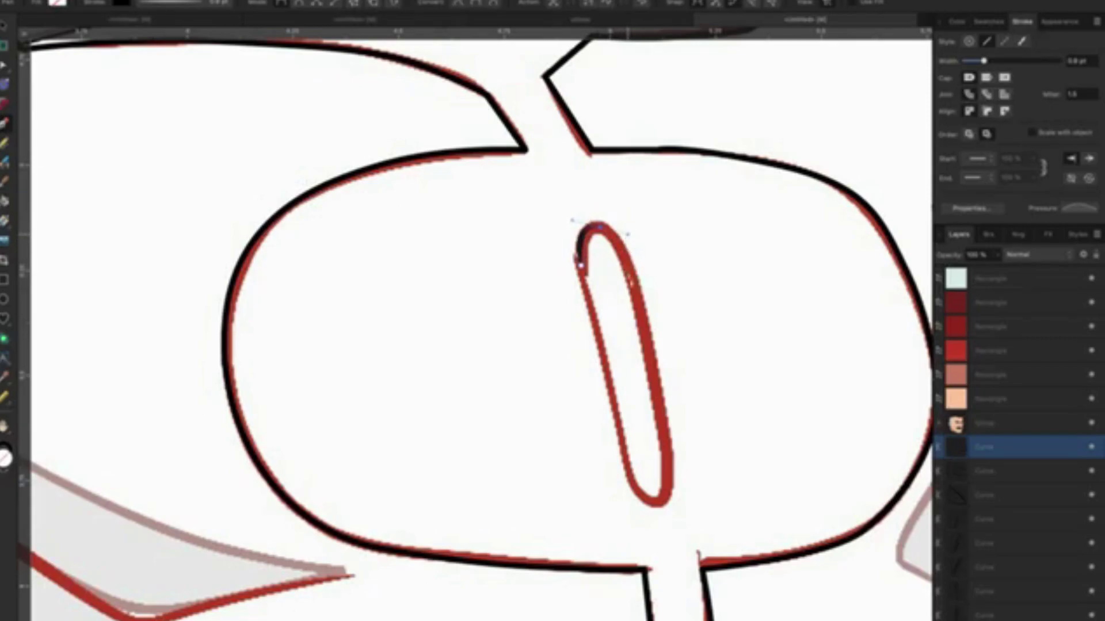
click(645, 343)
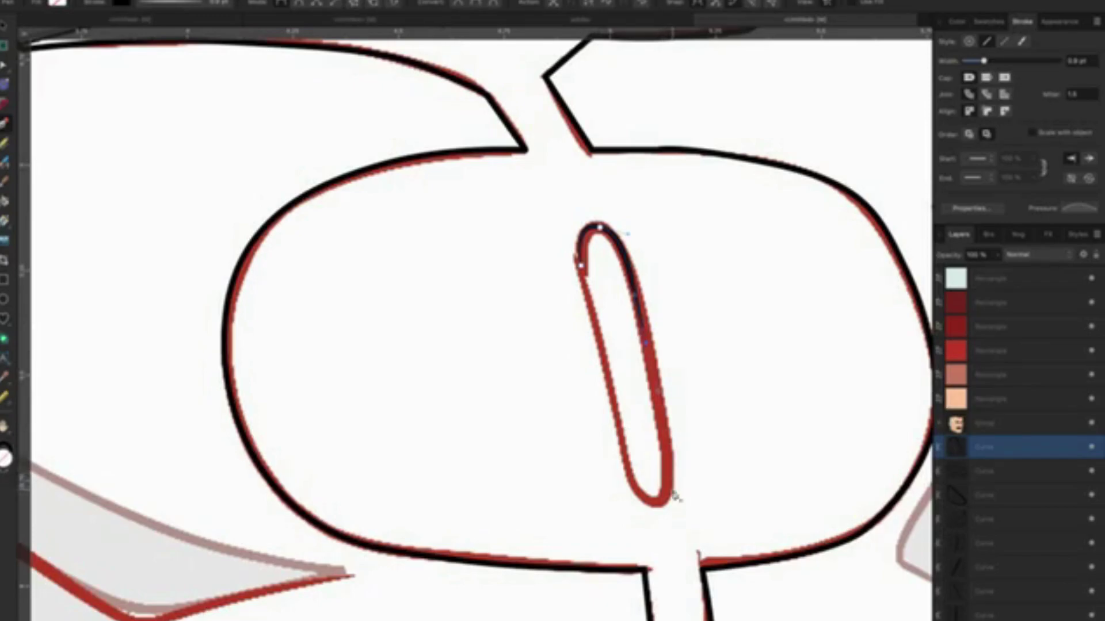
drag(655, 504, 630, 494)
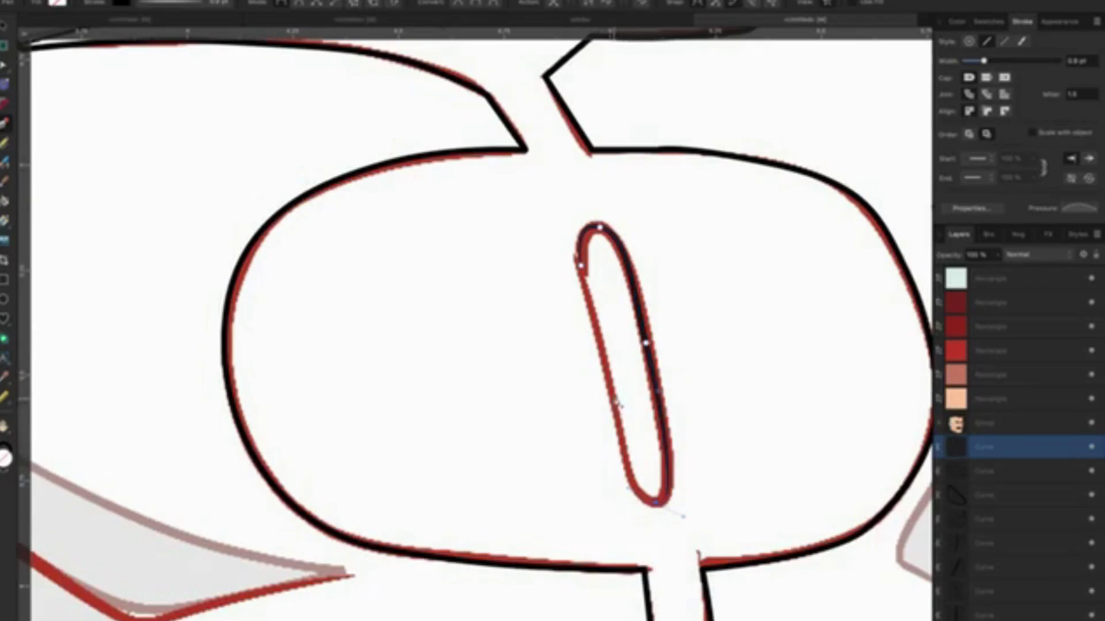
drag(615, 402, 605, 371)
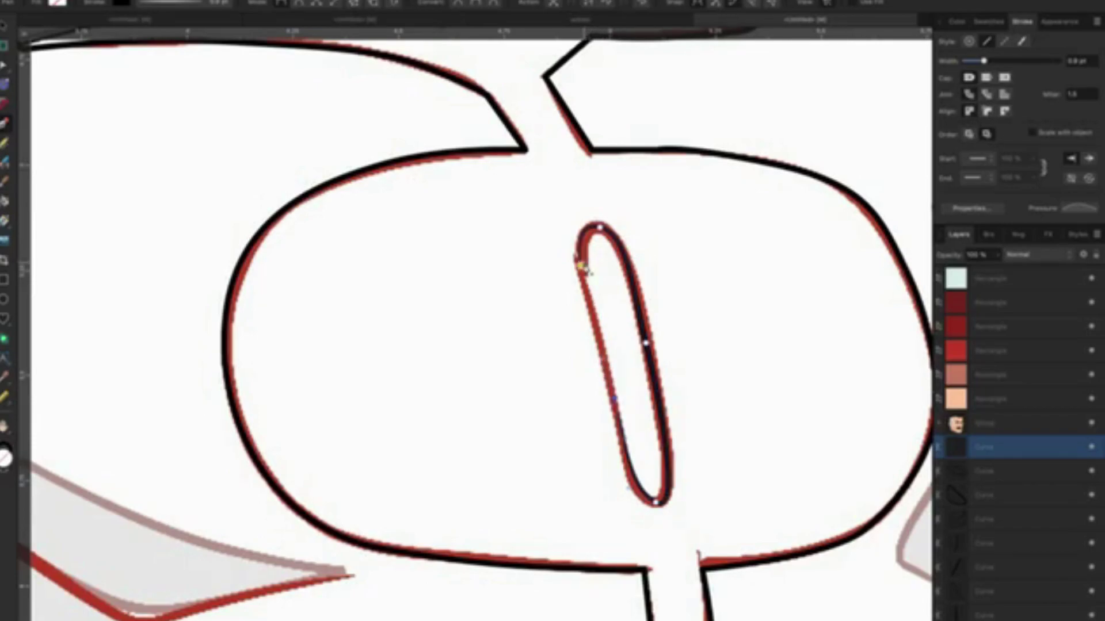
click(583, 267)
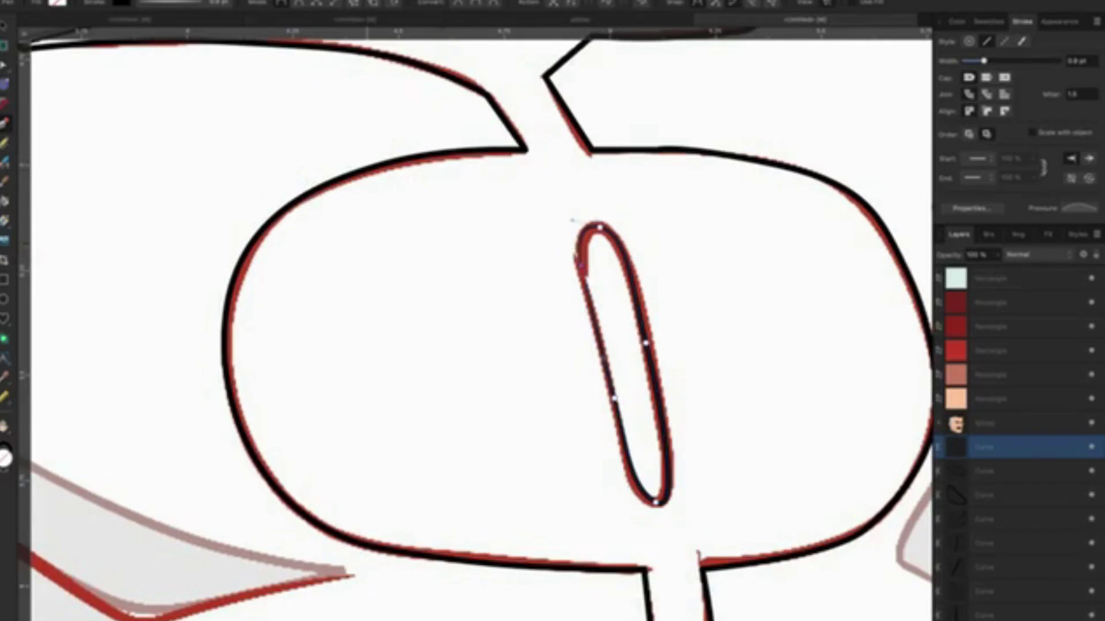
Adjust the oval's stroke width and pressure profile, ending with a thin 1 pt outline.
click(190, 5)
drag(147, 42, 153, 43)
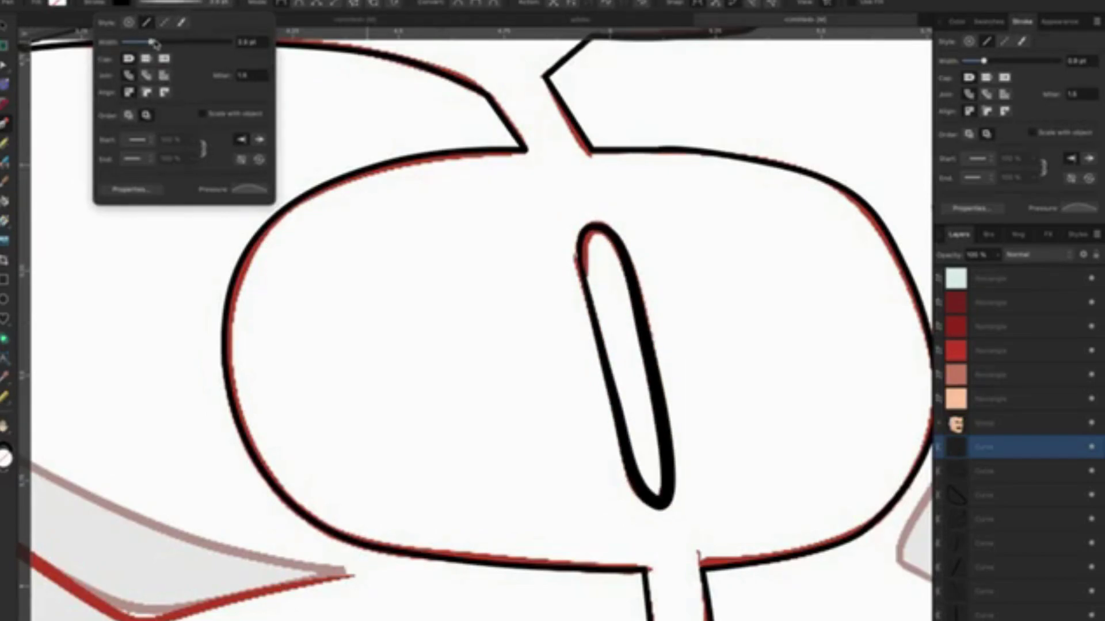
click(1073, 210)
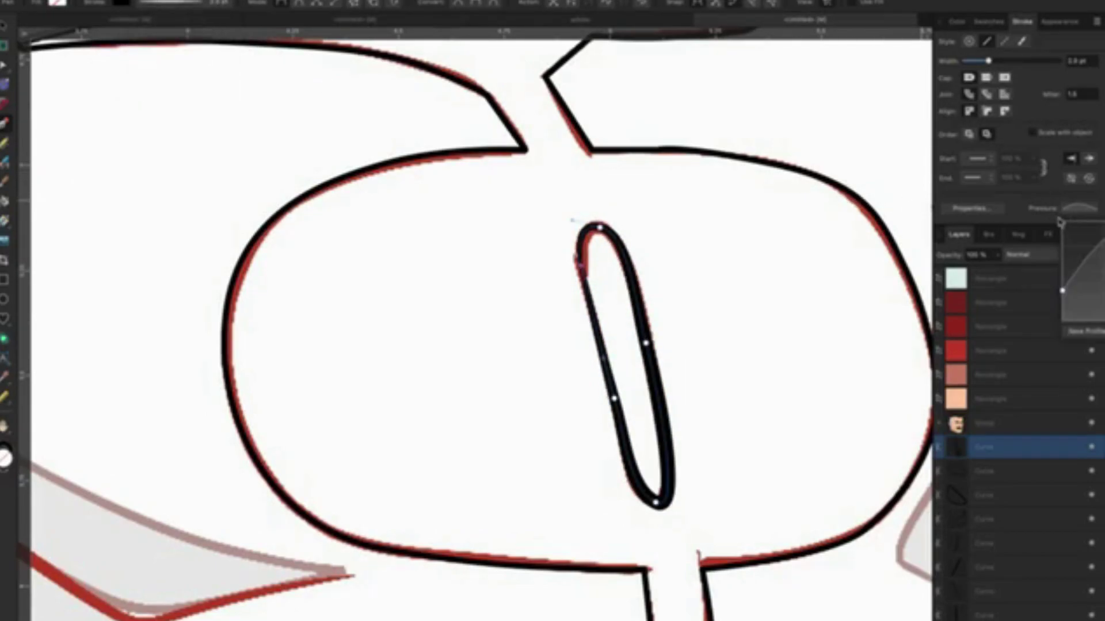
drag(1068, 281, 1063, 224)
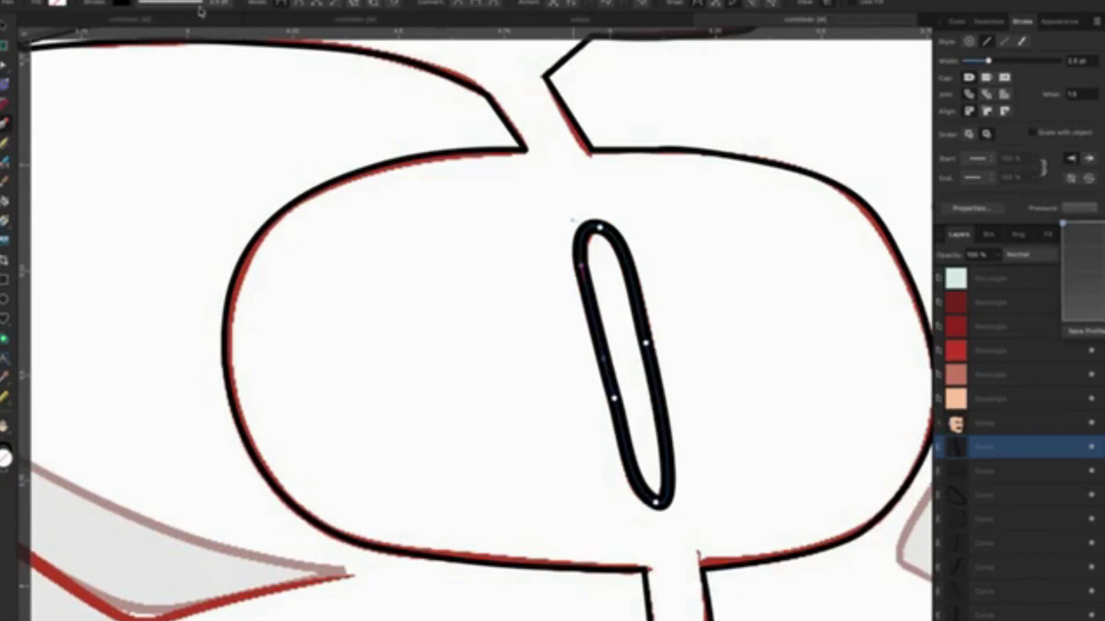
click(170, 2)
drag(149, 43, 147, 43)
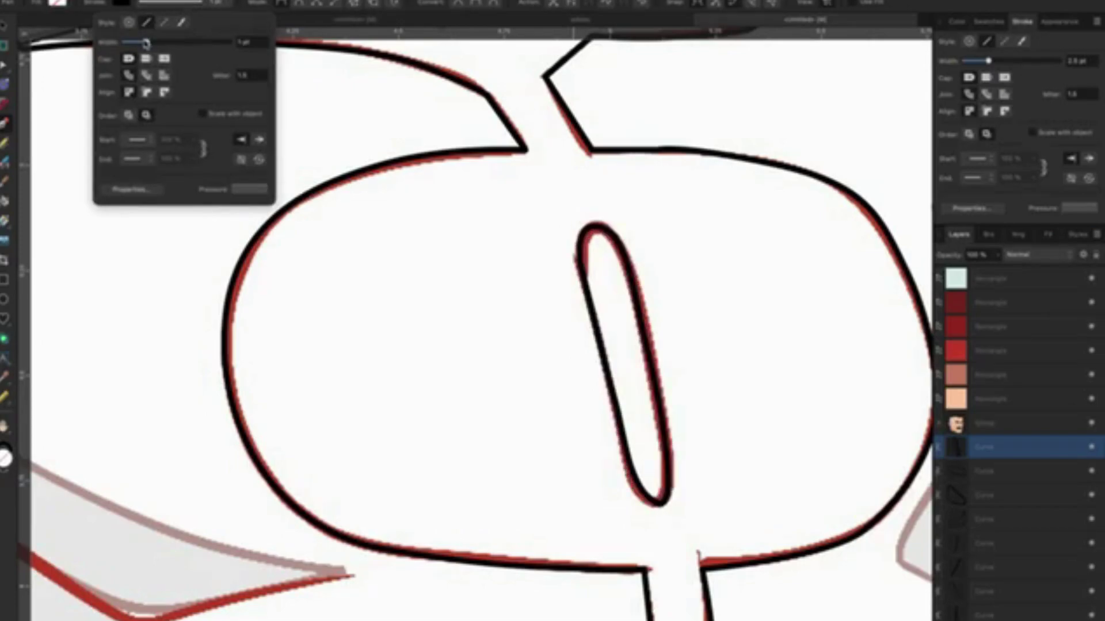
key(v)
click(317, 129)
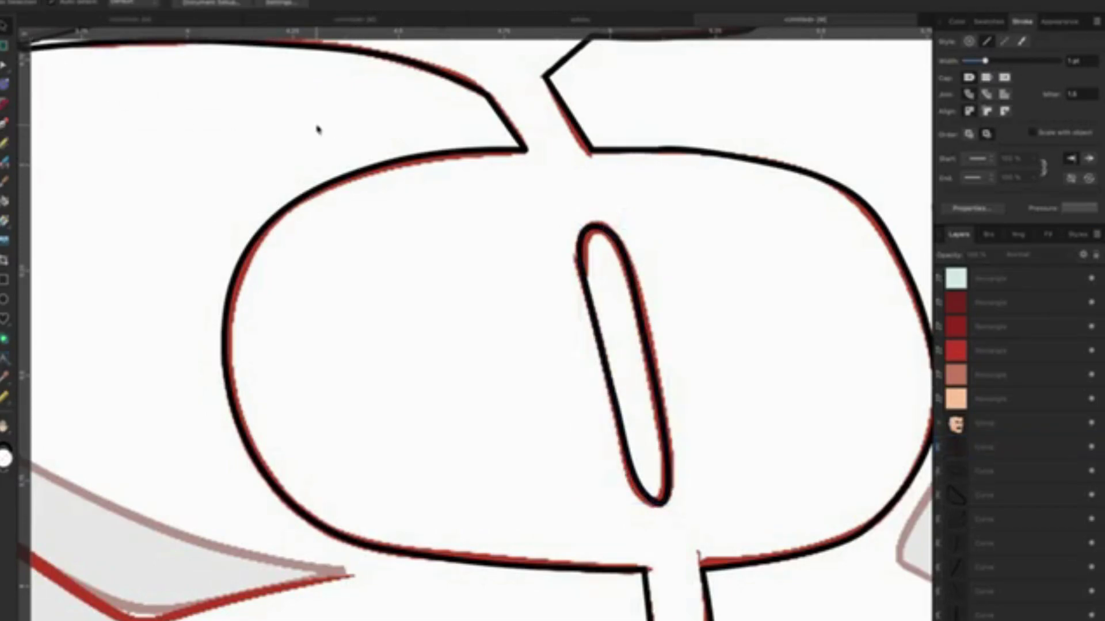
Fill the collar shape under the chin with the dark red swatch and remove its outline.
scroll(359, 150, down, 3)
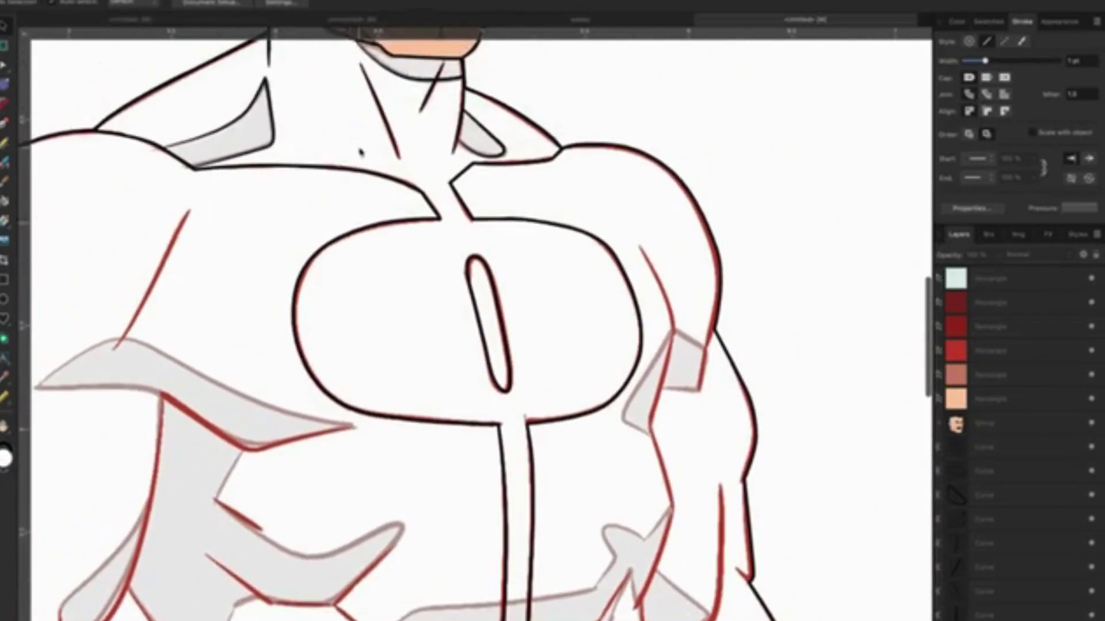
scroll(347, 152, up, 2)
scroll(347, 151, down, 2)
drag(347, 151, 338, 259)
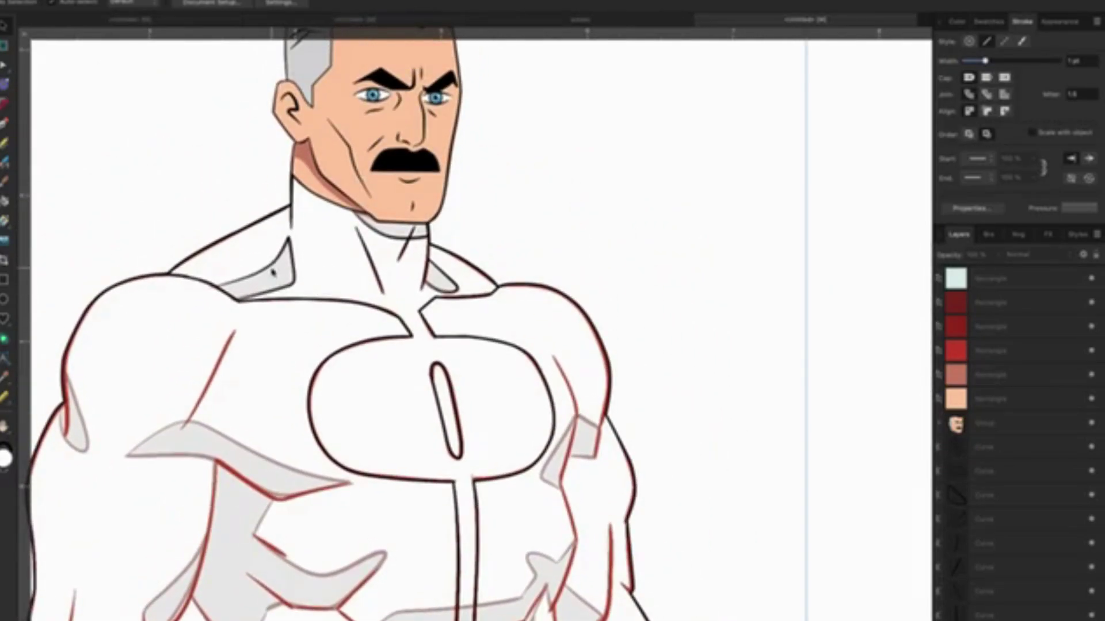
scroll(274, 273, down, 1)
mouse_move(304, 252)
mouse_down()
mouse_move(544, 225)
mouse_move(550, 266)
mouse_up()
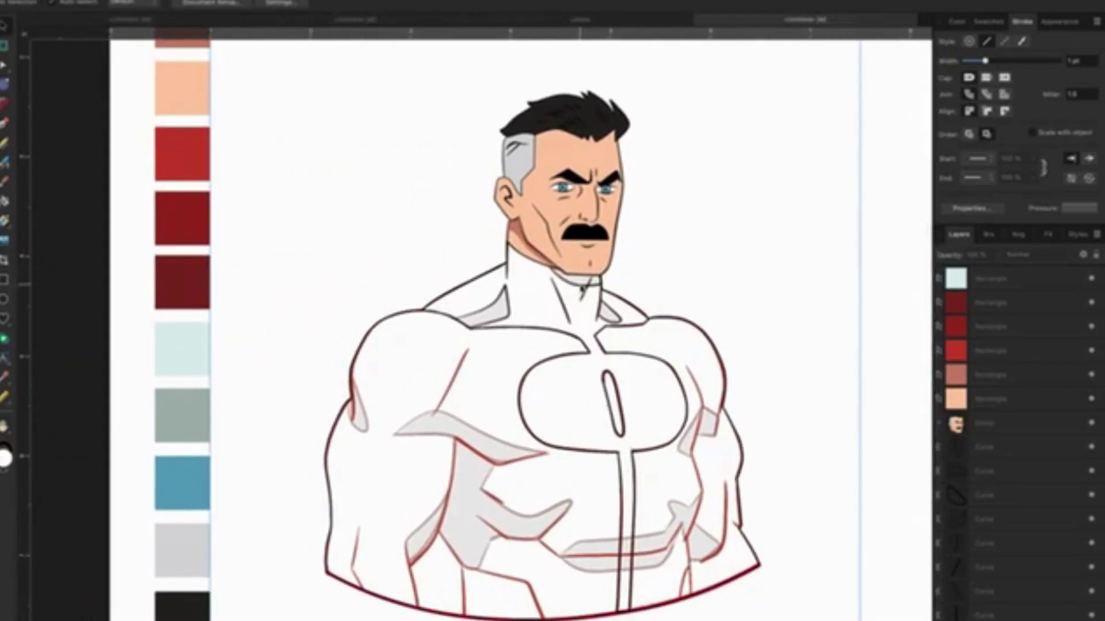
click(560, 285)
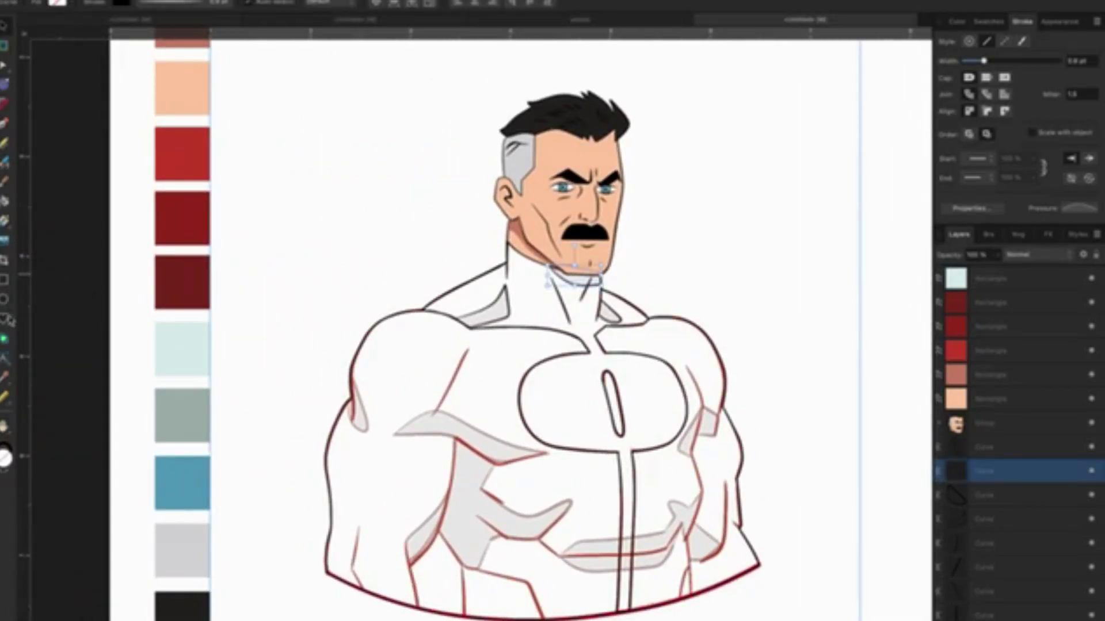
click(9, 383)
click(156, 283)
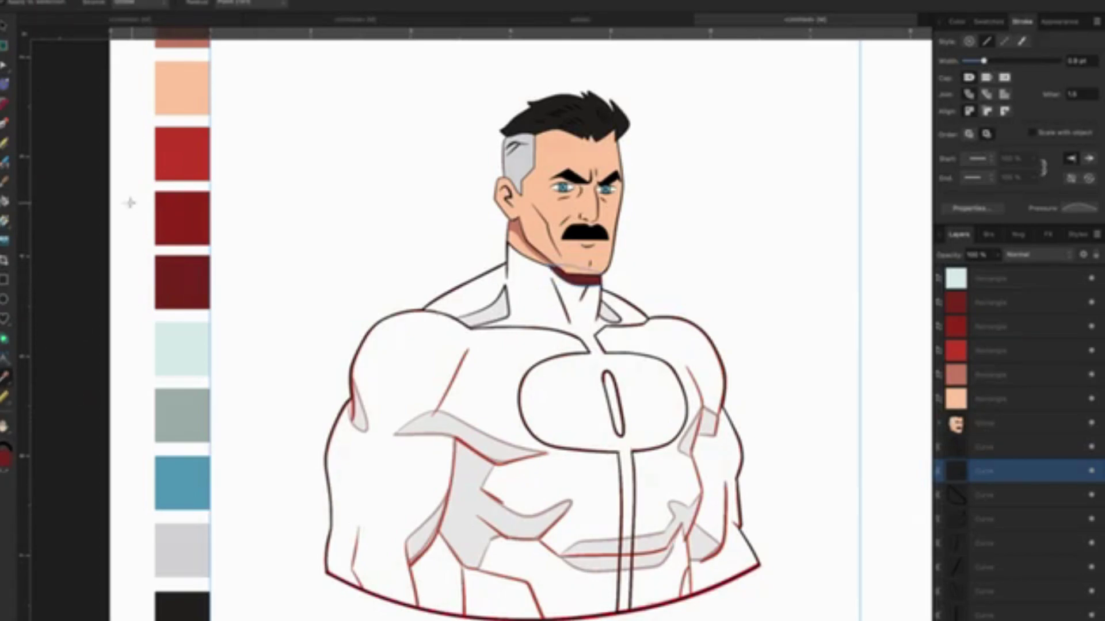
key(v)
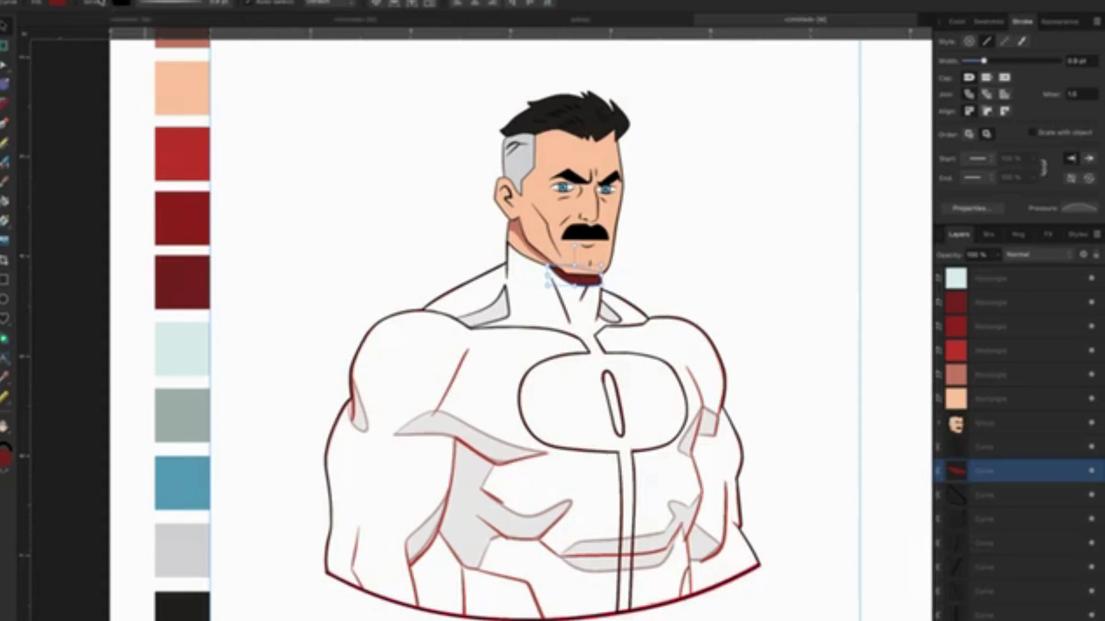
click(123, 5)
click(252, 53)
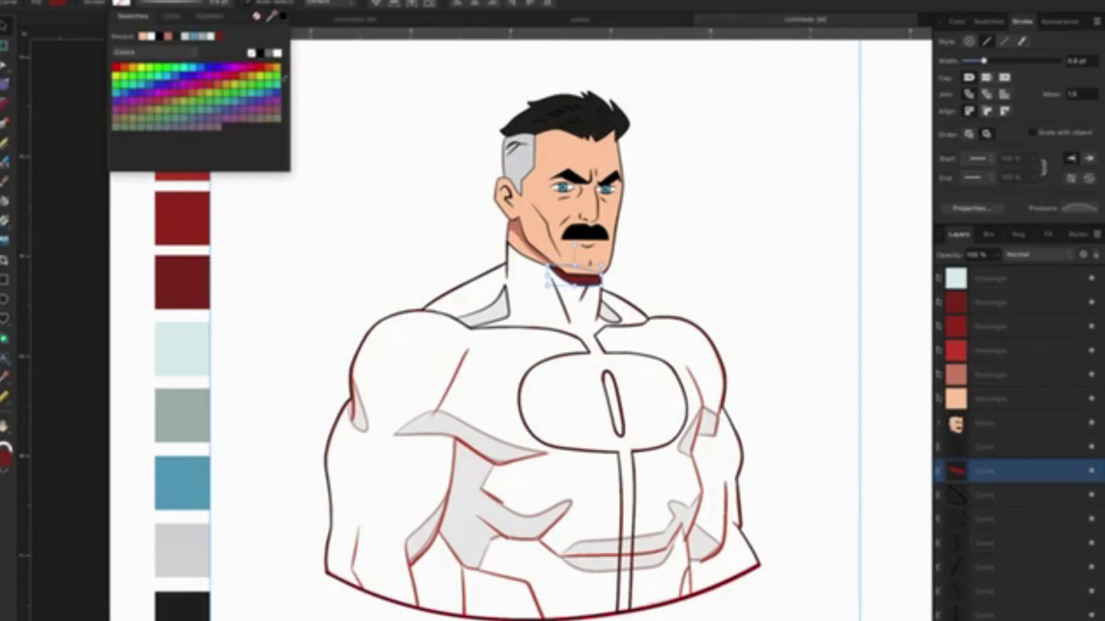
click(401, 208)
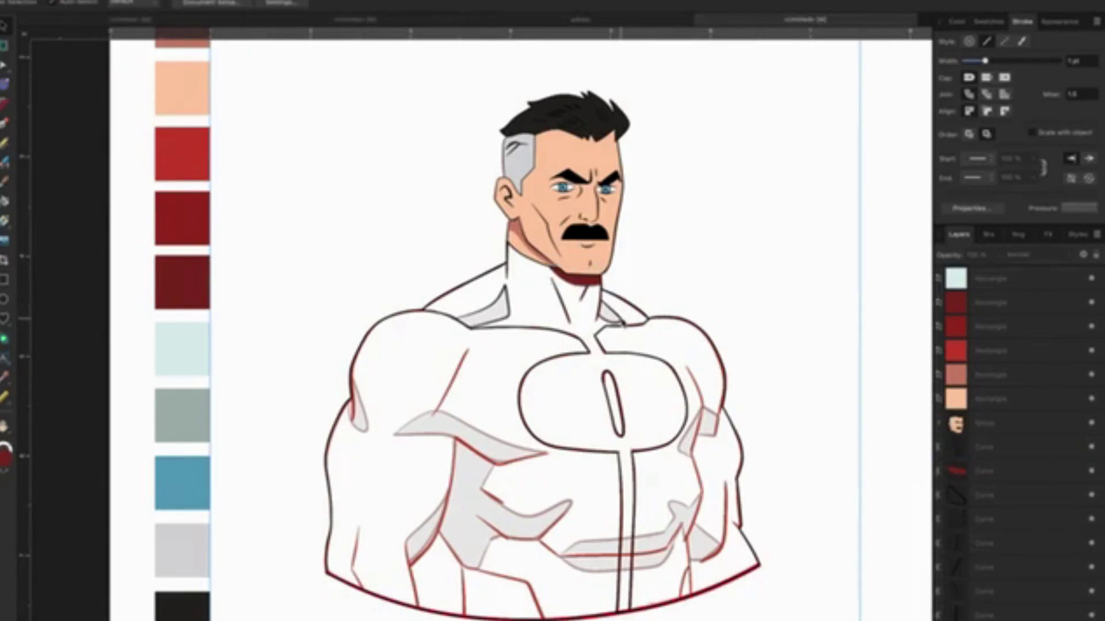
Fill the small shape beside the collar with dark red and clear its outline.
click(618, 318)
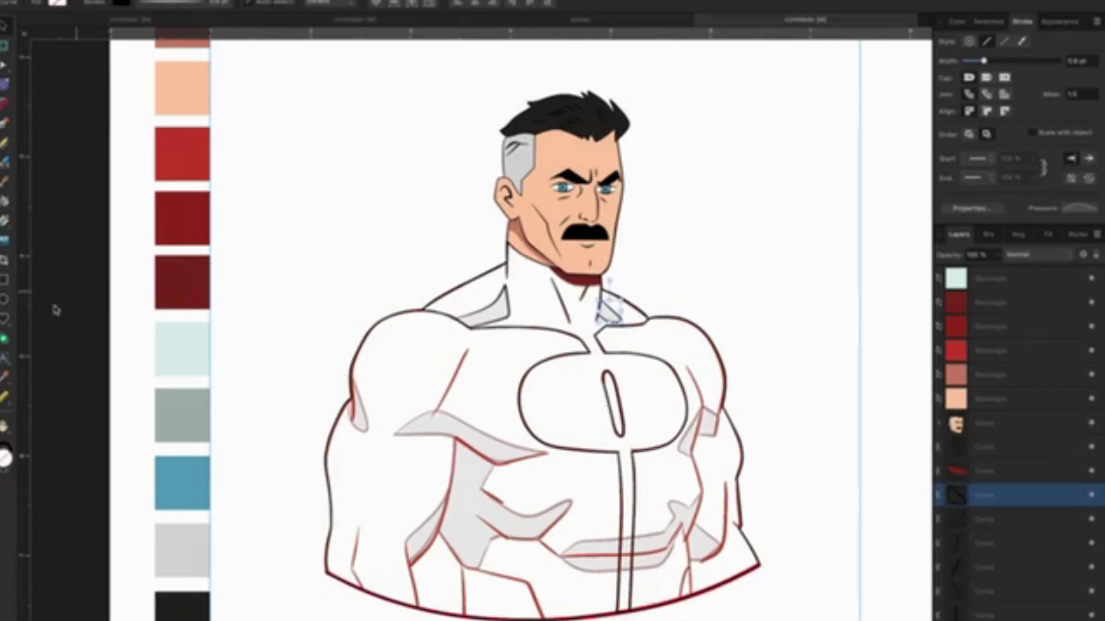
click(5, 377)
click(157, 299)
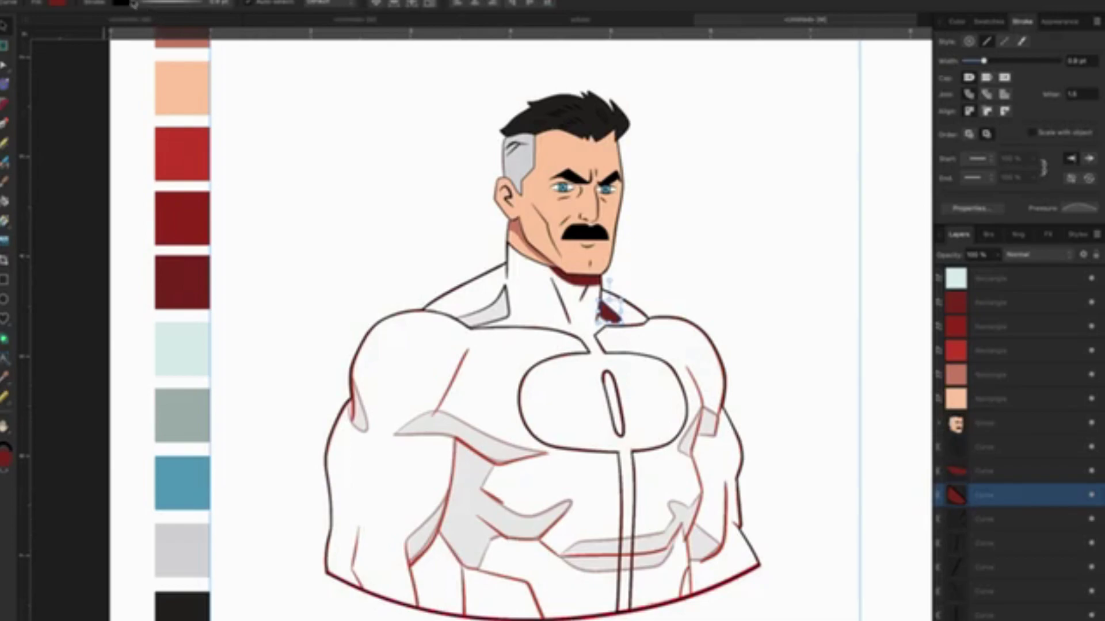
click(124, 3)
click(253, 54)
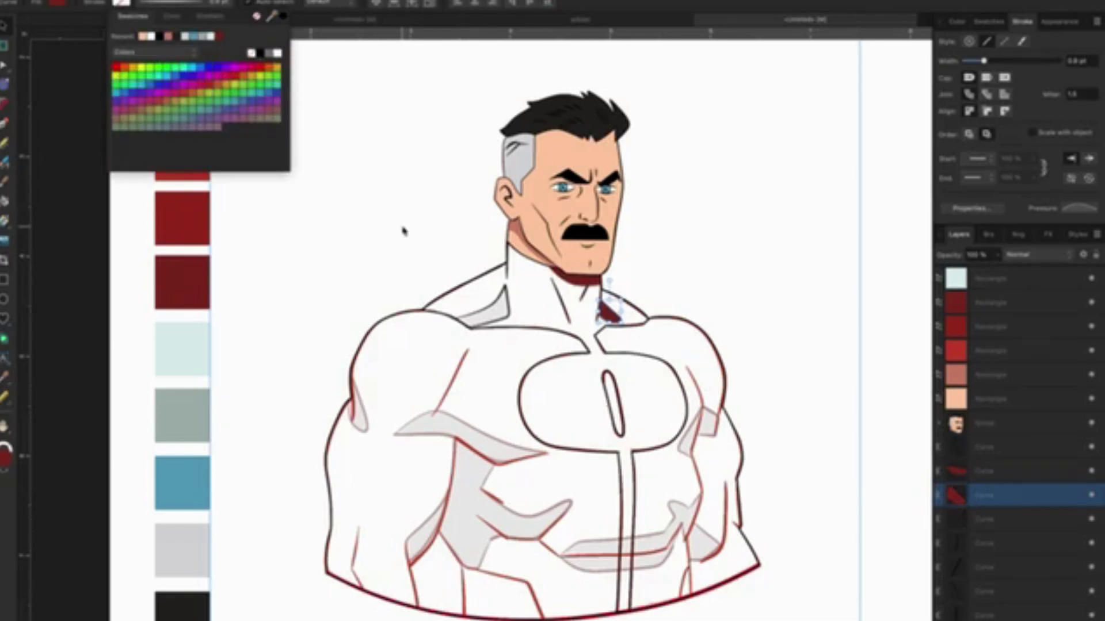
key(Escape)
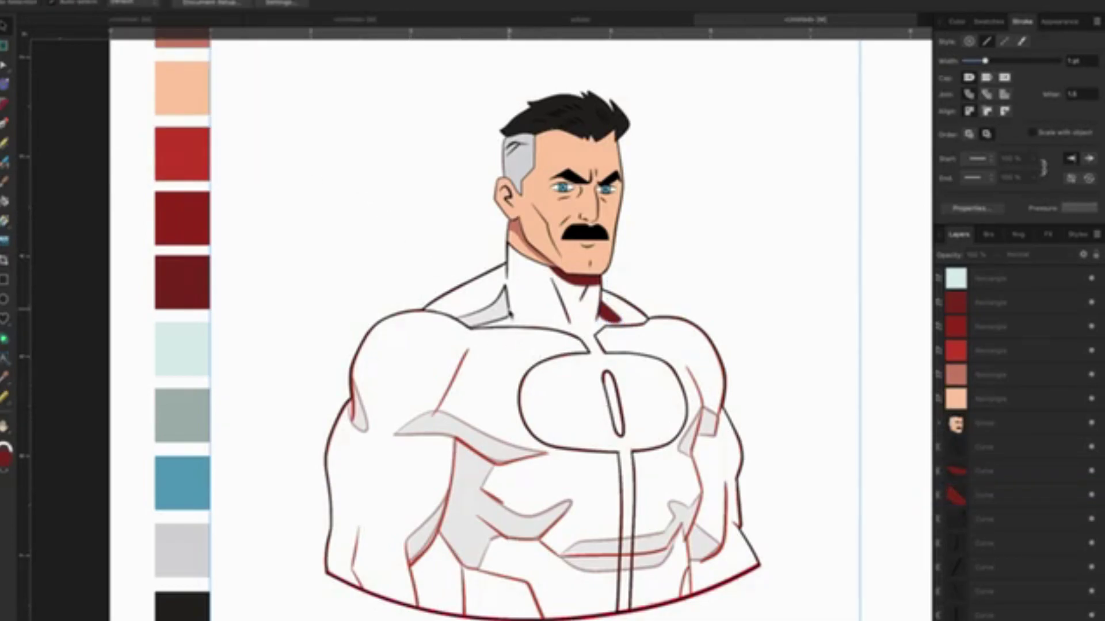
Fill the grey shadow on the left of the neck with the dark red swatch.
click(508, 313)
click(6, 380)
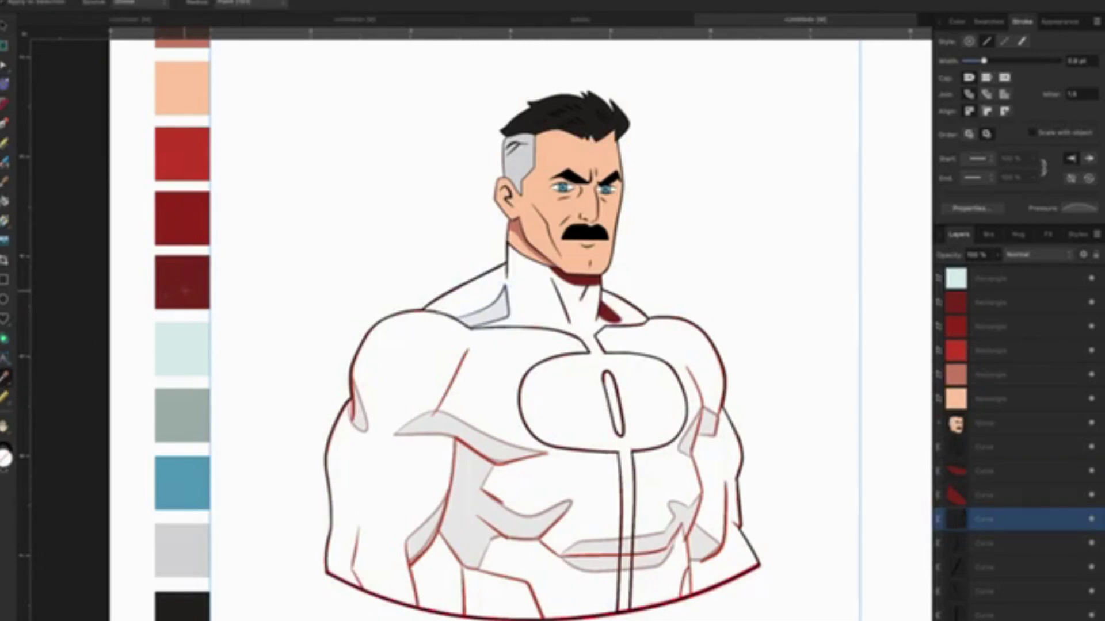
click(190, 298)
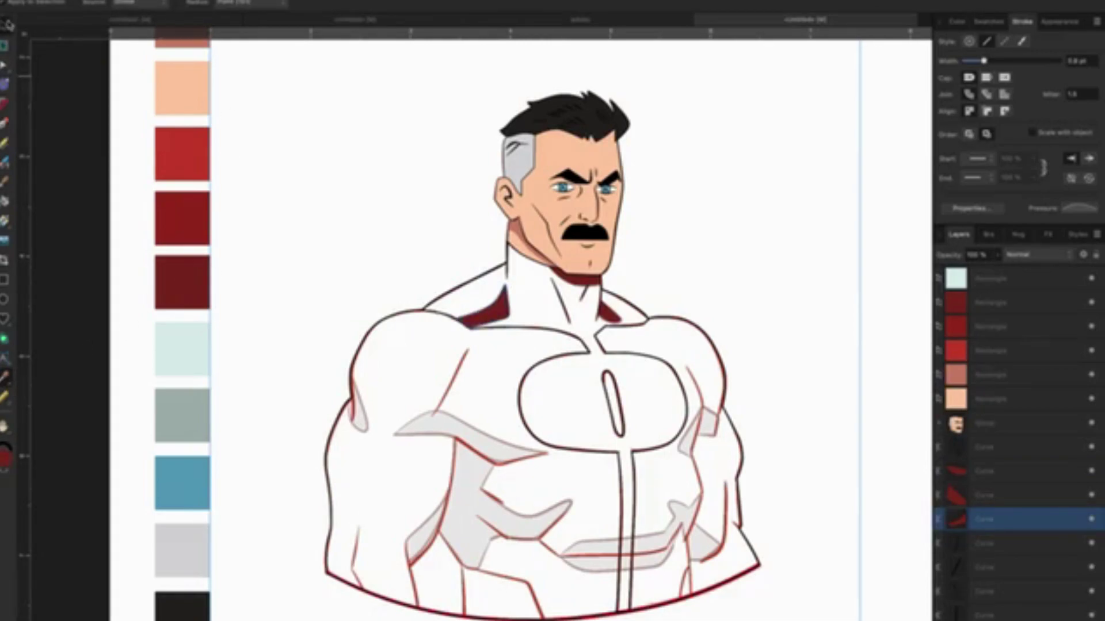
click(7, 24)
click(120, 3)
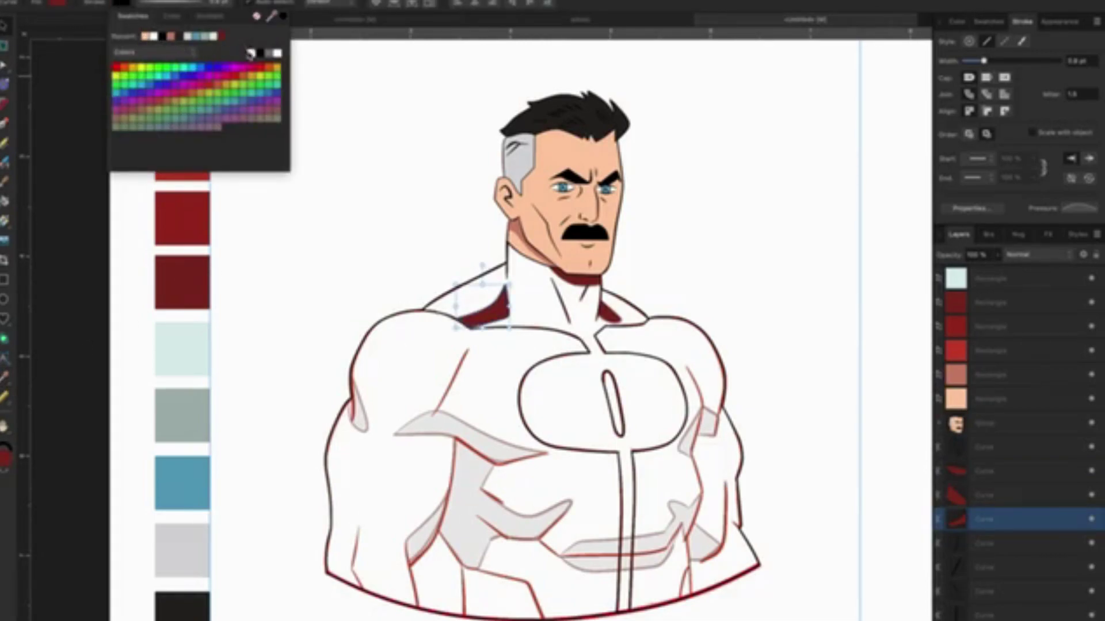
click(380, 183)
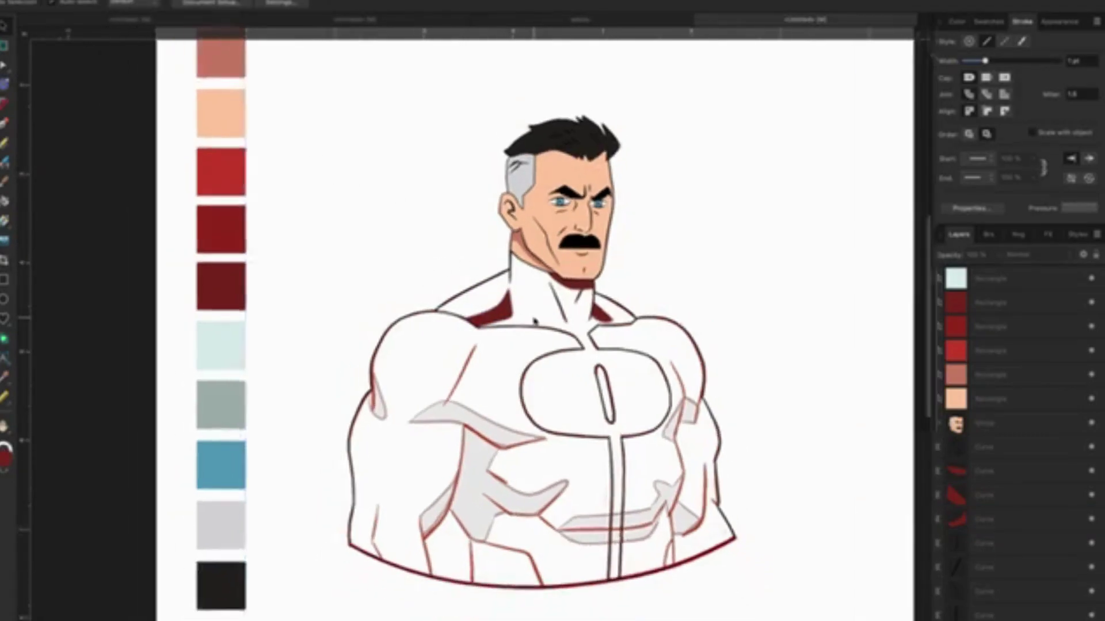
Pull the chin shadow's lower edge down and move its right-end node onto the neck line.
scroll(534, 322, up, 3)
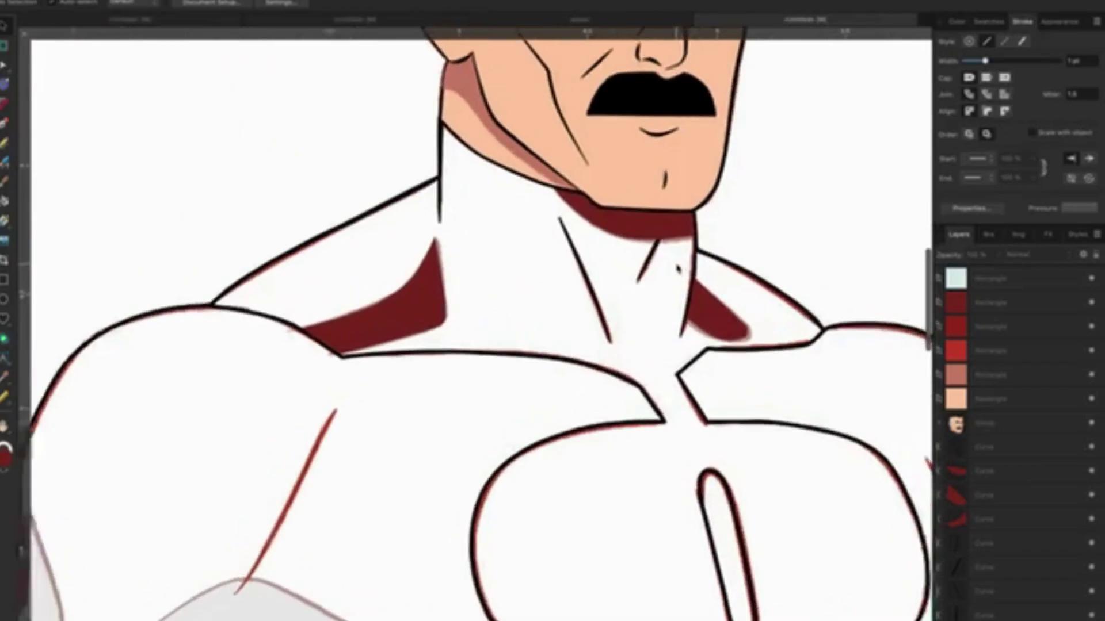
scroll(681, 259, up, 3)
click(638, 202)
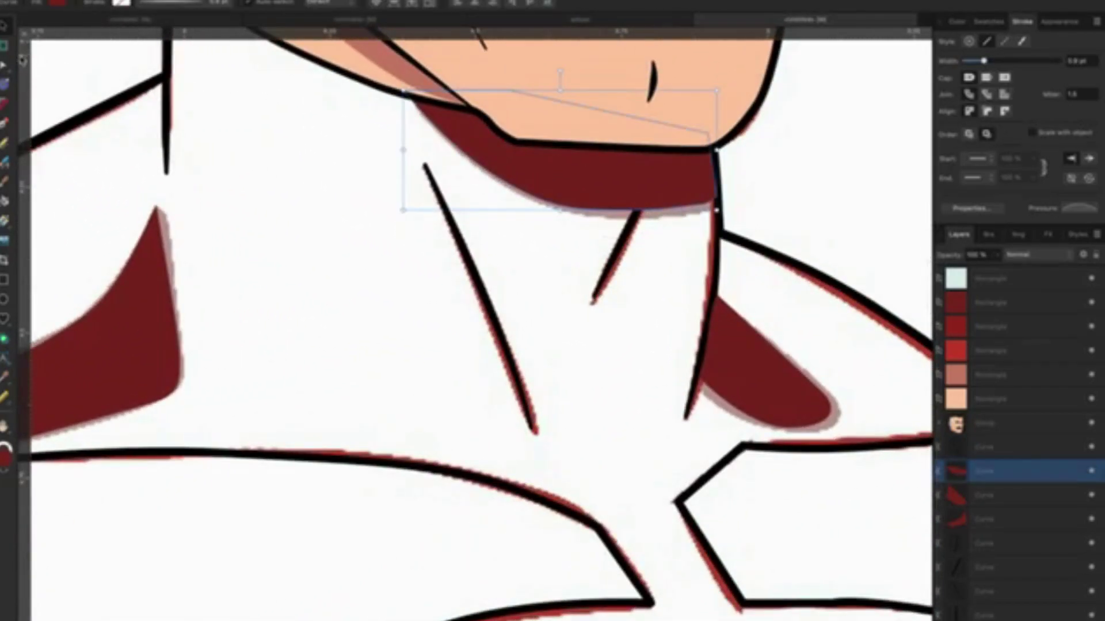
click(4, 66)
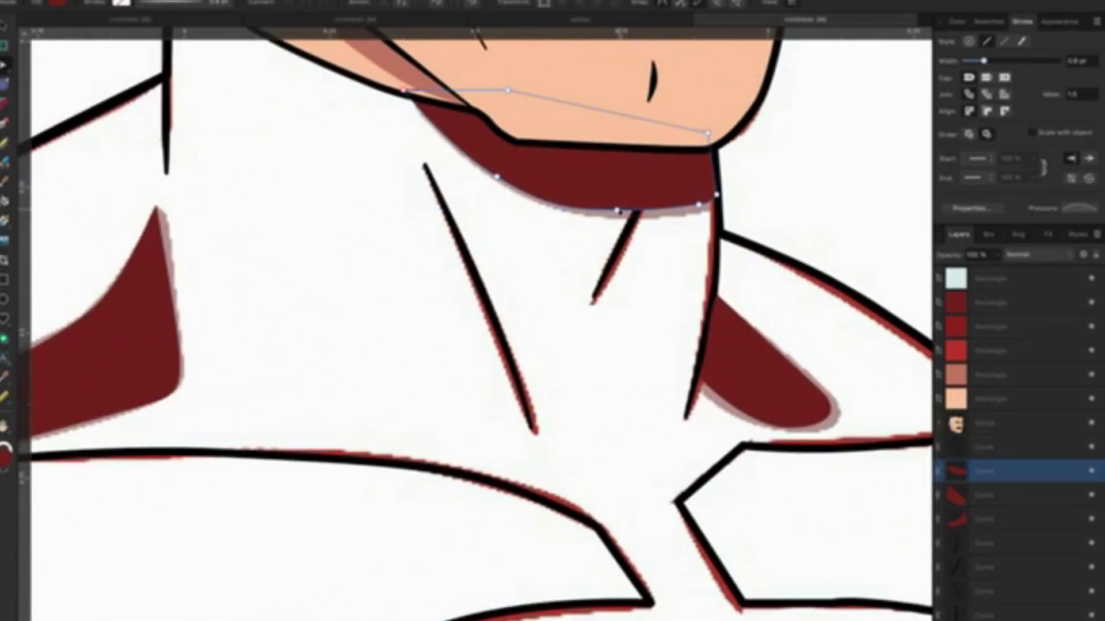
drag(621, 214, 620, 220)
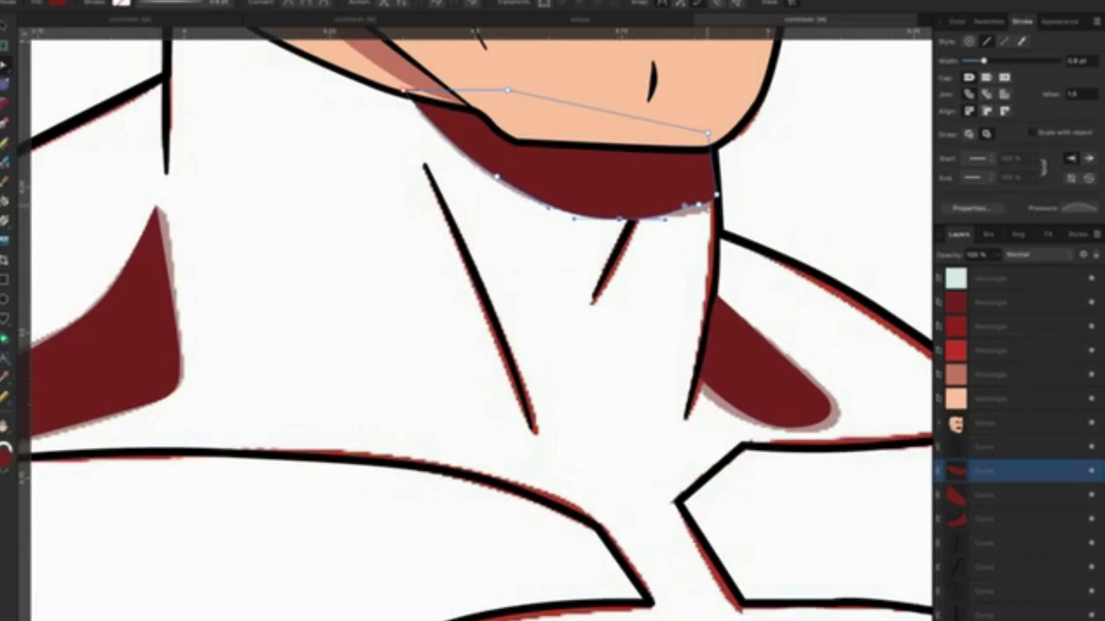
drag(699, 205, 708, 214)
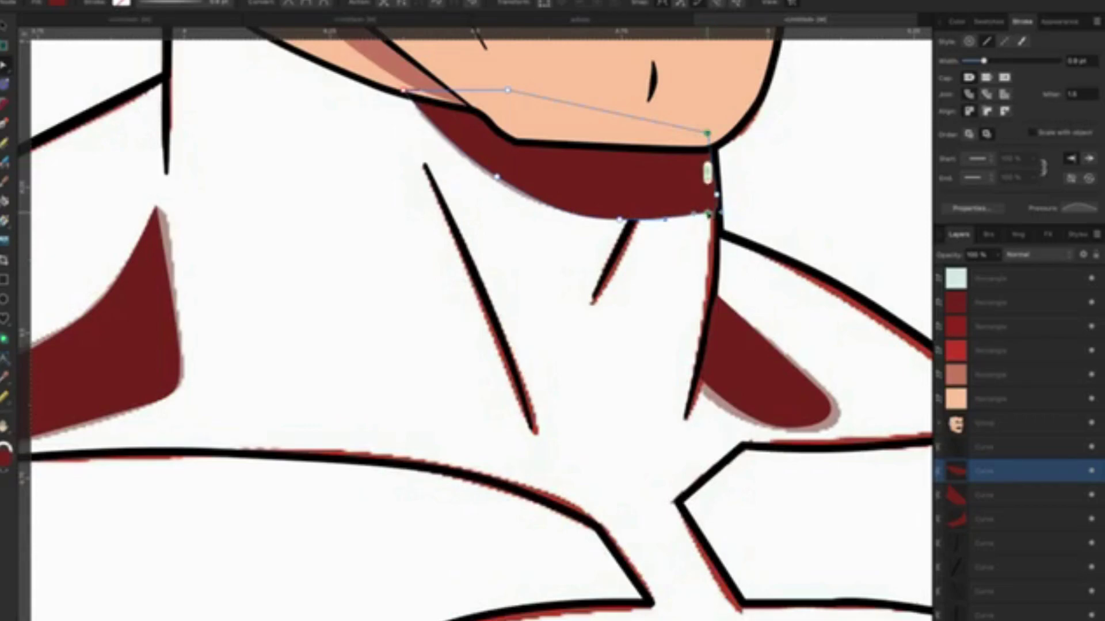
Select three curve layers, clear them, then select the large suit outline curve.
scroll(690, 241, down, 3)
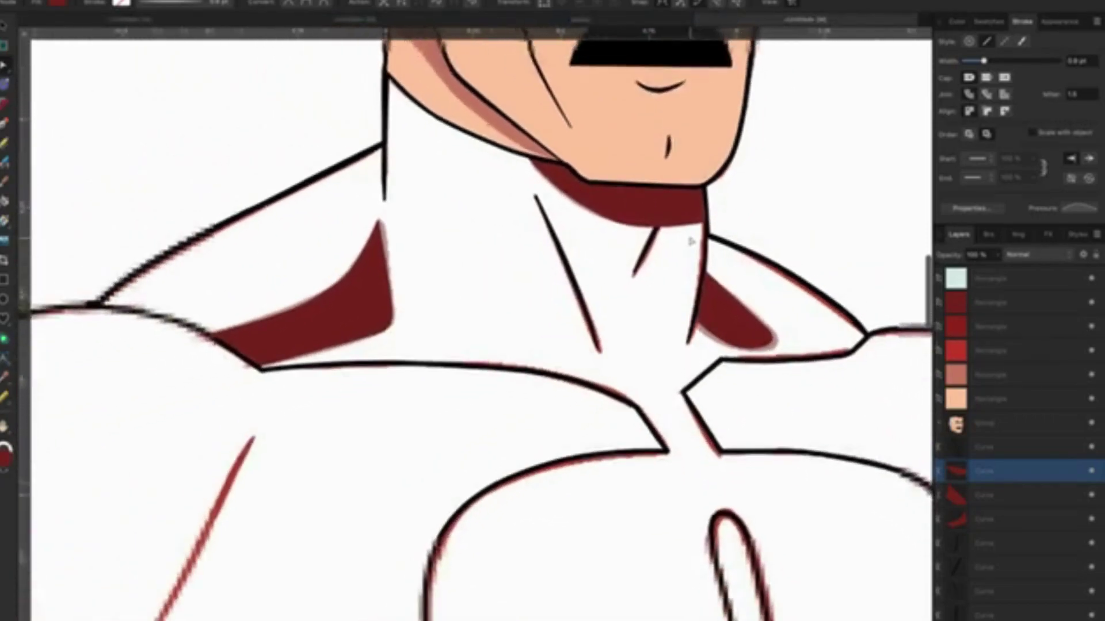
scroll(1001, 502, down, 1)
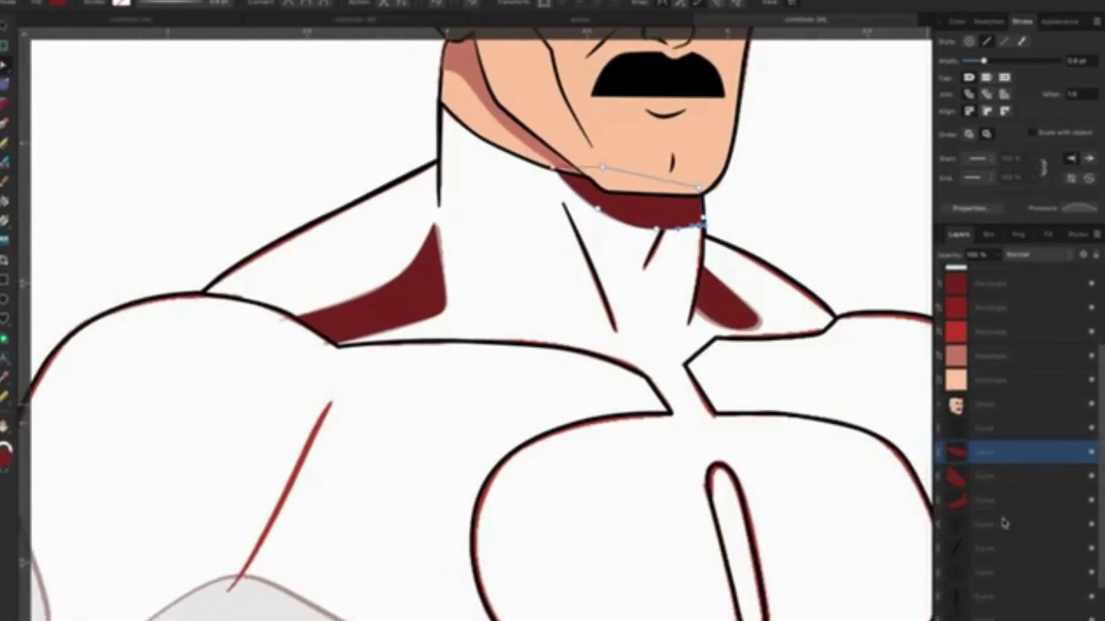
scroll(1000, 489, down, 2)
shift+click(996, 447)
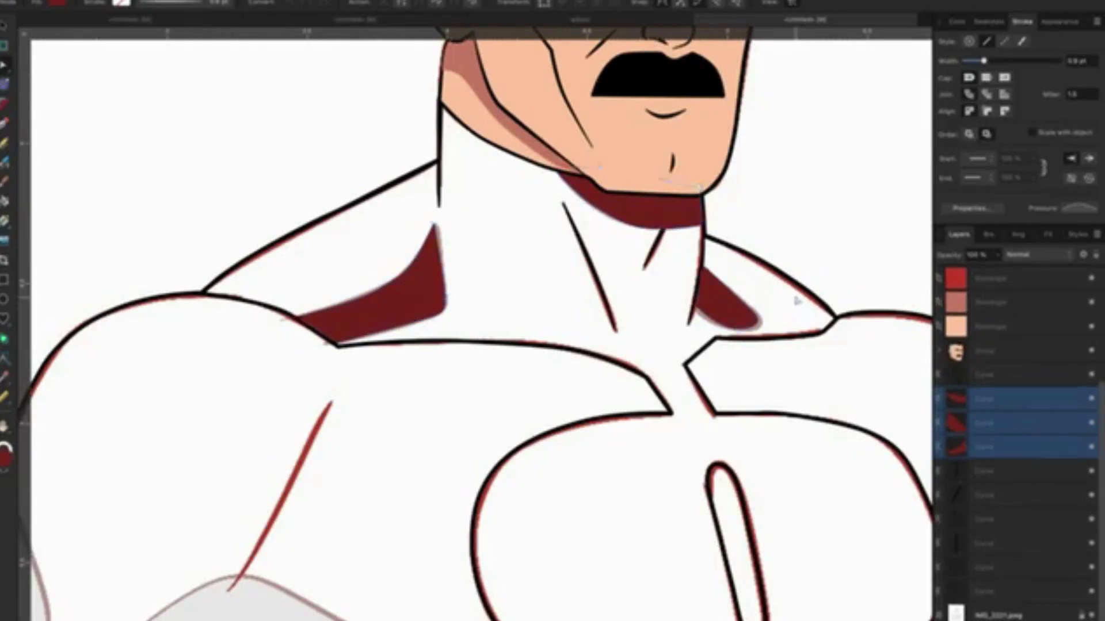
scroll(785, 147, down, 2)
click(787, 148)
click(373, 156)
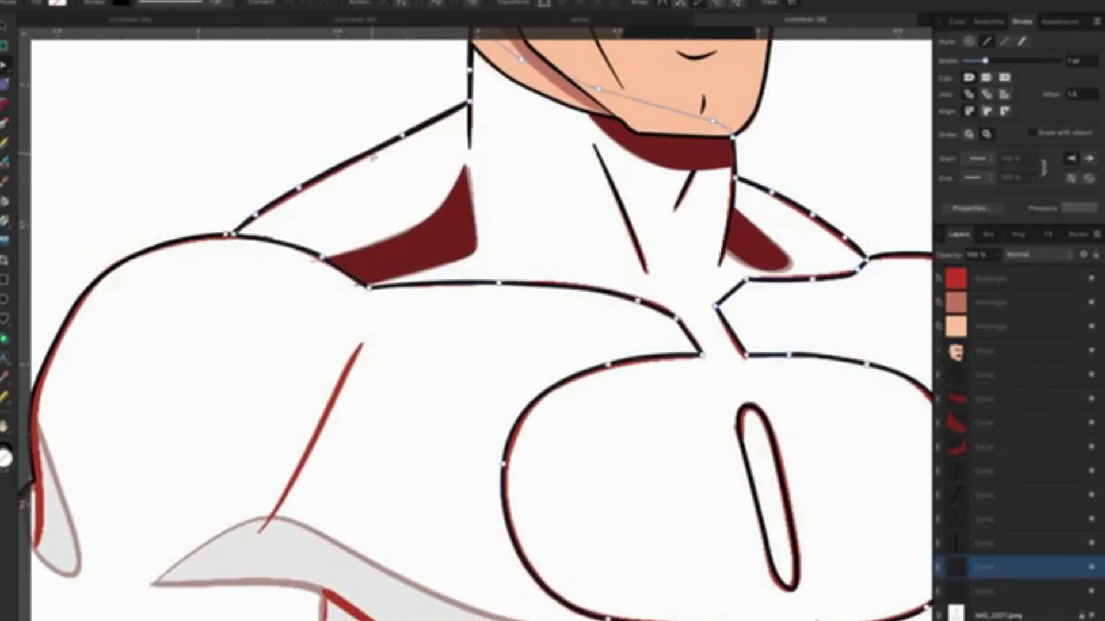
scroll(214, 281, down, 2)
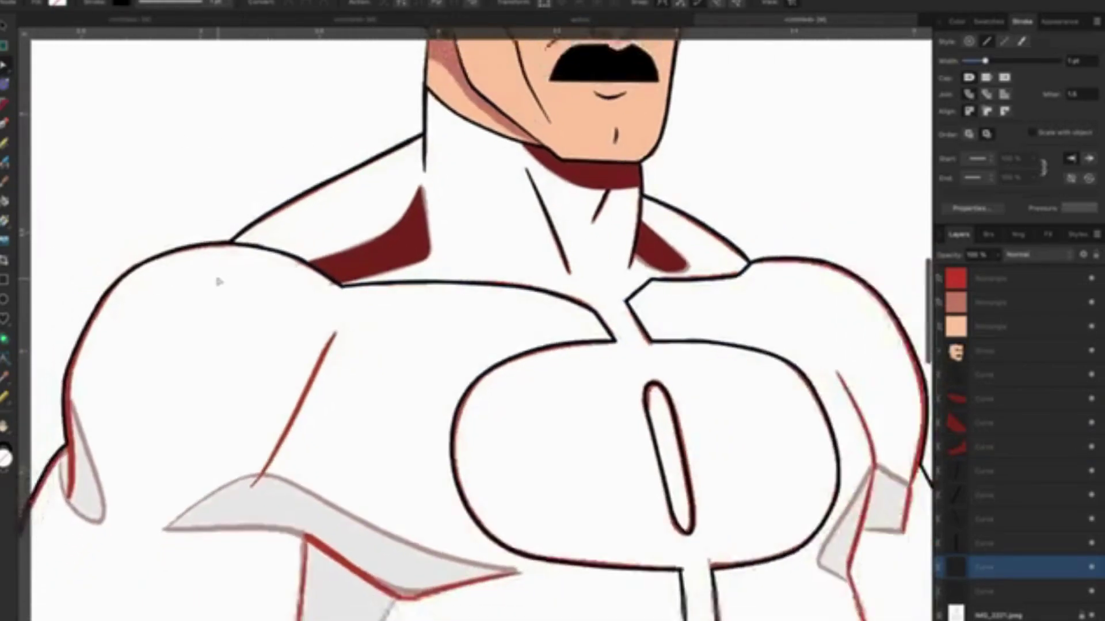
scroll(214, 280, down, 2)
scroll(214, 280, down, 1)
Fill the torso curve's neck, chest emblem and centre stripe with the red swatch.
scroll(214, 282, down, 2)
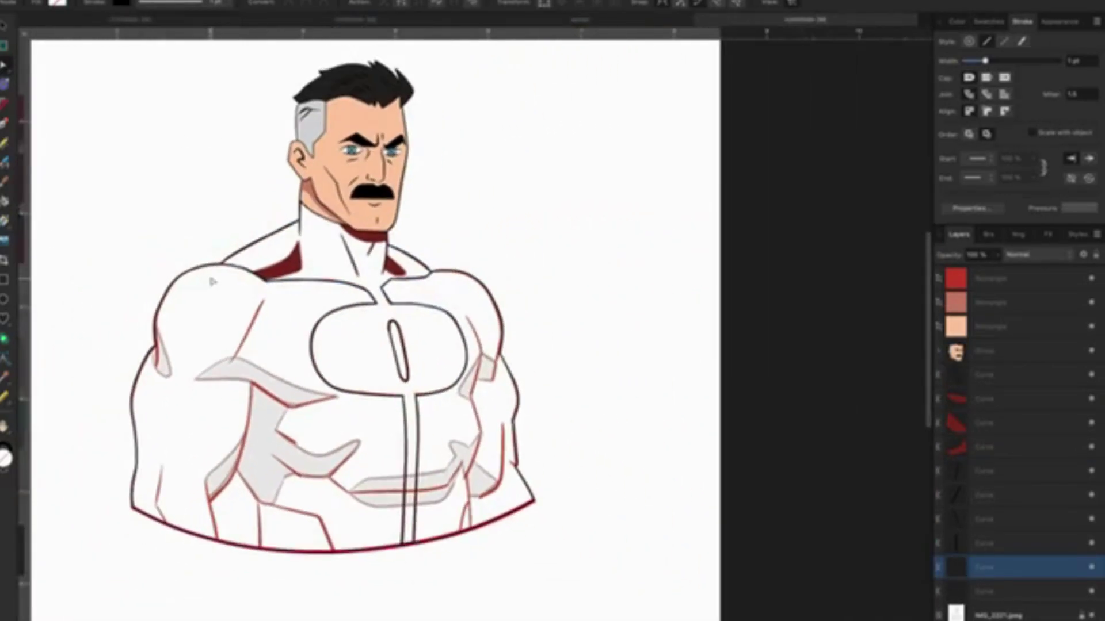
scroll(214, 282, down, 1)
click(198, 254)
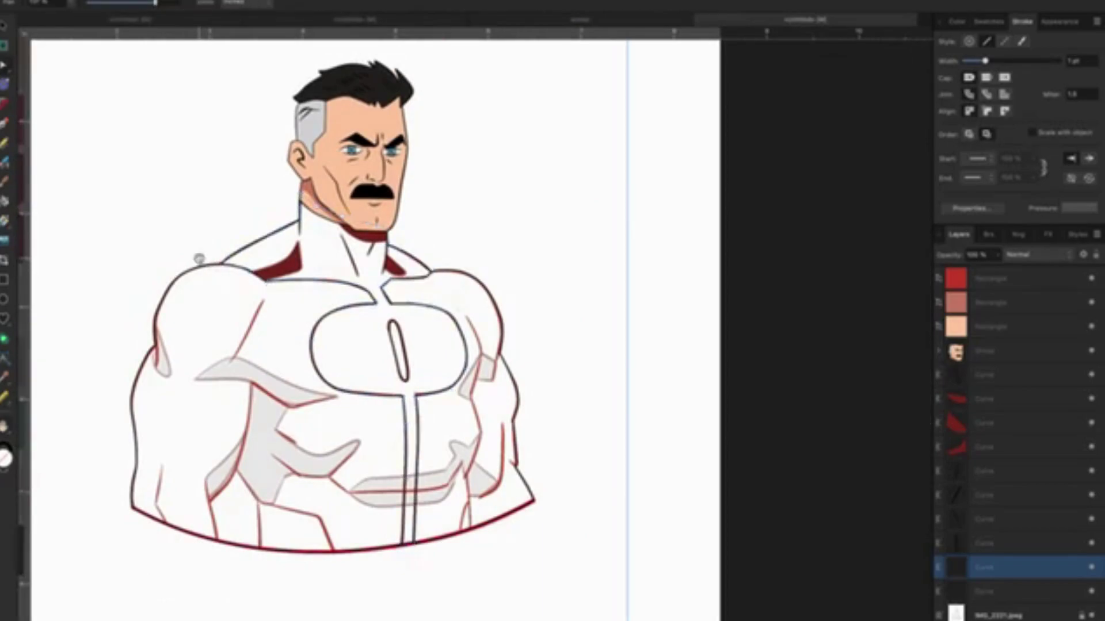
mouse_move(198, 254)
mouse_down()
mouse_move(412, 275)
mouse_move(406, 266)
mouse_up()
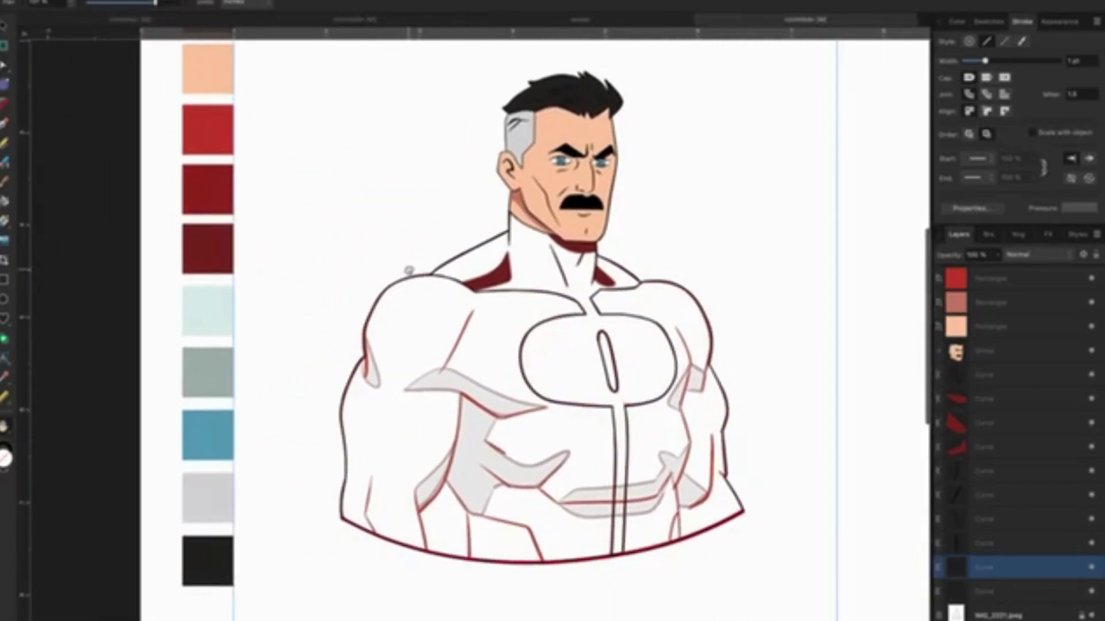
key(a)
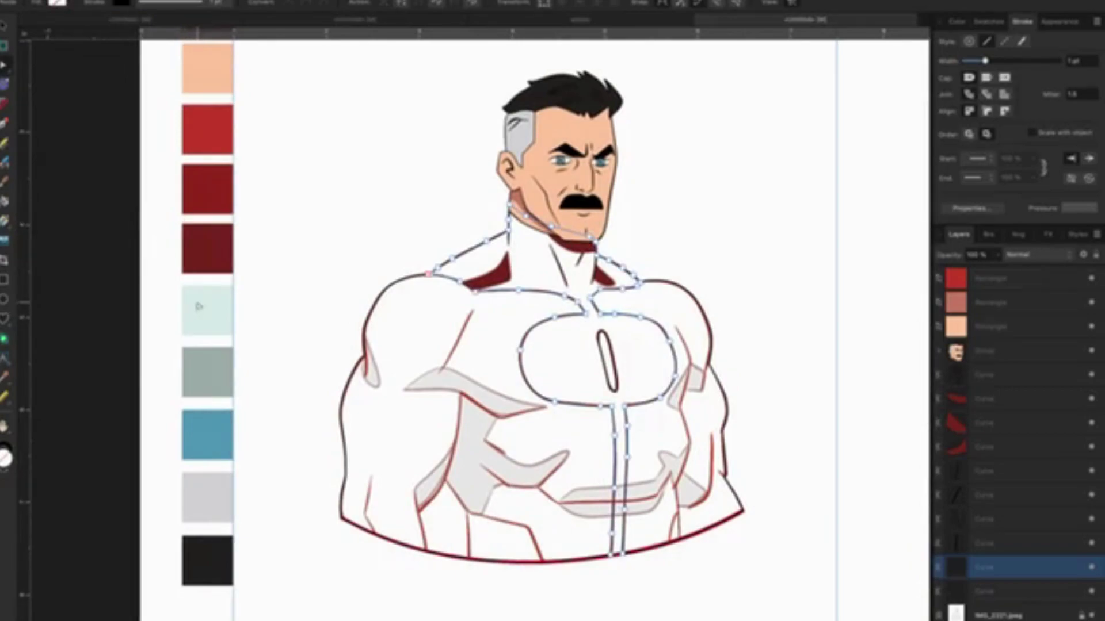
scroll(199, 306, up, 3)
key(i)
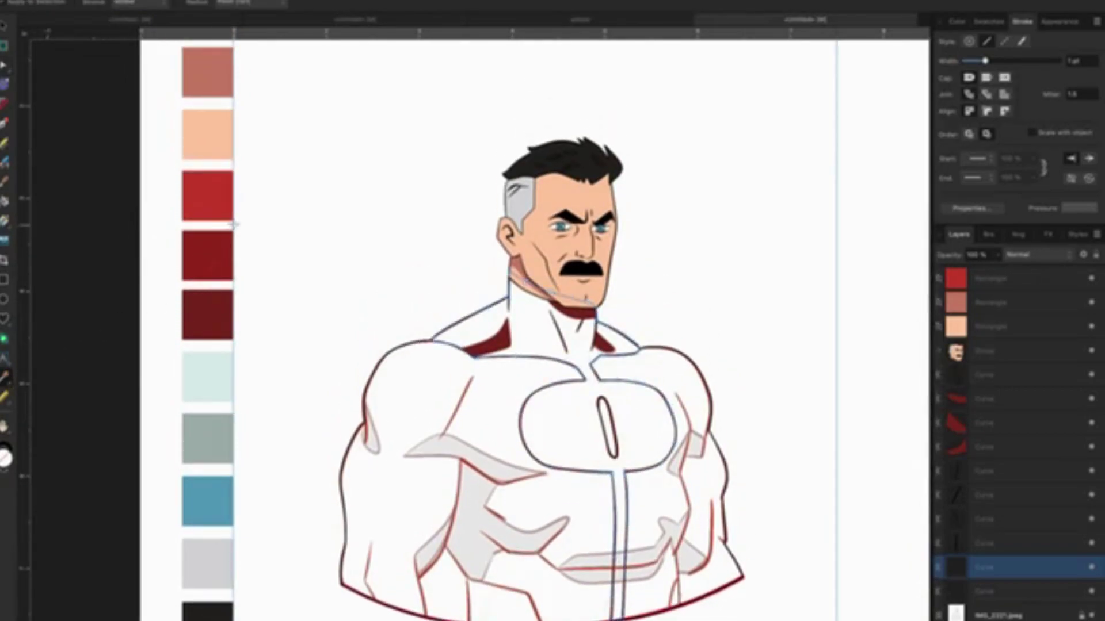
click(216, 199)
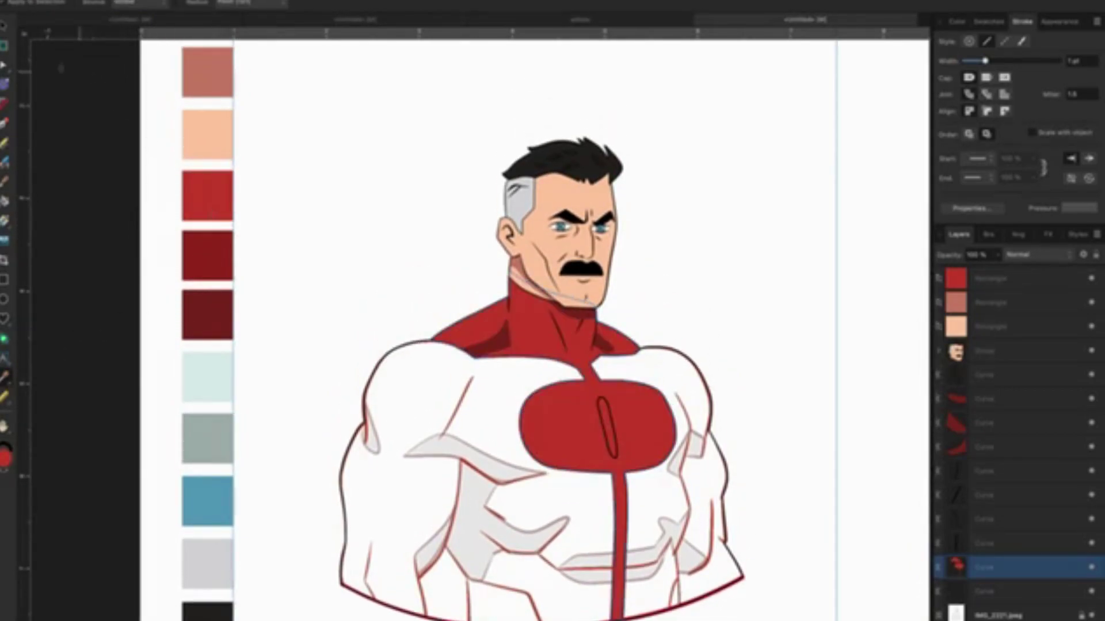
key(v)
click(731, 222)
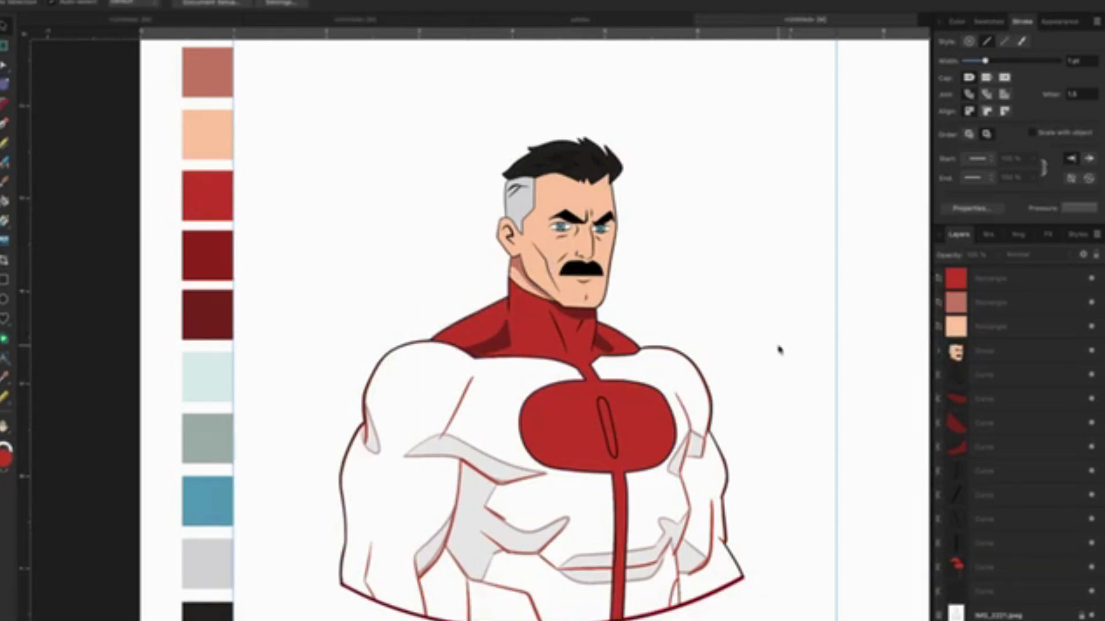
scroll(779, 348, down, 3)
Give the slit inside the chest emblem a white fill.
click(608, 344)
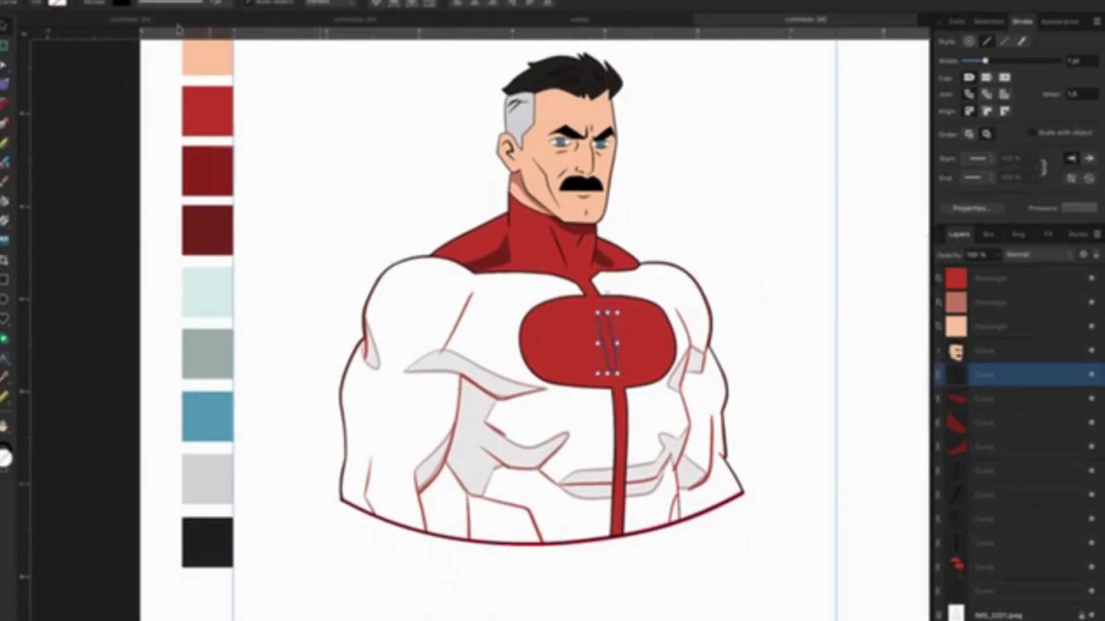
click(64, 5)
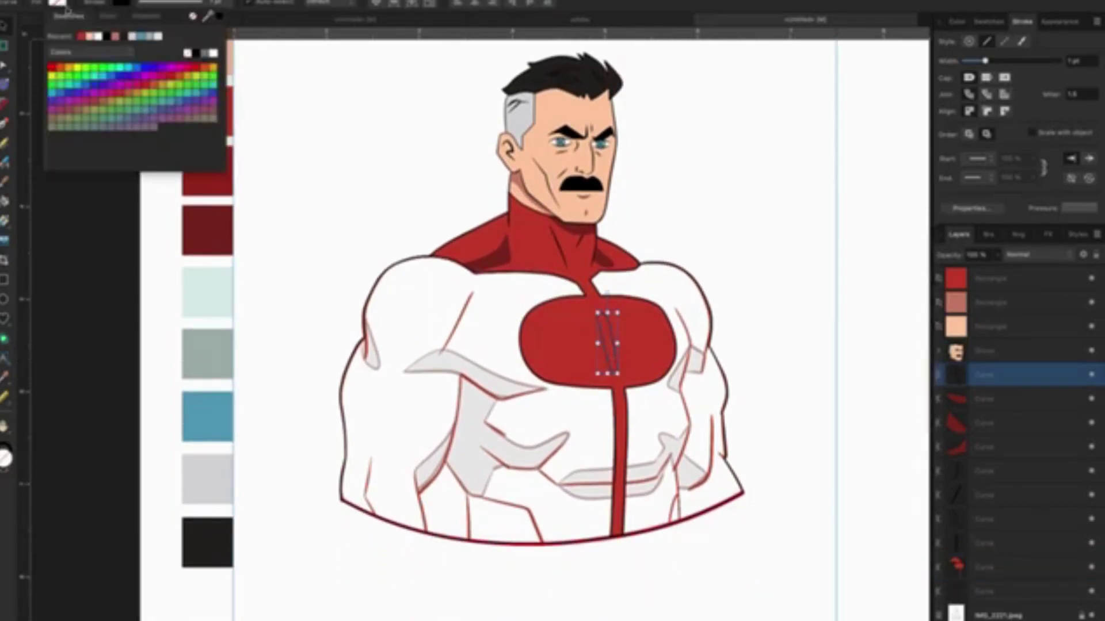
click(215, 54)
click(786, 224)
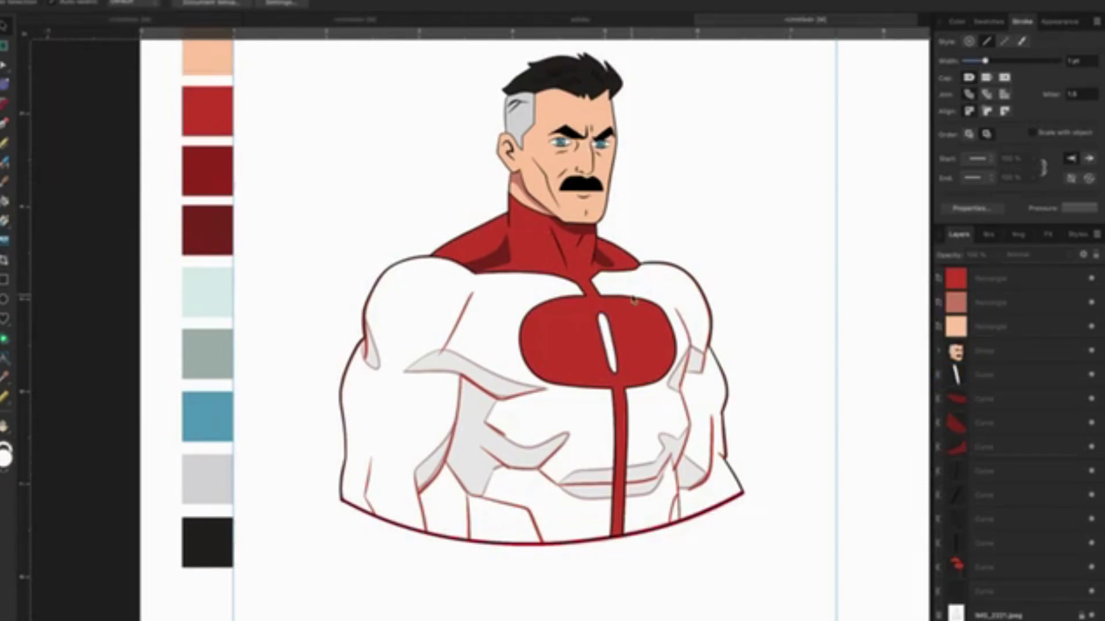
scroll(633, 299, up, 1)
scroll(633, 299, up, 4)
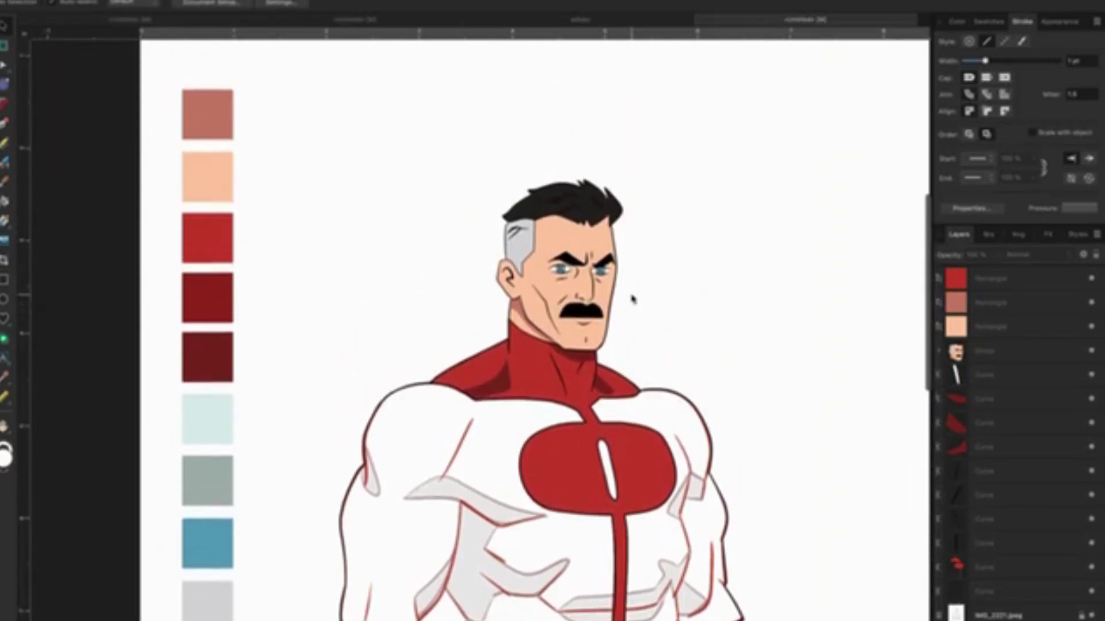
scroll(633, 298, down, 3)
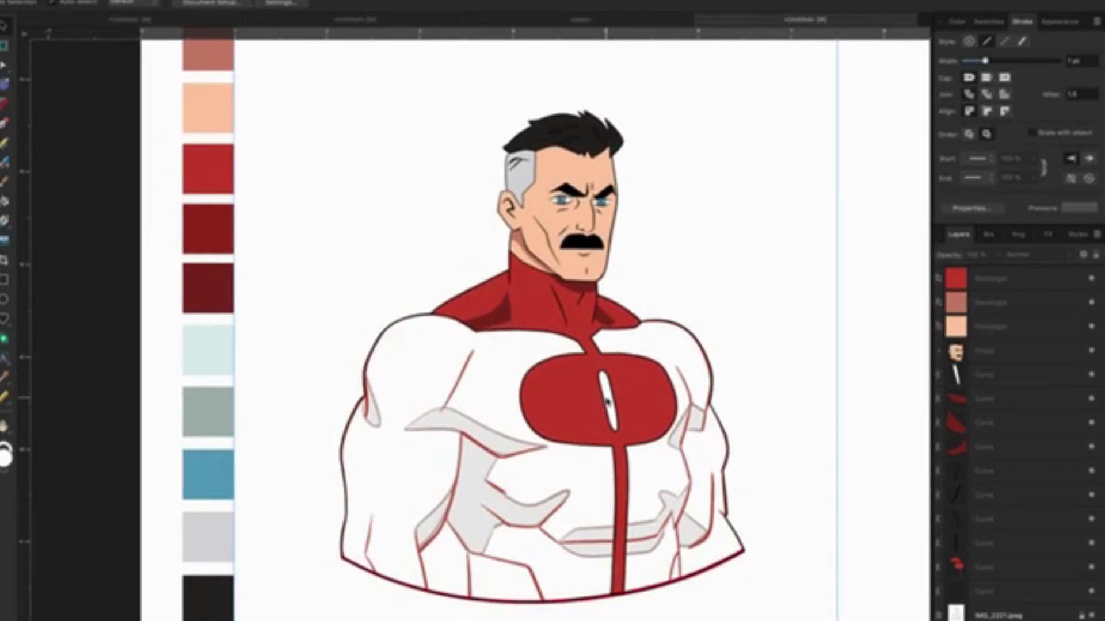
Recolour the chest slit with the pale blue-grey swatch and deselect it.
click(607, 401)
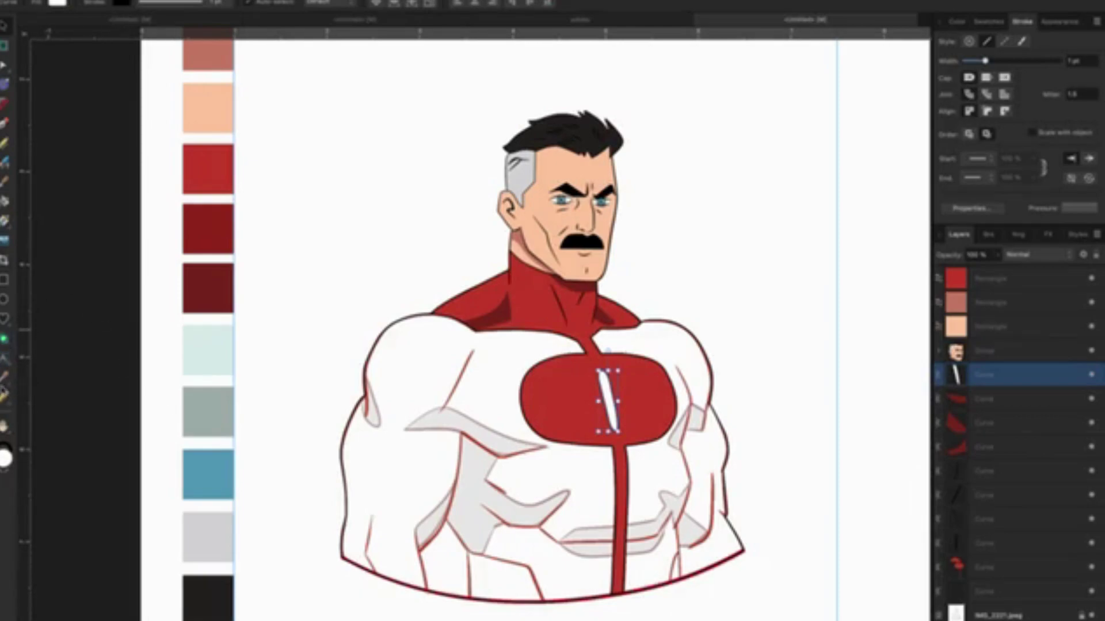
click(5, 378)
click(206, 348)
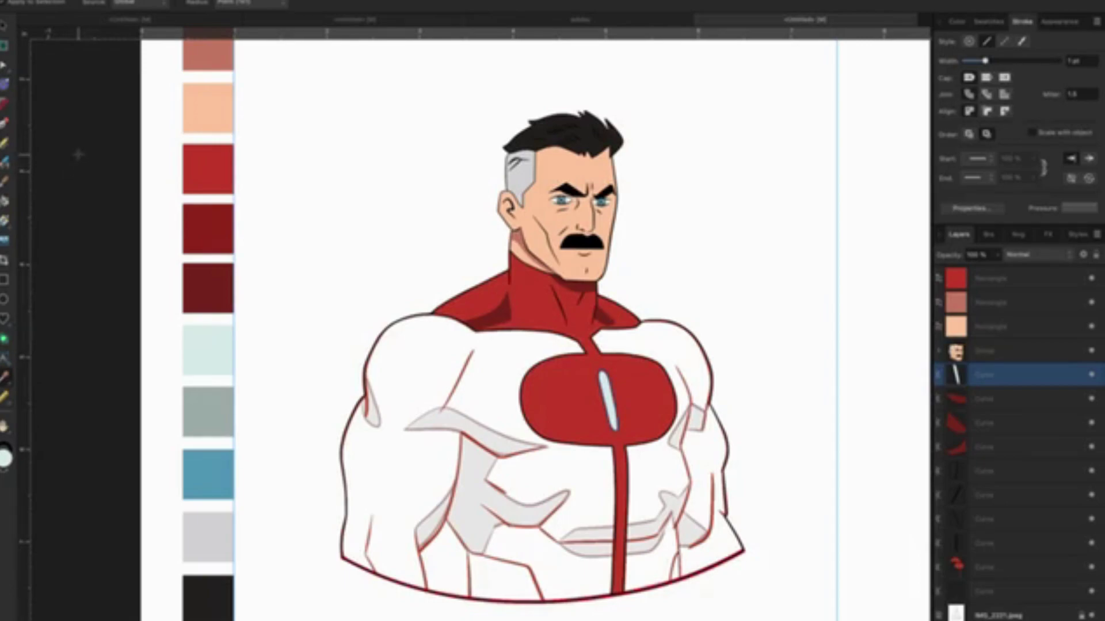
key(v)
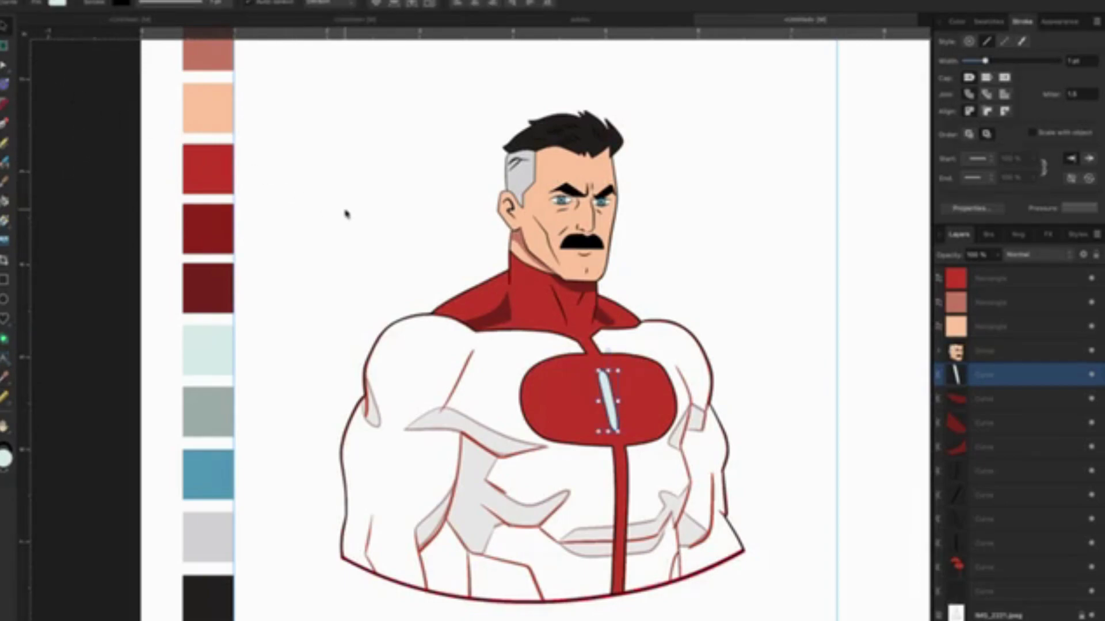
click(345, 214)
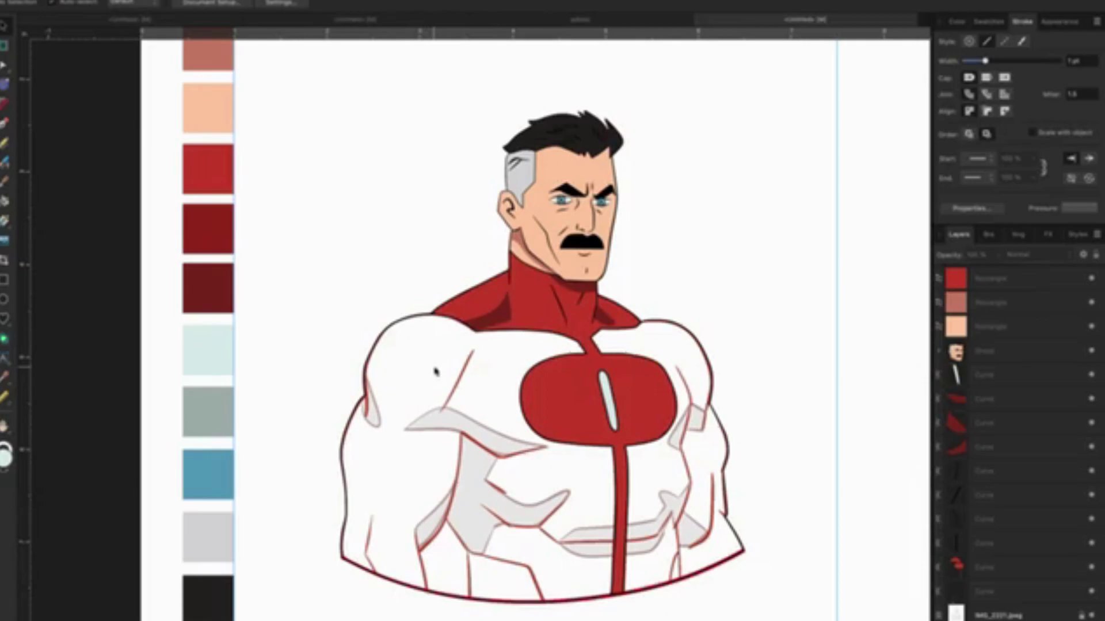
Group the curve layers from first to last and move the group down one place.
scroll(400, 384, up, 3)
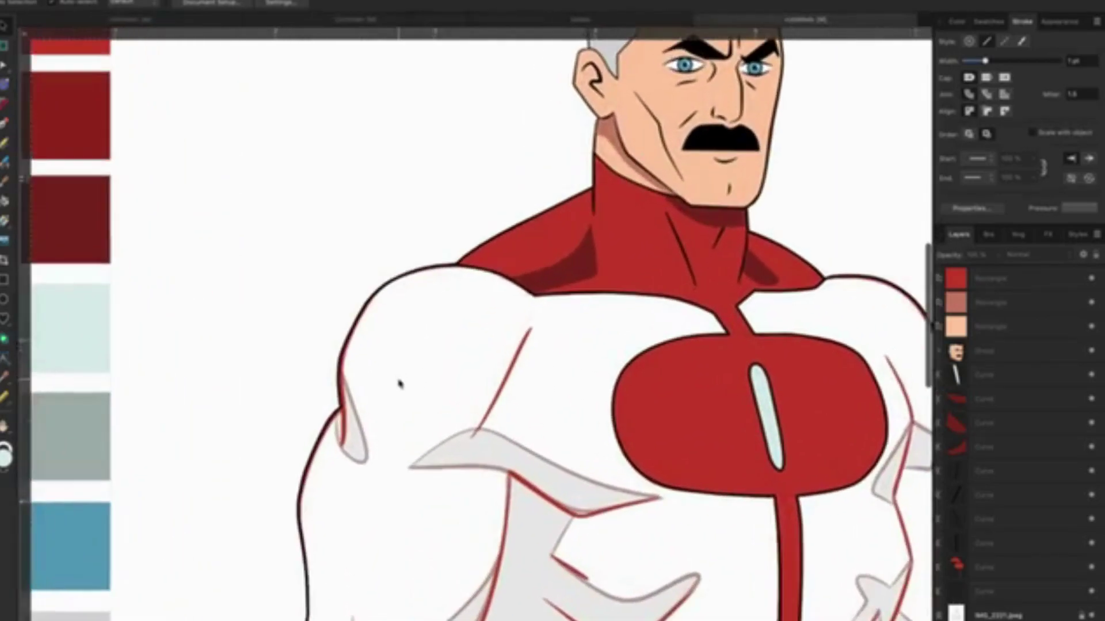
scroll(406, 388, down, 3)
scroll(409, 391, down, 1)
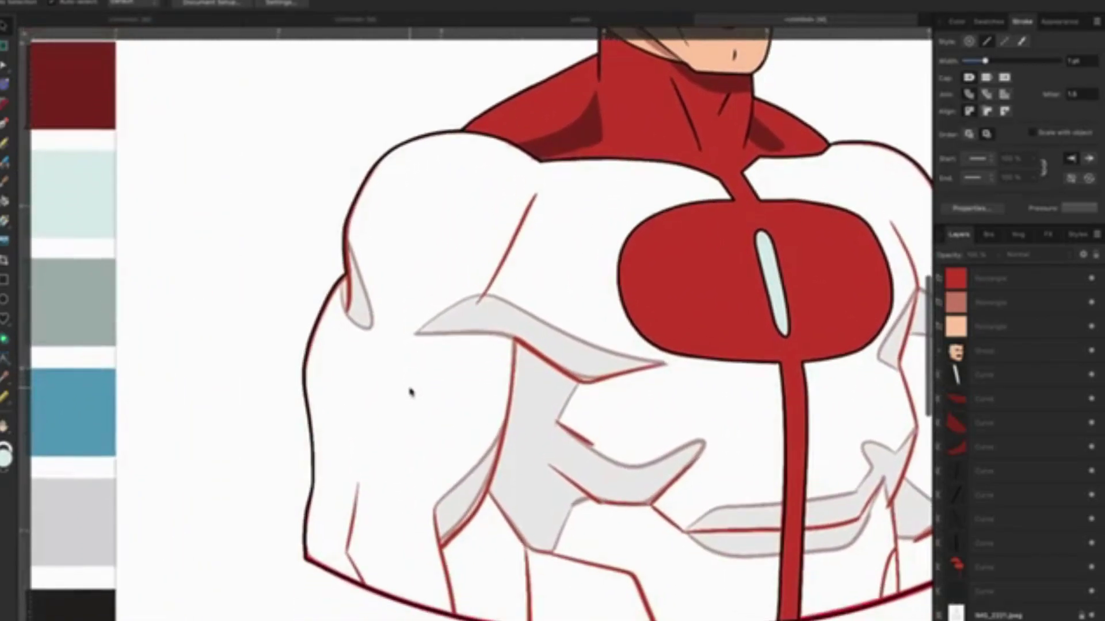
scroll(409, 390, up, 2)
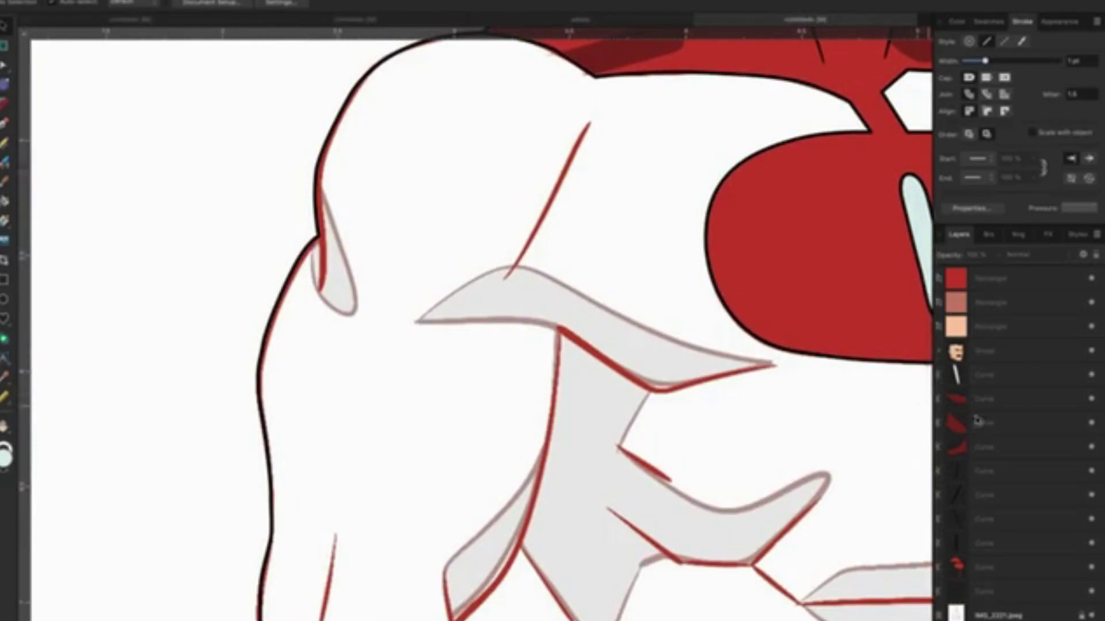
click(1004, 378)
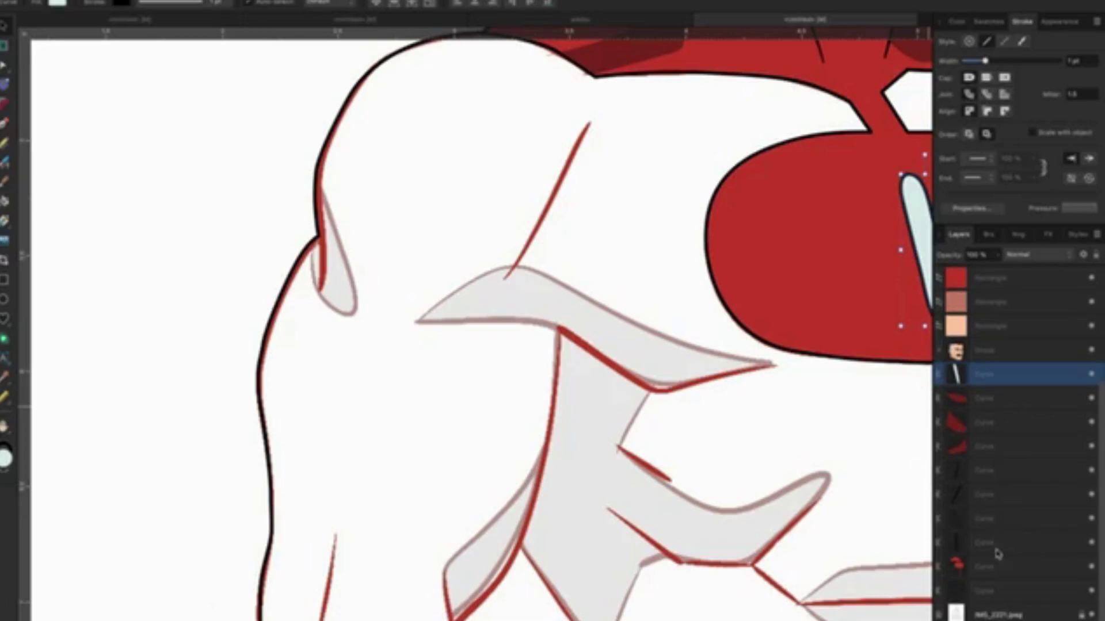
shift+click(997, 572)
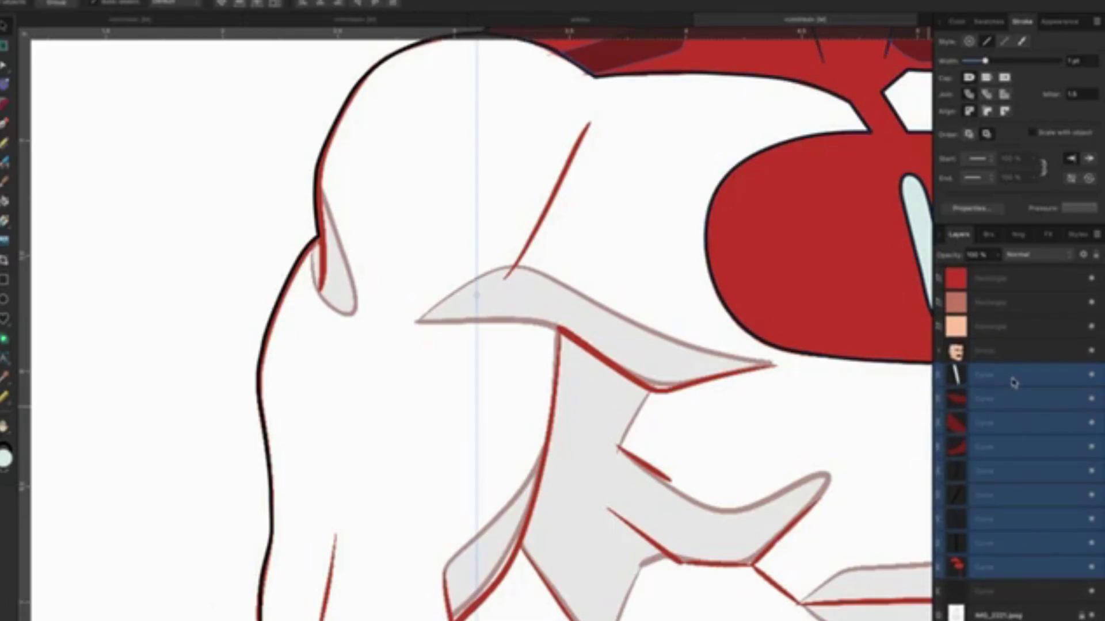
right_click(844, 321)
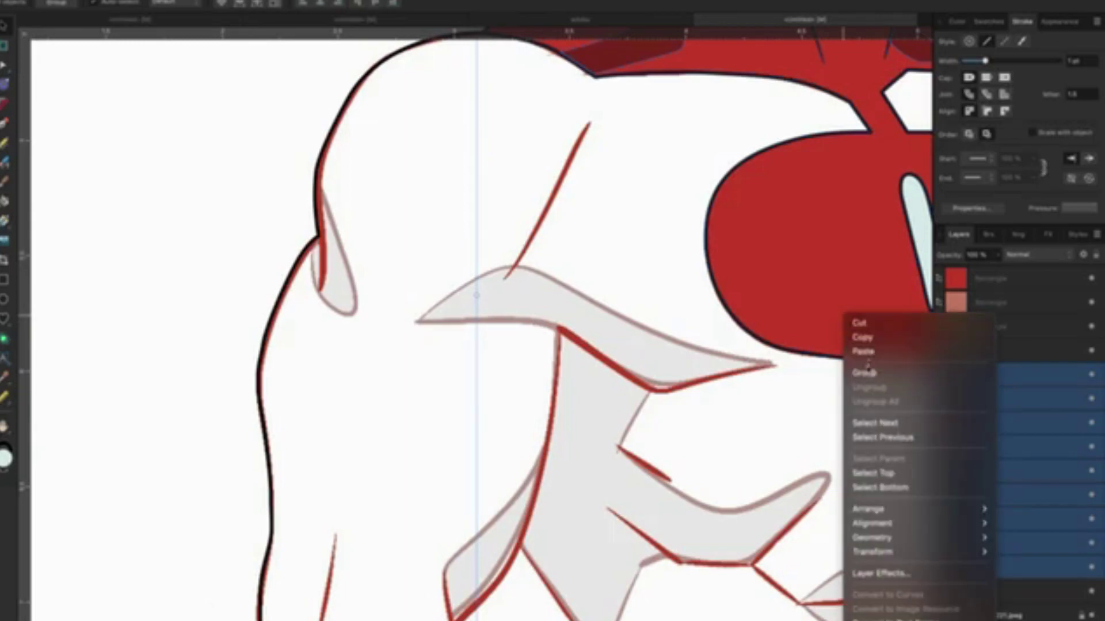
click(866, 373)
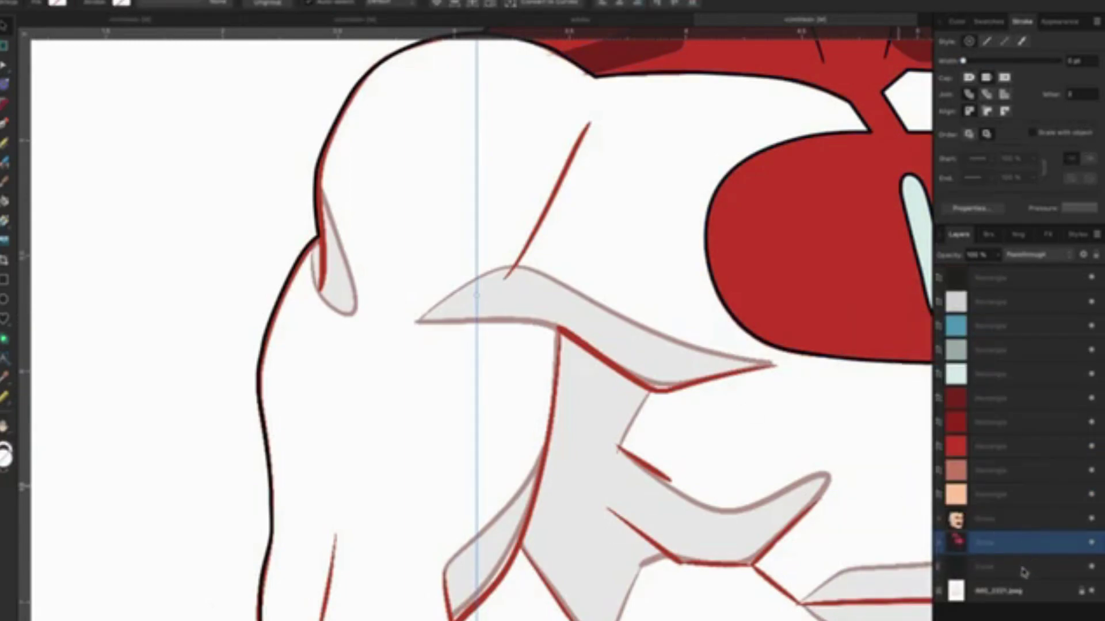
drag(1038, 542, 1020, 571)
Draw a four-point line along the red sketch stroke of the left shoulder fold.
scroll(409, 291, up, 1)
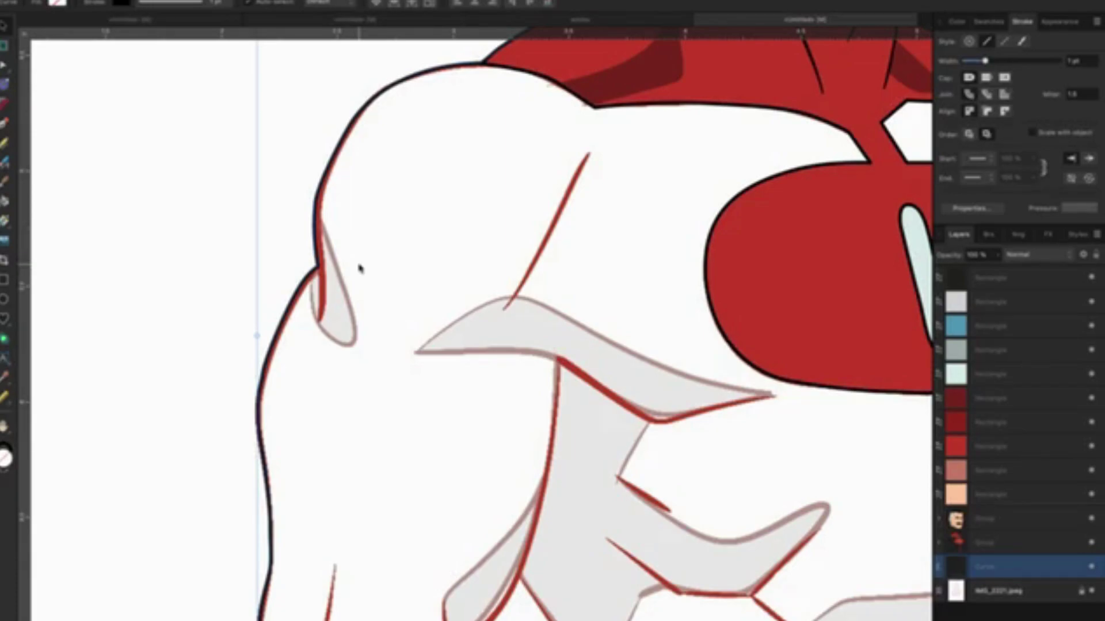
scroll(364, 311, down, 1)
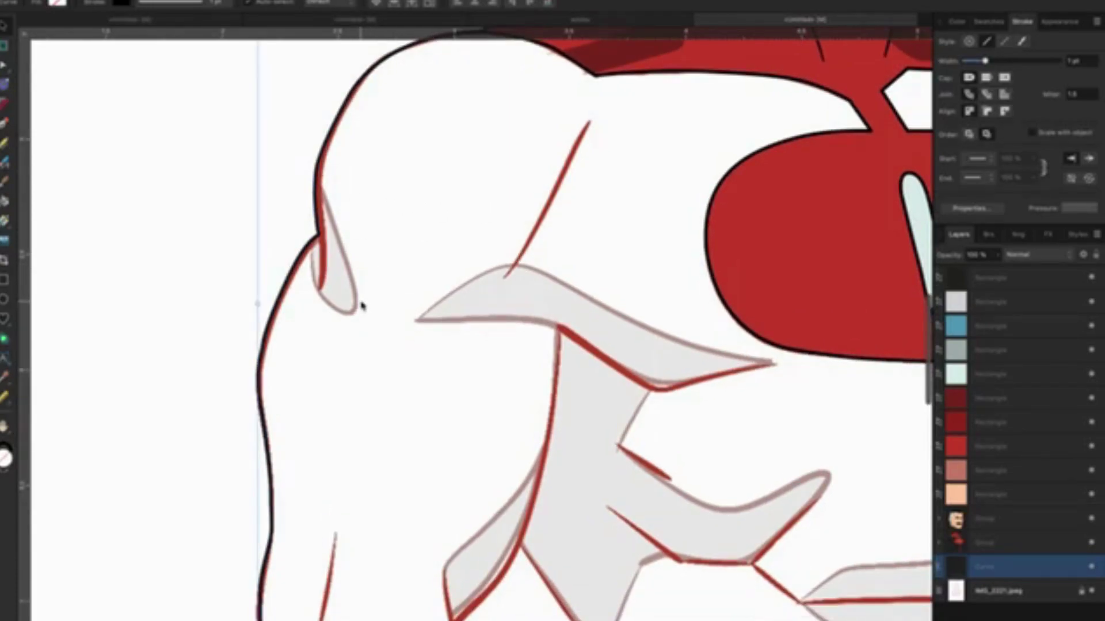
scroll(364, 310, down, 3)
scroll(363, 307, up, 5)
scroll(361, 305, up, 1)
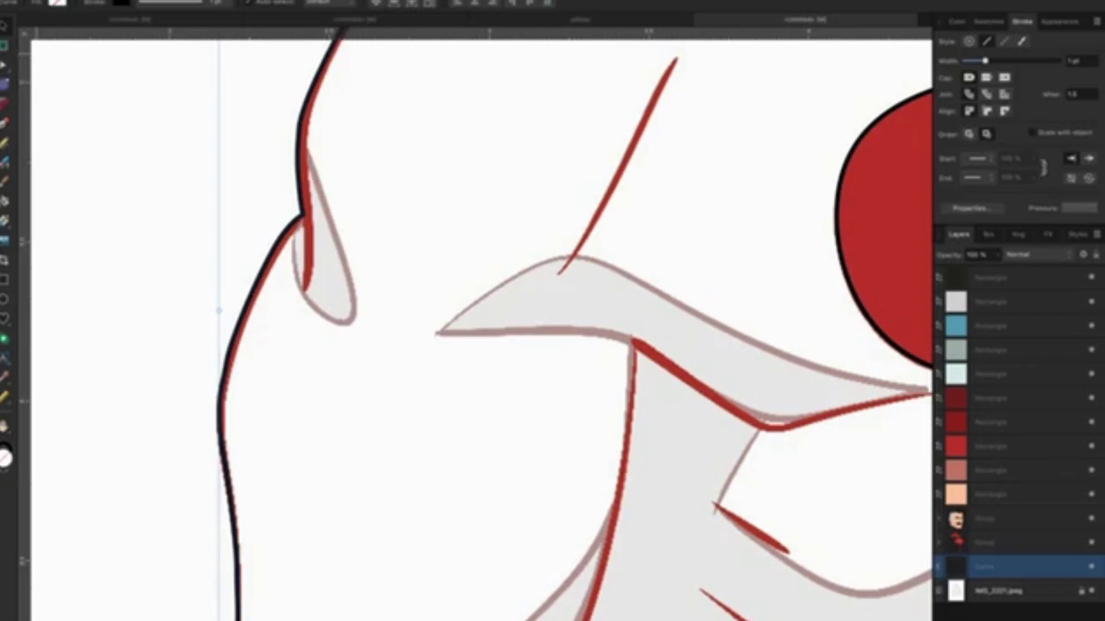
key(p)
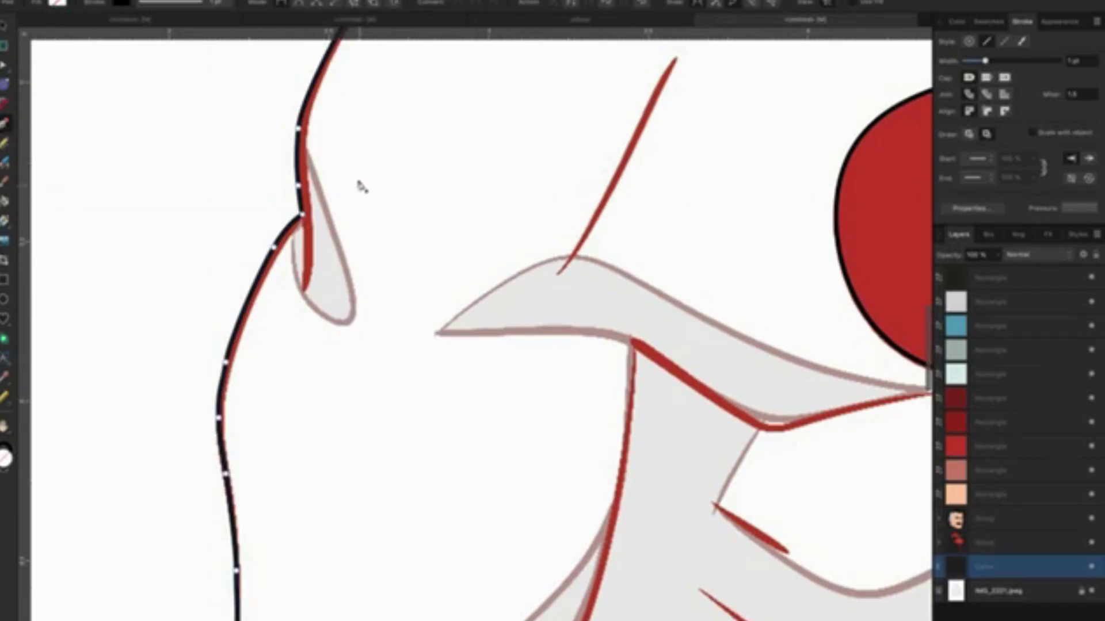
click(130, 187)
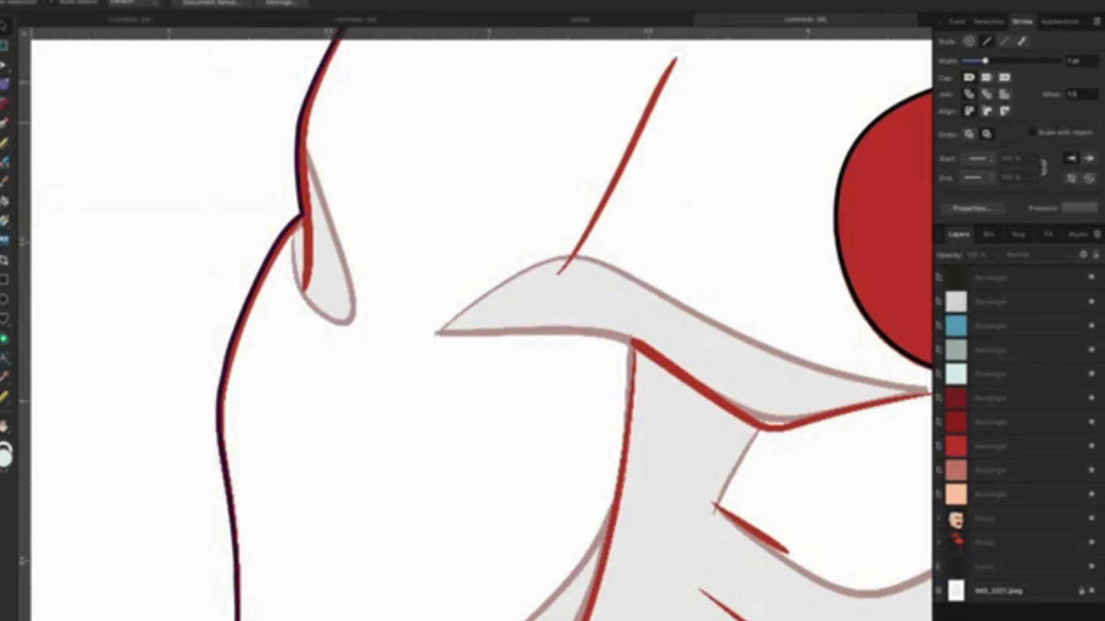
click(299, 297)
click(302, 215)
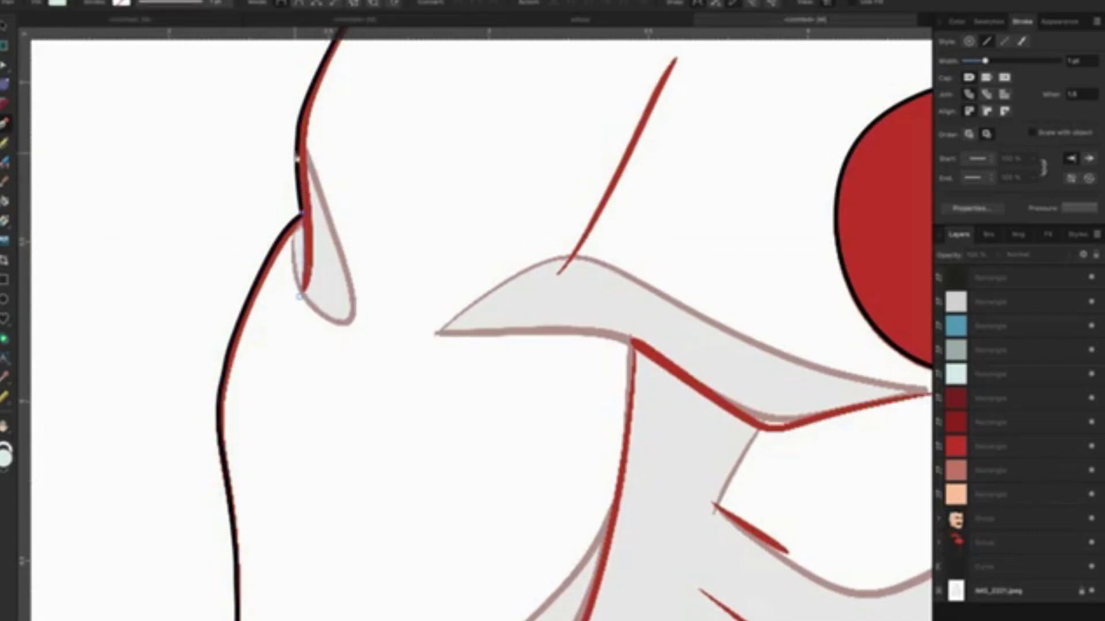
click(299, 154)
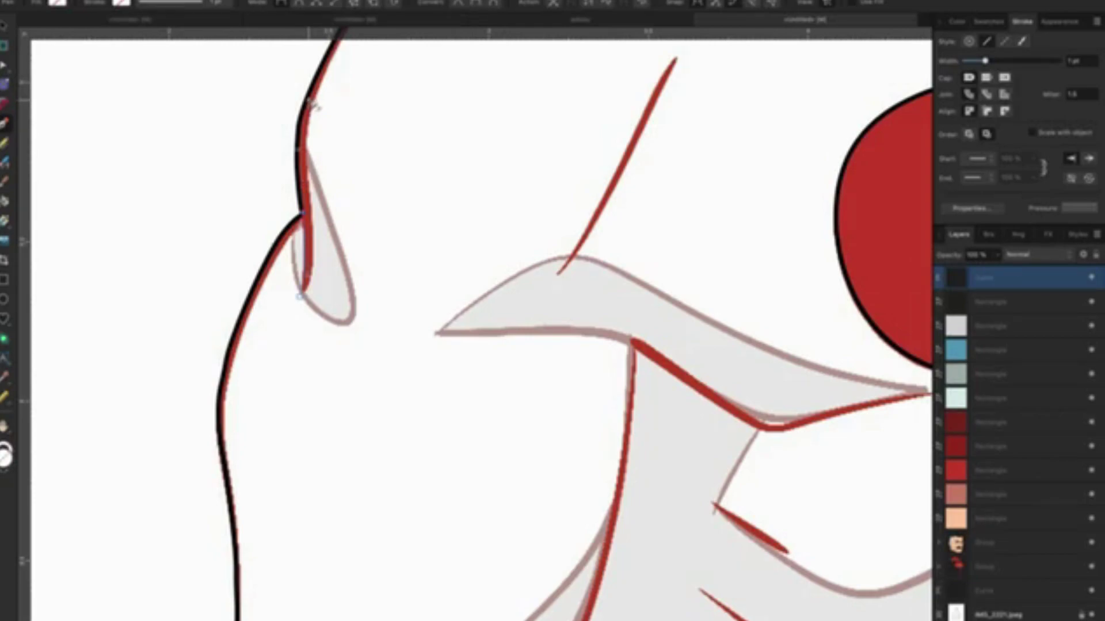
click(310, 101)
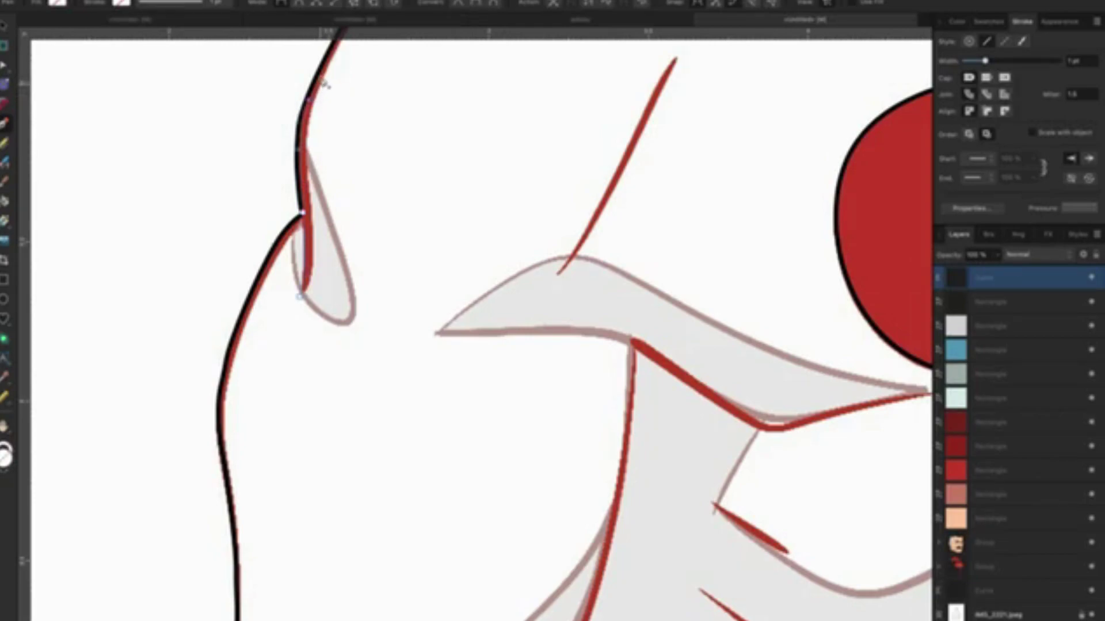
Make the fold line's stroke black, thicker, and tapered with a pressure profile.
click(124, 3)
click(260, 54)
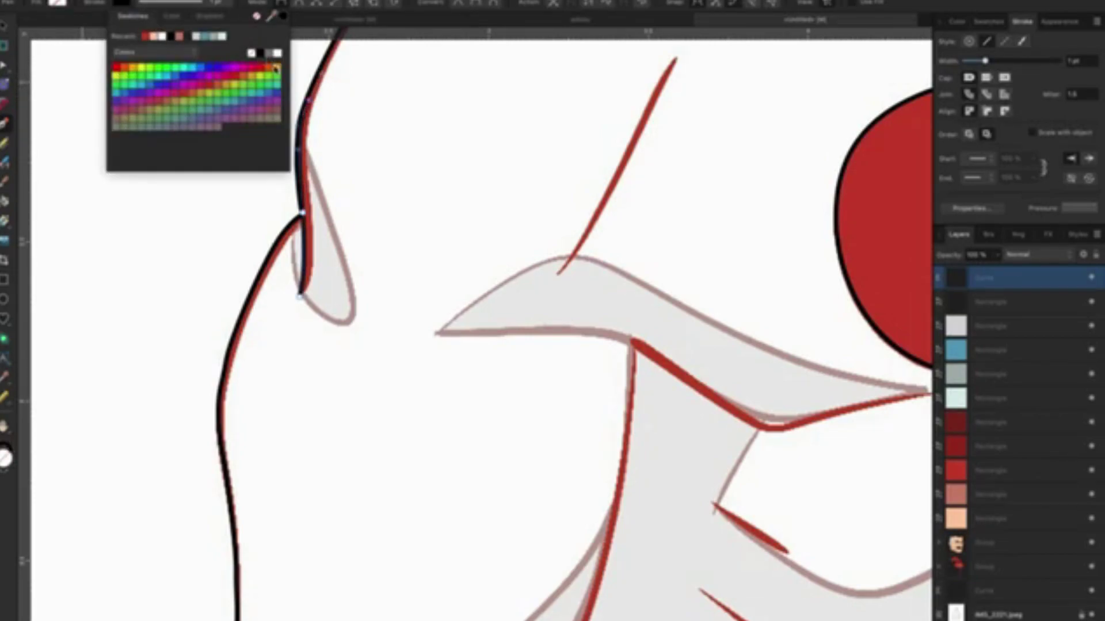
key(v)
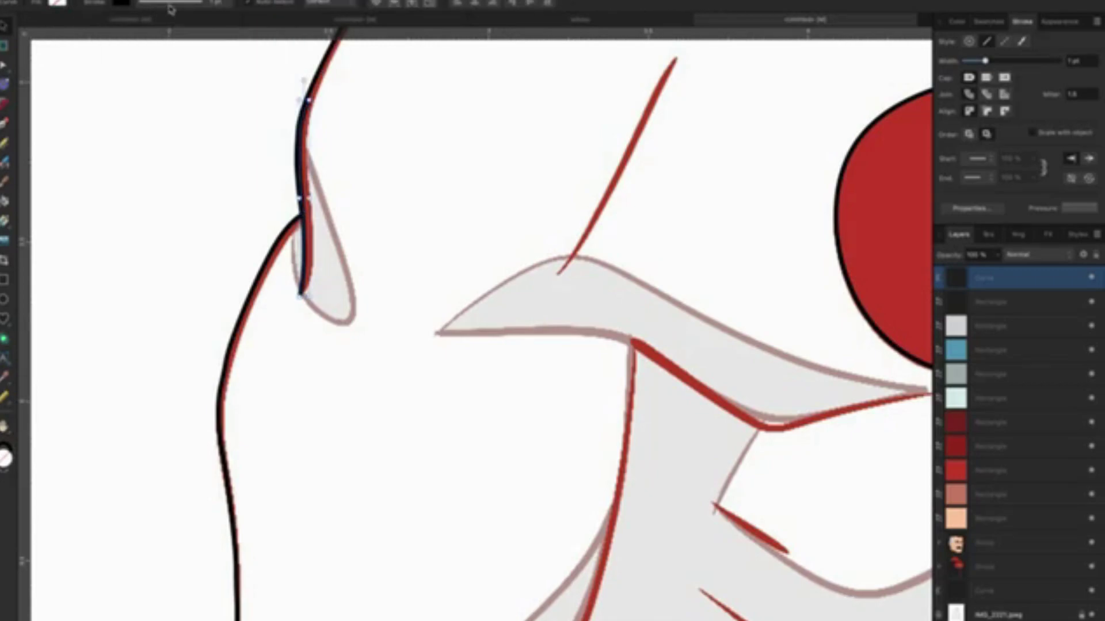
click(170, 6)
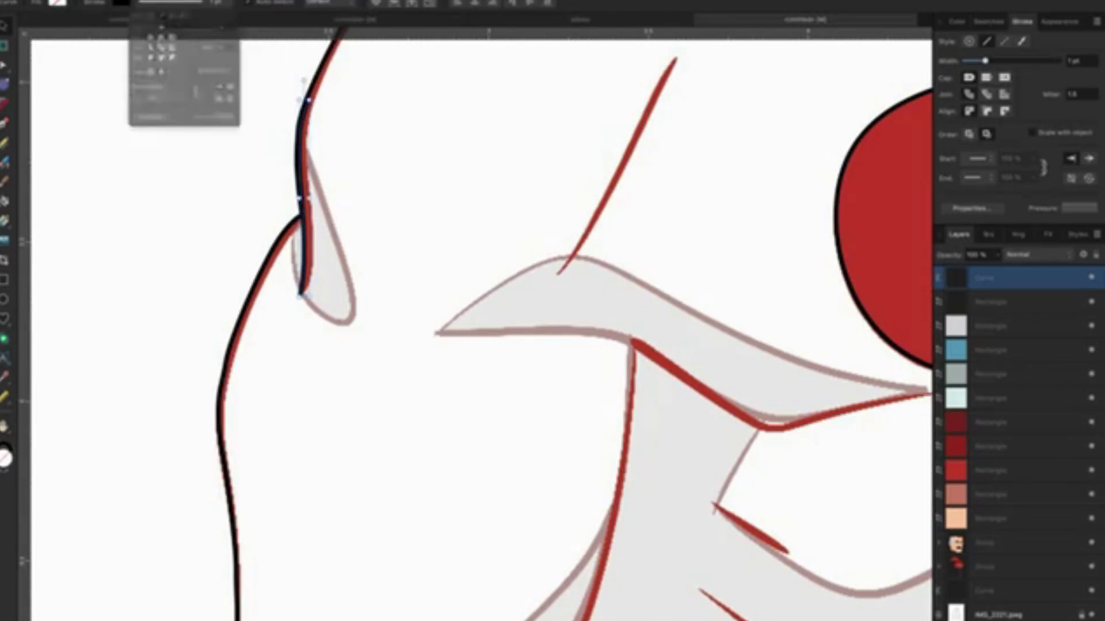
drag(144, 42, 147, 43)
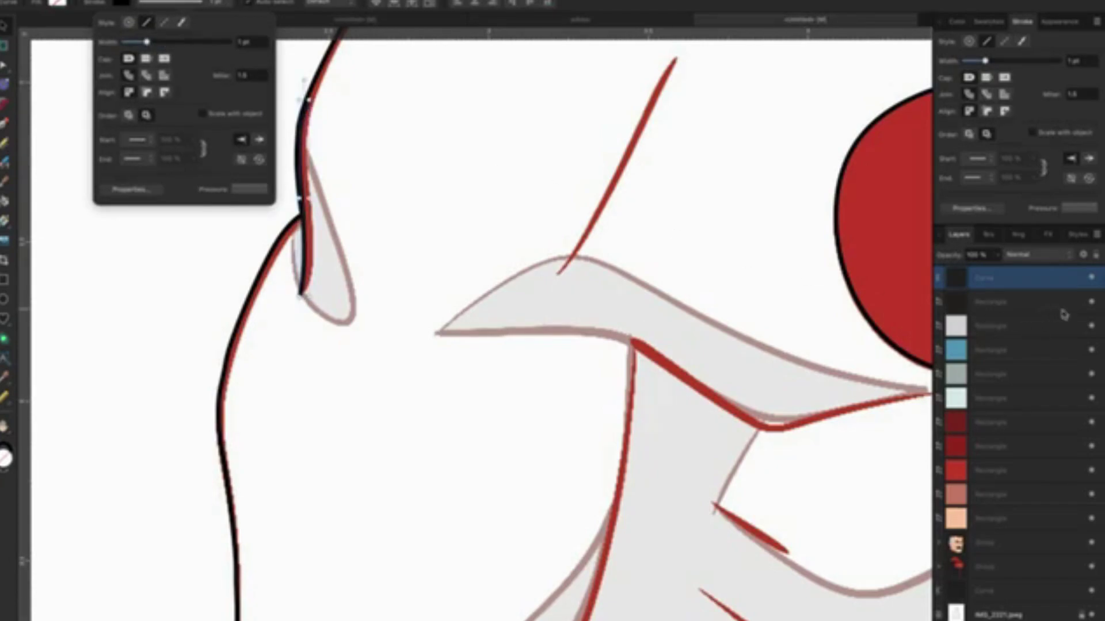
click(1065, 210)
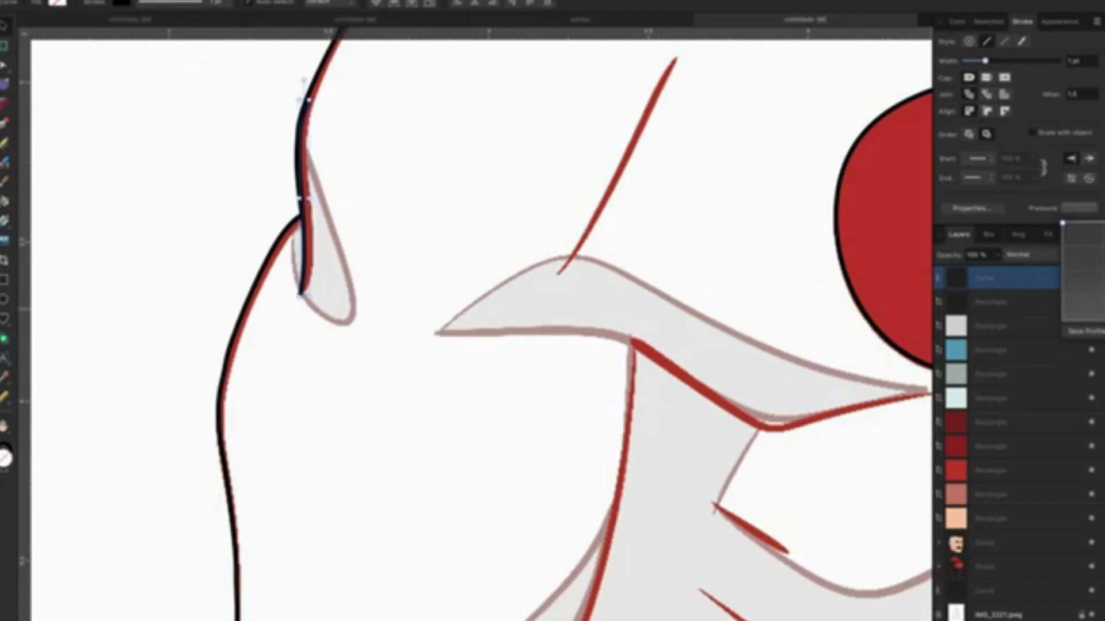
drag(1063, 227, 1086, 299)
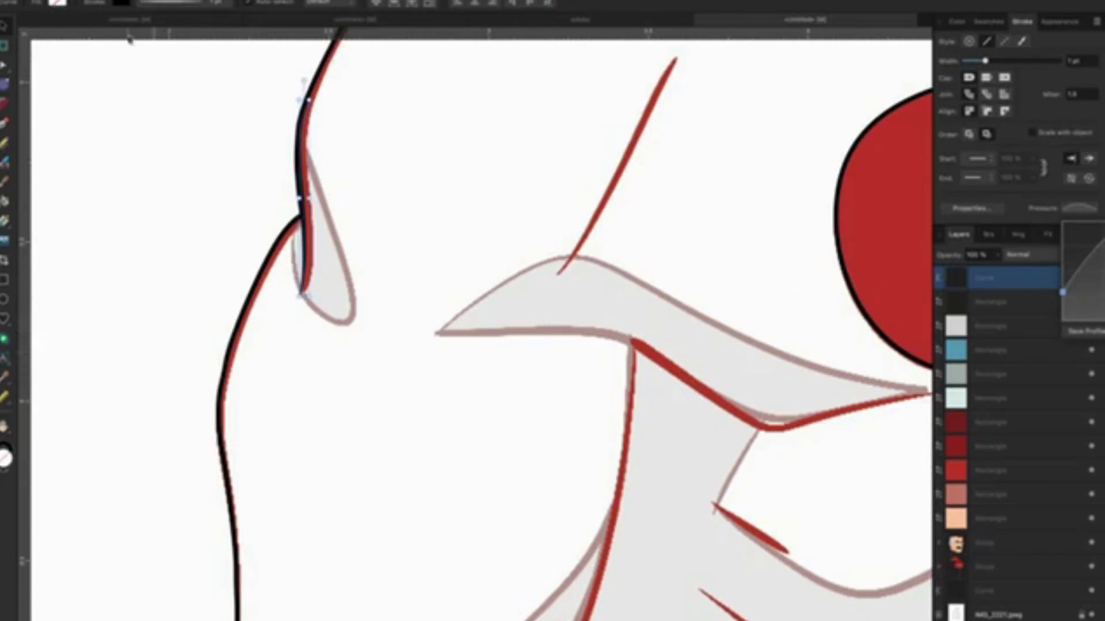
click(229, 167)
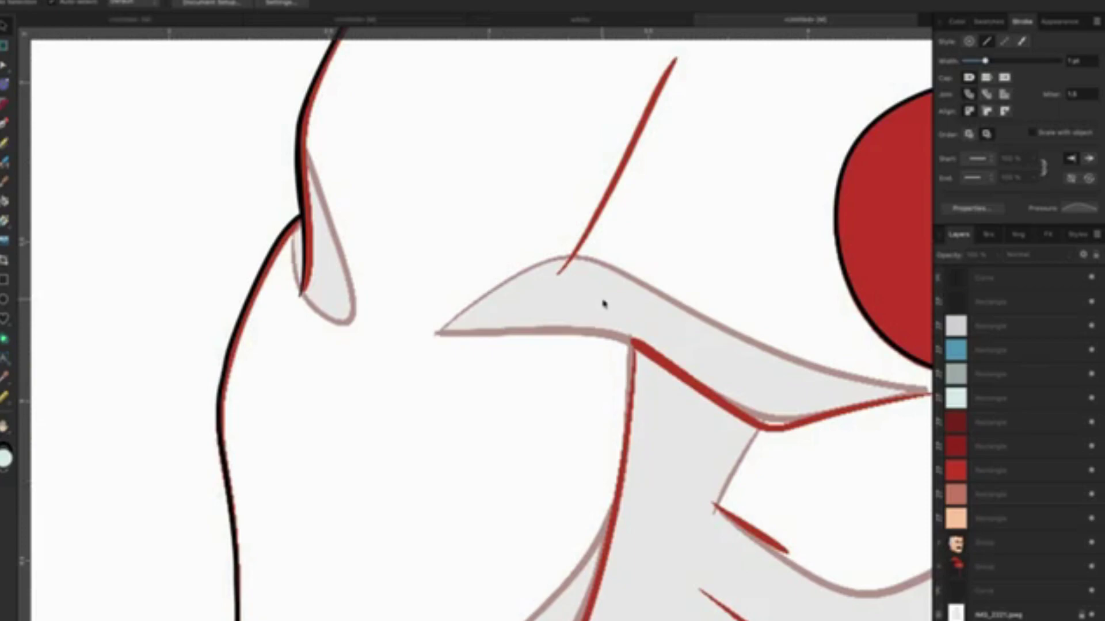
Draw a black ink curve along the diagonal red line on the shoulder.
scroll(602, 303, down, 1)
scroll(603, 303, down, 2)
scroll(603, 303, down, 2)
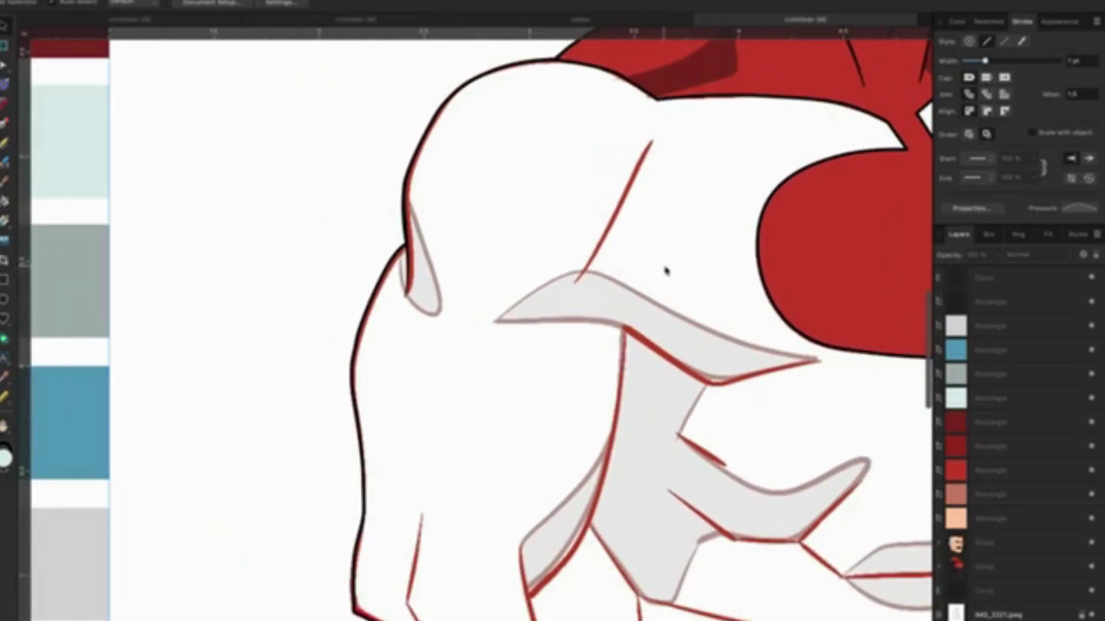
drag(658, 256, 471, 332)
scroll(469, 329, up, 2)
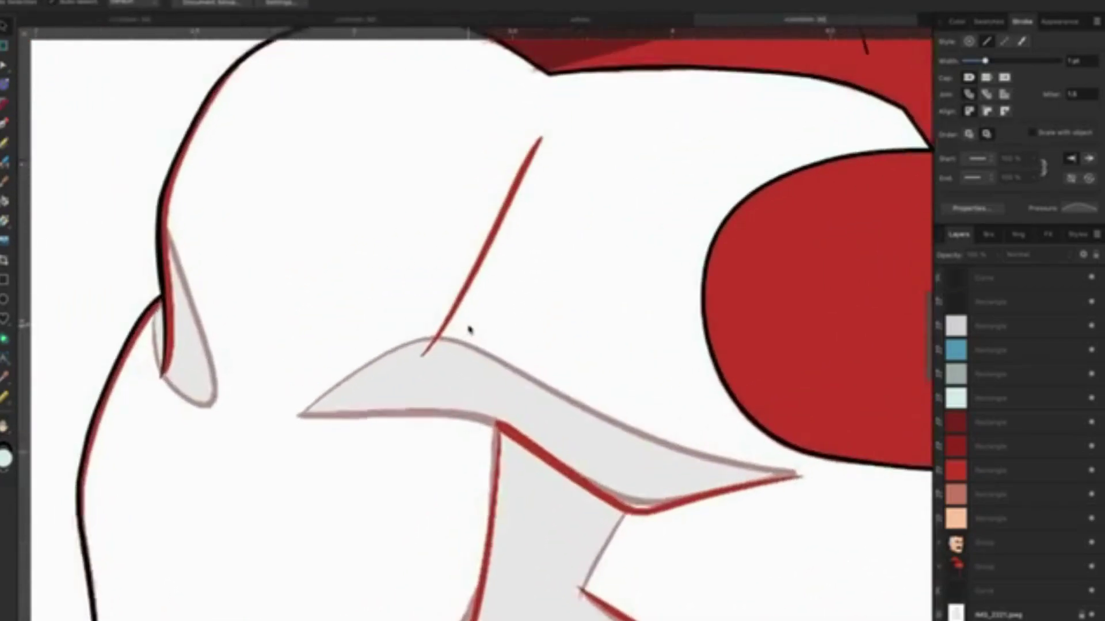
scroll(520, 323, up, 1)
scroll(234, 163, up, 1)
click(6, 123)
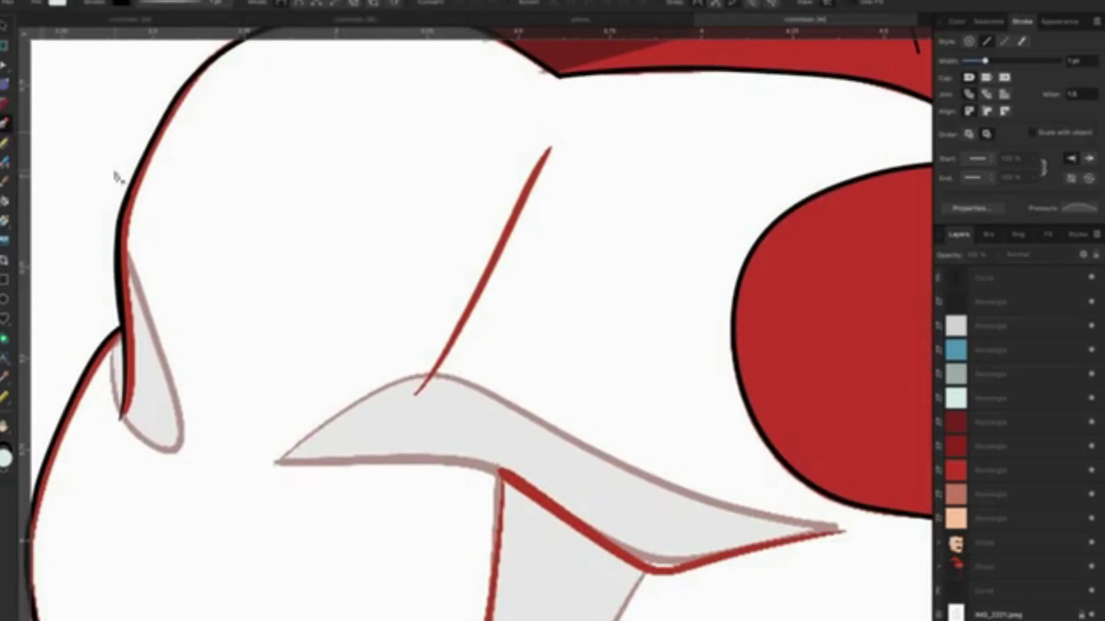
click(409, 397)
drag(508, 233, 567, 138)
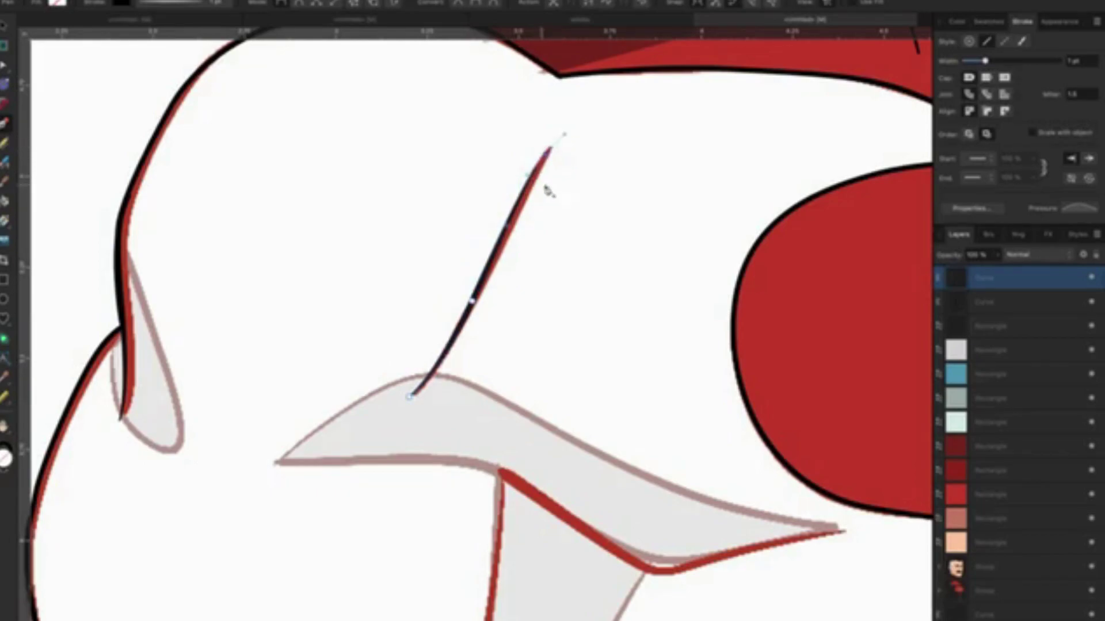
key(v)
Extend the new line's upper end to the red tip and make its stroke much thicker.
click(488, 191)
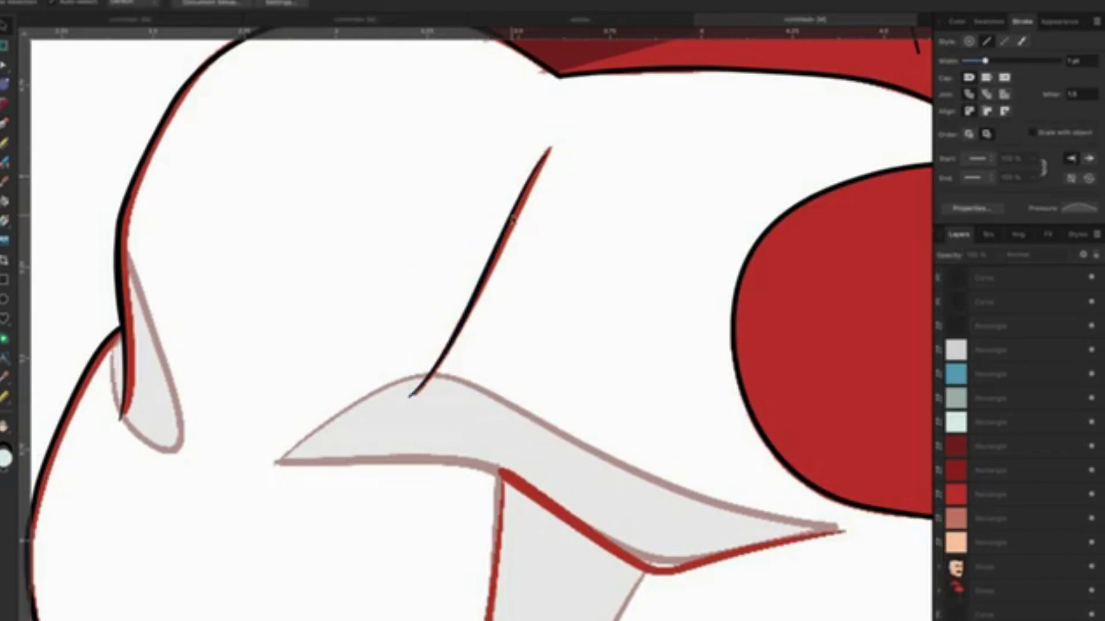
click(510, 221)
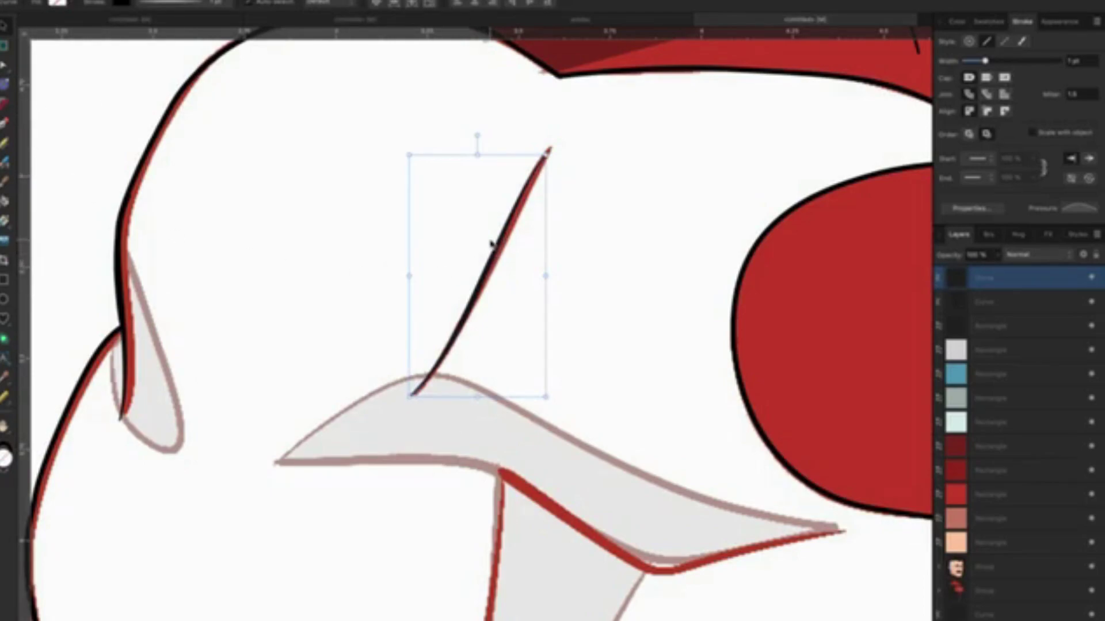
ctrl+scroll(491, 245, up, 3)
scroll(503, 234, up, 2)
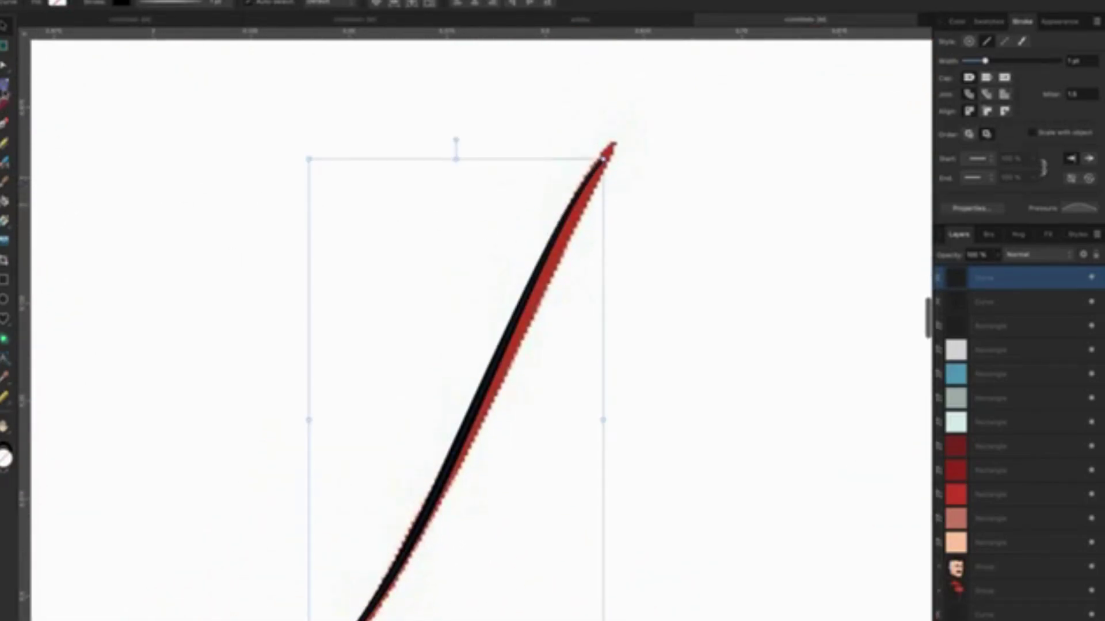
key(a)
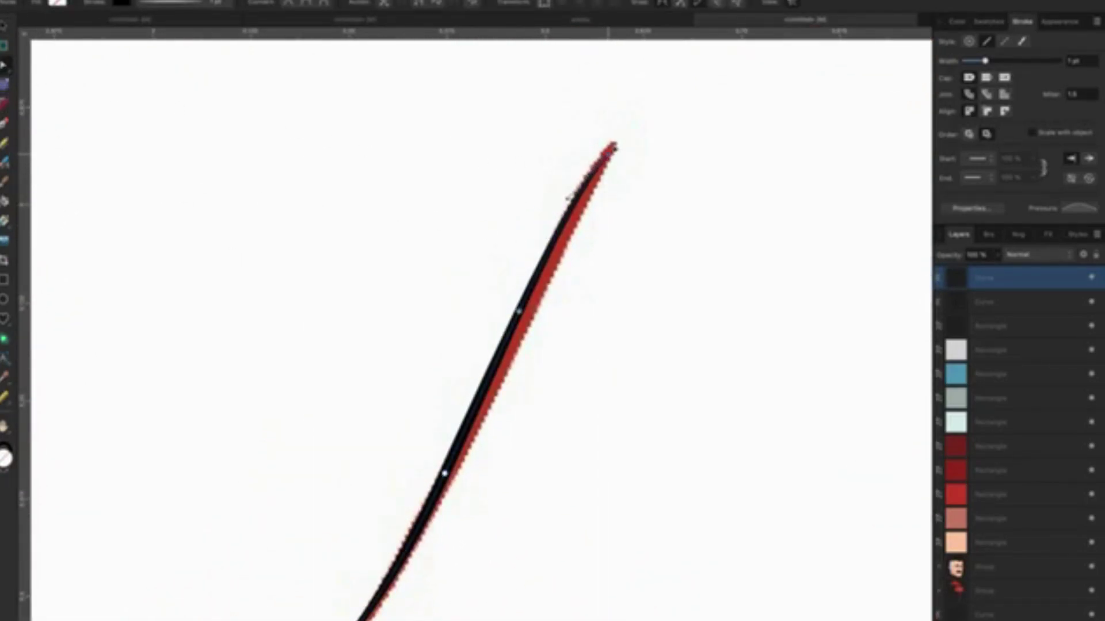
drag(603, 159, 616, 143)
click(167, 3)
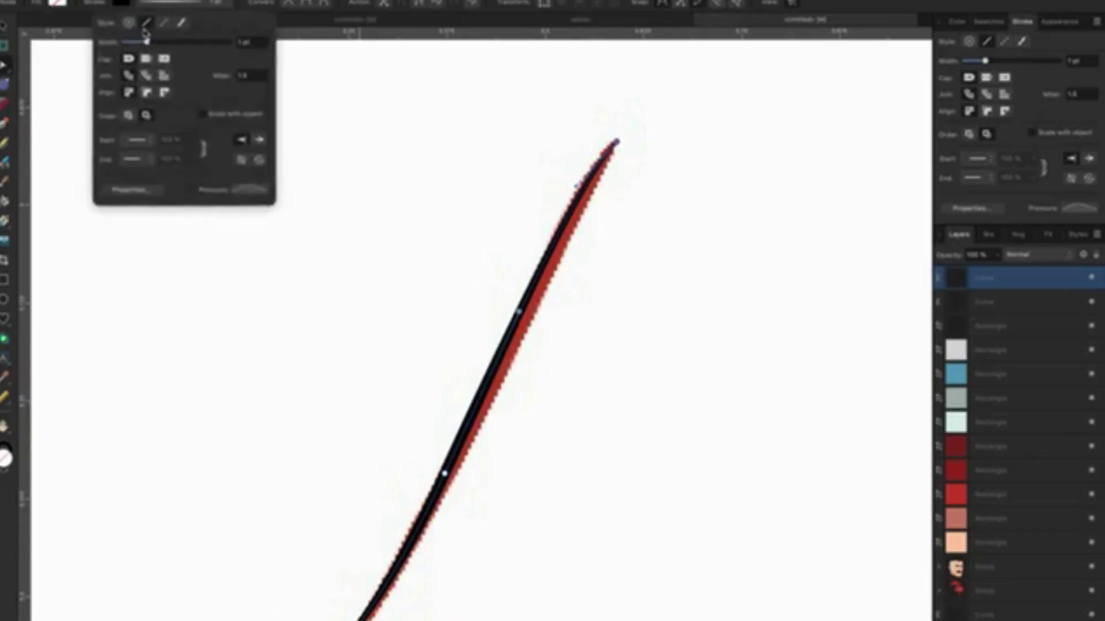
drag(143, 43, 148, 43)
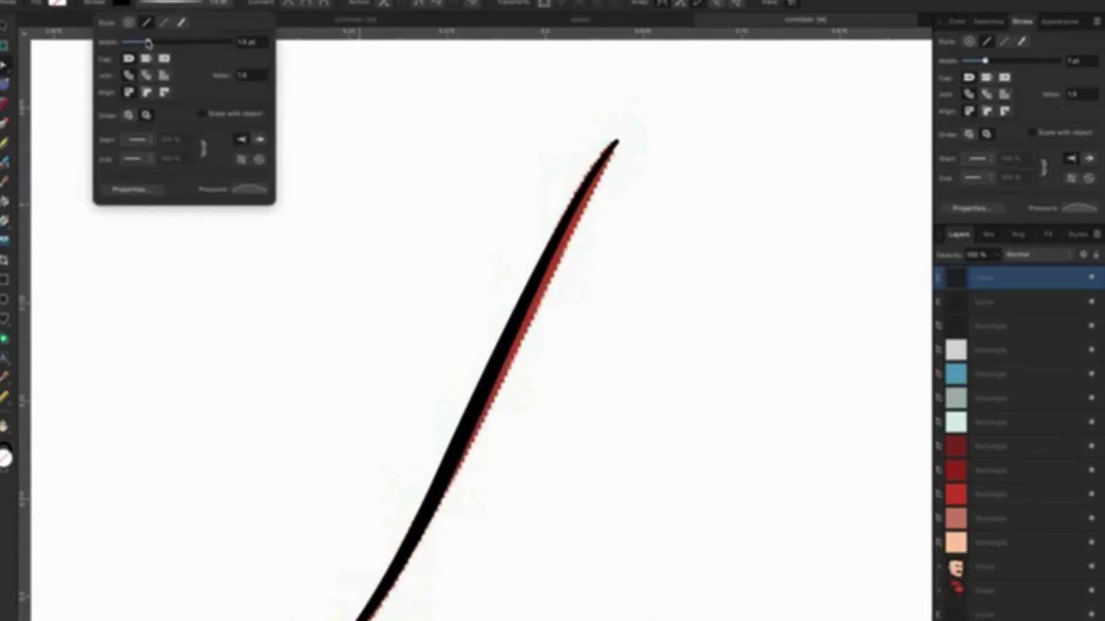
key(v)
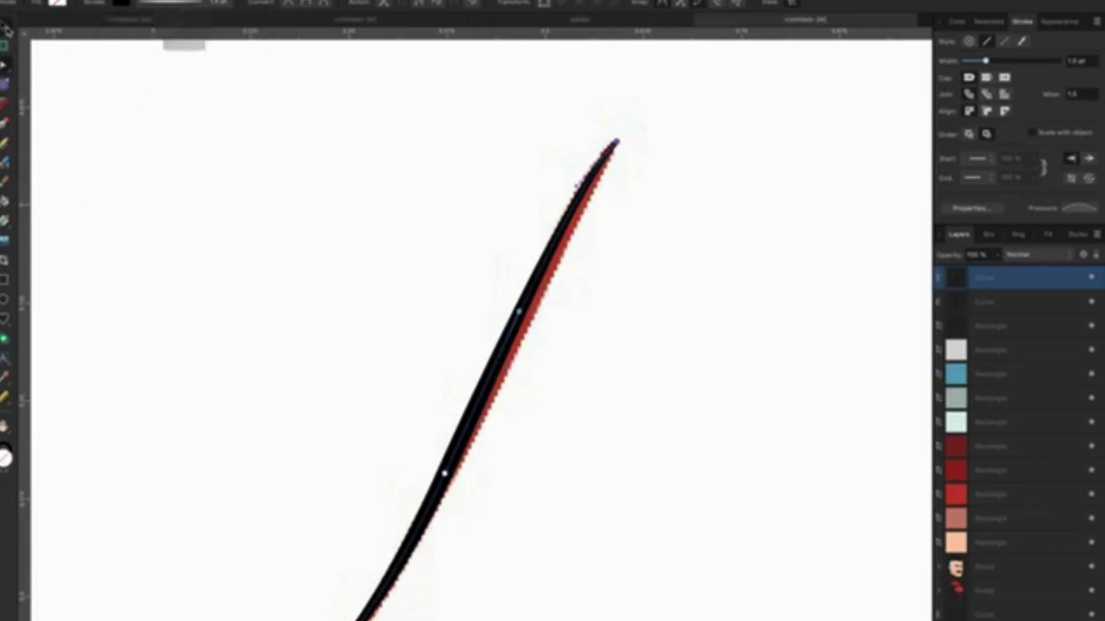
click(678, 364)
scroll(677, 364, down, 3)
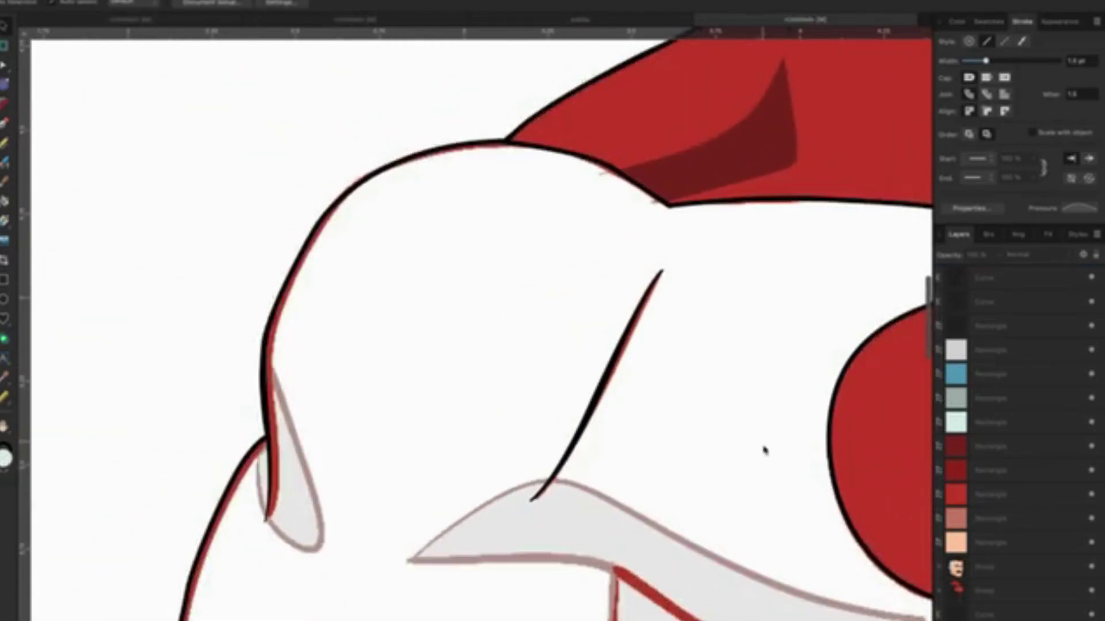
Ink a Pen line from the white shape's bottom edge up along the red fold.
scroll(764, 451, down, 2)
scroll(765, 449, down, 3)
scroll(764, 450, down, 2)
scroll(753, 440, down, 2)
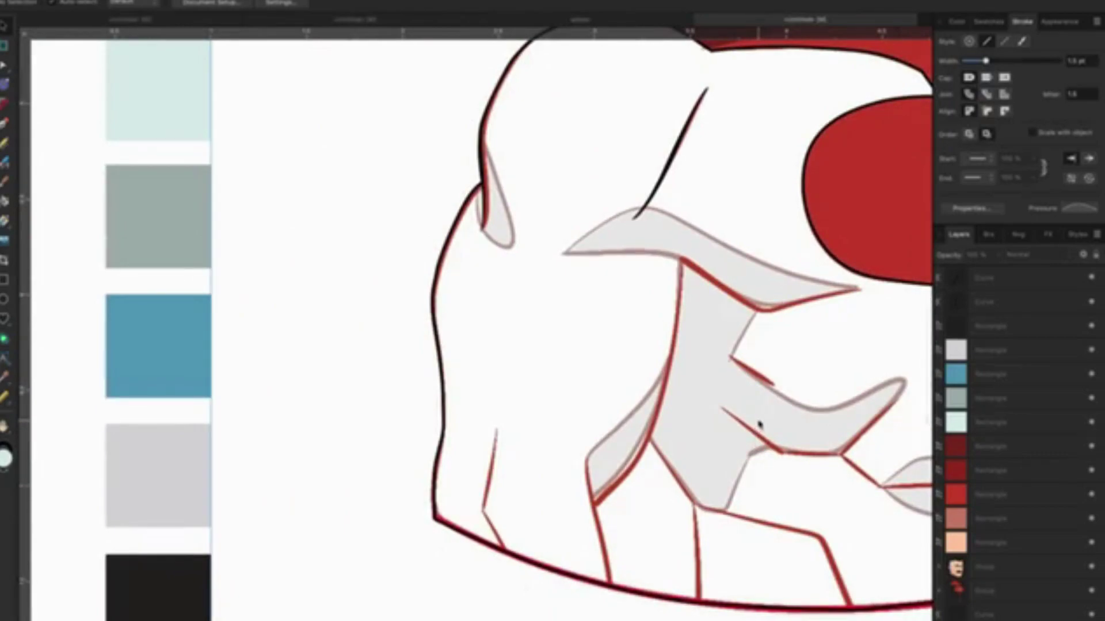
mouse_move(760, 424)
mouse_down()
mouse_move(434, 424)
mouse_move(412, 436)
mouse_move(512, 400)
mouse_up()
scroll(197, 408, up, 2)
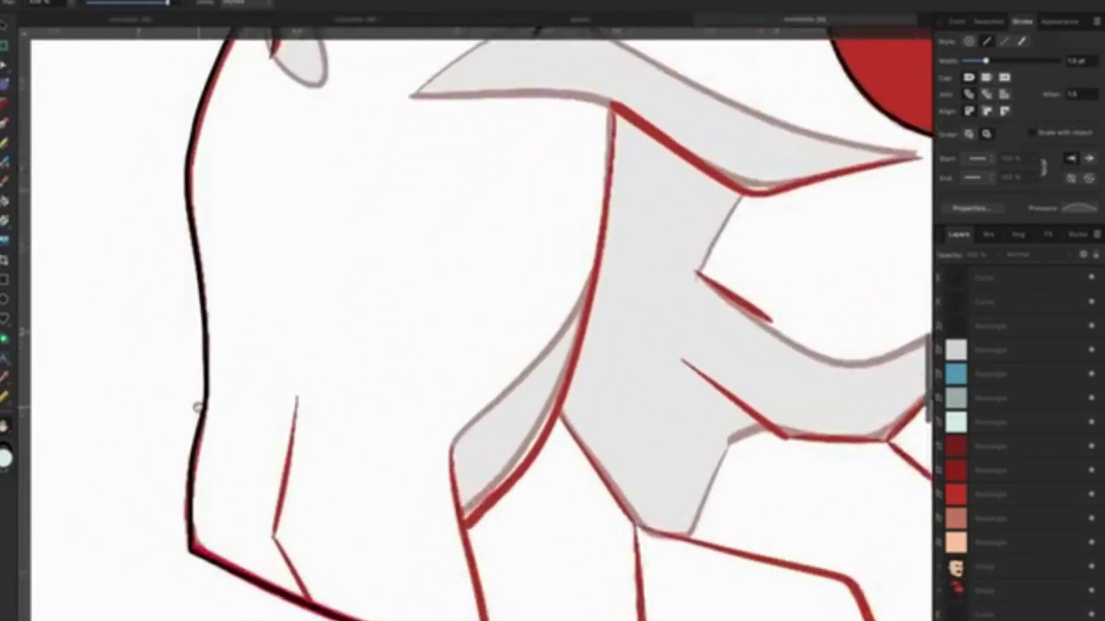
scroll(202, 451, up, 2)
scroll(281, 456, up, 1)
scroll(285, 457, up, 1)
scroll(284, 456, down, 1)
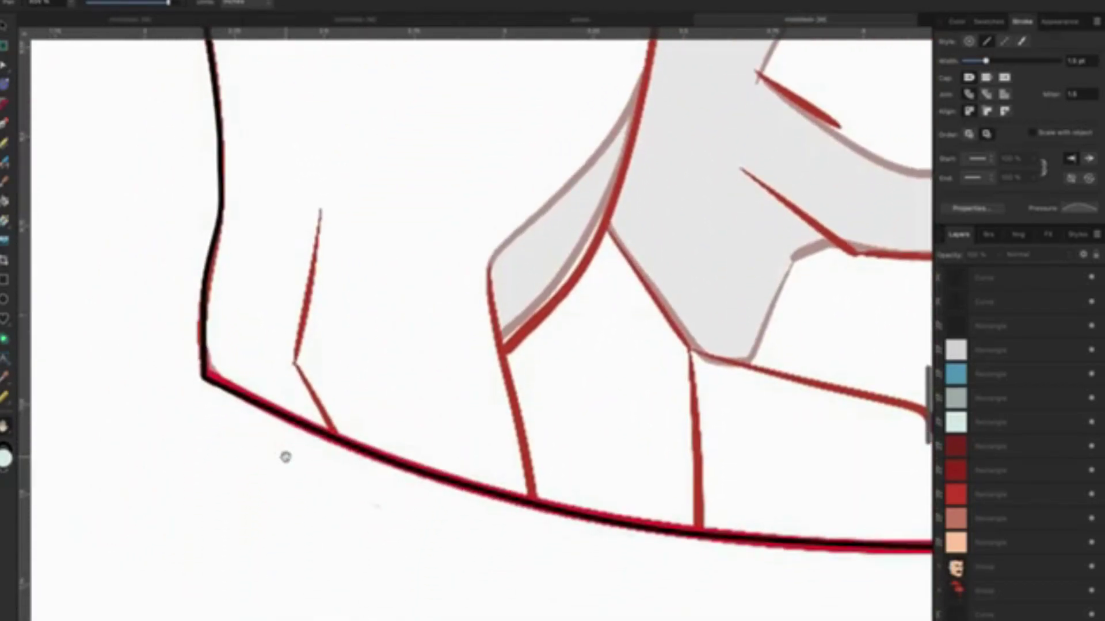
key(p)
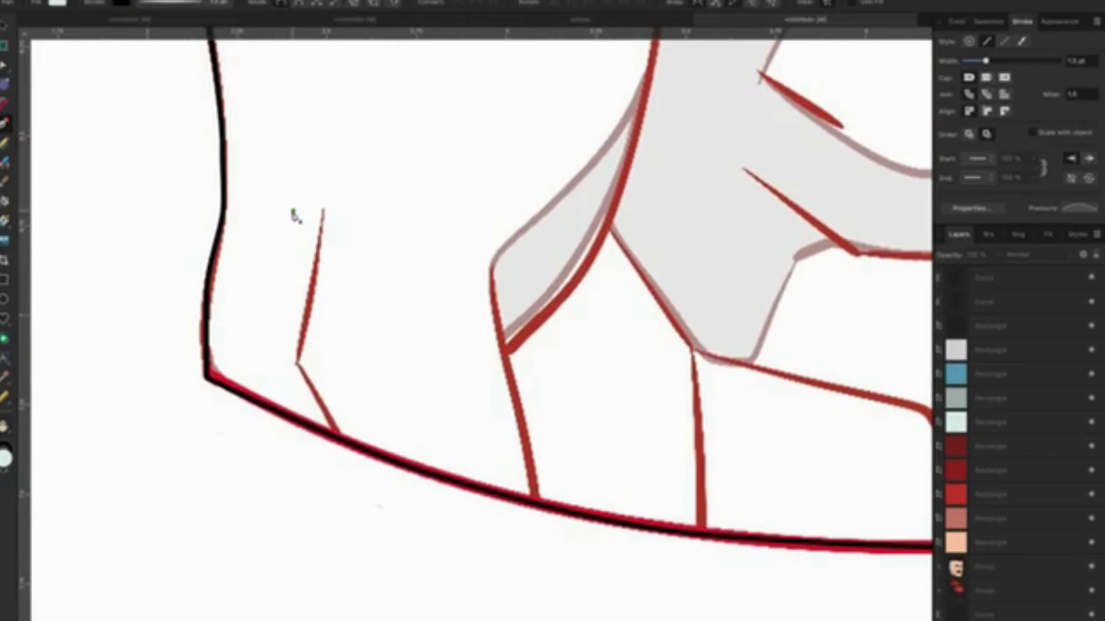
click(338, 437)
click(298, 362)
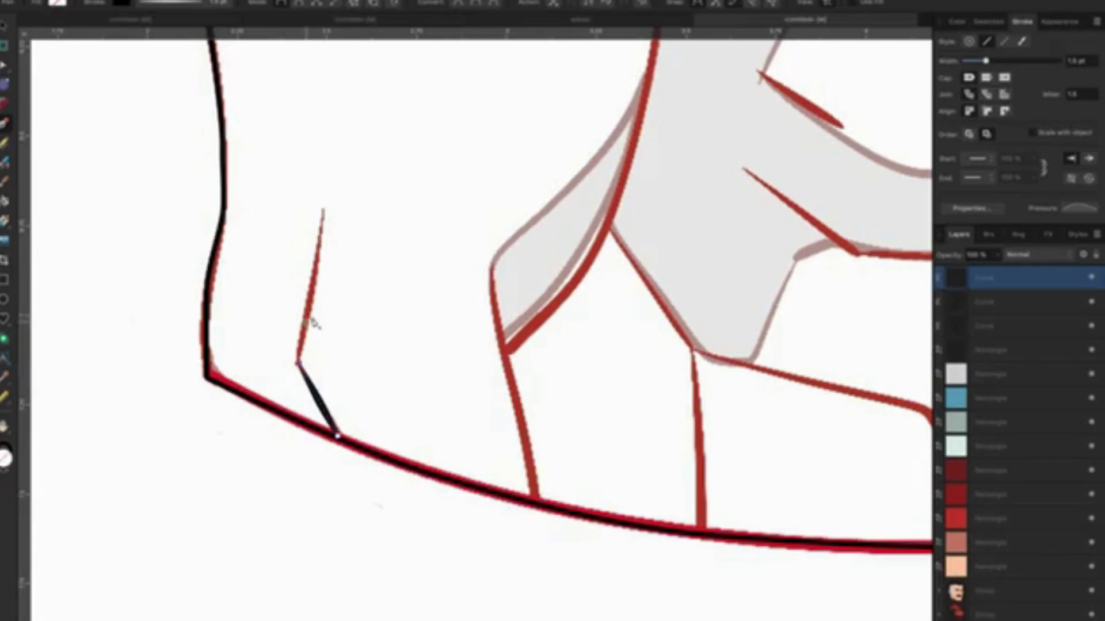
drag(317, 279, 325, 242)
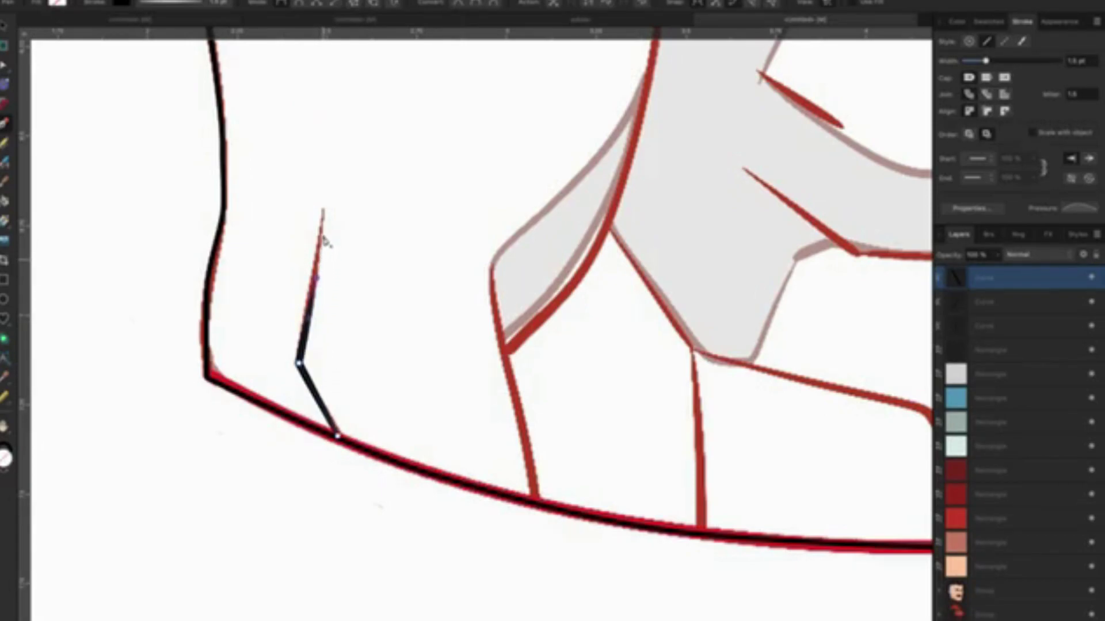
click(322, 210)
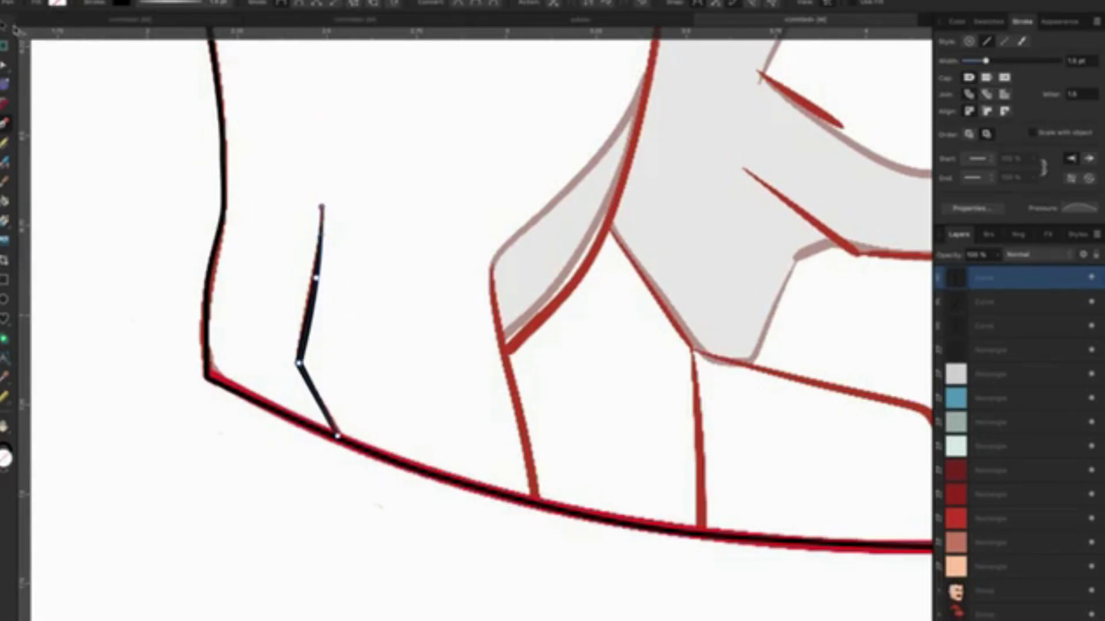
click(7, 26)
click(518, 159)
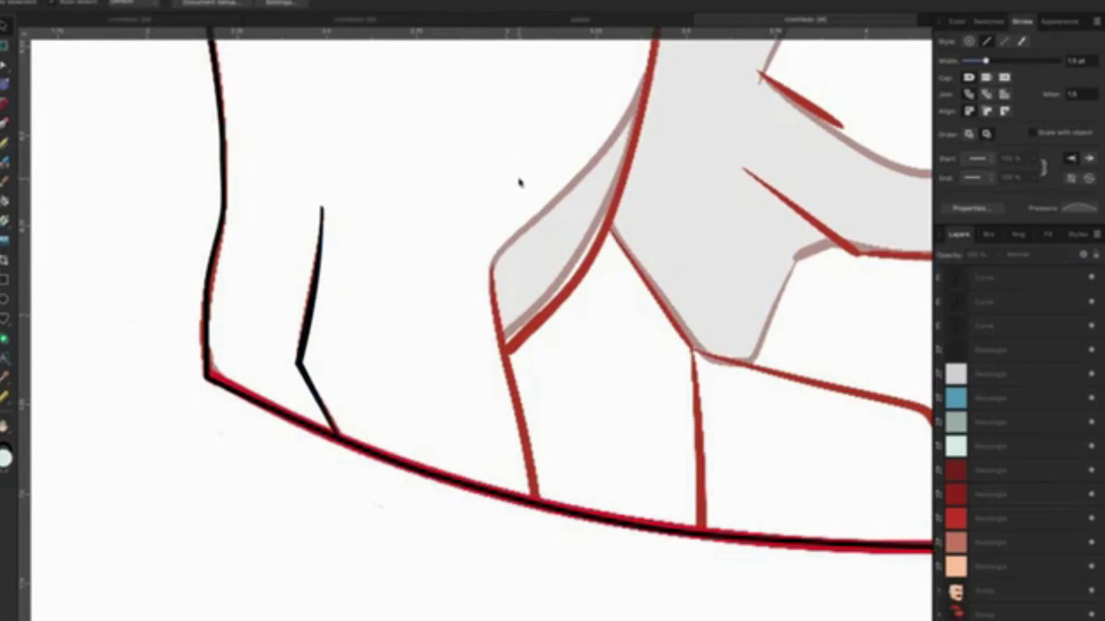
Trace a second black curve up along the neighbouring red fold line.
mouse_move(520, 183)
mouse_down()
mouse_move(387, 189)
mouse_move(281, 148)
mouse_up()
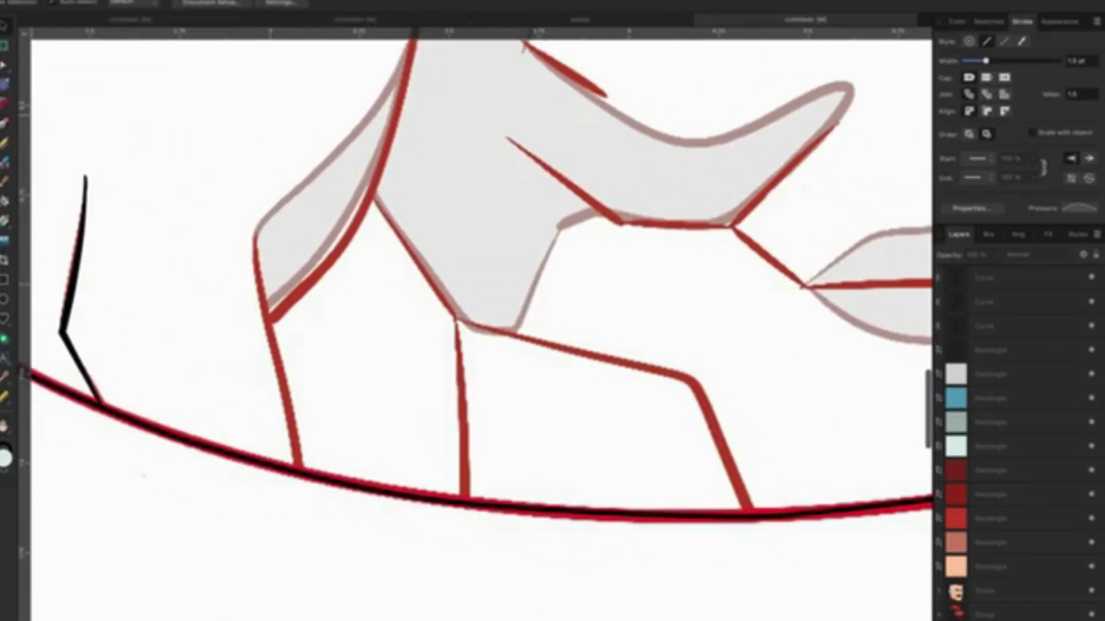
click(5, 122)
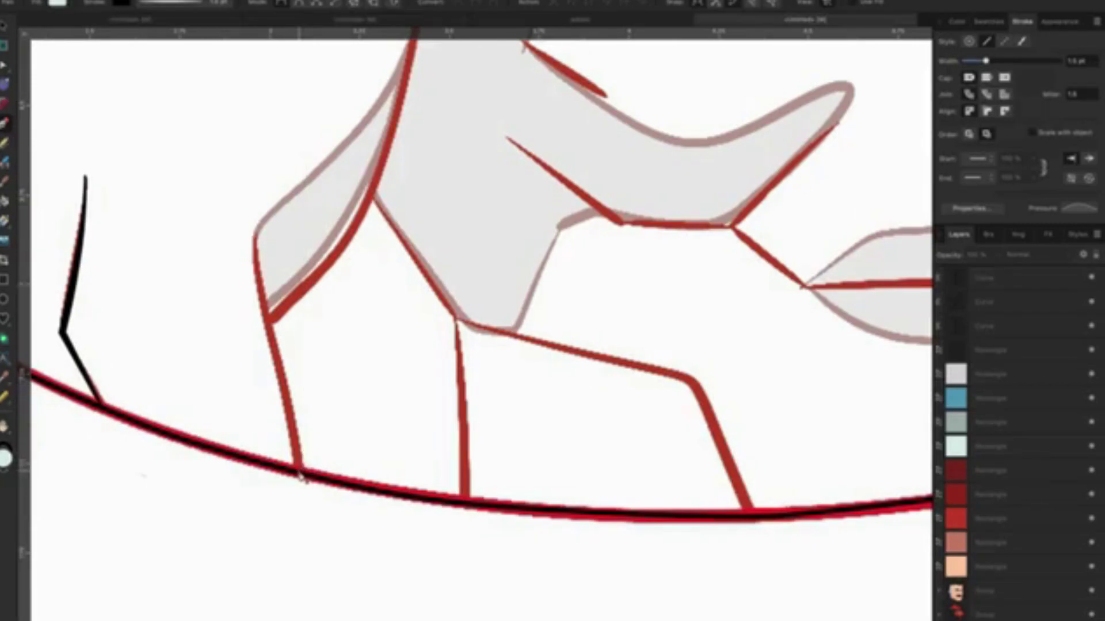
drag(298, 472, 263, 298)
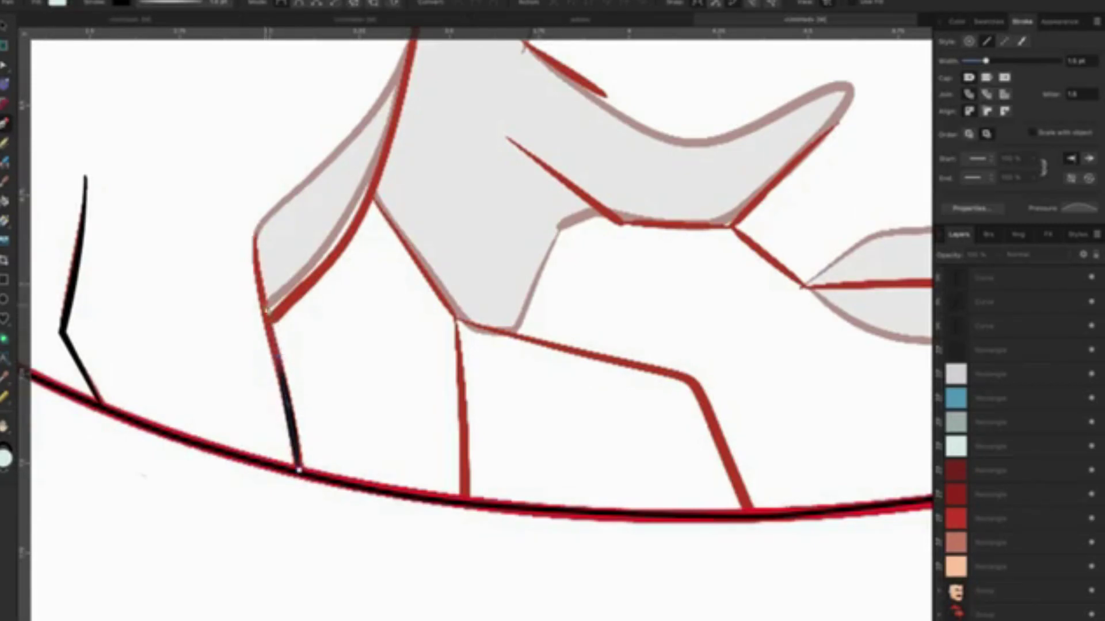
drag(262, 217, 288, 193)
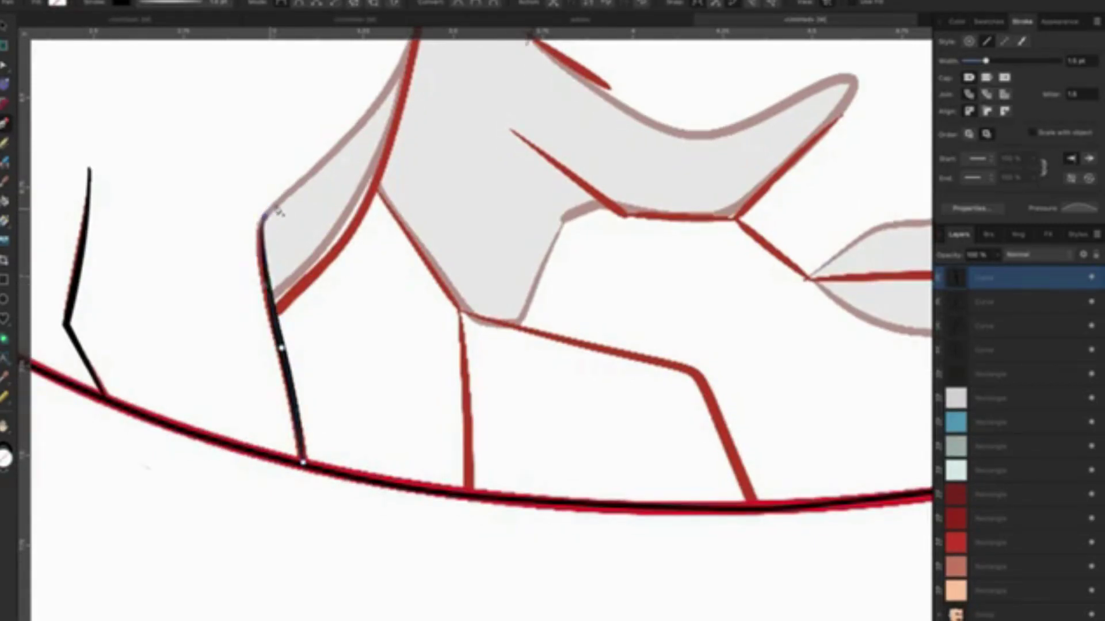
scroll(285, 190, up, 2)
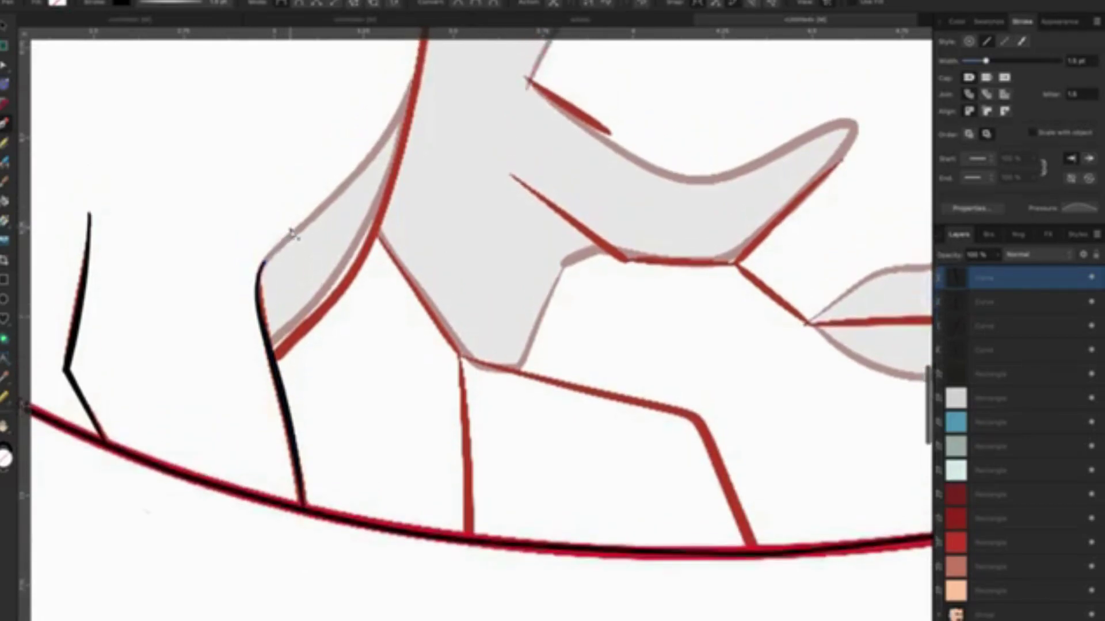
scroll(287, 219, up, 3)
key(v)
click(242, 223)
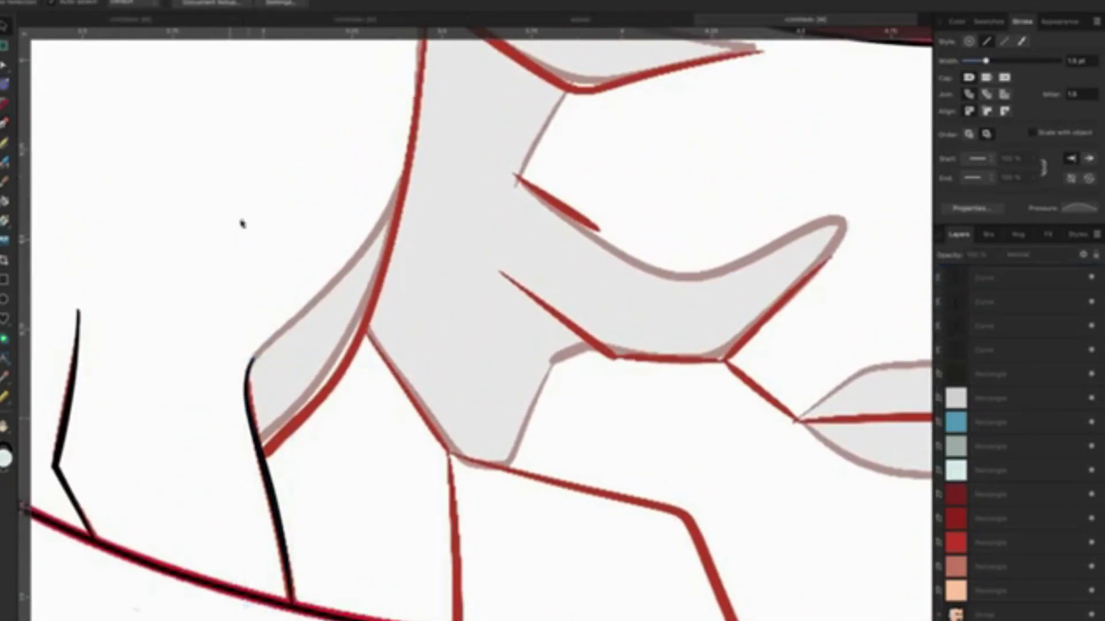
Start a new black segment from the curve's end, following the fold's inner red edge.
click(5, 122)
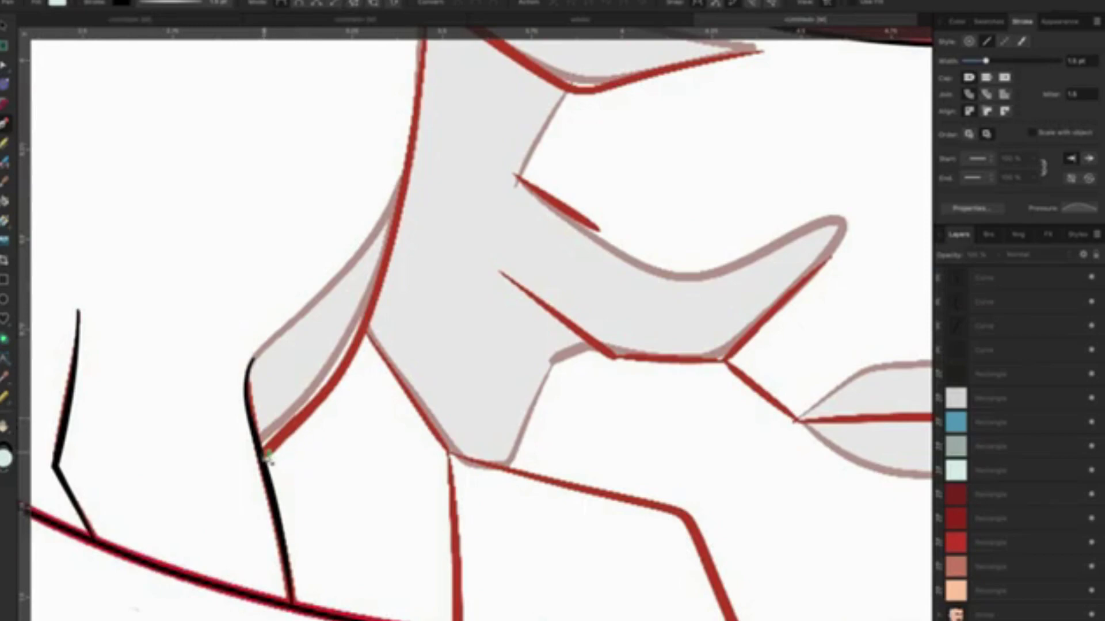
click(262, 455)
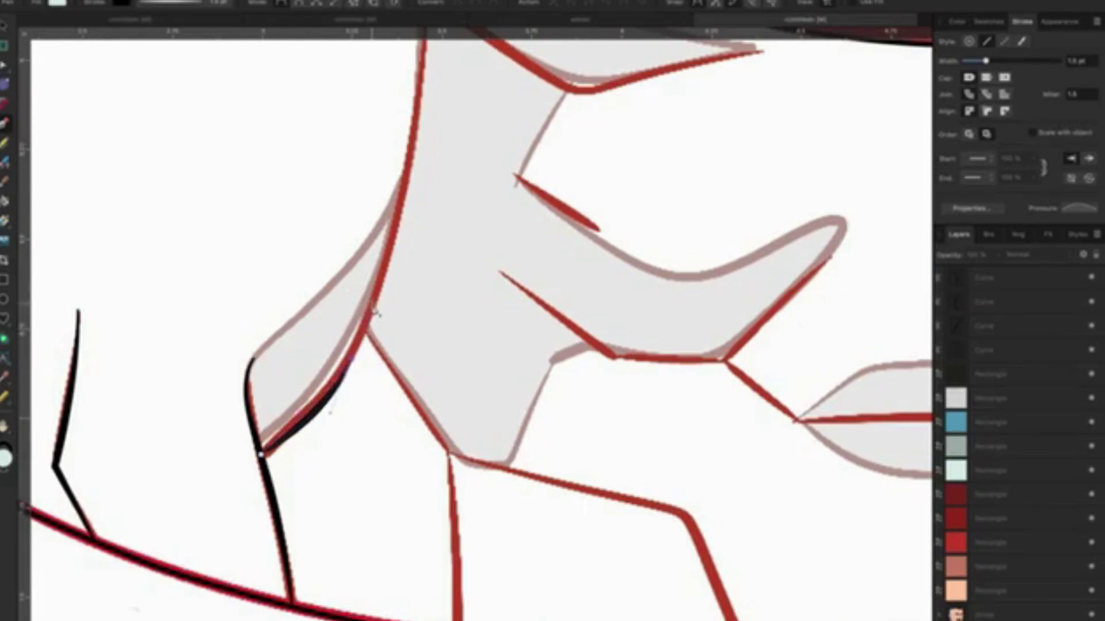
drag(351, 360, 378, 317)
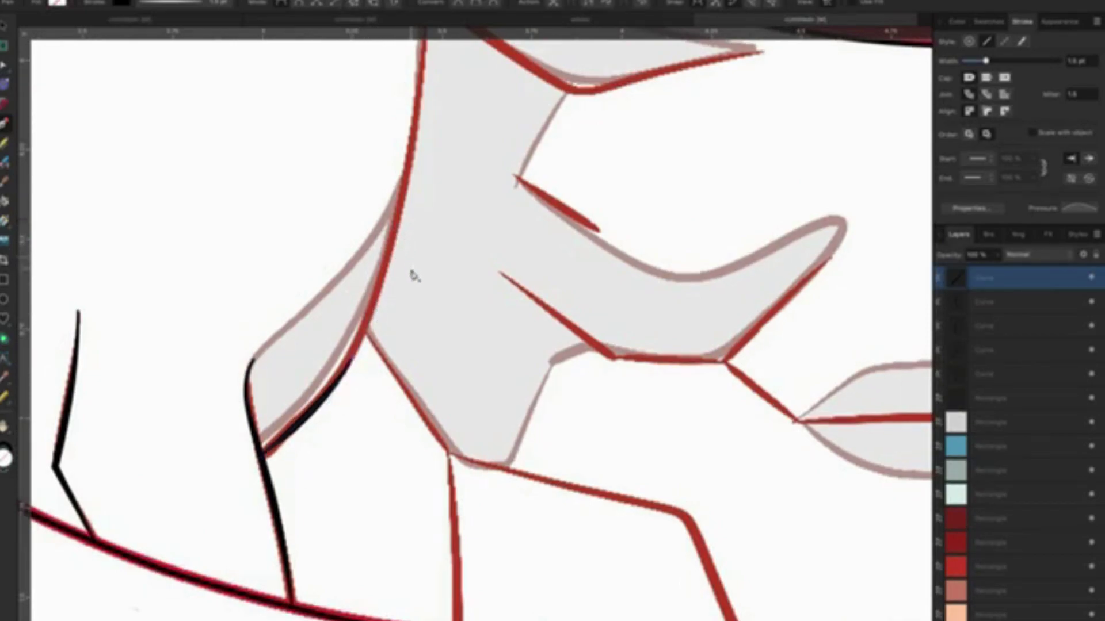
scroll(394, 337, up, 3)
Continue the ink curve up the red line and end it at the red corner.
drag(405, 285, 412, 250)
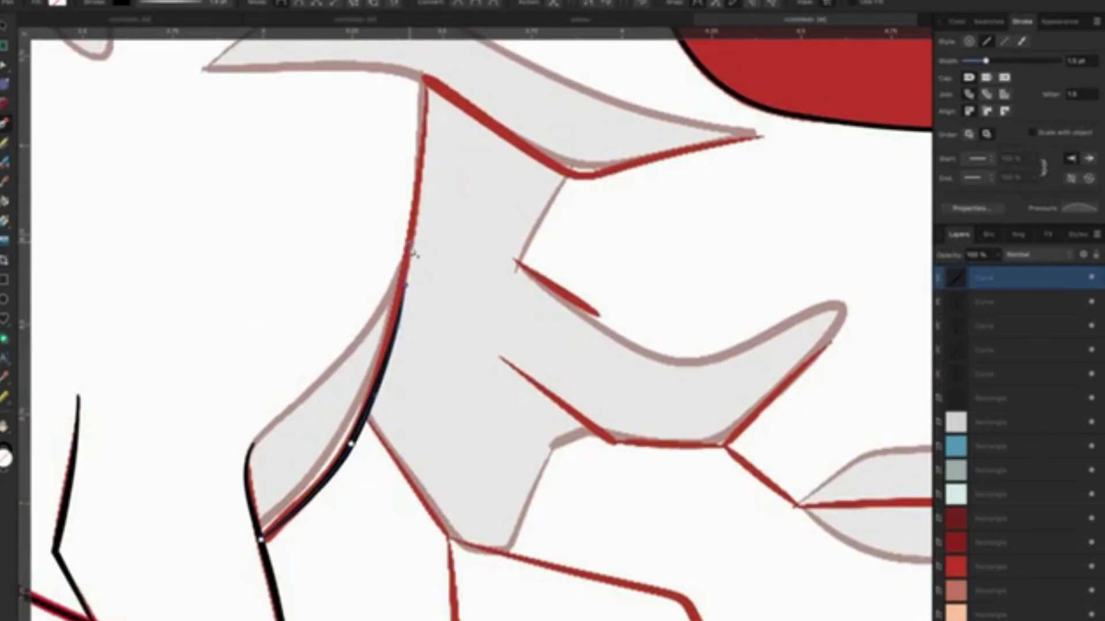
scroll(413, 253, up, 5)
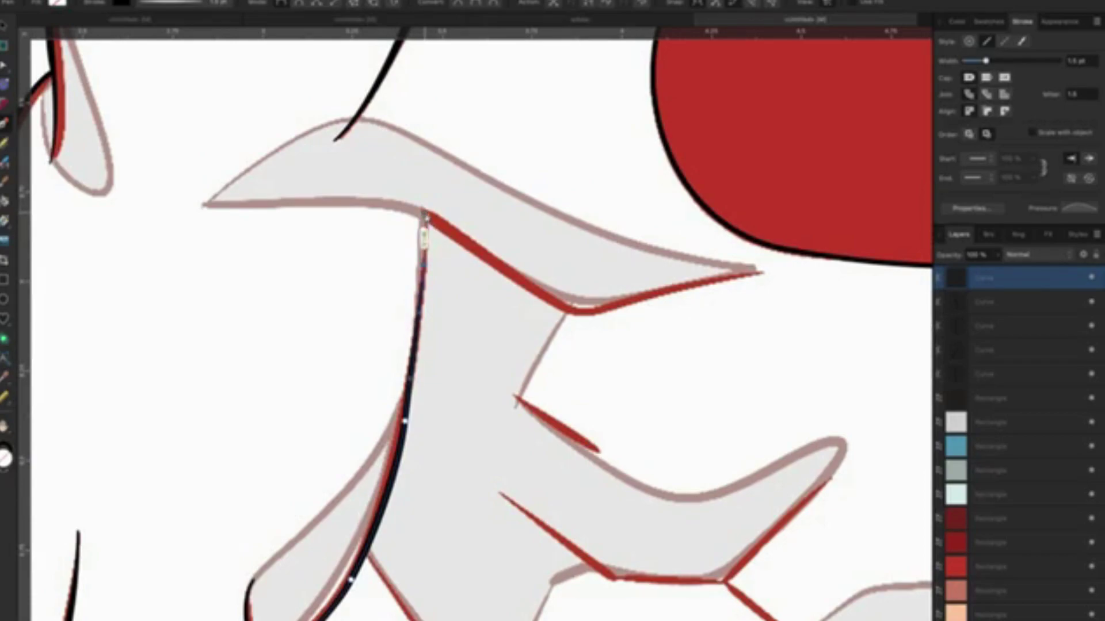
click(424, 217)
scroll(464, 315, up, 1)
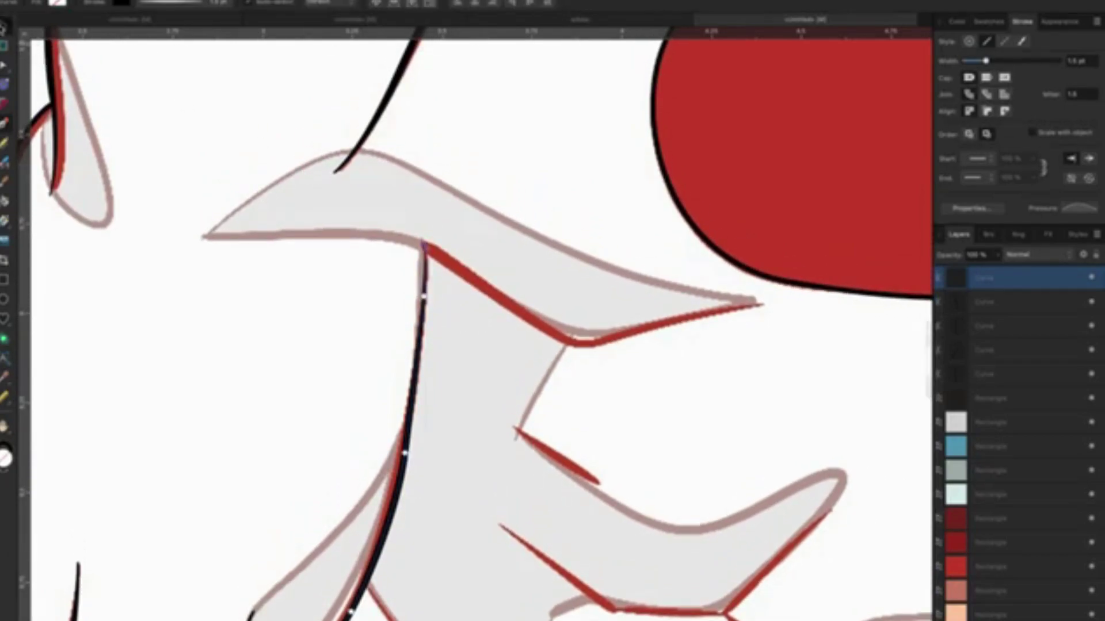
key(v)
Thicken the long black fold curve's stroke width to 2 pt.
click(325, 170)
scroll(469, 247, down, 3)
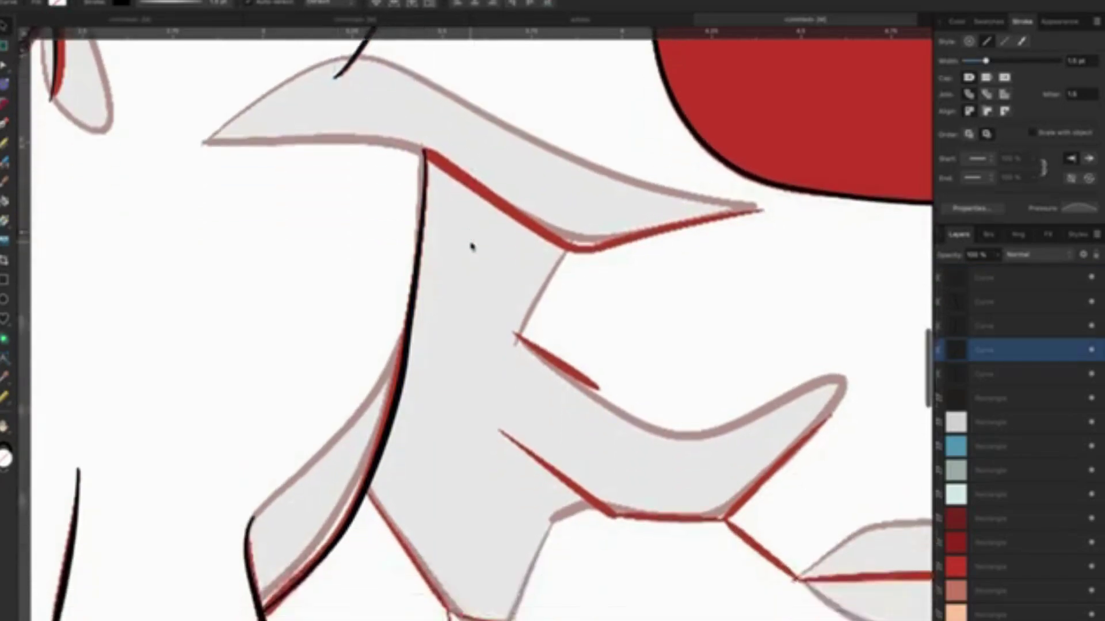
scroll(469, 248, down, 4)
scroll(469, 247, up, 4)
scroll(469, 247, down, 1)
click(418, 274)
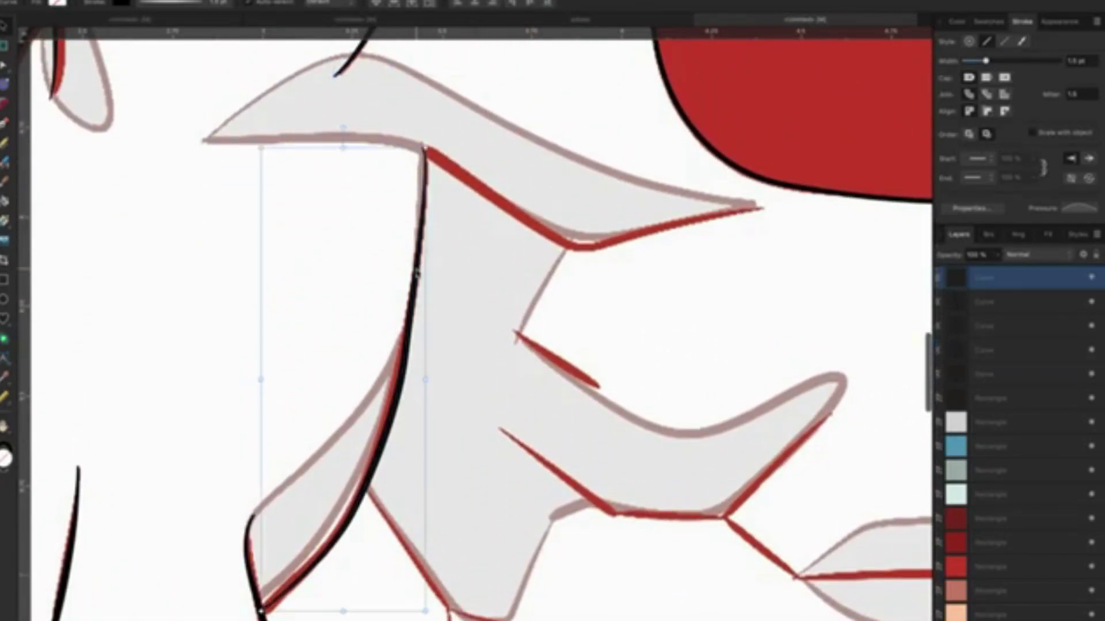
click(151, 5)
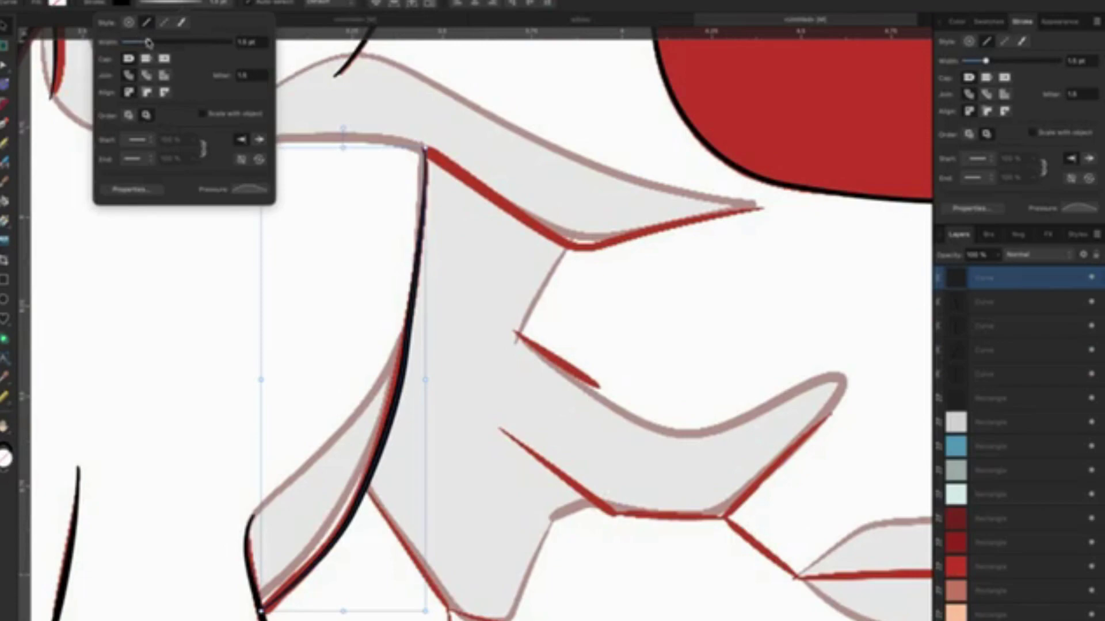
click(248, 42)
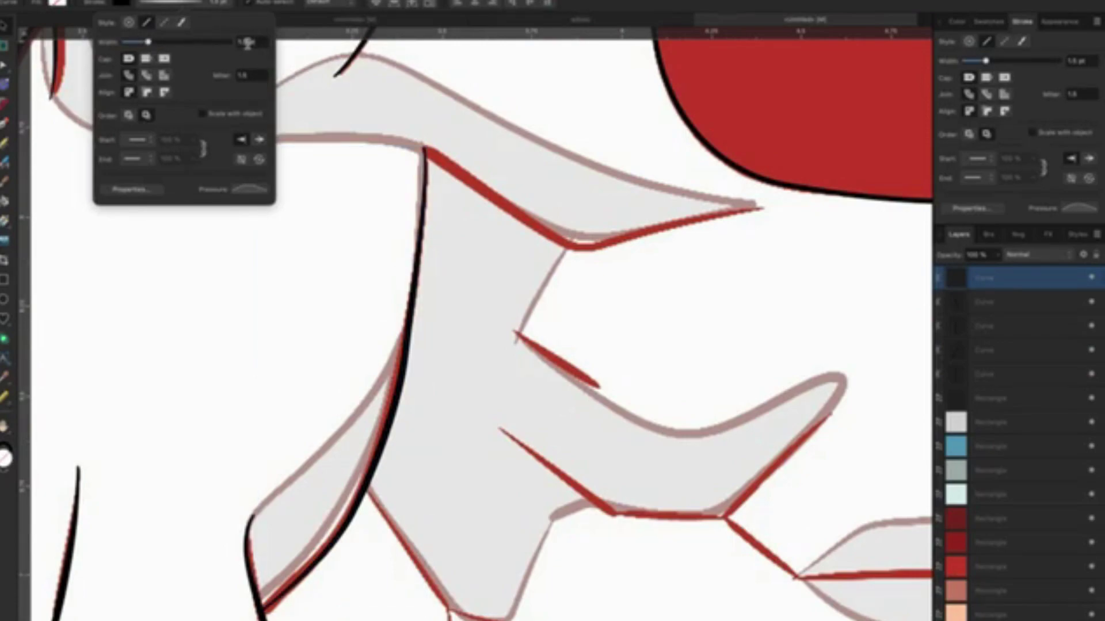
text(56)
key(Return)
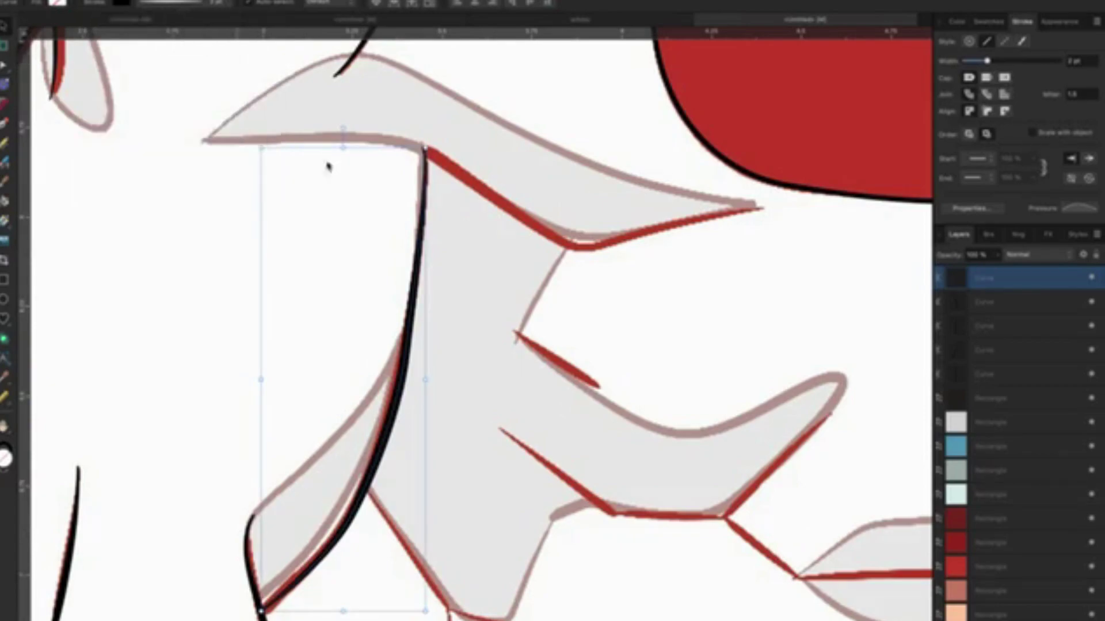
click(328, 167)
Pencil a black stroke along the upper red diagonal edge.
scroll(589, 252, down, 3)
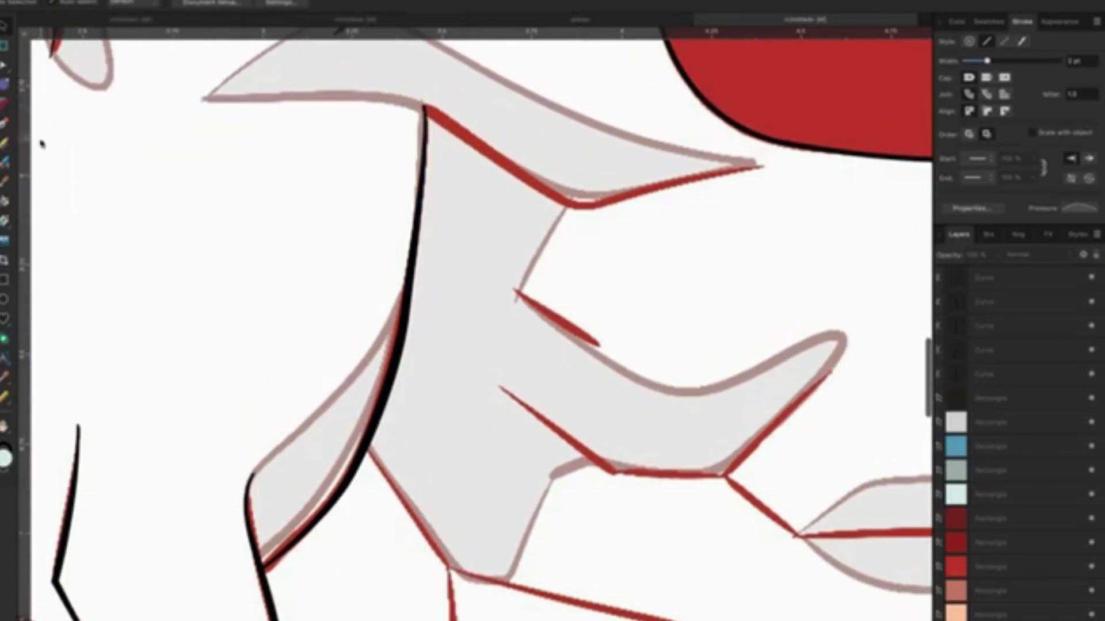
click(6, 124)
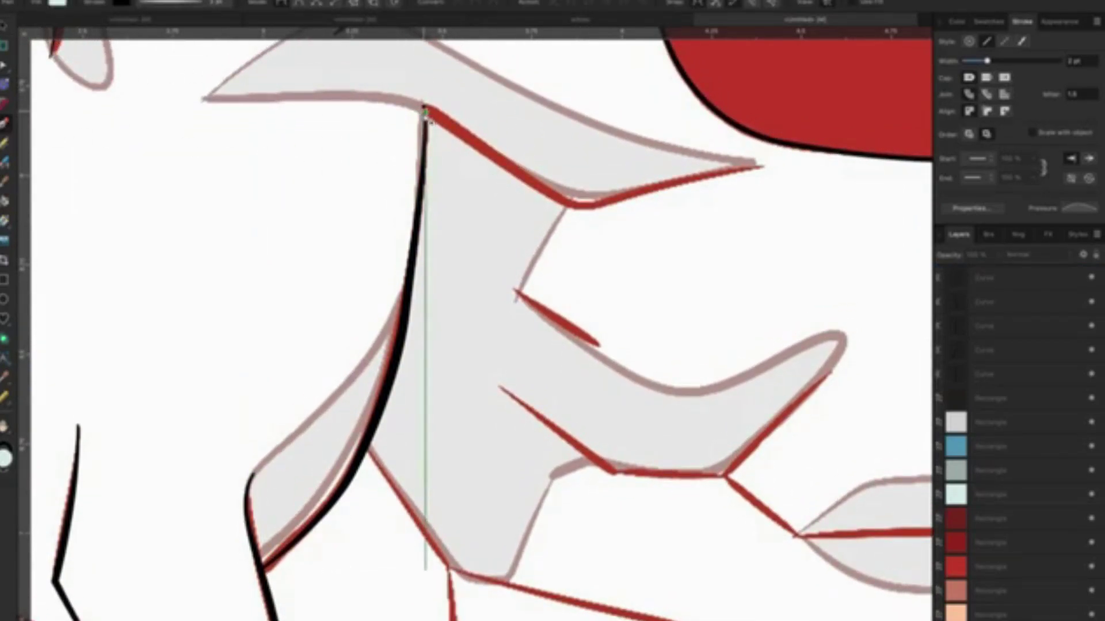
drag(424, 110, 527, 181)
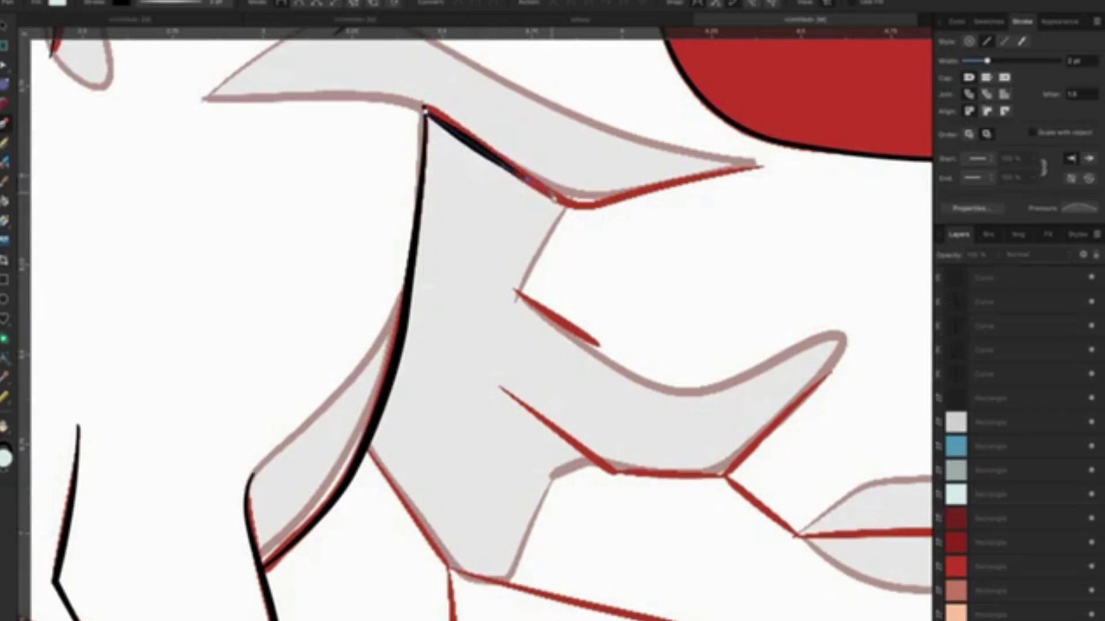
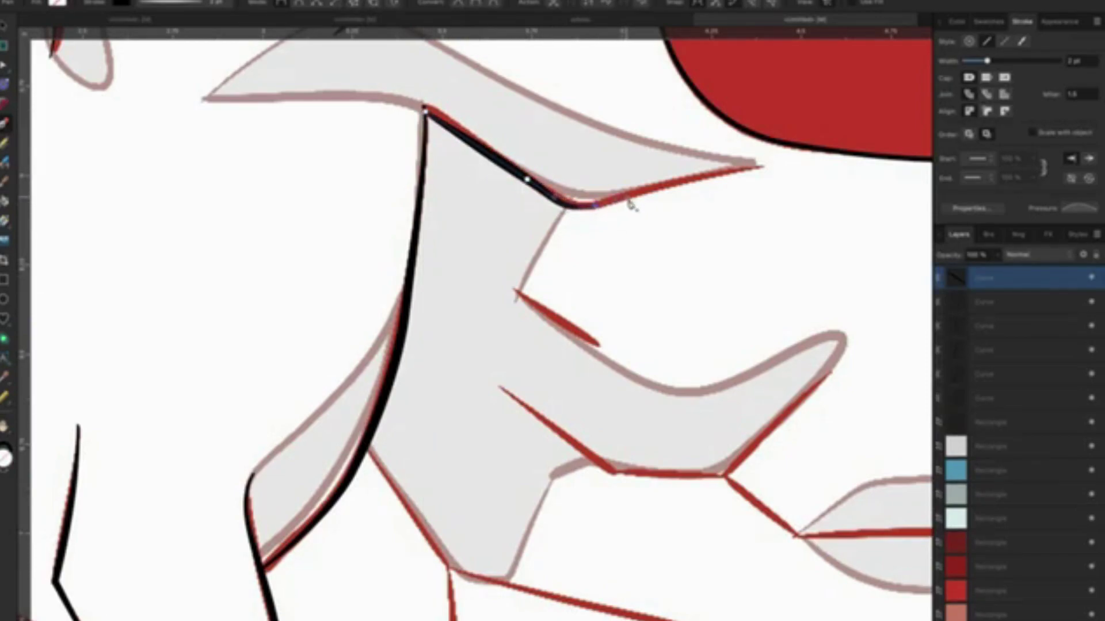
Finish the black outline along the chest sketch curve and deselect it.
click(701, 176)
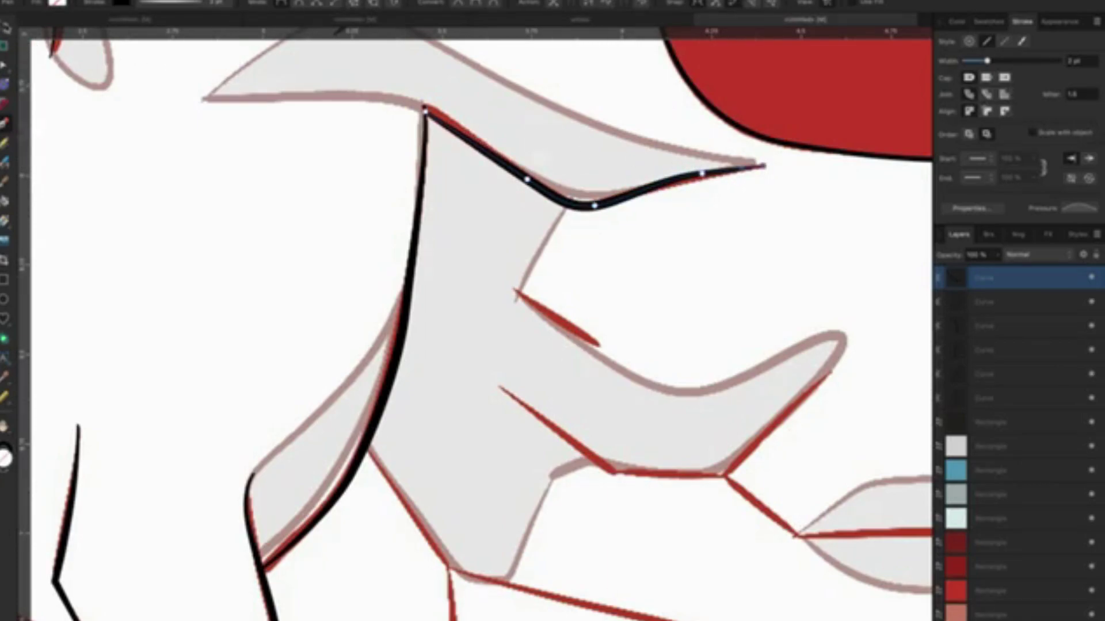
click(4, 29)
click(224, 215)
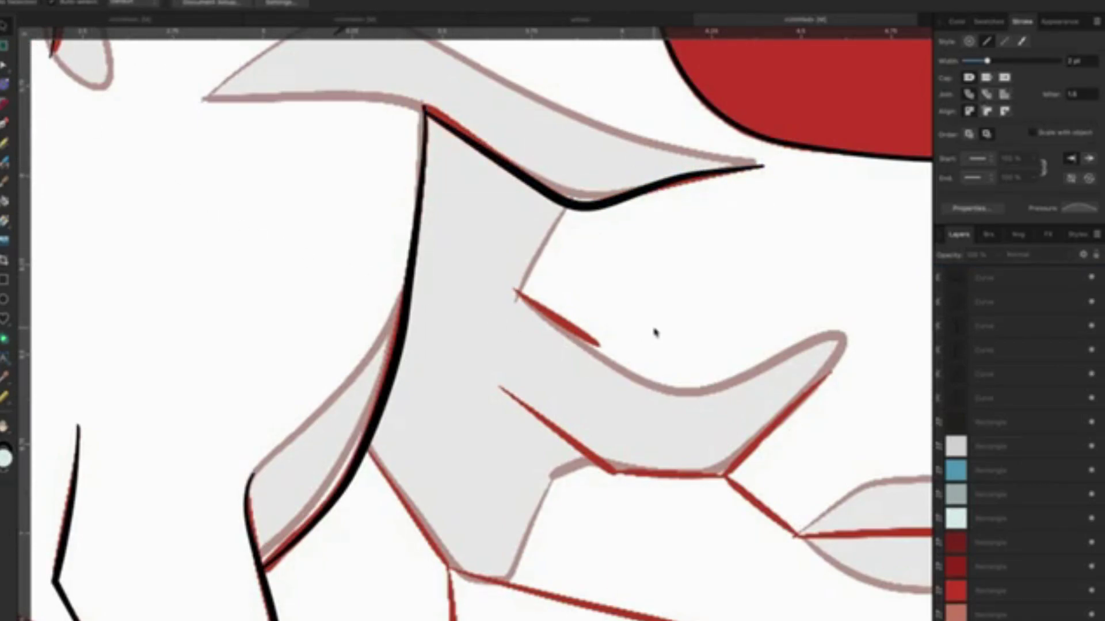
Ink the short red crease line beside the red stripe with a black stroke.
mouse_move(654, 311)
mouse_down()
mouse_move(395, 252)
mouse_move(375, 227)
mouse_up()
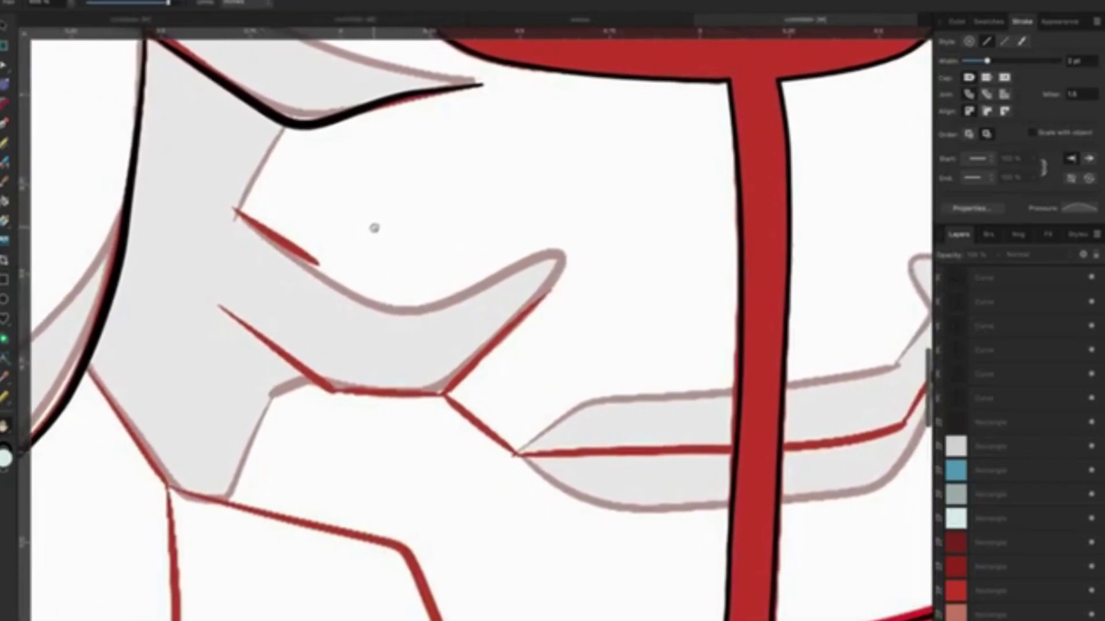
key(p)
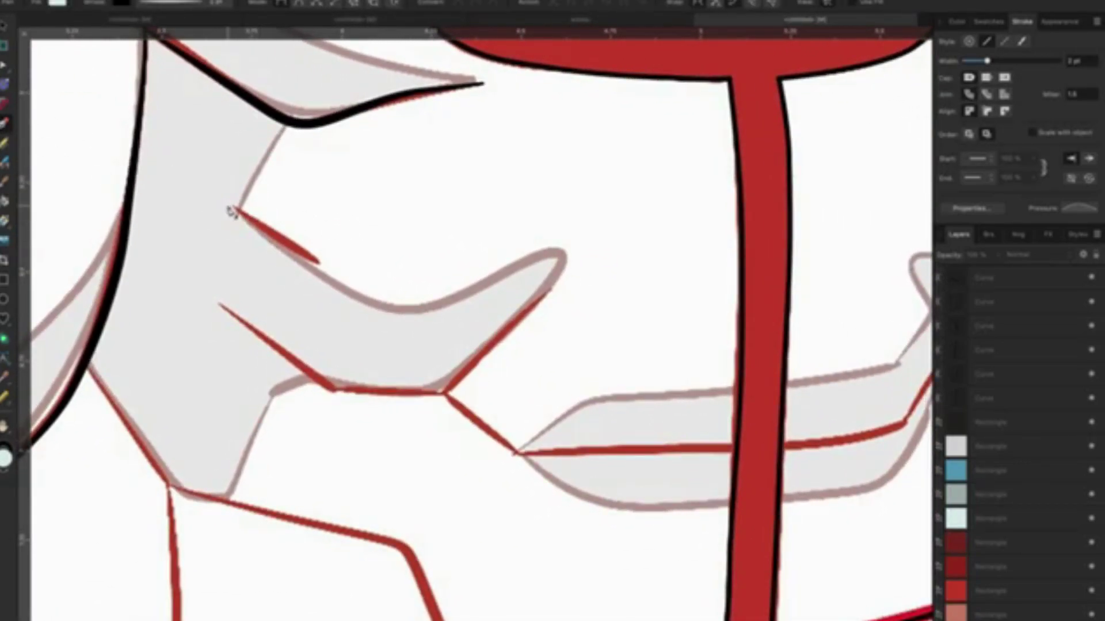
click(234, 209)
click(316, 263)
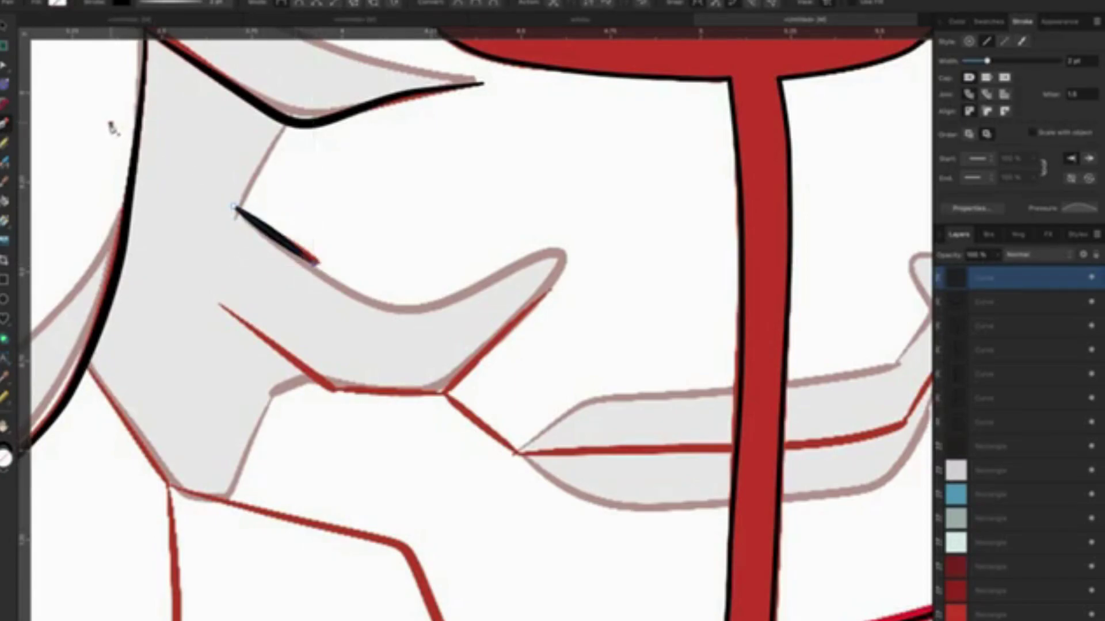
key(v)
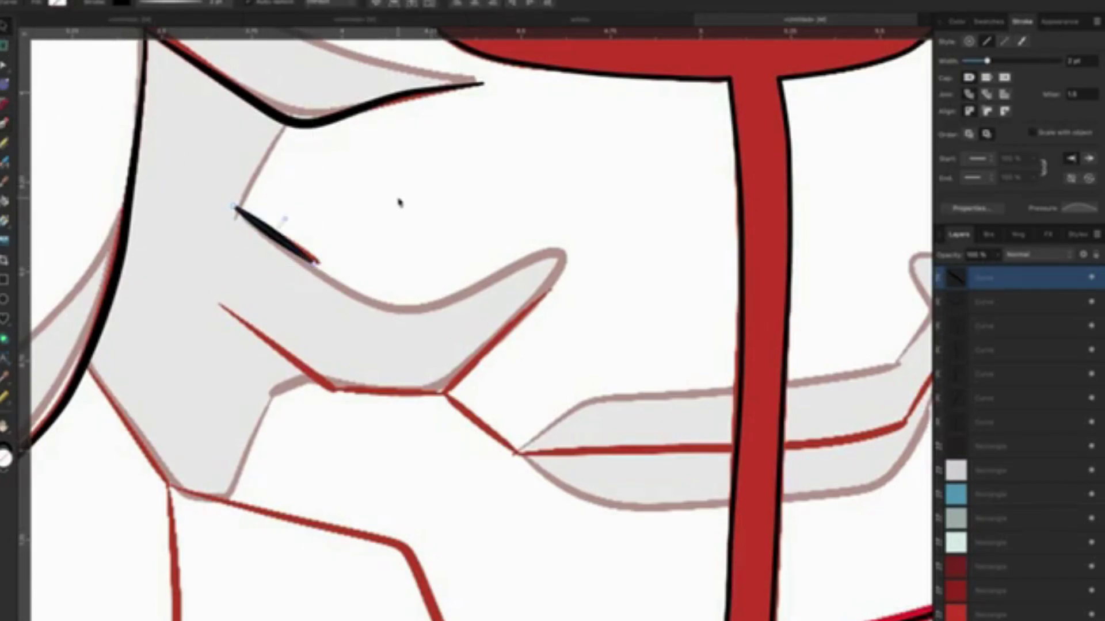
click(399, 202)
Move the crease stroke's end node with the Node tool to reshape it.
scroll(443, 288, down, 2)
scroll(444, 289, down, 1)
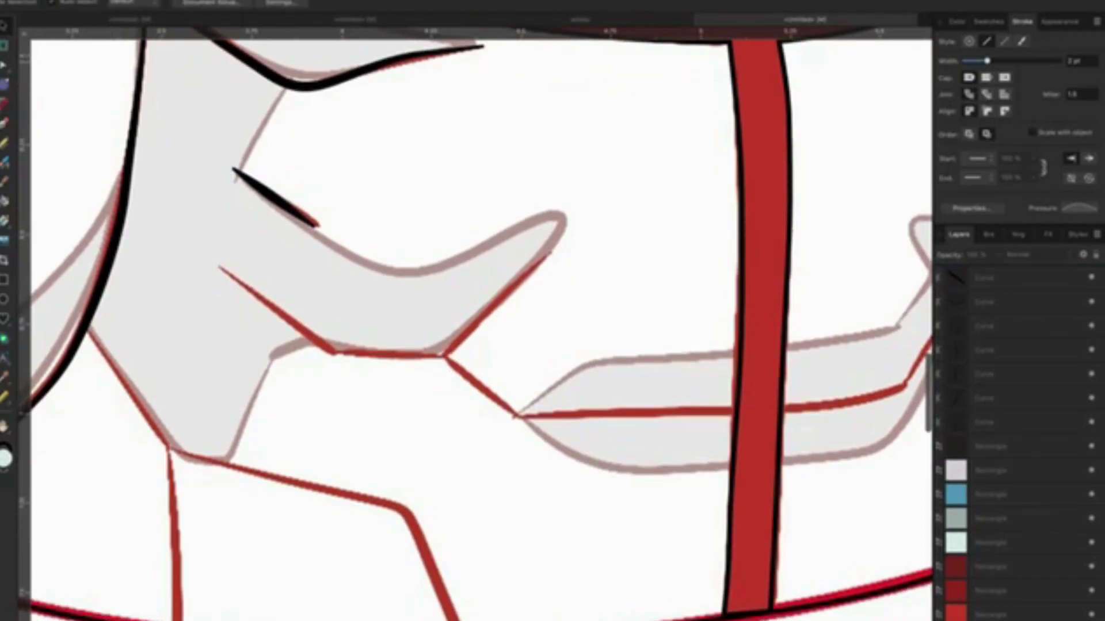
key(a)
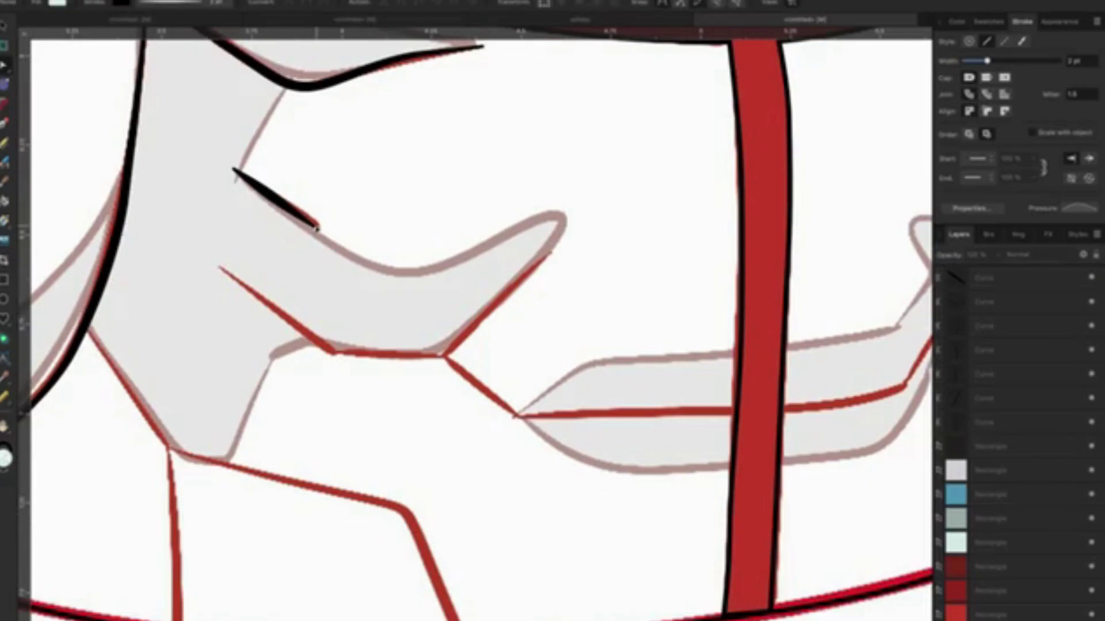
click(316, 228)
drag(316, 228, 286, 212)
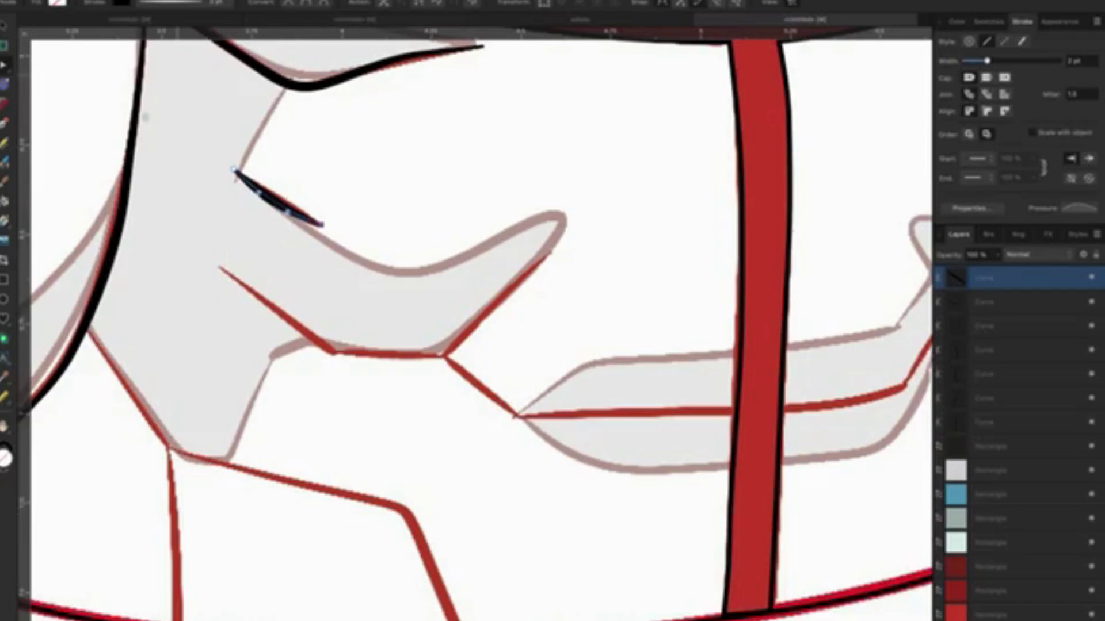
key(v)
key(ctrl+d)
Trace the angular red line in black, with corner nodes at its lower bend.
scroll(459, 216, down, 2)
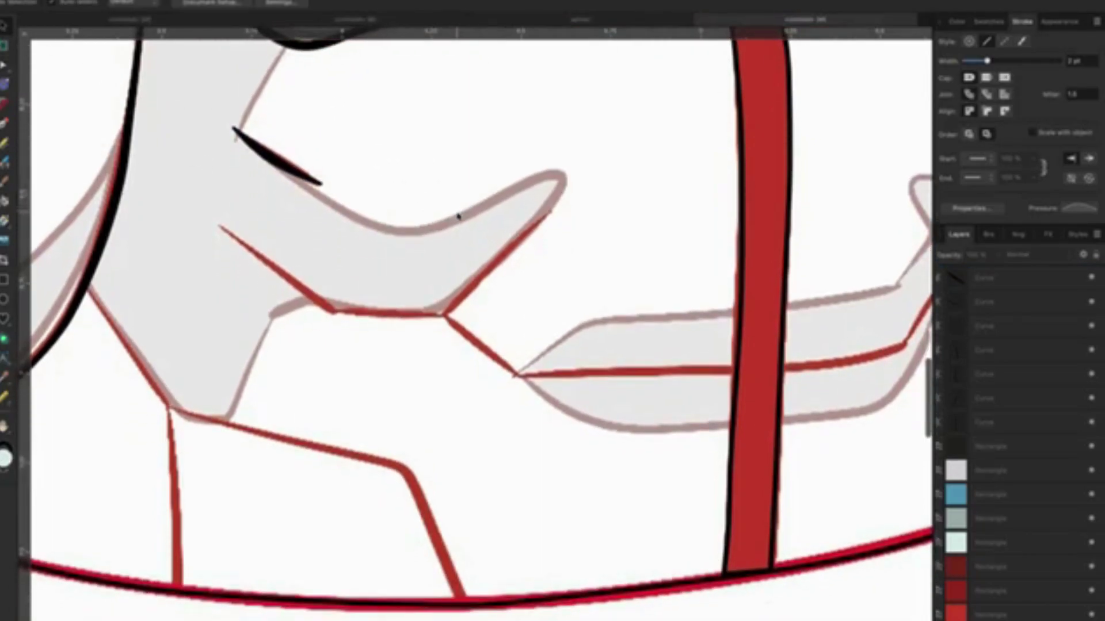
click(4, 123)
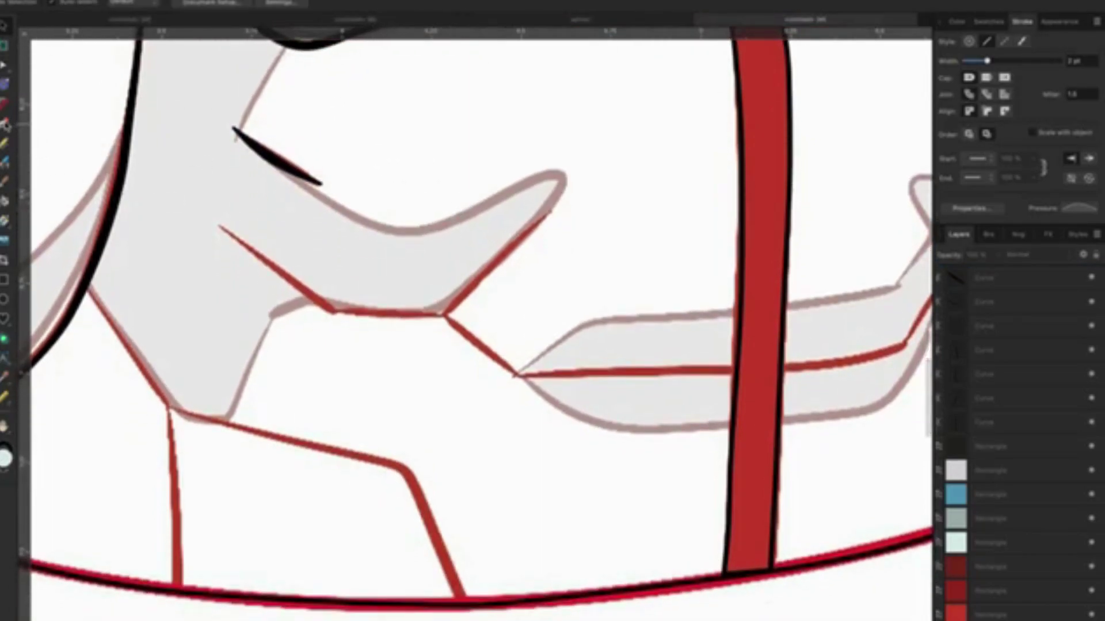
click(220, 228)
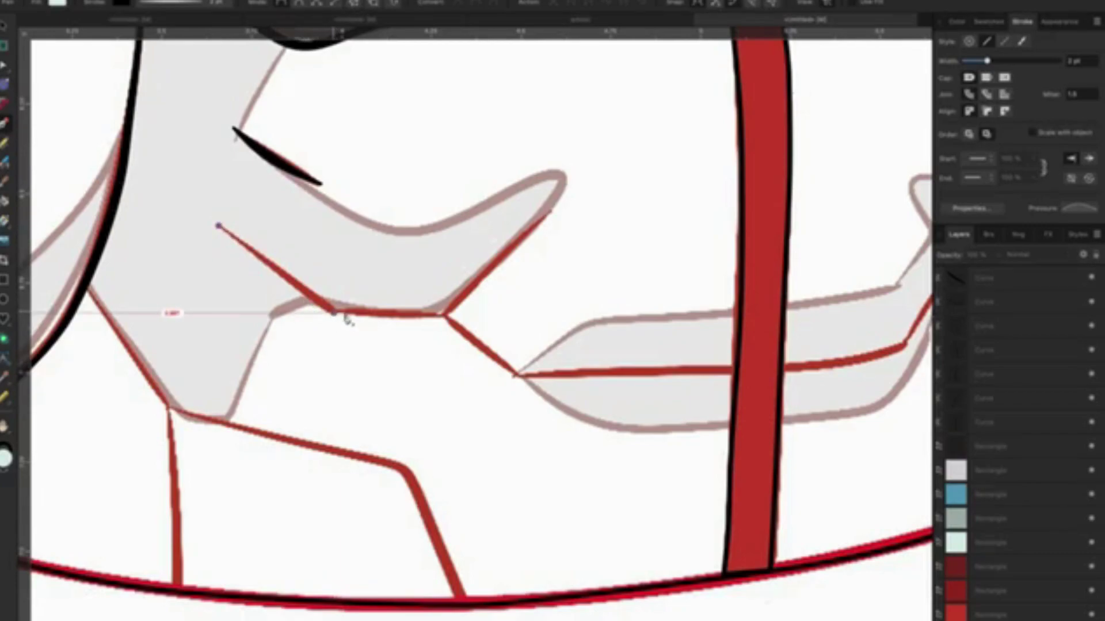
click(334, 314)
click(445, 315)
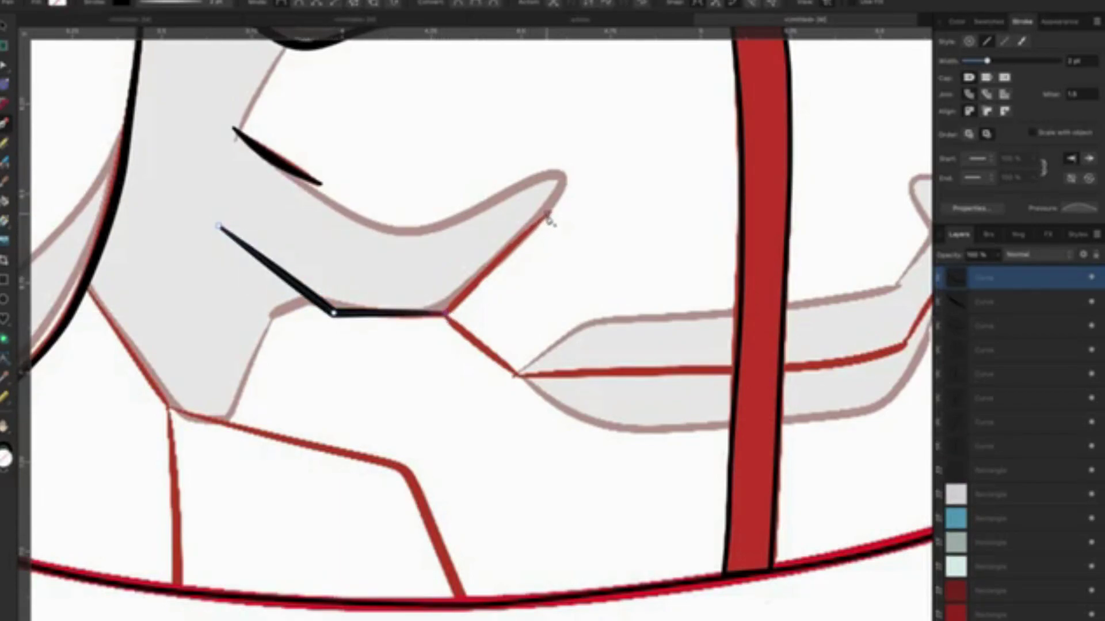
click(547, 215)
click(5, 27)
click(440, 121)
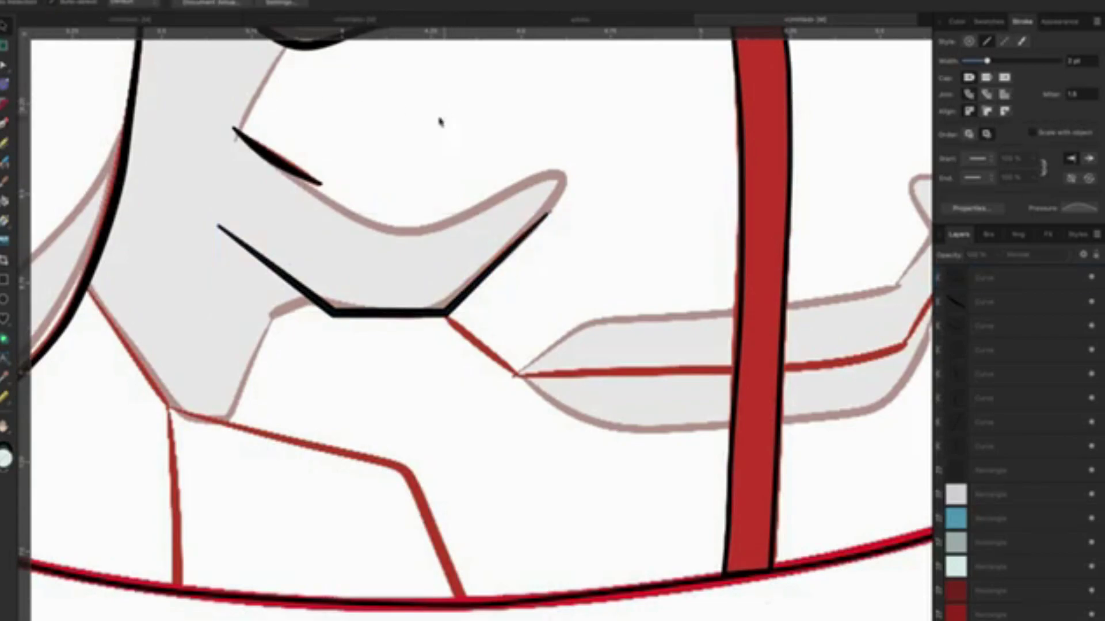
Ink the next red segment in black, running right to the red stripe.
key(p)
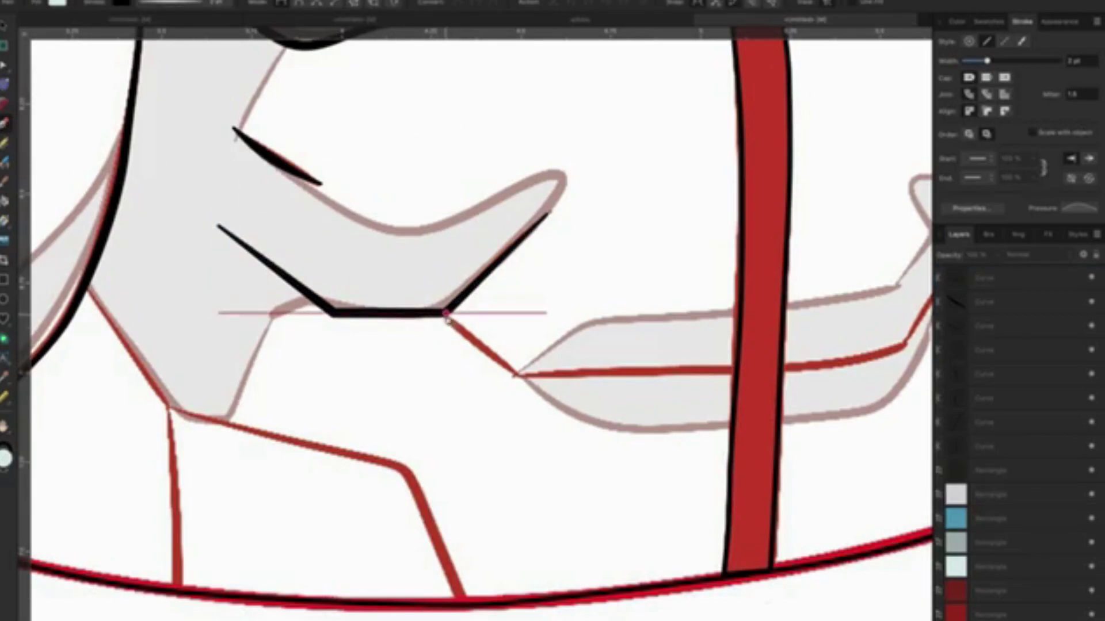
click(517, 376)
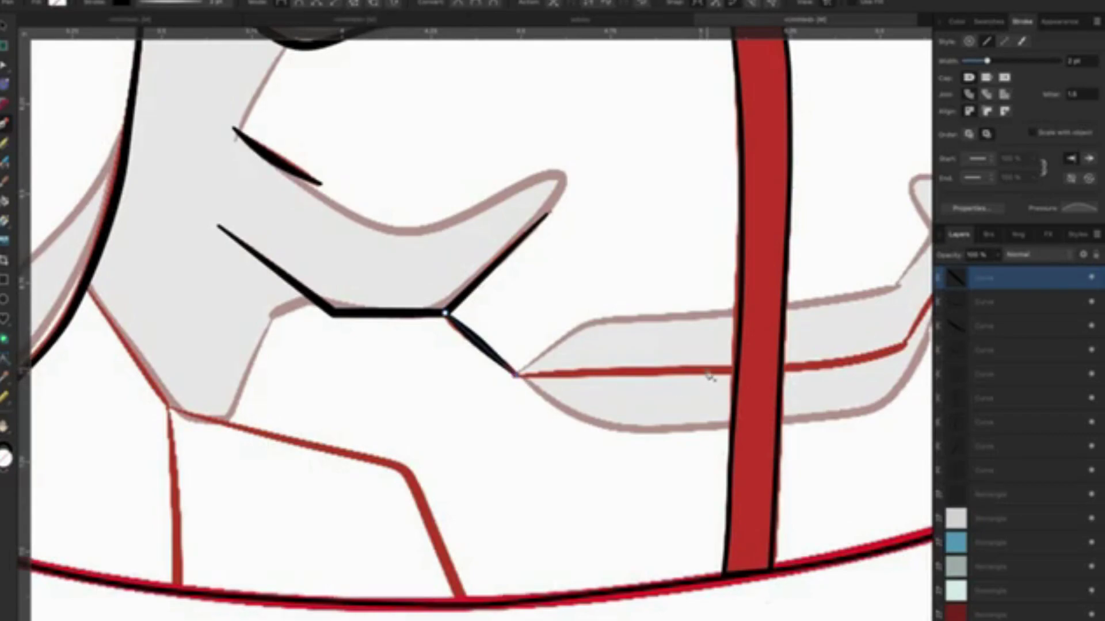
click(731, 372)
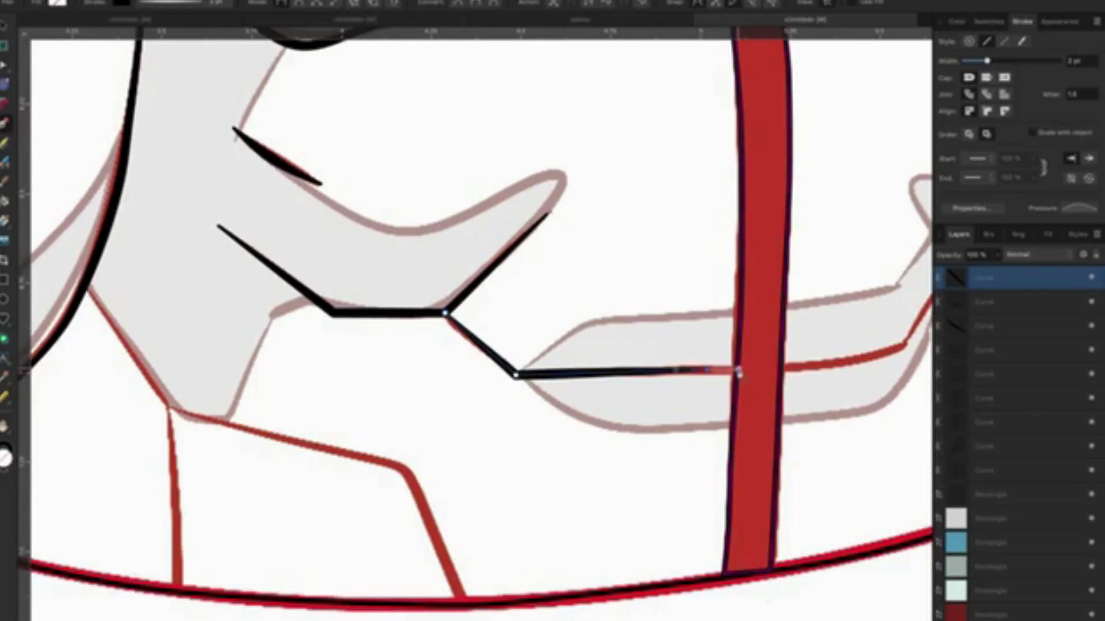
click(708, 370)
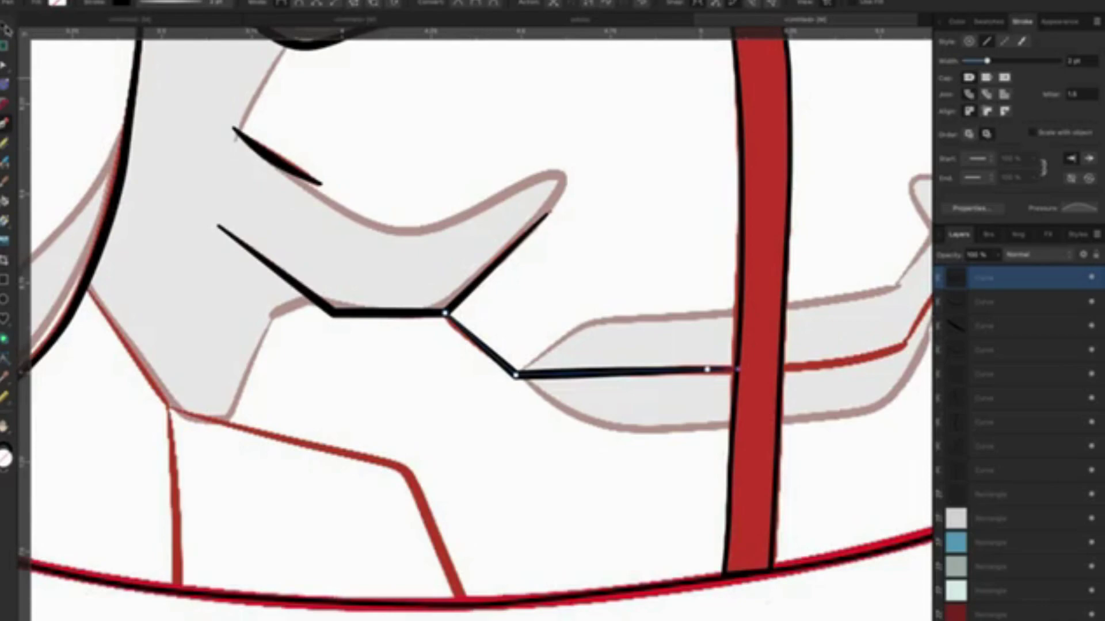
click(9, 30)
click(565, 179)
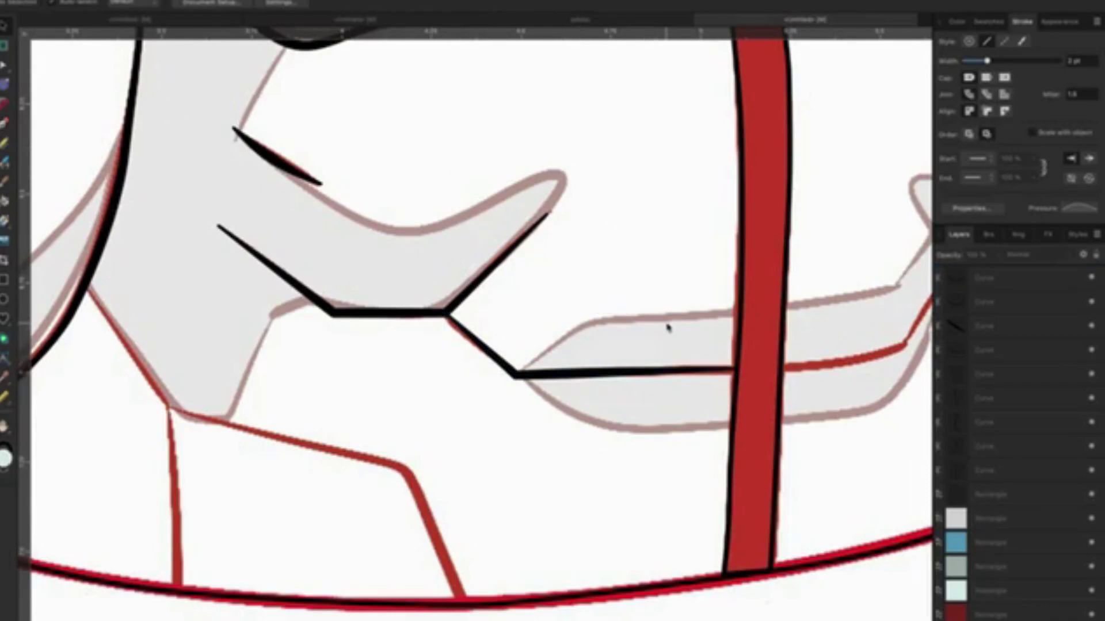
scroll(667, 327, down, 1)
Trace the red line from the junction down to the curved base line in black.
scroll(662, 331, down, 3)
scroll(587, 357, down, 1)
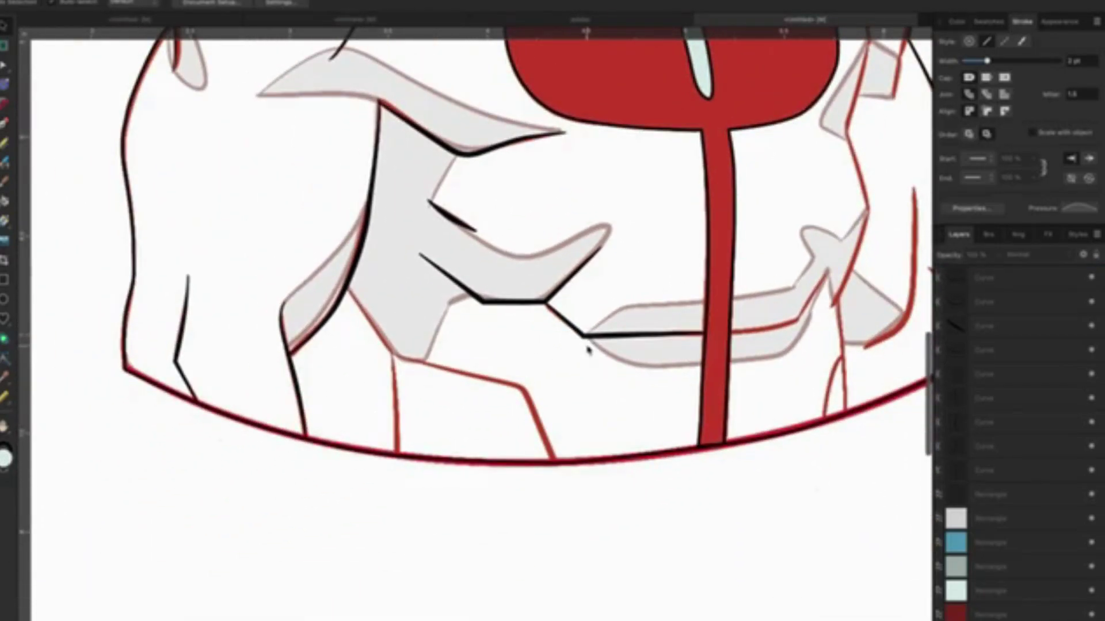
scroll(408, 344, down, 1)
scroll(408, 344, up, 2)
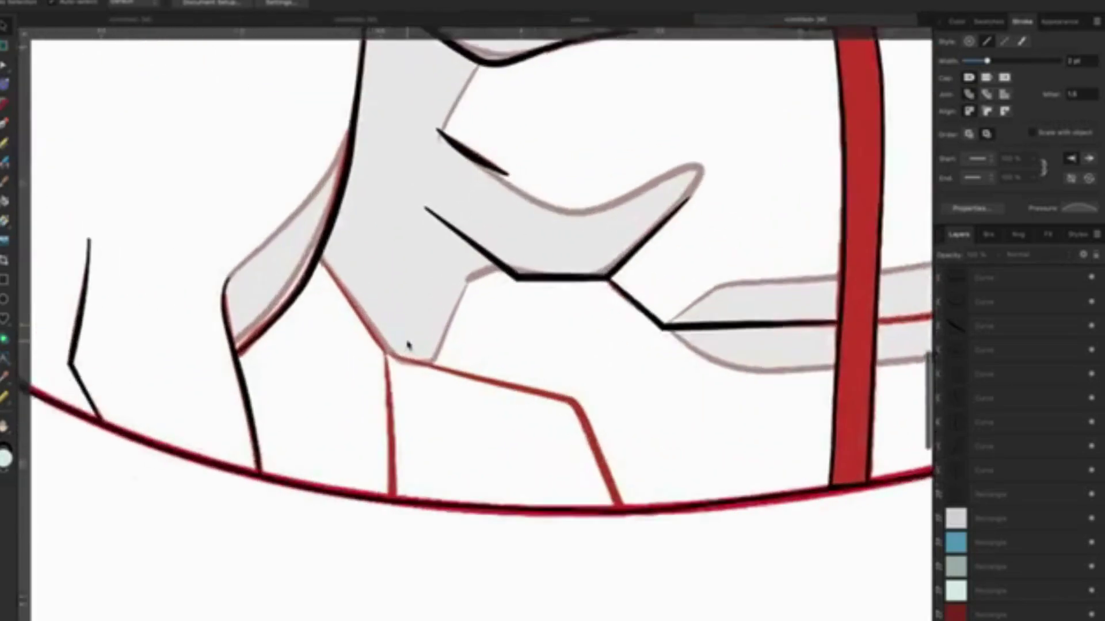
scroll(506, 362, up, 1)
scroll(505, 363, down, 1)
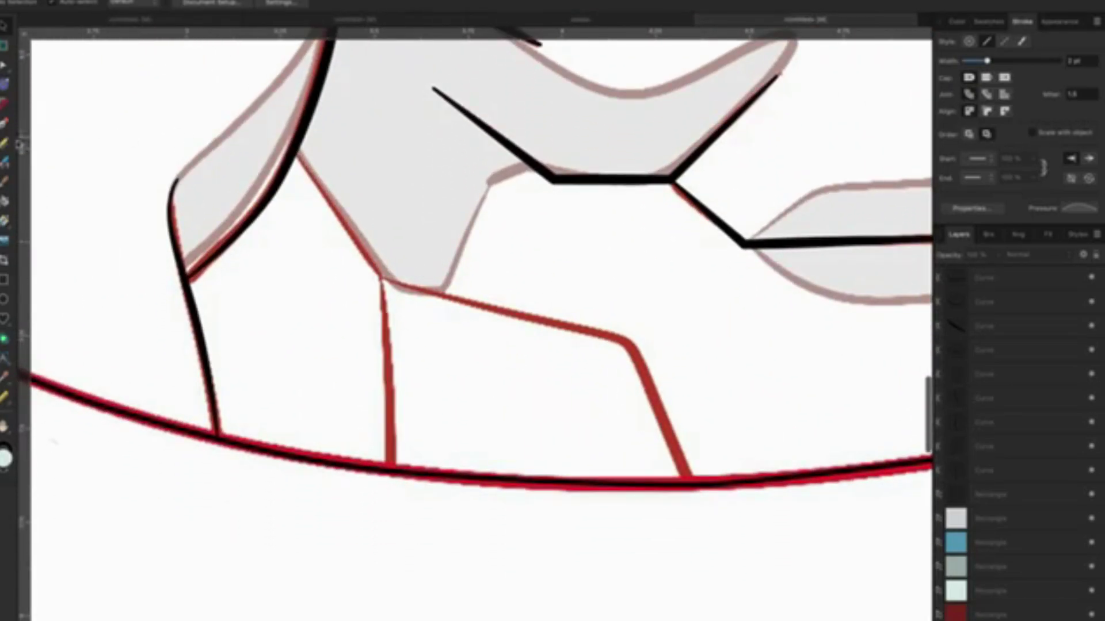
click(5, 123)
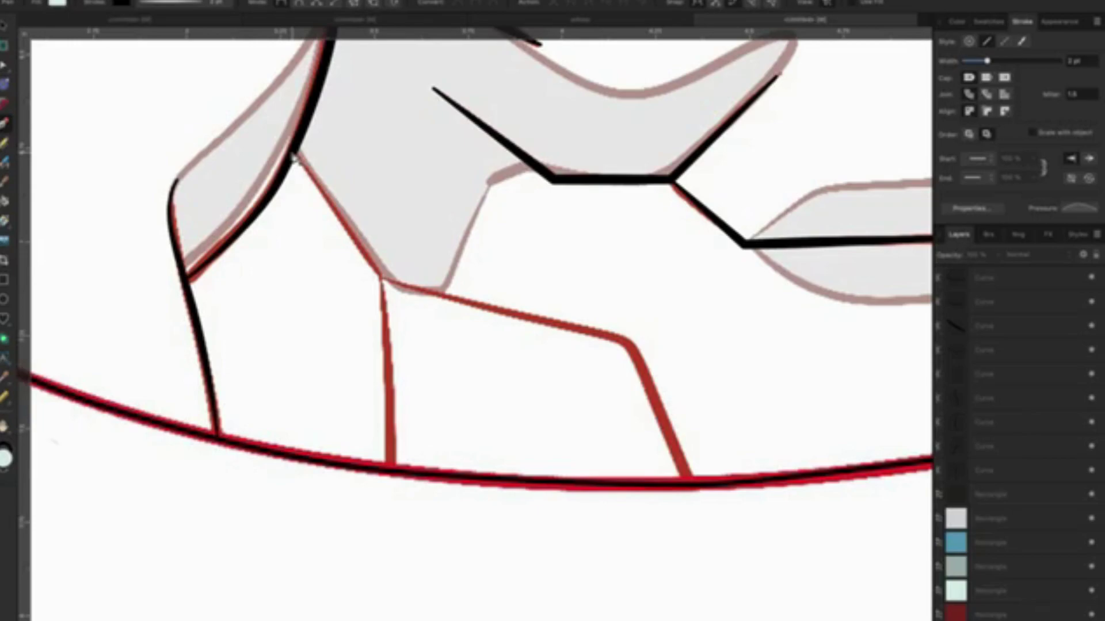
click(380, 279)
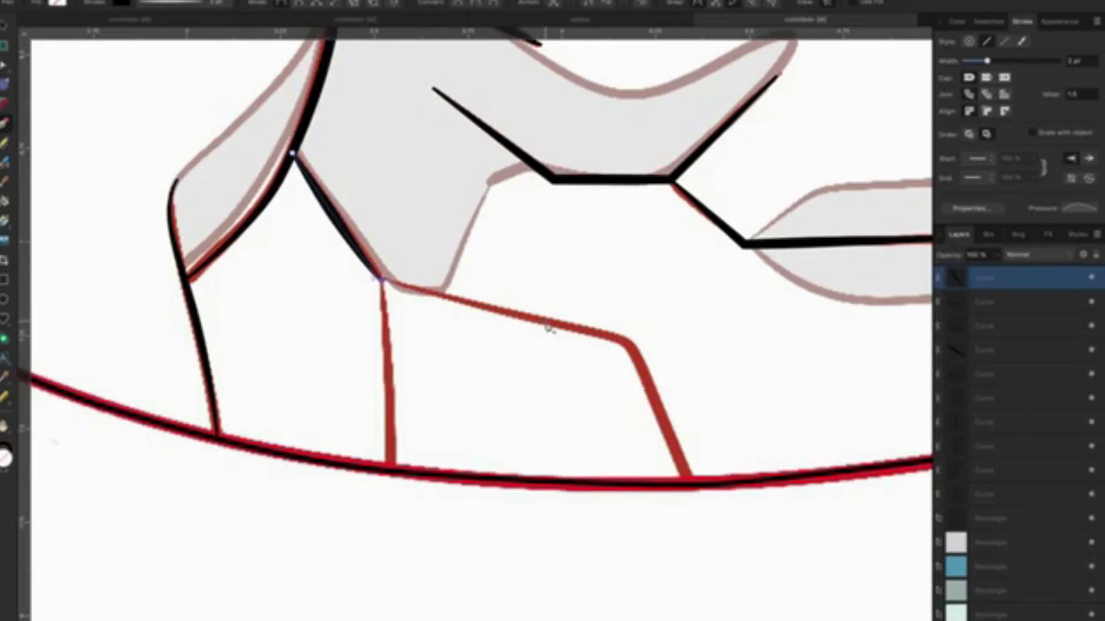
drag(547, 322, 636, 357)
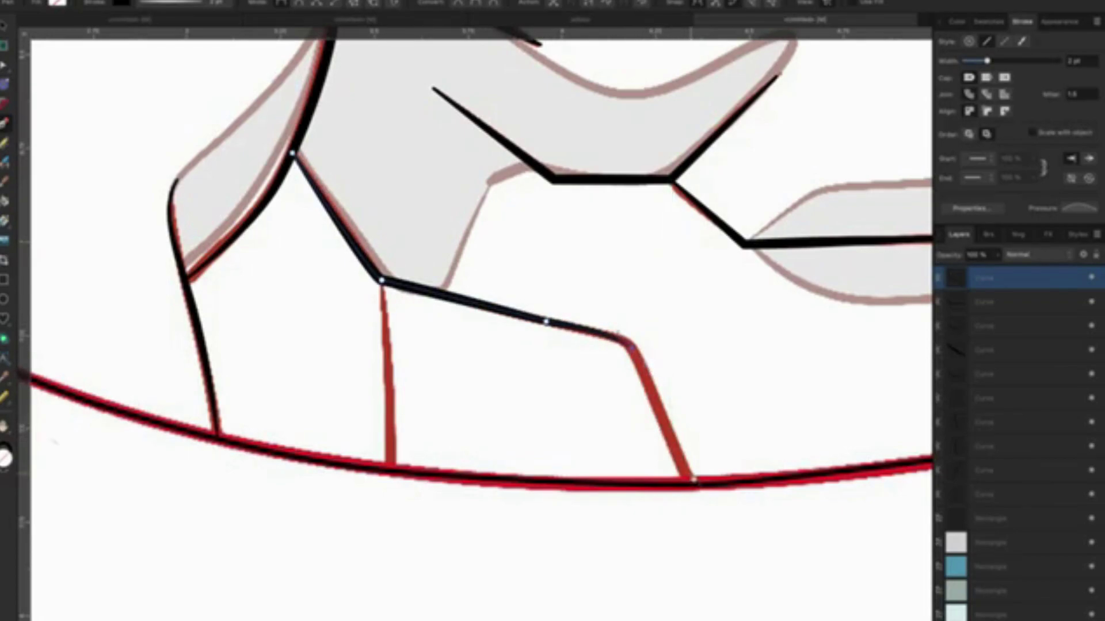
click(690, 485)
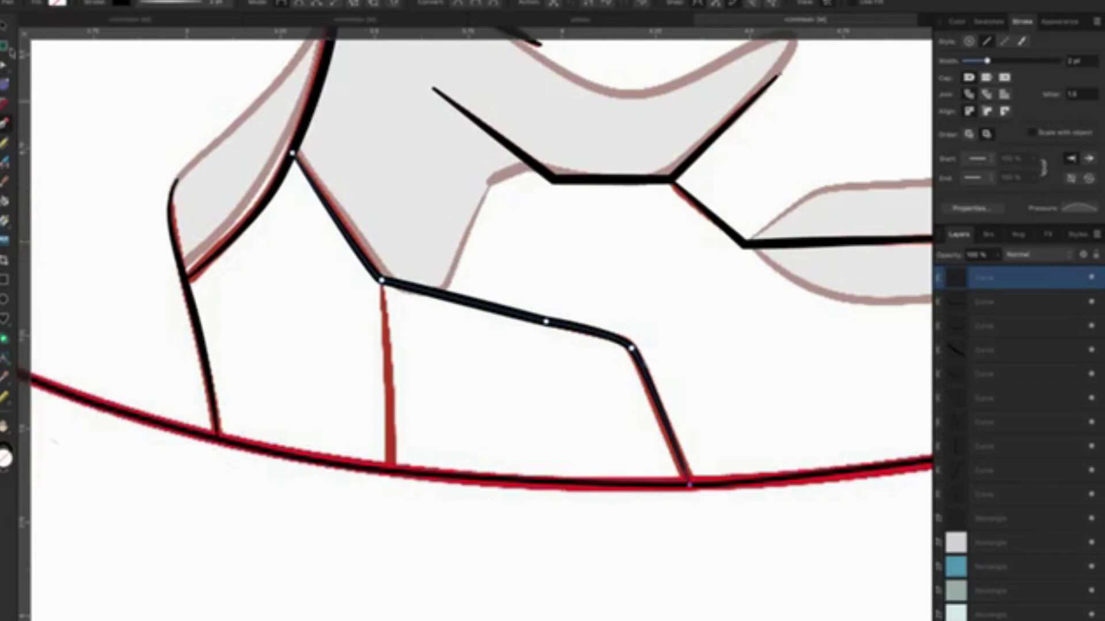
key(v)
key(ctrl+d)
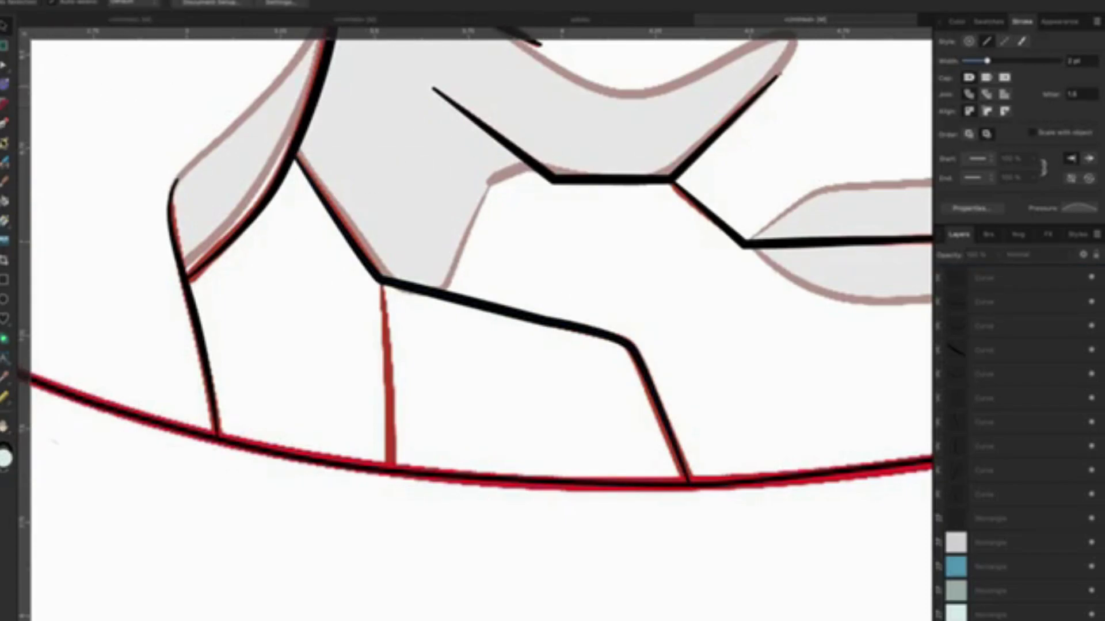
Ink a tapered black stroke up the vertical red sketch line.
key(p)
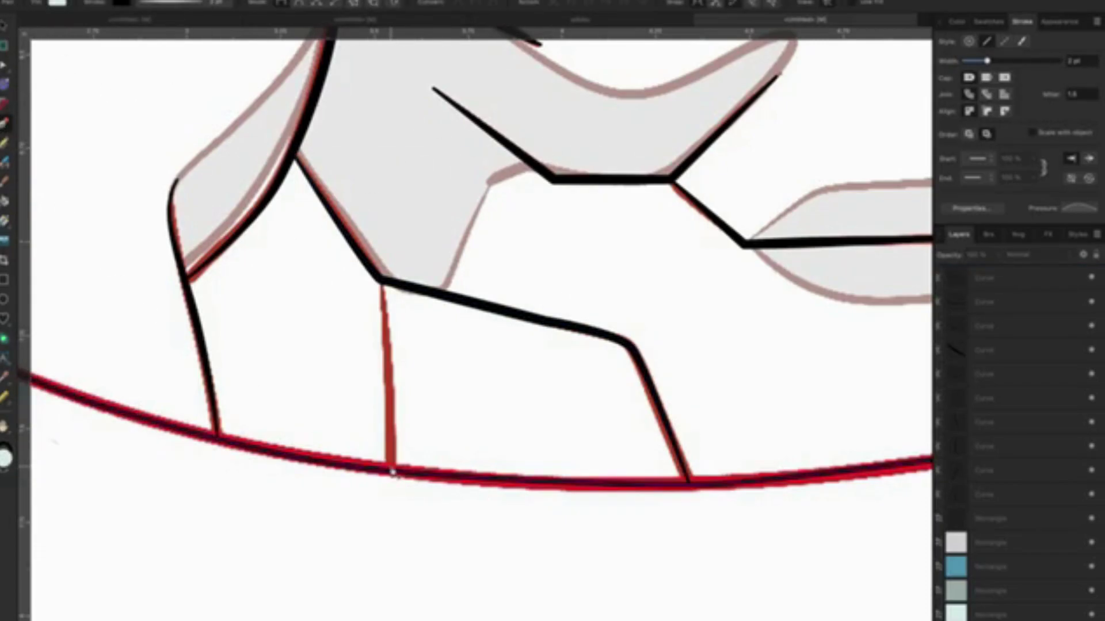
scroll(391, 478, up, 1)
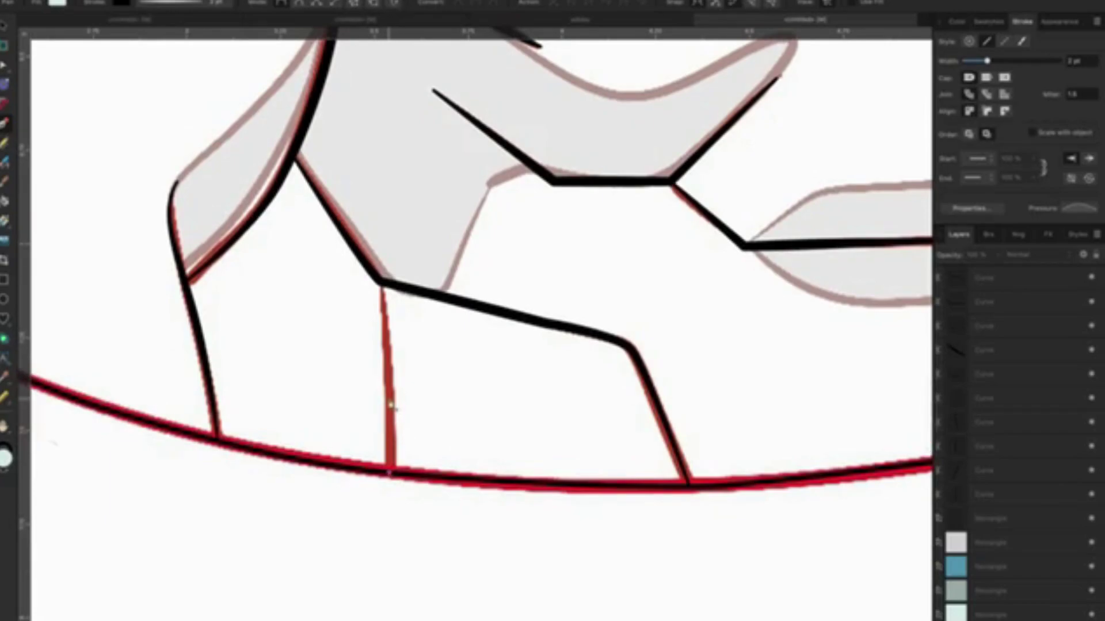
drag(390, 472, 381, 282)
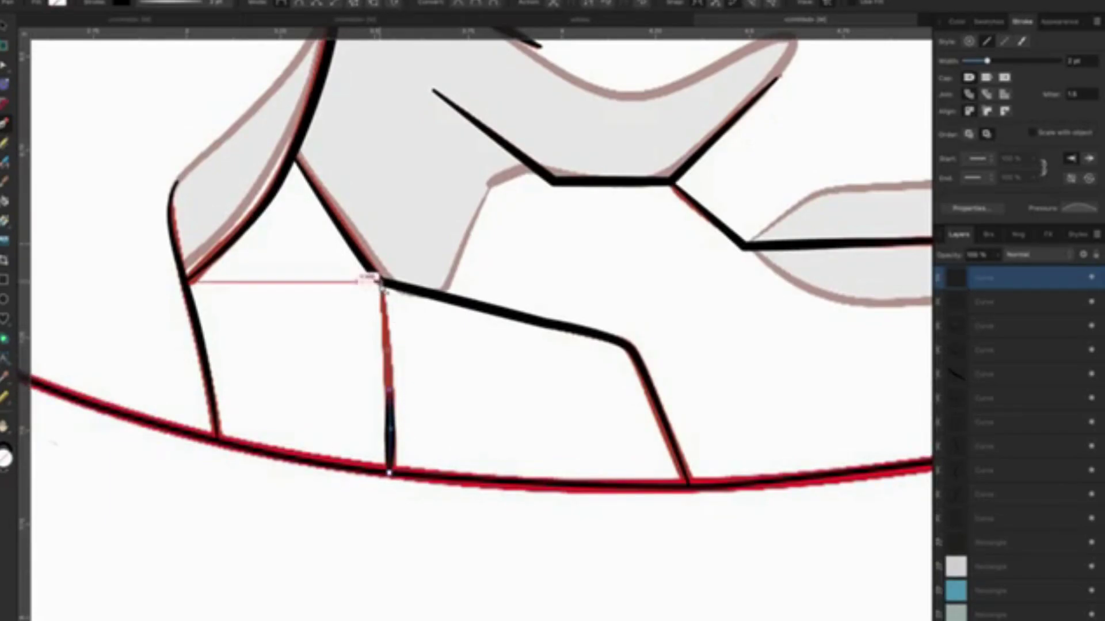
key(v)
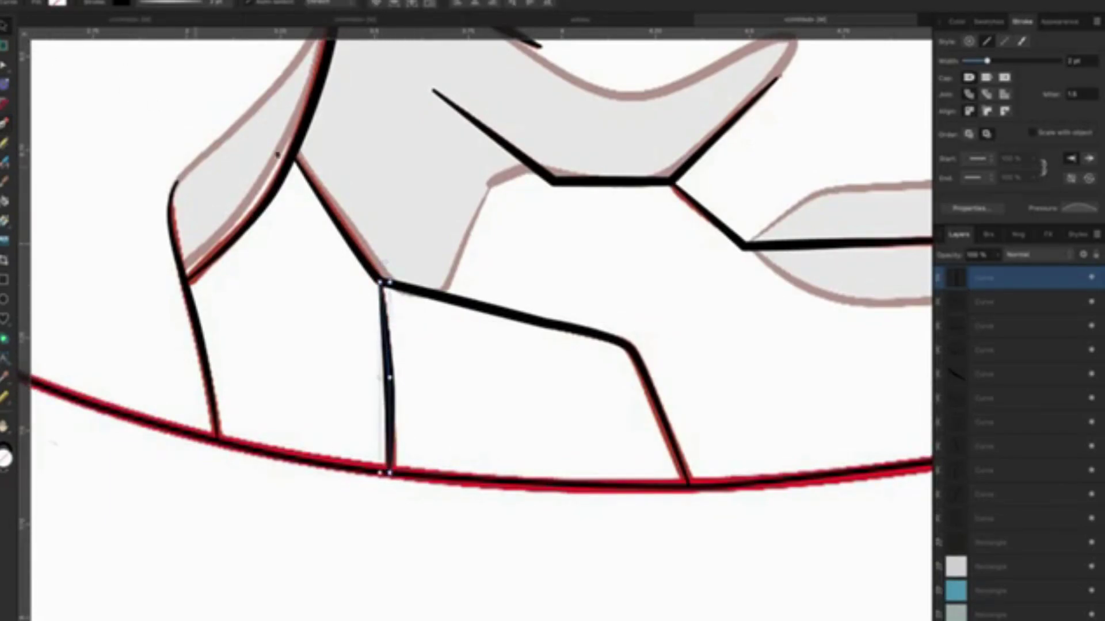
click(622, 229)
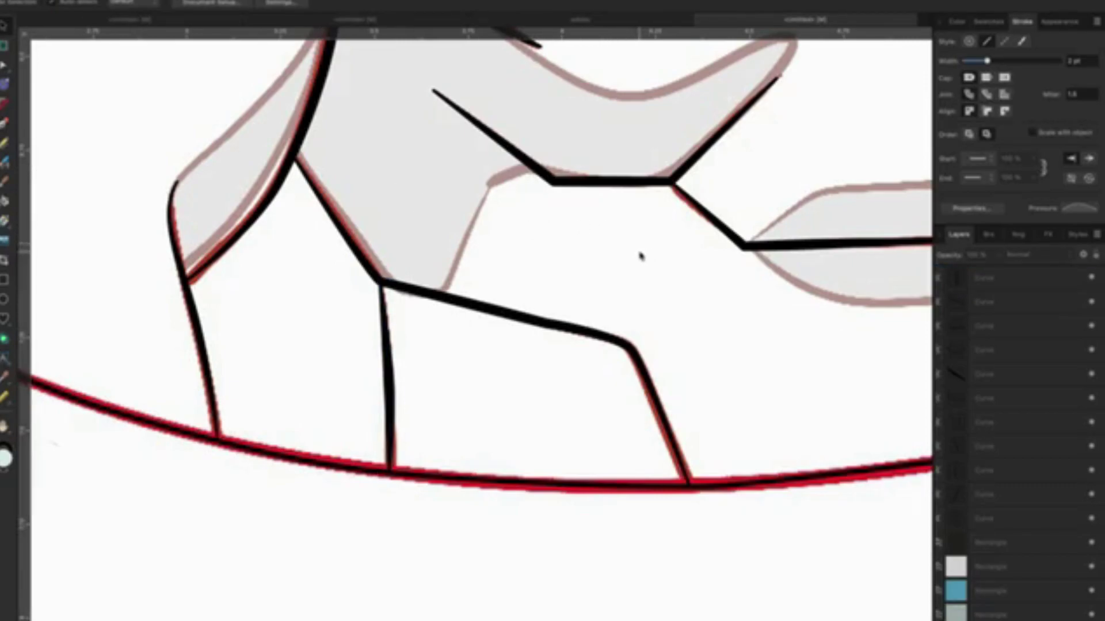
scroll(627, 265, down, 2)
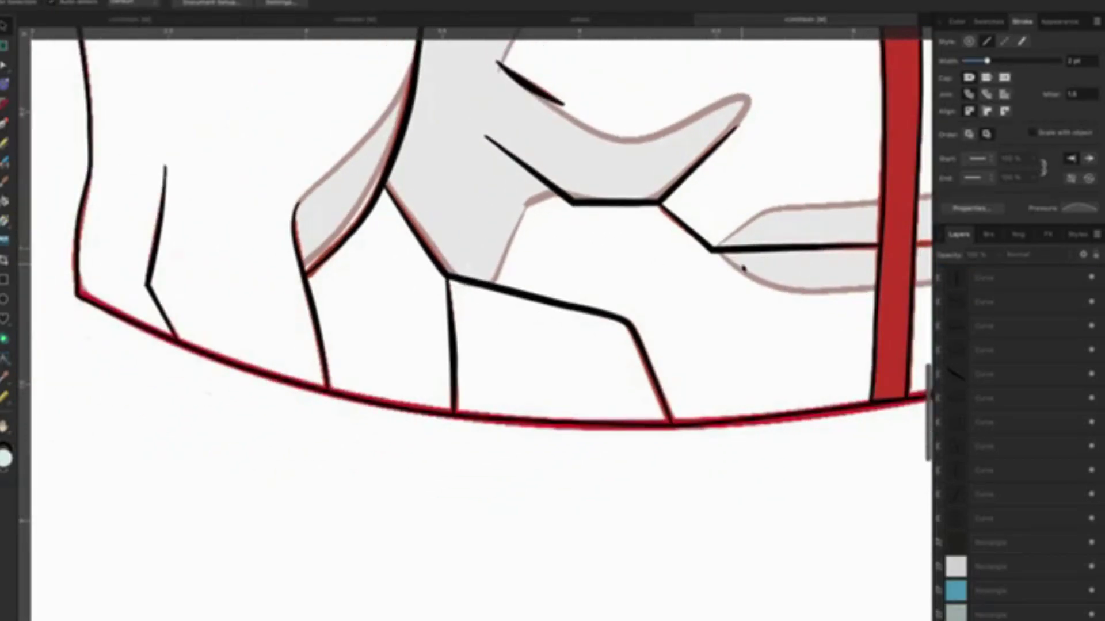
Outline the gray fold's diagonal edge in black beside the red stripe.
scroll(742, 267, right, 5)
scroll(644, 284, right, 5)
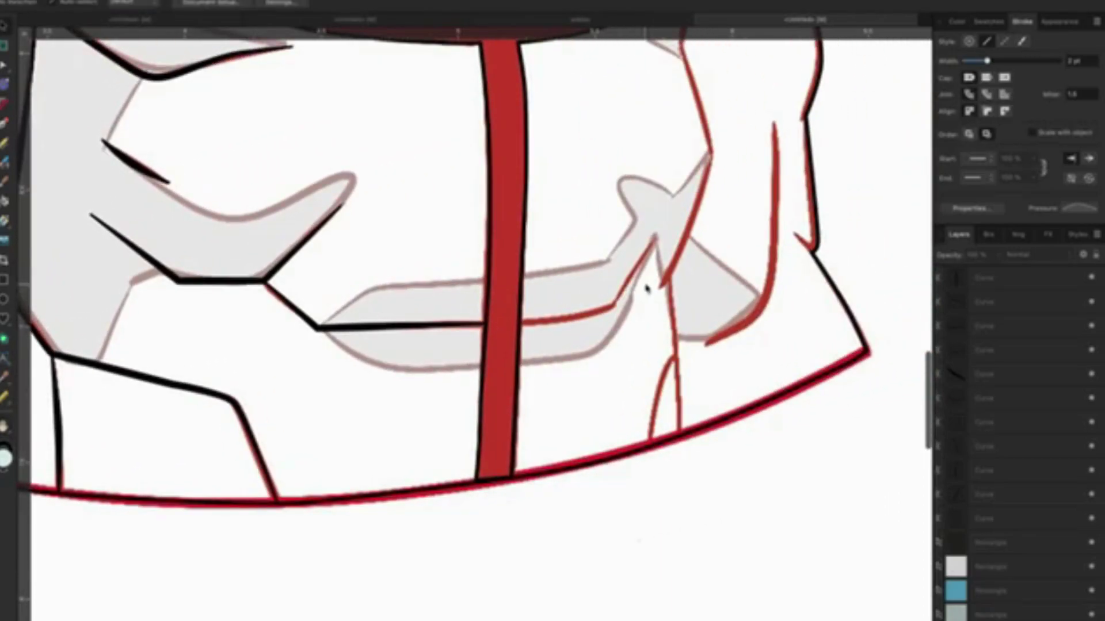
mouse_move(646, 289)
mouse_down()
mouse_move(557, 292)
mouse_move(547, 303)
mouse_up()
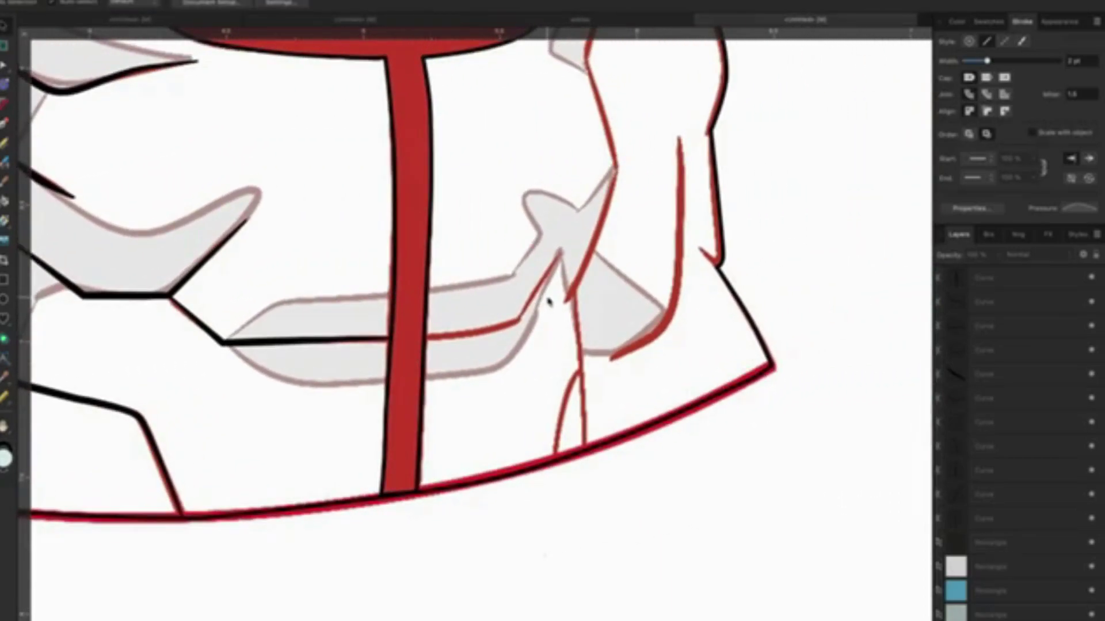
scroll(547, 304, up, 1)
scroll(541, 307, up, 2)
scroll(507, 296, up, 1)
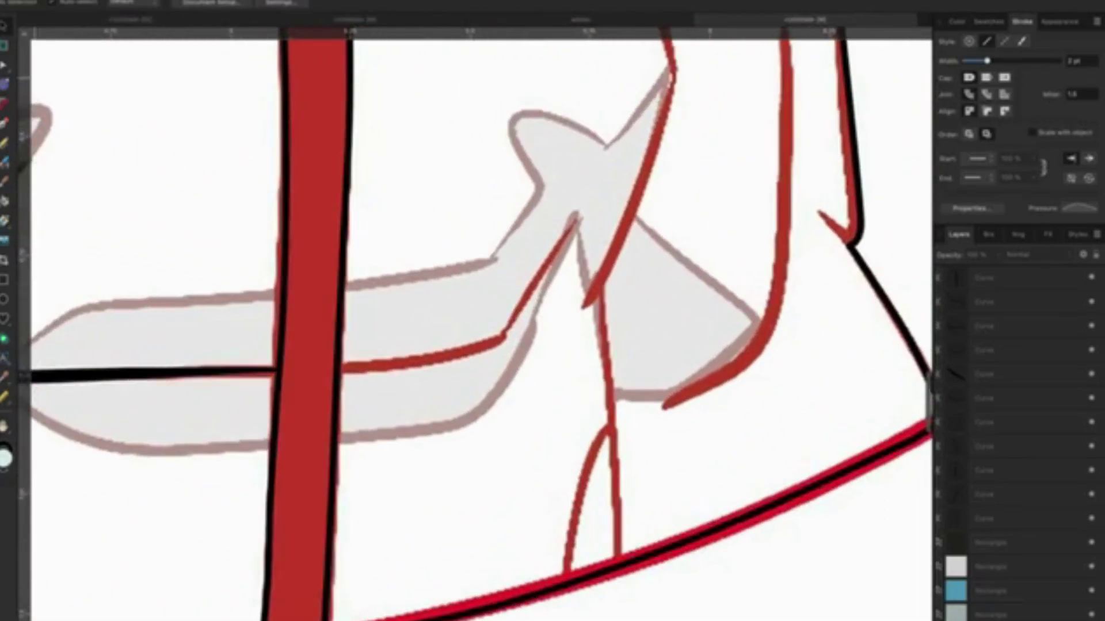
key(p)
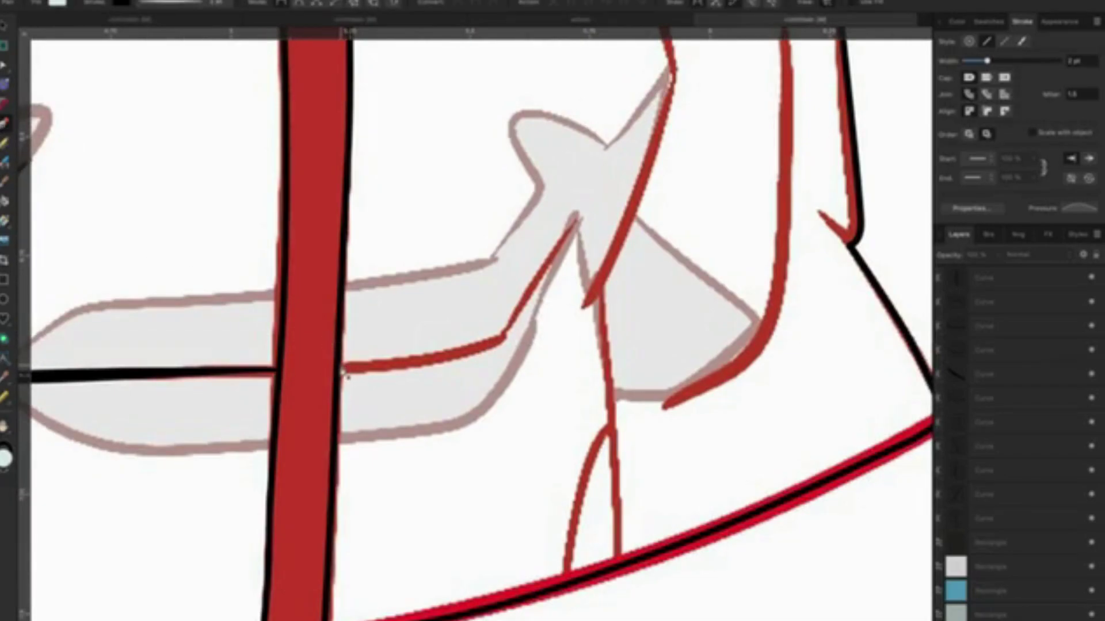
drag(496, 345, 507, 342)
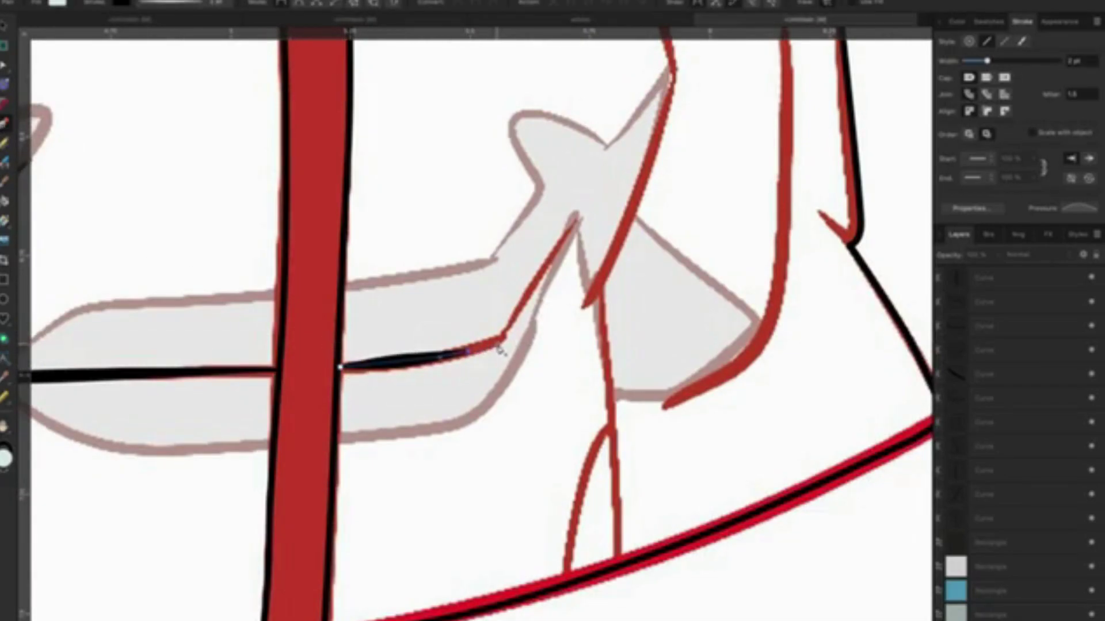
click(577, 222)
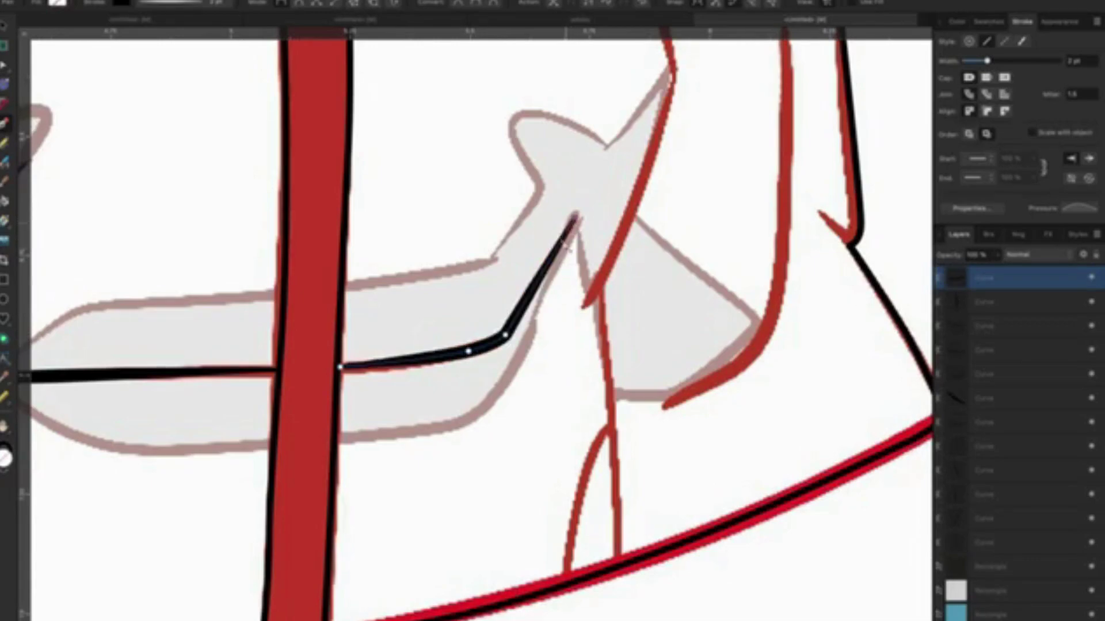
key(v)
click(482, 155)
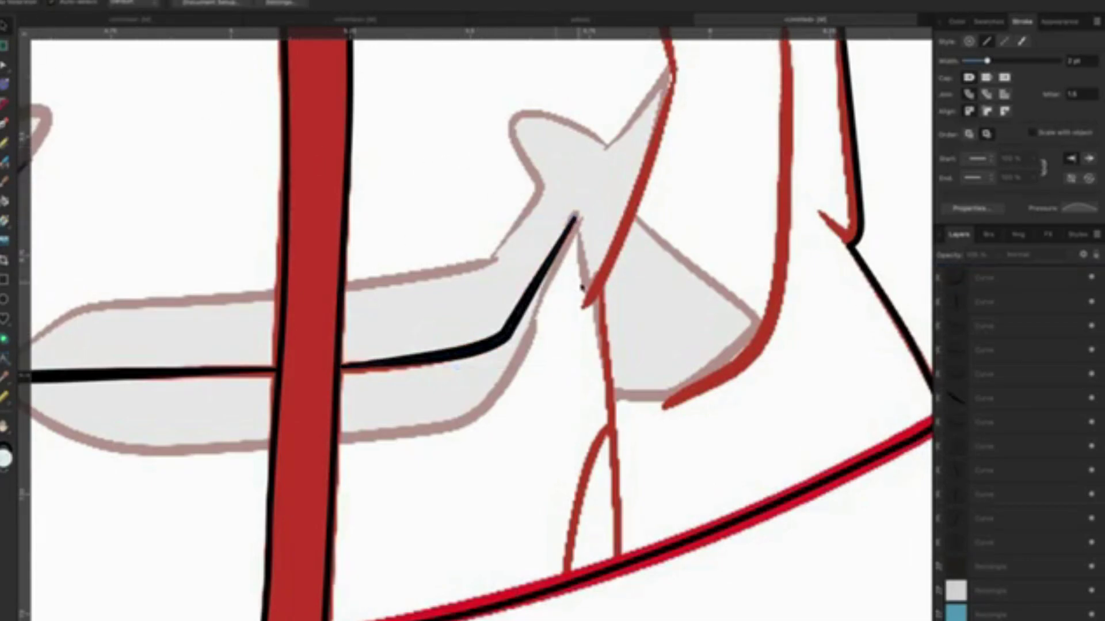
Draw a black outline from the base curve up to the sketch line's fork.
scroll(582, 287, down, 1)
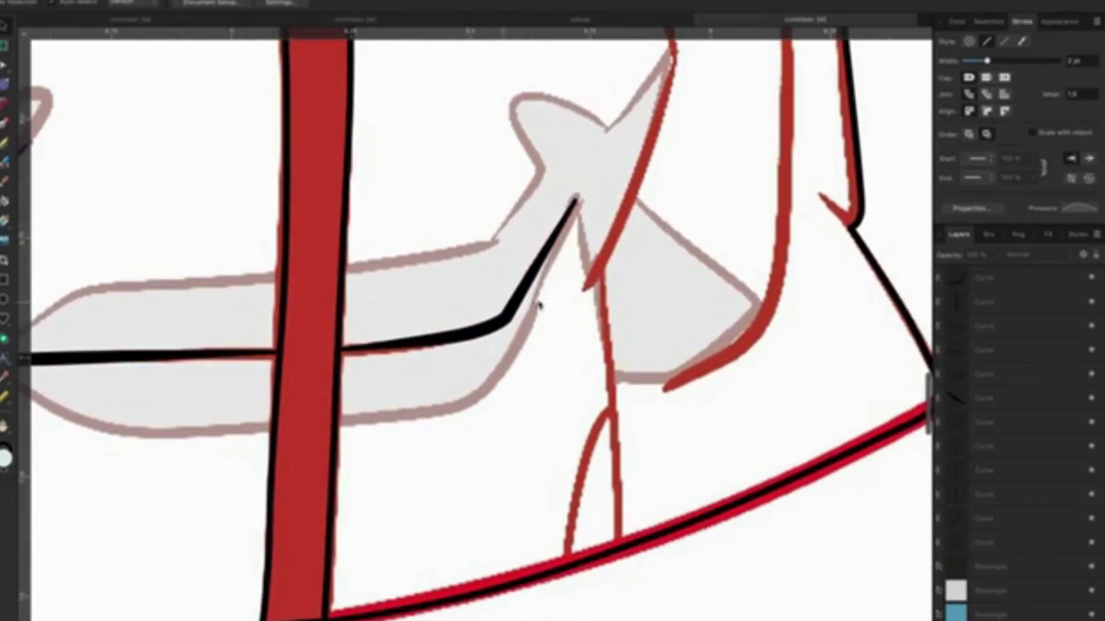
scroll(676, 259, right, 5)
scroll(676, 259, up, 2)
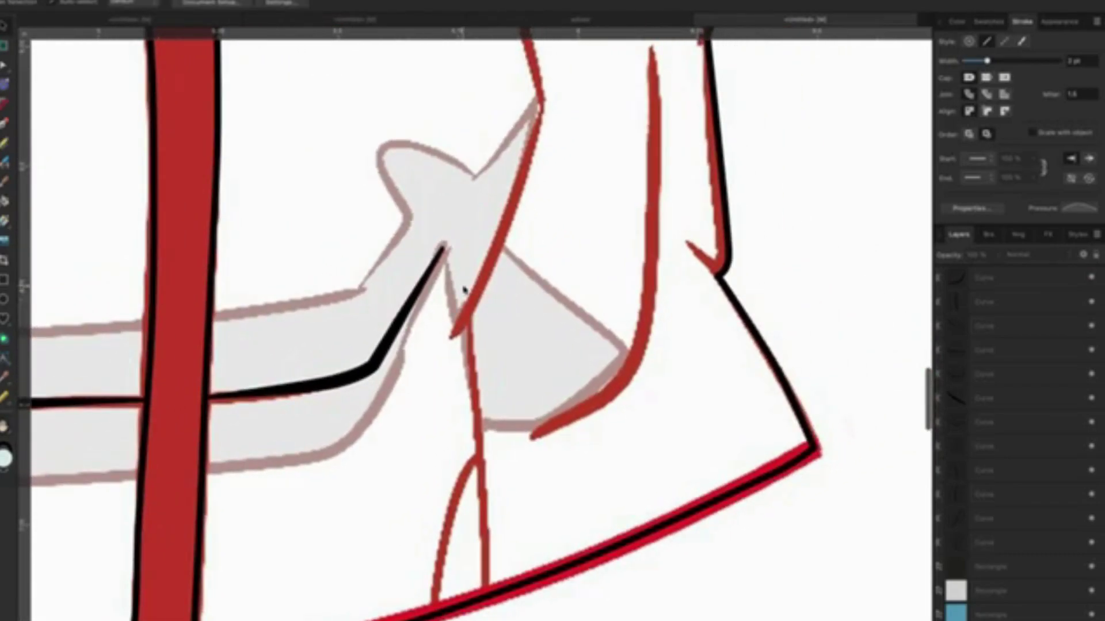
ctrl+scroll(465, 289, down, 3)
scroll(465, 289, up, 3)
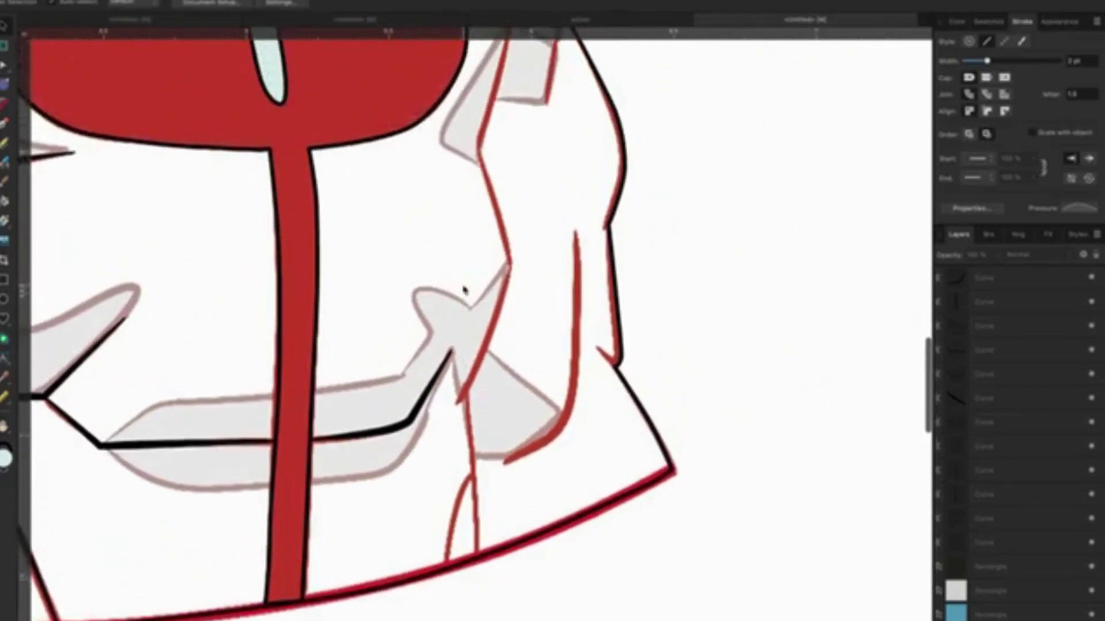
scroll(465, 290, up, 3)
scroll(465, 289, up, 5)
scroll(465, 289, down, 1)
scroll(465, 288, down, 1)
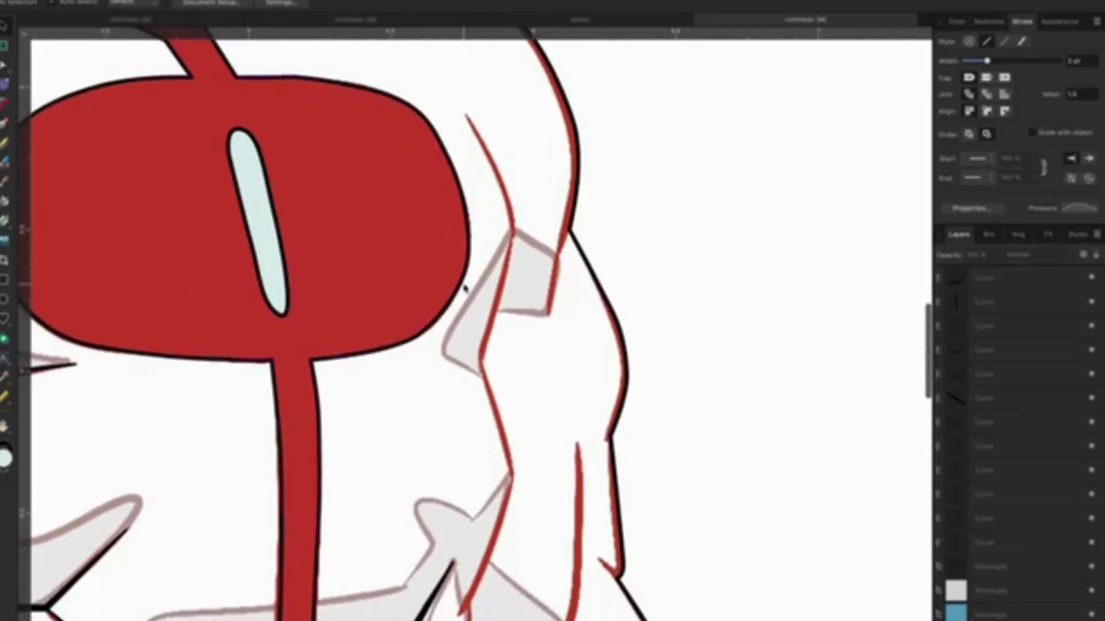
scroll(464, 289, down, 1)
scroll(464, 289, down, 4)
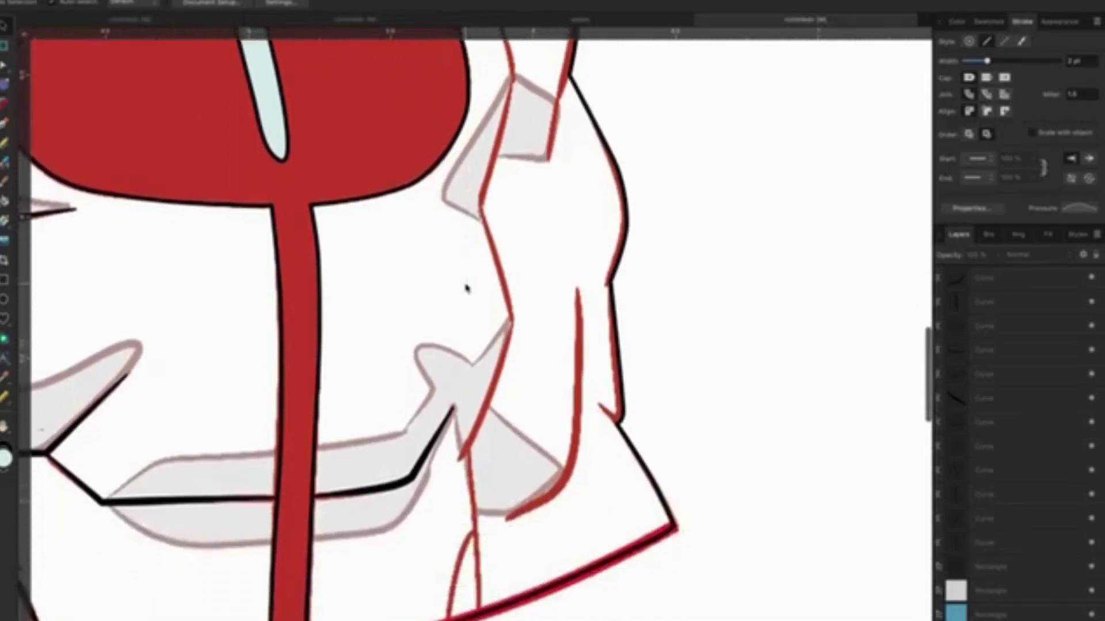
scroll(466, 288, down, 5)
scroll(466, 287, down, 1)
ctrl+scroll(466, 287, up, 3)
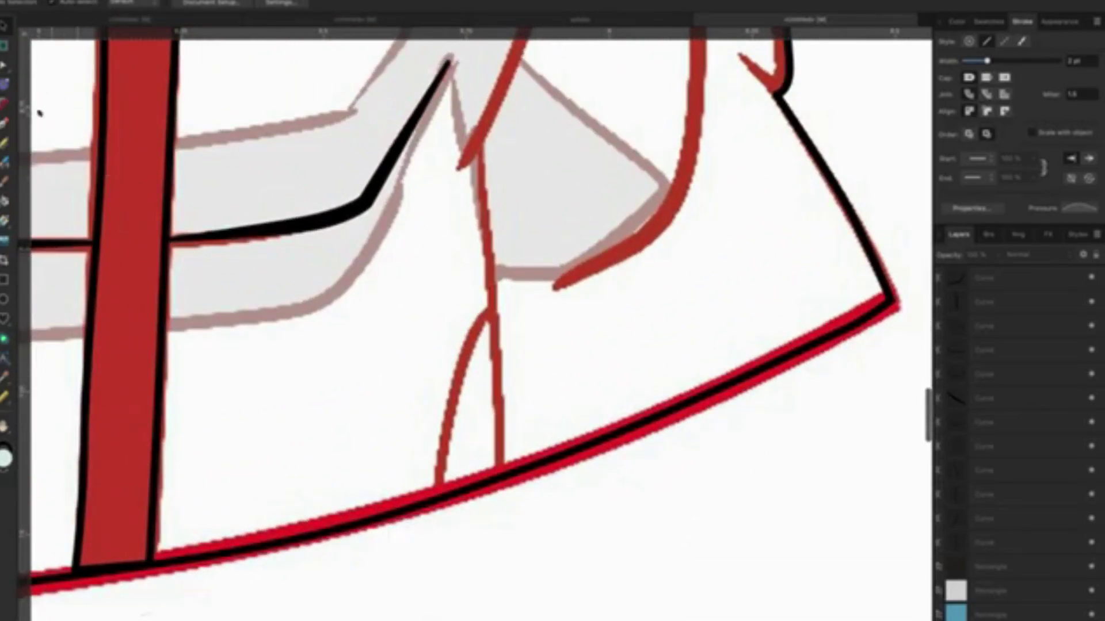
click(4, 123)
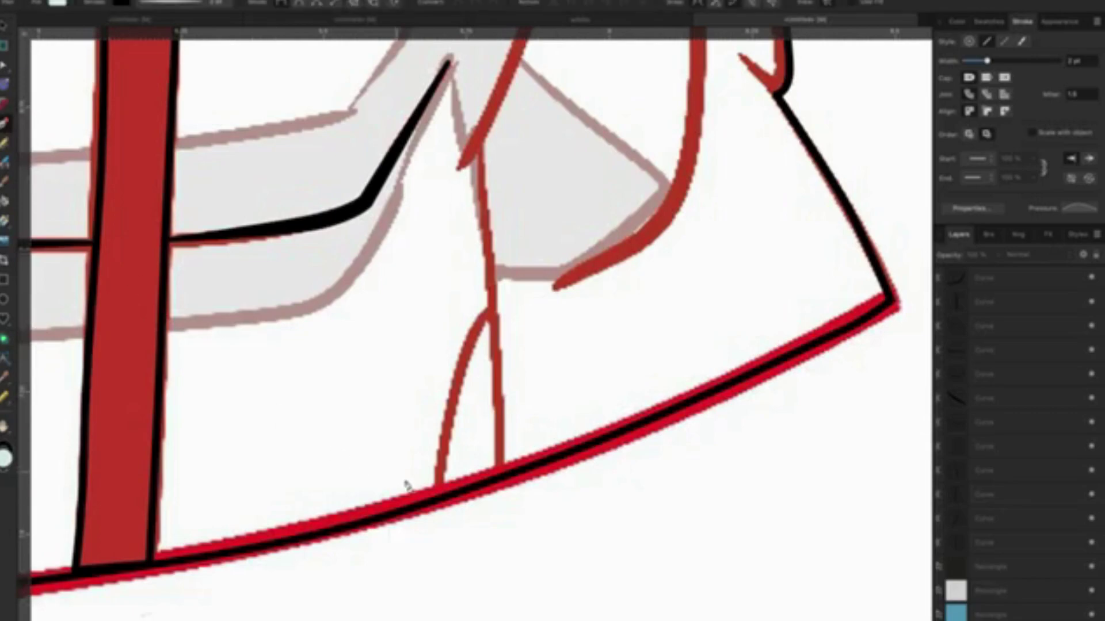
click(433, 499)
click(454, 380)
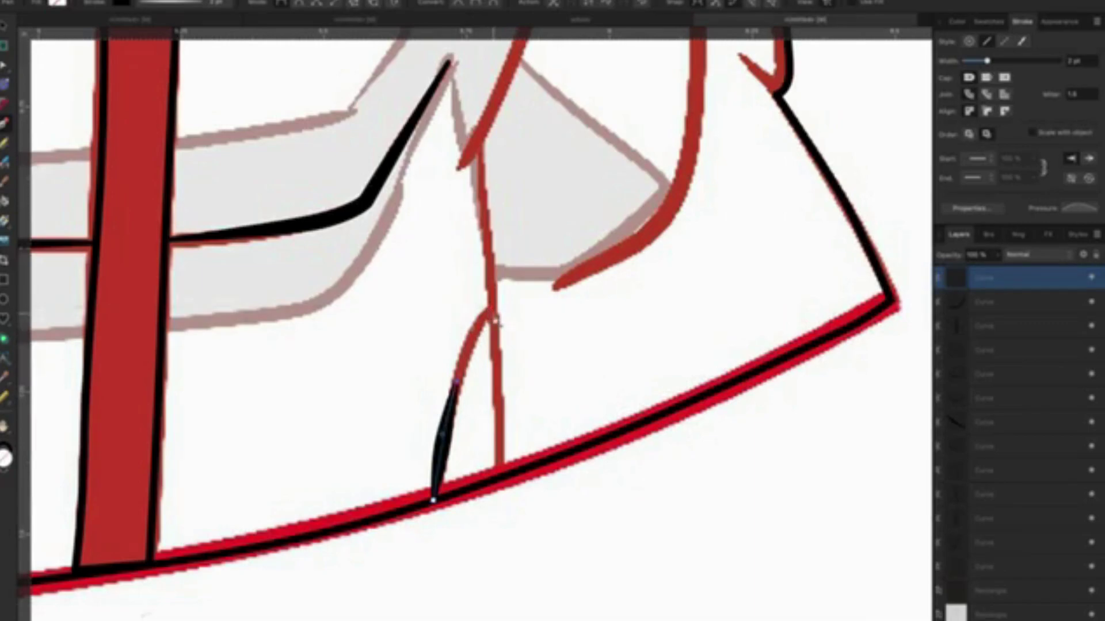
drag(490, 313, 499, 336)
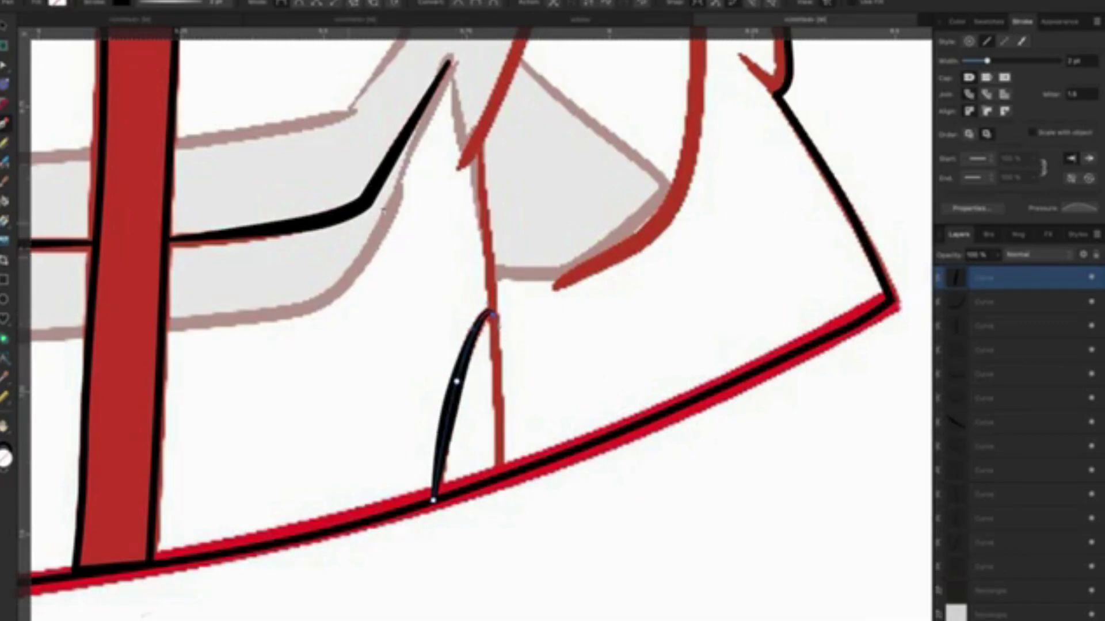
key(Escape)
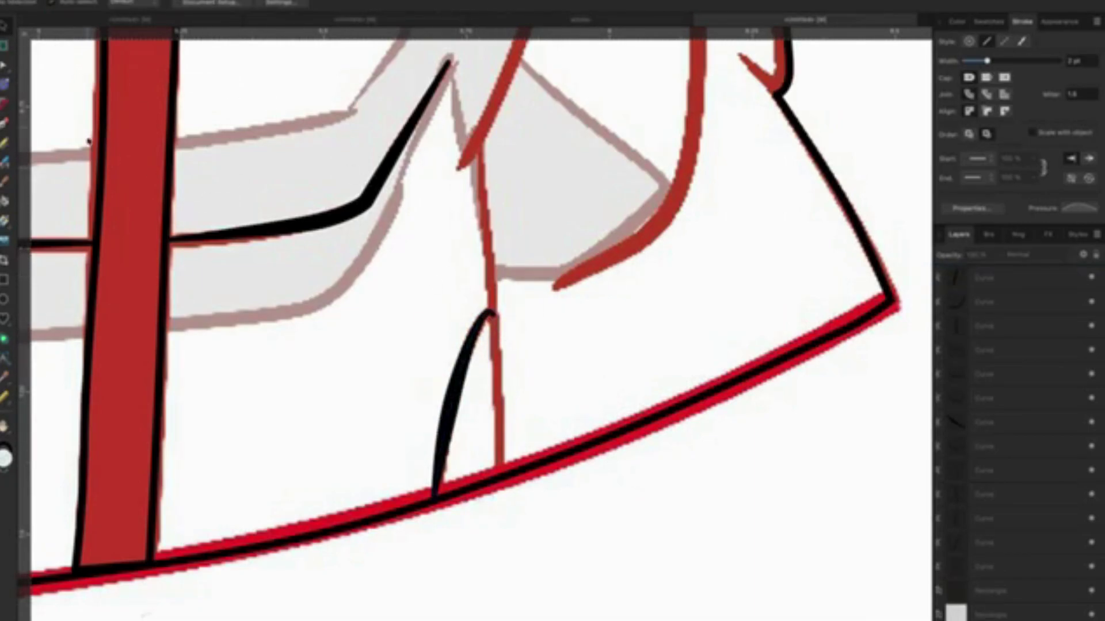
Draw a second line from the base curve to the fold's tip, thinned to about 1 pt.
key(p)
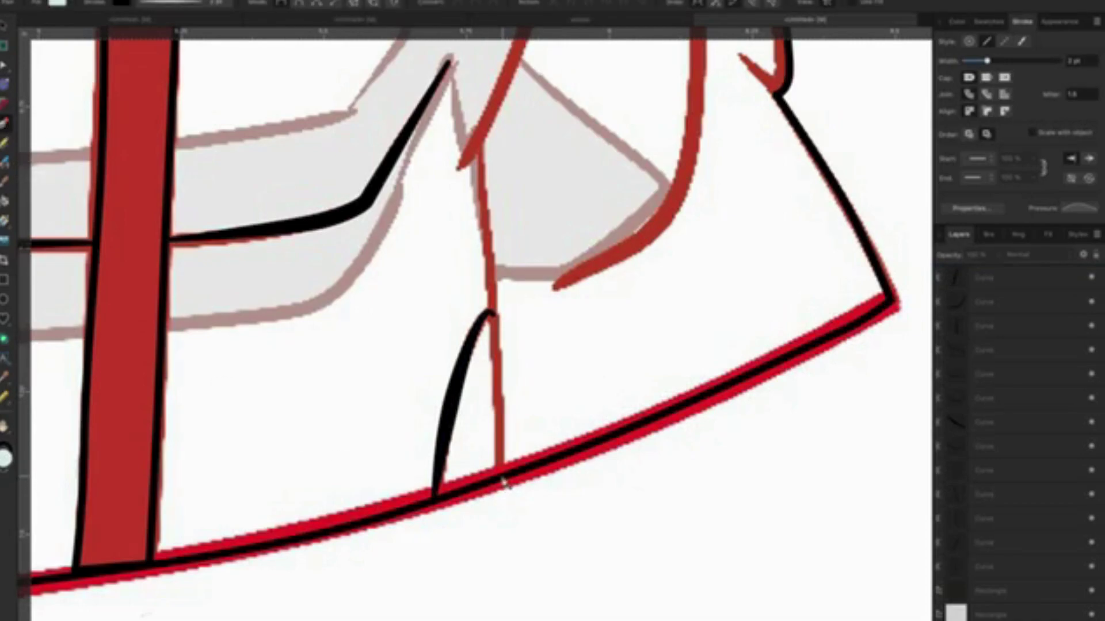
click(492, 479)
drag(492, 286, 484, 226)
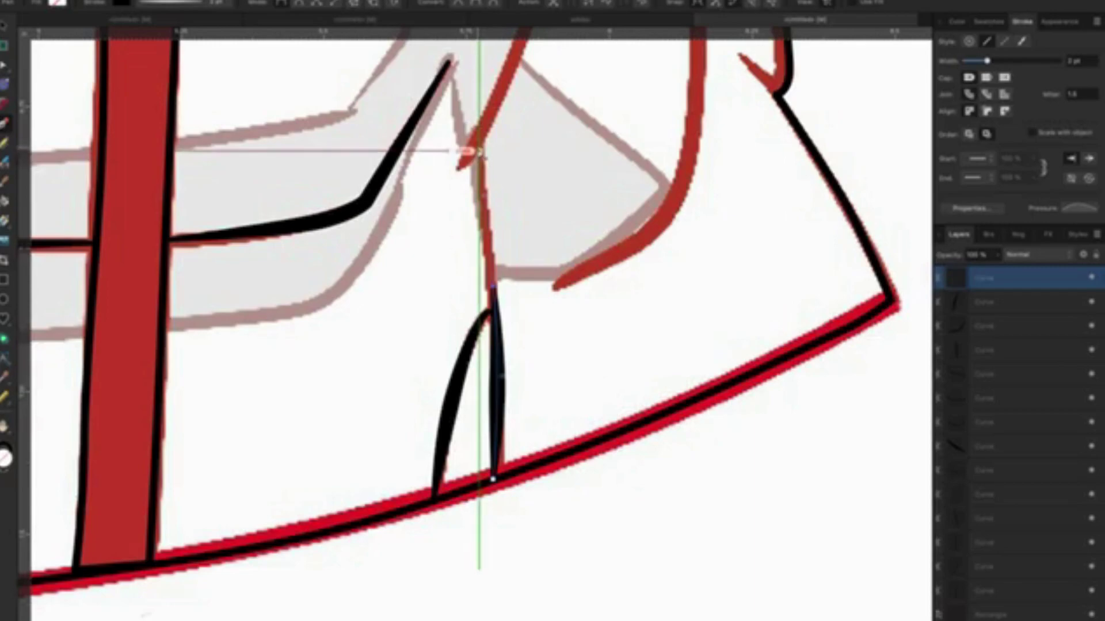
click(479, 153)
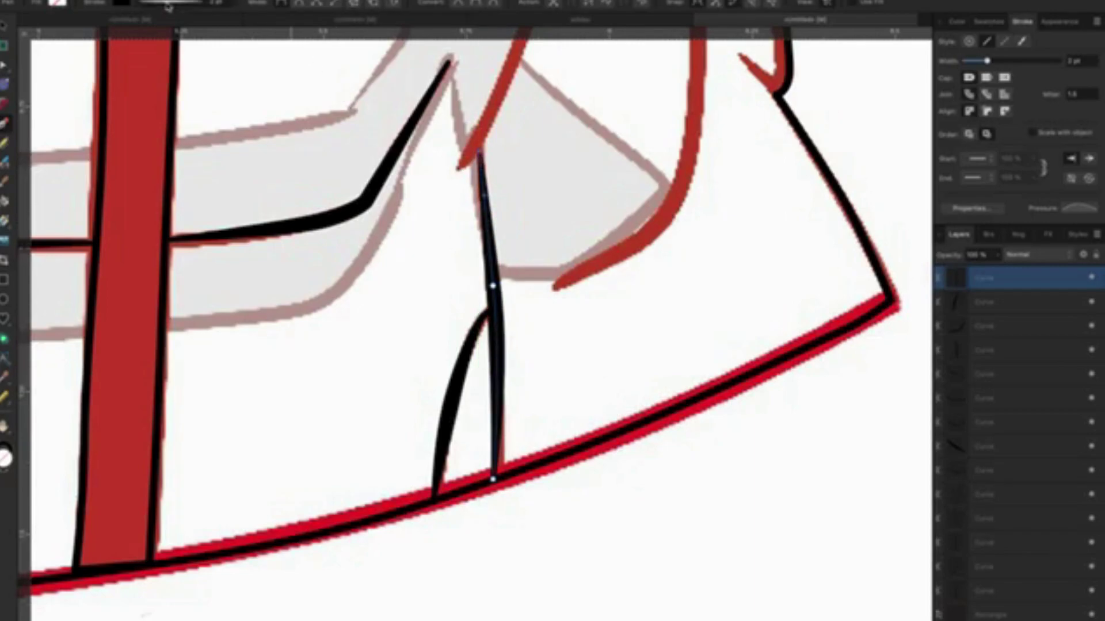
click(141, 3)
drag(150, 43, 149, 43)
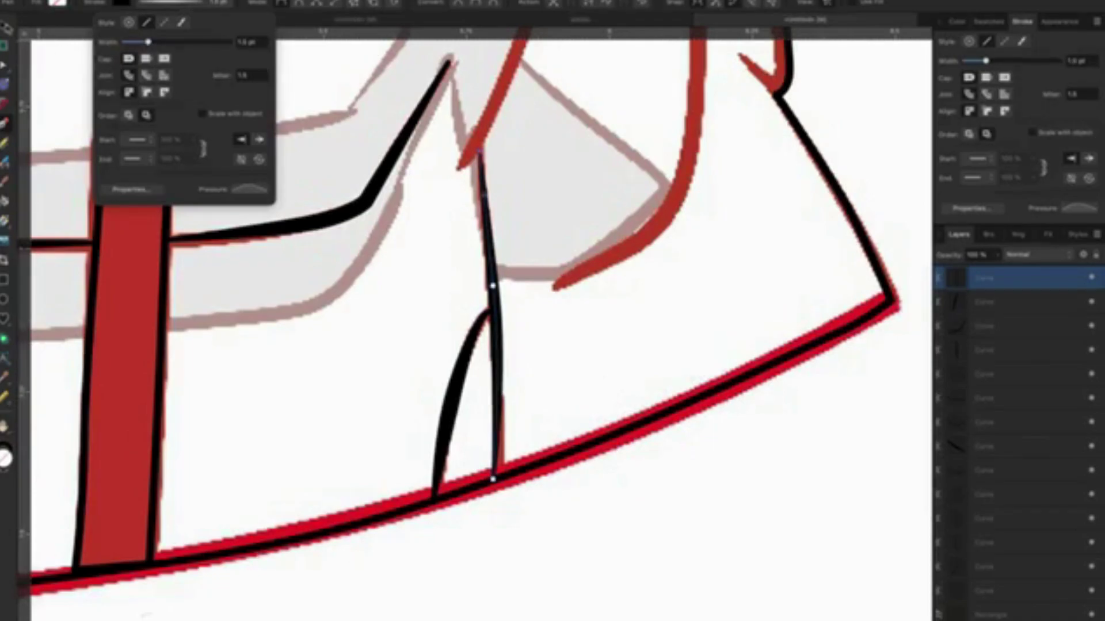
key(v)
key(Escape)
Trace the inner red curve freehand in black from bottom to top.
scroll(597, 183, up, 10)
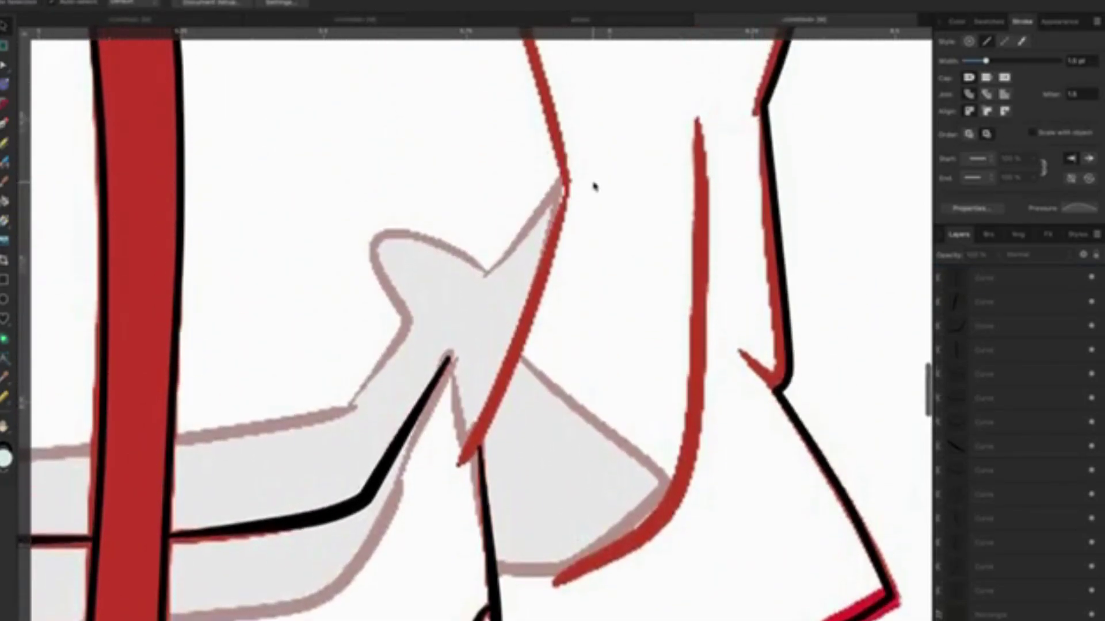
scroll(596, 183, down, 3)
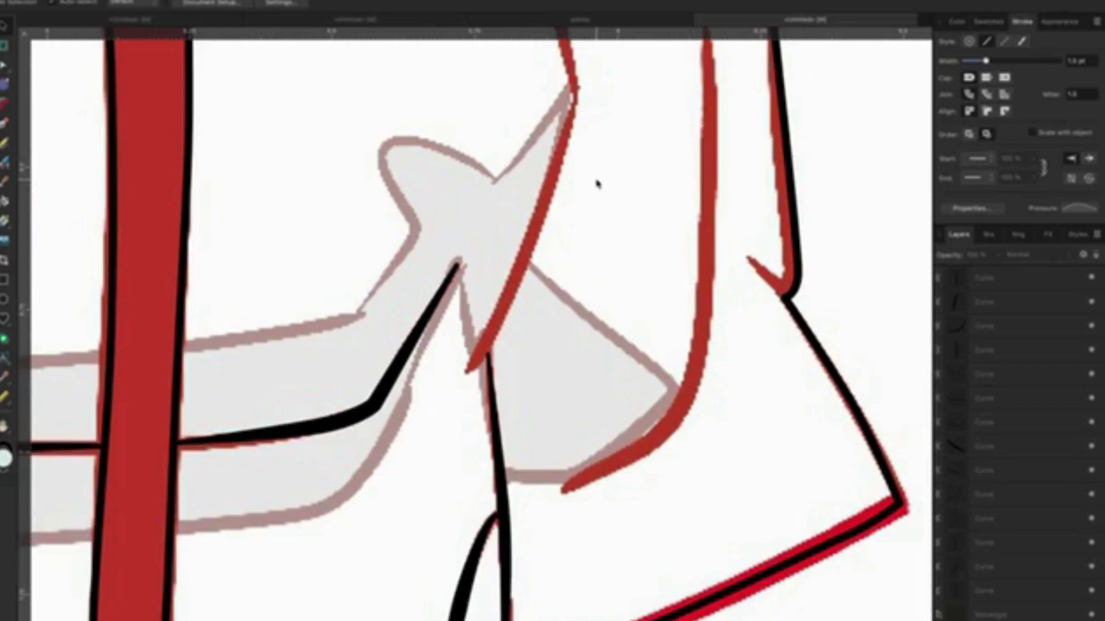
scroll(597, 182, down, 1)
scroll(597, 182, down, 2)
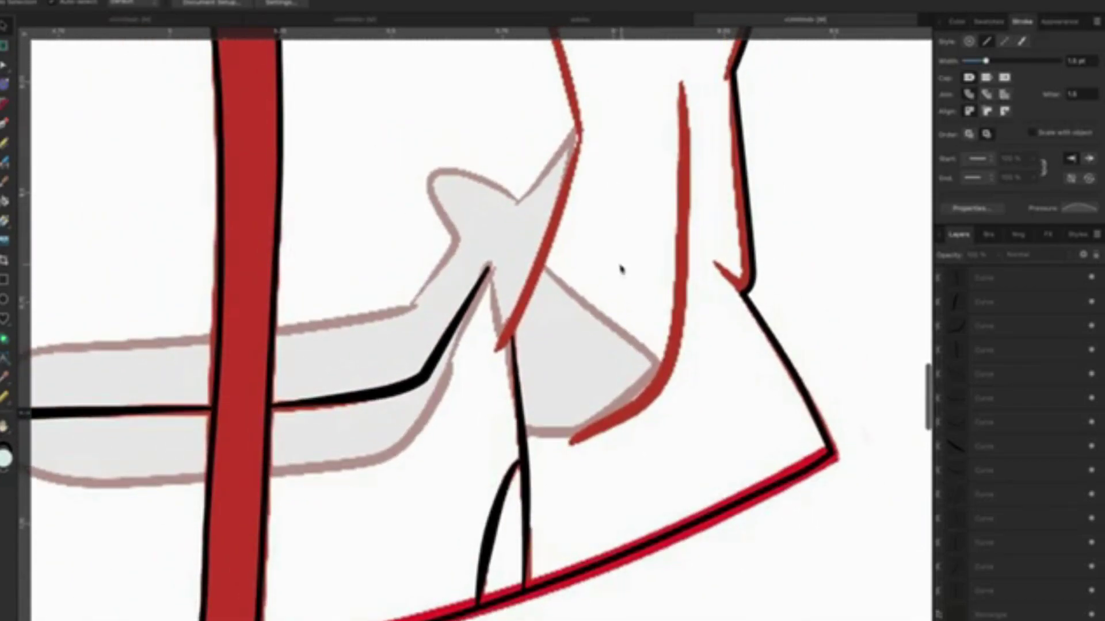
click(4, 123)
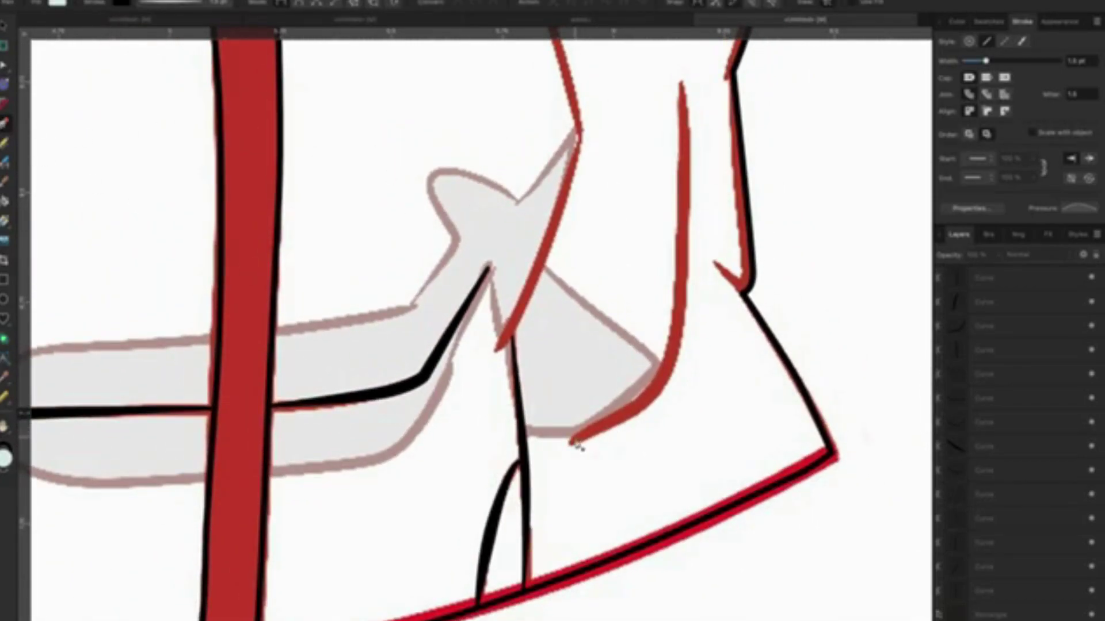
drag(571, 441, 661, 366)
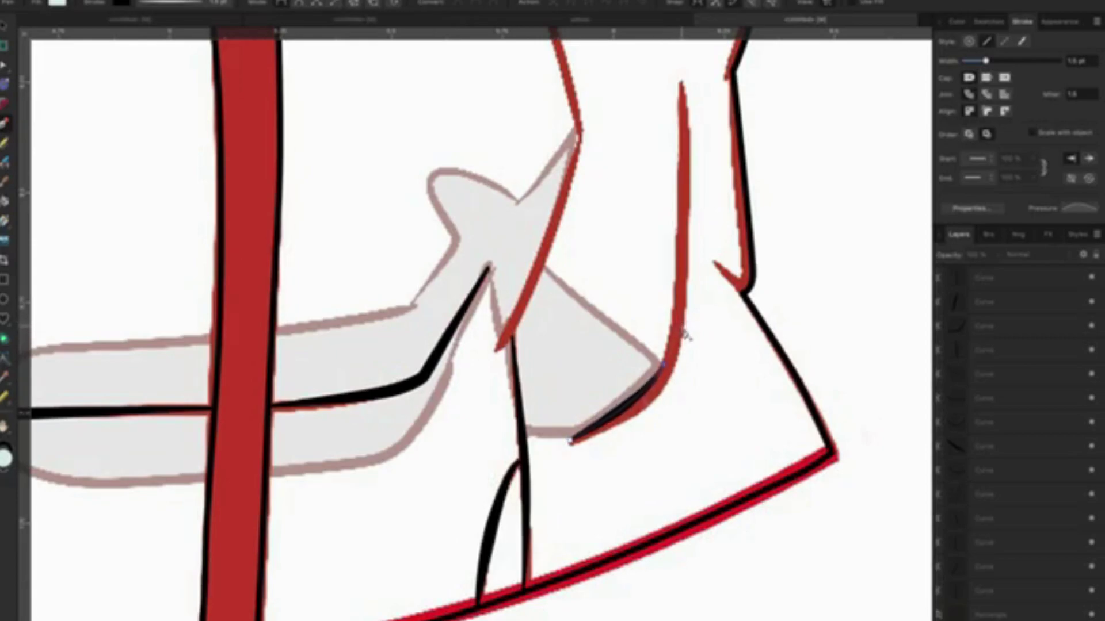
drag(687, 329, 698, 276)
drag(663, 364, 681, 237)
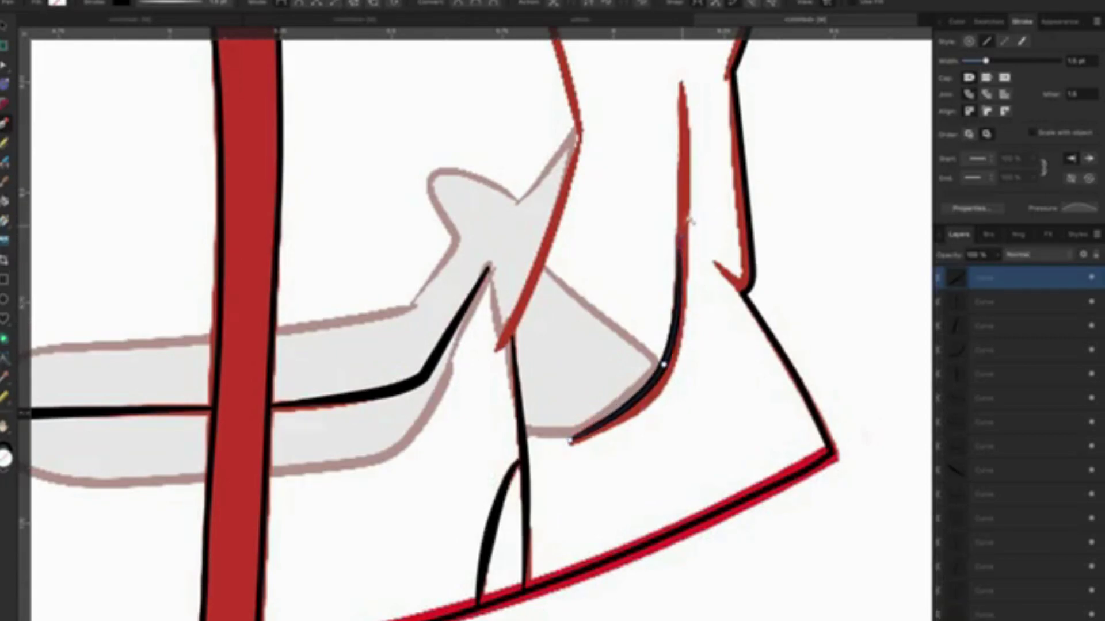
drag(685, 188, 681, 82)
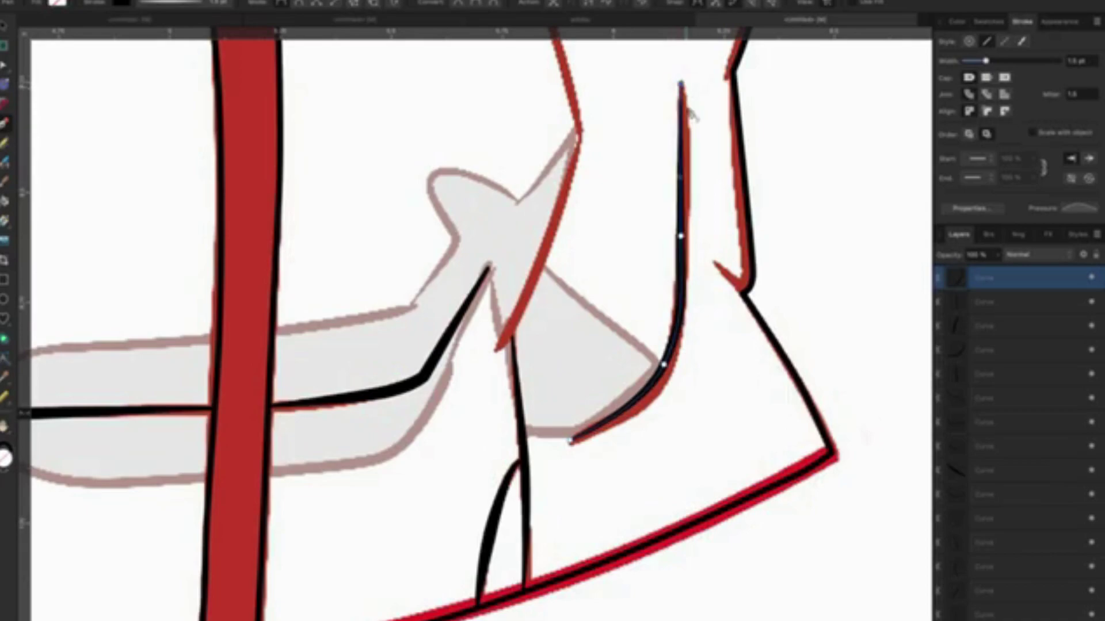
scroll(209, 182, up, 1)
scroll(208, 181, up, 2)
scroll(209, 181, up, 2)
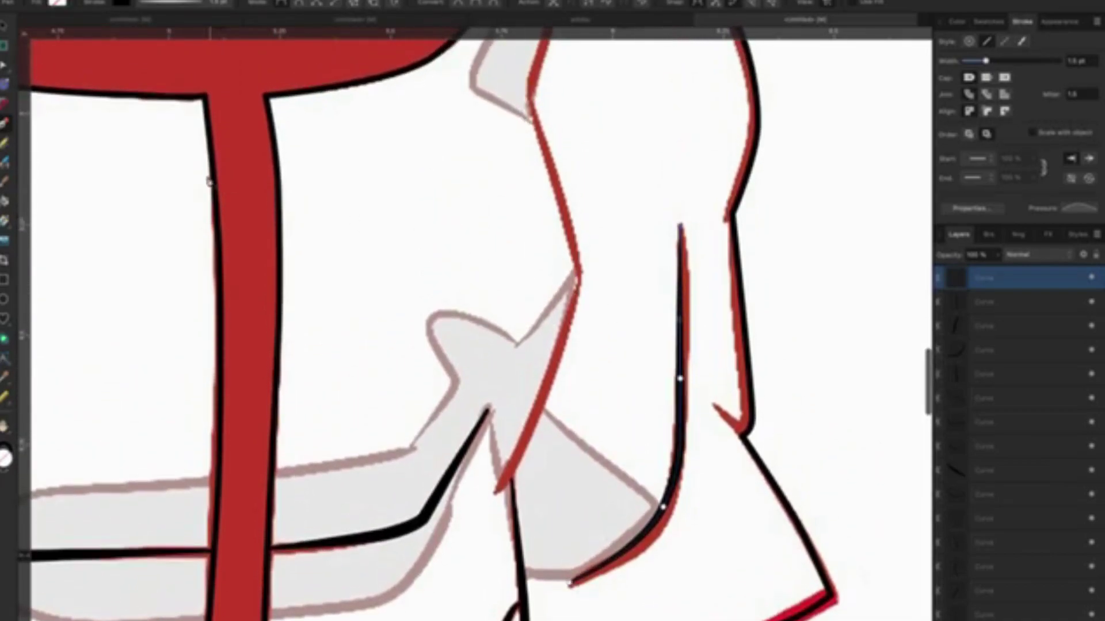
key(v)
click(629, 165)
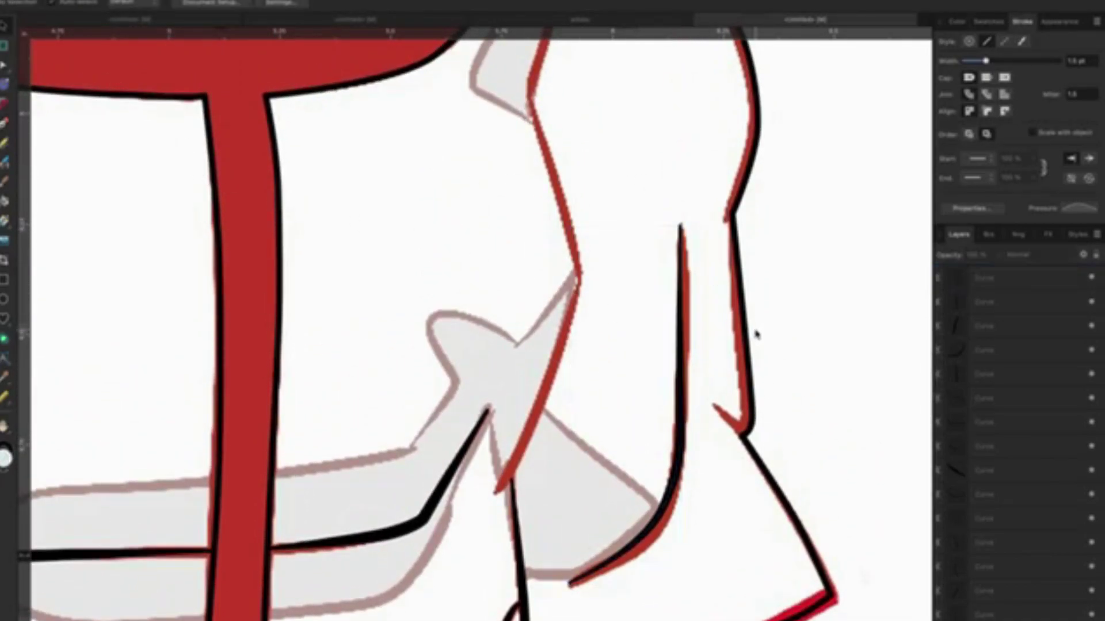
scroll(754, 329, down, 4)
Pencil a short black line along the red edge with a 1 pt stroke.
click(6, 123)
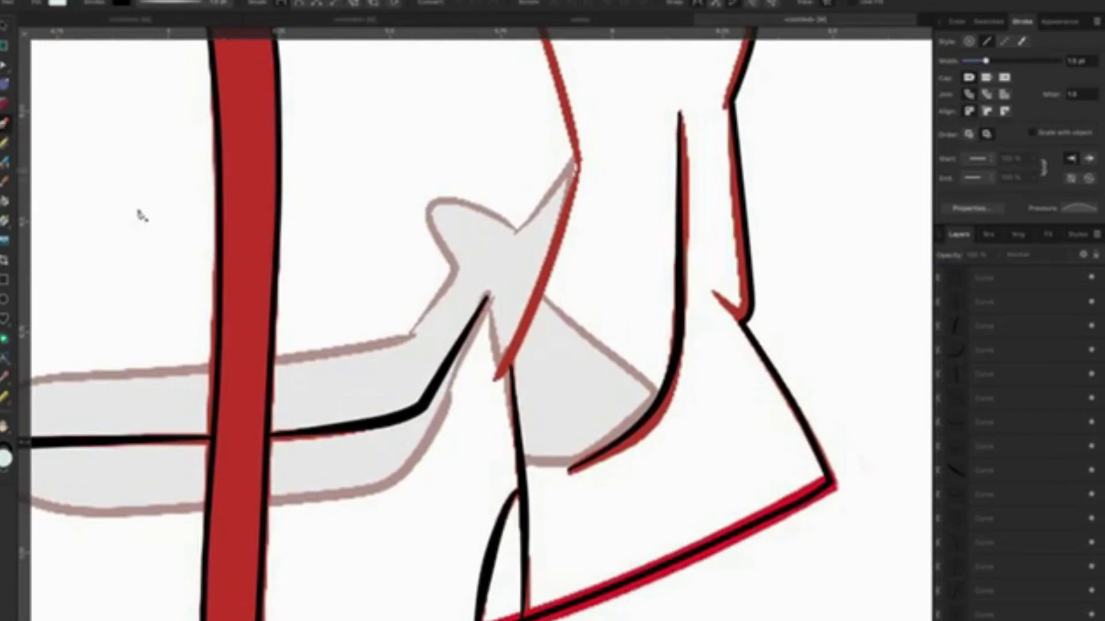
drag(713, 293, 833, 482)
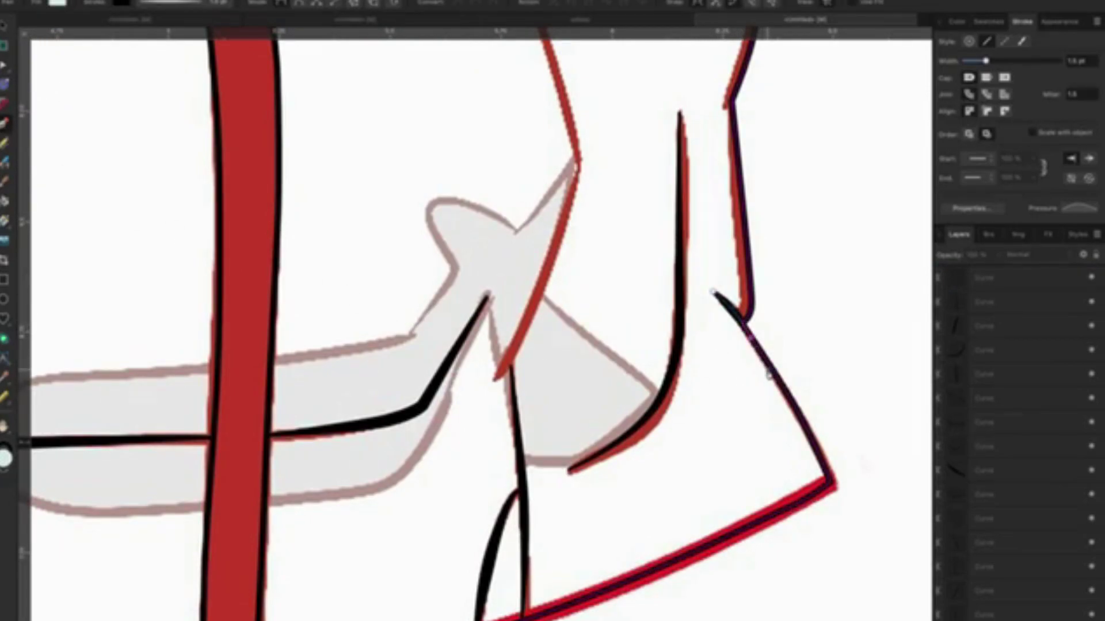
click(163, 6)
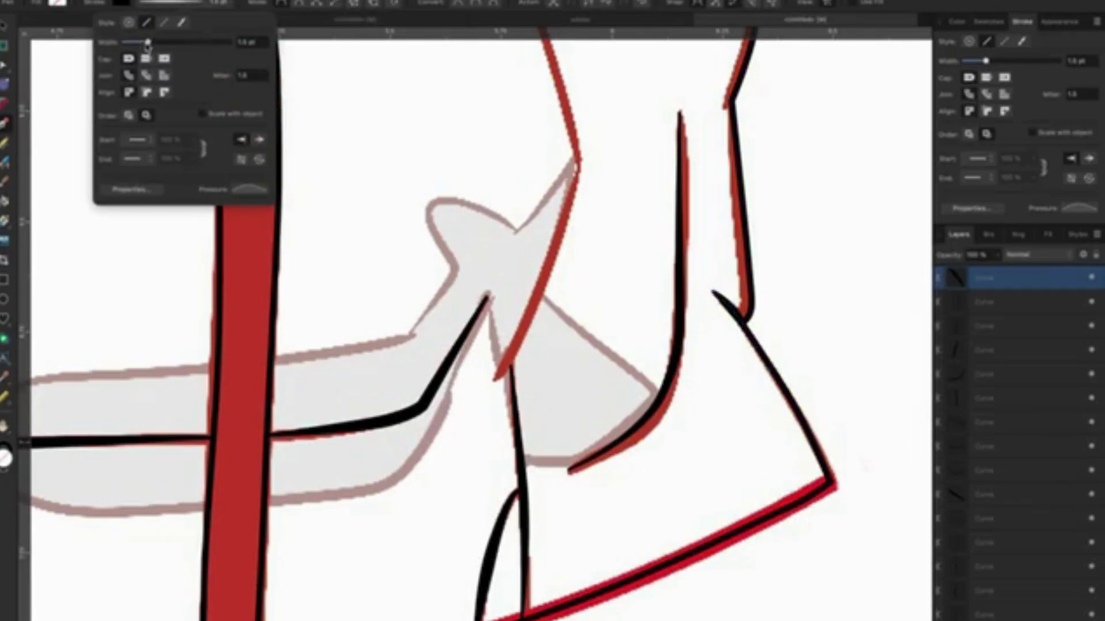
drag(148, 44, 145, 44)
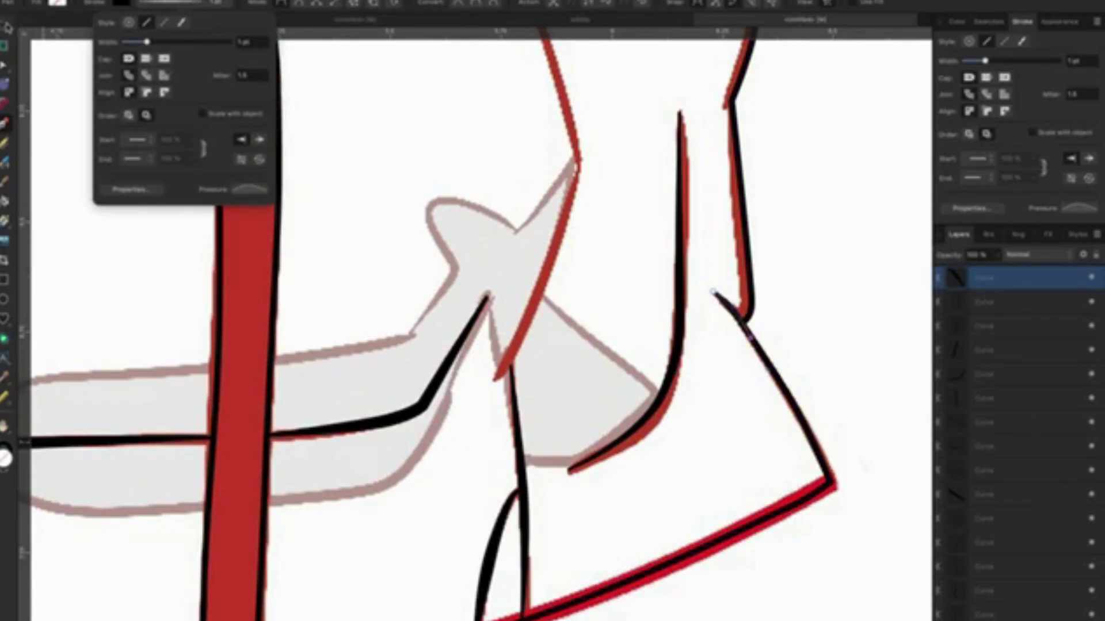
key(v)
click(620, 169)
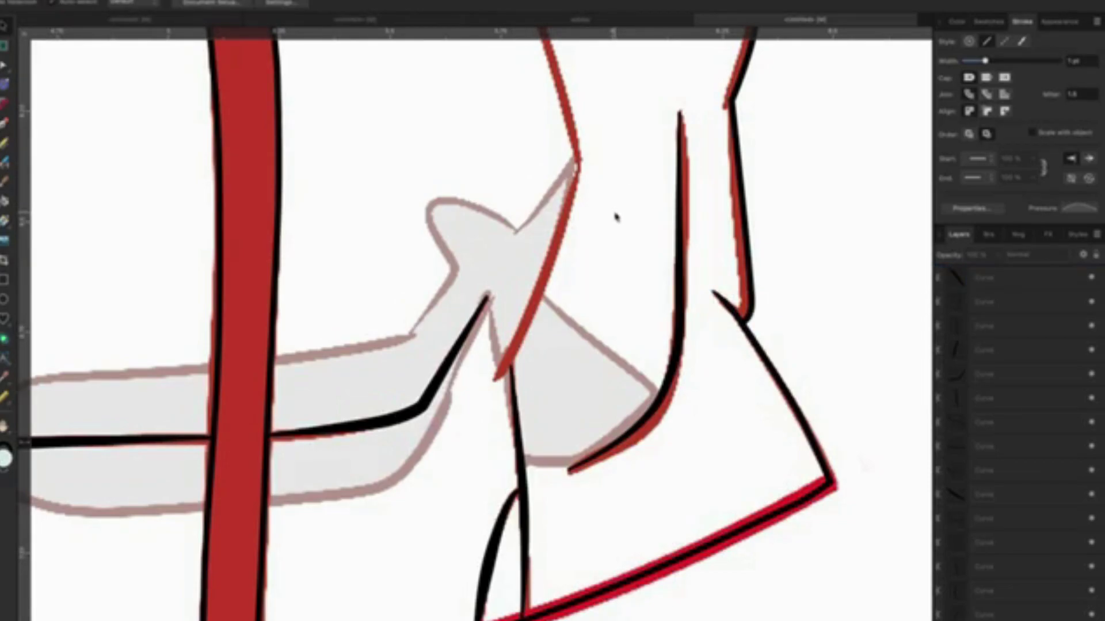
scroll(616, 217, down, 1)
Pen a curve up the center red line and give it a thicker stroke.
key(p)
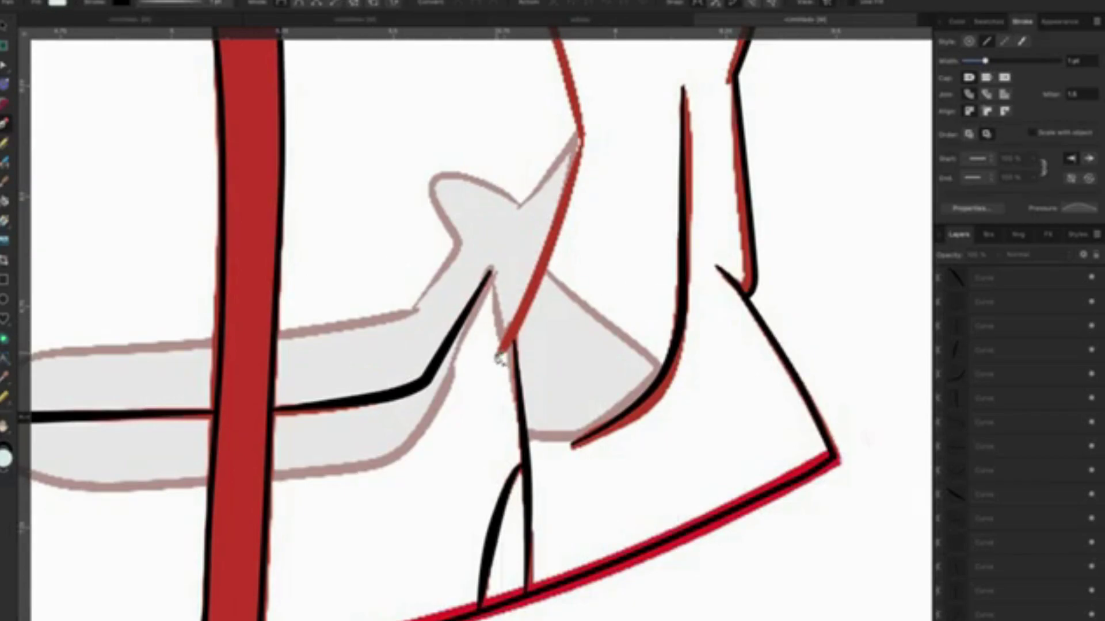
click(493, 361)
drag(546, 282, 561, 245)
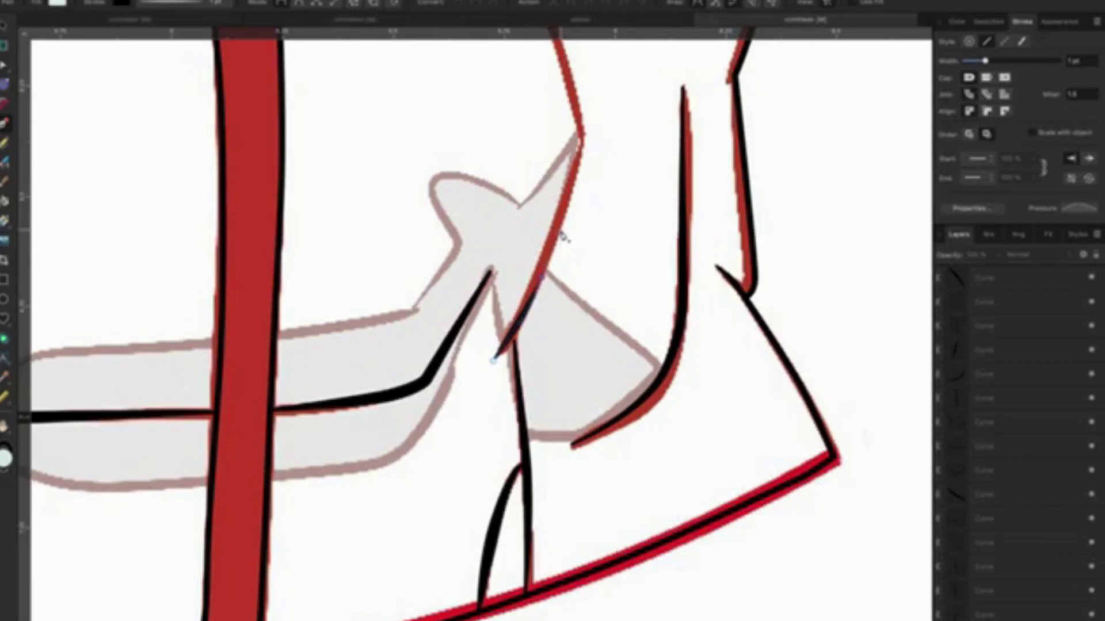
scroll(572, 230, up, 3)
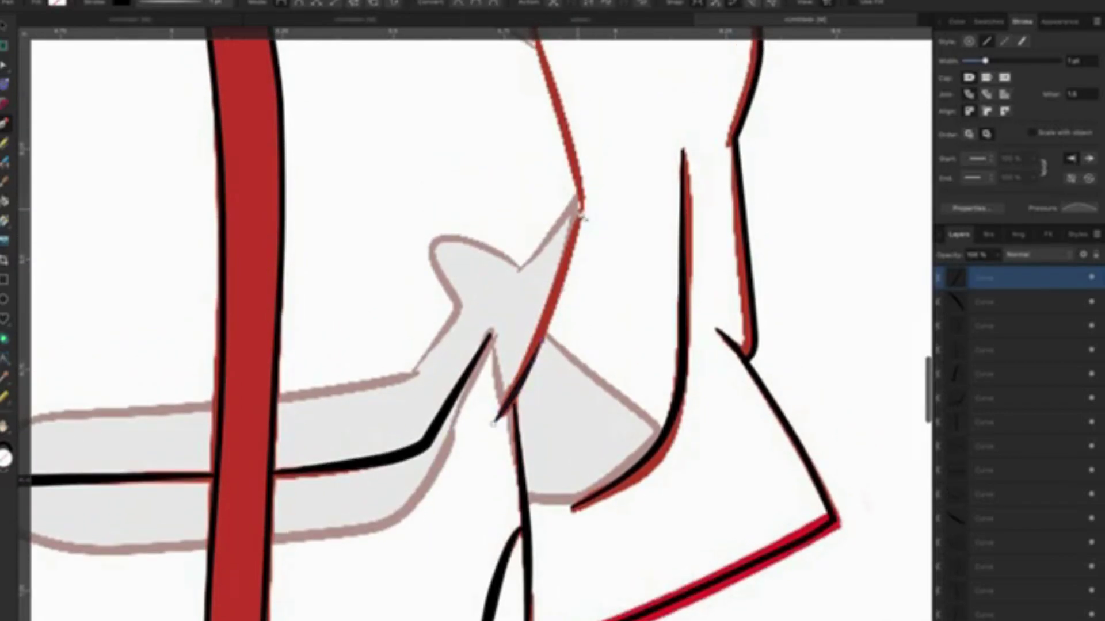
drag(582, 202, 587, 186)
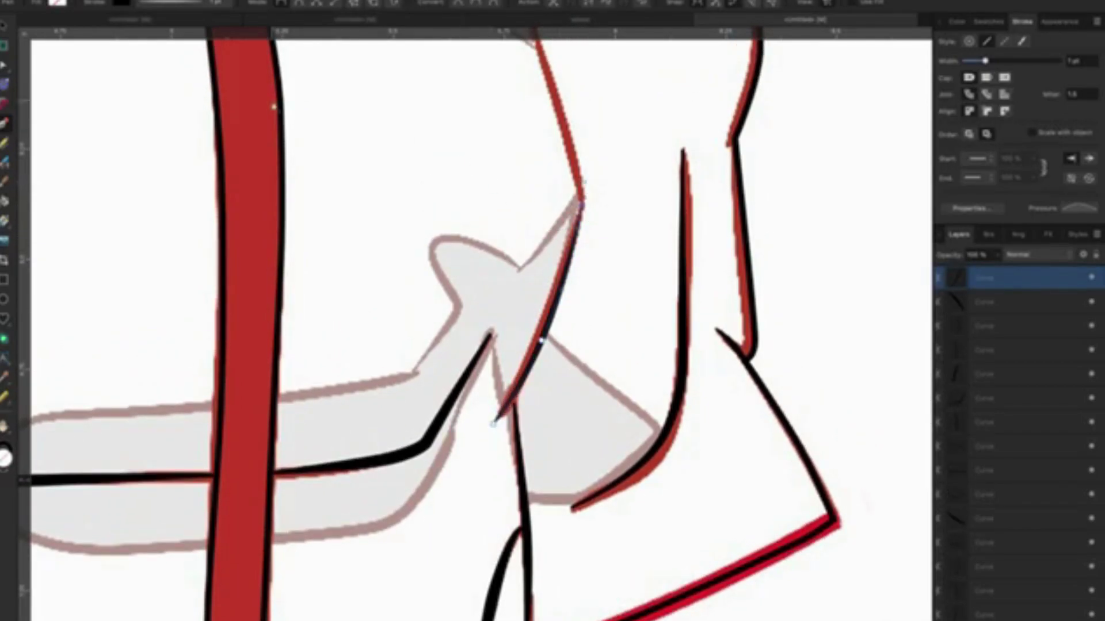
click(173, 3)
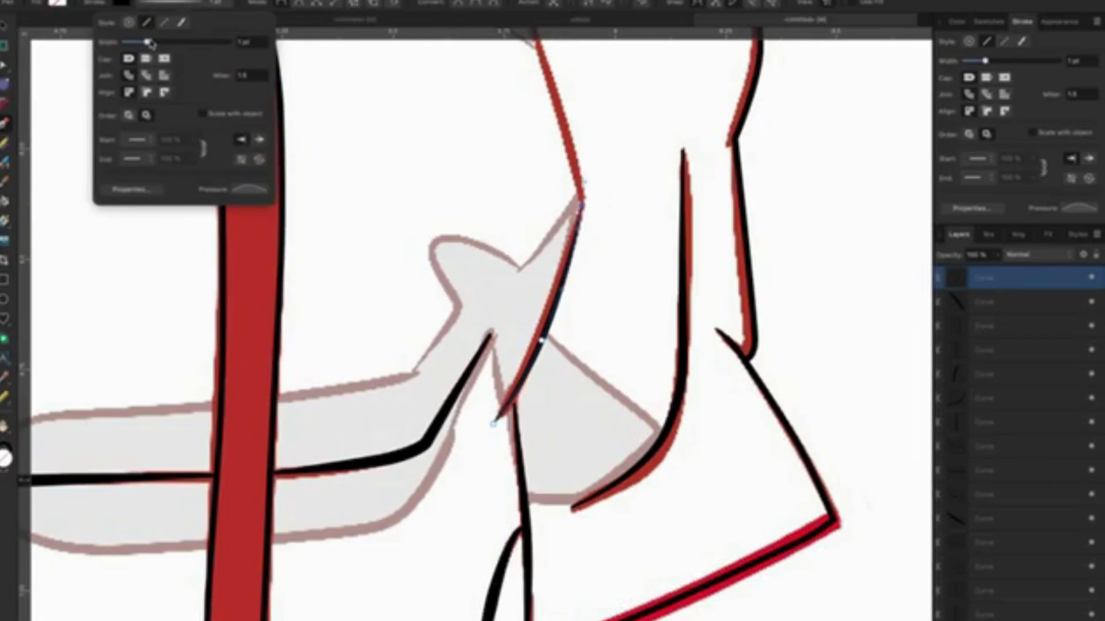
drag(149, 43, 151, 44)
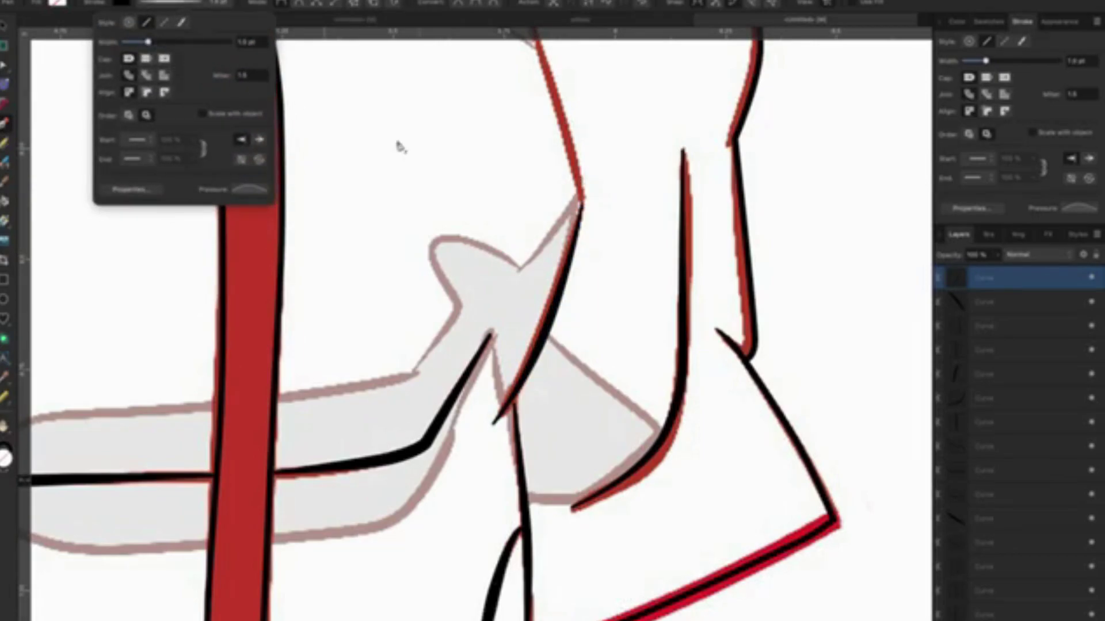
scroll(397, 144, up, 2)
scroll(572, 217, up, 3)
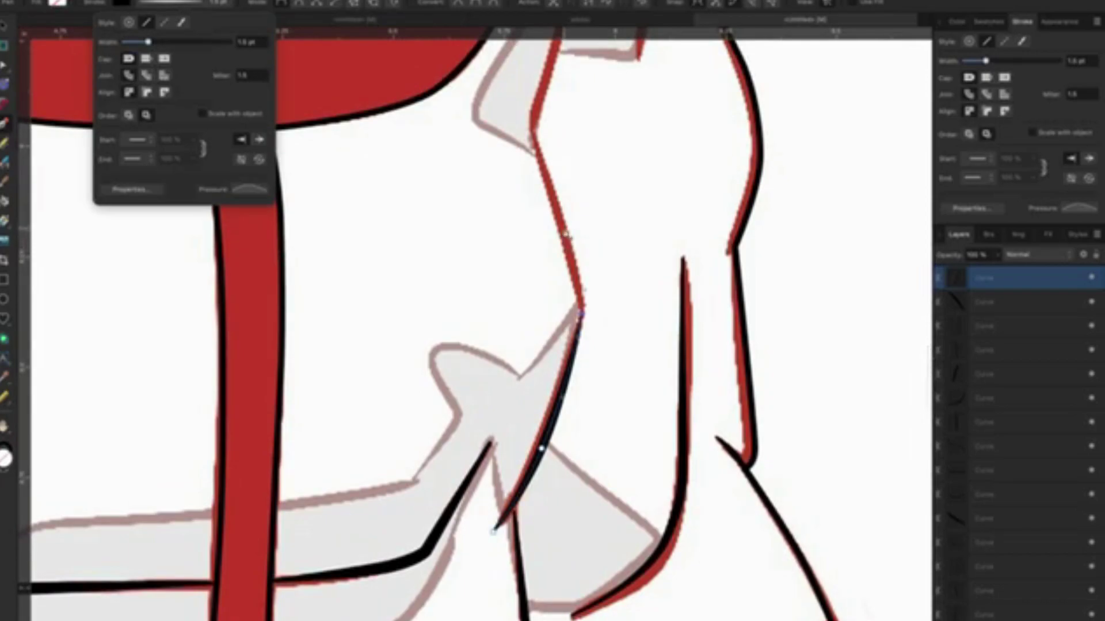
Extend the black curve further up the red line to near its top.
click(567, 244)
scroll(549, 184, up, 3)
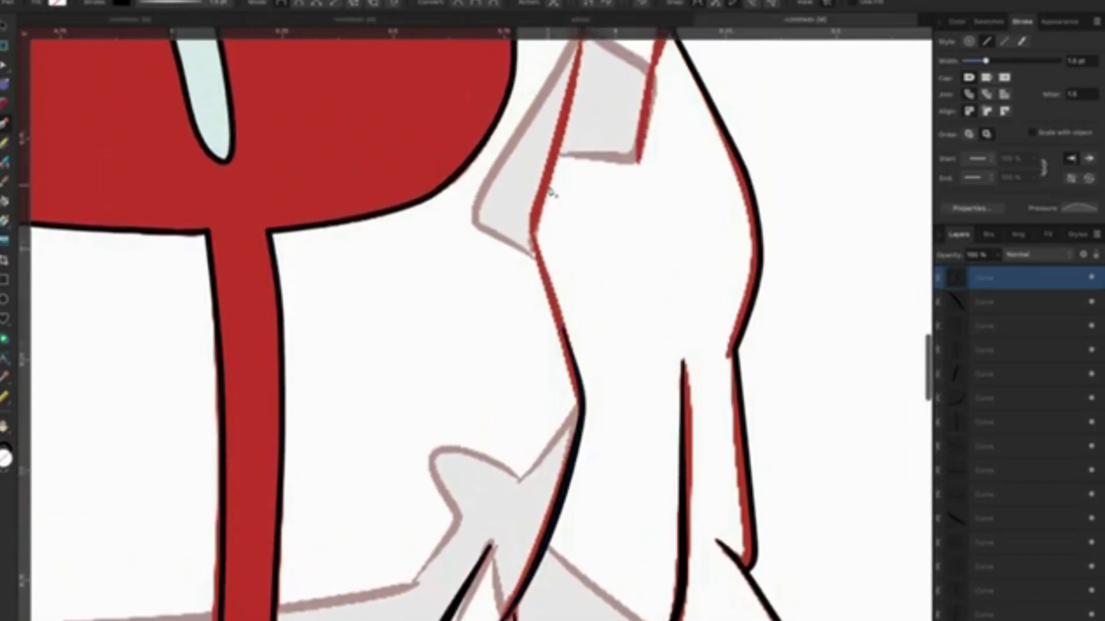
scroll(546, 230, up, 2)
click(536, 270)
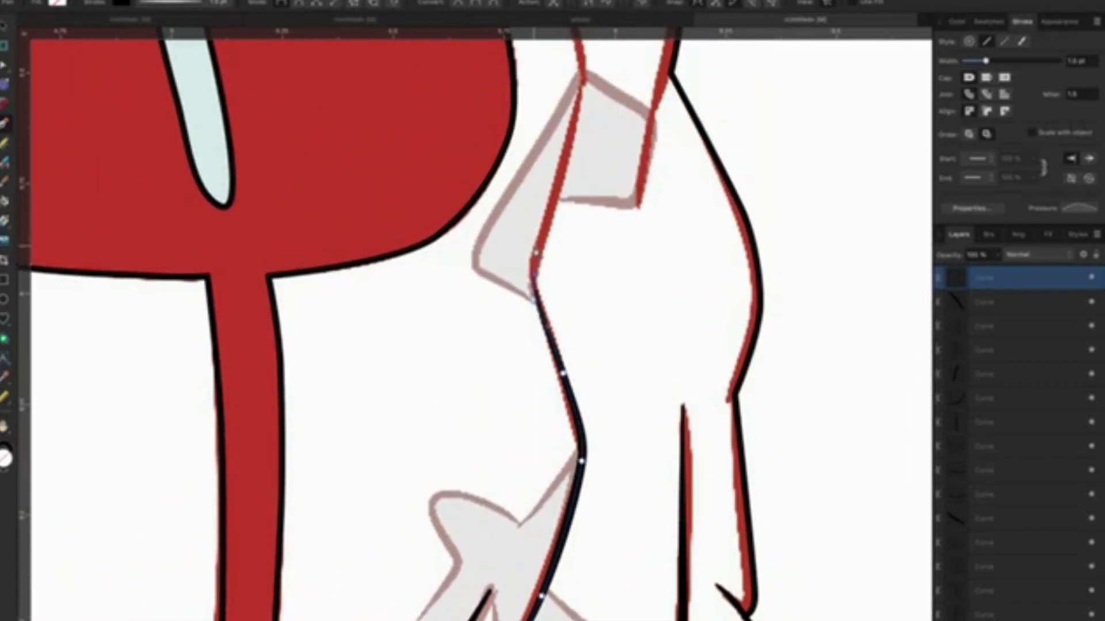
scroll(536, 249, up, 5)
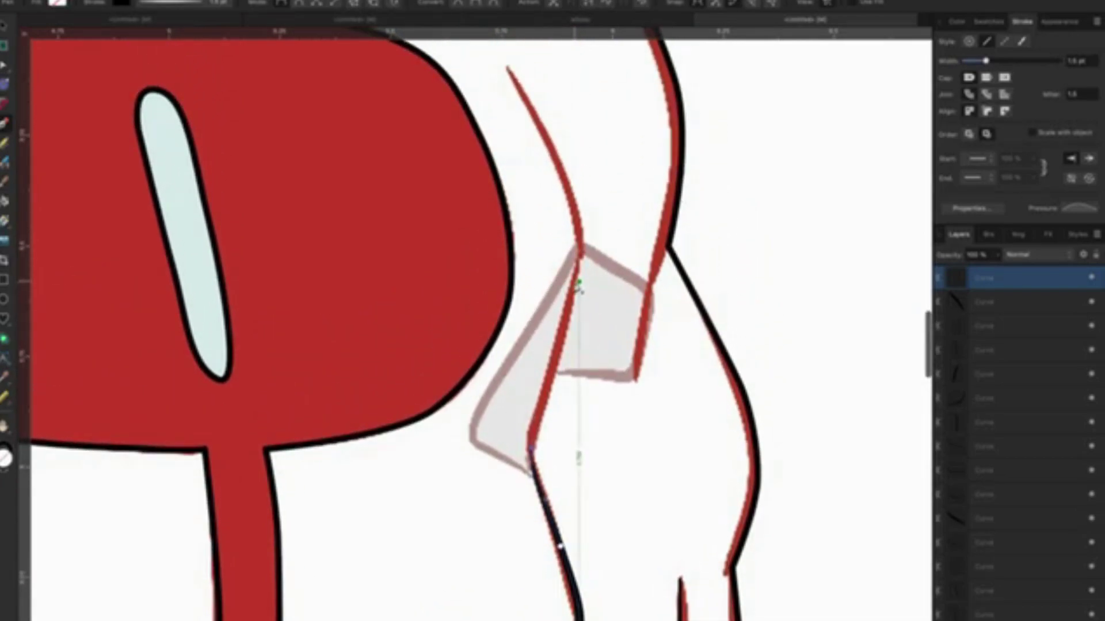
scroll(579, 241, up, 3)
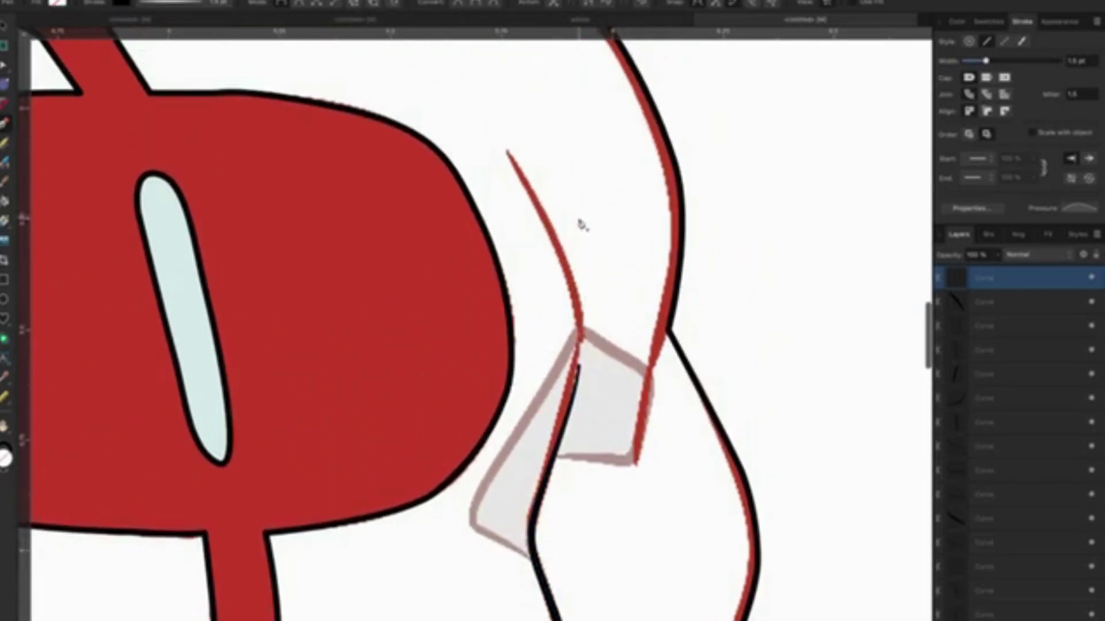
click(561, 253)
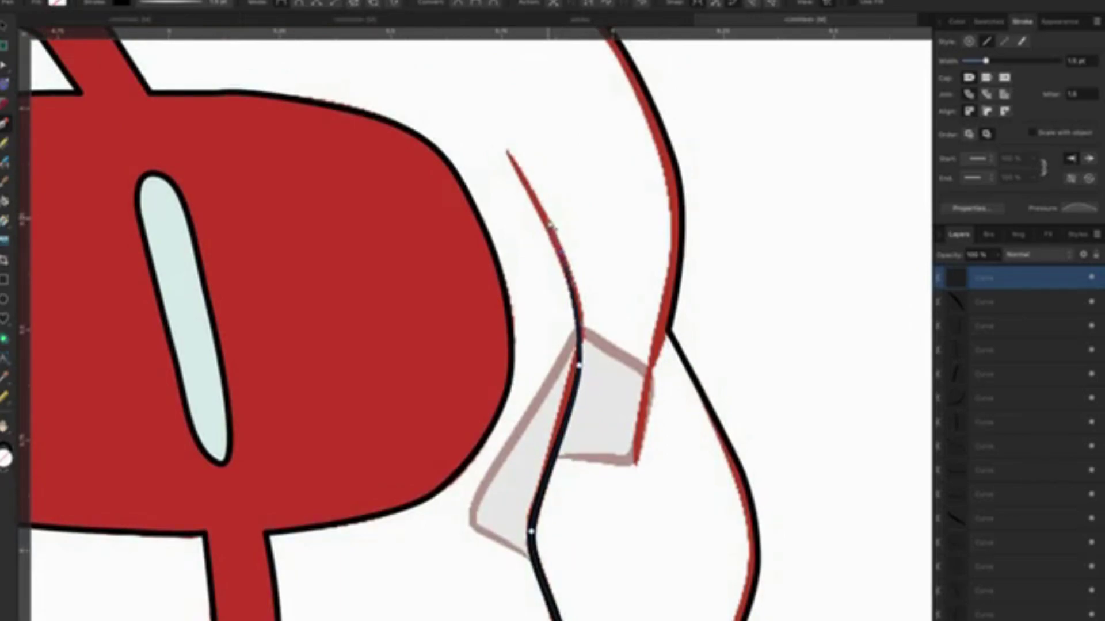
click(505, 151)
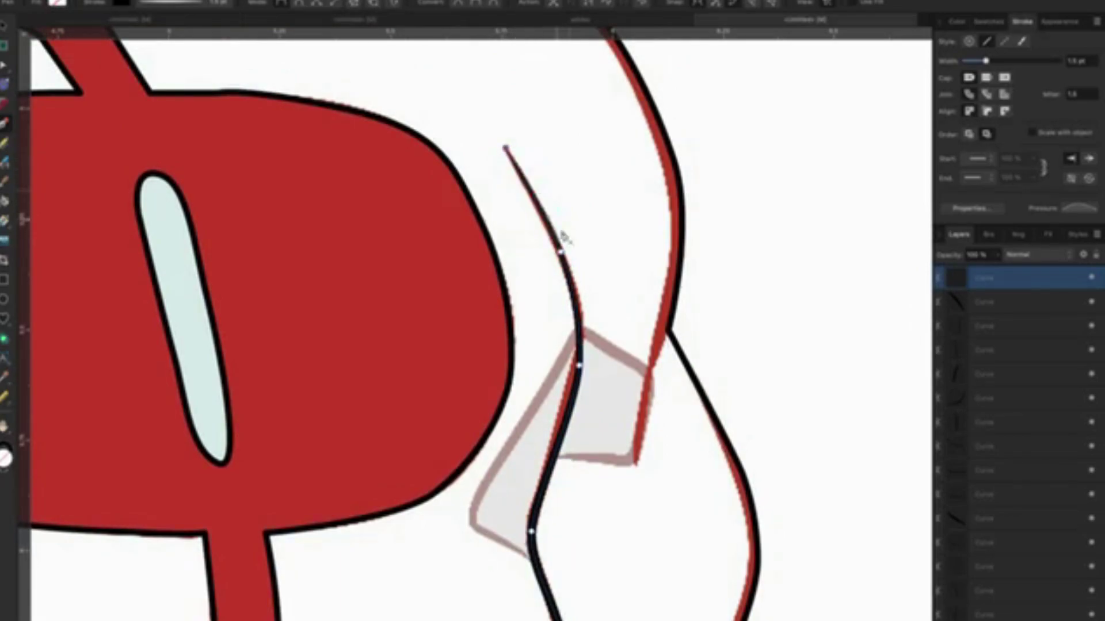
key(v)
click(630, 234)
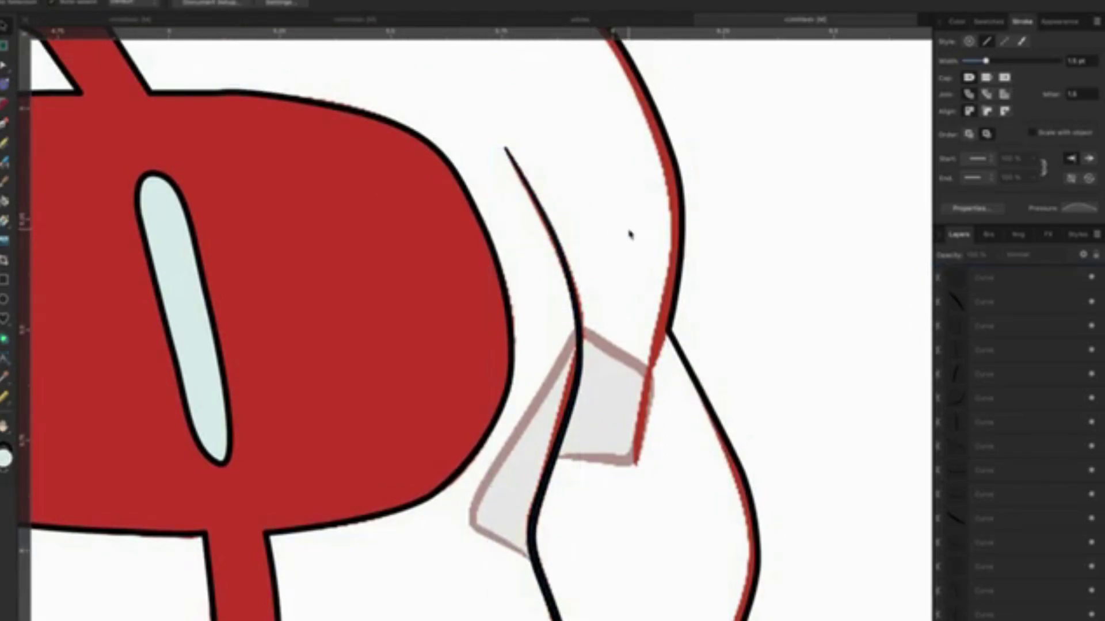
Draw a short black curve up the red edge beside the grey shadow.
key(p)
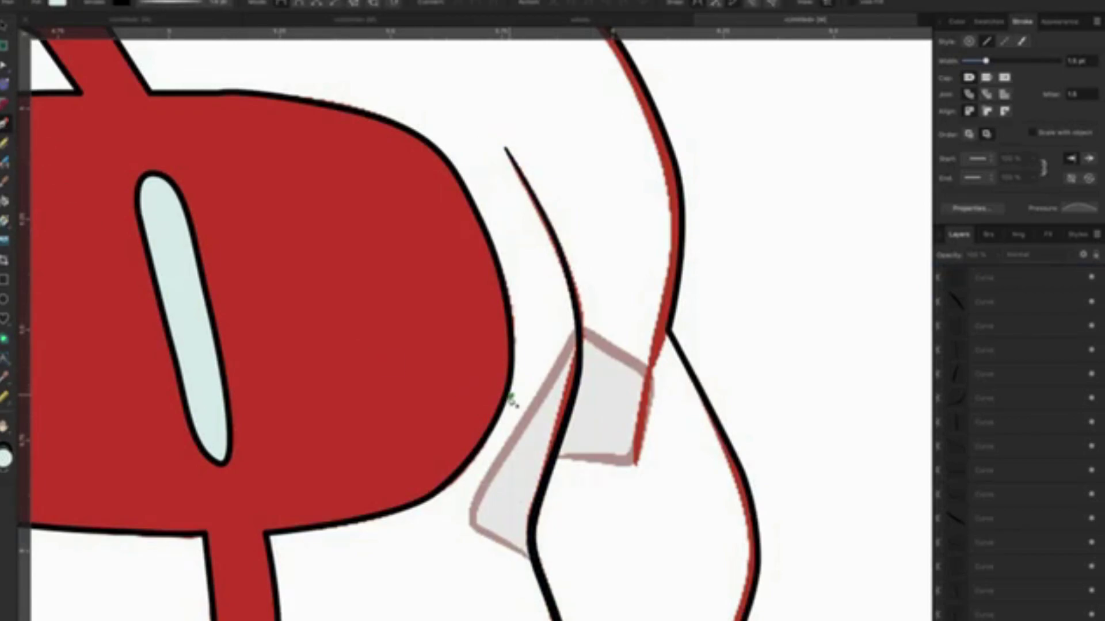
click(635, 466)
mouse_move(652, 358)
mouse_down()
mouse_move(685, 272)
mouse_move(686, 204)
mouse_up()
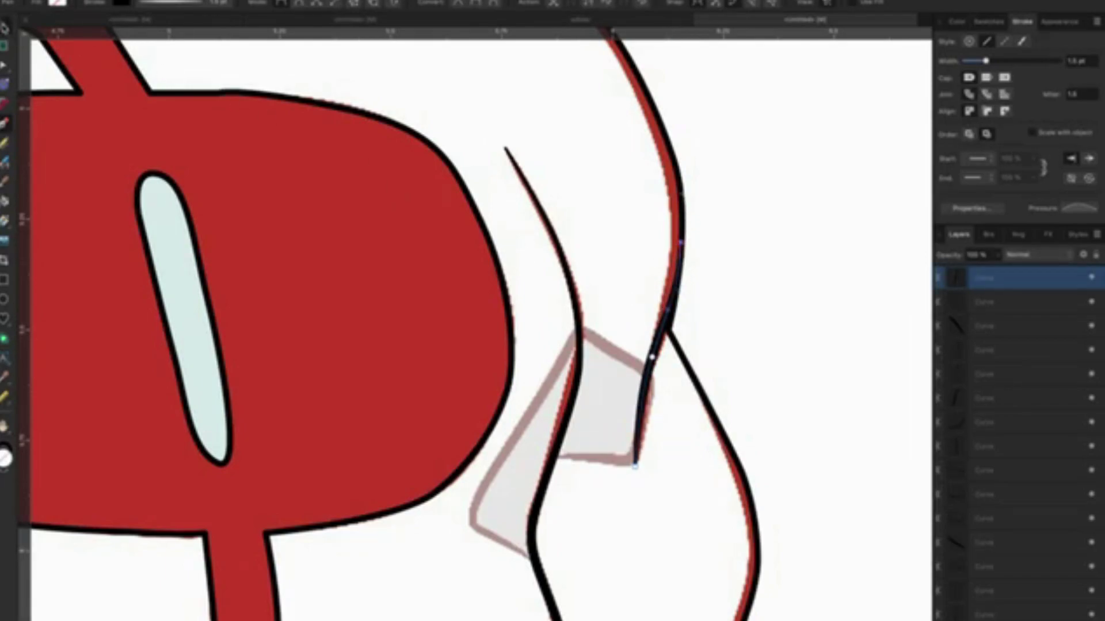
key(v)
click(628, 225)
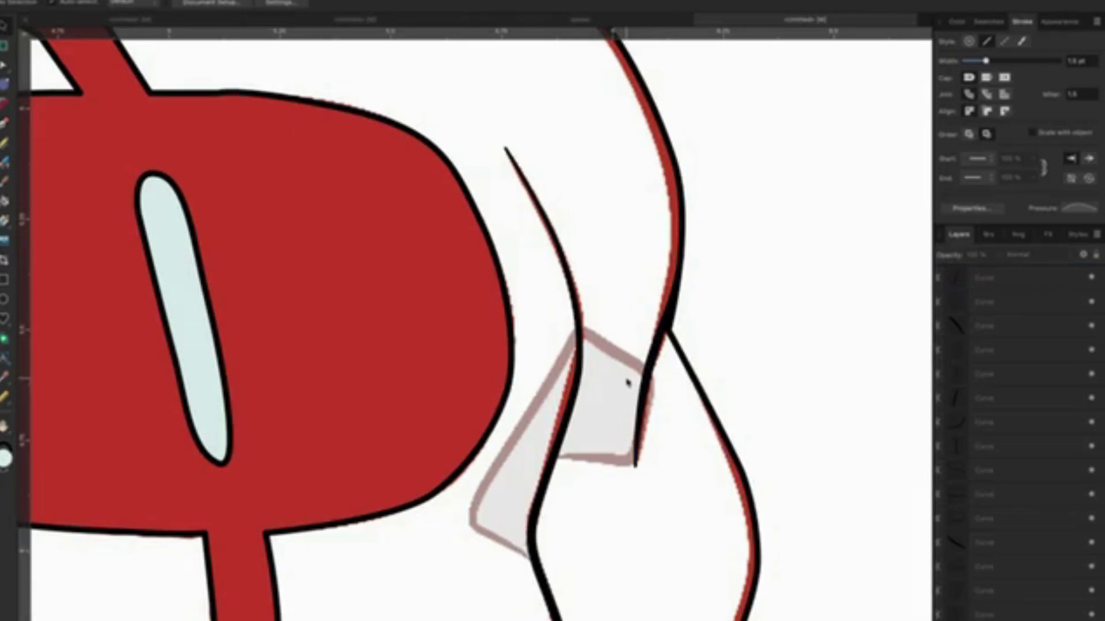
scroll(628, 382, down, 5)
Select the vertical black stroke and add a node midway along it below the grey junction.
scroll(584, 432, up, 3)
scroll(579, 424, down, 3)
scroll(573, 429, down, 3)
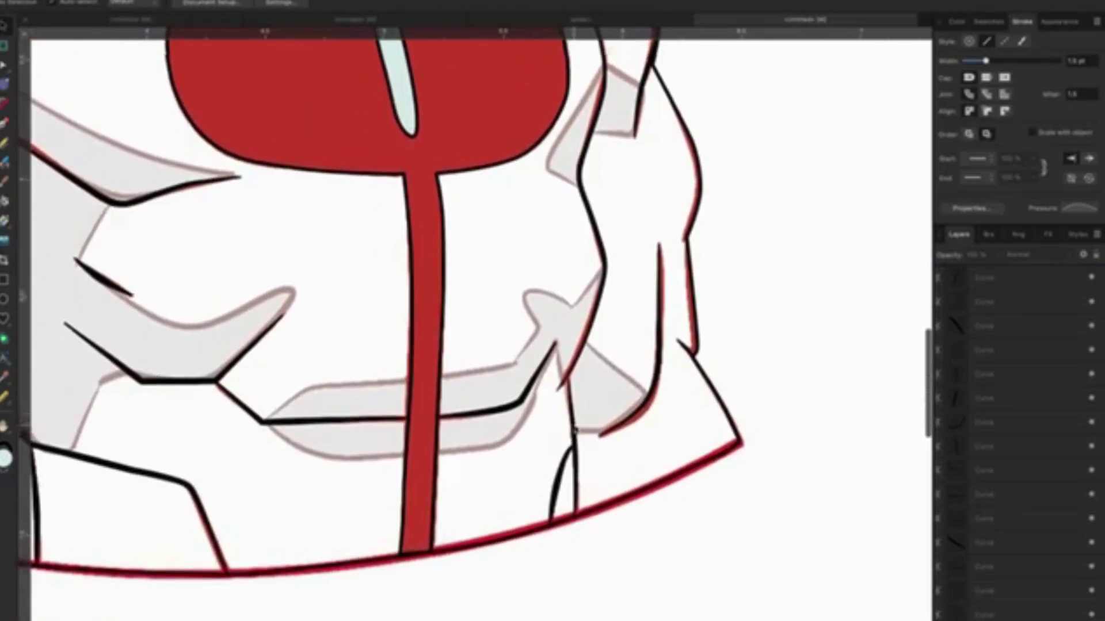
scroll(574, 429, up, 2)
scroll(577, 399, up, 2)
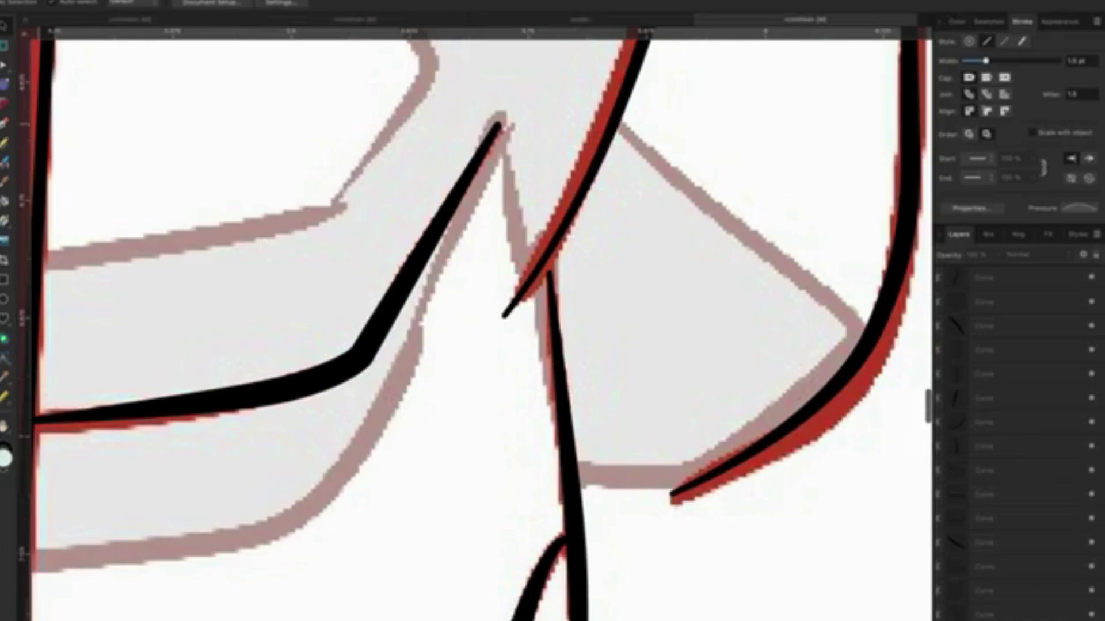
click(554, 313)
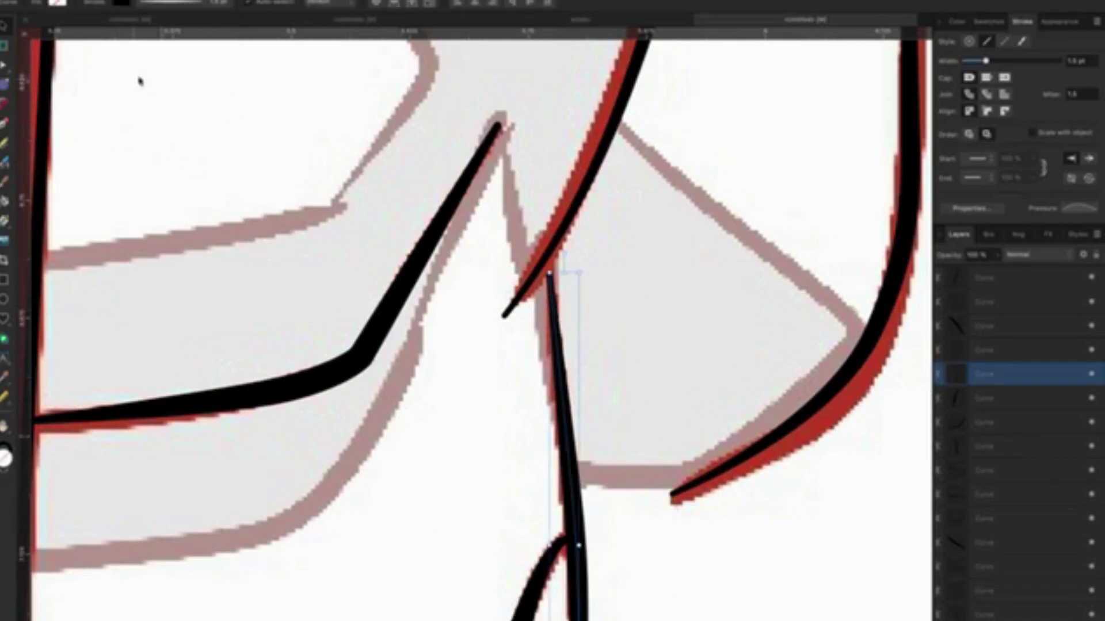
key(ctrl+d)
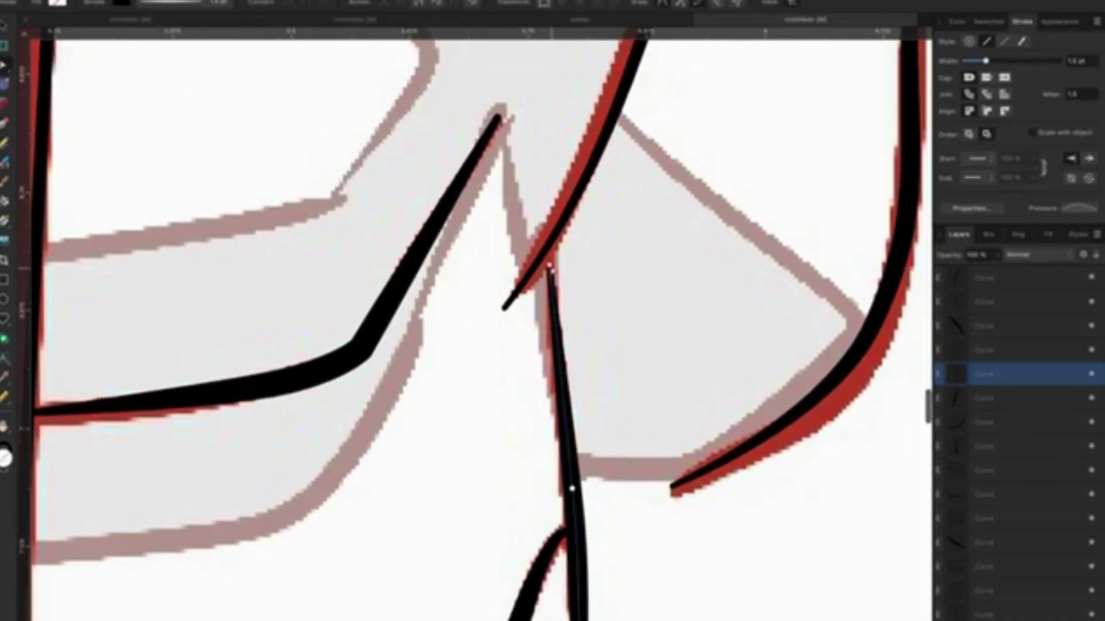
click(549, 271)
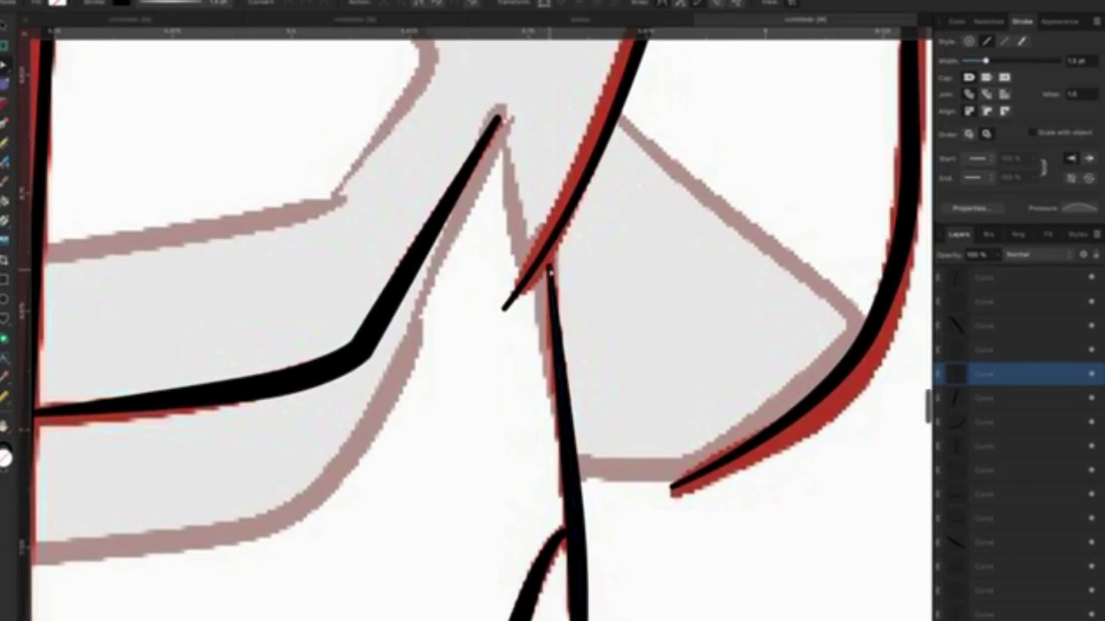
click(557, 343)
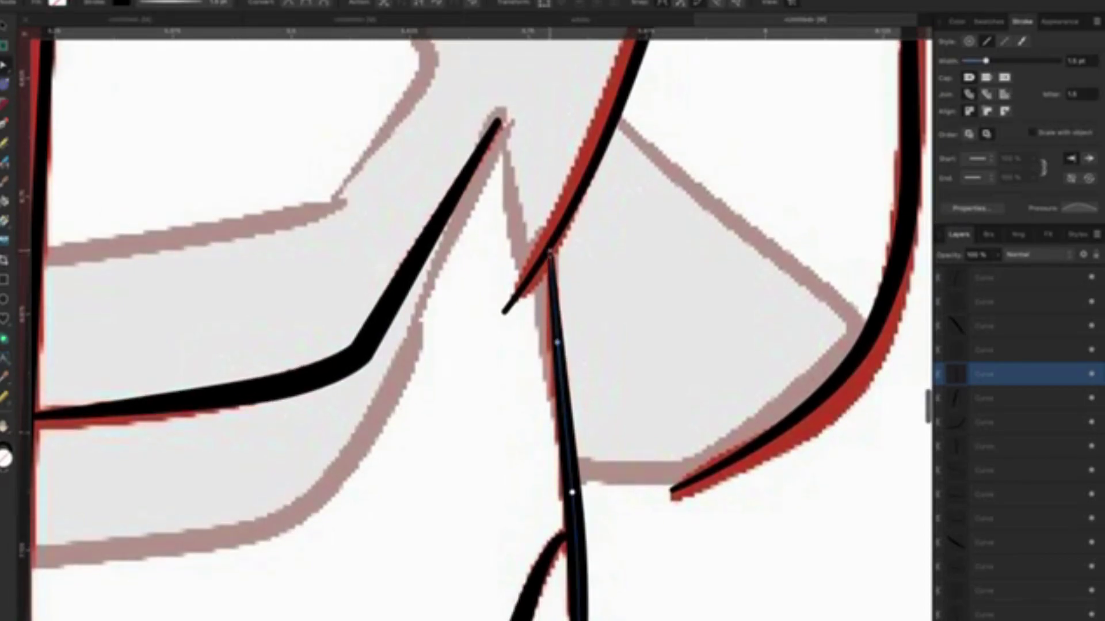
Zoom out and pan to bring the whole torso into view.
scroll(549, 253, down, 3)
scroll(550, 254, down, 3)
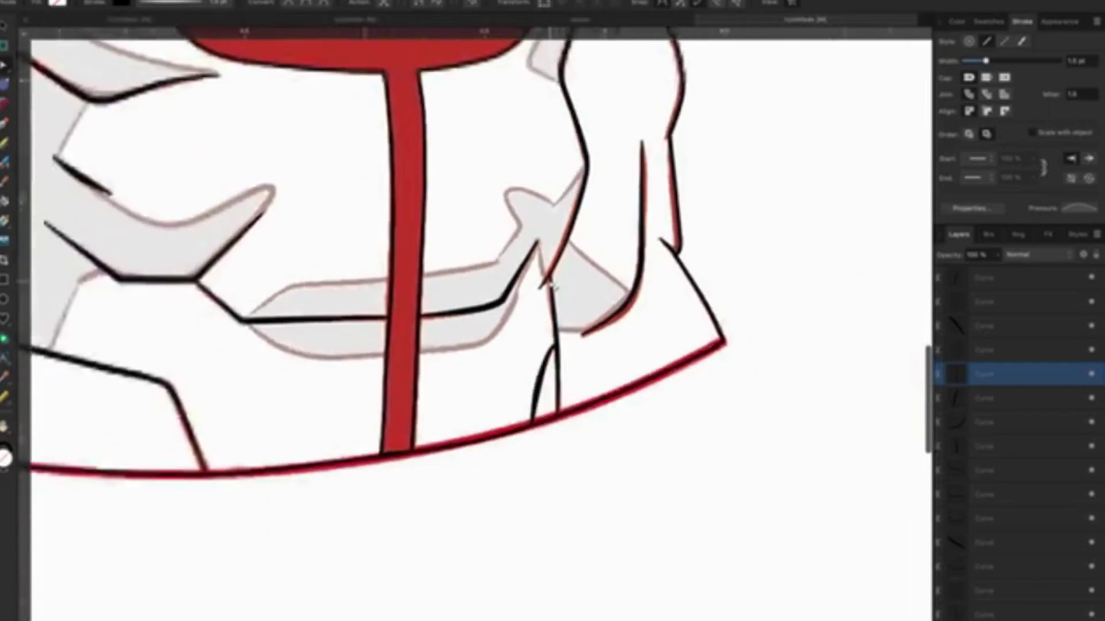
scroll(546, 256, down, 2)
scroll(354, 296, down, 2)
scroll(313, 291, up, 1)
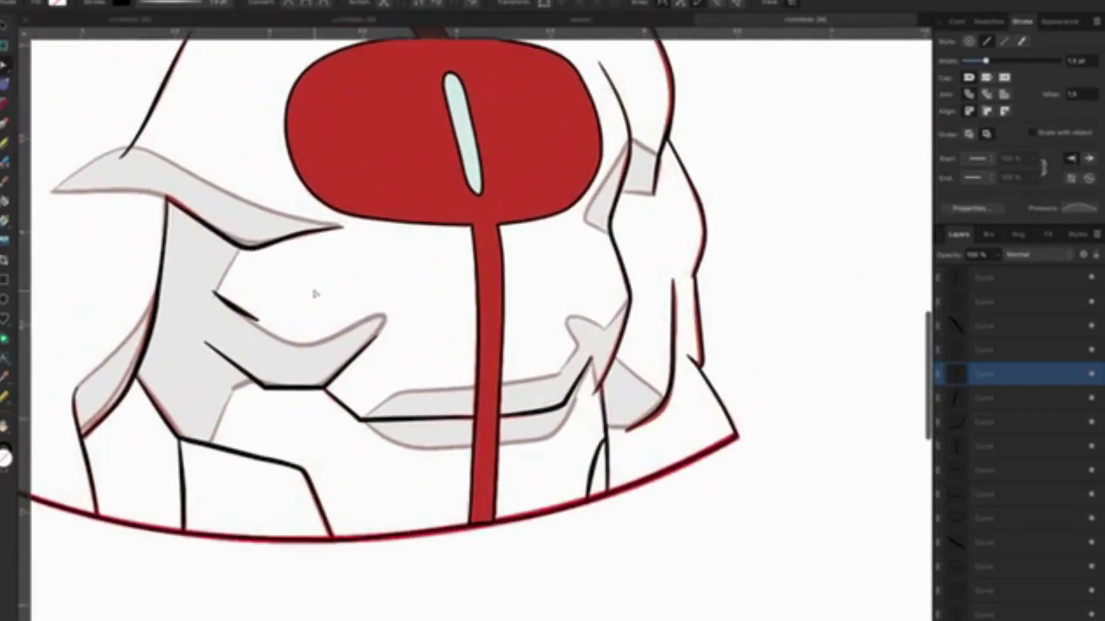
scroll(250, 294, up, 2)
scroll(250, 294, down, 2)
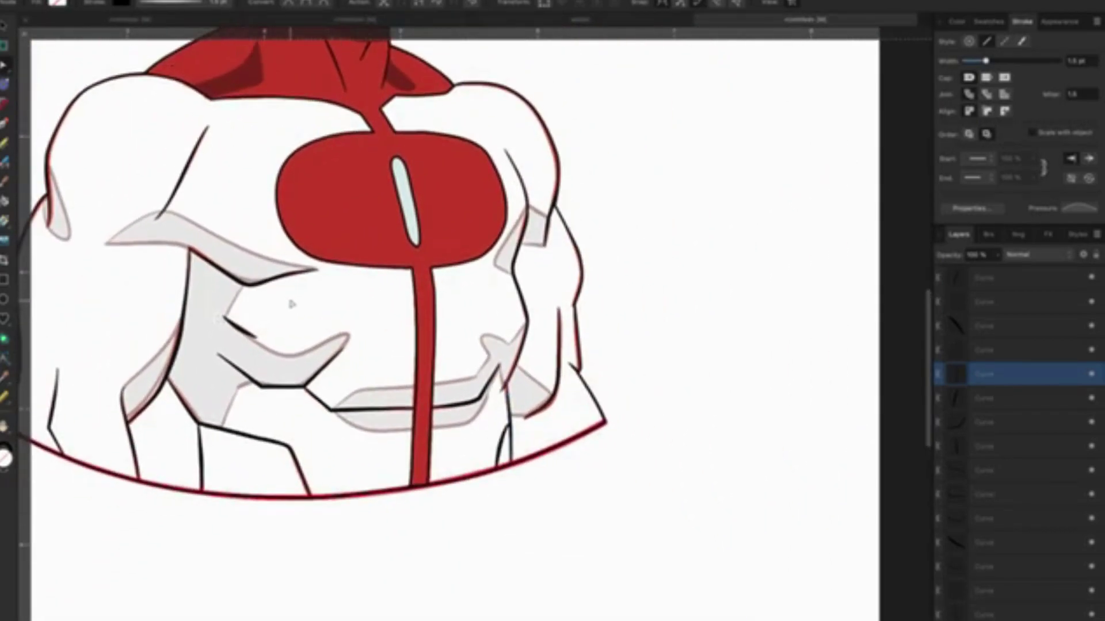
drag(251, 287, 494, 295)
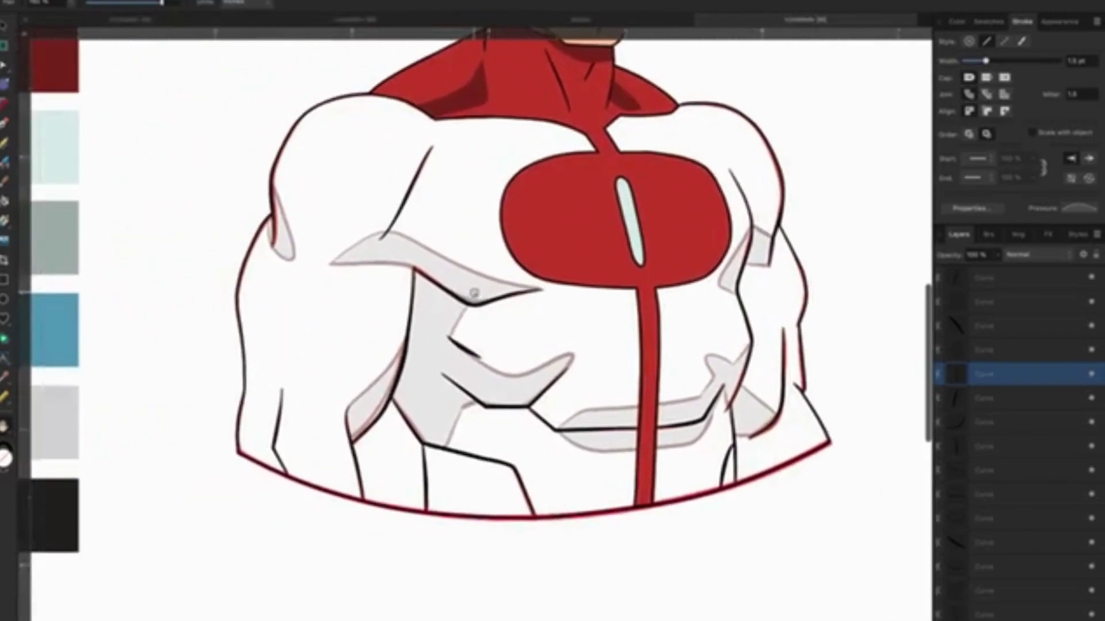
Select all the black outline curves with Ctrl+A and group them into one group.
key(a)
scroll(281, 249, up, 3)
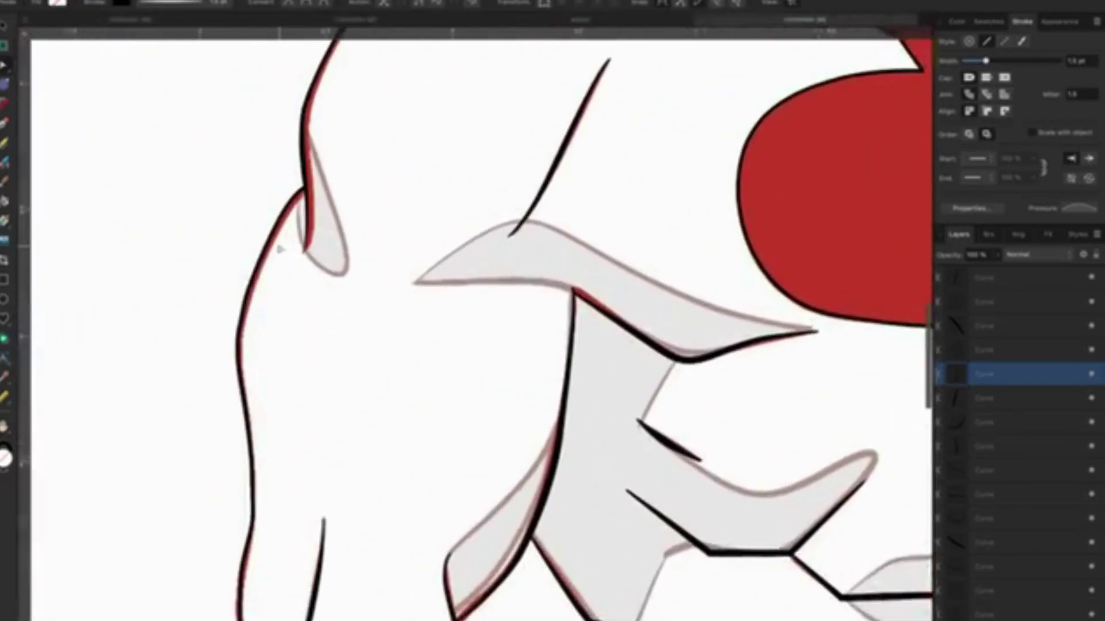
scroll(338, 259, up, 1)
click(12, 22)
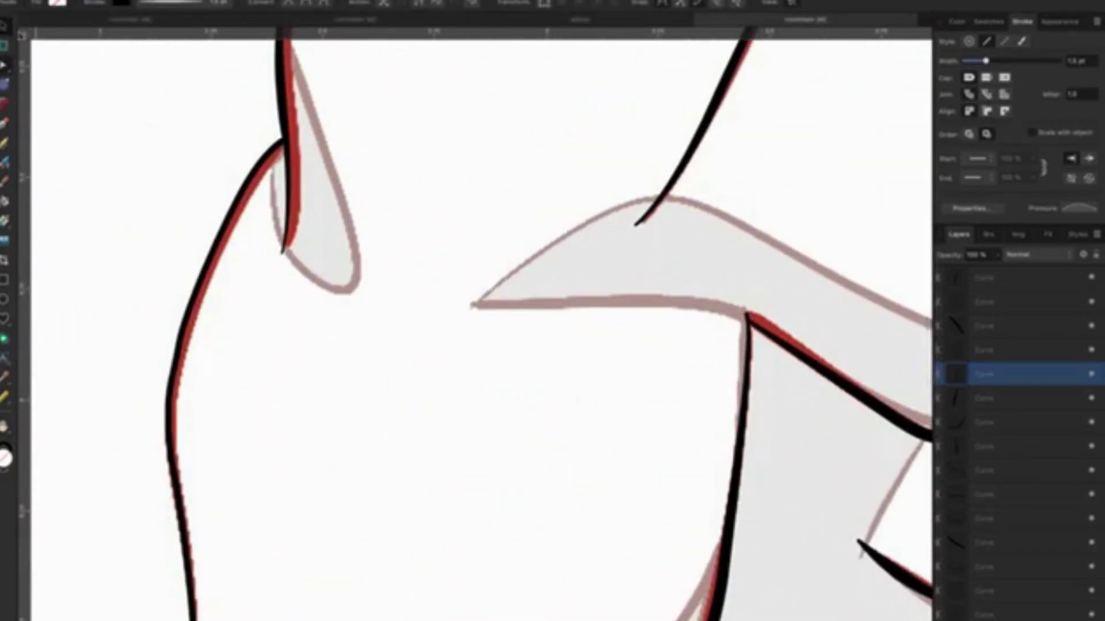
scroll(989, 461, down, 5)
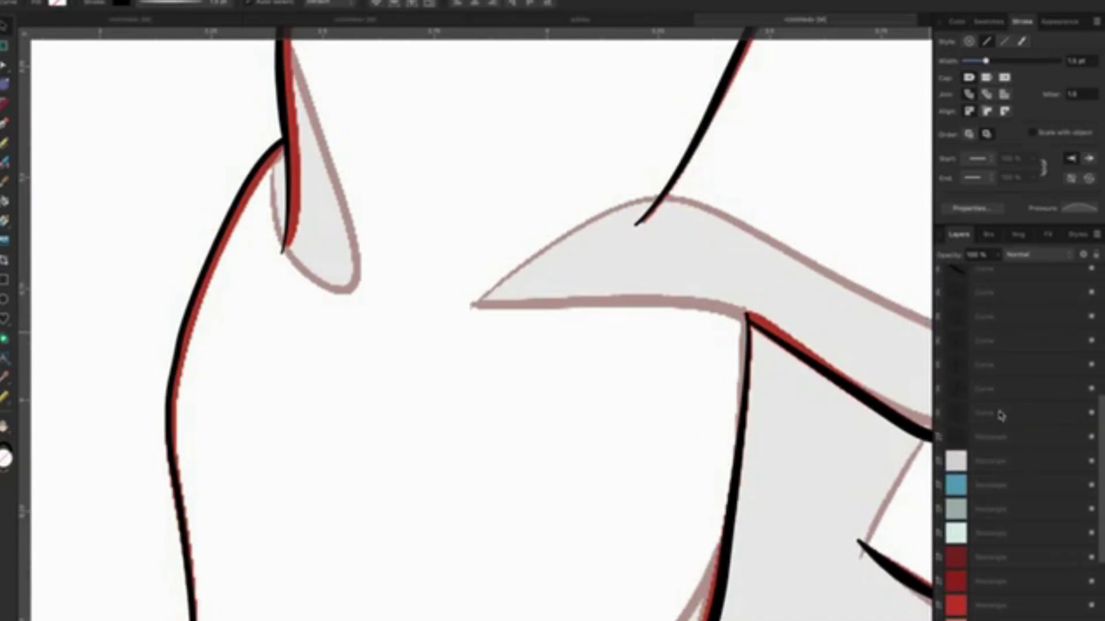
click(1000, 414)
scroll(999, 417, up, 3)
scroll(999, 420, up, 2)
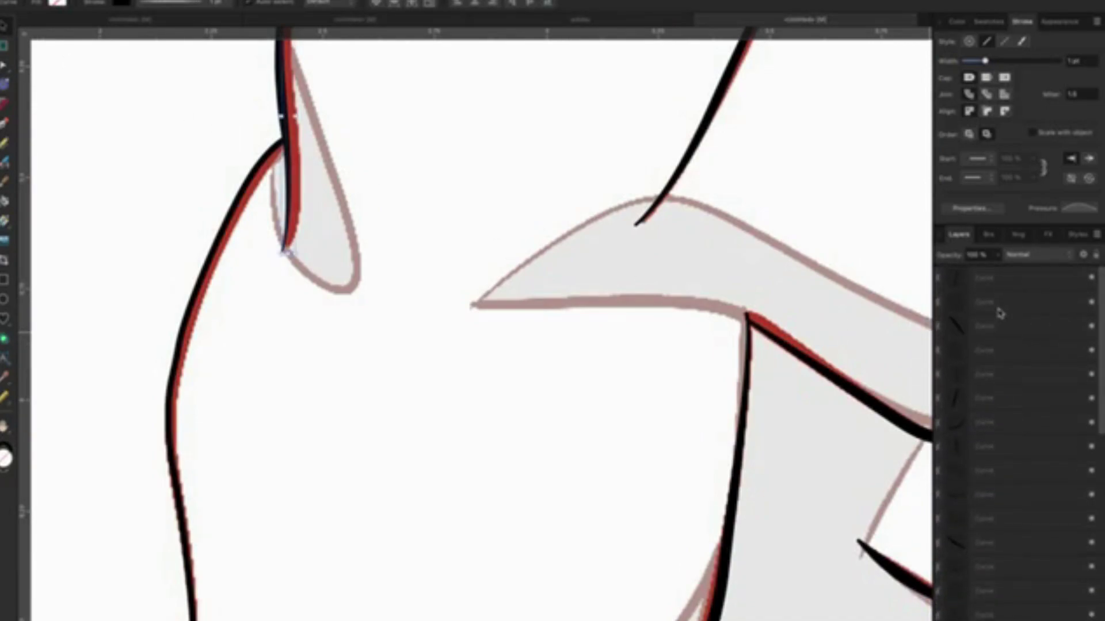
key(ctrl+a)
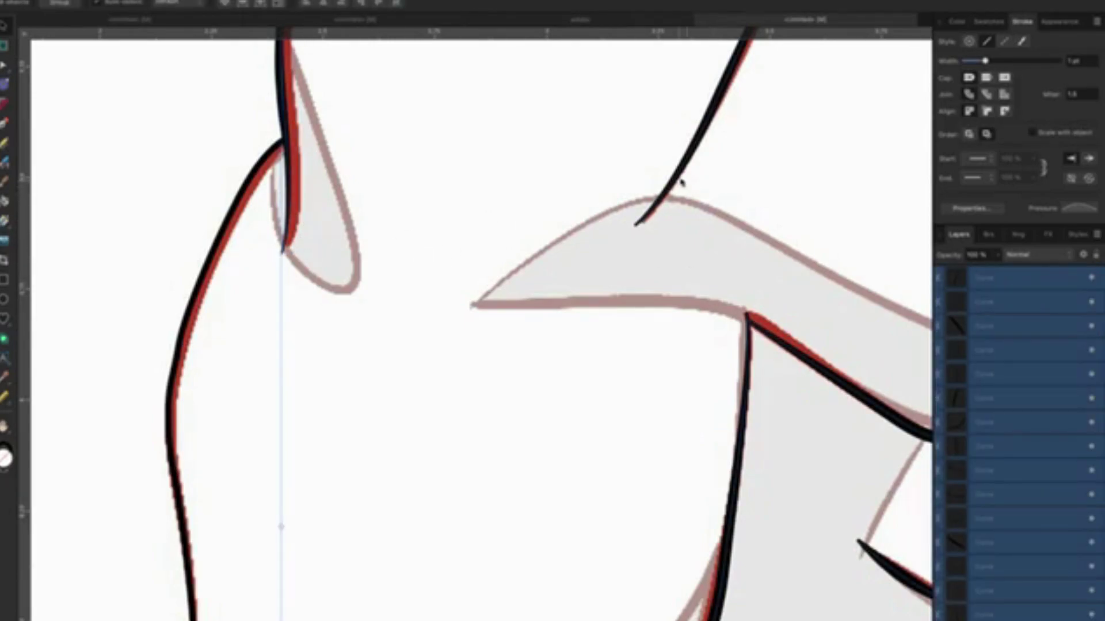
right_click(676, 180)
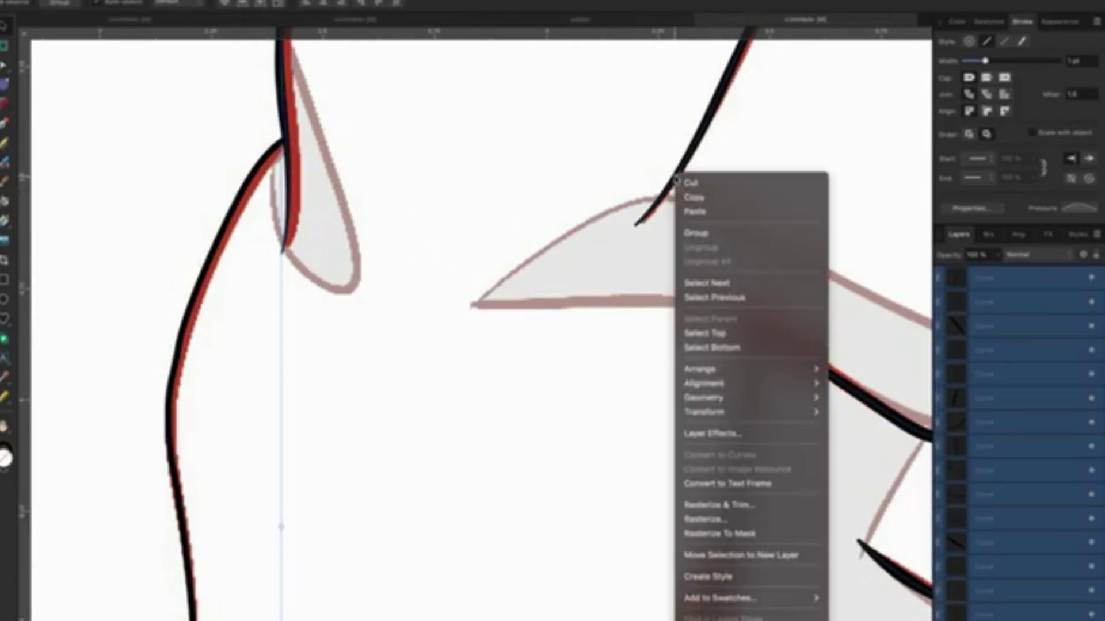
click(697, 233)
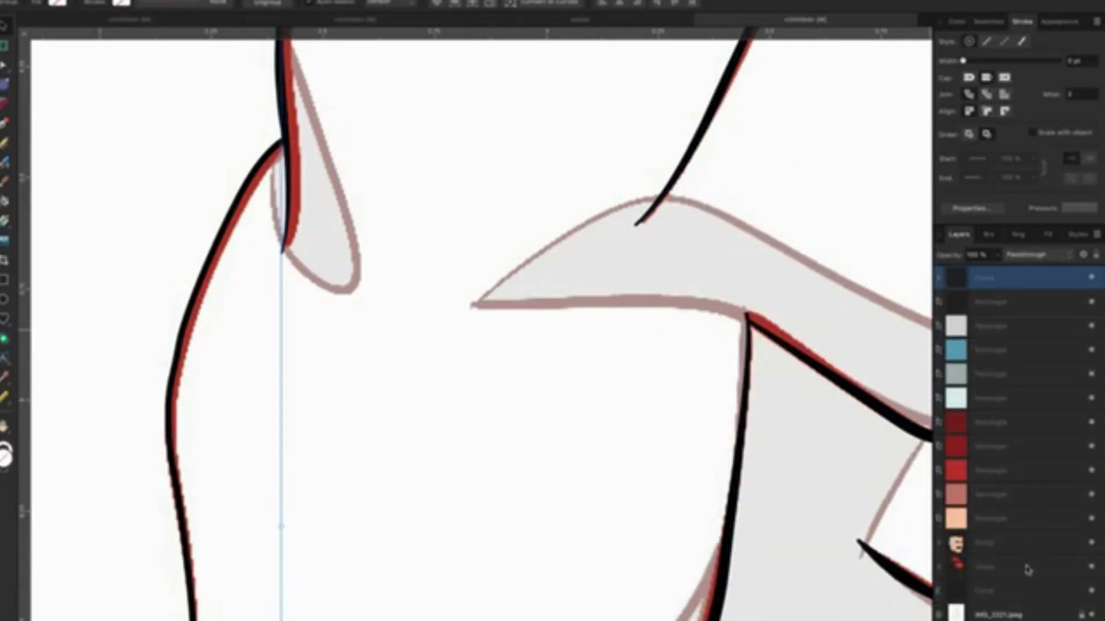
click(1001, 589)
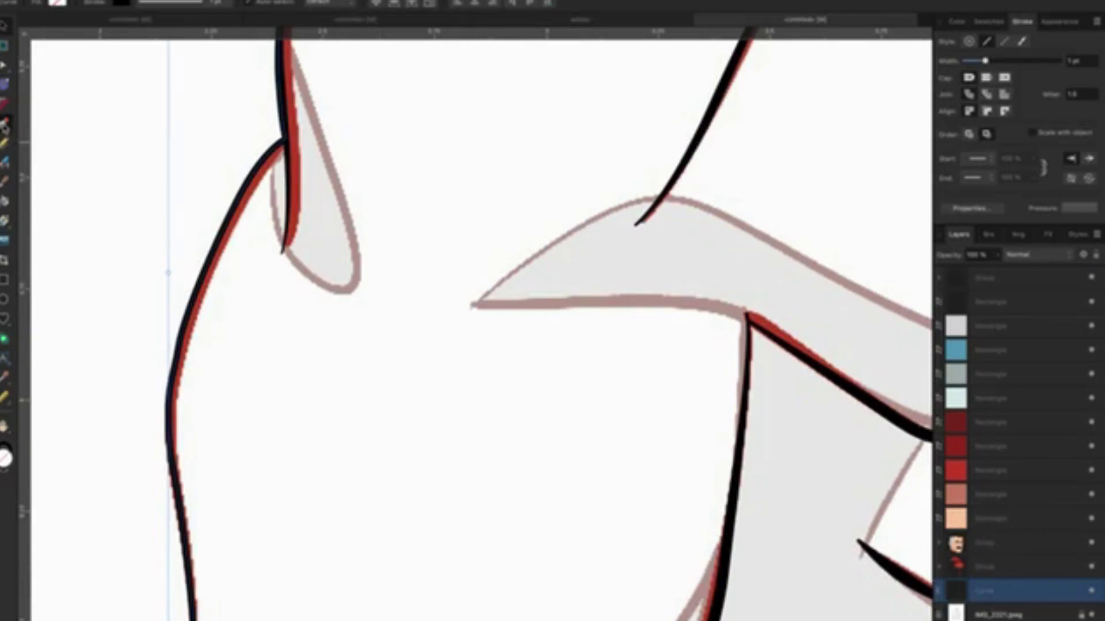
Draw a closed black teardrop loop with the Pen tool around the small left-shoulder shadow.
click(4, 124)
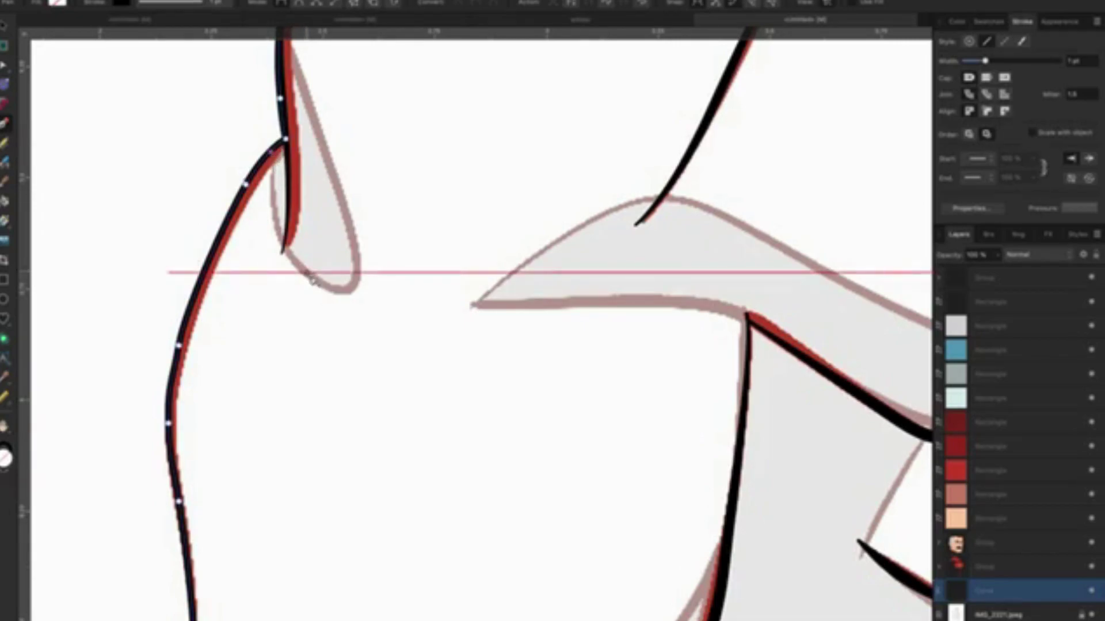
click(305, 272)
click(344, 294)
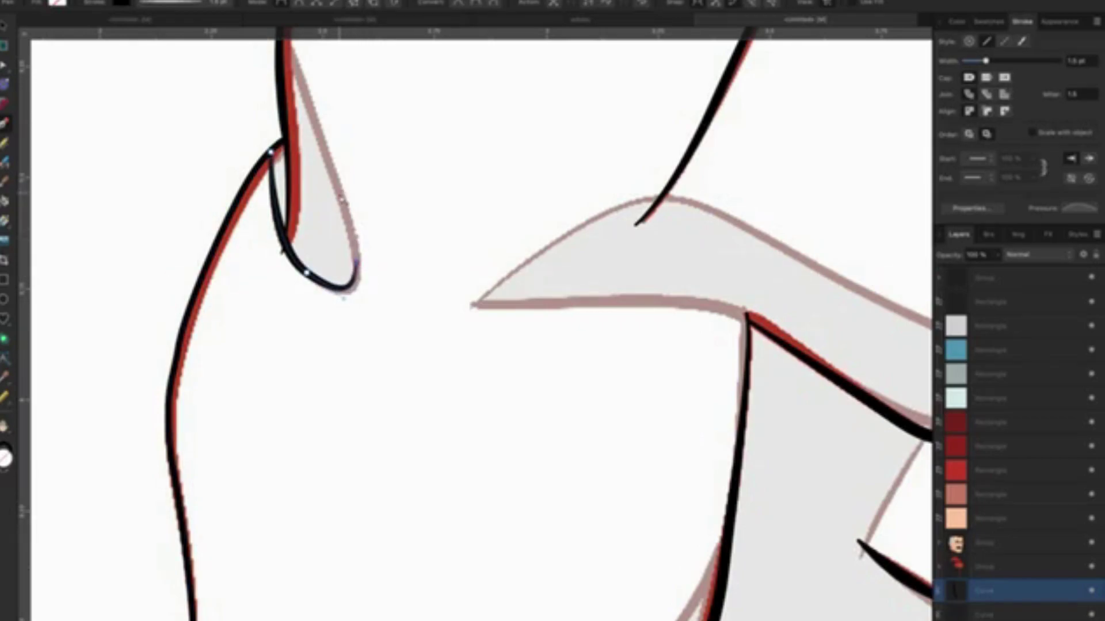
scroll(344, 199, up, 2)
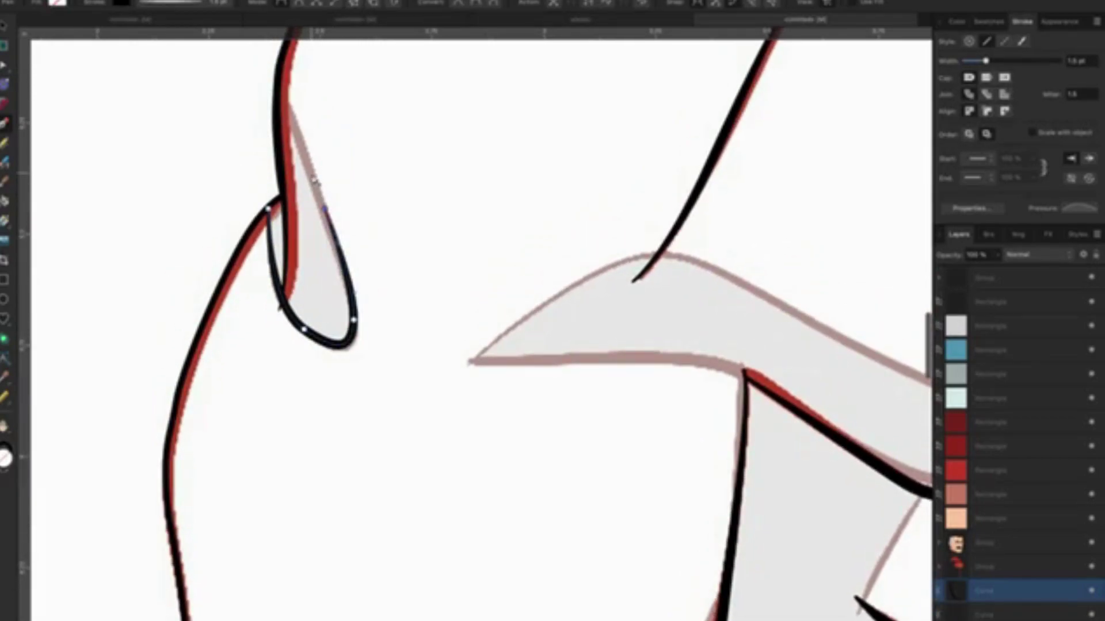
click(280, 100)
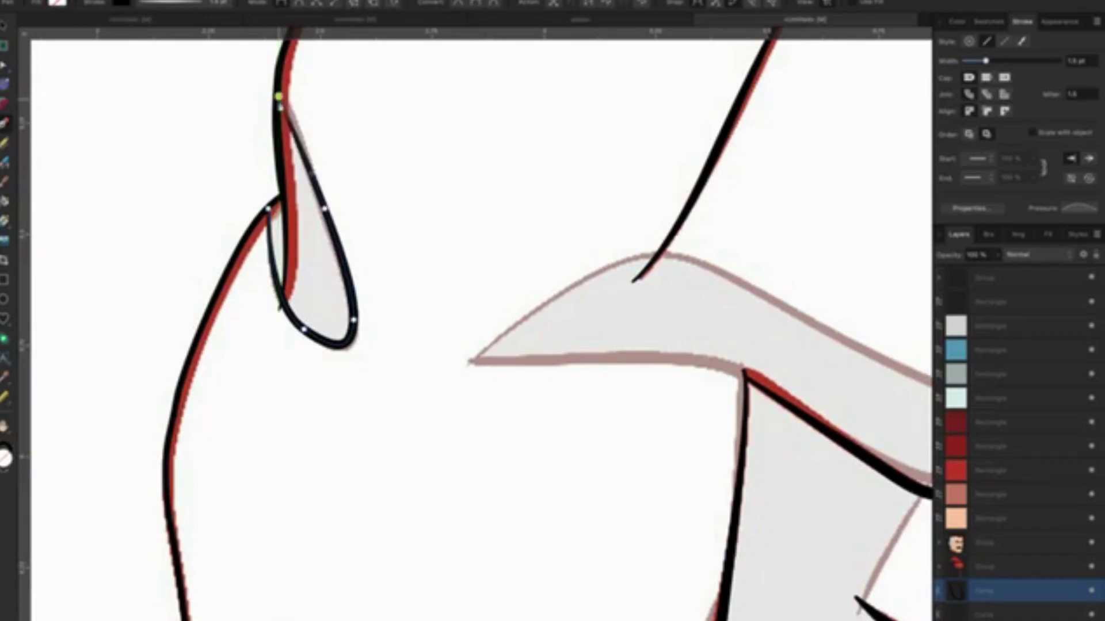
click(280, 191)
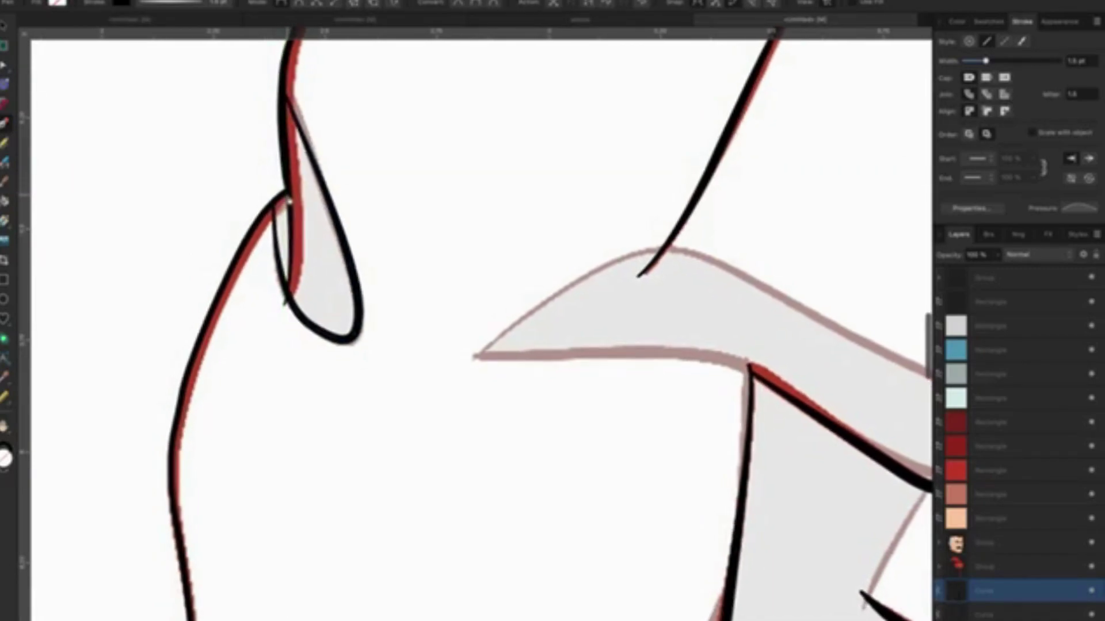
scroll(273, 198, up, 2)
scroll(277, 197, up, 1)
scroll(278, 198, up, 1)
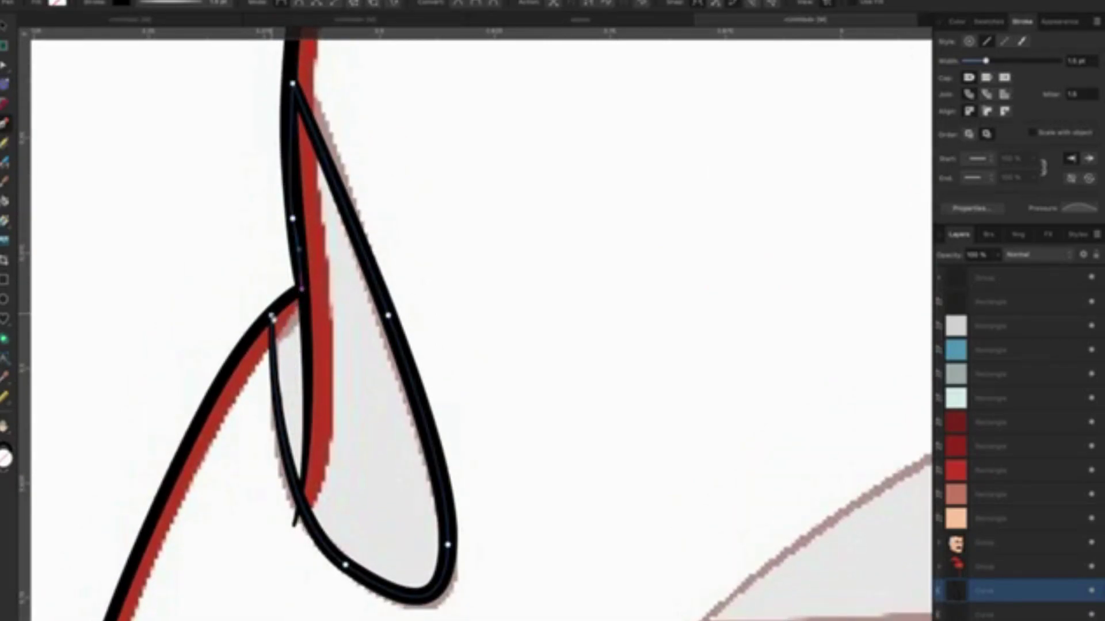
scroll(291, 313, down, 2)
scroll(306, 320, down, 1)
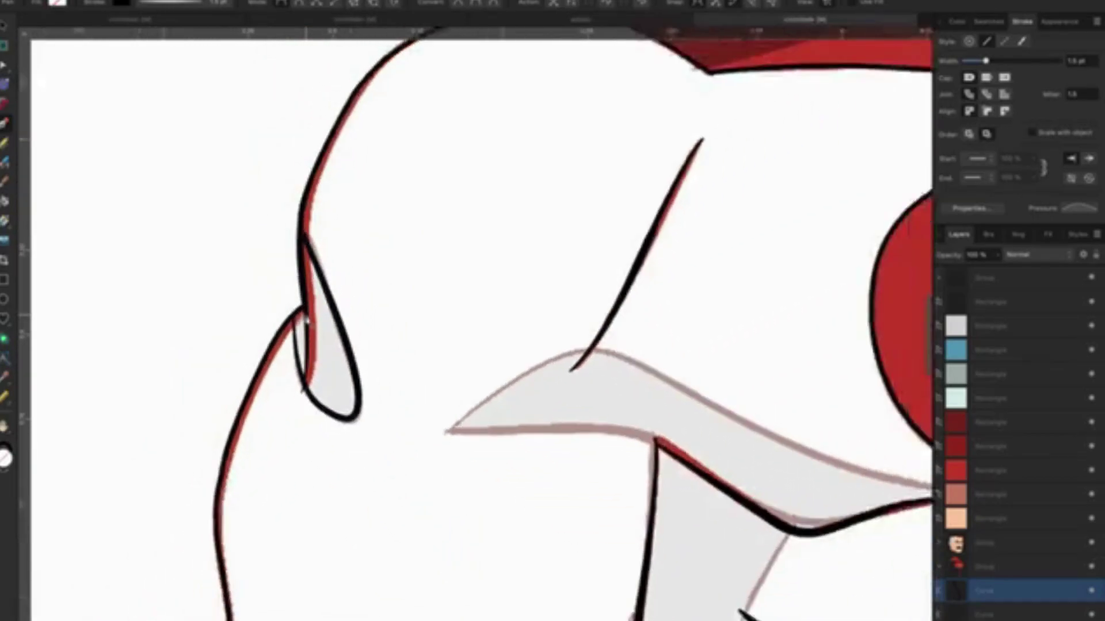
scroll(306, 320, down, 2)
scroll(306, 320, down, 1)
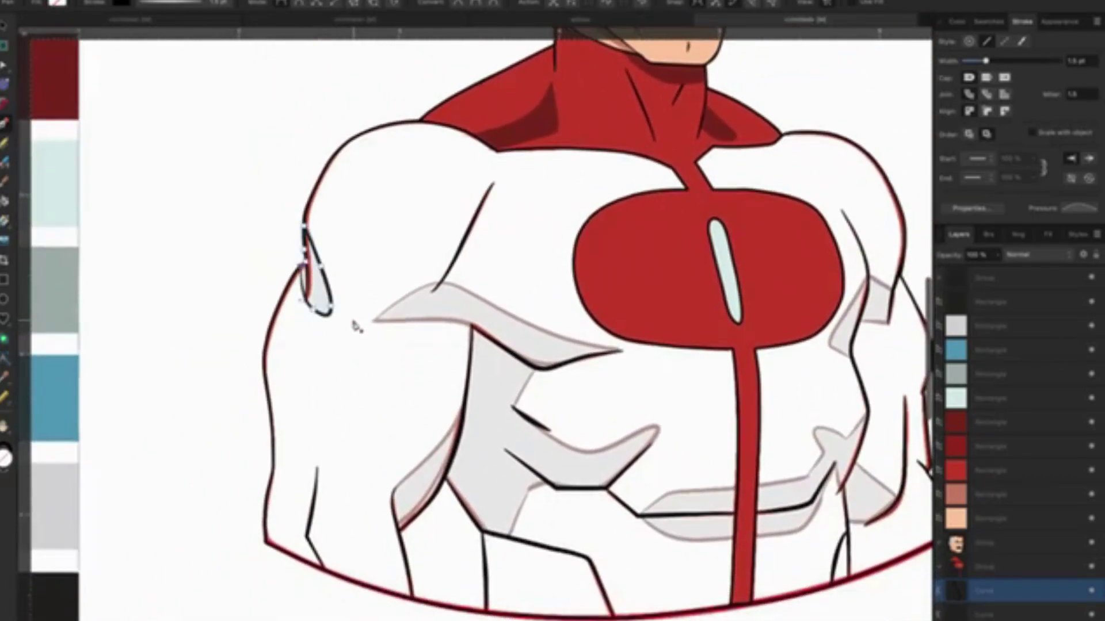
Fill the teardrop shape with grey sampled by the Color Picker.
scroll(363, 322, down, 1)
scroll(369, 324, down, 2)
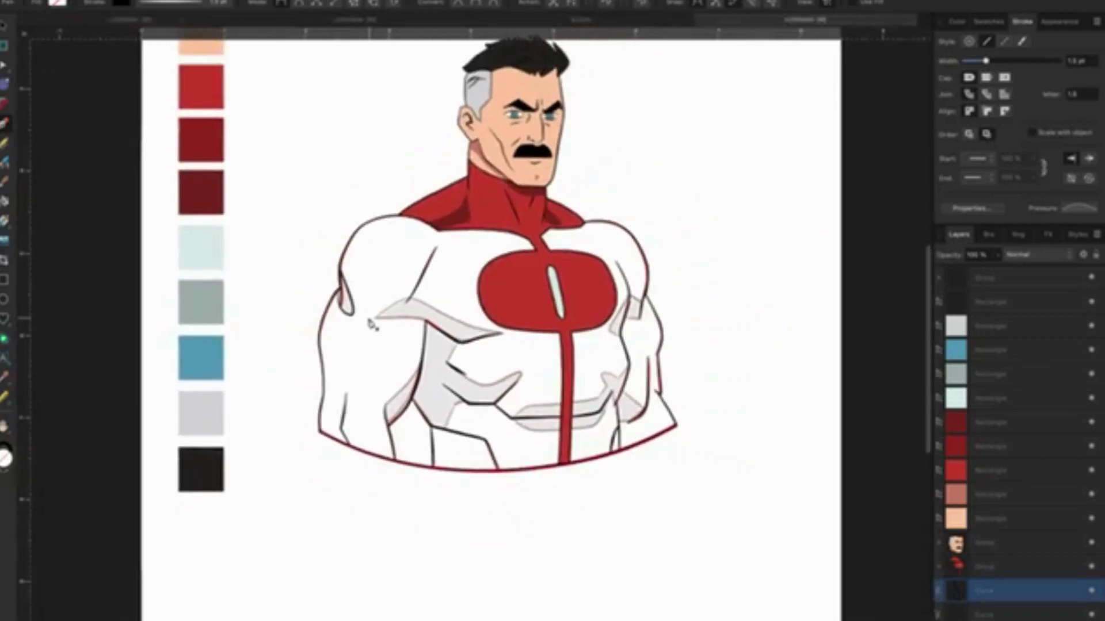
scroll(371, 324, up, 2)
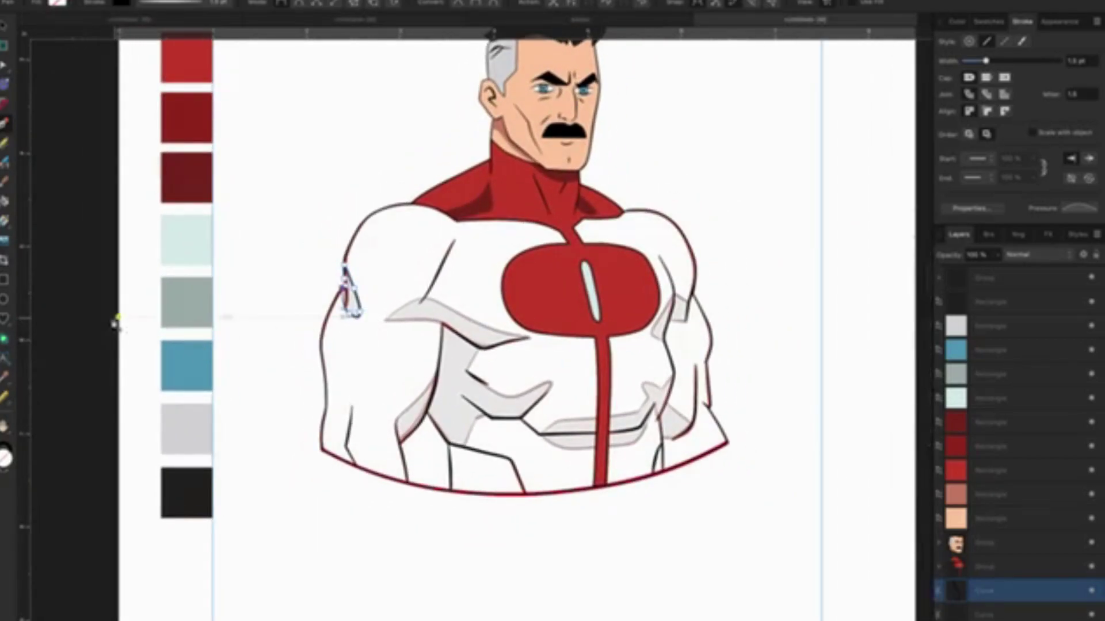
key(i)
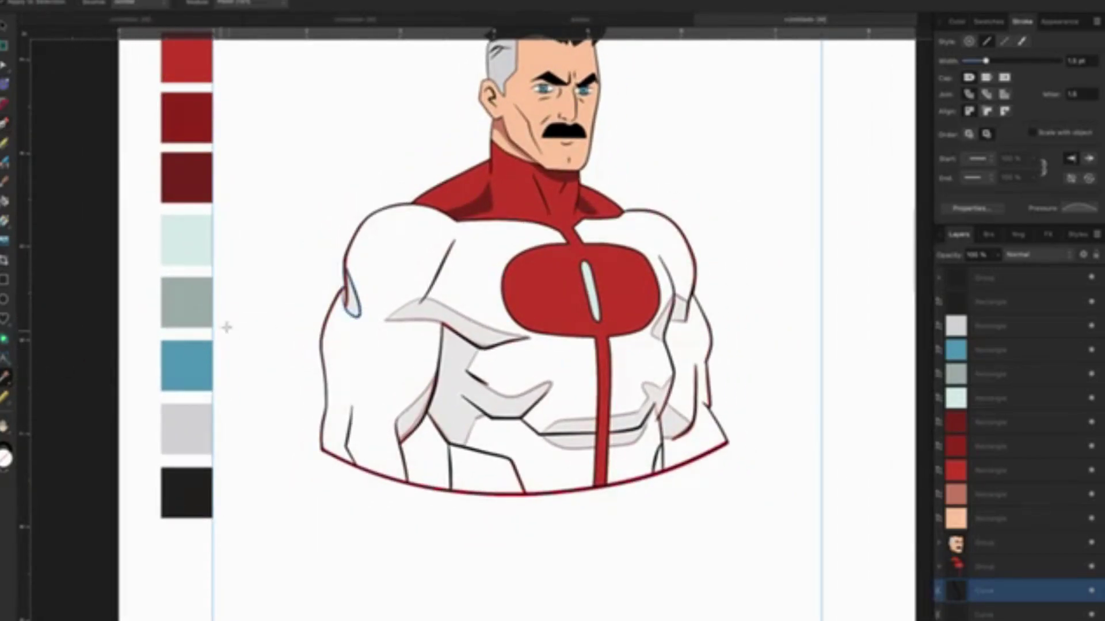
click(202, 309)
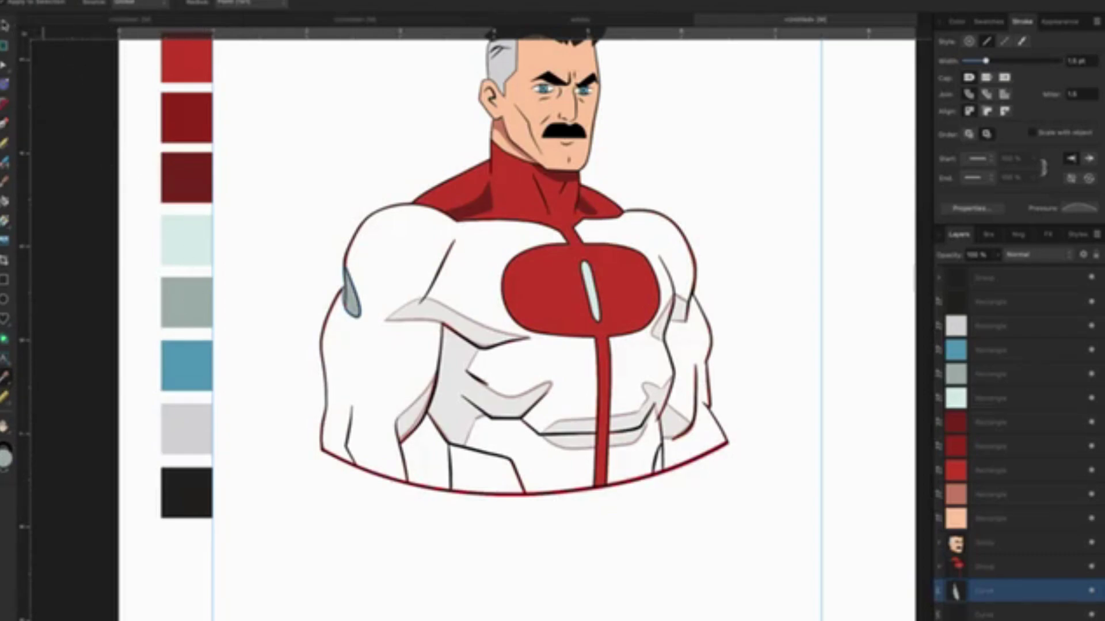
Change the teardrop's fill to a lighter grey swatch from the toolbar fill well.
key(v)
click(301, 226)
click(352, 292)
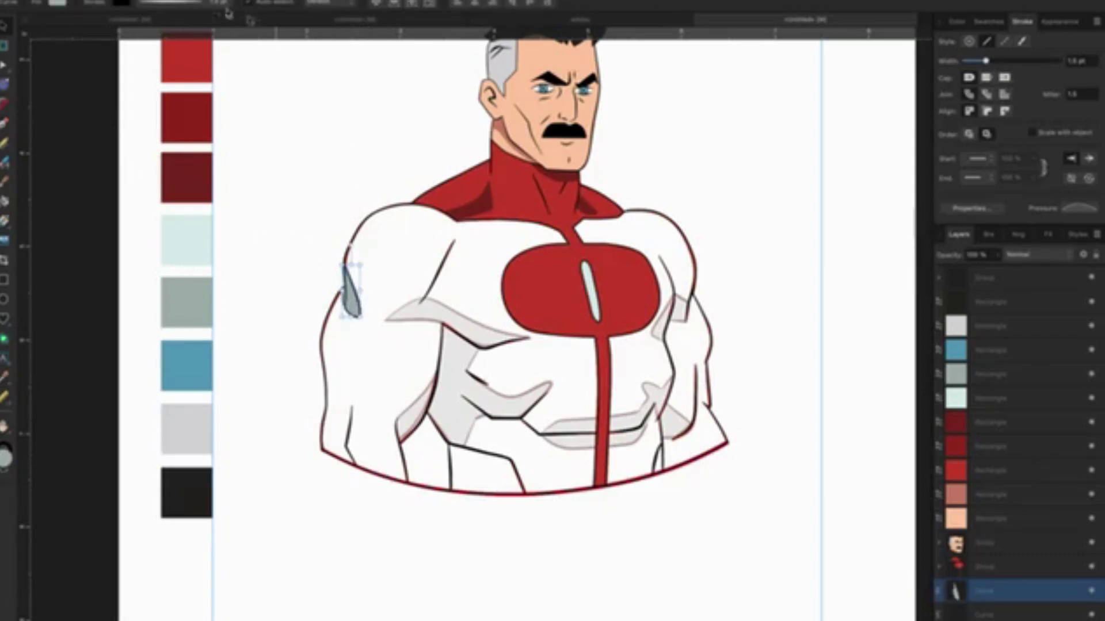
click(120, 3)
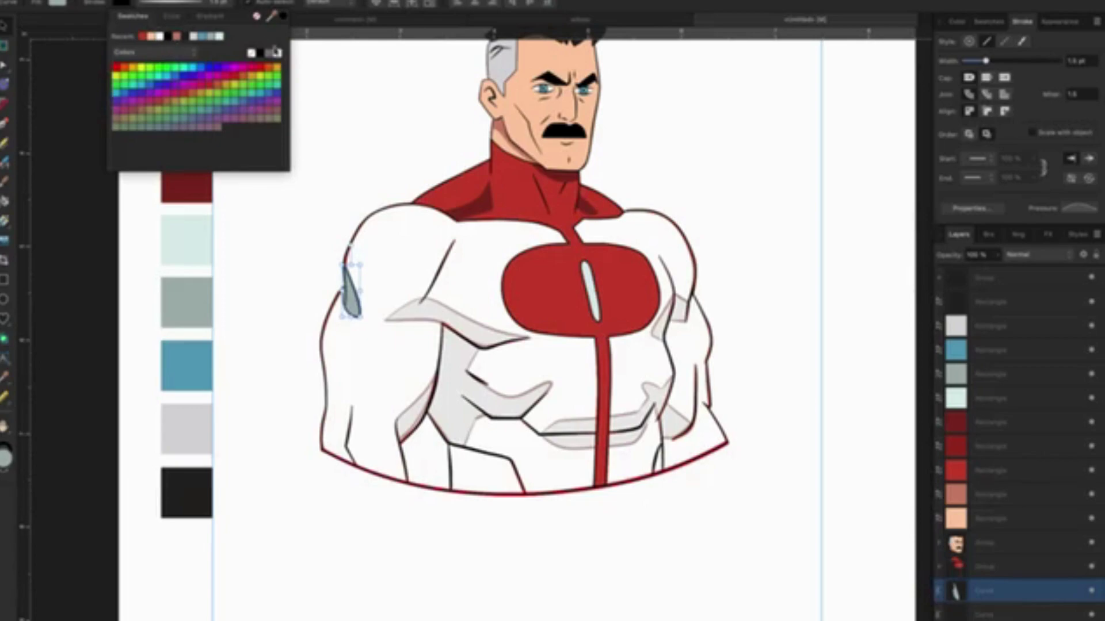
click(251, 54)
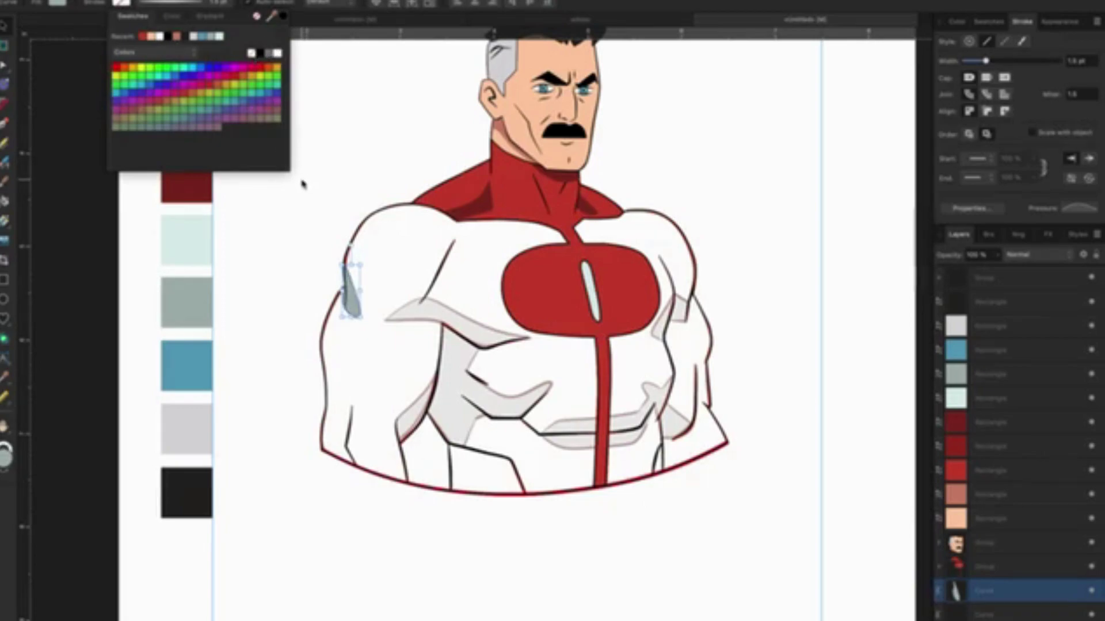
click(303, 183)
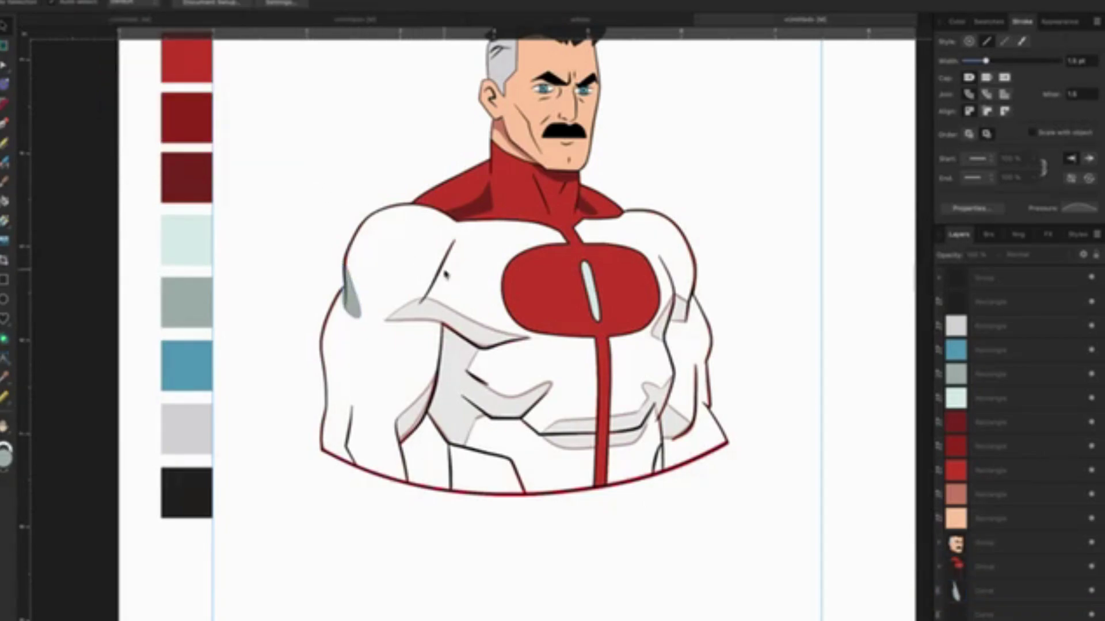
scroll(457, 292, up, 2)
scroll(462, 302, down, 1)
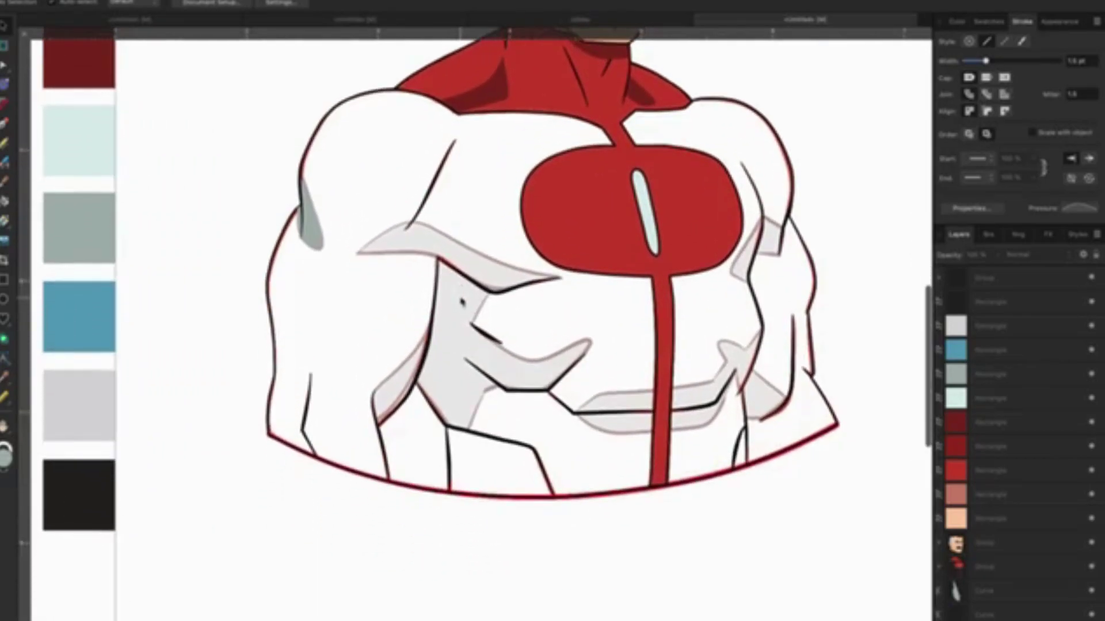
Trace a new shadow shape with the Pen tool along the chest shadow's edge beside the left arm.
scroll(462, 302, up, 1)
scroll(461, 301, down, 1)
scroll(459, 301, up, 2)
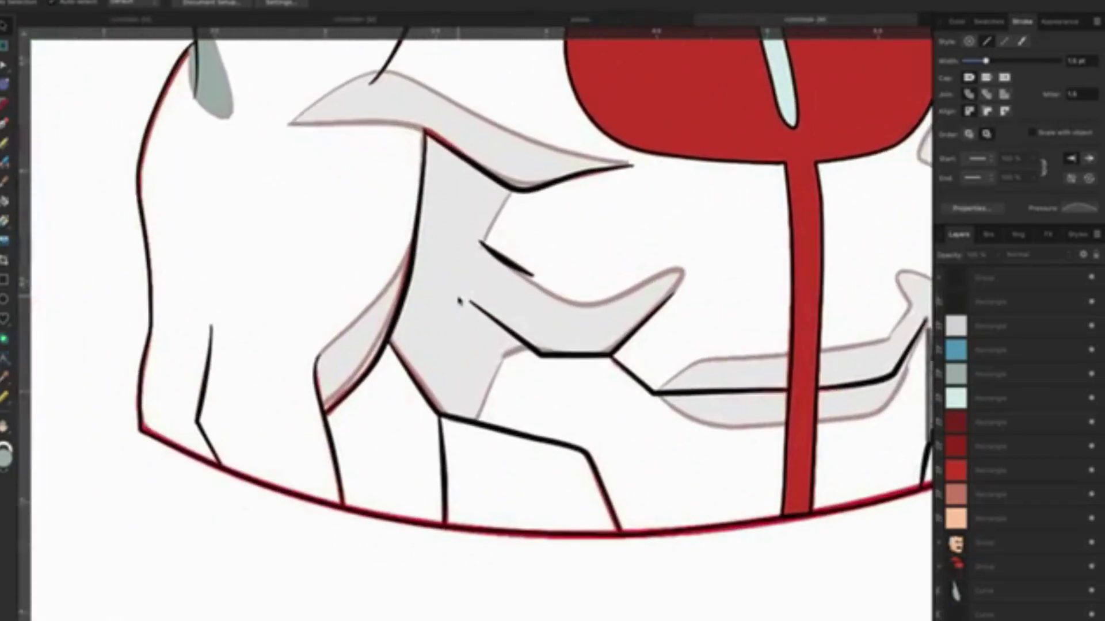
scroll(459, 301, up, 1)
scroll(458, 300, up, 1)
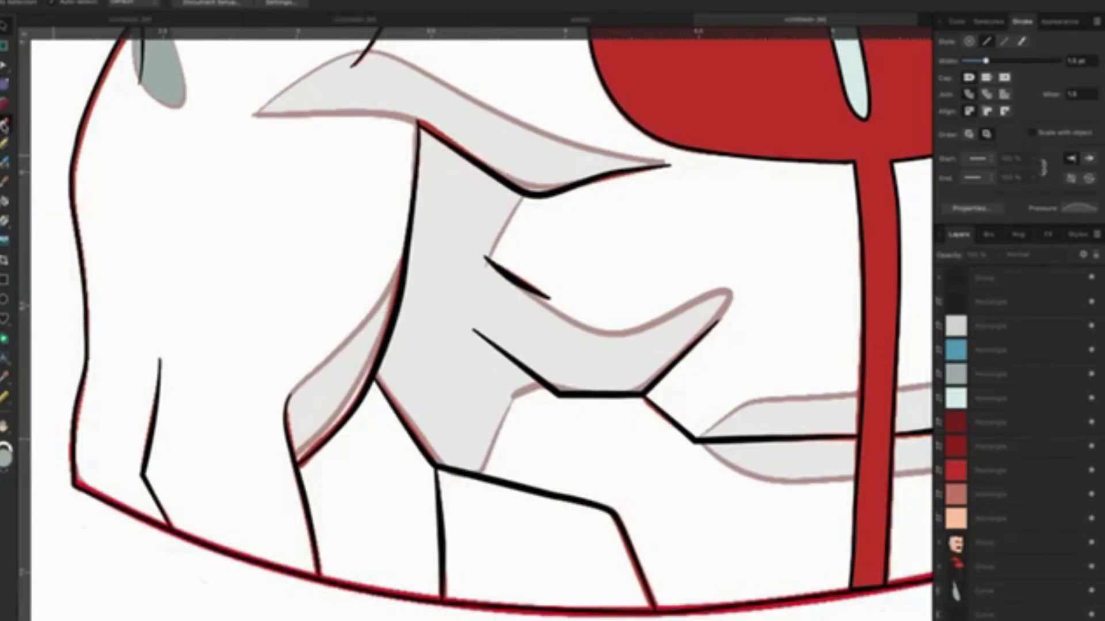
key(p)
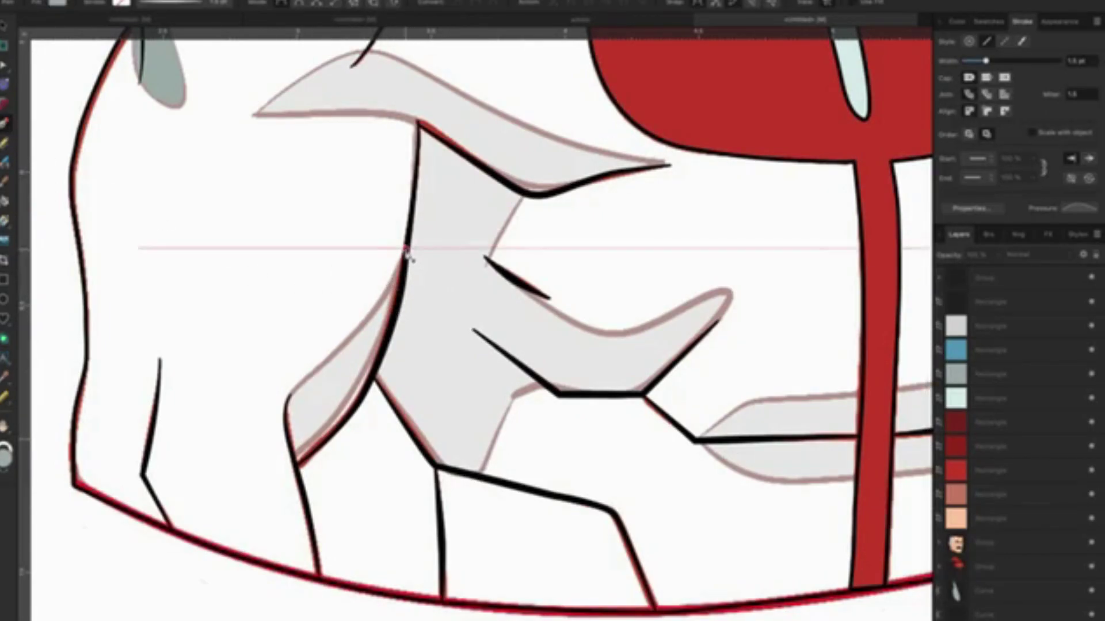
click(352, 338)
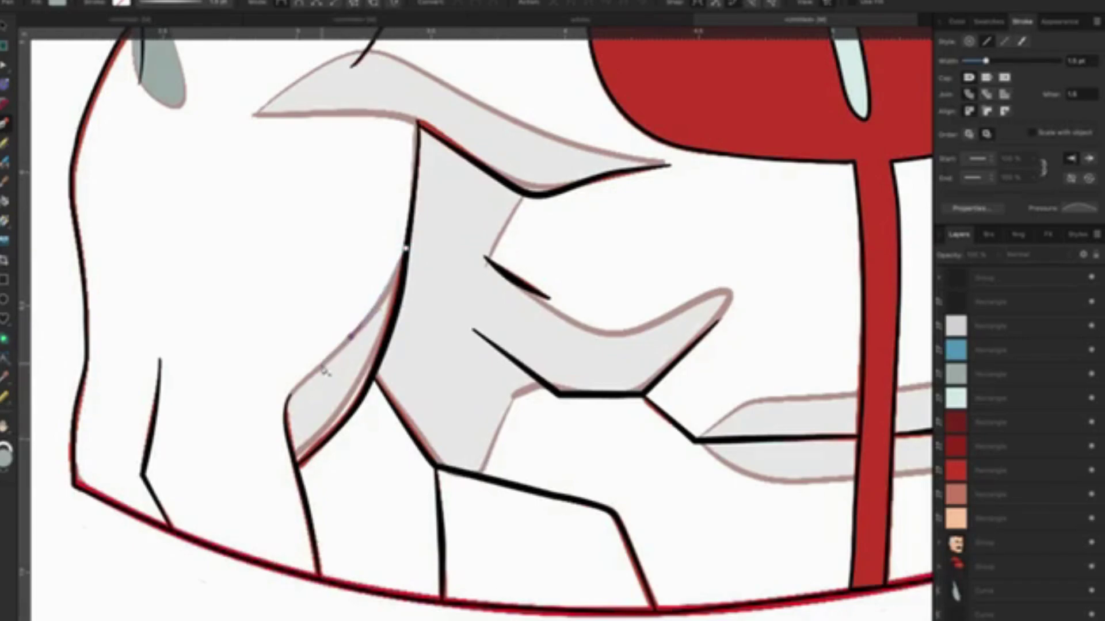
click(286, 409)
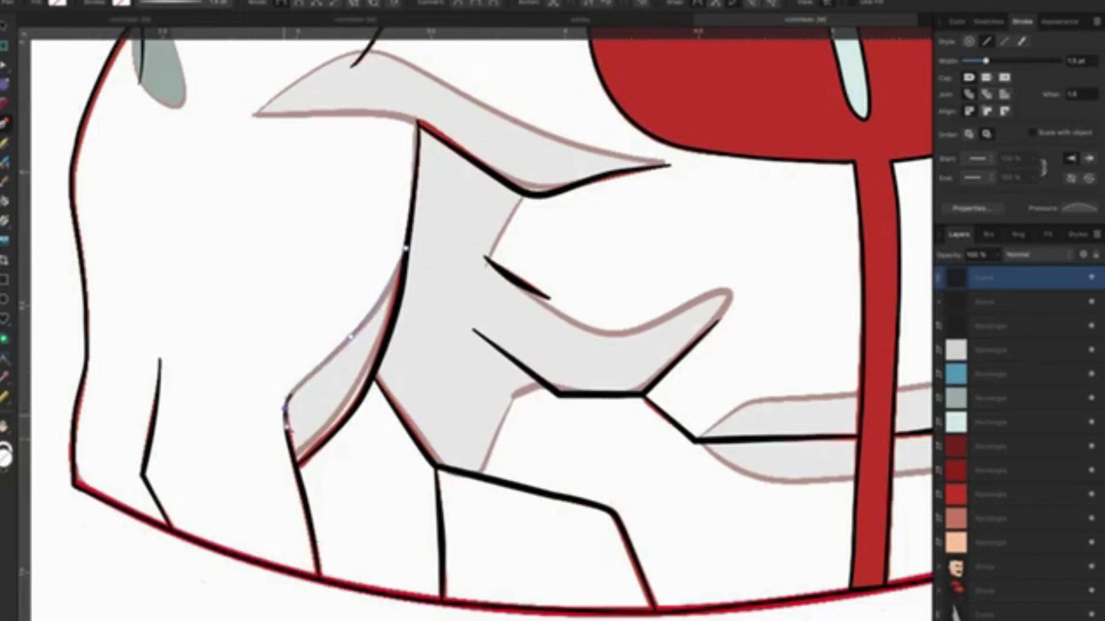
click(295, 465)
click(331, 437)
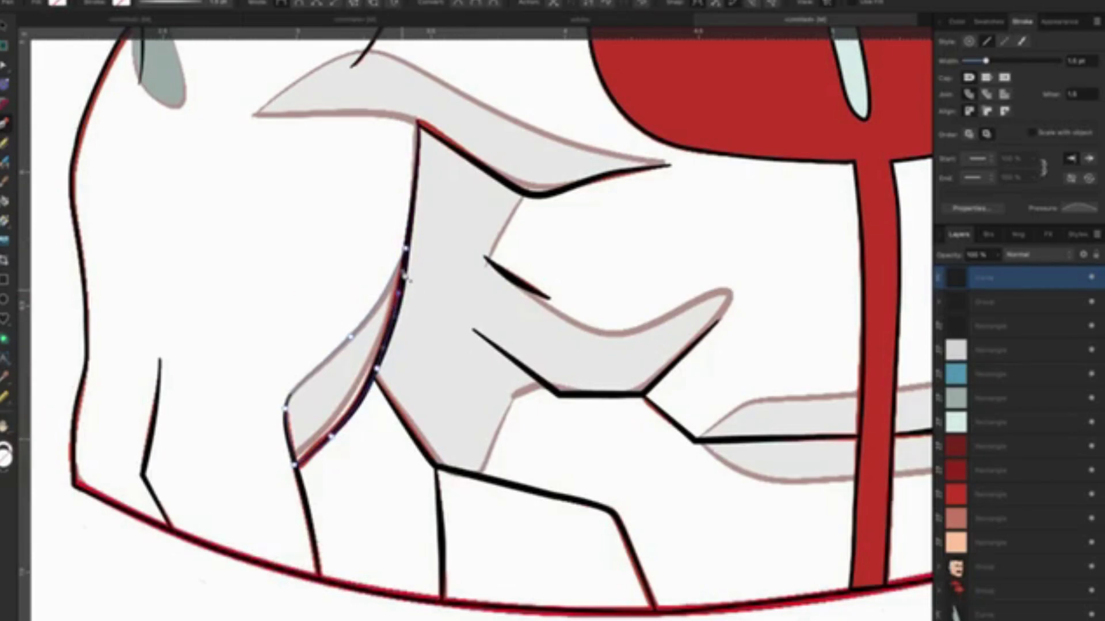
Fill the shadow shape with sampled grey-blue and drag its layer lower in the stack.
scroll(407, 255, up, 2)
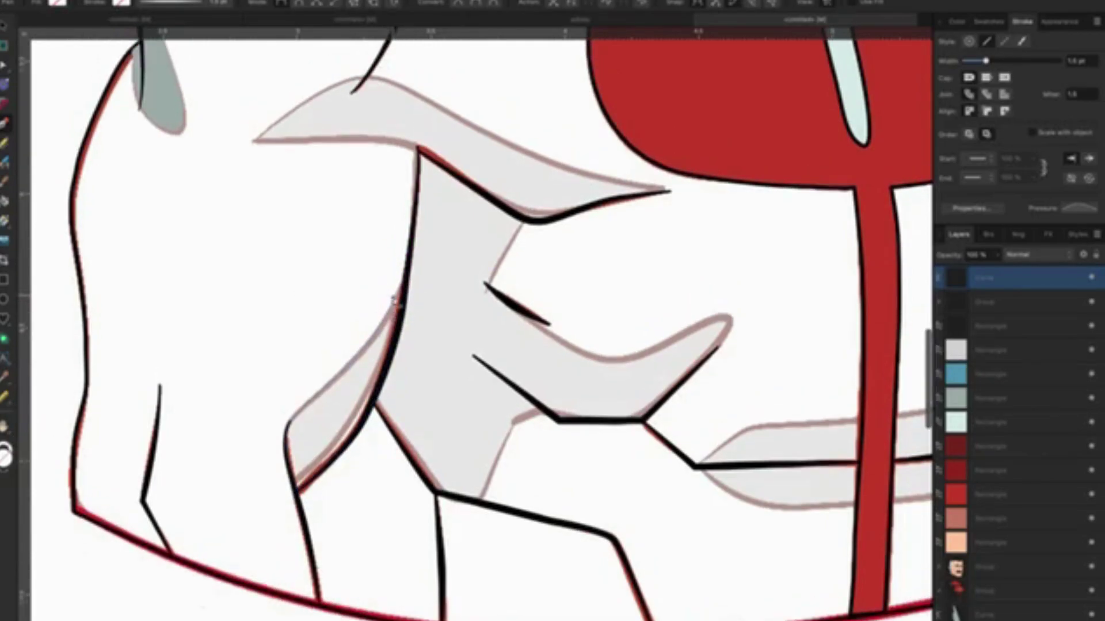
key(i)
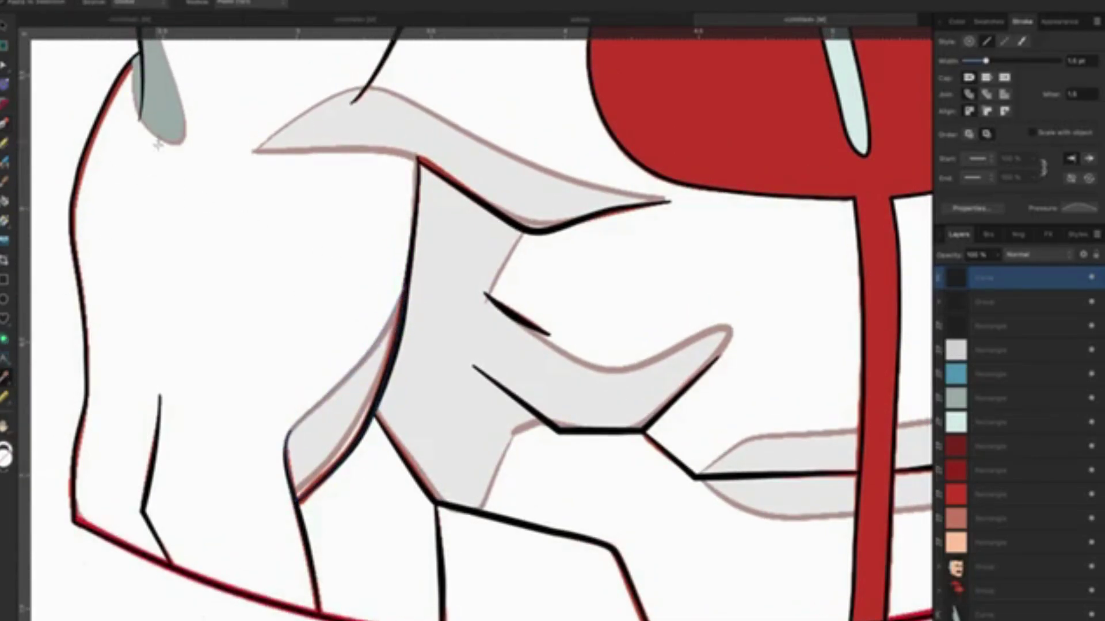
click(162, 116)
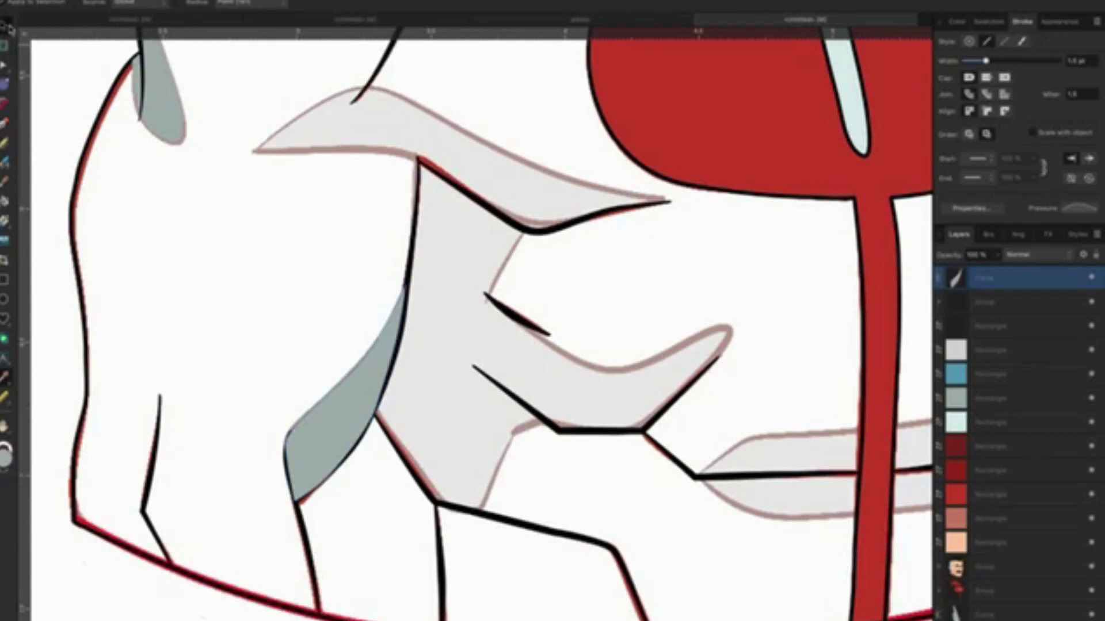
key(v)
drag(984, 282, 964, 591)
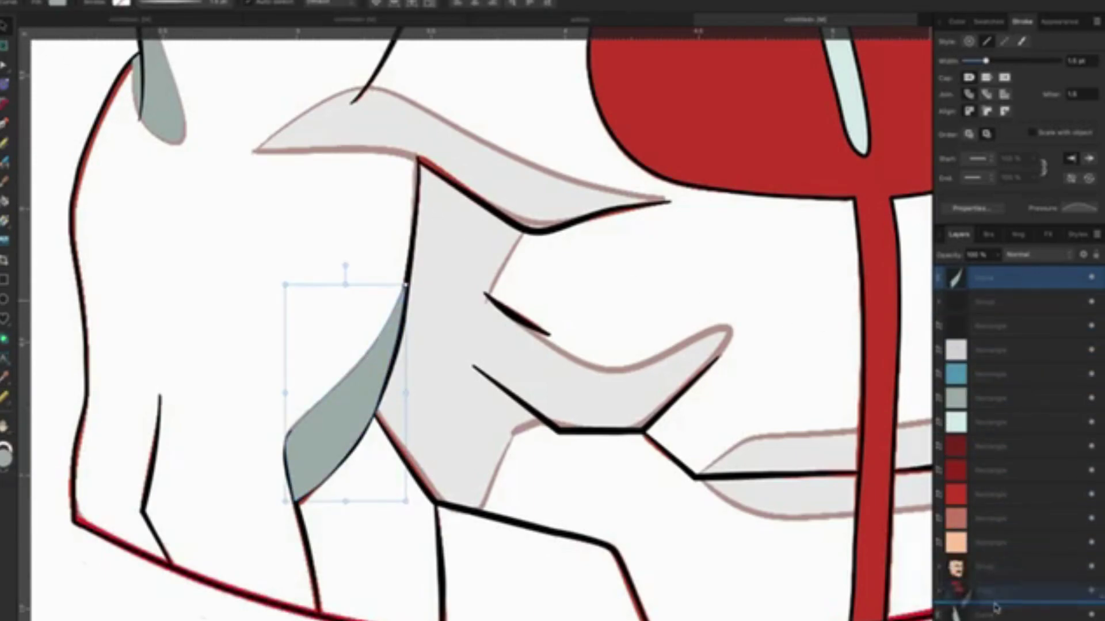
scroll(490, 372, up, 3)
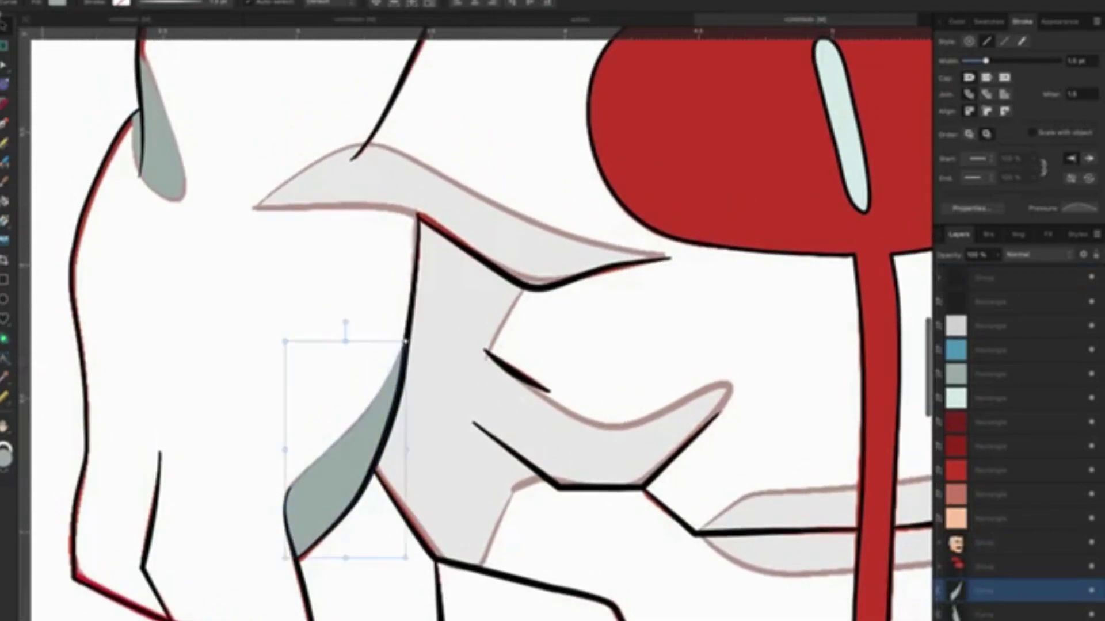
Trace a closed curved path over the upper-left wing-like suit piece.
click(214, 249)
scroll(313, 274, up, 3)
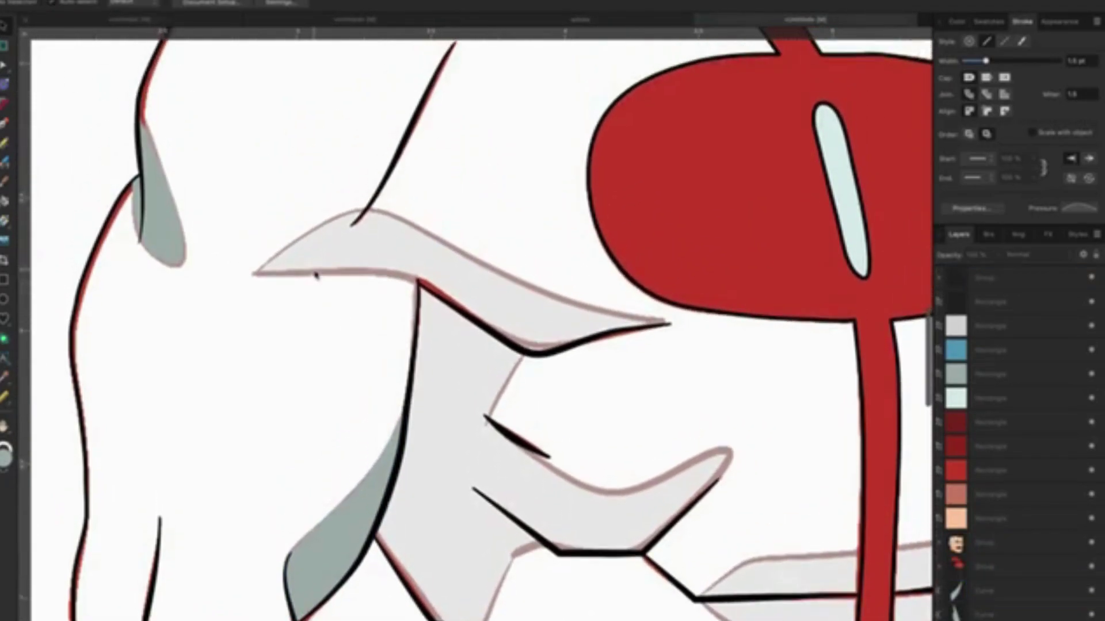
key(p)
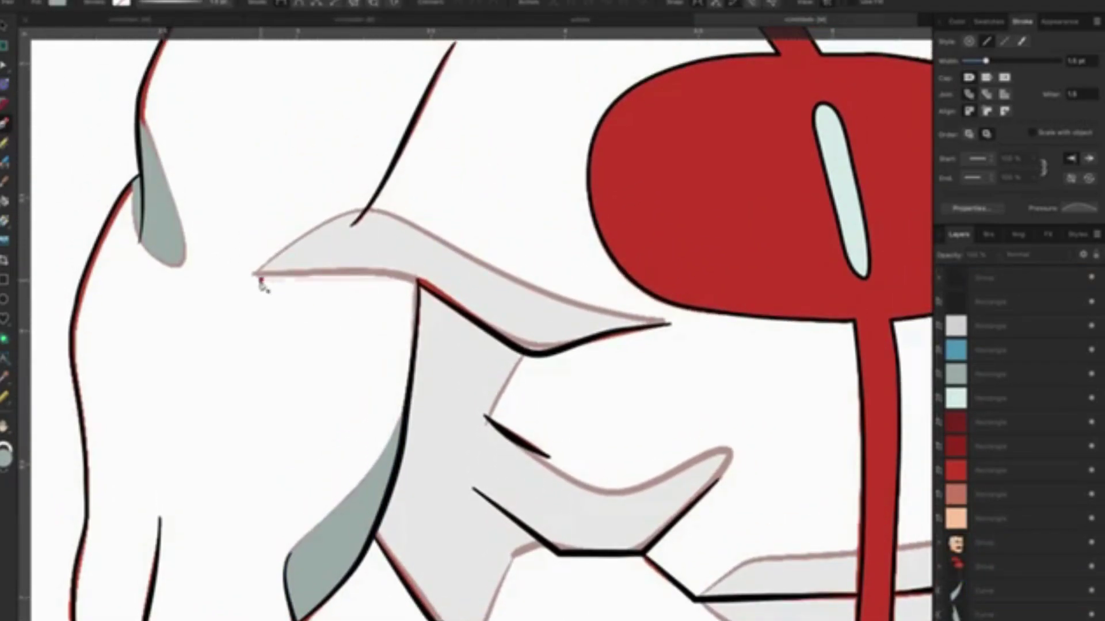
click(250, 280)
drag(414, 279, 450, 307)
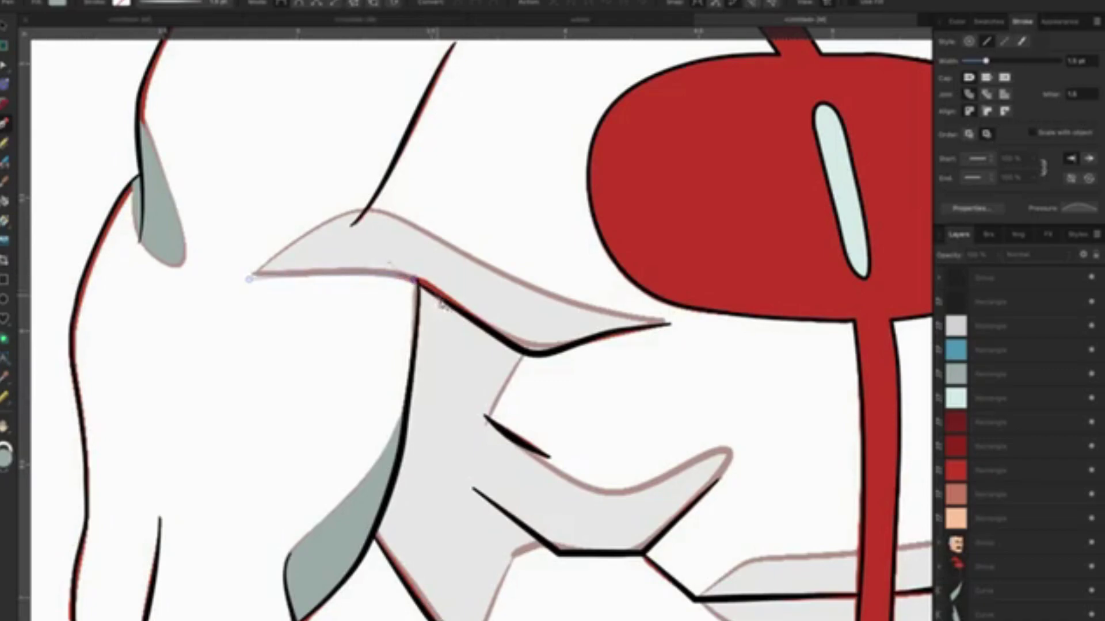
click(514, 361)
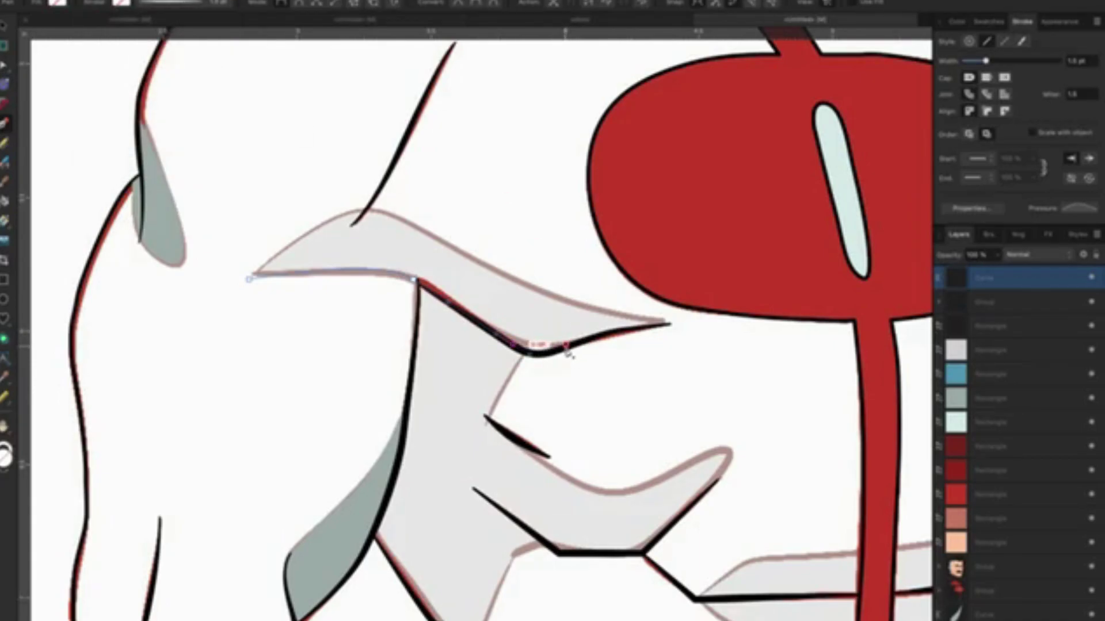
scroll(567, 348, up, 3)
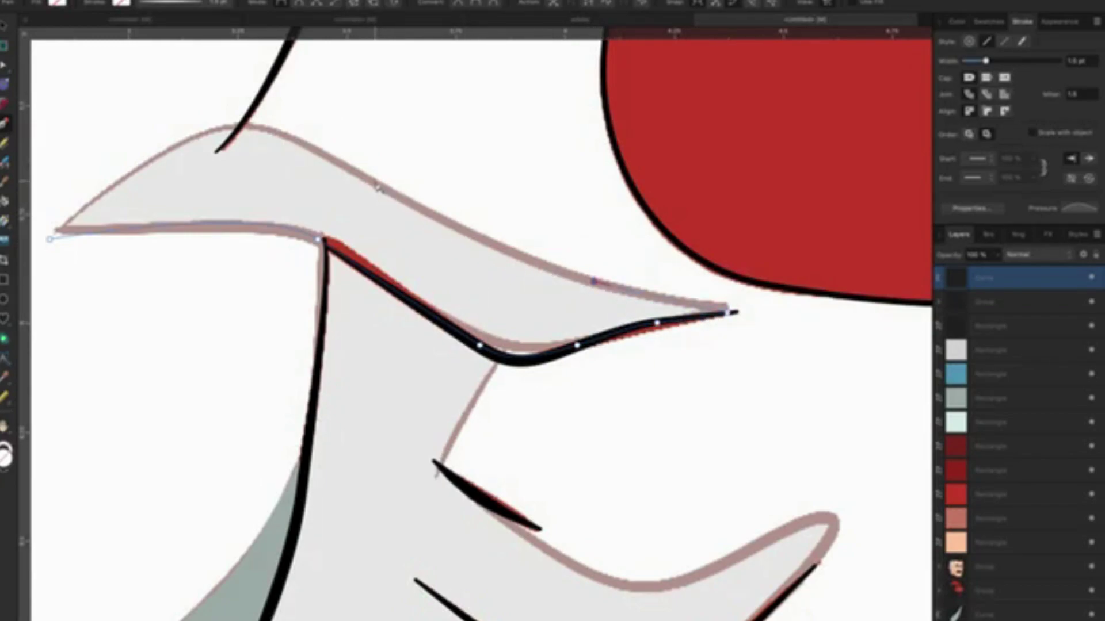
click(371, 177)
drag(208, 130, 139, 160)
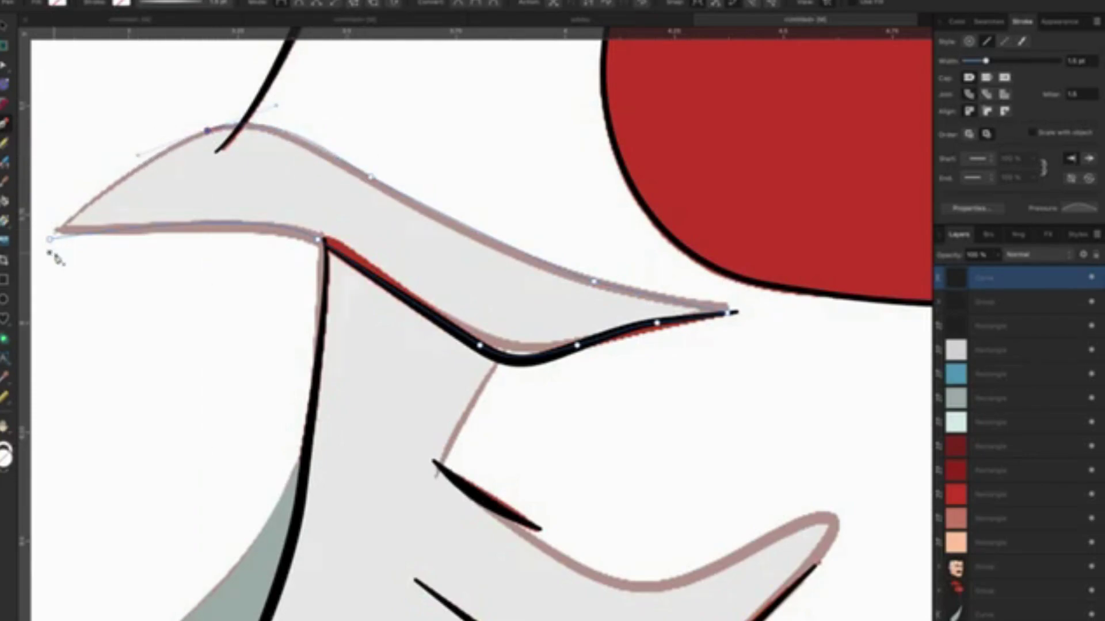
click(50, 238)
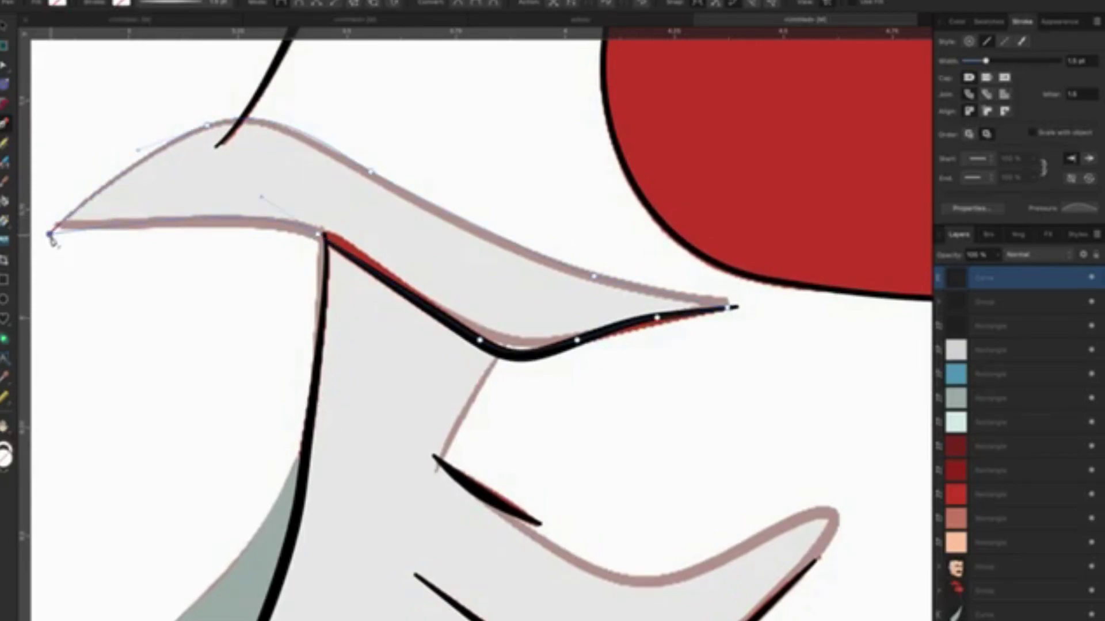
Nudge the path's left end node and fill the shape with sampled grey-green.
key(v)
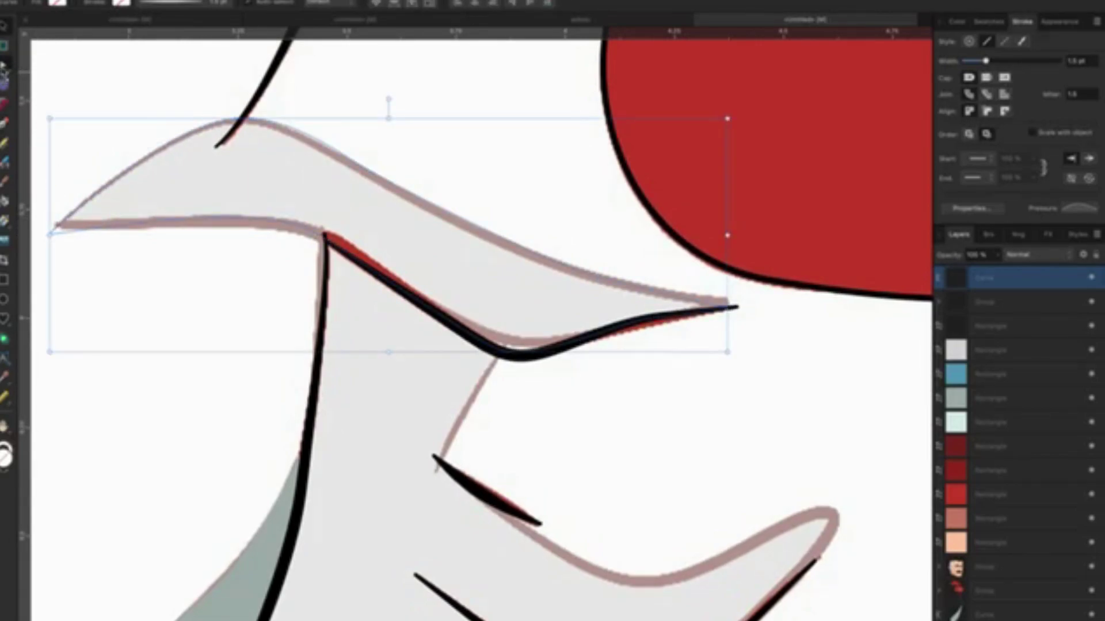
key(a)
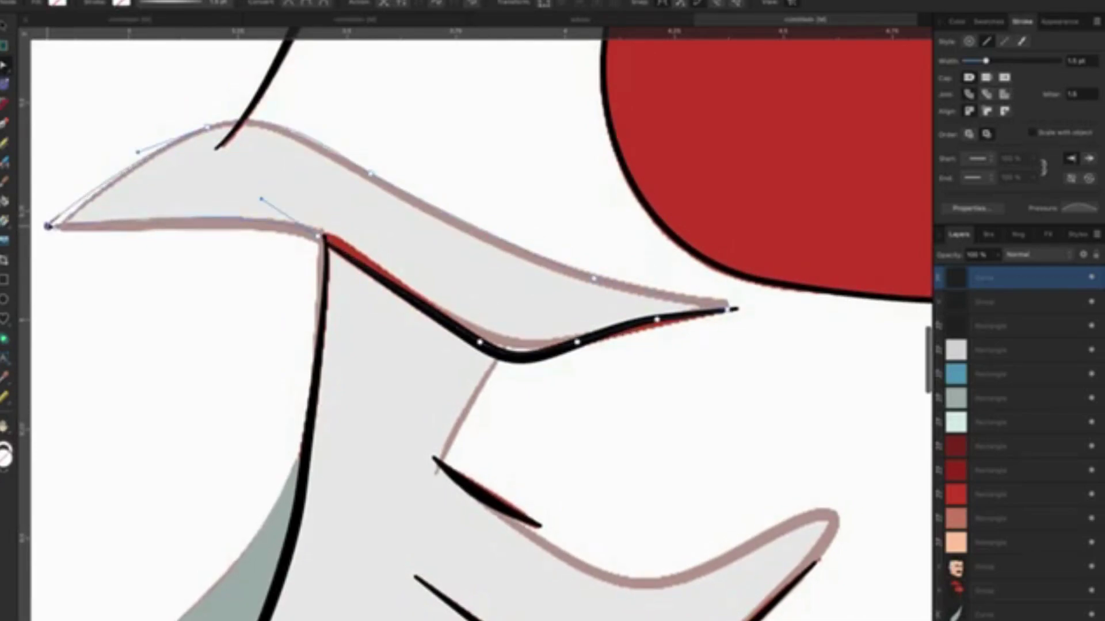
drag(48, 226, 58, 227)
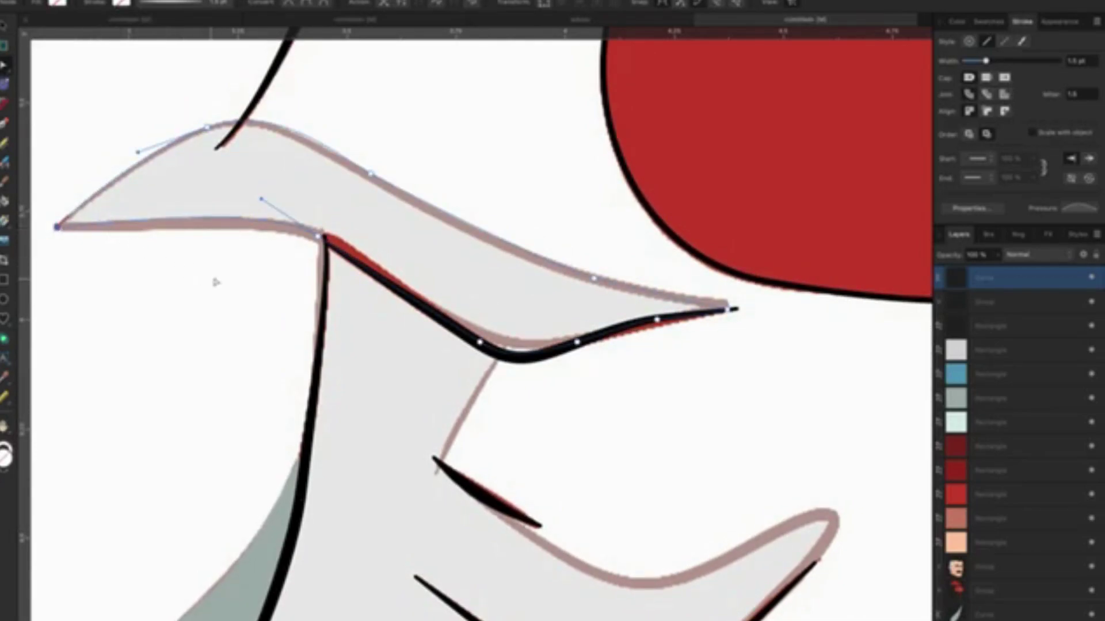
scroll(216, 282, down, 1)
scroll(217, 282, down, 3)
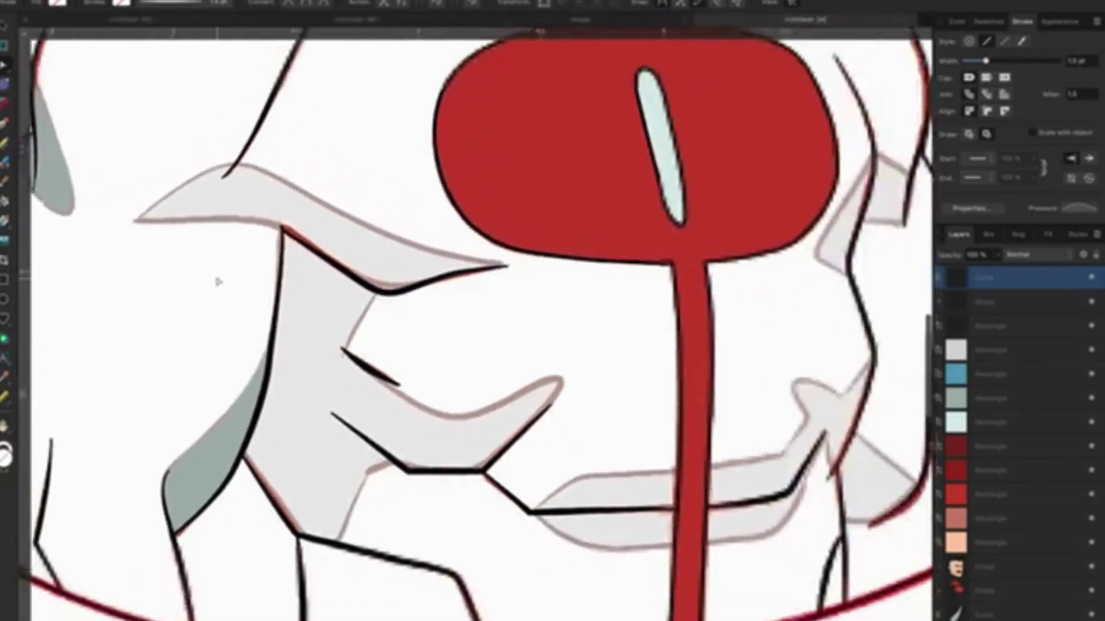
scroll(217, 282, down, 1)
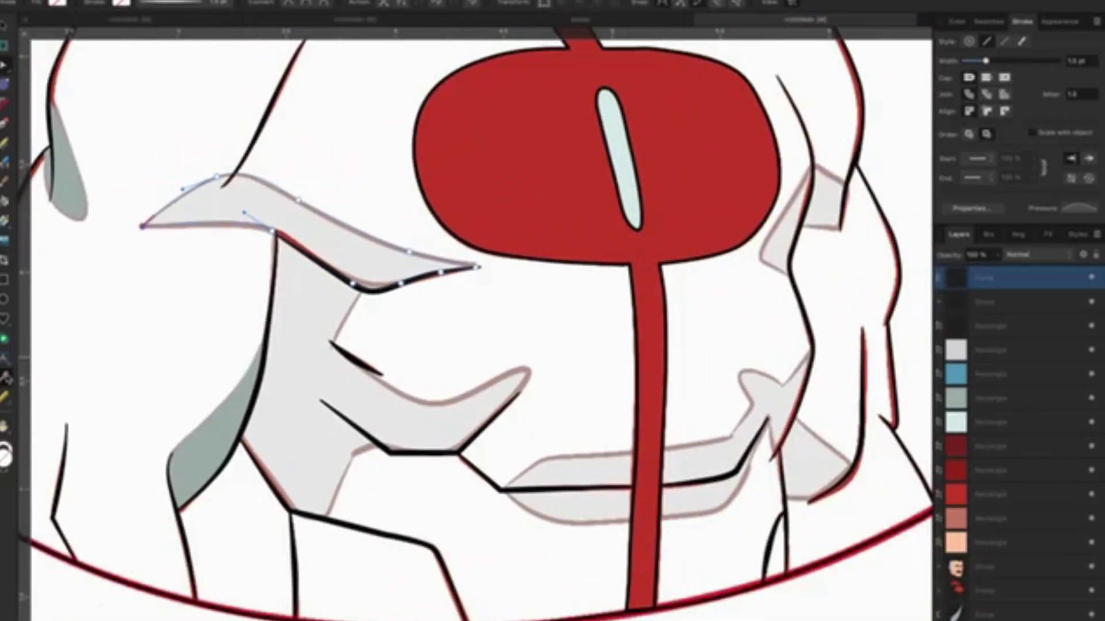
click(4, 377)
click(163, 326)
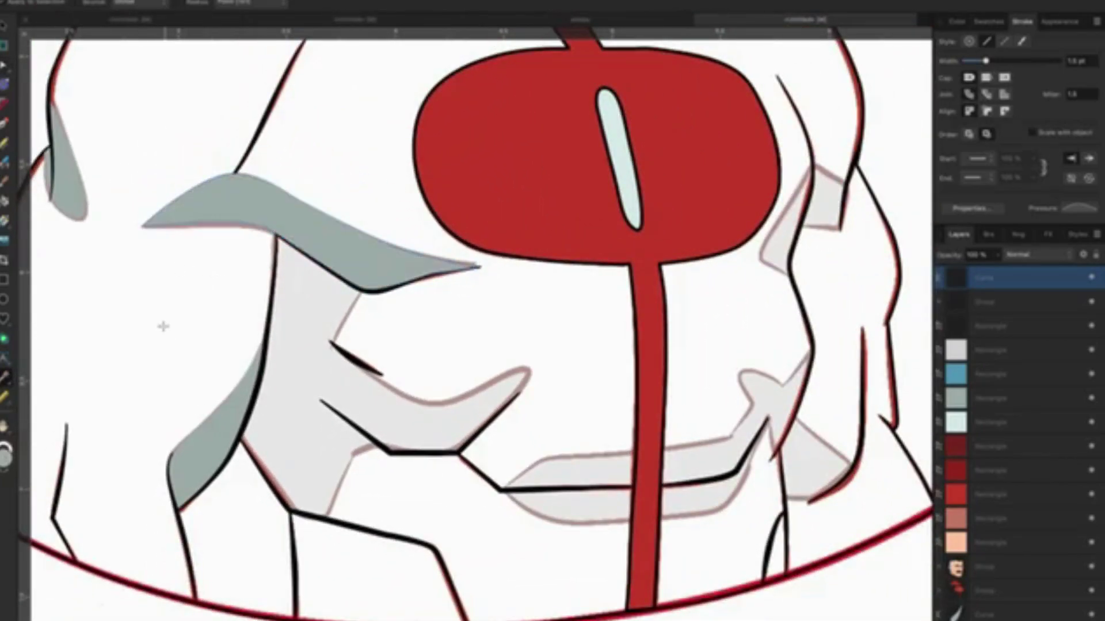
Start a new path tracing the lower chest piece's upper edge to its curved pointed tip.
click(12, 27)
click(382, 185)
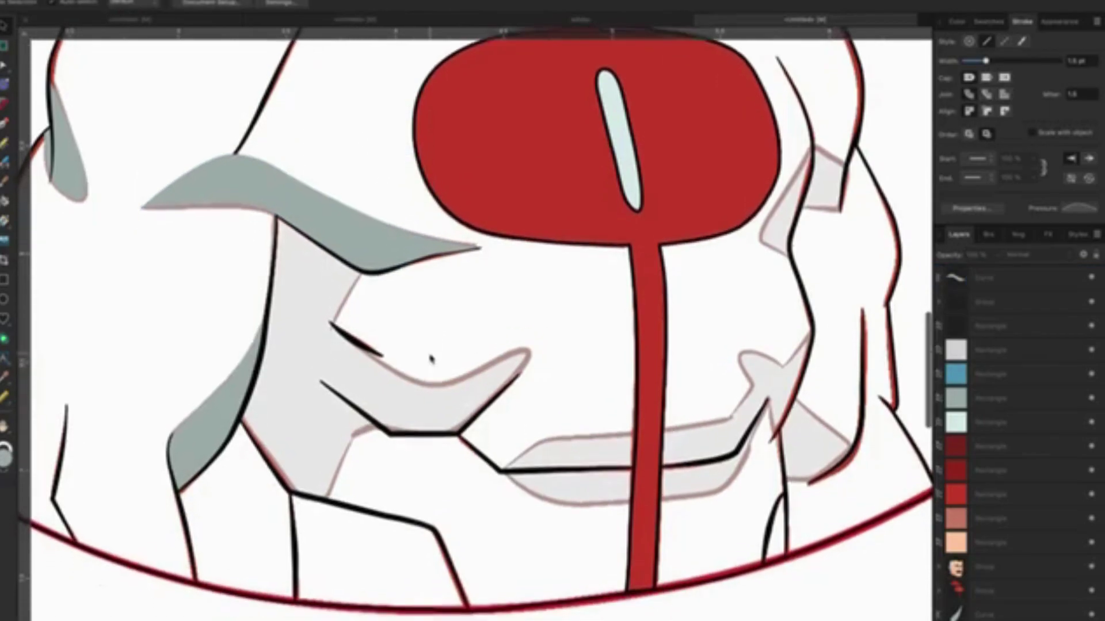
scroll(431, 358, down, 2)
scroll(399, 358, up, 1)
scroll(400, 358, up, 1)
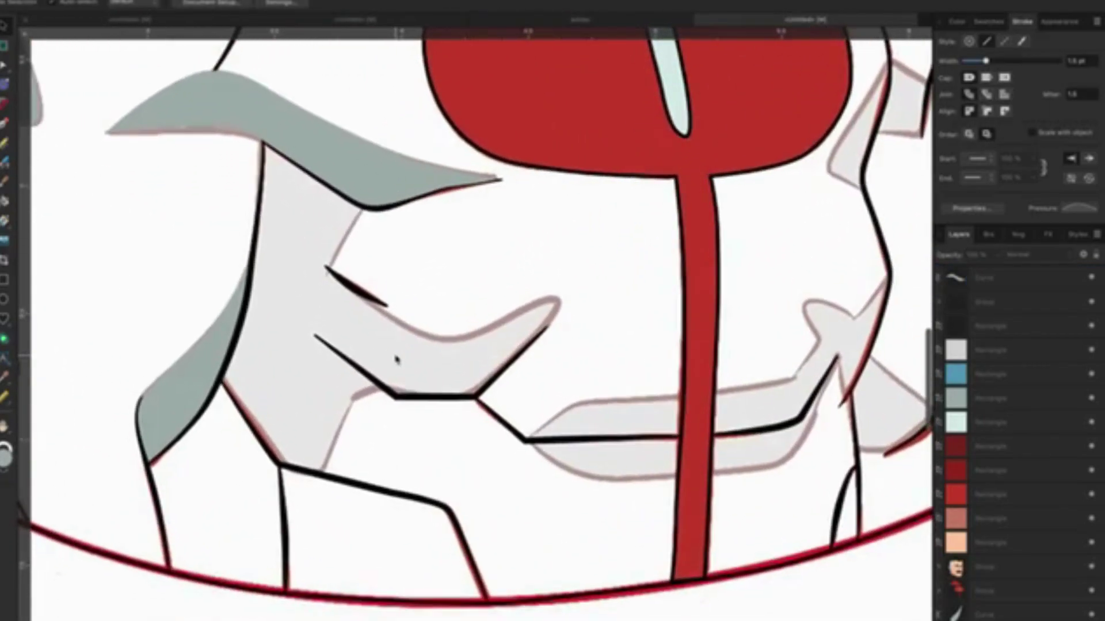
scroll(398, 359, up, 1)
scroll(397, 360, up, 2)
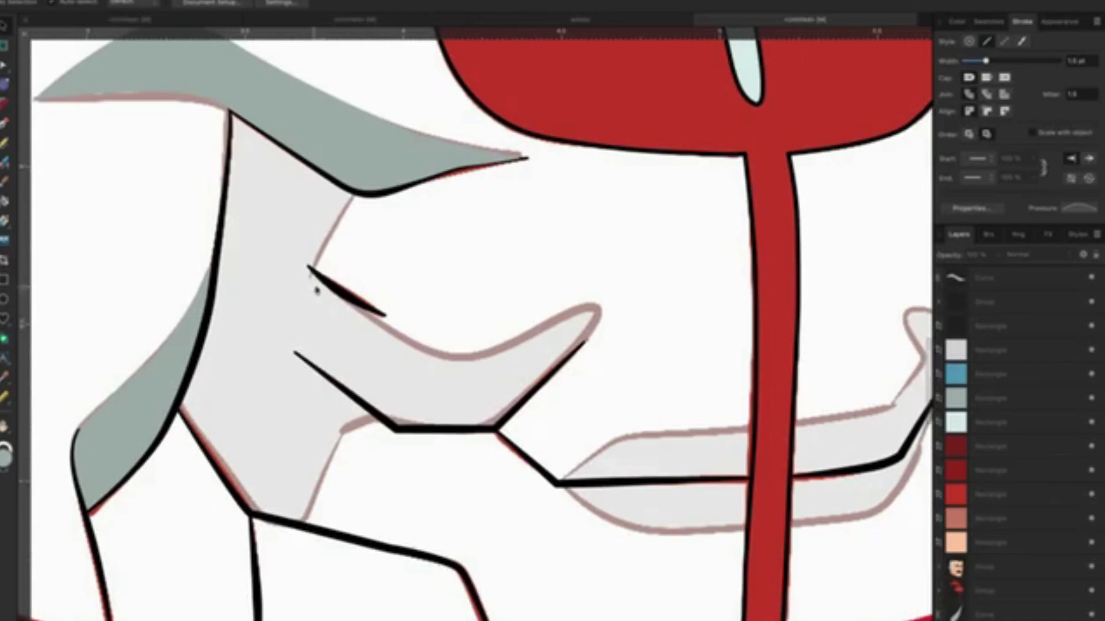
key(p)
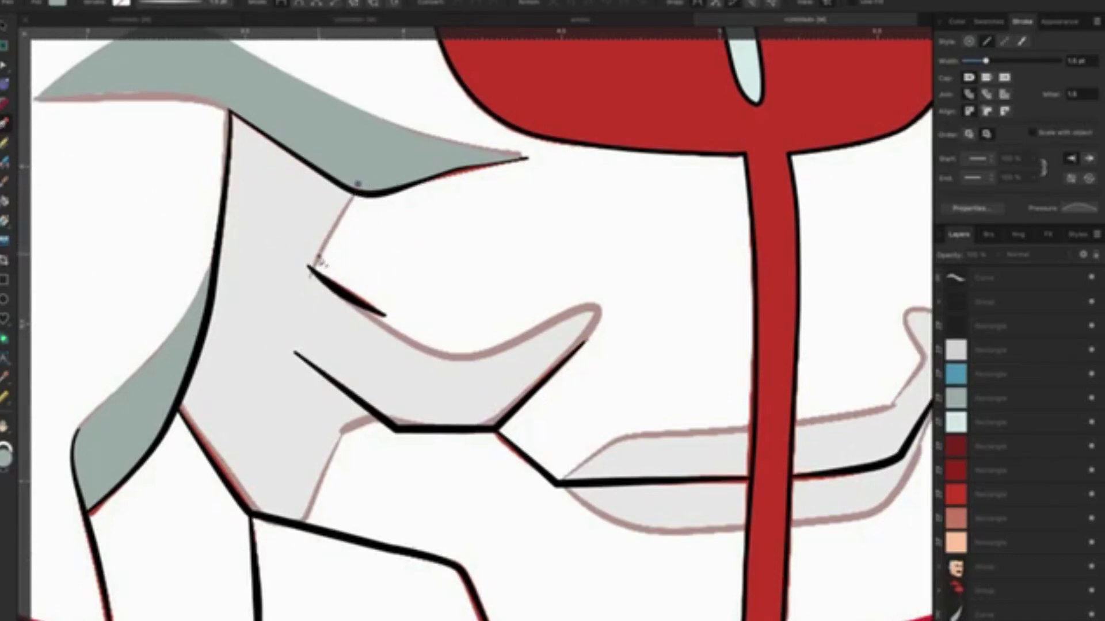
key(ctrl+shift+n)
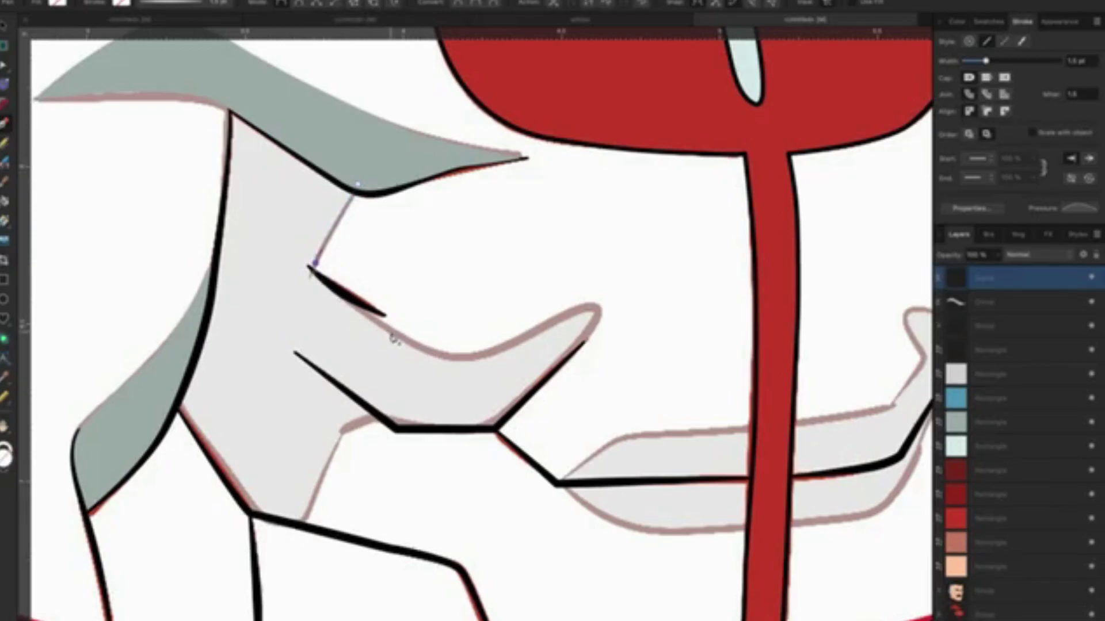
click(391, 333)
click(469, 355)
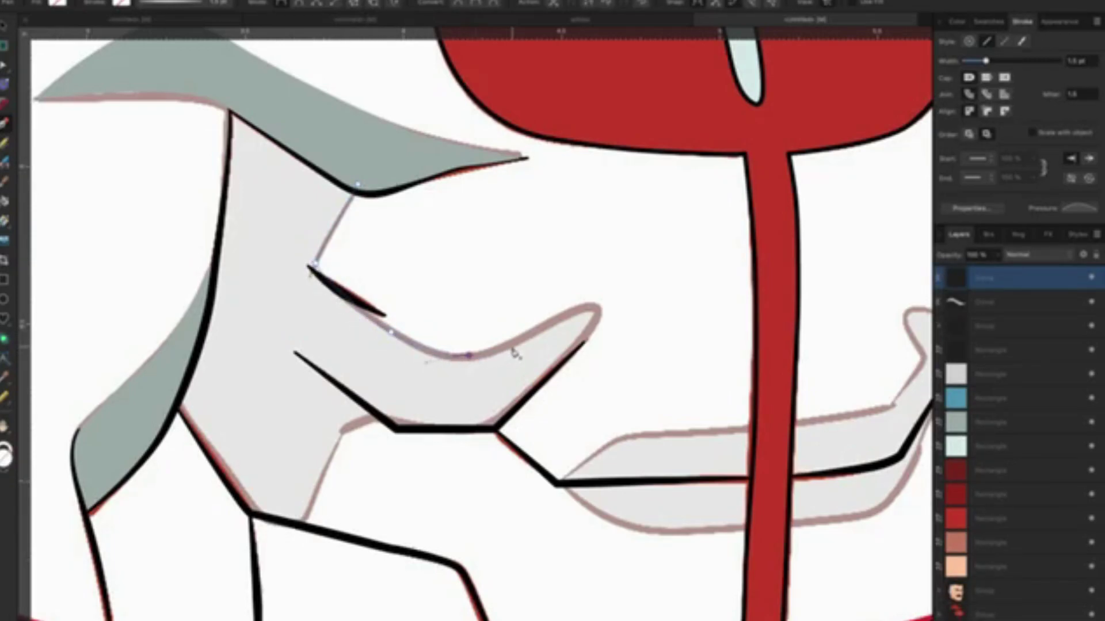
click(557, 317)
click(596, 316)
drag(602, 325, 604, 298)
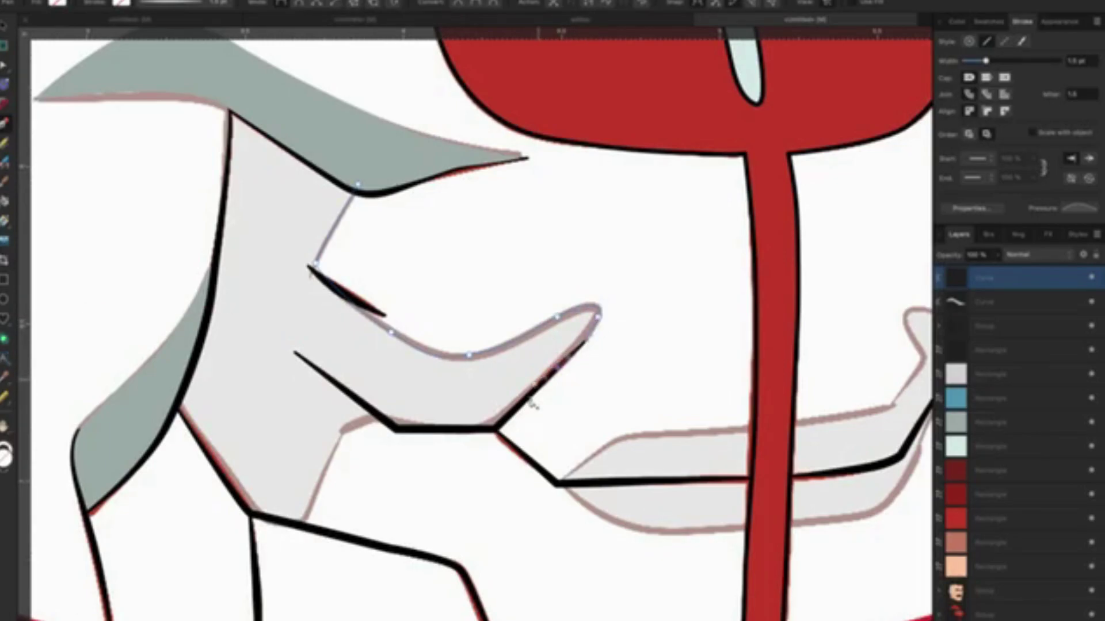
Continue the path along the piece's bottom and left edges.
click(392, 427)
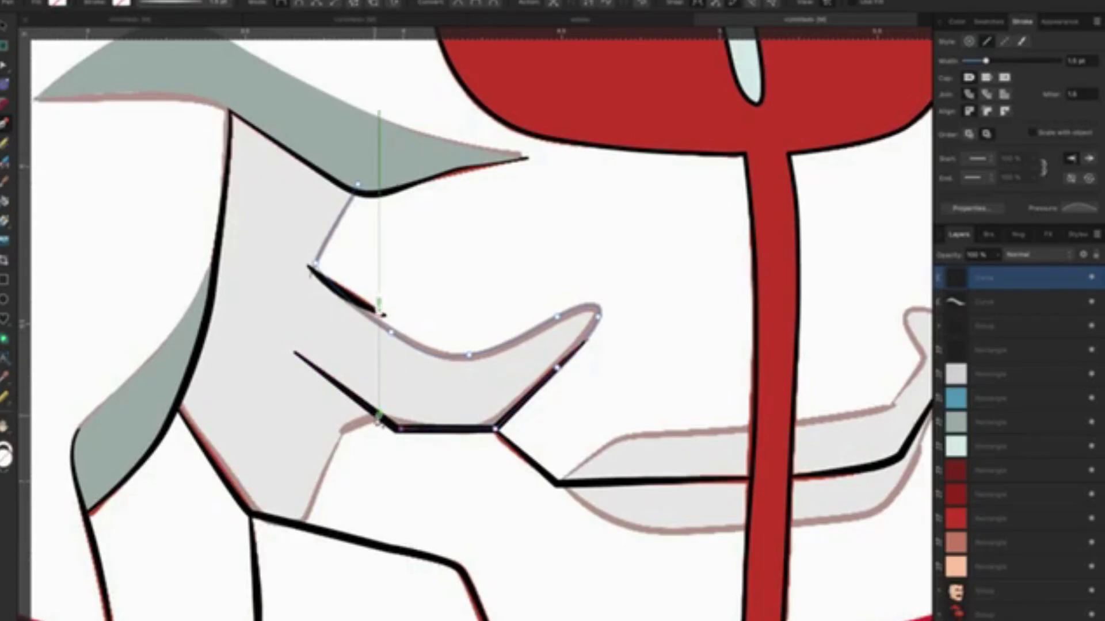
click(379, 415)
click(342, 430)
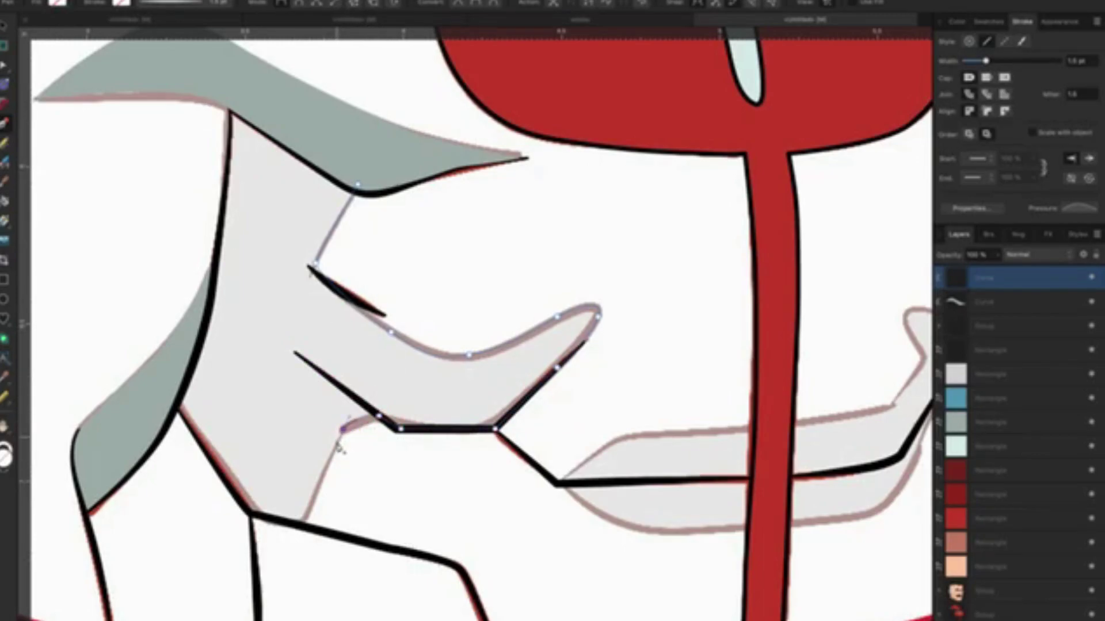
click(307, 513)
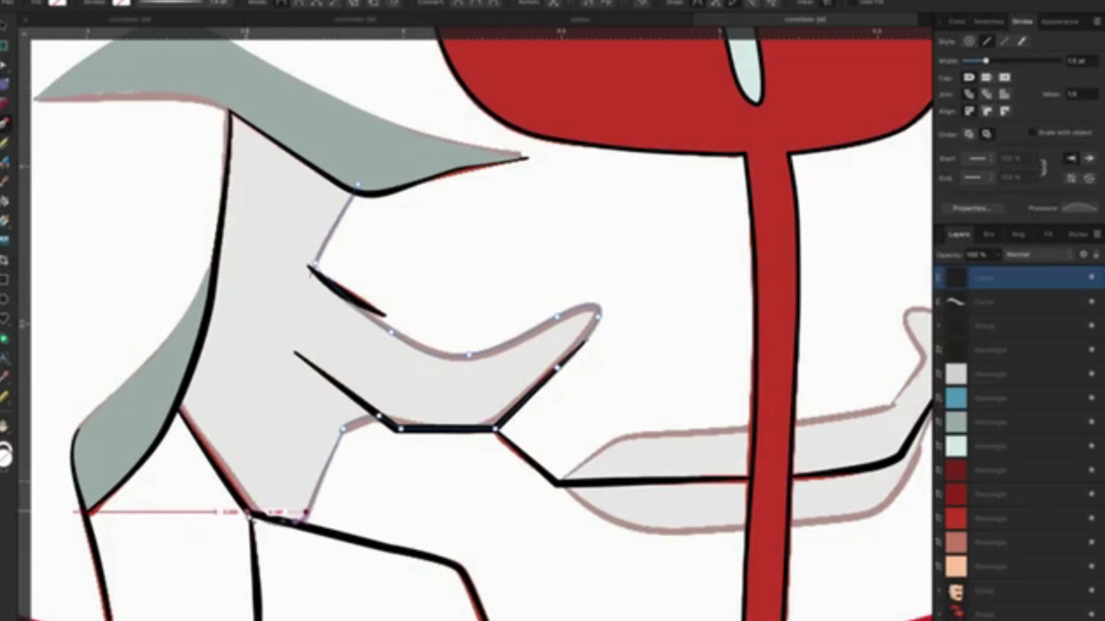
click(249, 512)
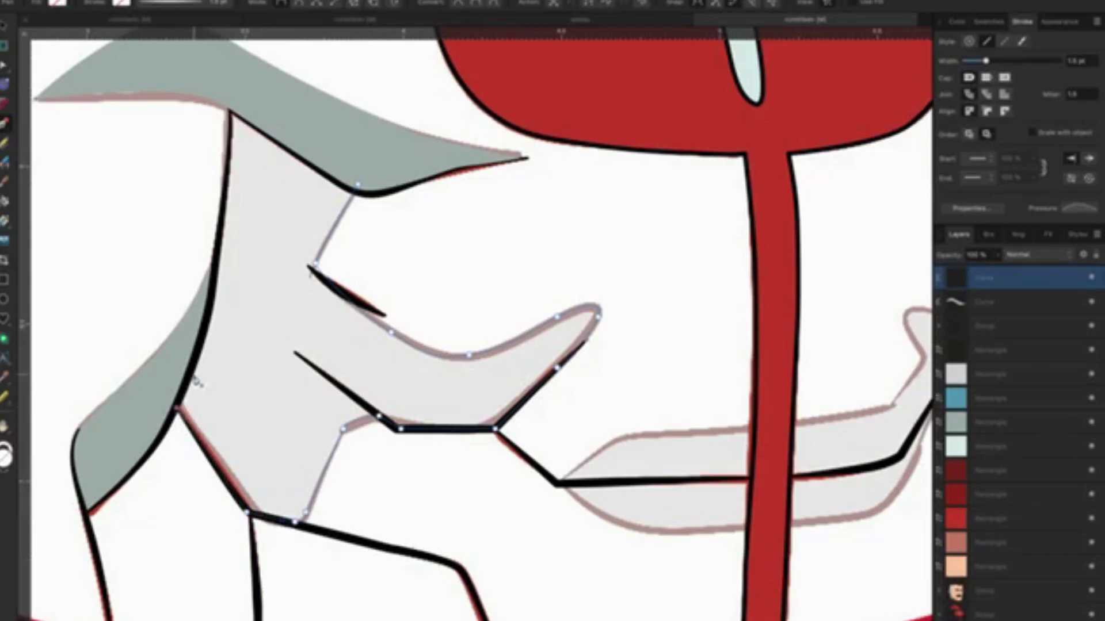
scroll(199, 381, up, 2)
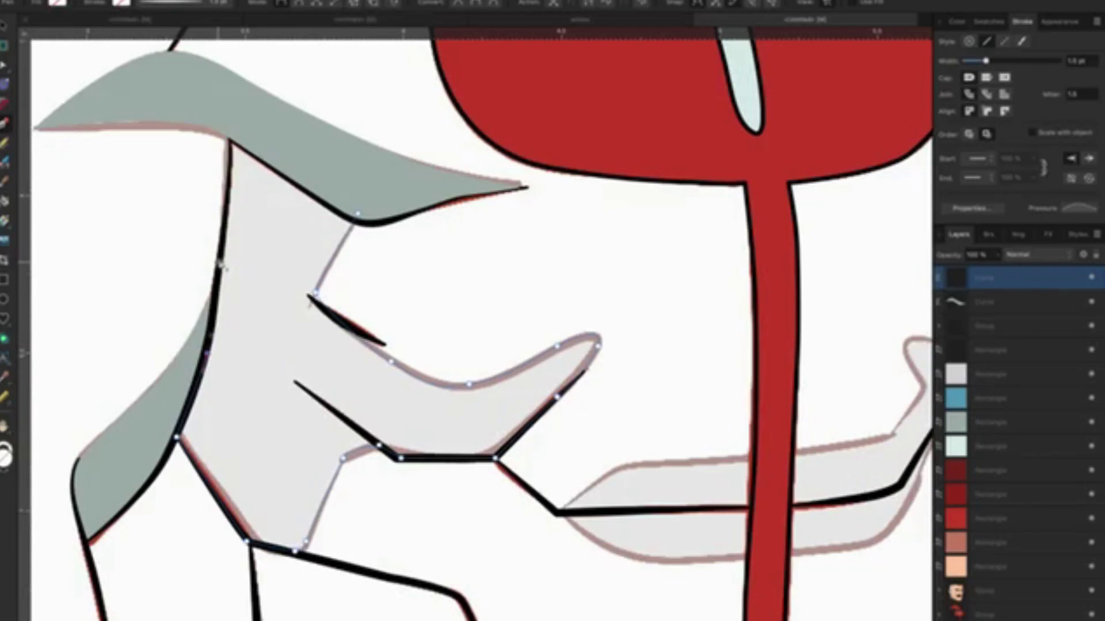
click(220, 264)
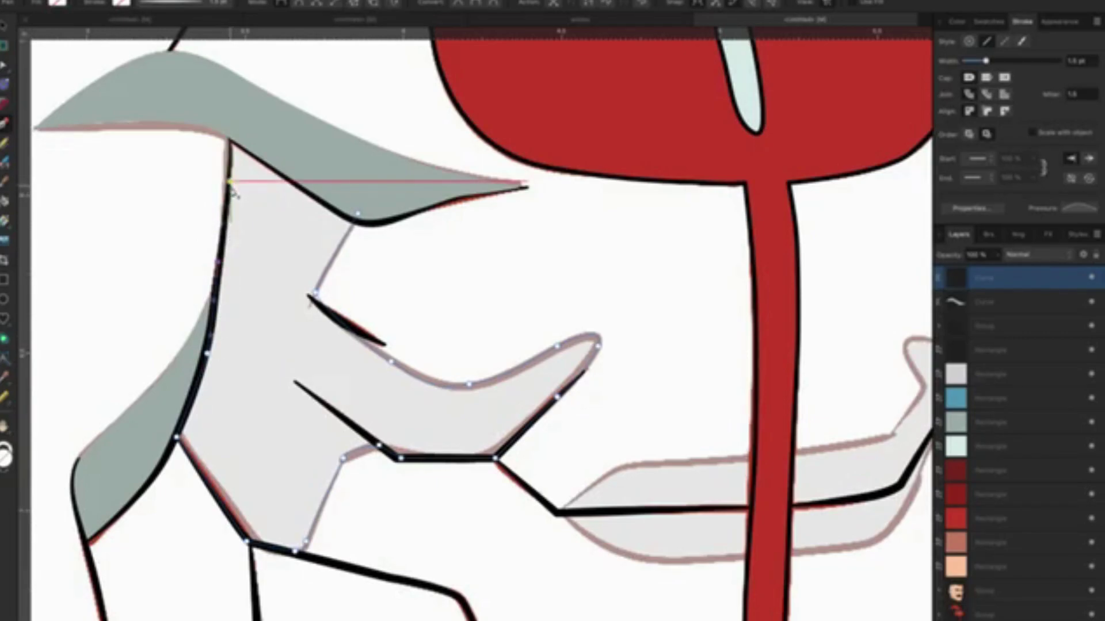
scroll(233, 195, up, 3)
Extend the top end of the black left-arm curve upward.
click(228, 196)
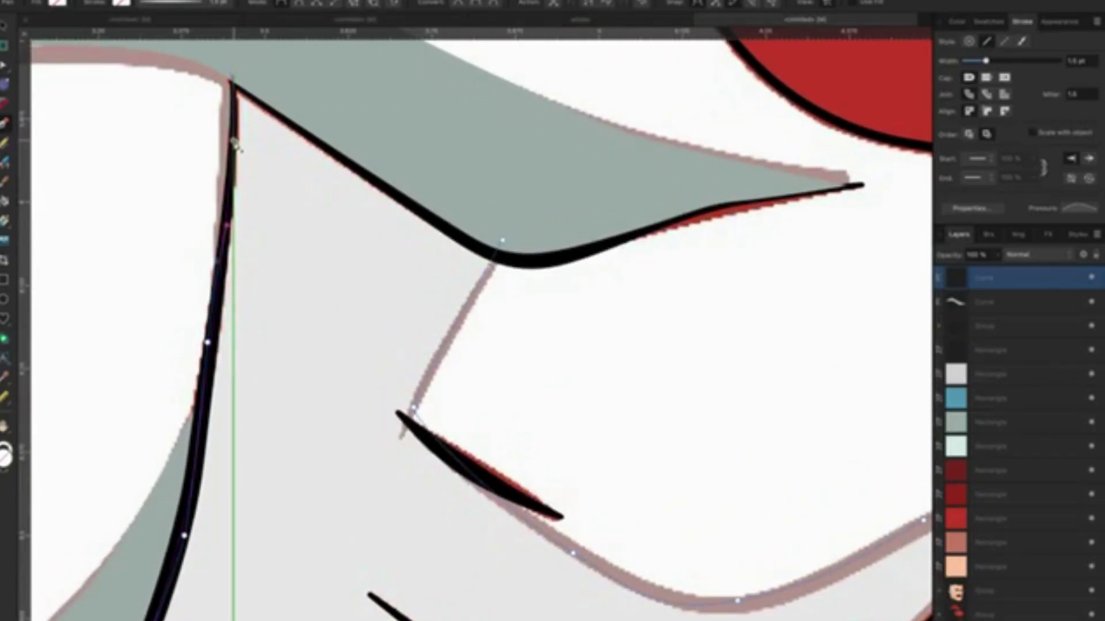
drag(236, 158, 244, 103)
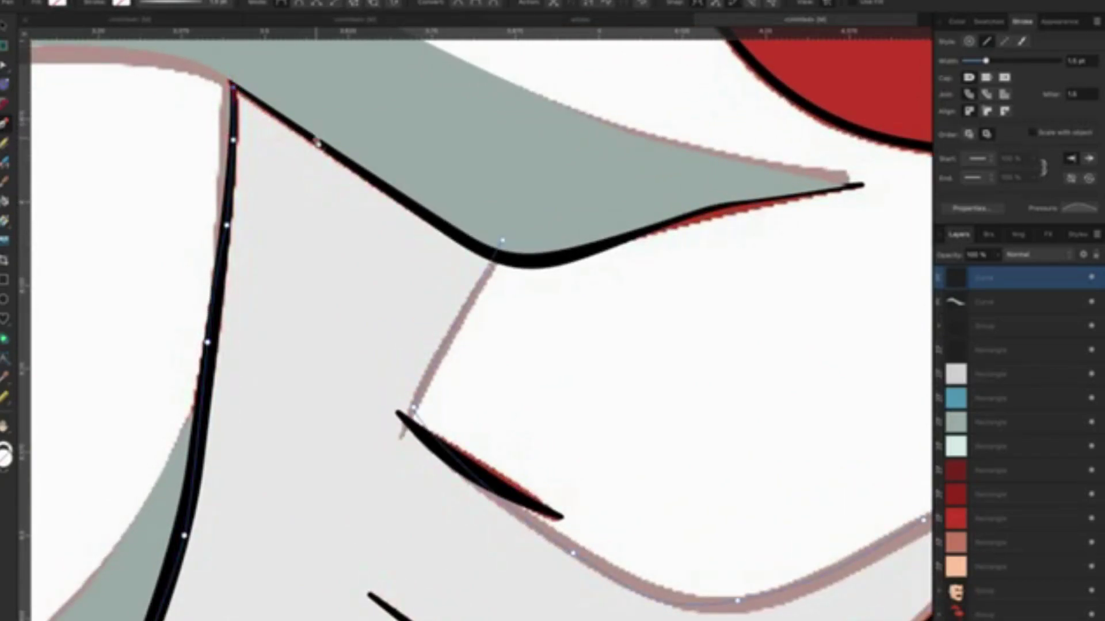
click(320, 148)
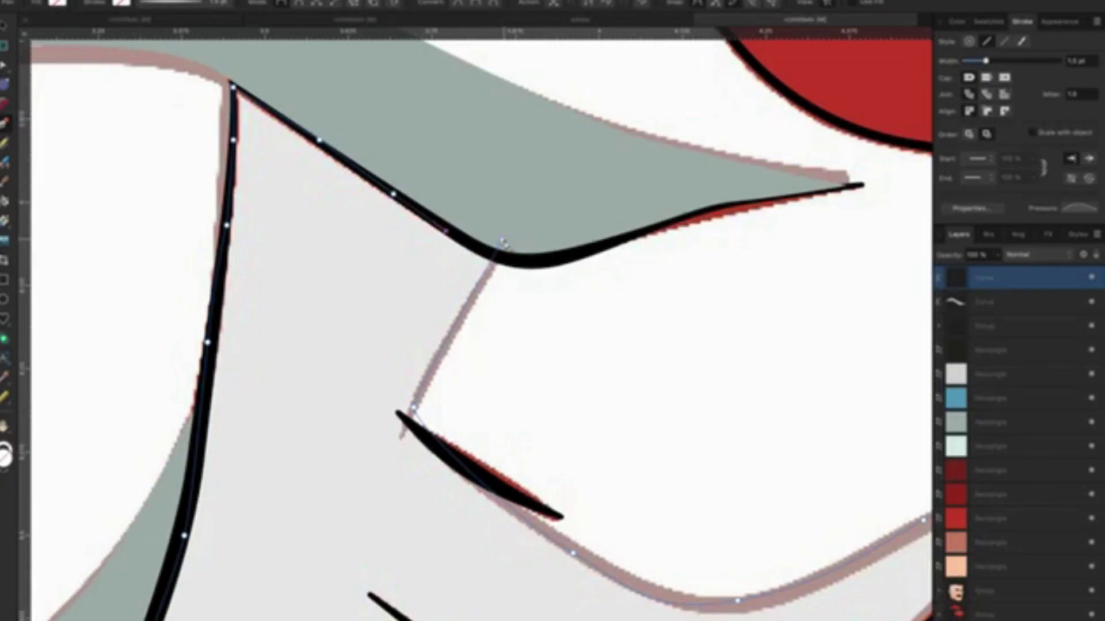
scroll(486, 300, down, 2)
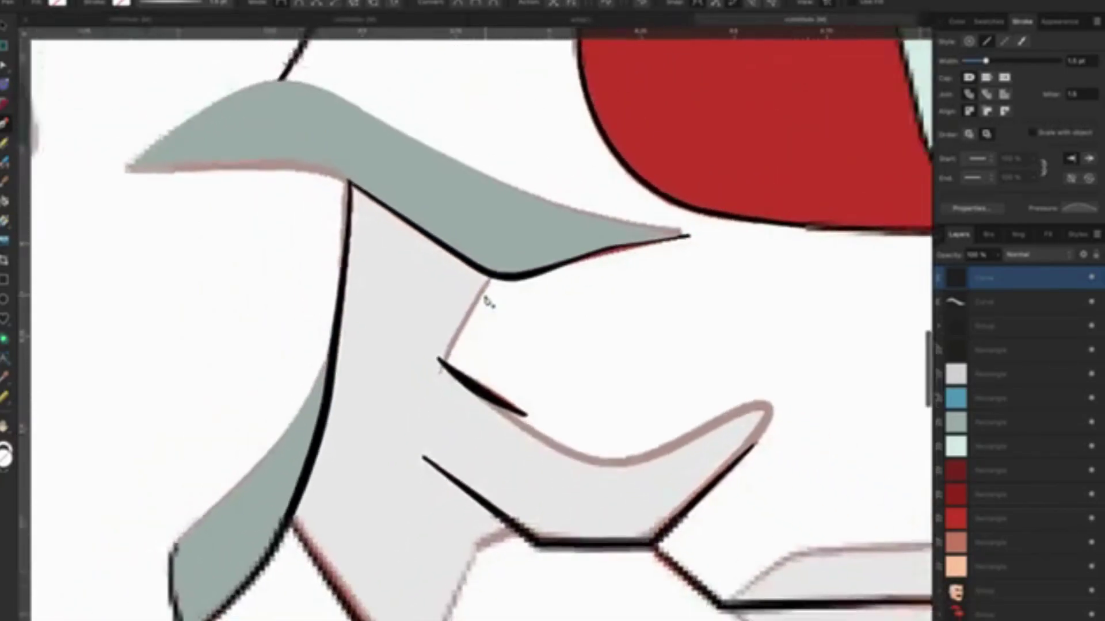
scroll(486, 299, down, 2)
scroll(486, 300, down, 2)
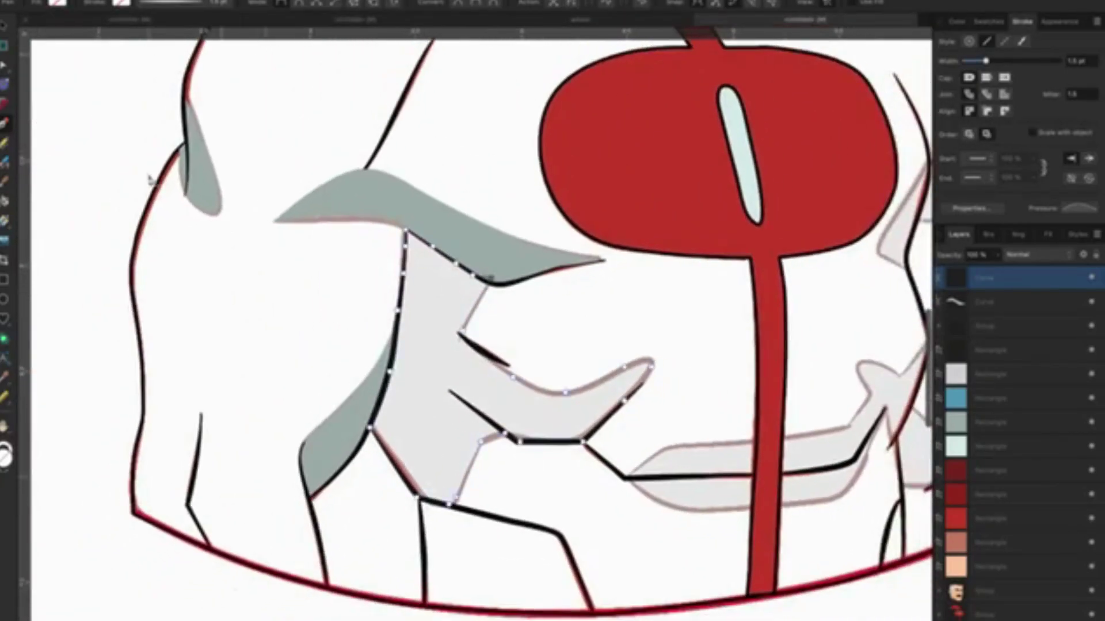
Recolour the light-grey shape with the darker grey shadow colour via the Color Picker.
click(5, 378)
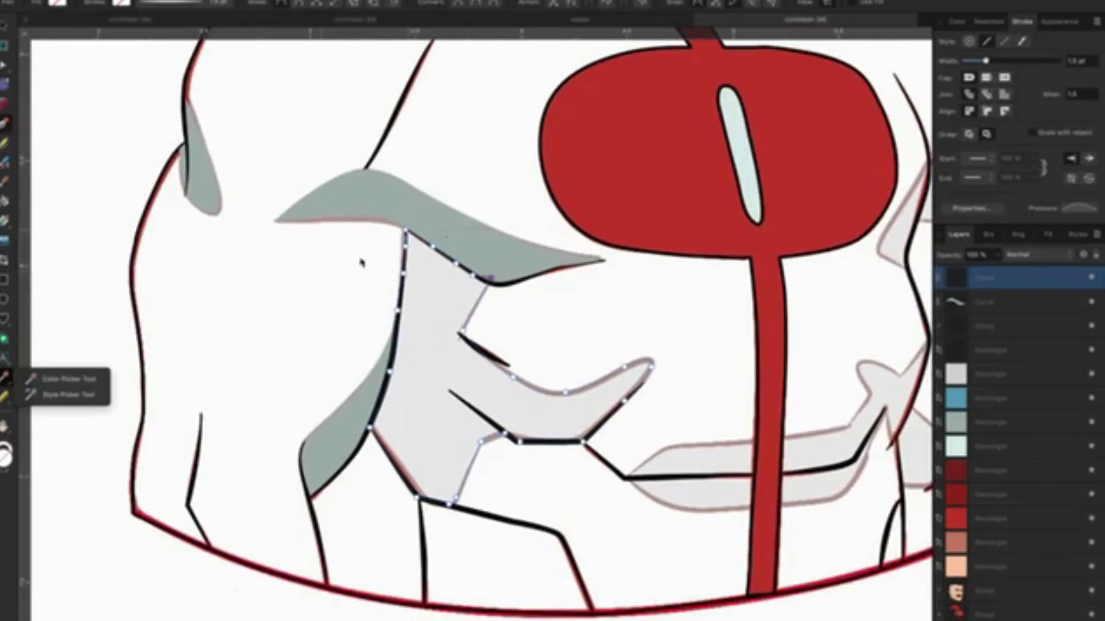
click(6, 379)
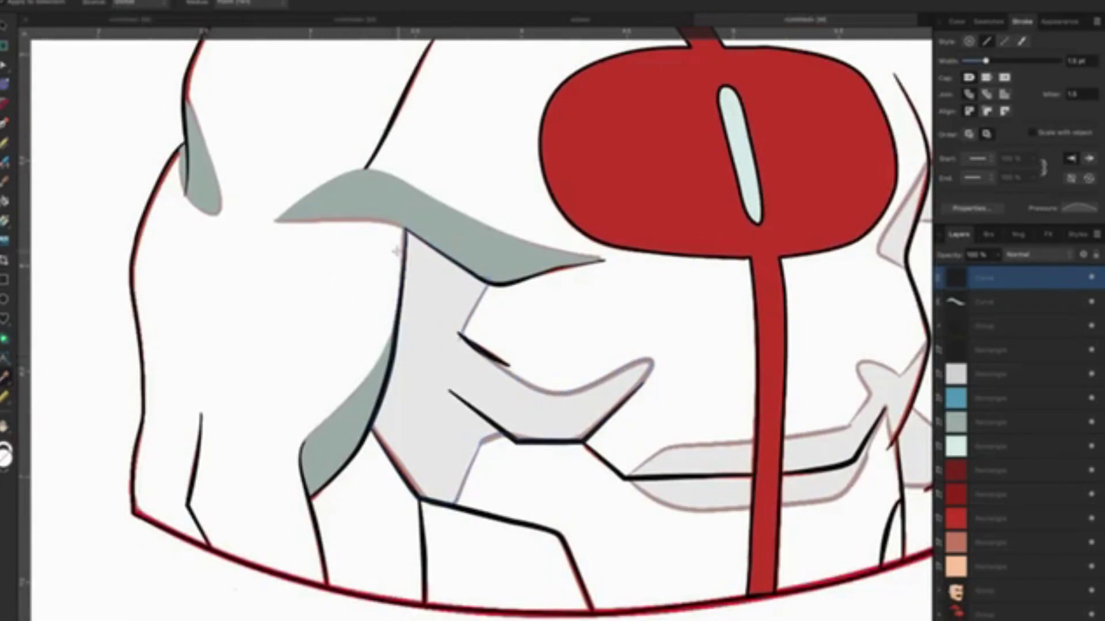
click(430, 218)
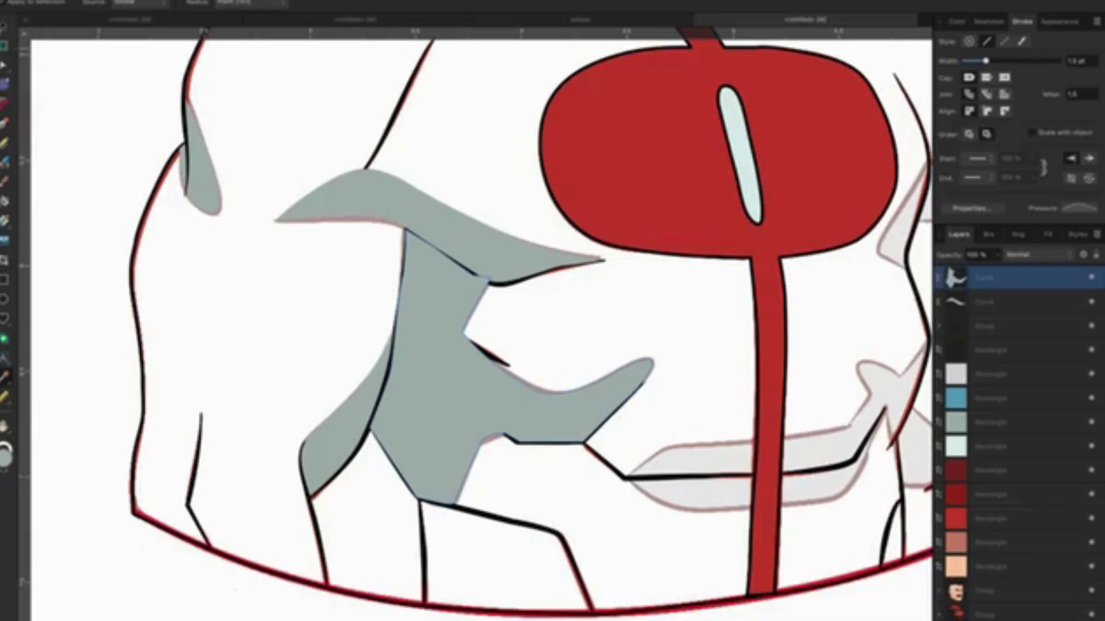
key(v)
click(222, 248)
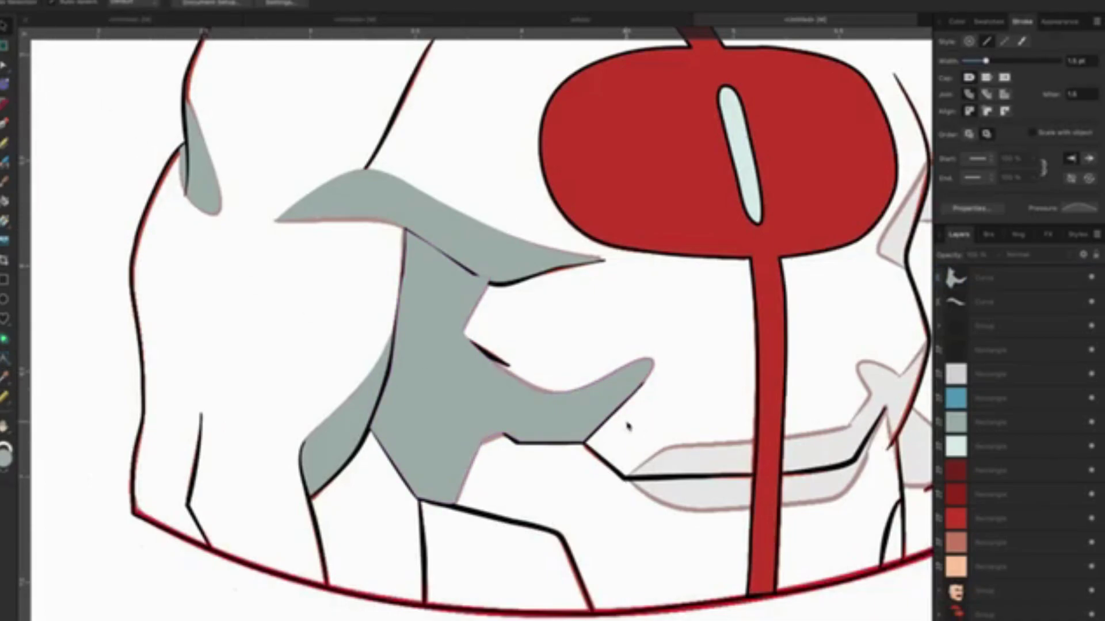
With the Pen tool, trace a shadow outline down the right chest edge.
scroll(649, 437, down, 3)
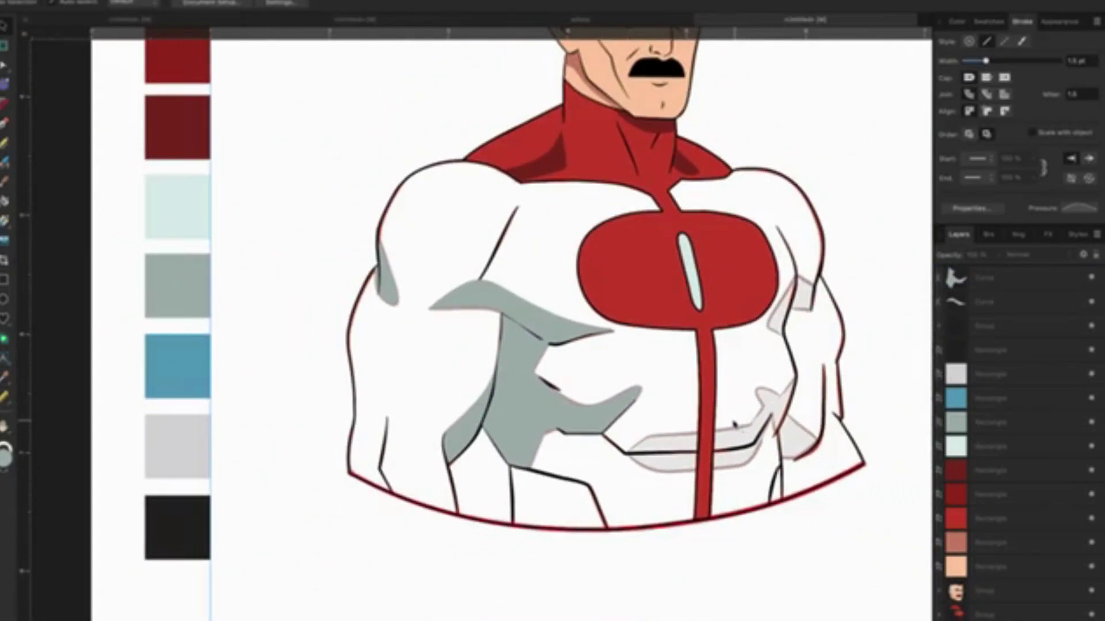
scroll(727, 413, right, 1)
scroll(728, 413, right, 4)
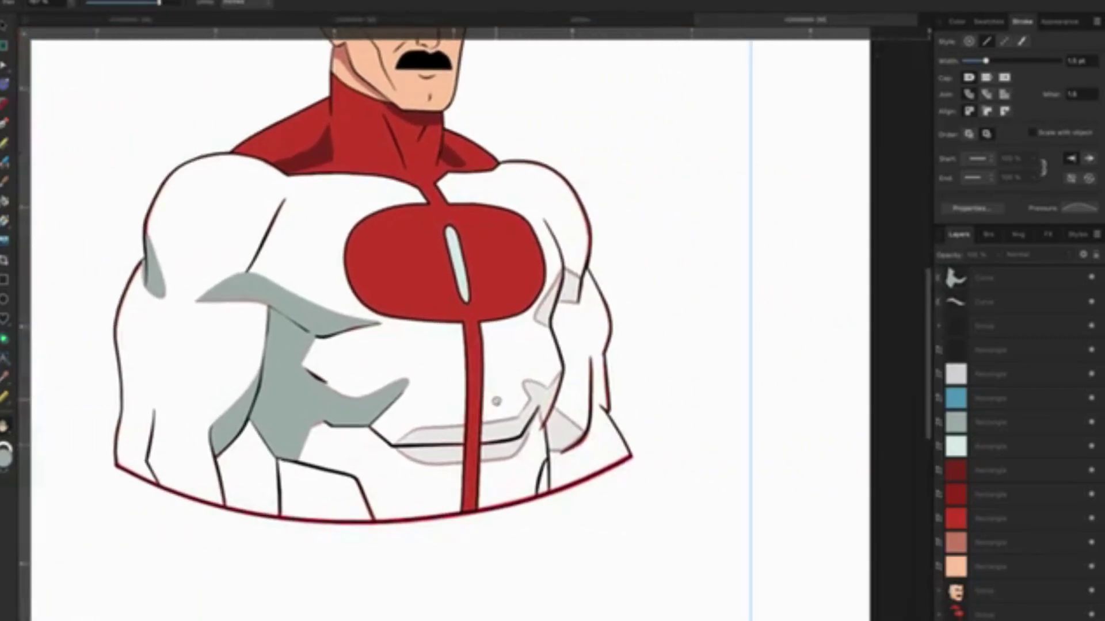
scroll(549, 310, up, 2)
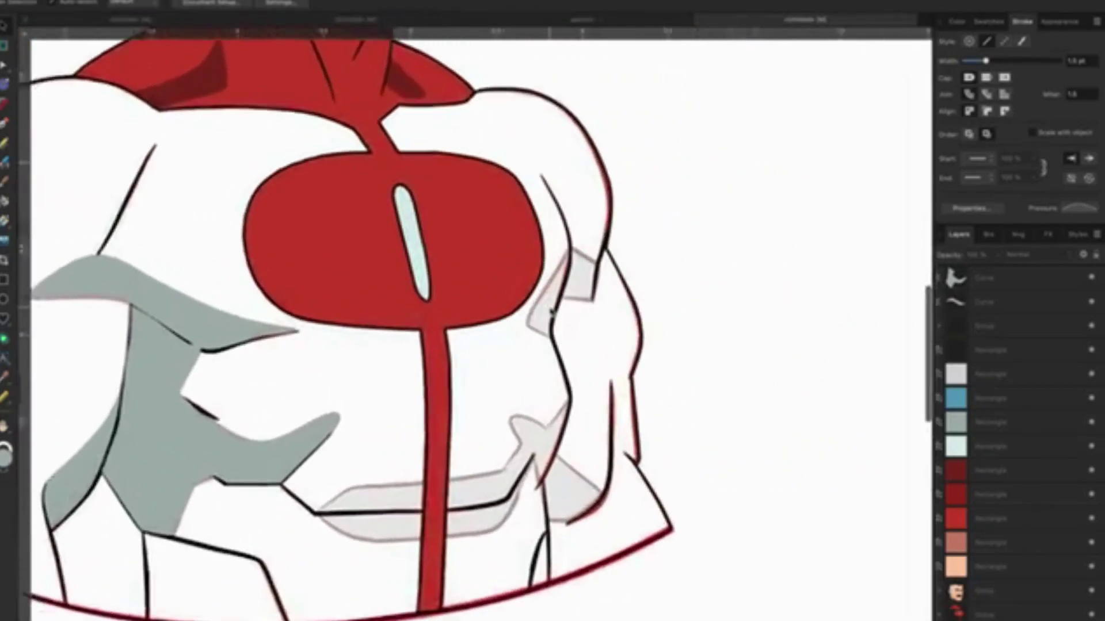
scroll(550, 310, up, 2)
scroll(553, 345, up, 1)
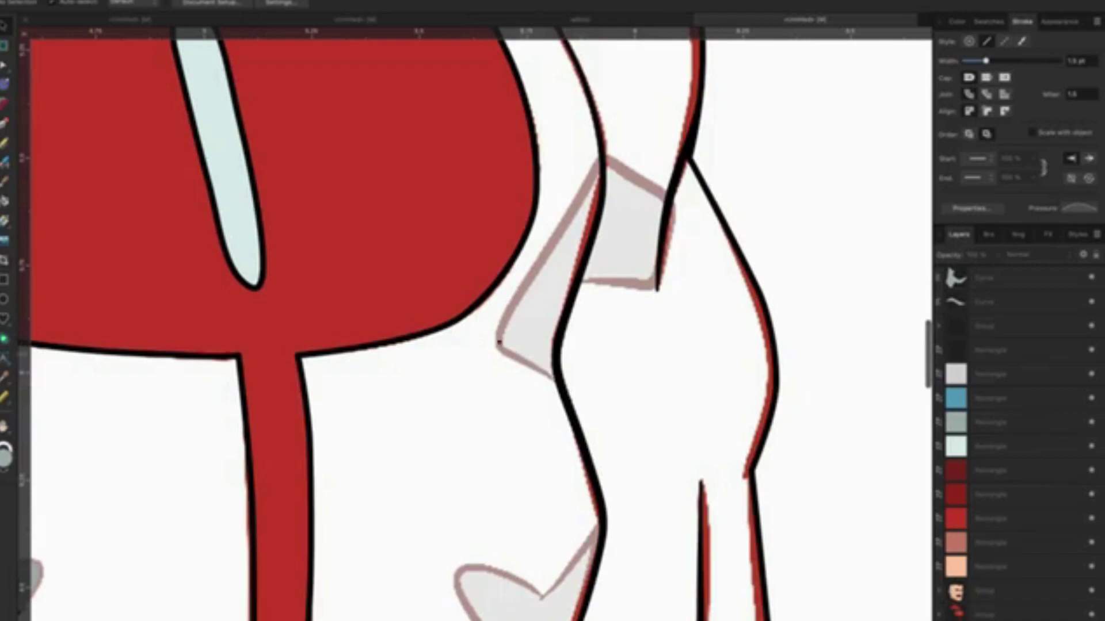
click(6, 124)
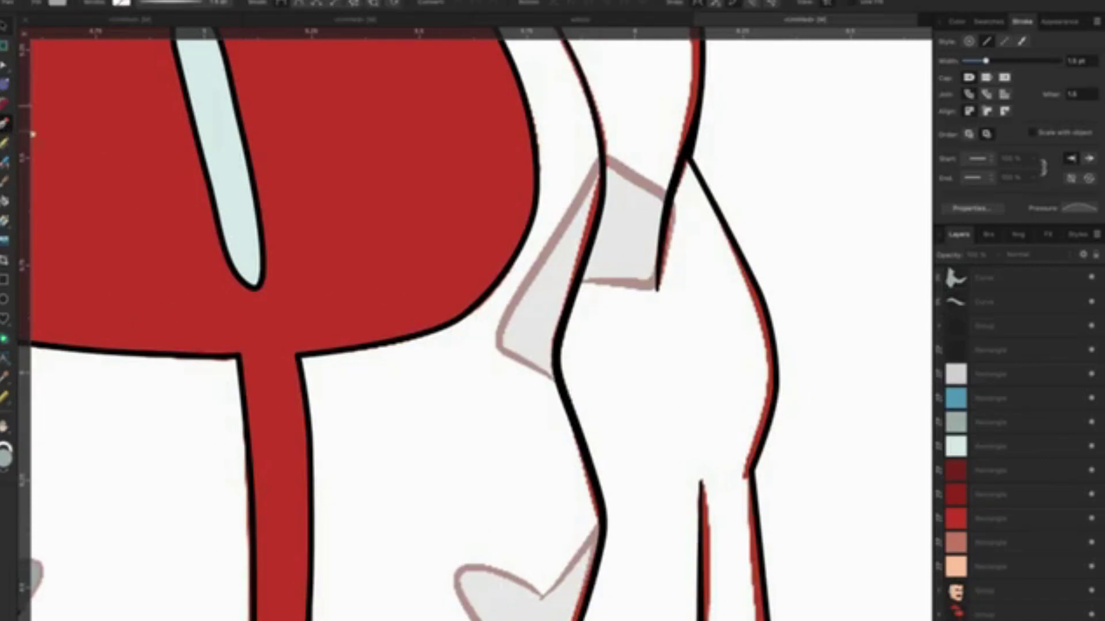
click(601, 161)
click(557, 236)
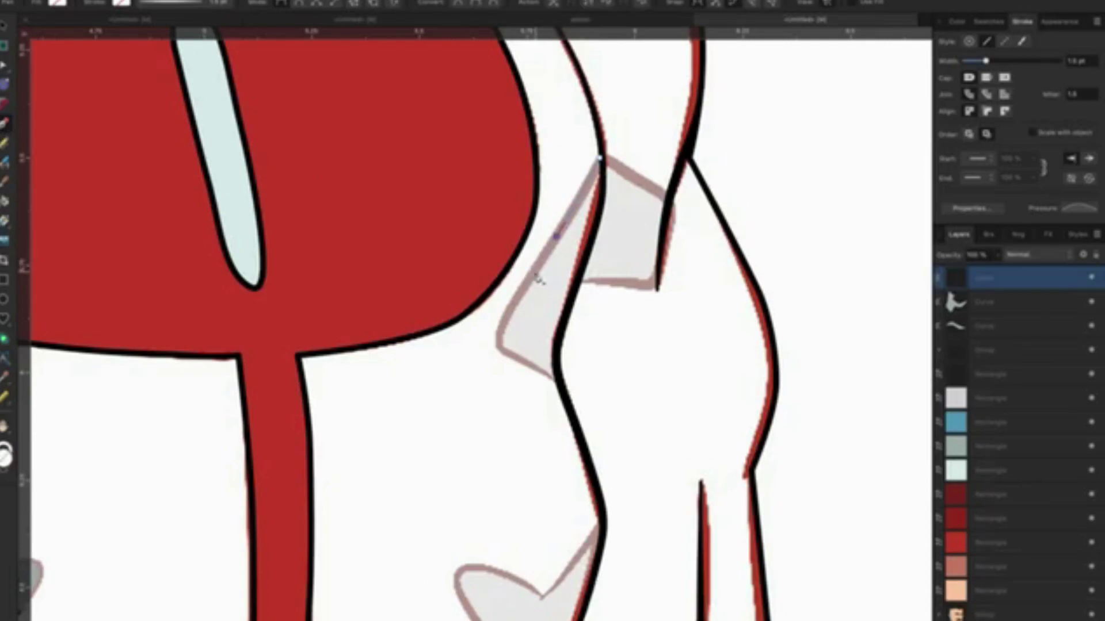
click(509, 313)
click(506, 351)
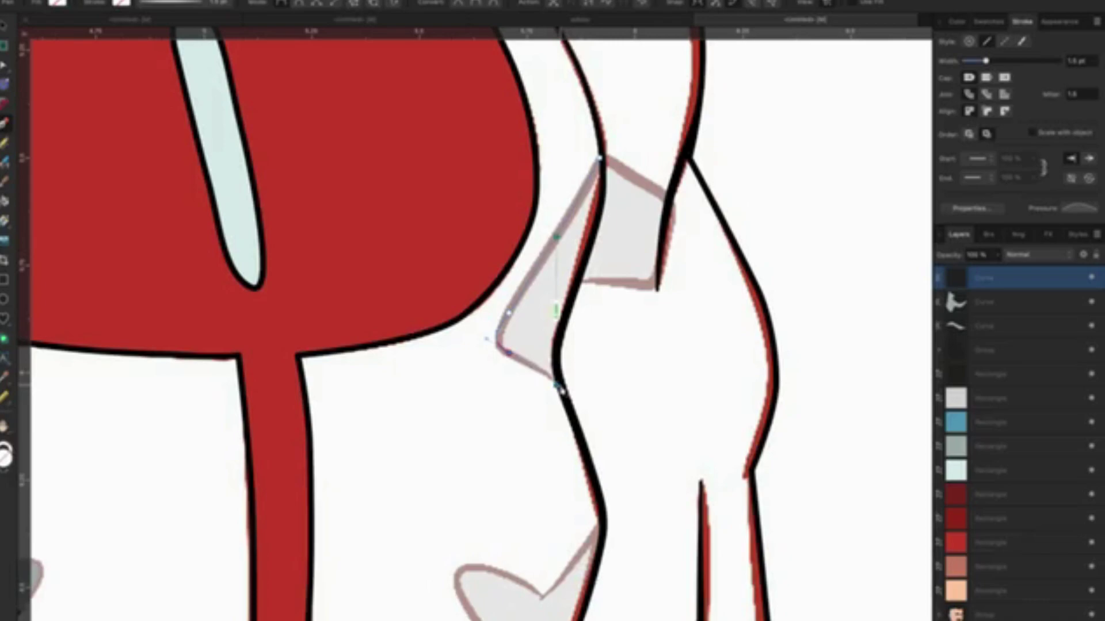
Close the shadow shape back up the black outline and fill it blue-grey.
click(556, 383)
click(563, 331)
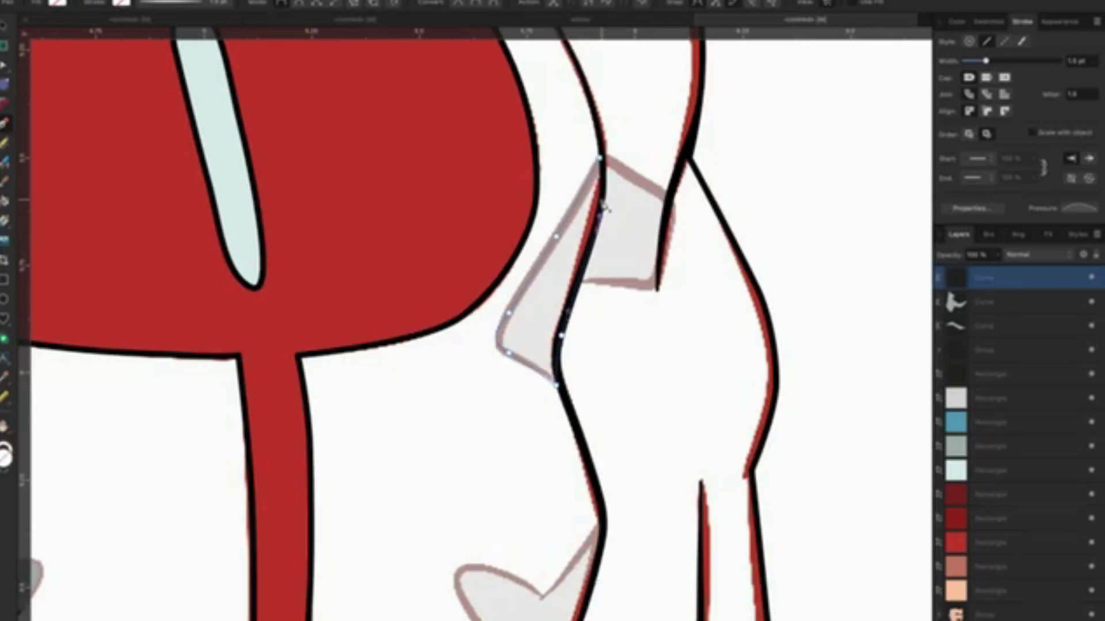
click(602, 206)
click(600, 157)
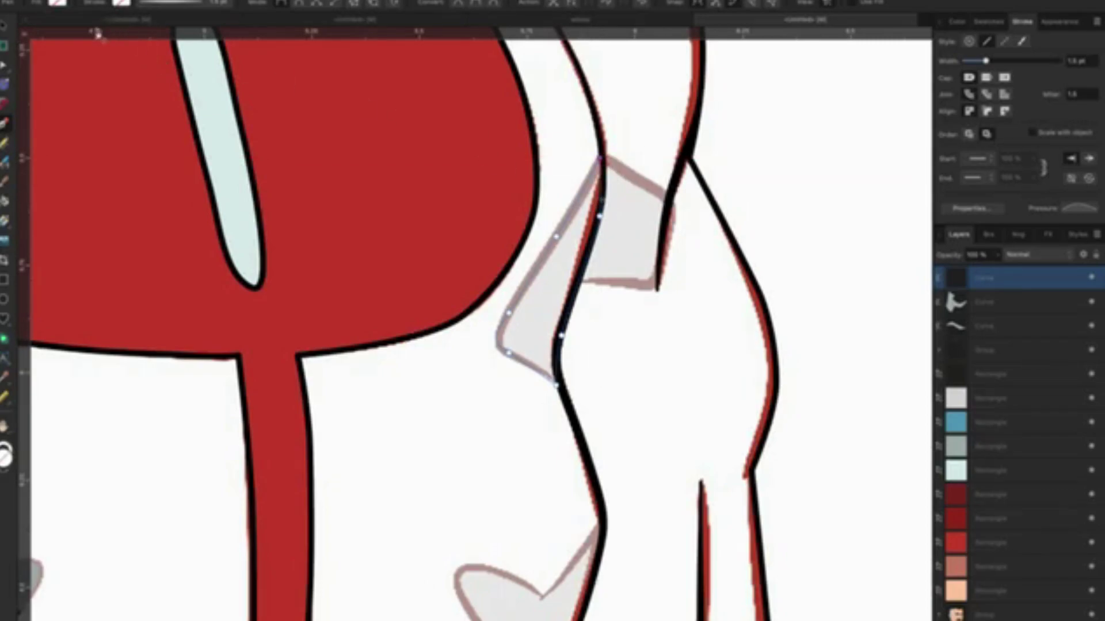
click(57, 3)
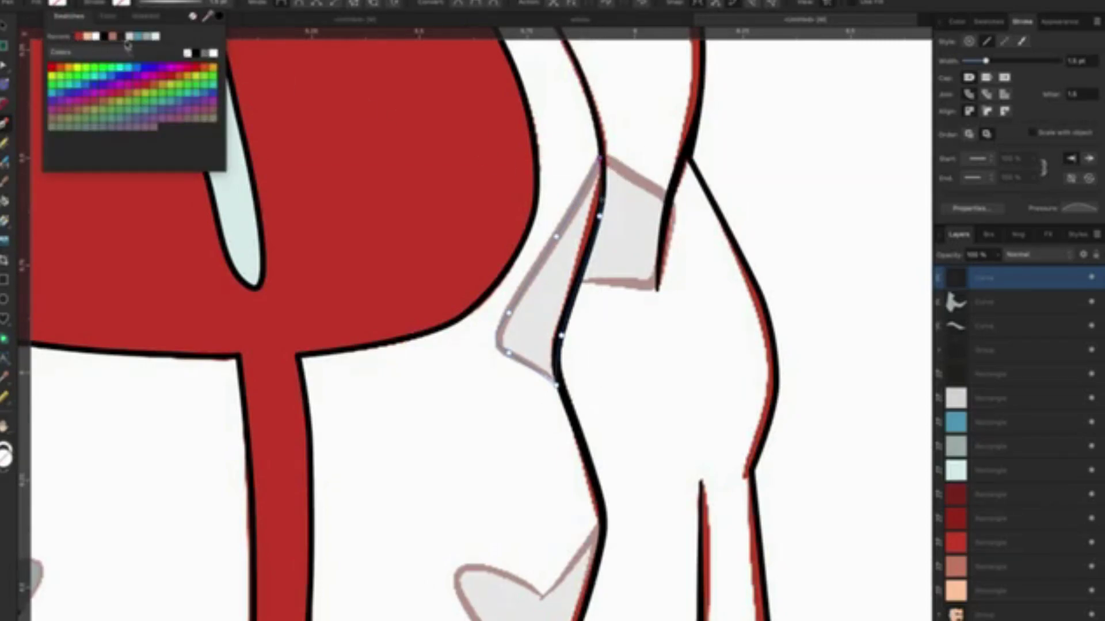
click(148, 38)
click(5, 26)
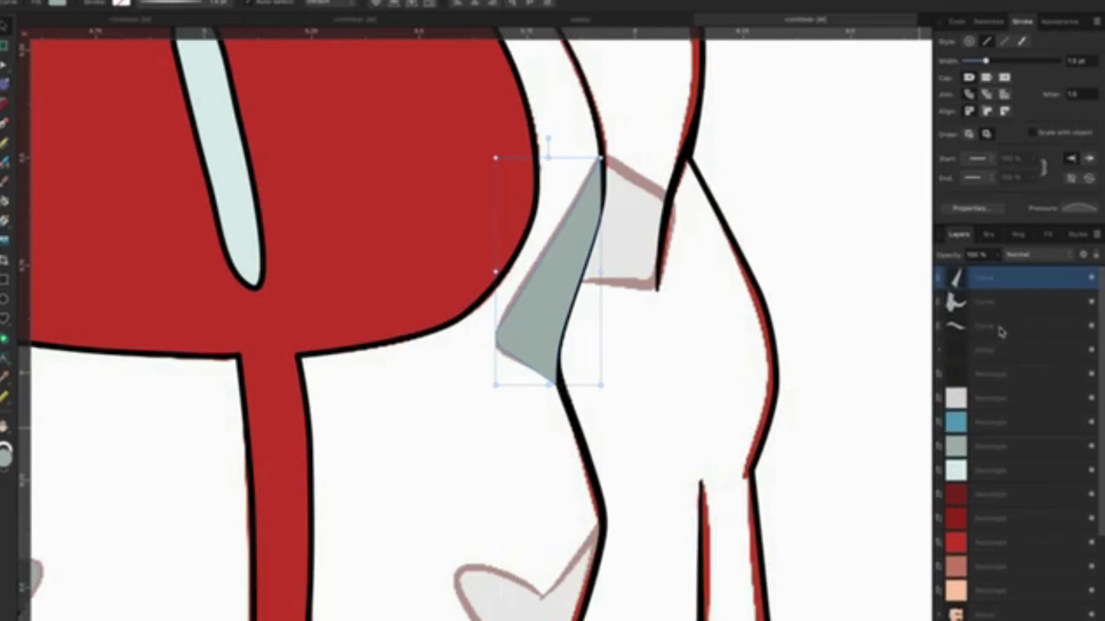
Move the three shadow Curve layers beneath the face and red layers.
shift+click(1001, 332)
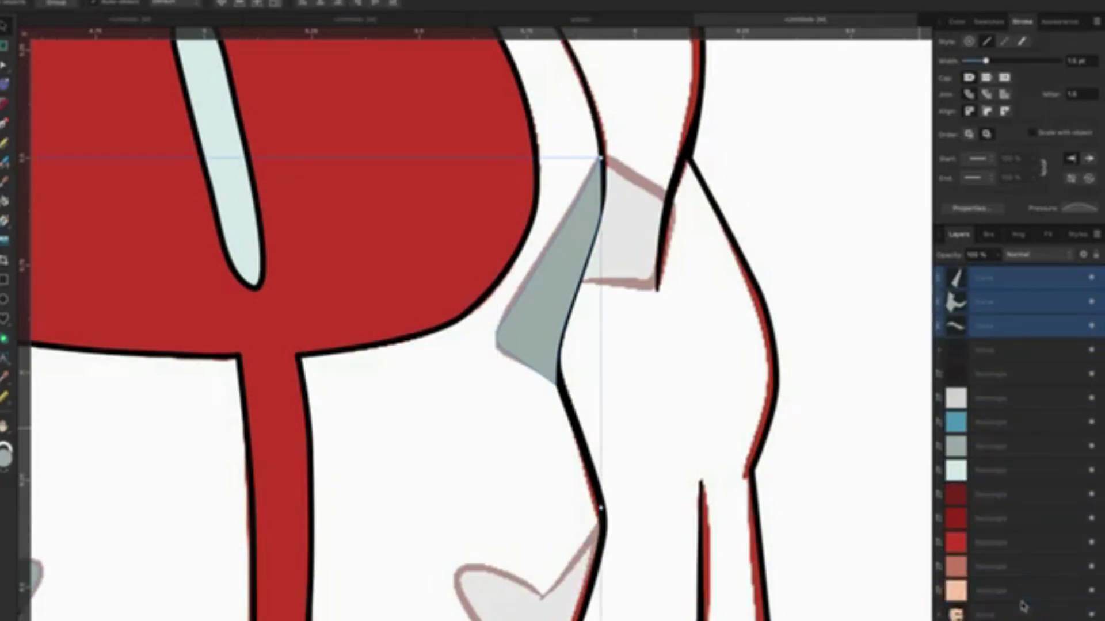
drag(1022, 606, 1000, 501)
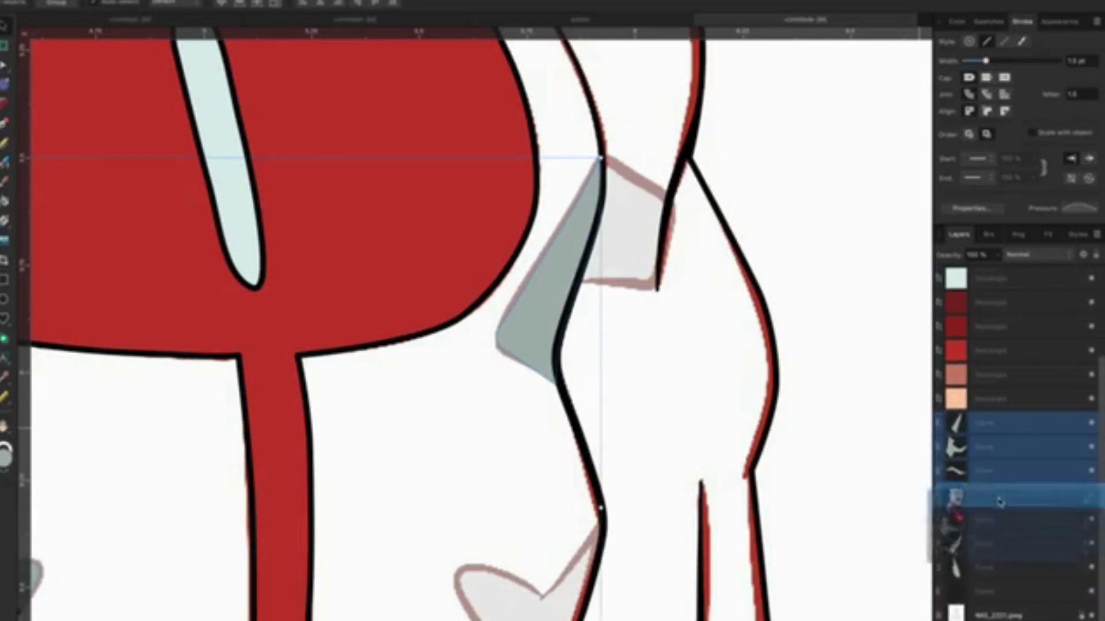
drag(999, 501, 952, 521)
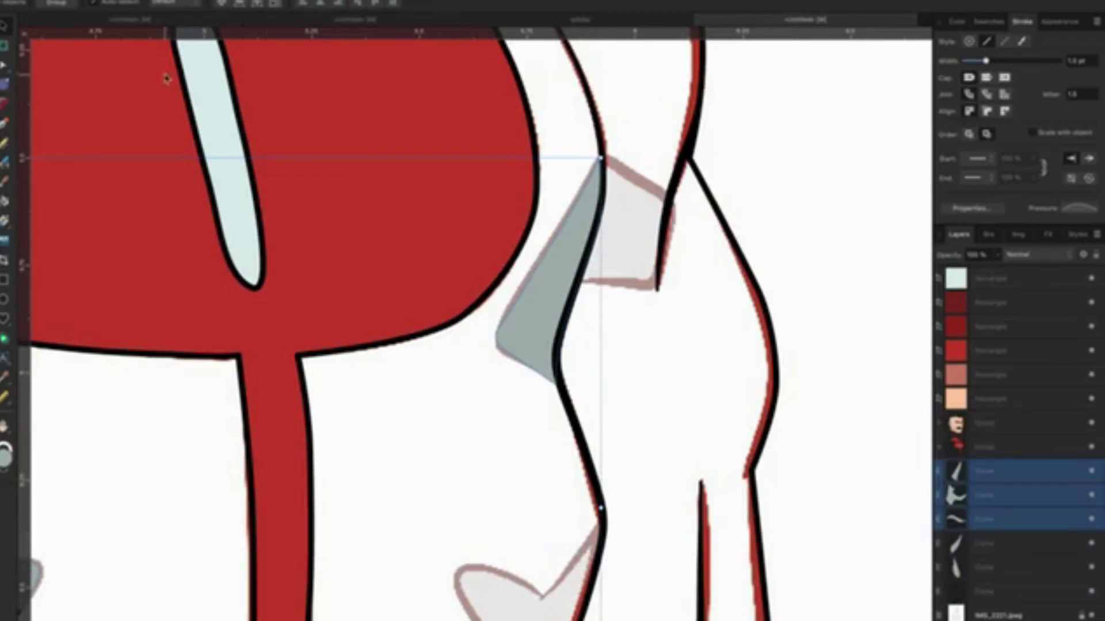
Draw a second closed shadow shape in the pocket between the right chest outlines.
click(769, 189)
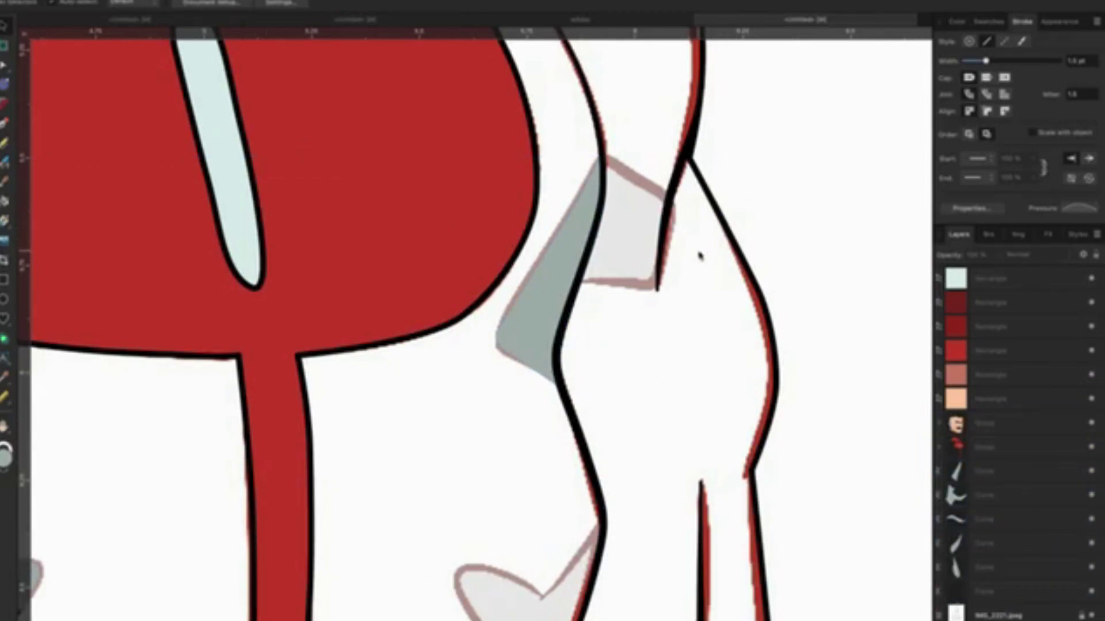
scroll(692, 255, down, 2)
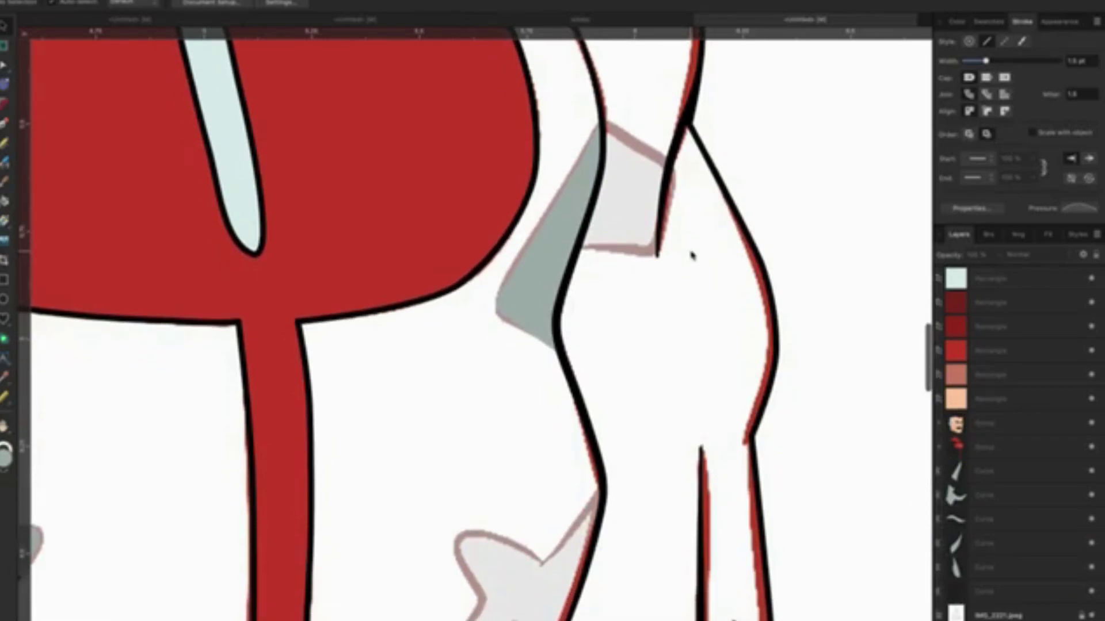
scroll(667, 253, up, 1)
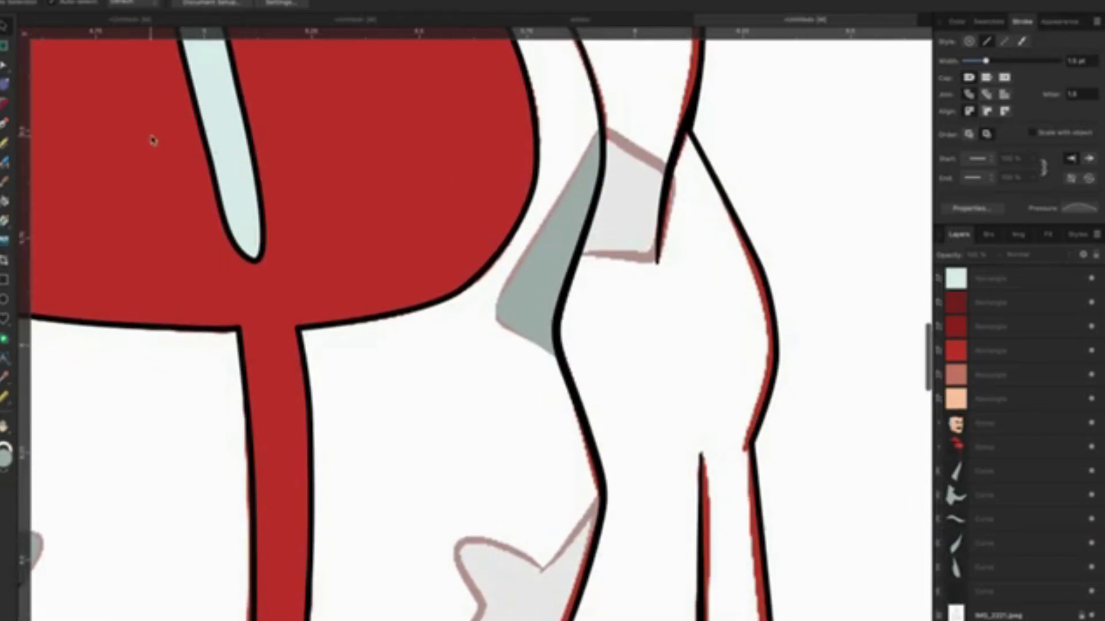
key(p)
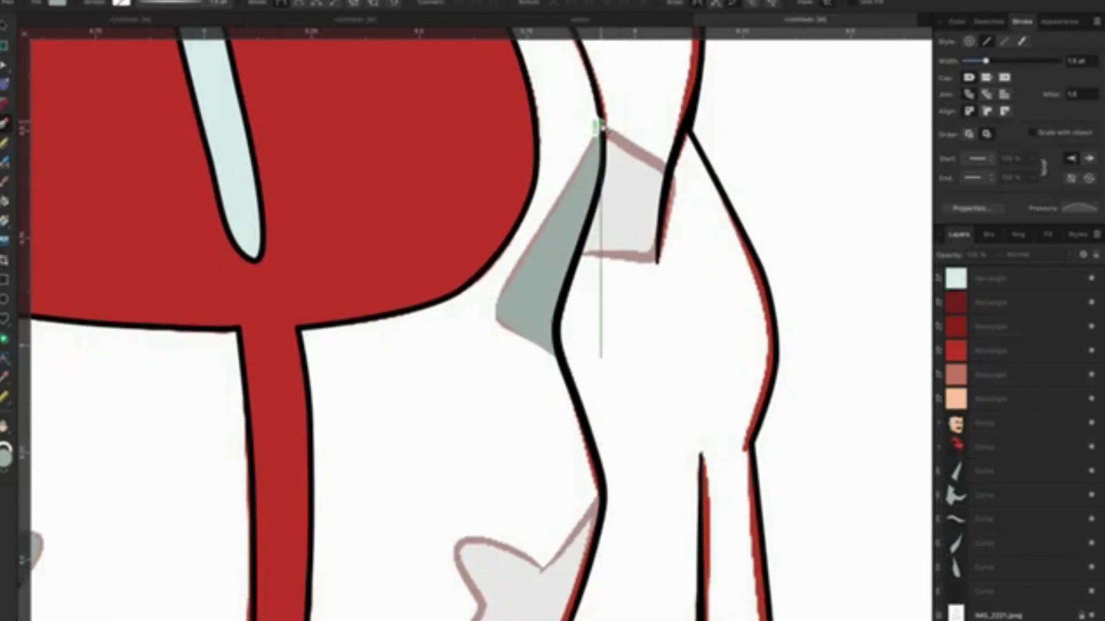
click(601, 122)
click(667, 167)
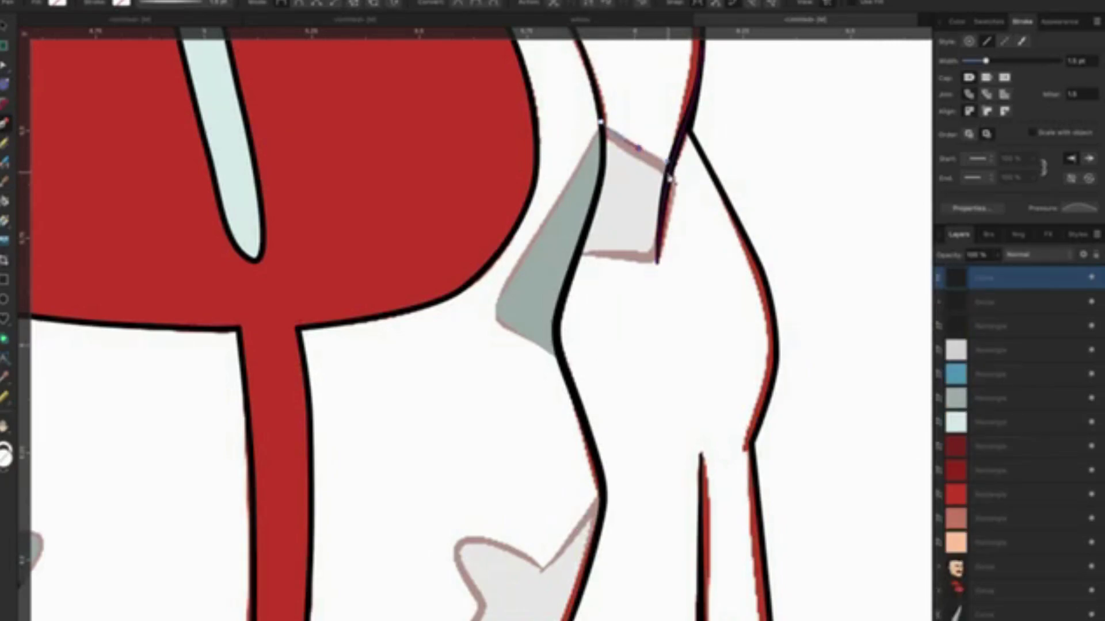
click(656, 257)
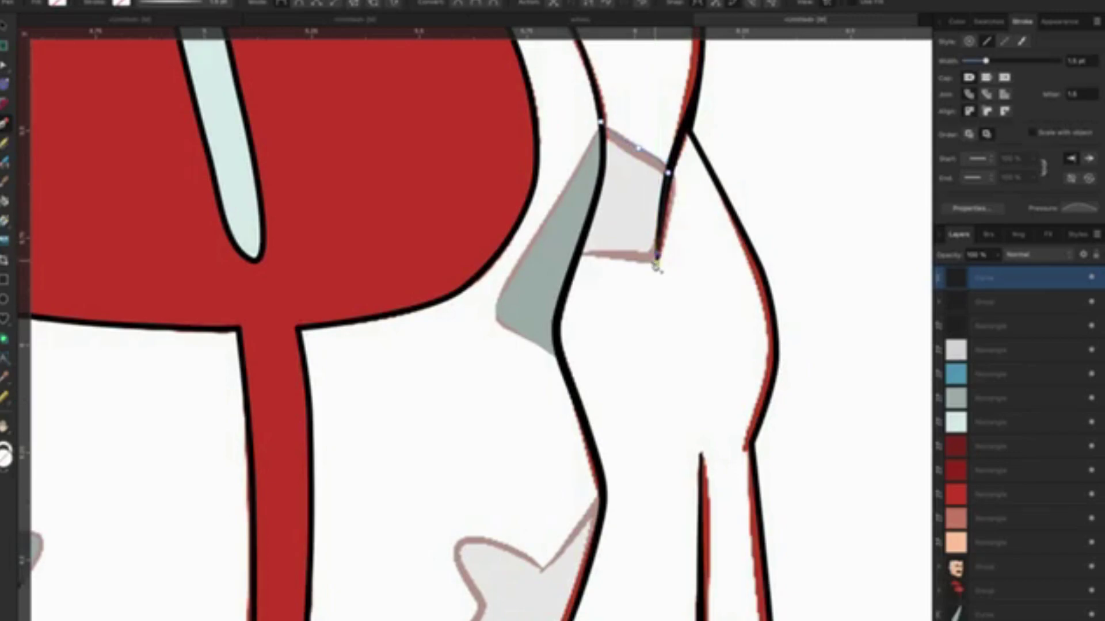
click(578, 260)
click(564, 253)
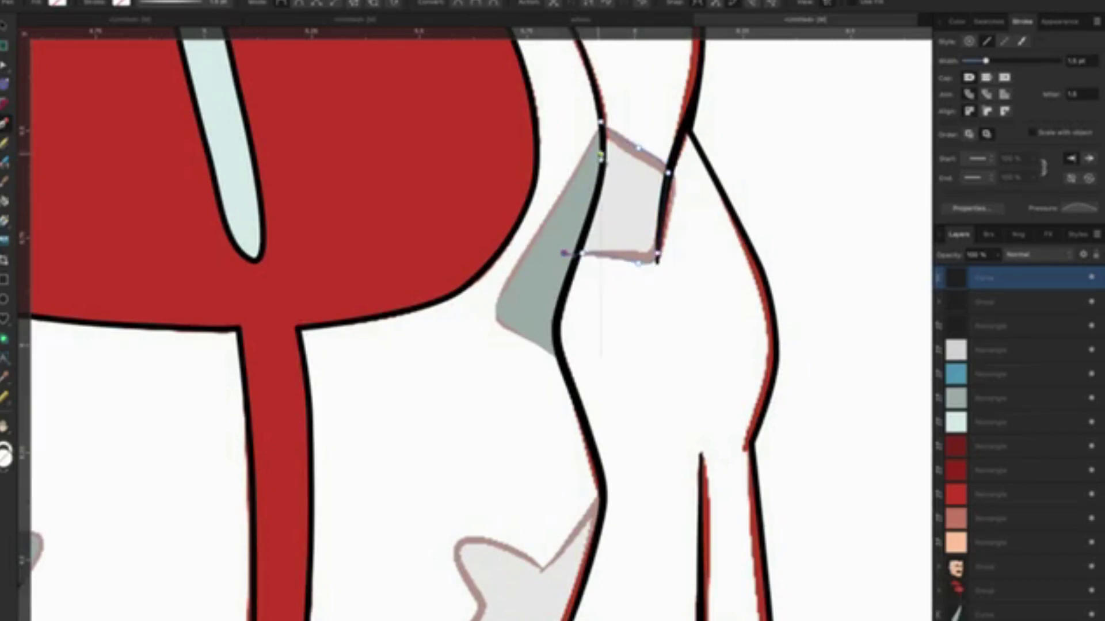
click(601, 124)
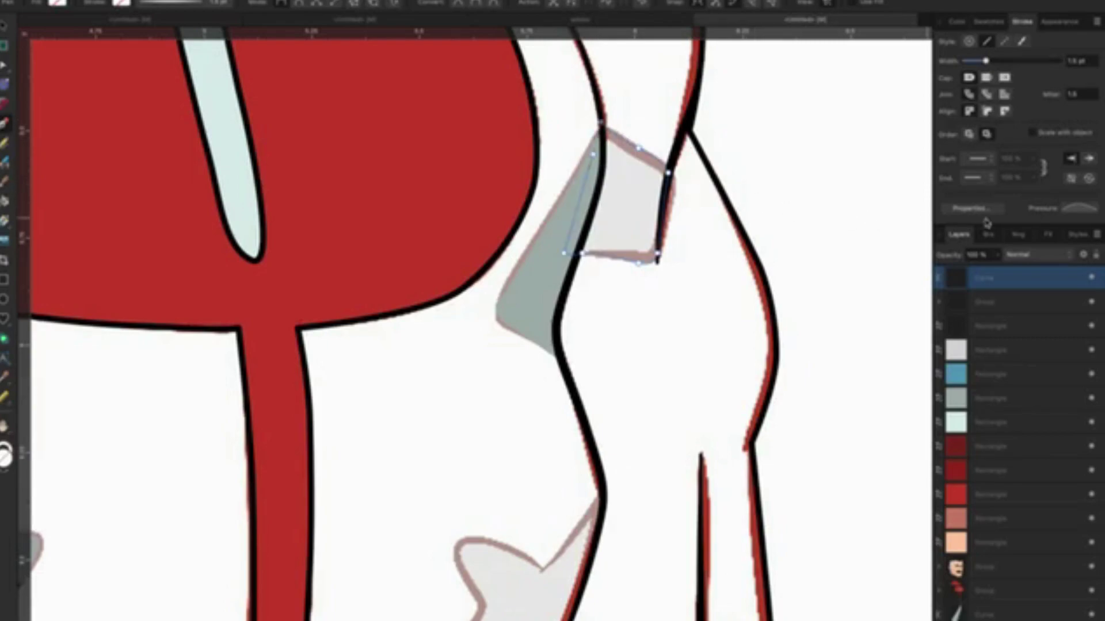
Fill the new shape grey from Recent swatches and move it behind the black outlines.
click(60, 4)
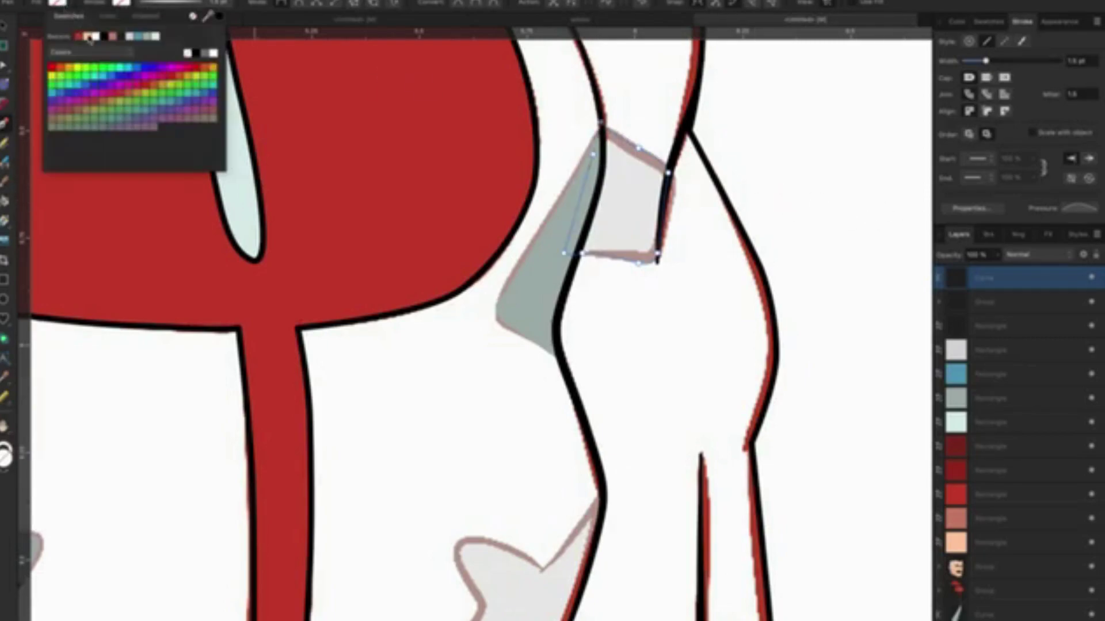
click(148, 38)
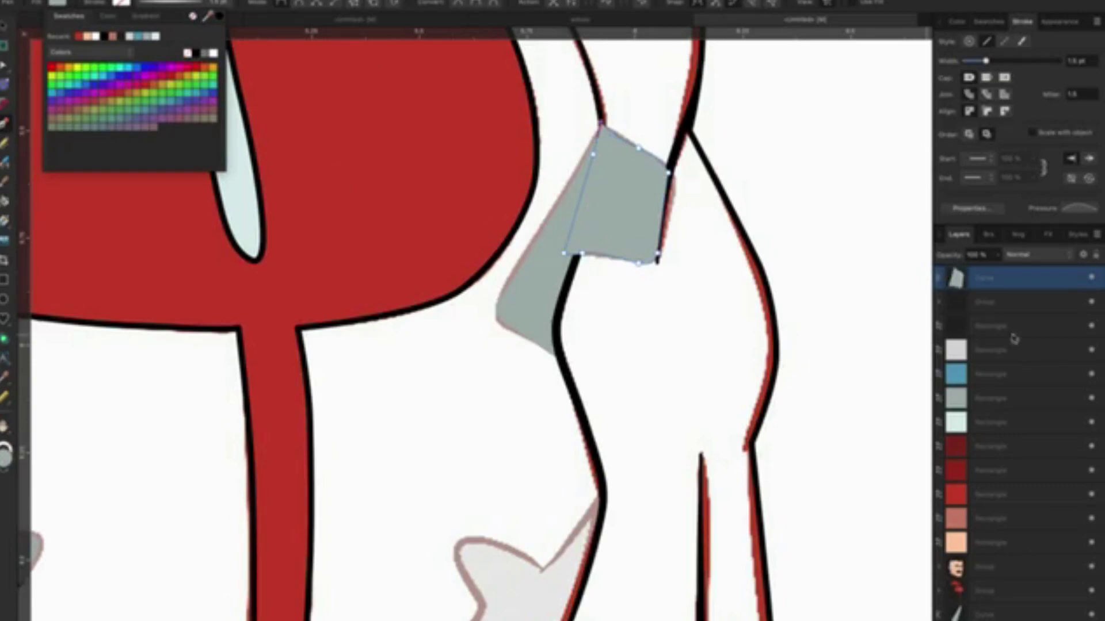
drag(997, 282, 994, 603)
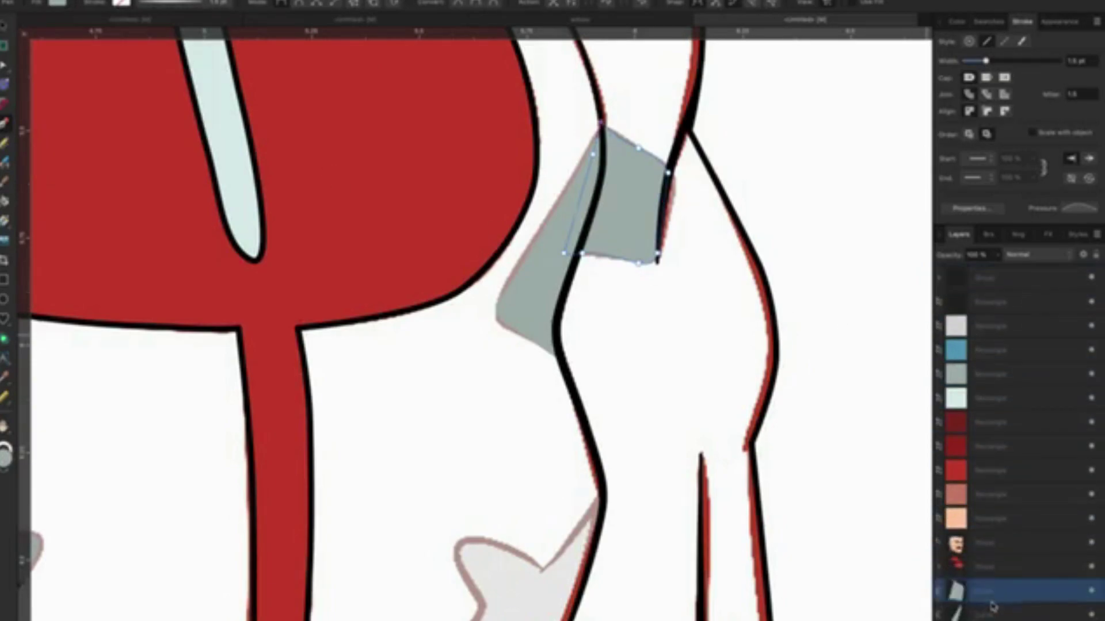
Deselect the grey shape and select the outline curve layer in Layers.
key(v)
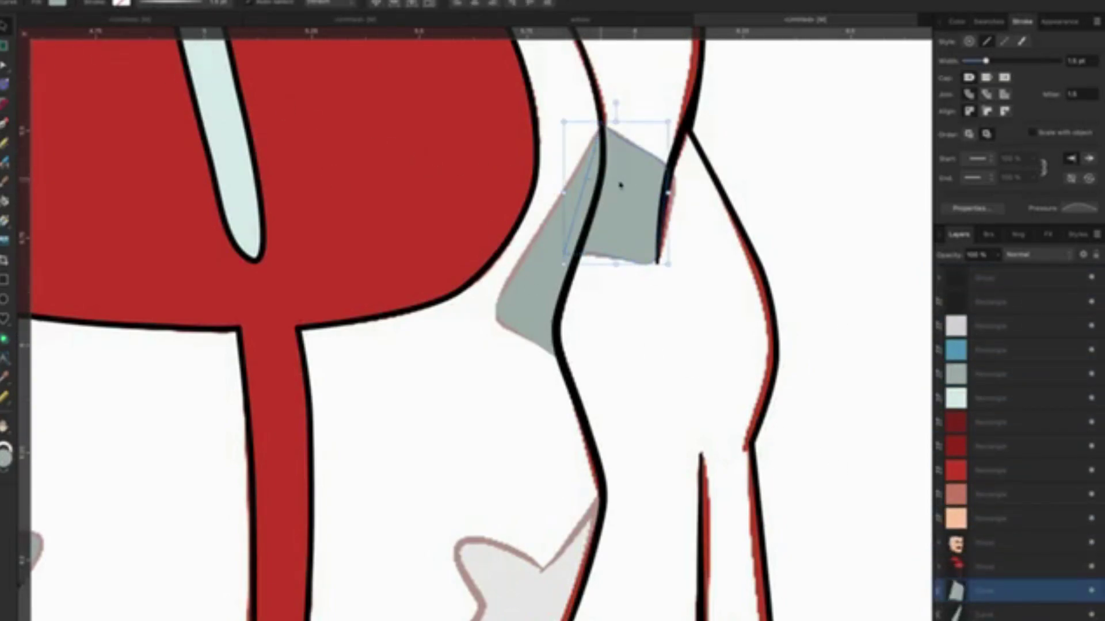
click(721, 253)
scroll(597, 316, down, 5)
scroll(610, 311, down, 1)
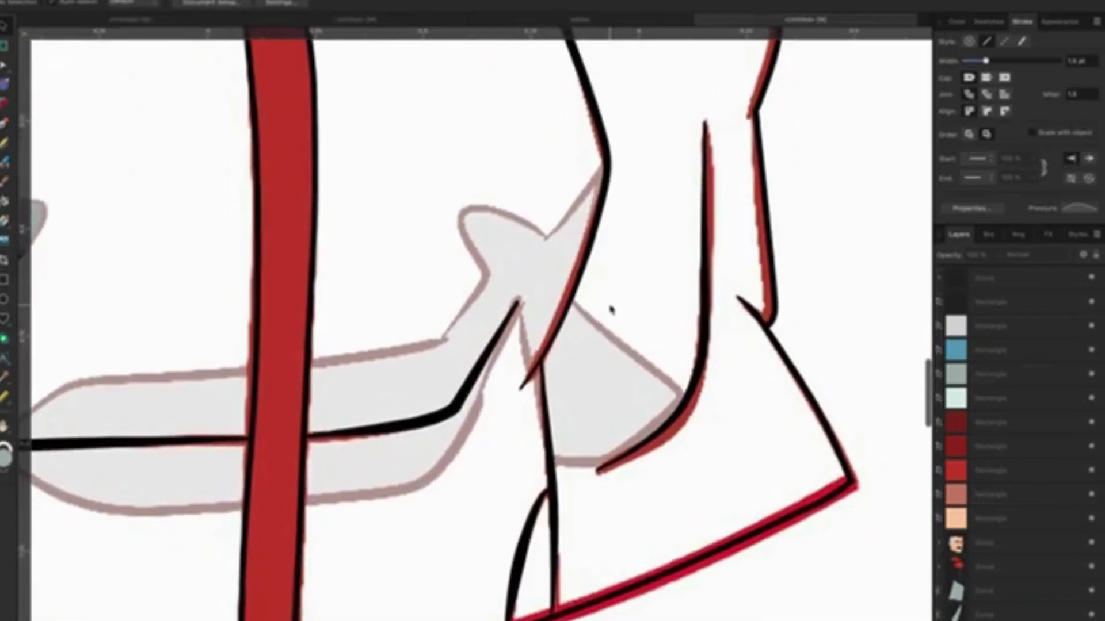
scroll(614, 308, down, 1)
scroll(617, 305, down, 1)
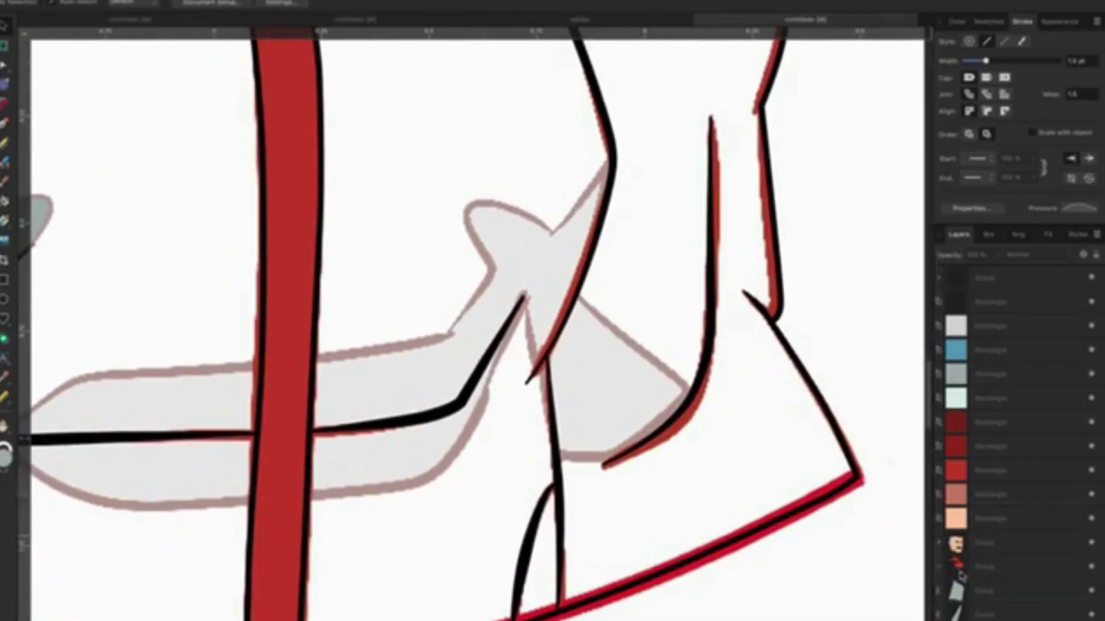
click(985, 592)
scroll(631, 345, down, 3)
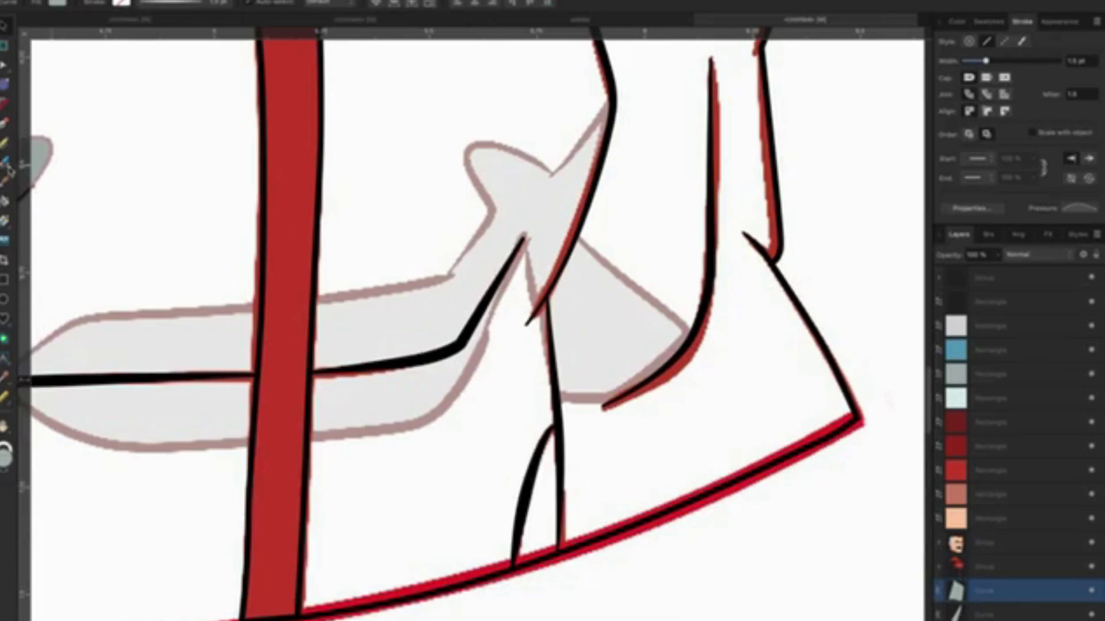
Trace a path around the small wedge right of the pale sketch shape.
key(p)
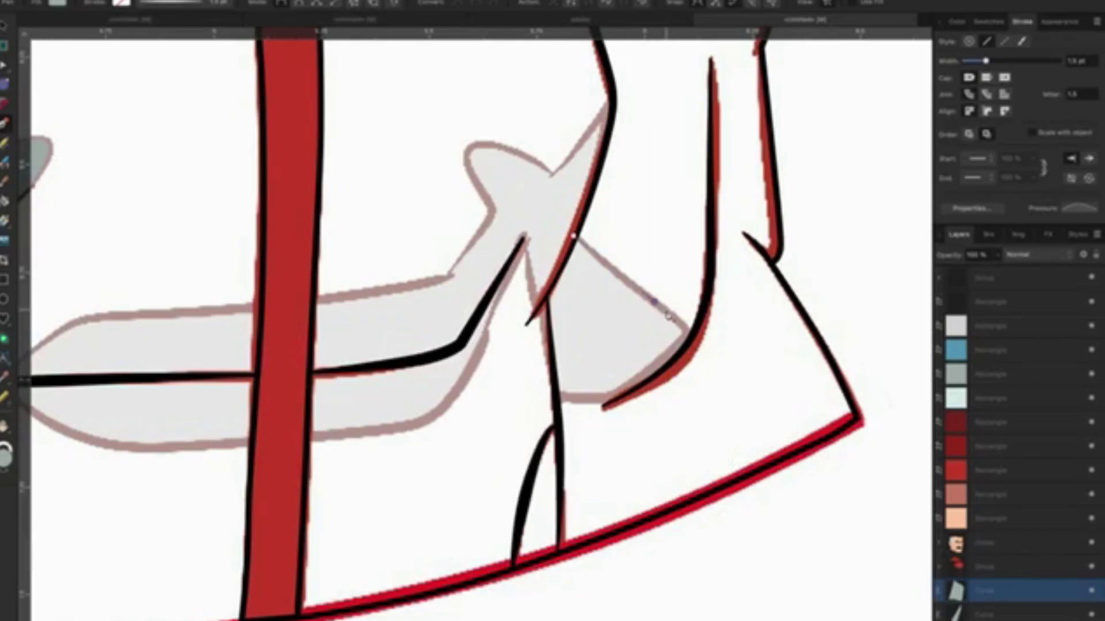
click(654, 301)
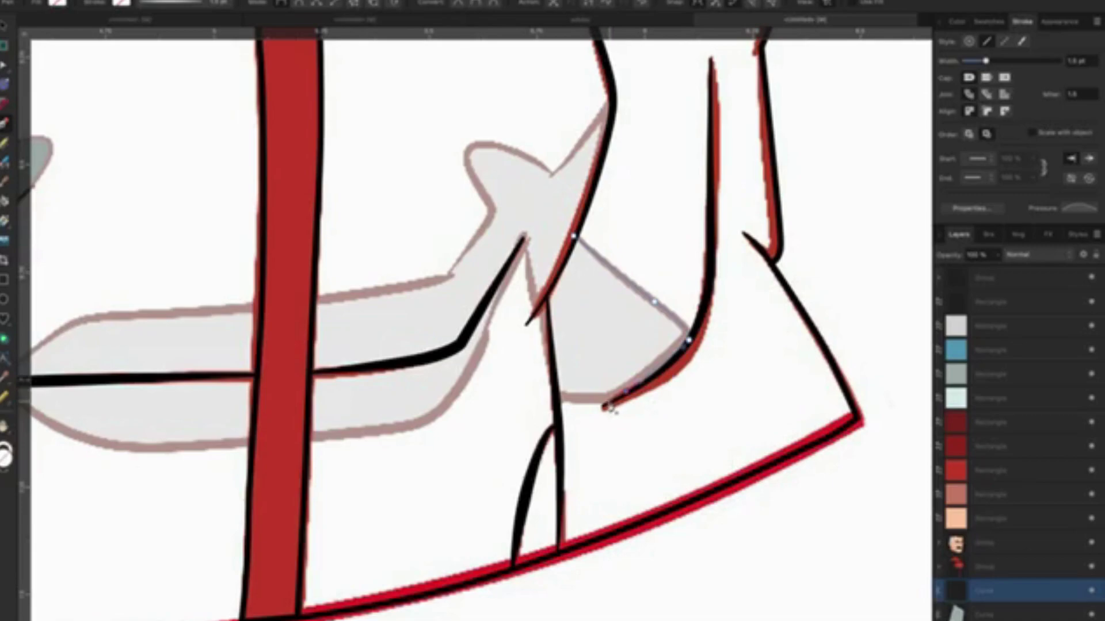
click(583, 400)
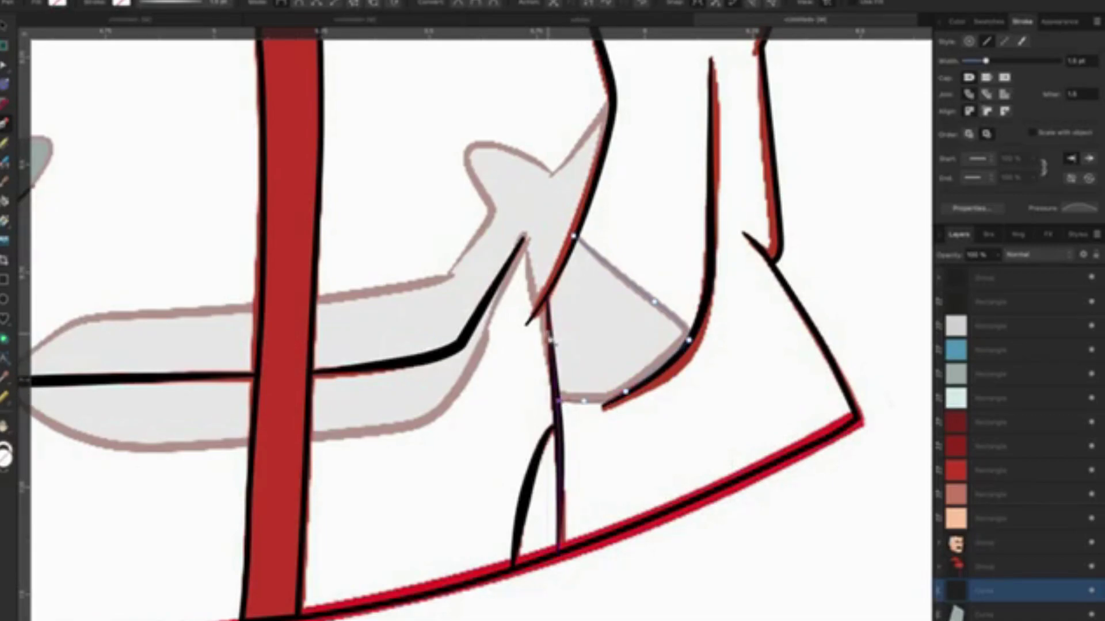
scroll(551, 343, left, 2)
scroll(550, 343, up, 1)
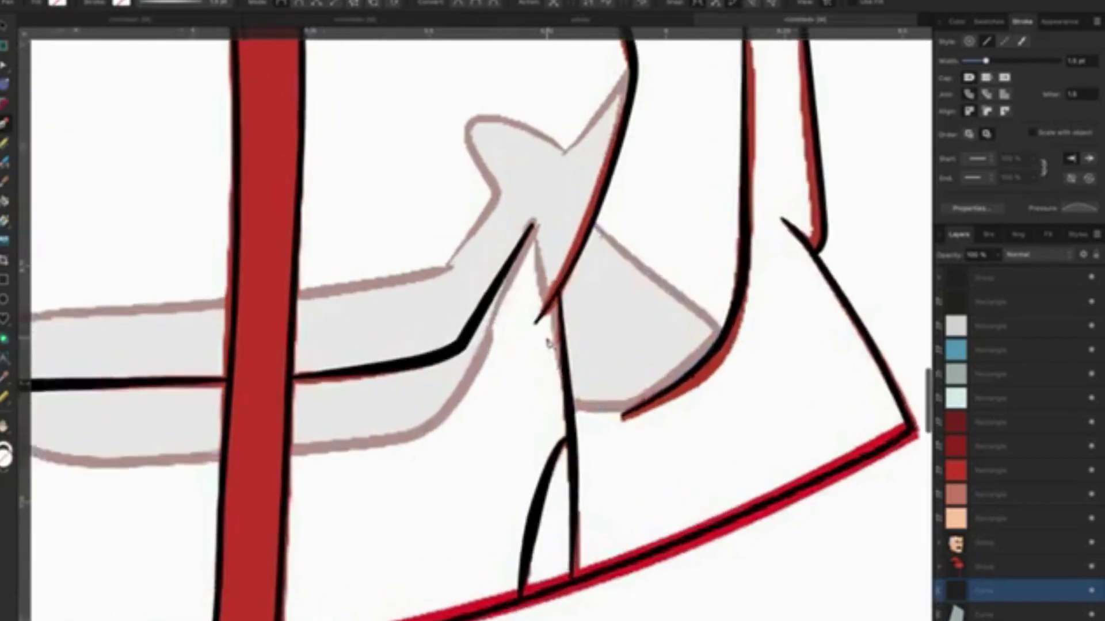
scroll(551, 343, up, 2)
click(573, 339)
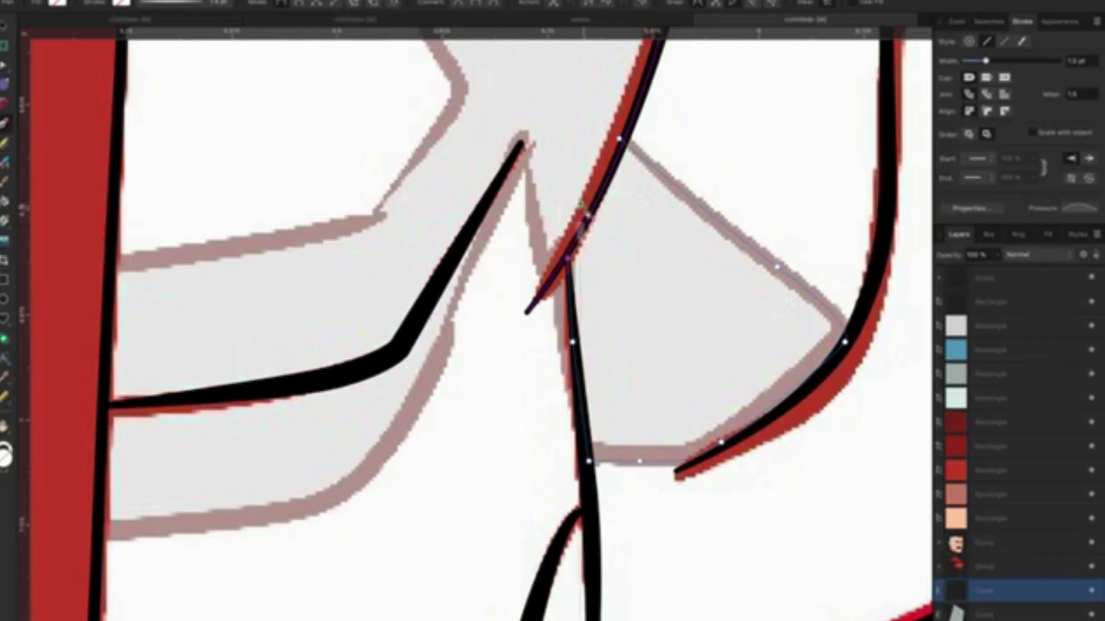
click(592, 205)
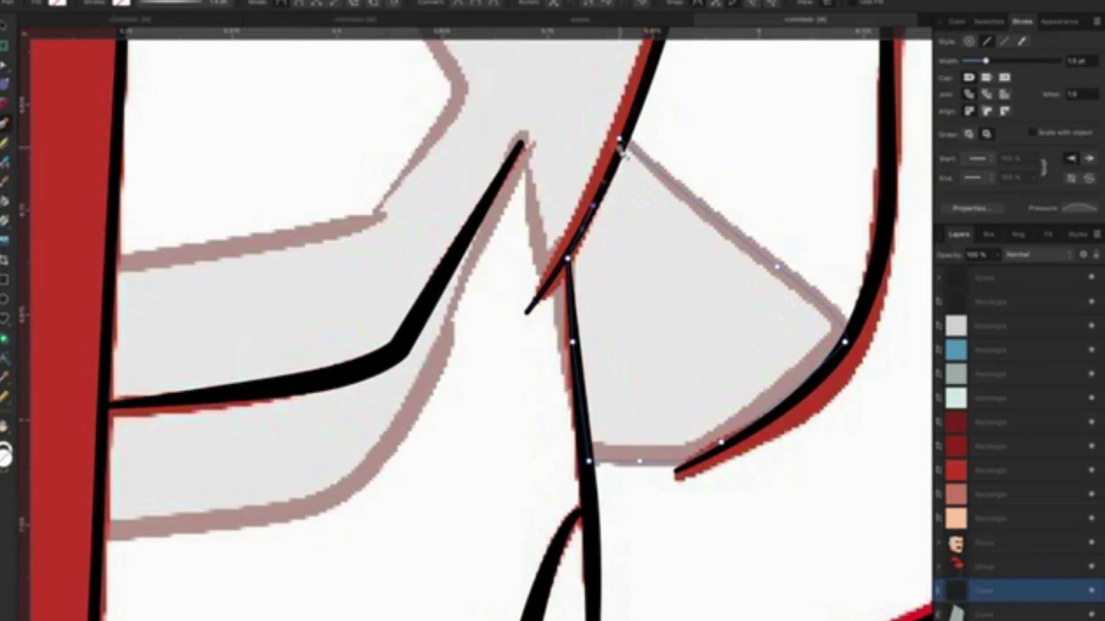
click(619, 139)
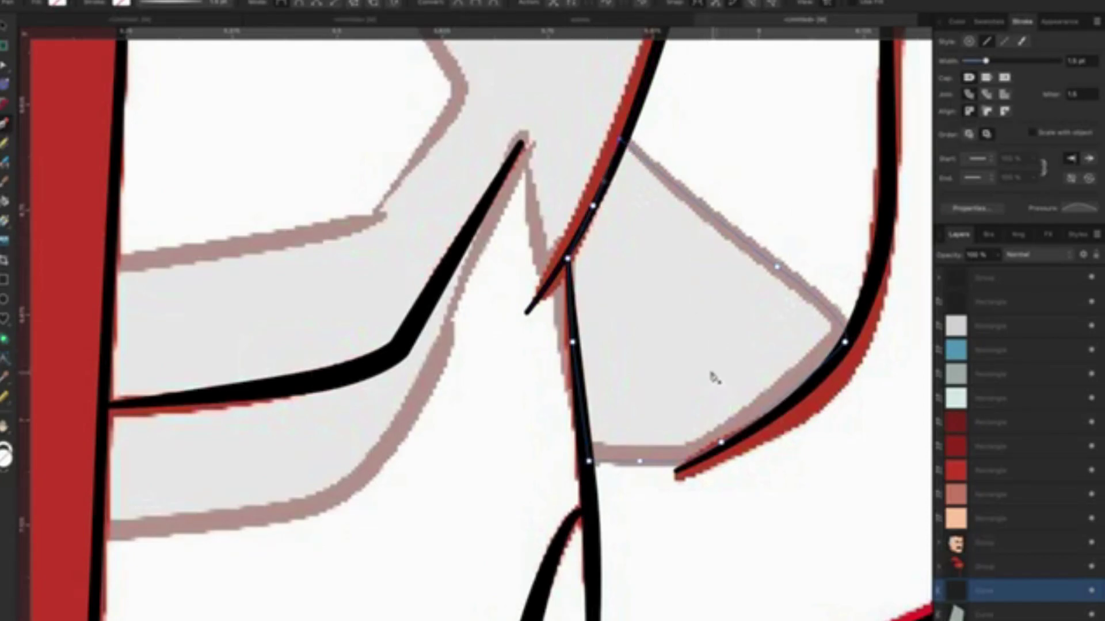
Fill the wedge with the shadow grey sampled using the Colour Picker.
scroll(711, 374, down, 3)
scroll(708, 370, down, 1)
scroll(708, 371, down, 2)
scroll(708, 371, down, 1)
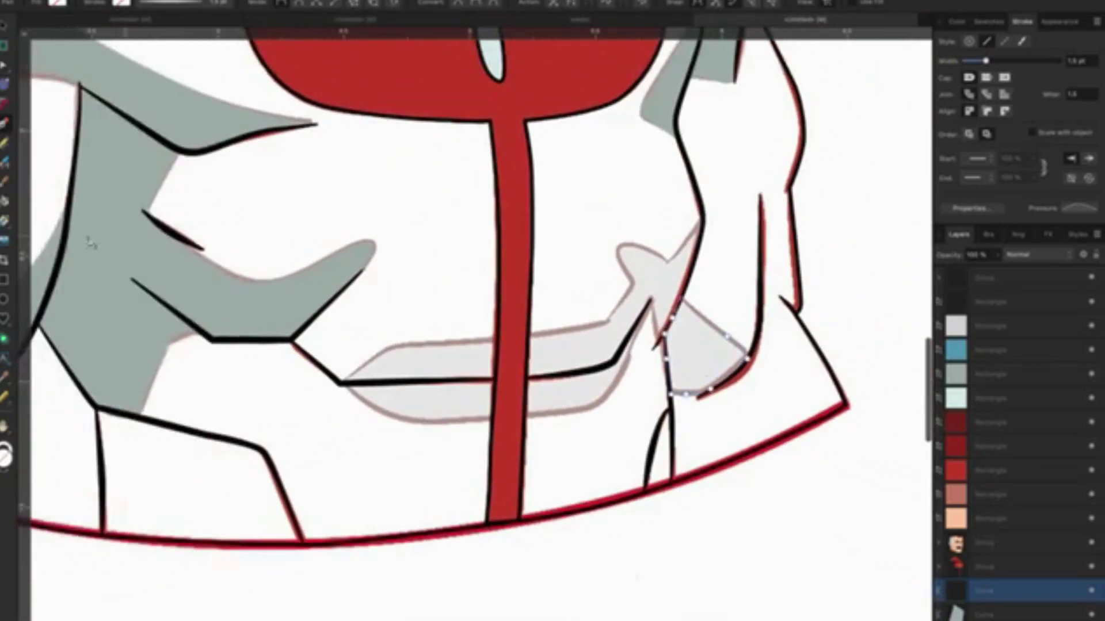
click(7, 377)
click(236, 297)
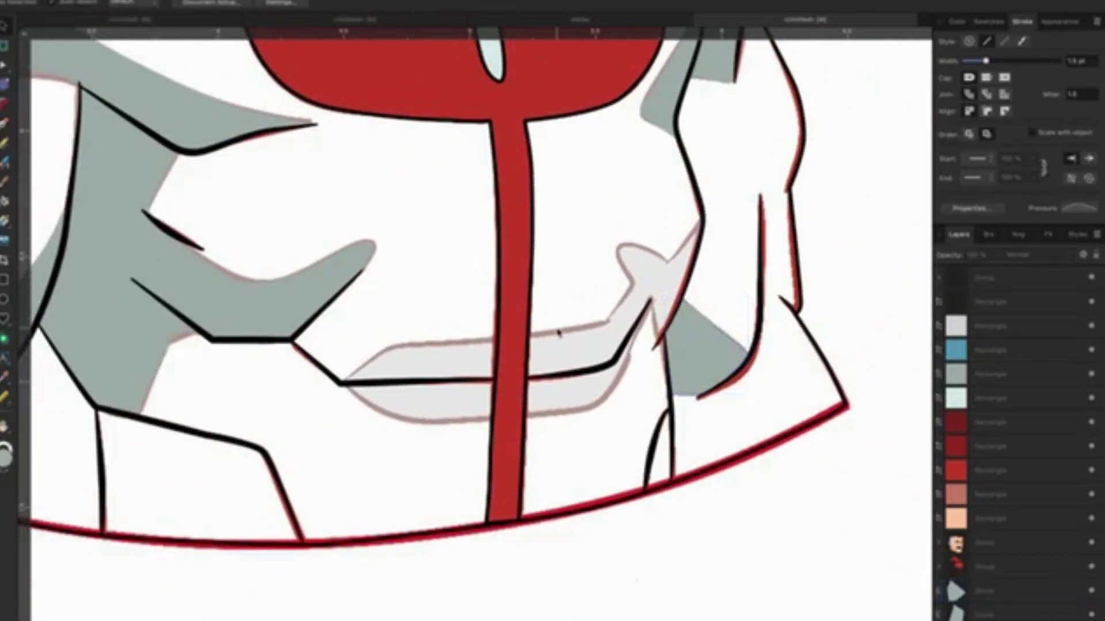
scroll(557, 328, up, 3)
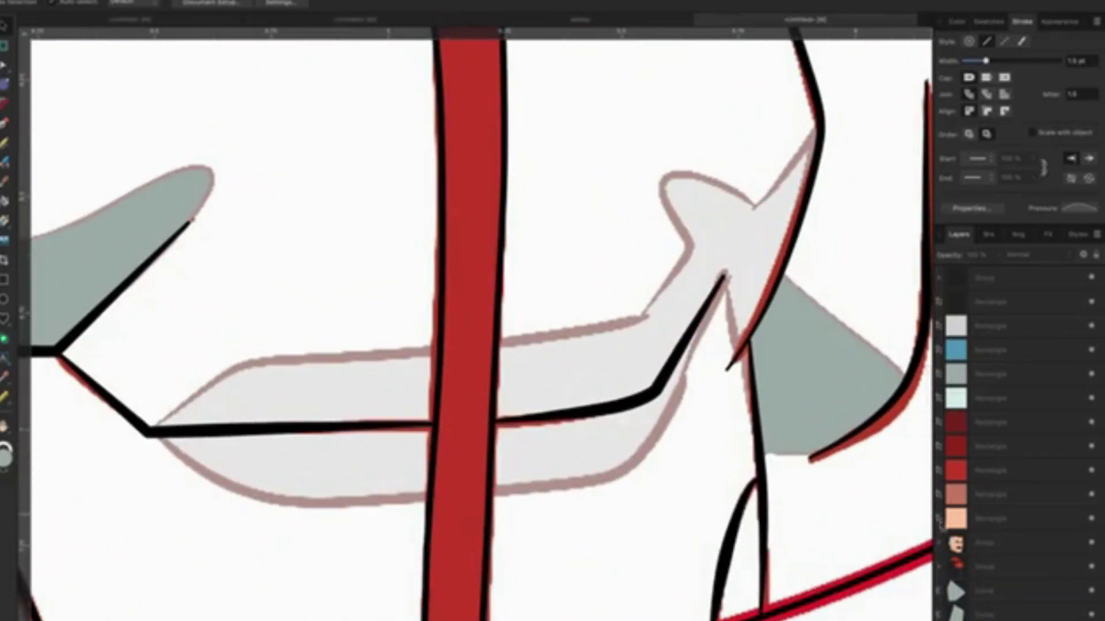
Select the outline curve and extend it over the pale shape's top edge.
click(1004, 598)
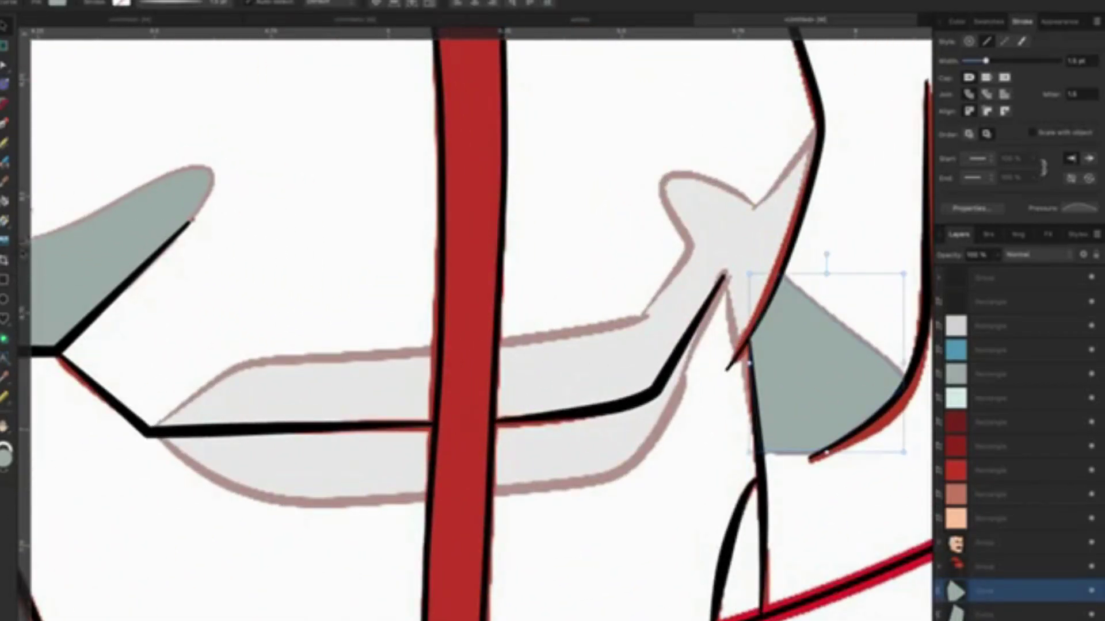
key(a)
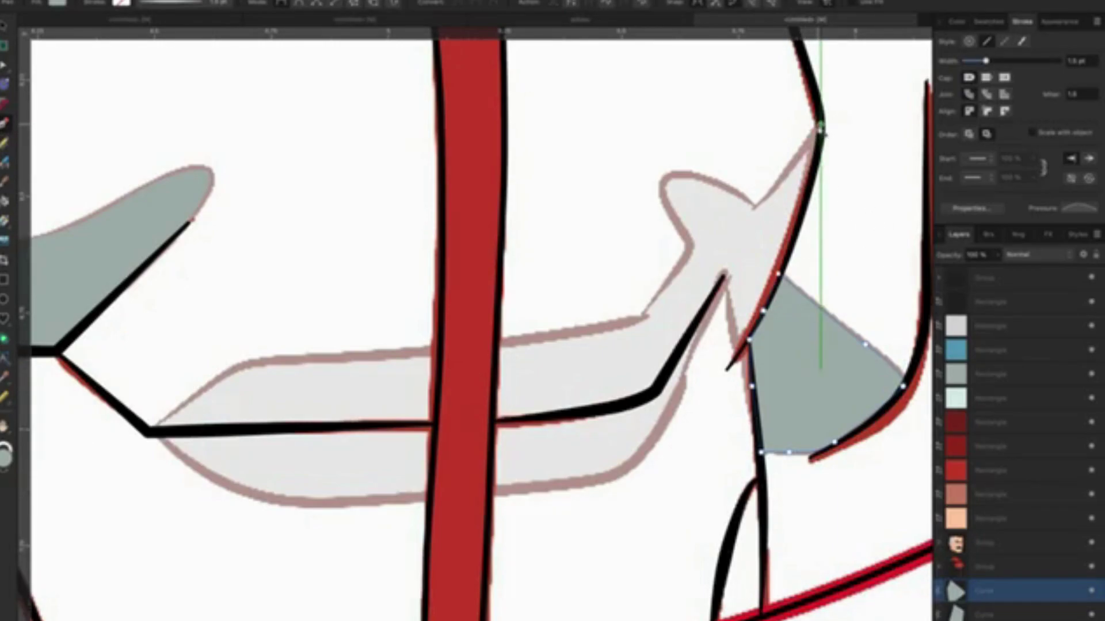
click(758, 206)
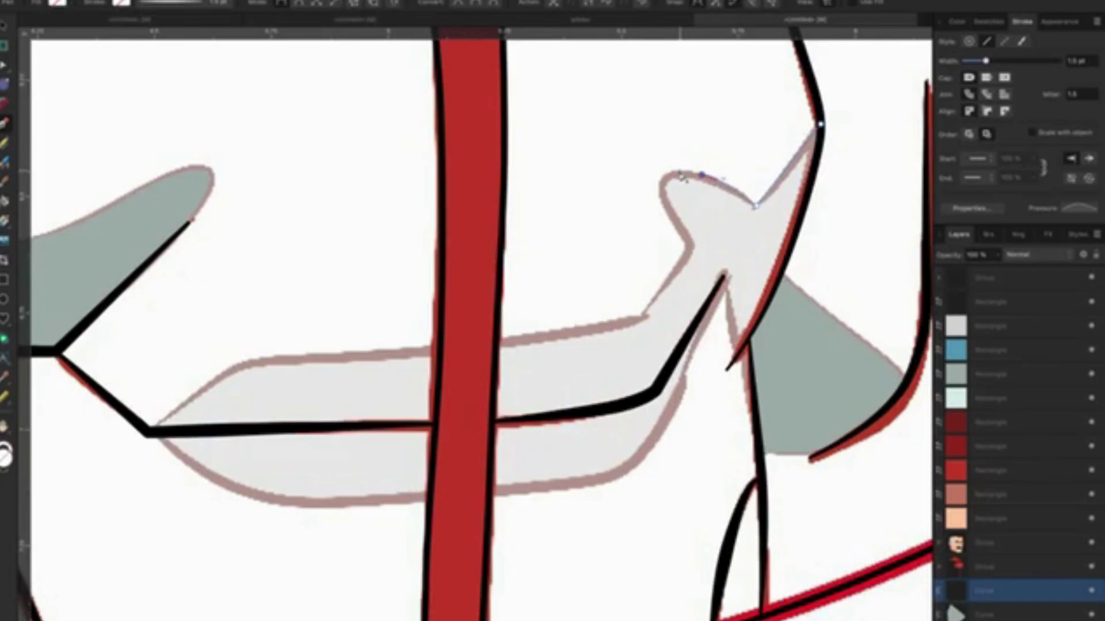
drag(662, 196, 688, 263)
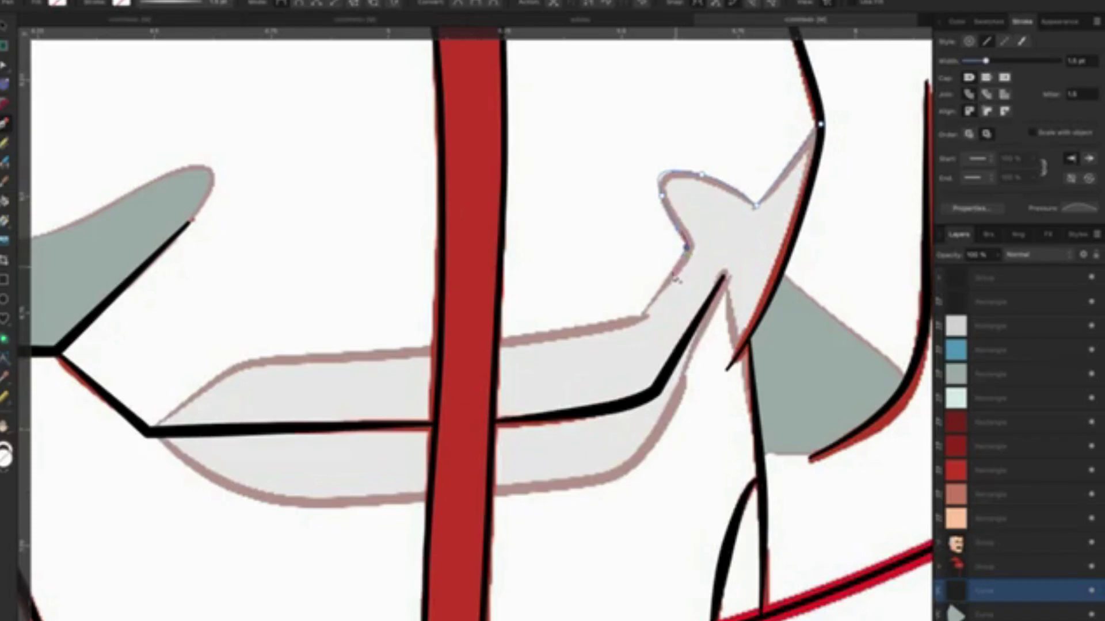
click(644, 317)
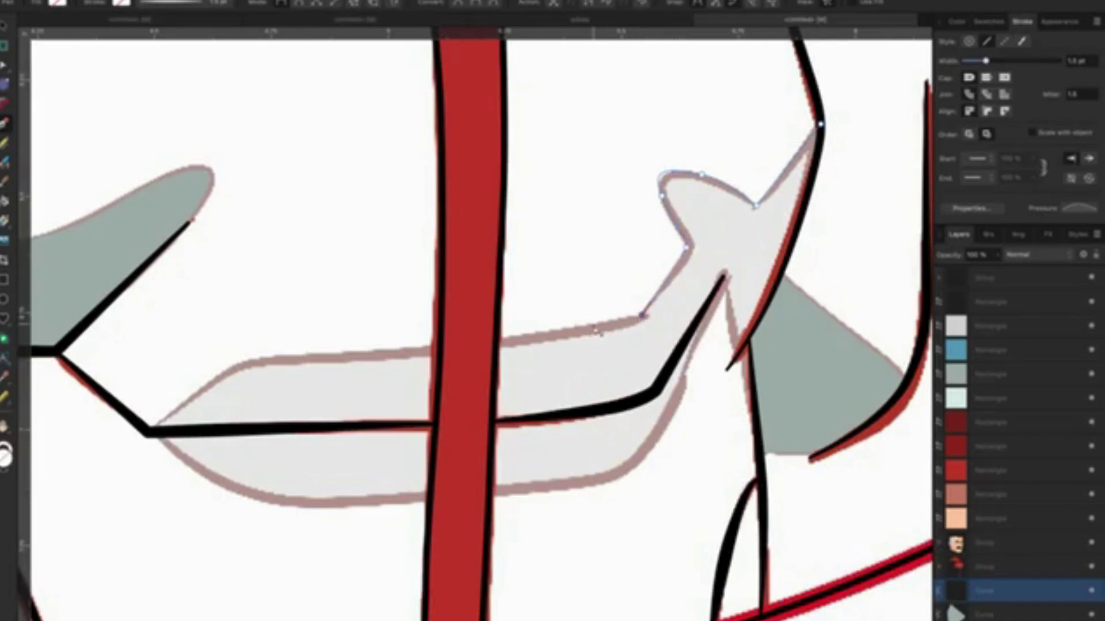
Trace the rest of the pale shape right of the red stripe with curved points.
click(497, 342)
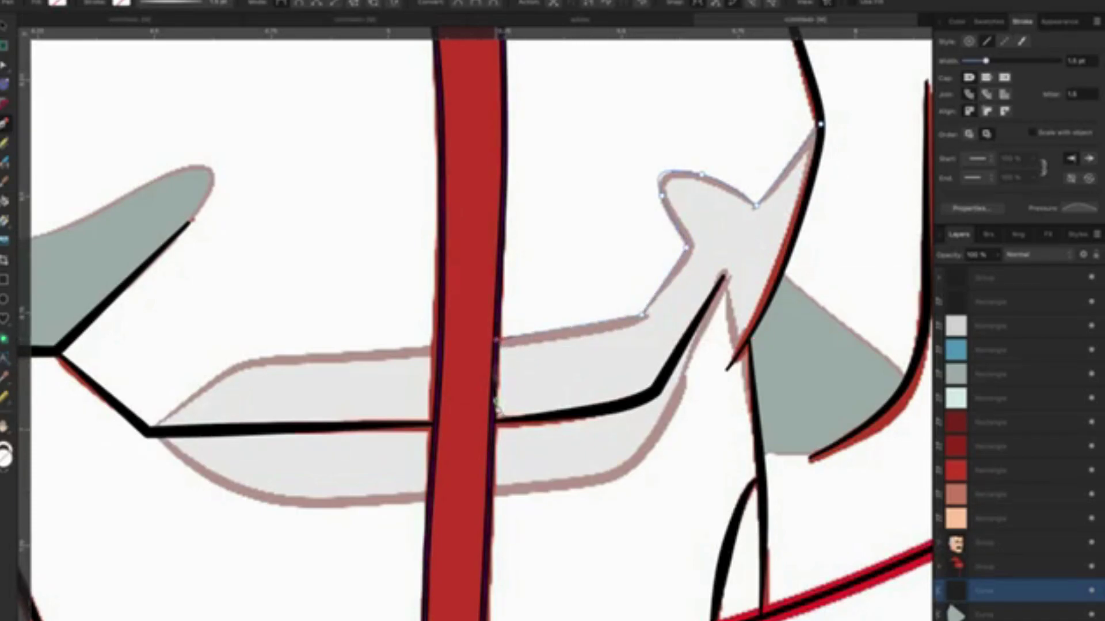
click(496, 421)
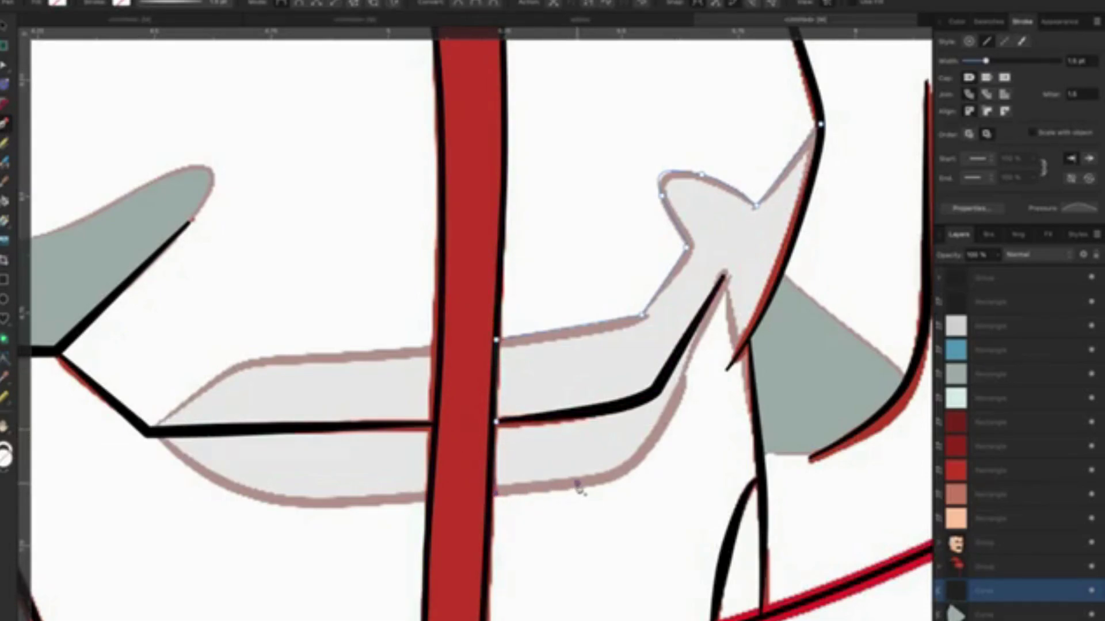
drag(577, 485, 603, 489)
drag(648, 452, 662, 442)
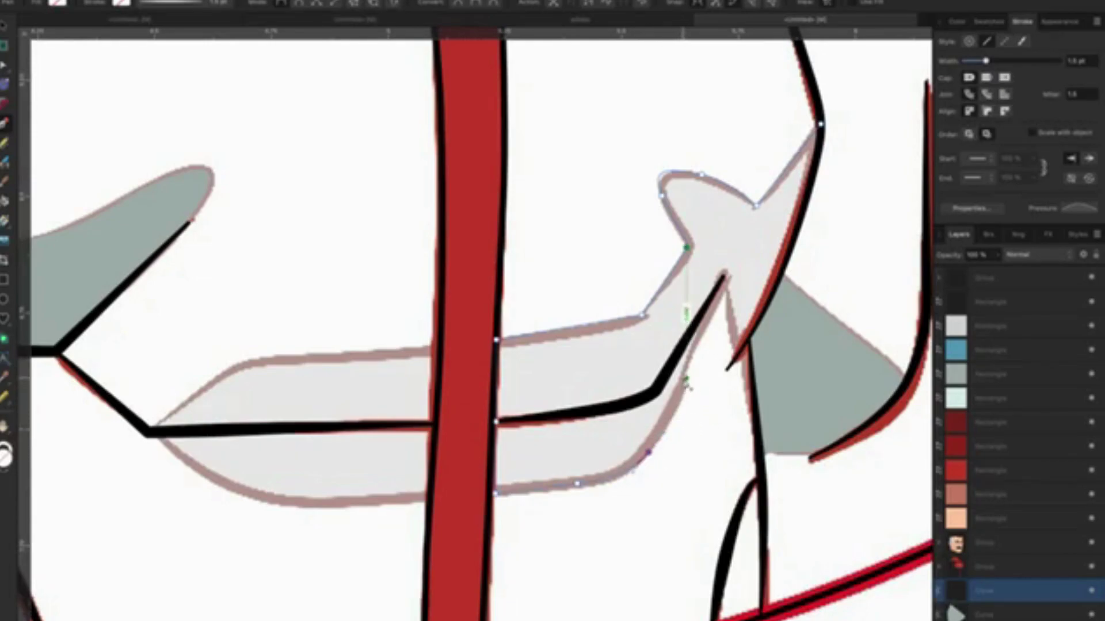
drag(686, 377, 690, 367)
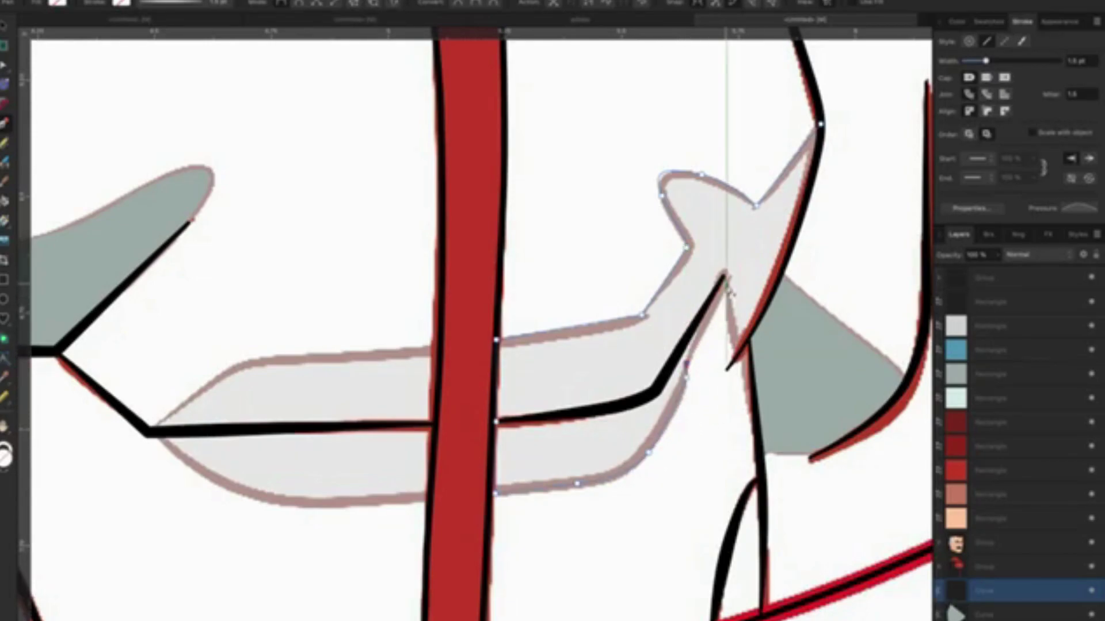
click(724, 277)
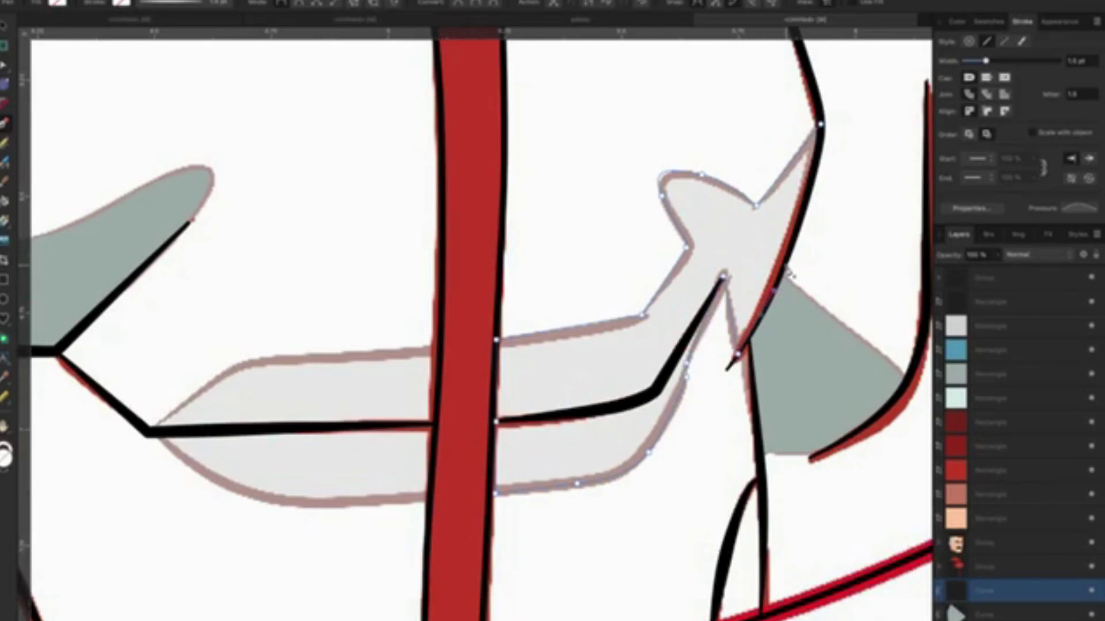
Fill the traced shape with grey sampled via the Colour Picker.
scroll(801, 272, up, 1)
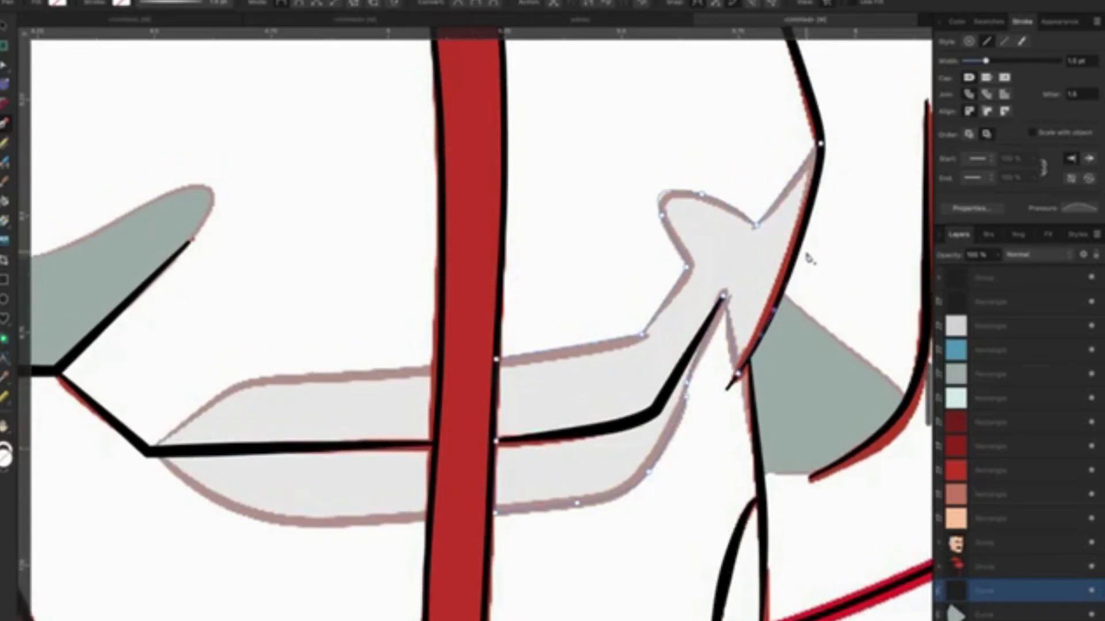
scroll(808, 257, up, 1)
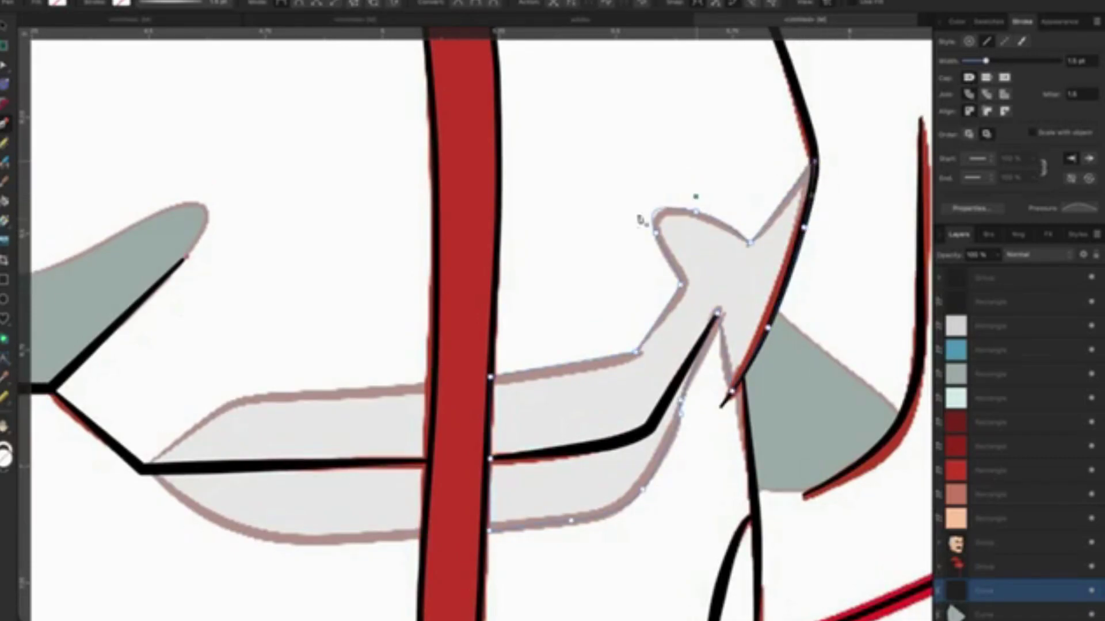
click(5, 381)
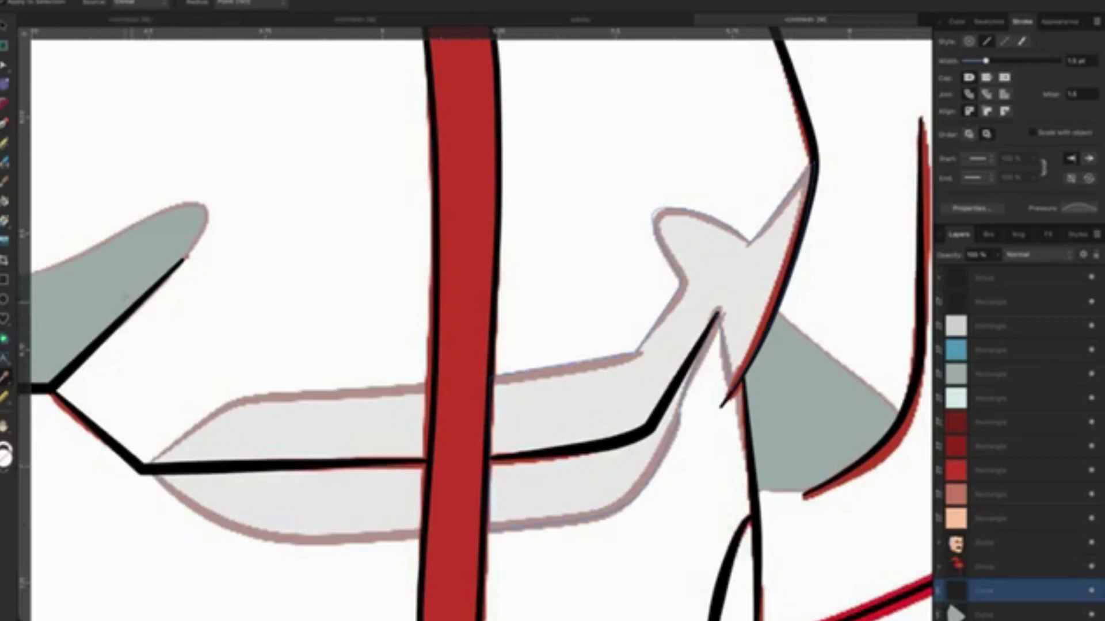
click(119, 286)
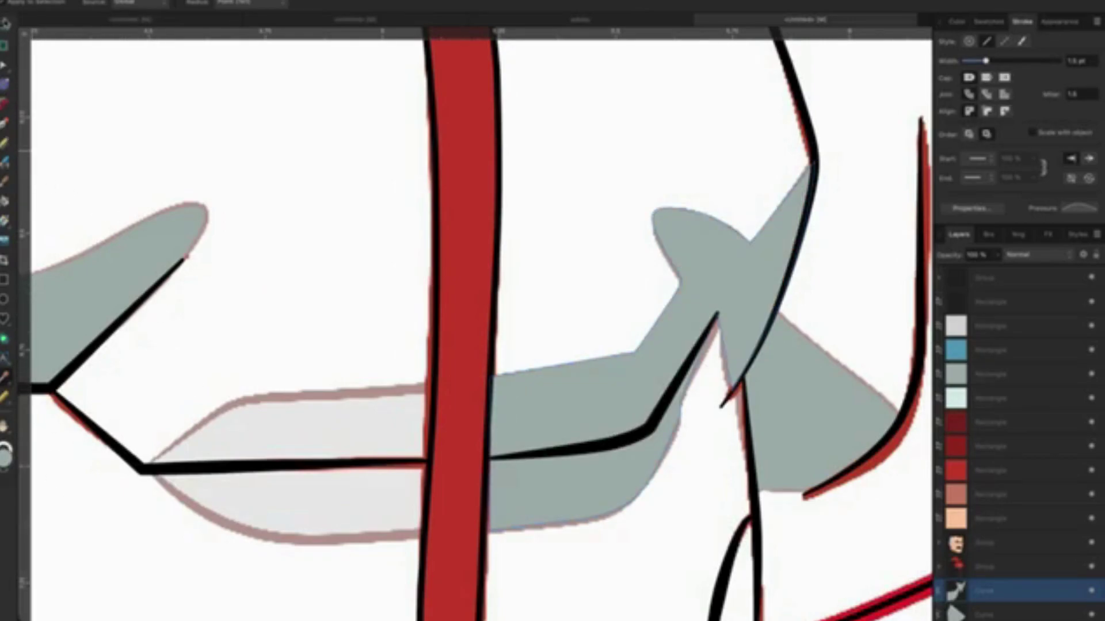
Draw a shadow path over the pale shape's left portion by the red stripe.
key(v)
click(259, 310)
scroll(370, 407, down, 1)
scroll(371, 408, down, 2)
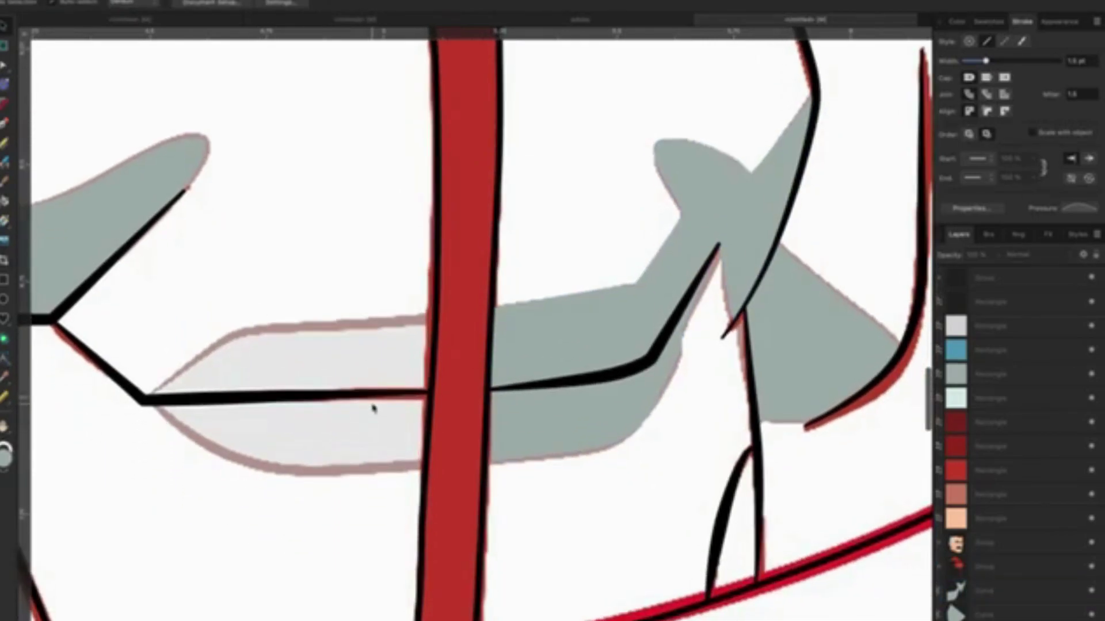
scroll(371, 408, down, 2)
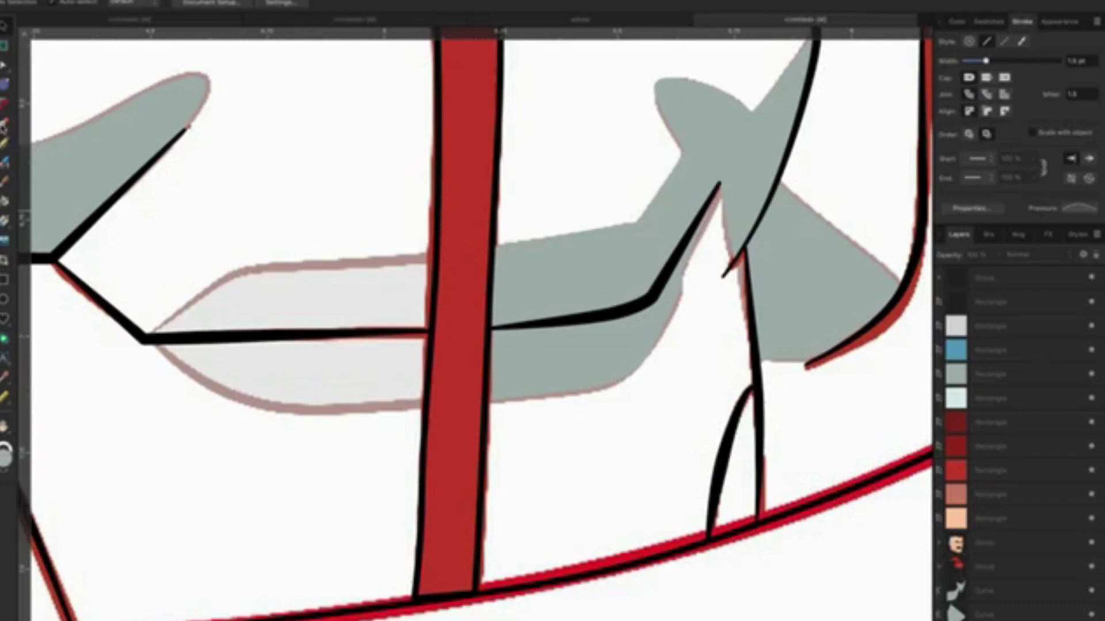
click(5, 124)
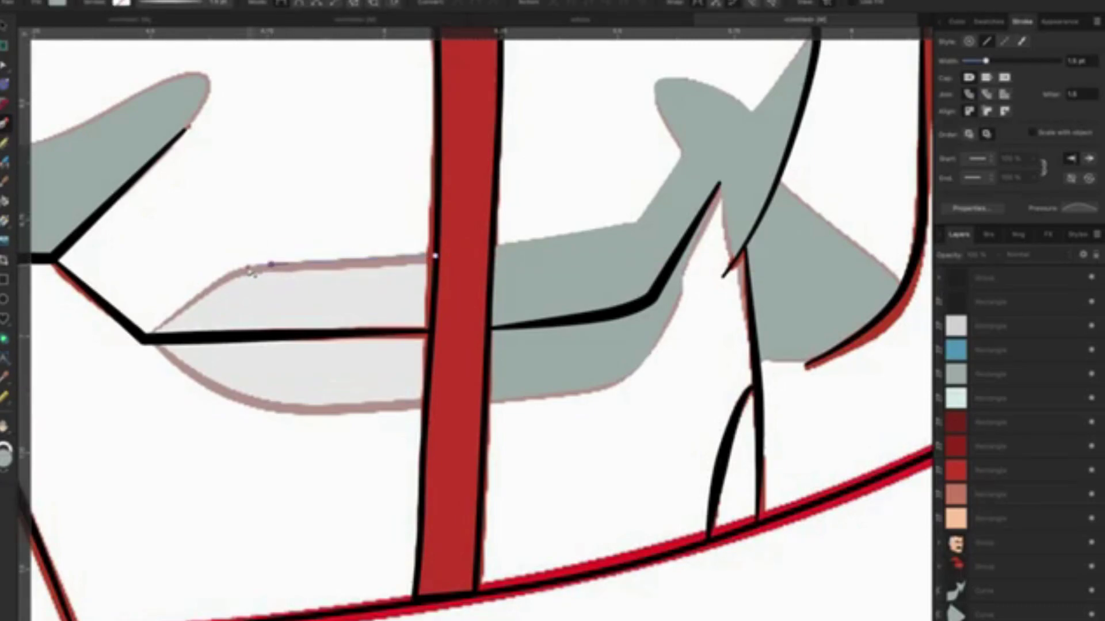
click(244, 272)
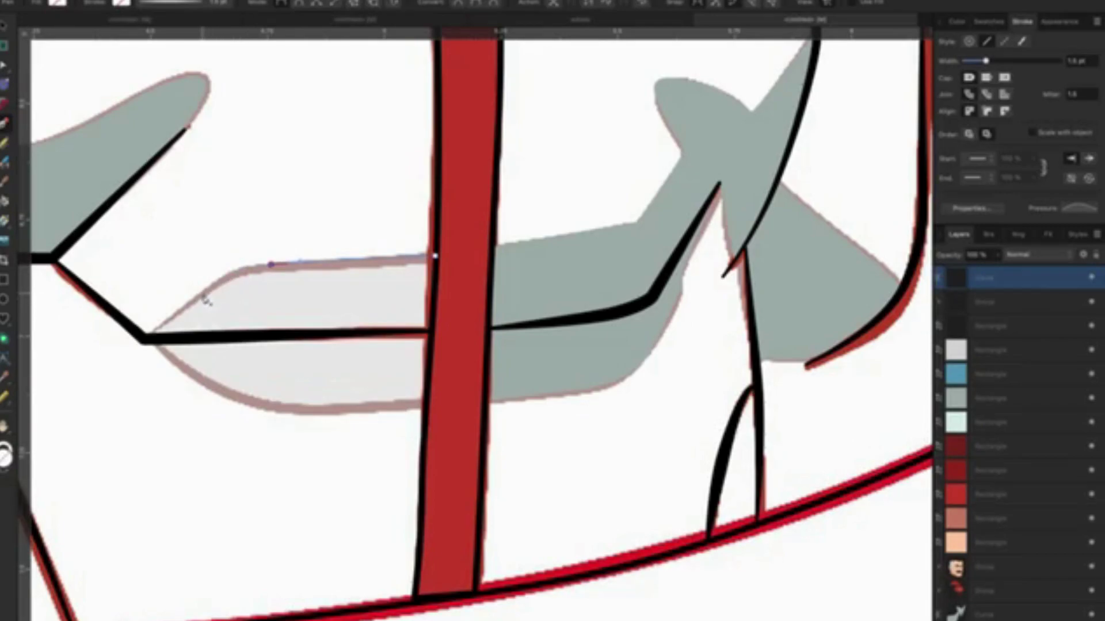
click(151, 340)
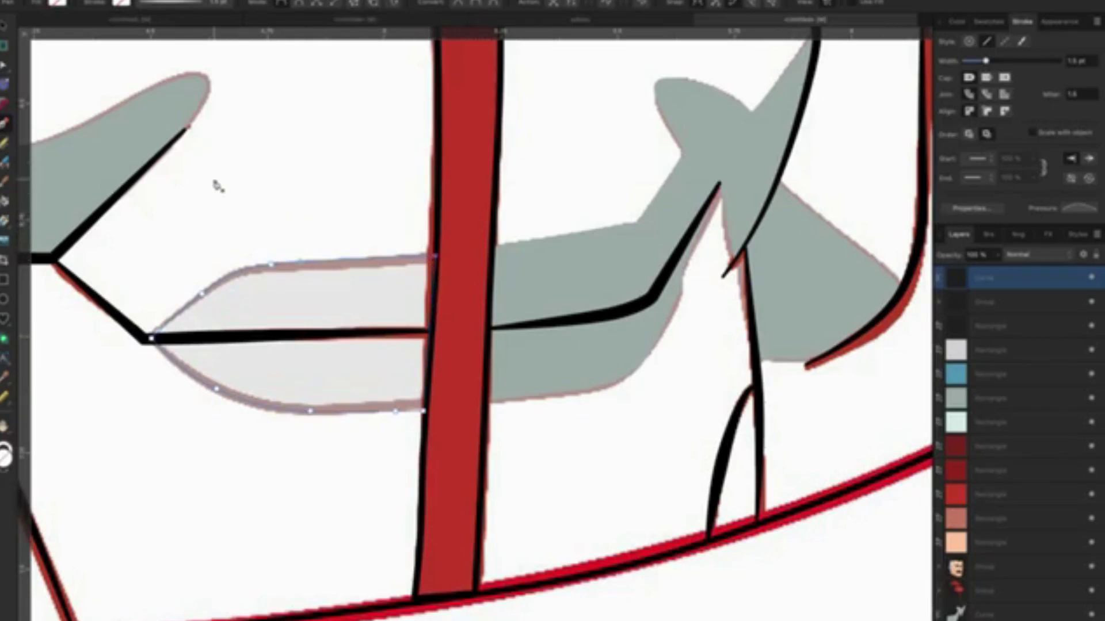
Fill it grey-green from the swatches and move its layer below the black outlines.
click(57, 3)
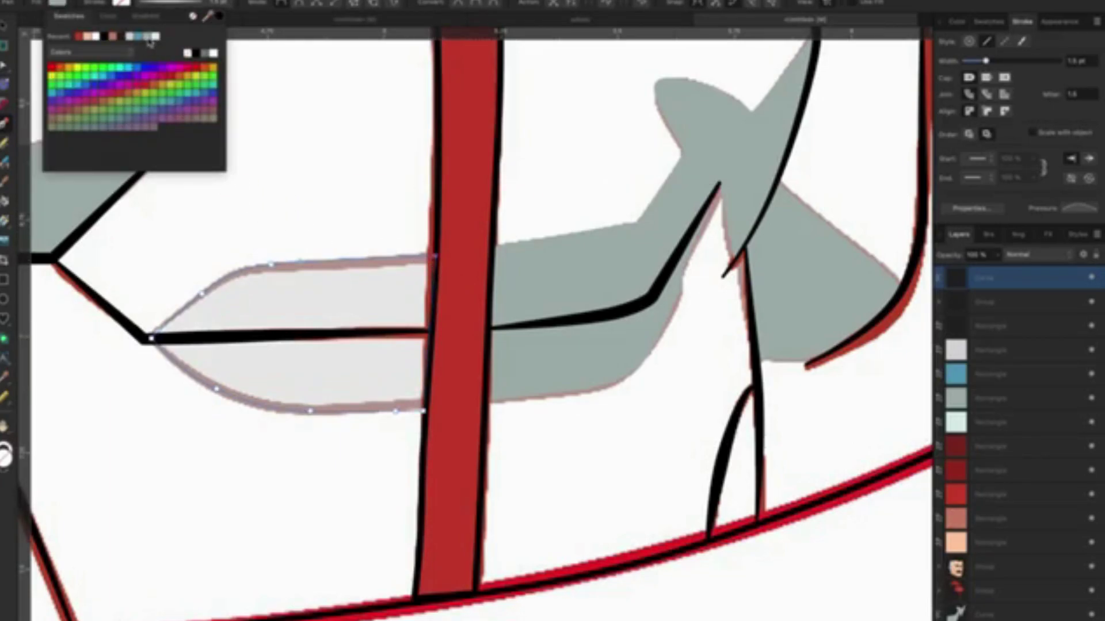
click(148, 38)
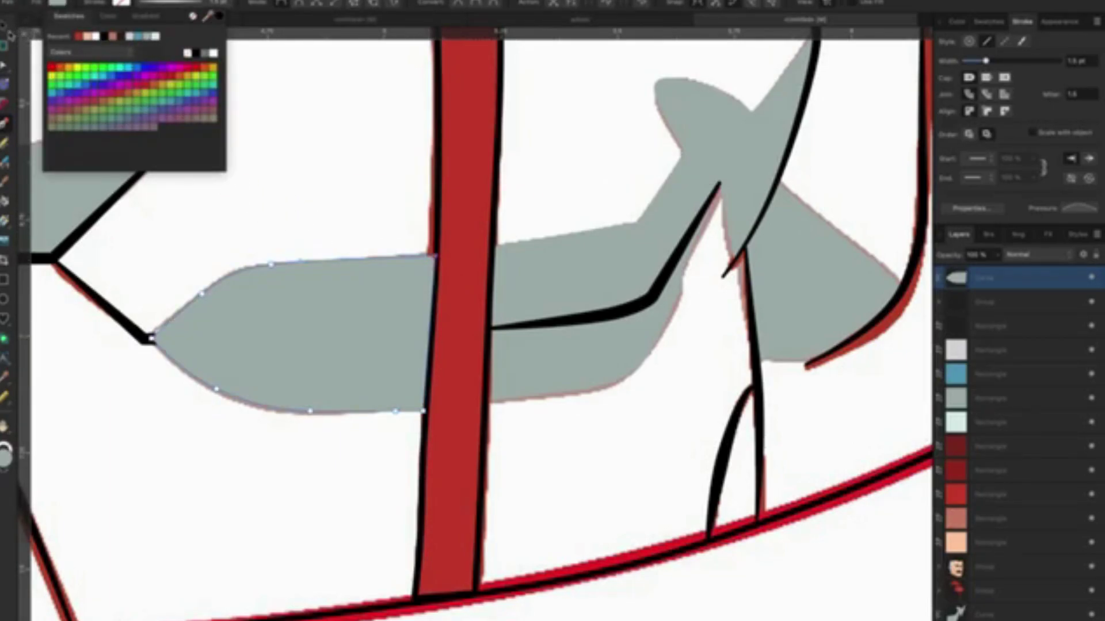
click(6, 28)
drag(984, 279, 985, 609)
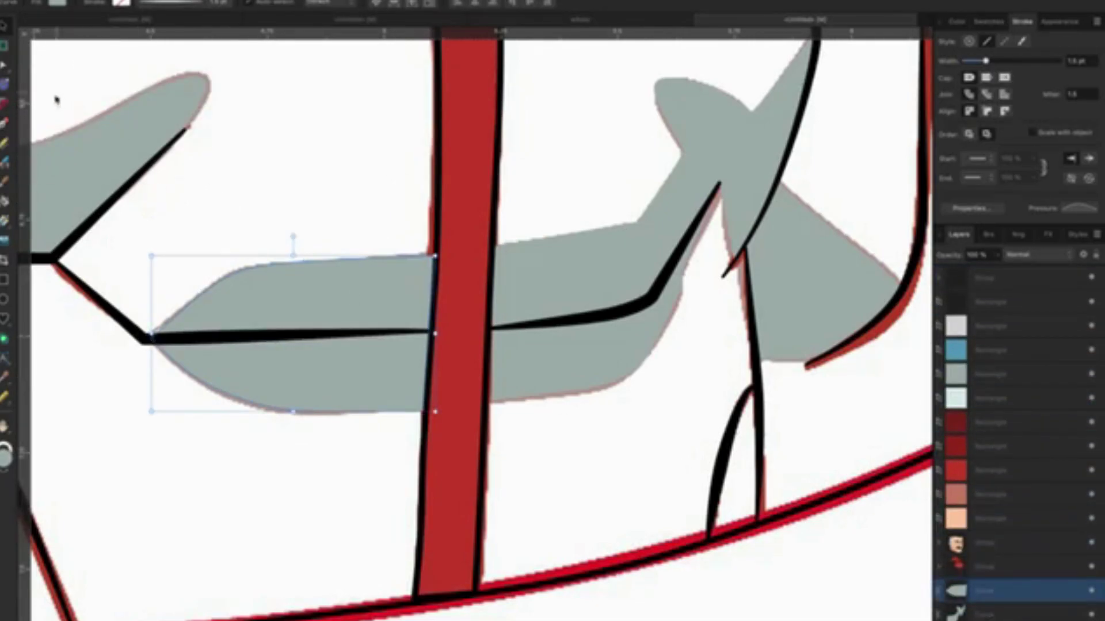
Deselect the shadow and select the curved outline along the torso base.
click(352, 174)
scroll(439, 276, down, 2)
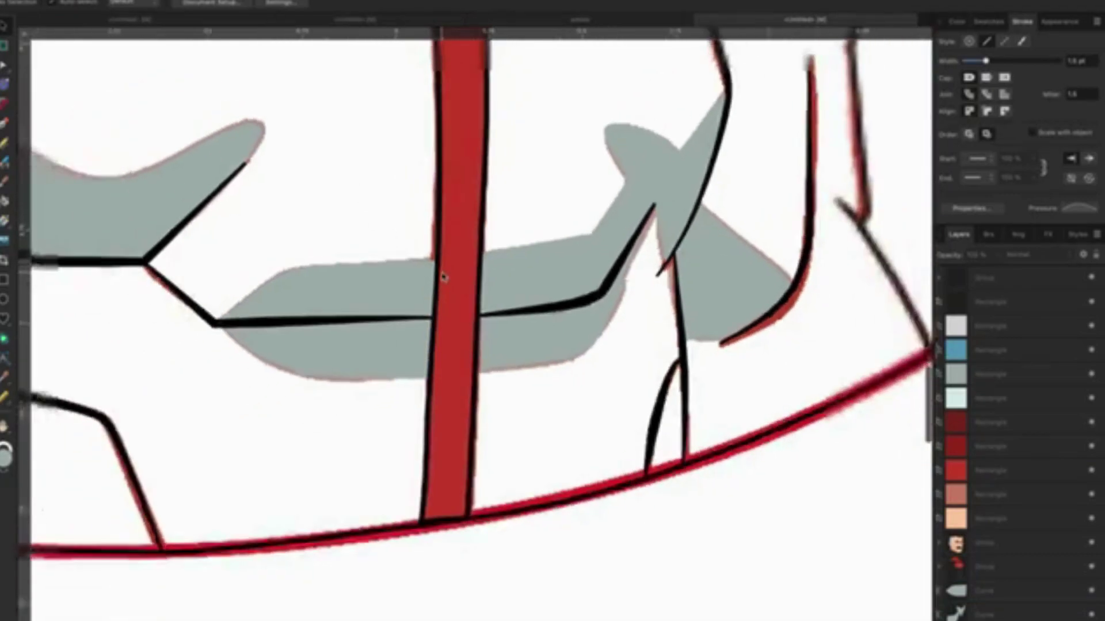
scroll(426, 276, down, 2)
scroll(406, 277, down, 2)
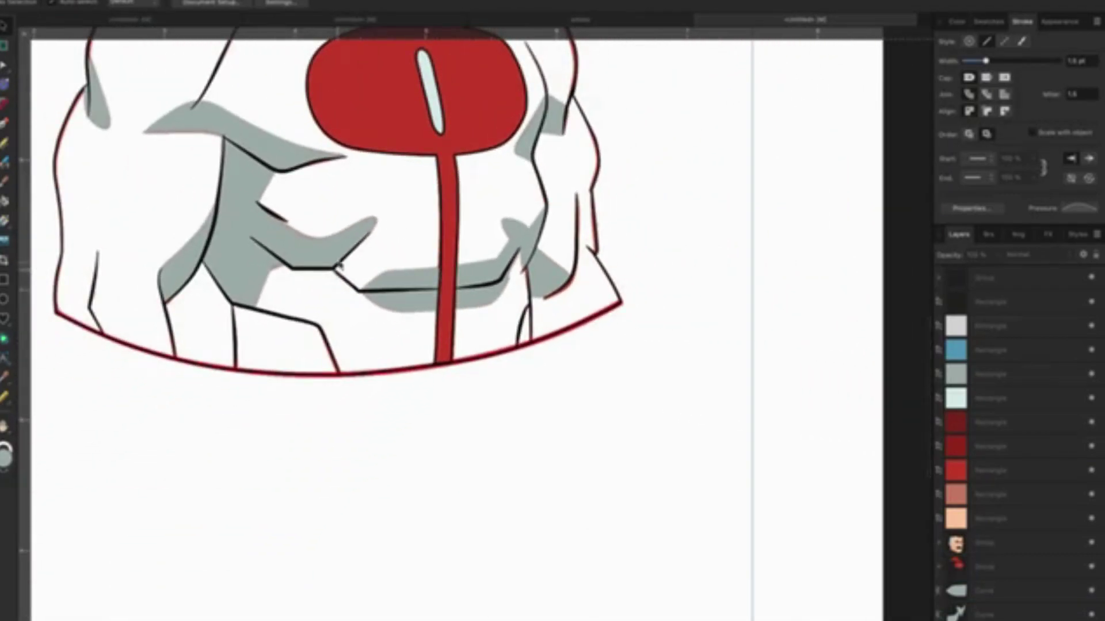
scroll(406, 277, left, 10)
scroll(406, 277, up, 3)
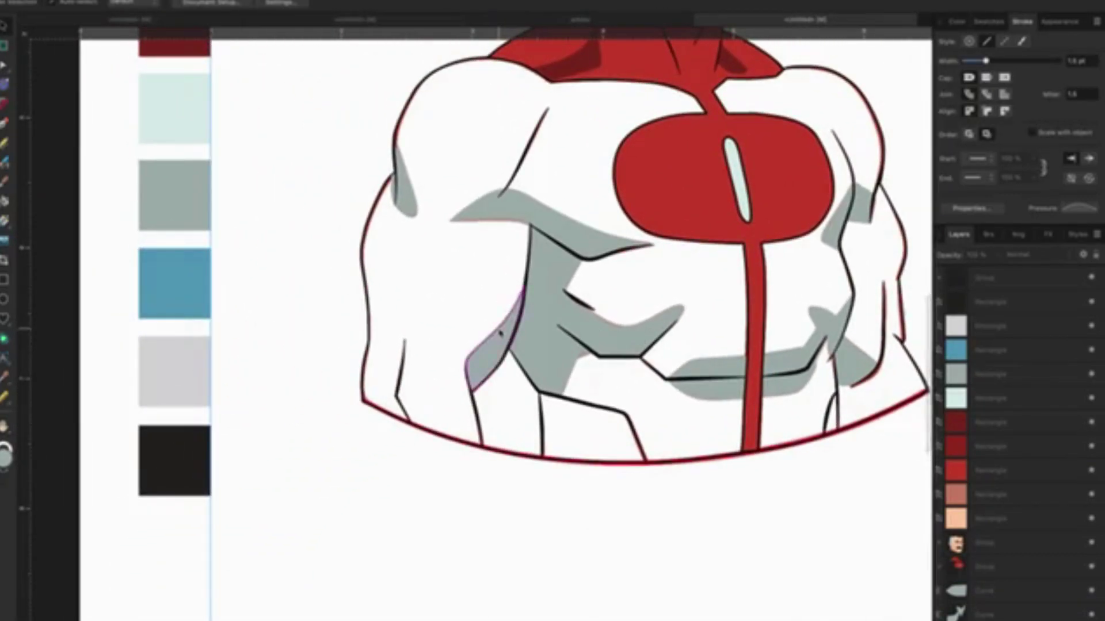
scroll(507, 336, up, 3)
scroll(540, 386, down, 3)
scroll(980, 561, down, 3)
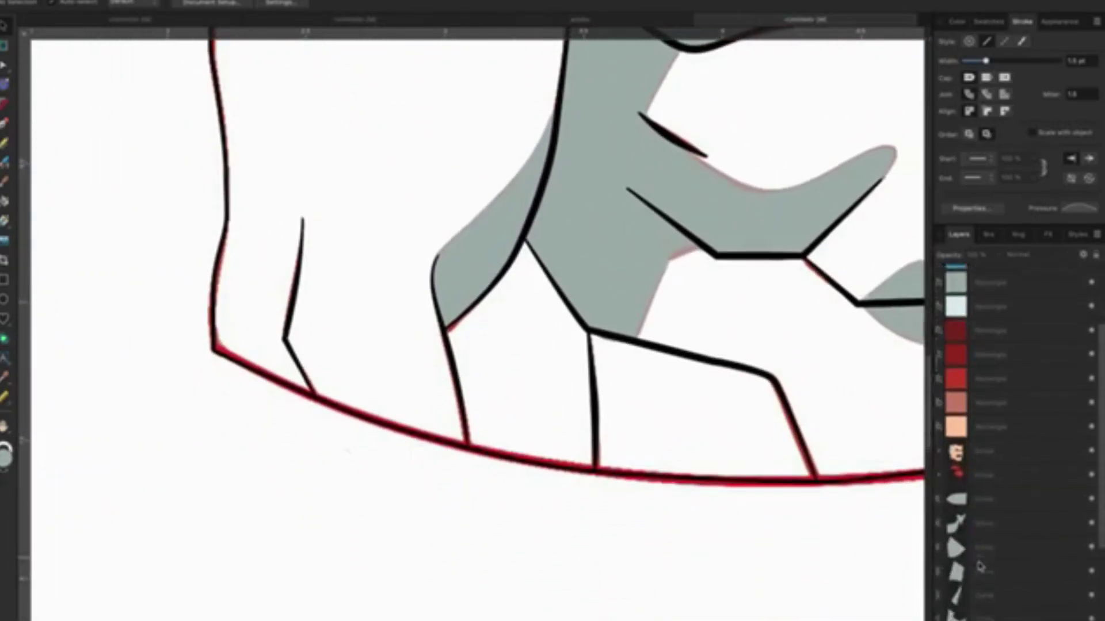
scroll(981, 561, down, 3)
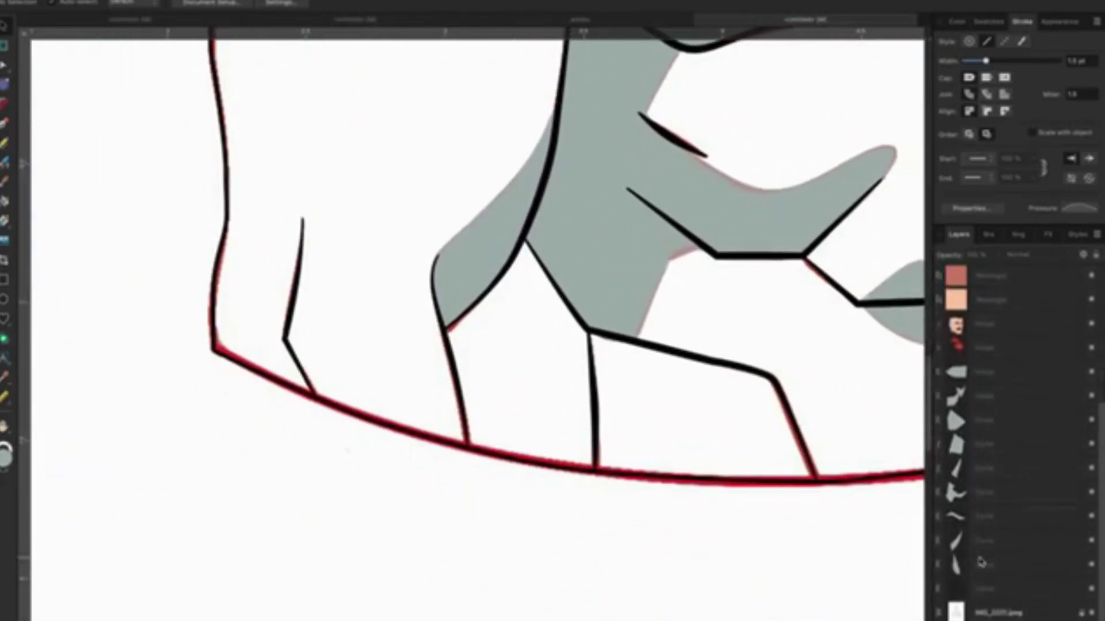
click(995, 597)
scroll(542, 403, up, 2)
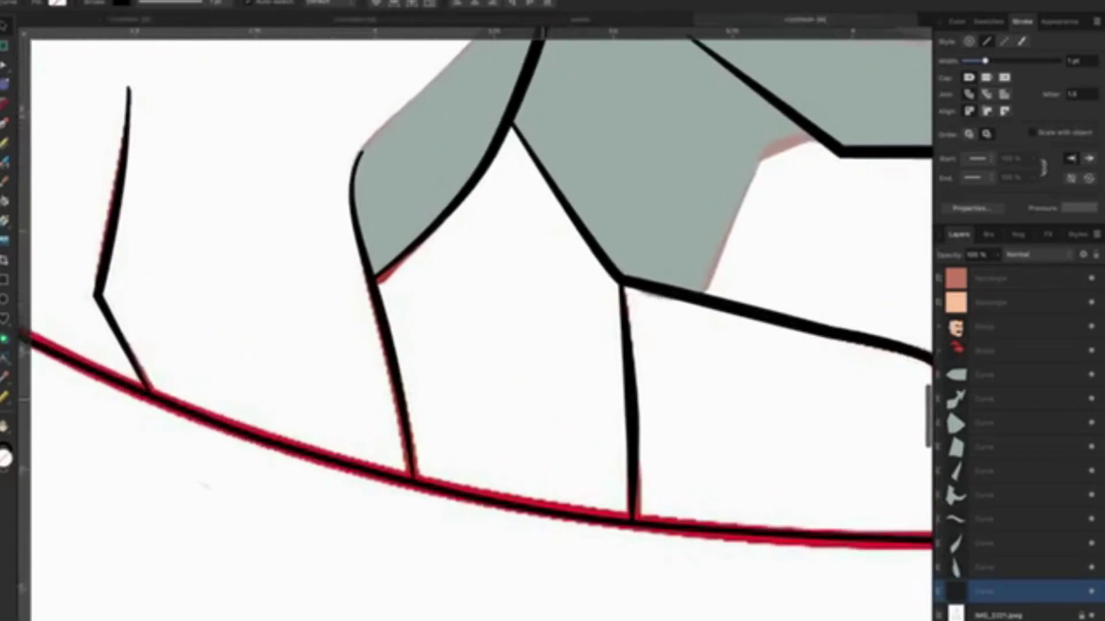
scroll(544, 403, up, 2)
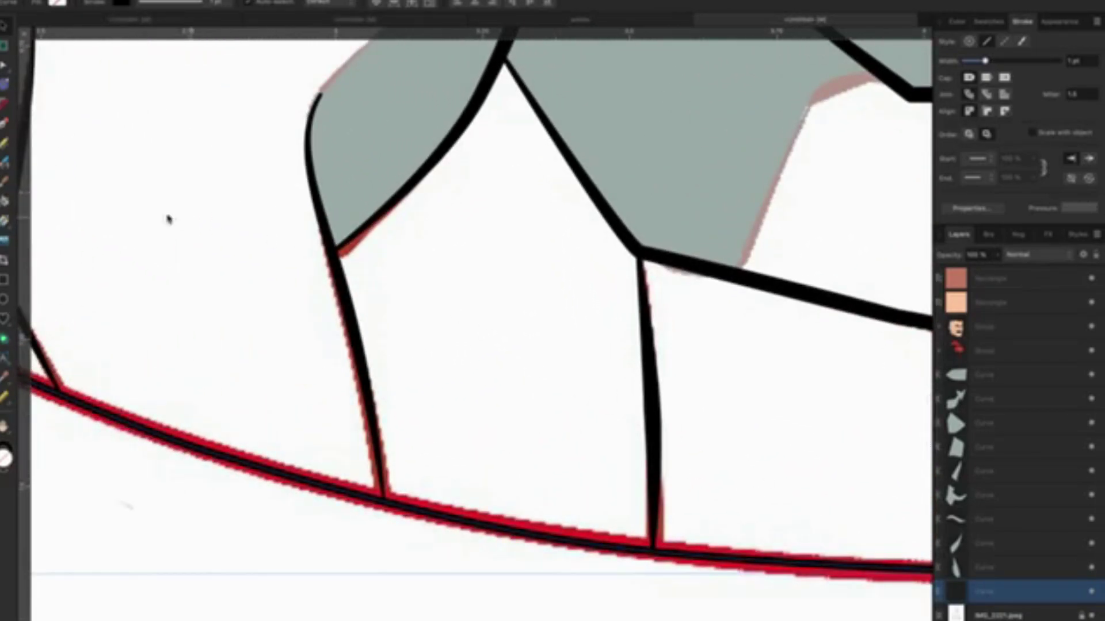
With the Node tool, drag the vertical stroke's end down toward the base line.
click(4, 123)
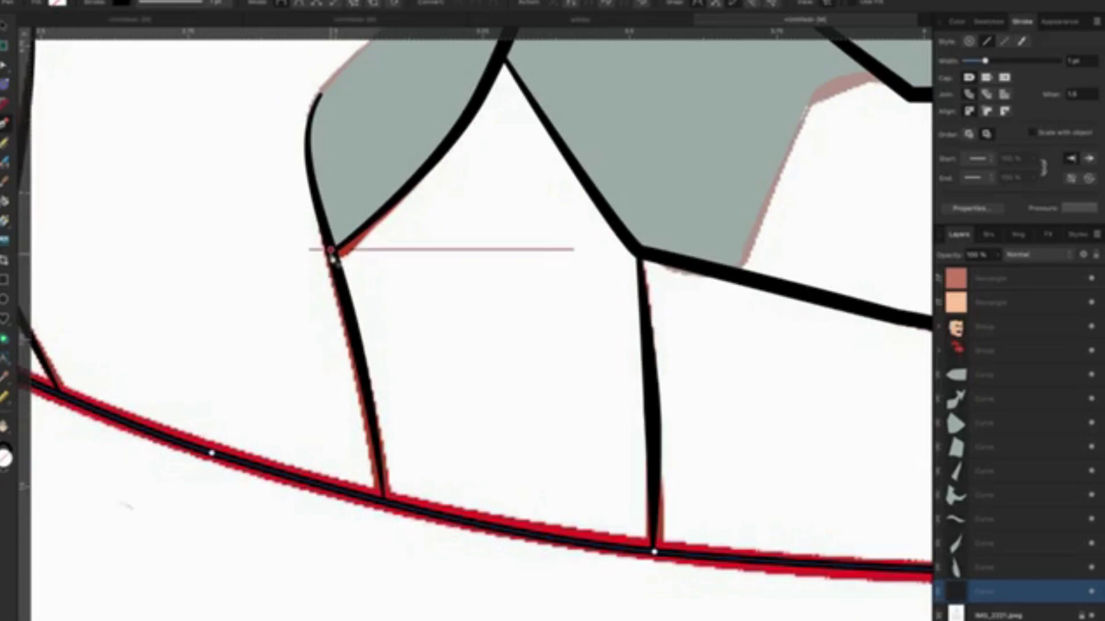
click(389, 212)
click(434, 172)
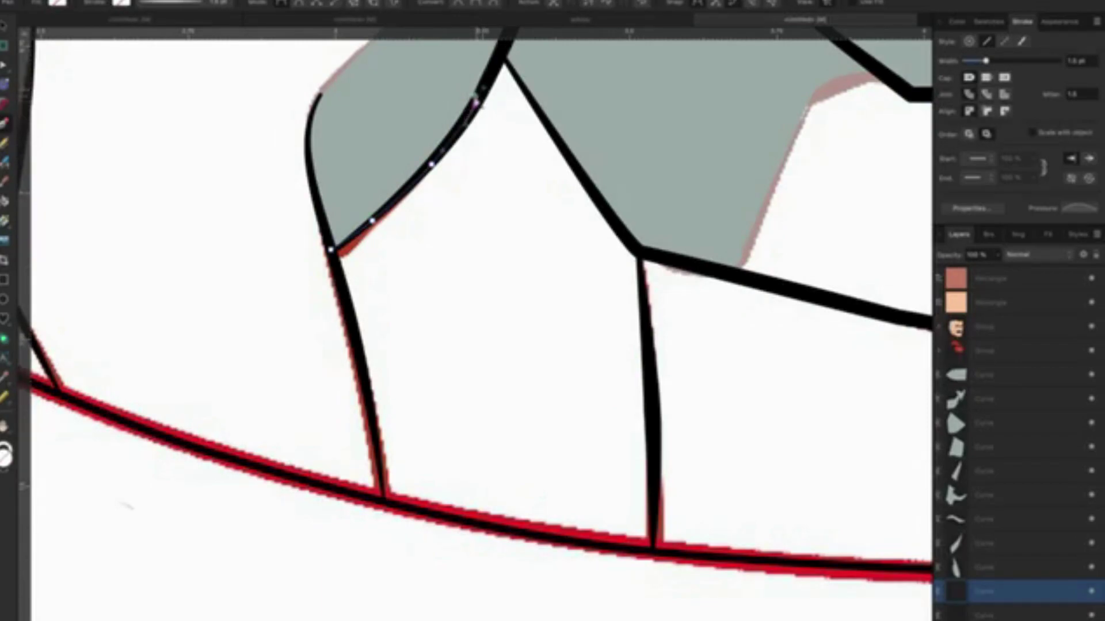
scroll(483, 101, up, 2)
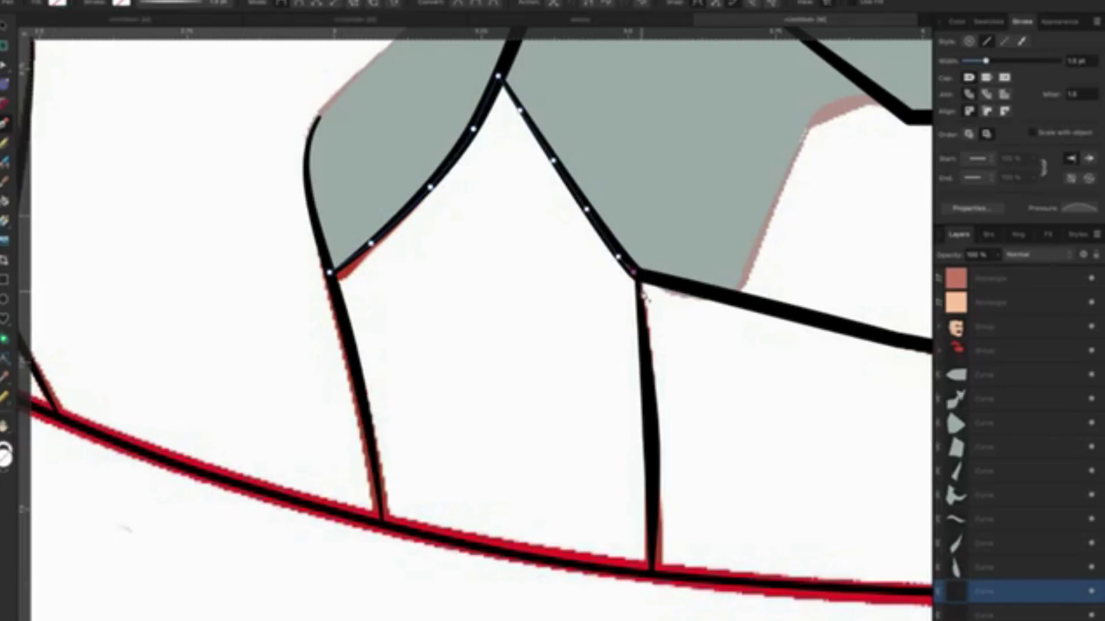
scroll(638, 306, down, 5)
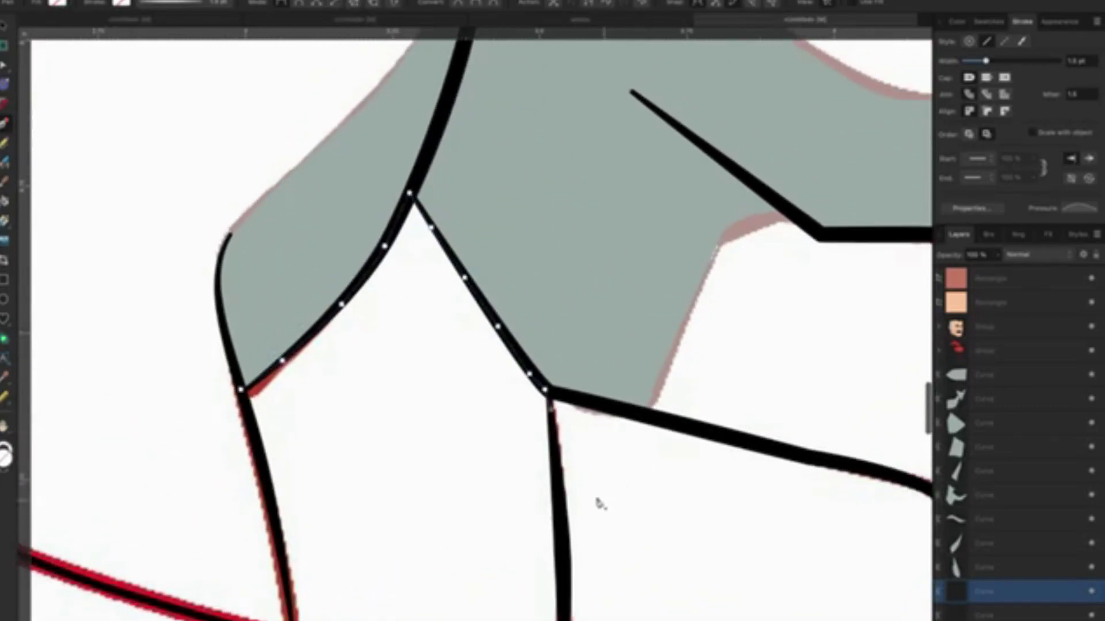
click(551, 381)
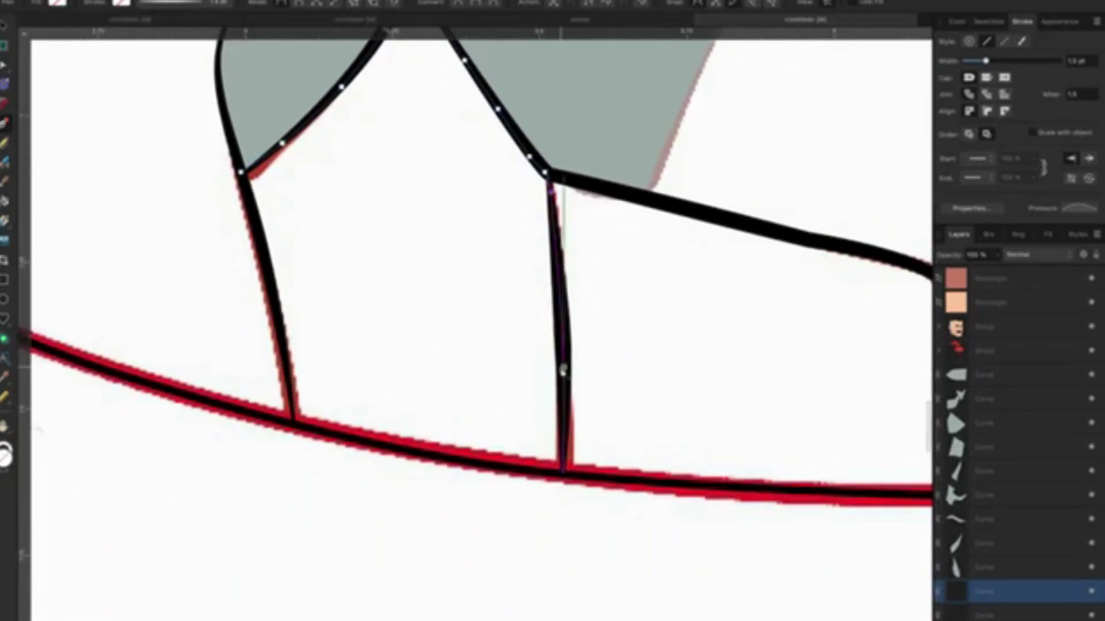
drag(565, 481, 563, 476)
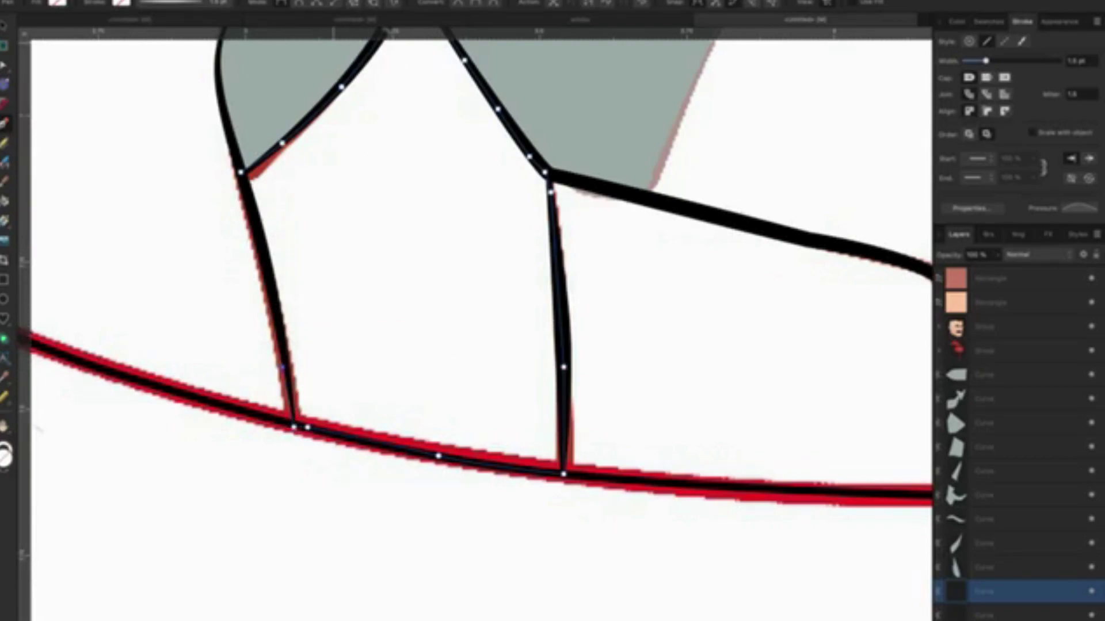
Snap the stroke's end node onto the curved base line.
click(92, 0)
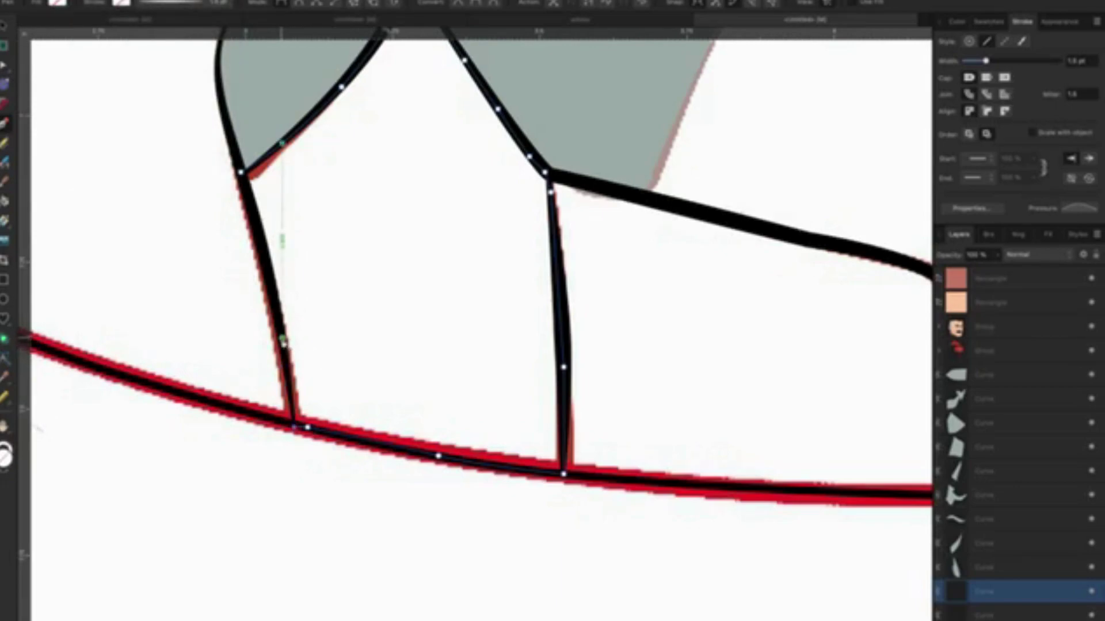
scroll(281, 342, up, 5)
scroll(282, 342, up, 1)
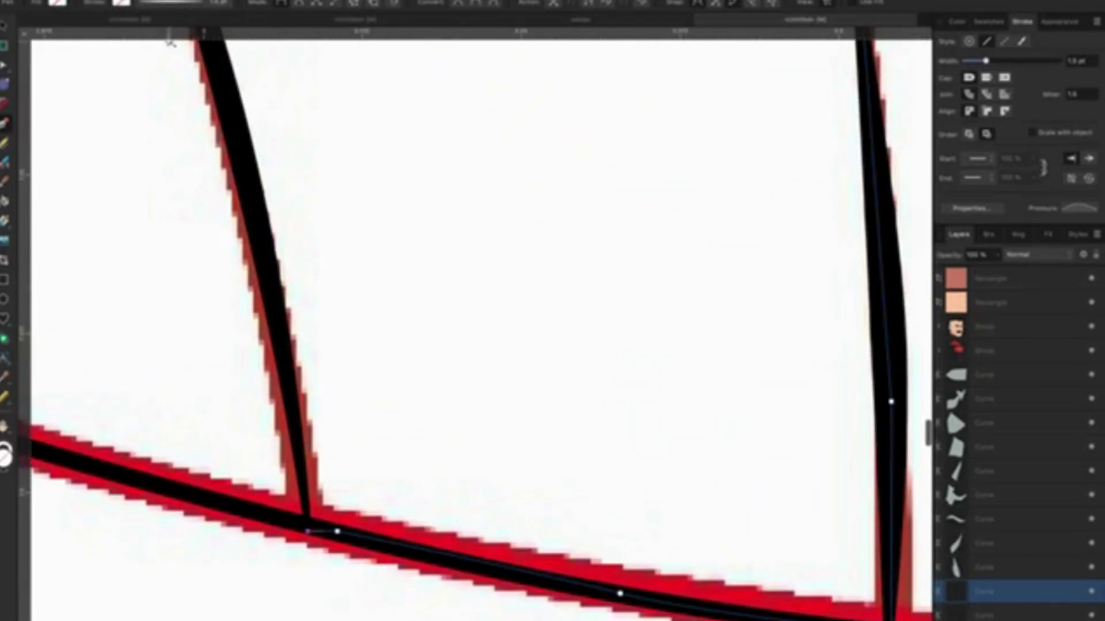
click(87, 0)
key(Escape)
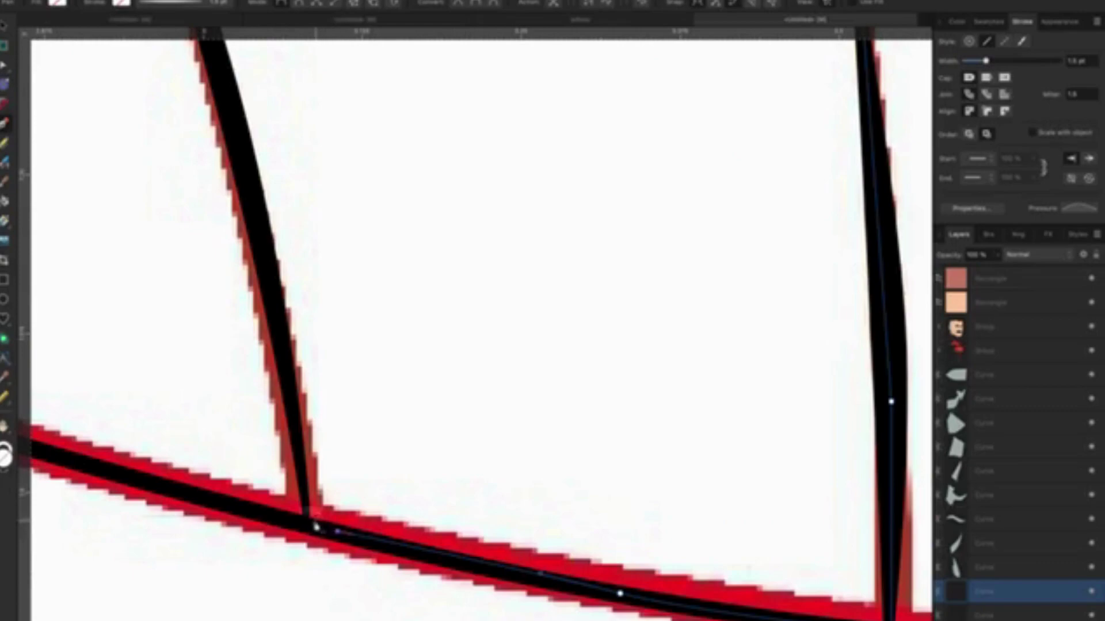
drag(313, 527, 307, 523)
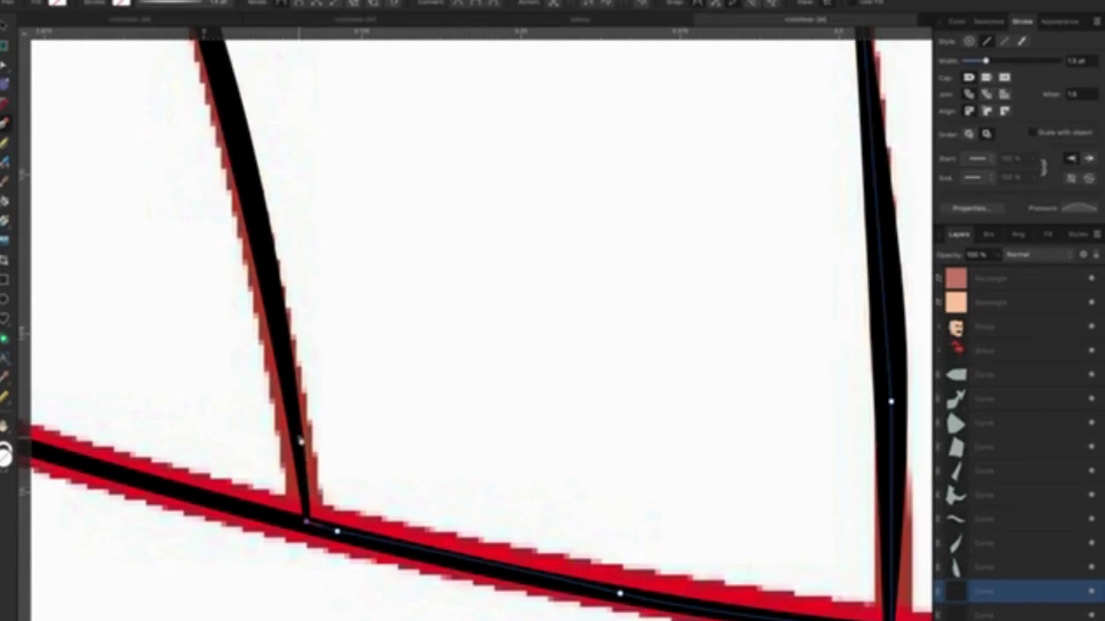
Show the left stroke's nodes and inspect the lower torso outlines.
scroll(293, 403, up, 5)
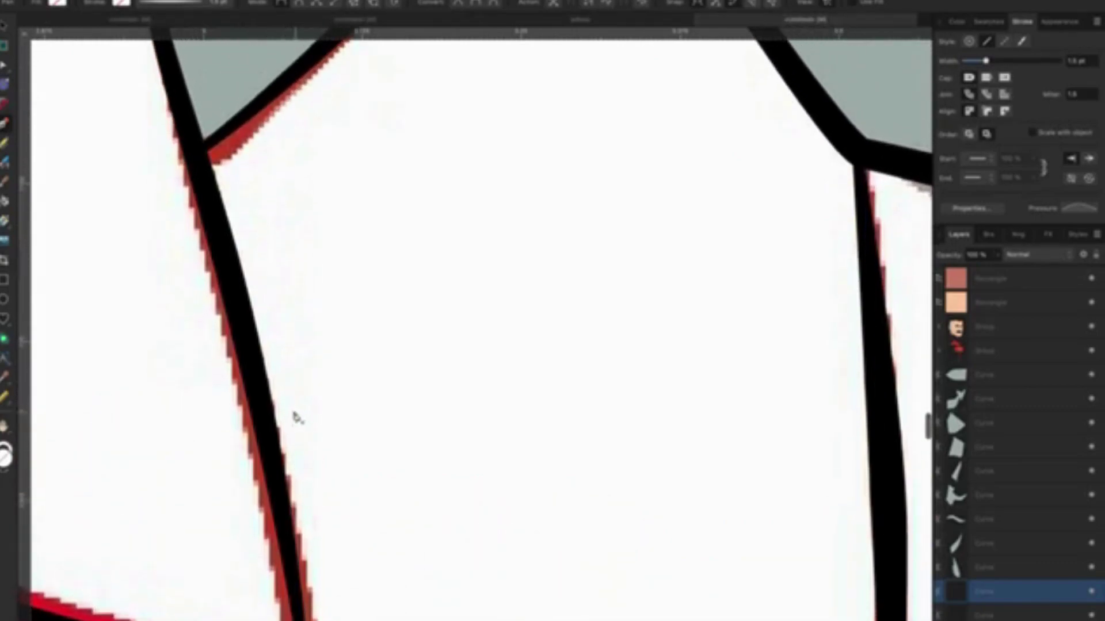
click(254, 359)
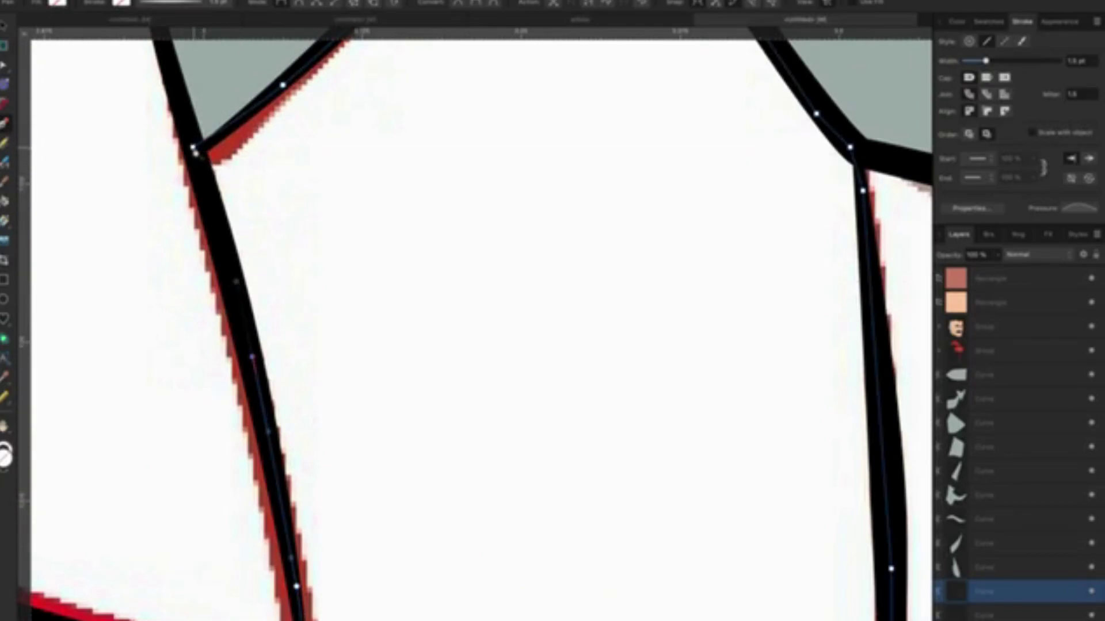
scroll(454, 327, down, 2)
scroll(455, 327, down, 2)
scroll(455, 327, down, 2)
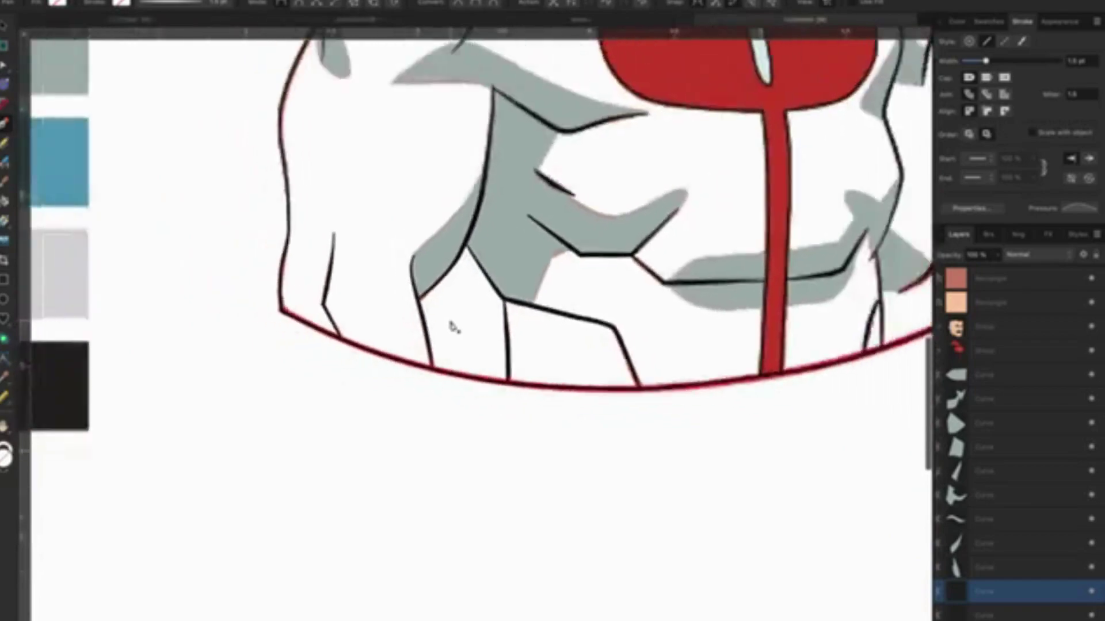
scroll(455, 327, down, 2)
scroll(451, 321, up, 2)
scroll(437, 314, up, 2)
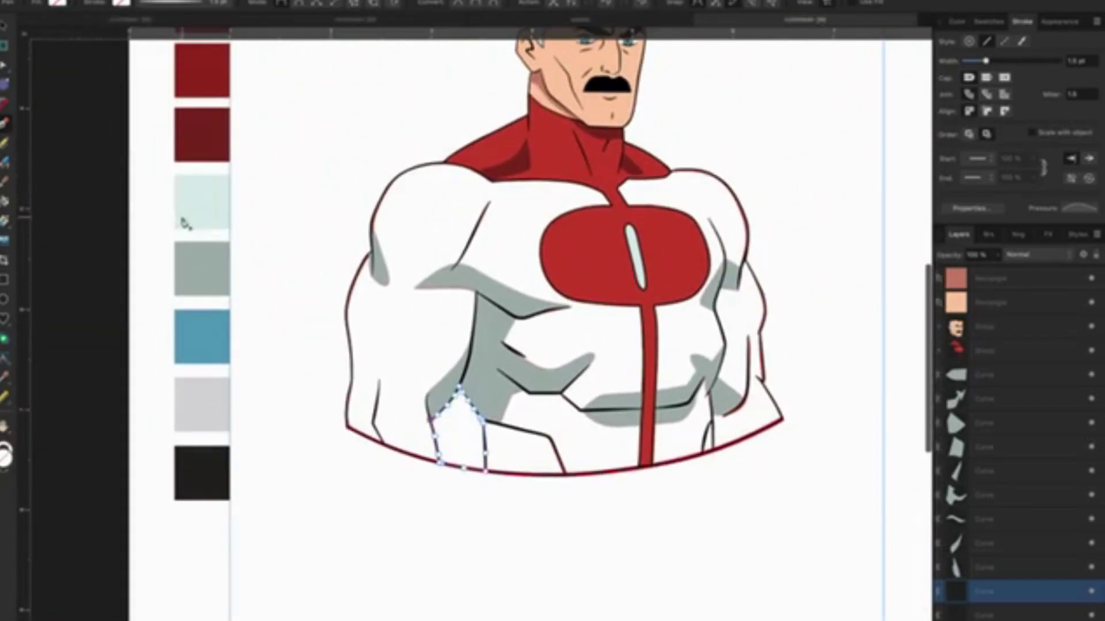
scroll(185, 226, up, 3)
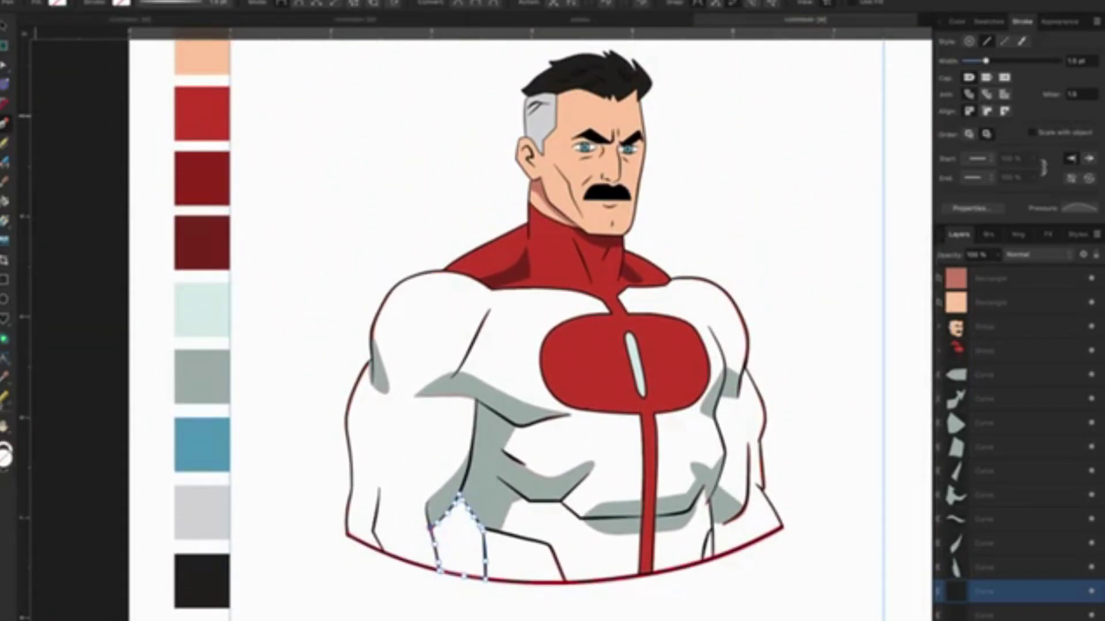
key(i)
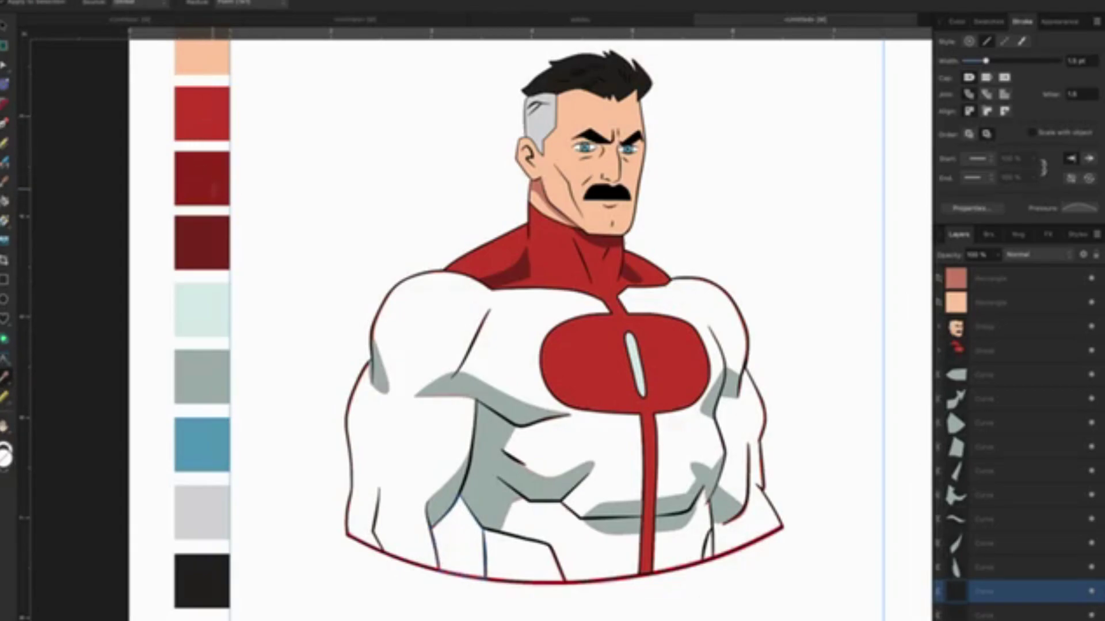
click(215, 187)
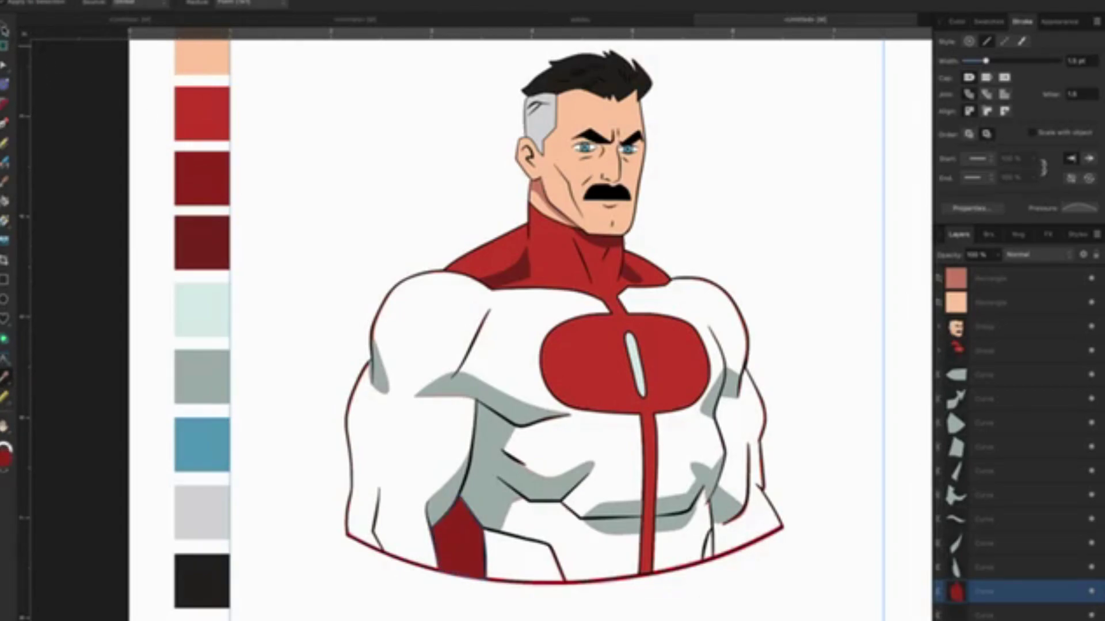
key(v)
click(326, 171)
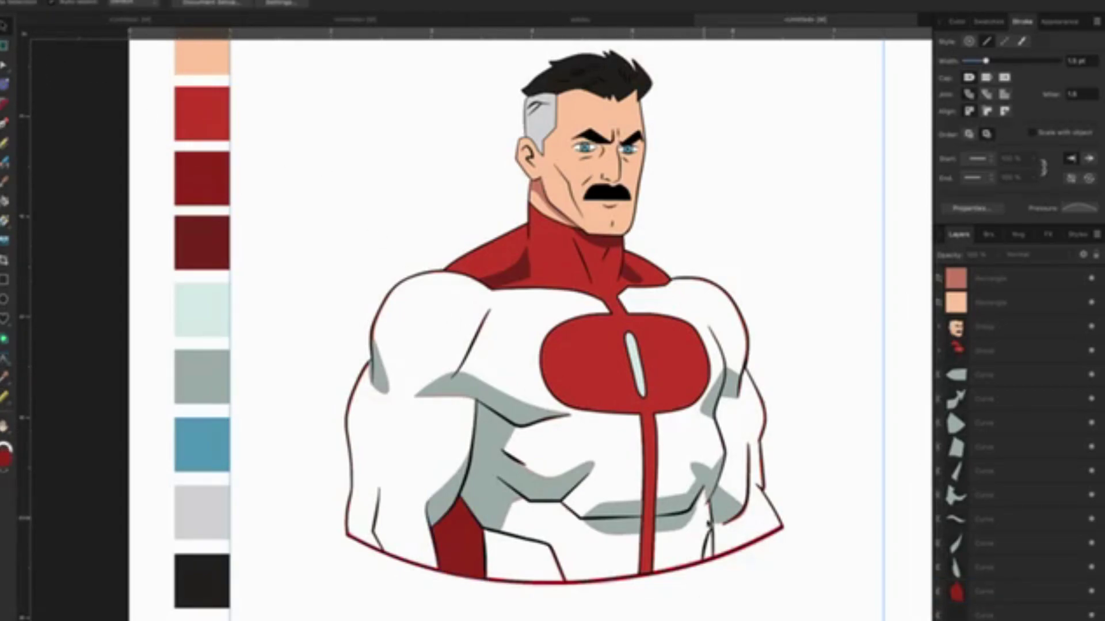
key(ctrl+v)
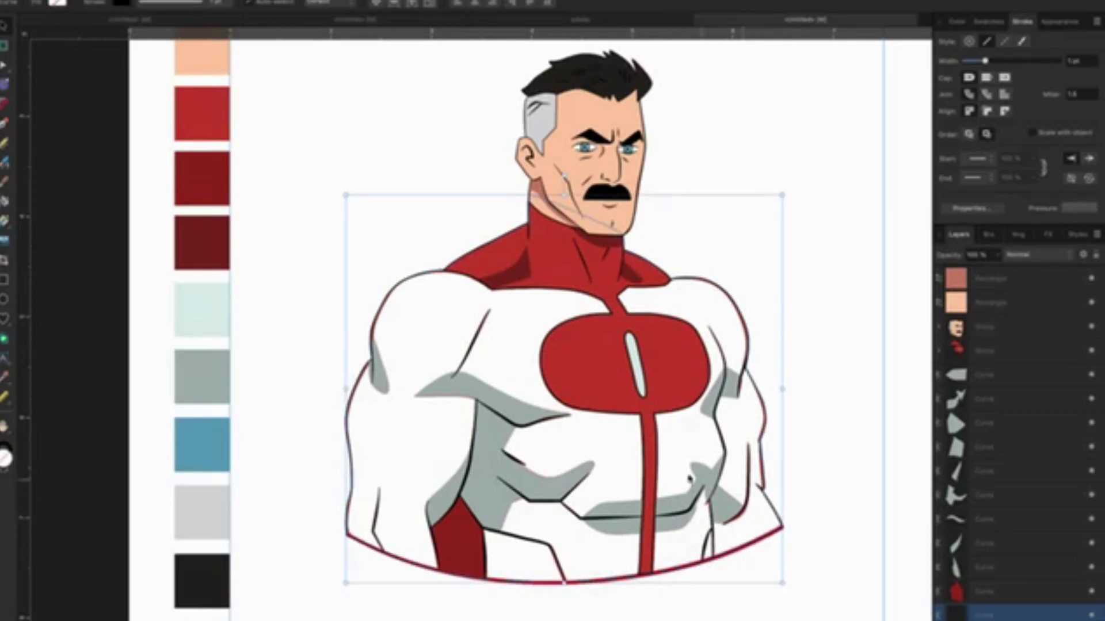
scroll(203, 384, up, 1)
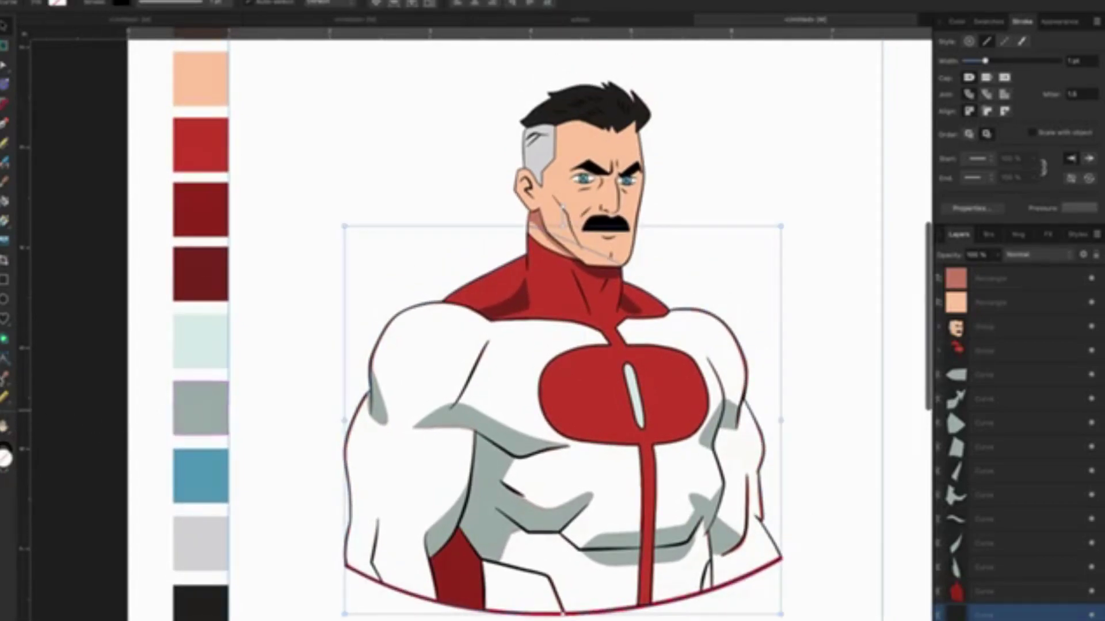
key(i)
click(197, 338)
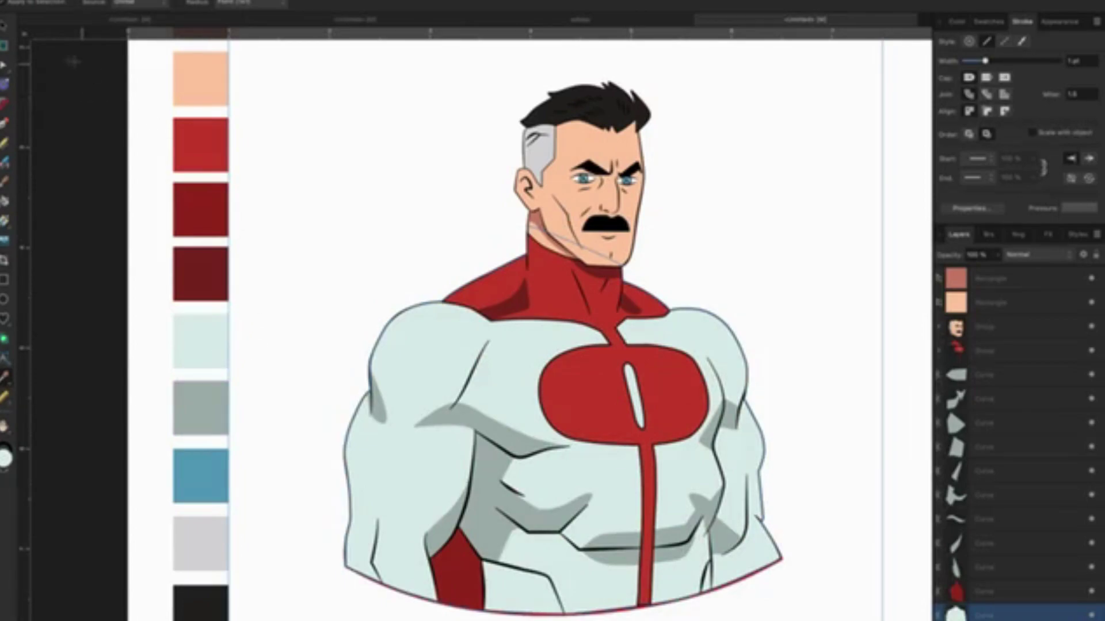
key(v)
click(811, 177)
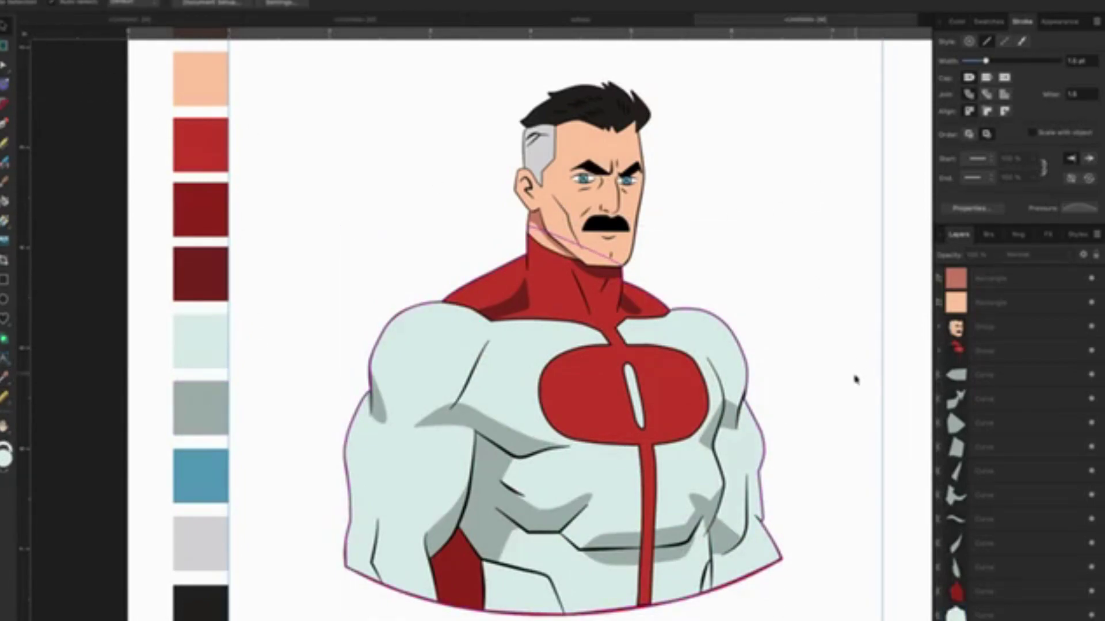
scroll(810, 449, down, 5)
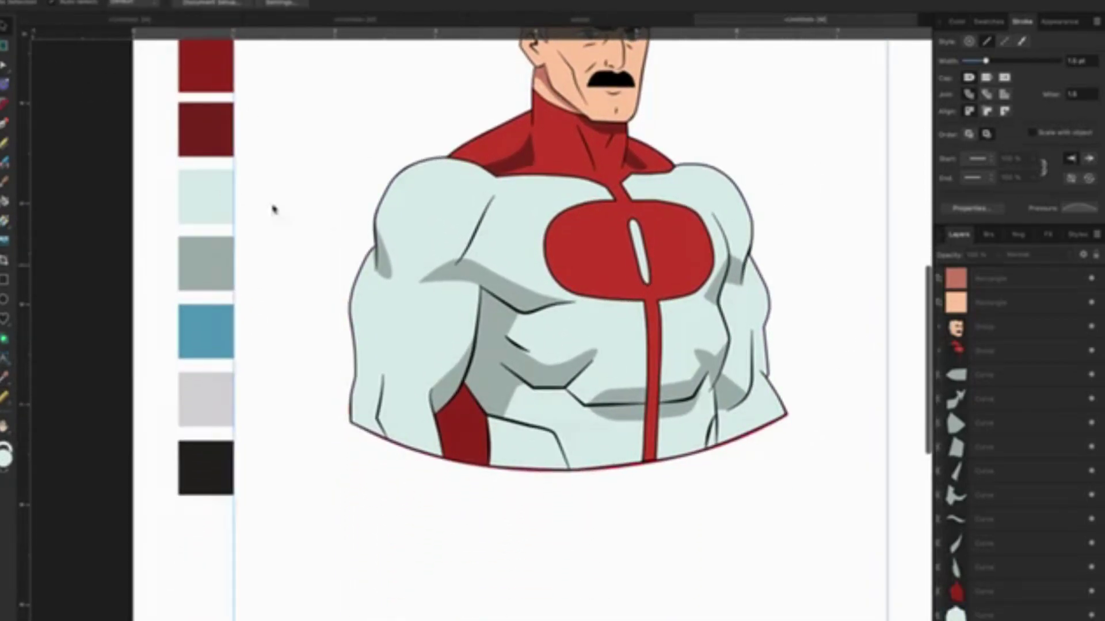
scroll(339, 371, down, 2)
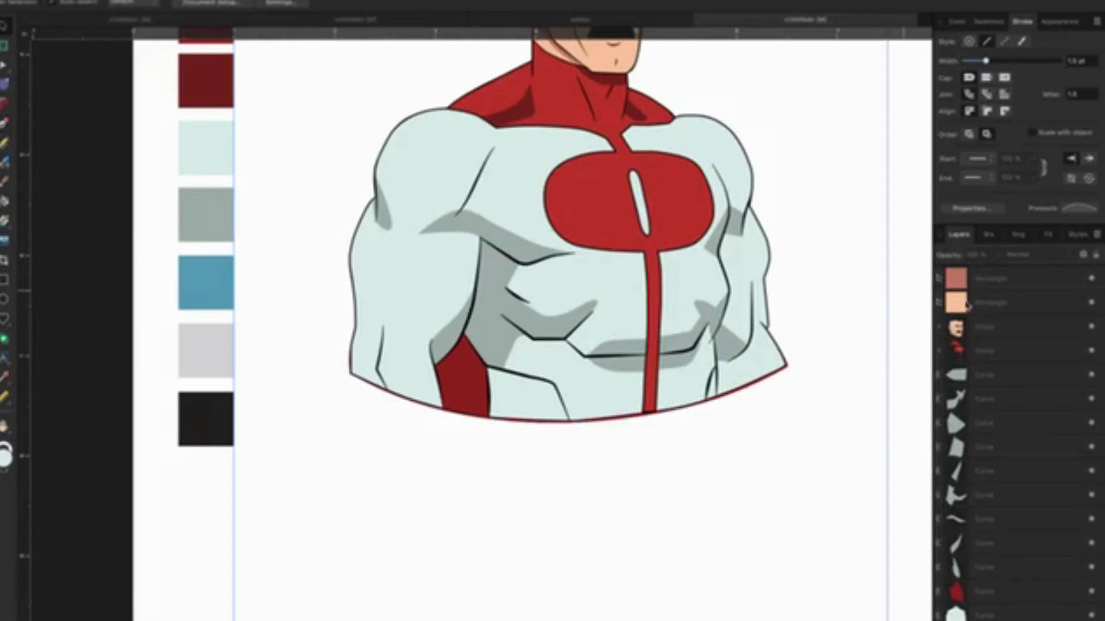
Select all the torso colour layers and group them together.
click(988, 353)
scroll(1012, 460, down, 1)
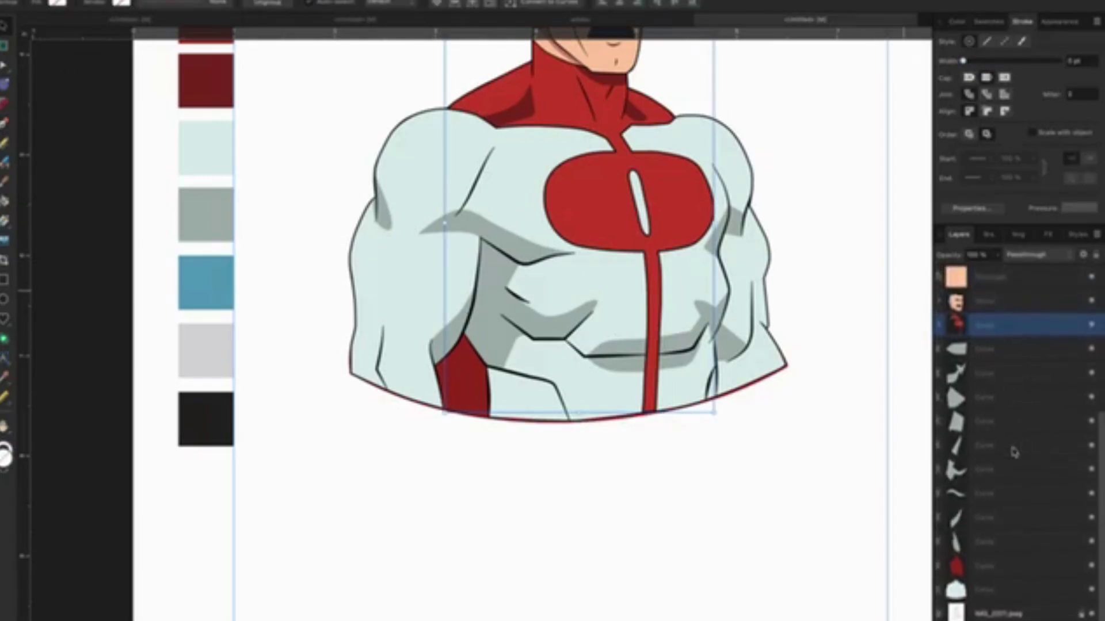
shift+click(1002, 595)
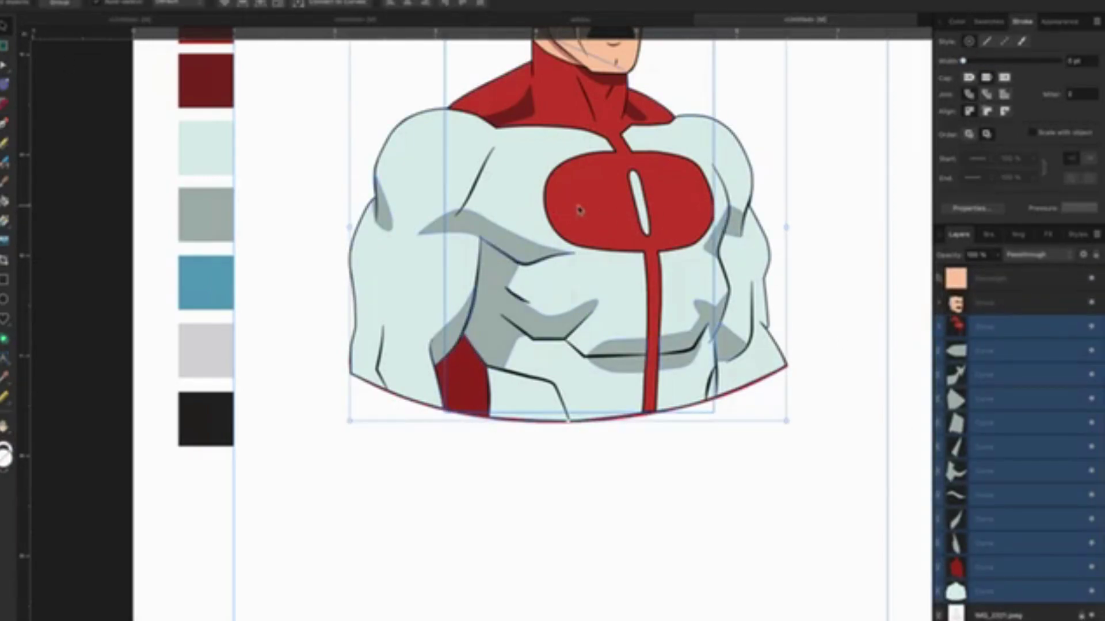
right_click(578, 207)
click(614, 264)
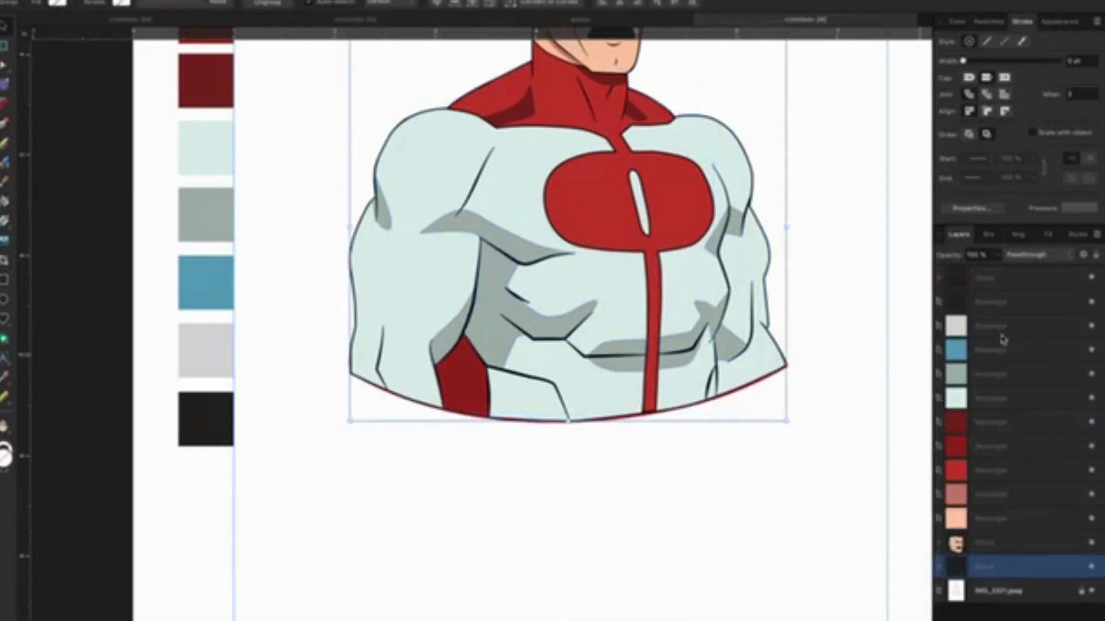
Move the Stroke layer between the two groups and start a Pen line below the torso.
click(985, 279)
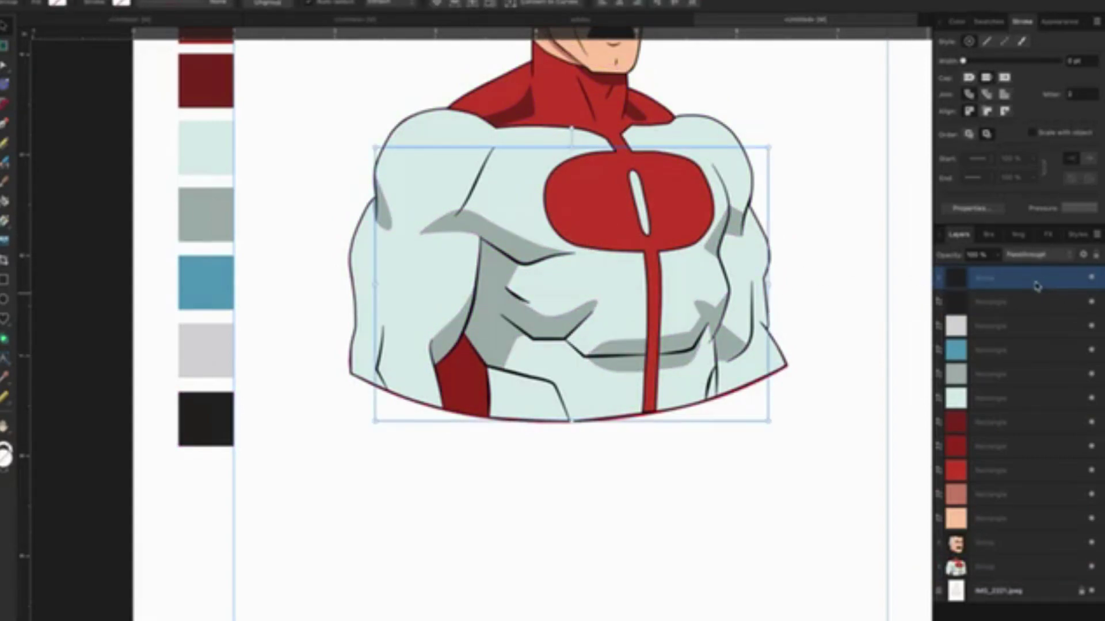
drag(1036, 286, 1026, 558)
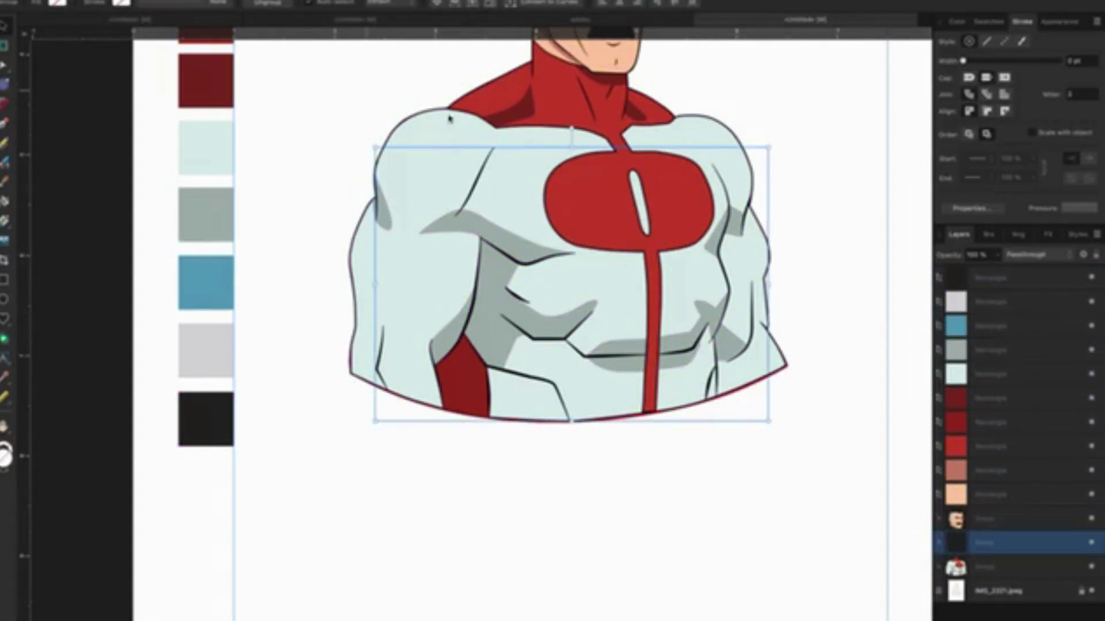
click(997, 281)
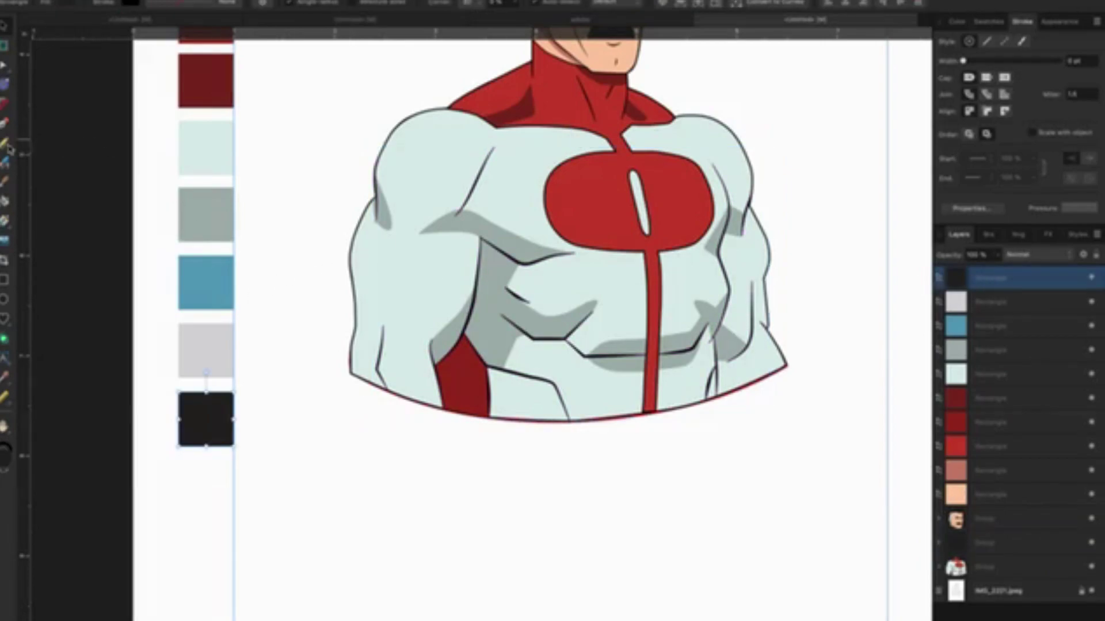
click(4, 122)
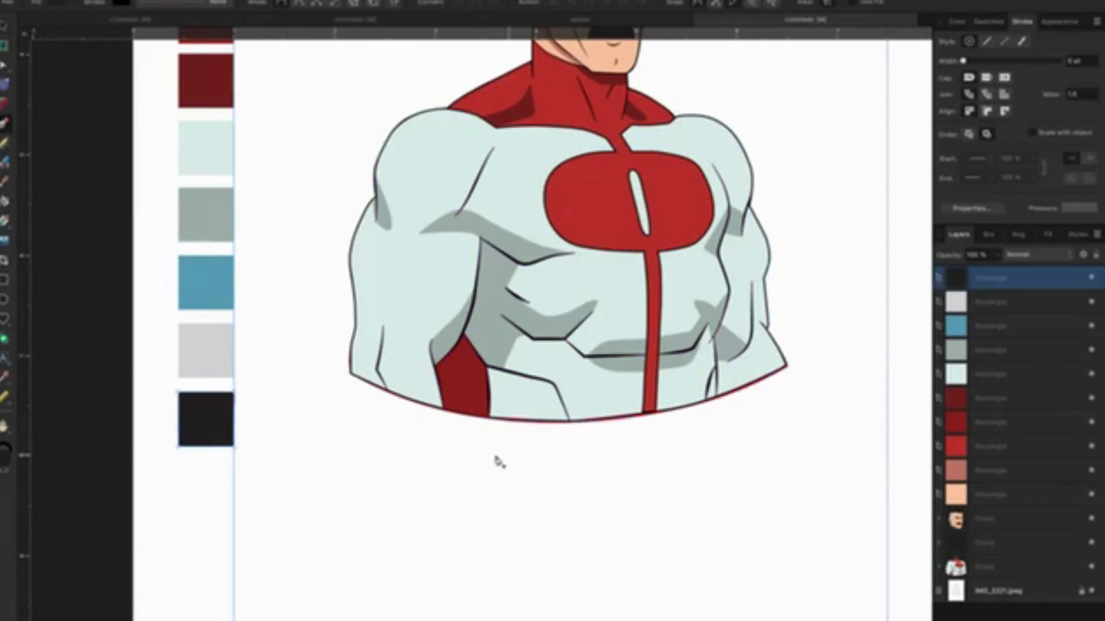
click(337, 362)
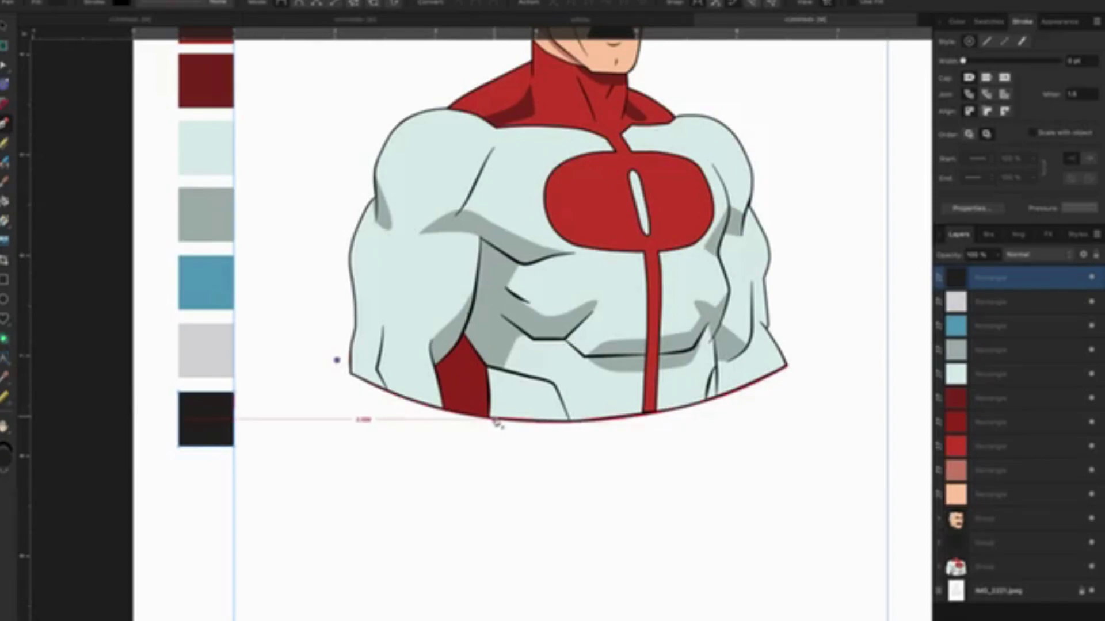
Bend the base line along the torso's bottom and extend it past the right side.
scroll(493, 419, up, 2)
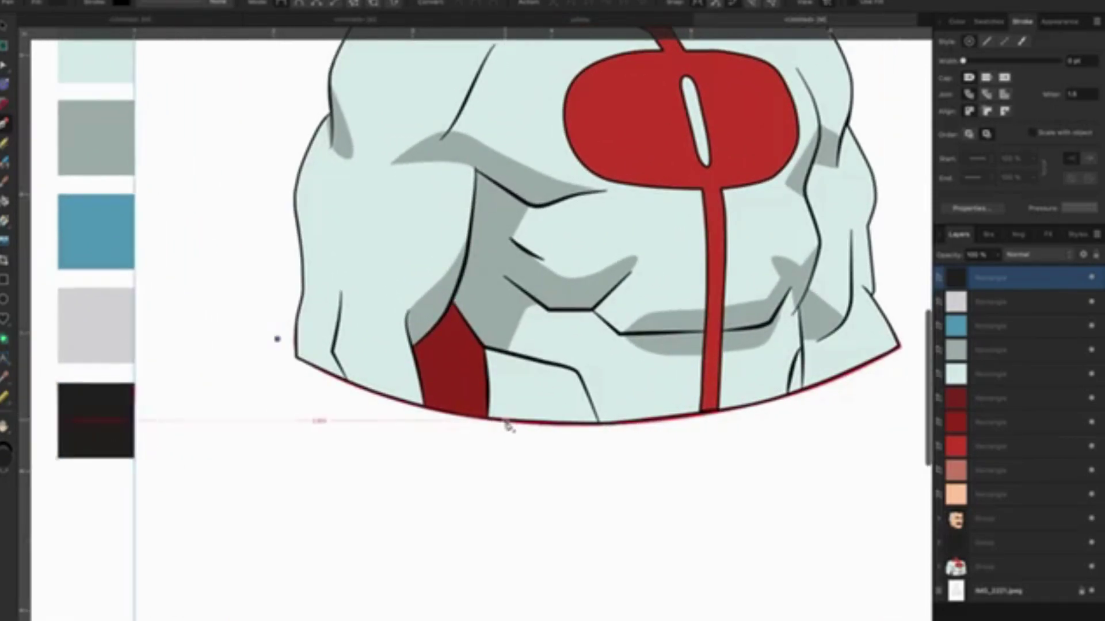
drag(564, 435, 695, 450)
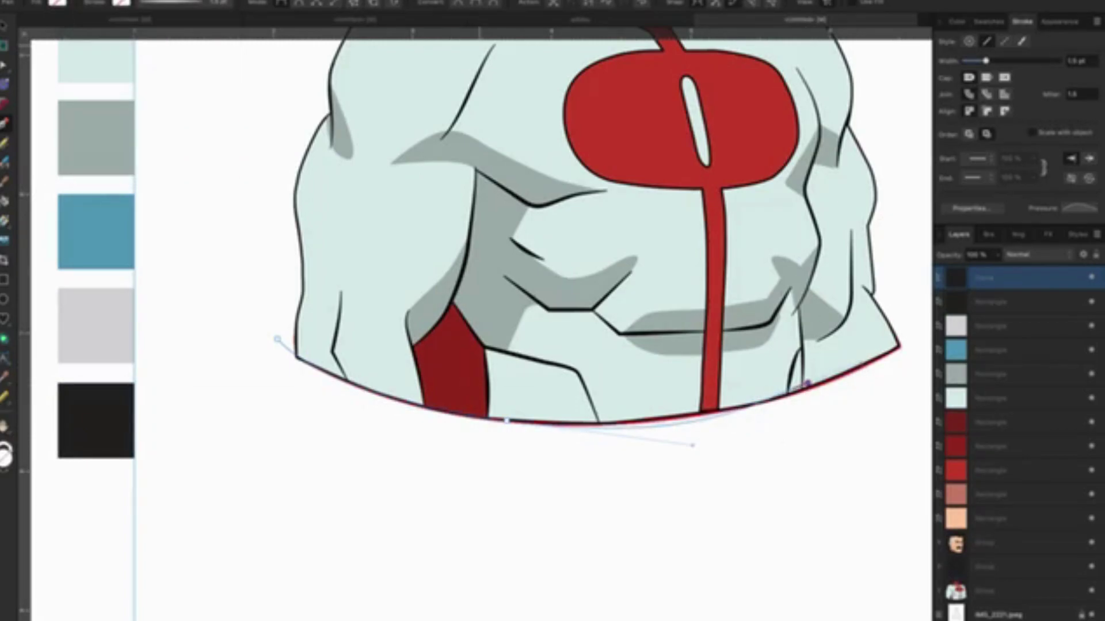
key(Escape)
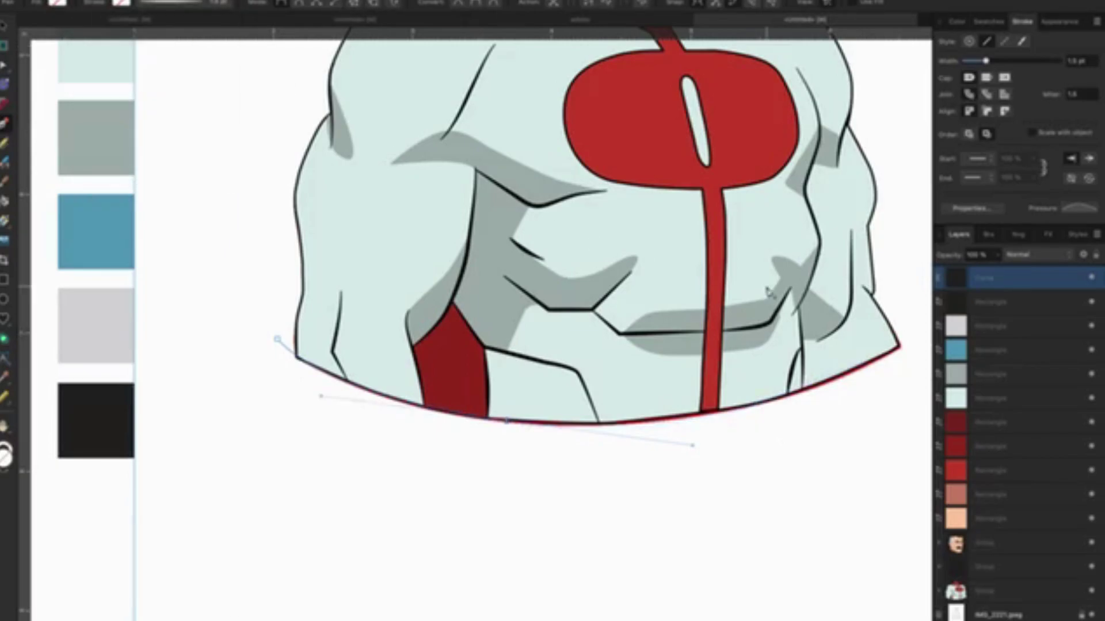
scroll(765, 288, right, 2)
scroll(707, 279, right, 5)
key(a)
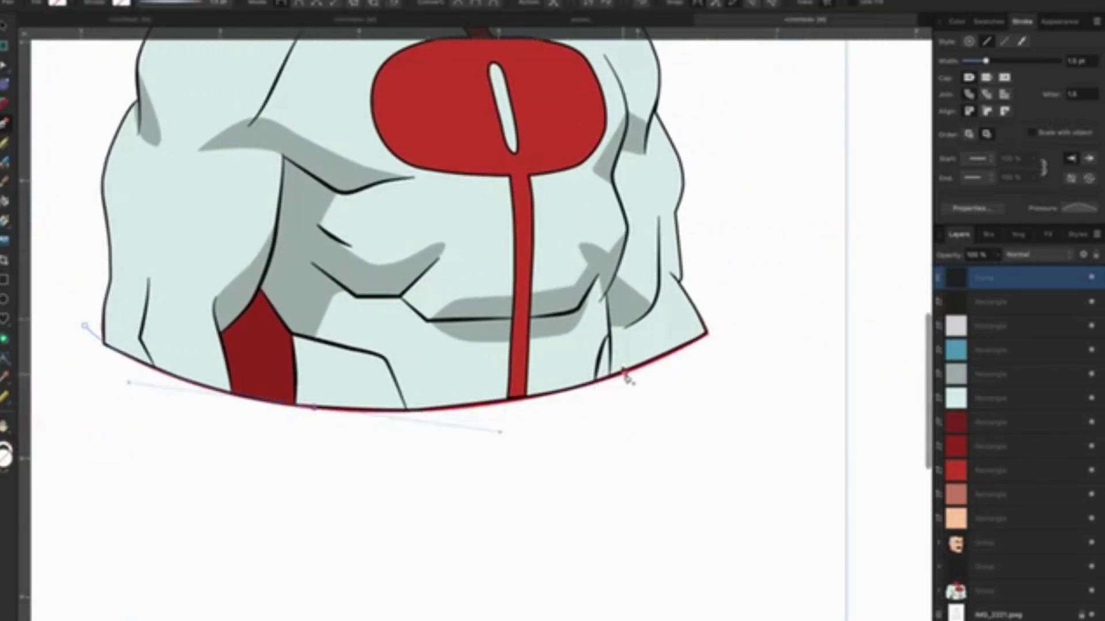
scroll(655, 373, up, 1)
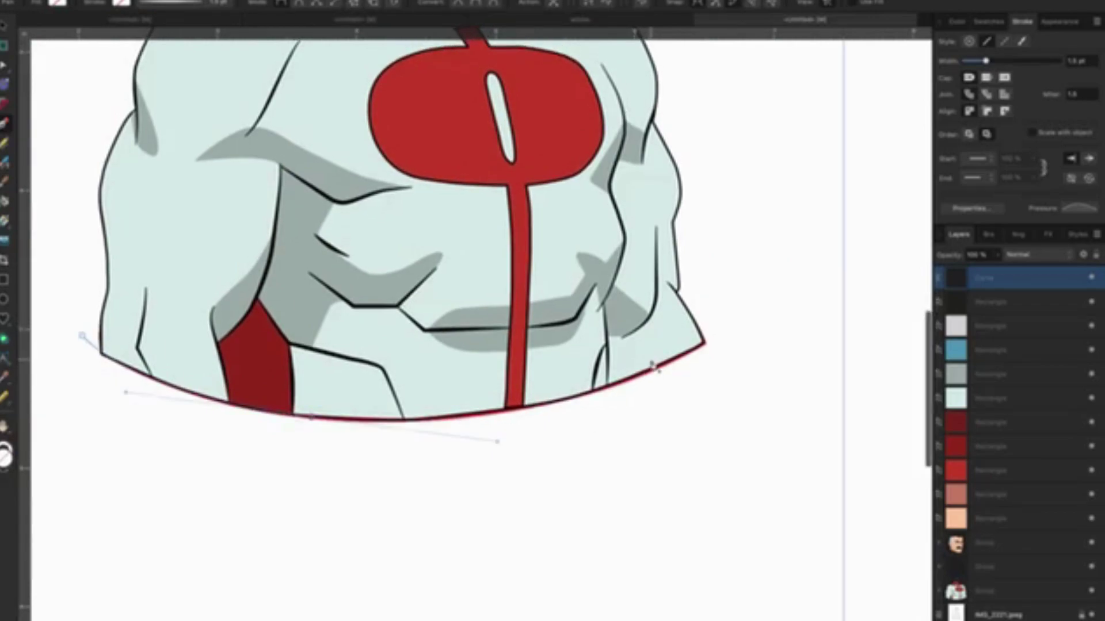
click(660, 365)
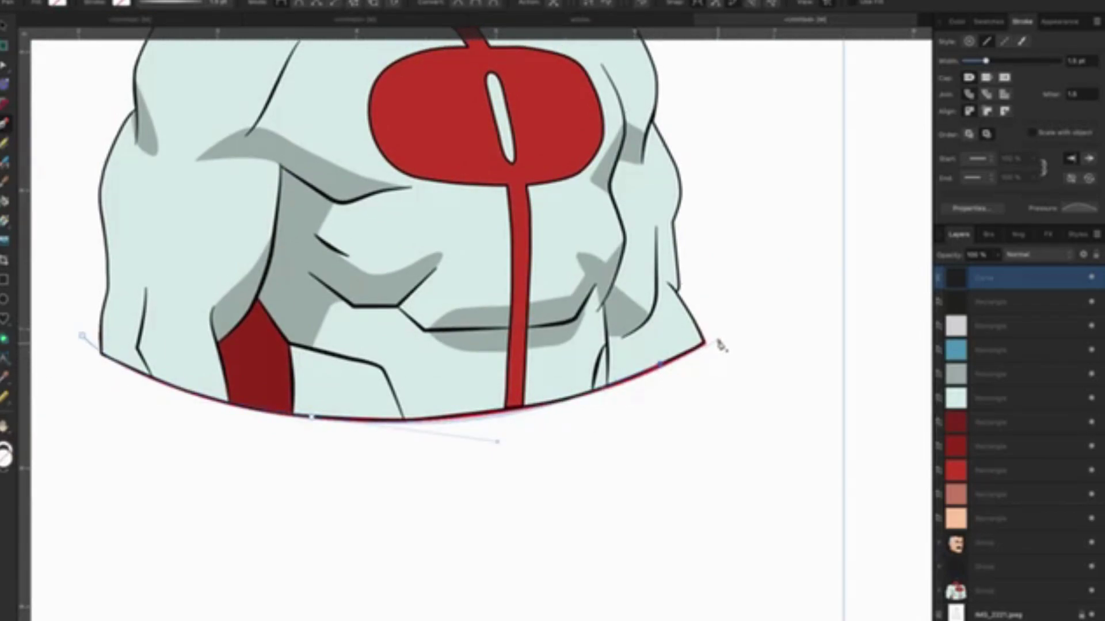
click(739, 318)
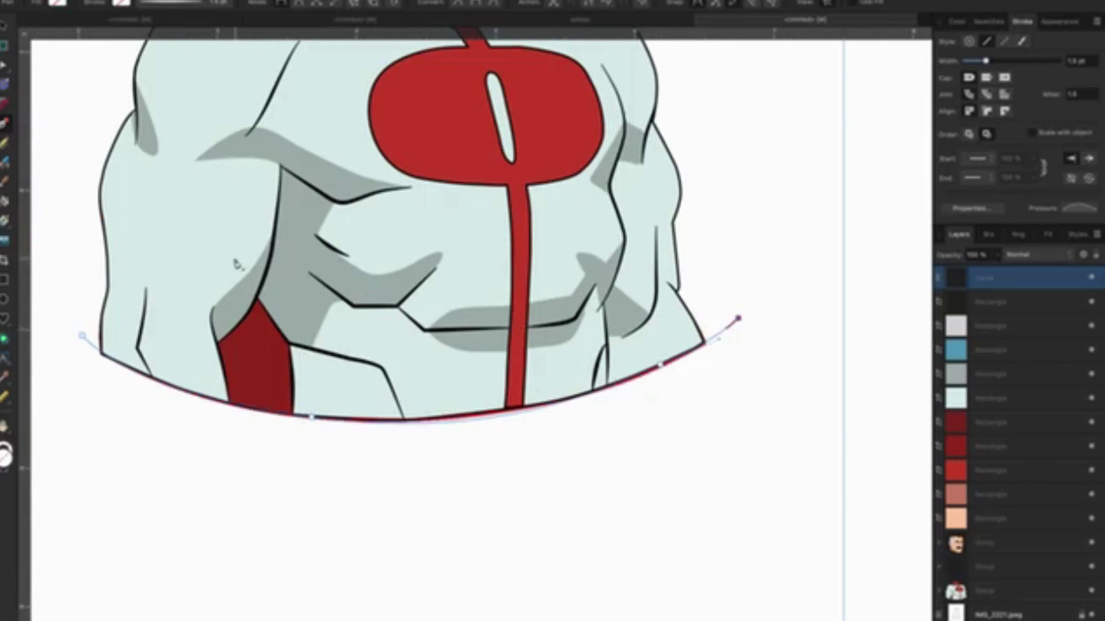
Give the base curve a black, thicker stroke.
click(122, 3)
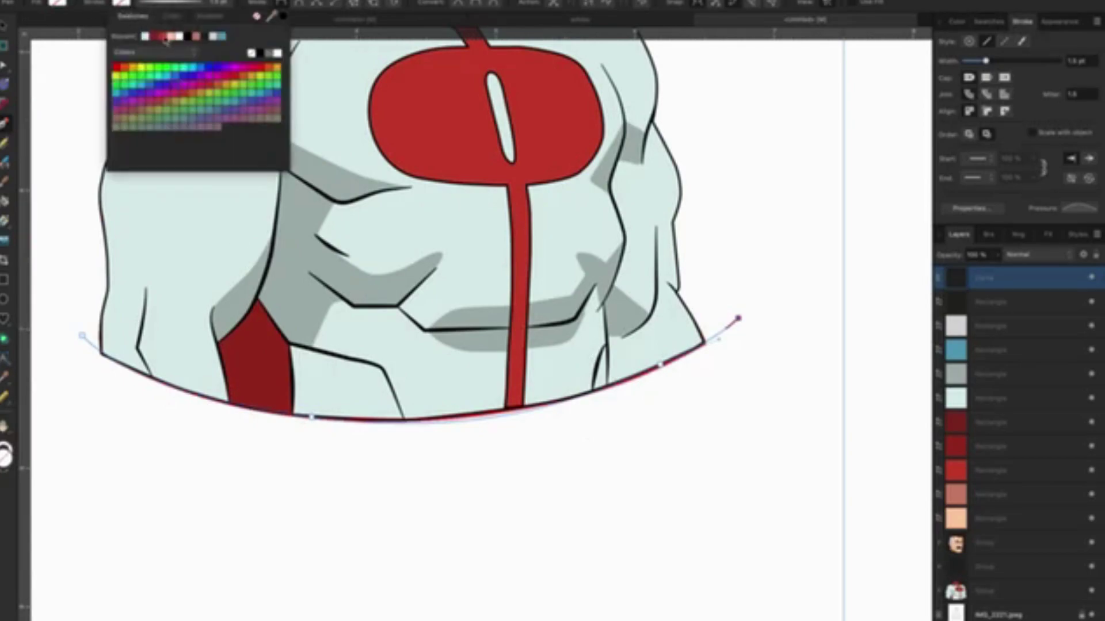
click(190, 37)
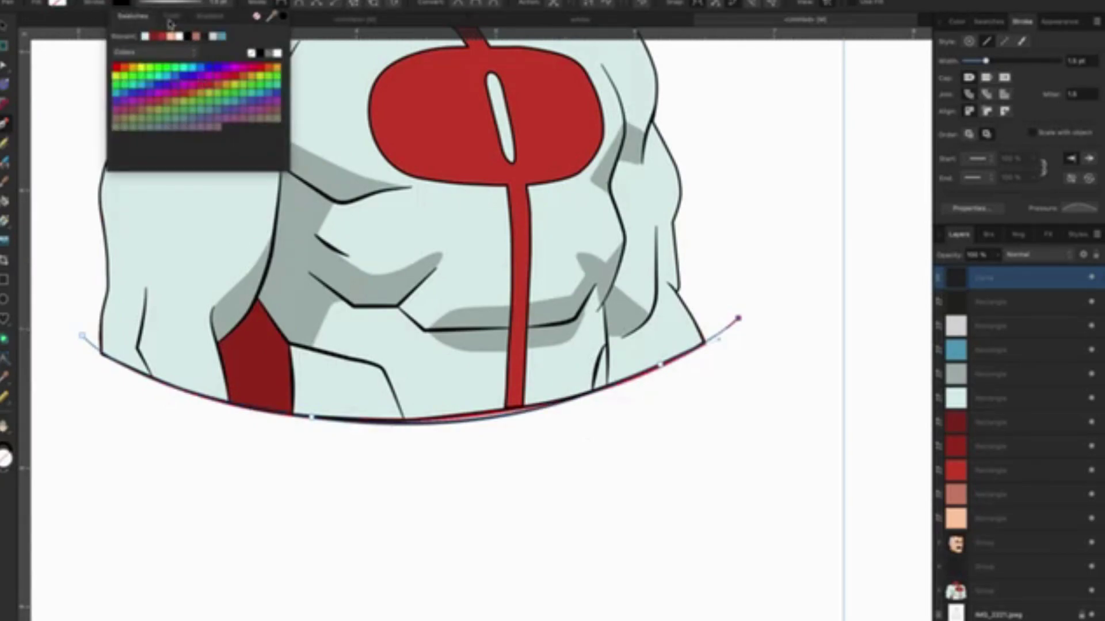
click(174, 8)
drag(146, 43, 157, 44)
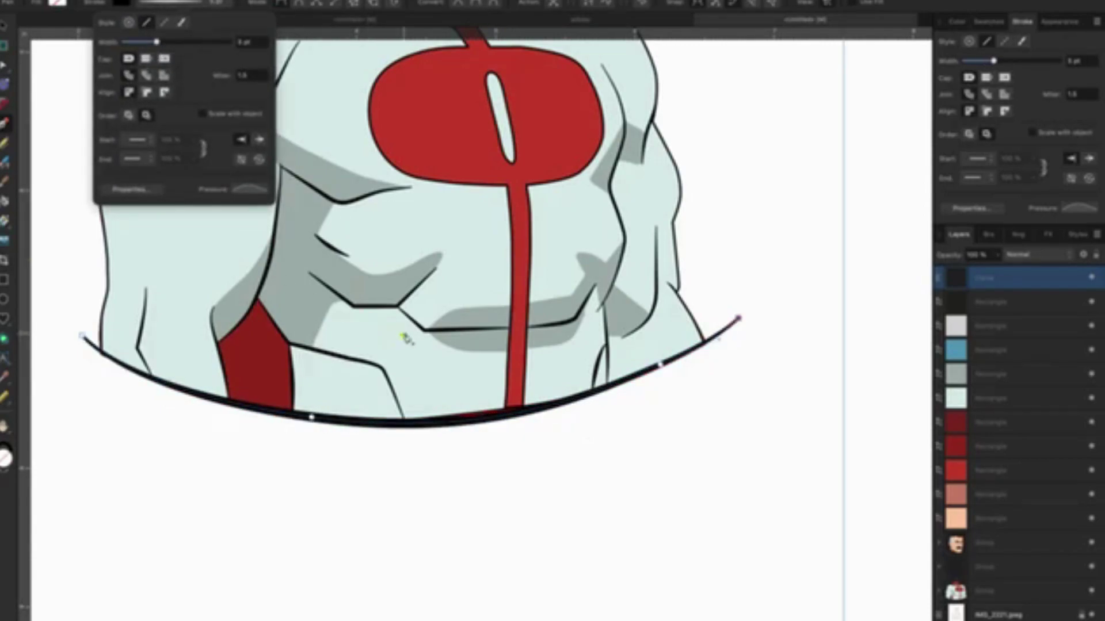
scroll(476, 414, up, 2)
scroll(478, 414, up, 3)
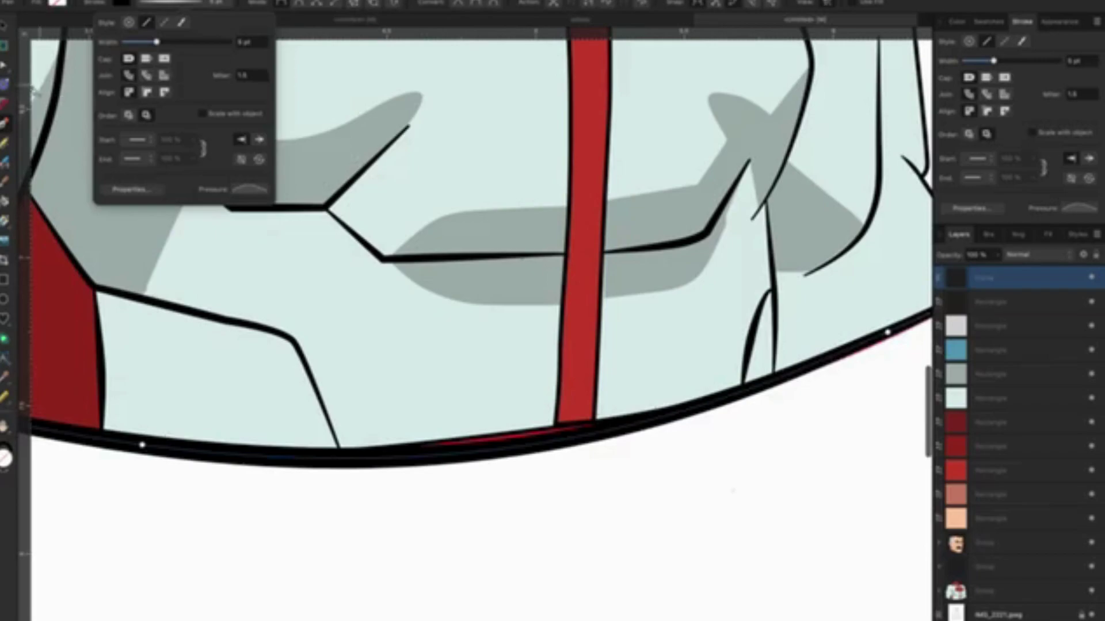
click(375, 364)
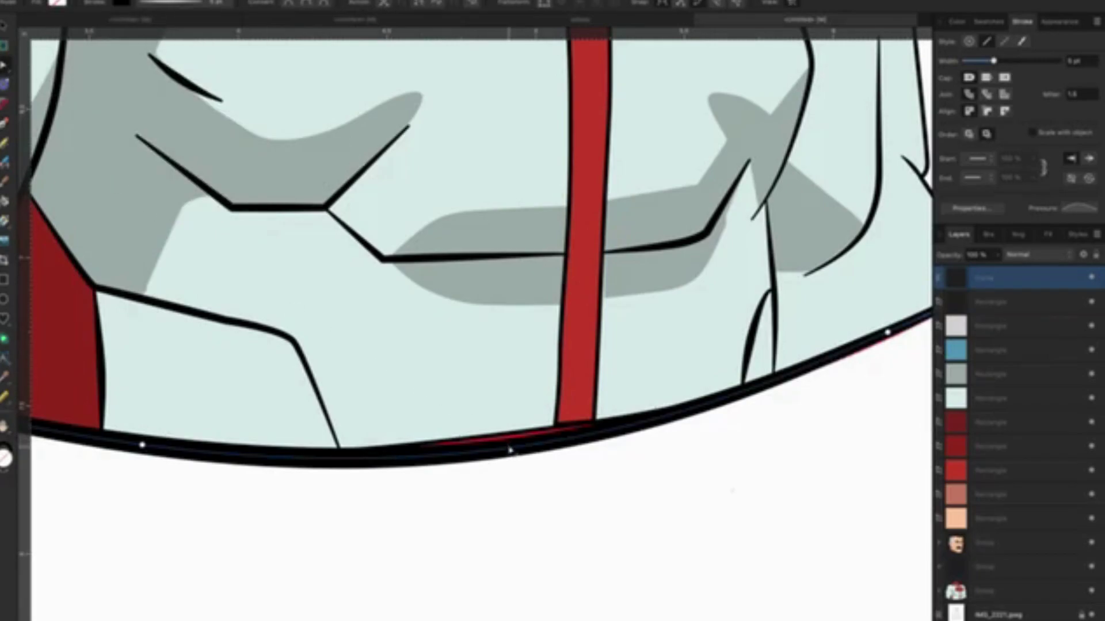
Finish the base curve with the Move tool and deselect it.
scroll(510, 444, down, 3)
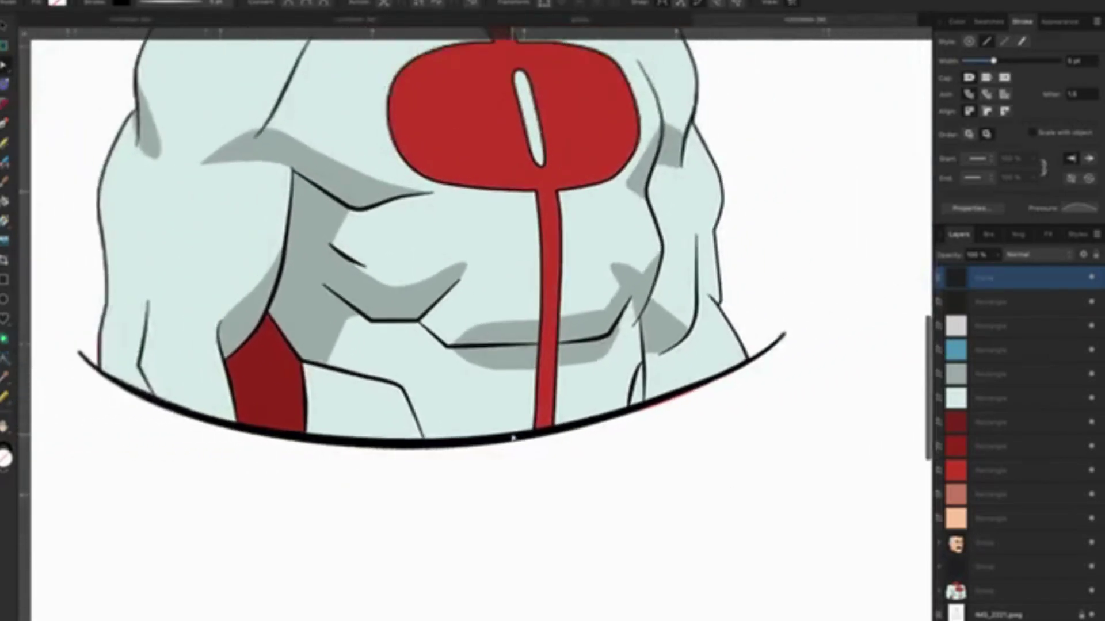
scroll(512, 438, down, 2)
scroll(512, 438, down, 1)
scroll(511, 438, down, 2)
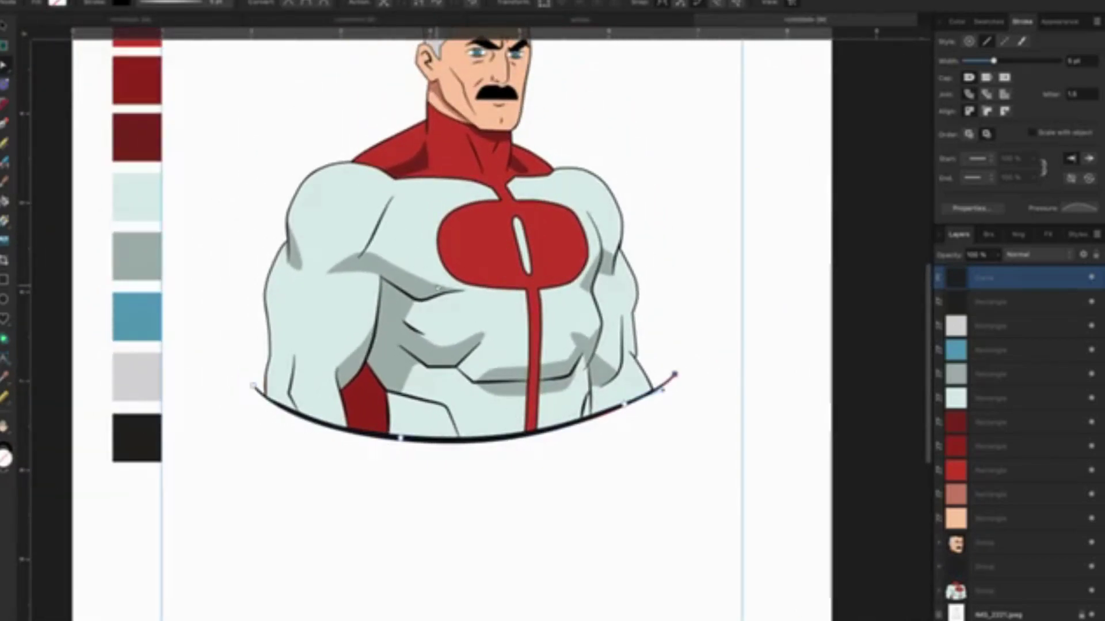
scroll(438, 288, up, 3)
scroll(438, 287, up, 1)
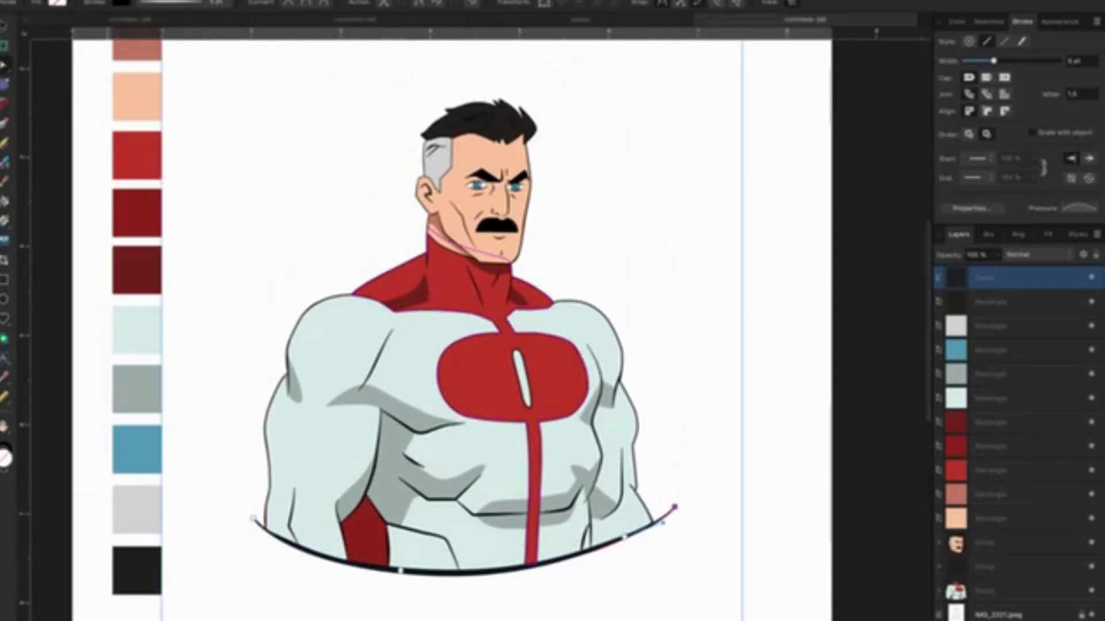
key(v)
click(690, 294)
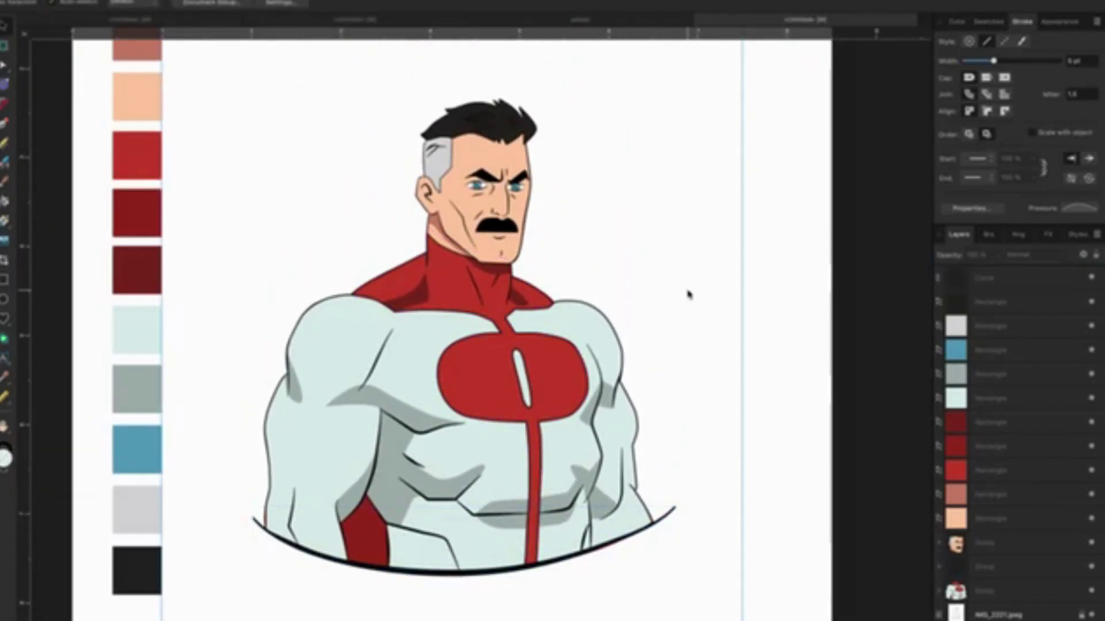